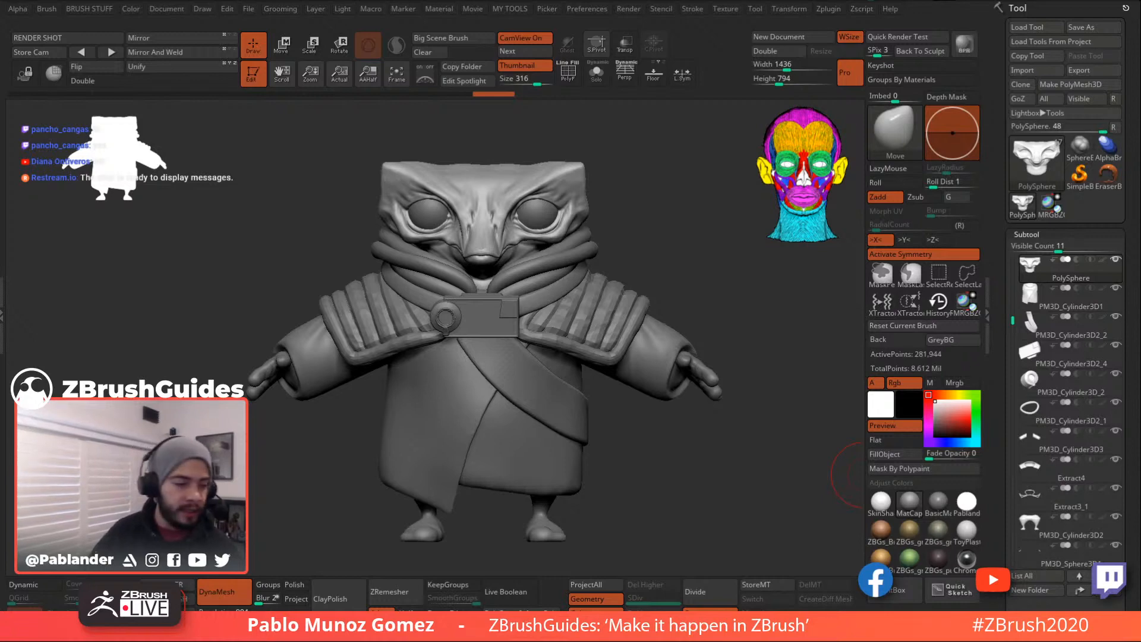
- Turn off the Thumbnail silhouette preview over the viewport
{"action": "left_click", "coordinate": [523, 67]}
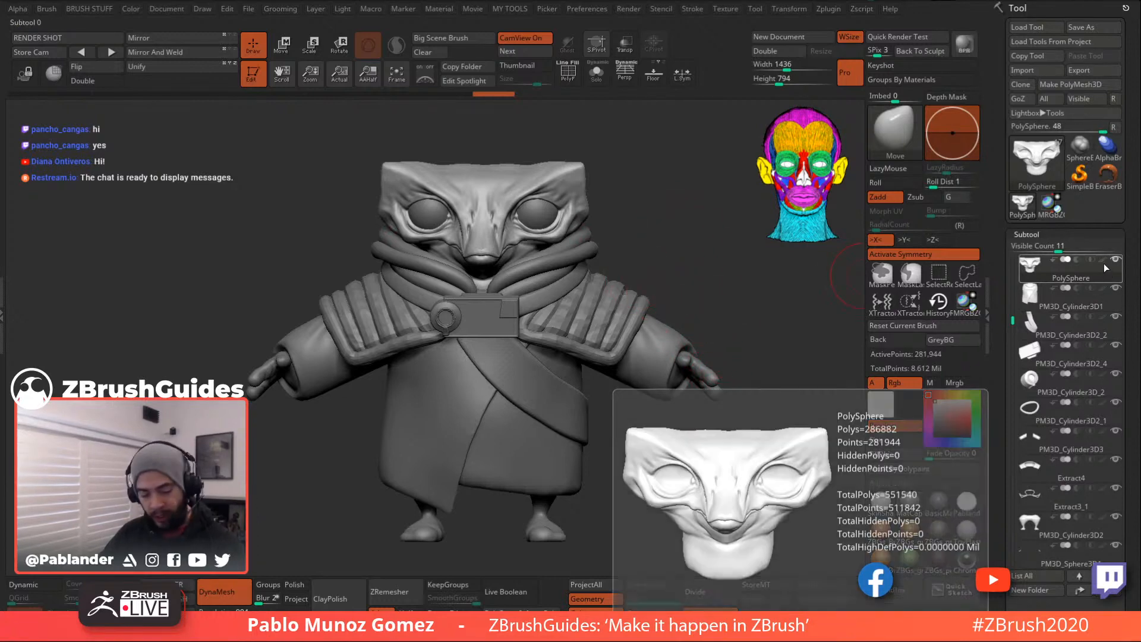
- Show polypaint on all subtools, then solo the green shoulder pad and the grey buckle in turn
{"action": "left_click", "coordinate": [1101, 259], "text": "shift"}
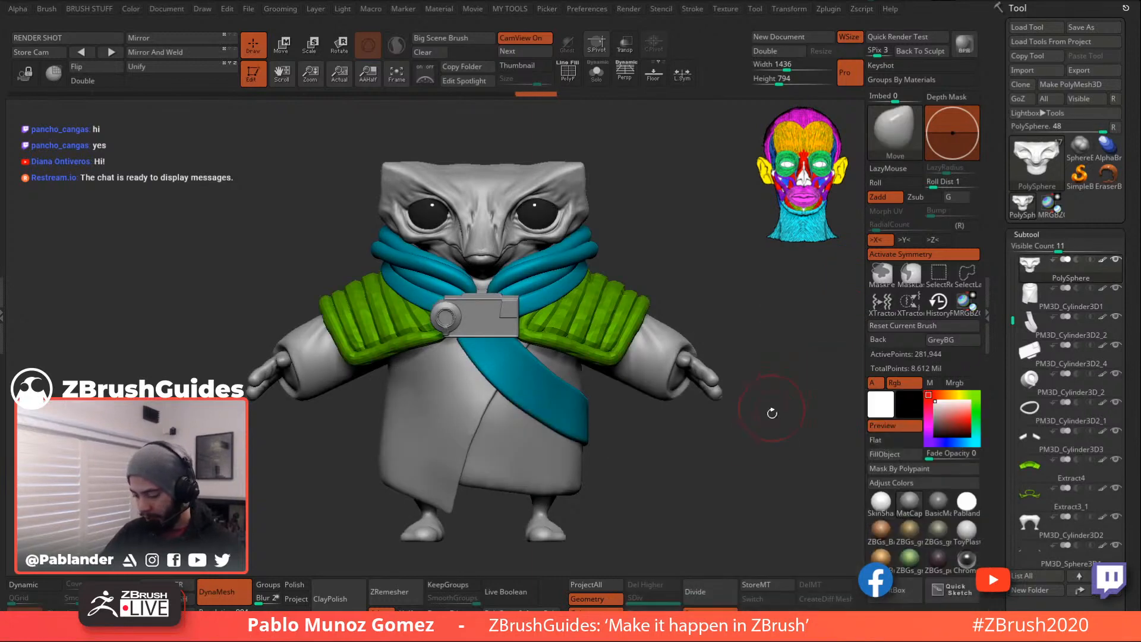
{"action": "key", "text": "ctrl+d"}
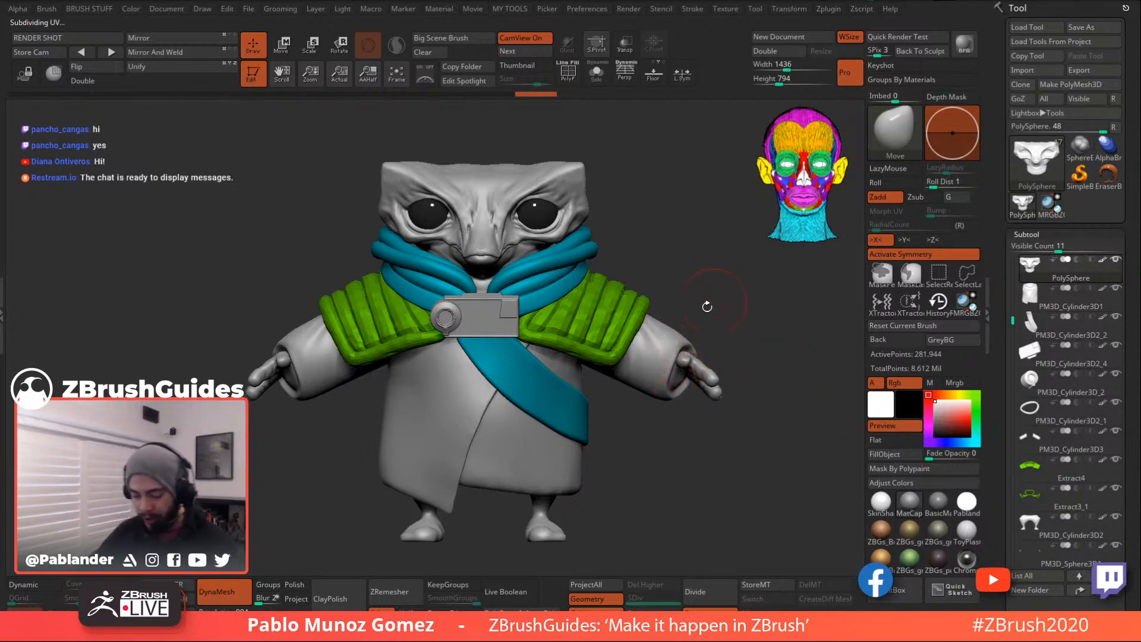
{"action": "left_click", "coordinate": [598, 312], "text": "alt"}
{"action": "key", "text": "alt+shift+s"}
{"action": "key", "text": "alt+shift+s"}
{"action": "key", "text": "alt+shift+s"}
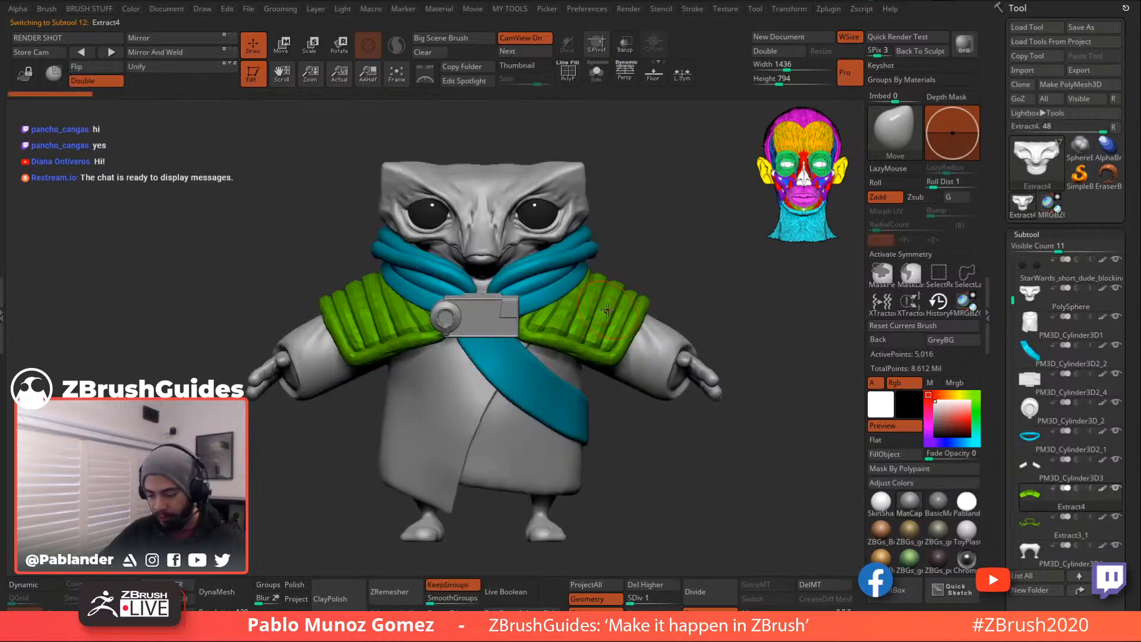
{"action": "key", "text": "alt+shift+s"}
{"action": "left_click", "coordinate": [470, 318], "text": "alt"}
{"action": "key", "text": "alt+shift+s"}
{"action": "key", "text": "alt+shift+s"}
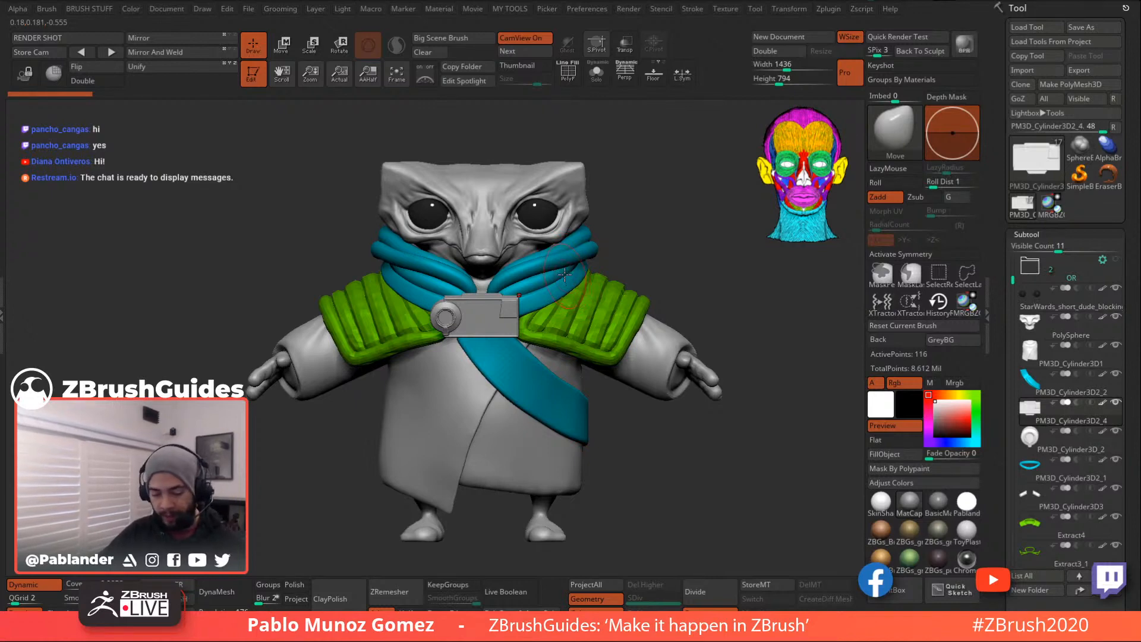
{"action": "left_click", "coordinate": [529, 373], "text": "alt"}
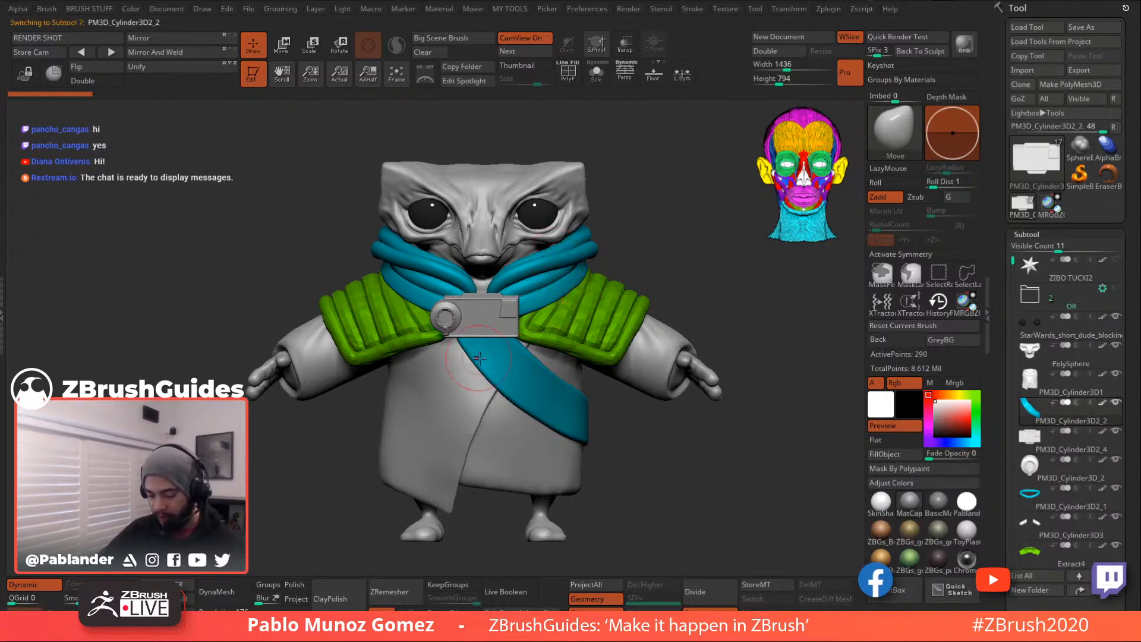
{"action": "left_click", "coordinate": [596, 73]}
{"action": "left_click", "coordinate": [572, 79]}
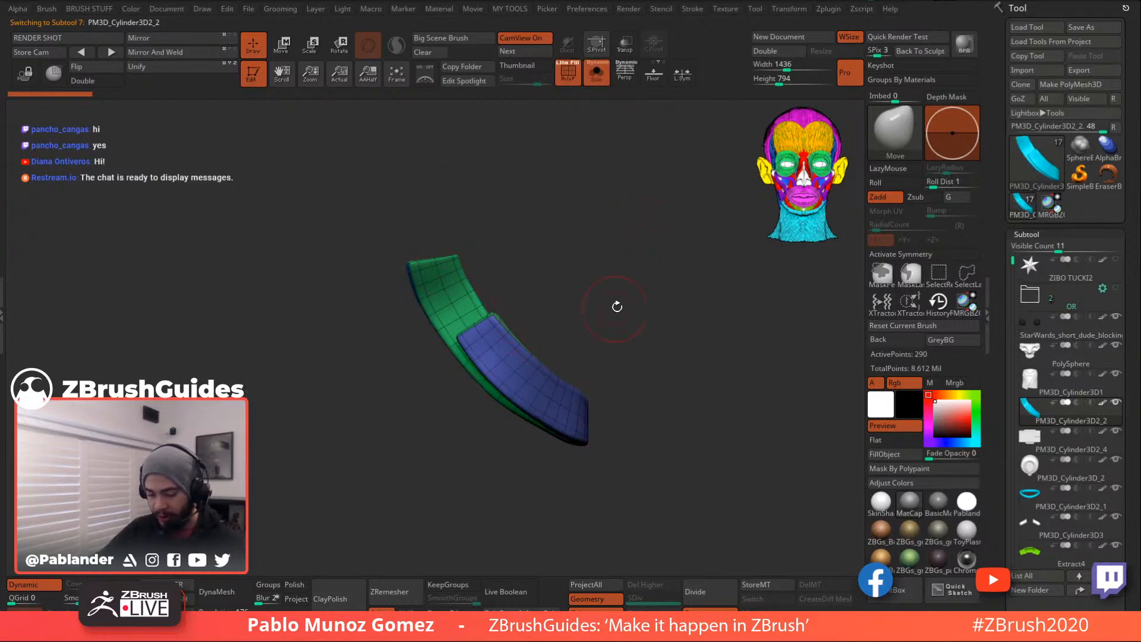
{"action": "left_click", "coordinate": [569, 75]}
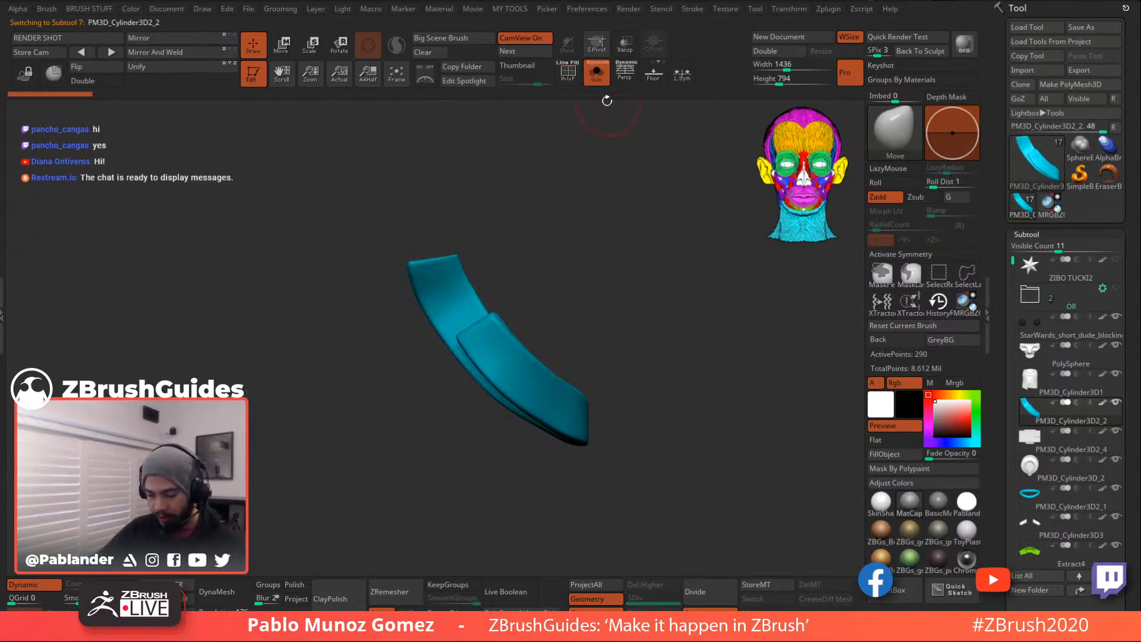
{"action": "left_click", "coordinate": [578, 76]}
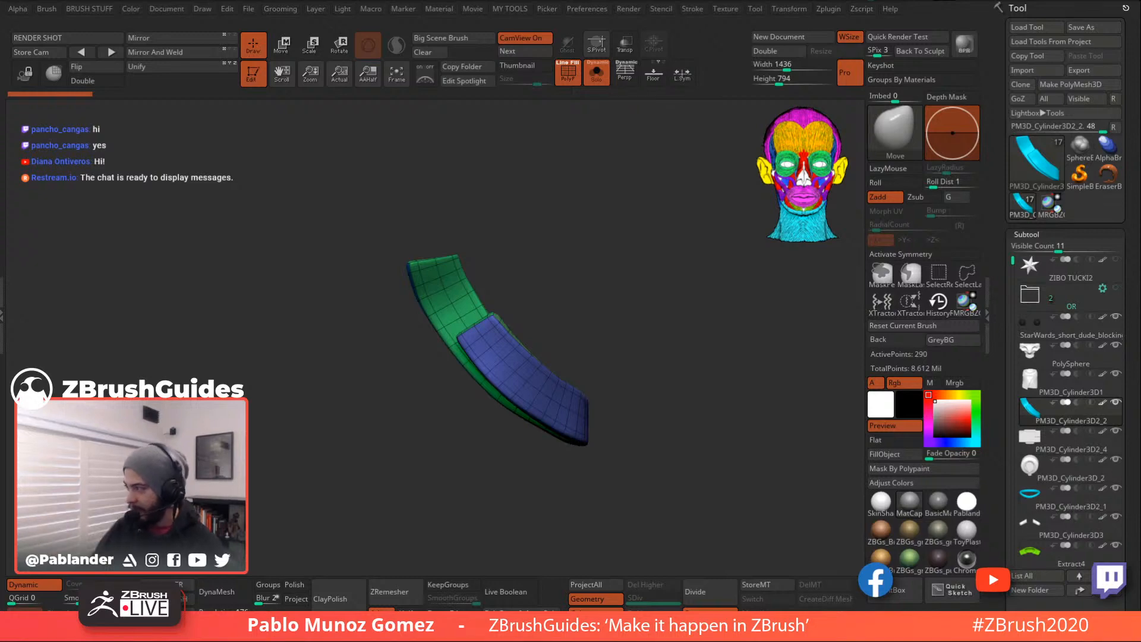
{"action": "left_click", "coordinate": [49, 589]}
{"action": "left_click", "coordinate": [50, 589]}
{"action": "left_click", "coordinate": [50, 589]}
{"action": "left_click", "coordinate": [49, 590]}
{"action": "left_click", "coordinate": [49, 589]}
{"action": "left_click", "coordinate": [48, 590]}
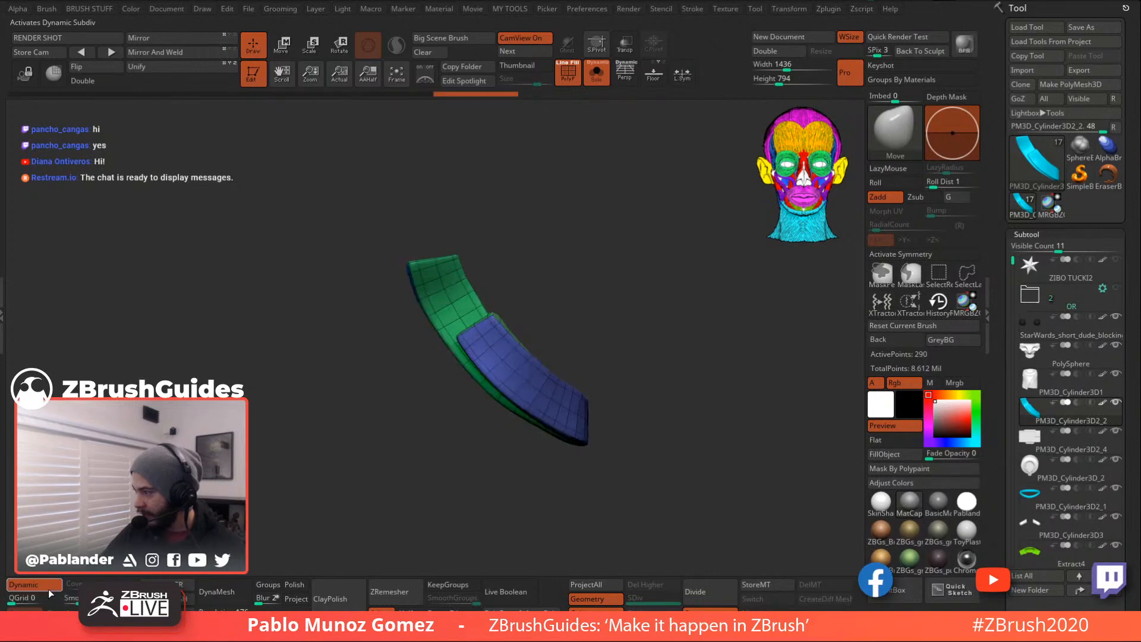
{"action": "left_click", "coordinate": [594, 72]}
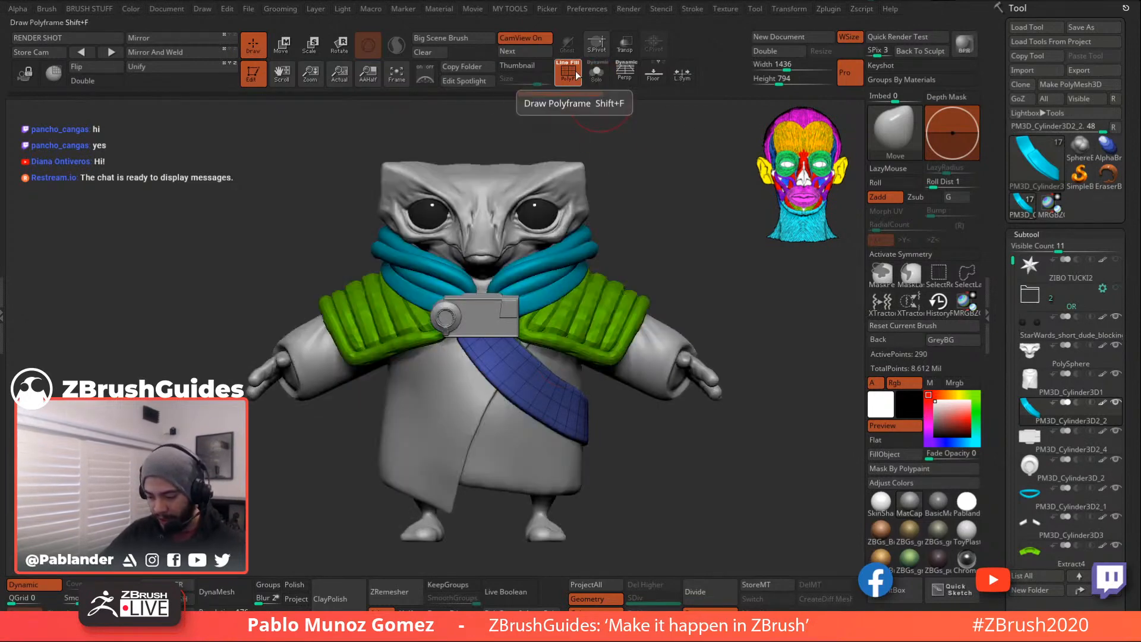
{"action": "left_click", "coordinate": [575, 73]}
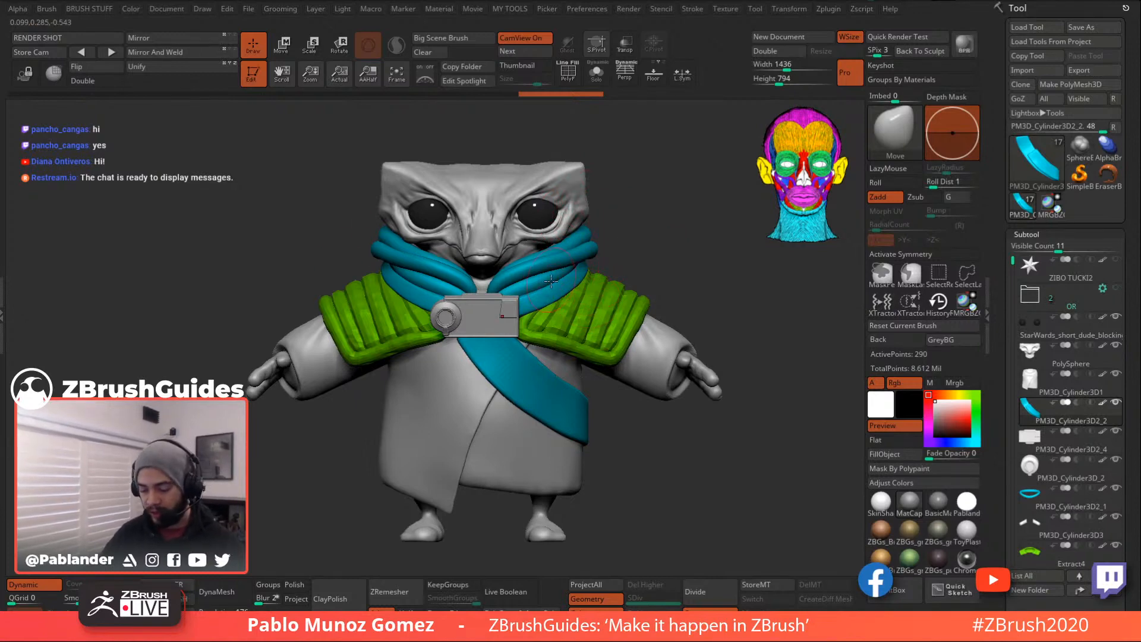
{"action": "left_click", "coordinate": [483, 181], "text": "alt"}
{"action": "left_click", "coordinate": [605, 79]}
{"action": "key", "text": "f"}
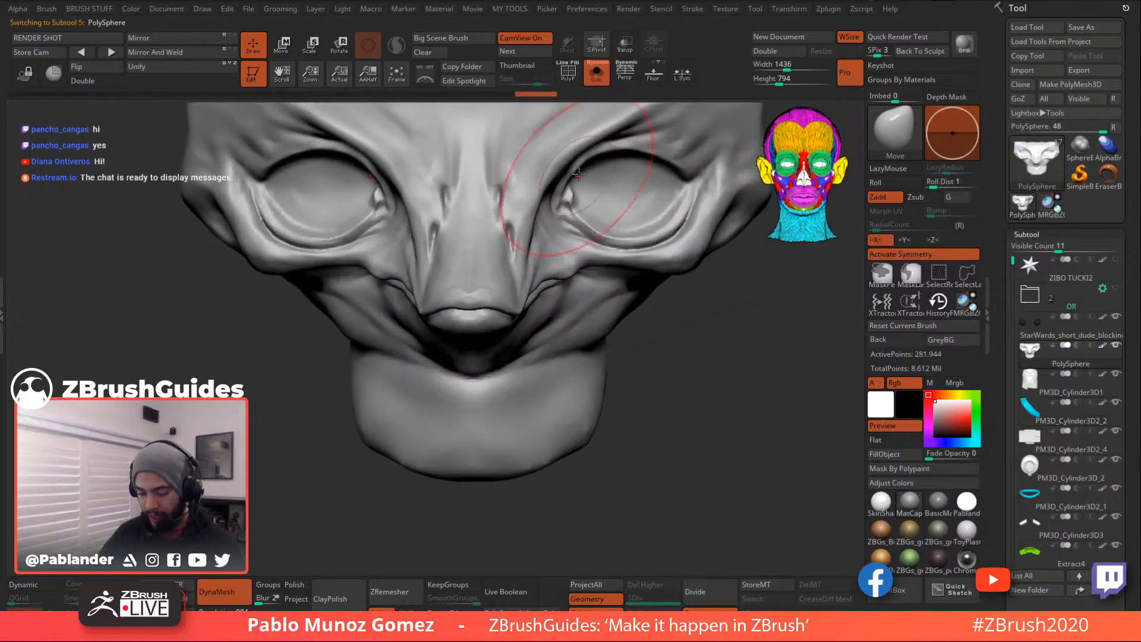
{"action": "key", "text": "shift+f"}
{"action": "right_click_drag", "start_coordinate": [573, 178], "coordinate": [572, 300], "text": "alt"}
{"action": "mouse_move", "coordinate": [381, 285]}
{"action": "right_mouse_down"}
{"action": "mouse_move", "coordinate": [517, 268]}
{"action": "mouse_move", "coordinate": [399, 256]}
{"action": "right_mouse_up"}
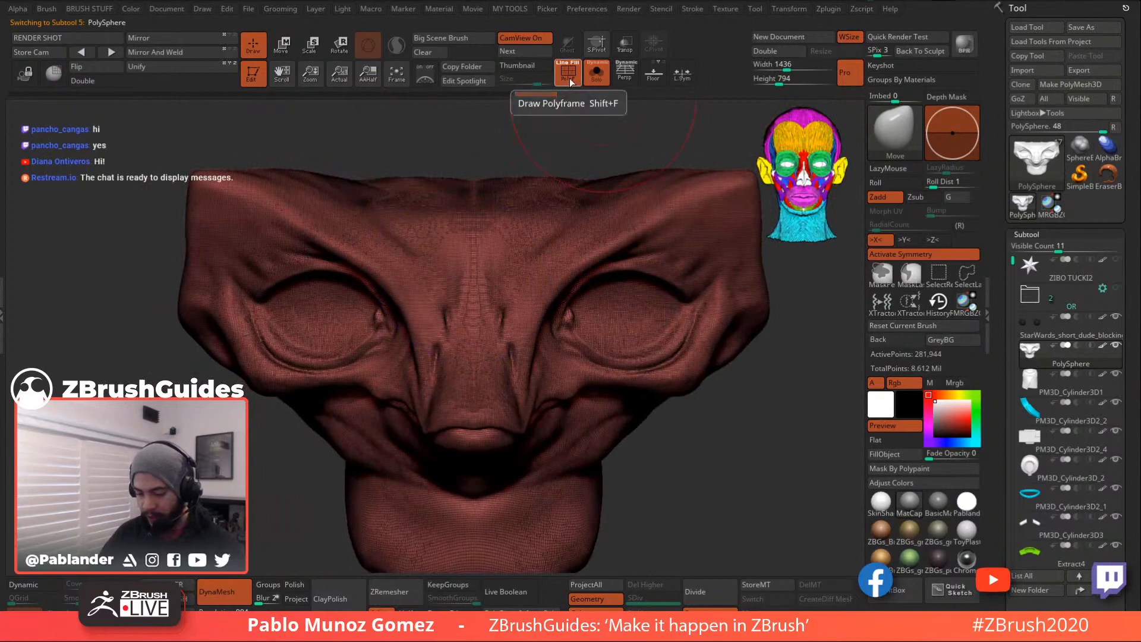
{"action": "left_click", "coordinate": [570, 78]}
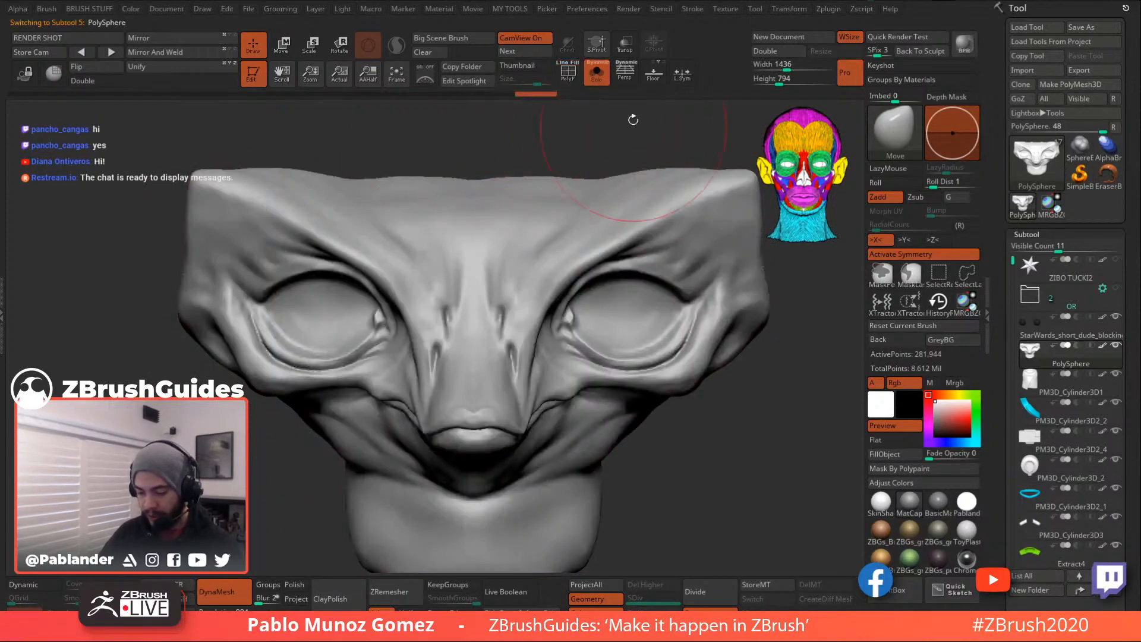
{"action": "left_click", "coordinate": [594, 76]}
{"action": "key", "text": "f"}
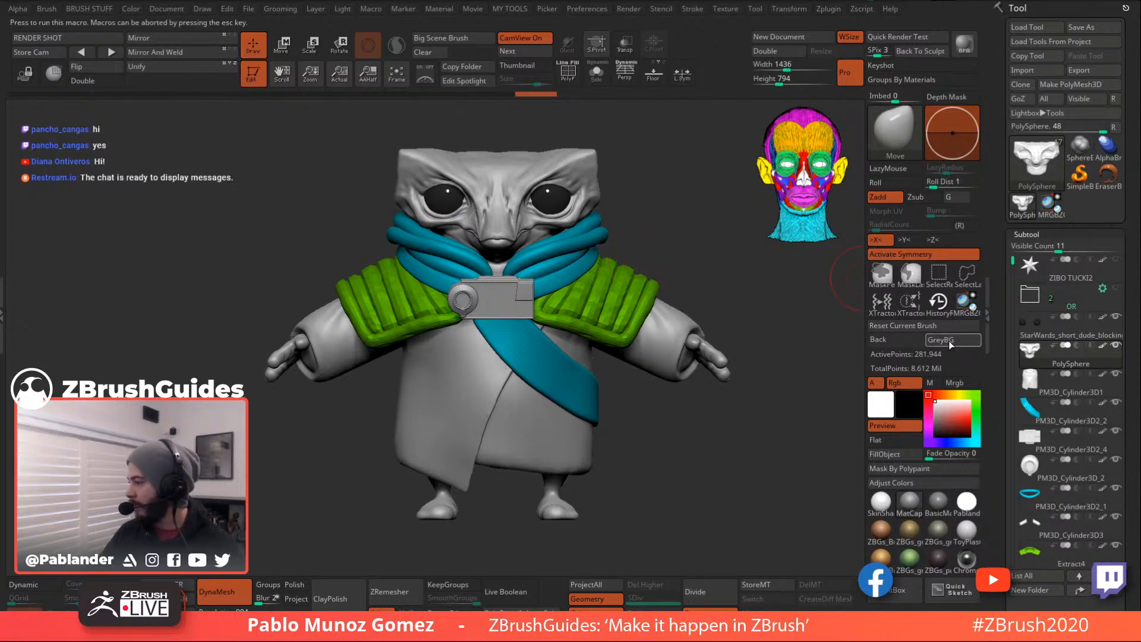
{"action": "key", "text": "alt+Tab"}
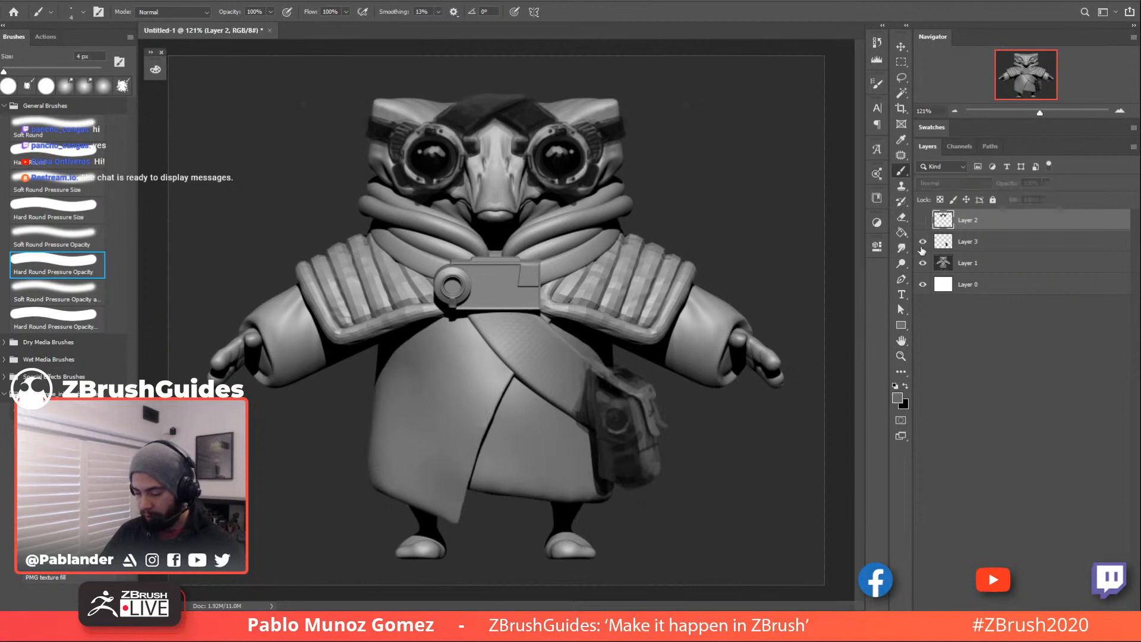
{"action": "left_click_drag", "start_coordinate": [923, 220], "coordinate": [923, 241]}
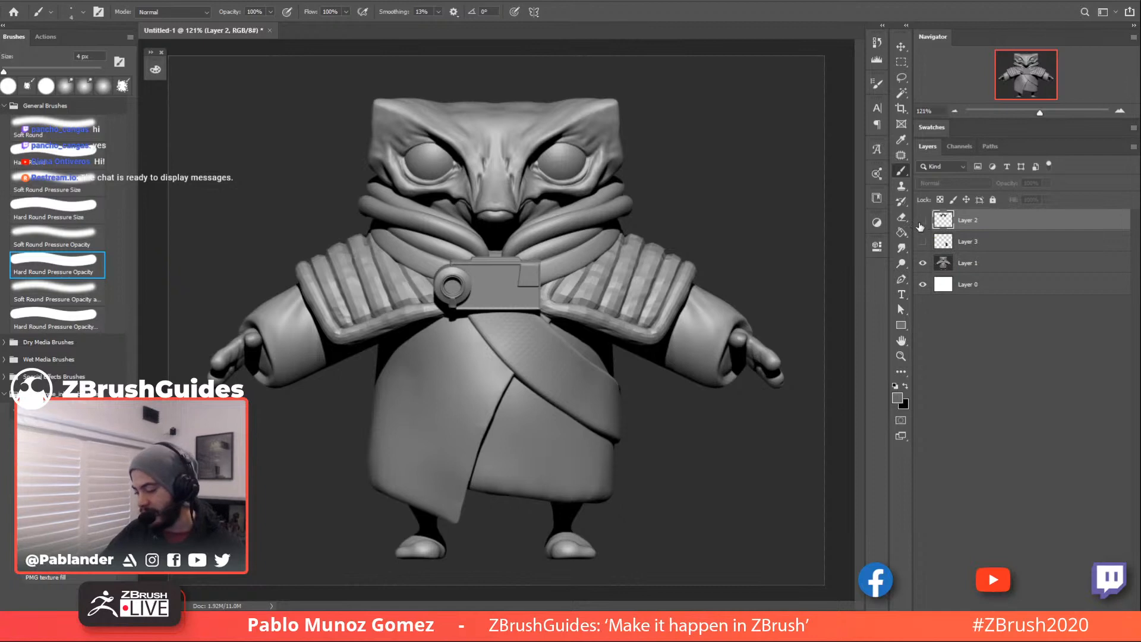
{"action": "left_click", "coordinate": [923, 221]}
{"action": "left_click", "coordinate": [923, 223]}
{"action": "left_click", "coordinate": [925, 242]}
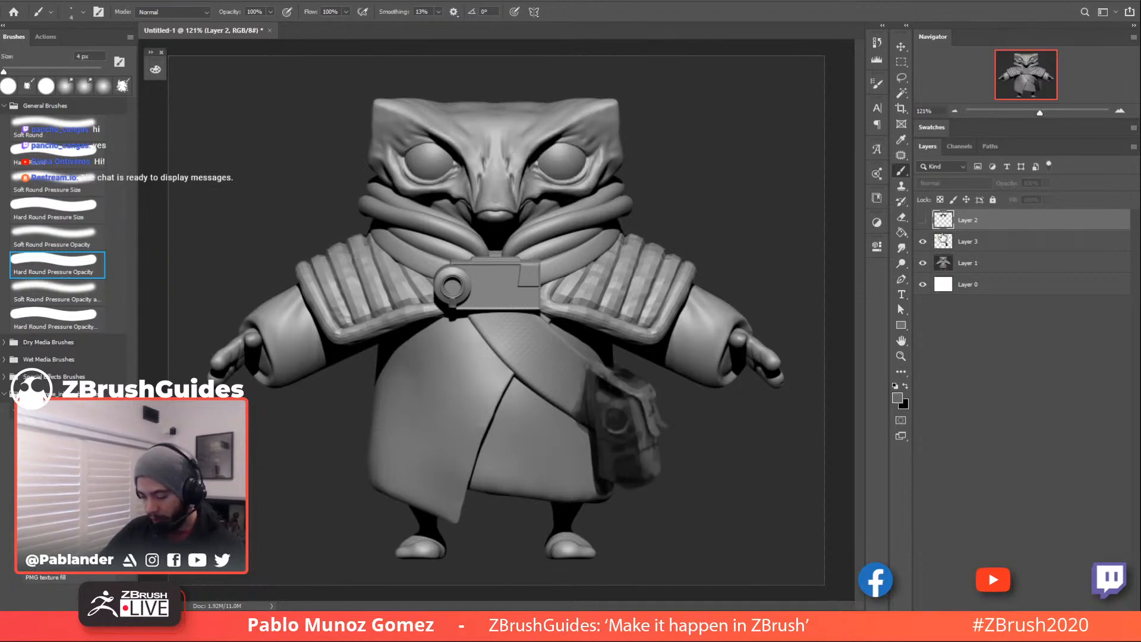
{"action": "left_click", "coordinate": [923, 243]}
{"action": "left_click", "coordinate": [923, 243]}
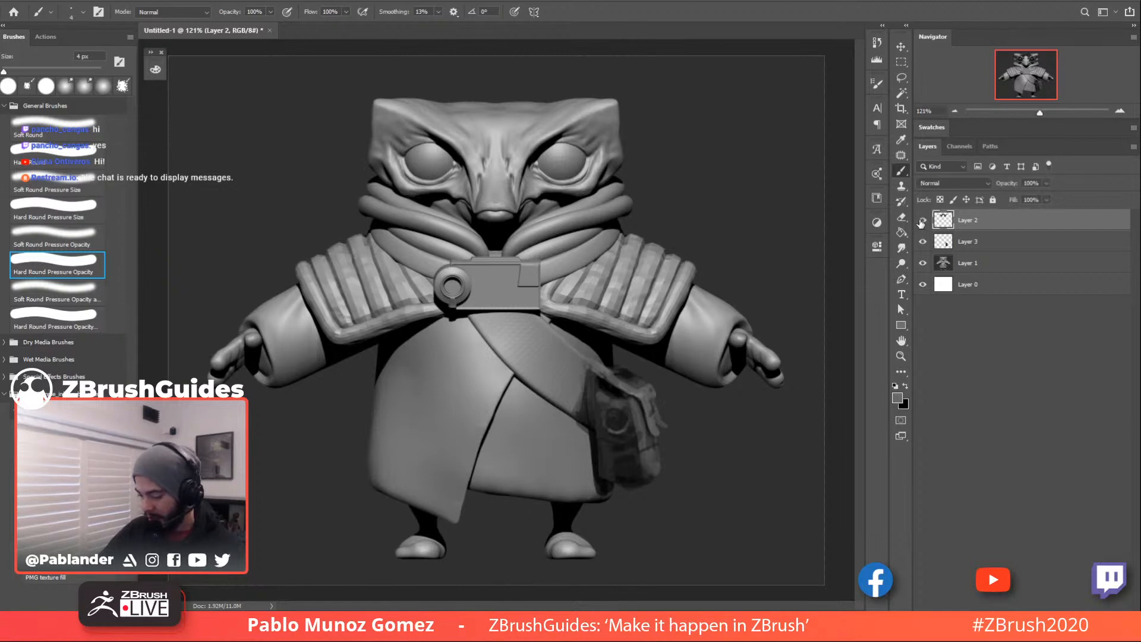
{"action": "left_click", "coordinate": [922, 220]}
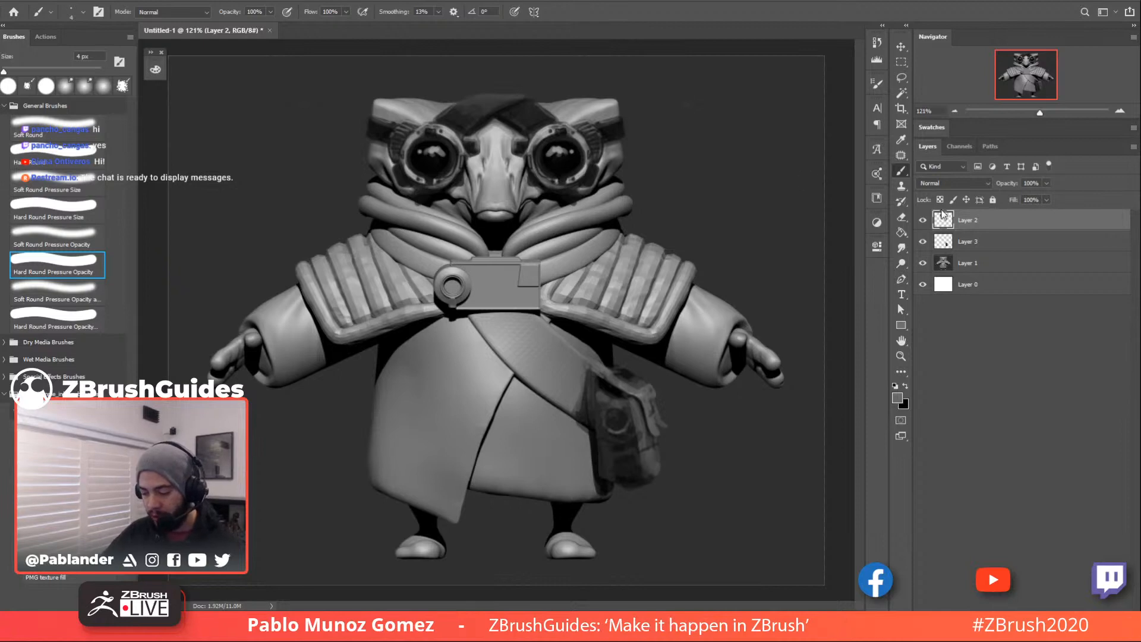
{"action": "left_click", "coordinate": [922, 221]}
{"action": "left_click", "coordinate": [922, 220]}
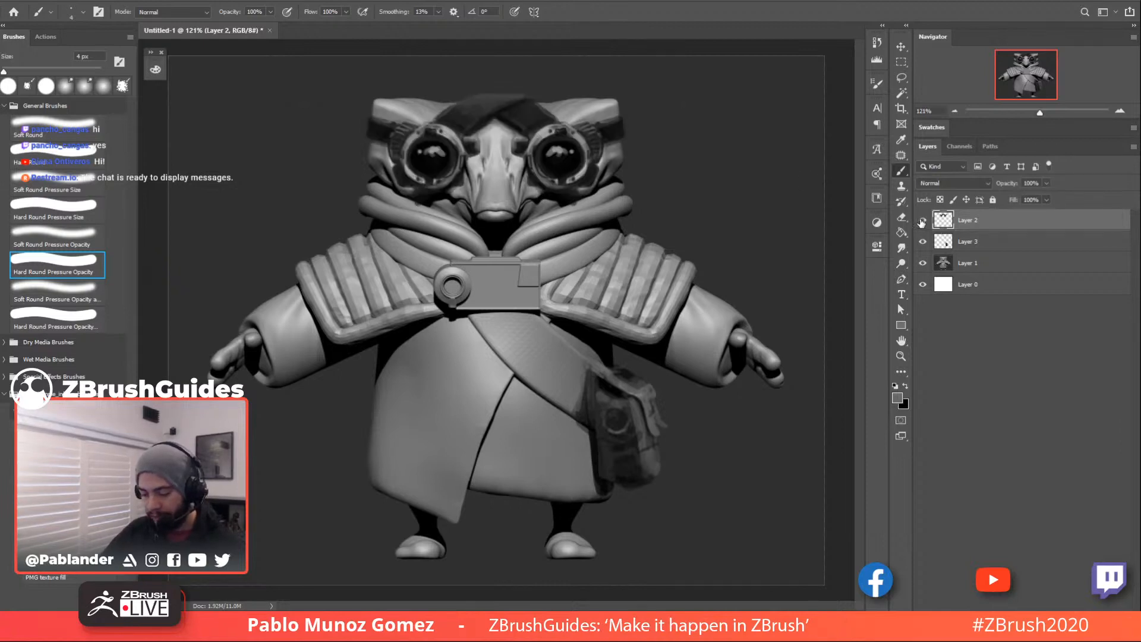
{"action": "left_click", "coordinate": [922, 220]}
{"action": "left_click", "coordinate": [922, 221]}
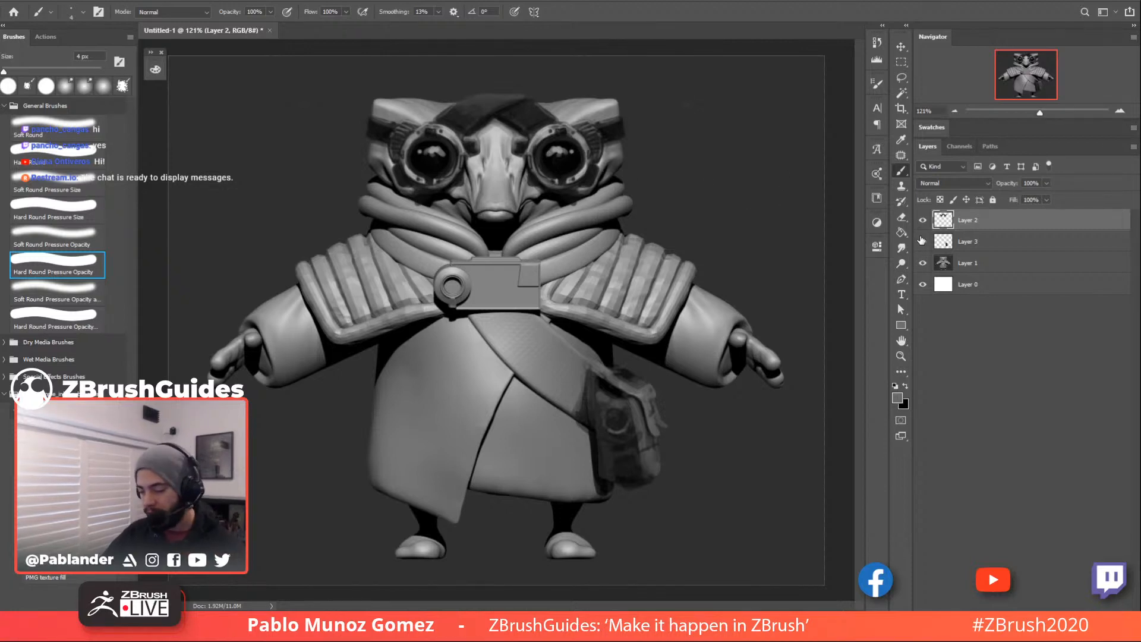
{"action": "left_click", "coordinate": [922, 220]}
{"action": "left_click", "coordinate": [923, 221]}
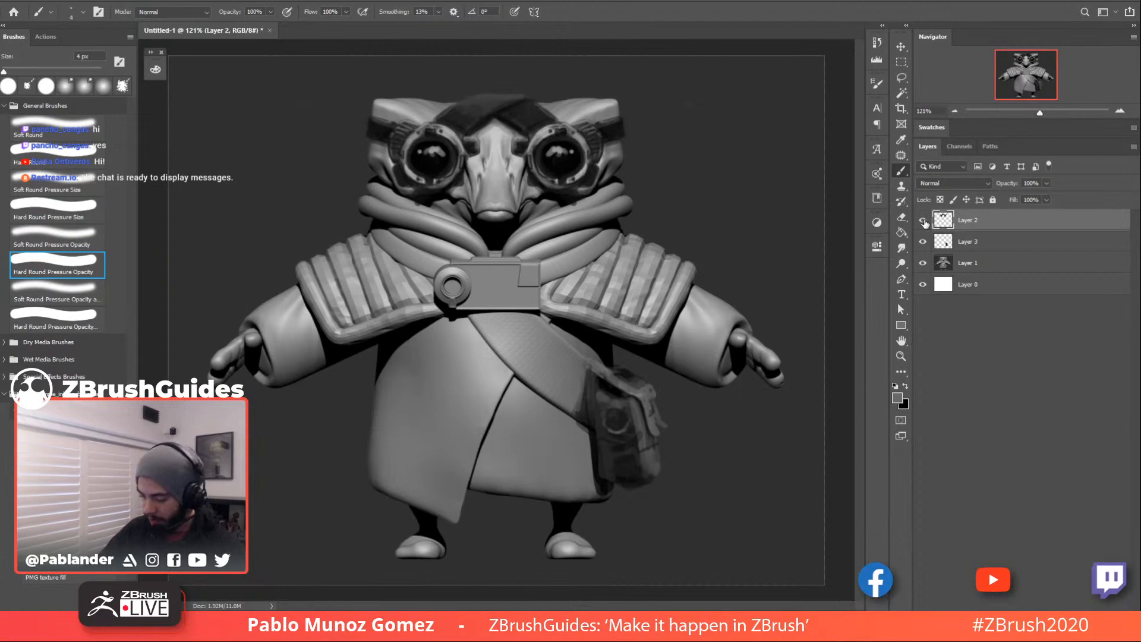
{"action": "left_click", "coordinate": [923, 222]}
{"action": "left_click", "coordinate": [923, 221]}
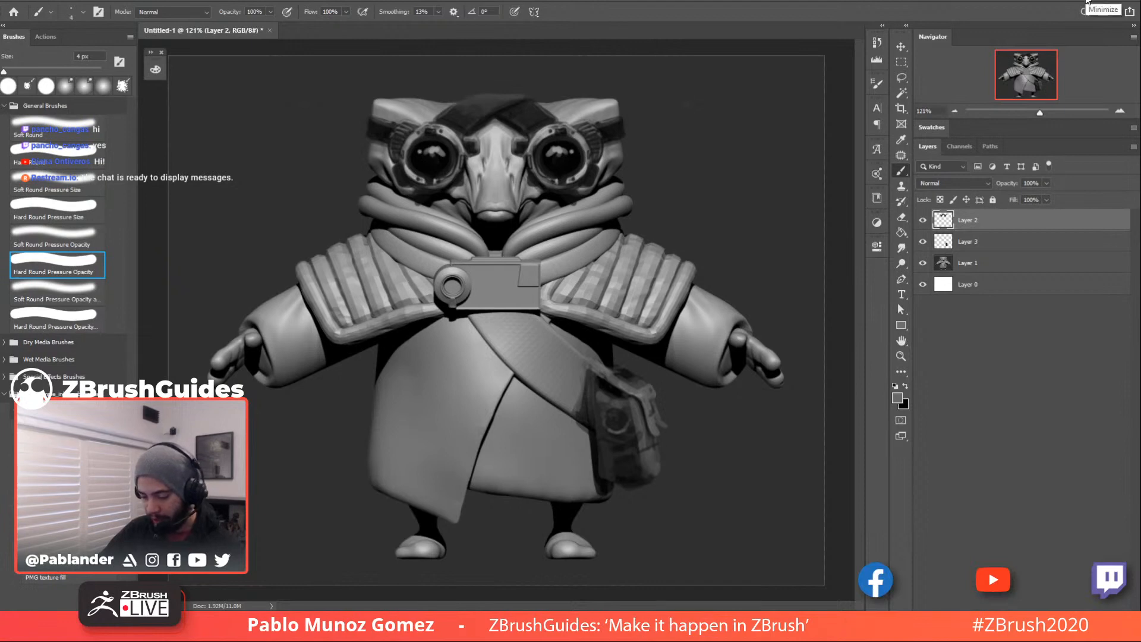
{"action": "left_click", "coordinate": [1087, 1]}
{"action": "left_click_drag", "start_coordinate": [652, 173], "coordinate": [682, 171]}
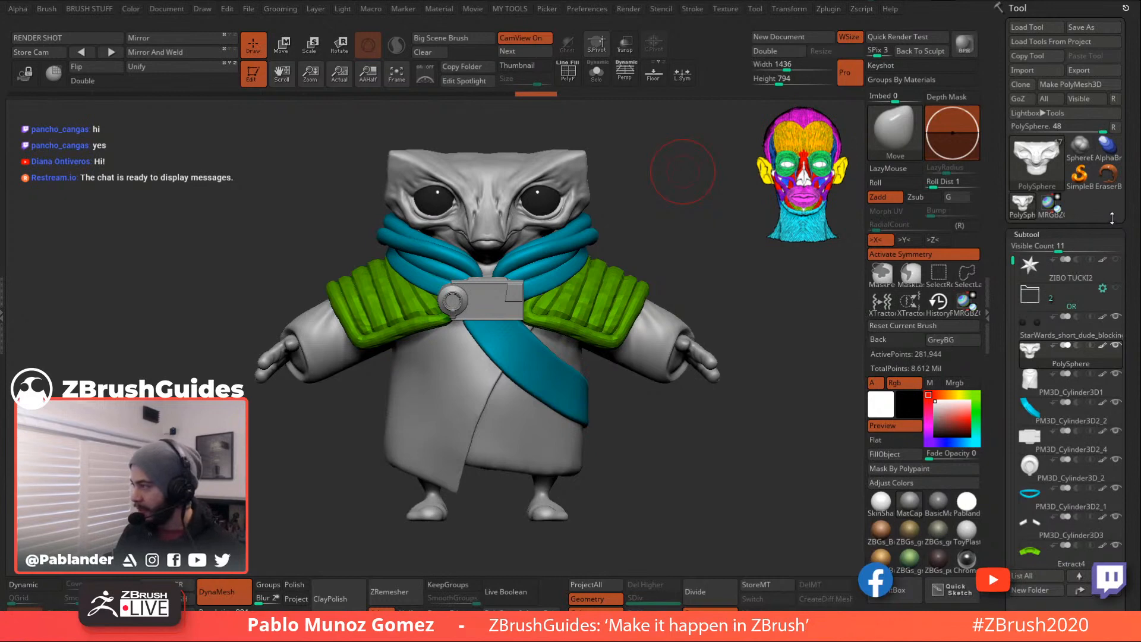
- Turn the character to a three-quarter view and bring up the Tool palette's 3D primitive picker
{"action": "scroll", "coordinate": [1117, 225], "scroll_direction": "down", "scroll_amount": 5}
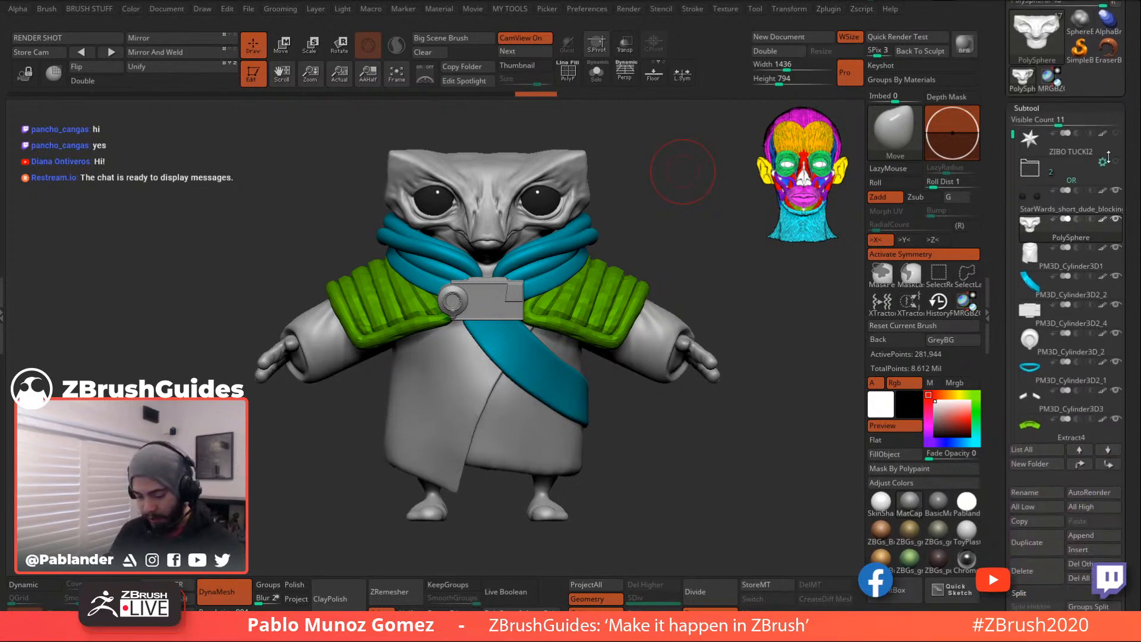
{"action": "left_click_drag", "start_coordinate": [1107, 143], "coordinate": [1108, 140]}
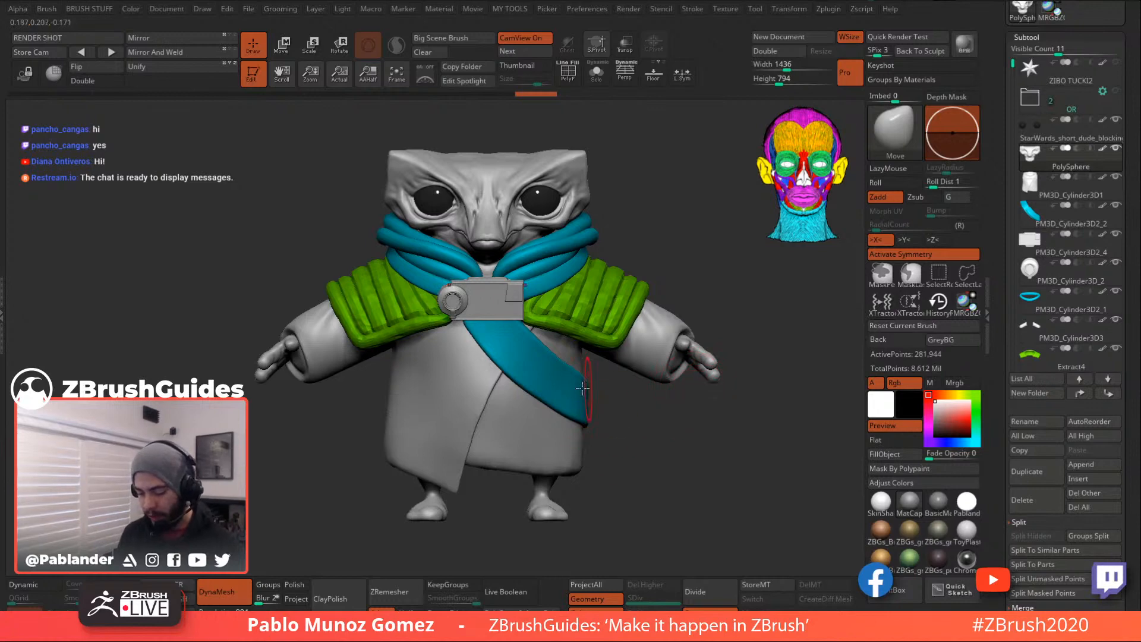
{"action": "mouse_move", "coordinate": [640, 429]}
{"action": "left_mouse_down"}
{"action": "mouse_move", "coordinate": [647, 415]}
{"action": "mouse_move", "coordinate": [598, 384]}
{"action": "mouse_move", "coordinate": [650, 390]}
{"action": "mouse_move", "coordinate": [654, 418]}
{"action": "left_mouse_up"}
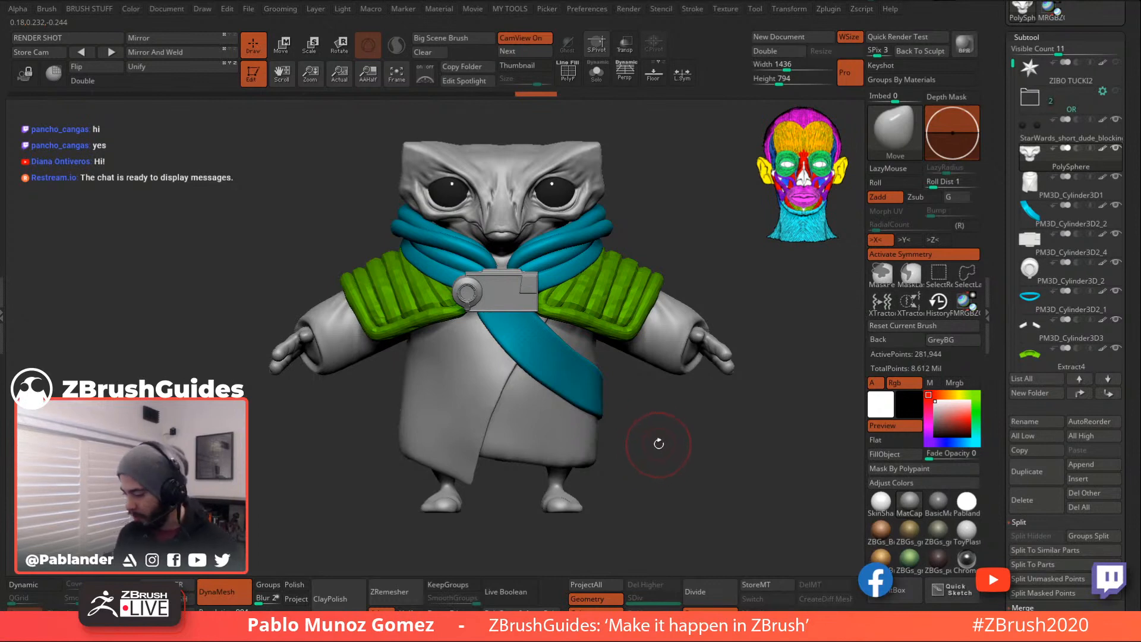
{"action": "left_click_drag", "start_coordinate": [658, 444], "coordinate": [654, 421], "text": "alt"}
{"action": "left_click_drag", "start_coordinate": [999, 75], "coordinate": [1000, 232]}
{"action": "left_click_drag", "start_coordinate": [730, 351], "coordinate": [691, 374]}
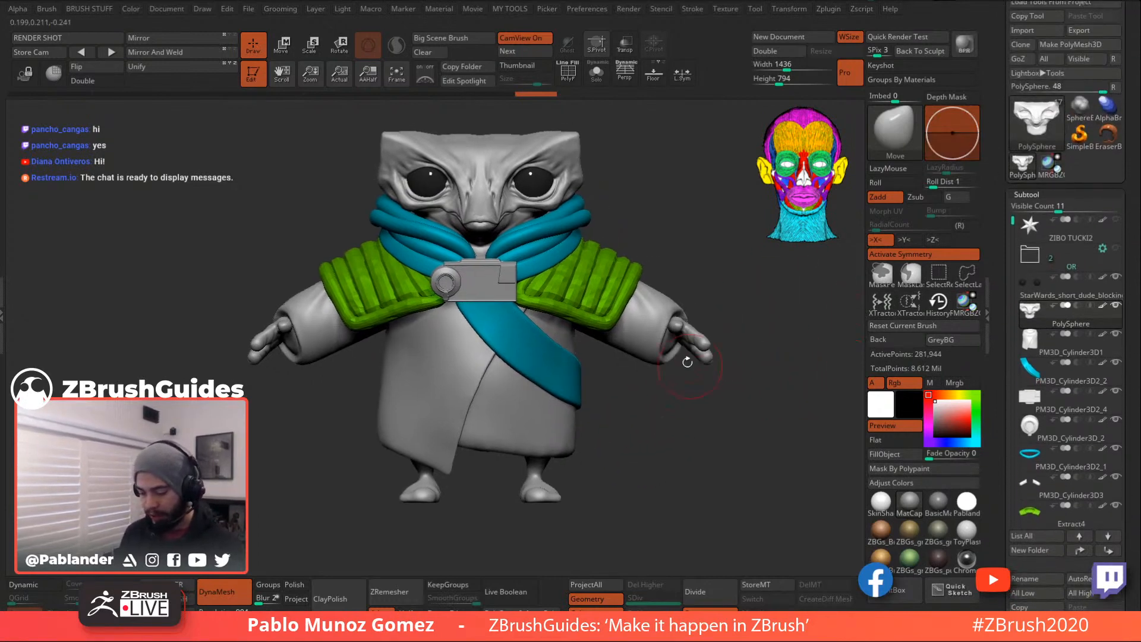
{"action": "left_click", "coordinate": [1028, 146]}
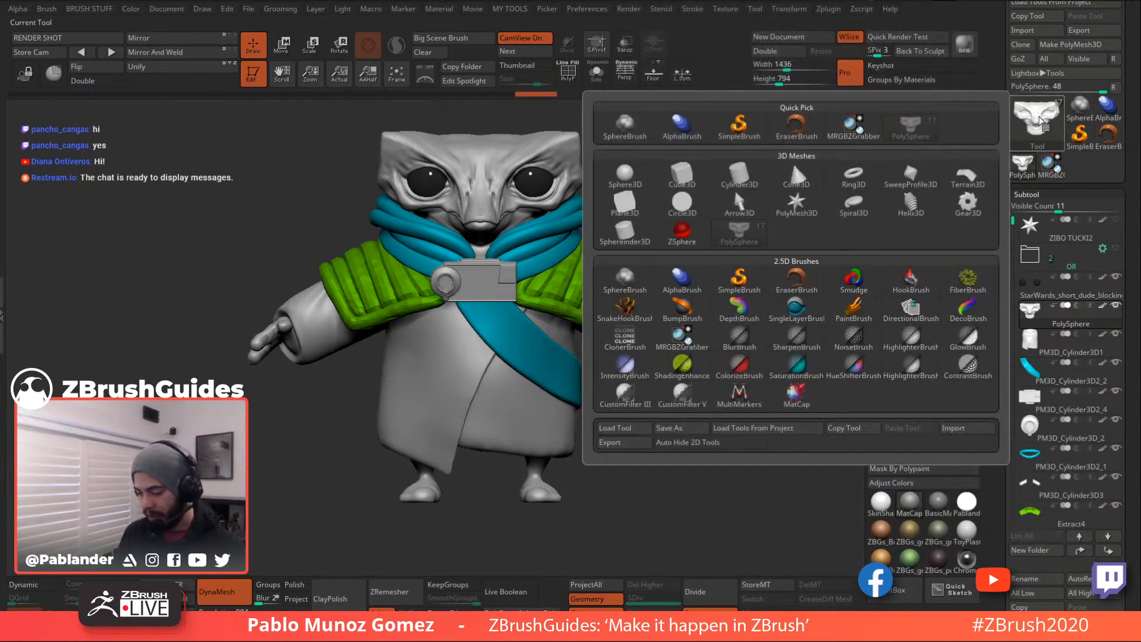
- Create a Cube3D, make it a PolyMesh3D, and initialize it as a 26-point low-poly QCube
{"action": "left_click", "coordinate": [685, 177]}
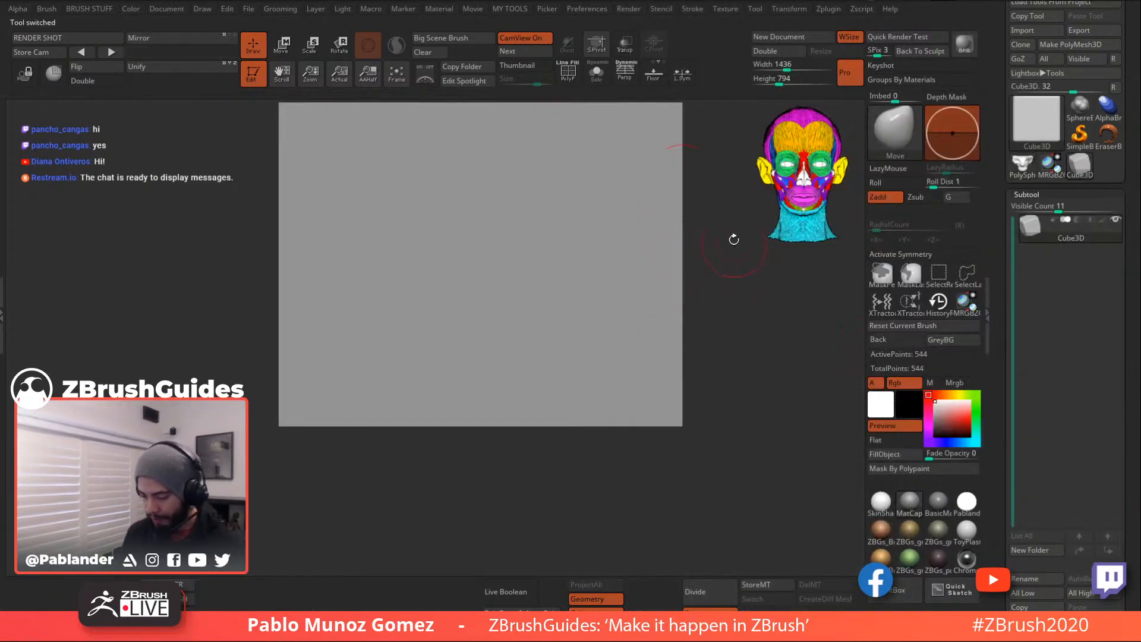
{"action": "left_click", "coordinate": [1077, 45]}
{"action": "left_click", "coordinate": [569, 72]}
{"action": "left_click_drag", "start_coordinate": [729, 316], "coordinate": [678, 283], "text": "alt"}
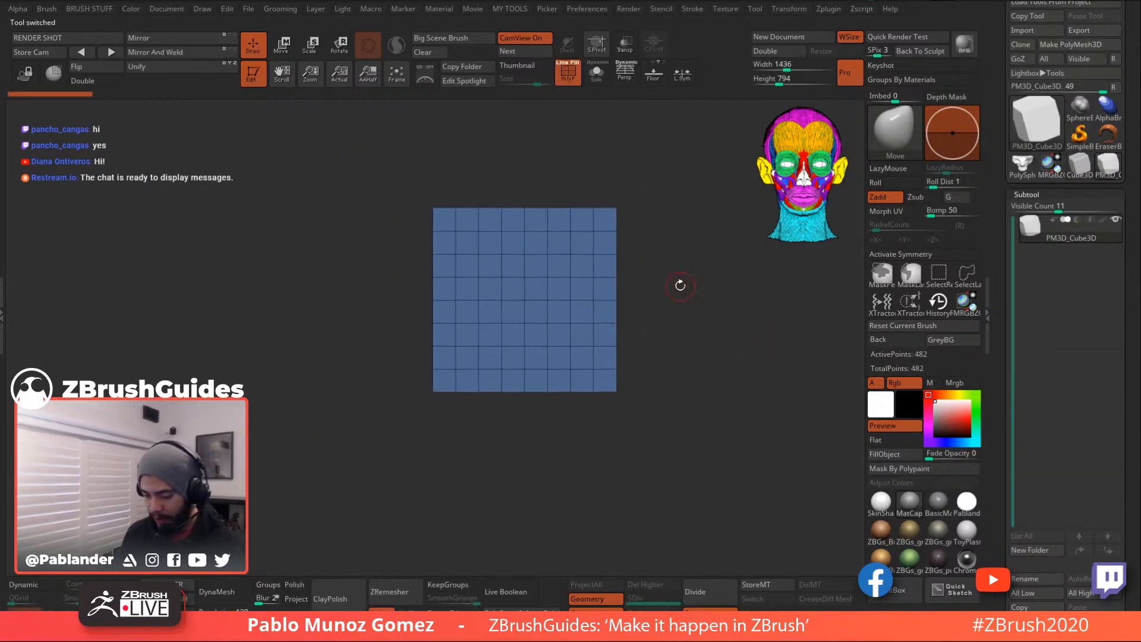
{"action": "left_click_drag", "start_coordinate": [729, 243], "coordinate": [726, 272]}
{"action": "left_click", "coordinate": [241, 621]}
{"action": "left_click_drag", "start_coordinate": [595, 343], "coordinate": [536, 304]}
{"action": "left_click_drag", "start_coordinate": [536, 305], "coordinate": [637, 395], "text": "alt"}
{"action": "left_click_drag", "start_coordinate": [651, 331], "coordinate": [749, 292]}
{"action": "left_click_drag", "start_coordinate": [1003, 282], "coordinate": [1014, 66]}
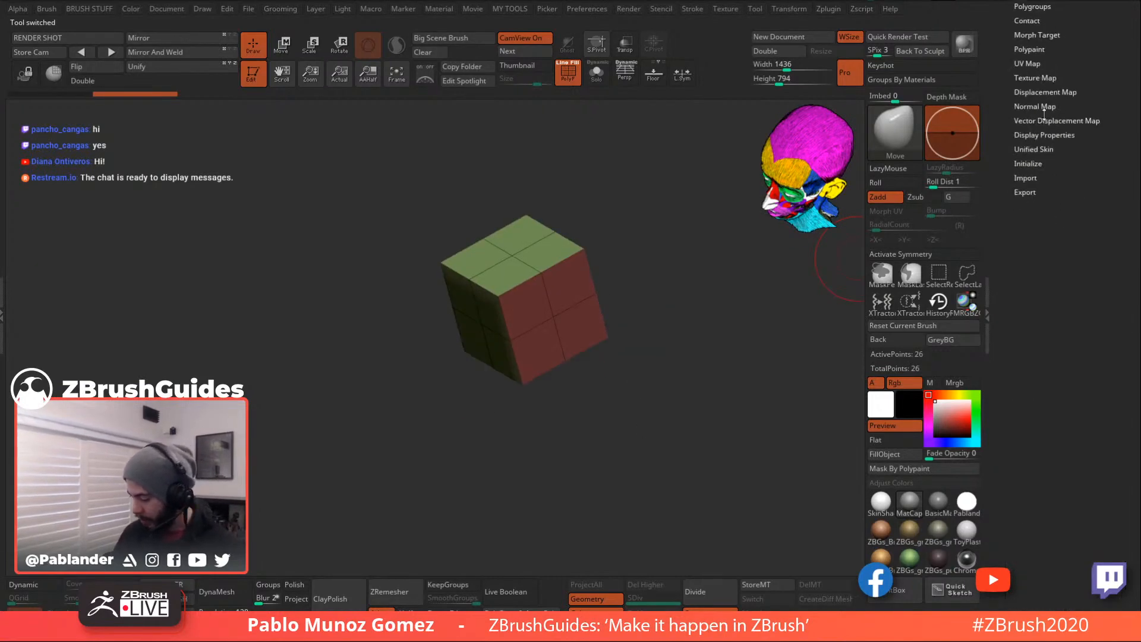
{"action": "left_click", "coordinate": [1045, 162]}
{"action": "left_click_drag", "start_coordinate": [1080, 239], "coordinate": [1081, 291]}
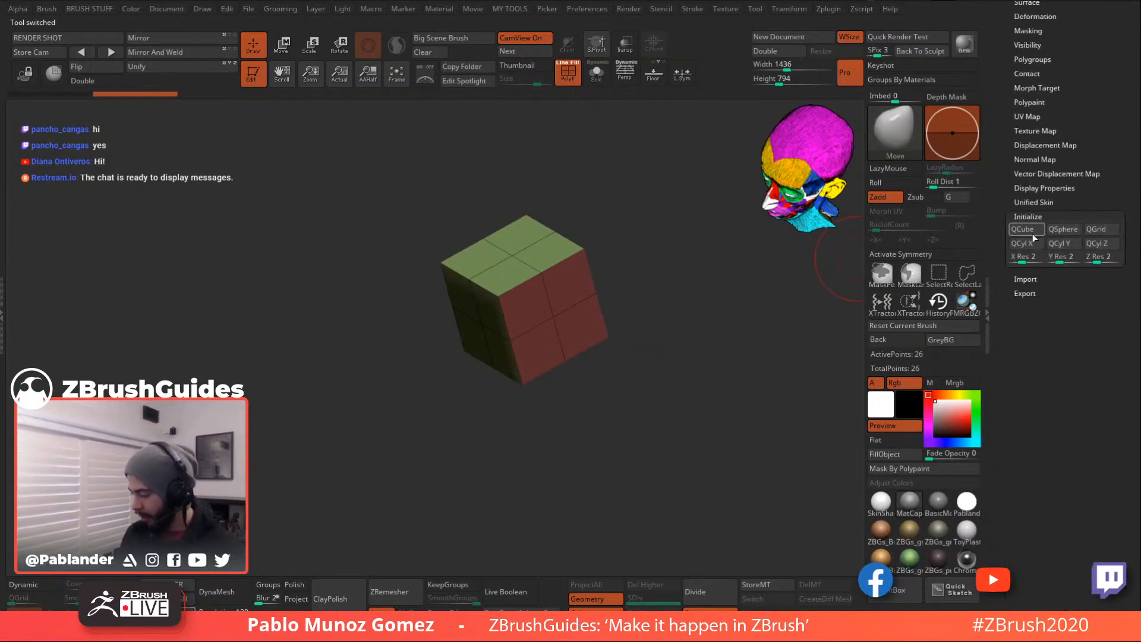
{"action": "left_click_drag", "start_coordinate": [678, 277], "coordinate": [702, 328]}
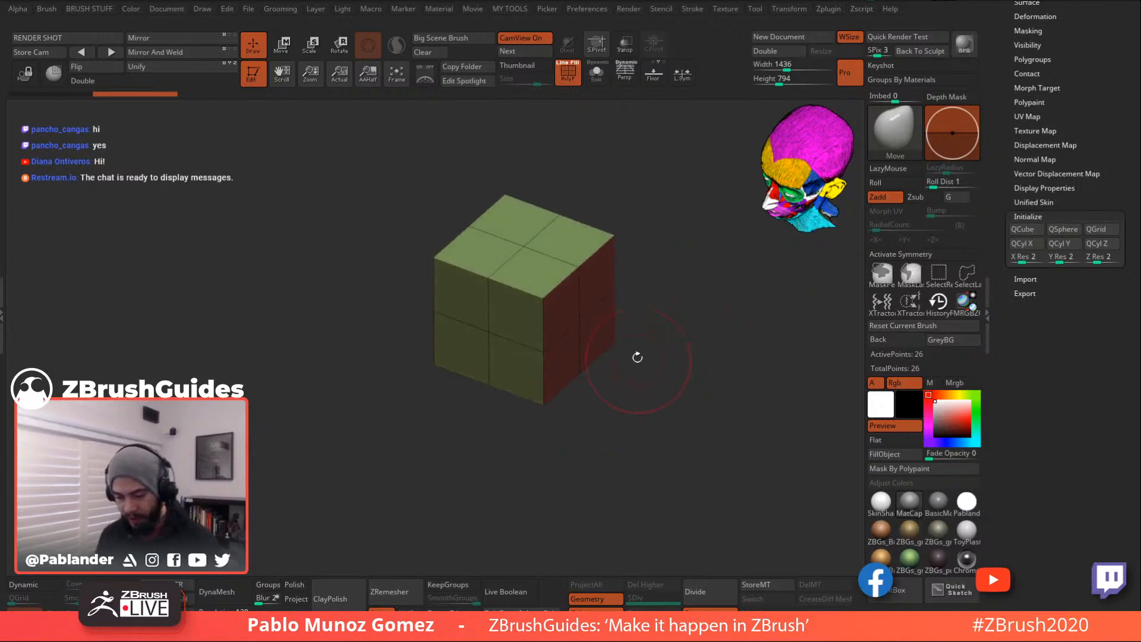
{"action": "left_click_drag", "start_coordinate": [668, 294], "coordinate": [648, 328]}
- Stretch the cube with the Move gizmo and X symmetry into a wide, flat box
{"action": "key", "text": "w"}
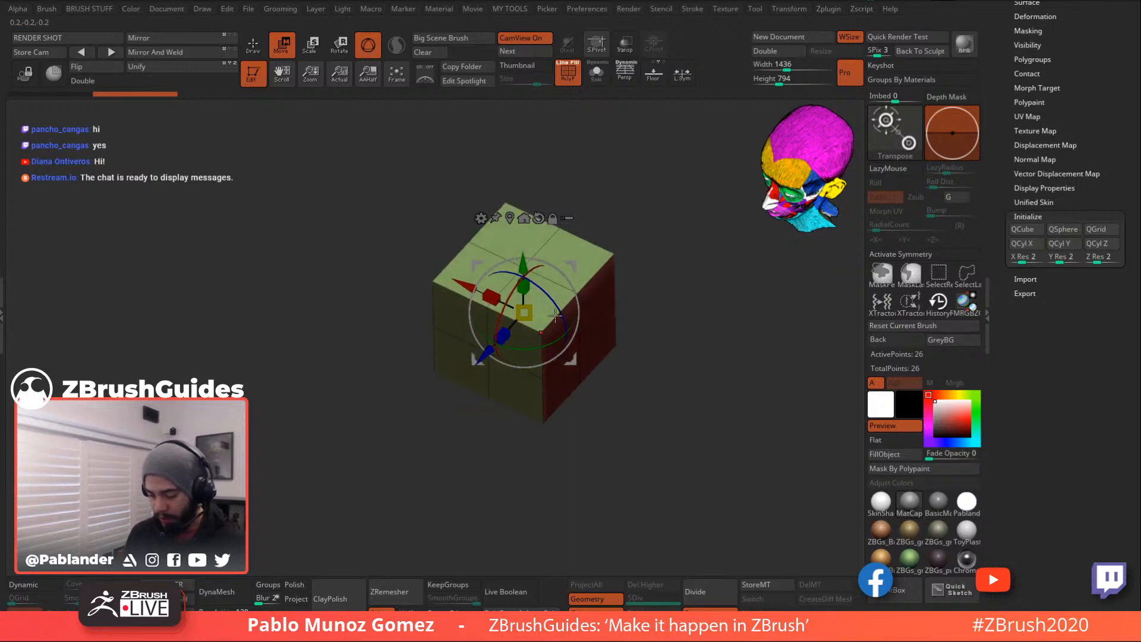
{"action": "left_click", "coordinate": [900, 254]}
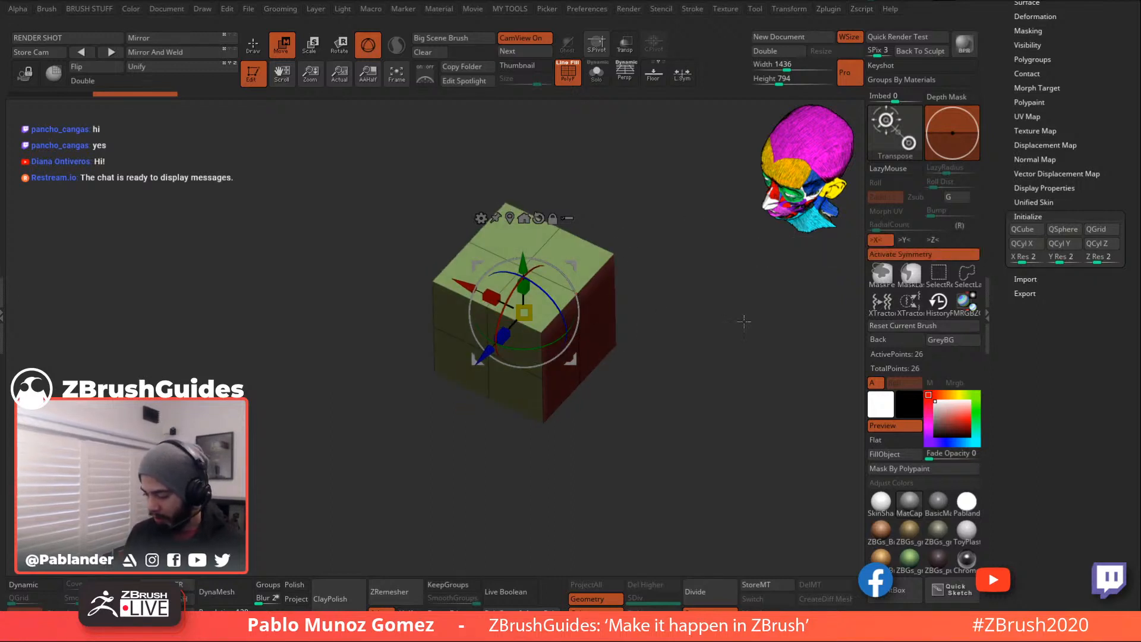
{"action": "left_click_drag", "start_coordinate": [660, 321], "coordinate": [691, 300]}
{"action": "left_click_drag", "start_coordinate": [550, 253], "coordinate": [559, 211]}
{"action": "left_click_drag", "start_coordinate": [571, 292], "coordinate": [546, 281]}
{"action": "left_click_drag", "start_coordinate": [689, 279], "coordinate": [734, 271]}
{"action": "left_click_drag", "start_coordinate": [581, 290], "coordinate": [562, 290]}
{"action": "left_click_drag", "start_coordinate": [767, 301], "coordinate": [715, 299]}
{"action": "left_click_drag", "start_coordinate": [507, 298], "coordinate": [488, 301]}
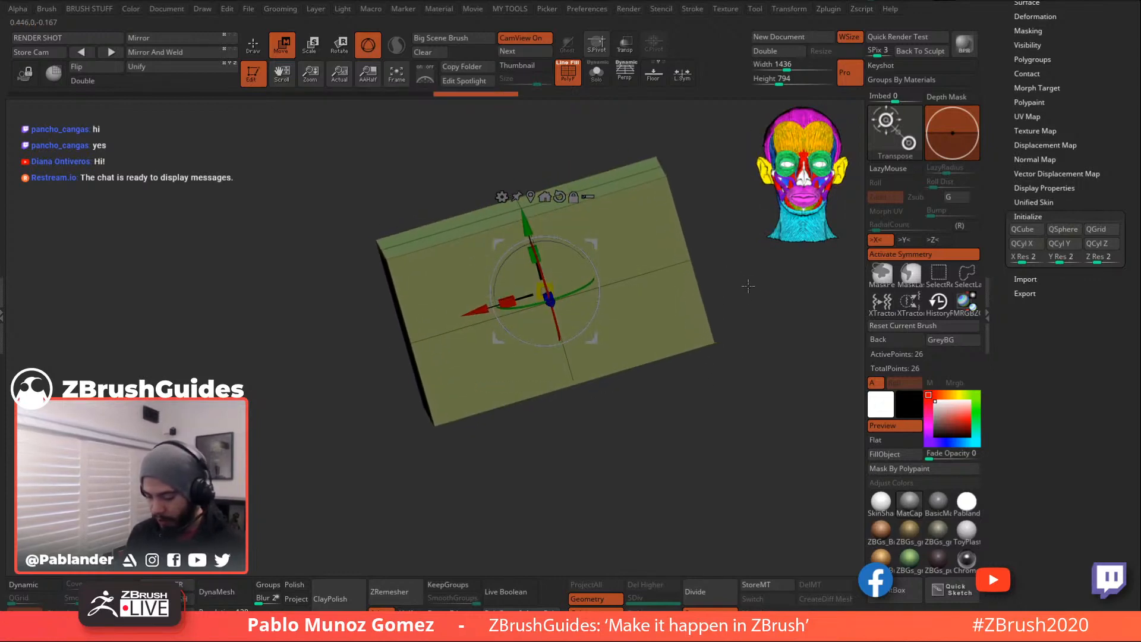
{"action": "left_click_drag", "start_coordinate": [746, 280], "coordinate": [767, 294]}
{"action": "left_click_drag", "start_coordinate": [496, 304], "coordinate": [498, 304]}
{"action": "left_click_drag", "start_coordinate": [711, 271], "coordinate": [735, 336]}
{"action": "key", "text": "q"}
{"action": "mouse_move", "coordinate": [681, 263]}
{"action": "left_mouse_down"}
{"action": "mouse_move", "coordinate": [715, 298]}
{"action": "mouse_move", "coordinate": [689, 354]}
{"action": "mouse_move", "coordinate": [707, 337]}
{"action": "mouse_move", "coordinate": [697, 394]}
{"action": "mouse_move", "coordinate": [685, 331]}
{"action": "mouse_move", "coordinate": [702, 331]}
{"action": "left_mouse_up"}
- Duplicate the box as PM3D_Cube3D1 and reselect the original PM3D_Cube3D subtool
{"action": "left_click_drag", "start_coordinate": [1008, 188], "coordinate": [1012, 325]}
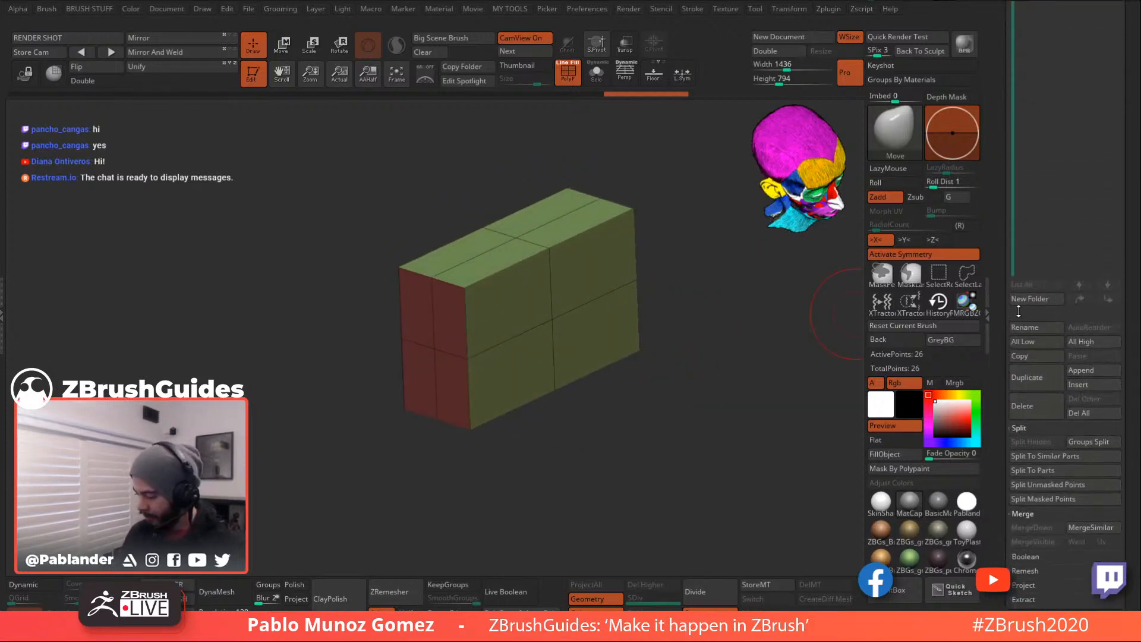
{"action": "left_click_drag", "start_coordinate": [1032, 143], "coordinate": [1031, 268]}
{"action": "left_click_drag", "start_coordinate": [1060, 65], "coordinate": [1033, 83]}
{"action": "left_click", "coordinate": [1043, 333]}
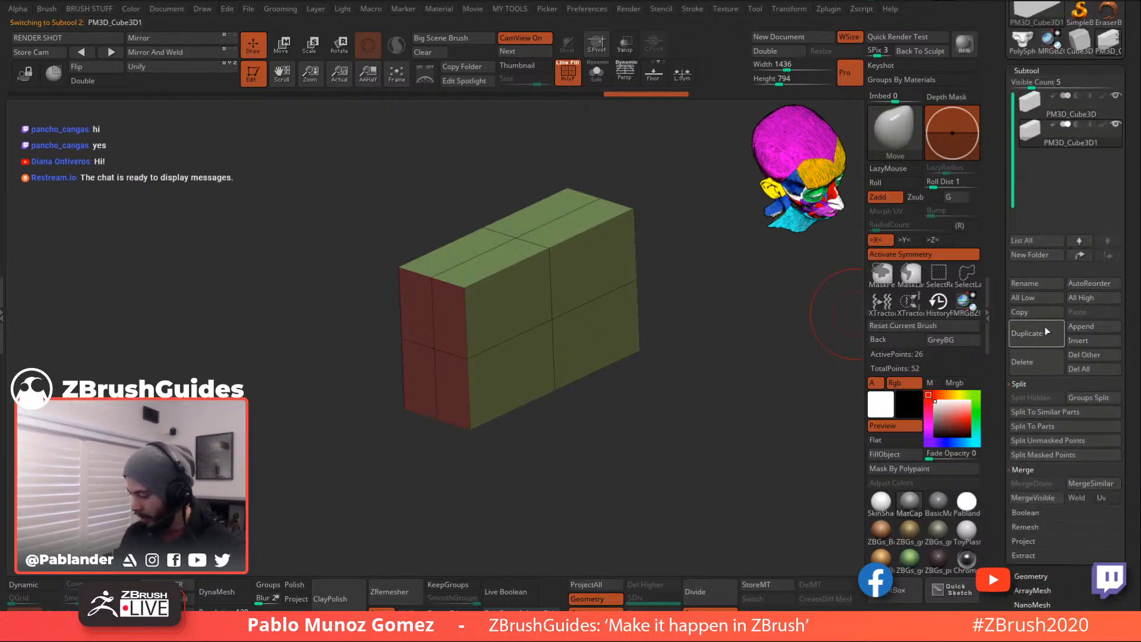
{"action": "left_click", "coordinate": [1064, 106]}
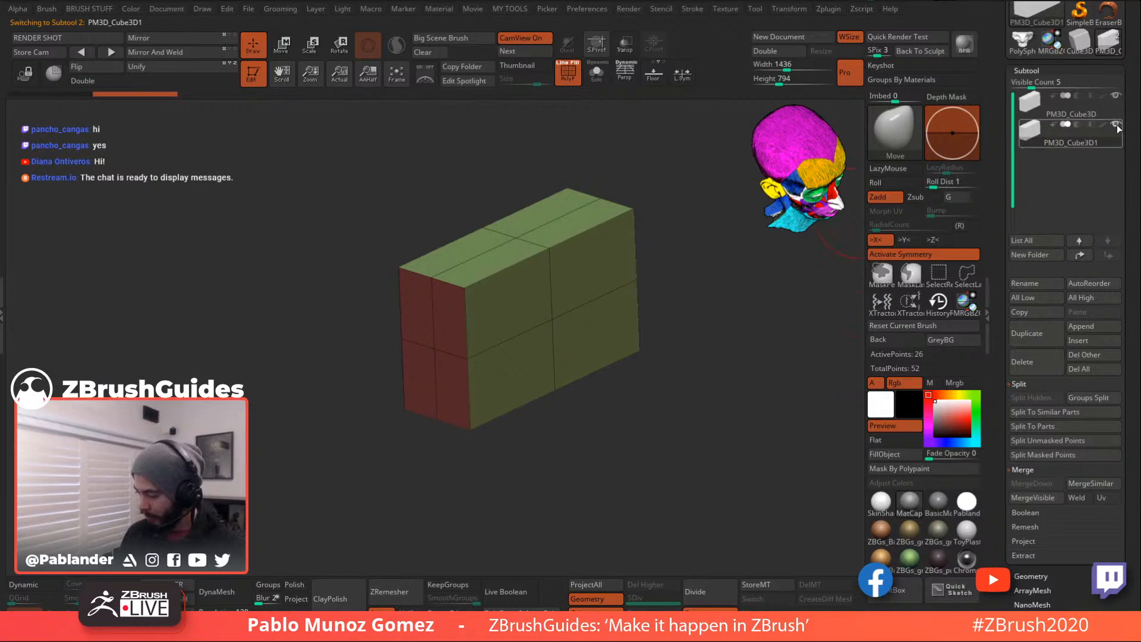
- Switch to the ZModeler brush and set its Edge action to Insert Single EdgeLoop
{"action": "left_click_drag", "start_coordinate": [680, 336], "coordinate": [693, 333]}
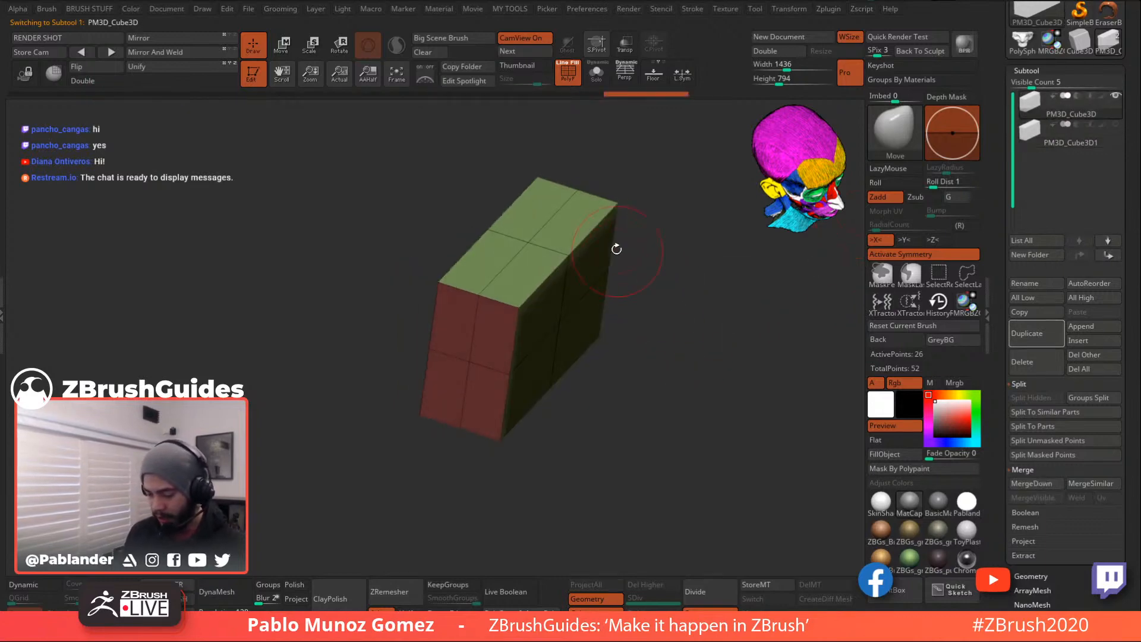
{"action": "mouse_move", "coordinate": [691, 237]}
{"action": "left_mouse_down"}
{"action": "mouse_move", "coordinate": [676, 249]}
{"action": "mouse_move", "coordinate": [672, 222]}
{"action": "mouse_move", "coordinate": [650, 234]}
{"action": "mouse_move", "coordinate": [679, 283]}
{"action": "mouse_move", "coordinate": [695, 279]}
{"action": "mouse_move", "coordinate": [683, 365]}
{"action": "mouse_move", "coordinate": [677, 345]}
{"action": "mouse_move", "coordinate": [695, 355]}
{"action": "mouse_move", "coordinate": [683, 357]}
{"action": "left_mouse_up"}
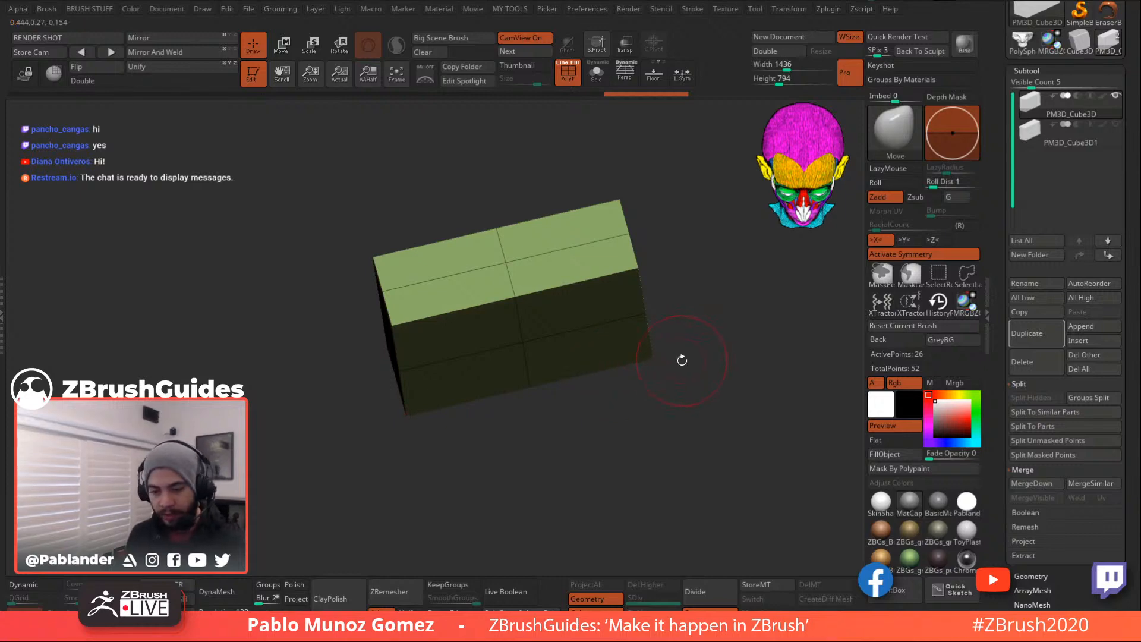
{"action": "key", "text": "b"}
{"action": "key", "text": "z"}
{"action": "key", "text": "m"}
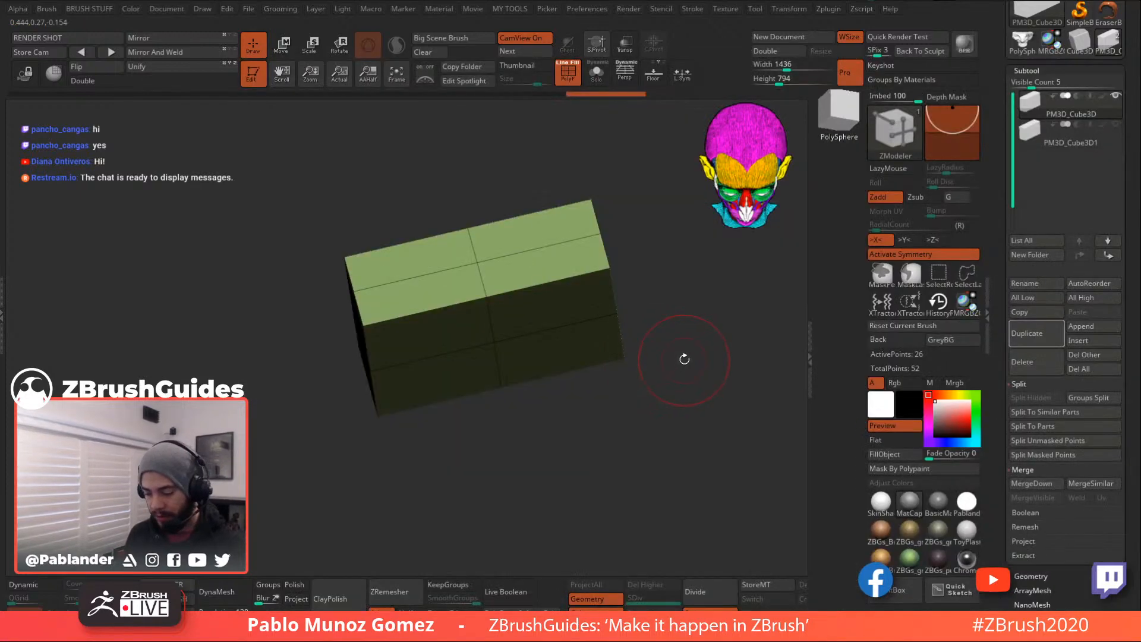
{"action": "key", "text": "space"}
{"action": "left_click_drag", "start_coordinate": [675, 278], "coordinate": [693, 322]}
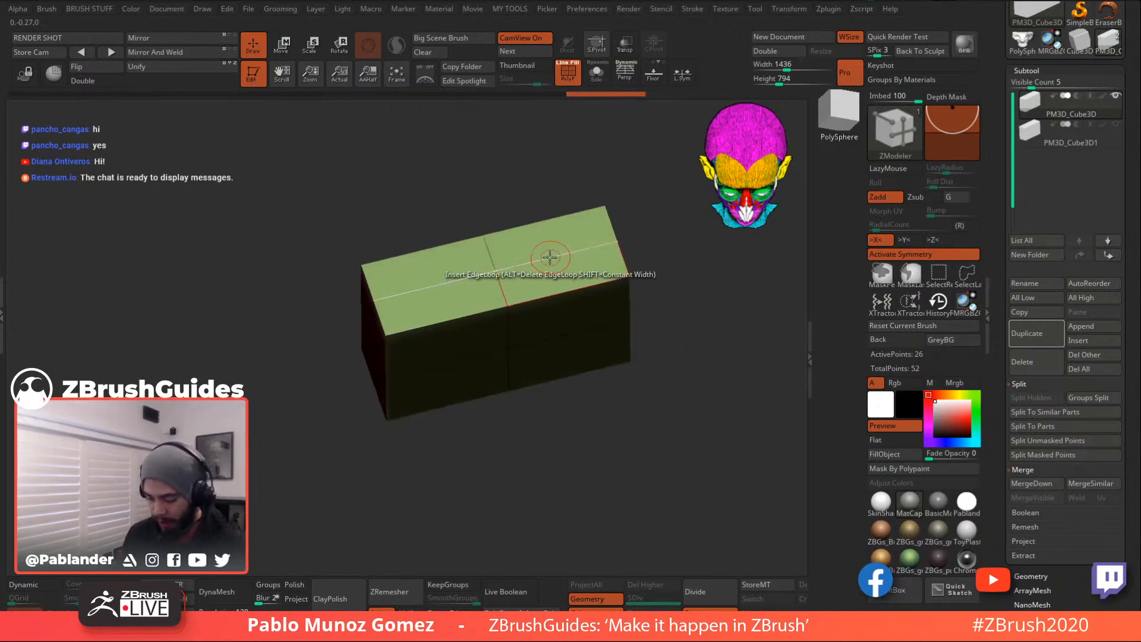
{"action": "left_click_drag", "start_coordinate": [648, 256], "coordinate": [630, 245]}
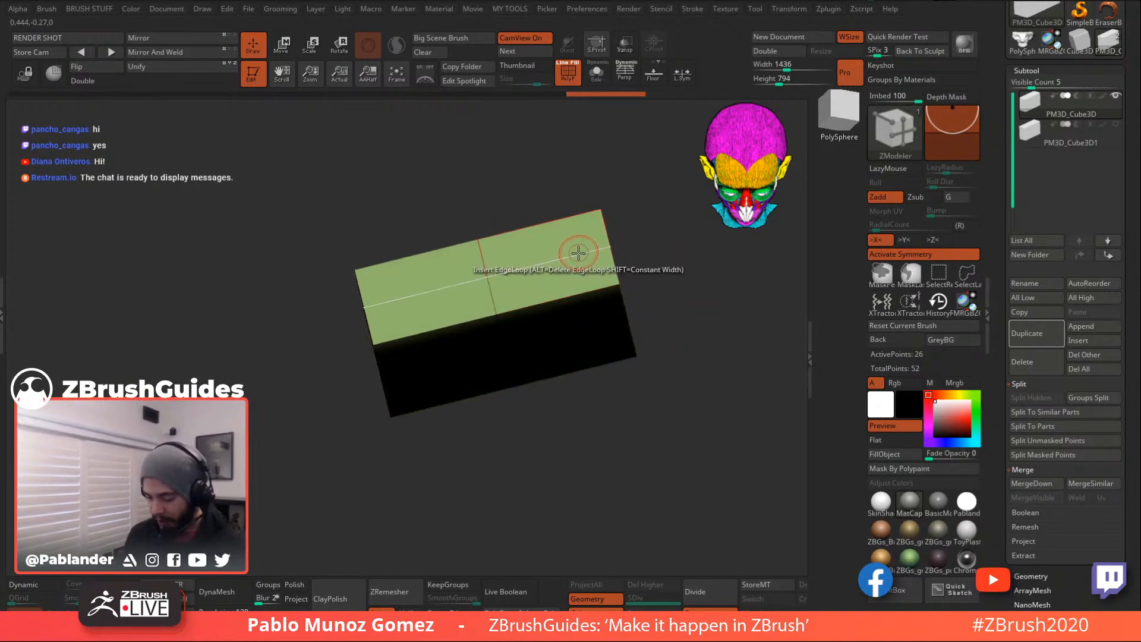
{"action": "key", "text": "space"}
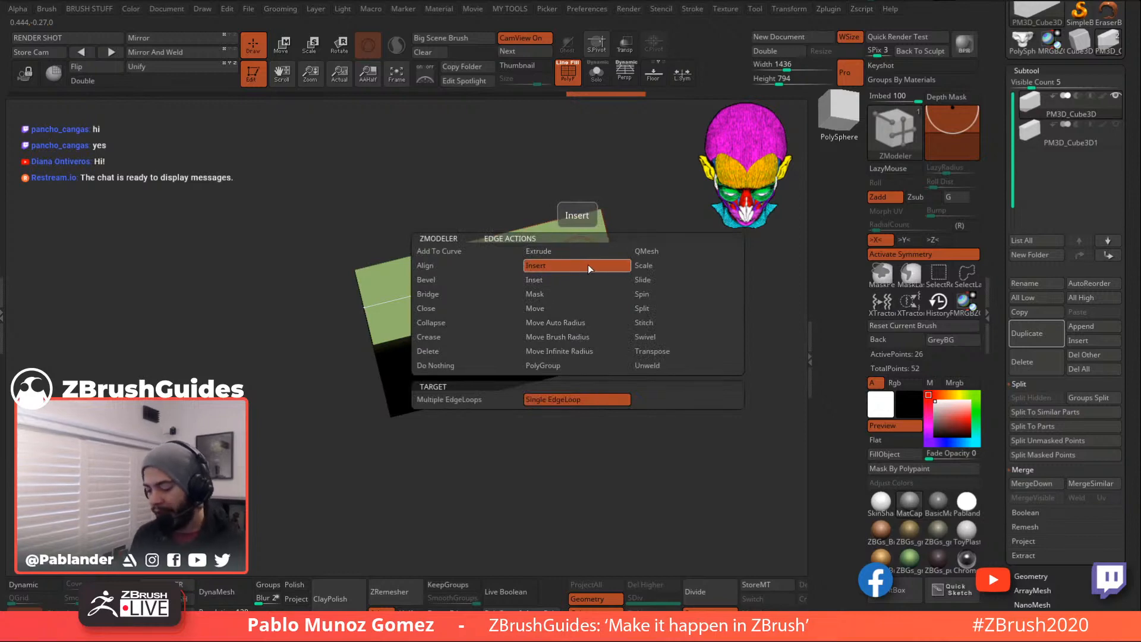
{"action": "left_click", "coordinate": [585, 265]}
- Insert edge loops across the box and near its upper and lower edges, reaching 82 points
{"action": "left_click_drag", "start_coordinate": [558, 259], "coordinate": [575, 257]}
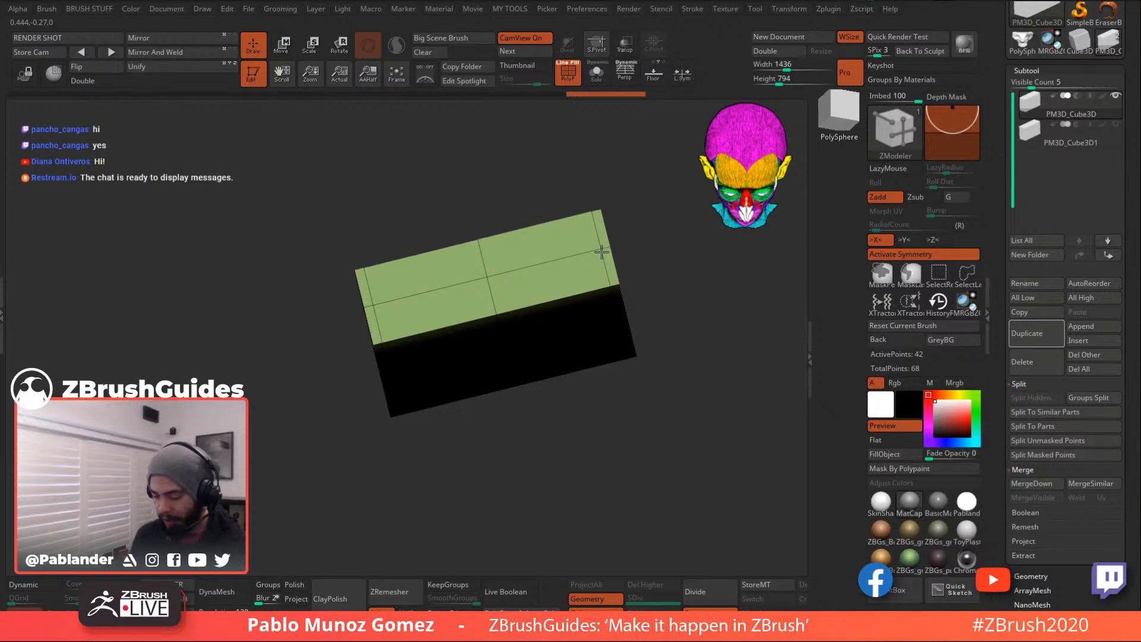
{"action": "left_click_drag", "start_coordinate": [680, 386], "coordinate": [675, 316]}
{"action": "left_click_drag", "start_coordinate": [671, 269], "coordinate": [612, 283]}
{"action": "left_click_drag", "start_coordinate": [648, 234], "coordinate": [658, 276]}
{"action": "left_click_drag", "start_coordinate": [595, 231], "coordinate": [593, 222]}
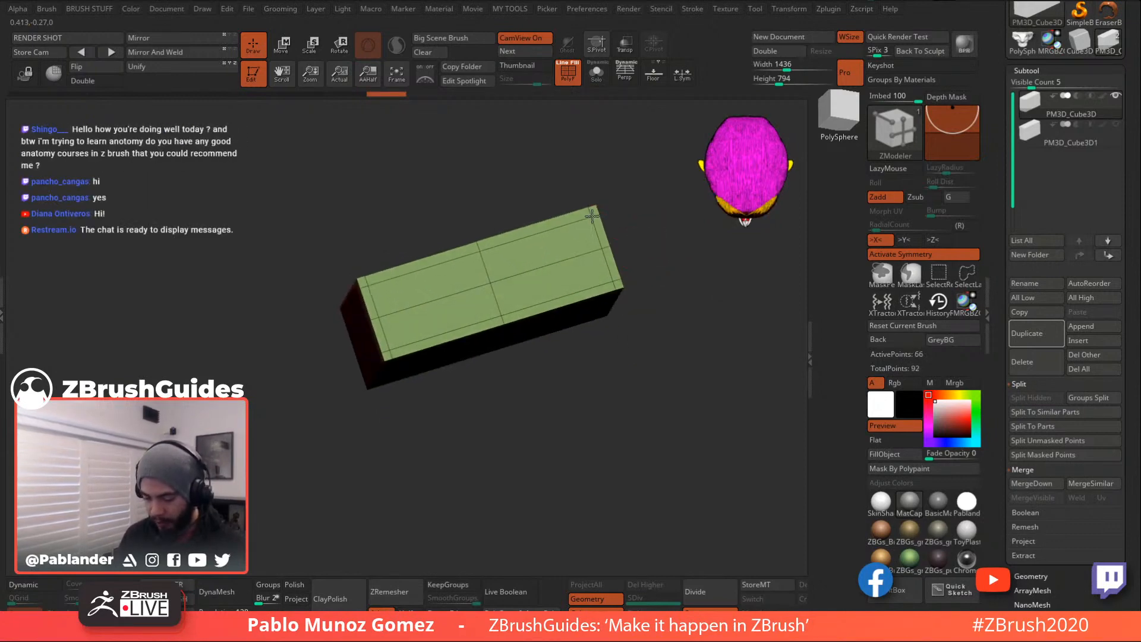
{"action": "left_click_drag", "start_coordinate": [661, 336], "coordinate": [661, 290]}
{"action": "mouse_move", "coordinate": [665, 327]}
{"action": "left_mouse_down"}
{"action": "mouse_move", "coordinate": [661, 249]}
{"action": "mouse_move", "coordinate": [663, 301]}
{"action": "mouse_move", "coordinate": [631, 376]}
{"action": "mouse_move", "coordinate": [663, 337]}
{"action": "left_mouse_up"}
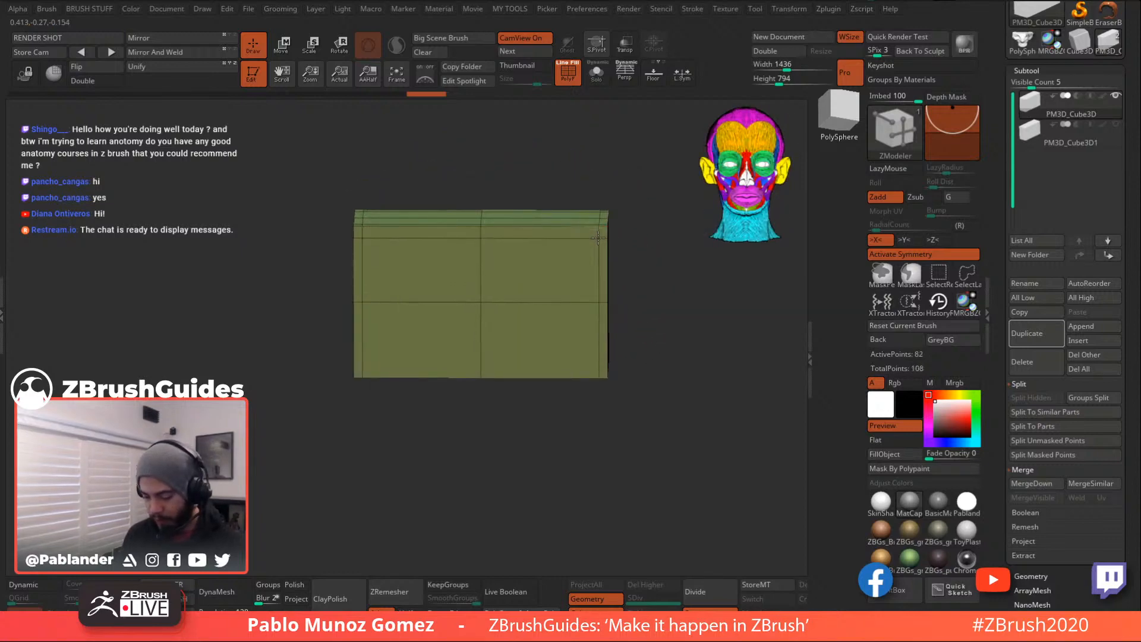
- Preview the box with Dynamic subdivision and hide the polygon wireframe
{"action": "left_click_drag", "start_coordinate": [624, 255], "coordinate": [642, 327]}
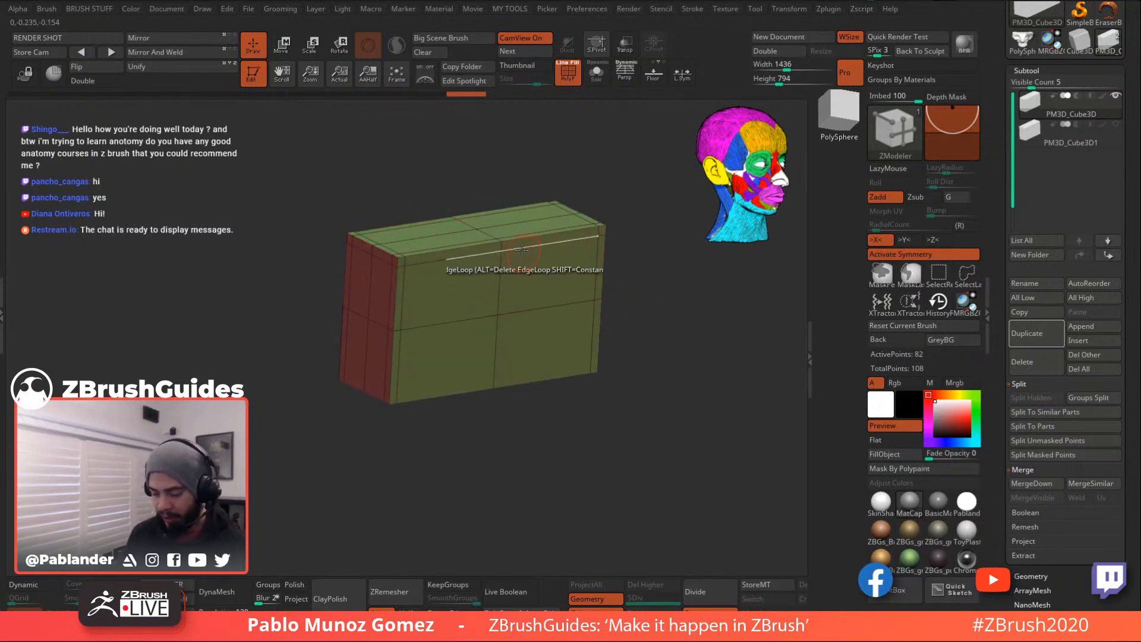
{"action": "left_click_drag", "start_coordinate": [603, 250], "coordinate": [510, 388]}
{"action": "left_click_drag", "start_coordinate": [657, 374], "coordinate": [489, 394]}
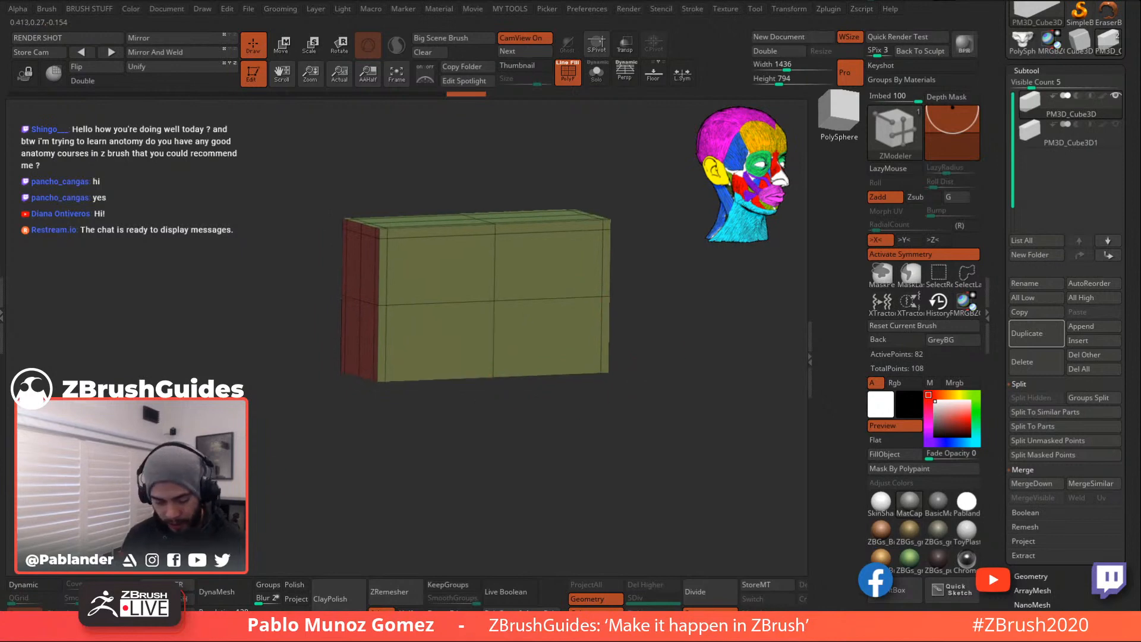
{"action": "left_click", "coordinate": [28, 585]}
{"action": "left_click_drag", "start_coordinate": [297, 390], "coordinate": [329, 393]}
{"action": "left_click", "coordinate": [568, 73]}
{"action": "left_click_drag", "start_coordinate": [650, 232], "coordinate": [636, 219]}
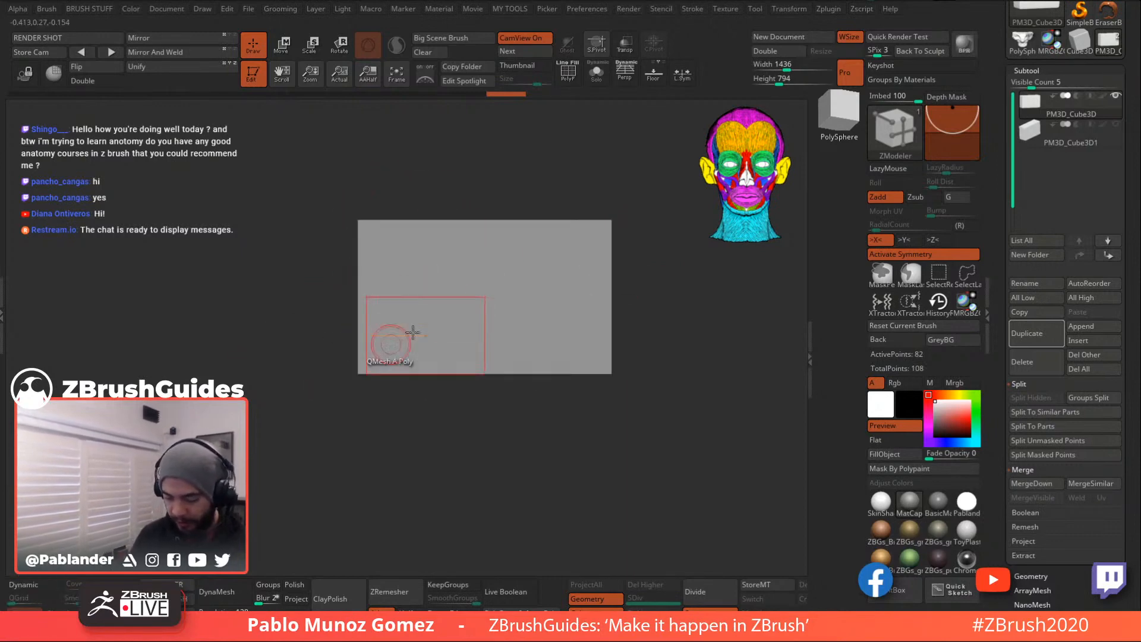
- Show polygroups and push the box's top faces inward to hollow it
{"action": "left_click_drag", "start_coordinate": [347, 364], "coordinate": [662, 310]}
{"action": "left_click", "coordinate": [571, 74]}
{"action": "left_click_drag", "start_coordinate": [614, 144], "coordinate": [653, 317]}
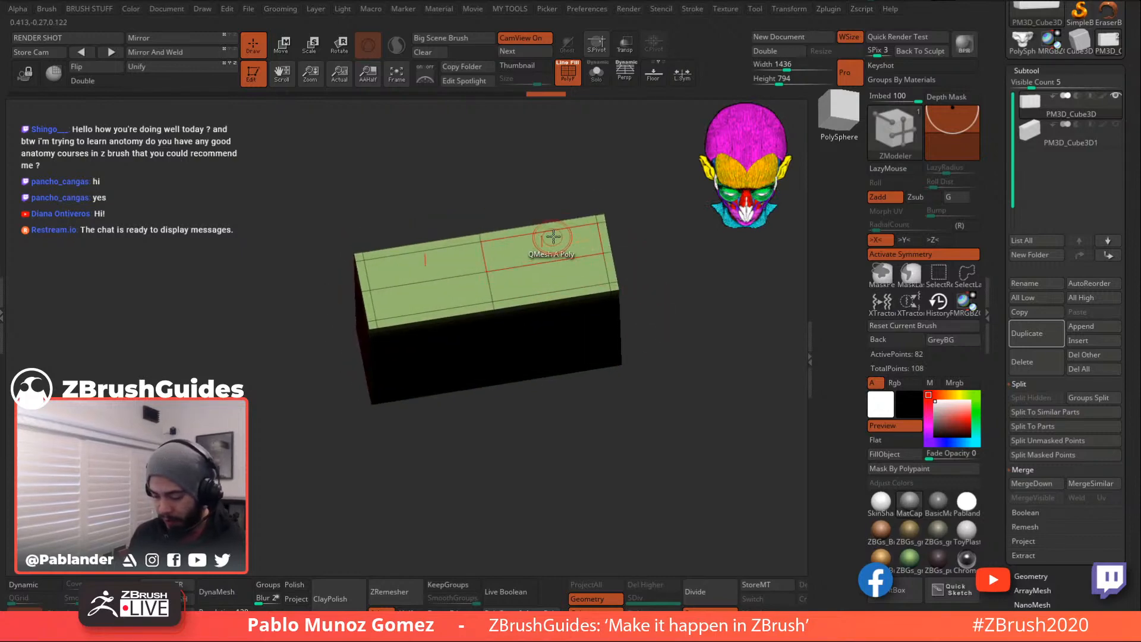
{"action": "left_click_drag", "start_coordinate": [553, 243], "coordinate": [562, 274], "text": "alt"}
{"action": "left_click_drag", "start_coordinate": [653, 248], "coordinate": [652, 223]}
{"action": "left_click_drag", "start_coordinate": [563, 225], "coordinate": [576, 346]}
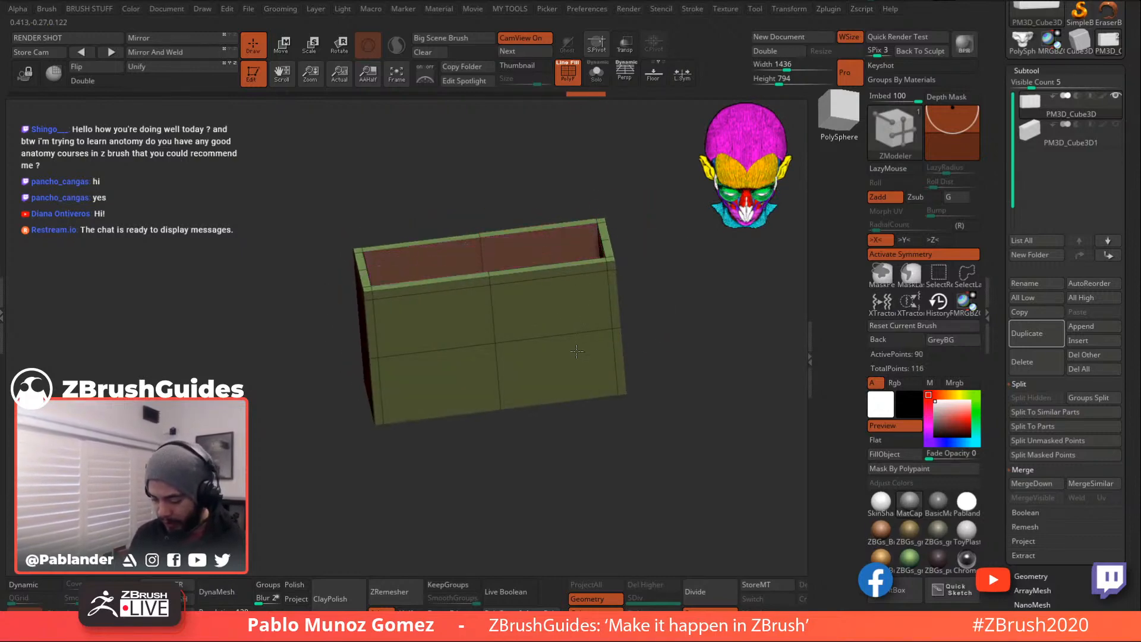
{"action": "left_click_drag", "start_coordinate": [664, 253], "coordinate": [670, 320]}
- Mark the inner floor faces, delete them, then undo the deletion
{"action": "key", "text": "space"}
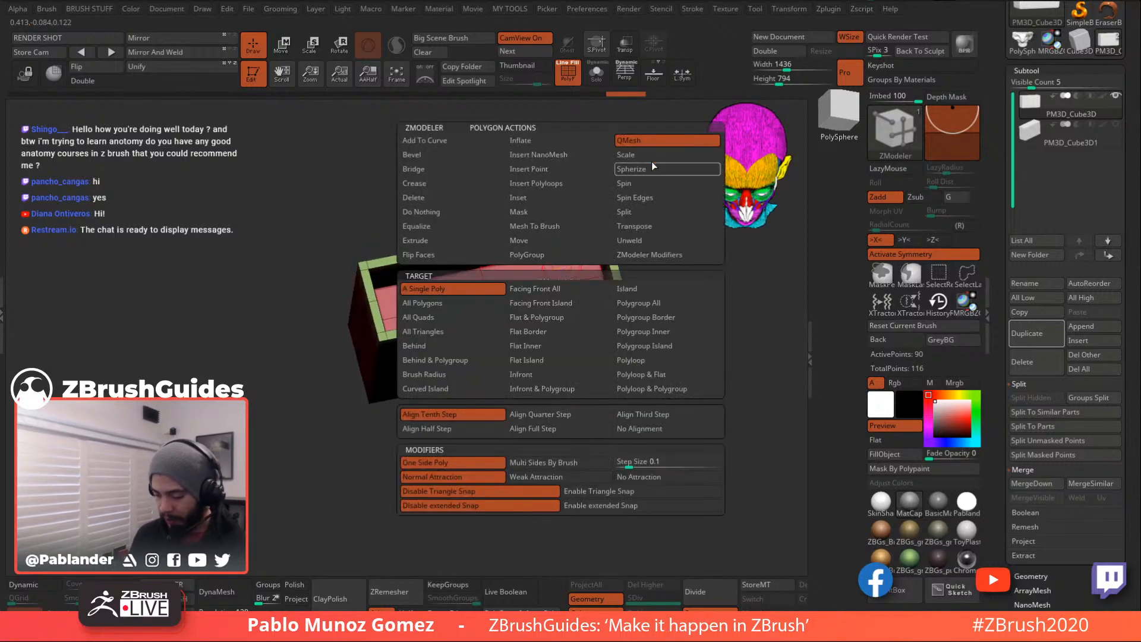
{"action": "left_click_drag", "start_coordinate": [651, 250], "coordinate": [659, 273]}
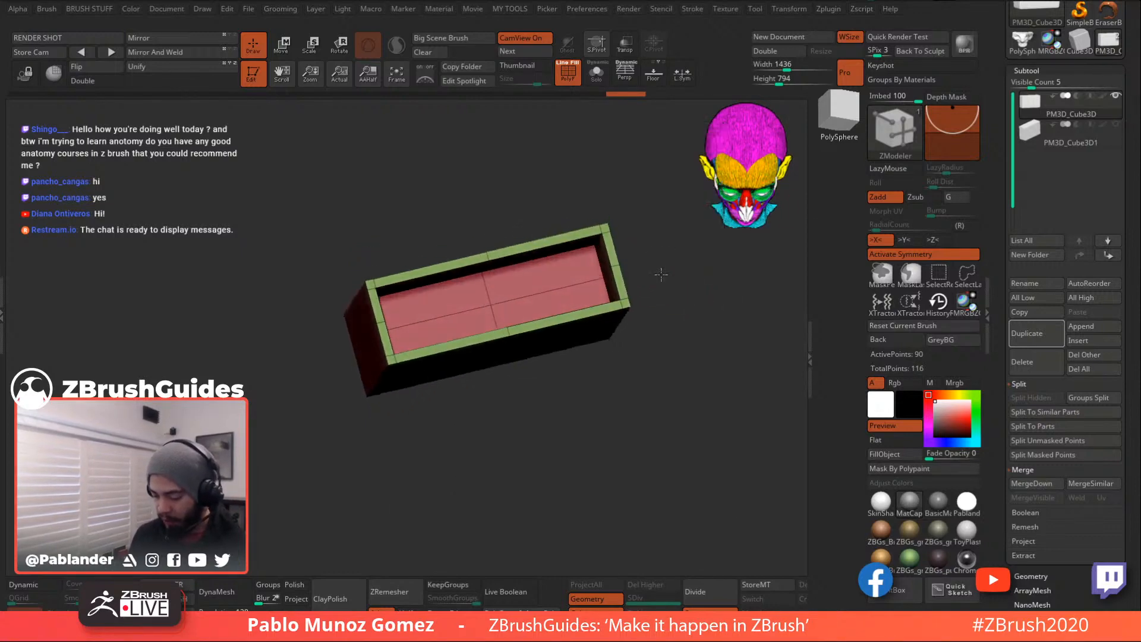
{"action": "left_click", "coordinate": [544, 279], "text": "alt"}
{"action": "left_click_drag", "start_coordinate": [545, 279], "coordinate": [553, 306], "text": "alt"}
{"action": "mouse_move", "coordinate": [676, 297]}
{"action": "left_mouse_down"}
{"action": "mouse_move", "coordinate": [673, 255]}
{"action": "mouse_move", "coordinate": [658, 286]}
{"action": "left_mouse_up"}
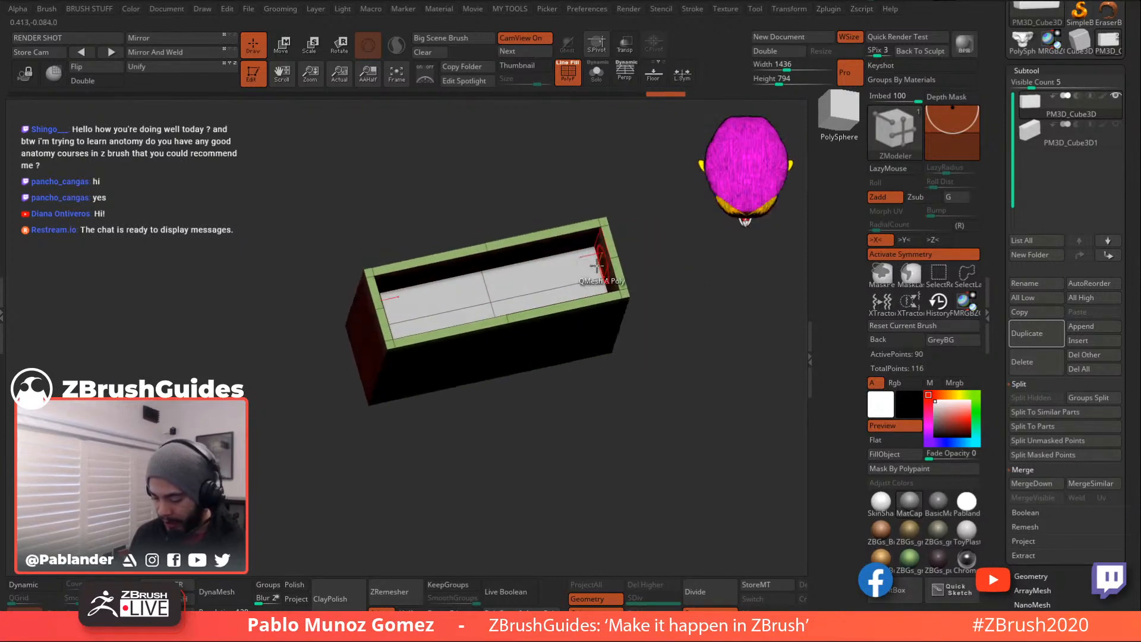
{"action": "left_click", "coordinate": [566, 283]}
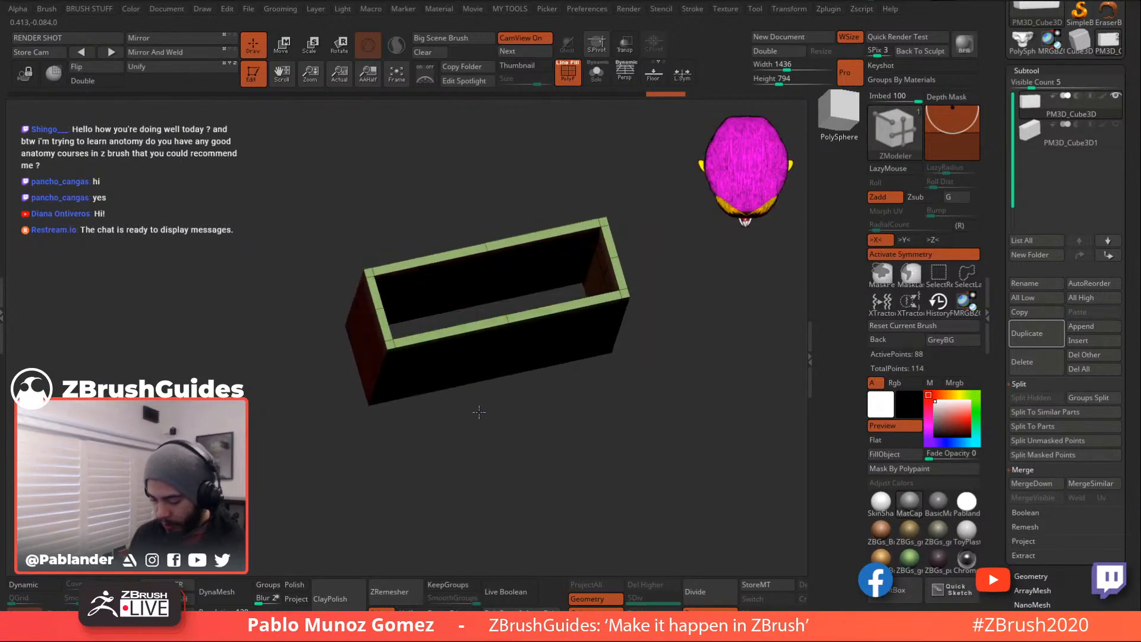
{"action": "key", "text": "ctrl+z"}
- After undoing trial extrusions, QMesh the inner floor deeper into the box
{"action": "left_click_drag", "start_coordinate": [526, 380], "coordinate": [706, 299]}
{"action": "left_click", "coordinate": [623, 289]}
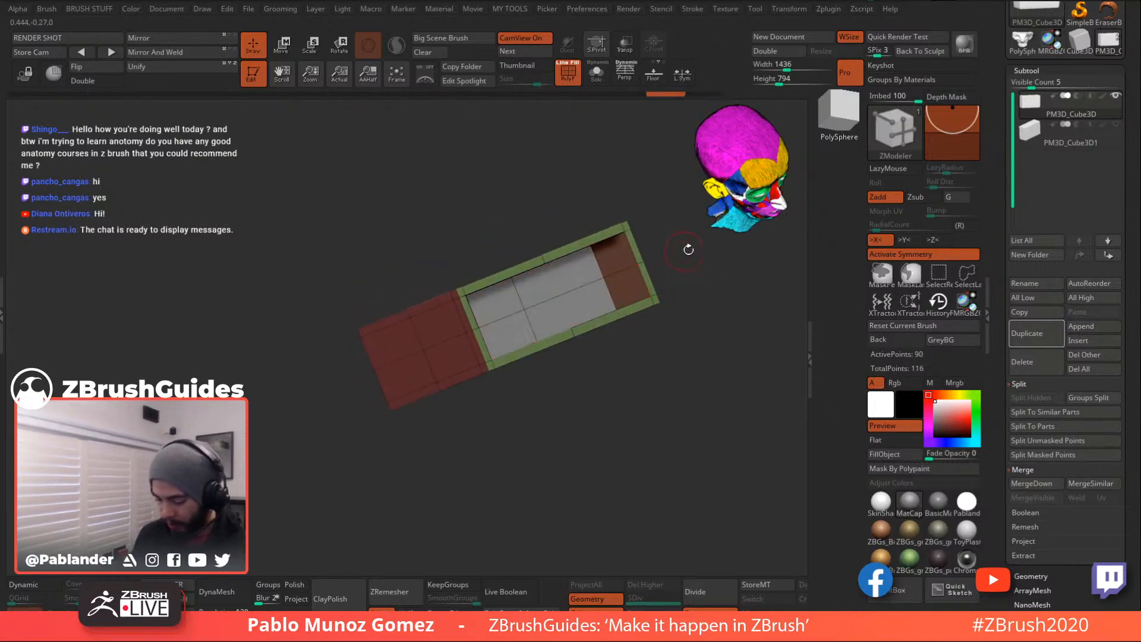
{"action": "left_click", "coordinate": [594, 295]}
{"action": "key", "text": "ctrl+z"}
{"action": "key", "text": "ctrl+z"}
{"action": "left_click_drag", "start_coordinate": [515, 331], "coordinate": [529, 324]}
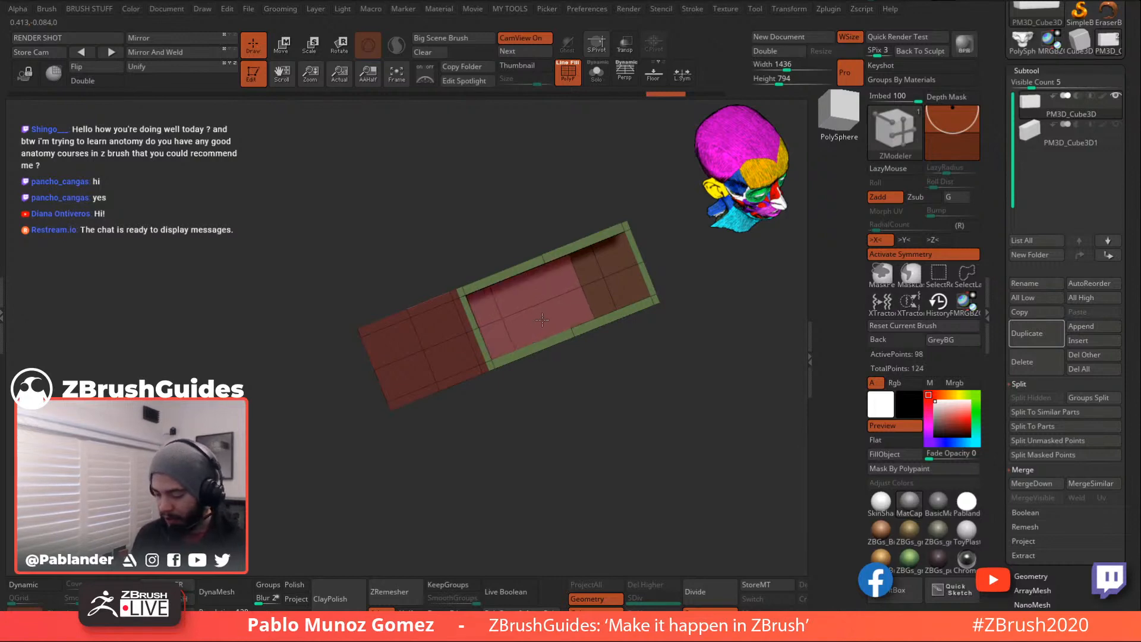
{"action": "mouse_move", "coordinate": [633, 293]}
{"action": "left_mouse_down"}
{"action": "mouse_move", "coordinate": [619, 286]}
{"action": "mouse_move", "coordinate": [682, 309]}
{"action": "mouse_move", "coordinate": [653, 286]}
{"action": "left_mouse_up"}
{"action": "key", "text": "ctrl+z"}
{"action": "key", "text": "ctrl+z"}
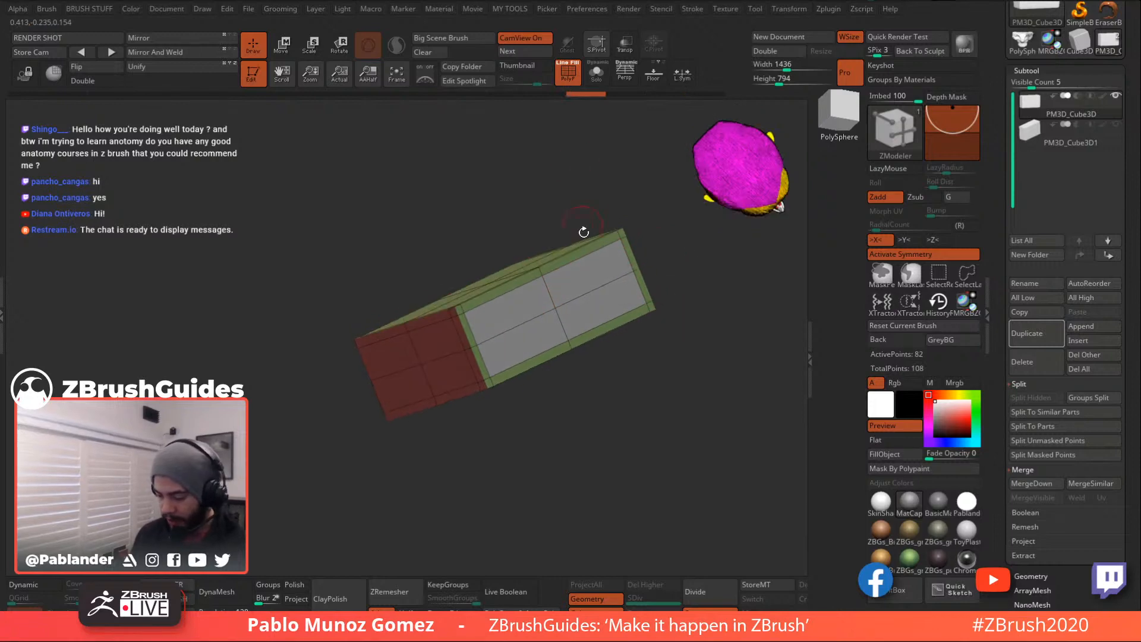
{"action": "key", "text": "space"}
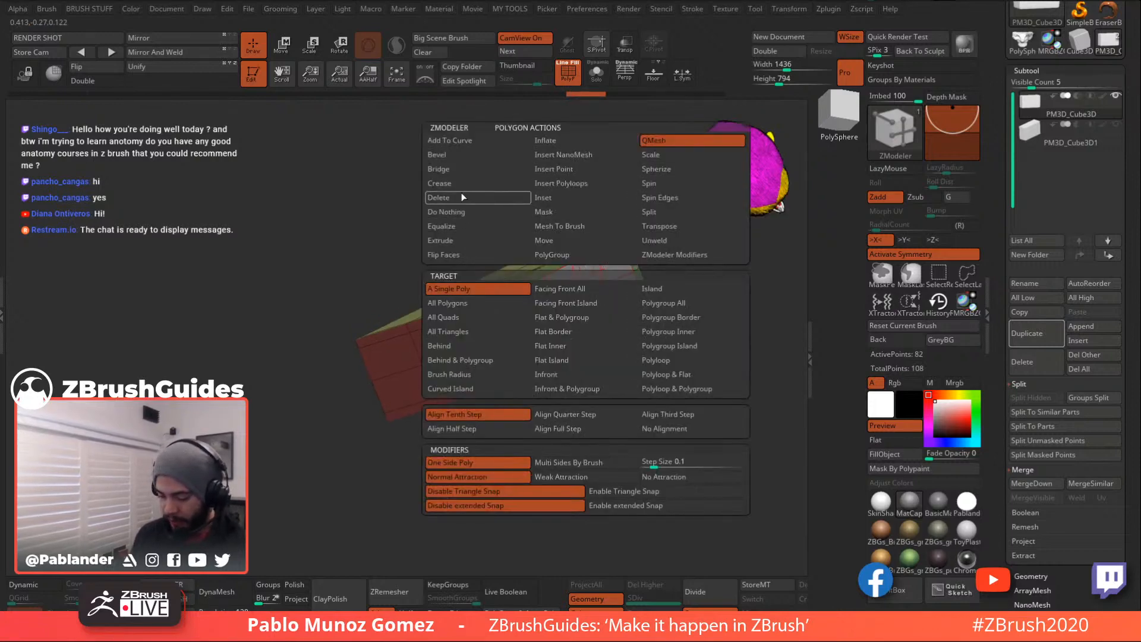
{"action": "left_click", "coordinate": [457, 226]}
{"action": "left_click_drag", "start_coordinate": [536, 297], "coordinate": [491, 324]}
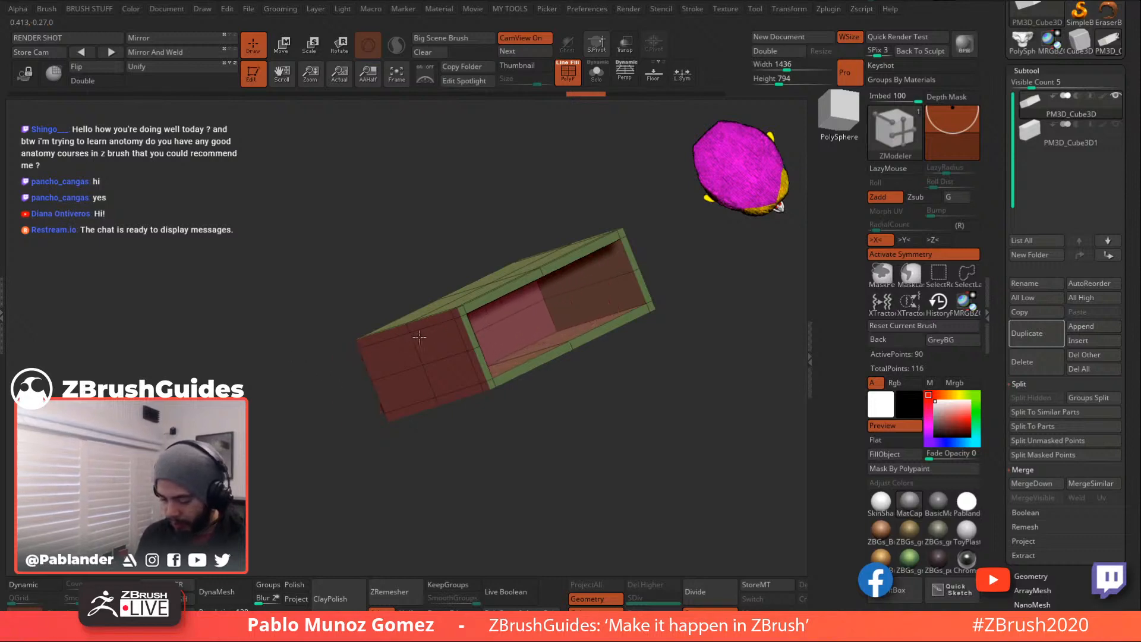
{"action": "left_click_drag", "start_coordinate": [423, 336], "coordinate": [365, 361]}
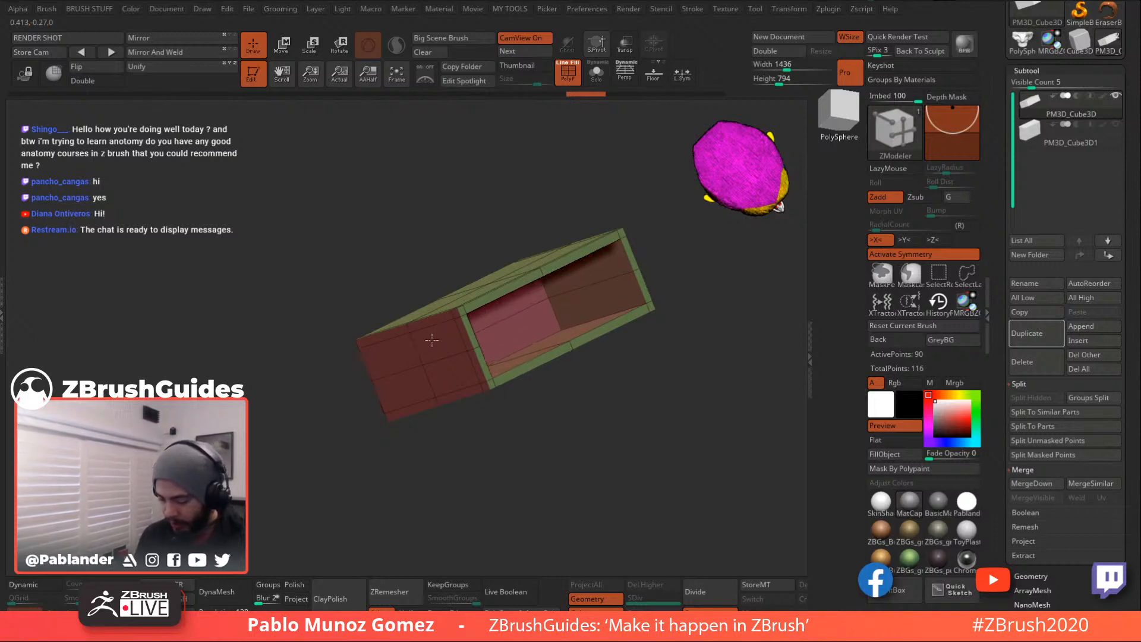
- From a front view, SelectRect the box's front panels to hide them
{"action": "mouse_move", "coordinate": [599, 391]}
{"action": "left_mouse_down"}
{"action": "mouse_move", "coordinate": [592, 381]}
{"action": "mouse_move", "coordinate": [587, 390]}
{"action": "mouse_move", "coordinate": [638, 349]}
{"action": "mouse_move", "coordinate": [736, 341]}
{"action": "mouse_move", "coordinate": [628, 308]}
{"action": "mouse_move", "coordinate": [607, 222]}
{"action": "left_mouse_up"}
{"action": "left_click_drag", "start_coordinate": [615, 168], "coordinate": [485, 409], "text": "ctrl+shift"}
{"action": "mouse_move", "coordinate": [618, 333]}
{"action": "left_mouse_down"}
{"action": "mouse_move", "coordinate": [671, 320]}
{"action": "mouse_move", "coordinate": [695, 361]}
{"action": "mouse_move", "coordinate": [683, 331]}
{"action": "mouse_move", "coordinate": [637, 336]}
{"action": "mouse_move", "coordinate": [649, 390]}
{"action": "mouse_move", "coordinate": [606, 381]}
{"action": "mouse_move", "coordinate": [561, 345]}
{"action": "mouse_move", "coordinate": [560, 387]}
{"action": "mouse_move", "coordinate": [591, 397]}
{"action": "mouse_move", "coordinate": [629, 380]}
{"action": "mouse_move", "coordinate": [615, 251]}
{"action": "mouse_move", "coordinate": [645, 252]}
{"action": "left_mouse_up"}
- Unhide all panels, toggle Dynamic subdivision on then off, and inspect the box's opening
{"action": "left_click", "coordinate": [579, 384], "text": "ctrl+shift"}
{"action": "left_click", "coordinate": [48, 588]}
{"action": "left_click_drag", "start_coordinate": [585, 400], "coordinate": [603, 370]}
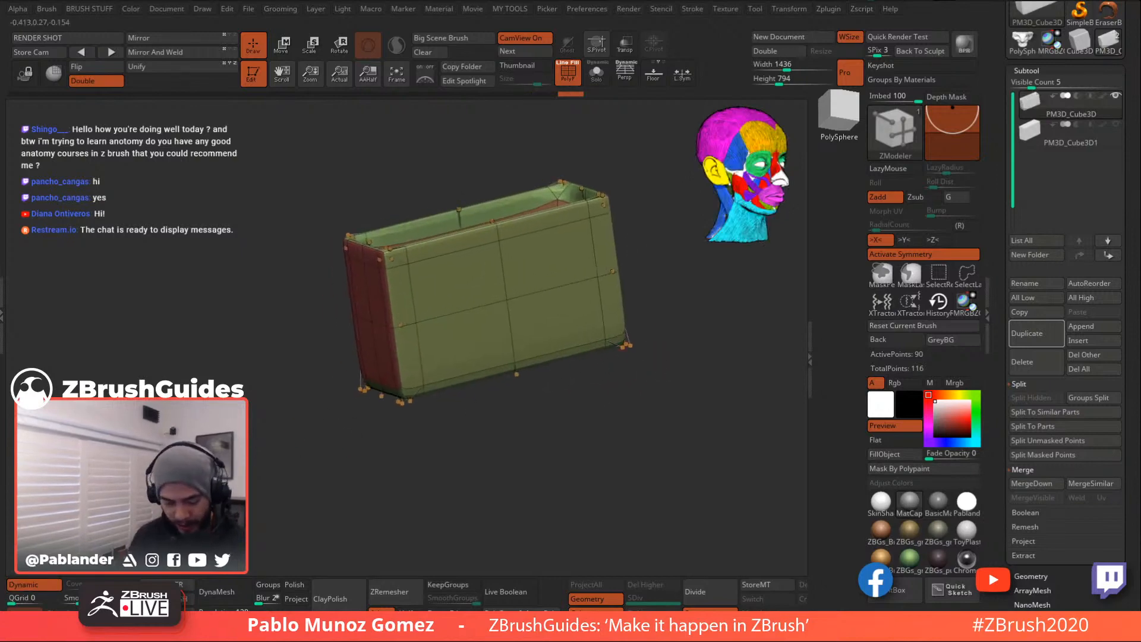
{"action": "left_click", "coordinate": [36, 586]}
{"action": "right_click_drag", "start_coordinate": [564, 290], "coordinate": [567, 334]}
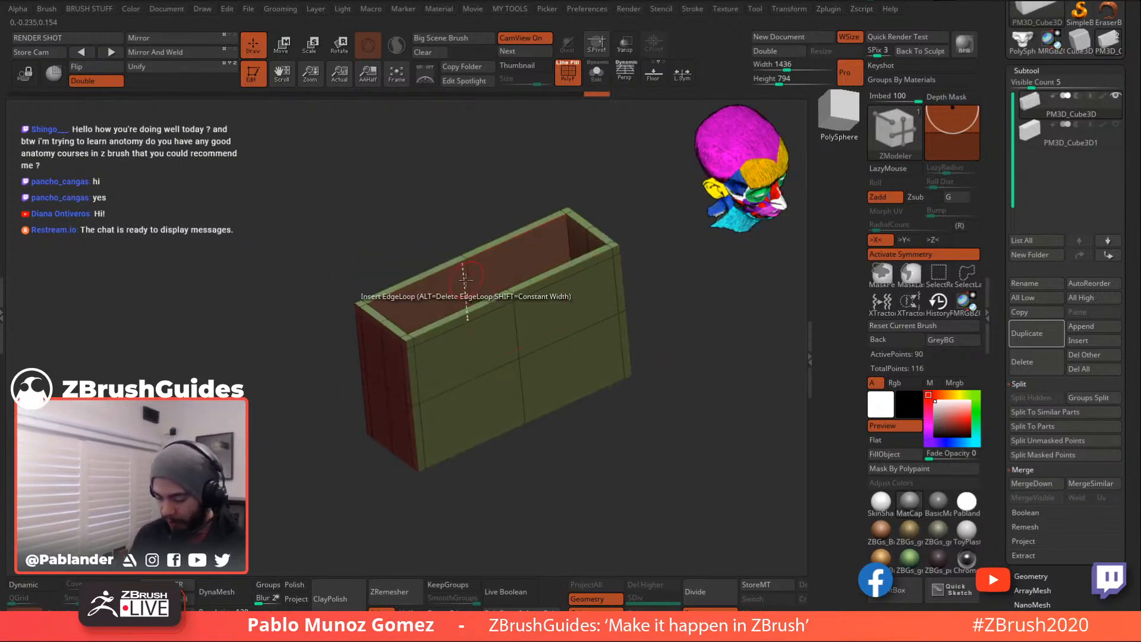
{"action": "right_click_drag", "start_coordinate": [469, 273], "coordinate": [543, 240]}
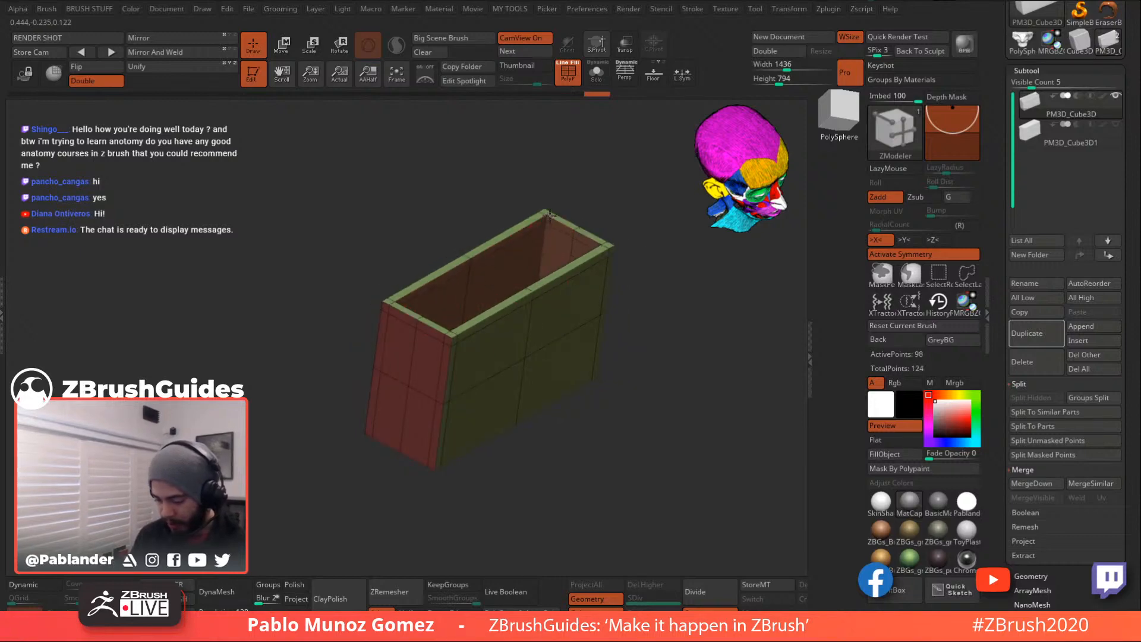
{"action": "right_click_drag", "start_coordinate": [661, 270], "coordinate": [631, 295], "text": "ctrl"}
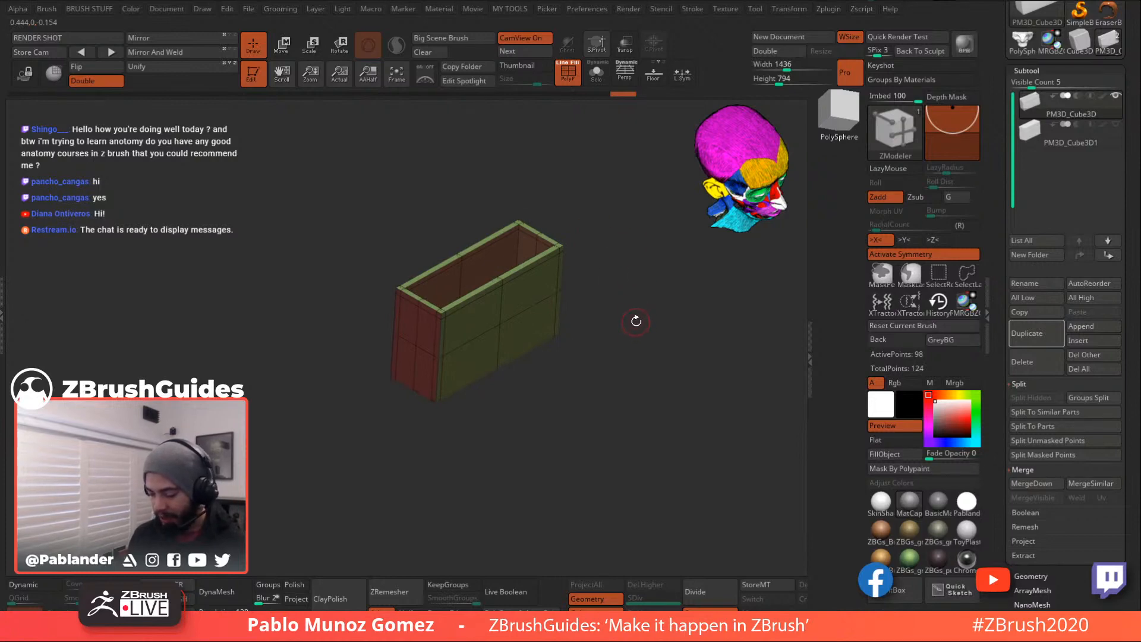
{"action": "right_click_drag", "start_coordinate": [587, 255], "coordinate": [637, 297]}
- Make the PM3D_Cube3D1 subtool visible and select it for editing
{"action": "left_click", "coordinate": [1116, 124]}
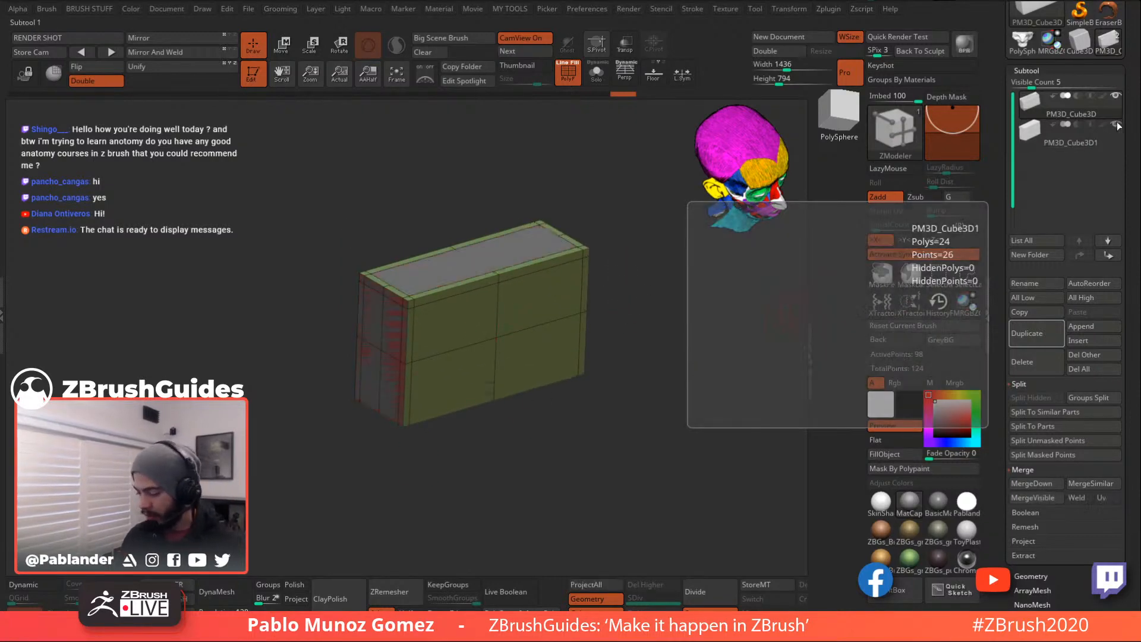
{"action": "left_click", "coordinate": [1098, 124]}
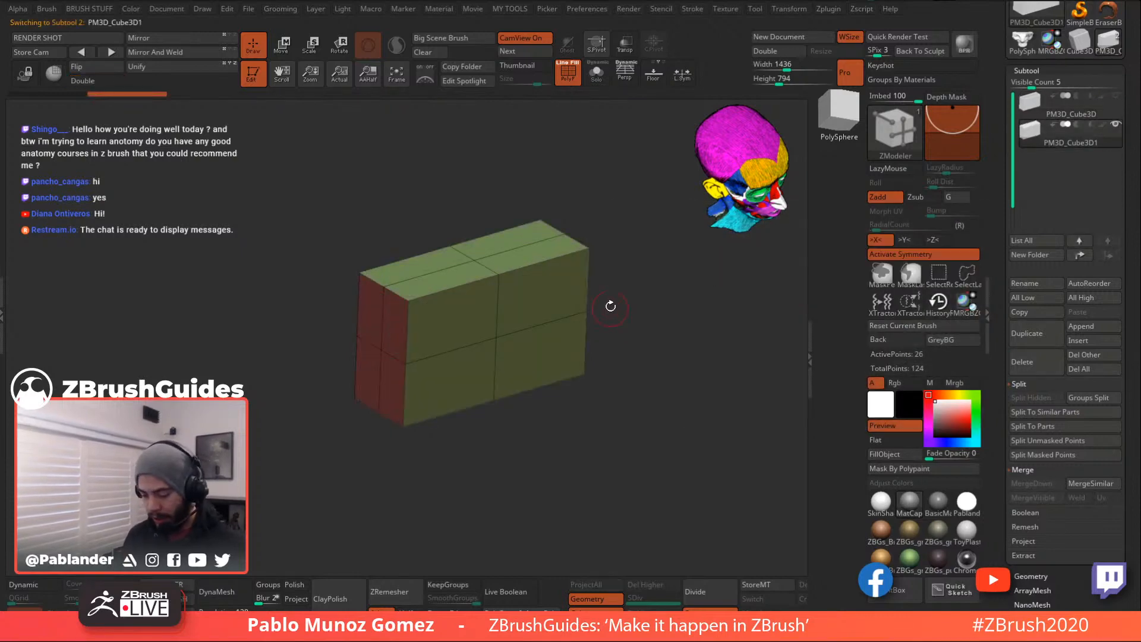
{"action": "left_click_drag", "start_coordinate": [597, 232], "coordinate": [611, 262]}
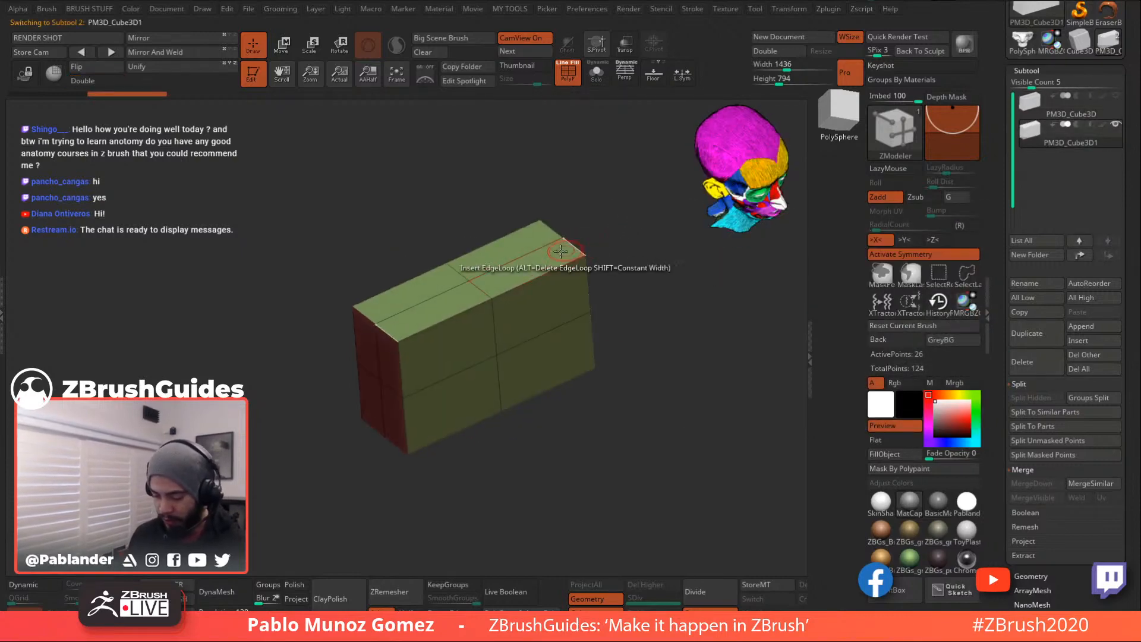
{"action": "left_click_drag", "start_coordinate": [522, 249], "coordinate": [611, 256]}
- QMesh-extrude the block's upper faces into a larger block overhanging the lower half
{"action": "left_click", "coordinate": [545, 276]}
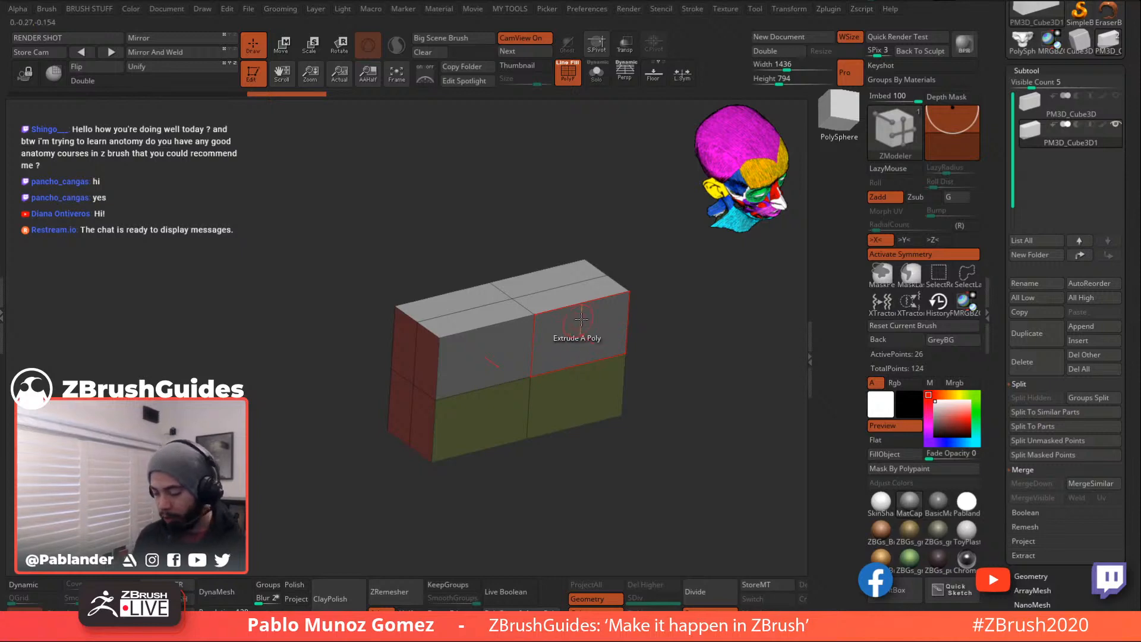
{"action": "key", "text": "space"}
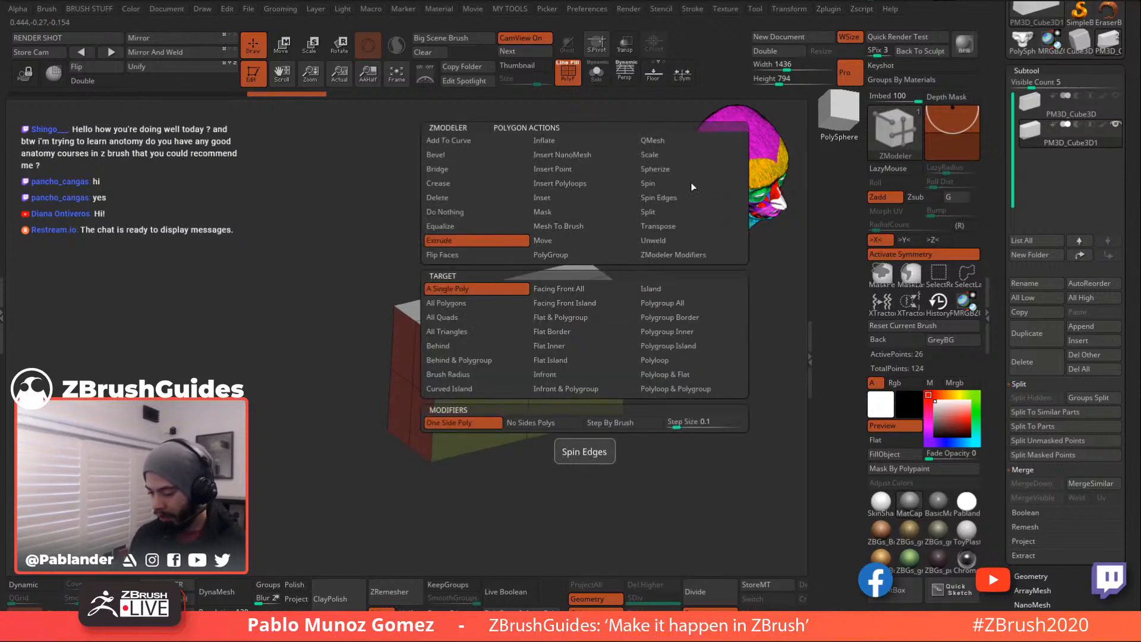
{"action": "left_click", "coordinate": [676, 142]}
{"action": "left_click_drag", "start_coordinate": [578, 329], "coordinate": [608, 313]}
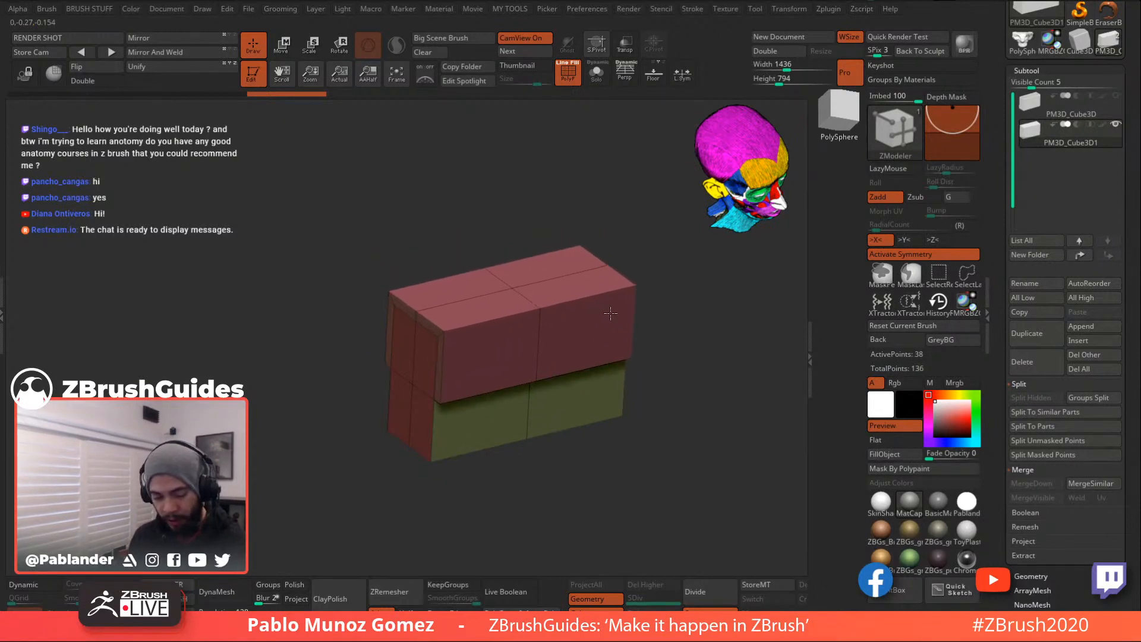
{"action": "mouse_move", "coordinate": [615, 310]}
{"action": "left_mouse_down"}
{"action": "mouse_move", "coordinate": [693, 294]}
{"action": "mouse_move", "coordinate": [602, 305]}
{"action": "left_mouse_up"}
{"action": "mouse_move", "coordinate": [673, 393]}
{"action": "left_mouse_down"}
{"action": "mouse_move", "coordinate": [654, 367]}
{"action": "mouse_move", "coordinate": [675, 334]}
{"action": "mouse_move", "coordinate": [714, 417]}
{"action": "mouse_move", "coordinate": [705, 318]}
{"action": "left_mouse_up"}
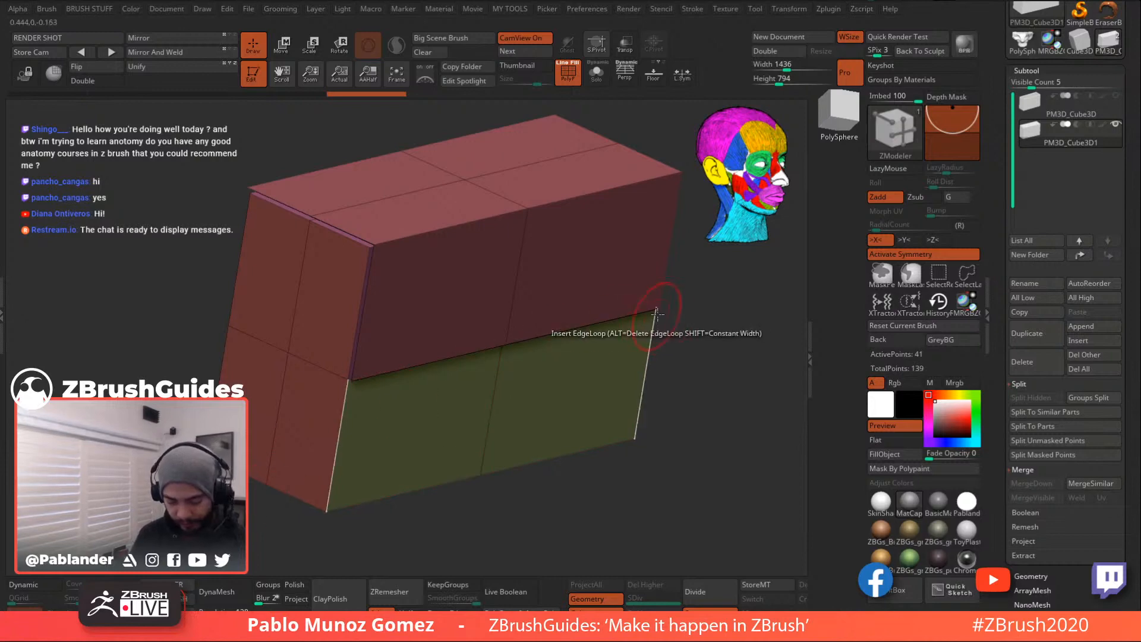
- Auto-group the block by topology, isolate its green polygroup, and show backfaces
{"action": "key", "text": "m"}
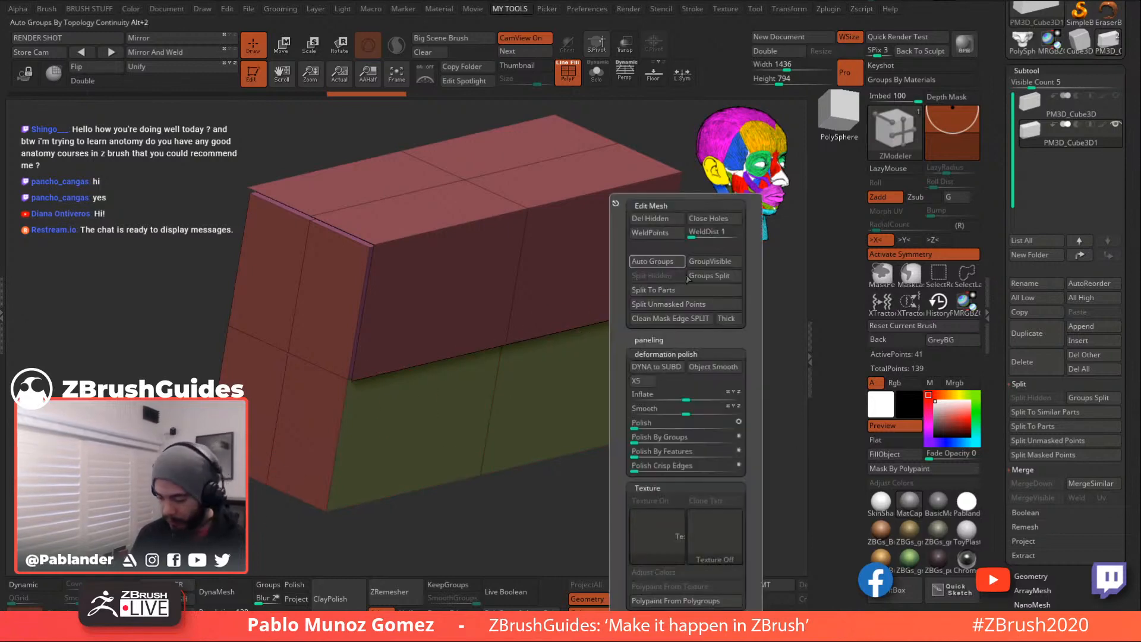
{"action": "left_click", "coordinate": [655, 261]}
{"action": "left_click_drag", "start_coordinate": [667, 324], "coordinate": [685, 357]}
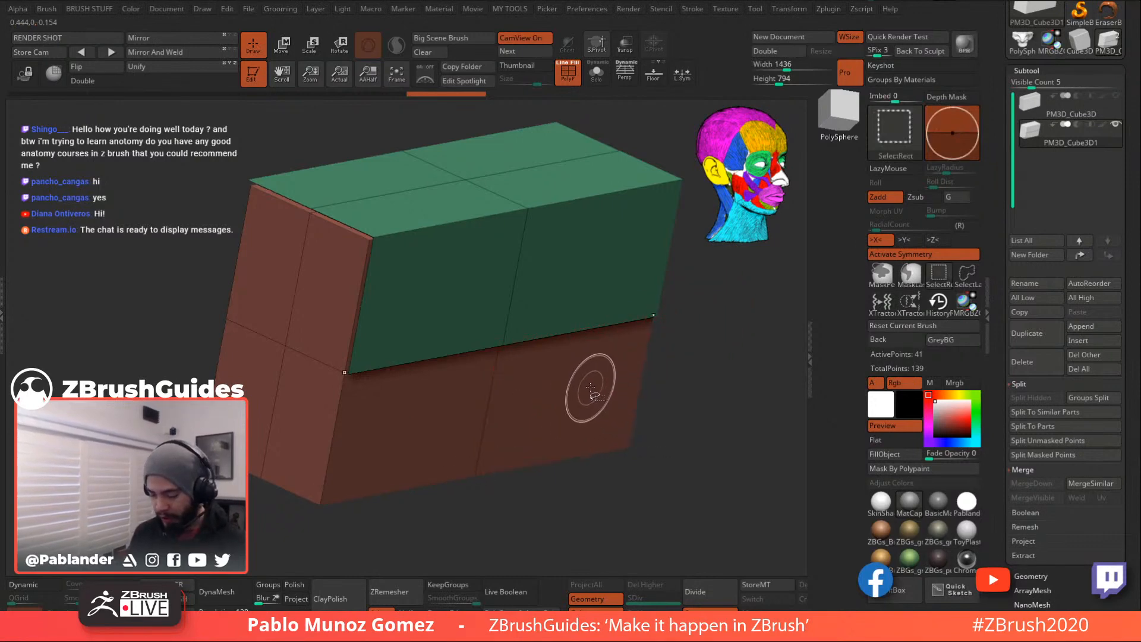
{"action": "left_click", "coordinate": [590, 408], "text": "ctrl+shift"}
{"action": "left_click_drag", "start_coordinate": [717, 326], "coordinate": [723, 437], "text": "ctrl+shift"}
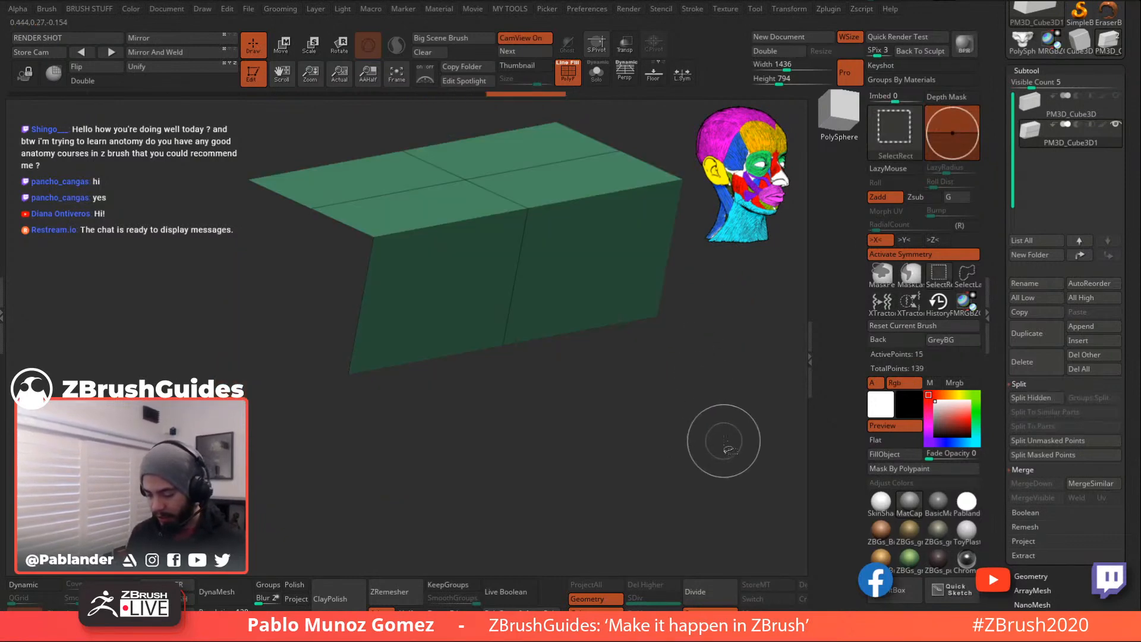
{"action": "key", "text": "1"}
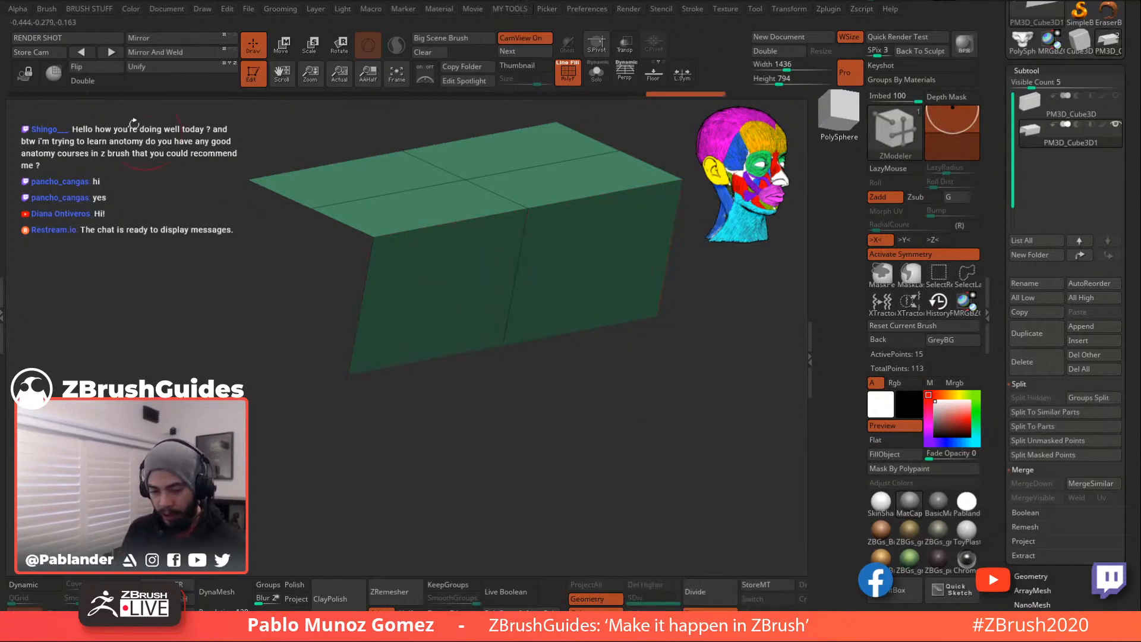
{"action": "left_click", "coordinate": [84, 81]}
{"action": "left_click_drag", "start_coordinate": [519, 430], "coordinate": [608, 375]}
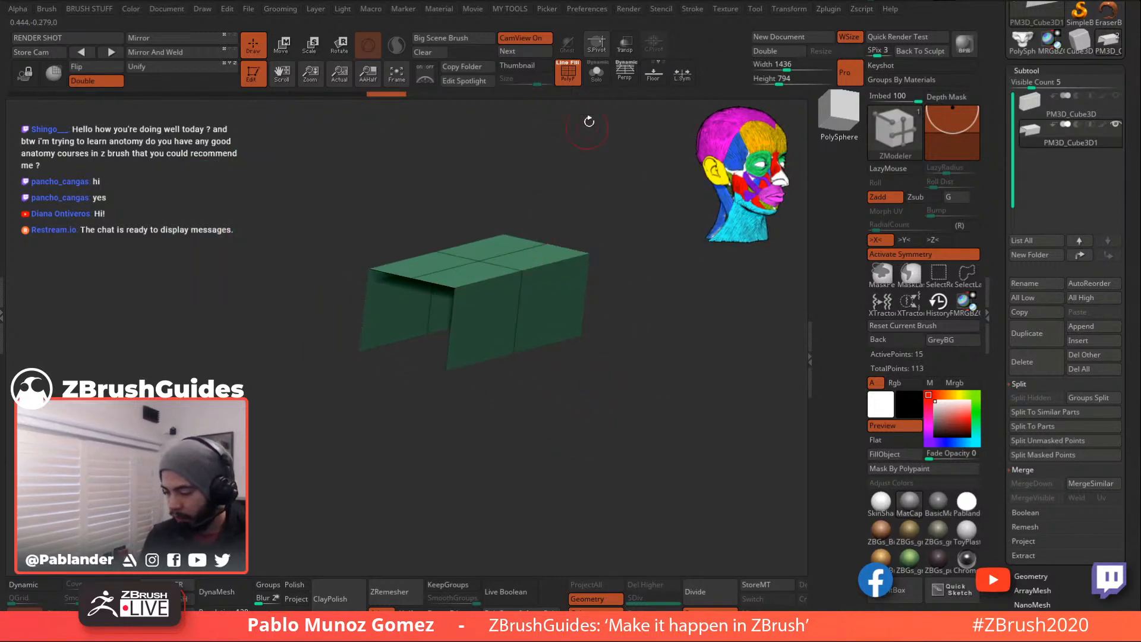
- Extrude the whole green polygroup into a thicker shell, then mask part of the brown frame
{"action": "left_click", "coordinate": [595, 74]}
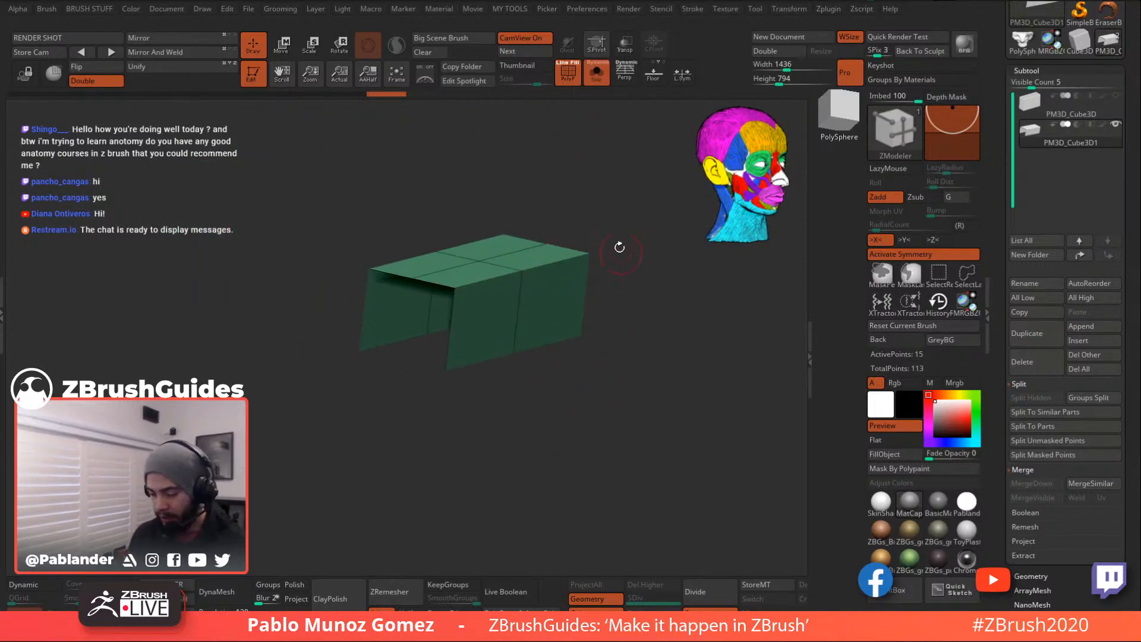
{"action": "left_click", "coordinate": [595, 73]}
{"action": "left_click_drag", "start_coordinate": [611, 196], "coordinate": [725, 284]}
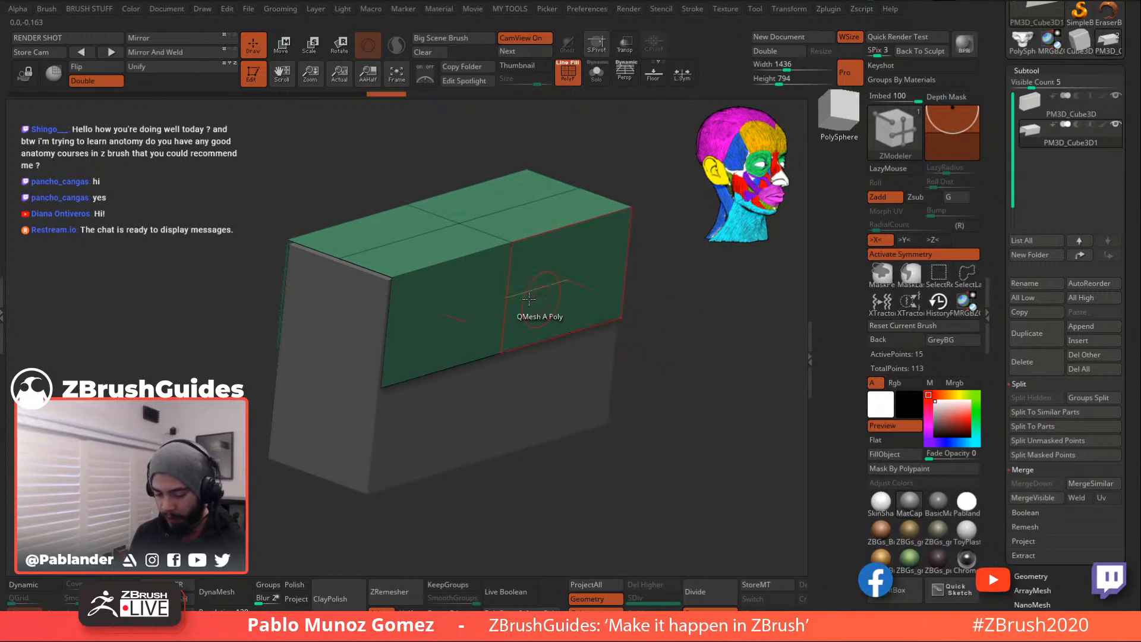
{"action": "key", "text": "space"}
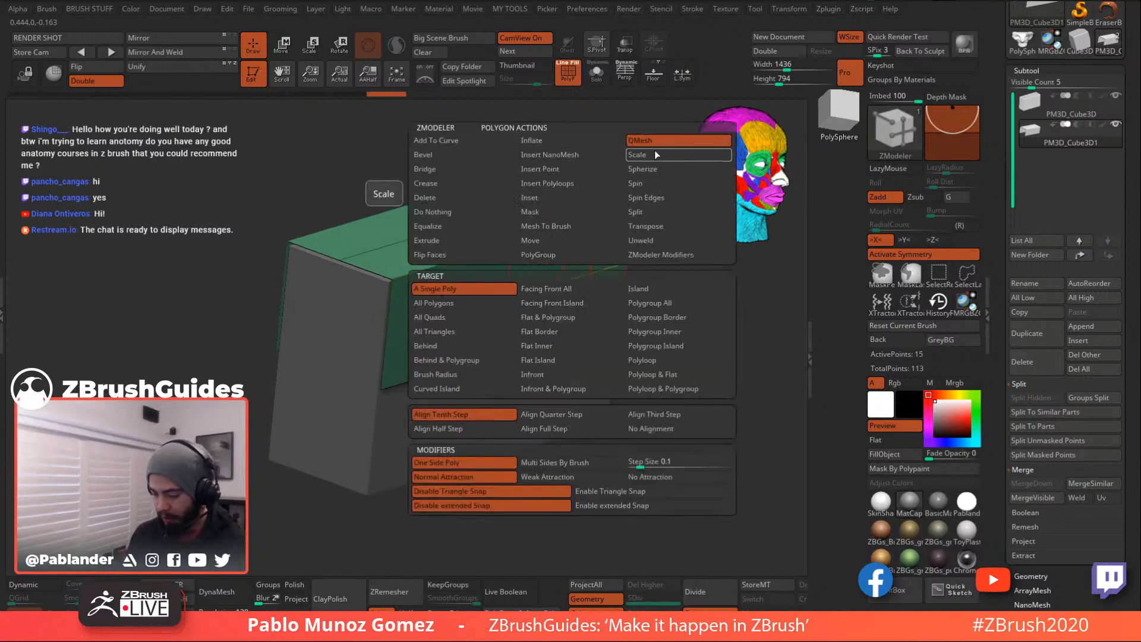
{"action": "left_click", "coordinate": [672, 304]}
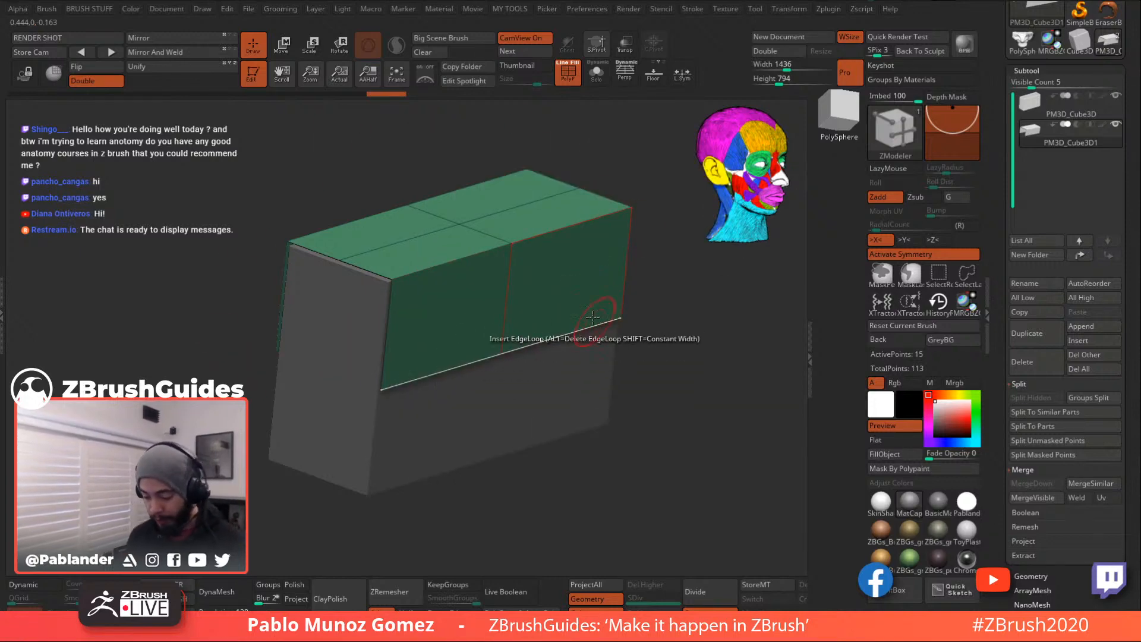
{"action": "left_click_drag", "start_coordinate": [589, 281], "coordinate": [599, 274]}
{"action": "left_click_drag", "start_coordinate": [680, 336], "coordinate": [601, 364]}
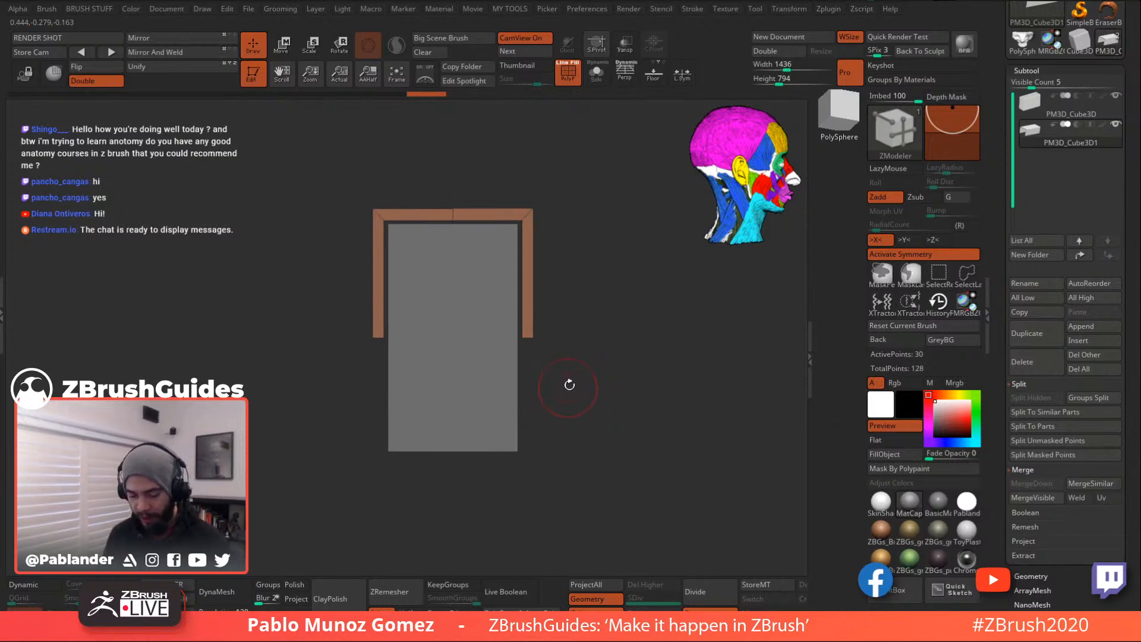
{"action": "mouse_move", "coordinate": [338, 406]}
{"action": "left_mouse_down", "text": "alt"}
{"action": "mouse_move", "coordinate": [432, 364]}
{"action": "mouse_move", "coordinate": [451, 312]}
{"action": "mouse_move", "coordinate": [527, 271]}
{"action": "left_mouse_up", "text": "alt"}
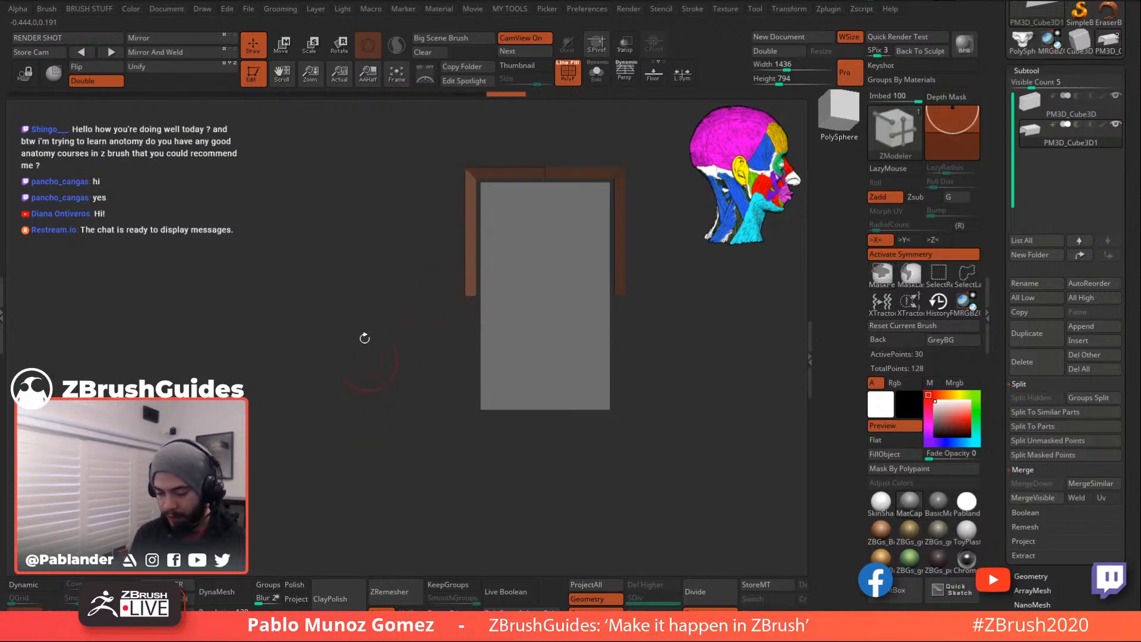
- Raise the end of the frame's left arm with the Move gizmo
{"action": "key", "text": "w"}
{"action": "left_click", "coordinate": [531, 201]}
{"action": "left_click_drag", "start_coordinate": [468, 219], "coordinate": [468, 117]}
{"action": "left_click_drag", "start_coordinate": [535, 131], "coordinate": [541, 302], "text": "alt"}
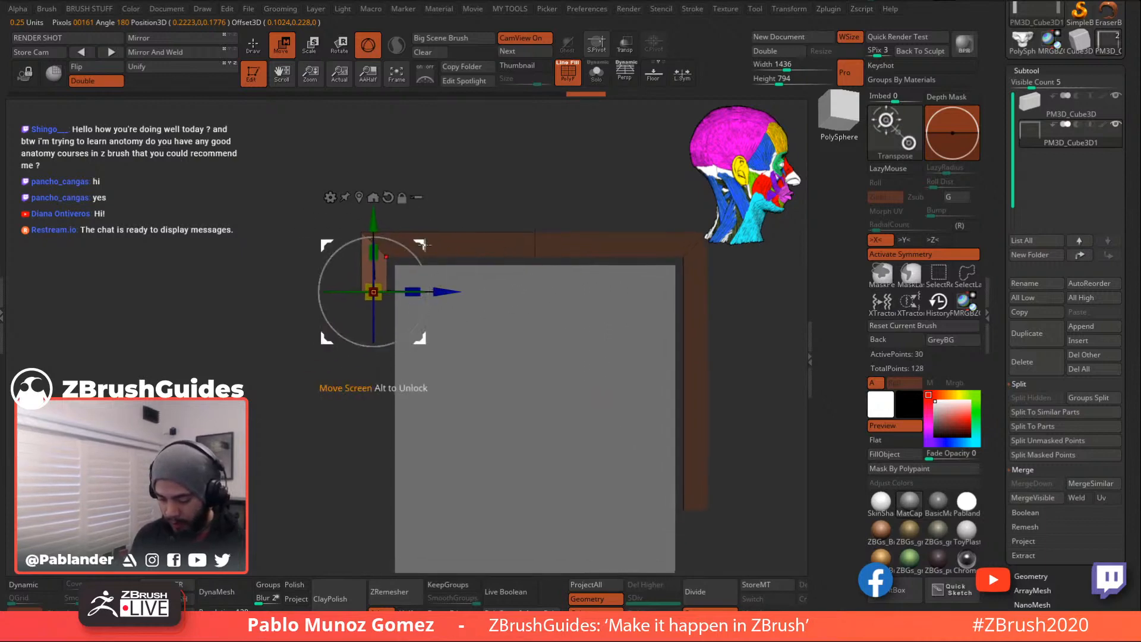
{"action": "left_click_drag", "start_coordinate": [373, 222], "coordinate": [373, 213]}
- Re-mask the left arm, shift it slightly right and lower its end a little
{"action": "mouse_move", "coordinate": [281, 200]}
{"action": "left_mouse_down", "text": "ctrl"}
{"action": "mouse_move", "coordinate": [241, 176]}
{"action": "mouse_move", "coordinate": [379, 313]}
{"action": "left_mouse_up", "text": "ctrl"}
{"action": "left_click", "coordinate": [380, 341], "text": "ctrl"}
{"action": "left_click_drag", "start_coordinate": [442, 284], "coordinate": [450, 283]}
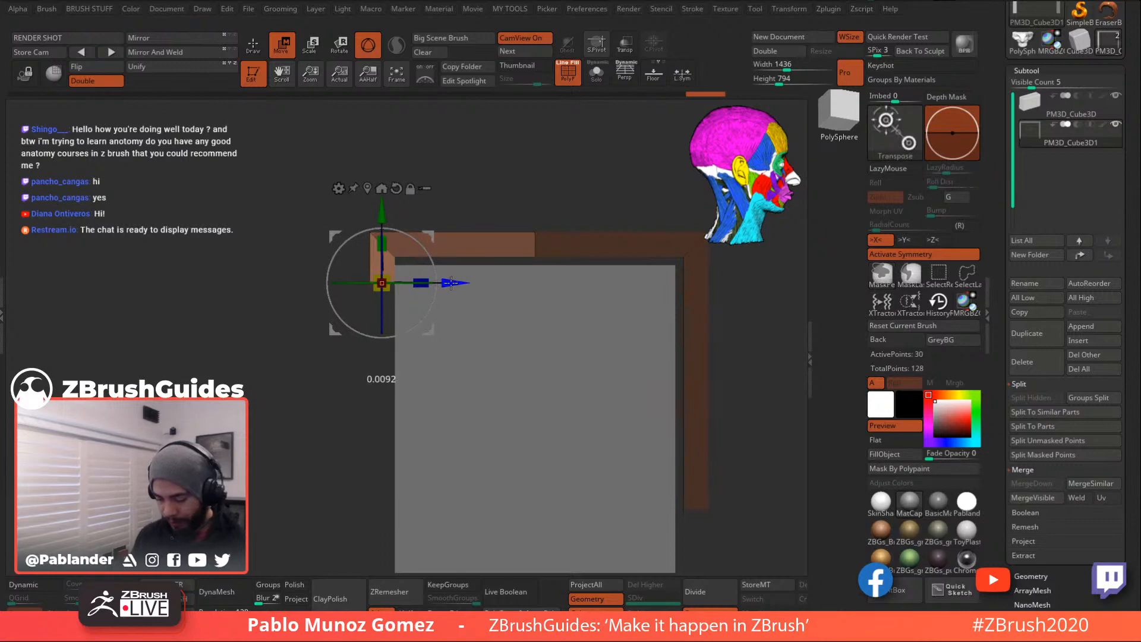
{"action": "left_click_drag", "start_coordinate": [383, 208], "coordinate": [382, 218]}
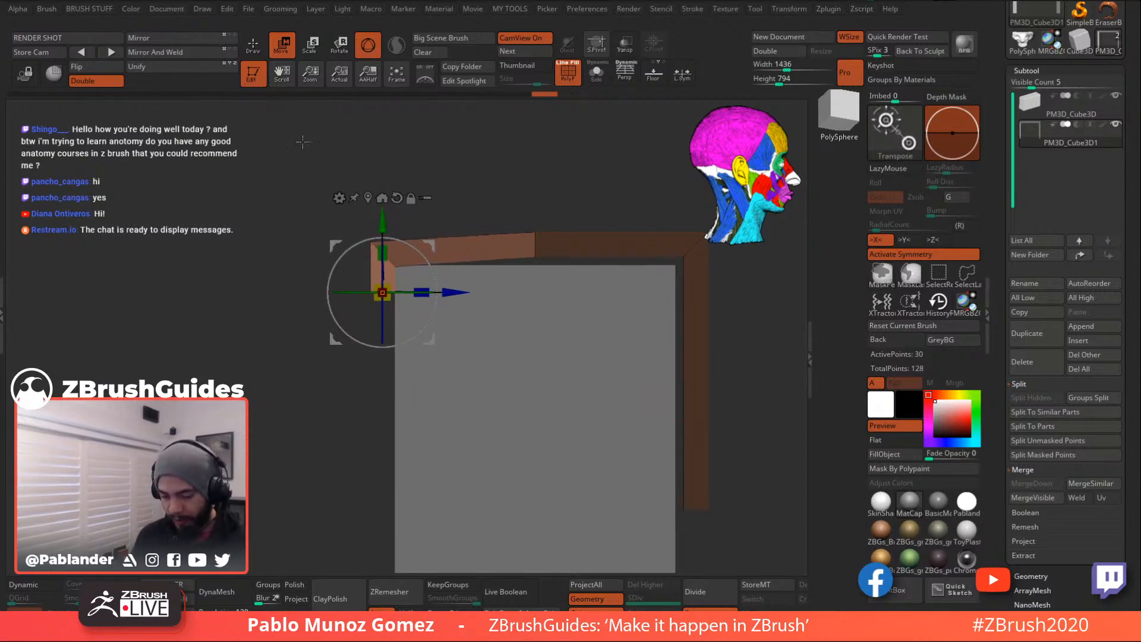
{"action": "key", "text": "q"}
{"action": "key", "text": "b"}
{"action": "key", "text": "z"}
{"action": "key", "text": "m"}
- Mask around the frame's vertical leg and nudge it left and down
{"action": "right_click_drag", "start_coordinate": [559, 317], "coordinate": [461, 261], "text": "alt"}
{"action": "mouse_move", "coordinate": [615, 270]}
{"action": "right_mouse_down", "text": "alt"}
{"action": "mouse_move", "coordinate": [591, 273]}
{"action": "mouse_move", "coordinate": [631, 273]}
{"action": "right_mouse_up", "text": "alt"}
{"action": "left_click_drag", "start_coordinate": [597, 226], "coordinate": [606, 194], "text": "ctrl"}
{"action": "left_click_drag", "start_coordinate": [605, 137], "coordinate": [485, 396], "text": "ctrl"}
{"action": "left_click", "coordinate": [592, 368], "text": "ctrl"}
{"action": "key", "text": "w"}
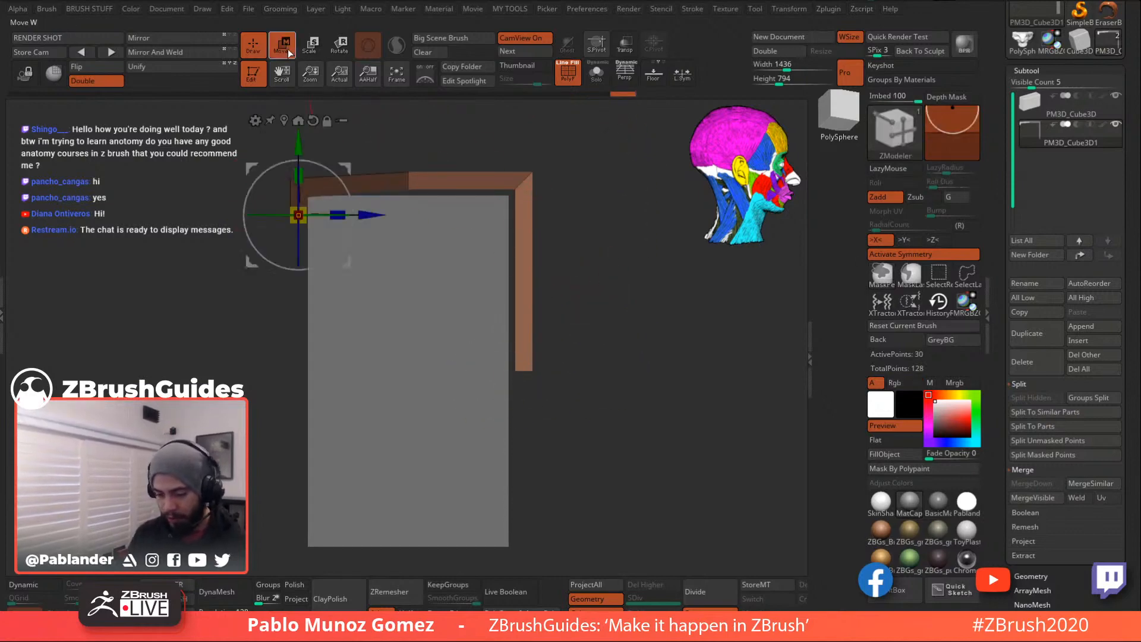
{"action": "left_click", "coordinate": [285, 120]}
{"action": "left_click_drag", "start_coordinate": [577, 227], "coordinate": [571, 234]}
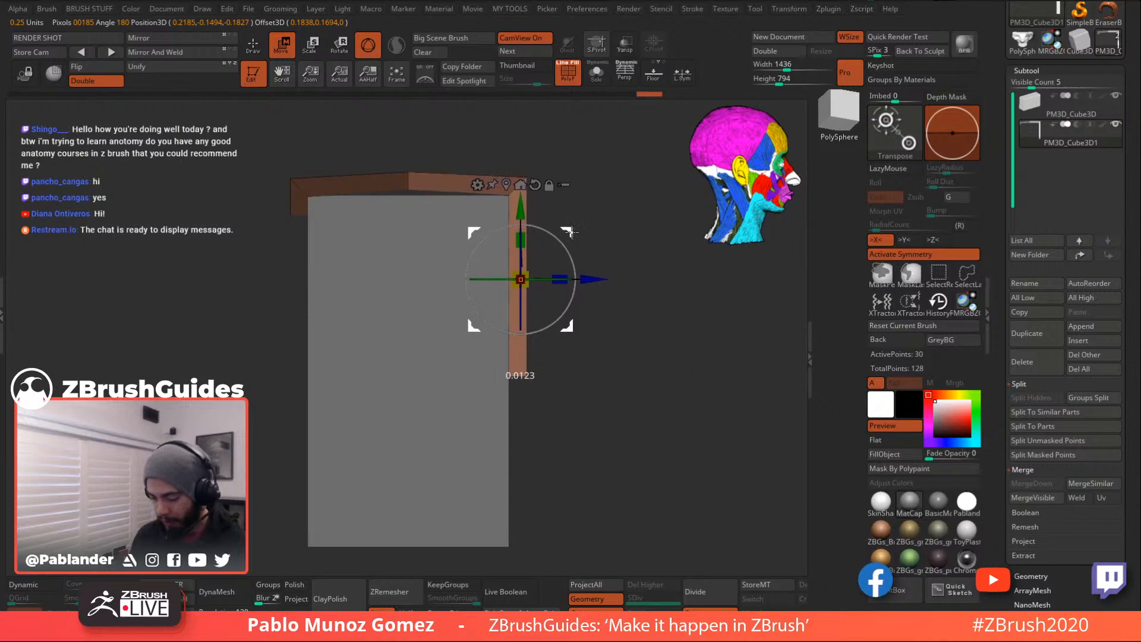
{"action": "key", "text": "q"}
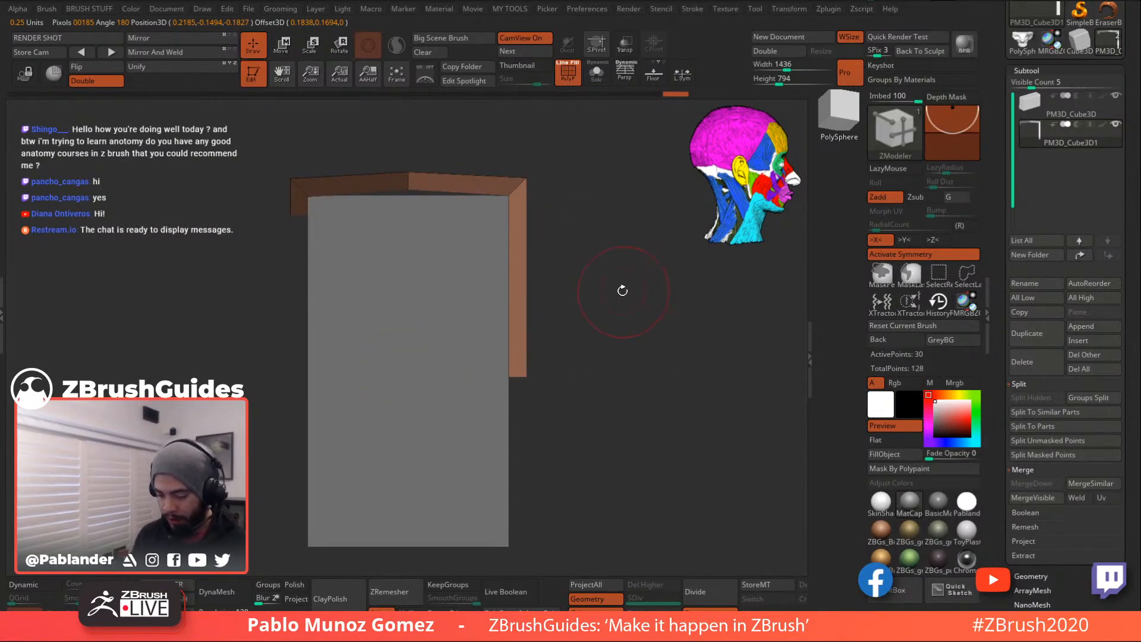
- Clear the mask and orbit to check the flap over the box's top and front
{"action": "left_click", "coordinate": [597, 297], "text": "ctrl"}
{"action": "mouse_move", "coordinate": [602, 328]}
{"action": "left_mouse_down"}
{"action": "mouse_move", "coordinate": [591, 275]}
{"action": "mouse_move", "coordinate": [572, 337]}
{"action": "mouse_move", "coordinate": [497, 284]}
{"action": "left_mouse_up"}
{"action": "key", "text": "w"}
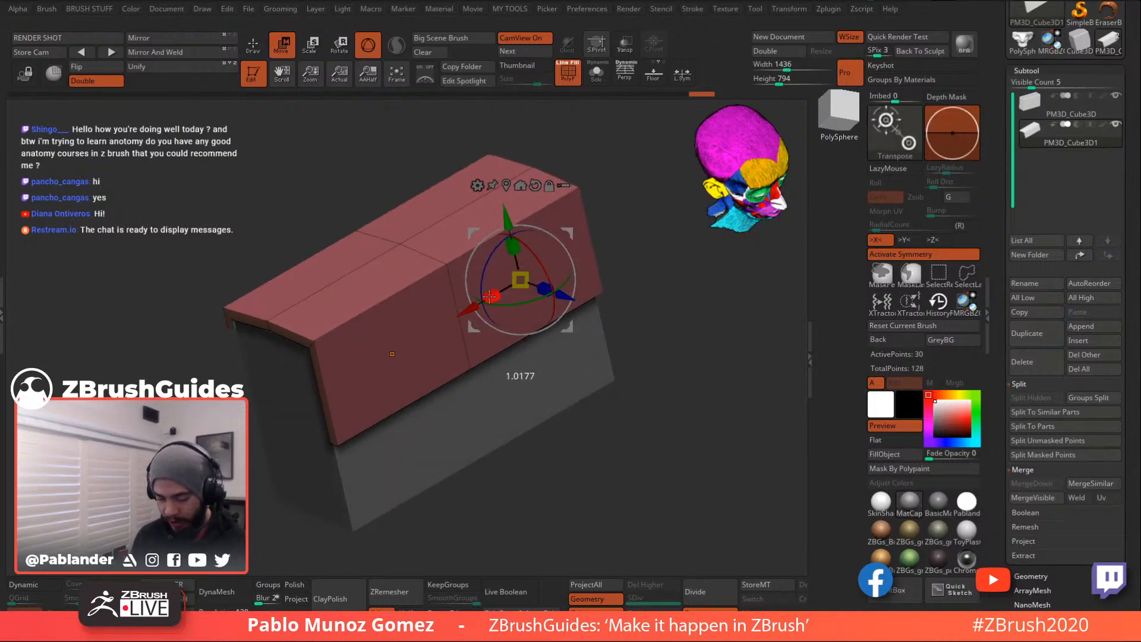
{"action": "key", "text": "q"}
{"action": "left_click_drag", "start_coordinate": [612, 261], "coordinate": [614, 341]}
{"action": "left_click_drag", "start_coordinate": [534, 367], "coordinate": [630, 367]}
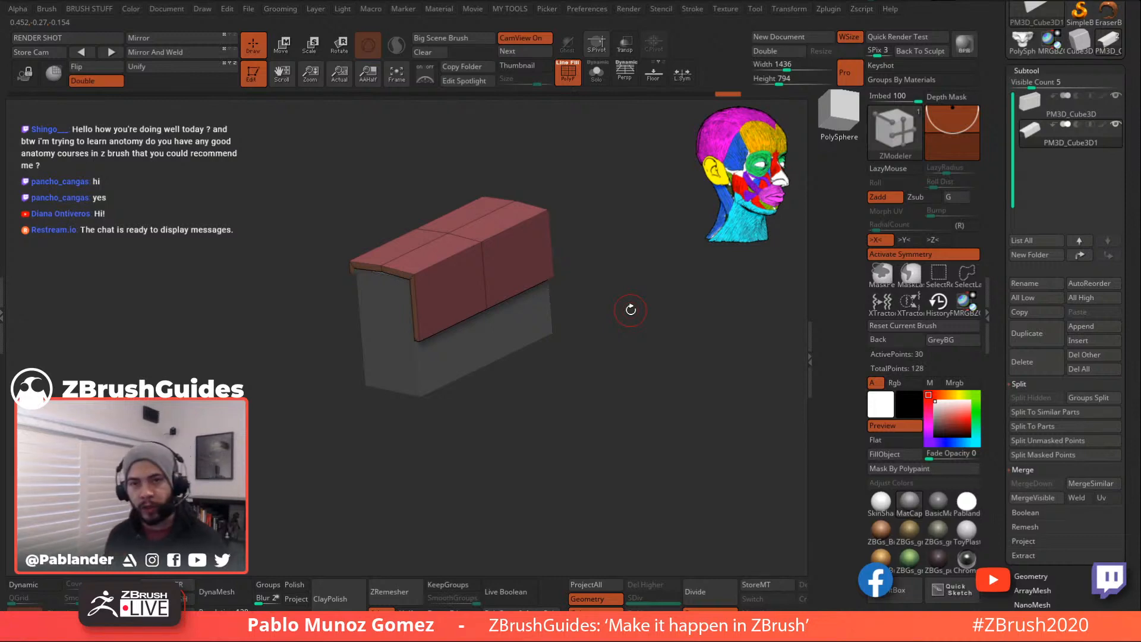
{"action": "mouse_move", "coordinate": [618, 362]}
{"action": "left_mouse_down", "text": "alt"}
{"action": "mouse_move", "coordinate": [632, 371]}
{"action": "mouse_move", "coordinate": [618, 361]}
{"action": "mouse_move", "coordinate": [635, 347]}
{"action": "mouse_move", "coordinate": [627, 369]}
{"action": "left_mouse_up", "text": "alt"}
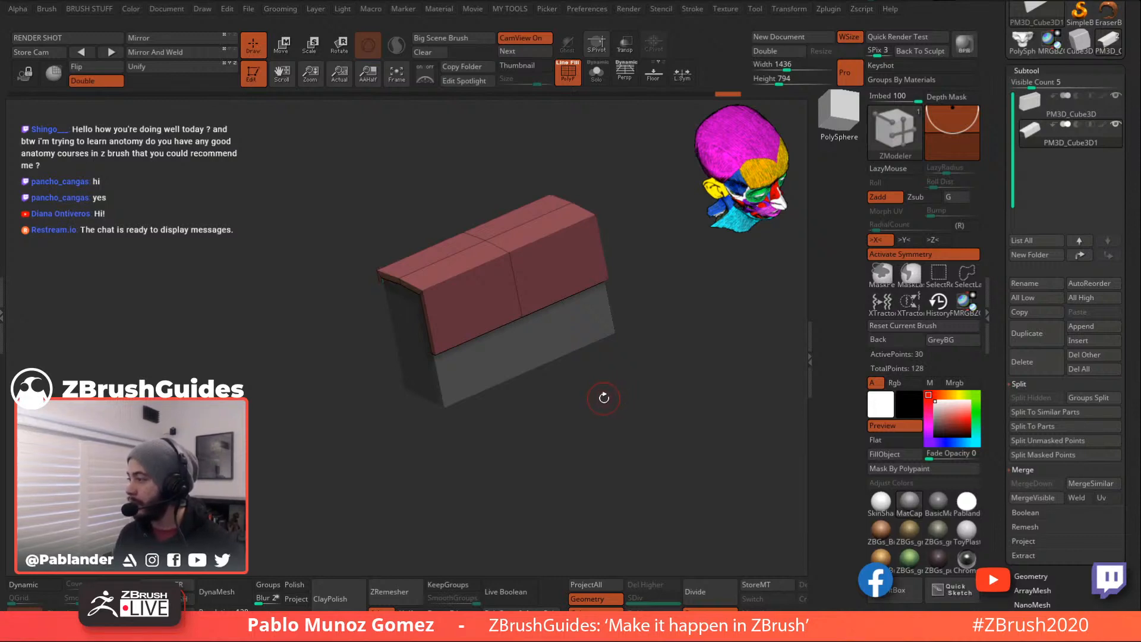
{"action": "left_click_drag", "start_coordinate": [624, 387], "coordinate": [635, 392]}
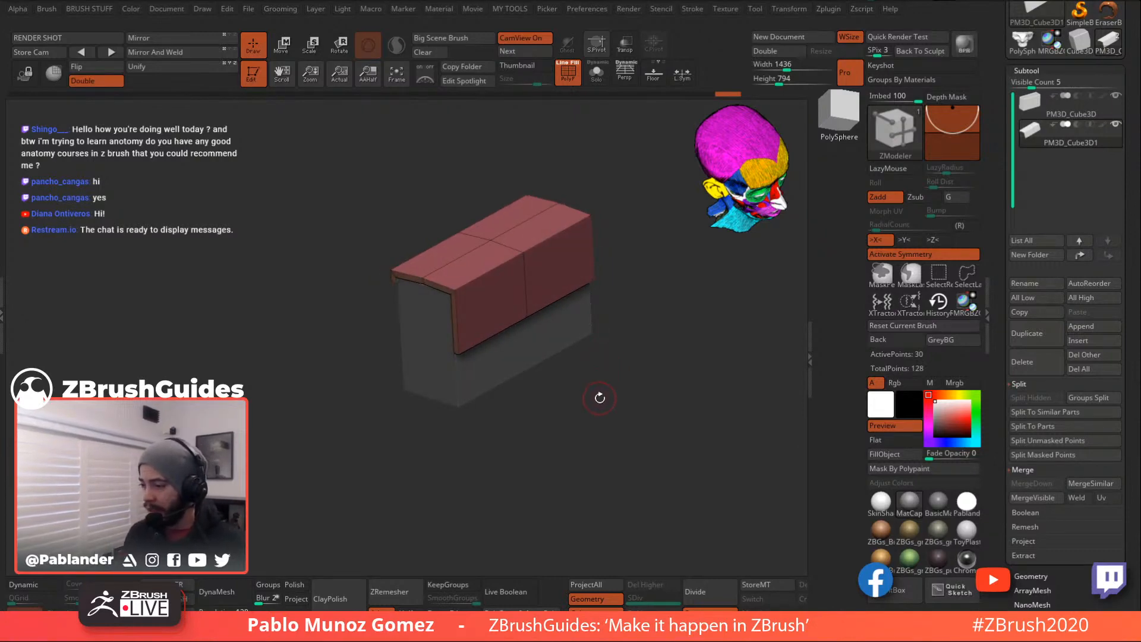
{"action": "left_click_drag", "start_coordinate": [597, 397], "coordinate": [630, 359]}
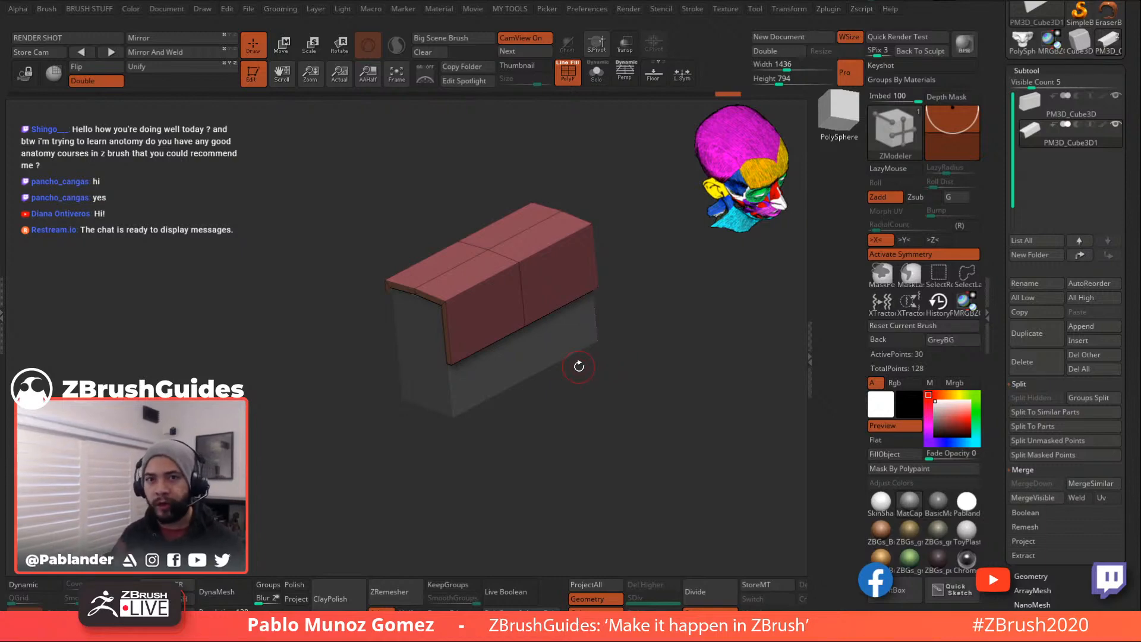
{"action": "left_click_drag", "start_coordinate": [631, 368], "coordinate": [616, 377], "text": "alt"}
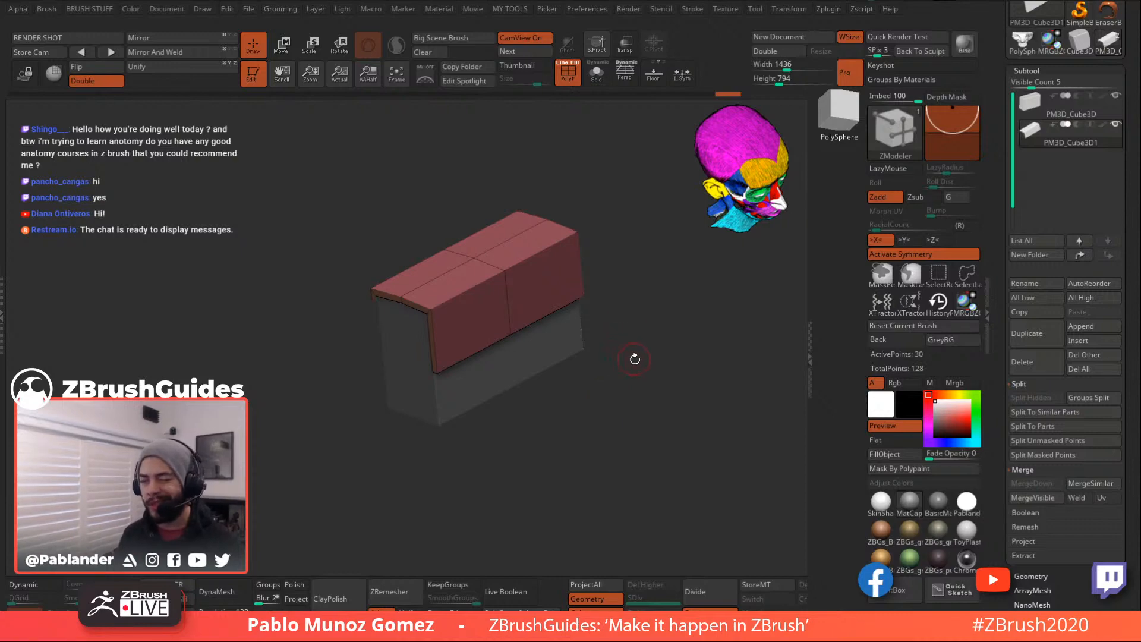
{"action": "left_click_drag", "start_coordinate": [643, 358], "coordinate": [635, 352], "text": "alt"}
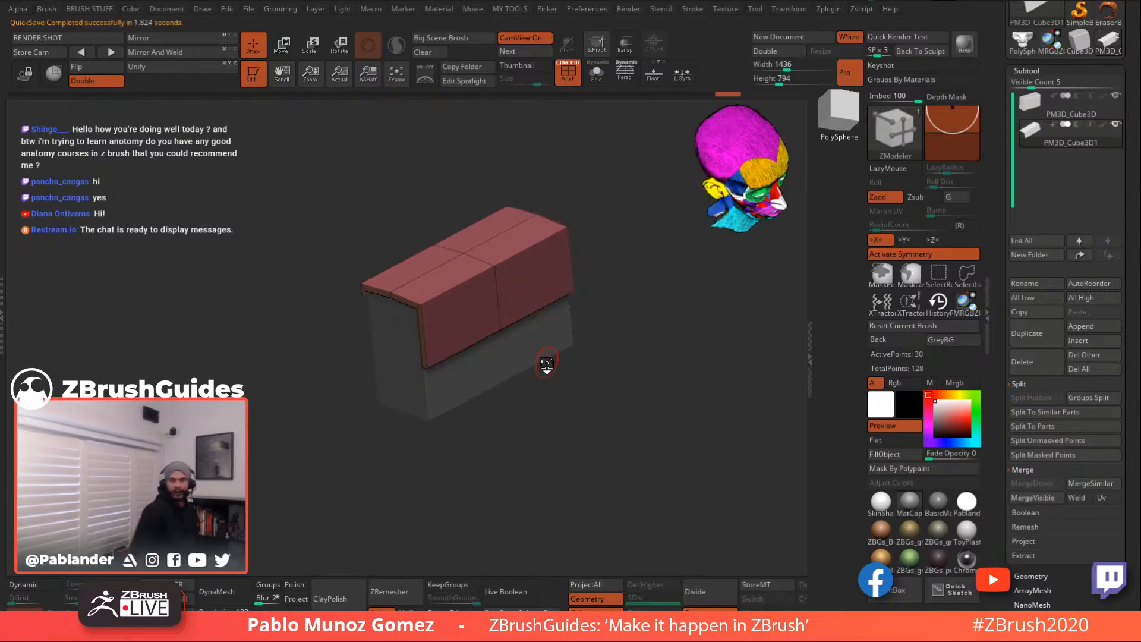
{"action": "mouse_move", "coordinate": [632, 382]}
{"action": "left_mouse_down"}
{"action": "mouse_move", "coordinate": [639, 359]}
{"action": "mouse_move", "coordinate": [657, 356]}
{"action": "mouse_move", "coordinate": [637, 394]}
{"action": "mouse_move", "coordinate": [632, 369]}
{"action": "left_mouse_up"}
{"action": "left_click", "coordinate": [56, 587]}
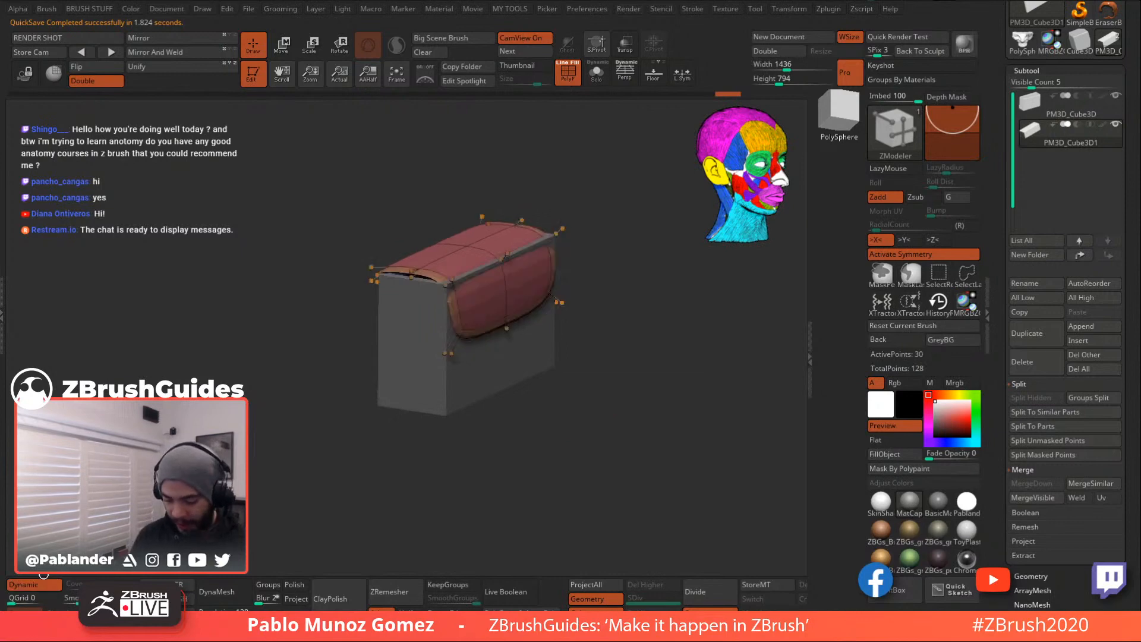
{"action": "left_click", "coordinate": [1050, 111]}
{"action": "left_click", "coordinate": [40, 584]}
{"action": "mouse_move", "coordinate": [671, 331]}
{"action": "left_mouse_down"}
{"action": "mouse_move", "coordinate": [639, 338]}
{"action": "mouse_move", "coordinate": [654, 324]}
{"action": "mouse_move", "coordinate": [659, 375]}
{"action": "mouse_move", "coordinate": [683, 313]}
{"action": "left_mouse_up"}
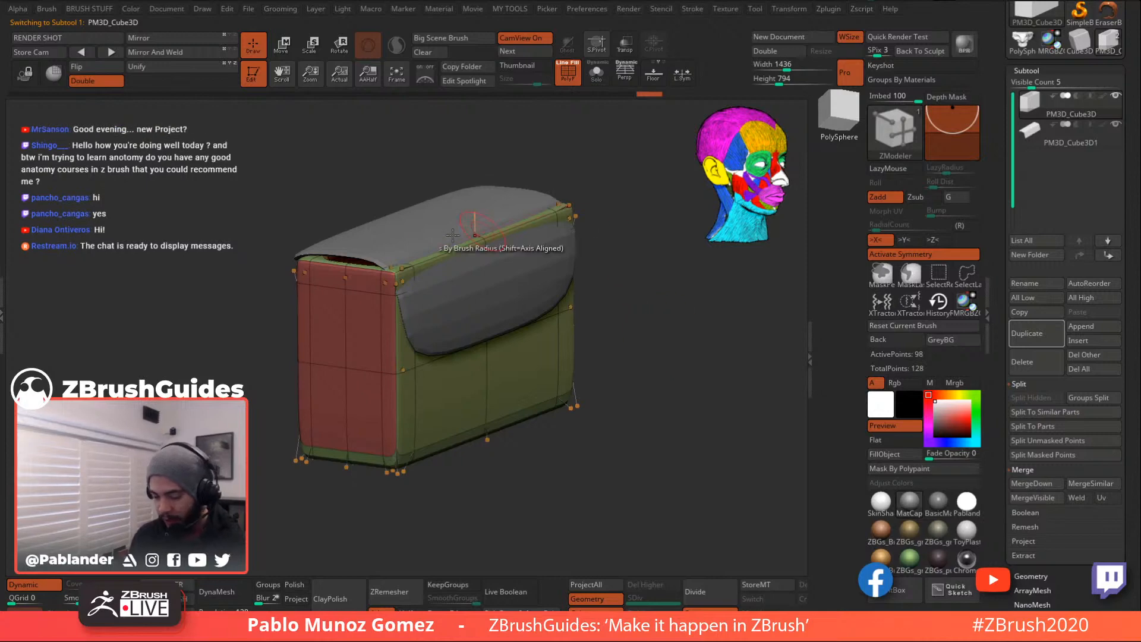
{"action": "left_click_drag", "start_coordinate": [674, 299], "coordinate": [680, 272]}
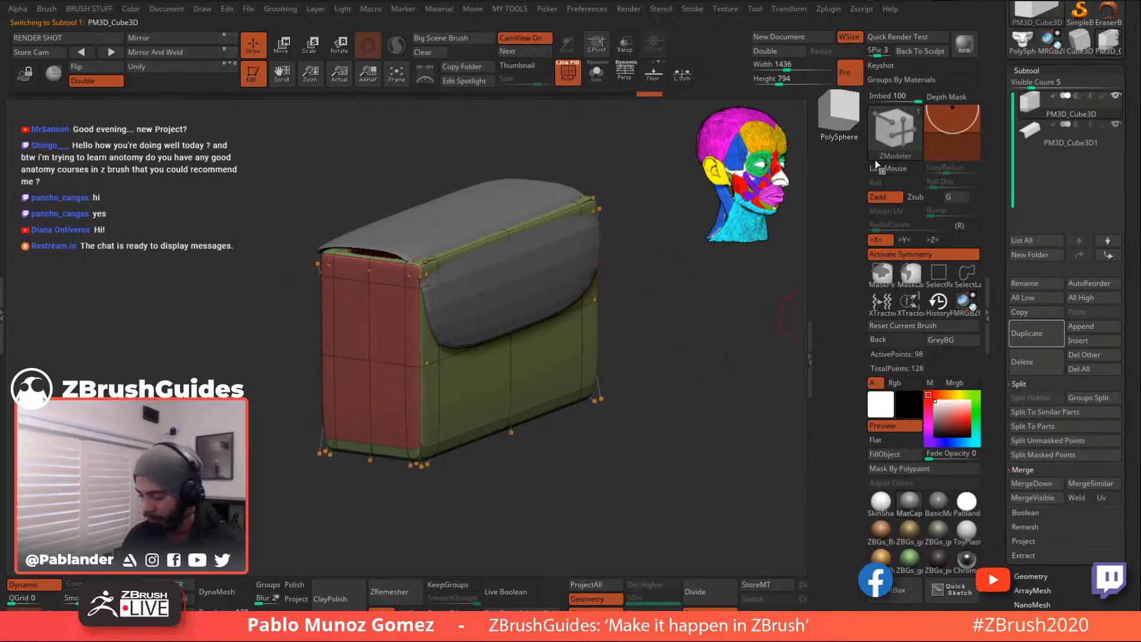
{"action": "left_click", "coordinate": [52, 584]}
{"action": "left_click", "coordinate": [1071, 140]}
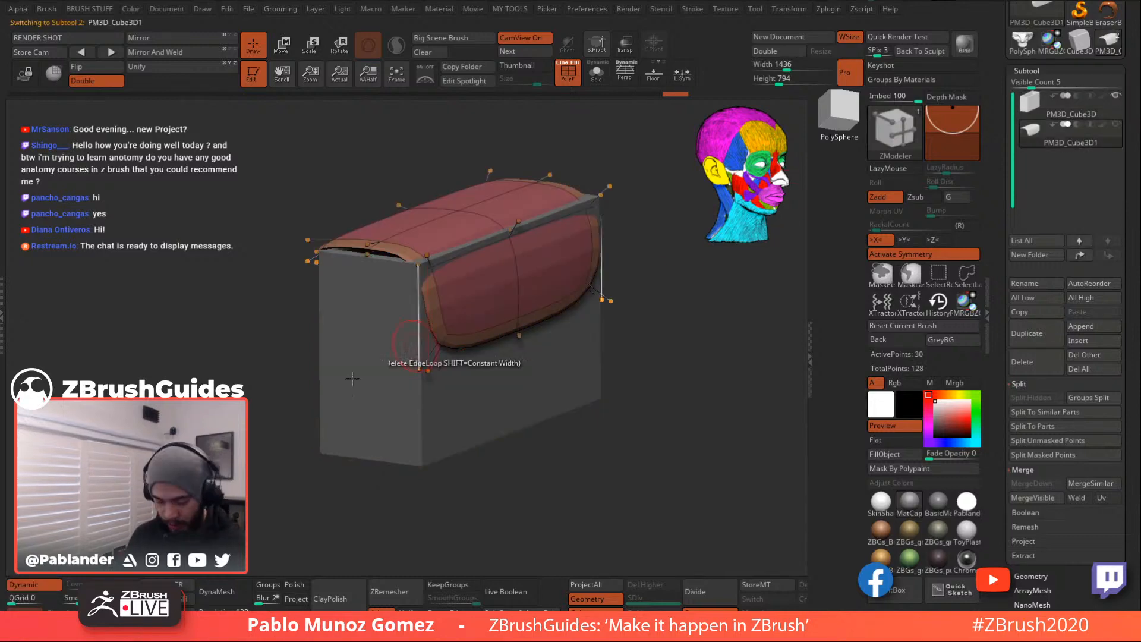
{"action": "left_click", "coordinate": [41, 585]}
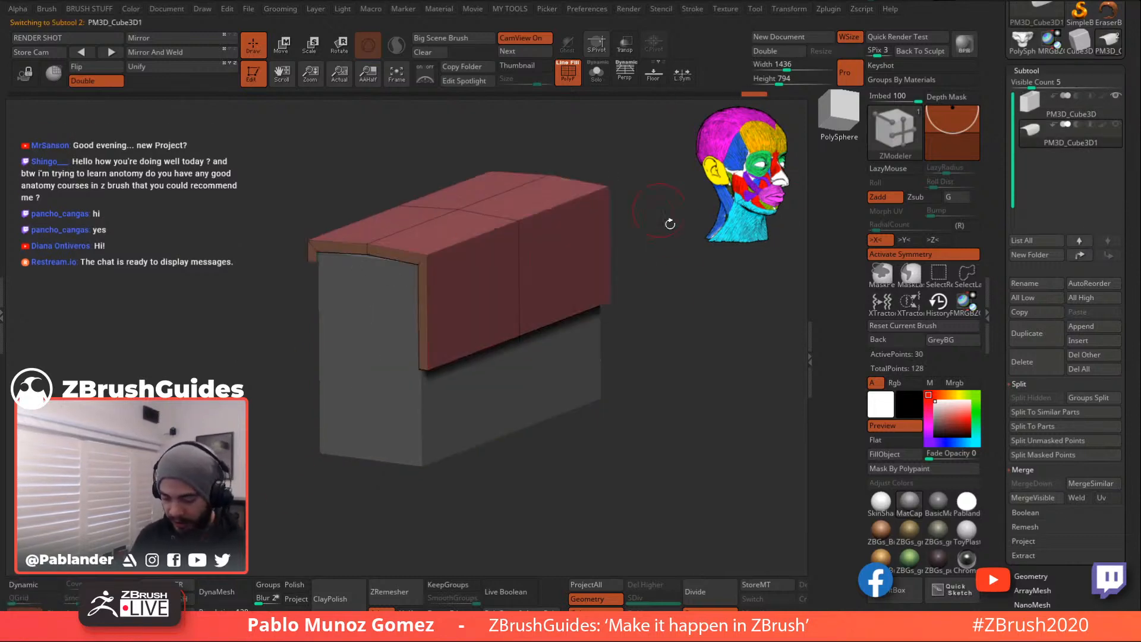
{"action": "left_click_drag", "start_coordinate": [693, 326], "coordinate": [694, 359]}
{"action": "left_click_drag", "start_coordinate": [653, 419], "coordinate": [785, 304]}
{"action": "left_click", "coordinate": [1024, 50]}
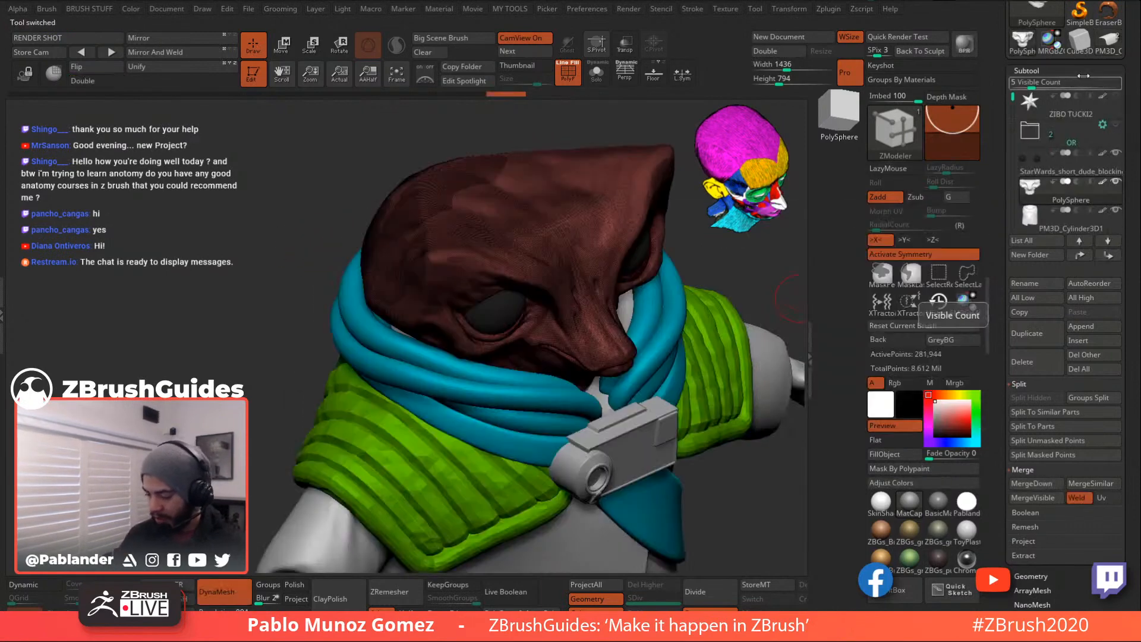
{"action": "double_click", "coordinate": [1105, 46]}
{"action": "left_click_drag", "start_coordinate": [564, 410], "coordinate": [595, 332]}
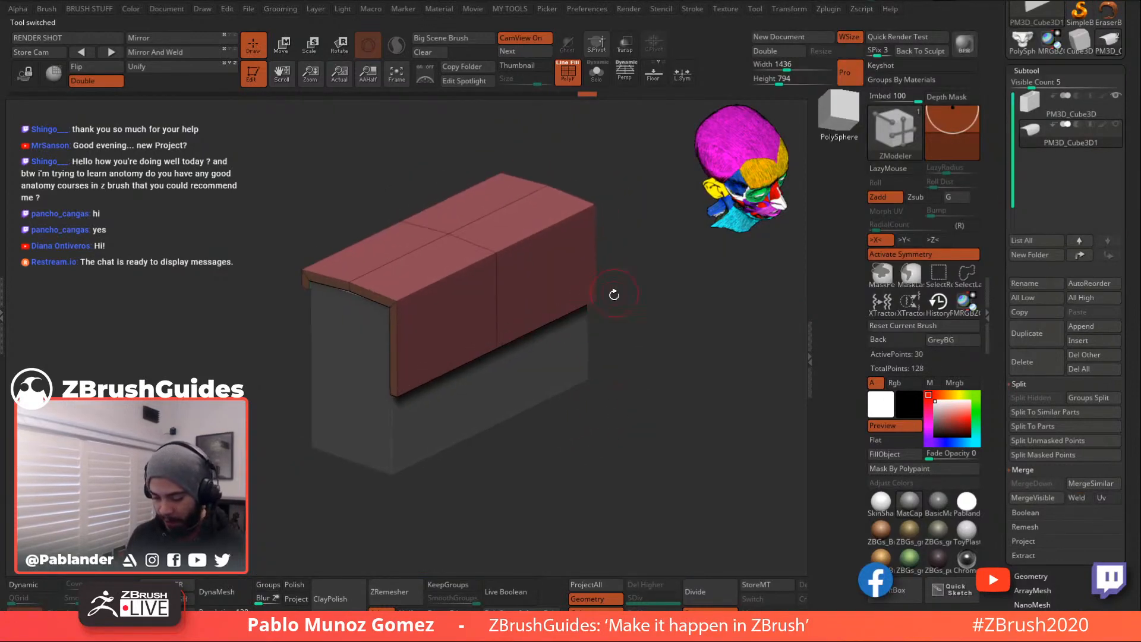
- Insert edge loops near both ends of the flap, then undo the last one
{"action": "key", "text": "space"}
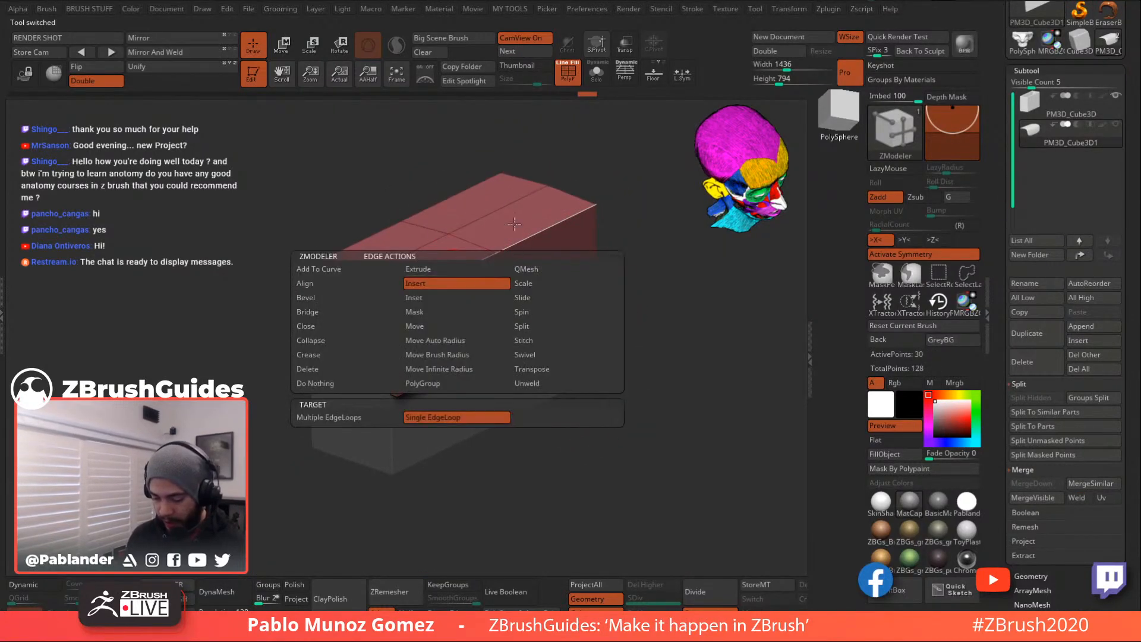
{"action": "left_click_drag", "start_coordinate": [645, 186], "coordinate": [622, 200]}
{"action": "left_click_drag", "start_coordinate": [562, 224], "coordinate": [592, 210]}
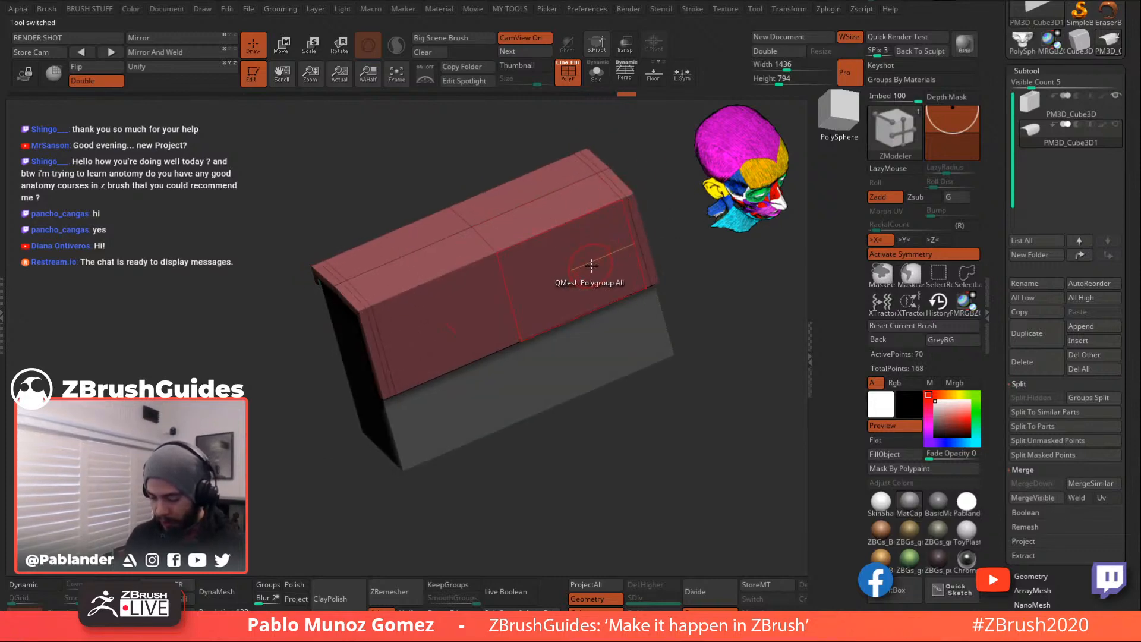
{"action": "key", "text": "ctrl+z"}
- Add an edge loop along the flap's lower edge
{"action": "left_click_drag", "start_coordinate": [661, 404], "coordinate": [637, 380], "text": "alt"}
{"action": "left_click_drag", "start_coordinate": [659, 336], "coordinate": [684, 324]}
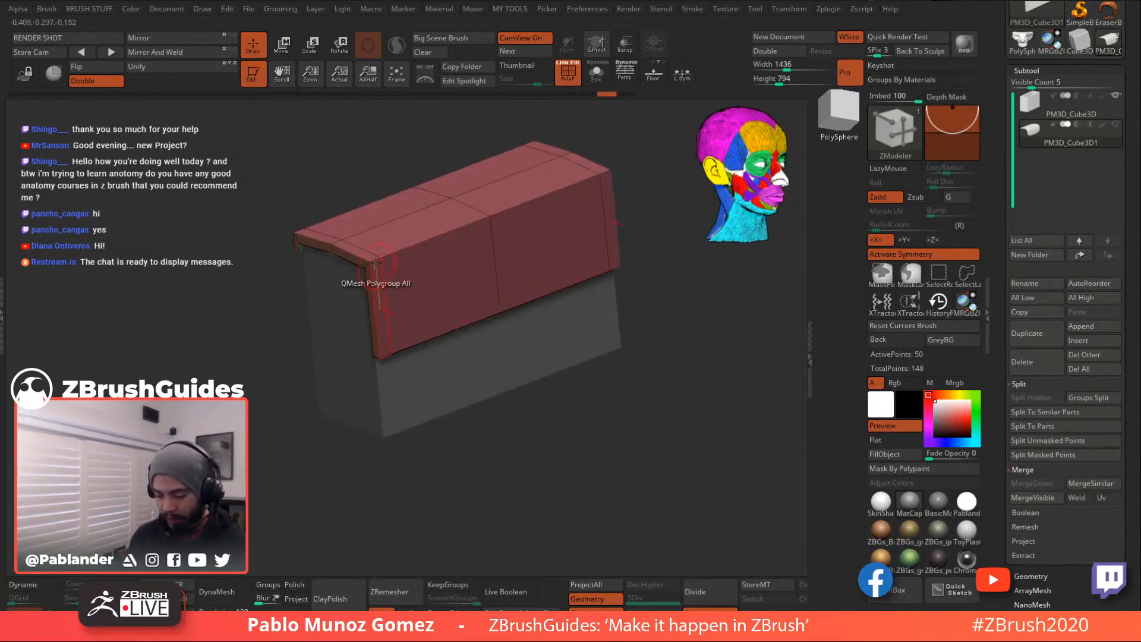
{"action": "left_click", "coordinate": [391, 344]}
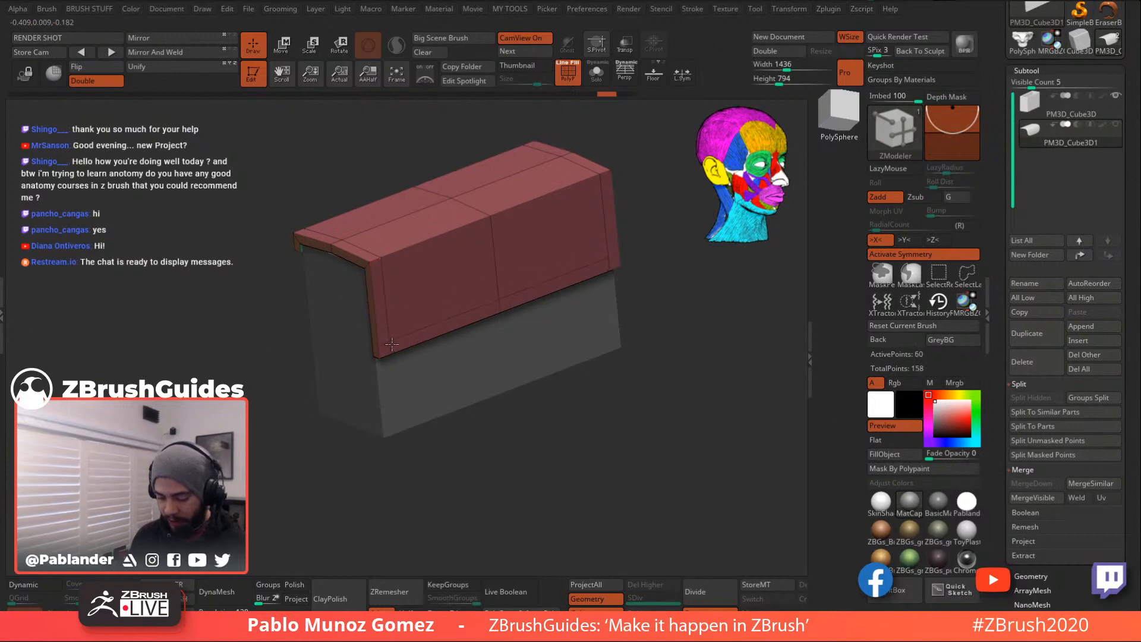
{"action": "left_click_drag", "start_coordinate": [643, 205], "coordinate": [535, 333]}
{"action": "right_click_drag", "start_coordinate": [562, 310], "coordinate": [564, 337], "text": "alt"}
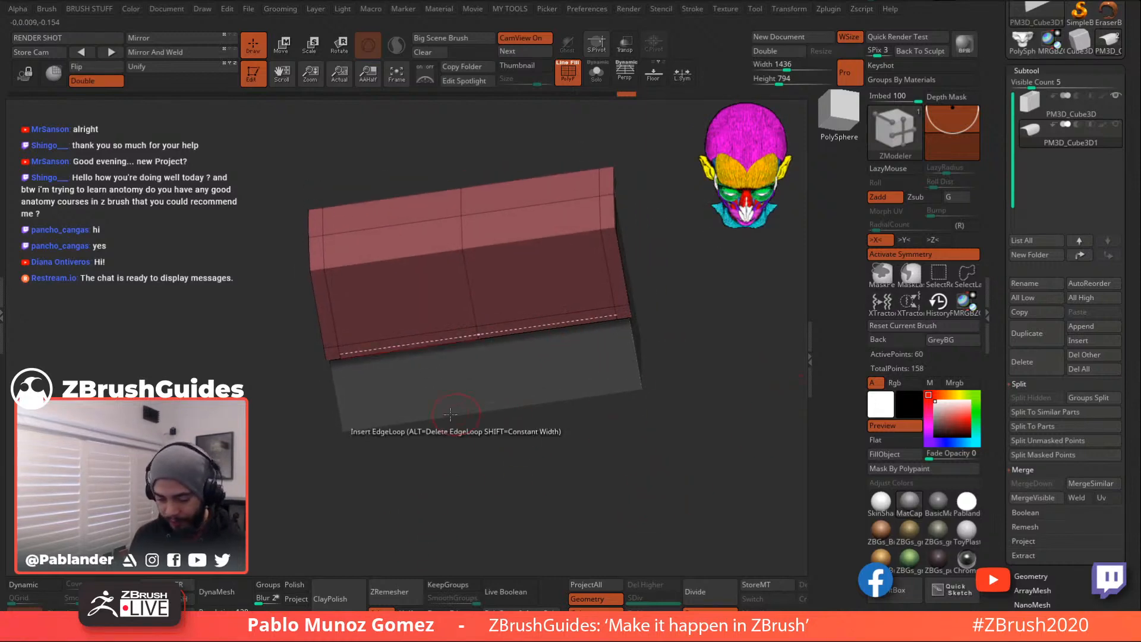
- Turn on Dynamic subdivision to preview the flap smoothed and rounded
{"action": "left_click", "coordinate": [38, 586]}
{"action": "left_click_drag", "start_coordinate": [668, 400], "coordinate": [642, 287]}
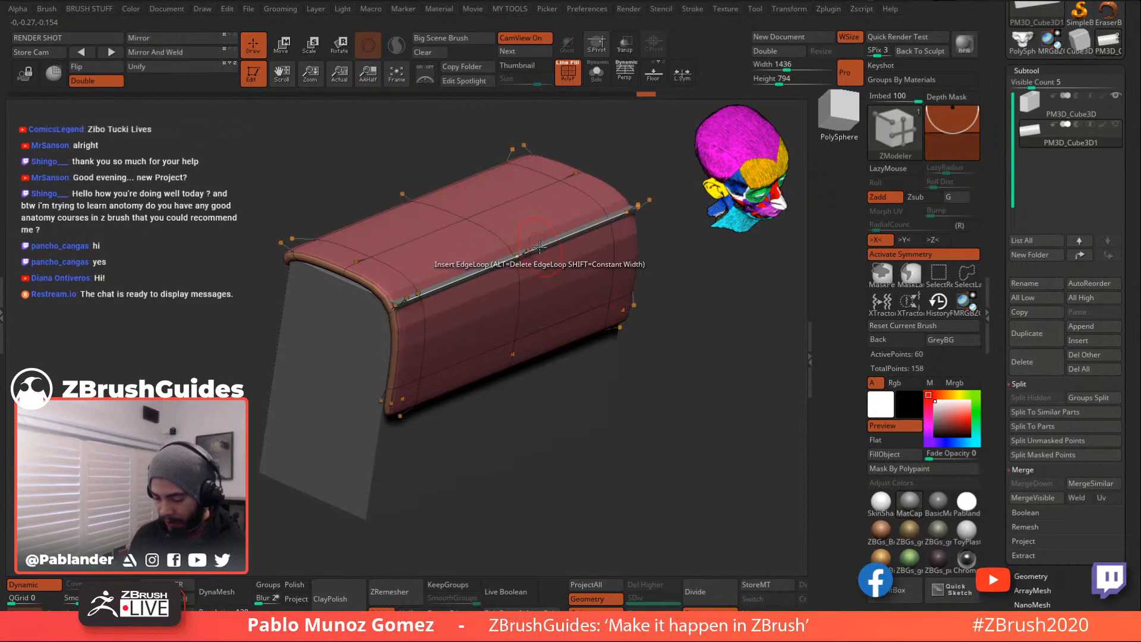
{"action": "key", "text": "space"}
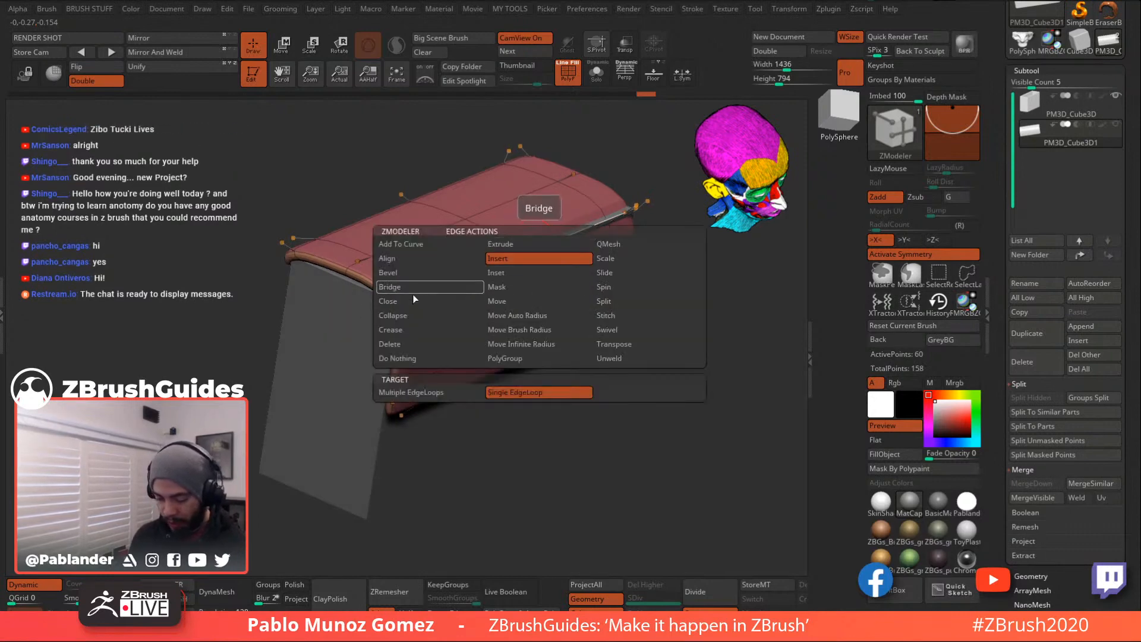
- Bevel the flap's side edge and top edge loop into new bands
{"action": "left_click", "coordinate": [410, 273]}
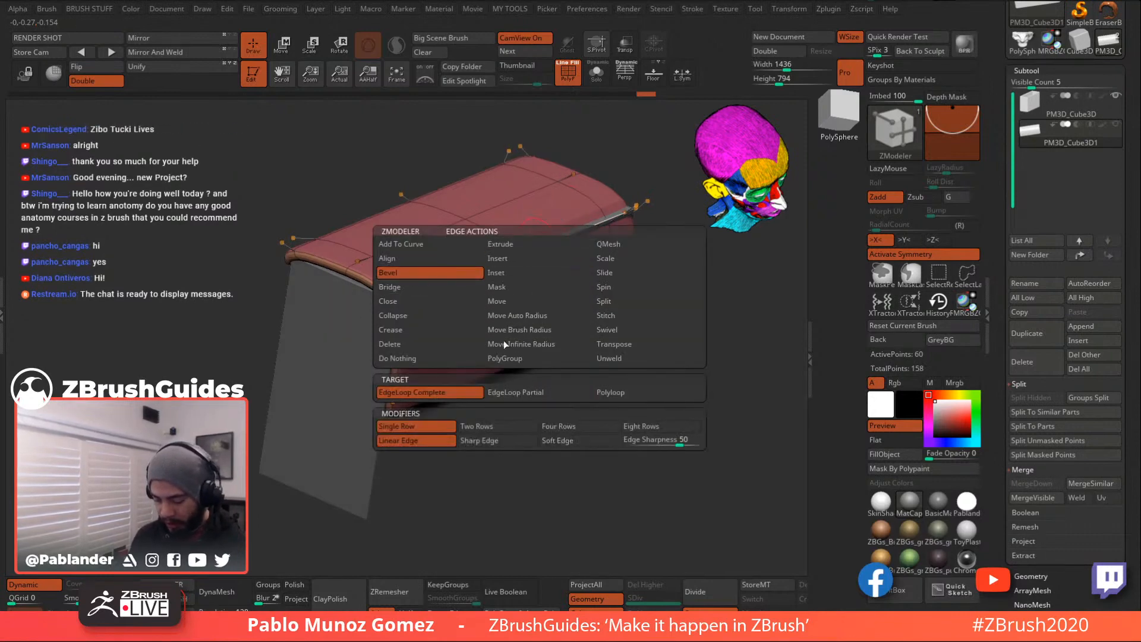
{"action": "left_click_drag", "start_coordinate": [563, 236], "coordinate": [576, 243]}
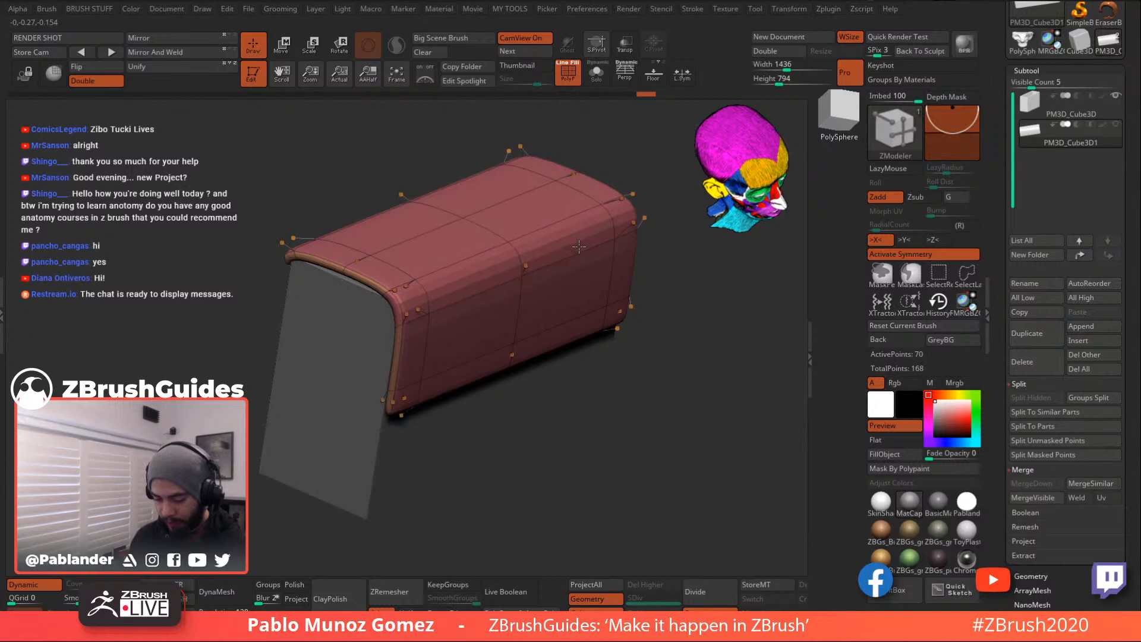
{"action": "left_click_drag", "start_coordinate": [676, 353], "coordinate": [703, 343]}
{"action": "left_click_drag", "start_coordinate": [611, 209], "coordinate": [586, 259]}
{"action": "left_click_drag", "start_coordinate": [642, 351], "coordinate": [631, 381]}
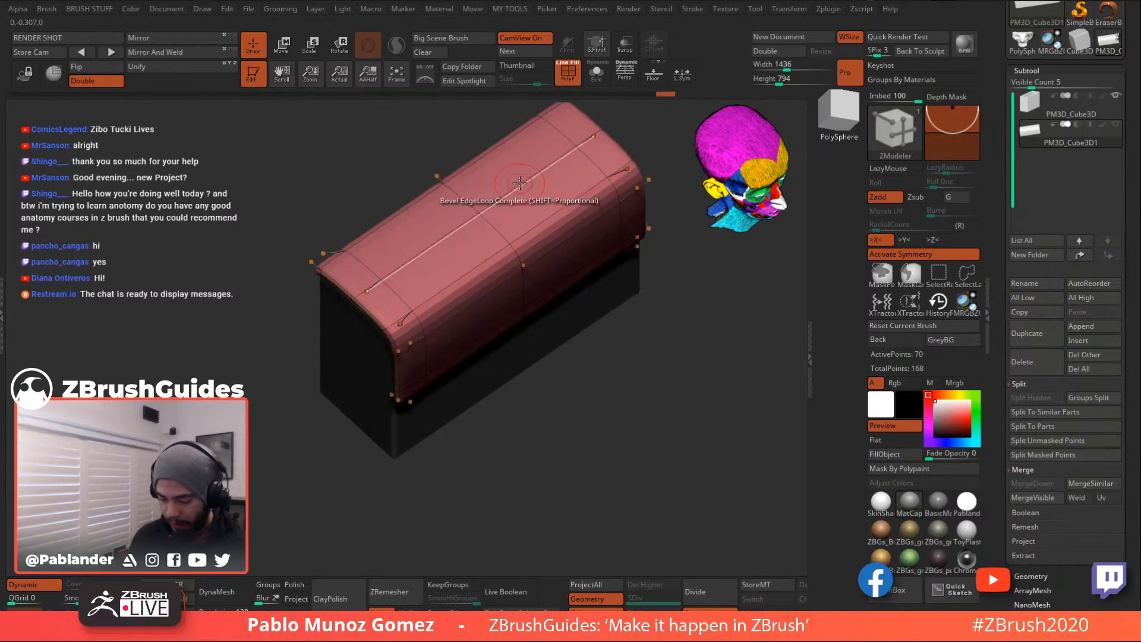
{"action": "left_click_drag", "start_coordinate": [519, 183], "coordinate": [533, 194]}
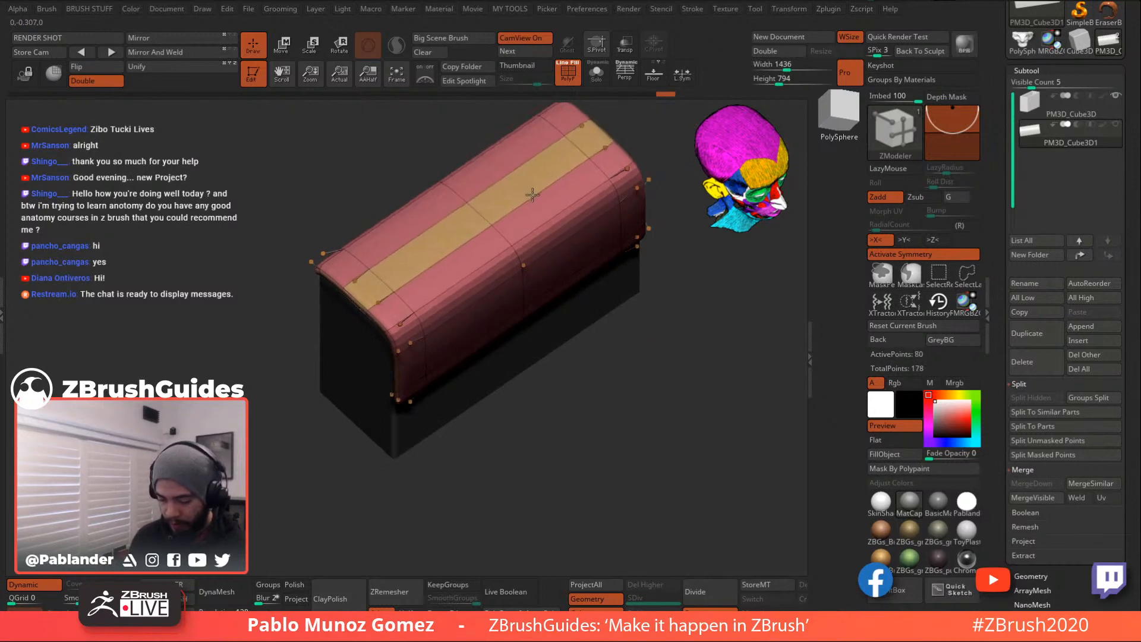
{"action": "left_click_drag", "start_coordinate": [646, 357], "coordinate": [645, 331]}
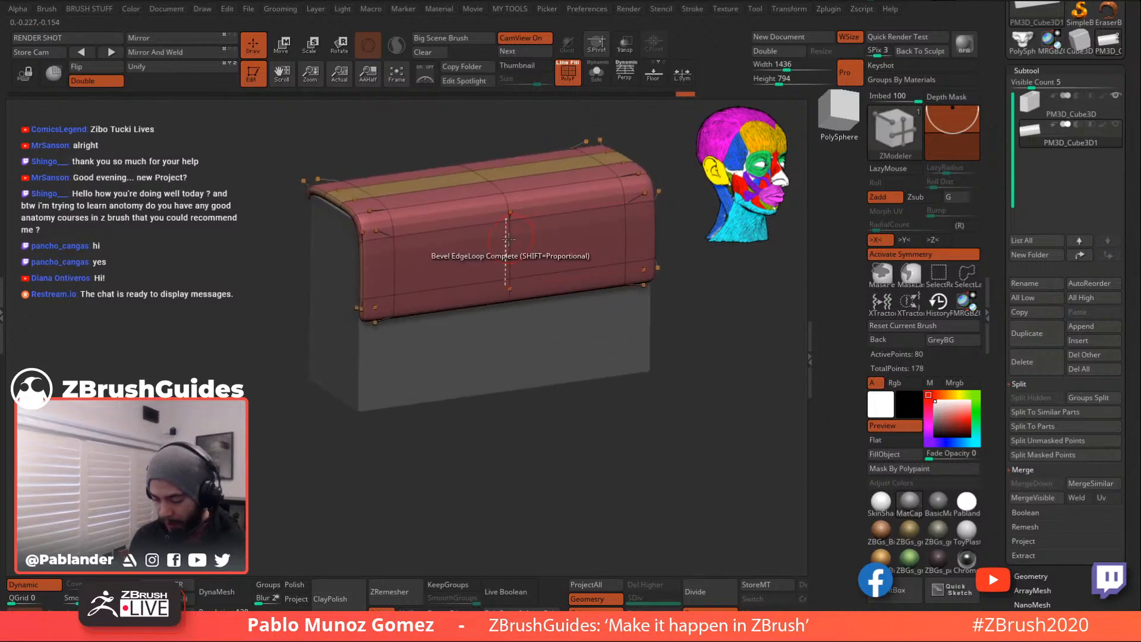
- Insert a wide vertical strap band through the flap's middle and bevel its edges
{"action": "left_click", "coordinate": [510, 259]}
{"action": "left_click_drag", "start_coordinate": [510, 259], "coordinate": [507, 303]}
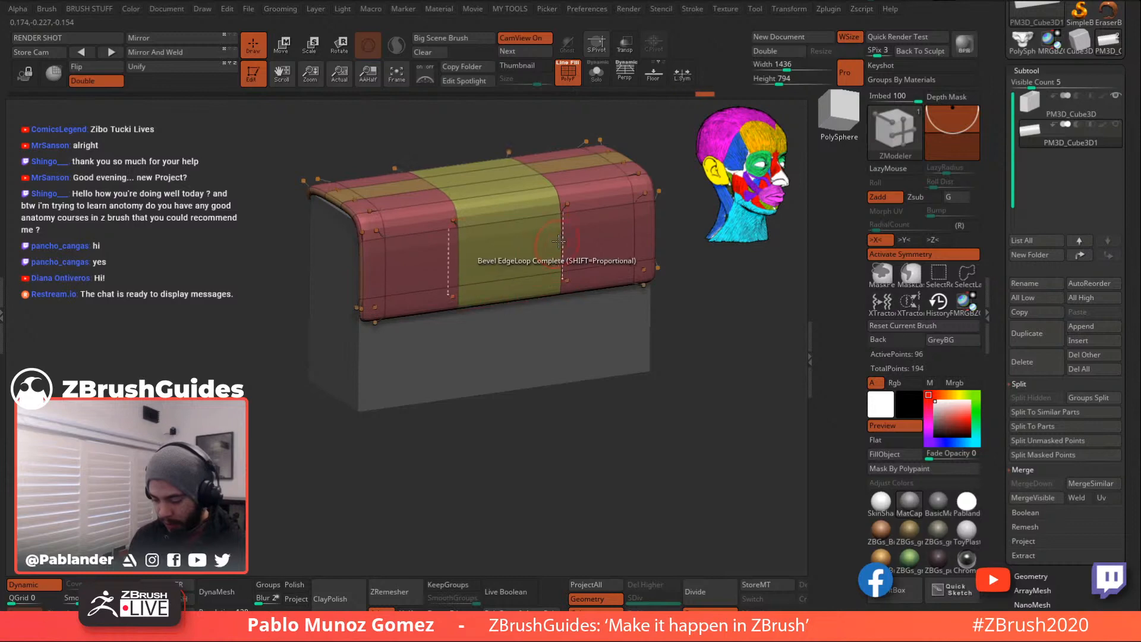
{"action": "left_click_drag", "start_coordinate": [560, 245], "coordinate": [561, 272]}
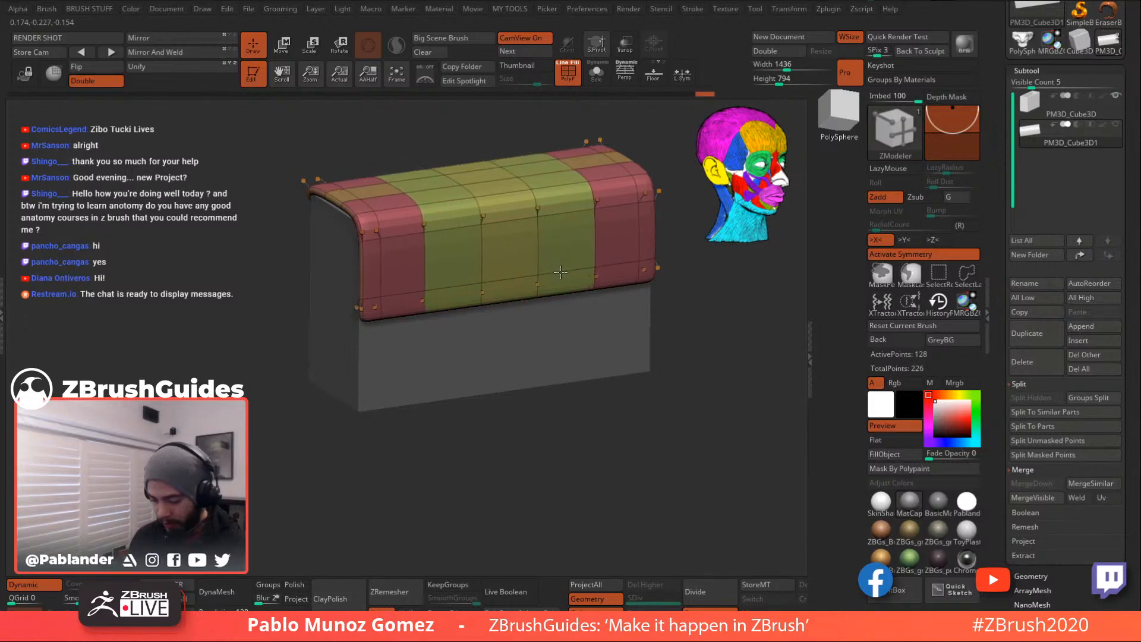
{"action": "left_click_drag", "start_coordinate": [640, 345], "coordinate": [697, 357]}
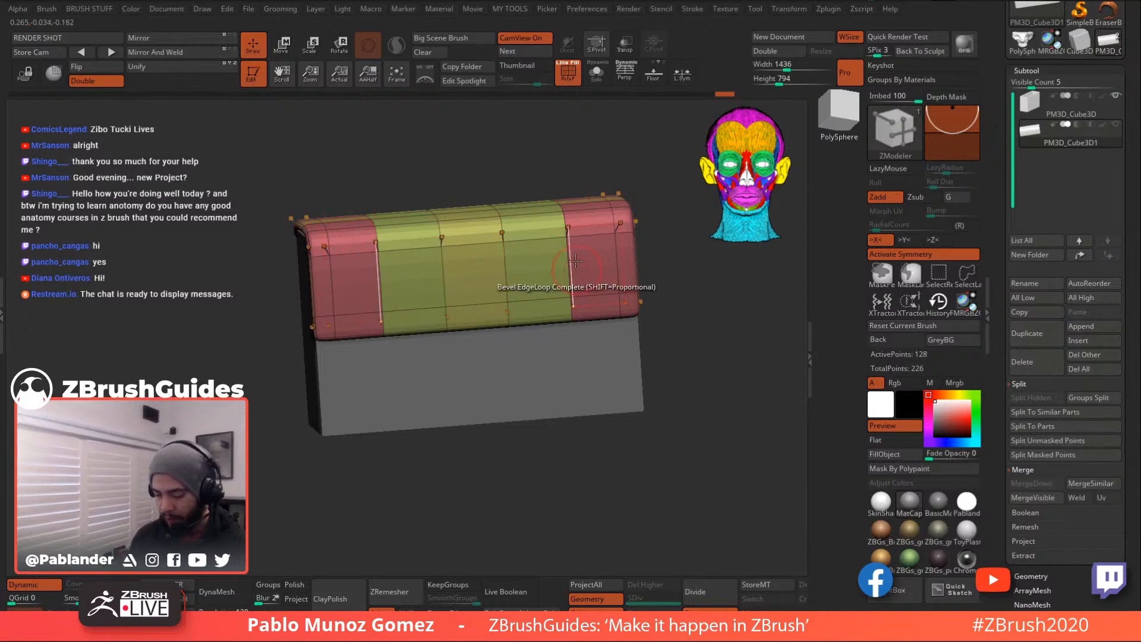
{"action": "left_click_drag", "start_coordinate": [660, 273], "coordinate": [691, 345]}
{"action": "left_click_drag", "start_coordinate": [619, 293], "coordinate": [653, 358]}
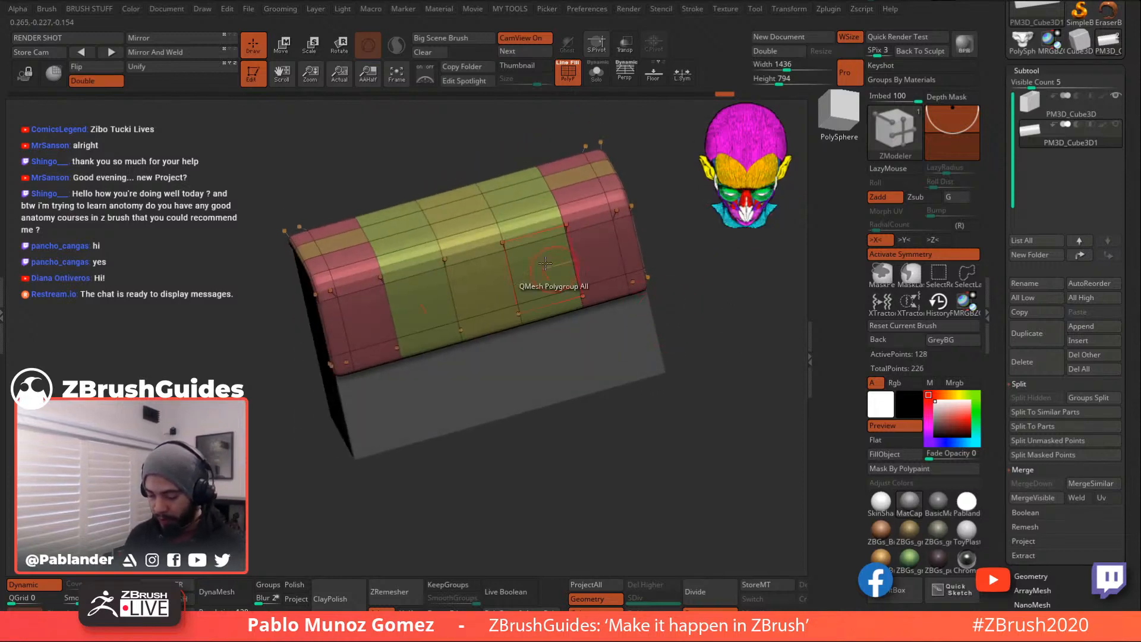
{"action": "left_click_drag", "start_coordinate": [669, 286], "coordinate": [678, 252]}
{"action": "left_click_drag", "start_coordinate": [682, 322], "coordinate": [671, 314]}
- QMesh the flap's end faces and turn off the Dynamic smooth preview
{"action": "key", "text": "space"}
{"action": "left_click", "coordinate": [486, 262]}
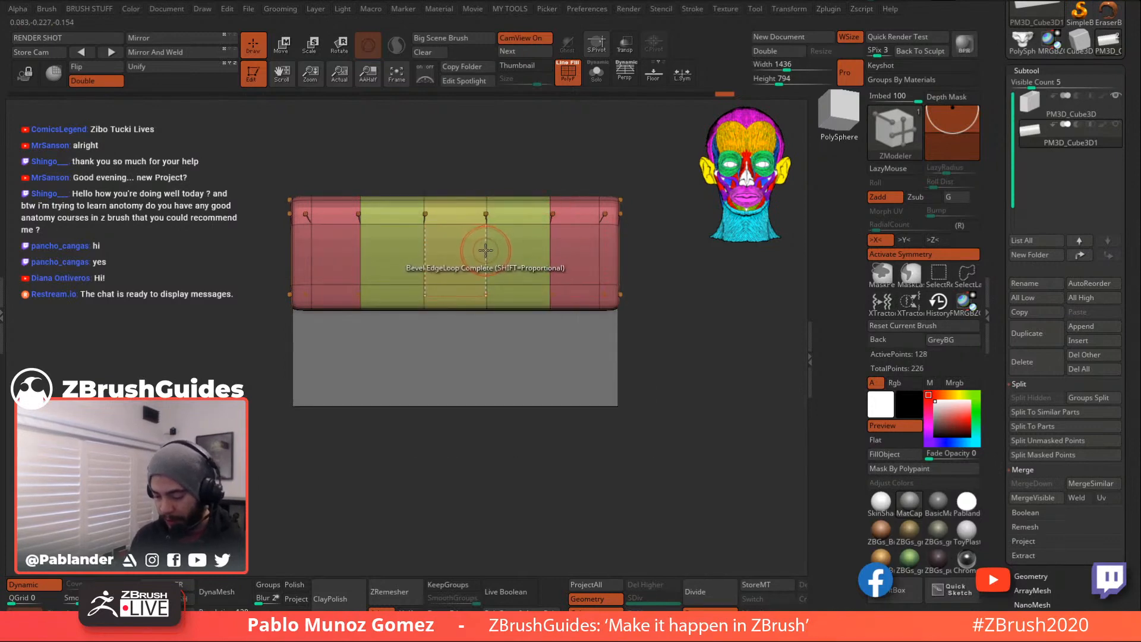
{"action": "key", "text": "space"}
{"action": "left_click", "coordinate": [492, 279]}
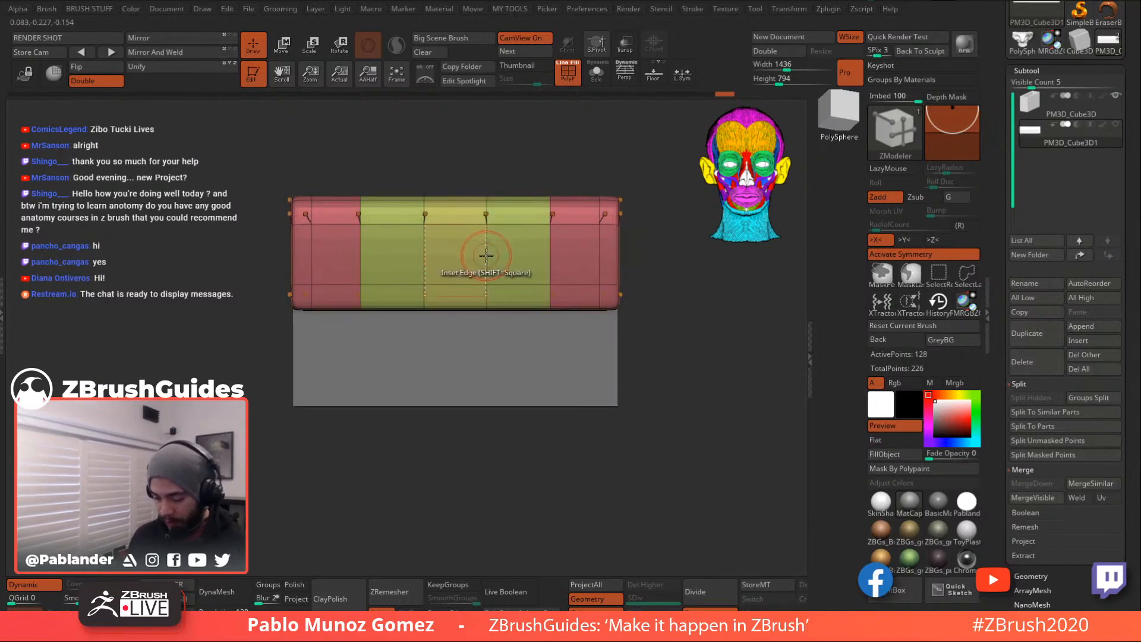
{"action": "left_click", "coordinate": [533, 269]}
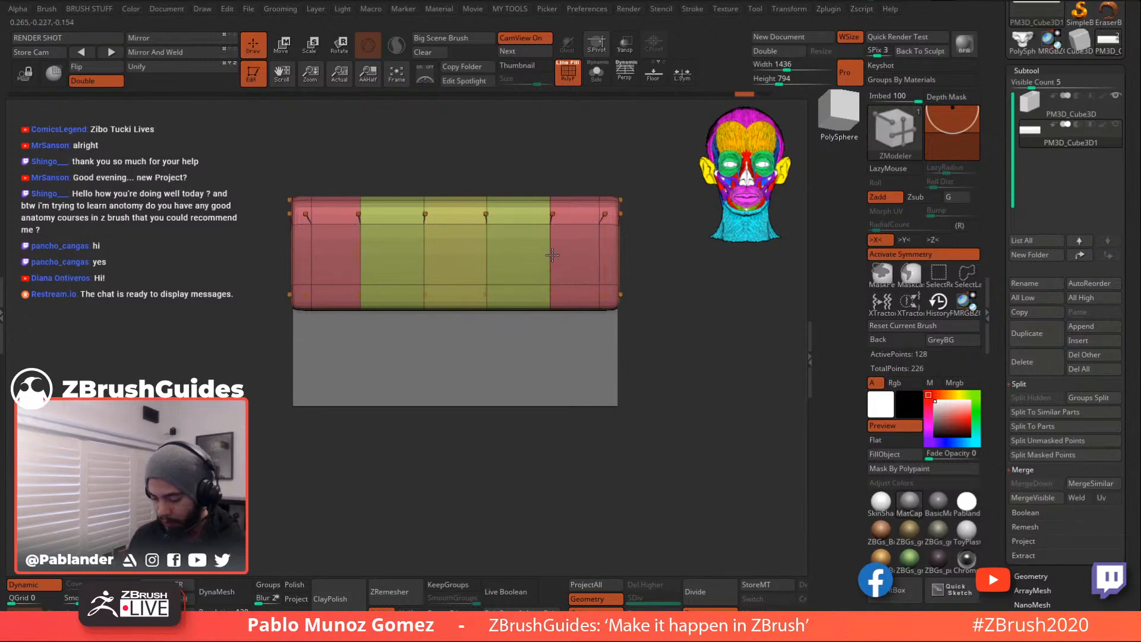
{"action": "key", "text": "shift+d"}
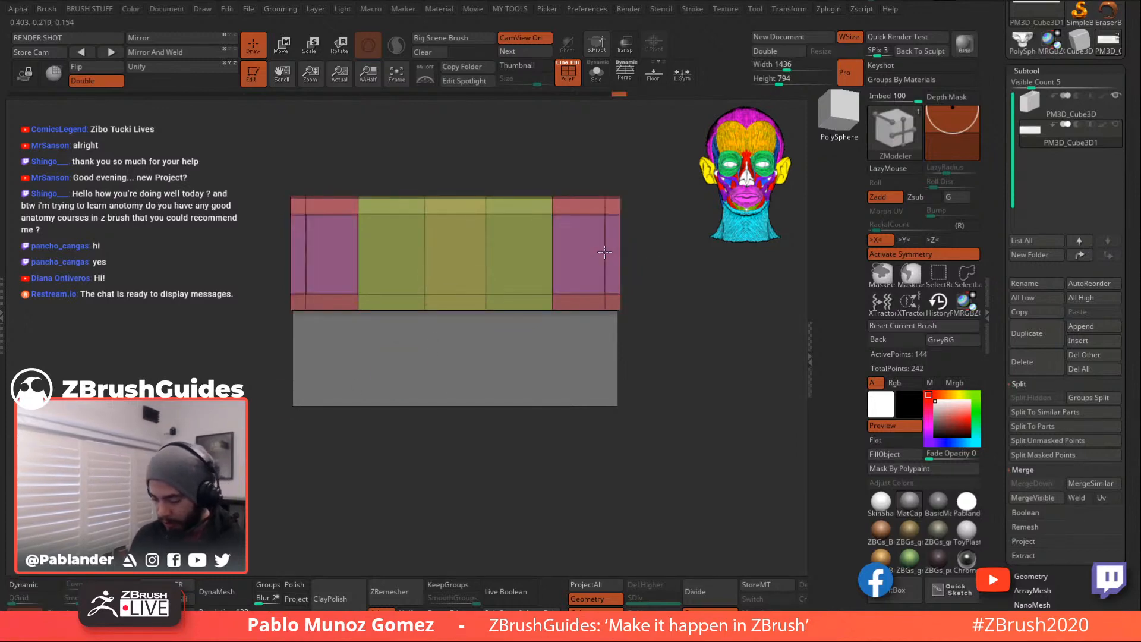
{"action": "key", "text": "space"}
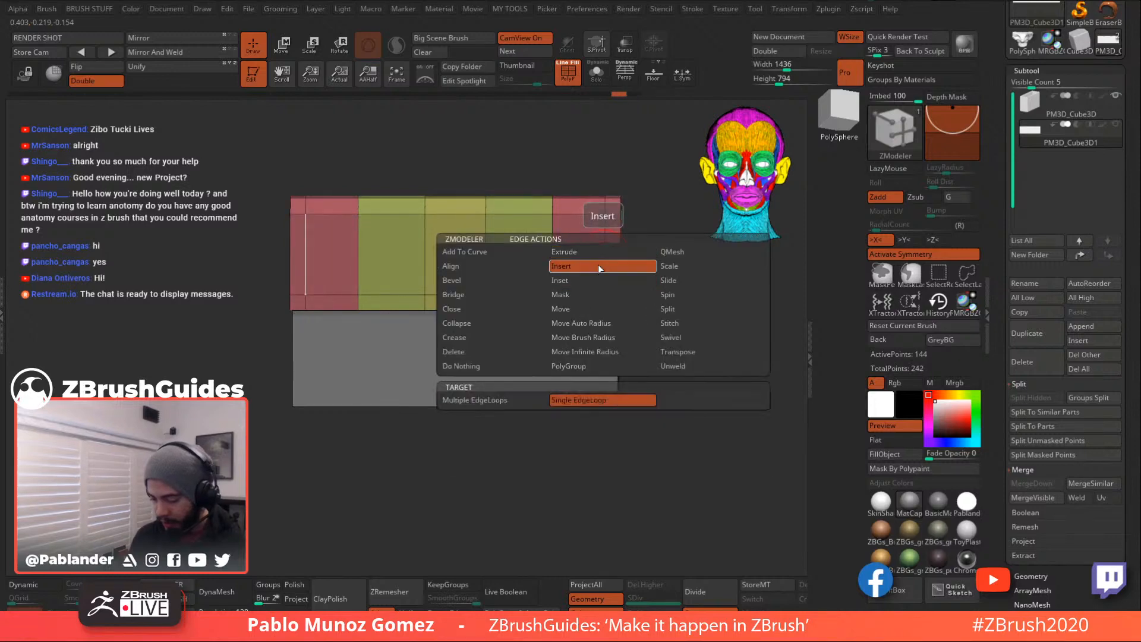
- Add a horizontal edge loop across the flap
{"action": "left_click", "coordinate": [600, 255]}
{"action": "left_click_drag", "start_coordinate": [604, 249], "coordinate": [603, 254]}
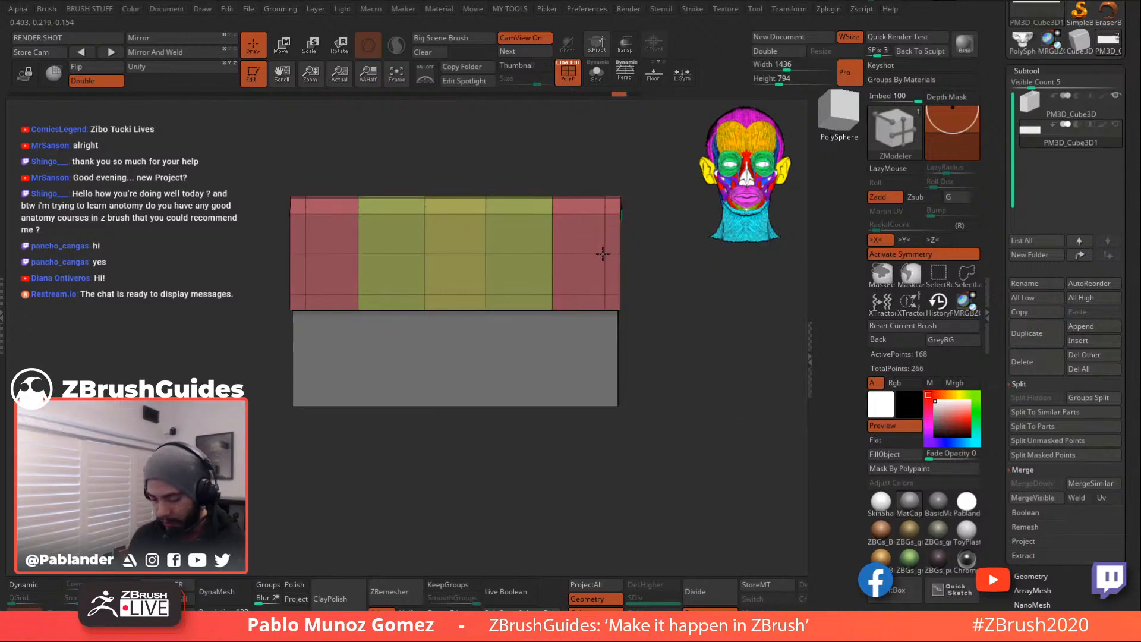
{"action": "left_click_drag", "start_coordinate": [658, 283], "coordinate": [618, 304]}
{"action": "left_click_drag", "start_coordinate": [505, 221], "coordinate": [509, 289], "text": "alt"}
{"action": "left_click_drag", "start_coordinate": [419, 270], "coordinate": [450, 306]}
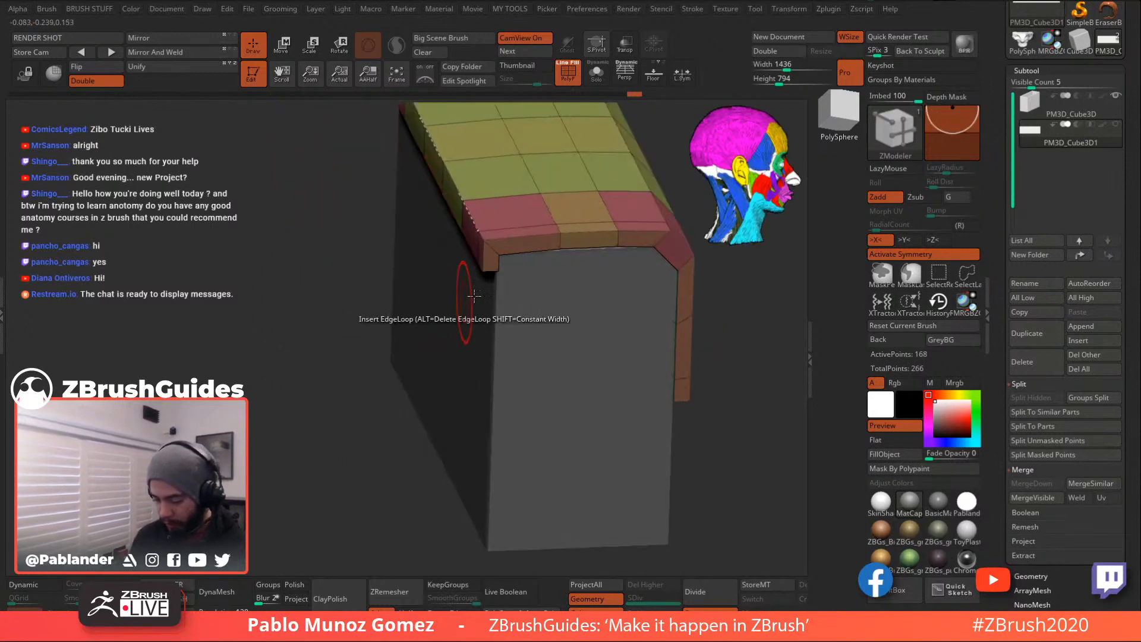
- Bevel the flap's top front edge
{"action": "key", "text": "space"}
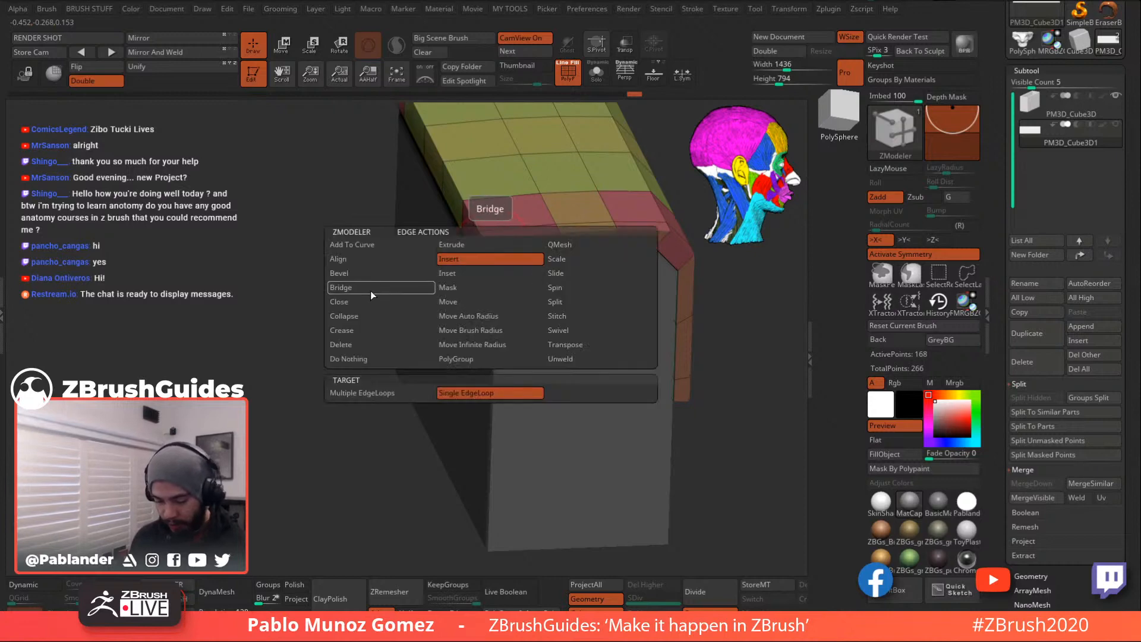
{"action": "left_click", "coordinate": [369, 273]}
{"action": "left_click_drag", "start_coordinate": [506, 252], "coordinate": [502, 256]}
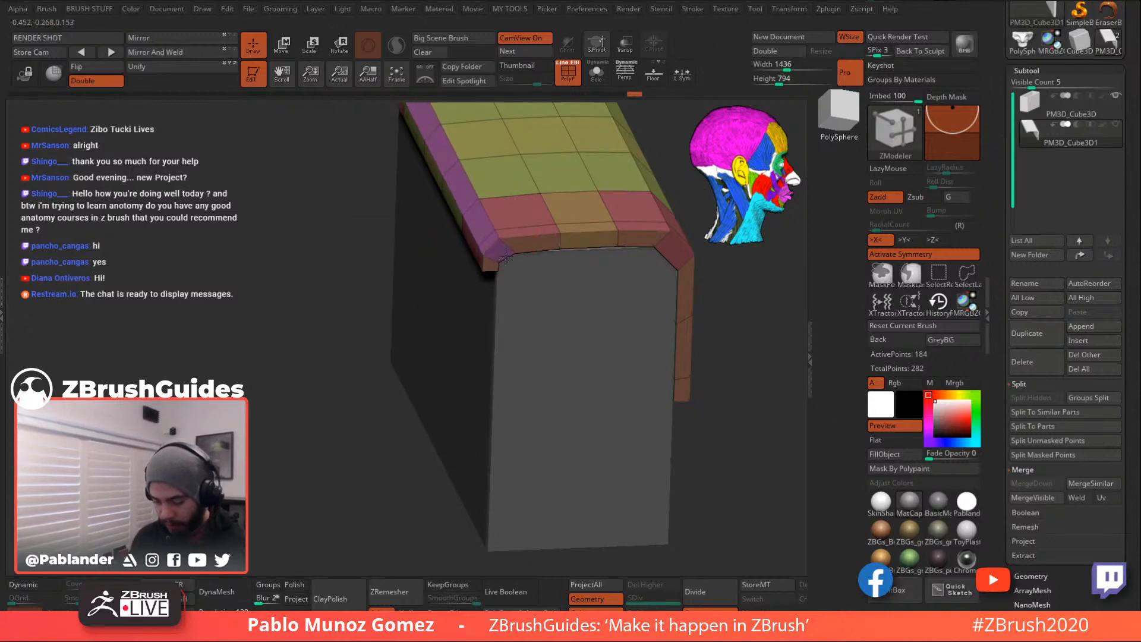
{"action": "left_click_drag", "start_coordinate": [364, 403], "coordinate": [624, 333]}
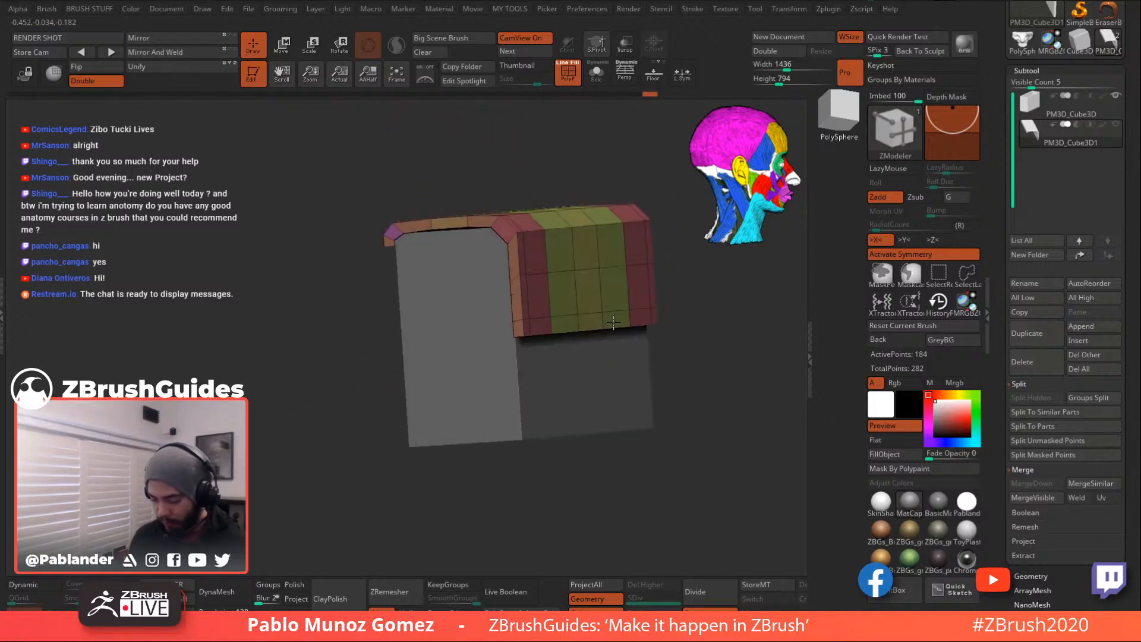
- Turn on Dynamic subdivision and toggle the PolyF wireframe off and back on
{"action": "left_click", "coordinate": [26, 587]}
{"action": "left_click_drag", "start_coordinate": [290, 435], "coordinate": [230, 444], "text": "alt"}
{"action": "key", "text": "shift+f"}
{"action": "left_click_drag", "start_coordinate": [659, 322], "coordinate": [660, 401], "text": "alt"}
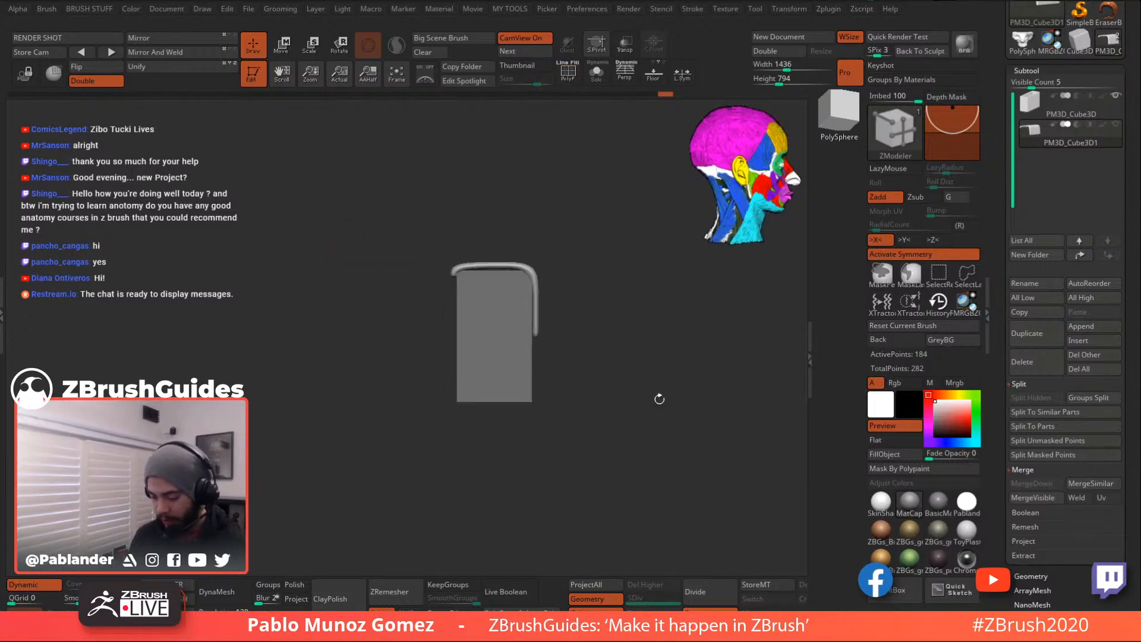
{"action": "key", "text": "shift+f"}
{"action": "left_click_drag", "start_coordinate": [589, 225], "coordinate": [660, 328], "text": "alt"}
- Select the PM3D_Cube3D box, enable Dynamic, and bevel its middle loop into three blue strap bands
{"action": "left_click", "coordinate": [516, 336], "text": "alt"}
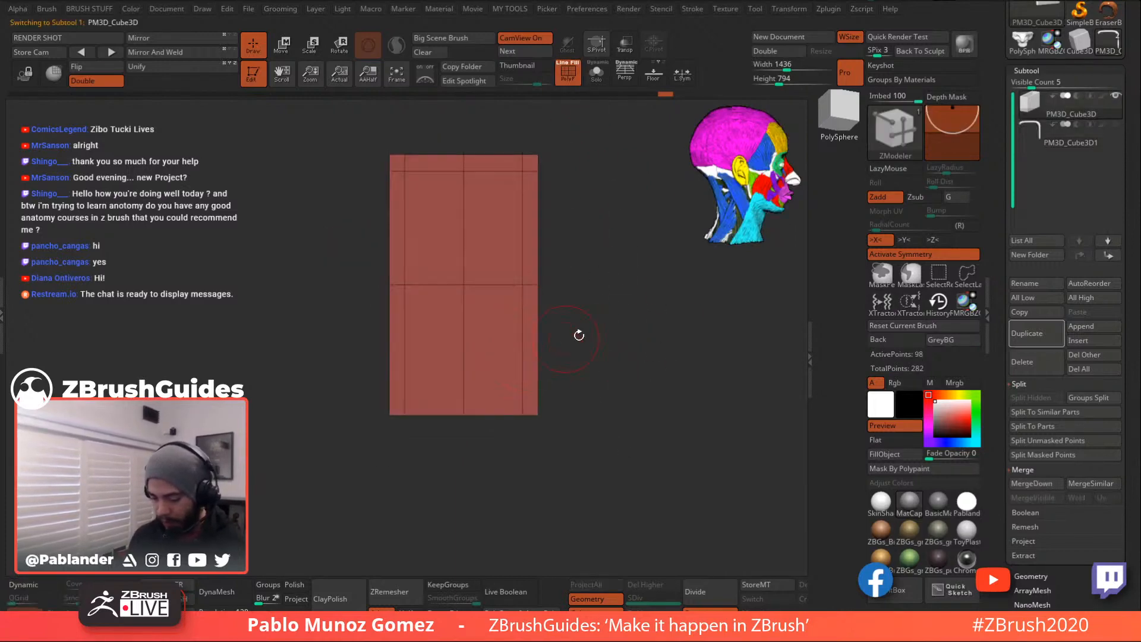
{"action": "left_click_drag", "start_coordinate": [554, 342], "coordinate": [615, 356]}
{"action": "left_click", "coordinate": [24, 585]}
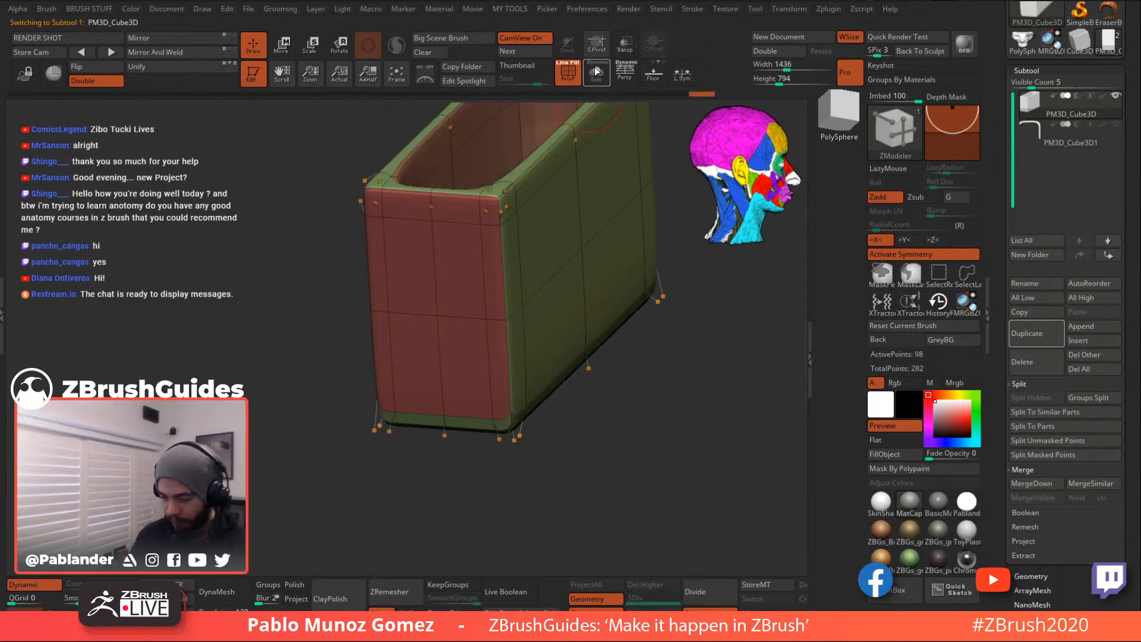
{"action": "left_click_drag", "start_coordinate": [657, 272], "coordinate": [632, 302]}
{"action": "left_click_drag", "start_coordinate": [450, 324], "coordinate": [489, 377]}
{"action": "left_click_drag", "start_coordinate": [504, 304], "coordinate": [532, 331]}
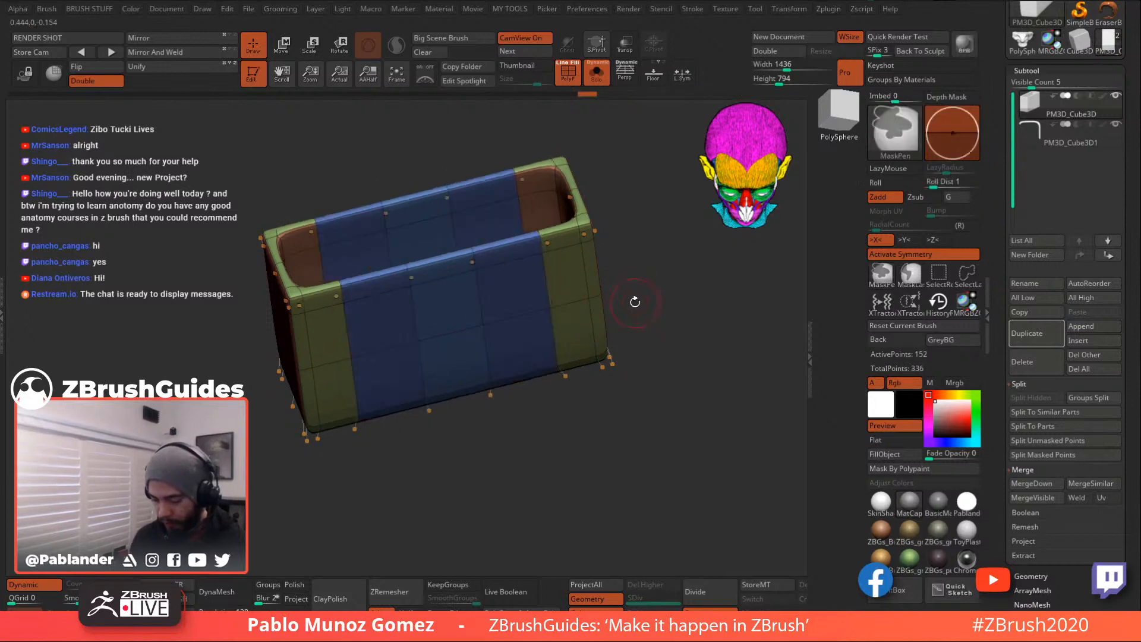
- Bevel the box's middle horizontal edge into a purple band
{"action": "left_click_drag", "start_coordinate": [656, 278], "coordinate": [654, 250]}
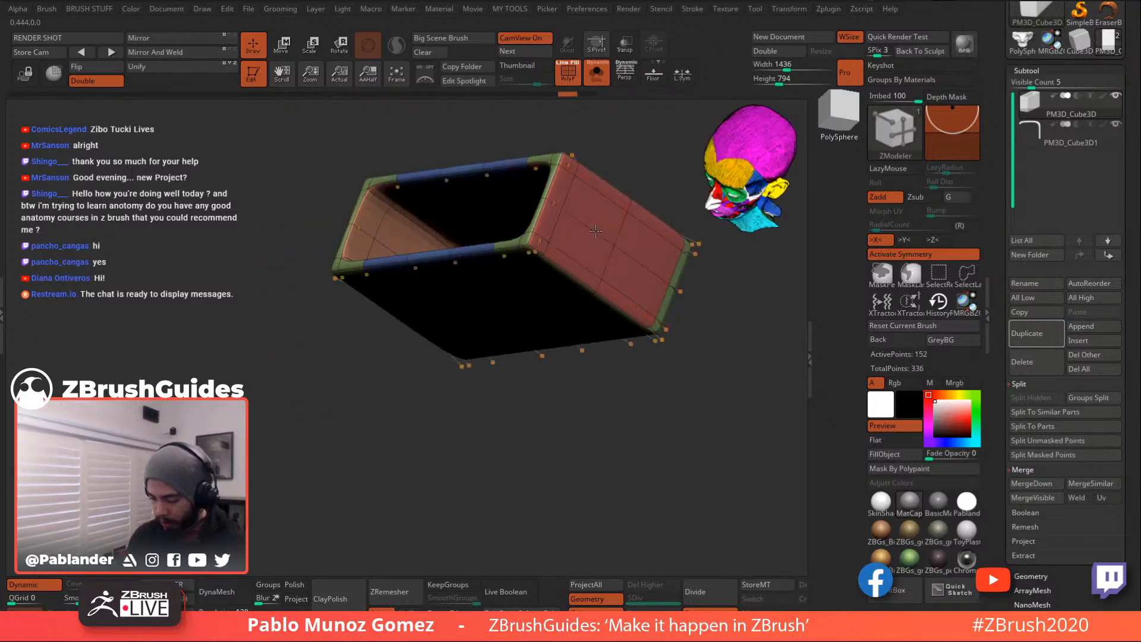
{"action": "left_click_drag", "start_coordinate": [600, 357], "coordinate": [617, 334], "text": "shift"}
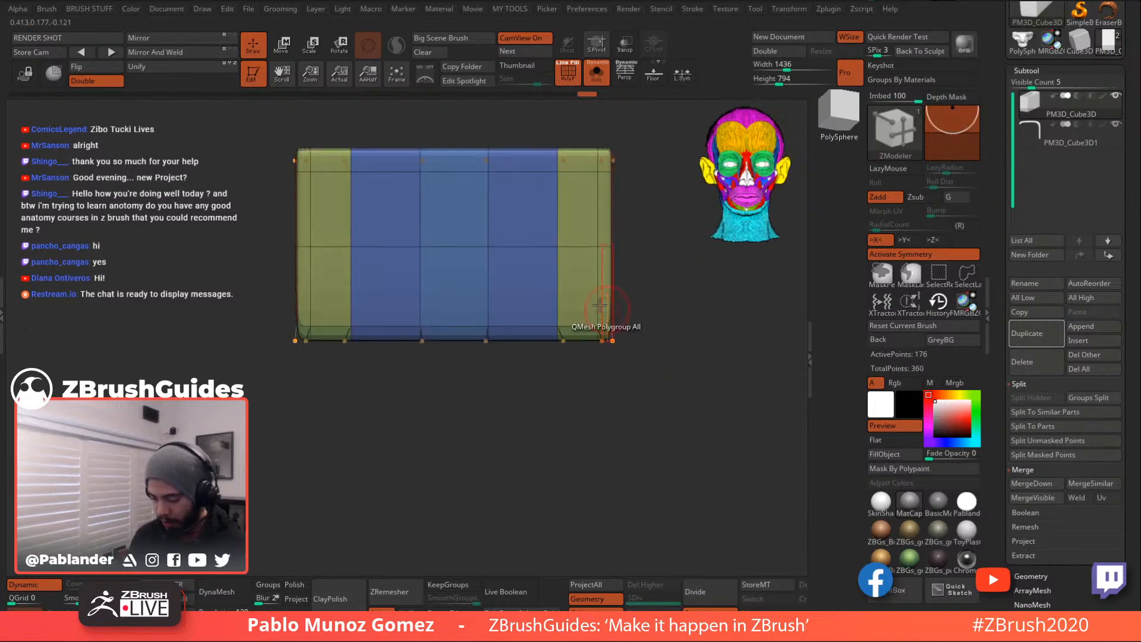
{"action": "left_click_drag", "start_coordinate": [573, 248], "coordinate": [581, 283]}
{"action": "left_click_drag", "start_coordinate": [647, 336], "coordinate": [583, 315]}
- Turn off Dynamic and QMesh-extrude the inner faces of the box's open top
{"action": "left_click", "coordinate": [40, 586]}
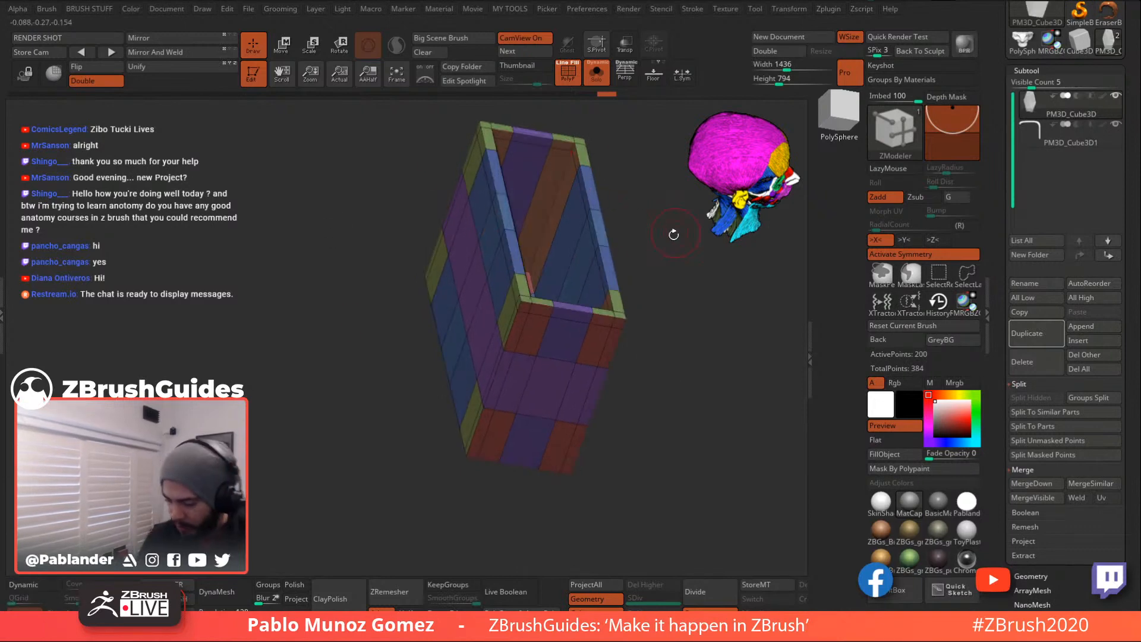
{"action": "left_click_drag", "start_coordinate": [677, 231], "coordinate": [657, 242], "text": "alt"}
{"action": "right_click", "coordinate": [537, 204]}
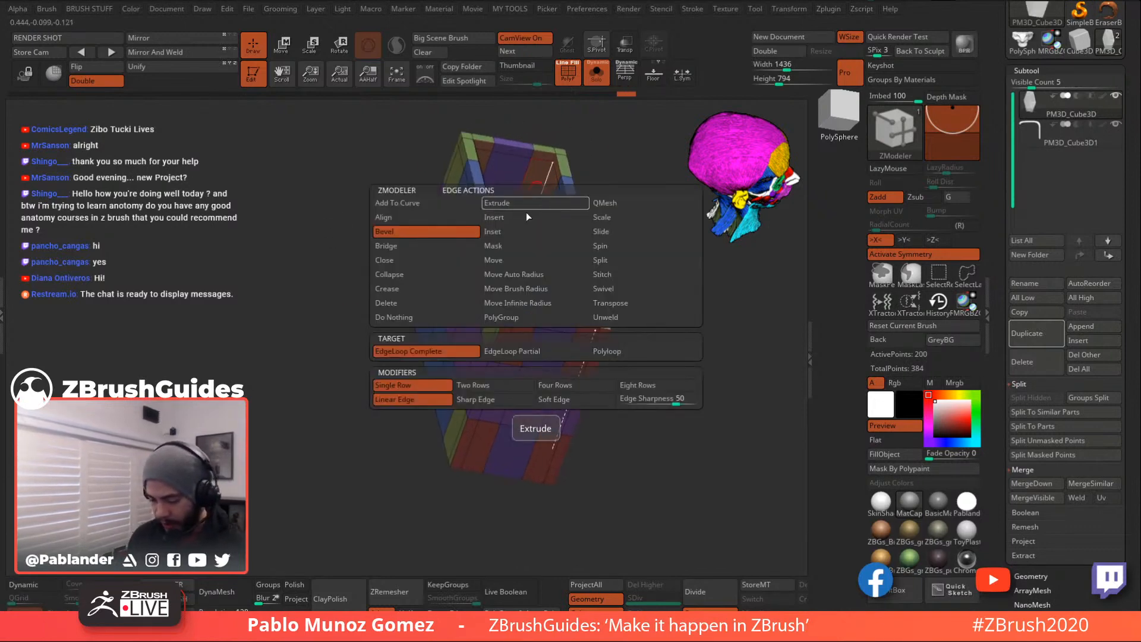
{"action": "left_click_drag", "start_coordinate": [609, 155], "coordinate": [532, 223]}
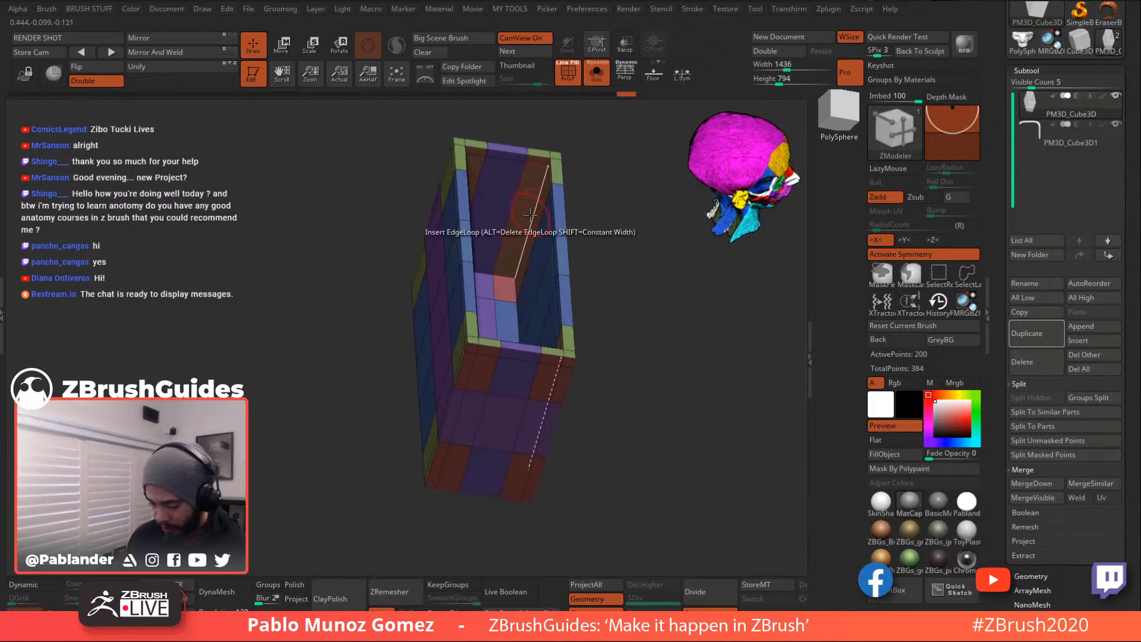
{"action": "right_click", "coordinate": [513, 220]}
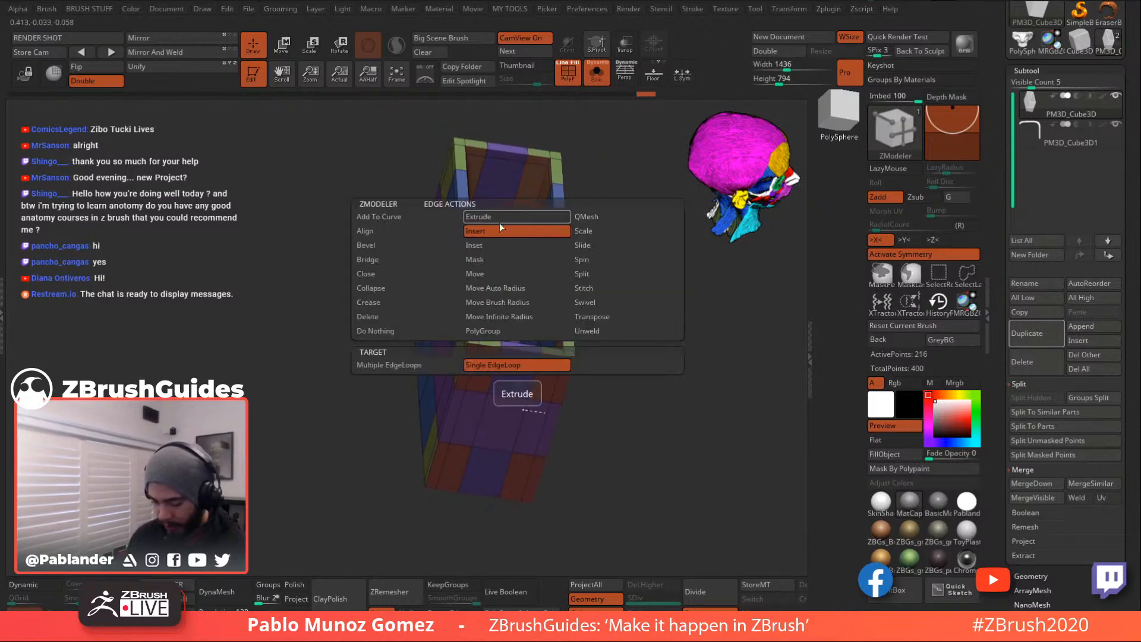
{"action": "left_click", "coordinate": [403, 249]}
{"action": "left_click_drag", "start_coordinate": [527, 209], "coordinate": [529, 238]}
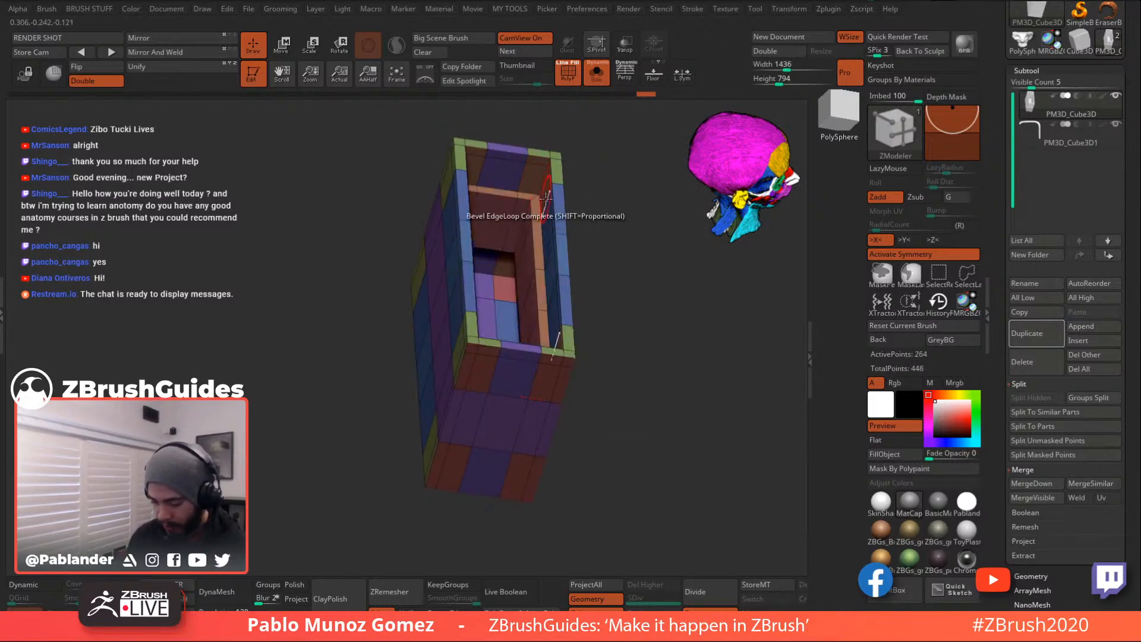
{"action": "left_click_drag", "start_coordinate": [598, 226], "coordinate": [624, 290]}
{"action": "left_click_drag", "start_coordinate": [627, 352], "coordinate": [552, 327]}
{"action": "left_click_drag", "start_coordinate": [595, 294], "coordinate": [598, 289]}
- Make the box and then the flap each a single polygroup with Group Visible
{"action": "right_click", "coordinate": [602, 289]}
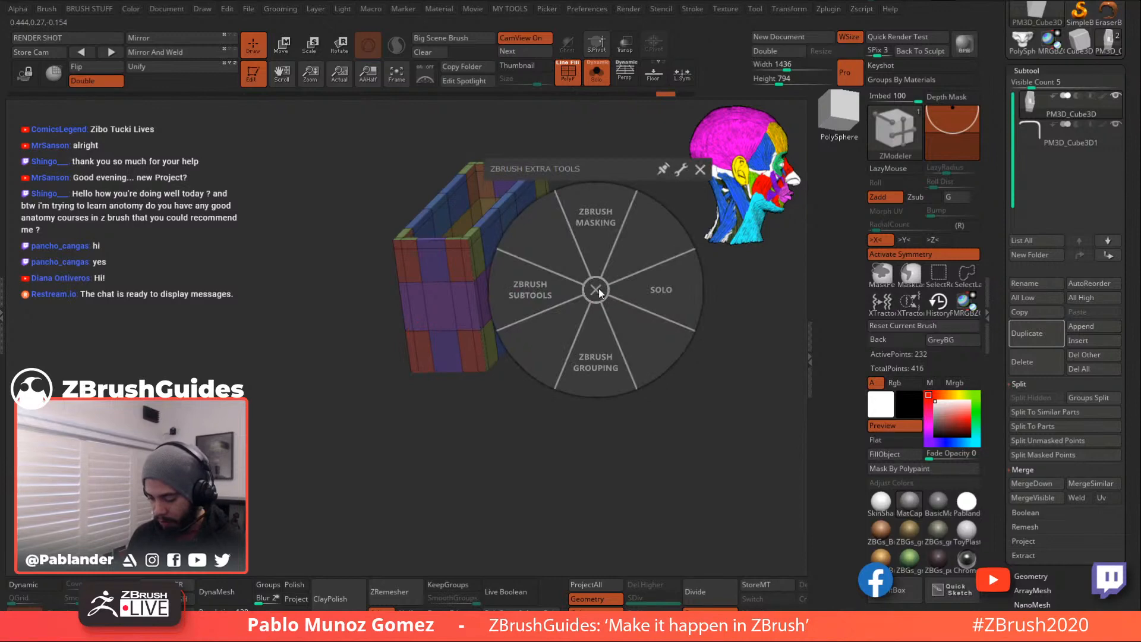
{"action": "left_click", "coordinate": [598, 318]}
{"action": "left_click", "coordinate": [547, 315]}
{"action": "key", "text": "Down"}
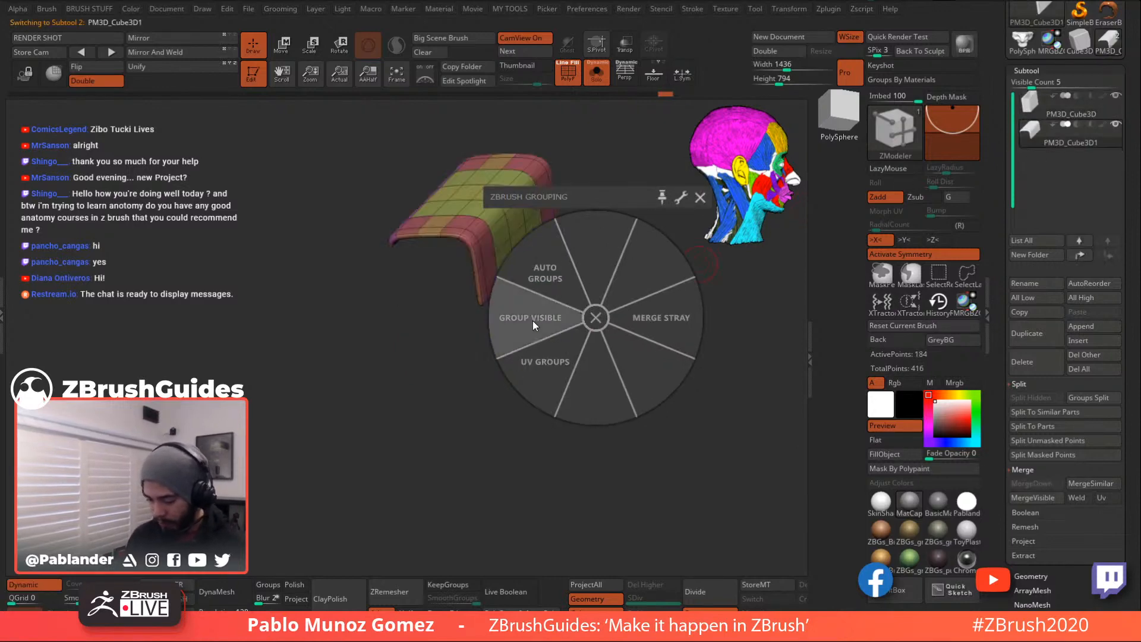
{"action": "left_click", "coordinate": [533, 325]}
{"action": "left_click", "coordinate": [600, 320]}
- Show the box again, make PM3D_Cube3D active, enable Dynamic and turn off PolyF
{"action": "left_click_drag", "start_coordinate": [604, 372], "coordinate": [637, 314]}
{"action": "left_click", "coordinate": [598, 76]}
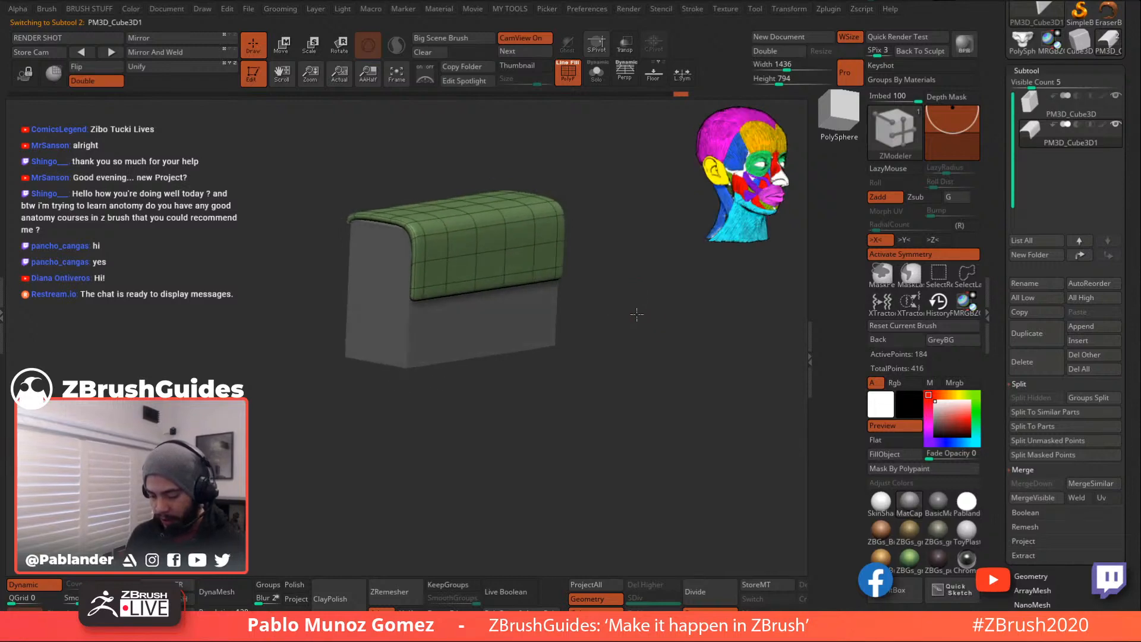
{"action": "left_click", "coordinate": [464, 342], "text": "alt"}
{"action": "left_click", "coordinate": [24, 585]}
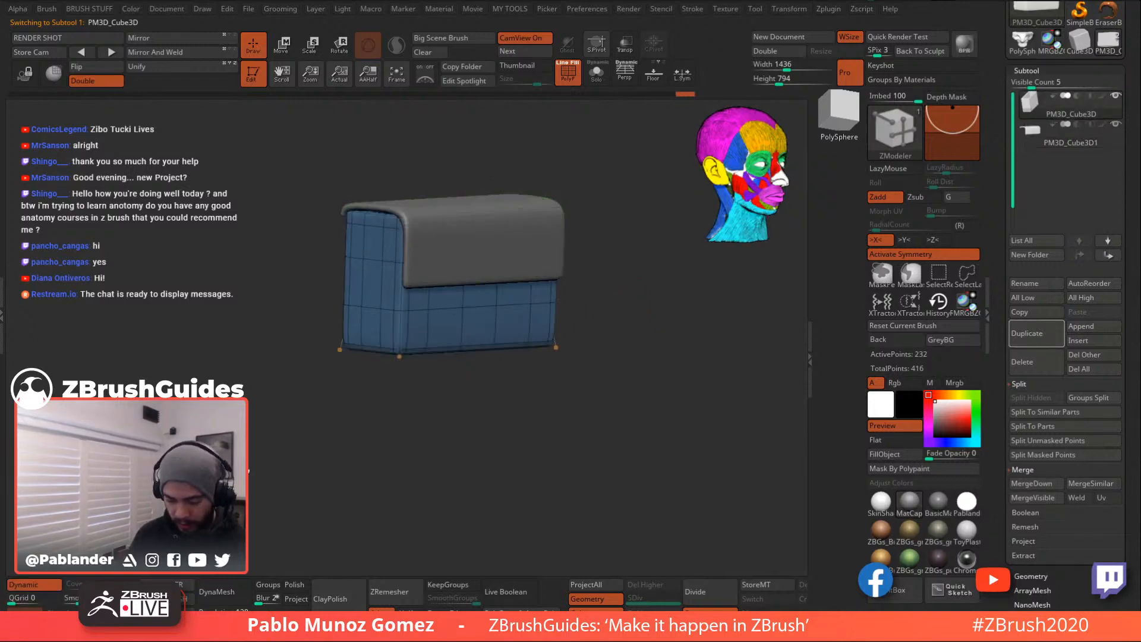
{"action": "key", "text": "shift+f"}
{"action": "left_click_drag", "start_coordinate": [639, 252], "coordinate": [632, 361]}
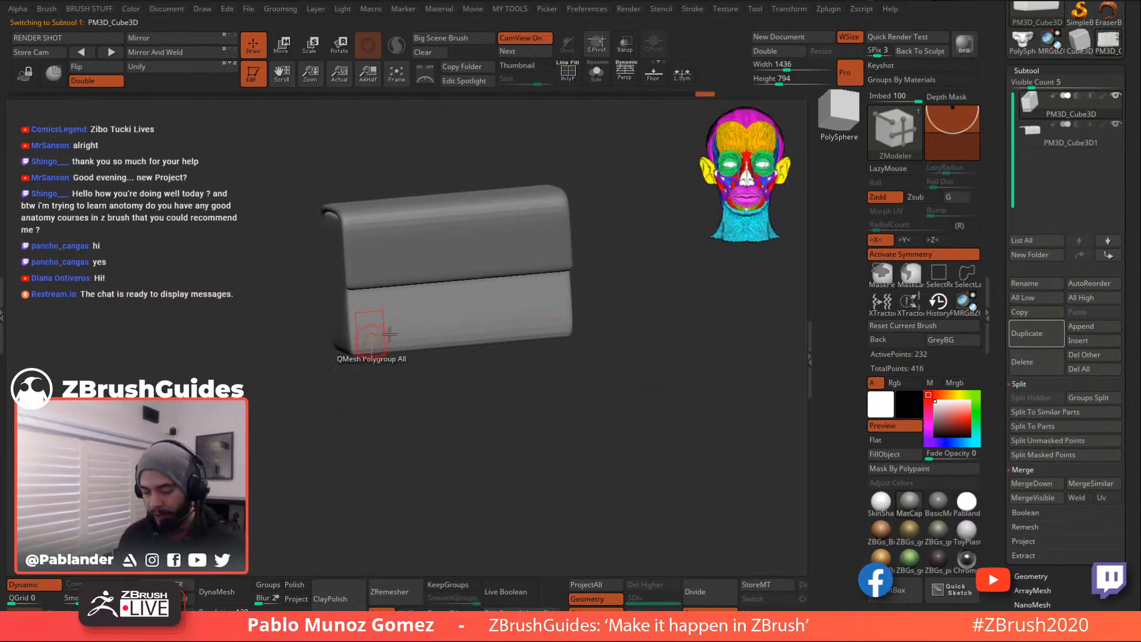
{"action": "left_click_drag", "start_coordinate": [623, 278], "coordinate": [598, 245]}
{"action": "left_click_drag", "start_coordinate": [633, 318], "coordinate": [662, 343], "text": "shift"}
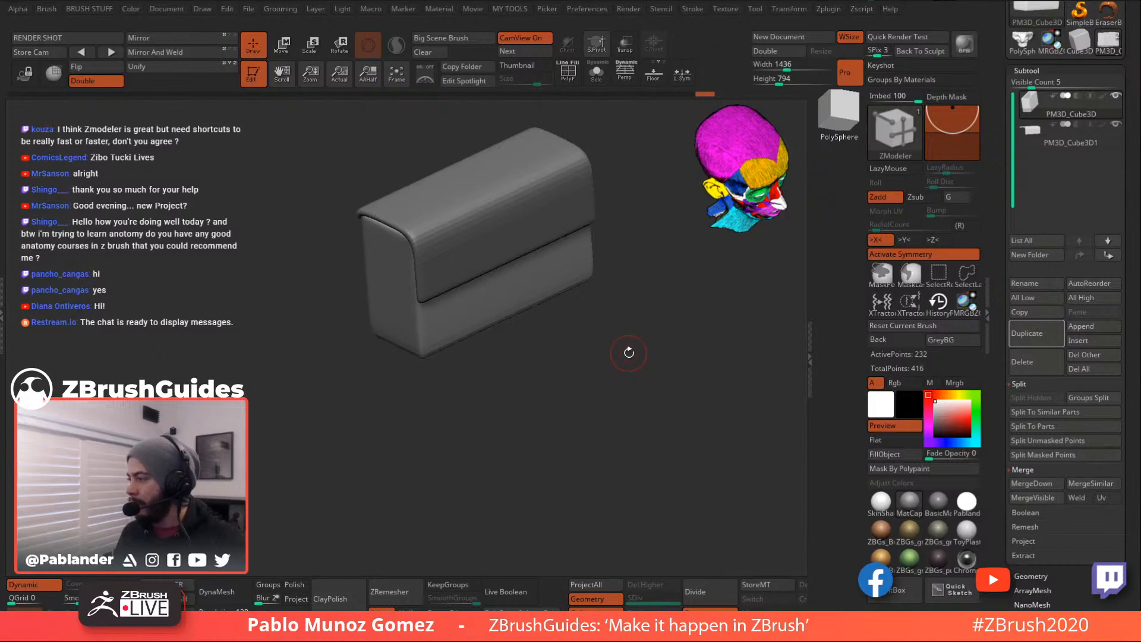
{"action": "left_click_drag", "start_coordinate": [627, 340], "coordinate": [634, 374], "text": "alt"}
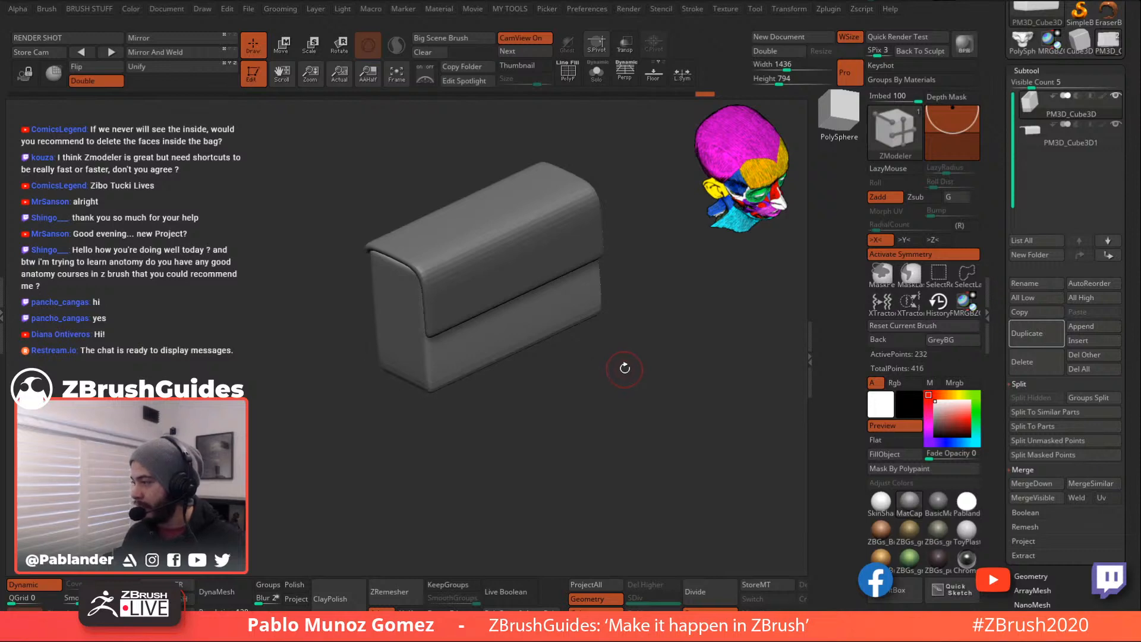
{"action": "mouse_move", "coordinate": [626, 367]}
{"action": "left_mouse_down"}
{"action": "mouse_move", "coordinate": [622, 333]}
{"action": "mouse_move", "coordinate": [621, 350]}
{"action": "left_mouse_up"}
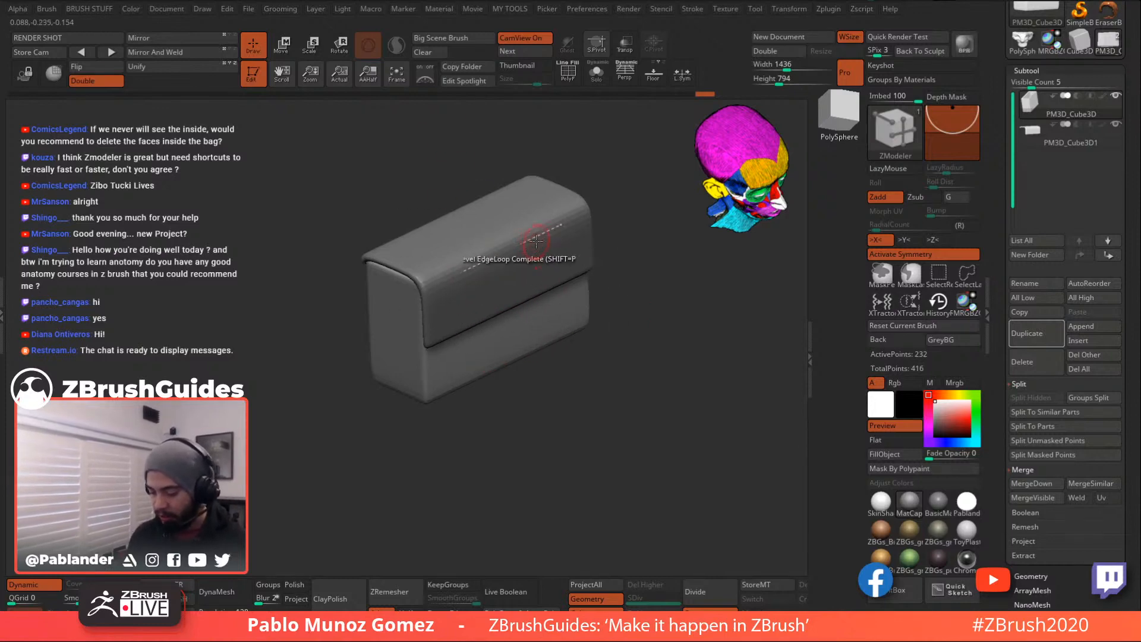
{"action": "key", "text": "space"}
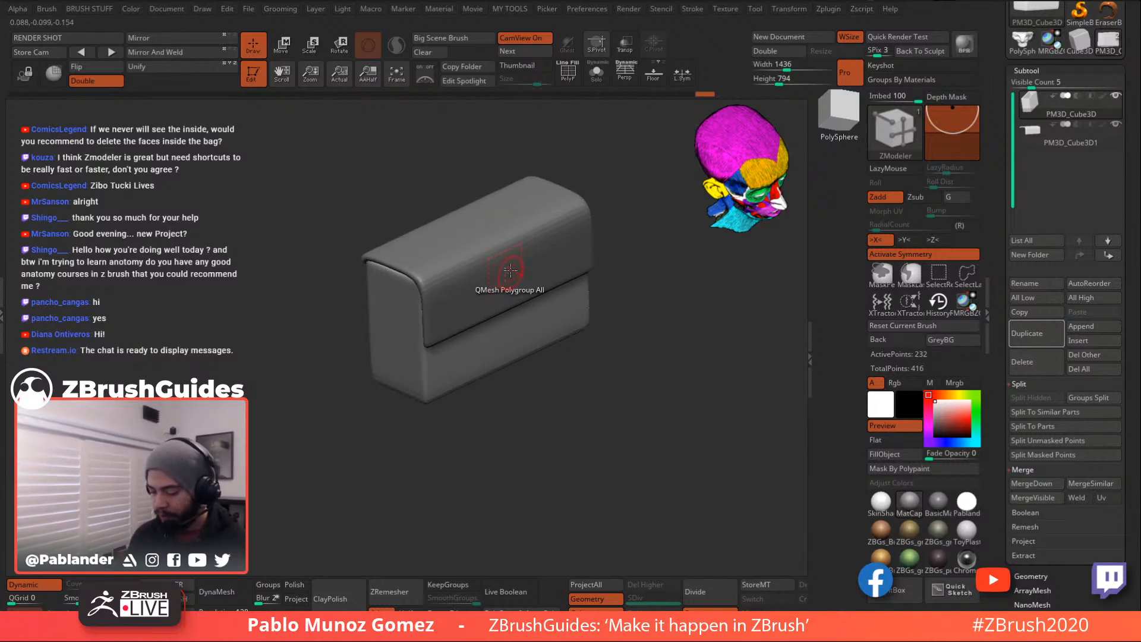
{"action": "key", "text": "space"}
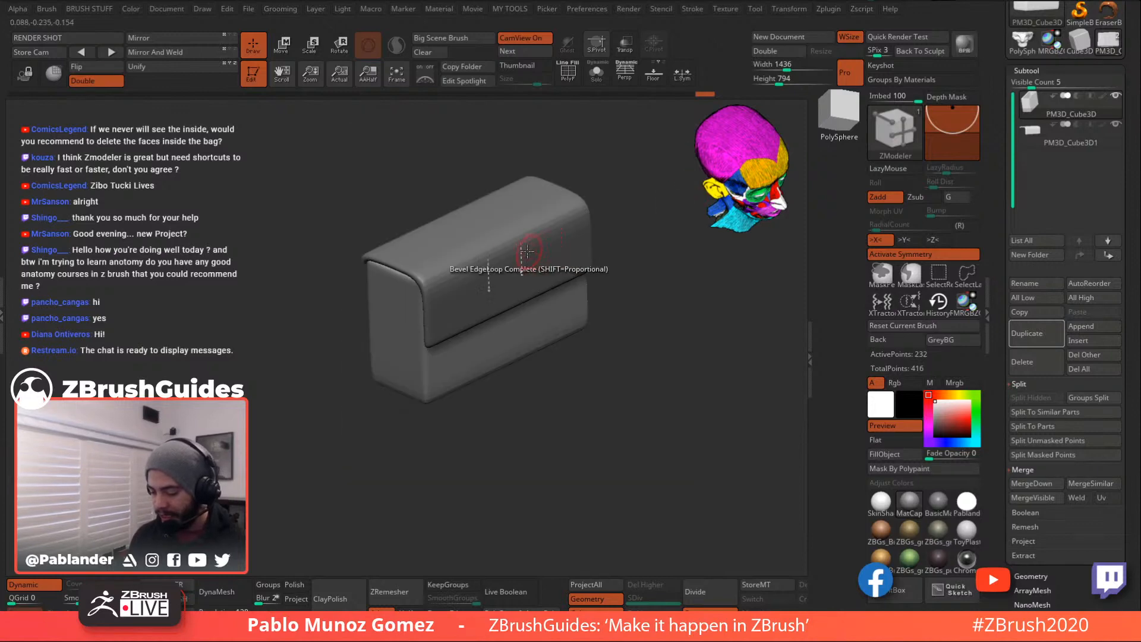
{"action": "key", "text": "space"}
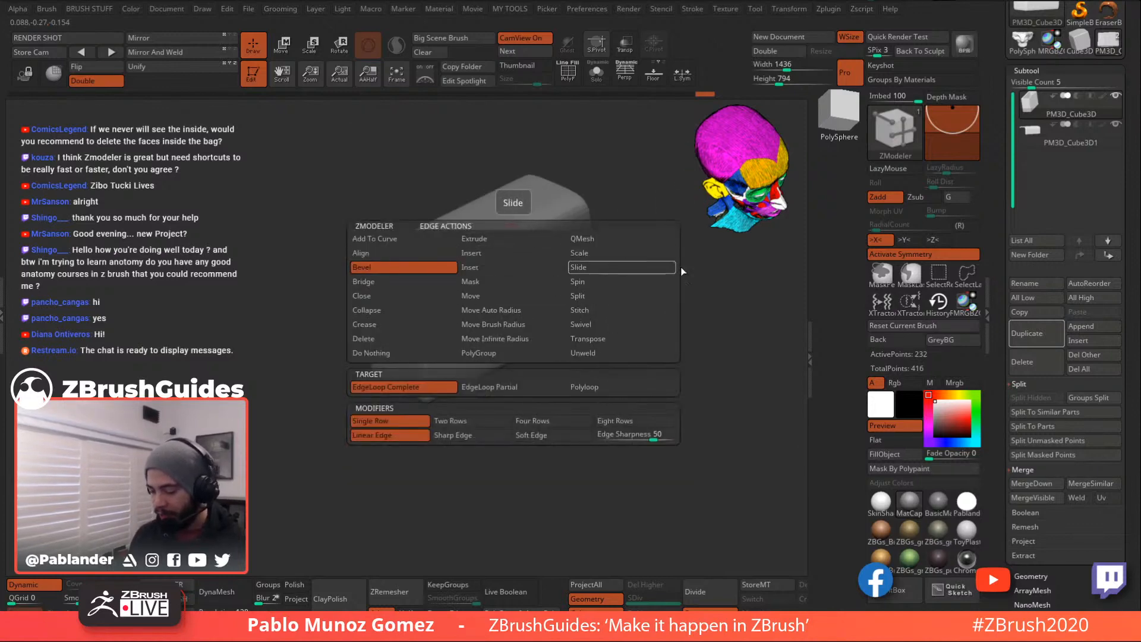
{"action": "key", "text": "space"}
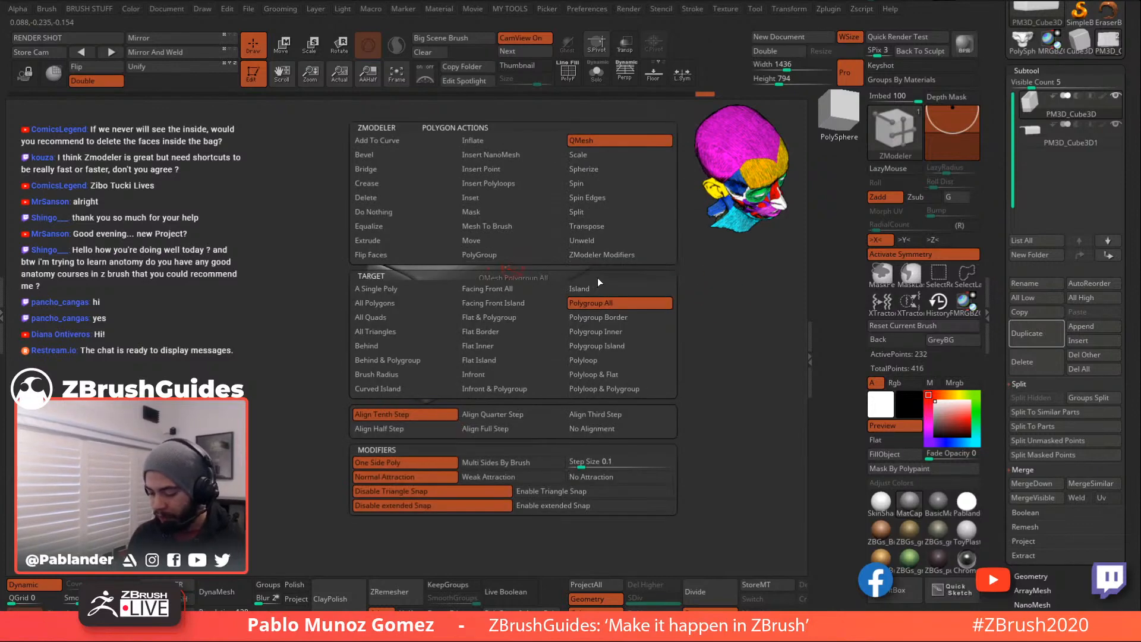
{"action": "key", "text": "space"}
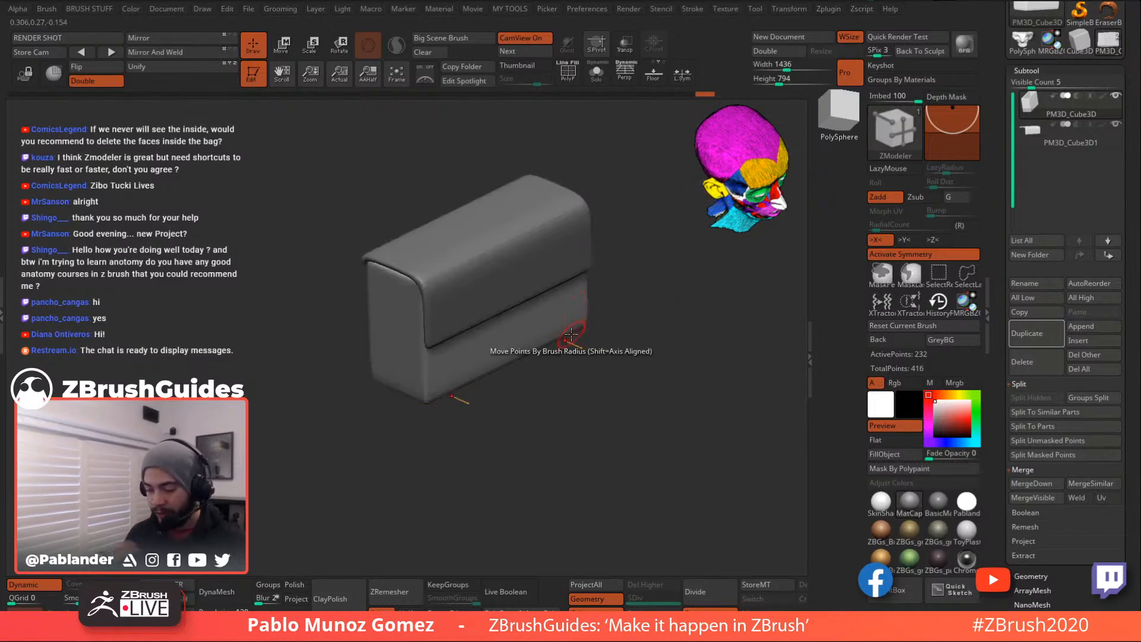
{"action": "mouse_move", "coordinate": [617, 293]}
{"action": "left_mouse_down"}
{"action": "mouse_move", "coordinate": [617, 328]}
{"action": "mouse_move", "coordinate": [523, 402]}
{"action": "mouse_move", "coordinate": [614, 363]}
{"action": "mouse_move", "coordinate": [606, 357]}
{"action": "mouse_move", "coordinate": [617, 364]}
{"action": "mouse_move", "coordinate": [592, 362]}
{"action": "mouse_move", "coordinate": [619, 339]}
{"action": "mouse_move", "coordinate": [667, 377]}
{"action": "mouse_move", "coordinate": [647, 377]}
{"action": "left_mouse_up"}
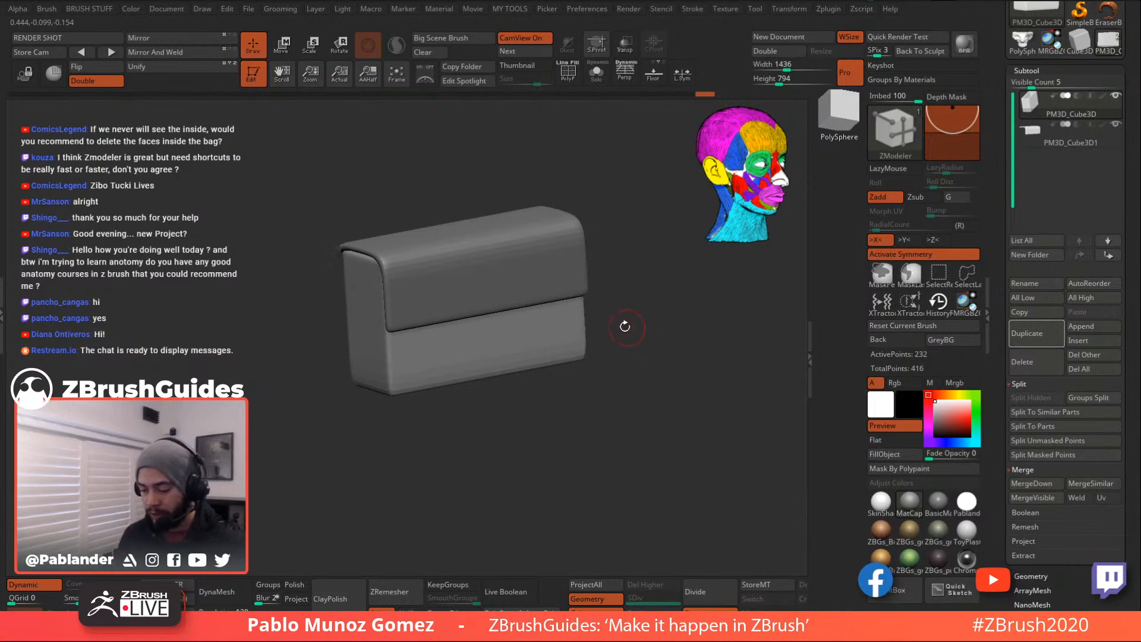
{"action": "left_click_drag", "start_coordinate": [522, 191], "coordinate": [643, 357]}
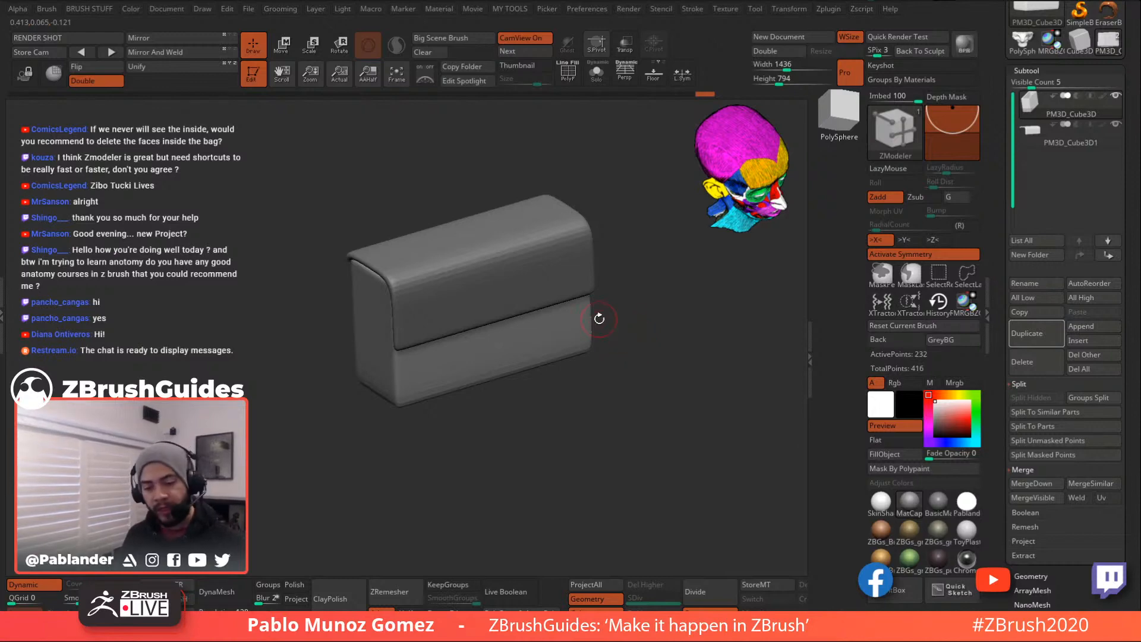
{"action": "key", "text": "b"}
{"action": "key", "text": "s"}
{"action": "key", "text": "t"}
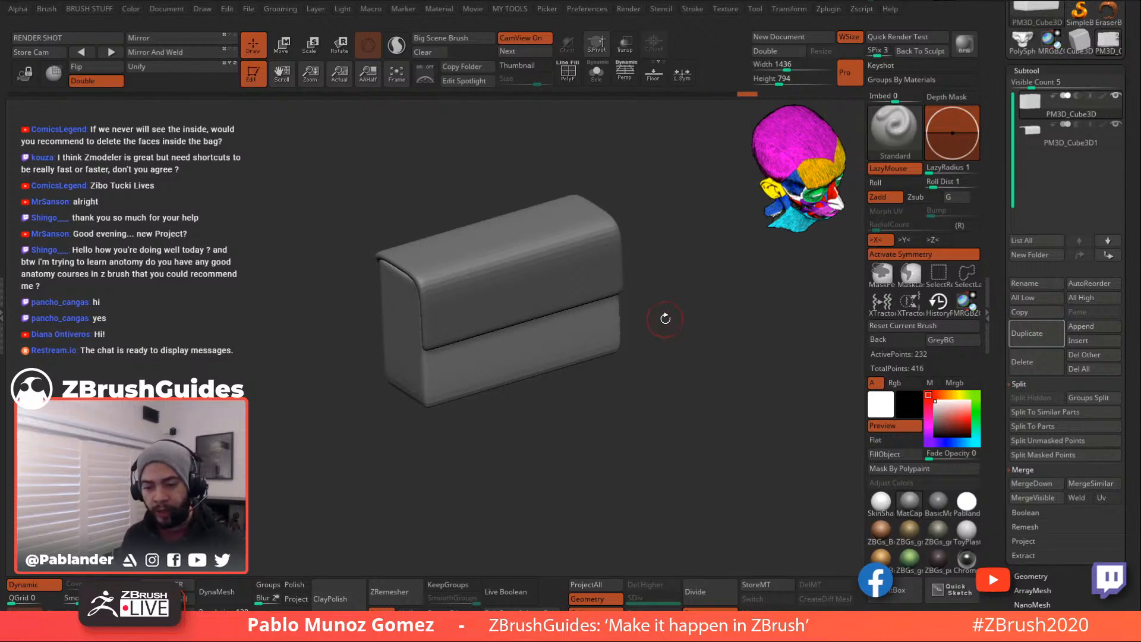
{"action": "key", "text": "b"}
{"action": "key", "text": "m"}
{"action": "key", "text": "v"}
{"action": "key", "text": "b"}
{"action": "key", "text": "z"}
{"action": "key", "text": "m"}
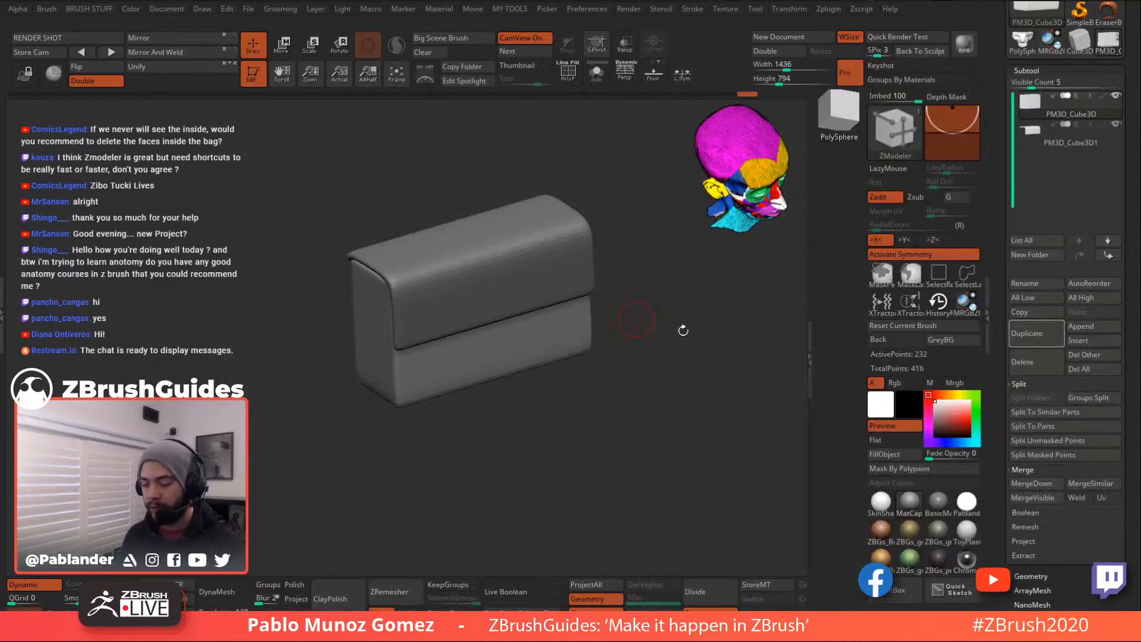
{"action": "left_click_drag", "start_coordinate": [672, 371], "coordinate": [671, 363]}
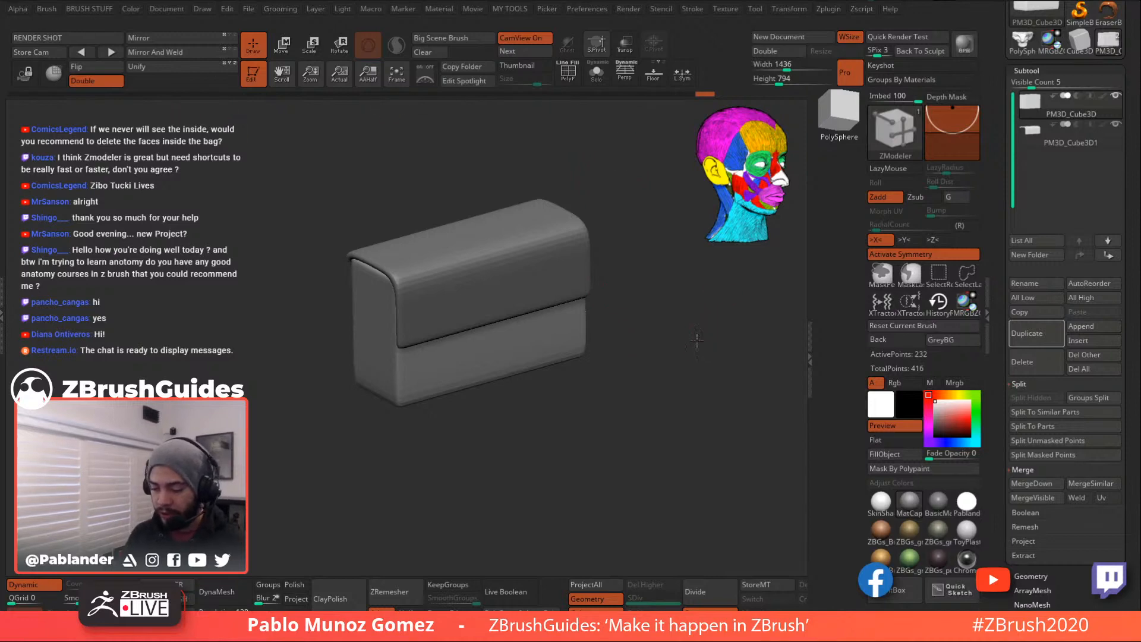
{"action": "left_click_drag", "start_coordinate": [705, 338], "coordinate": [660, 339], "text": "alt"}
{"action": "key", "text": "2"}
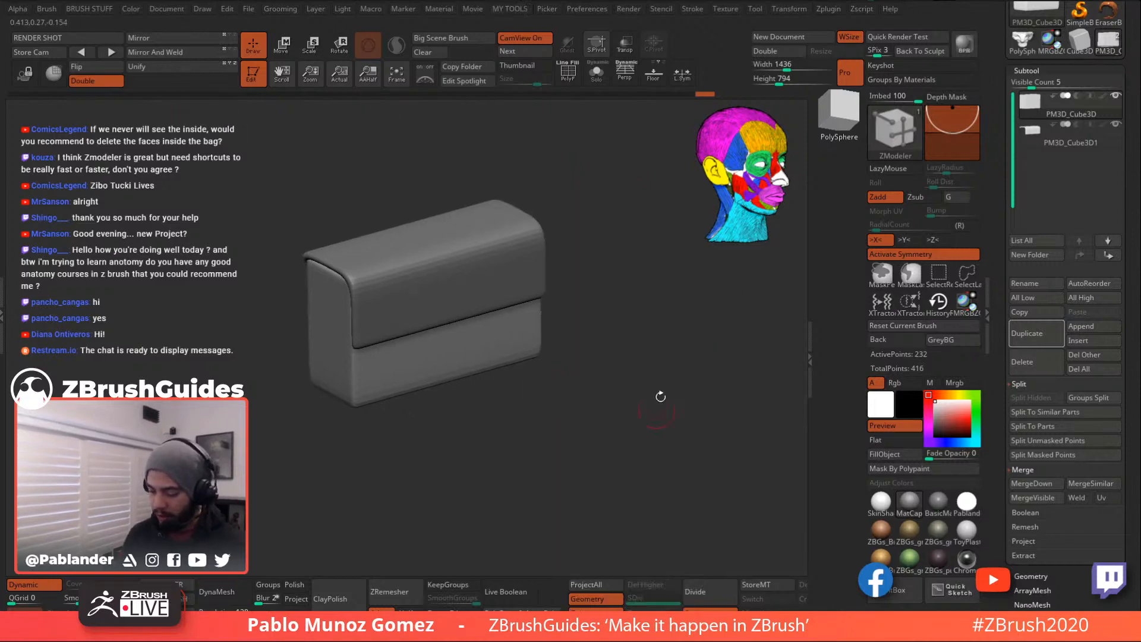
{"action": "key", "text": "space"}
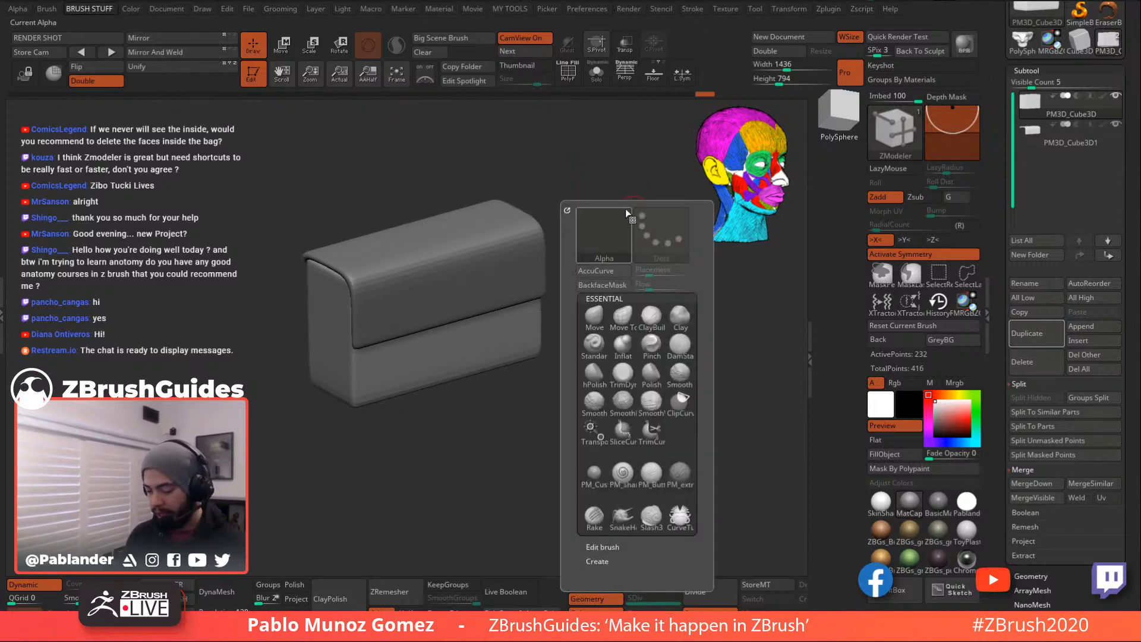
{"action": "key", "text": "2"}
{"action": "key", "text": "2"}
{"action": "left_click_drag", "start_coordinate": [636, 333], "coordinate": [653, 325]}
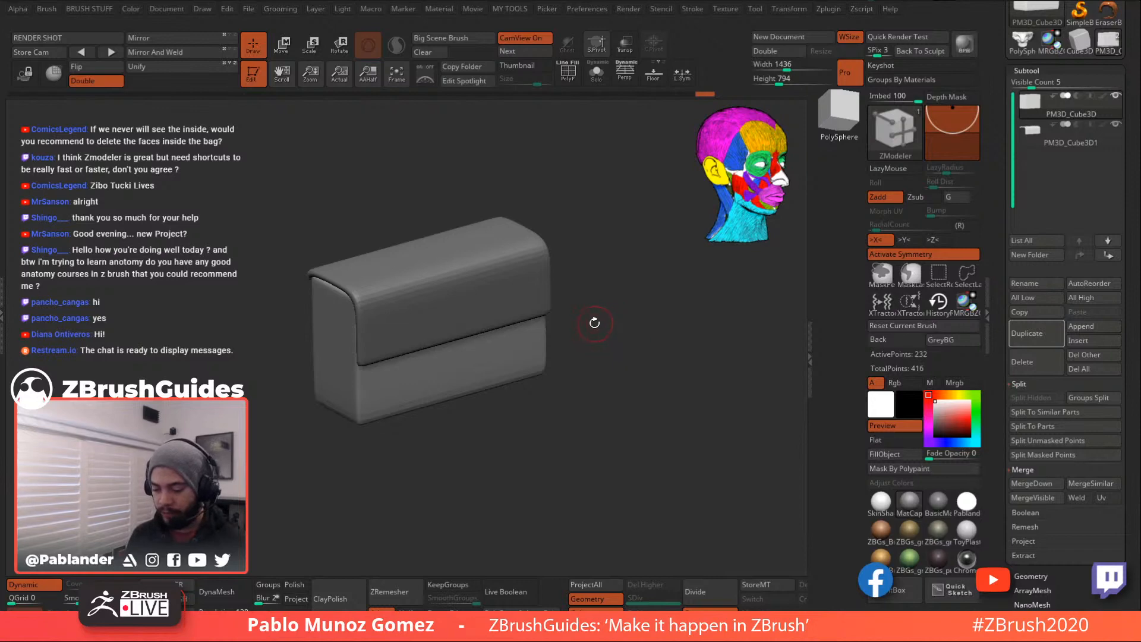
{"action": "right_click_drag", "start_coordinate": [481, 277], "coordinate": [495, 270], "text": "alt"}
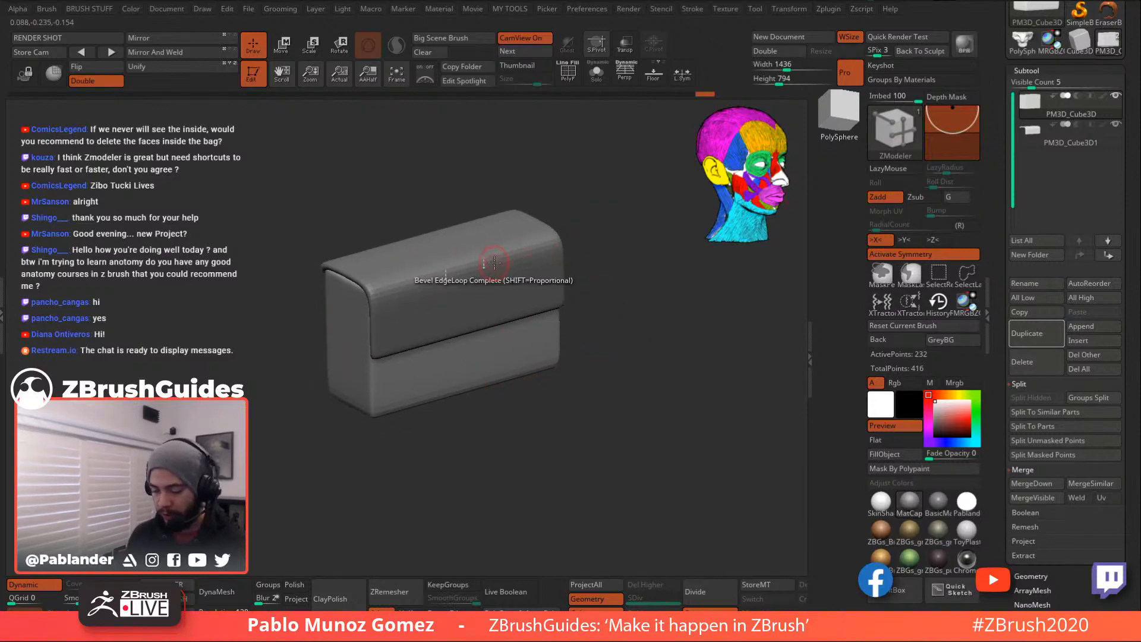
{"action": "left_click_drag", "start_coordinate": [529, 169], "coordinate": [525, 166]}
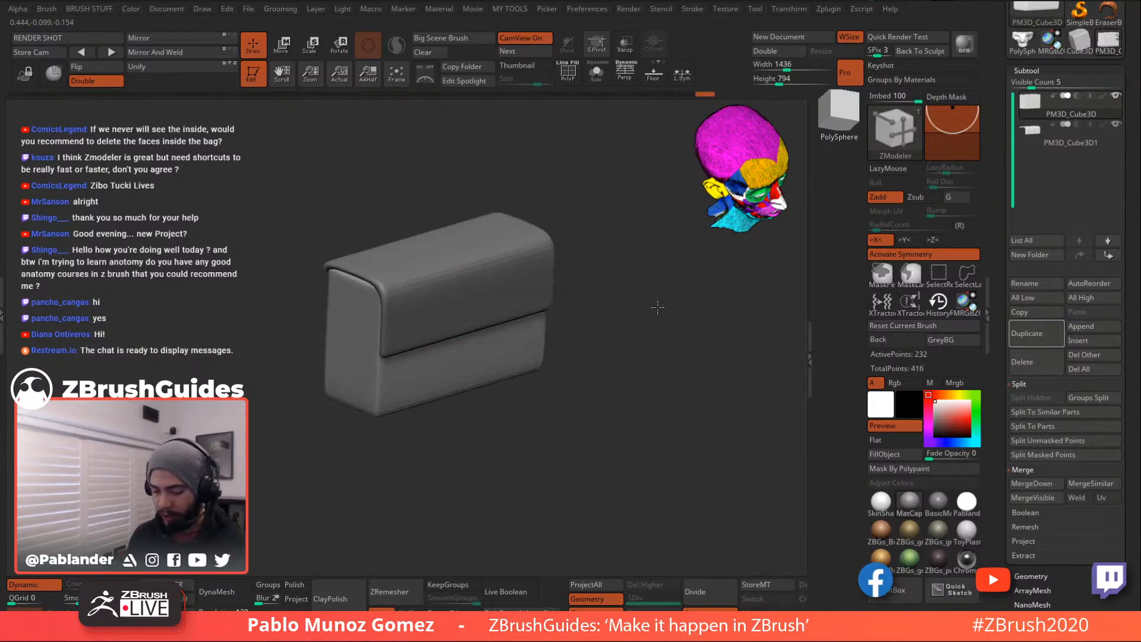
{"action": "left_click_drag", "start_coordinate": [632, 349], "coordinate": [629, 397]}
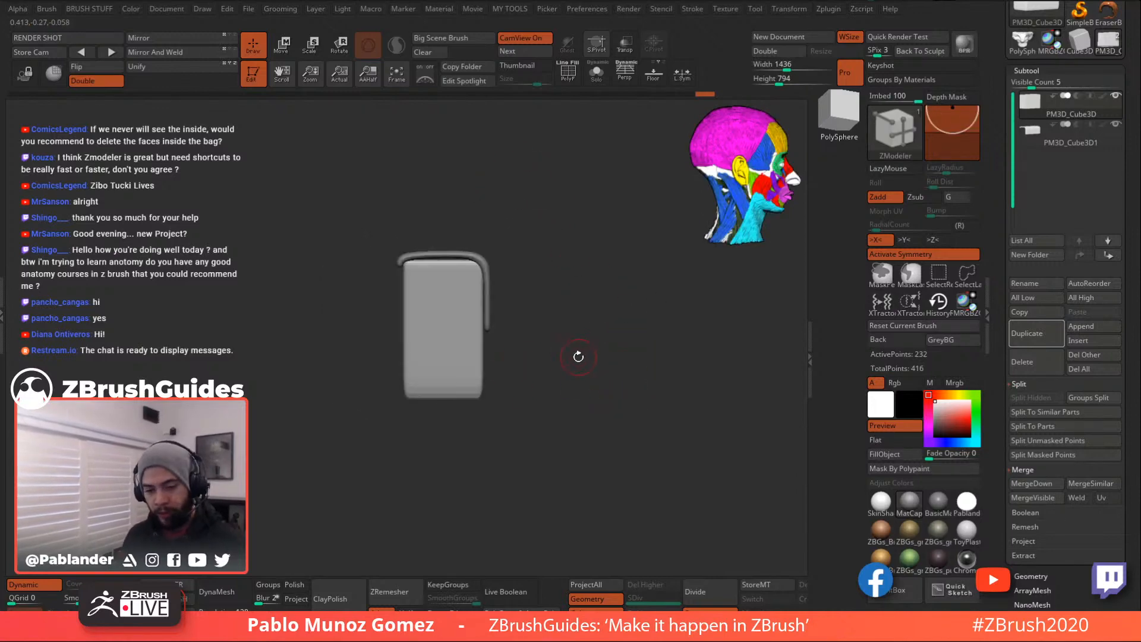
- Merge the flap and box subtools into one and show polygroup colours
{"action": "left_click", "coordinate": [1046, 484]}
{"action": "left_click", "coordinate": [939, 571]}
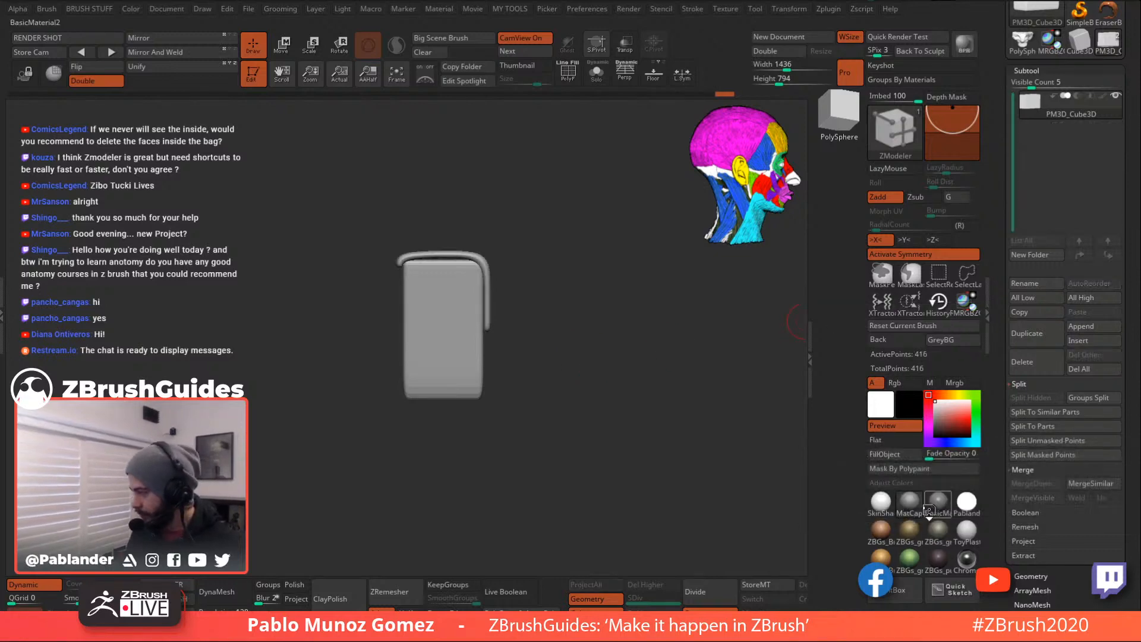
{"action": "mouse_move", "coordinate": [621, 352]}
{"action": "left_mouse_down"}
{"action": "mouse_move", "coordinate": [645, 345]}
{"action": "mouse_move", "coordinate": [622, 365]}
{"action": "mouse_move", "coordinate": [636, 344]}
{"action": "mouse_move", "coordinate": [634, 362]}
{"action": "left_mouse_up"}
{"action": "left_click_drag", "start_coordinate": [995, 359], "coordinate": [995, 348]}
{"action": "left_click", "coordinate": [573, 78]}
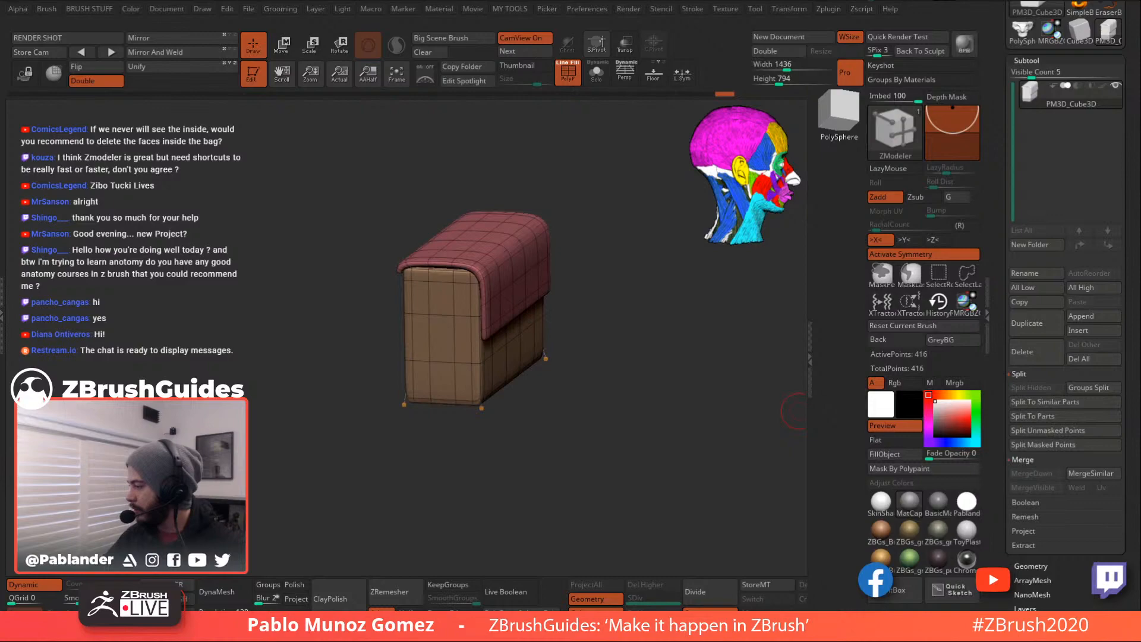
{"action": "key", "text": "super+d"}
{"action": "key", "text": "super+d"}
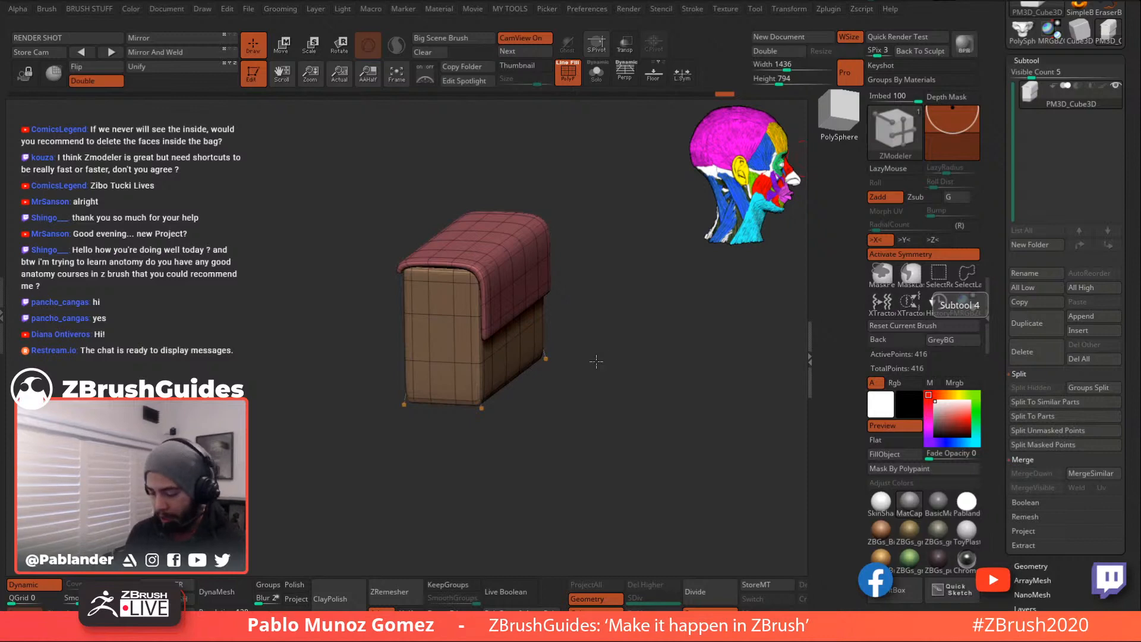
- Mark a run of polygons along the bag's back
{"action": "left_click_drag", "start_coordinate": [650, 339], "coordinate": [639, 304]}
{"action": "left_click_drag", "start_coordinate": [425, 301], "coordinate": [514, 291]}
{"action": "right_click_drag", "start_coordinate": [514, 291], "coordinate": [578, 285]}
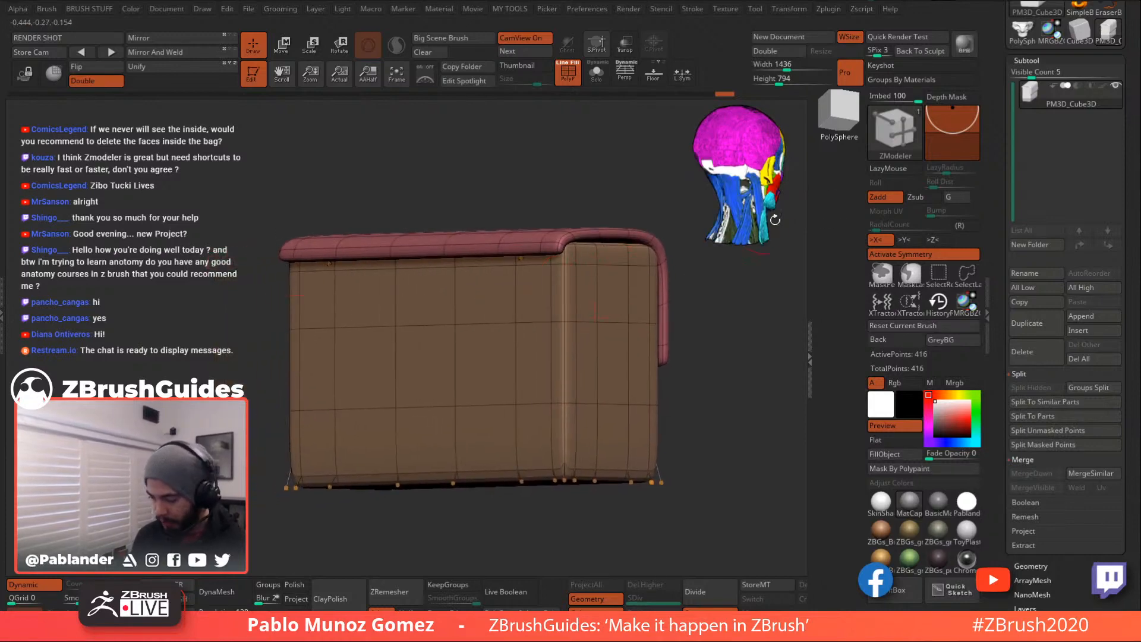
{"action": "left_click_drag", "start_coordinate": [488, 296], "coordinate": [525, 293], "text": "alt"}
{"action": "right_click_drag", "start_coordinate": [446, 303], "coordinate": [451, 275]}
{"action": "right_click_drag", "start_coordinate": [533, 269], "coordinate": [488, 287]}
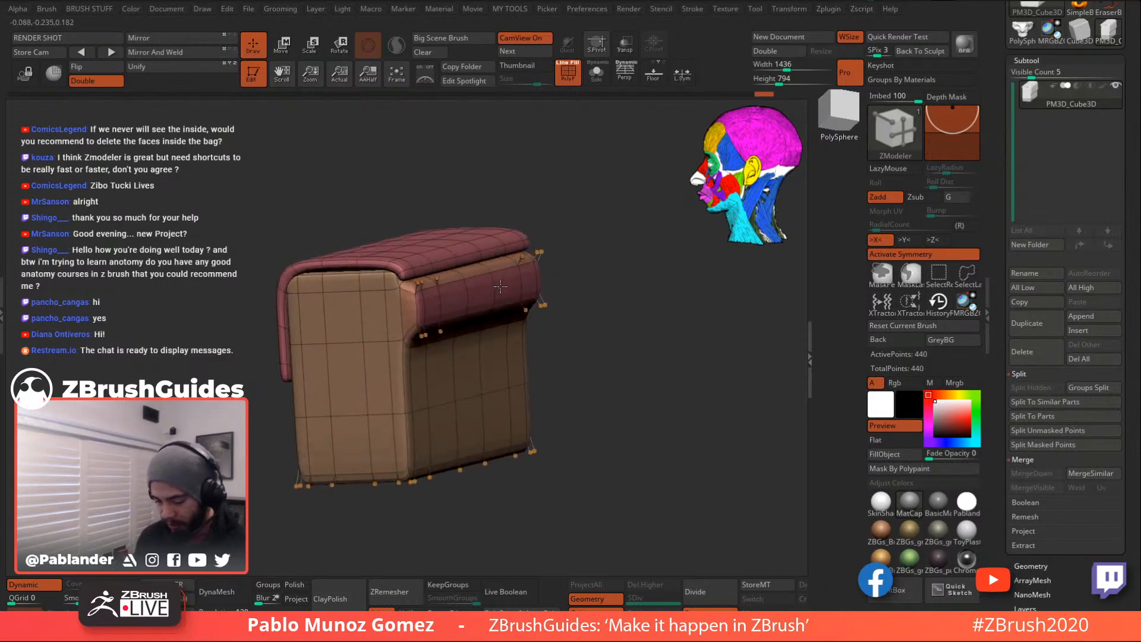
- Undo the strip extrusion, retry a shallow one, then undo it to leave the strip flat
{"action": "key", "text": "ctrl+z"}
{"action": "key", "text": "ctrl+z"}
{"action": "key", "text": "ctrl+z"}
{"action": "left_click_drag", "start_coordinate": [490, 291], "coordinate": [495, 293]}
{"action": "key", "text": "ctrl+z"}
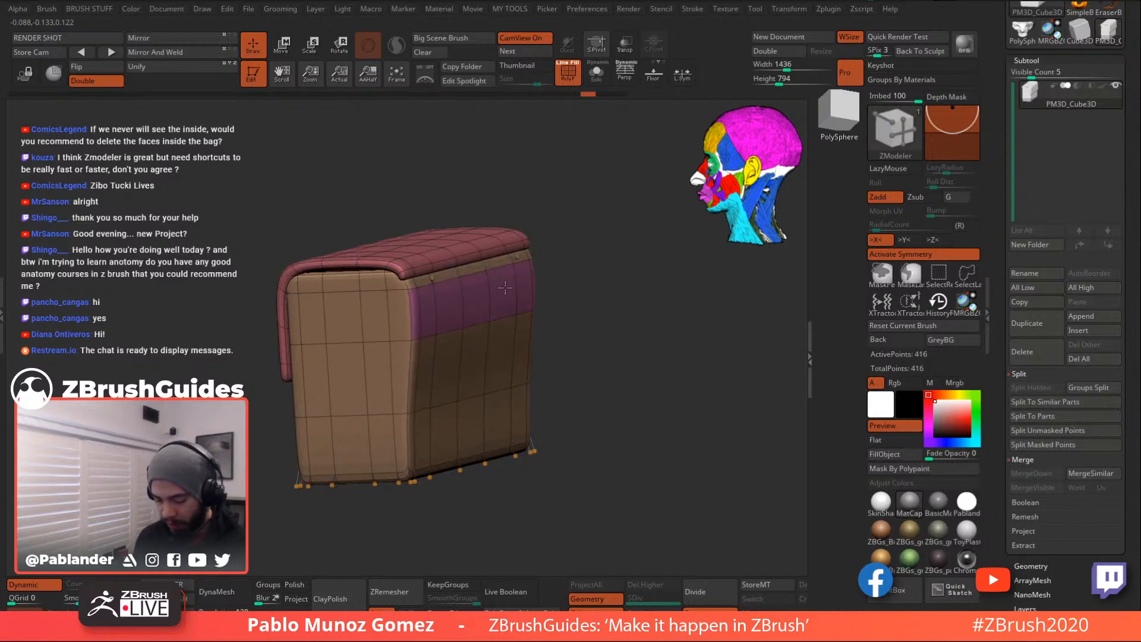
{"action": "right_click_drag", "start_coordinate": [555, 262], "coordinate": [603, 242]}
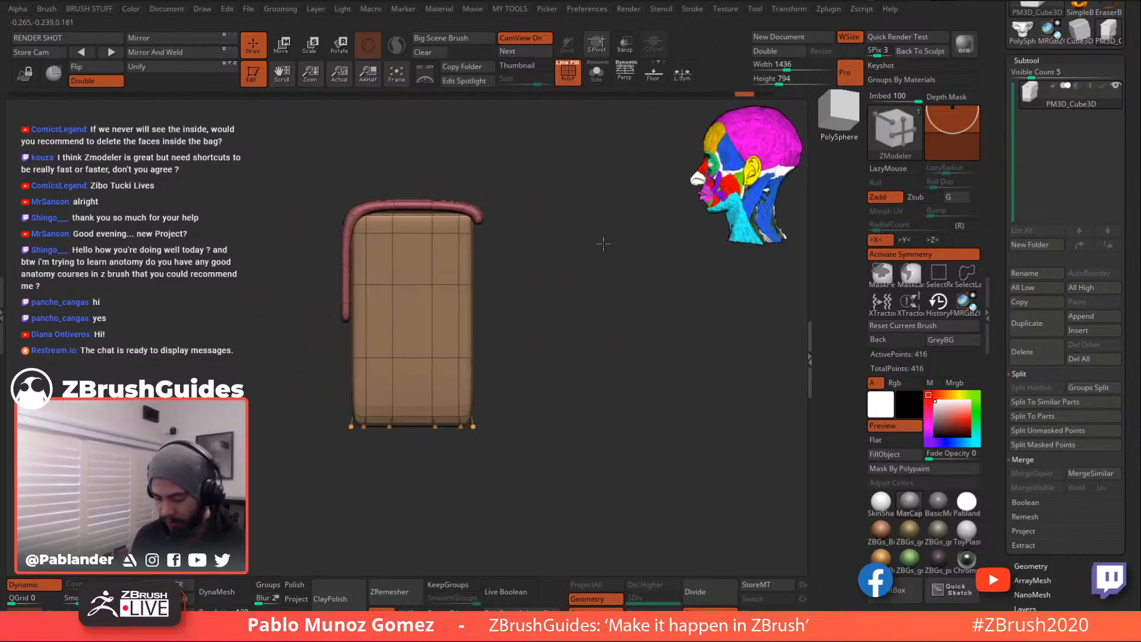
- Isolate the flap polygroup, mask its tip, and invert the mask over the bag body
{"action": "left_click", "coordinate": [479, 210], "text": "ctrl+shift"}
{"action": "left_click_drag", "start_coordinate": [521, 175], "coordinate": [463, 241], "text": "ctrl"}
{"action": "left_click", "coordinate": [529, 257], "text": "ctrl"}
{"action": "left_click", "coordinate": [569, 280], "text": "ctrl+shift"}
{"action": "key", "text": "w"}
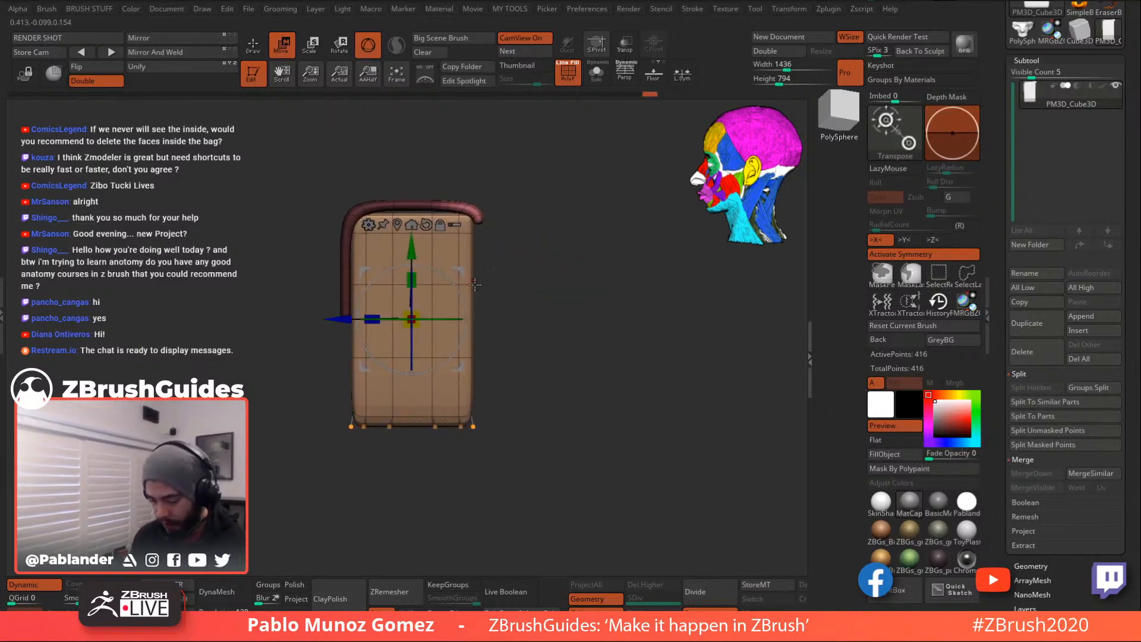
{"action": "left_click", "coordinate": [252, 44]}
{"action": "left_click", "coordinate": [526, 330], "text": "ctrl"}
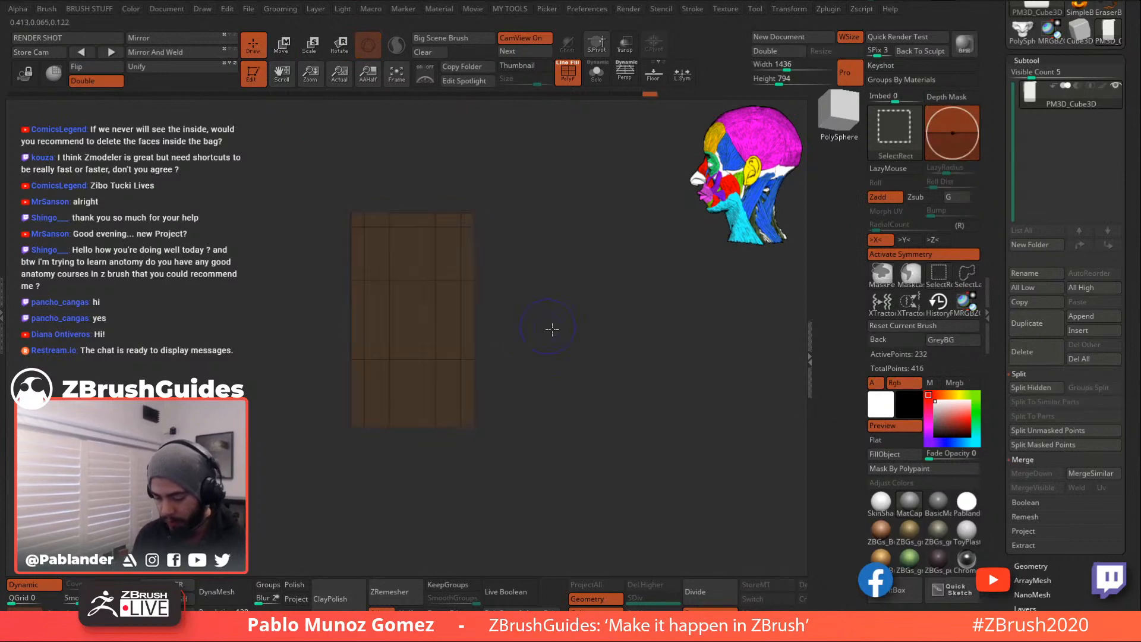
- Move the unmasked flap tip slightly in depth with the gizmo and check it from behind
{"action": "key", "text": "w"}
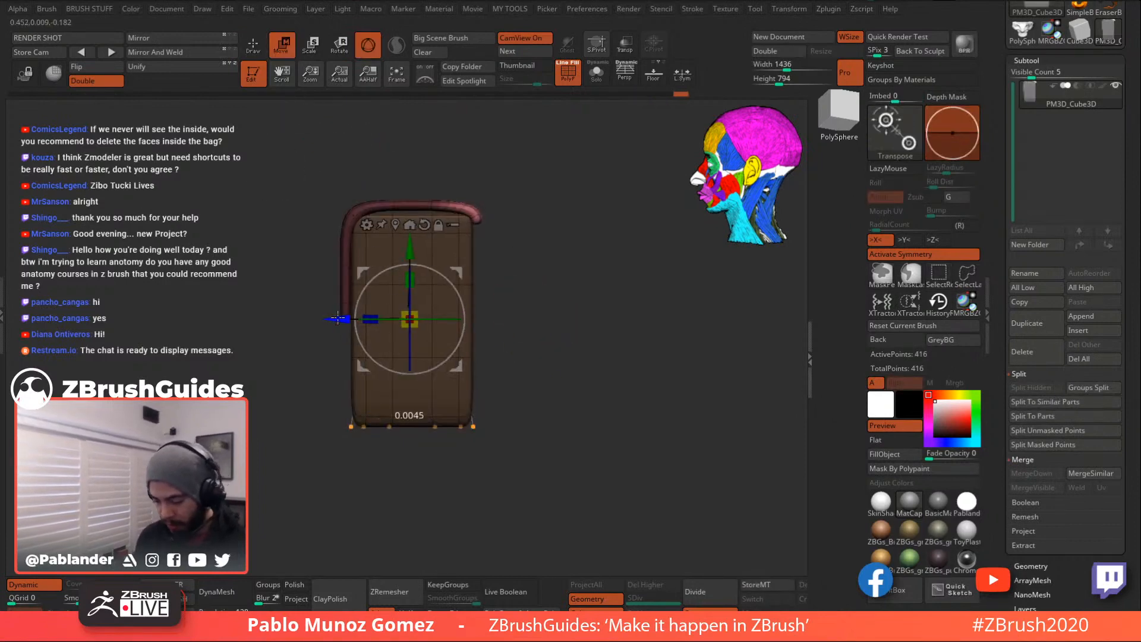
{"action": "left_click_drag", "start_coordinate": [330, 319], "coordinate": [330, 320]}
{"action": "mouse_move", "coordinate": [547, 257]}
{"action": "left_mouse_down"}
{"action": "mouse_move", "coordinate": [463, 256]}
{"action": "mouse_move", "coordinate": [568, 260]}
{"action": "left_mouse_up"}
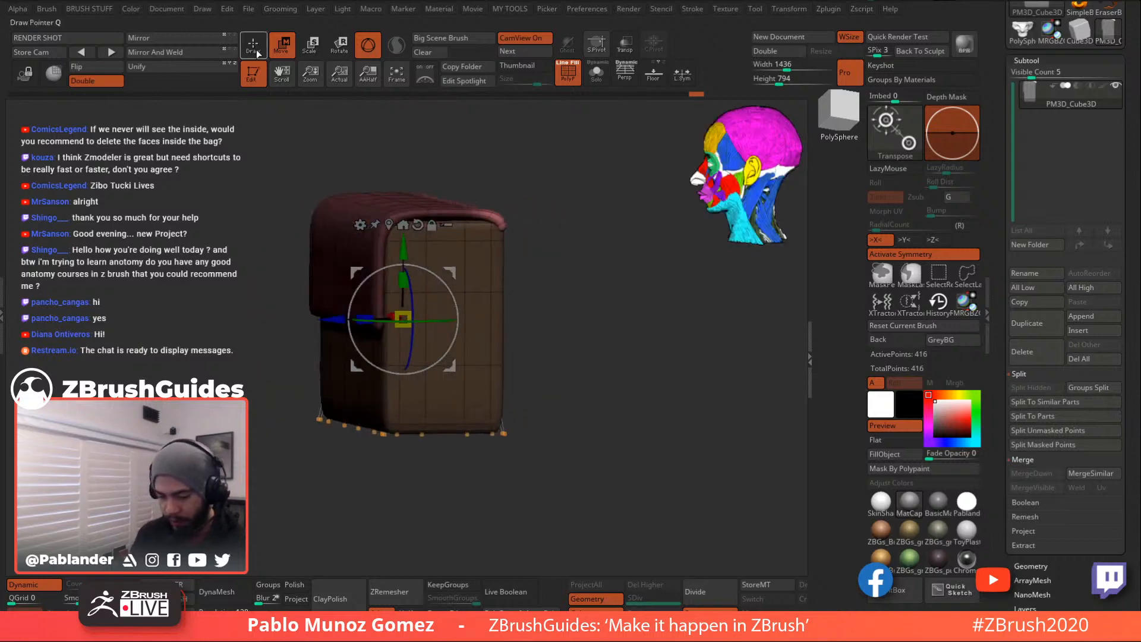
{"action": "left_click", "coordinate": [256, 50]}
{"action": "left_click_drag", "start_coordinate": [565, 231], "coordinate": [685, 320]}
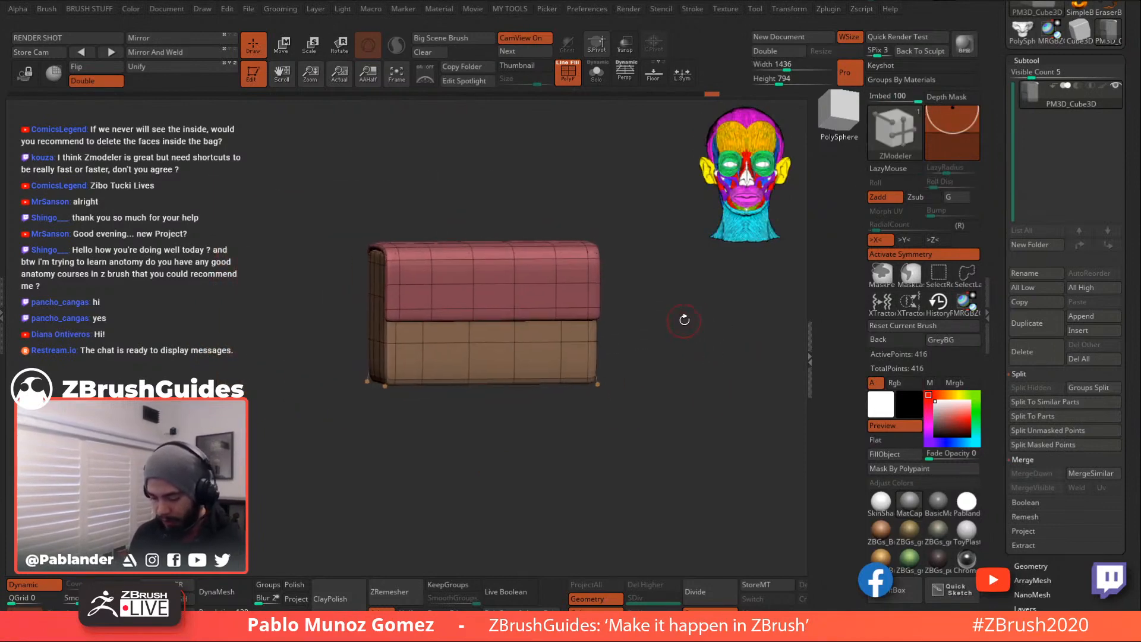
- Apply Dynamic Subdiv for three real levels (6,596 points), then step down to SDiv 1 (416 points)
{"action": "mouse_move", "coordinate": [623, 343]}
{"action": "left_mouse_down"}
{"action": "mouse_move", "coordinate": [631, 357]}
{"action": "mouse_move", "coordinate": [644, 346]}
{"action": "mouse_move", "coordinate": [638, 333]}
{"action": "mouse_move", "coordinate": [647, 354]}
{"action": "mouse_move", "coordinate": [627, 355]}
{"action": "left_mouse_up"}
{"action": "left_click_drag", "start_coordinate": [677, 414], "coordinate": [645, 417]}
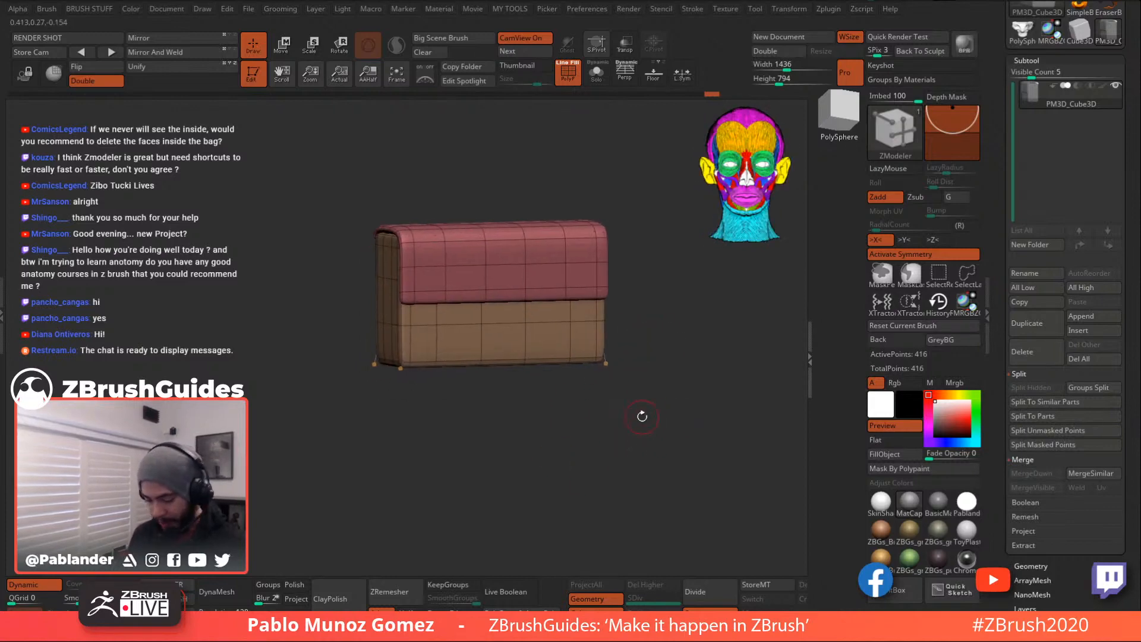
{"action": "left_click_drag", "start_coordinate": [1050, 558], "coordinate": [1043, 354]}
{"action": "left_click", "coordinate": [1049, 364]}
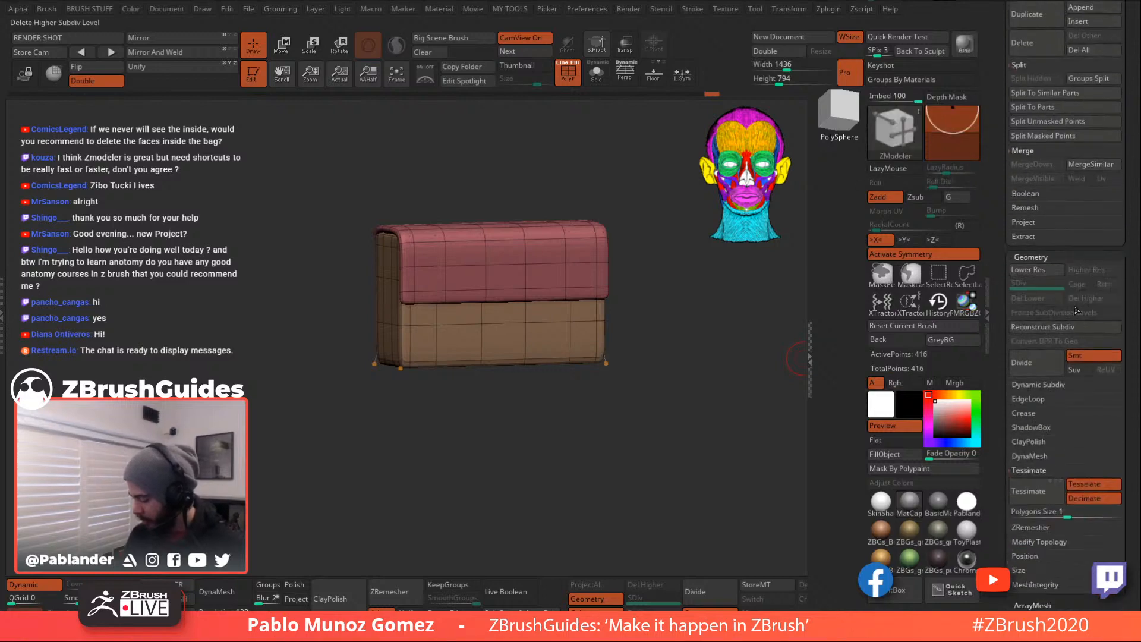
{"action": "left_click", "coordinate": [1058, 387]}
{"action": "left_click", "coordinate": [1087, 398]}
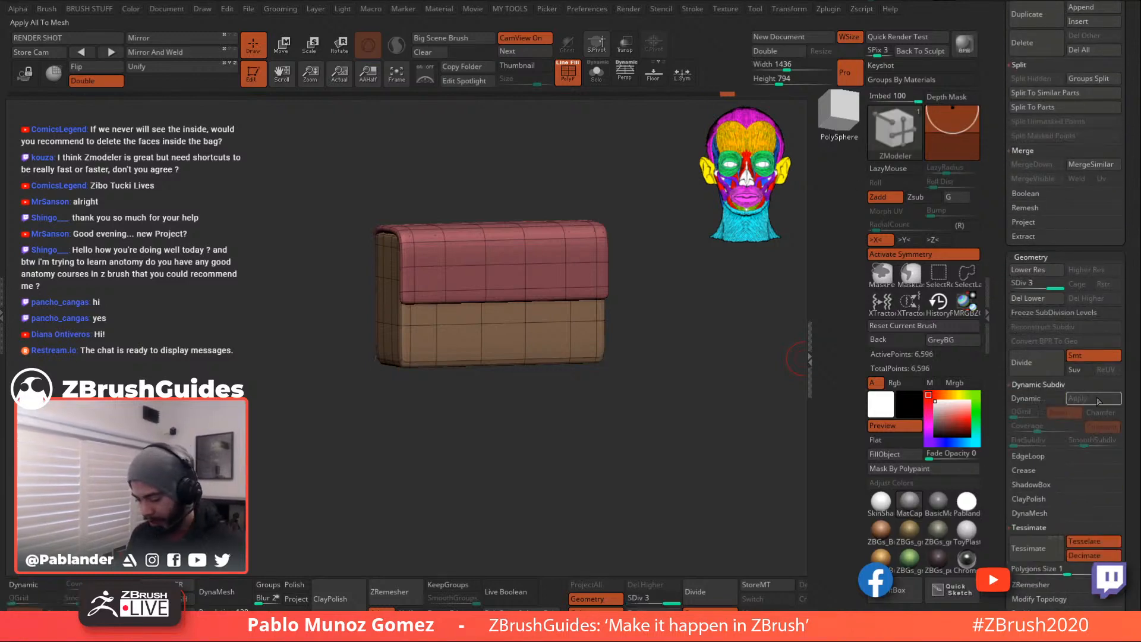
{"action": "left_click", "coordinate": [1019, 284]}
{"action": "left_click", "coordinate": [1034, 284]}
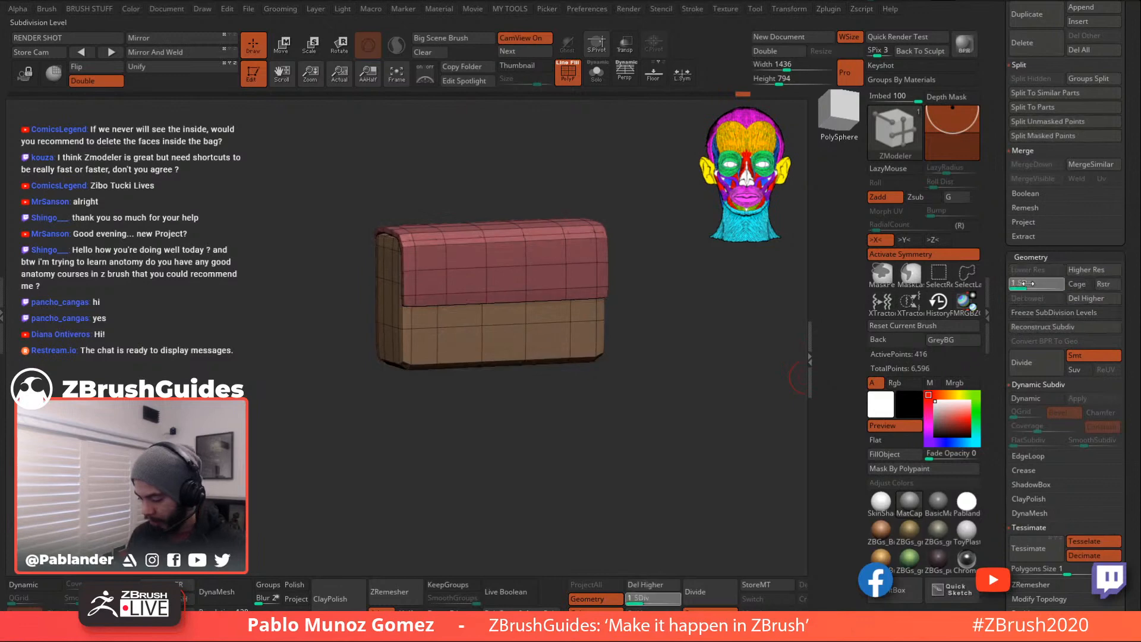
{"action": "left_click", "coordinate": [1028, 283]}
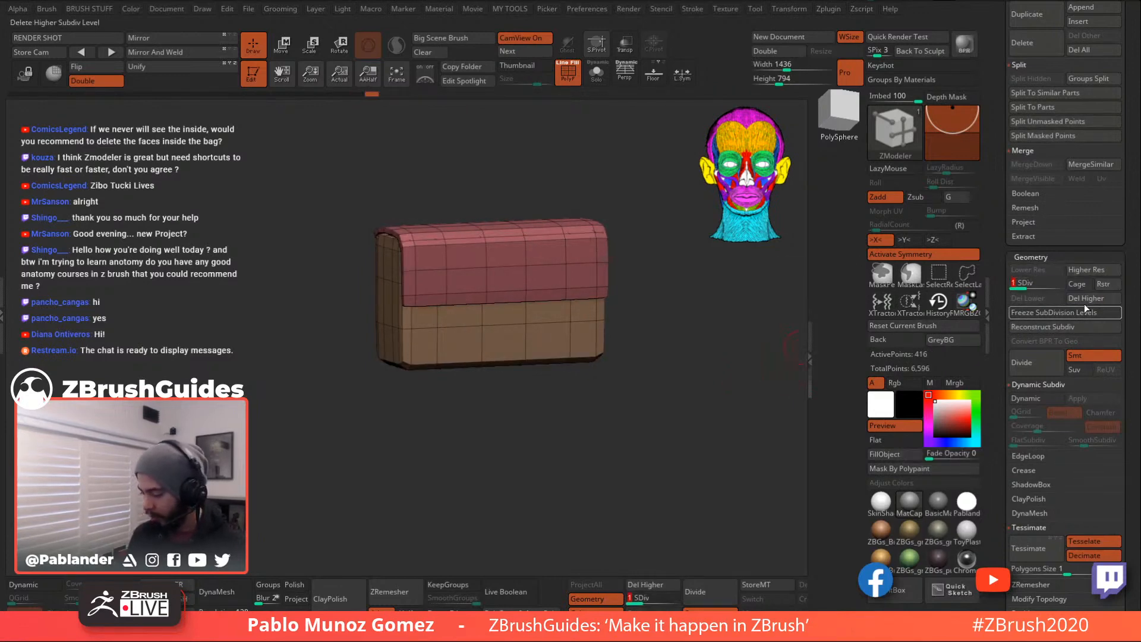
- Switch to the Move brush with B, M, V and enlarge the brush size
{"action": "left_click_drag", "start_coordinate": [637, 357], "coordinate": [613, 356], "text": "shift"}
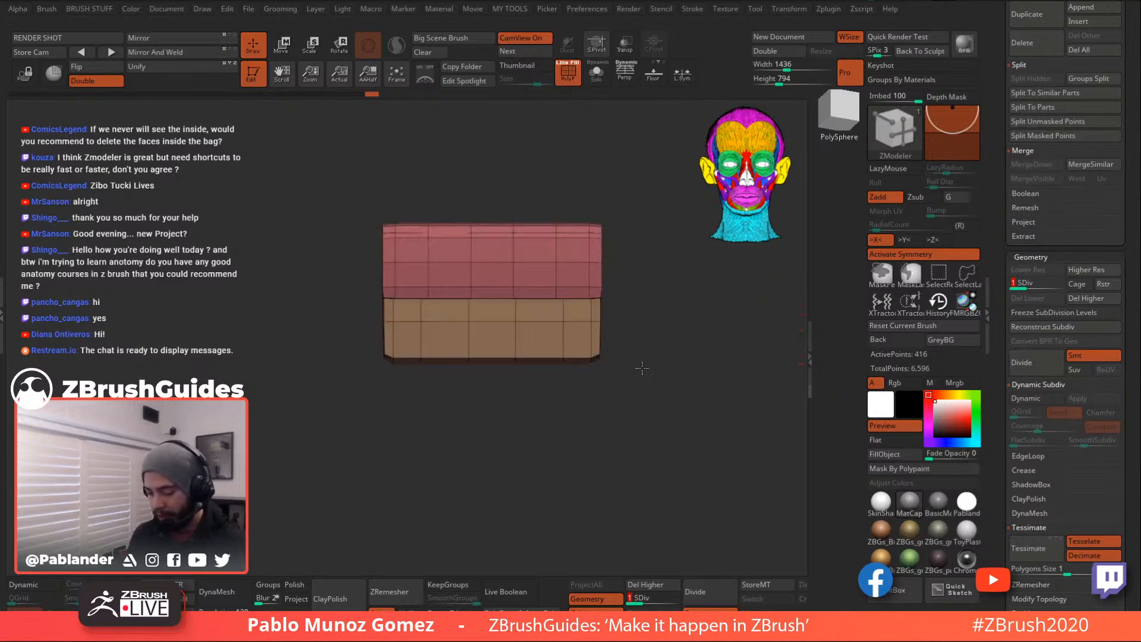
{"action": "mouse_move", "coordinate": [359, 338]}
{"action": "left_mouse_down"}
{"action": "mouse_move", "coordinate": [446, 415]}
{"action": "mouse_move", "coordinate": [502, 397]}
{"action": "mouse_move", "coordinate": [535, 249]}
{"action": "mouse_move", "coordinate": [635, 299]}
{"action": "mouse_move", "coordinate": [515, 301]}
{"action": "mouse_move", "coordinate": [632, 344]}
{"action": "mouse_move", "coordinate": [612, 339]}
{"action": "mouse_move", "coordinate": [625, 379]}
{"action": "mouse_move", "coordinate": [615, 380]}
{"action": "mouse_move", "coordinate": [668, 322]}
{"action": "left_mouse_up"}
{"action": "key", "text": "b"}
{"action": "key", "text": "m"}
{"action": "key", "text": "v"}
{"action": "key", "text": "space"}
{"action": "key", "text": "grave"}
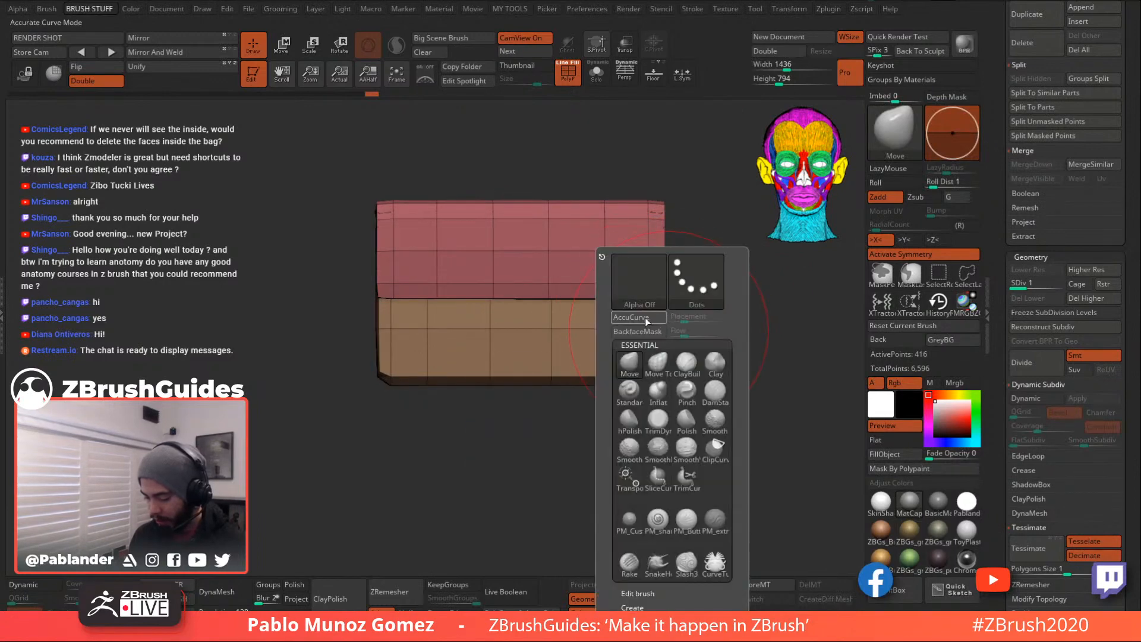
{"action": "left_click", "coordinate": [645, 319]}
{"action": "left_click_drag", "start_coordinate": [720, 327], "coordinate": [645, 337], "text": "alt"}
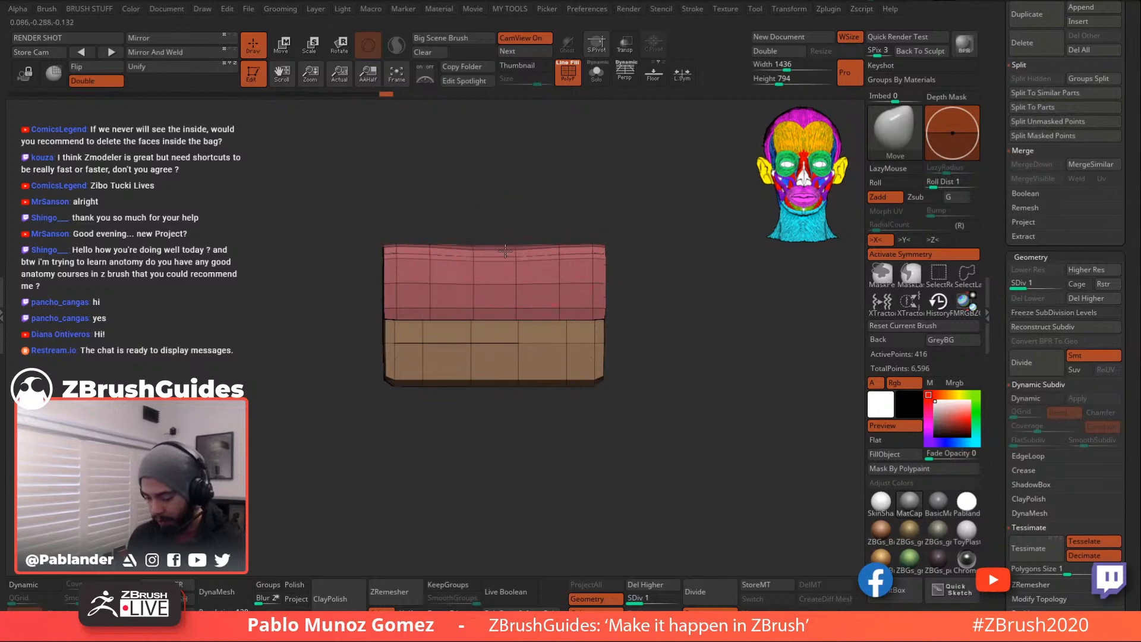
- Pull the middle of the flap's lower edge slightly down symmetrically, then orbit to check both sides
{"action": "left_click_drag", "start_coordinate": [532, 319], "coordinate": [533, 323]}
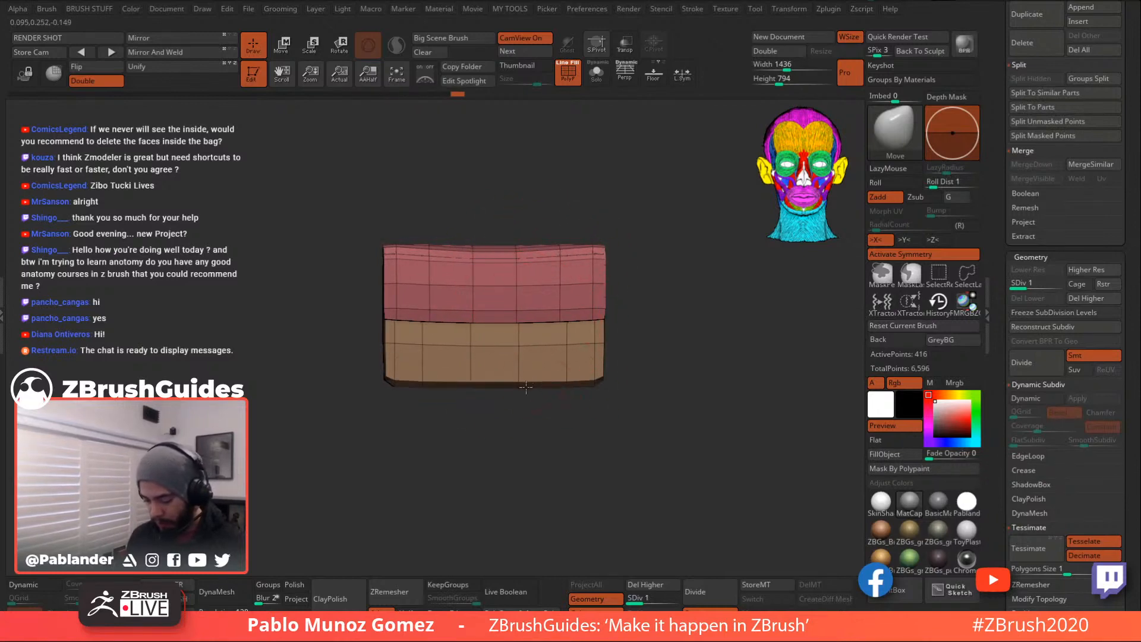
{"action": "right_click_drag", "start_coordinate": [510, 379], "coordinate": [563, 381]}
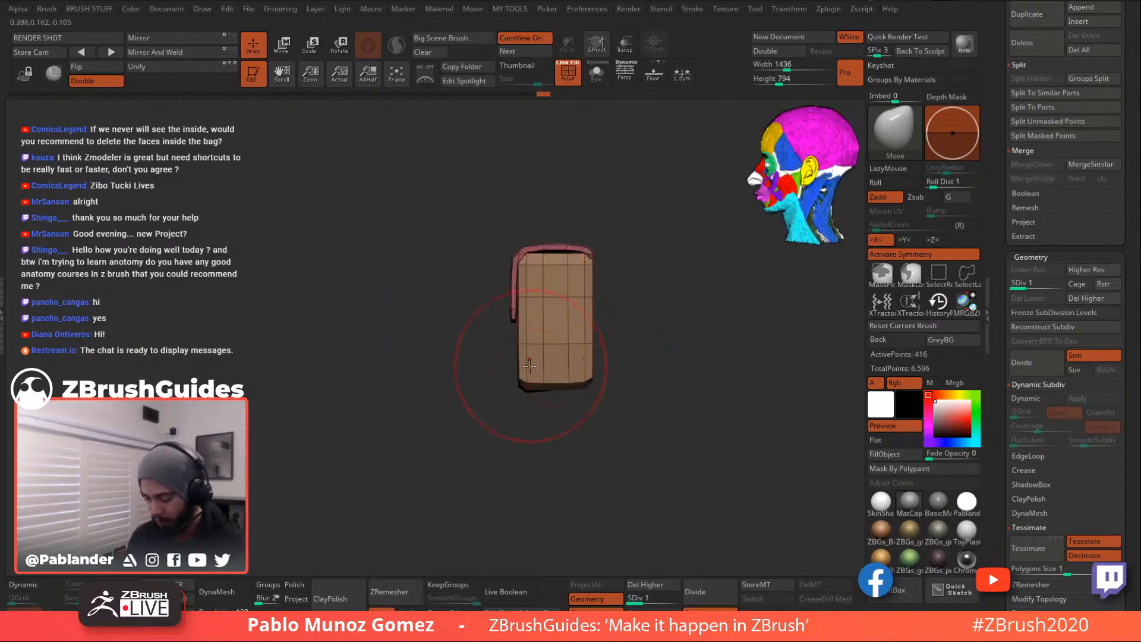
{"action": "right_click_drag", "start_coordinate": [519, 327], "coordinate": [614, 312]}
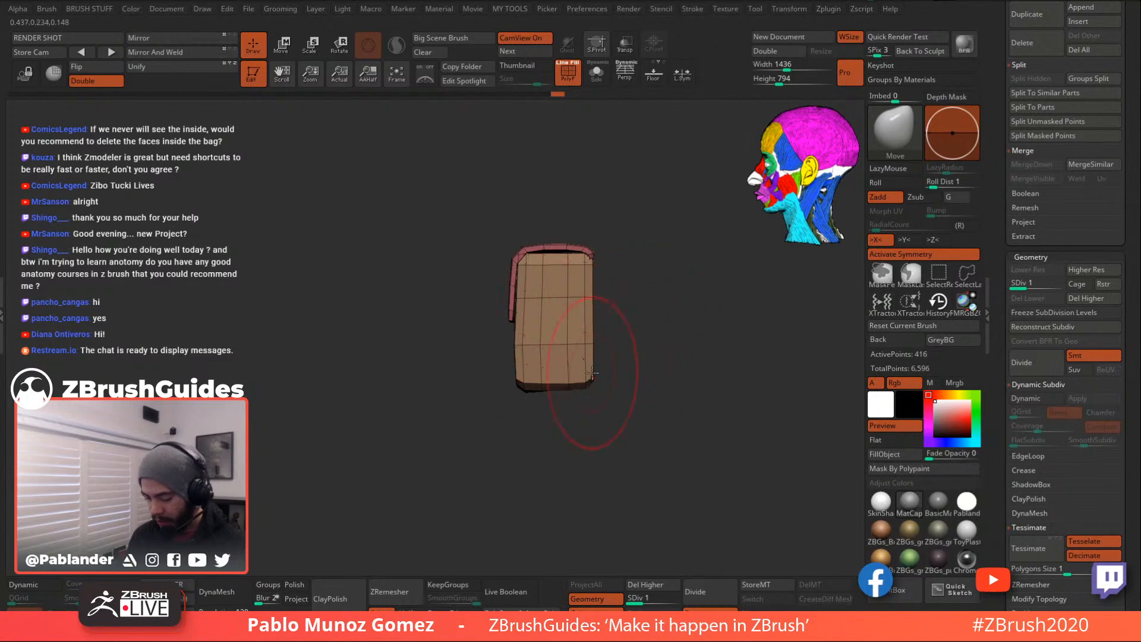
{"action": "right_click_drag", "start_coordinate": [563, 383], "coordinate": [674, 290]}
{"action": "right_click_drag", "start_coordinate": [604, 250], "coordinate": [554, 300]}
{"action": "mouse_move", "coordinate": [635, 353]}
{"action": "right_mouse_down"}
{"action": "mouse_move", "coordinate": [641, 296]}
{"action": "mouse_move", "coordinate": [516, 313]}
{"action": "right_mouse_up"}
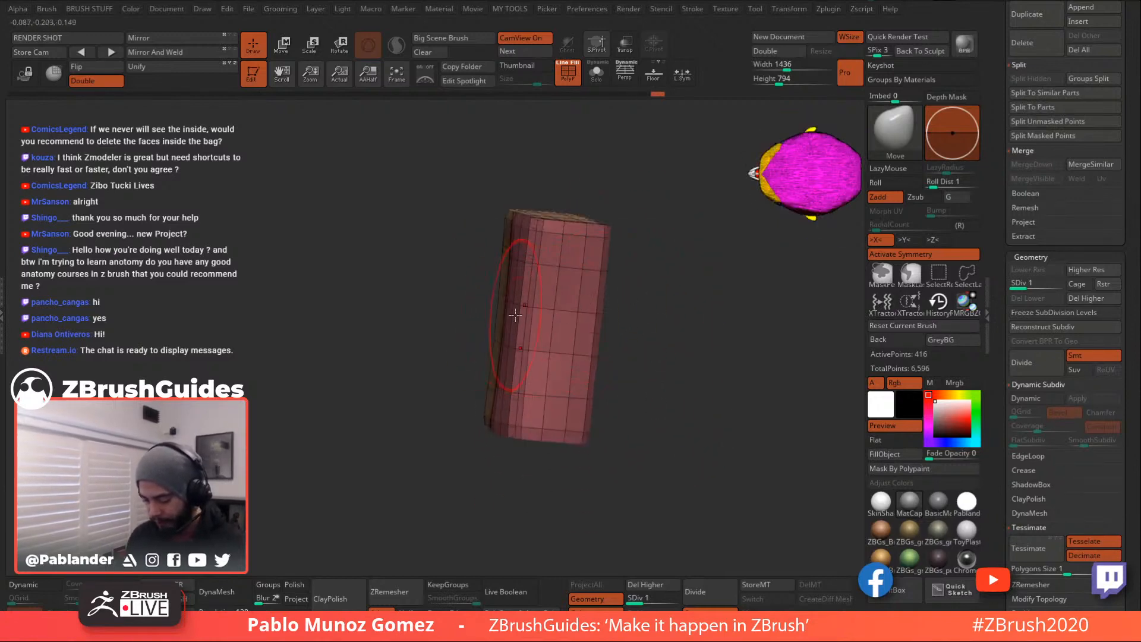
{"action": "right_click_drag", "start_coordinate": [624, 317], "coordinate": [699, 321]}
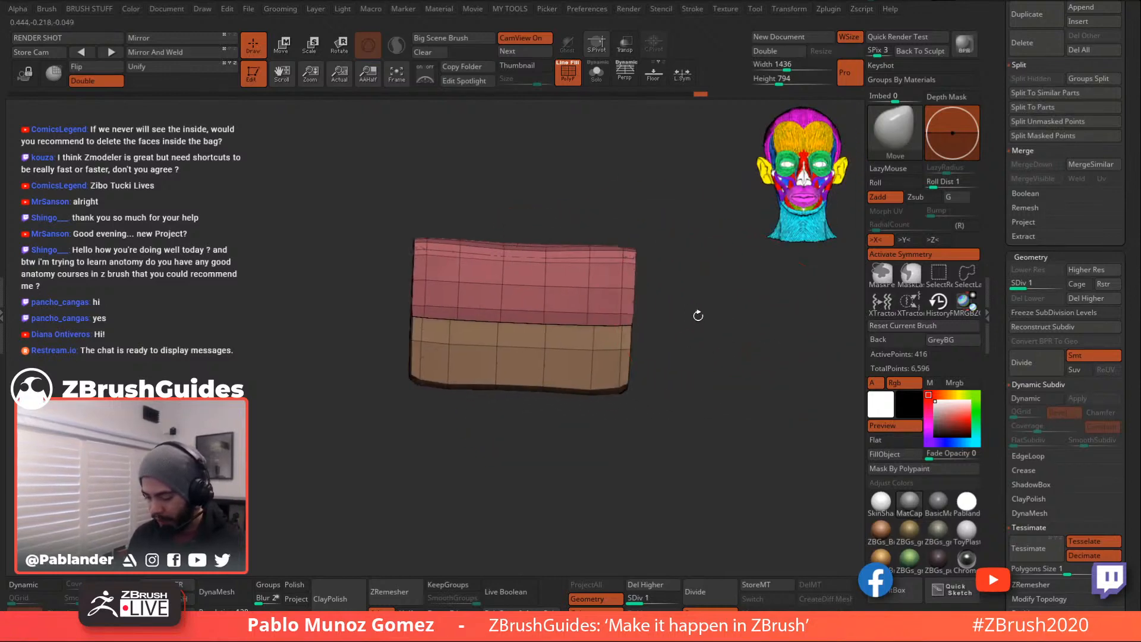
{"action": "right_click_drag", "start_coordinate": [654, 262], "coordinate": [634, 223]}
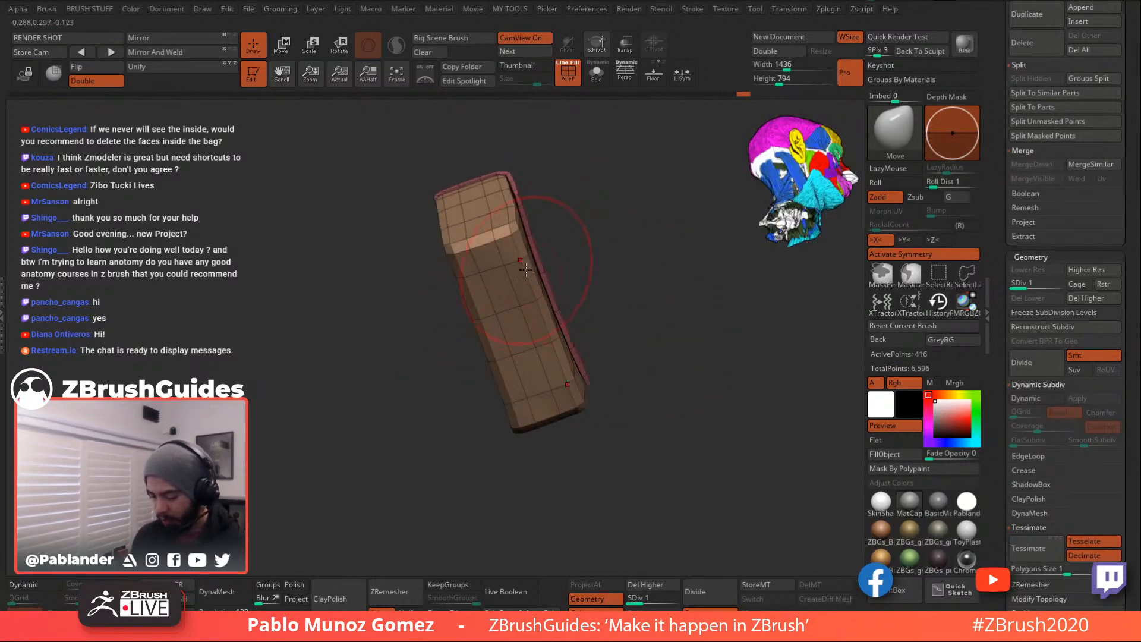
{"action": "right_click_drag", "start_coordinate": [547, 295], "coordinate": [682, 308]}
{"action": "right_click", "coordinate": [630, 332]}
{"action": "mouse_move", "coordinate": [673, 355]}
{"action": "right_mouse_down"}
{"action": "mouse_move", "coordinate": [700, 359]}
{"action": "mouse_move", "coordinate": [661, 344]}
{"action": "right_mouse_up"}
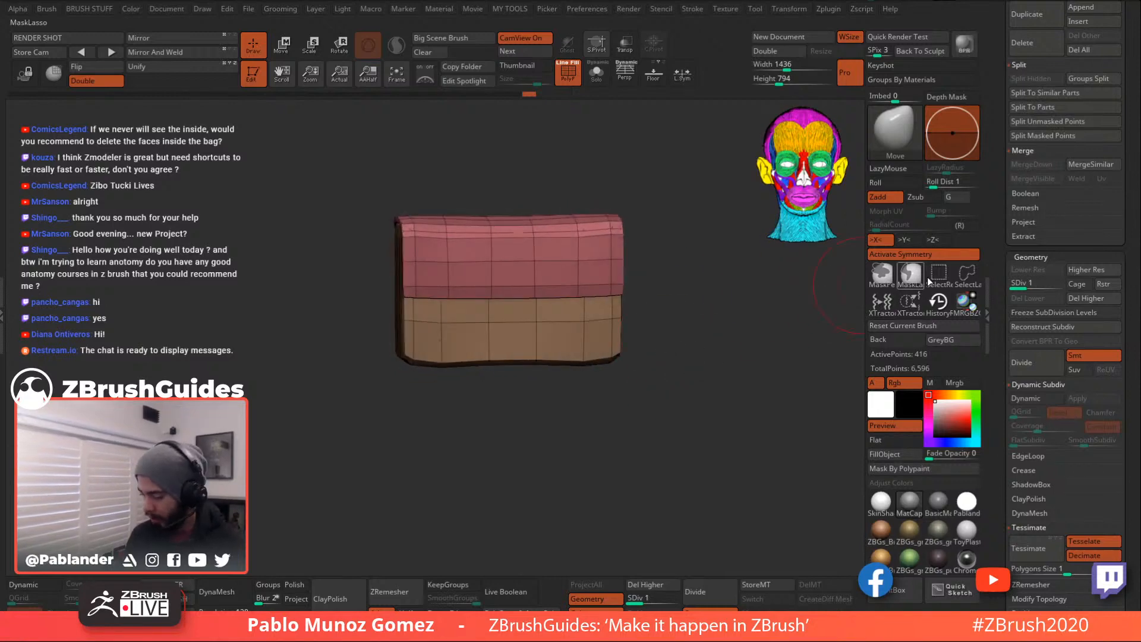
{"action": "left_click", "coordinate": [897, 138]}
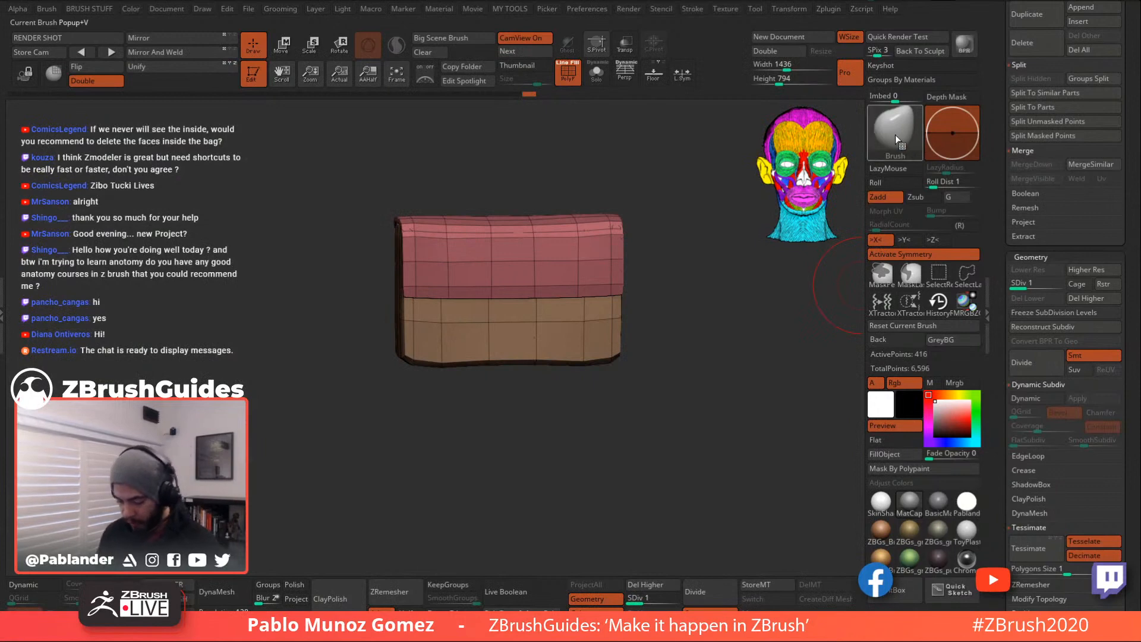
{"action": "left_click", "coordinate": [897, 132]}
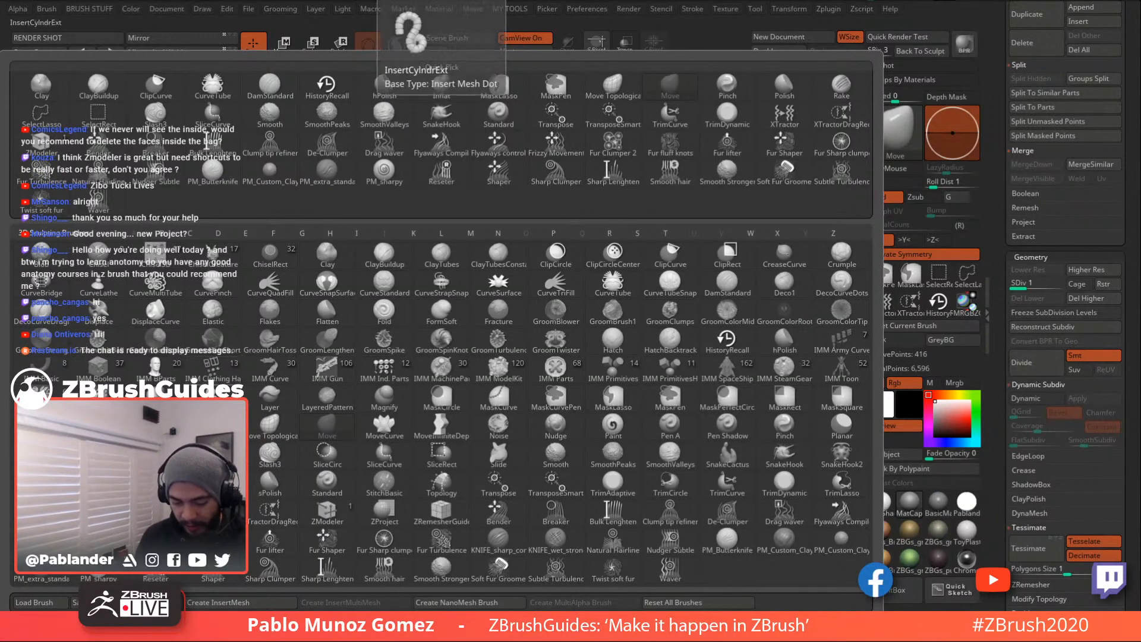
{"action": "left_click", "coordinate": [219, 376]}
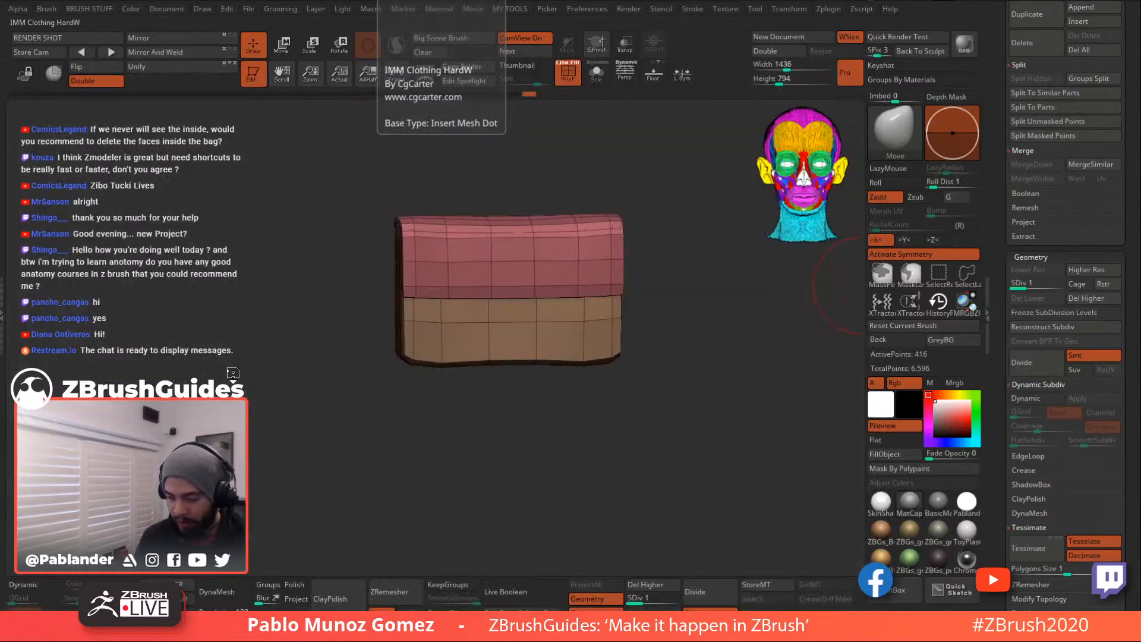
{"action": "left_click_drag", "start_coordinate": [841, 364], "coordinate": [848, 278]}
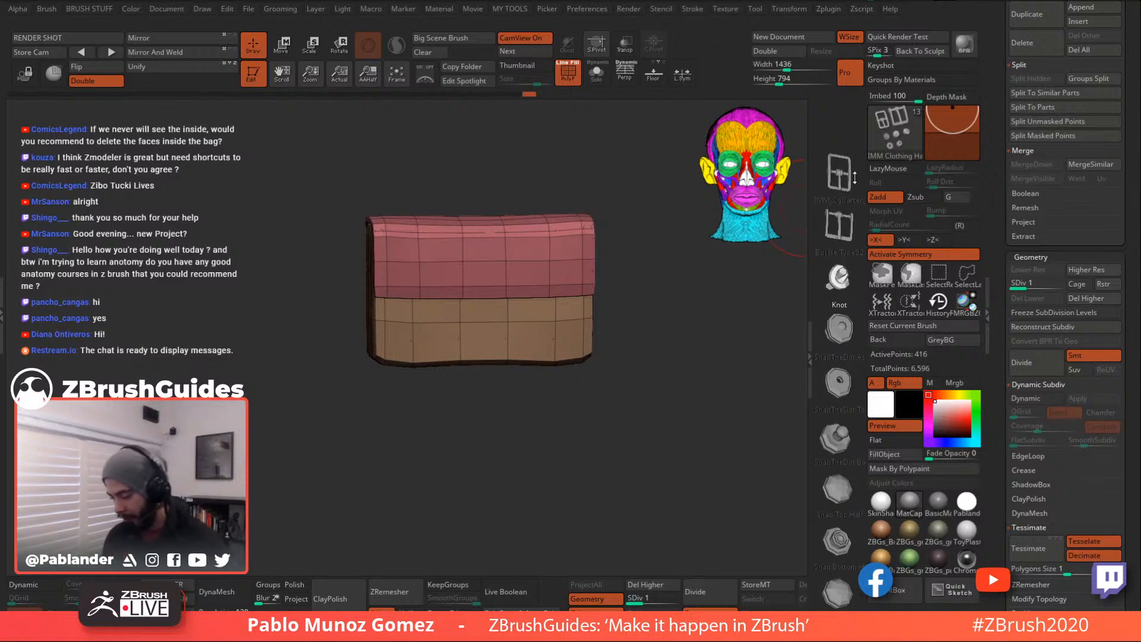
{"action": "left_click", "coordinate": [892, 145]}
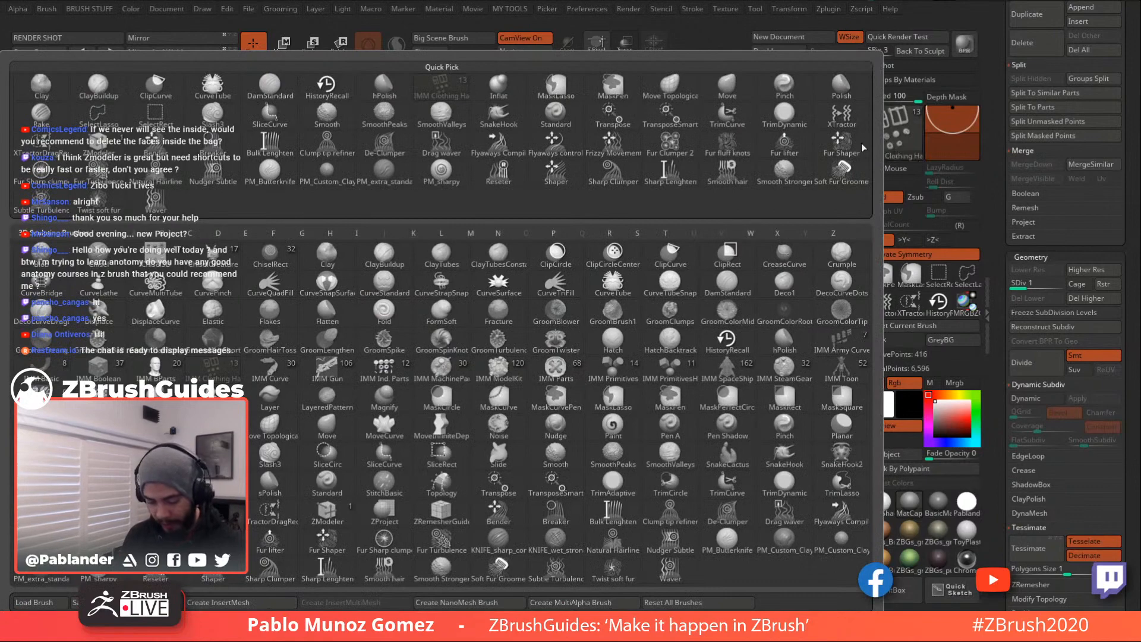
{"action": "left_click", "coordinate": [443, 289]}
{"action": "key", "text": "space"}
{"action": "mouse_move", "coordinate": [570, 275]}
{"action": "left_mouse_down"}
{"action": "mouse_move", "coordinate": [548, 277]}
{"action": "mouse_move", "coordinate": [571, 397]}
{"action": "left_mouse_up"}
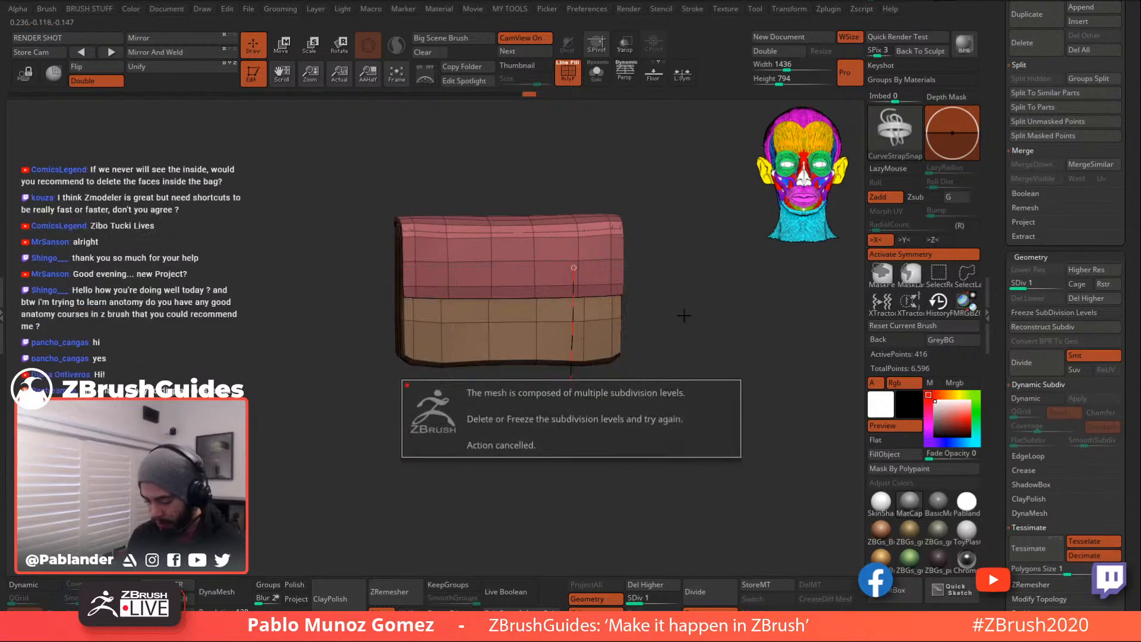
{"action": "left_click_drag", "start_coordinate": [675, 362], "coordinate": [674, 389], "text": "shift"}
{"action": "scroll", "coordinate": [1065, 327], "scroll_direction": "up", "scroll_amount": 5}
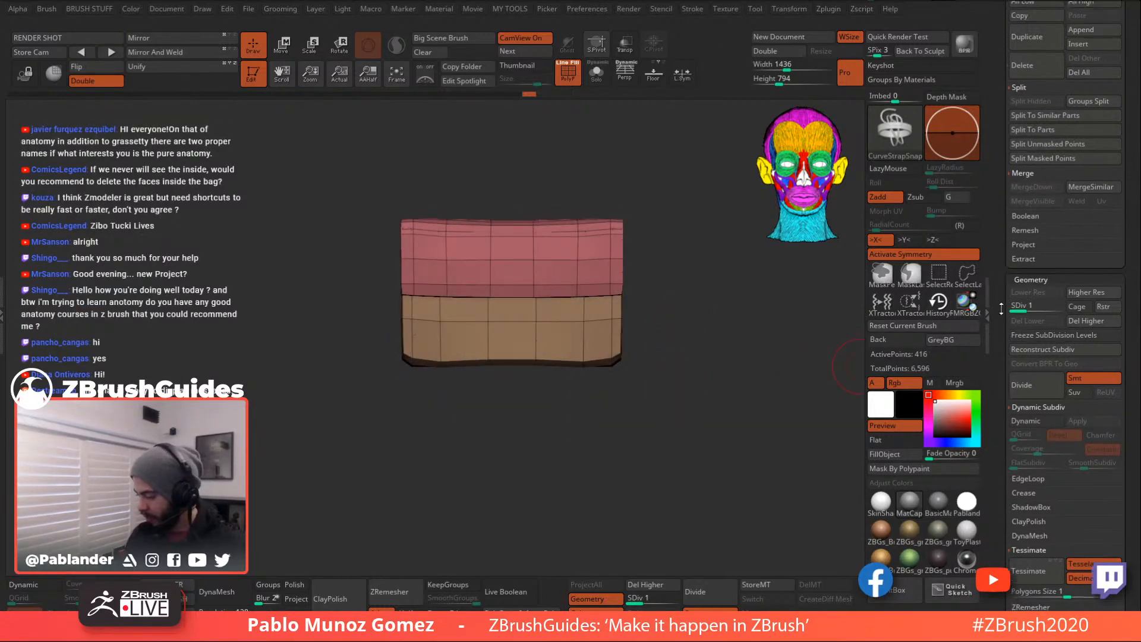
- Duplicate the bag, subdivide it twice, Del Lower, hide the original, and merge into one polygroup
{"action": "left_click", "coordinate": [1047, 287]}
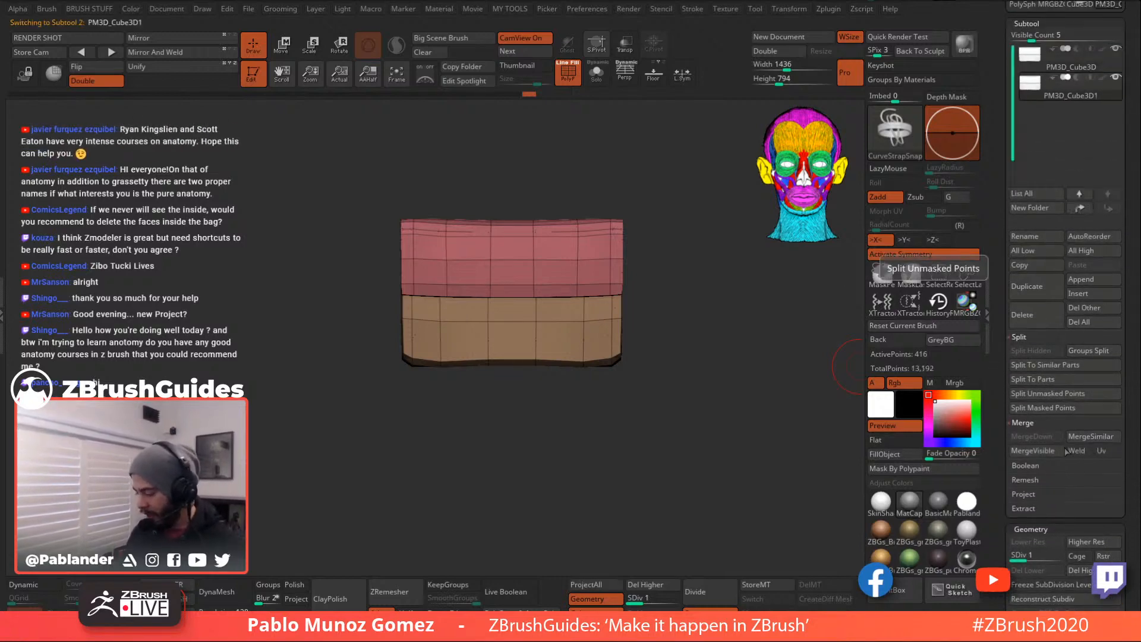
{"action": "key", "text": "ctrl+d"}
{"action": "key", "text": "ctrl+d"}
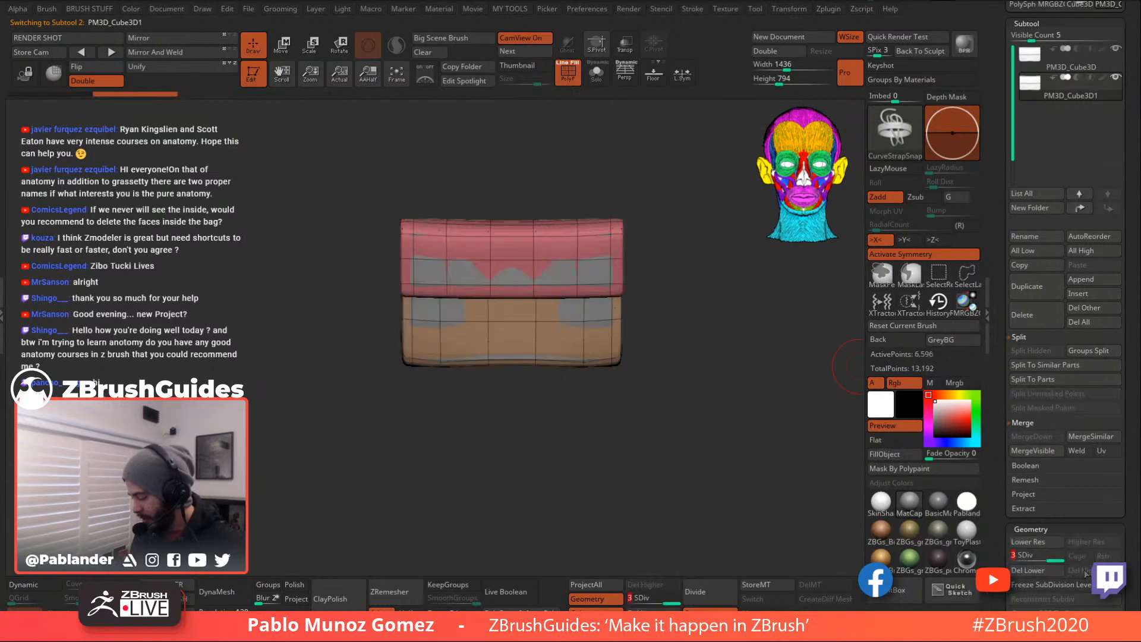
{"action": "left_click", "coordinate": [1059, 568]}
{"action": "left_click", "coordinate": [1116, 49]}
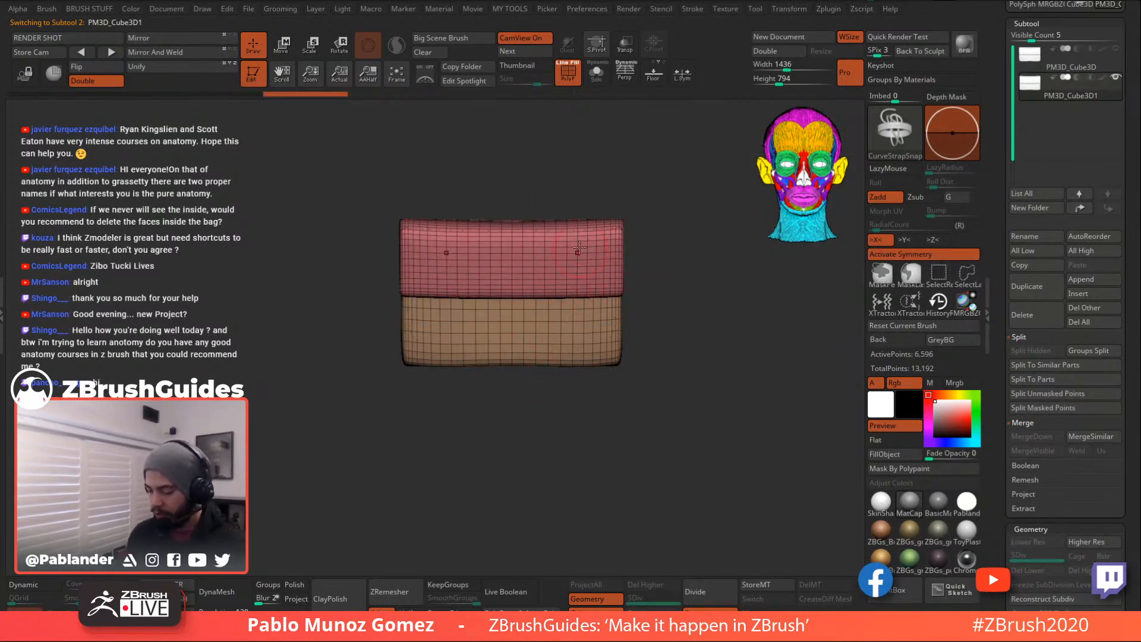
{"action": "key", "text": "ctrl+w"}
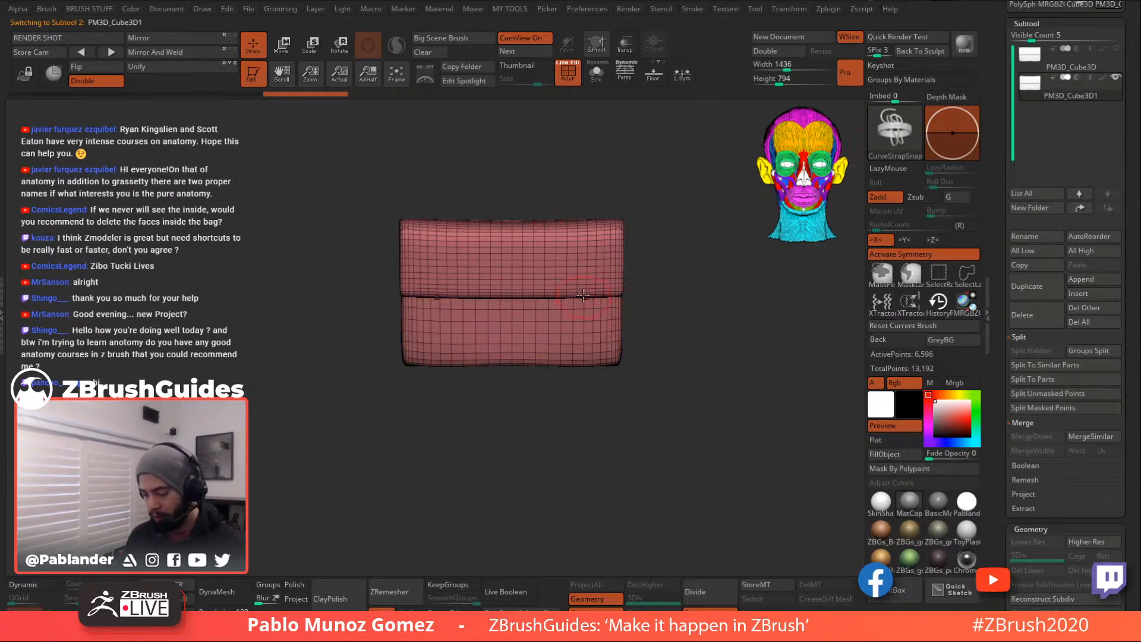
- Try several CurveStrapSnap strap strokes down the bag front, undoing each attempt
{"action": "left_click_drag", "start_coordinate": [657, 259], "coordinate": [663, 266], "text": "alt"}
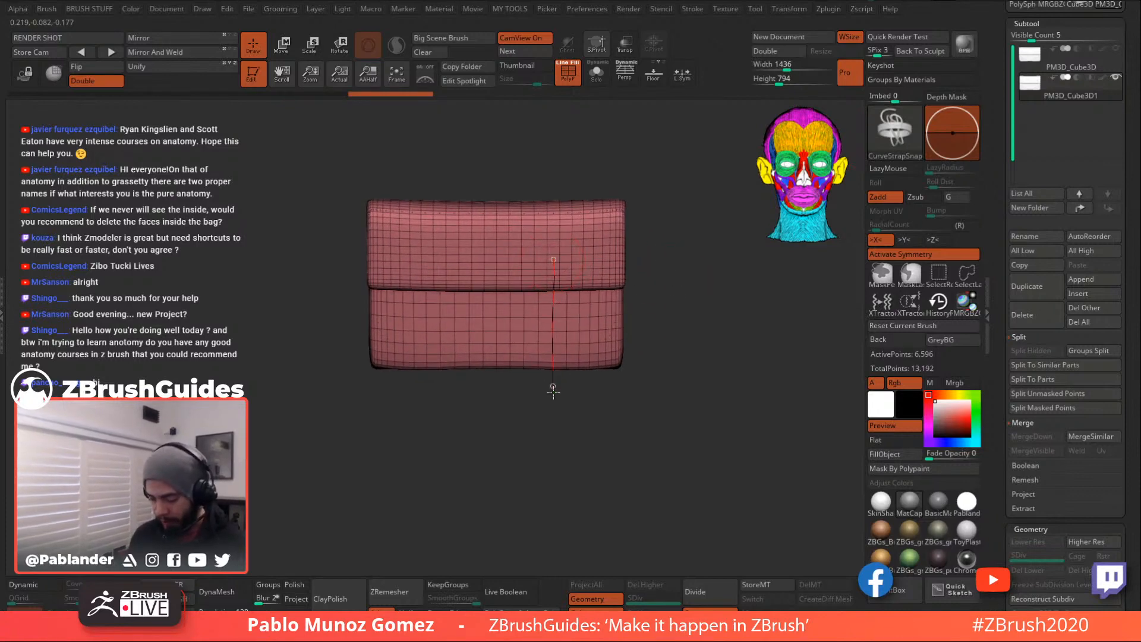
{"action": "left_click_drag", "start_coordinate": [553, 387], "coordinate": [553, 389]}
{"action": "mouse_move", "coordinate": [657, 425]}
{"action": "left_mouse_down"}
{"action": "mouse_move", "coordinate": [724, 412]}
{"action": "mouse_move", "coordinate": [670, 408]}
{"action": "mouse_move", "coordinate": [662, 392]}
{"action": "left_mouse_up"}
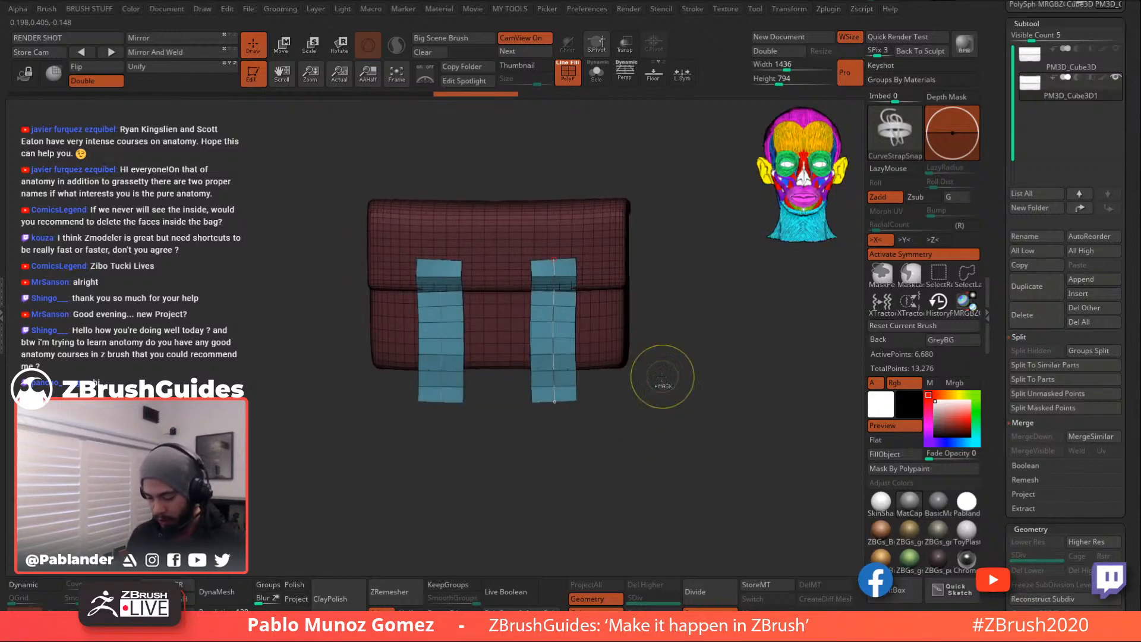
{"action": "key", "text": "ctrl+z"}
{"action": "left_click_drag", "start_coordinate": [670, 205], "coordinate": [653, 209], "text": "shift"}
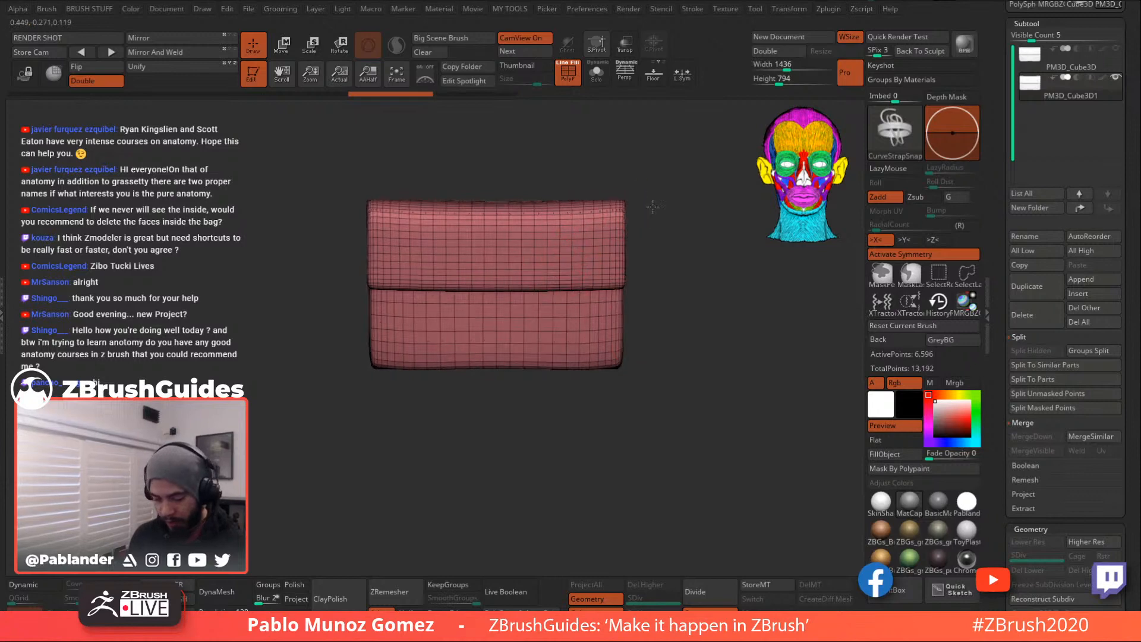
{"action": "left_click_drag", "start_coordinate": [545, 345], "coordinate": [548, 407]}
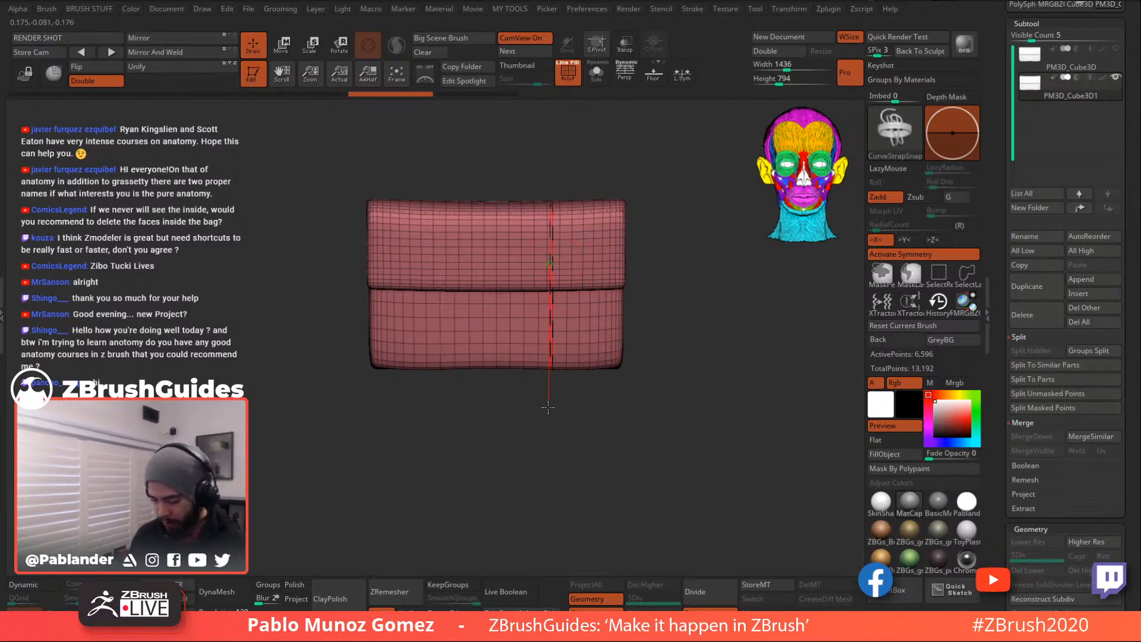
{"action": "mouse_move", "coordinate": [660, 387]}
{"action": "left_mouse_down"}
{"action": "mouse_move", "coordinate": [581, 408]}
{"action": "mouse_move", "coordinate": [665, 393]}
{"action": "mouse_move", "coordinate": [701, 288]}
{"action": "mouse_move", "coordinate": [741, 333]}
{"action": "mouse_move", "coordinate": [711, 309]}
{"action": "mouse_move", "coordinate": [699, 315]}
{"action": "left_mouse_up"}
{"action": "key", "text": "ctrl+z"}
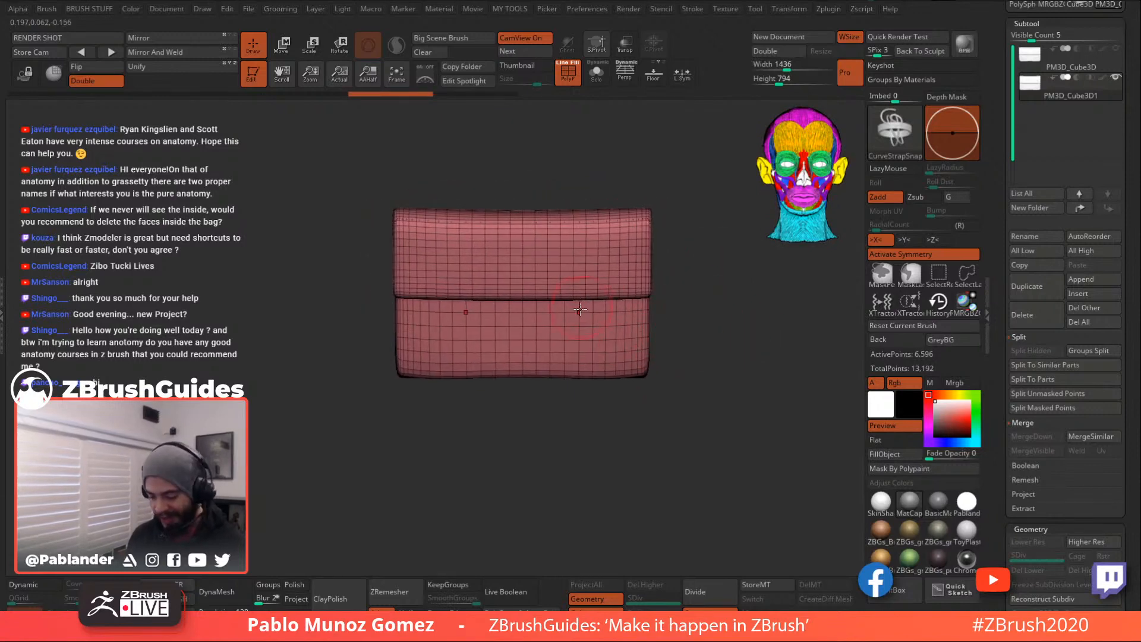
{"action": "left_click_drag", "start_coordinate": [627, 192], "coordinate": [631, 183]}
{"action": "mouse_move", "coordinate": [737, 342]}
{"action": "left_mouse_down"}
{"action": "mouse_move", "coordinate": [736, 362]}
{"action": "mouse_move", "coordinate": [711, 304]}
{"action": "mouse_move", "coordinate": [691, 337]}
{"action": "left_mouse_up"}
{"action": "key", "text": "ctrl+z"}
{"action": "key", "text": "ctrl+z"}
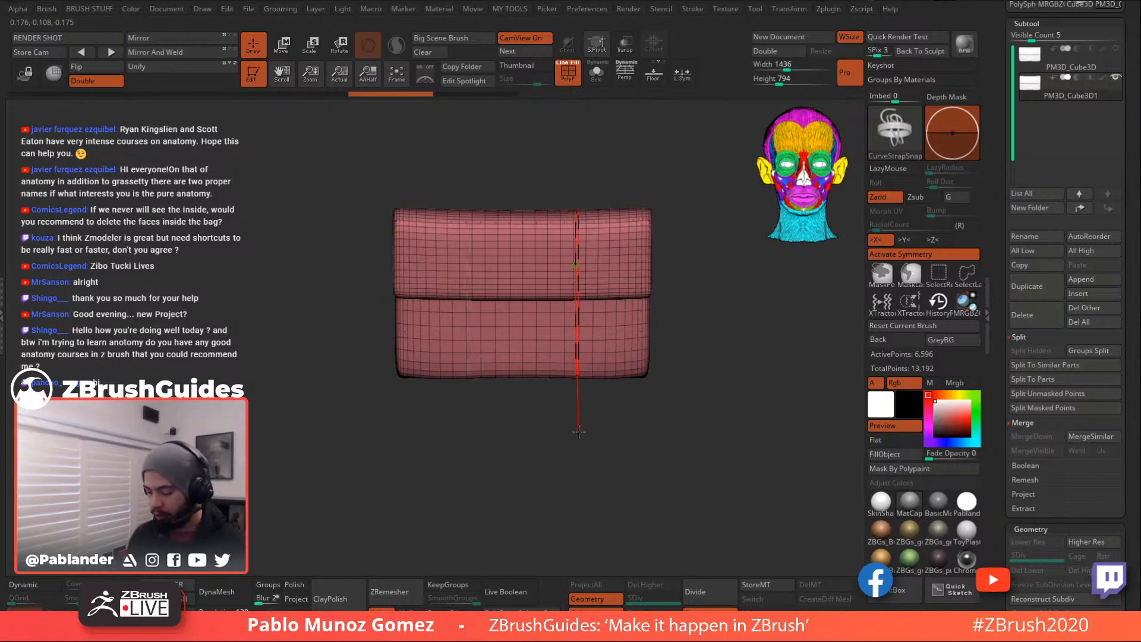
- Draw the final two symmetric straps down the bag front, bringing 13,424 total points
{"action": "left_click_drag", "start_coordinate": [578, 432], "coordinate": [579, 432]}
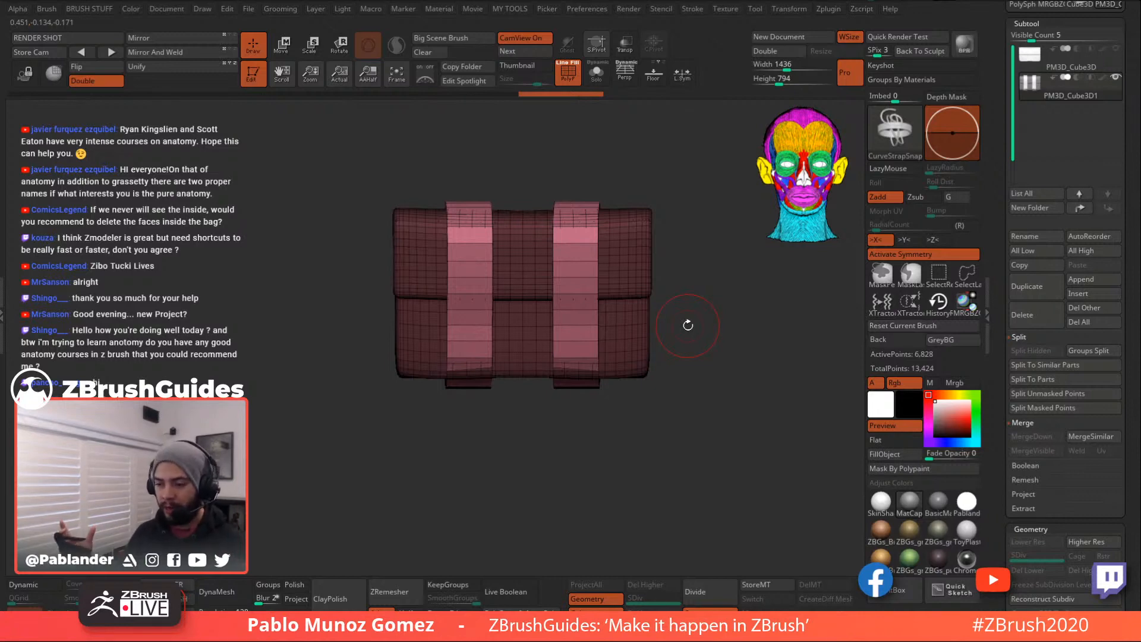
{"action": "left_click_drag", "start_coordinate": [688, 325], "coordinate": [626, 258]}
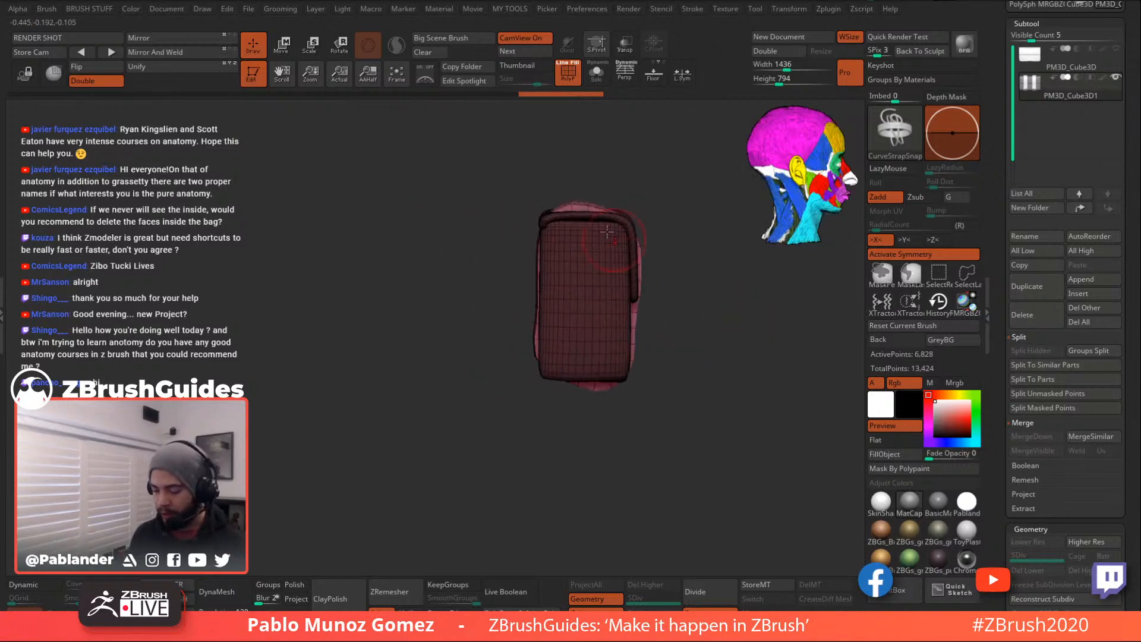
{"action": "left_click_drag", "start_coordinate": [743, 341], "coordinate": [688, 326]}
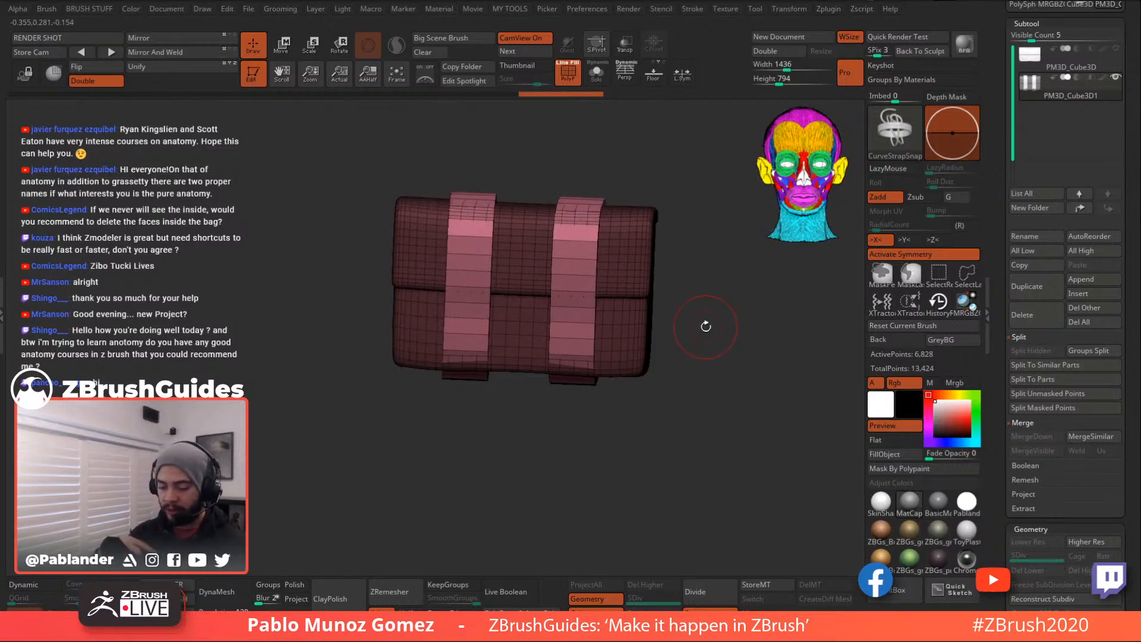
{"action": "mouse_move", "coordinate": [705, 326]}
{"action": "left_mouse_down"}
{"action": "mouse_move", "coordinate": [644, 286]}
{"action": "mouse_move", "coordinate": [685, 348]}
{"action": "mouse_move", "coordinate": [717, 281]}
{"action": "mouse_move", "coordinate": [728, 324]}
{"action": "mouse_move", "coordinate": [699, 331]}
{"action": "left_mouse_up"}
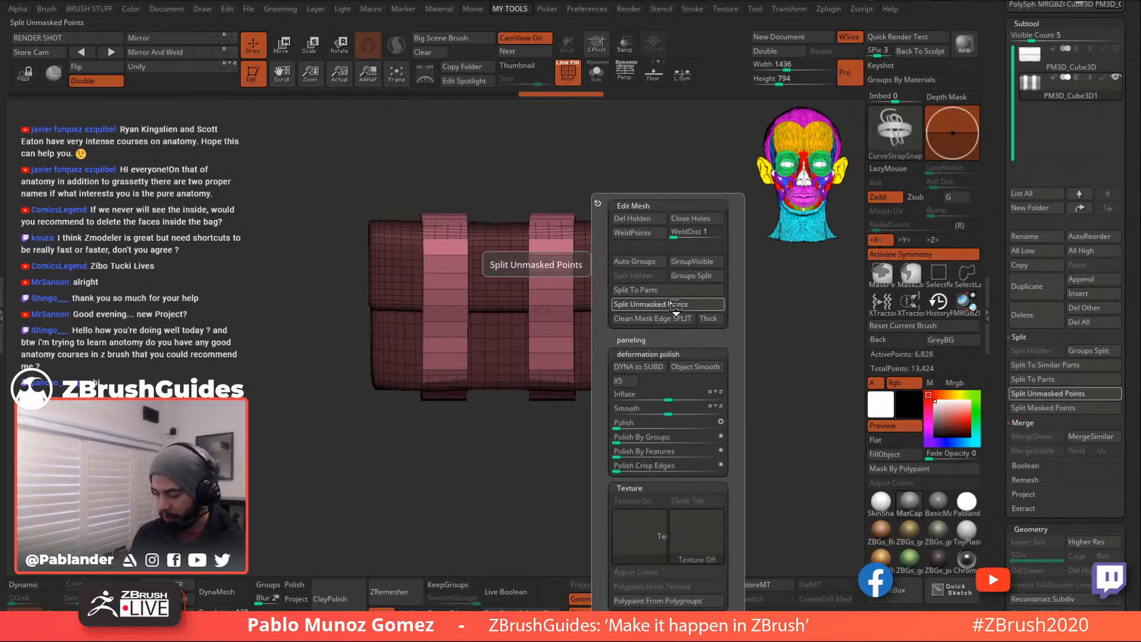
- Split Unmasked Points into PM3D_Cube3D2, reorder the subtools and select the 232-point strap subtool
{"action": "left_click", "coordinate": [675, 304]}
{"action": "left_click_drag", "start_coordinate": [1112, 91], "coordinate": [1100, 49]}
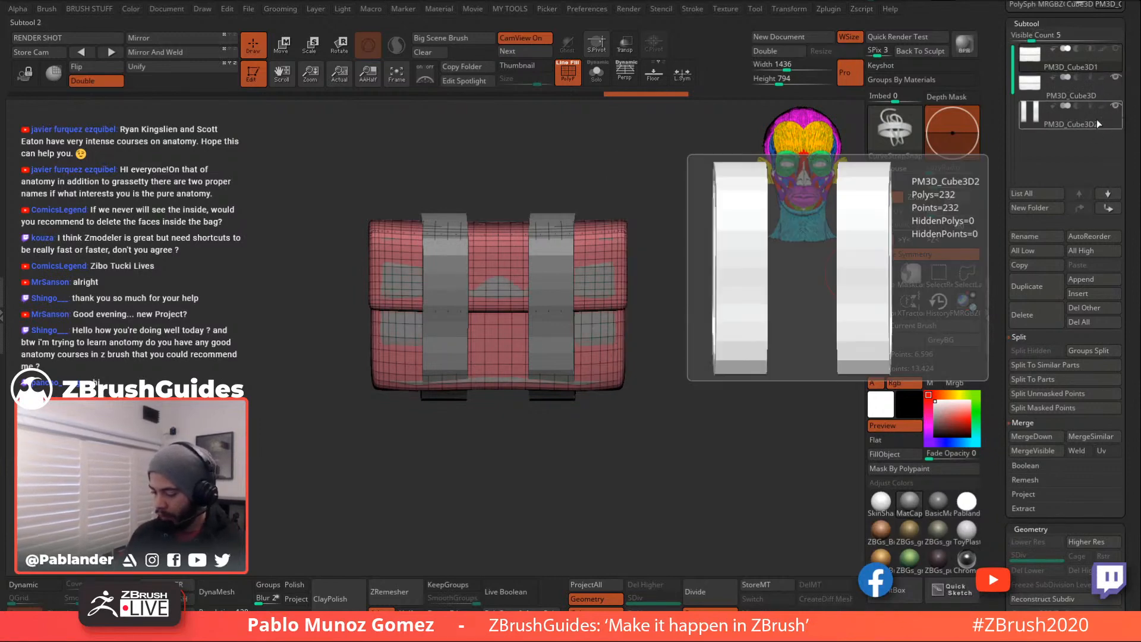
{"action": "left_click", "coordinate": [1117, 117]}
{"action": "mouse_move", "coordinate": [723, 334]}
{"action": "left_mouse_down"}
{"action": "mouse_move", "coordinate": [683, 337]}
{"action": "mouse_move", "coordinate": [687, 364]}
{"action": "mouse_move", "coordinate": [713, 338]}
{"action": "left_mouse_up"}
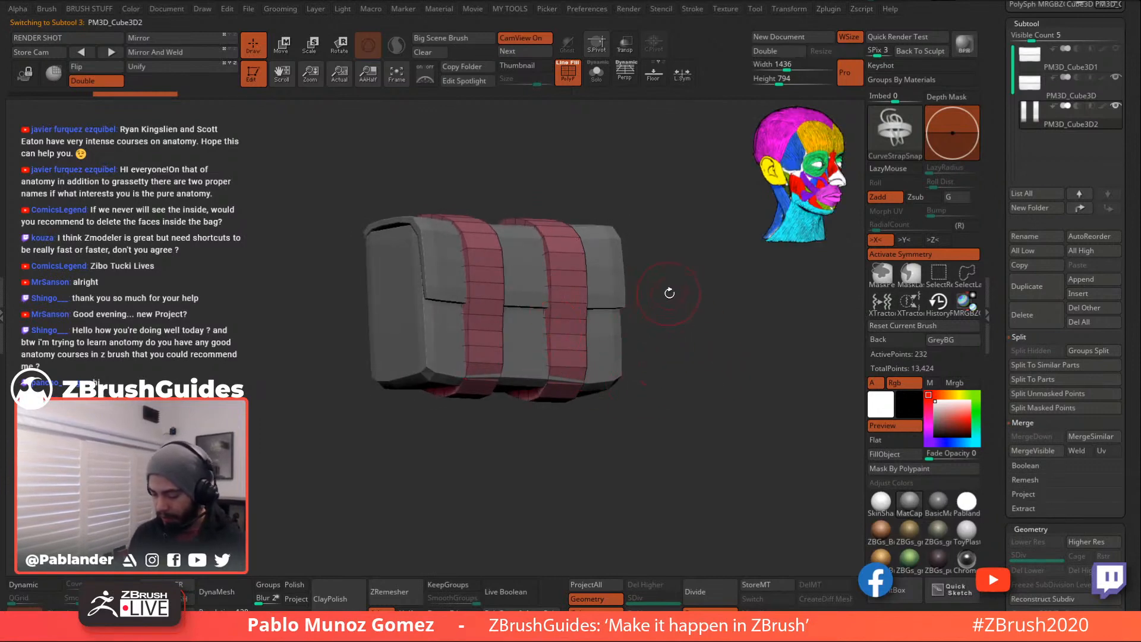
- With the Move brush, reshape the strap's lower part, top and edges to fit the bag
{"action": "left_click_drag", "start_coordinate": [688, 300], "coordinate": [712, 347]}
{"action": "key", "text": "b"}
{"action": "key", "text": "m"}
{"action": "key", "text": "v"}
{"action": "key", "text": "space"}
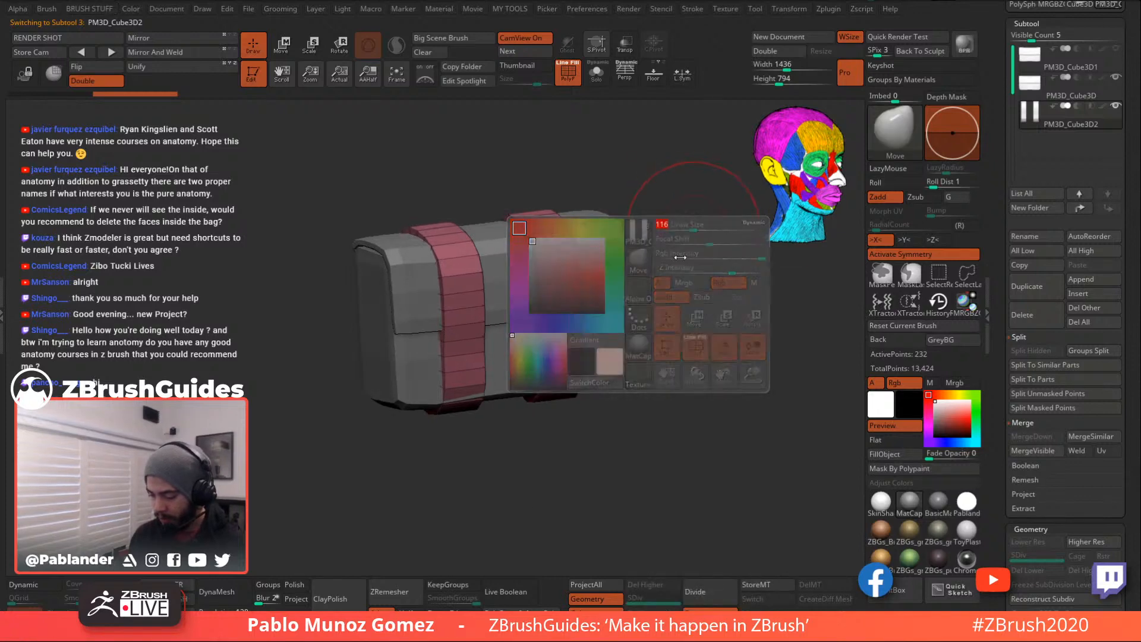
{"action": "left_click_drag", "start_coordinate": [569, 388], "coordinate": [654, 391]}
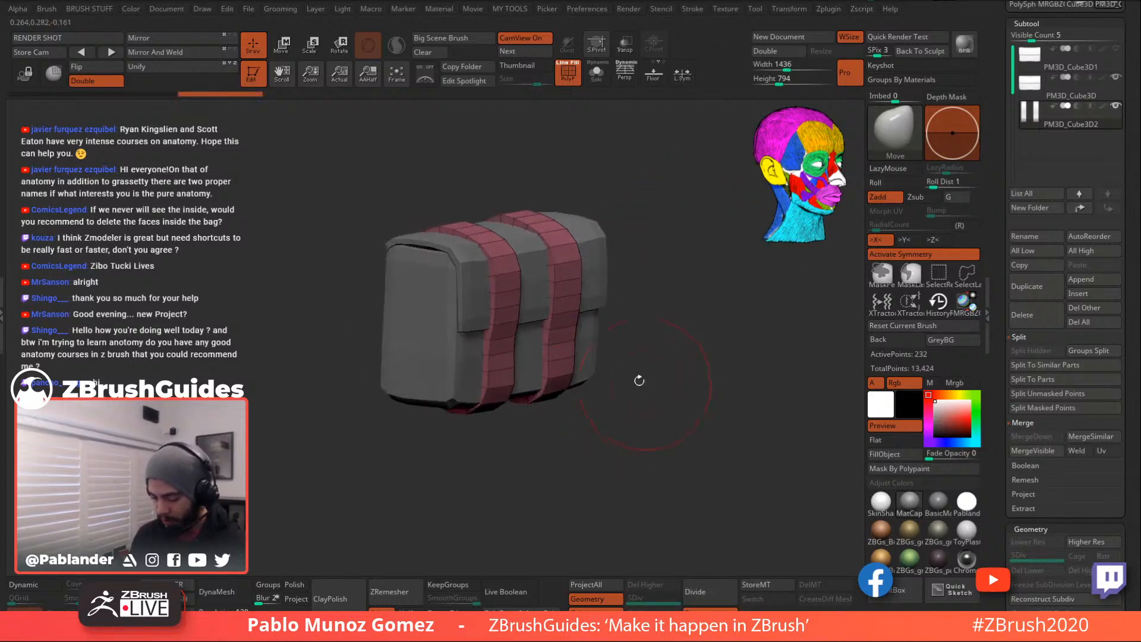
{"action": "left_click_drag", "start_coordinate": [613, 333], "coordinate": [648, 324]}
{"action": "mouse_move", "coordinate": [546, 402]}
{"action": "left_mouse_down"}
{"action": "mouse_move", "coordinate": [540, 393]}
{"action": "mouse_move", "coordinate": [665, 346]}
{"action": "mouse_move", "coordinate": [638, 311]}
{"action": "left_mouse_up"}
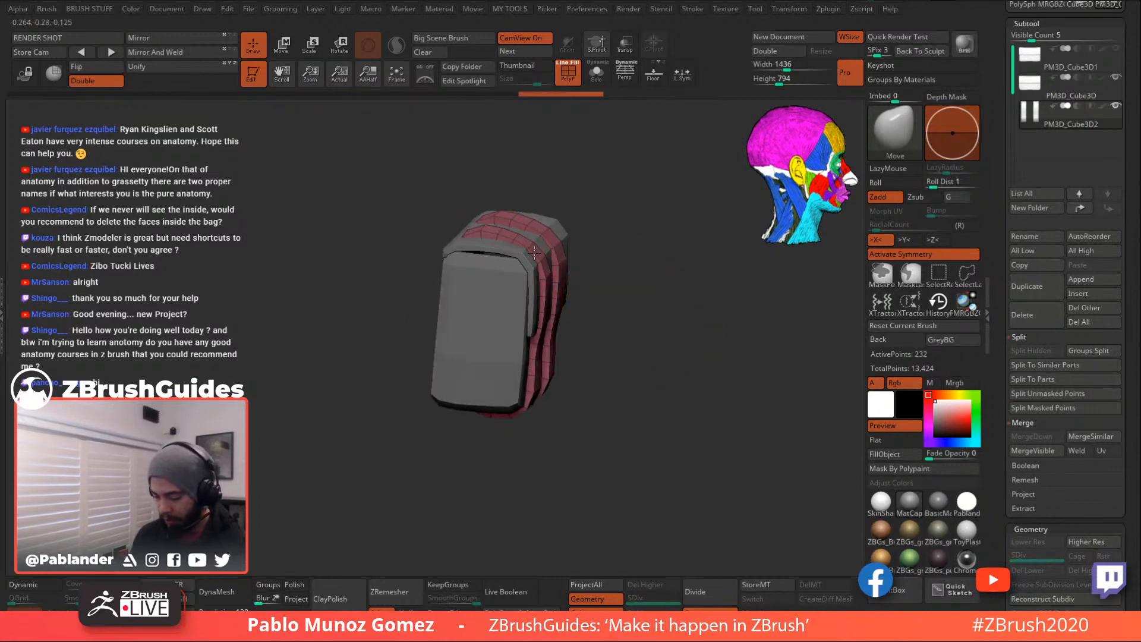
{"action": "mouse_move", "coordinate": [540, 250]}
{"action": "left_mouse_down"}
{"action": "mouse_move", "coordinate": [554, 240]}
{"action": "mouse_move", "coordinate": [541, 242]}
{"action": "mouse_move", "coordinate": [554, 264]}
{"action": "mouse_move", "coordinate": [622, 260]}
{"action": "left_mouse_up"}
{"action": "mouse_move", "coordinate": [454, 248]}
{"action": "left_mouse_down"}
{"action": "mouse_move", "coordinate": [453, 236]}
{"action": "mouse_move", "coordinate": [428, 238]}
{"action": "left_mouse_up"}
{"action": "left_click_drag", "start_coordinate": [581, 216], "coordinate": [635, 209]}
{"action": "left_click_drag", "start_coordinate": [429, 367], "coordinate": [434, 361]}
- Nudge the strap's lower corners, inner edge and bottom against the bag from several angles
{"action": "left_click_drag", "start_coordinate": [612, 308], "coordinate": [672, 279]}
{"action": "left_click_drag", "start_coordinate": [466, 358], "coordinate": [451, 367]}
{"action": "left_click_drag", "start_coordinate": [588, 354], "coordinate": [583, 384], "text": "shift"}
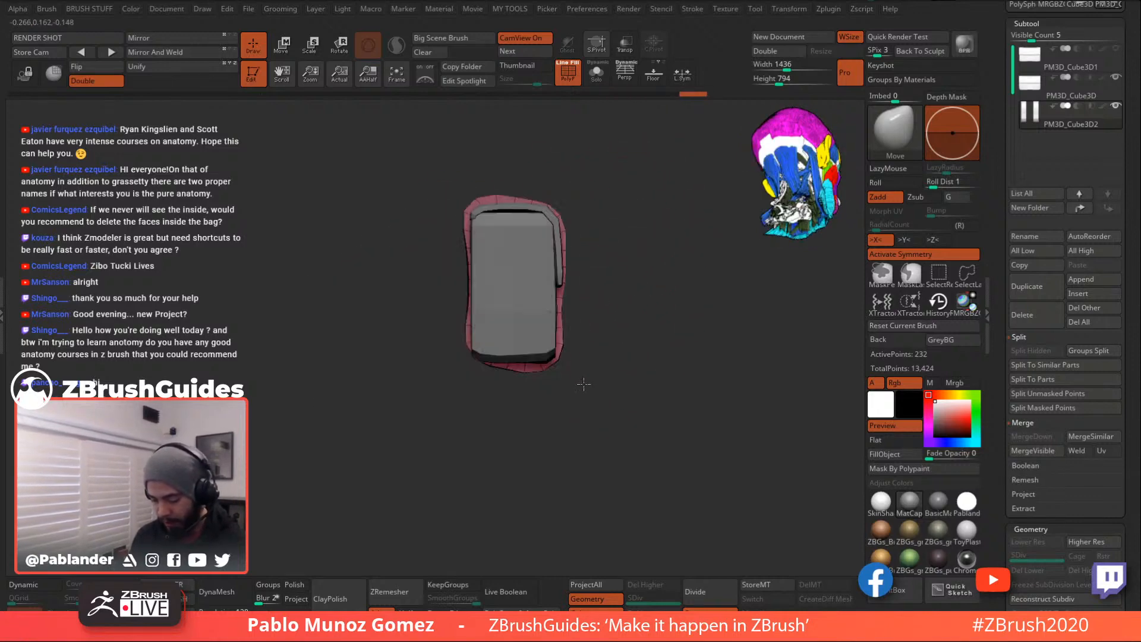
{"action": "left_click_drag", "start_coordinate": [475, 354], "coordinate": [472, 359]}
{"action": "left_click_drag", "start_coordinate": [467, 397], "coordinate": [538, 388]}
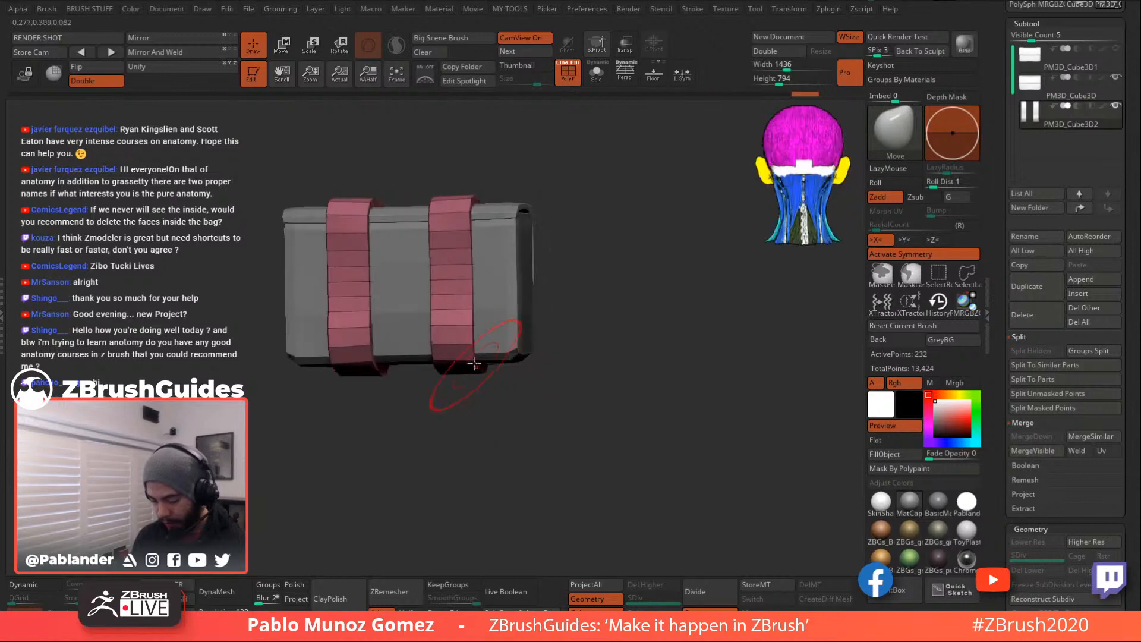
{"action": "mouse_move", "coordinate": [689, 333]}
{"action": "left_mouse_down"}
{"action": "mouse_move", "coordinate": [632, 316]}
{"action": "mouse_move", "coordinate": [629, 350]}
{"action": "left_mouse_up"}
{"action": "mouse_move", "coordinate": [424, 321]}
{"action": "left_mouse_down"}
{"action": "mouse_move", "coordinate": [440, 327]}
{"action": "mouse_move", "coordinate": [438, 305]}
{"action": "mouse_move", "coordinate": [428, 319]}
{"action": "left_mouse_up"}
{"action": "key", "text": "s"}
{"action": "left_click_drag", "start_coordinate": [585, 285], "coordinate": [506, 268]}
{"action": "left_click_drag", "start_coordinate": [437, 296], "coordinate": [422, 309]}
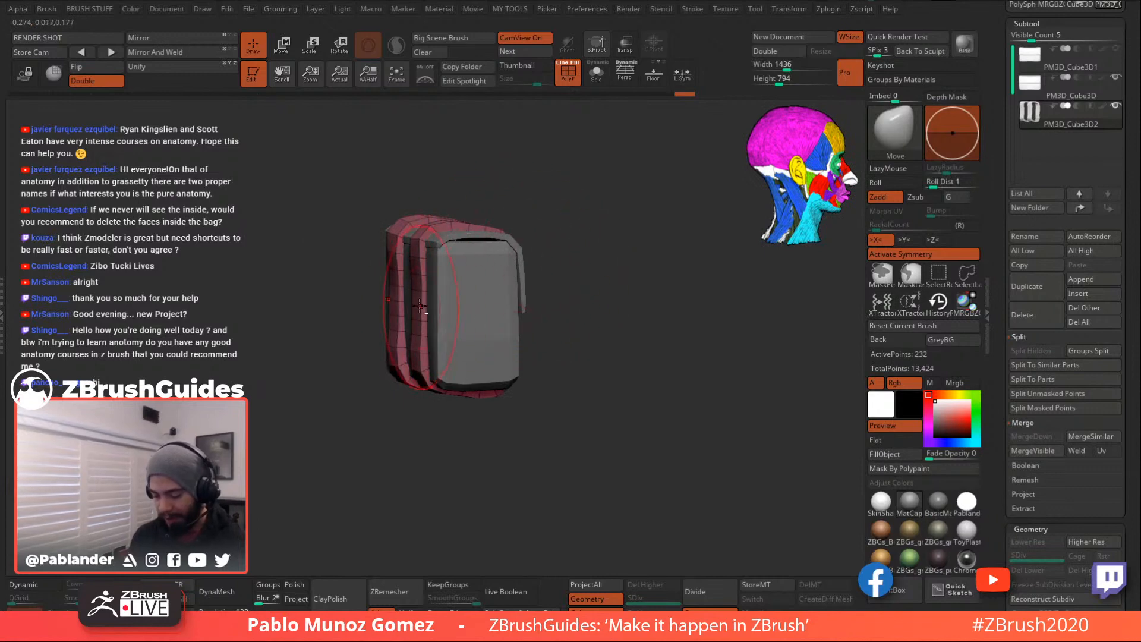
{"action": "left_click_drag", "start_coordinate": [624, 286], "coordinate": [579, 283]}
{"action": "left_click_drag", "start_coordinate": [574, 245], "coordinate": [570, 361]}
{"action": "left_click_drag", "start_coordinate": [510, 417], "coordinate": [491, 413]}
- Reduce the brush size to 62, briefly isolate the strap subtool, then enlarge the brush again
{"action": "key", "text": "space"}
{"action": "mouse_move", "coordinate": [653, 281]}
{"action": "left_mouse_down"}
{"action": "mouse_move", "coordinate": [636, 275]}
{"action": "mouse_move", "coordinate": [644, 294]}
{"action": "mouse_move", "coordinate": [614, 224]}
{"action": "mouse_move", "coordinate": [625, 254]}
{"action": "mouse_move", "coordinate": [594, 262]}
{"action": "left_mouse_up"}
{"action": "left_click", "coordinate": [597, 75]}
{"action": "left_click", "coordinate": [597, 73]}
{"action": "key", "text": "space"}
{"action": "mouse_move", "coordinate": [569, 208]}
{"action": "left_mouse_down"}
{"action": "mouse_move", "coordinate": [587, 203]}
{"action": "mouse_move", "coordinate": [532, 197]}
{"action": "left_mouse_up"}
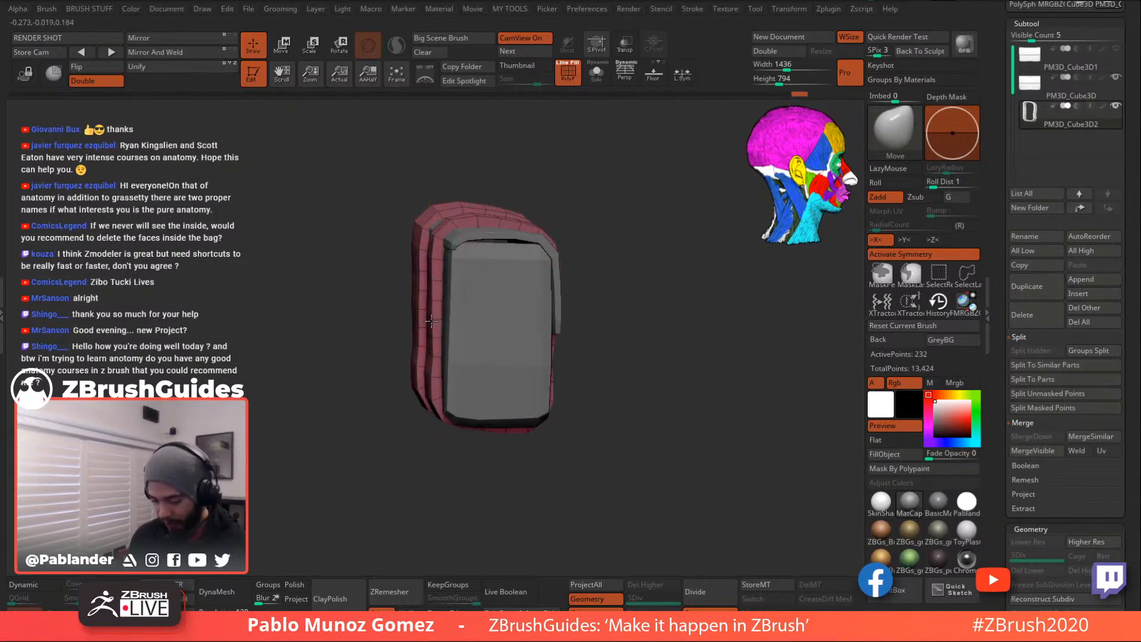
- Nudge the straps' lower corners, pulling the inner lower corner down-left
{"action": "left_click_drag", "start_coordinate": [598, 302], "coordinate": [591, 277]}
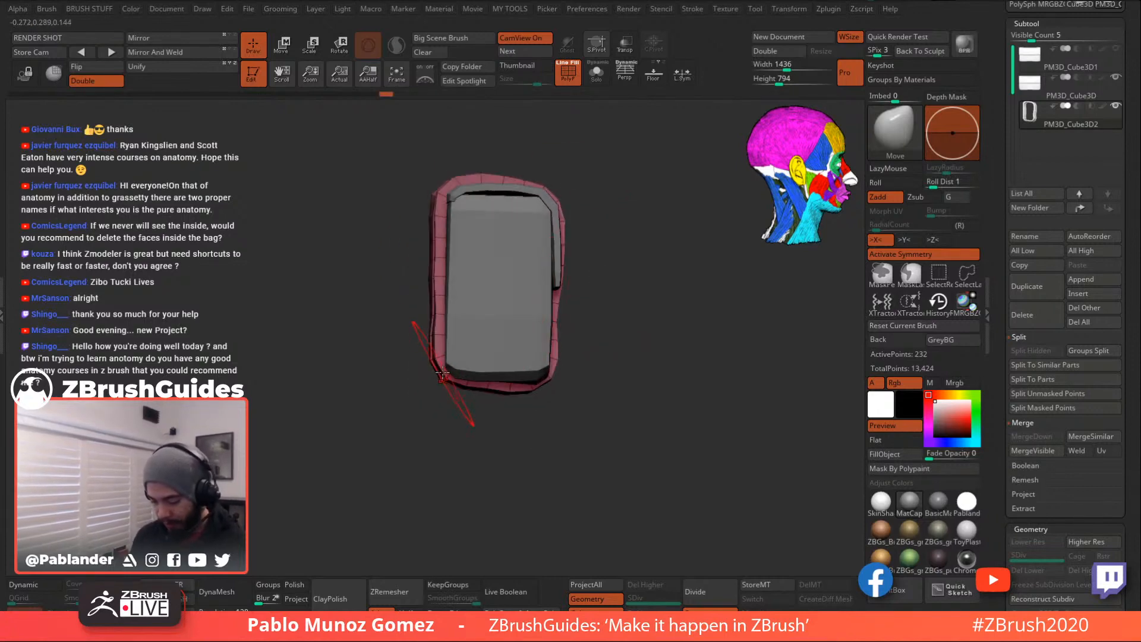
{"action": "left_click_drag", "start_coordinate": [522, 391], "coordinate": [557, 379]}
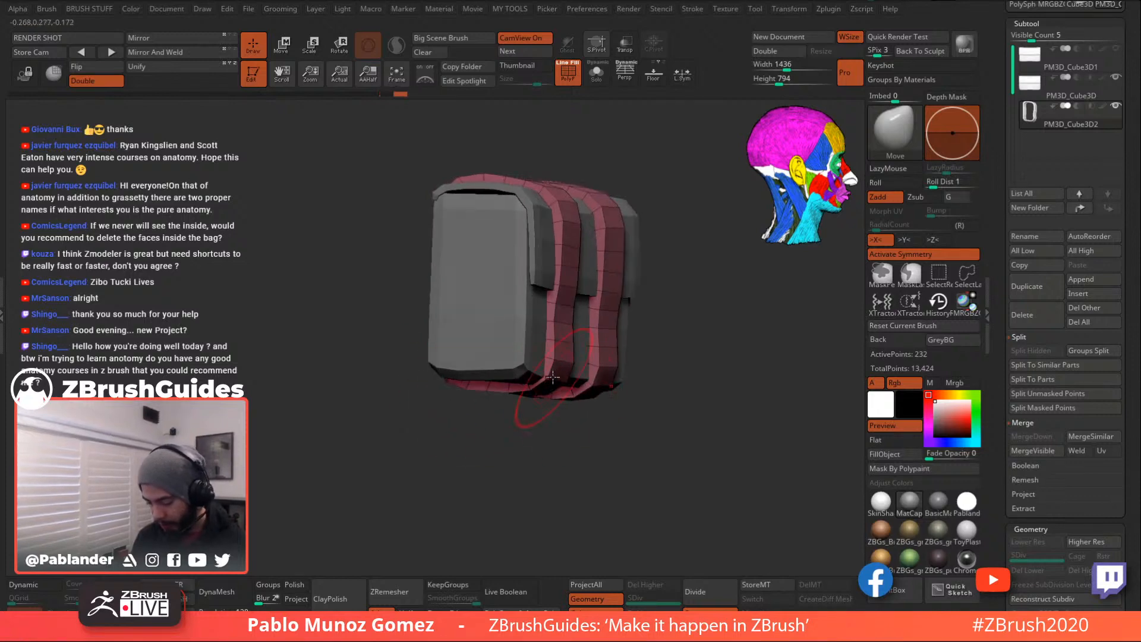
{"action": "mouse_move", "coordinate": [566, 366]}
{"action": "right_mouse_down", "text": "ctrl"}
{"action": "mouse_move", "coordinate": [583, 401]}
{"action": "mouse_move", "coordinate": [599, 340]}
{"action": "right_mouse_up", "text": "ctrl"}
{"action": "mouse_move", "coordinate": [597, 344]}
{"action": "left_mouse_down"}
{"action": "mouse_move", "coordinate": [574, 339]}
{"action": "mouse_move", "coordinate": [631, 369]}
{"action": "left_mouse_up"}
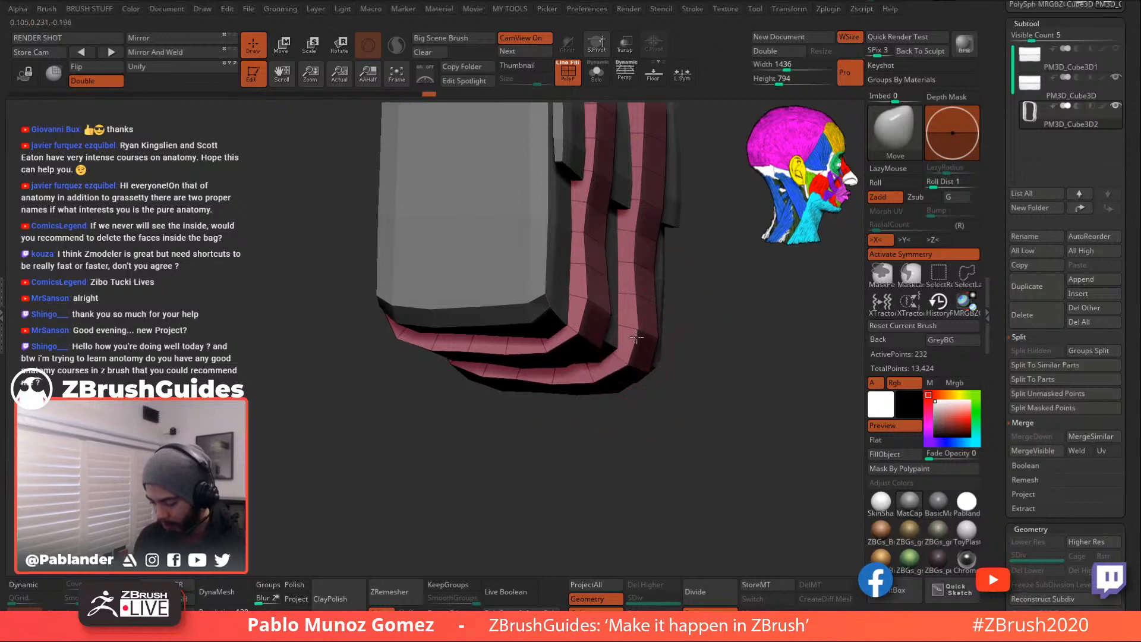
{"action": "right_click_drag", "start_coordinate": [696, 319], "coordinate": [663, 350], "text": "alt"}
{"action": "left_click_drag", "start_coordinate": [610, 371], "coordinate": [609, 376]}
{"action": "left_click_drag", "start_coordinate": [521, 359], "coordinate": [527, 363]}
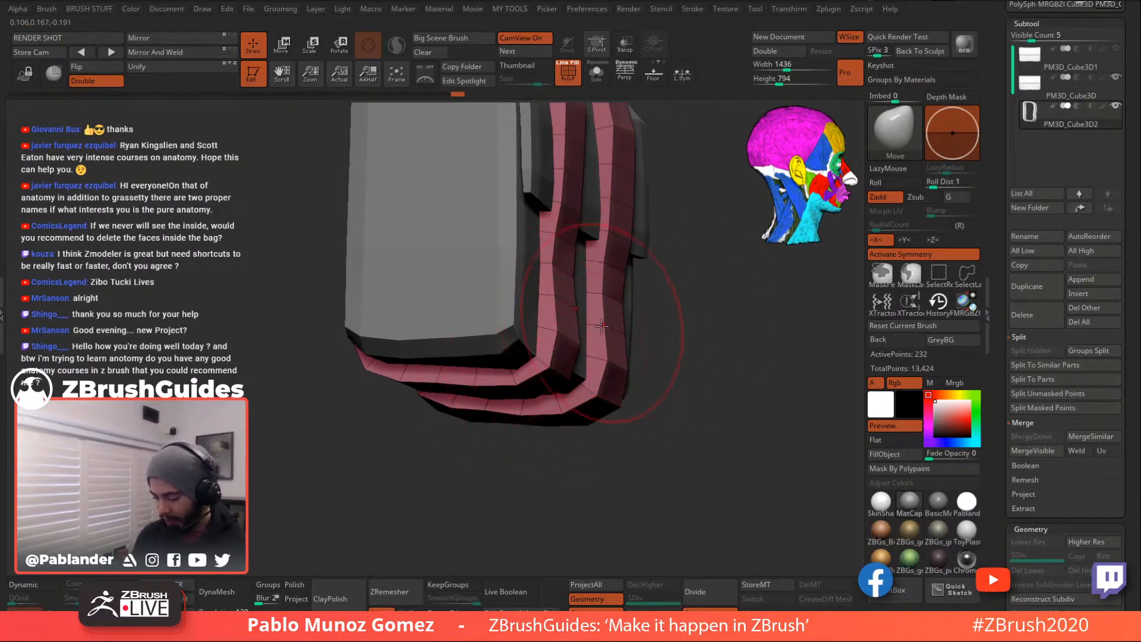
{"action": "right_click_drag", "start_coordinate": [693, 352], "coordinate": [650, 340]}
{"action": "left_click_drag", "start_coordinate": [649, 340], "coordinate": [639, 374]}
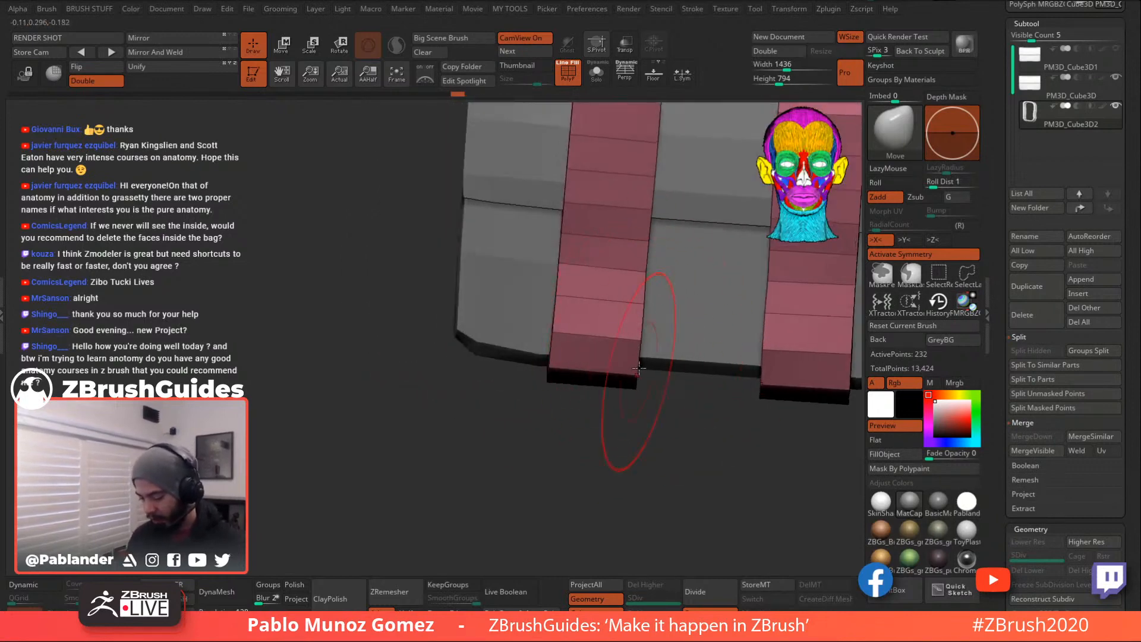
{"action": "right_click_drag", "start_coordinate": [624, 435], "coordinate": [666, 434]}
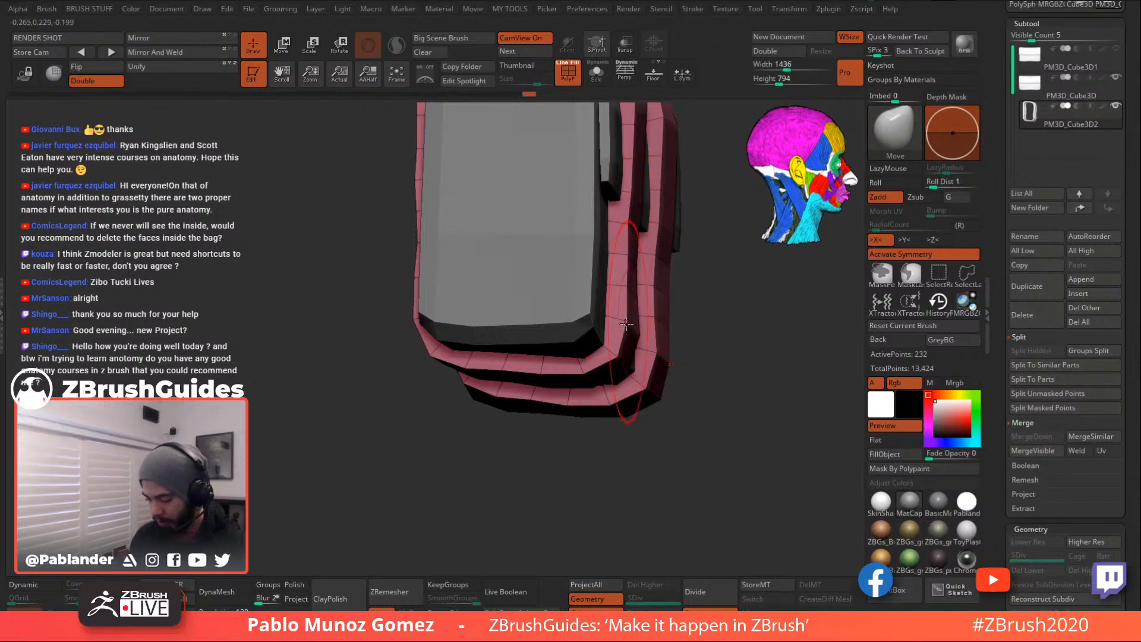
{"action": "right_click_drag", "start_coordinate": [657, 357], "coordinate": [659, 355]}
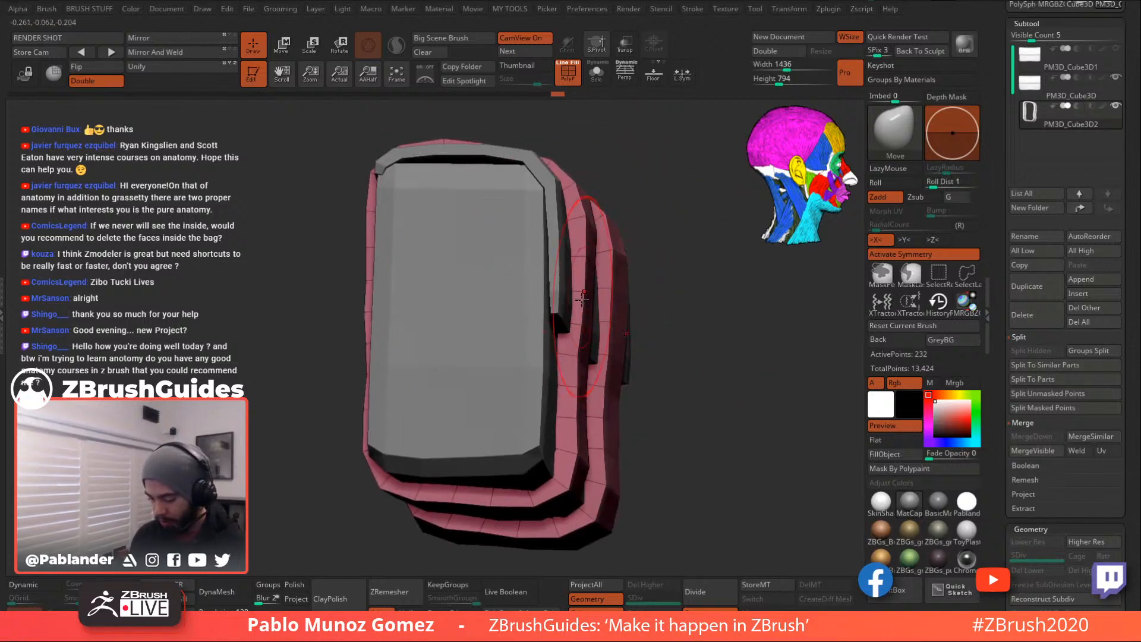
- Pull the lower strap sides outward, then turn on Solo to show the two strap loops alone
{"action": "left_click_drag", "start_coordinate": [569, 337], "coordinate": [658, 316]}
{"action": "mouse_move", "coordinate": [658, 316]}
{"action": "right_mouse_down"}
{"action": "mouse_move", "coordinate": [683, 288]}
{"action": "mouse_move", "coordinate": [679, 307]}
{"action": "mouse_move", "coordinate": [647, 303]}
{"action": "right_mouse_up"}
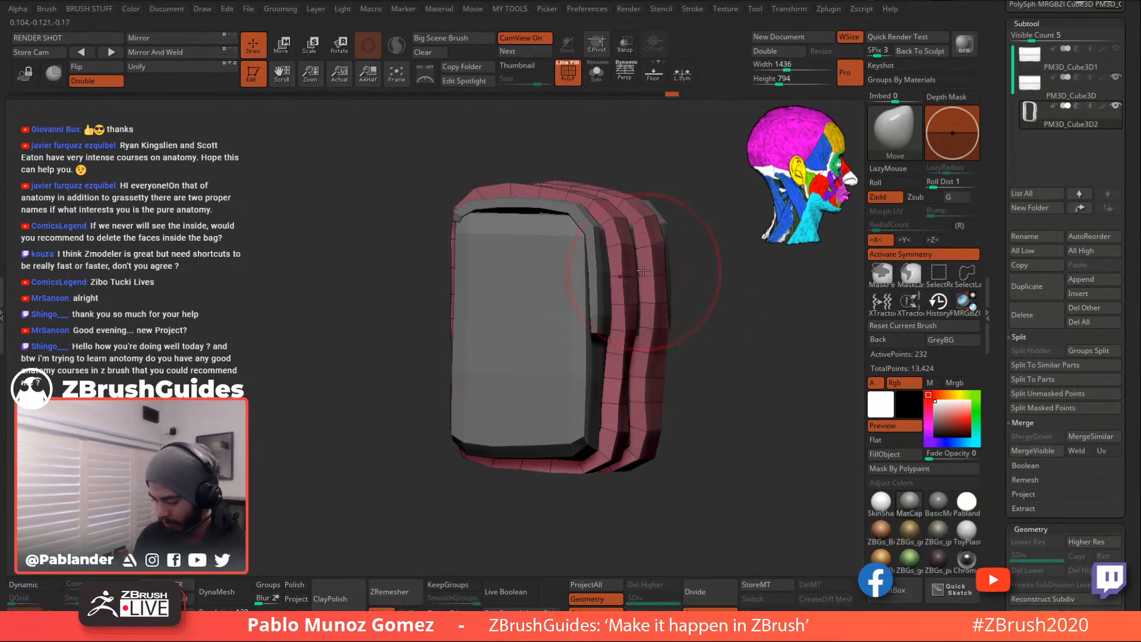
{"action": "right_click_drag", "start_coordinate": [560, 192], "coordinate": [544, 357]}
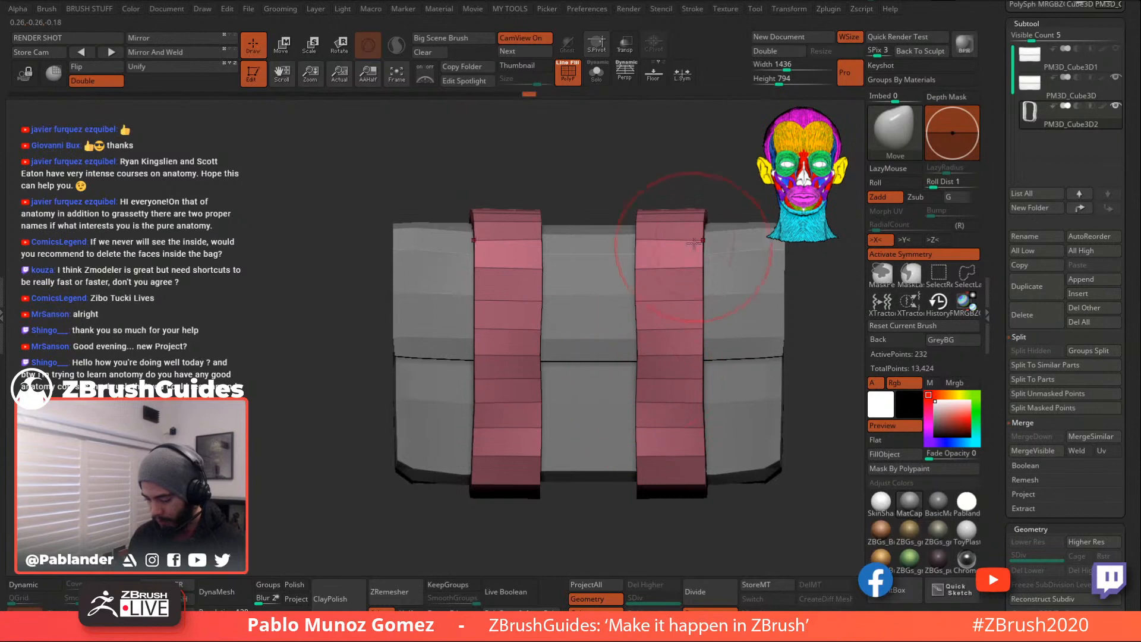
{"action": "right_click_drag", "start_coordinate": [659, 324], "coordinate": [681, 354], "text": "ctrl"}
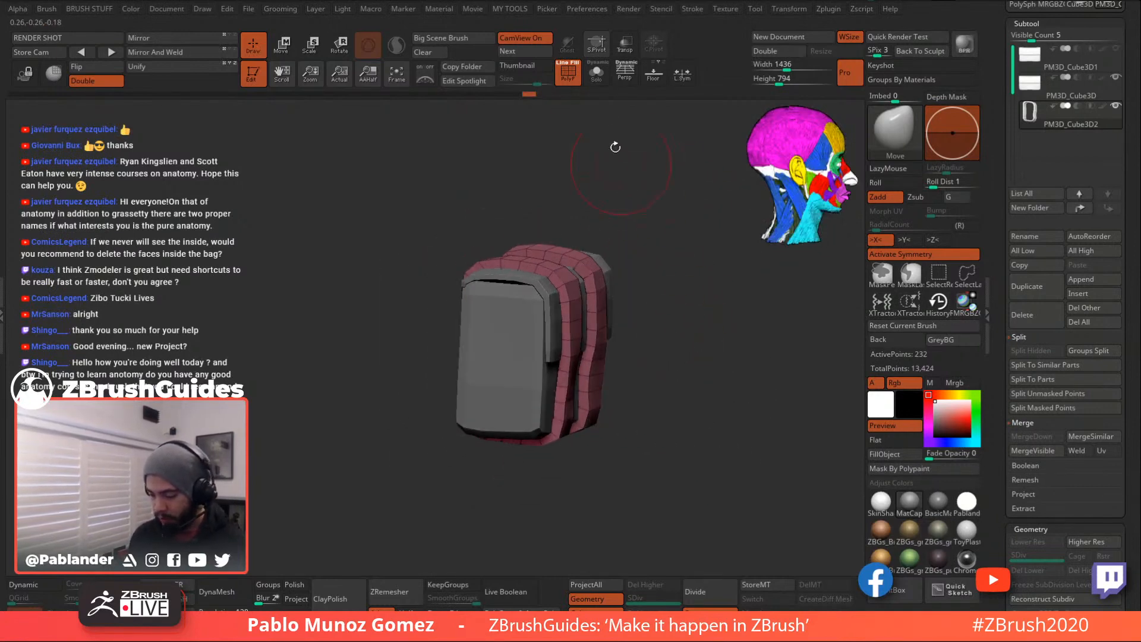
{"action": "left_click", "coordinate": [596, 72]}
{"action": "right_click_drag", "start_coordinate": [660, 285], "coordinate": [606, 285]}
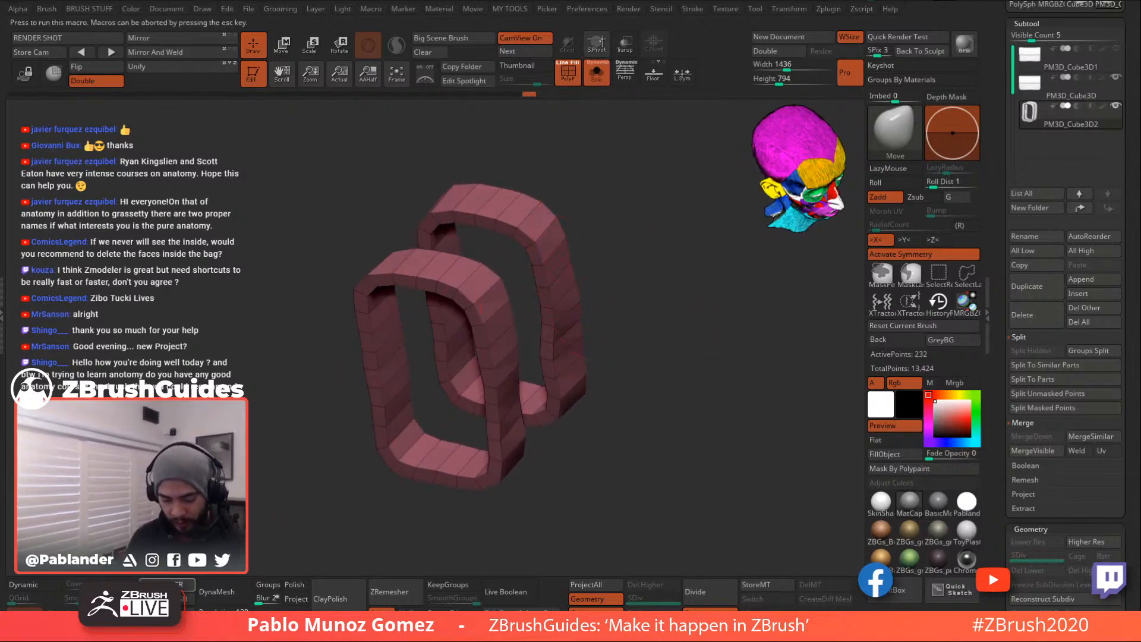
- In ZModeler, assign a new blue polygroup to the strap's outer face loops using PolyGroup with PolyLoop
{"action": "key", "text": "b"}
{"action": "key", "text": "z"}
{"action": "key", "text": "m"}
{"action": "right_click_drag", "start_coordinate": [611, 299], "coordinate": [523, 273]}
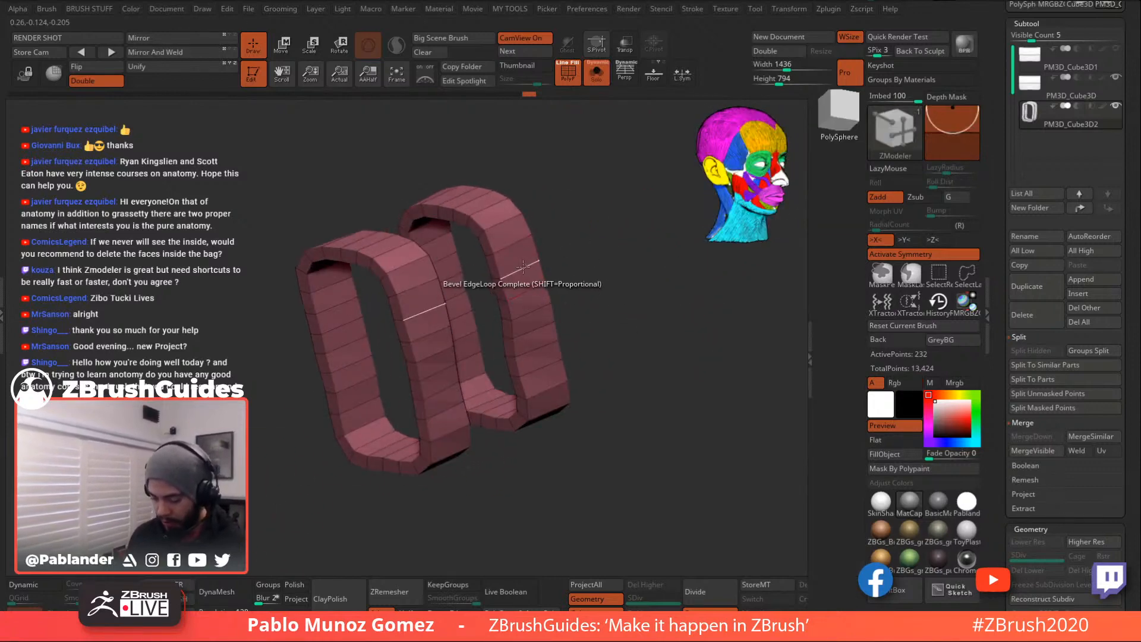
{"action": "key", "text": "space"}
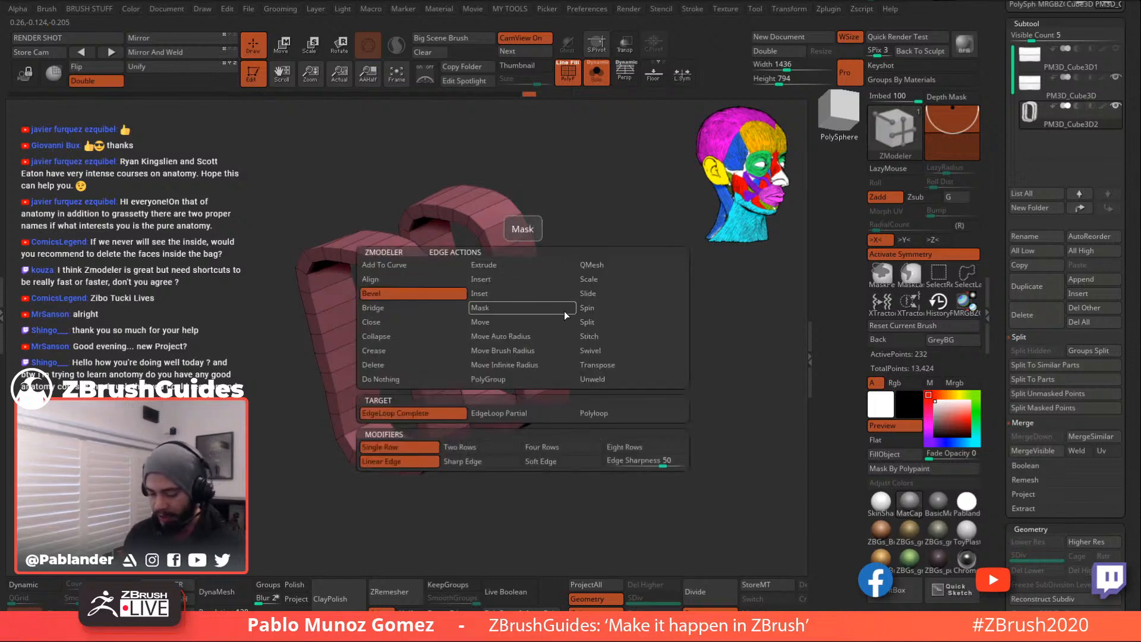
{"action": "left_click", "coordinate": [528, 380]}
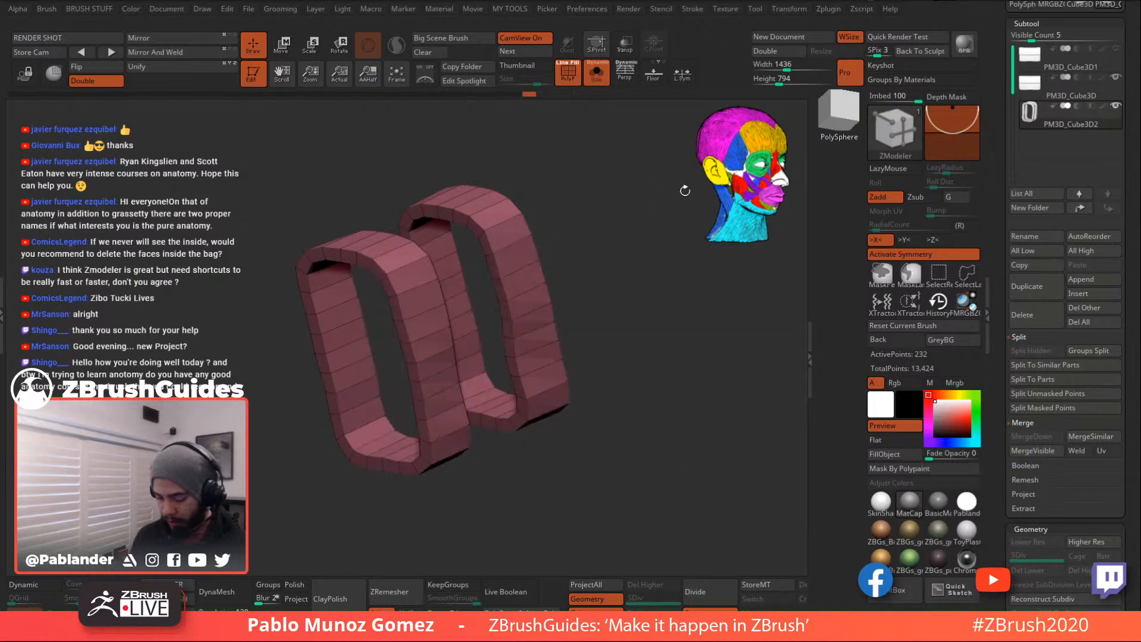
{"action": "left_click", "coordinate": [531, 289]}
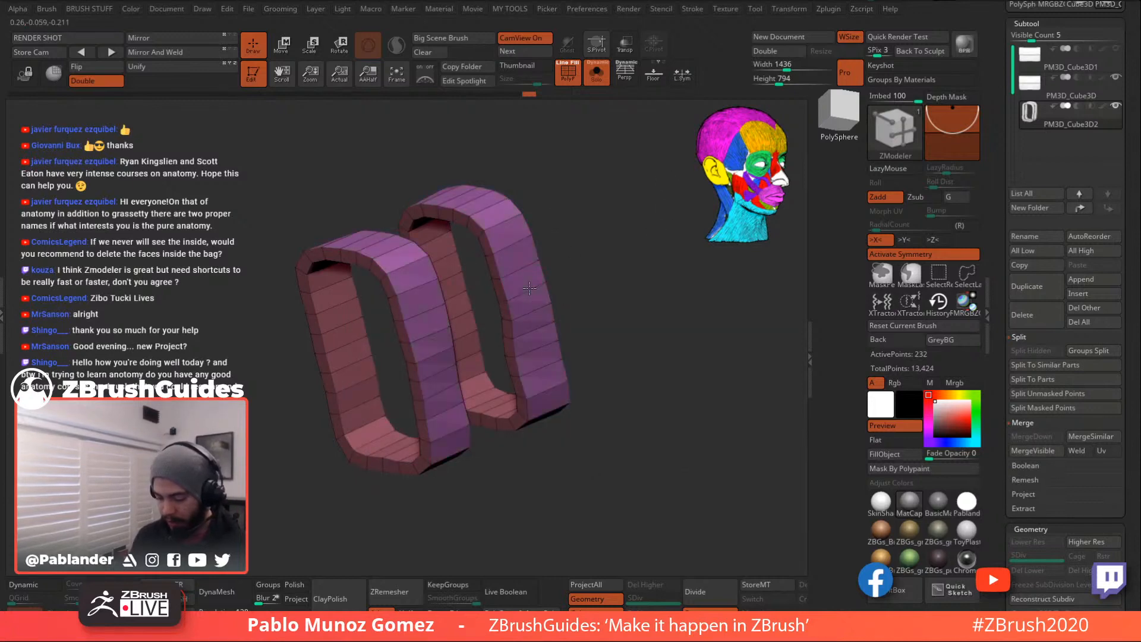
{"action": "key", "text": "alt"}
{"action": "key", "text": "alt"}
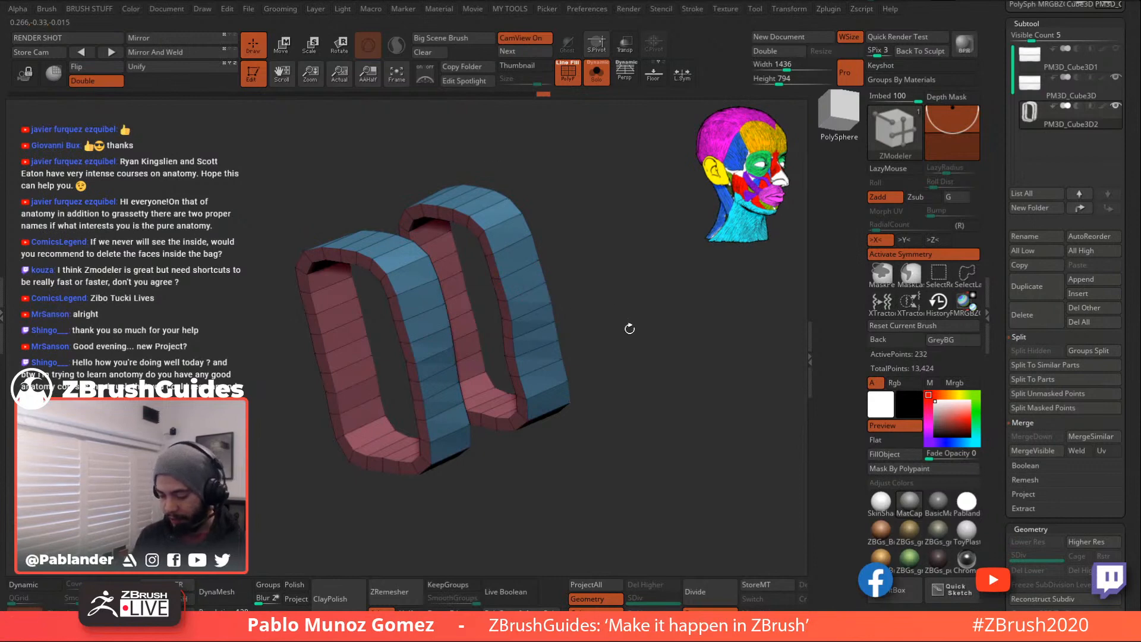
- Add the inner strap faces to the blue polygroup and turn Solo off to show the bag
{"action": "left_click_drag", "start_coordinate": [572, 230], "coordinate": [606, 237]}
{"action": "left_click", "coordinate": [391, 404]}
{"action": "left_click_drag", "start_coordinate": [635, 361], "coordinate": [671, 368]}
{"action": "left_click_drag", "start_coordinate": [578, 368], "coordinate": [644, 357]}
{"action": "left_click", "coordinate": [608, 81]}
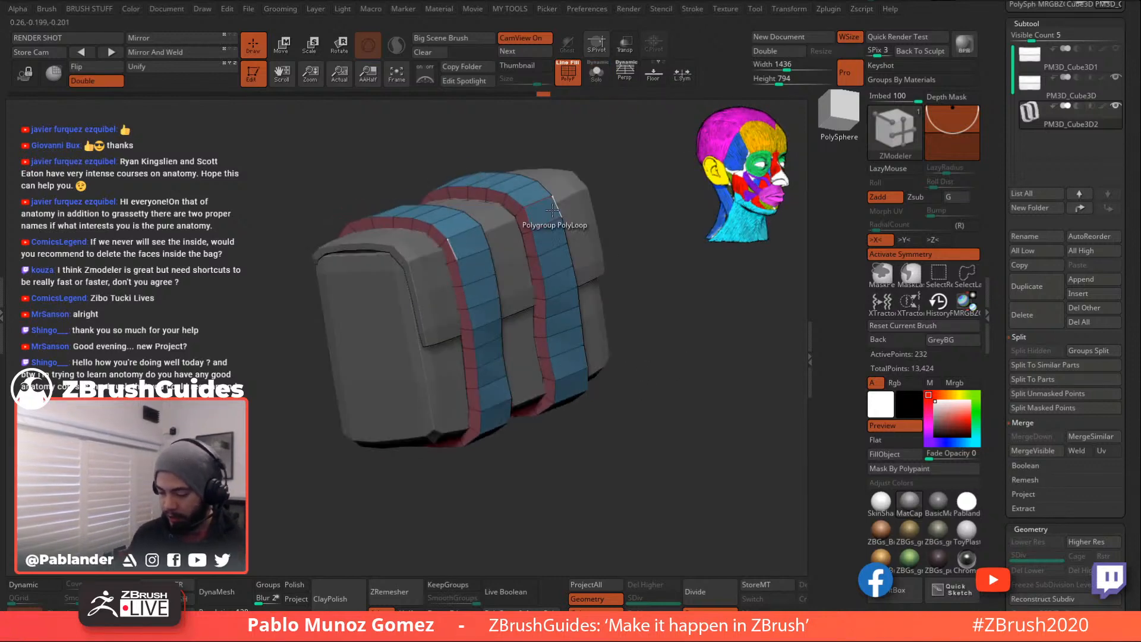
{"action": "key", "text": "space"}
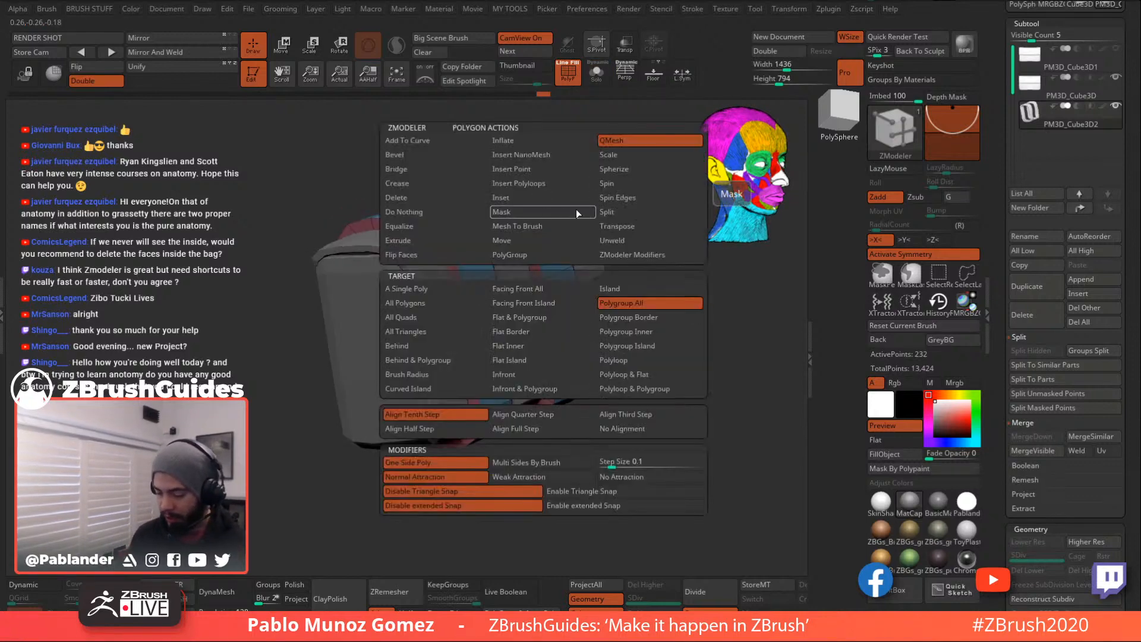
- Set the polygon action to QMesh targeting Polygroup All, trial-extrude the straps, then undo it
{"action": "left_click", "coordinate": [639, 143]}
{"action": "left_click_drag", "start_coordinate": [648, 241], "coordinate": [630, 242]}
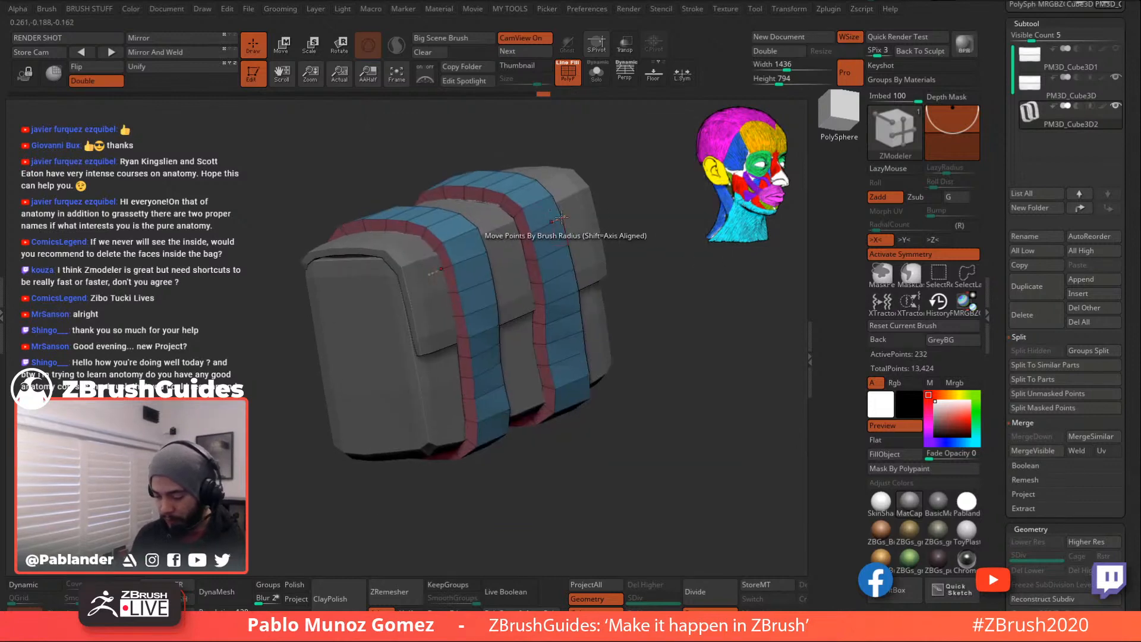
{"action": "key", "text": "space"}
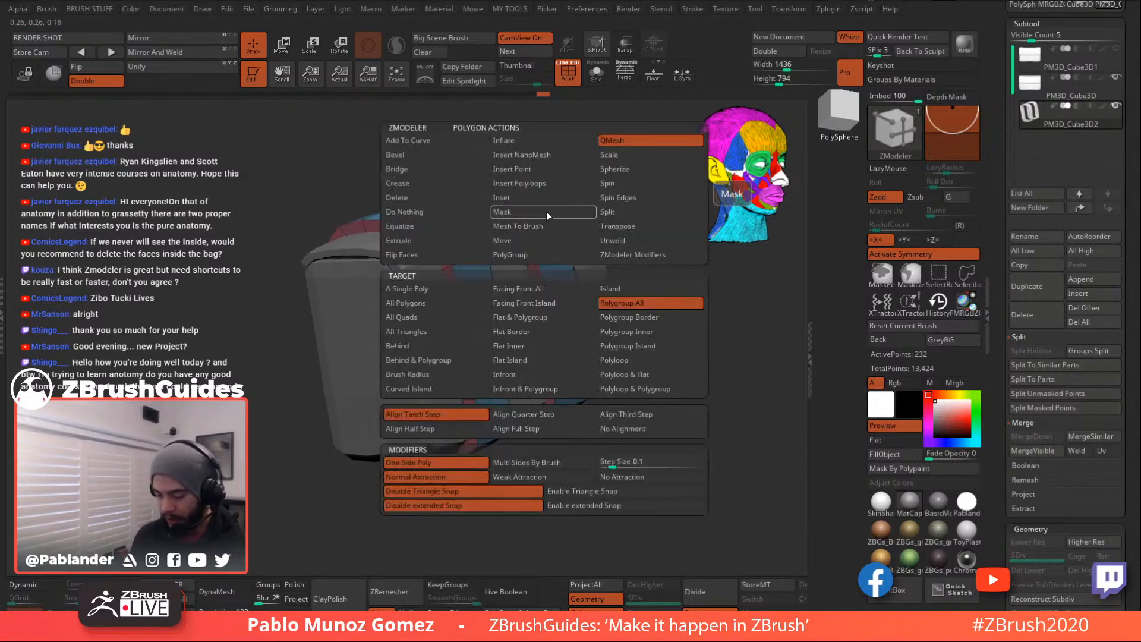
{"action": "left_click", "coordinate": [647, 305]}
{"action": "left_click_drag", "start_coordinate": [735, 315], "coordinate": [529, 226]}
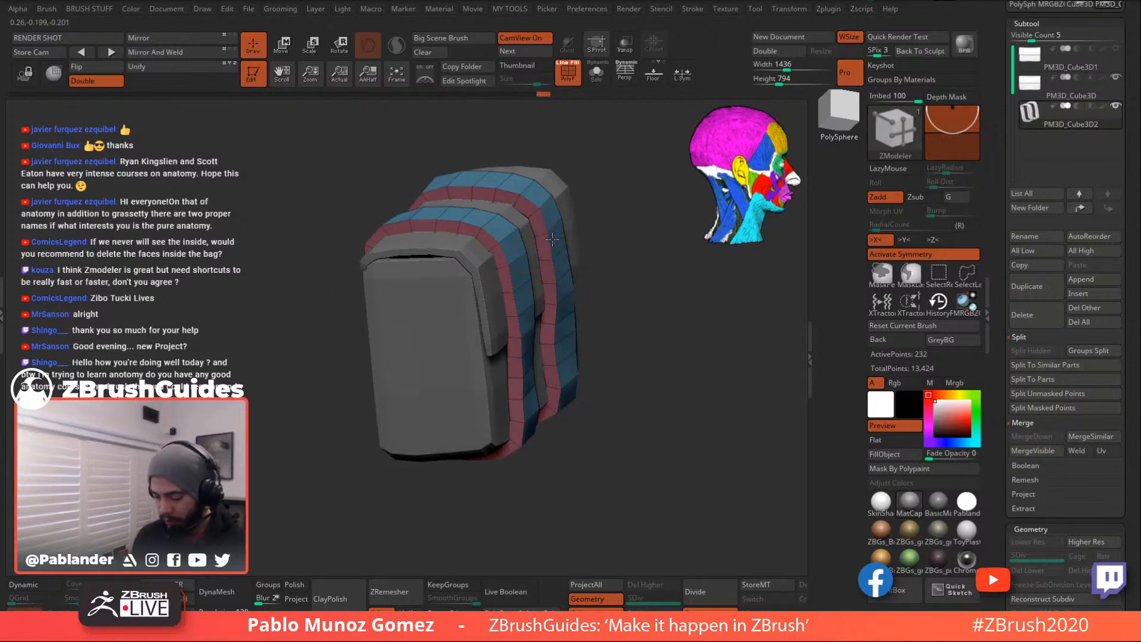
{"action": "left_click_drag", "start_coordinate": [645, 225], "coordinate": [607, 220]}
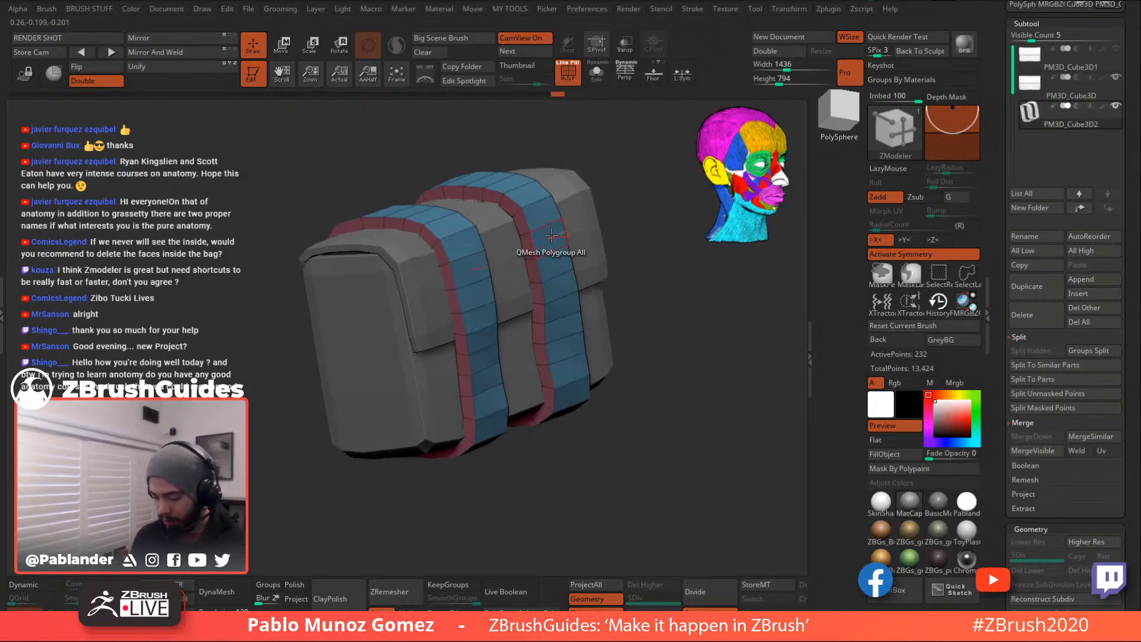
{"action": "left_click_drag", "start_coordinate": [530, 244], "coordinate": [576, 232]}
{"action": "key", "text": "ctrl+z"}
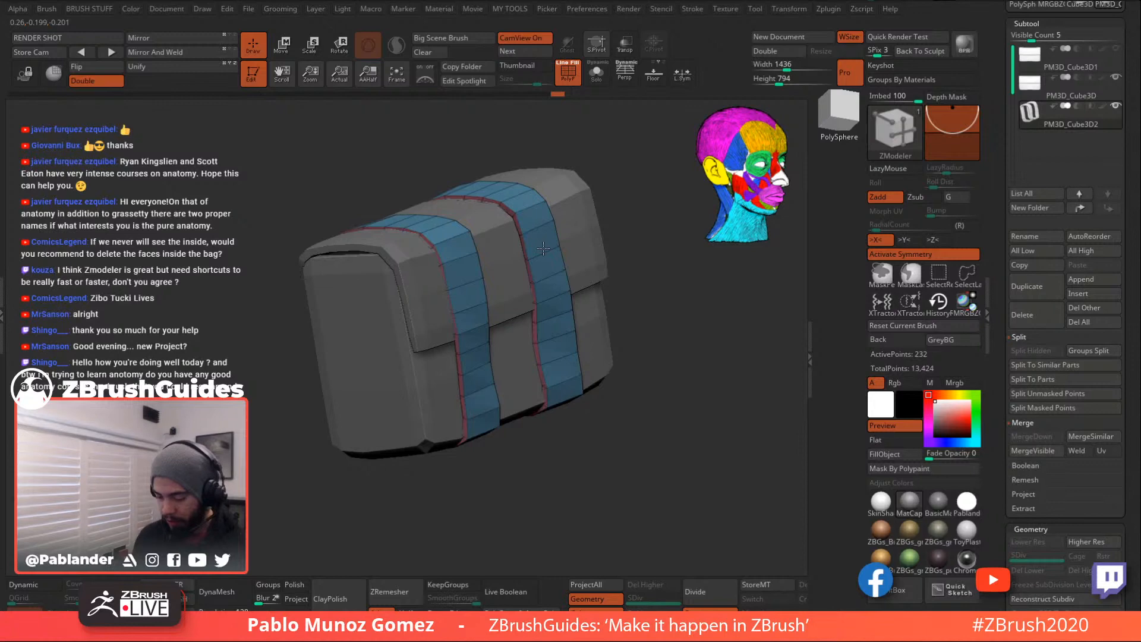
- Switch back to the Move brush and nudge one strap's underside closer to the bag
{"action": "left_click_drag", "start_coordinate": [633, 302], "coordinate": [684, 334]}
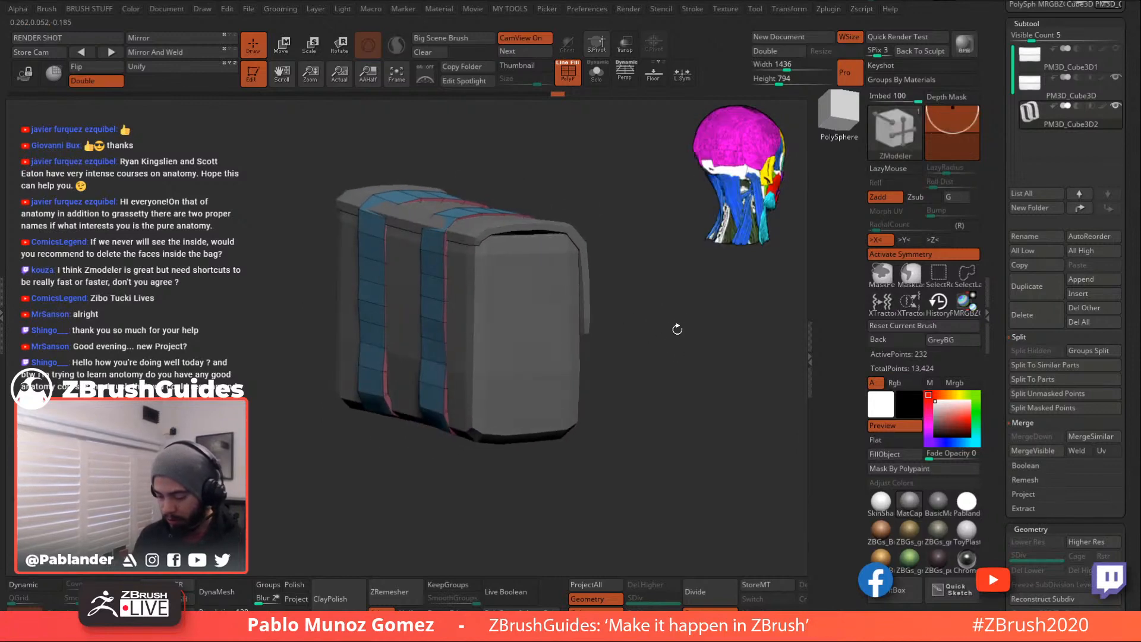
{"action": "key", "text": "b"}
{"action": "key", "text": "m"}
{"action": "key", "text": "v"}
{"action": "key", "text": "space"}
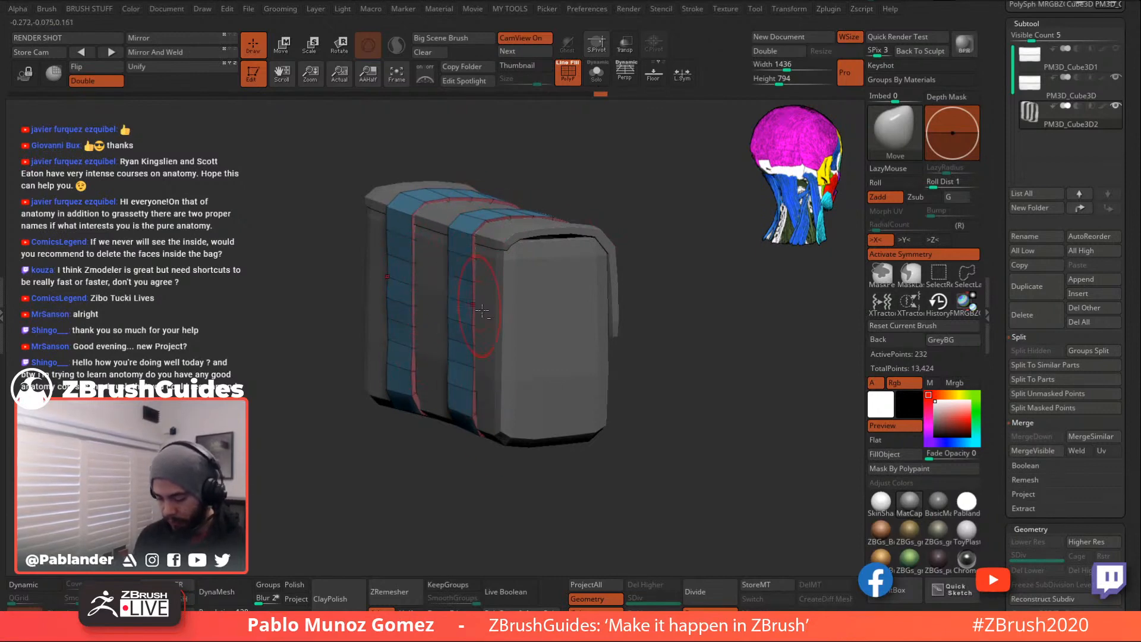
{"action": "right_click_drag", "start_coordinate": [492, 375], "coordinate": [454, 388]}
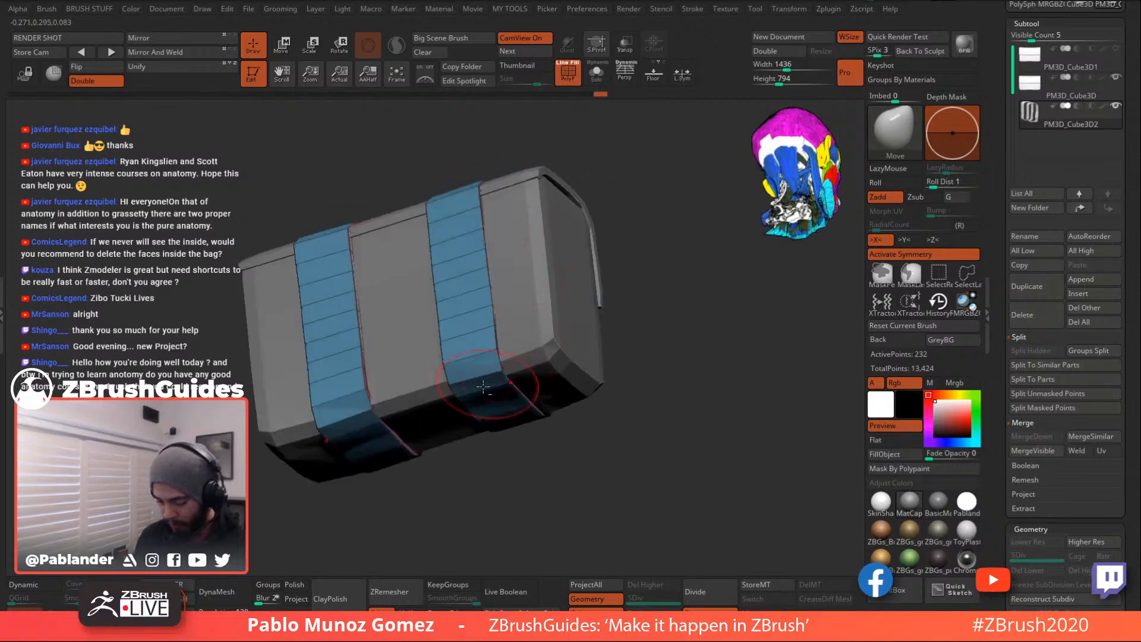
{"action": "left_click_drag", "start_coordinate": [454, 387], "coordinate": [462, 384]}
- Orbit around the bag to inspect the blue straps with their thin red edge strips
{"action": "right_click_drag", "start_coordinate": [576, 333], "coordinate": [548, 377], "text": "shift"}
{"action": "mouse_move", "coordinate": [657, 408]}
{"action": "right_mouse_down"}
{"action": "mouse_move", "coordinate": [629, 406]}
{"action": "mouse_move", "coordinate": [609, 372]}
{"action": "right_mouse_up"}
{"action": "left_click_drag", "start_coordinate": [687, 318], "coordinate": [617, 313], "text": "alt"}
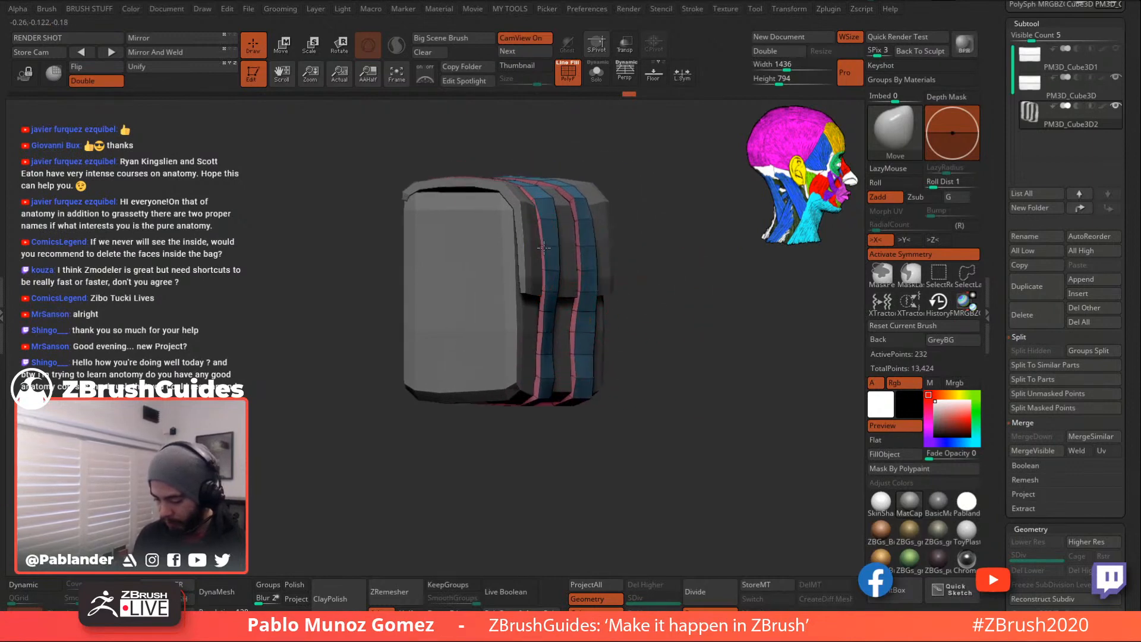
{"action": "left_click_drag", "start_coordinate": [656, 269], "coordinate": [699, 371]}
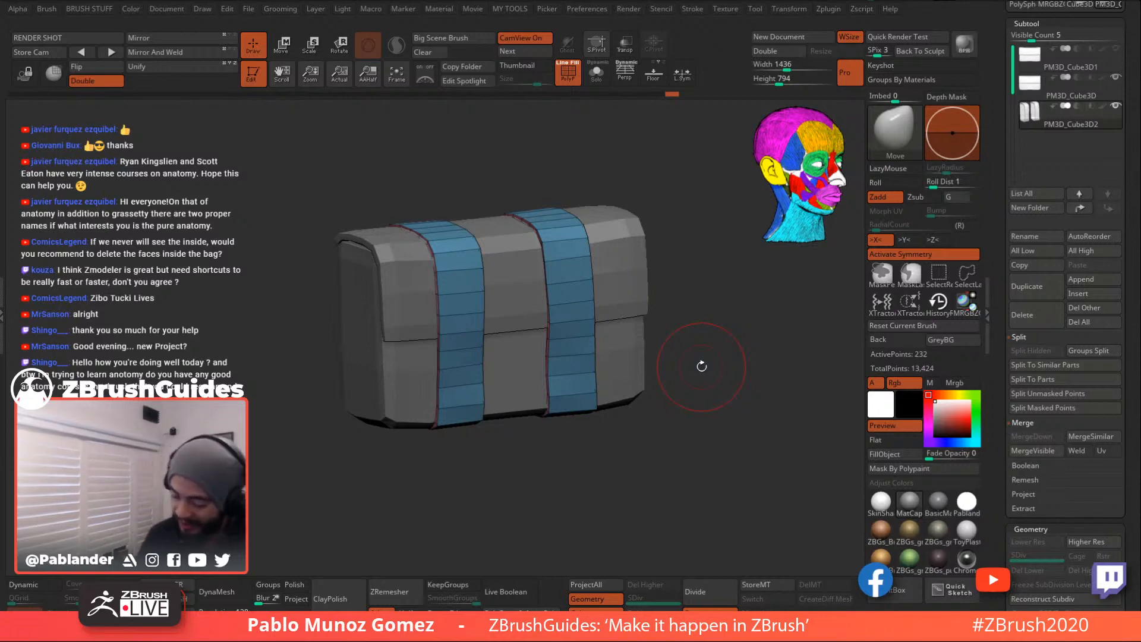
{"action": "left_click_drag", "start_coordinate": [698, 367], "coordinate": [662, 362]}
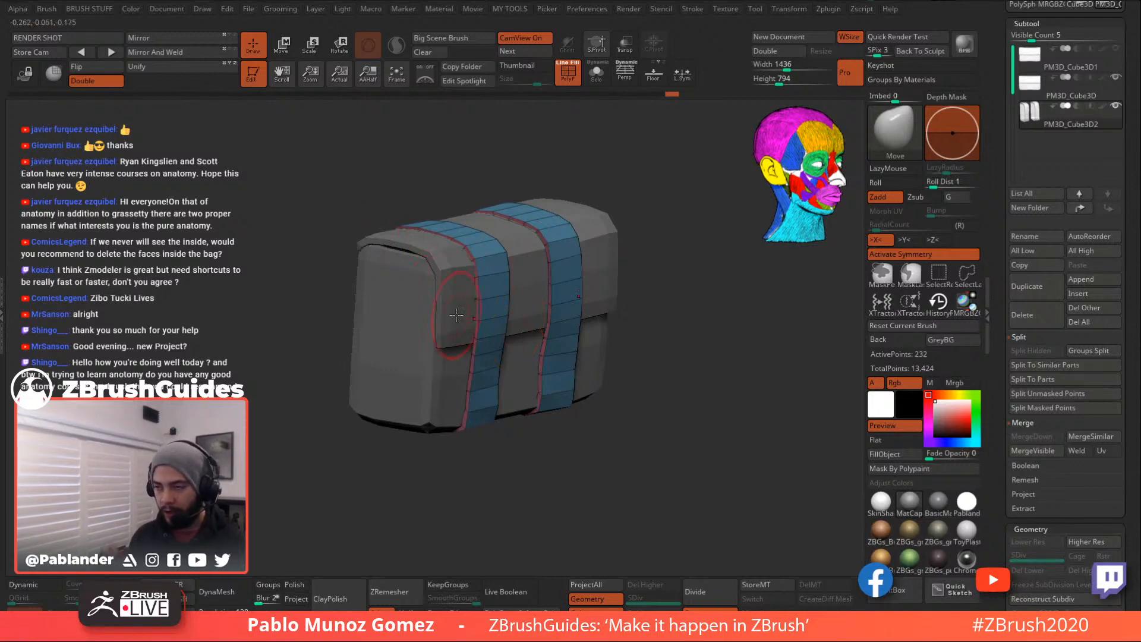
{"action": "mouse_move", "coordinate": [673, 346]}
{"action": "left_mouse_down"}
{"action": "mouse_move", "coordinate": [754, 357]}
{"action": "mouse_move", "coordinate": [682, 355]}
{"action": "mouse_move", "coordinate": [663, 375]}
{"action": "mouse_move", "coordinate": [661, 356]}
{"action": "mouse_move", "coordinate": [698, 391]}
{"action": "mouse_move", "coordinate": [678, 361]}
{"action": "left_mouse_up"}
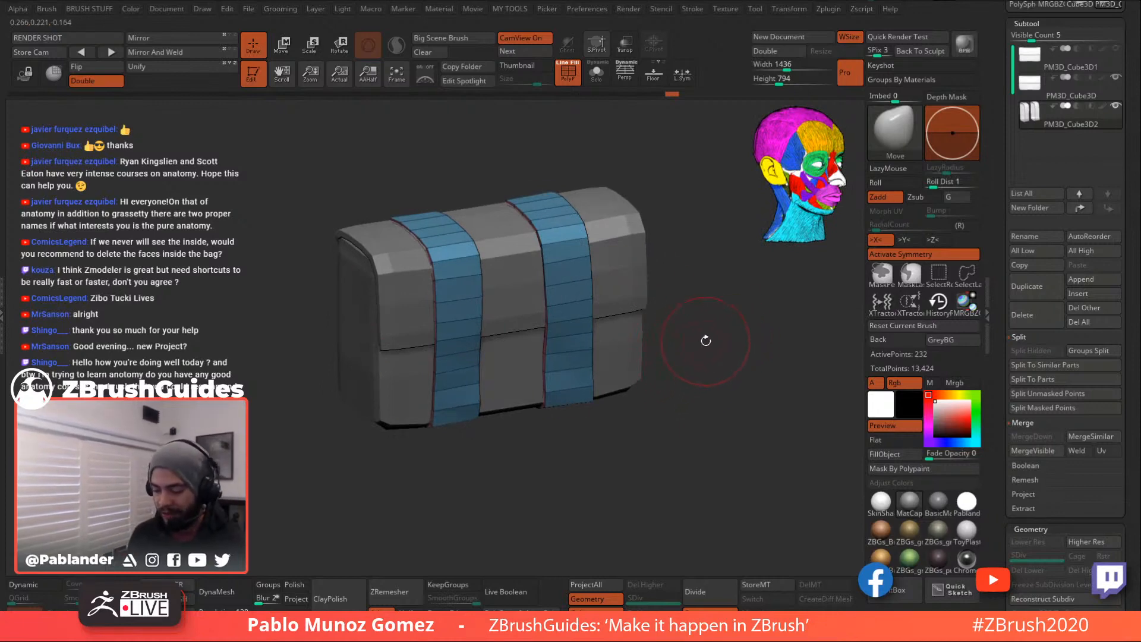
{"action": "left_click_drag", "start_coordinate": [706, 332], "coordinate": [686, 371]}
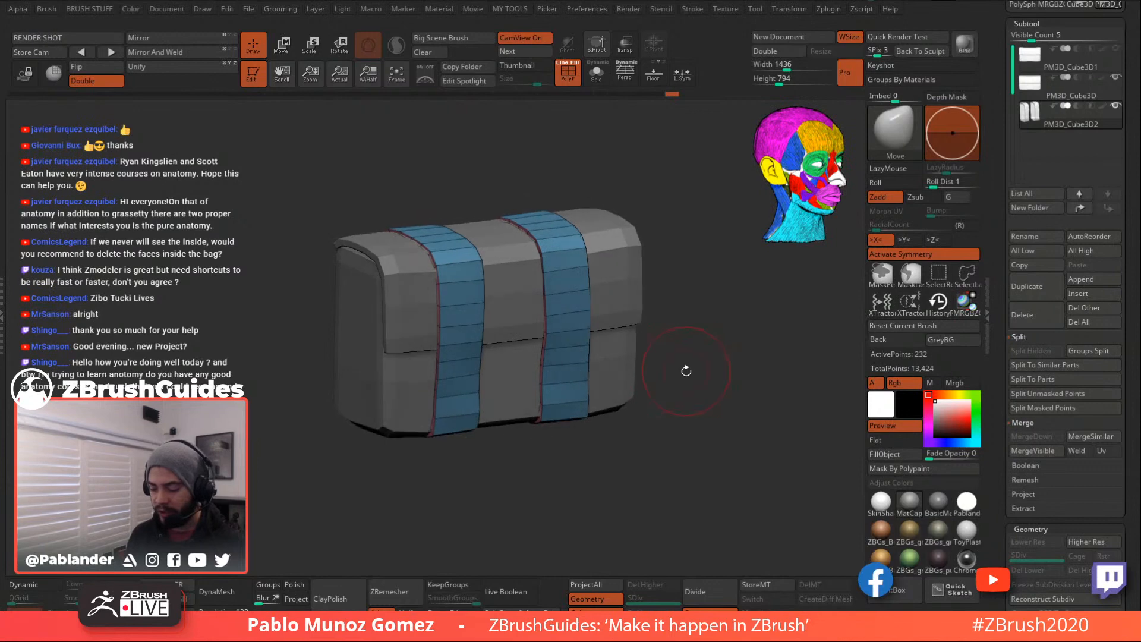
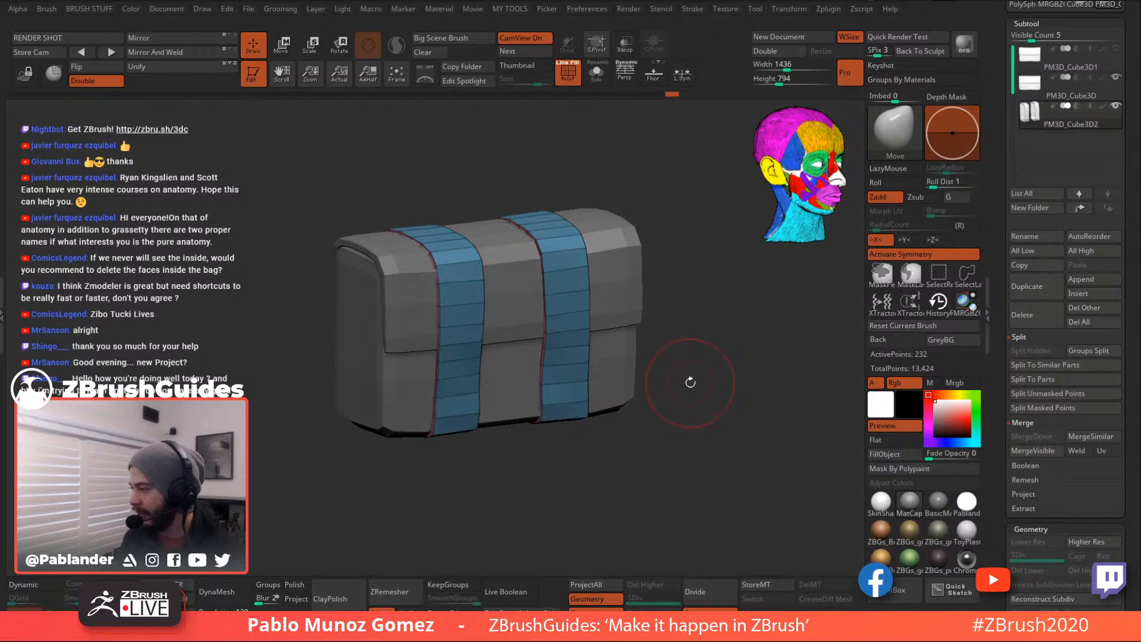
- Orbit the bag to inspect its sides and front, then solo the strap subtool
{"action": "mouse_move", "coordinate": [689, 380]}
{"action": "left_mouse_down"}
{"action": "mouse_move", "coordinate": [721, 387]}
{"action": "mouse_move", "coordinate": [622, 454]}
{"action": "mouse_move", "coordinate": [687, 430]}
{"action": "mouse_move", "coordinate": [701, 417]}
{"action": "mouse_move", "coordinate": [689, 398]}
{"action": "left_mouse_up"}
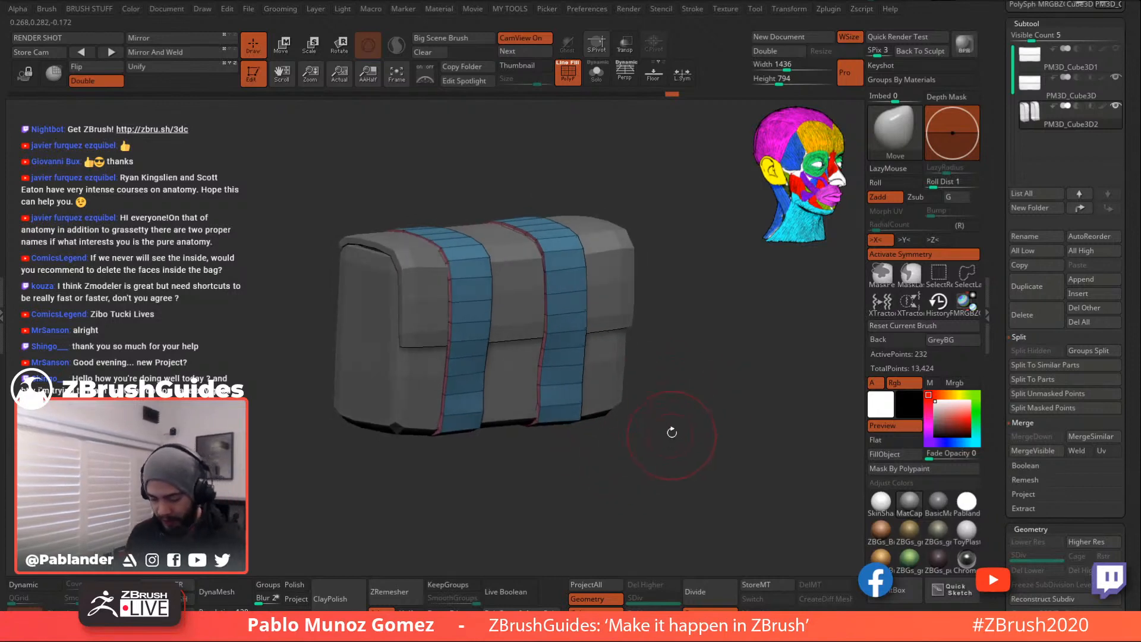
{"action": "left_click_drag", "start_coordinate": [687, 446], "coordinate": [682, 443]}
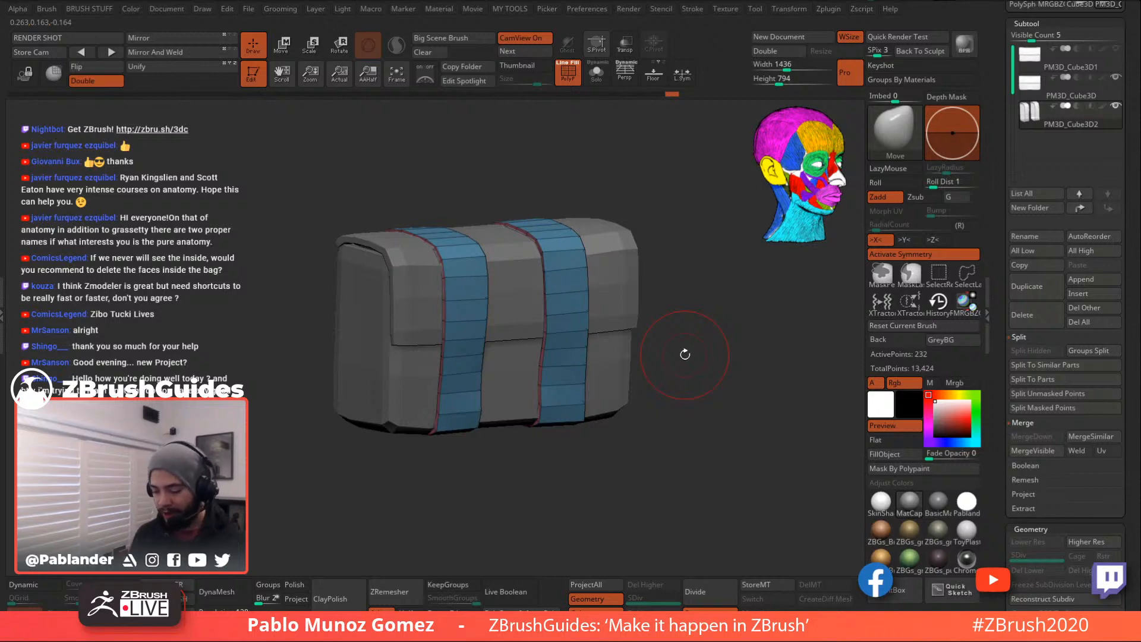
{"action": "mouse_move", "coordinate": [685, 354]}
{"action": "left_mouse_down"}
{"action": "mouse_move", "coordinate": [713, 348]}
{"action": "mouse_move", "coordinate": [686, 347]}
{"action": "left_mouse_up"}
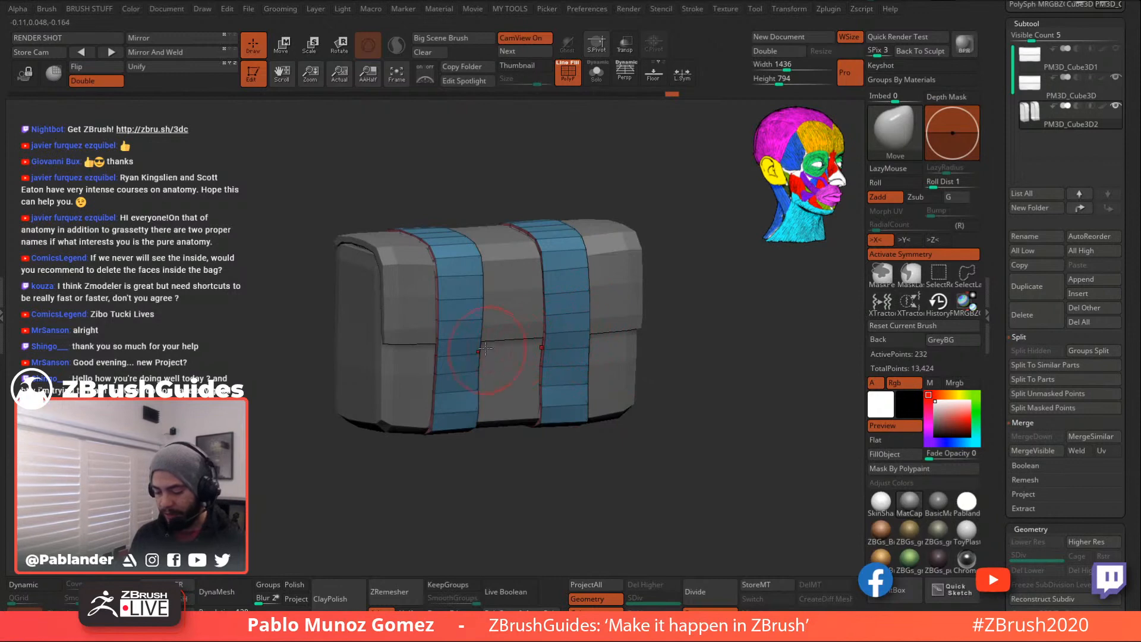
{"action": "left_click_drag", "start_coordinate": [674, 365], "coordinate": [697, 335]}
{"action": "left_click_drag", "start_coordinate": [610, 133], "coordinate": [569, 200]}
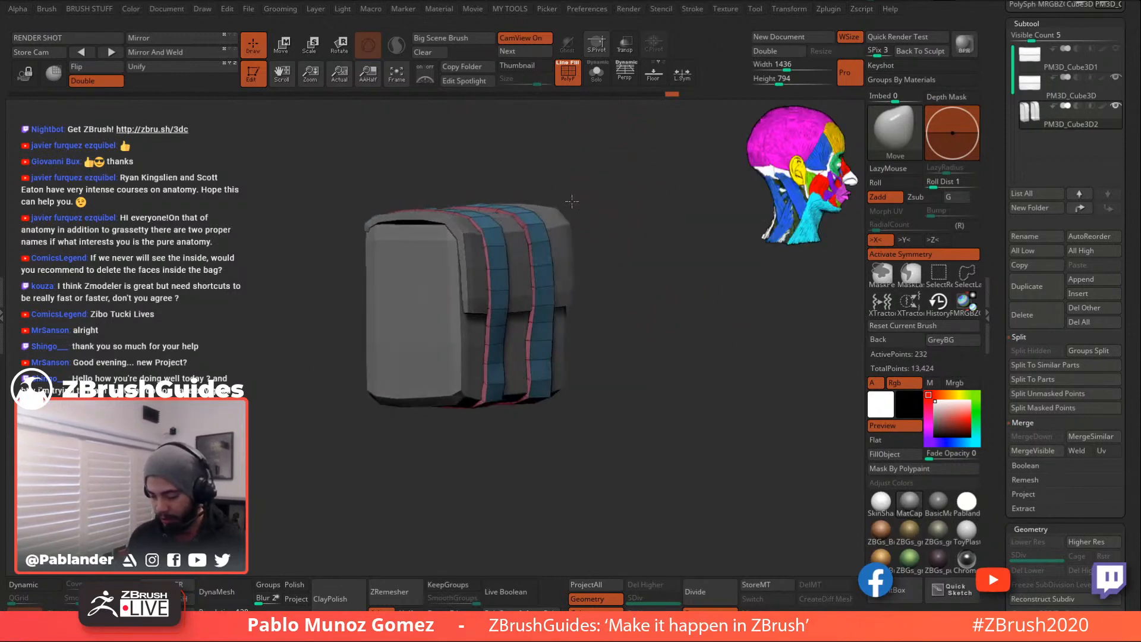
{"action": "left_click_drag", "start_coordinate": [647, 226], "coordinate": [615, 238]}
{"action": "mouse_move", "coordinate": [704, 297]}
{"action": "left_mouse_down"}
{"action": "mouse_move", "coordinate": [689, 306]}
{"action": "mouse_move", "coordinate": [703, 309]}
{"action": "left_mouse_up"}
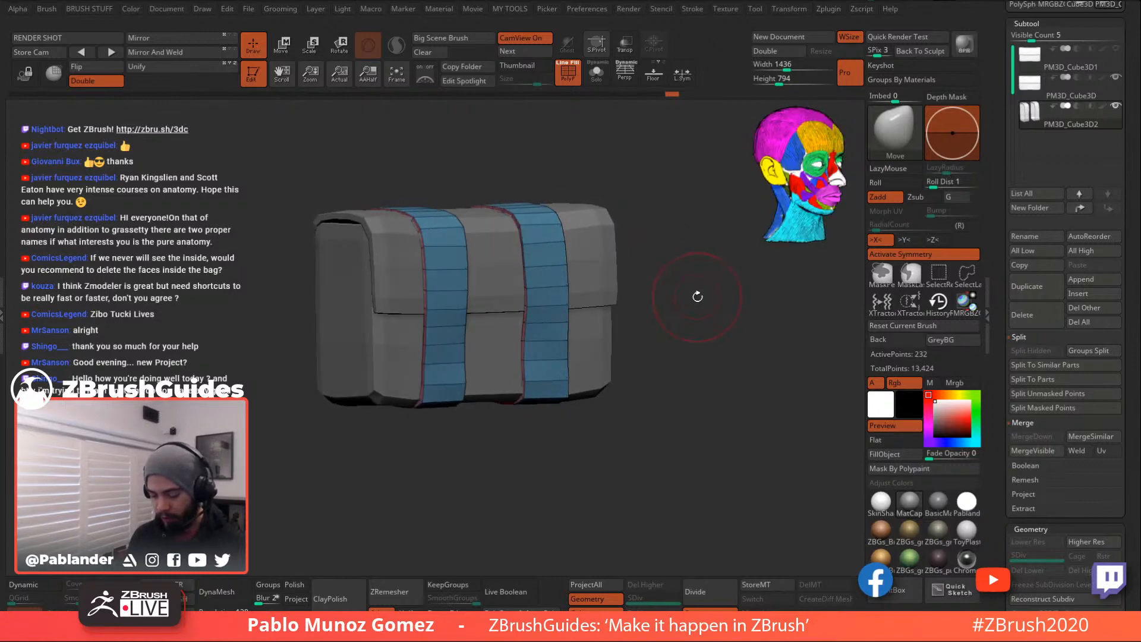
{"action": "left_click_drag", "start_coordinate": [659, 268], "coordinate": [645, 324]}
{"action": "left_click", "coordinate": [596, 73]}
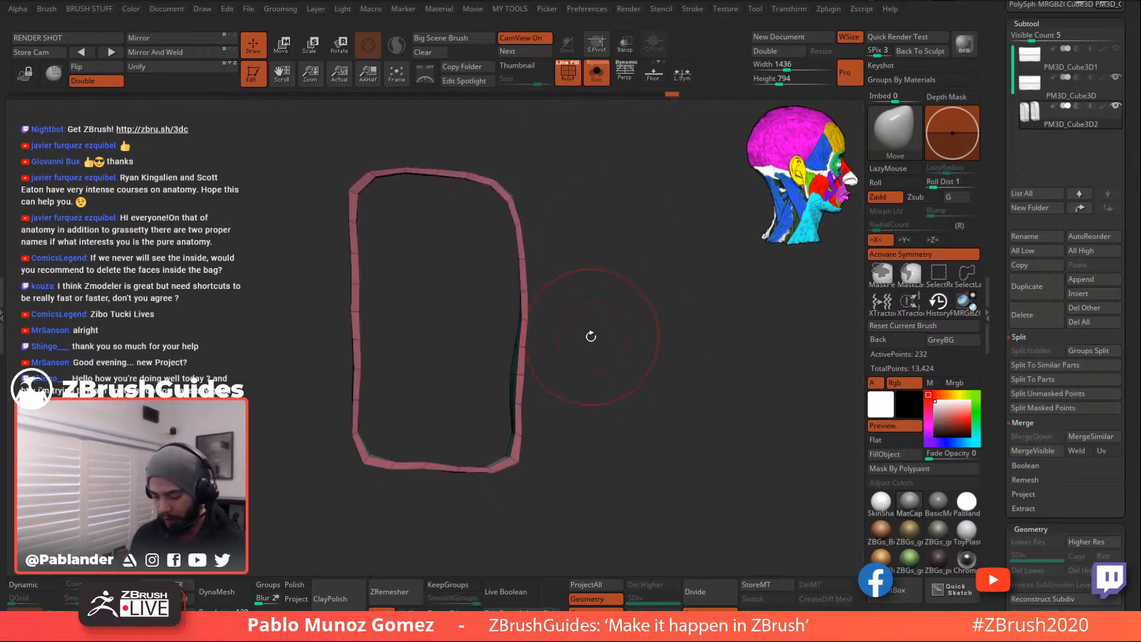
- Hide the strap strips over the bag's front edge with Ctrl+Shift rectangle selection and inverted visibility
{"action": "key", "text": "ctrl+shift"}
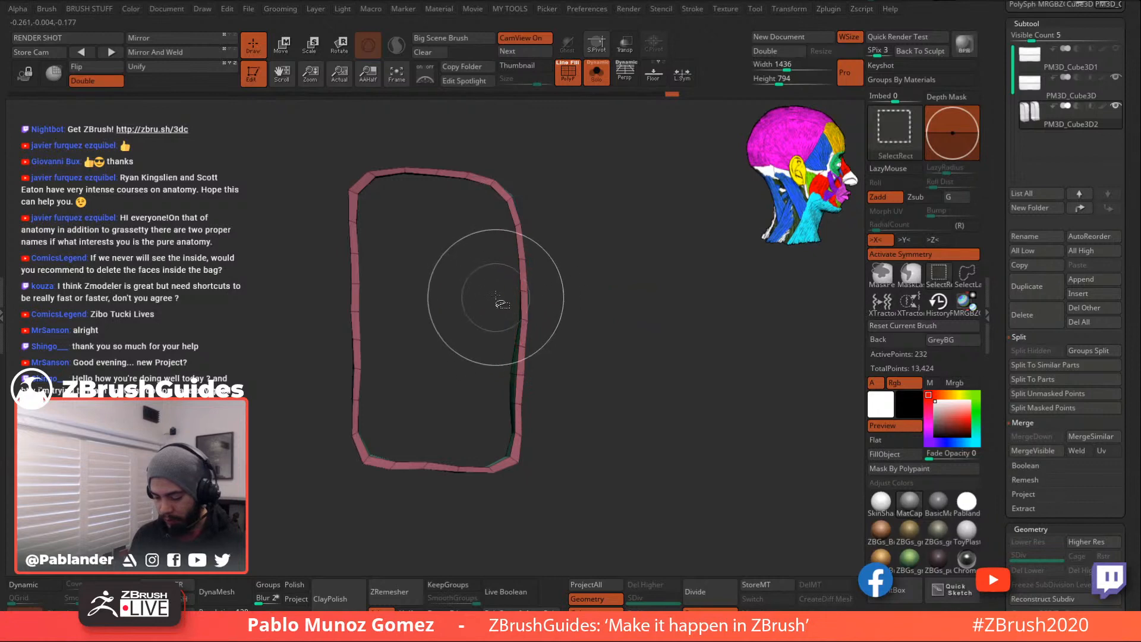
{"action": "left_click_drag", "start_coordinate": [500, 281], "coordinate": [541, 326], "text": "ctrl+shift"}
{"action": "left_click_drag", "start_coordinate": [647, 355], "coordinate": [622, 359]}
{"action": "left_click_drag", "start_coordinate": [644, 310], "coordinate": [658, 338], "text": "ctrl+shift"}
{"action": "left_click", "coordinate": [598, 83]}
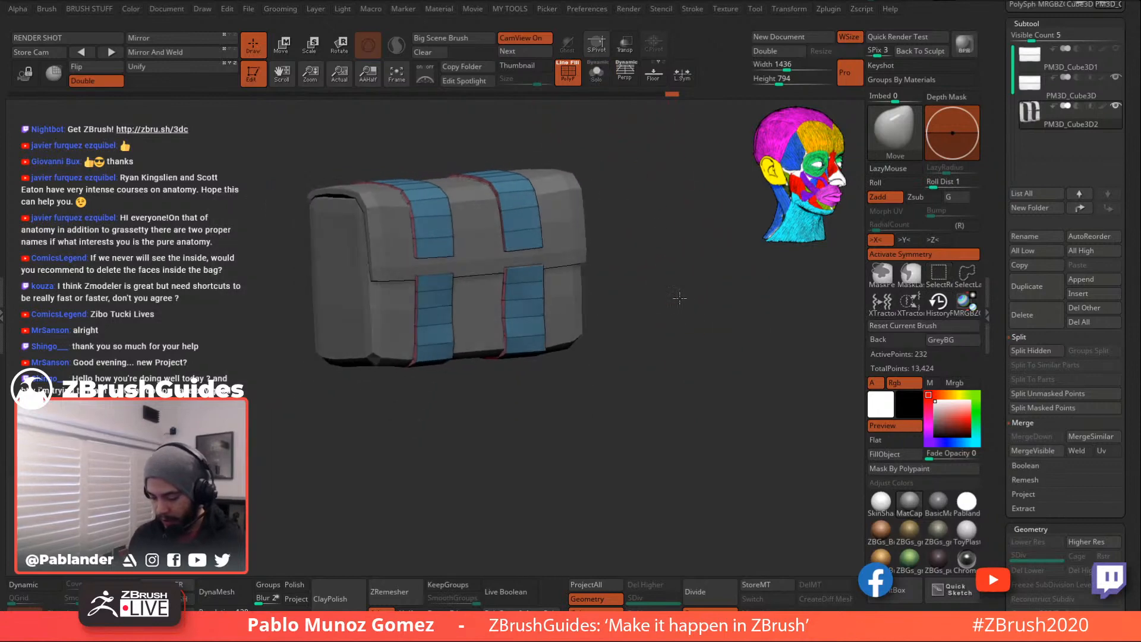
{"action": "left_click_drag", "start_coordinate": [694, 301], "coordinate": [672, 291]}
- Run Del Hidden from the personal tool collection to cut the hidden strips out of both straps
{"action": "key", "text": "3"}
{"action": "left_click", "coordinate": [705, 324]}
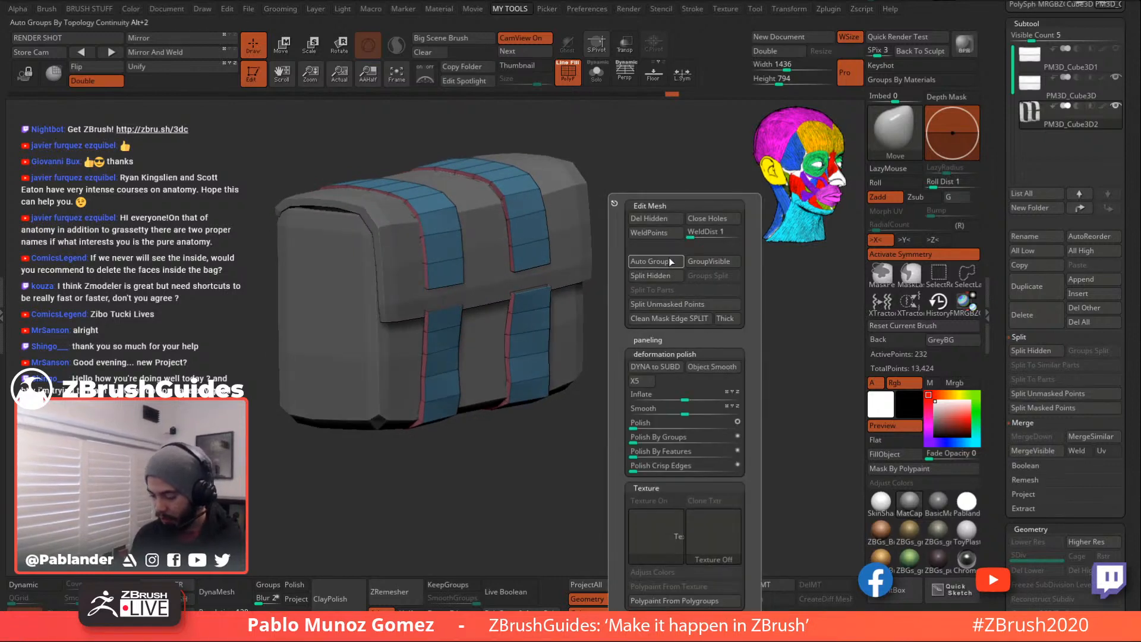
{"action": "left_click", "coordinate": [666, 225]}
{"action": "left_click_drag", "start_coordinate": [642, 365], "coordinate": [649, 359]}
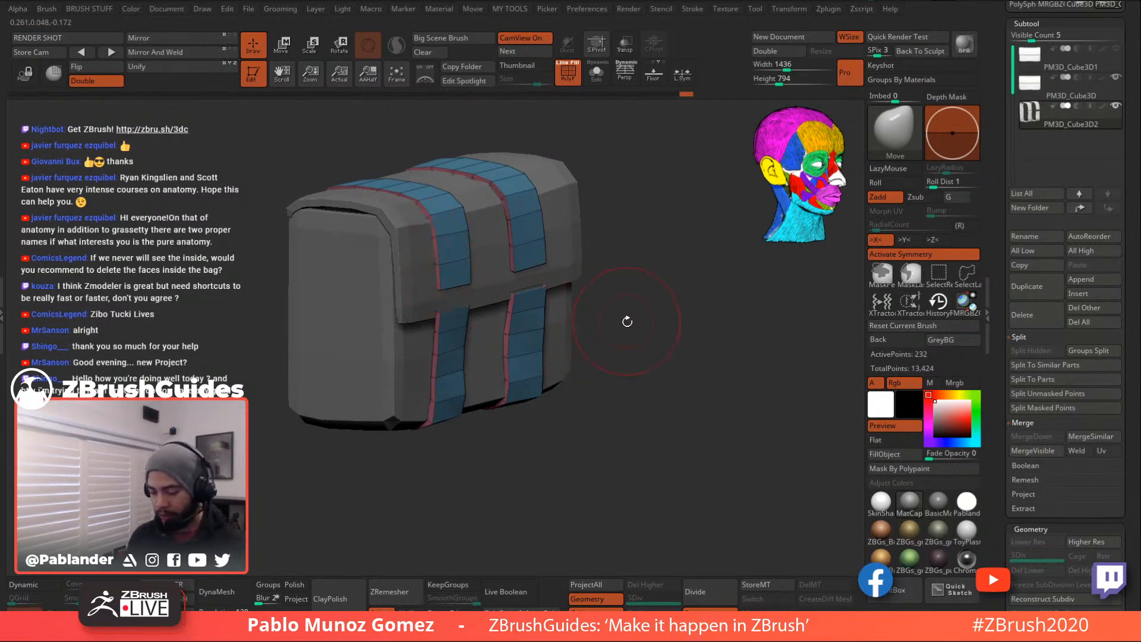
{"action": "left_click_drag", "start_coordinate": [627, 321], "coordinate": [503, 323]}
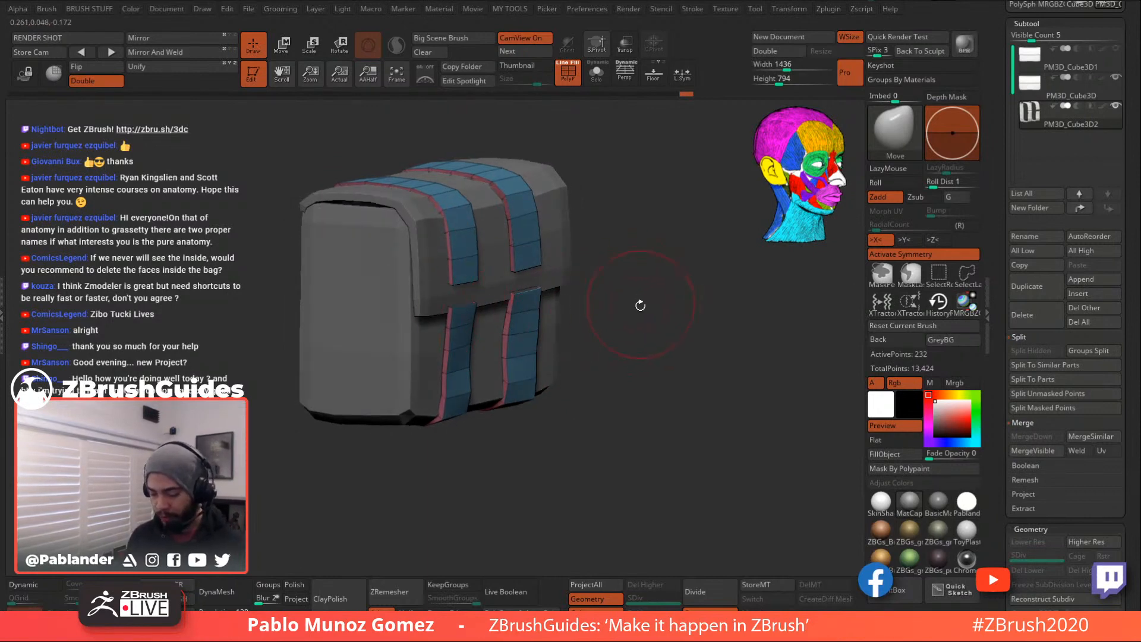
- Solo the straps and mask their upper parts, keeping the lower ends free
{"action": "left_click", "coordinate": [596, 73]}
{"action": "left_click_drag", "start_coordinate": [621, 193], "coordinate": [669, 221]}
{"action": "left_click_drag", "start_coordinate": [538, 277], "coordinate": [437, 174], "text": "ctrl"}
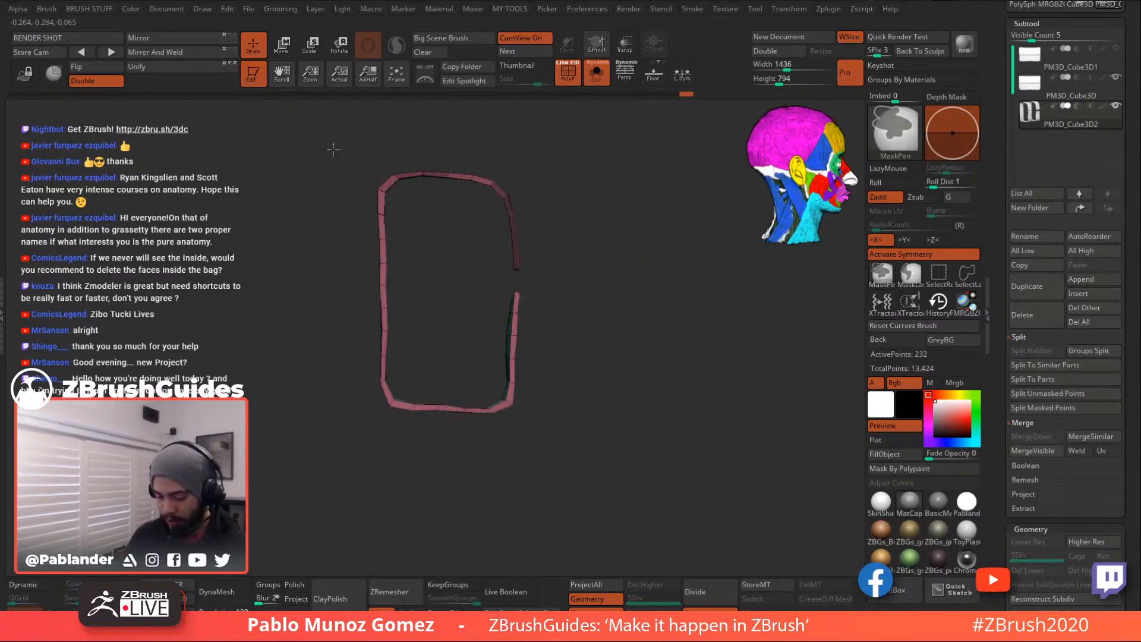
{"action": "mouse_move", "coordinate": [330, 158]}
{"action": "left_mouse_down", "text": "ctrl"}
{"action": "mouse_move", "coordinate": [438, 204]}
{"action": "mouse_move", "coordinate": [581, 294]}
{"action": "mouse_move", "coordinate": [609, 265]}
{"action": "mouse_move", "coordinate": [572, 266]}
{"action": "mouse_move", "coordinate": [591, 269]}
{"action": "left_mouse_up", "text": "ctrl"}
{"action": "left_click", "coordinate": [596, 72]}
{"action": "key", "text": "ctrl+z"}
- Pull the lower strap's top-left and top-right edges into place with the Move brush
{"action": "right_click_drag", "start_coordinate": [590, 269], "coordinate": [601, 274], "text": "ctrl"}
{"action": "right_click", "coordinate": [602, 273]}
{"action": "left_click_drag", "start_coordinate": [593, 266], "coordinate": [616, 259]}
{"action": "mouse_move", "coordinate": [621, 259]}
{"action": "right_mouse_down"}
{"action": "mouse_move", "coordinate": [600, 261]}
{"action": "mouse_move", "coordinate": [659, 247]}
{"action": "mouse_move", "coordinate": [642, 219]}
{"action": "right_mouse_up"}
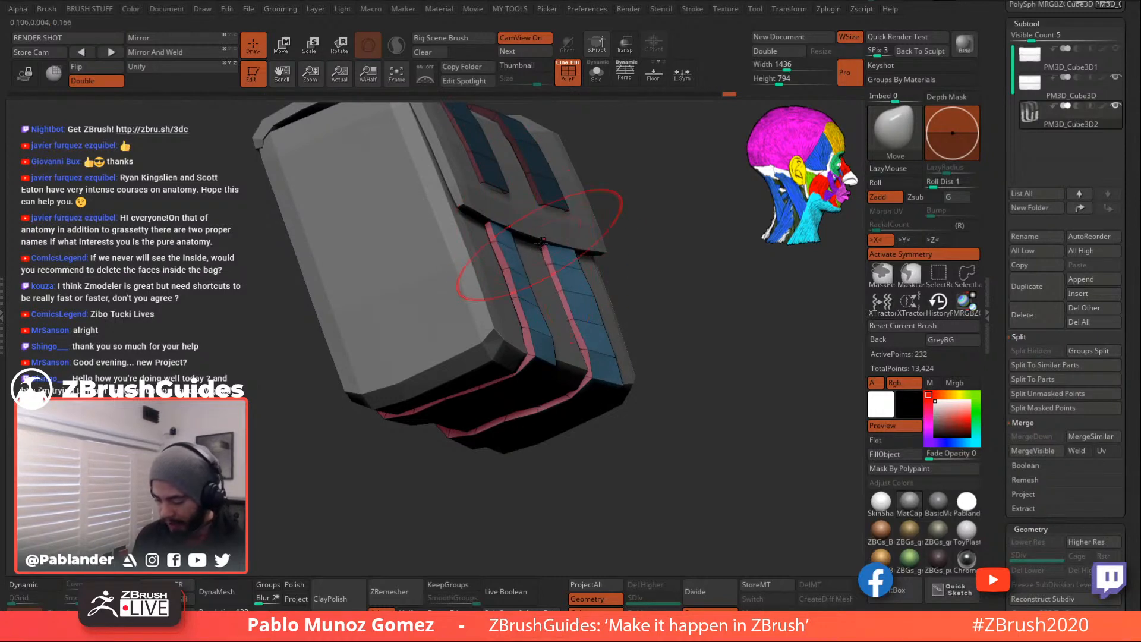
- Nudge the lower strap's top edge and pull its bottom corners up and left
{"action": "left_click_drag", "start_coordinate": [480, 225], "coordinate": [477, 226]}
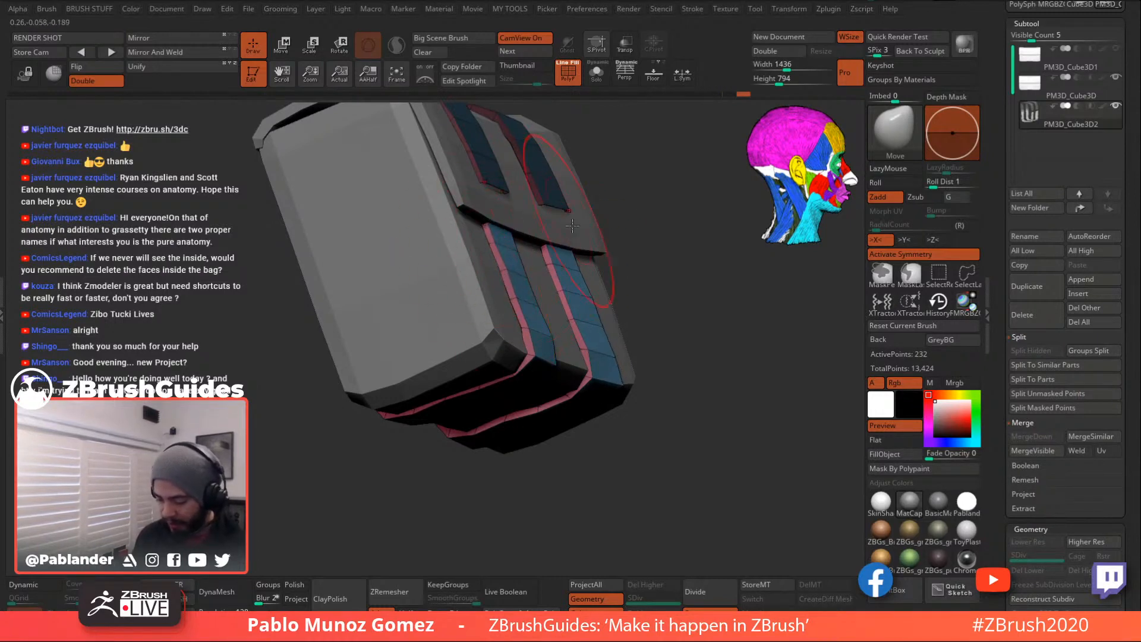
{"action": "right_click_drag", "start_coordinate": [563, 252], "coordinate": [615, 254]}
{"action": "left_click_drag", "start_coordinate": [607, 260], "coordinate": [603, 266]}
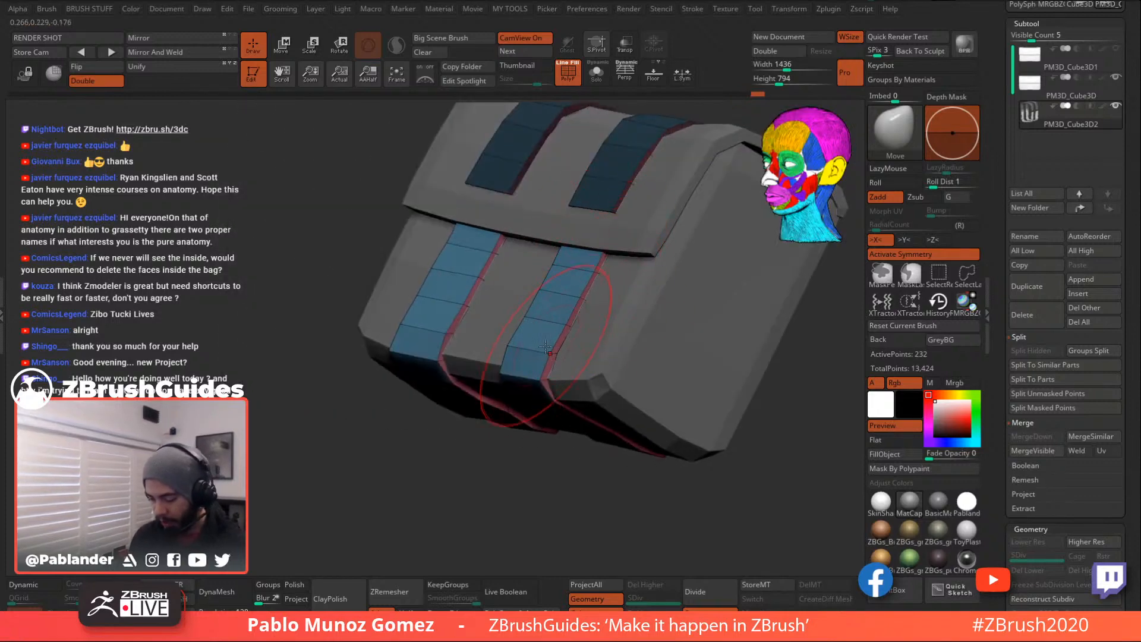
{"action": "left_click_drag", "start_coordinate": [553, 402], "coordinate": [549, 399]}
{"action": "left_click_drag", "start_coordinate": [441, 363], "coordinate": [448, 331]}
{"action": "right_click_drag", "start_coordinate": [447, 333], "coordinate": [548, 312]}
- Nudge the strap vertices on the bag's side into place
{"action": "left_click_drag", "start_coordinate": [507, 342], "coordinate": [511, 342]}
{"action": "right_click_drag", "start_coordinate": [633, 362], "coordinate": [613, 393], "text": "shift"}
{"action": "left_click_drag", "start_coordinate": [633, 394], "coordinate": [630, 390]}
{"action": "left_click_drag", "start_coordinate": [553, 372], "coordinate": [557, 368]}
{"action": "right_click_drag", "start_coordinate": [557, 367], "coordinate": [636, 354]}
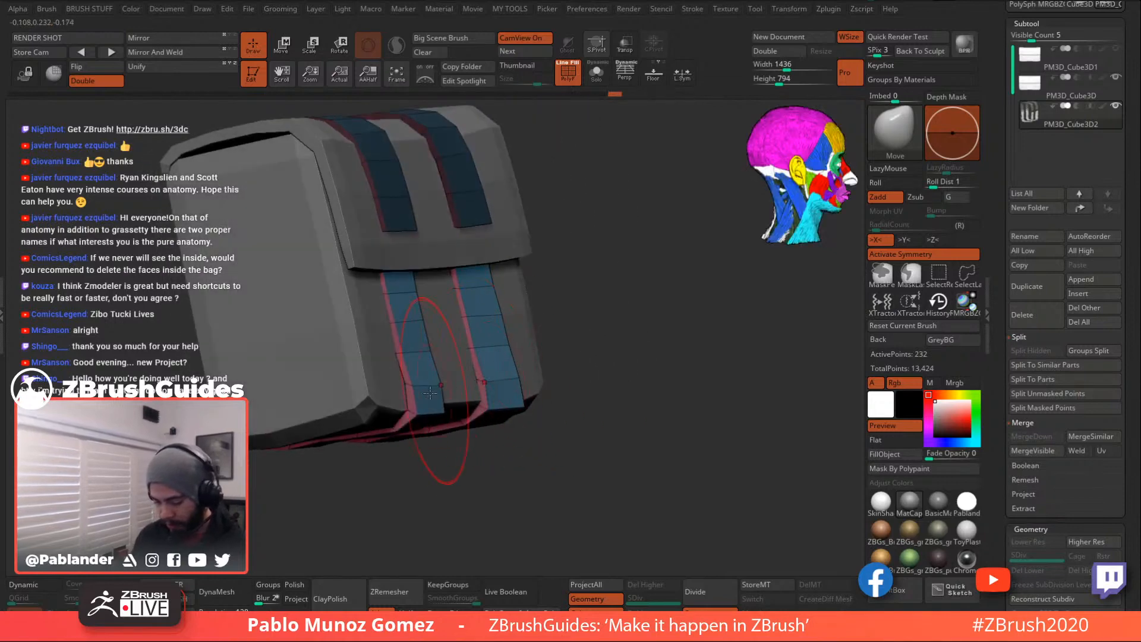
{"action": "left_click_drag", "start_coordinate": [416, 393], "coordinate": [413, 390]}
{"action": "left_click_drag", "start_coordinate": [396, 316], "coordinate": [390, 298]}
- Check the bag from below and the front, then solo the straps and clear their mask
{"action": "mouse_move", "coordinate": [608, 298]}
{"action": "right_mouse_down"}
{"action": "mouse_move", "coordinate": [626, 288]}
{"action": "mouse_move", "coordinate": [552, 380]}
{"action": "mouse_move", "coordinate": [573, 360]}
{"action": "mouse_move", "coordinate": [583, 380]}
{"action": "right_mouse_up"}
{"action": "right_click_drag", "start_coordinate": [684, 370], "coordinate": [667, 297]}
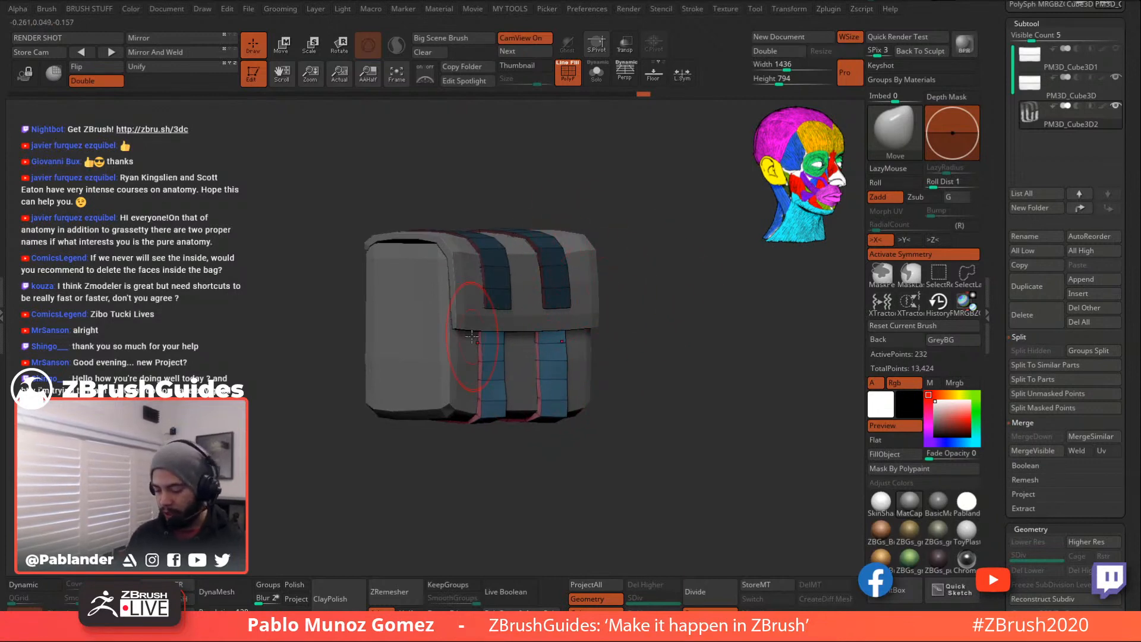
{"action": "right_click_drag", "start_coordinate": [646, 330], "coordinate": [680, 318]}
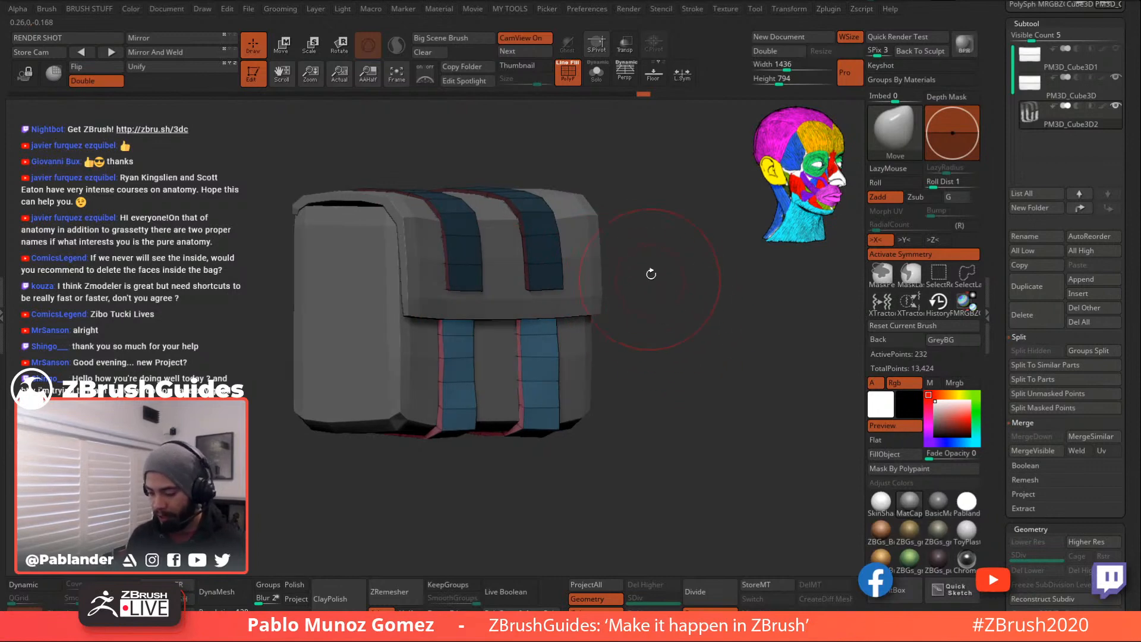
{"action": "left_click", "coordinate": [591, 78]}
{"action": "left_click", "coordinate": [659, 324], "text": "ctrl"}
{"action": "mouse_move", "coordinate": [629, 212]}
{"action": "left_mouse_down", "text": "ctrl"}
{"action": "mouse_move", "coordinate": [653, 290]}
{"action": "mouse_move", "coordinate": [635, 315]}
{"action": "left_mouse_up", "text": "ctrl"}
{"action": "mouse_move", "coordinate": [626, 315]}
{"action": "left_mouse_down"}
{"action": "mouse_move", "coordinate": [621, 332]}
{"action": "mouse_move", "coordinate": [646, 328]}
{"action": "mouse_move", "coordinate": [572, 354]}
{"action": "mouse_move", "coordinate": [606, 394]}
{"action": "mouse_move", "coordinate": [657, 298]}
{"action": "mouse_move", "coordinate": [622, 291]}
{"action": "left_mouse_up"}
- Switch to the ZModeler brush via B, Z, M
{"action": "key", "text": "space"}
{"action": "key", "text": "b"}
{"action": "key", "text": "z"}
{"action": "key", "text": "m"}
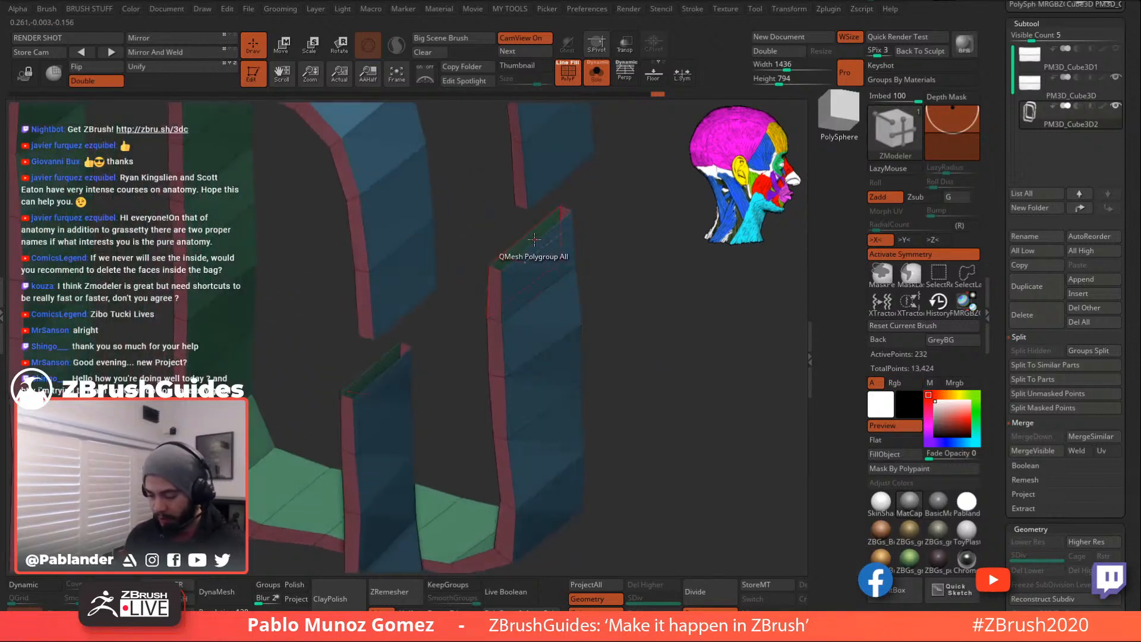
- Cap the strap openings with a ZModeler Bridge between the open edges
{"action": "key", "text": "space"}
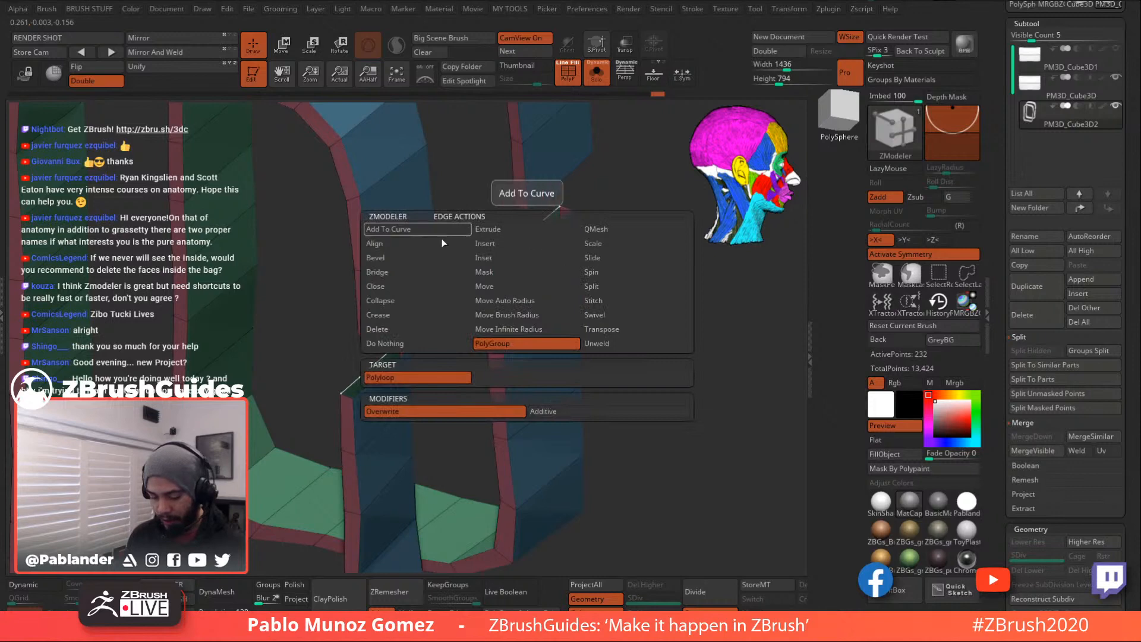
{"action": "left_click", "coordinate": [406, 272]}
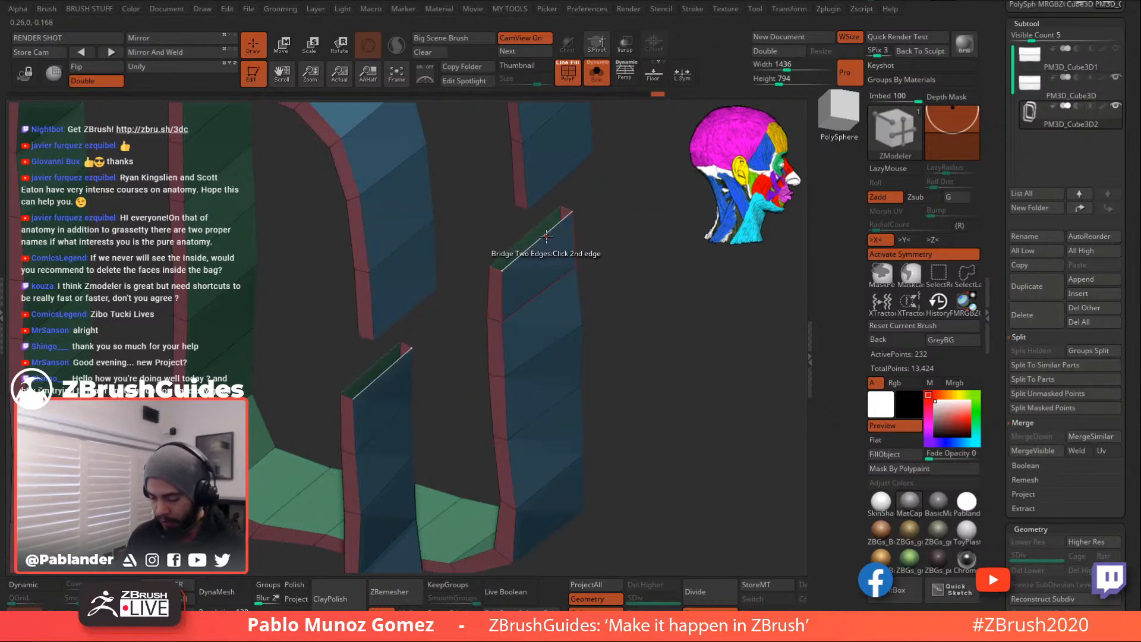
{"action": "left_click_drag", "start_coordinate": [671, 324], "coordinate": [629, 265], "text": "alt"}
{"action": "left_click", "coordinate": [541, 242]}
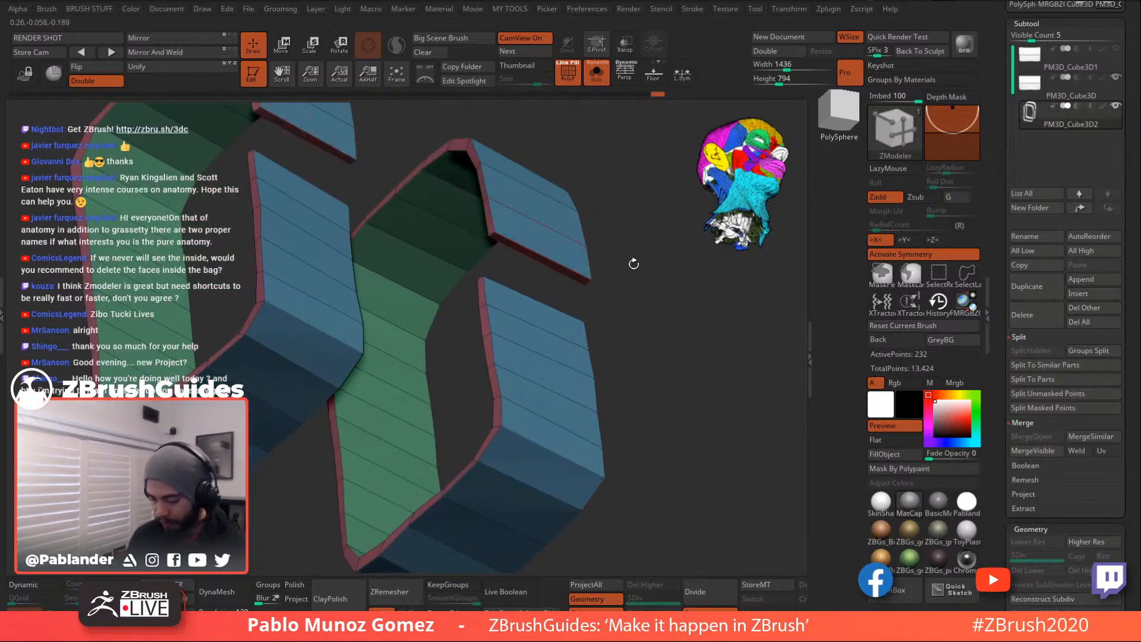
- Extrude the strap ends with QMesh on whole polygroups and regroup the new end faces
{"action": "right_click", "coordinate": [559, 267]}
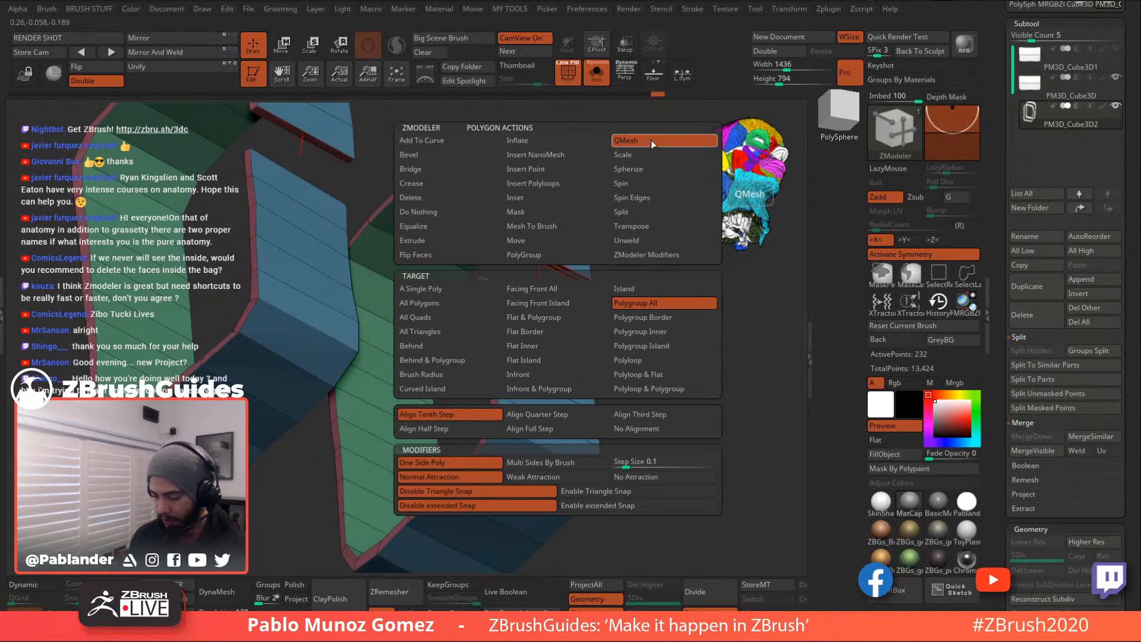
{"action": "left_click_drag", "start_coordinate": [622, 247], "coordinate": [552, 259]}
{"action": "left_click_drag", "start_coordinate": [629, 289], "coordinate": [572, 279]}
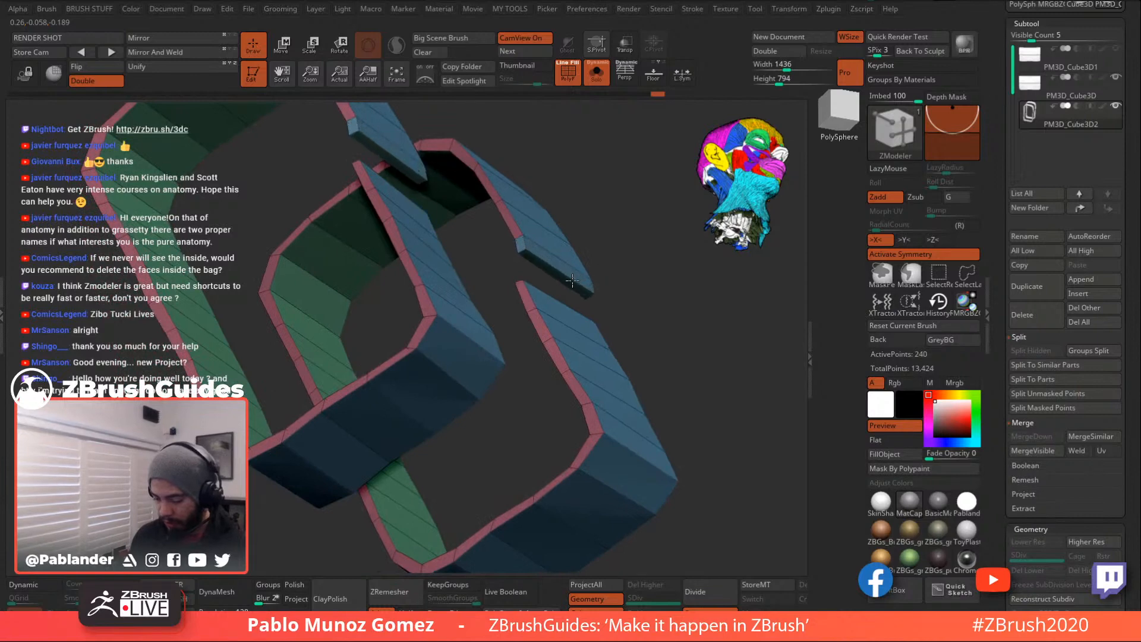
{"action": "key", "text": "alt"}
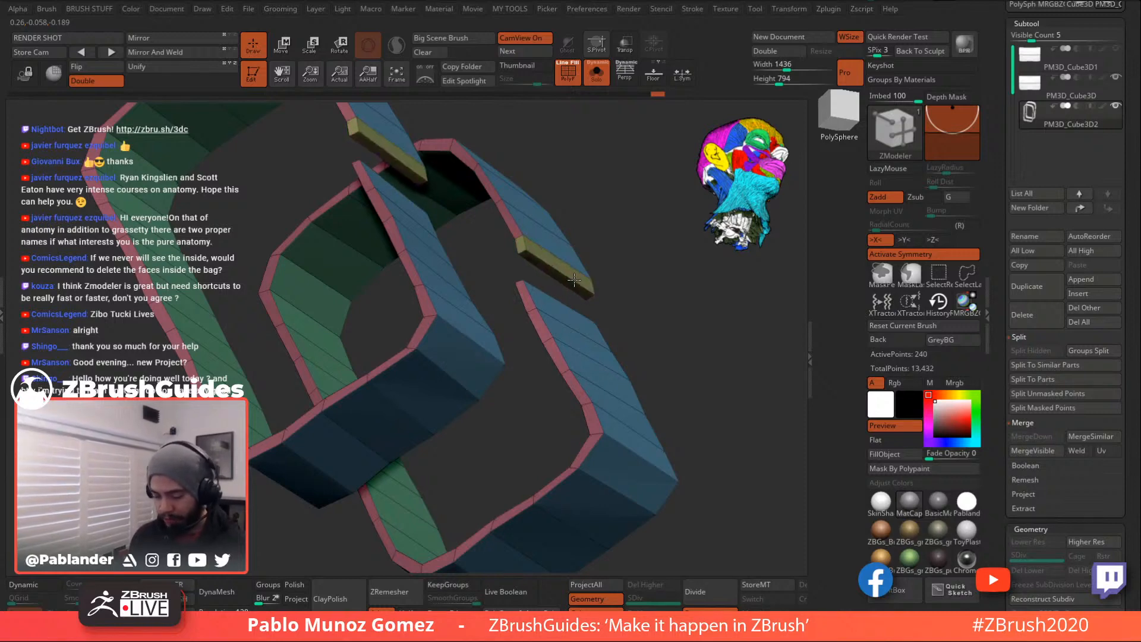
{"action": "left_click_drag", "start_coordinate": [646, 283], "coordinate": [560, 312]}
- Mask the straps, place the Transpose move gizmo on the strap ends, and show the bag body
{"action": "key", "text": "ctrl"}
{"action": "key", "text": "w"}
{"action": "left_click", "coordinate": [510, 279], "text": "alt"}
{"action": "left_click", "coordinate": [596, 71]}
{"action": "mouse_move", "coordinate": [596, 312]}
{"action": "left_mouse_down"}
{"action": "mouse_move", "coordinate": [621, 309]}
{"action": "mouse_move", "coordinate": [608, 310]}
{"action": "left_mouse_up"}
- Move the yellow strap tabs down the bag's front and outward in depth
{"action": "left_click_drag", "start_coordinate": [508, 208], "coordinate": [508, 330]}
{"action": "left_click_drag", "start_coordinate": [671, 351], "coordinate": [667, 328], "text": "alt"}
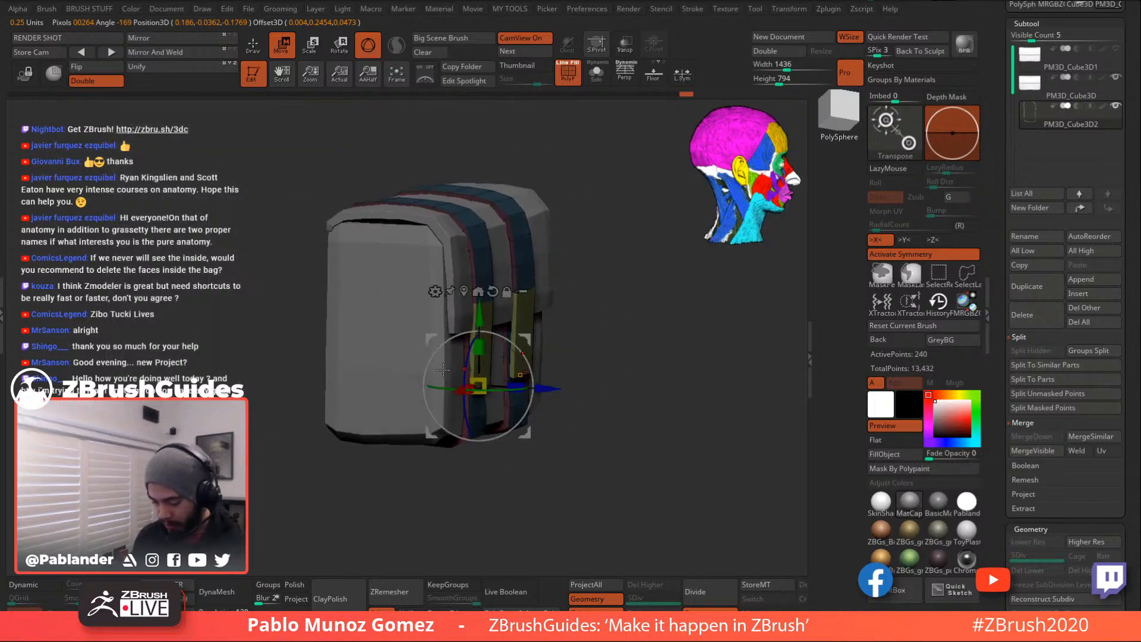
{"action": "left_click_drag", "start_coordinate": [579, 363], "coordinate": [552, 392]}
{"action": "left_click_drag", "start_coordinate": [626, 353], "coordinate": [542, 343], "text": "shift"}
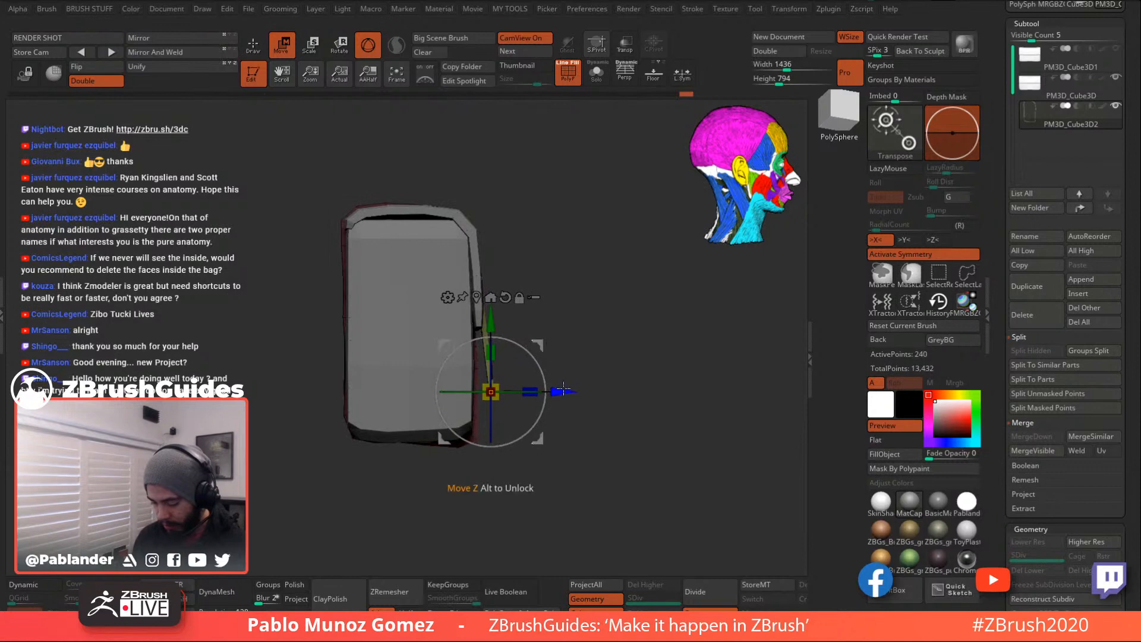
{"action": "left_click_drag", "start_coordinate": [539, 439], "coordinate": [554, 430]}
{"action": "left_click_drag", "start_coordinate": [555, 336], "coordinate": [555, 355]}
{"action": "left_click_drag", "start_coordinate": [640, 307], "coordinate": [623, 303], "text": "shift"}
- Exit the move gizmo, clear the strap mask, and reframe the bag at an angled front view
{"action": "left_click", "coordinate": [256, 48]}
{"action": "left_click_drag", "start_coordinate": [263, 351], "coordinate": [268, 369], "text": "ctrl"}
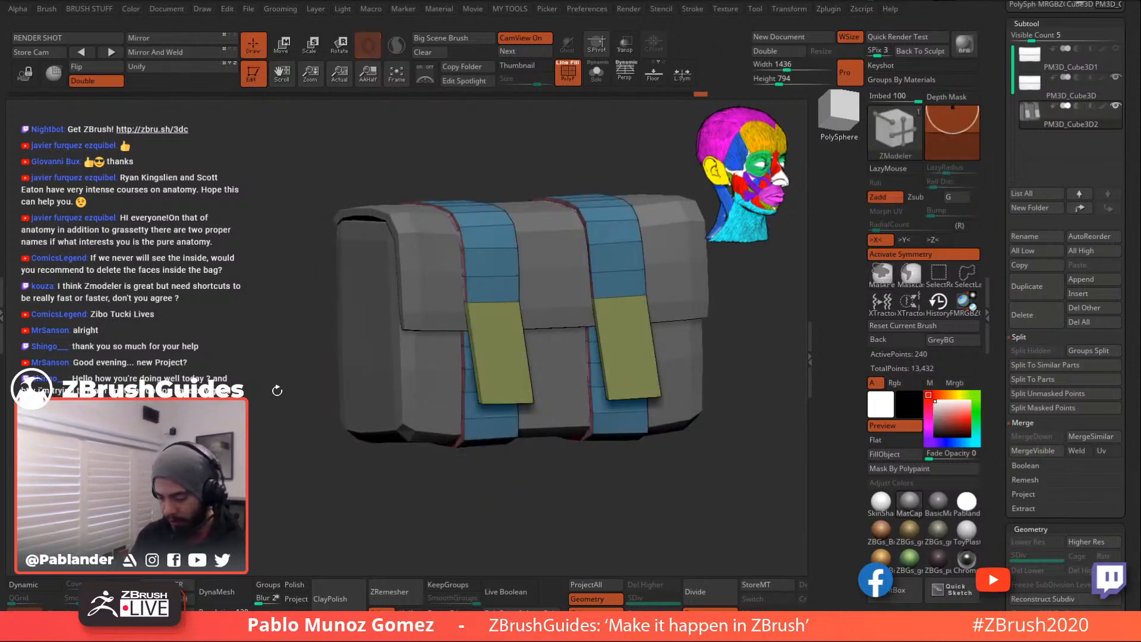
{"action": "left_click_drag", "start_coordinate": [298, 425], "coordinate": [273, 404], "text": "alt"}
{"action": "left_click_drag", "start_coordinate": [697, 398], "coordinate": [633, 361], "text": "alt"}
{"action": "left_click_drag", "start_coordinate": [659, 364], "coordinate": [665, 416], "text": "shift"}
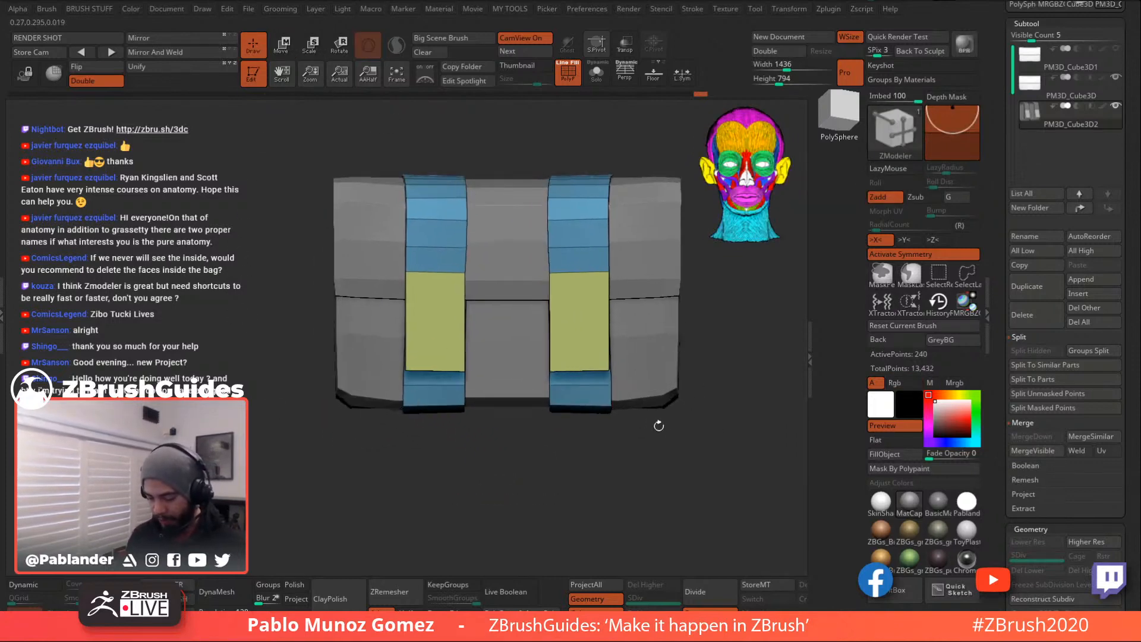
{"action": "left_click_drag", "start_coordinate": [572, 444], "coordinate": [536, 441], "text": "alt"}
{"action": "left_click_drag", "start_coordinate": [553, 327], "coordinate": [610, 340]}
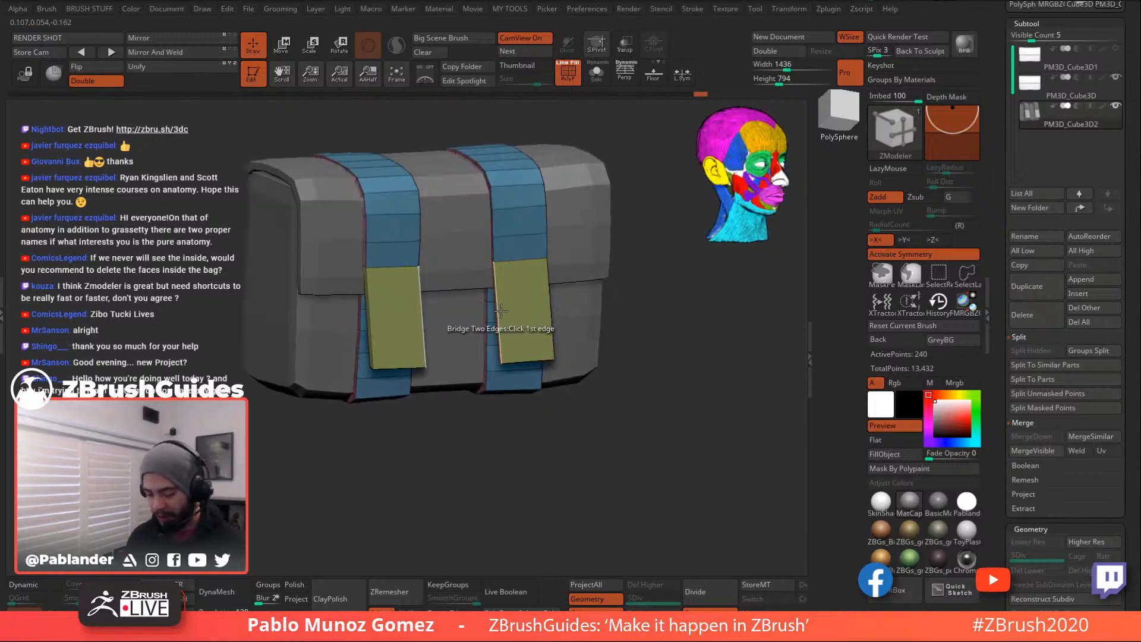
- Set the ZModeler edge action to Insert with the Multiple EdgeLoops target, undoing trial insertions
{"action": "key", "text": "space"}
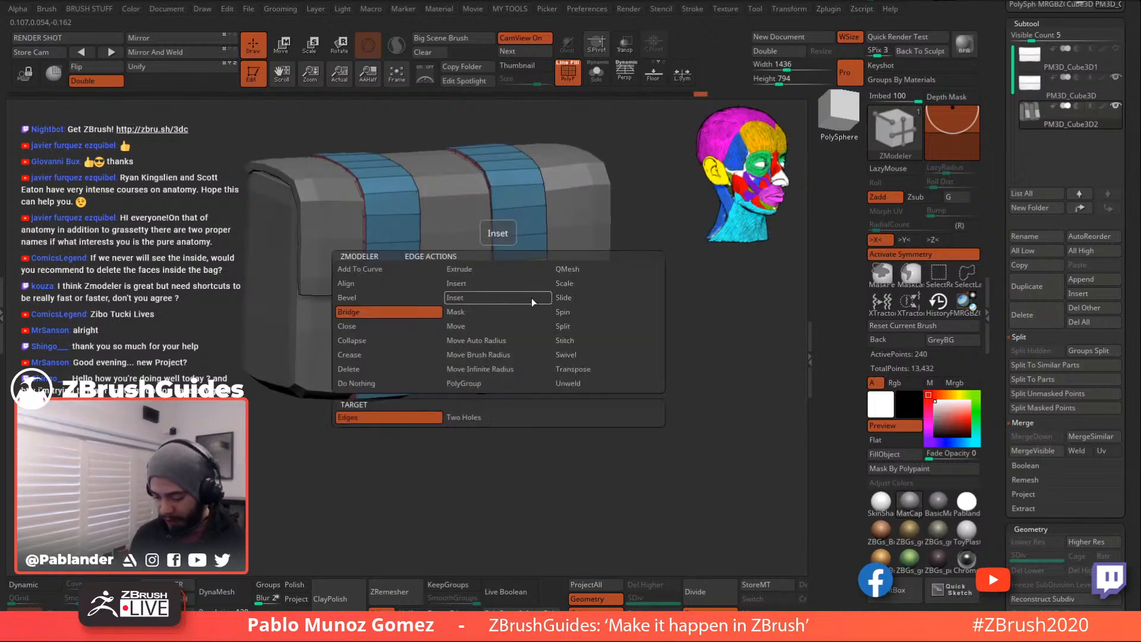
{"action": "left_click", "coordinate": [502, 284]}
{"action": "left_click", "coordinate": [501, 290]}
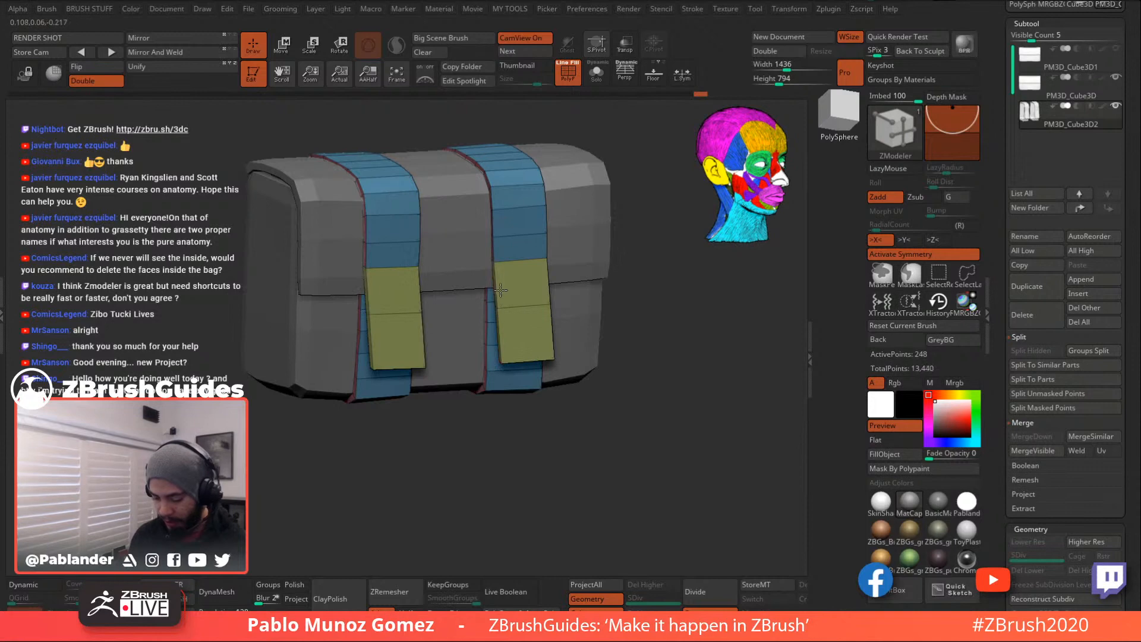
{"action": "key", "text": "ctrl+z"}
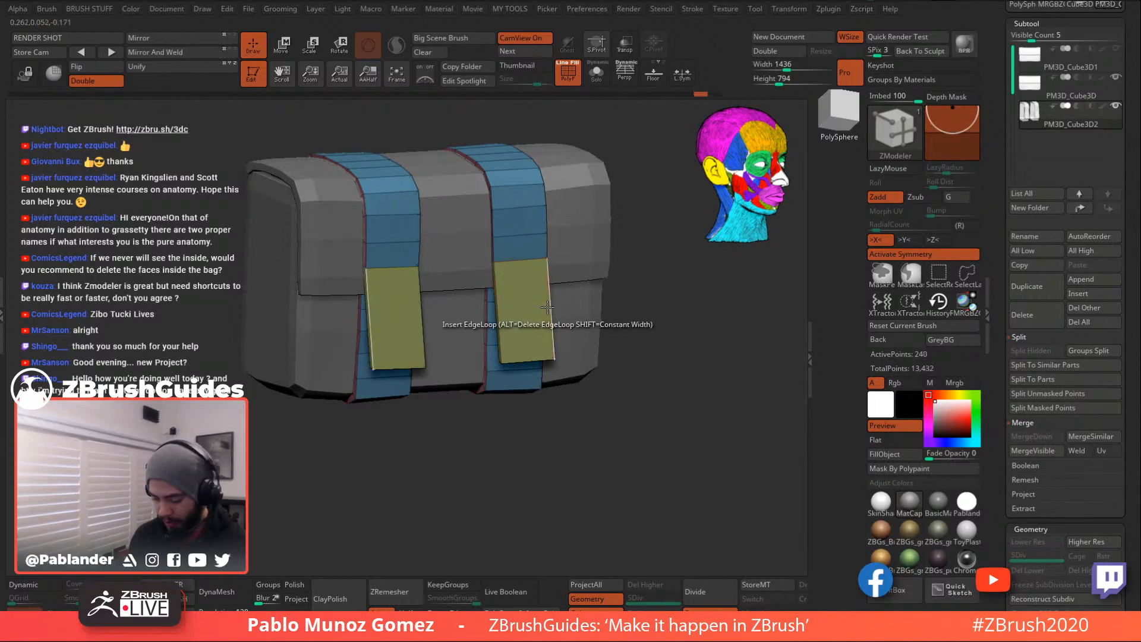
{"action": "key", "text": "space"}
{"action": "left_click", "coordinate": [446, 419]}
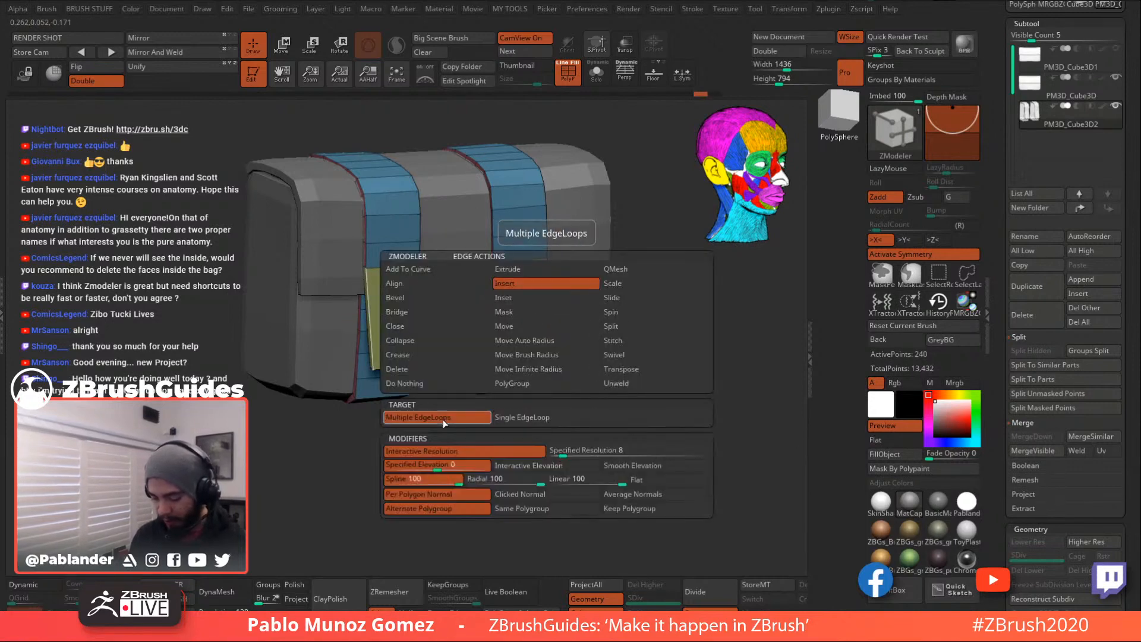
{"action": "left_click", "coordinate": [514, 296]}
{"action": "key", "text": "ctrl+z"}
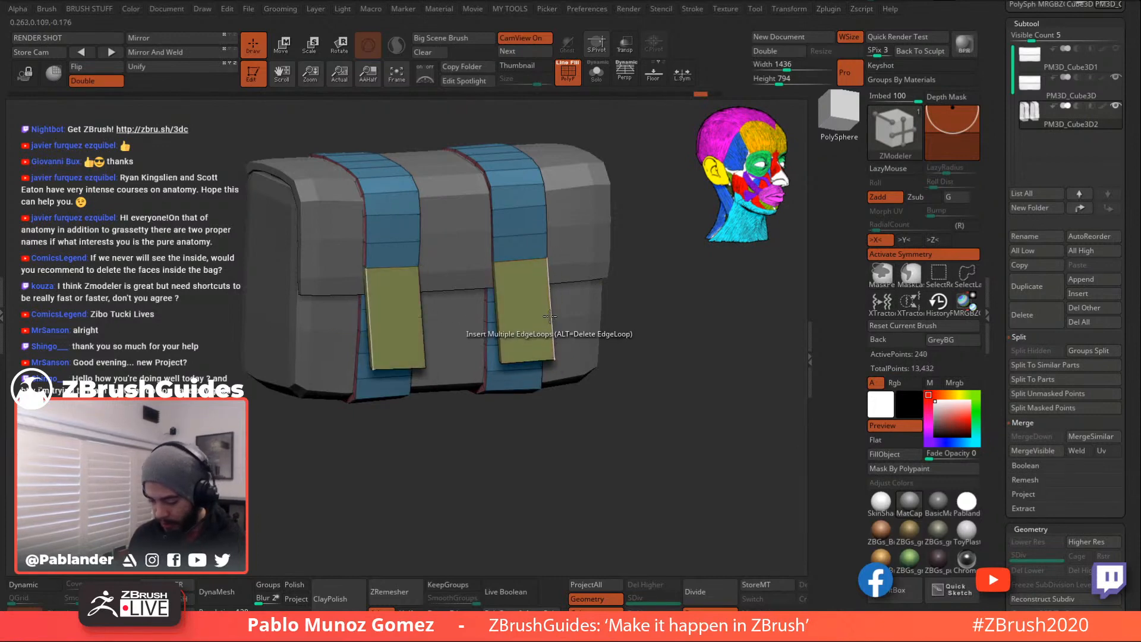
- Insert several edge loops across both front strap tabs and orbit to check them
{"action": "left_click", "coordinate": [556, 315]}
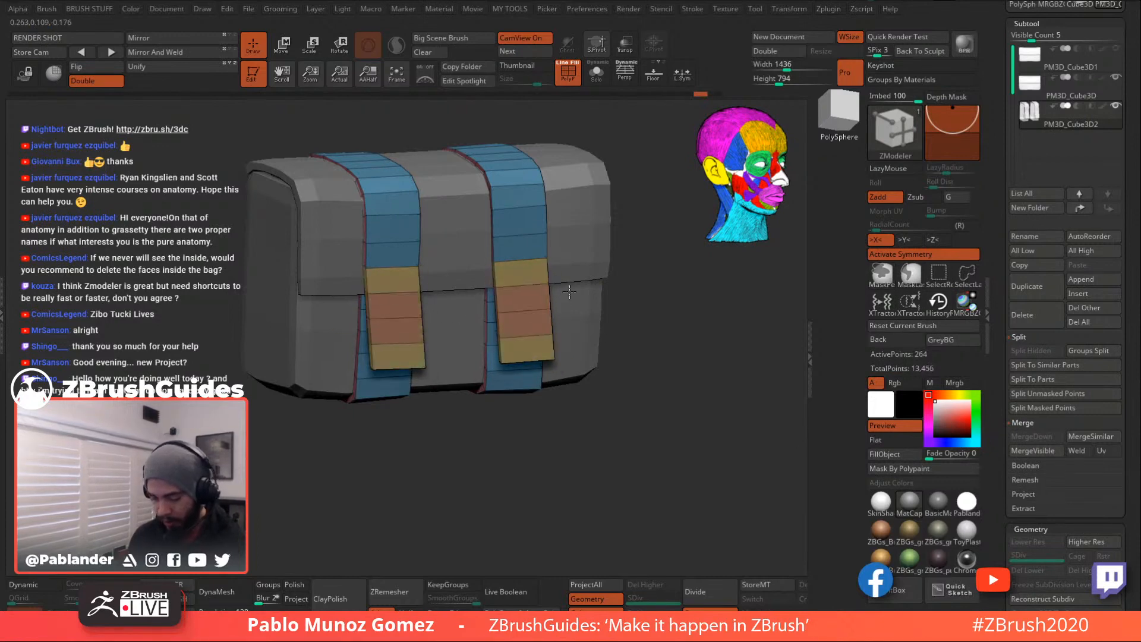
{"action": "left_click", "coordinate": [571, 288]}
{"action": "mouse_move", "coordinate": [620, 414]}
{"action": "left_mouse_down"}
{"action": "mouse_move", "coordinate": [657, 417]}
{"action": "mouse_move", "coordinate": [606, 398]}
{"action": "mouse_move", "coordinate": [569, 435]}
{"action": "mouse_move", "coordinate": [638, 415]}
{"action": "left_mouse_up"}
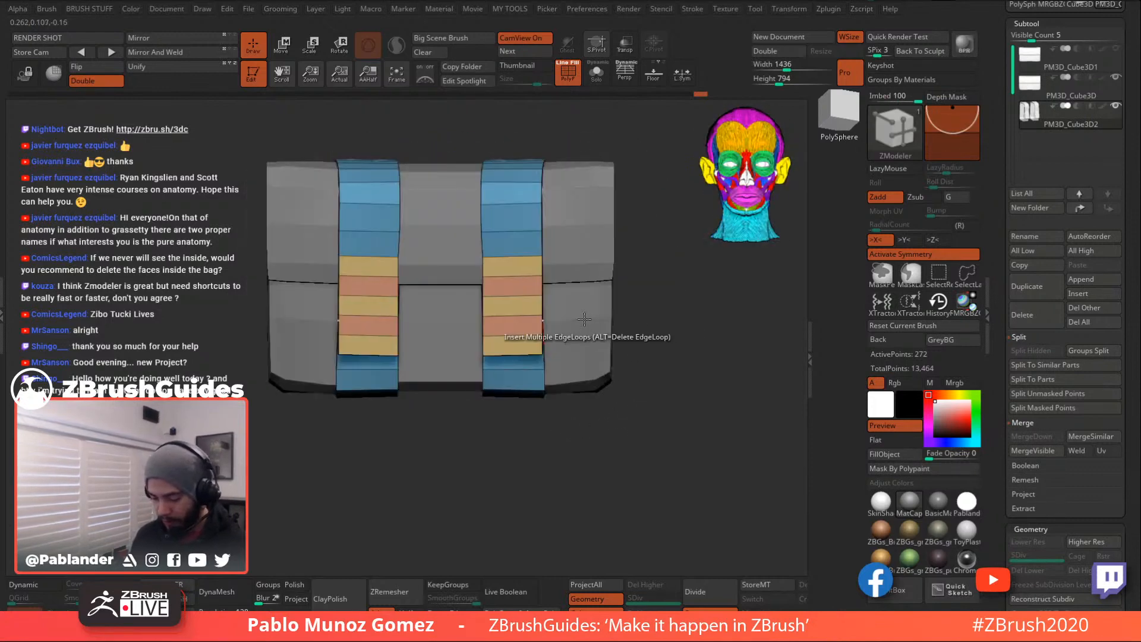
{"action": "left_click_drag", "start_coordinate": [644, 271], "coordinate": [526, 288]}
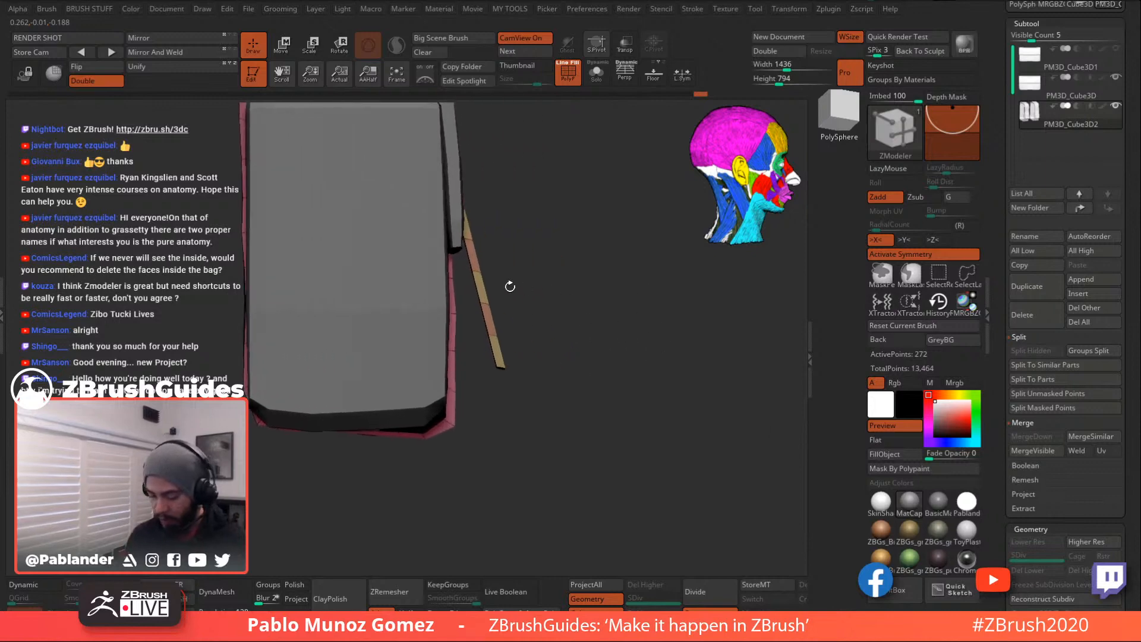
- Switch masking to lasso and mask around the strap tip, then invert the mask
{"action": "left_click_drag", "start_coordinate": [525, 220], "coordinate": [463, 348], "text": "ctrl"}
{"action": "left_click", "coordinate": [910, 273]}
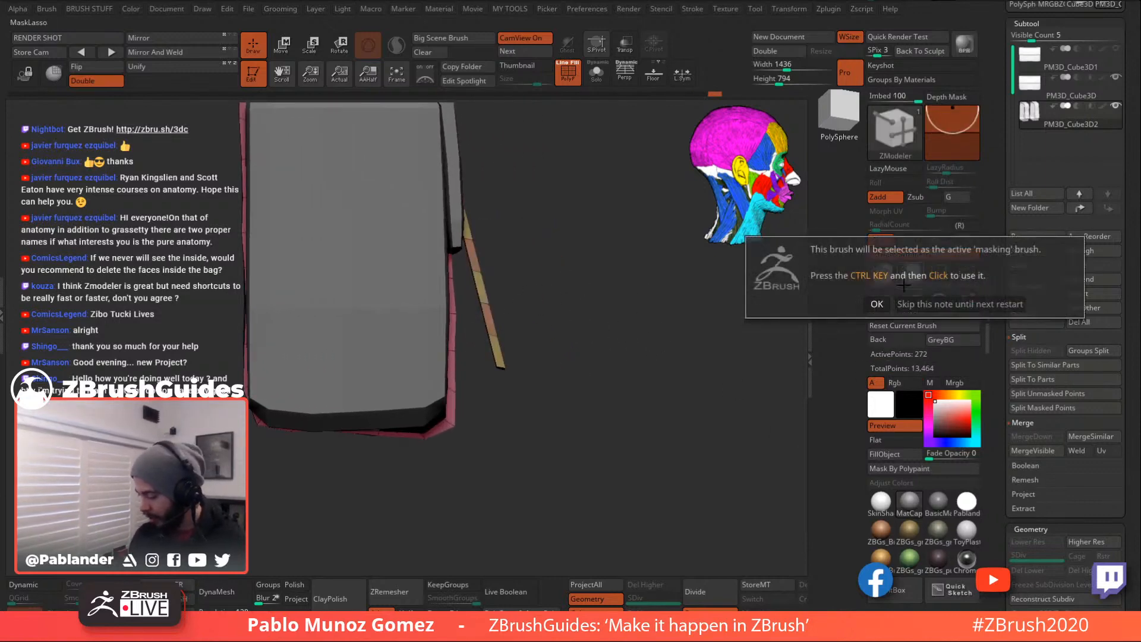
{"action": "left_click_drag", "start_coordinate": [636, 299], "coordinate": [660, 315]}
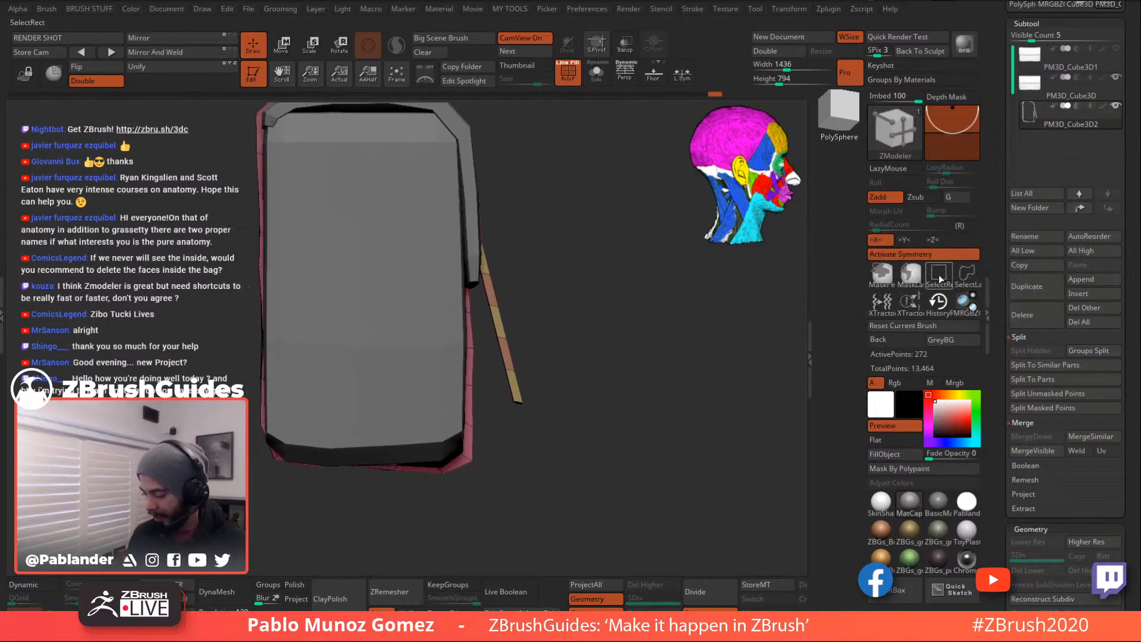
{"action": "key", "text": "ctrl"}
{"action": "mouse_move", "coordinate": [477, 271]}
{"action": "left_mouse_down", "text": "ctrl"}
{"action": "mouse_move", "coordinate": [504, 382]}
{"action": "mouse_move", "coordinate": [538, 380]}
{"action": "mouse_move", "coordinate": [563, 360]}
{"action": "left_mouse_up", "text": "ctrl"}
{"action": "left_click", "coordinate": [580, 343], "text": "ctrl"}
{"action": "left_click", "coordinate": [283, 51]}
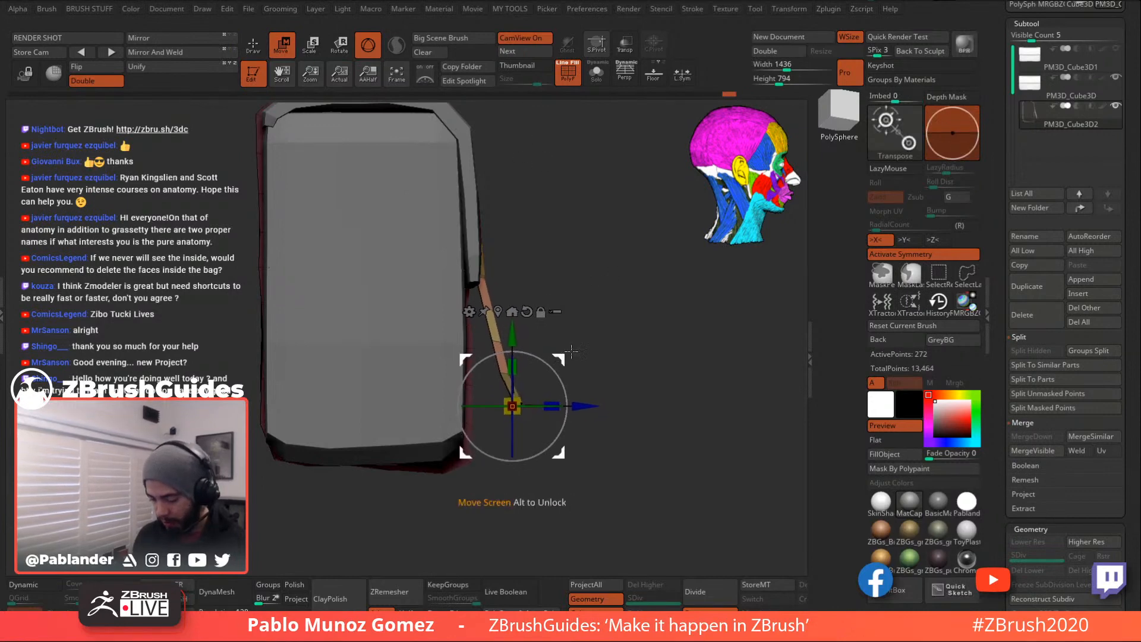
{"action": "left_click", "coordinate": [254, 46]}
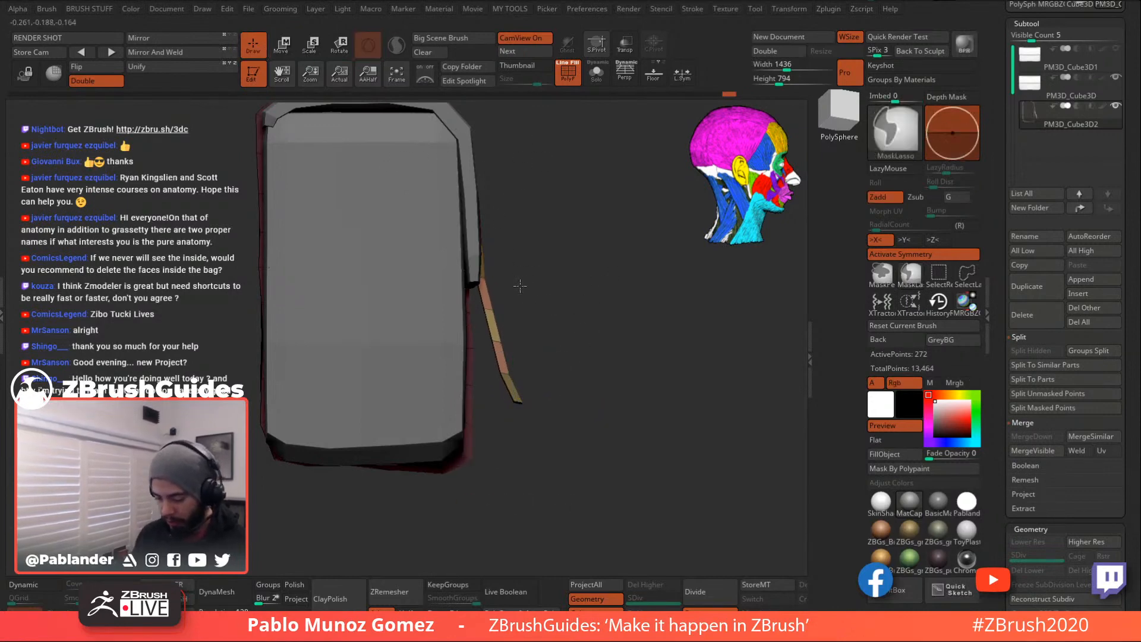
- Rotate the strap's end segment about 39° toward the bag with the gizmo
{"action": "key", "text": "ctrl"}
{"action": "left_click", "coordinate": [283, 47]}
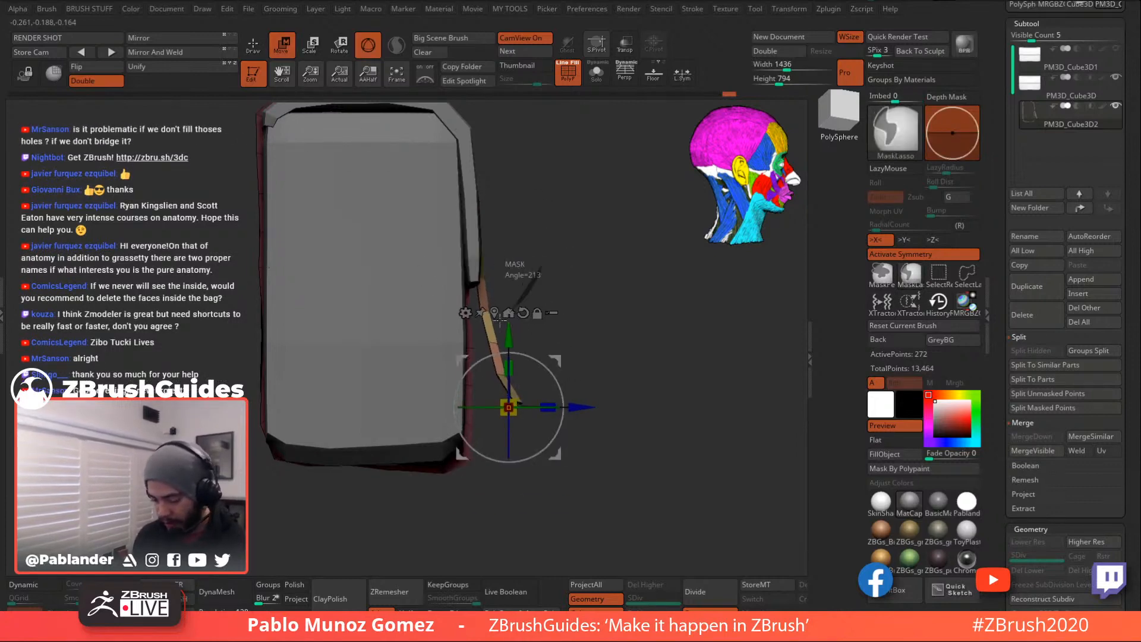
{"action": "mouse_move", "coordinate": [496, 353]}
{"action": "left_mouse_down", "text": "ctrl"}
{"action": "mouse_move", "coordinate": [567, 310]}
{"action": "mouse_move", "coordinate": [493, 442]}
{"action": "left_mouse_up", "text": "ctrl"}
{"action": "left_click_drag", "start_coordinate": [557, 361], "coordinate": [579, 365]}
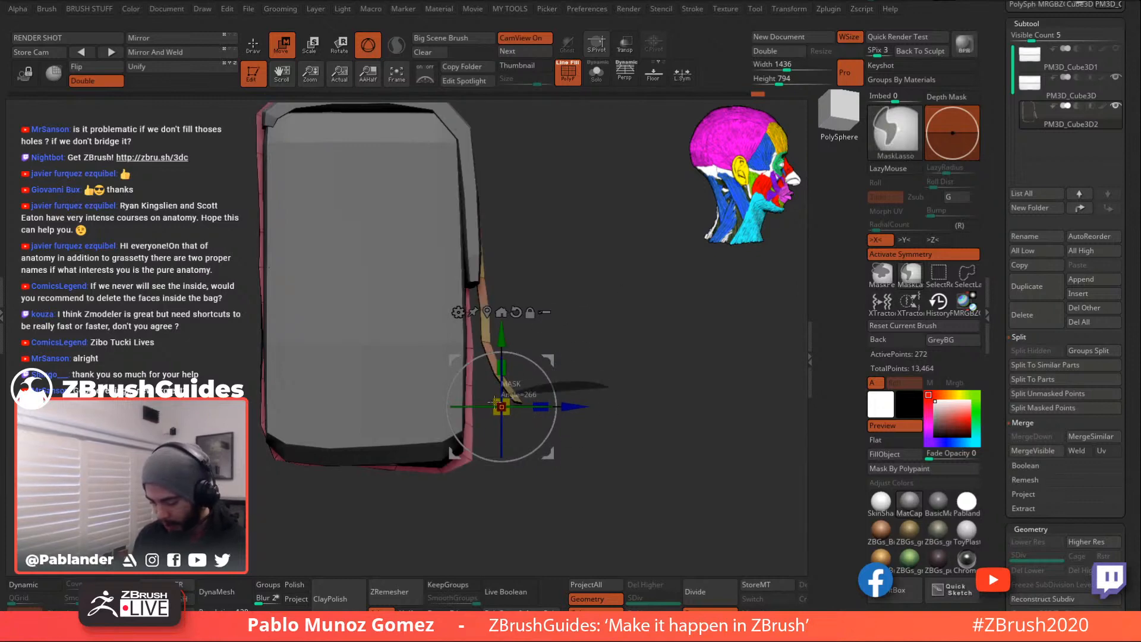
{"action": "mouse_move", "coordinate": [619, 365]}
{"action": "left_mouse_down", "text": "ctrl"}
{"action": "mouse_move", "coordinate": [487, 425]}
{"action": "mouse_move", "coordinate": [713, 369]}
{"action": "mouse_move", "coordinate": [618, 363]}
{"action": "left_mouse_up", "text": "ctrl"}
{"action": "left_click", "coordinate": [504, 305]}
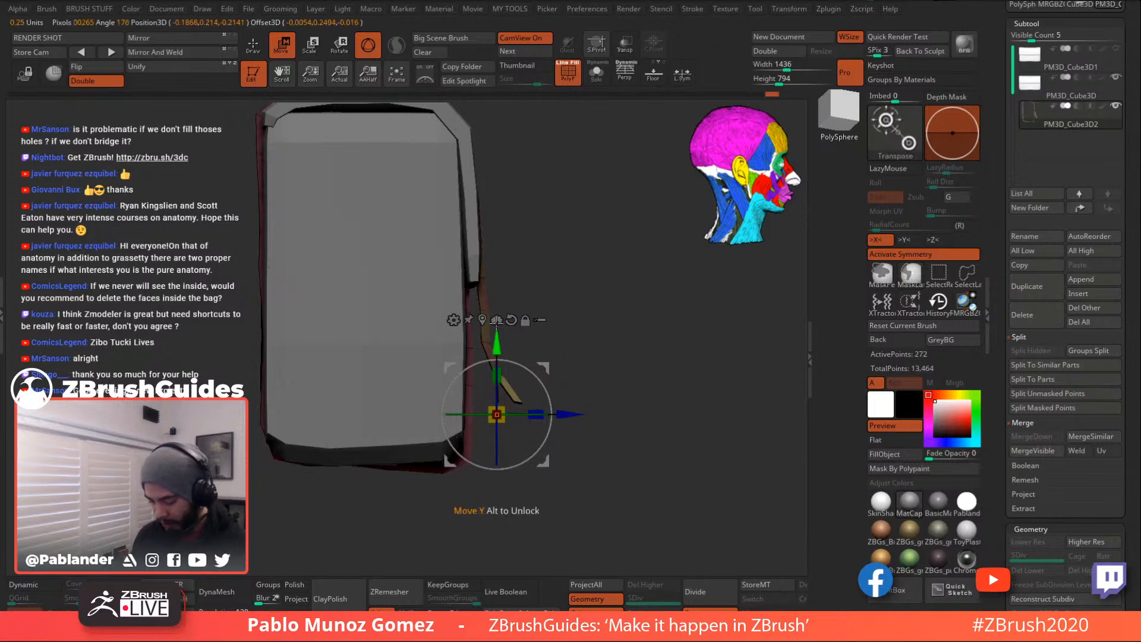
{"action": "left_click_drag", "start_coordinate": [551, 420], "coordinate": [542, 385]}
{"action": "left_click_drag", "start_coordinate": [549, 461], "coordinate": [558, 469]}
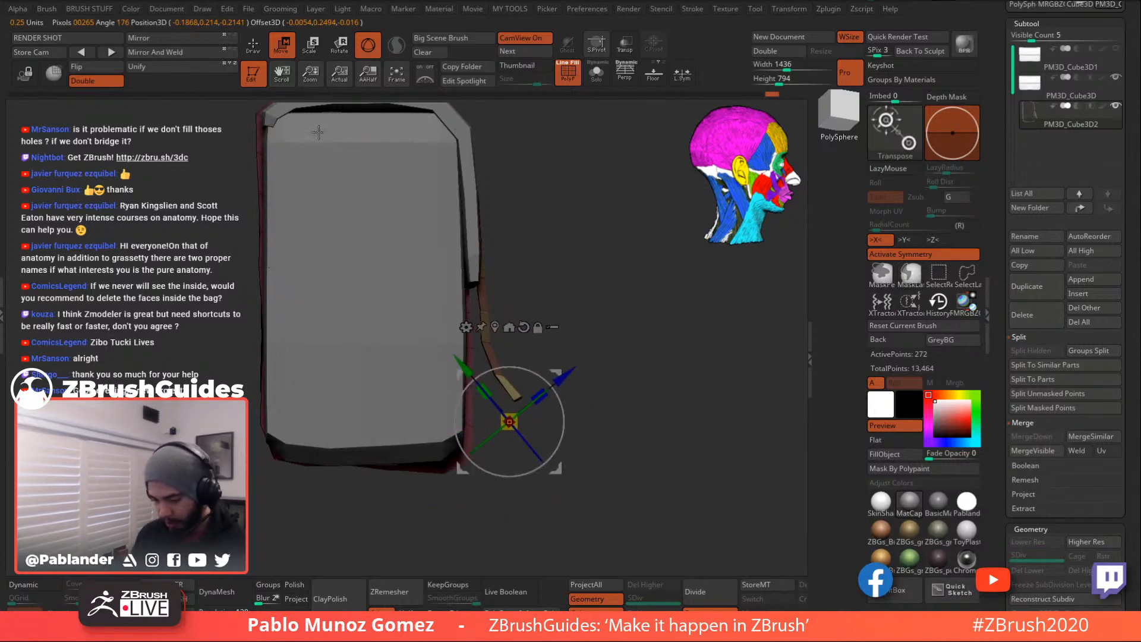
{"action": "left_click", "coordinate": [253, 45]}
- Re-mask the next strap section and reposition the gizmo pivot on the tip and upper joints
{"action": "key", "text": "ctrl"}
{"action": "left_click_drag", "start_coordinate": [486, 376], "coordinate": [538, 378], "text": "ctrl"}
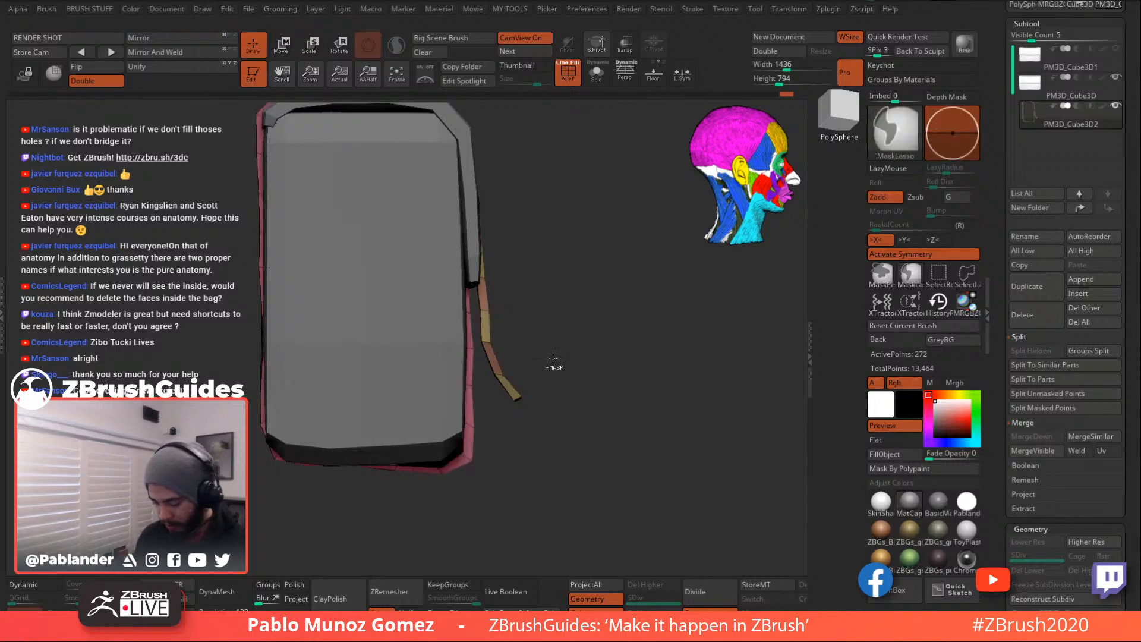
{"action": "left_click", "coordinate": [541, 373], "text": "ctrl"}
{"action": "key", "text": "w"}
{"action": "left_click", "coordinate": [495, 328]}
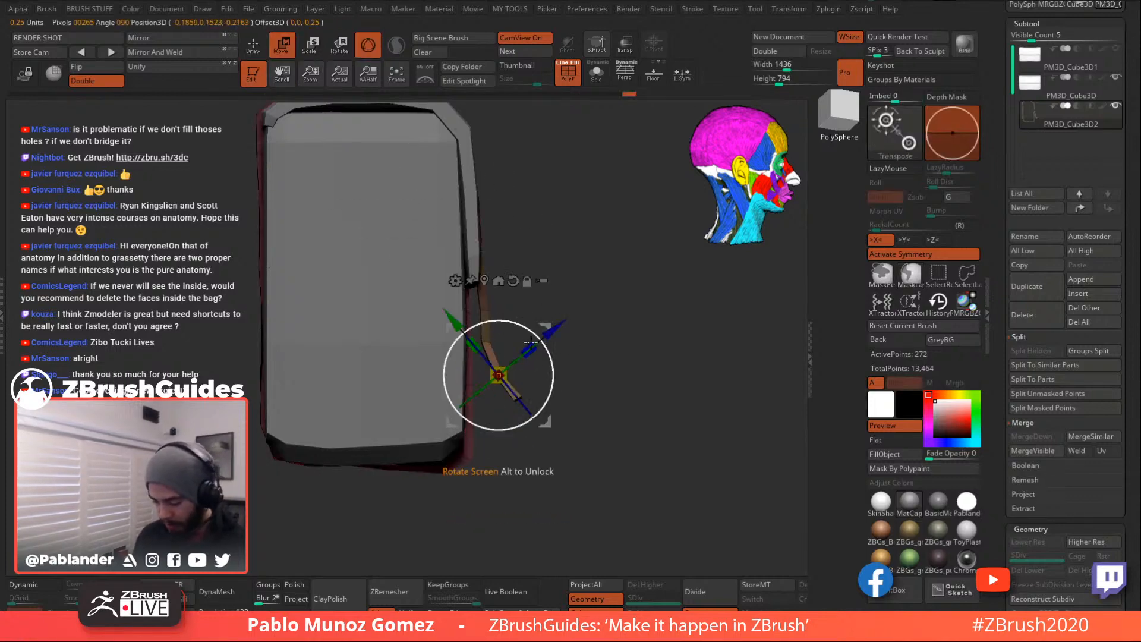
{"action": "key", "text": "q"}
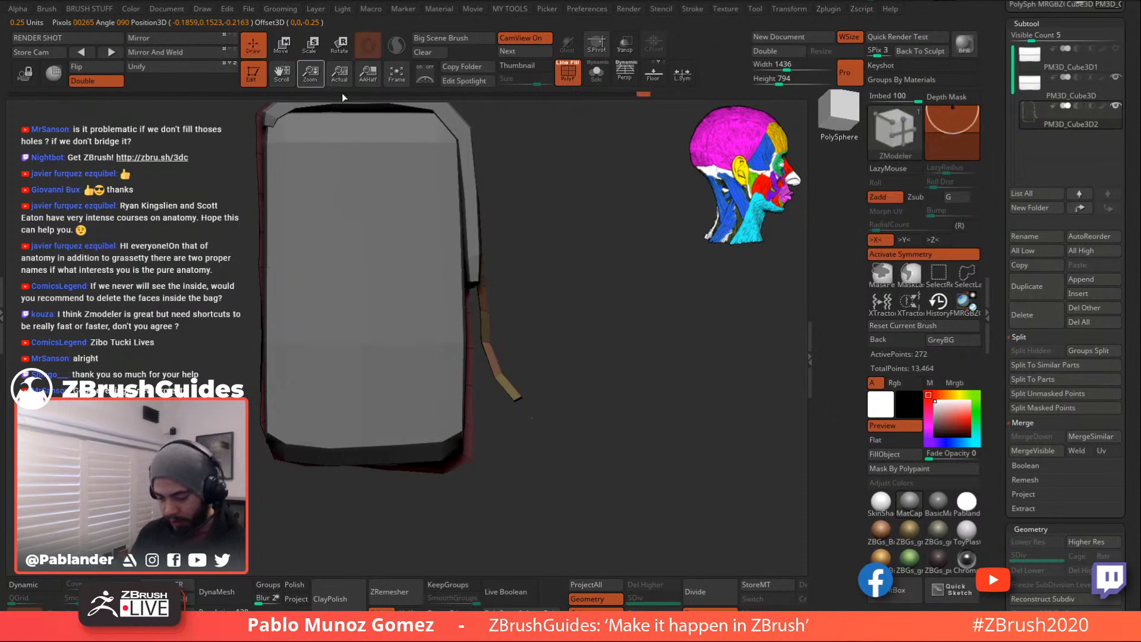
{"action": "left_click_drag", "start_coordinate": [555, 374], "coordinate": [503, 338], "text": "ctrl"}
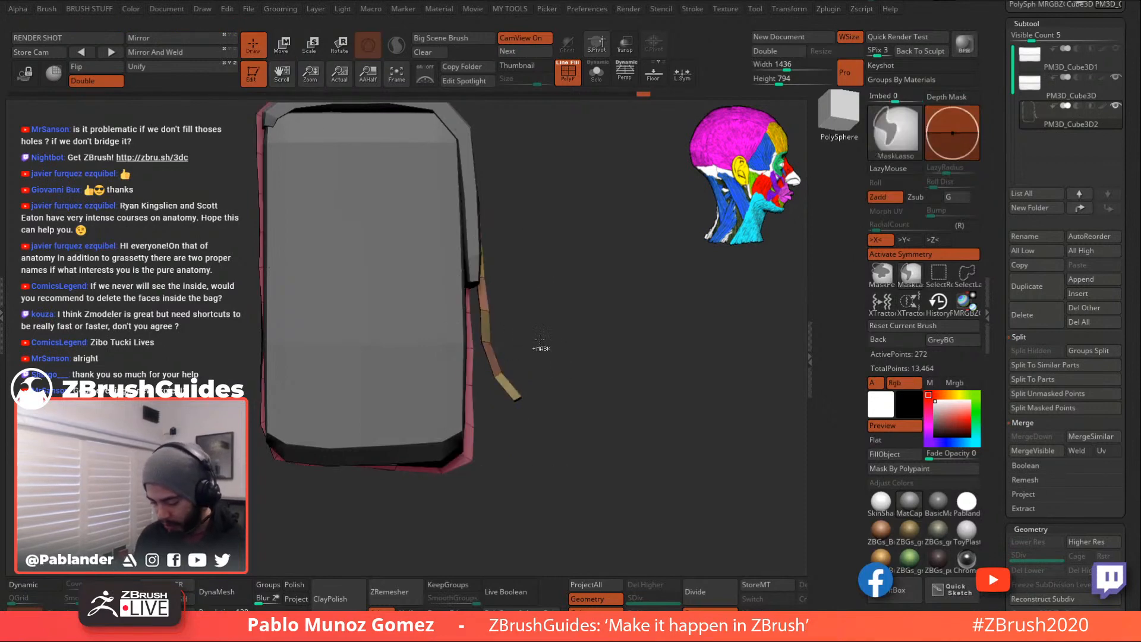
{"action": "key", "text": "w"}
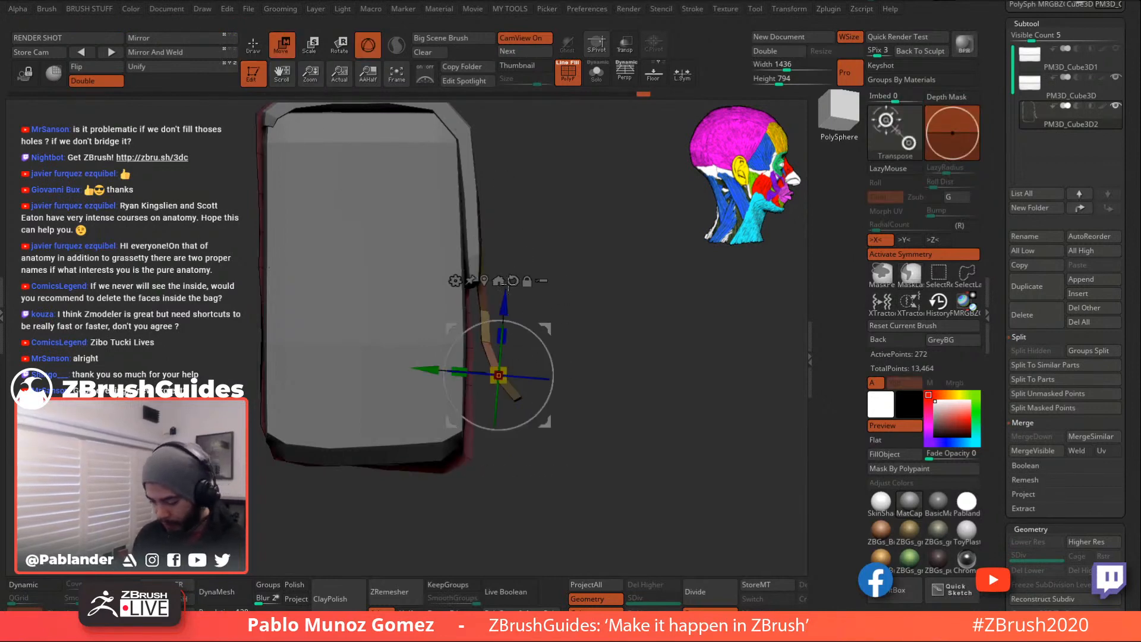
{"action": "left_click", "coordinate": [486, 343], "text": "alt"}
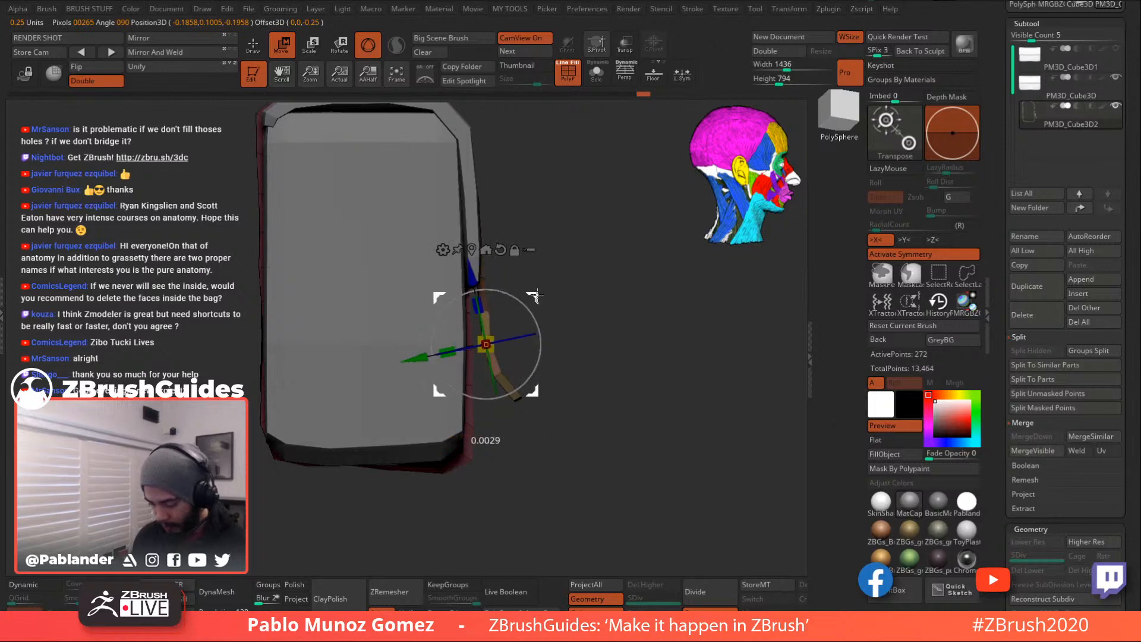
{"action": "key", "text": "q"}
- Mask the upper strap segments and align the gizmo pivot with the strap joint
{"action": "left_click", "coordinate": [515, 315], "text": "ctrl"}
{"action": "left_click_drag", "start_coordinate": [479, 303], "coordinate": [516, 309], "text": "ctrl"}
{"action": "key", "text": "w"}
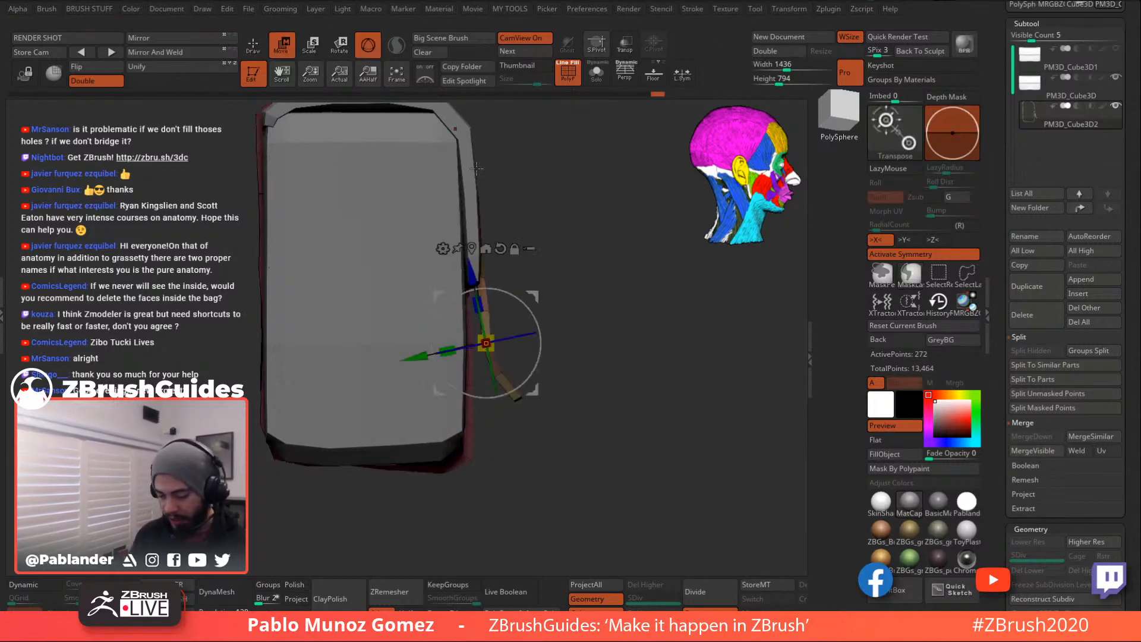
{"action": "left_click", "coordinate": [471, 248]}
{"action": "left_click_drag", "start_coordinate": [540, 319], "coordinate": [539, 298], "text": "alt"}
{"action": "left_click", "coordinate": [254, 49]}
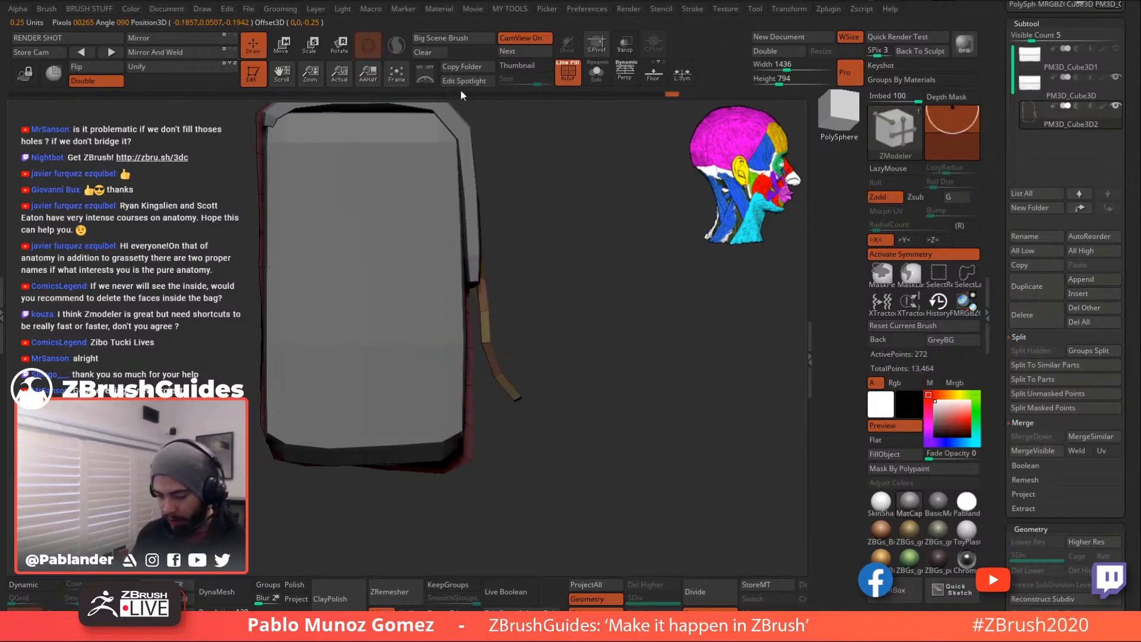
- With the strap soloed, rotate its freed end about 16° into place, then show the whole bag with polygroups off
{"action": "left_click", "coordinate": [596, 73]}
{"action": "key", "text": "ctrl"}
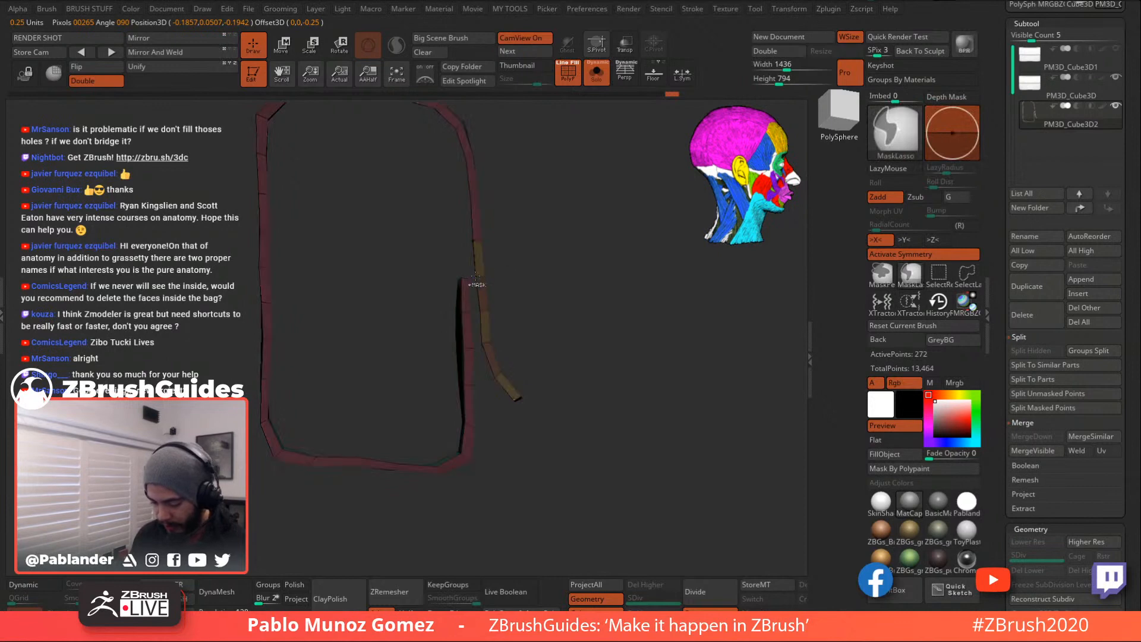
{"action": "left_click", "coordinate": [537, 295], "text": "ctrl"}
{"action": "left_click_drag", "start_coordinate": [478, 286], "coordinate": [495, 280], "text": "ctrl"}
{"action": "left_click", "coordinate": [532, 268], "text": "ctrl"}
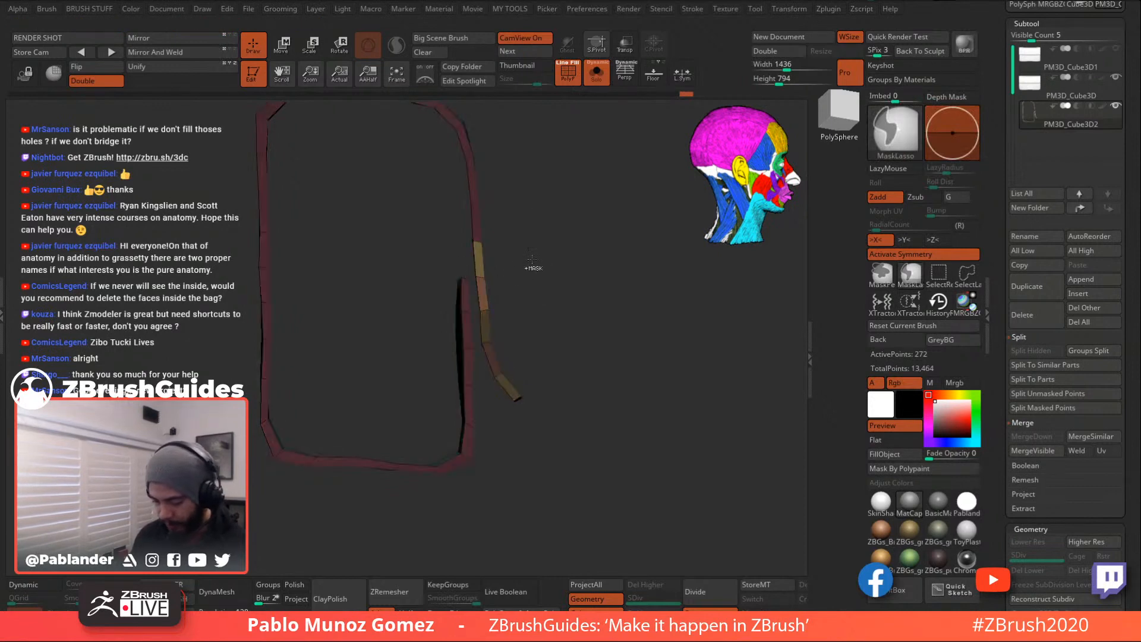
{"action": "left_click", "coordinate": [282, 45]}
{"action": "left_click", "coordinate": [470, 216]}
{"action": "mouse_move", "coordinate": [526, 227]}
{"action": "left_mouse_down"}
{"action": "mouse_move", "coordinate": [582, 325]}
{"action": "mouse_move", "coordinate": [570, 334]}
{"action": "mouse_move", "coordinate": [633, 370]}
{"action": "mouse_move", "coordinate": [631, 380]}
{"action": "left_mouse_up"}
{"action": "left_click", "coordinate": [253, 48]}
{"action": "left_click", "coordinate": [593, 80]}
{"action": "left_click", "coordinate": [569, 75]}
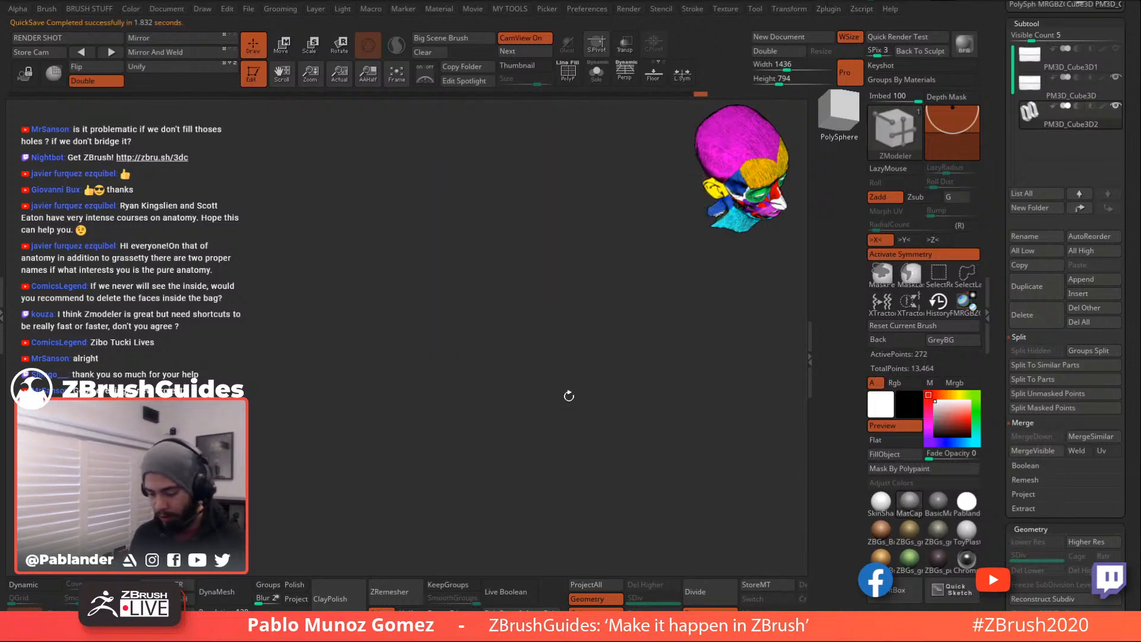
- Set up a straight front view of the bag with polygroup colours and wireframe shown
{"action": "left_click_drag", "start_coordinate": [569, 387], "coordinate": [539, 378]}
{"action": "left_click", "coordinate": [30, 586]}
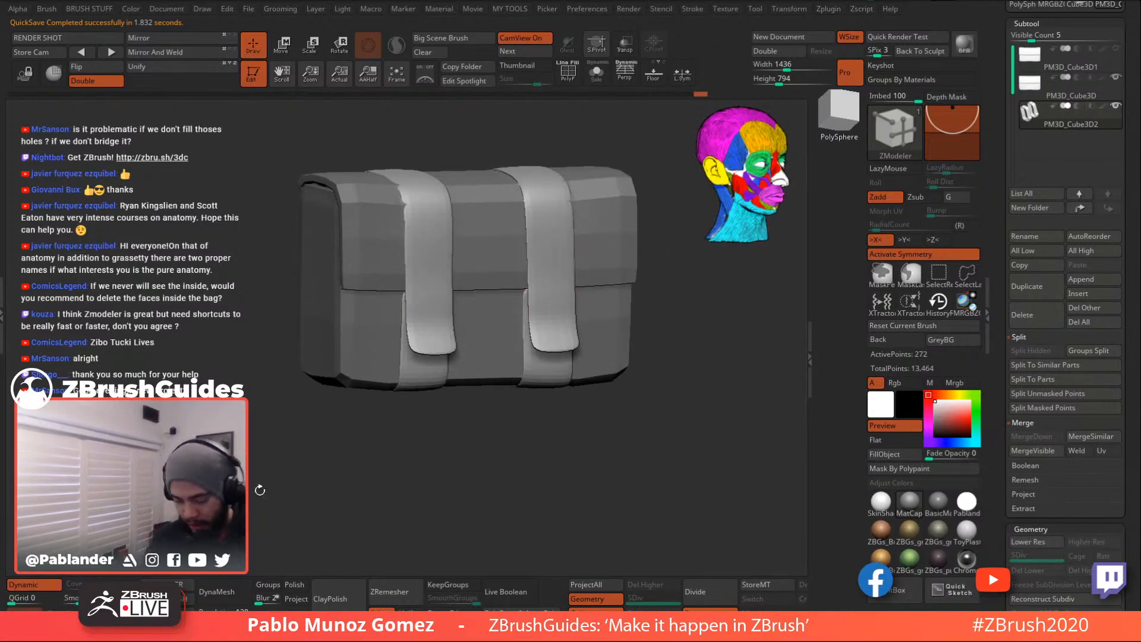
{"action": "left_click", "coordinate": [30, 584]}
{"action": "left_click_drag", "start_coordinate": [440, 440], "coordinate": [463, 432]}
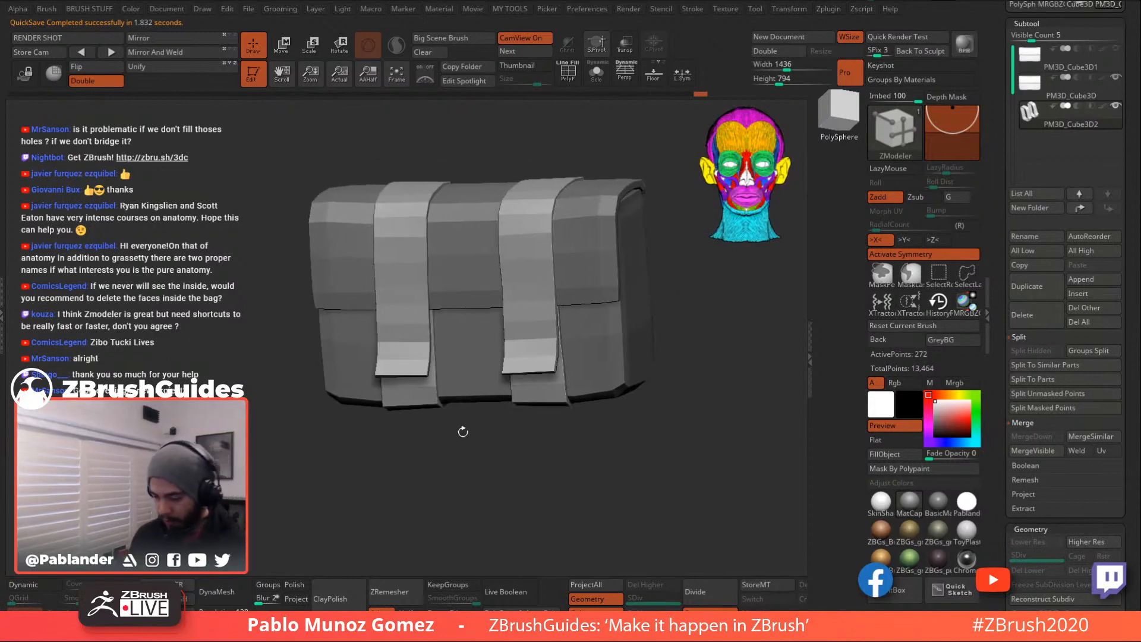
{"action": "left_click", "coordinate": [572, 82]}
{"action": "left_click_drag", "start_coordinate": [704, 324], "coordinate": [697, 320], "text": "shift"}
- Insert multiple edge loops running down both straps with ZModeler's Insert edge action
{"action": "key", "text": "space"}
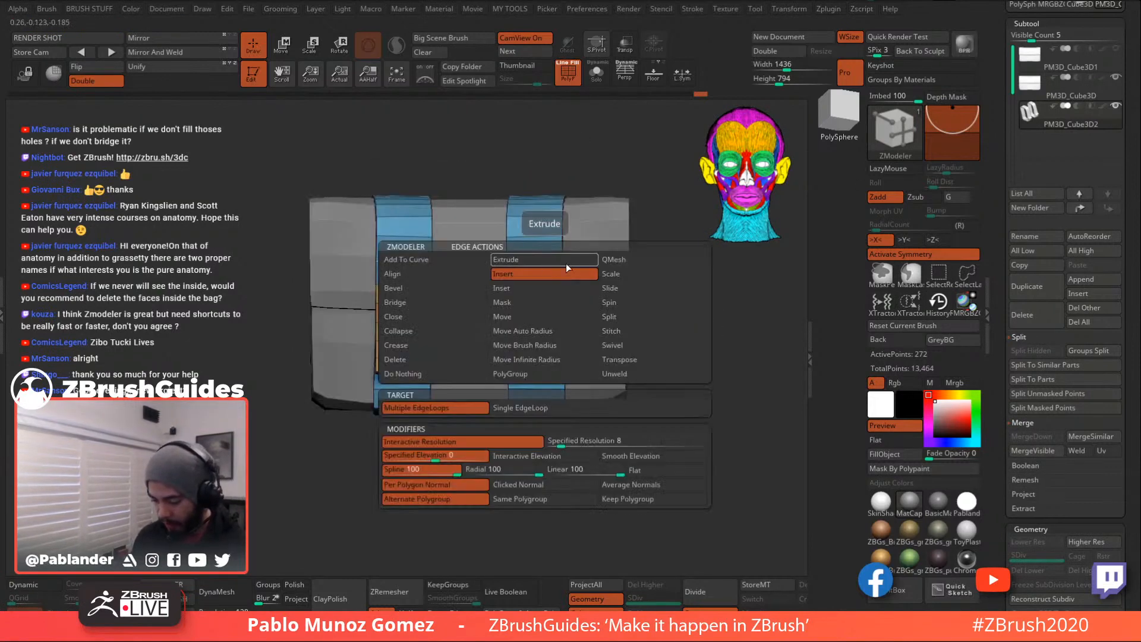
{"action": "left_click", "coordinate": [547, 236]}
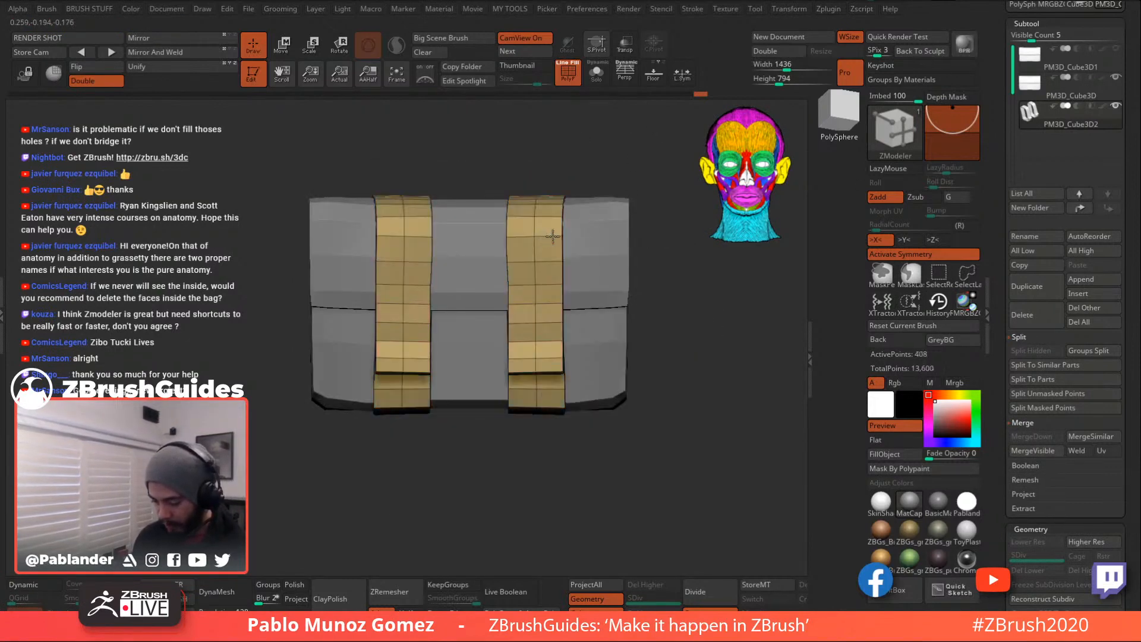
{"action": "key", "text": "ctrl+z"}
{"action": "key", "text": "space"}
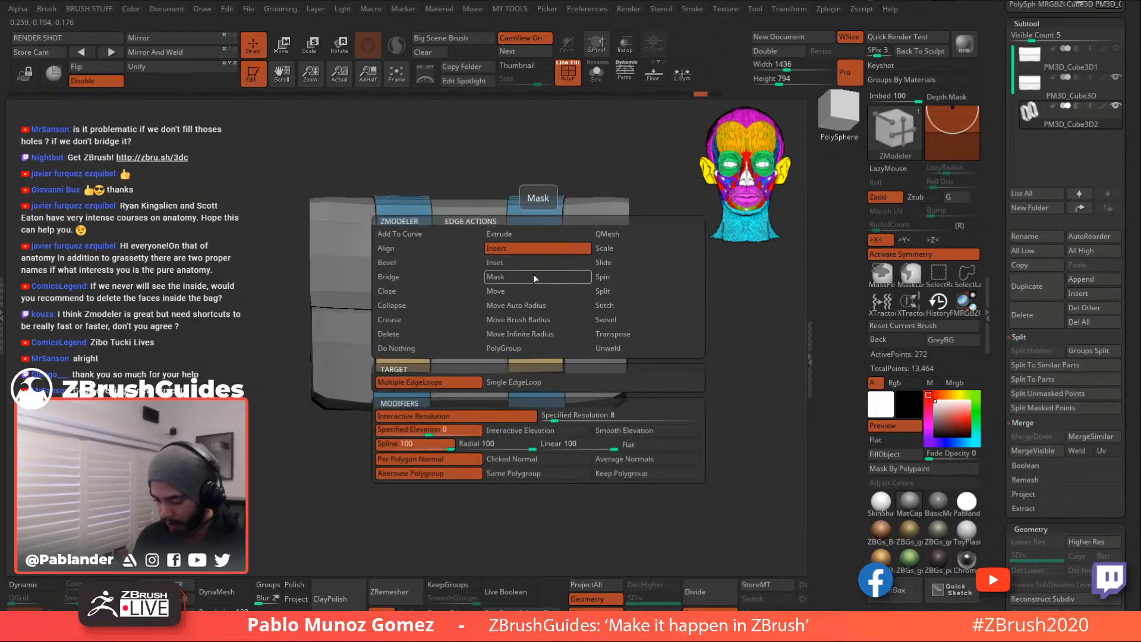
{"action": "left_click", "coordinate": [520, 384]}
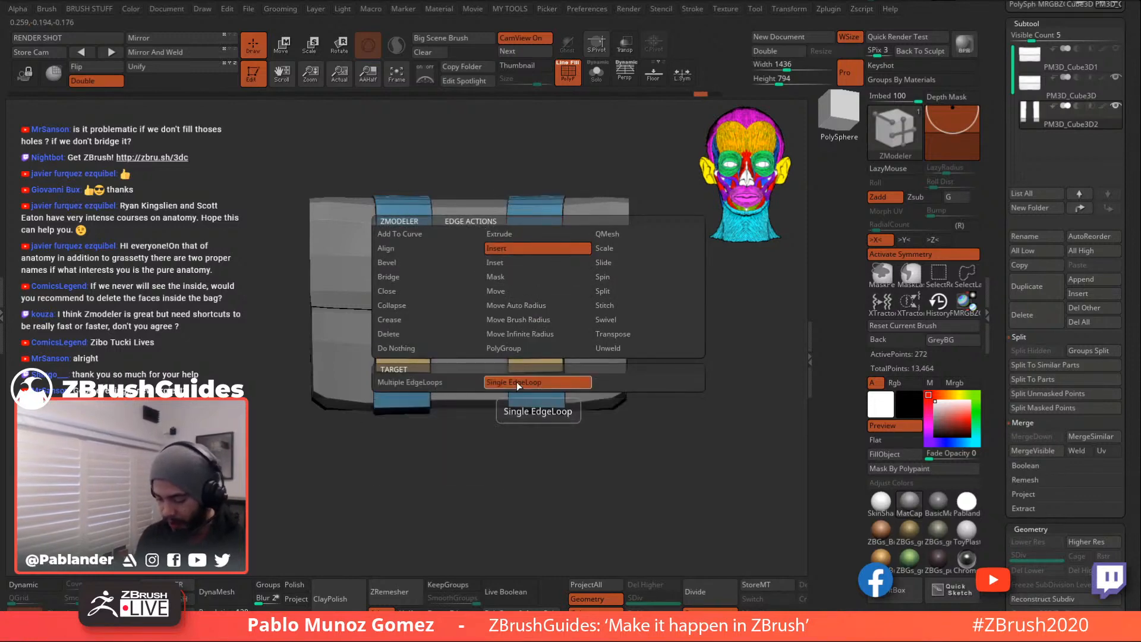
{"action": "left_click_drag", "start_coordinate": [517, 479], "coordinate": [525, 438], "text": "alt"}
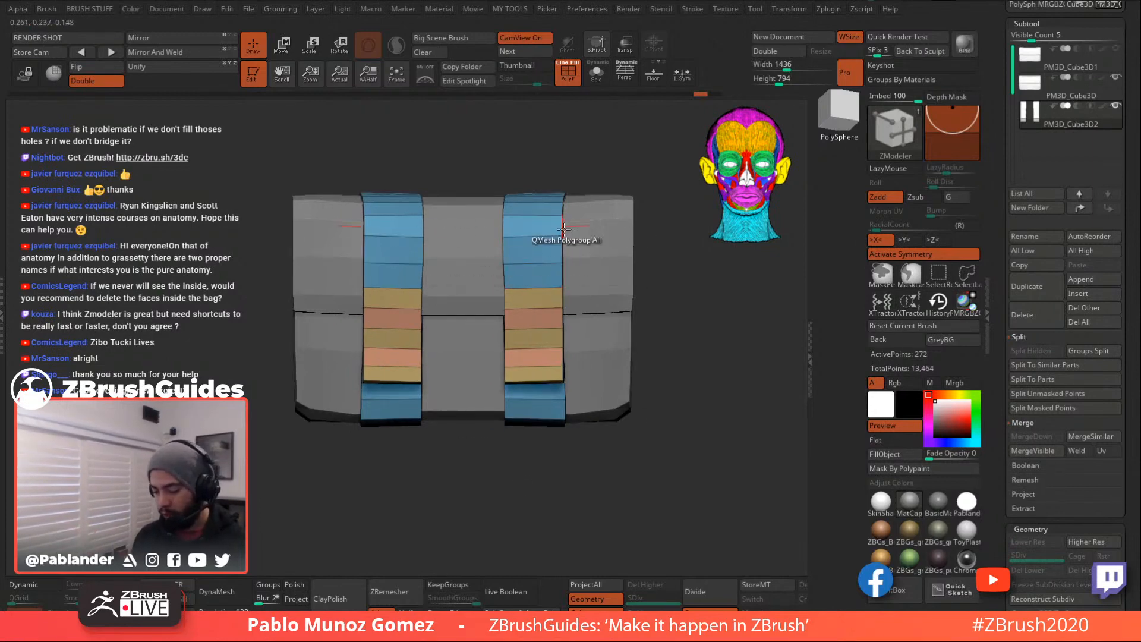
{"action": "key", "text": "space"}
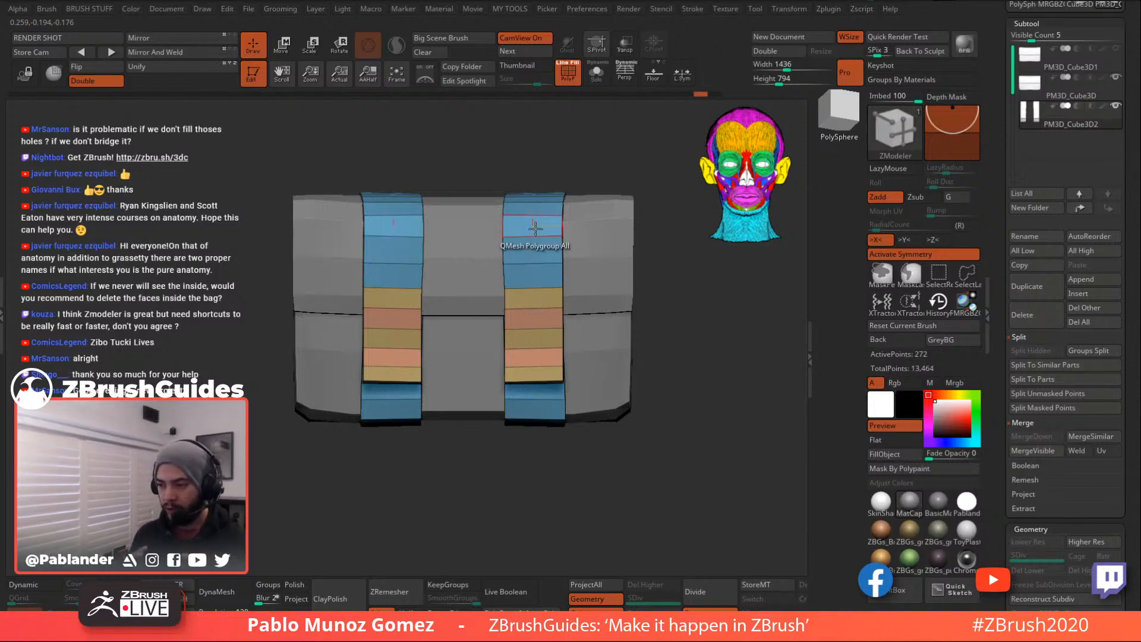
{"action": "left_click_drag", "start_coordinate": [532, 235], "coordinate": [580, 231]}
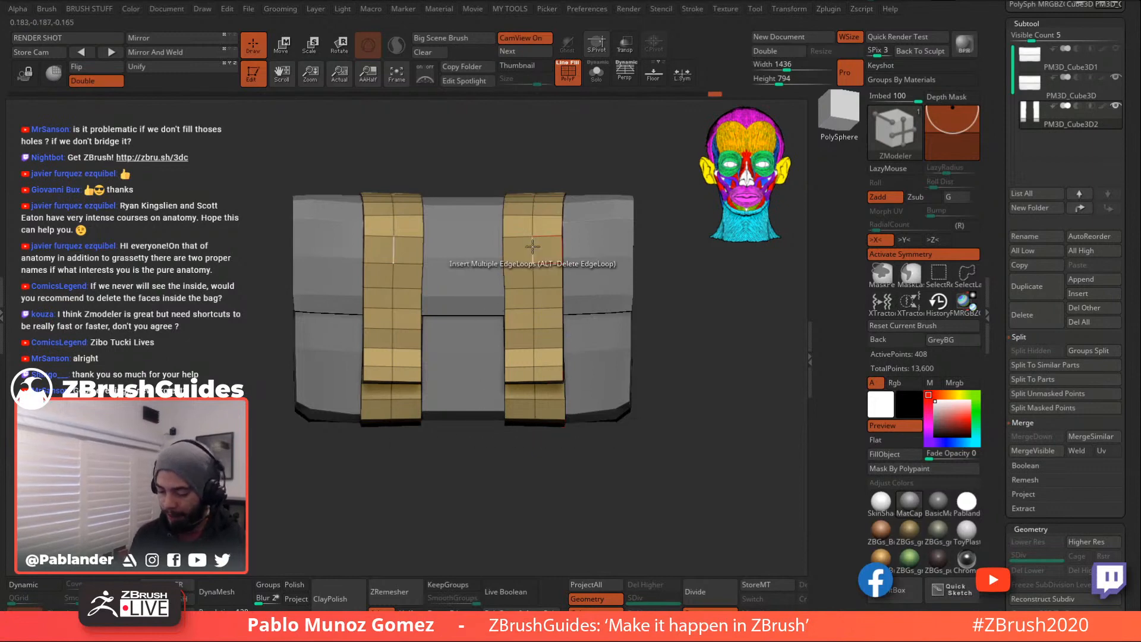
- Bevel the central edge loop to form a centre strip down each strap
{"action": "key", "text": "space"}
{"action": "left_click", "coordinate": [414, 275]}
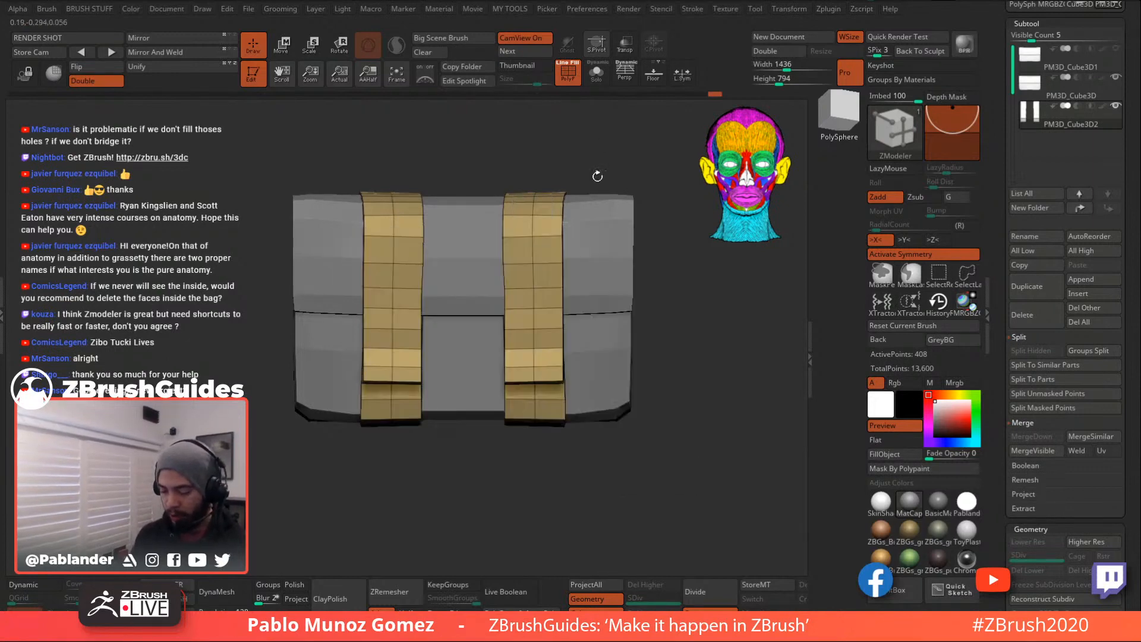
{"action": "left_click", "coordinate": [541, 265]}
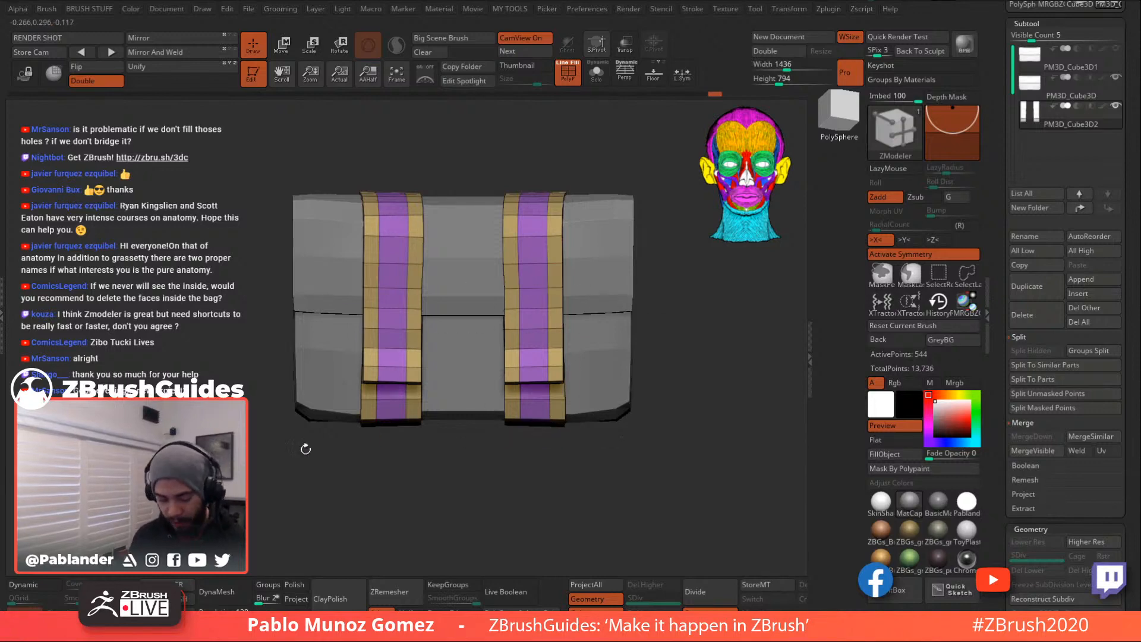
{"action": "left_click", "coordinate": [40, 585]}
- Hide polygroup colours, turn off Dynamic subdivision, and orbit the bag to inspect the straps
{"action": "left_click", "coordinate": [568, 71]}
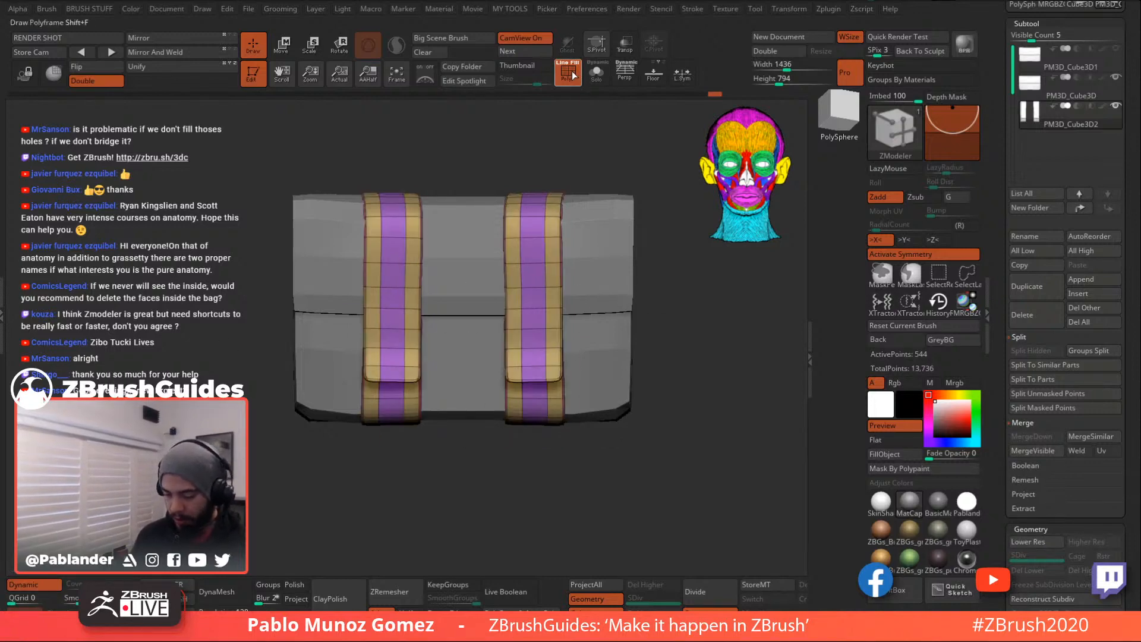
{"action": "left_click_drag", "start_coordinate": [690, 343], "coordinate": [648, 351]}
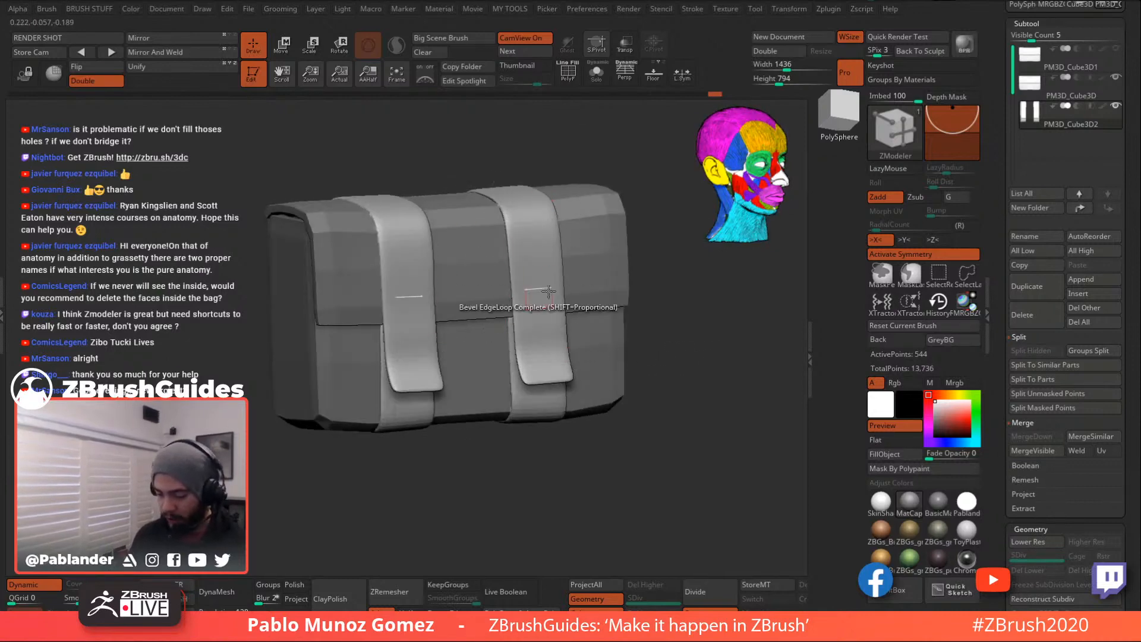
{"action": "left_click", "coordinate": [42, 586]}
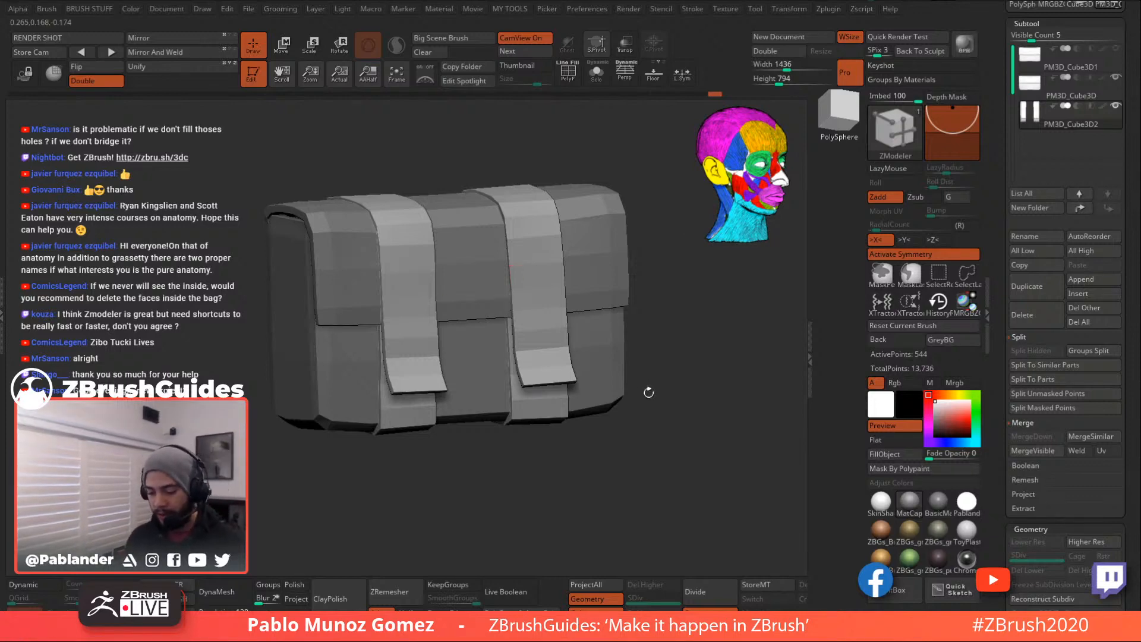
{"action": "mouse_move", "coordinate": [659, 425]}
{"action": "left_mouse_down"}
{"action": "mouse_move", "coordinate": [692, 438]}
{"action": "mouse_move", "coordinate": [672, 414]}
{"action": "left_mouse_up"}
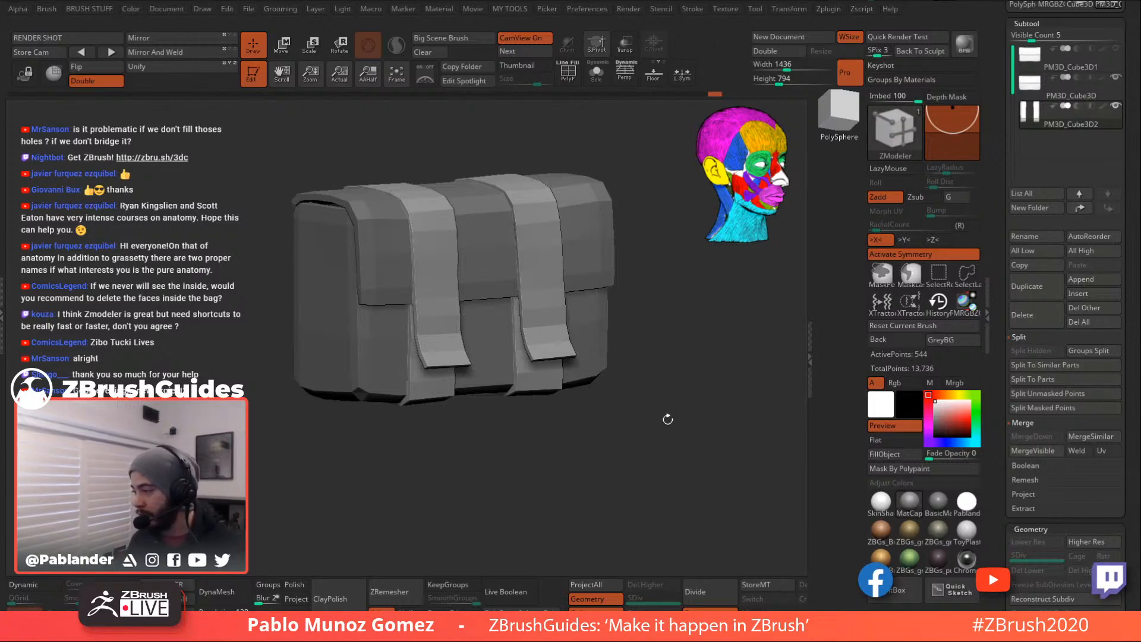
{"action": "left_click_drag", "start_coordinate": [666, 418], "coordinate": [664, 411]}
{"action": "left_click_drag", "start_coordinate": [688, 351], "coordinate": [647, 406]}
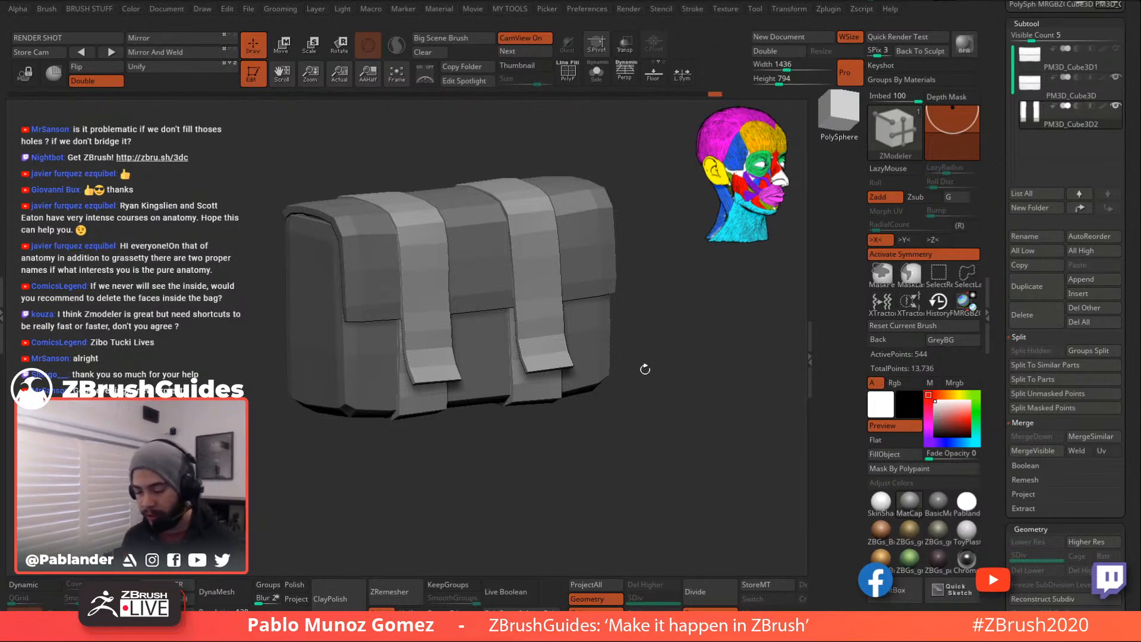
{"action": "left_click_drag", "start_coordinate": [660, 355], "coordinate": [645, 394]}
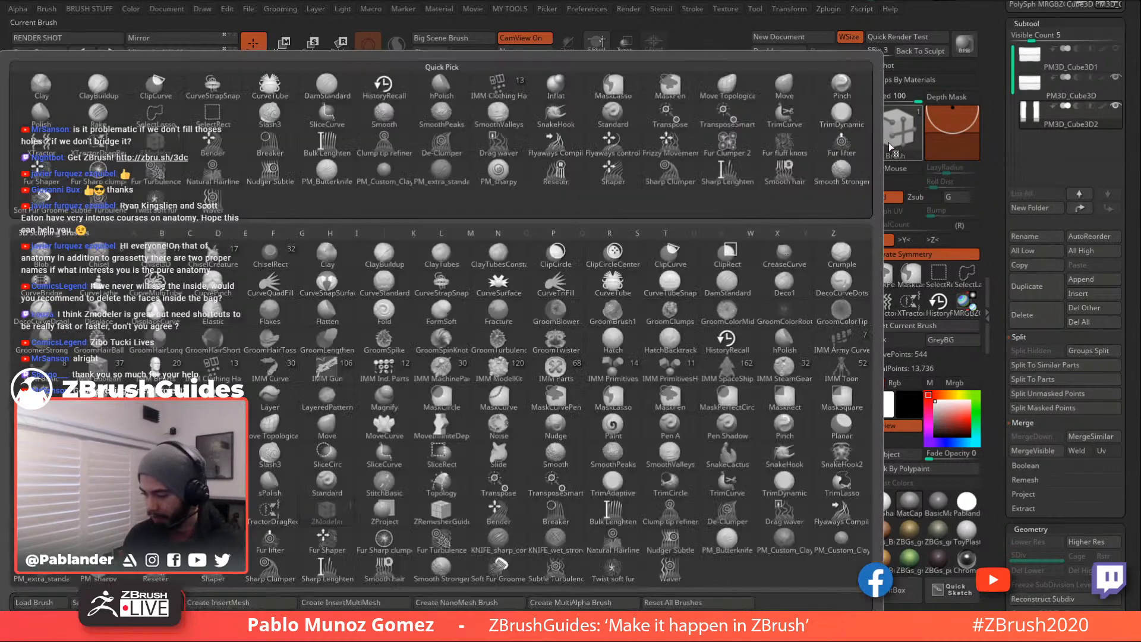
- Pick the IMM clothing brush and choose its buckle insert mesh
{"action": "left_click", "coordinate": [895, 131]}
{"action": "left_click", "coordinate": [214, 369]}
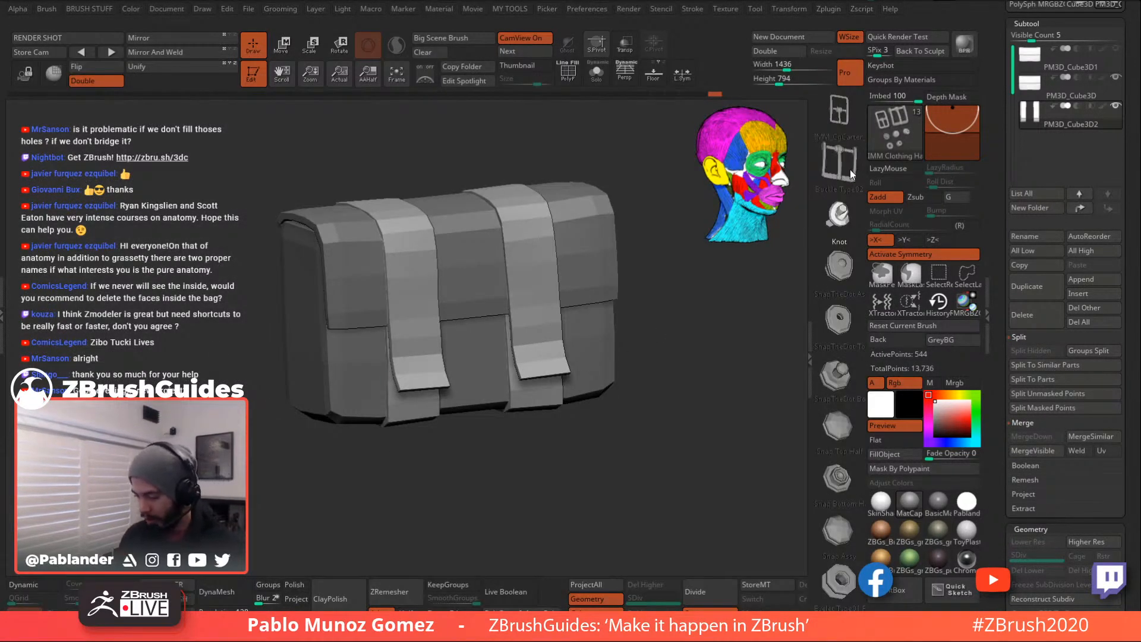
{"action": "left_click", "coordinate": [844, 115]}
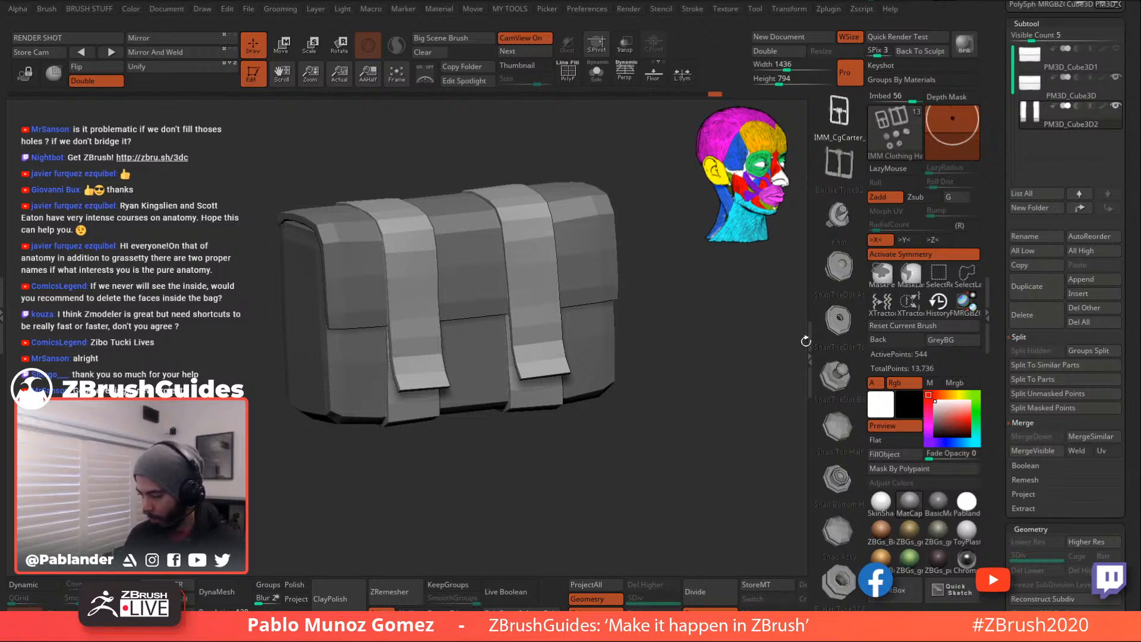
- Drag a mirrored buckle onto each of the two front straps
{"action": "left_click_drag", "start_coordinate": [670, 399], "coordinate": [628, 406]}
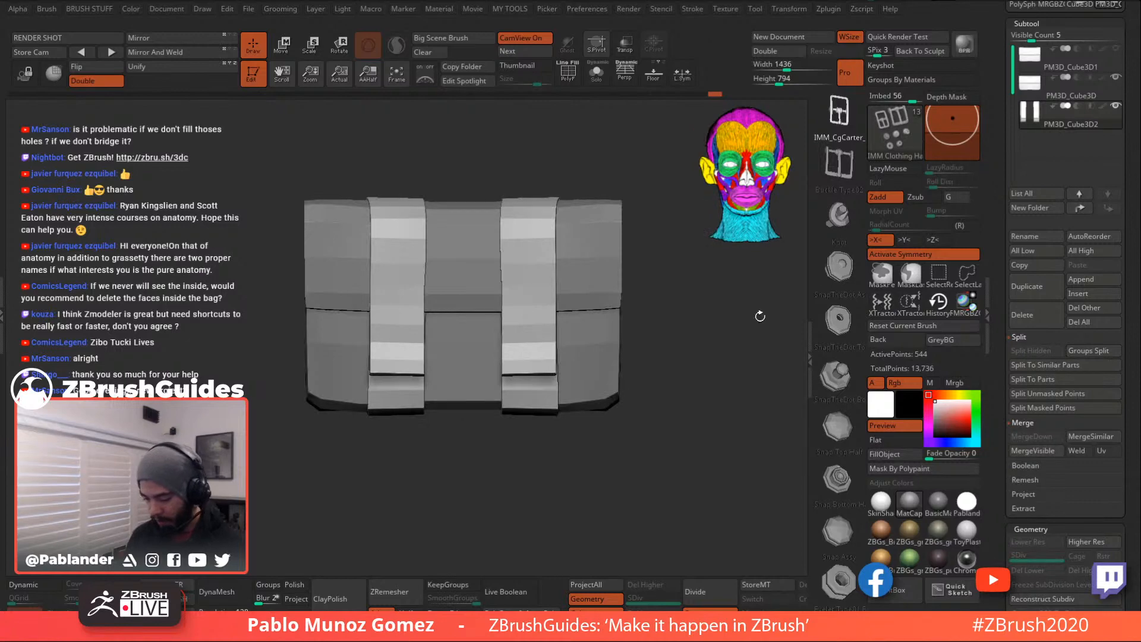
{"action": "left_click_drag", "start_coordinate": [532, 312], "coordinate": [532, 351]}
{"action": "key", "text": "ctrl+z"}
{"action": "left_click_drag", "start_coordinate": [528, 304], "coordinate": [529, 333]}
{"action": "left_click_drag", "start_coordinate": [542, 463], "coordinate": [597, 418]}
{"action": "left_click_drag", "start_coordinate": [647, 359], "coordinate": [555, 347]}
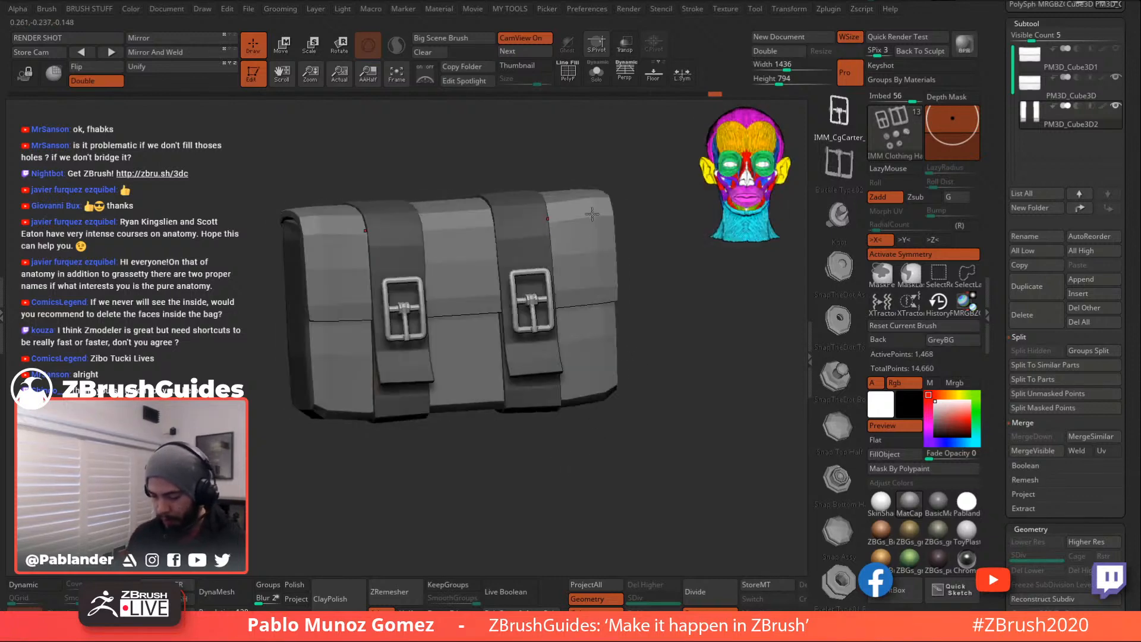
- Split the buckles into their own subtool and show them solo
{"action": "key", "text": "1"}
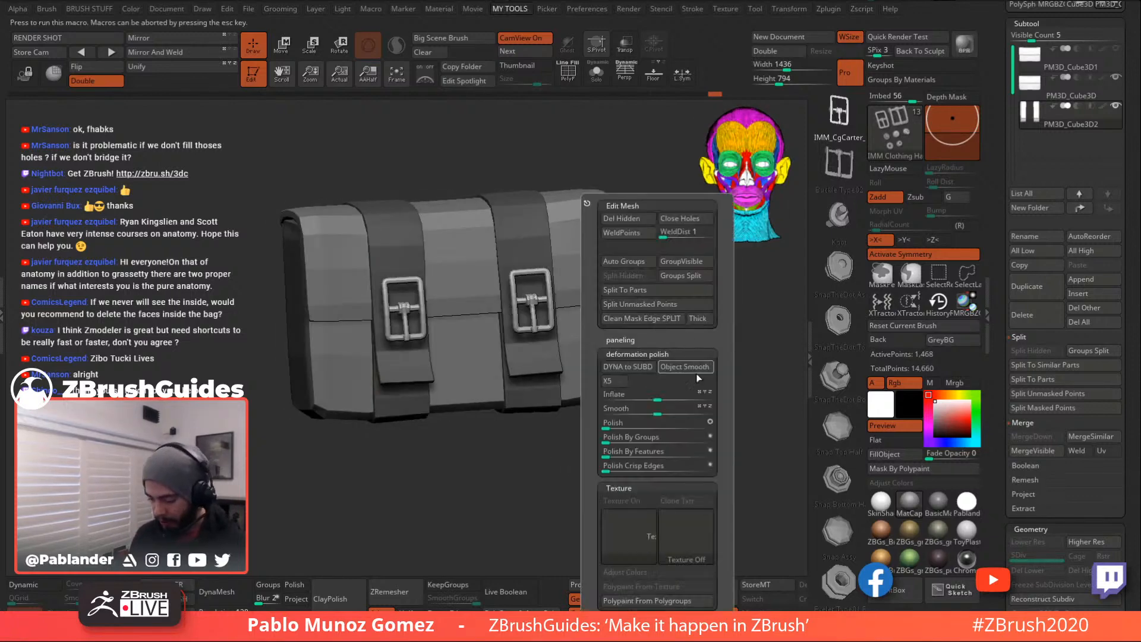
{"action": "left_click", "coordinate": [656, 308]}
{"action": "left_click", "coordinate": [1071, 145]}
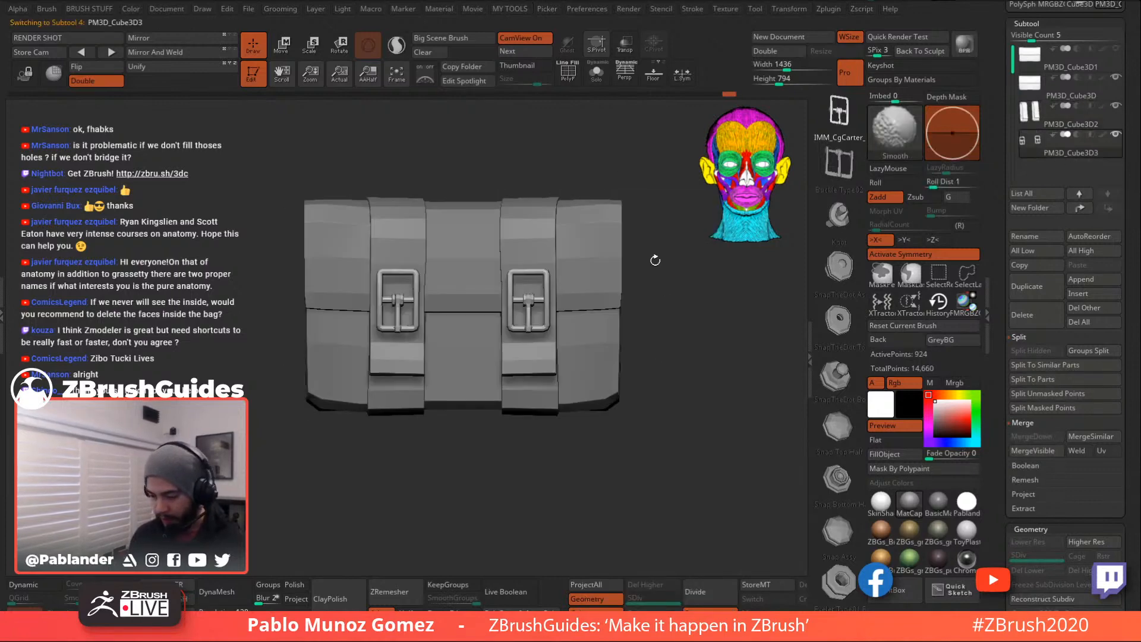
{"action": "left_click", "coordinate": [598, 74]}
{"action": "key", "text": "shift+f"}
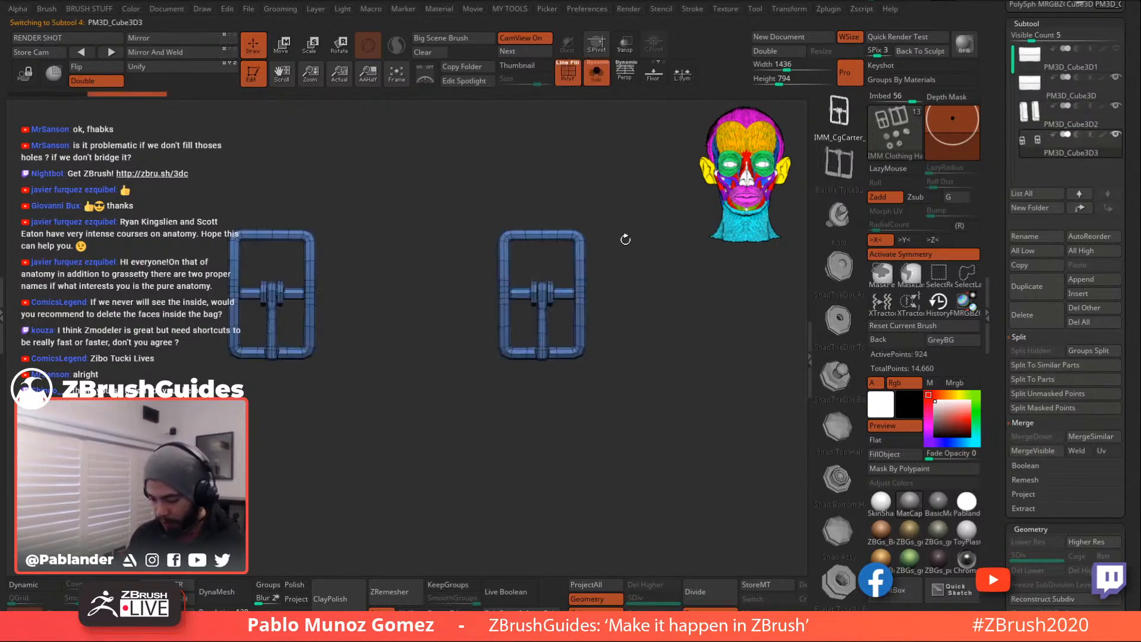
{"action": "left_click_drag", "start_coordinate": [630, 290], "coordinate": [582, 231]}
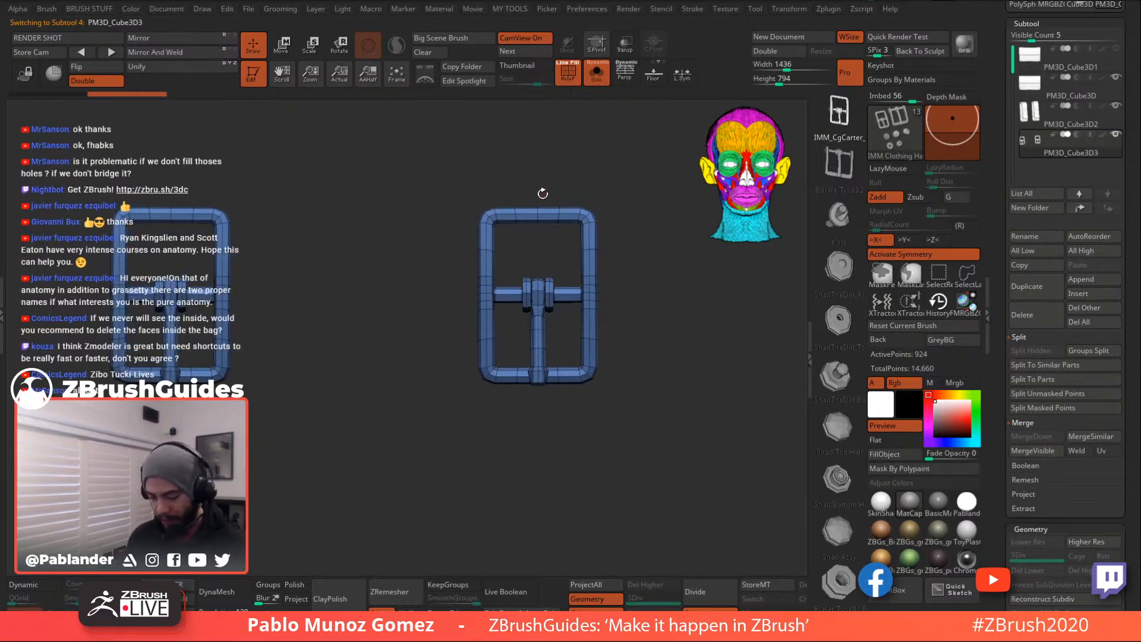
- Mask the buckle's left part and slide the unmasked part right with the move gizmo
{"action": "left_click", "coordinate": [283, 46]}
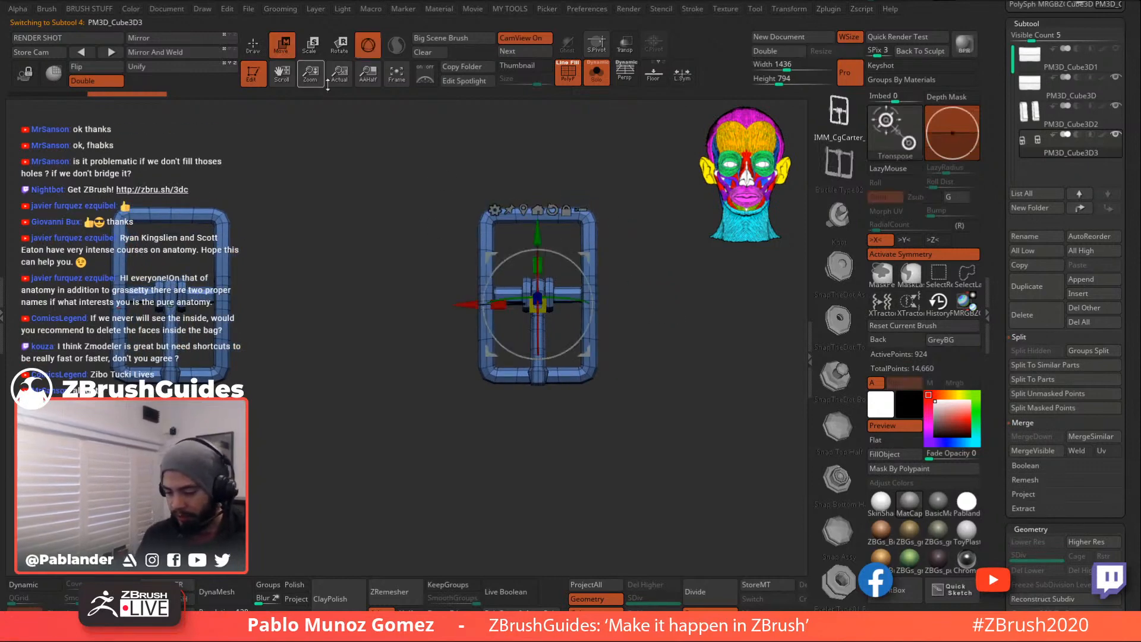
{"action": "left_click_drag", "start_coordinate": [499, 304], "coordinate": [447, 310]}
{"action": "key", "text": "ctrl+z"}
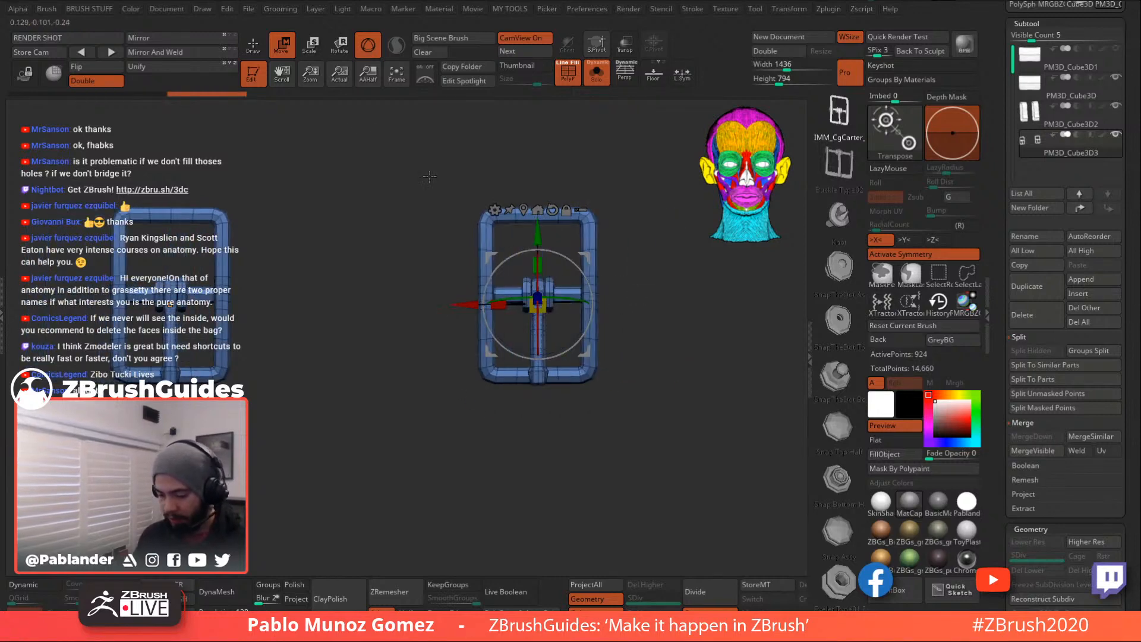
{"action": "key", "text": "q"}
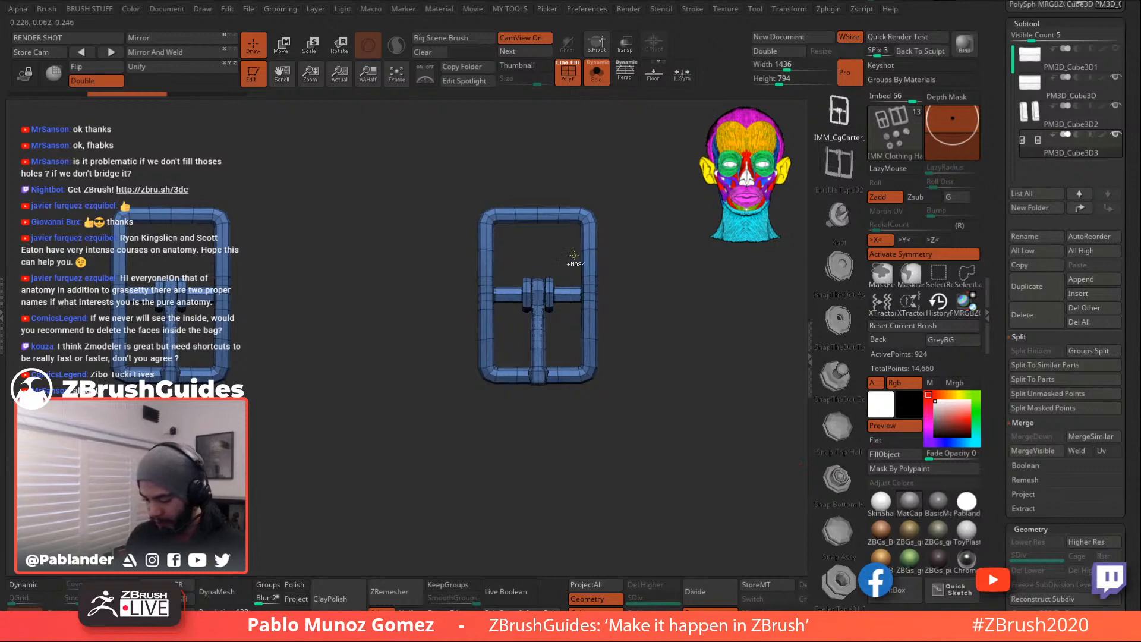
{"action": "key", "text": "ctrl"}
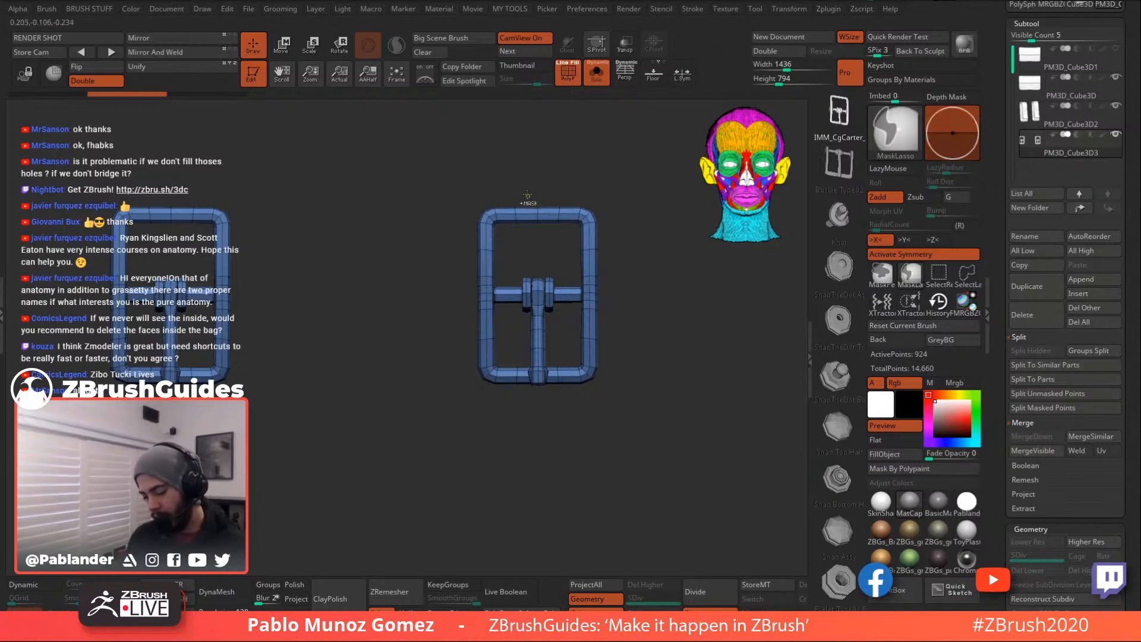
{"action": "mouse_move", "coordinate": [524, 245]}
{"action": "left_mouse_down", "text": "ctrl"}
{"action": "mouse_move", "coordinate": [508, 357]}
{"action": "mouse_move", "coordinate": [526, 378]}
{"action": "mouse_move", "coordinate": [478, 428]}
{"action": "mouse_move", "coordinate": [526, 143]}
{"action": "mouse_move", "coordinate": [535, 161]}
{"action": "left_mouse_up", "text": "ctrl"}
{"action": "key", "text": "w"}
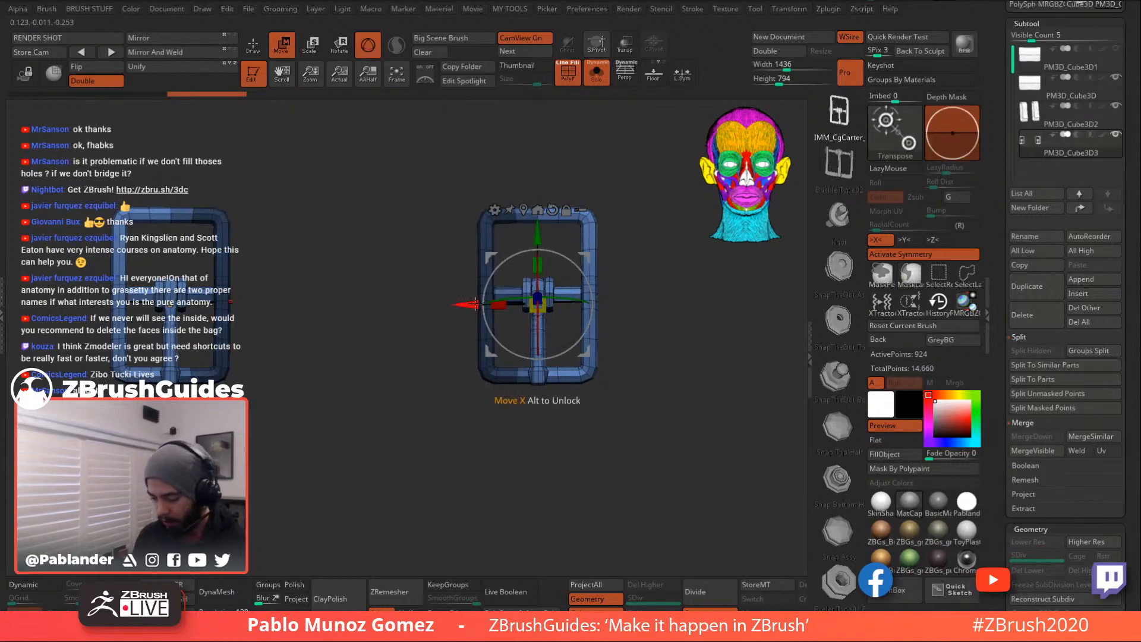
{"action": "left_click_drag", "start_coordinate": [469, 304], "coordinate": [486, 304]}
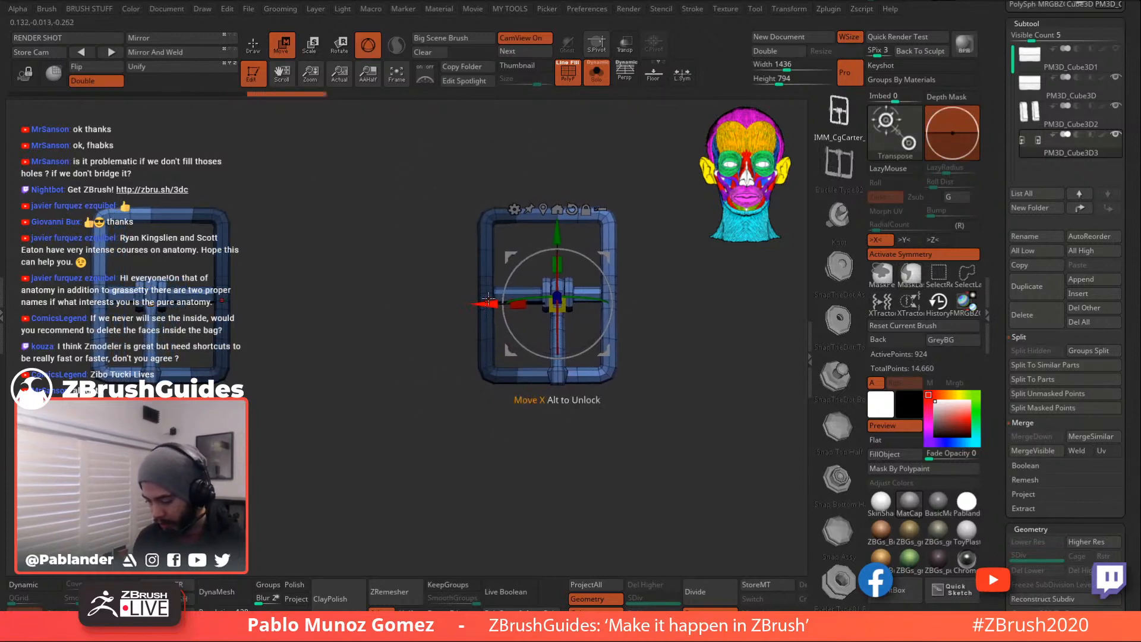
{"action": "key", "text": "q"}
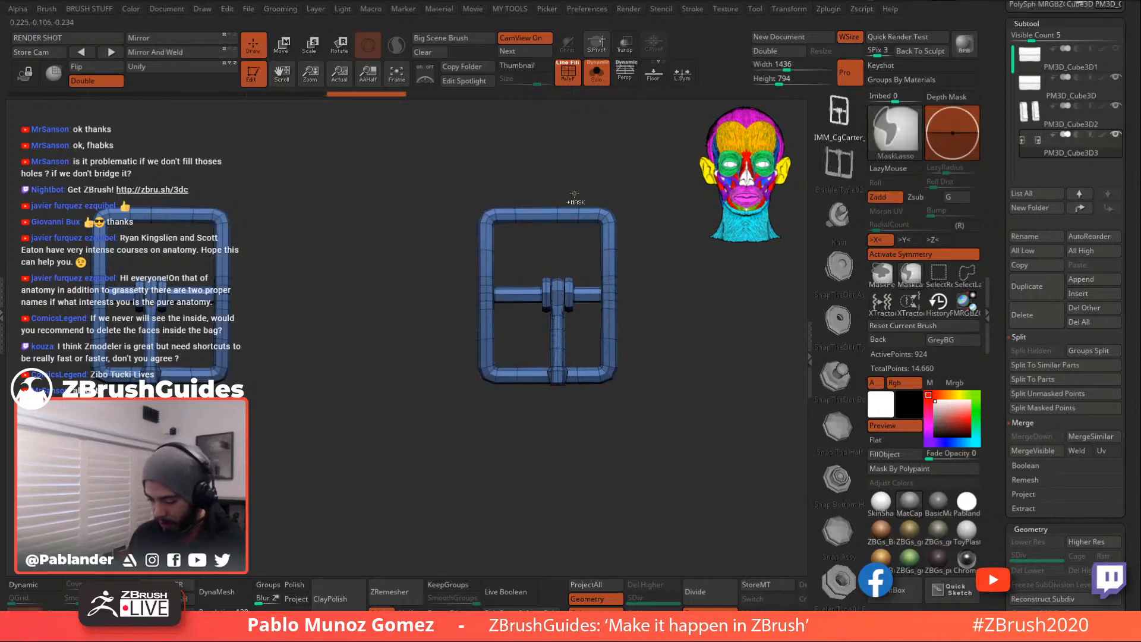
{"action": "left_click", "coordinate": [588, 231], "text": "ctrl"}
- Mask the buckle's top-right corner, invert the mask, and stretch its right side wider
{"action": "mouse_move", "coordinate": [572, 227]}
{"action": "left_mouse_down", "text": "ctrl"}
{"action": "mouse_move", "coordinate": [587, 262]}
{"action": "mouse_move", "coordinate": [575, 349]}
{"action": "left_mouse_up", "text": "ctrl"}
{"action": "mouse_move", "coordinate": [575, 390]}
{"action": "left_mouse_down", "text": "ctrl"}
{"action": "mouse_move", "coordinate": [651, 333]}
{"action": "mouse_move", "coordinate": [663, 282]}
{"action": "left_mouse_up", "text": "ctrl"}
{"action": "key", "text": "w"}
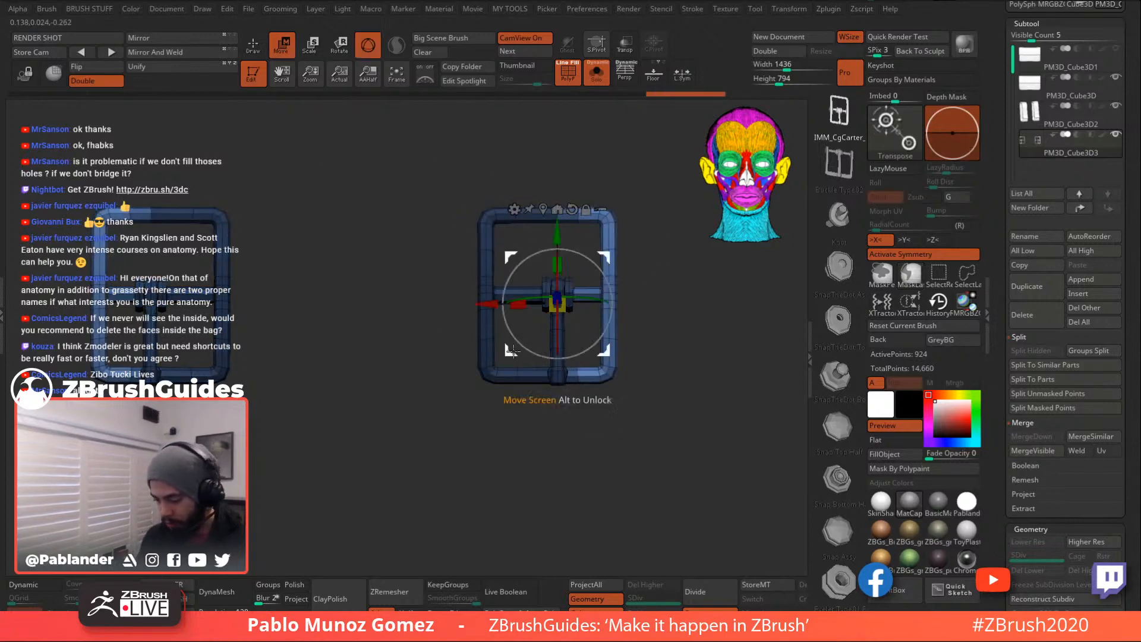
{"action": "left_click_drag", "start_coordinate": [484, 304], "coordinate": [503, 304]}
{"action": "key", "text": "ctrl+z"}
{"action": "key", "text": "ctrl+z"}
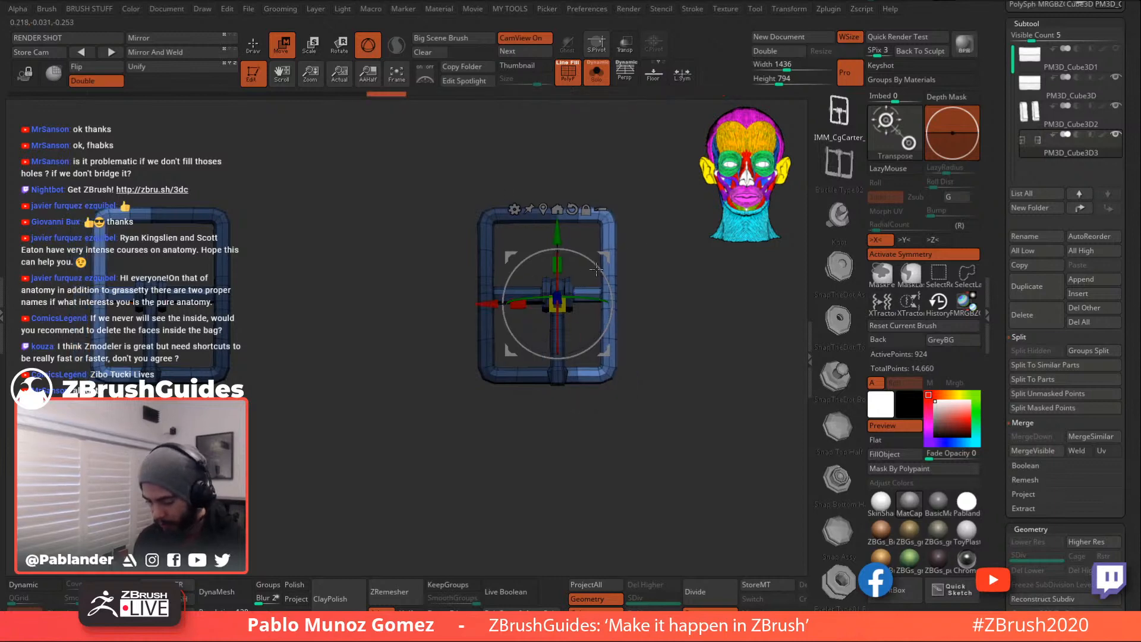
{"action": "mouse_move", "coordinate": [589, 180]}
{"action": "left_mouse_down", "text": "ctrl"}
{"action": "mouse_move", "coordinate": [603, 266]}
{"action": "mouse_move", "coordinate": [655, 252]}
{"action": "left_mouse_up", "text": "ctrl"}
{"action": "left_click", "coordinate": [655, 272], "text": "ctrl"}
{"action": "left_click_drag", "start_coordinate": [486, 303], "coordinate": [506, 304]}
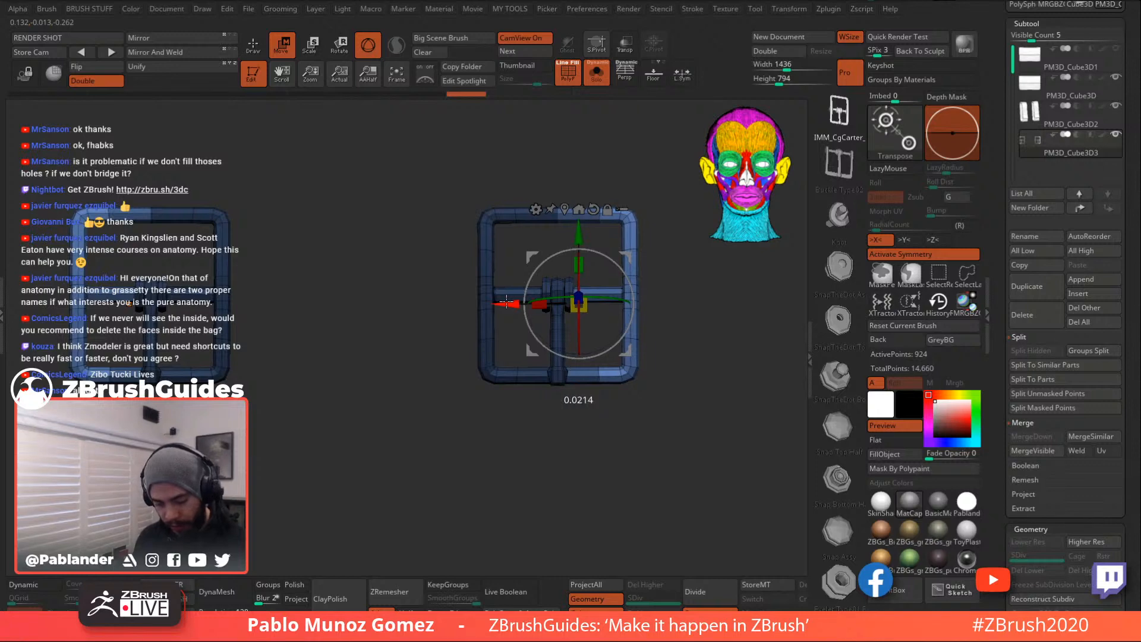
{"action": "left_click", "coordinate": [354, 313], "text": "ctrl"}
{"action": "left_click", "coordinate": [249, 55]}
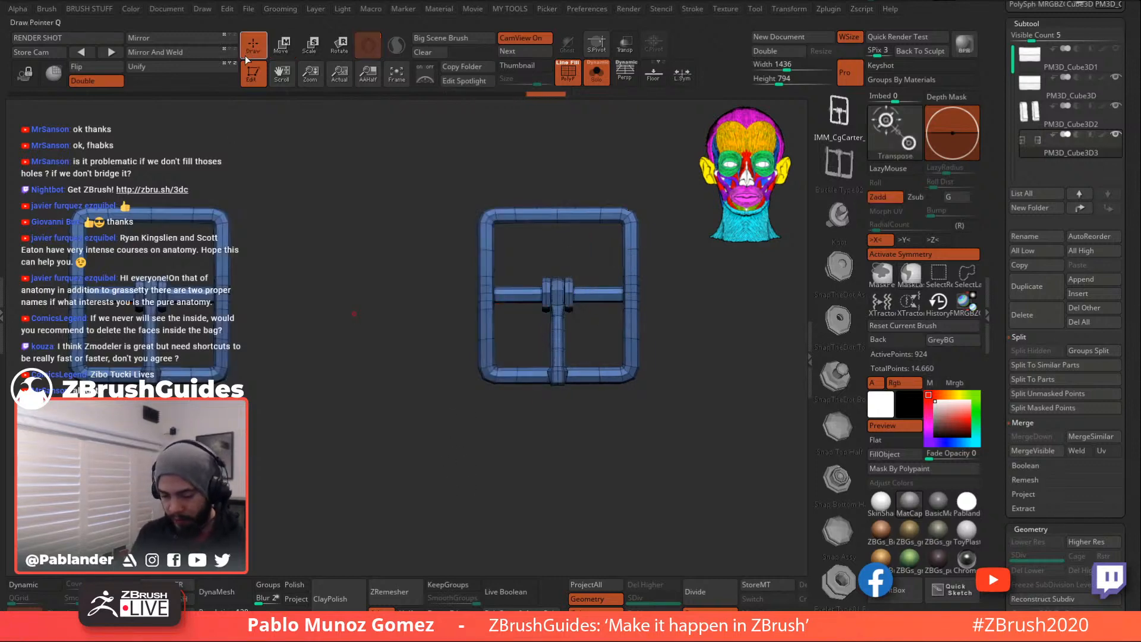
- Toggle Solo off and on to check placement, then lasso-mask the right buckle
{"action": "left_click_drag", "start_coordinate": [621, 439], "coordinate": [610, 384], "text": "alt"}
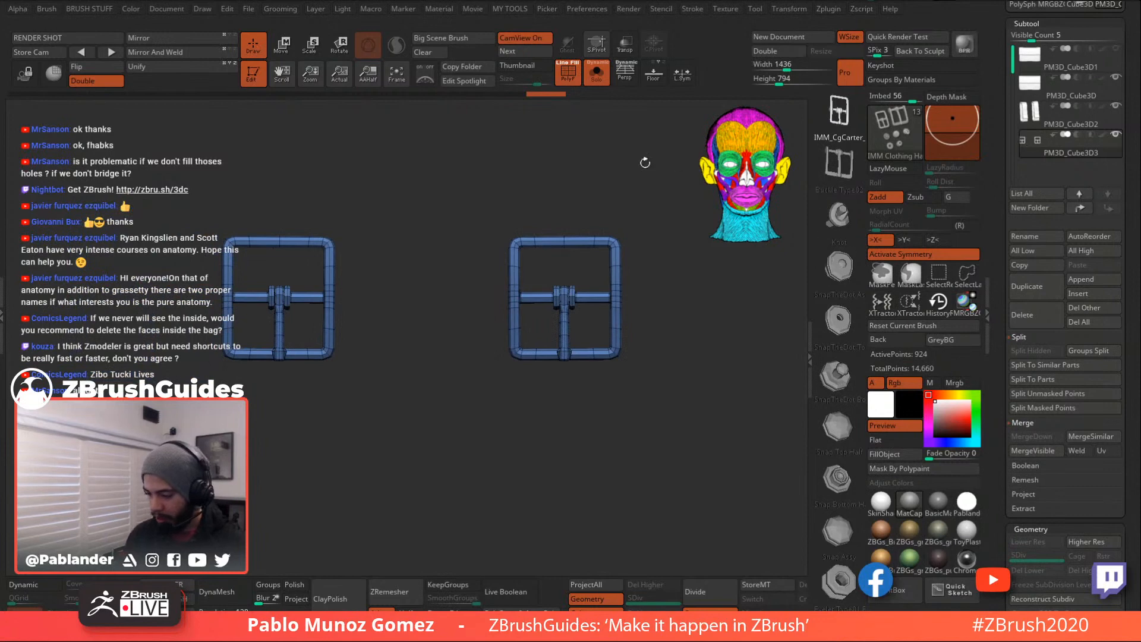
{"action": "left_click", "coordinate": [596, 73]}
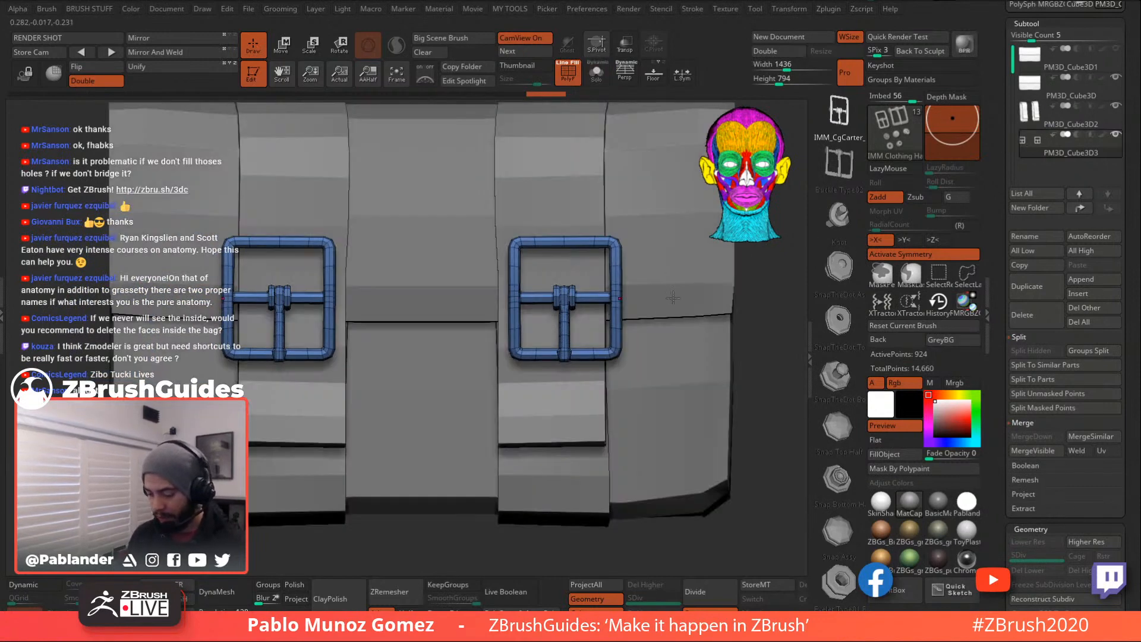
{"action": "left_click", "coordinate": [281, 44]}
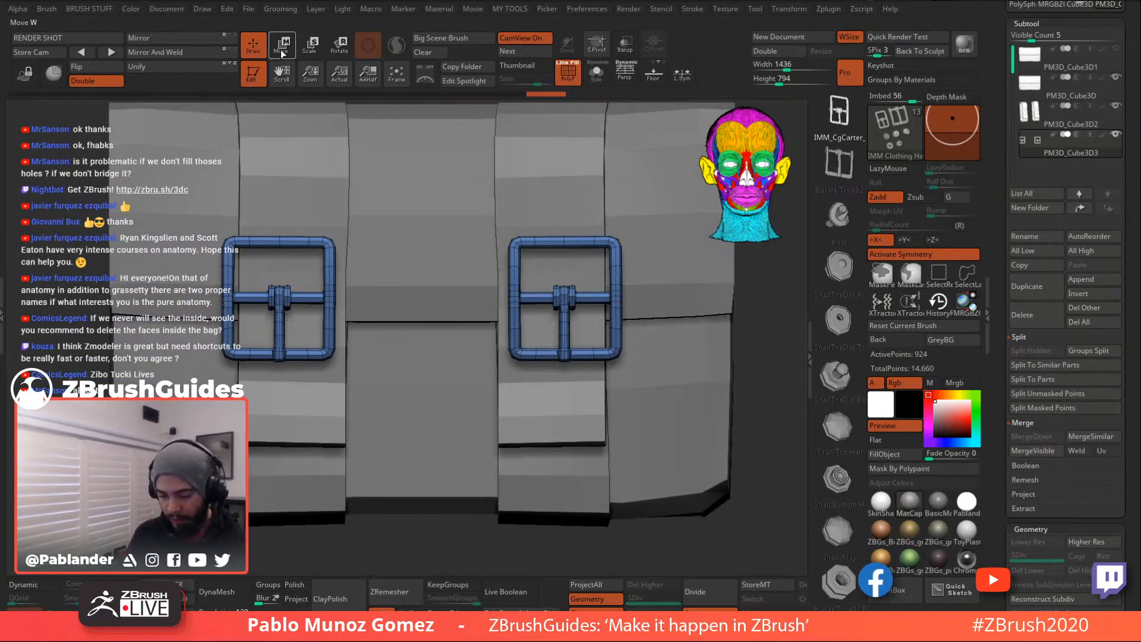
{"action": "left_click", "coordinate": [596, 73]}
{"action": "key", "text": "q"}
{"action": "key", "text": "ctrl"}
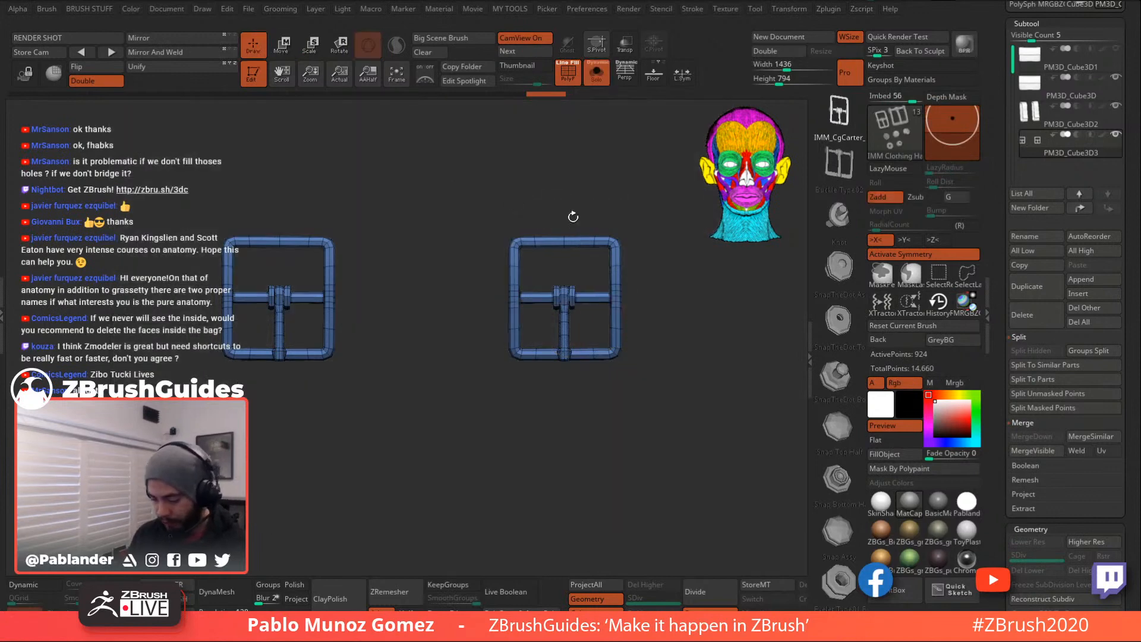
{"action": "mouse_move", "coordinate": [586, 290]}
{"action": "left_mouse_down", "text": "ctrl"}
{"action": "mouse_move", "coordinate": [597, 389]}
{"action": "mouse_move", "coordinate": [645, 321]}
{"action": "mouse_move", "coordinate": [579, 172]}
{"action": "left_mouse_up", "text": "ctrl"}
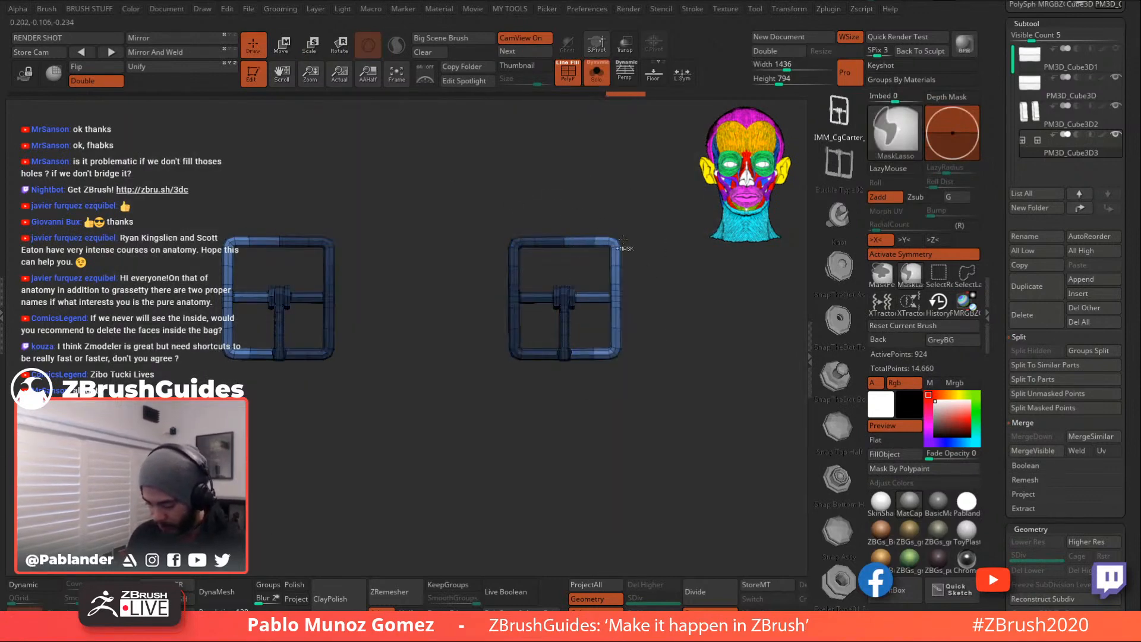
- Widen both buckles along X with the Transpose arrow and clear the mask
{"action": "key", "text": "w"}
{"action": "left_click_drag", "start_coordinate": [512, 302], "coordinate": [519, 301]}
{"action": "mouse_move", "coordinate": [609, 153]}
{"action": "left_mouse_down", "text": "ctrl"}
{"action": "mouse_move", "coordinate": [593, 155]}
{"action": "mouse_move", "coordinate": [541, 267]}
{"action": "mouse_move", "coordinate": [556, 356]}
{"action": "mouse_move", "coordinate": [447, 149]}
{"action": "mouse_move", "coordinate": [588, 152]}
{"action": "left_mouse_up", "text": "ctrl"}
{"action": "left_click_drag", "start_coordinate": [515, 304], "coordinate": [507, 305]}
{"action": "key", "text": "q"}
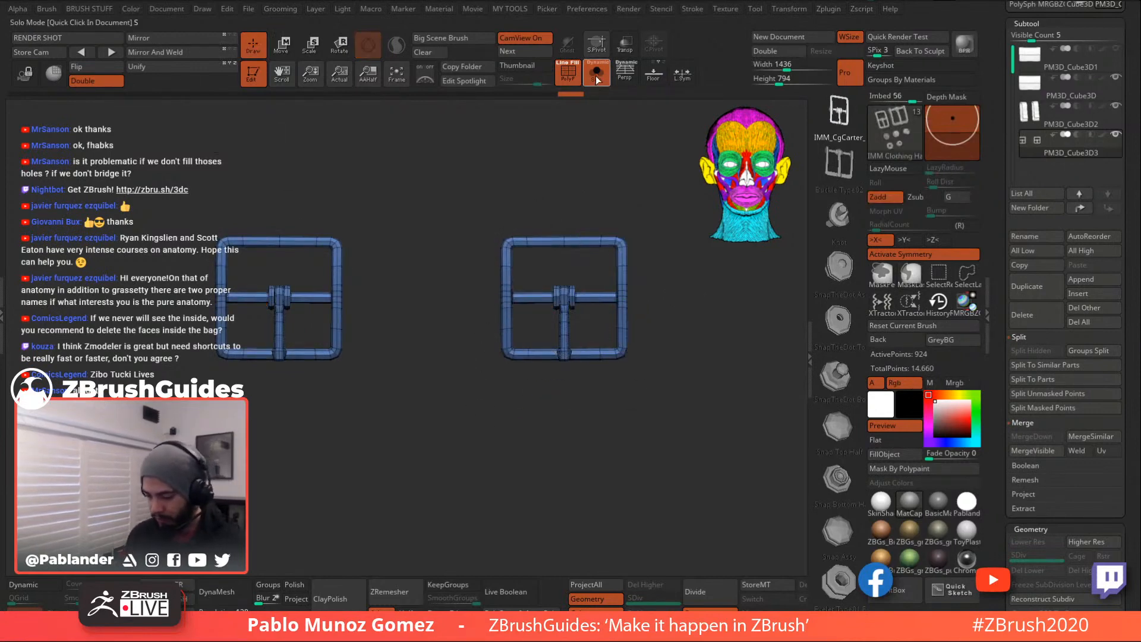
- Show the whole bag, enable L.Sym, and move the buckles down and inward onto the straps
{"action": "left_click", "coordinate": [596, 75]}
{"action": "left_click", "coordinate": [291, 52]}
{"action": "left_click", "coordinate": [682, 73]}
{"action": "left_click", "coordinate": [582, 209]}
{"action": "left_click_drag", "start_coordinate": [635, 257], "coordinate": [626, 271]}
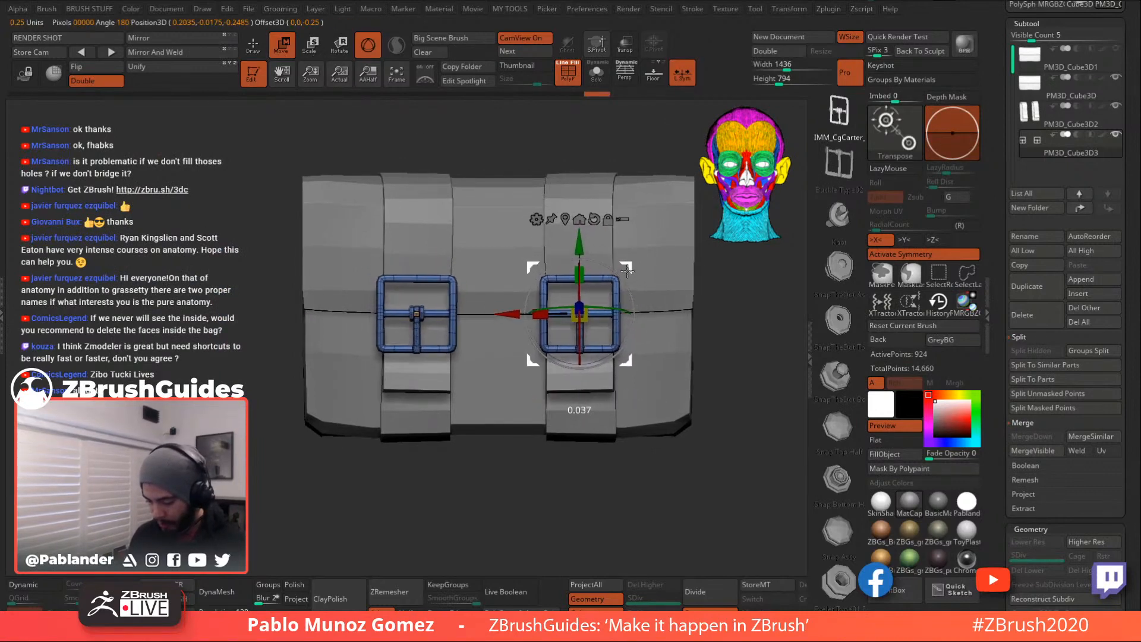
{"action": "right_click_drag", "start_coordinate": [636, 332], "coordinate": [684, 346]}
{"action": "left_click_drag", "start_coordinate": [661, 306], "coordinate": [623, 333]}
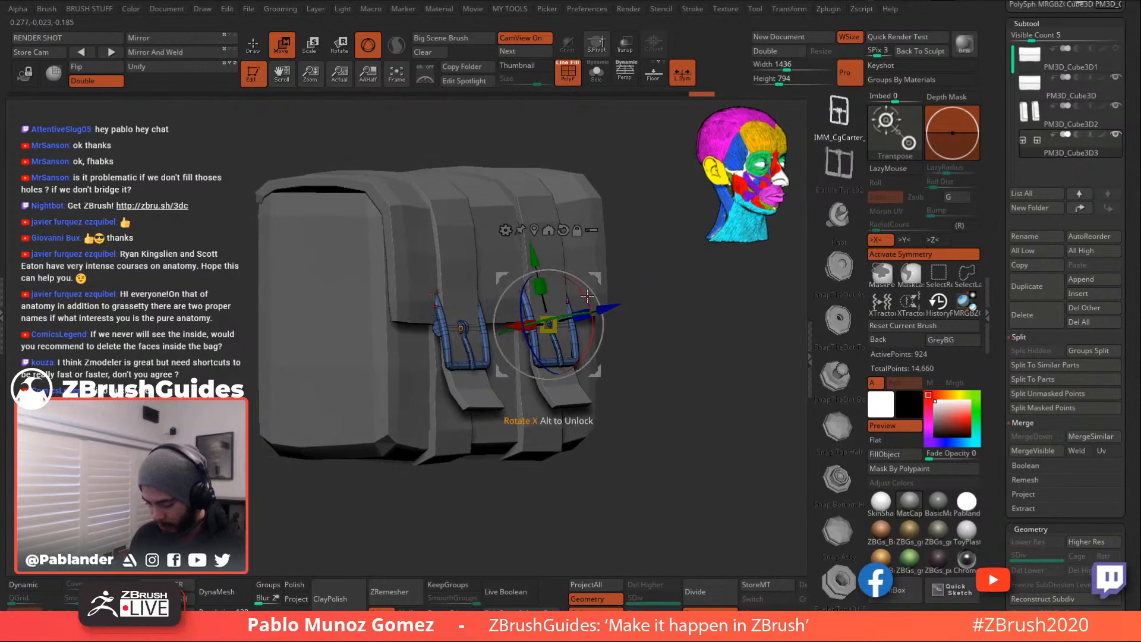
- Rotate and nudge both buckles so they lie flush along the angled straps
{"action": "left_click_drag", "start_coordinate": [579, 289], "coordinate": [583, 296]}
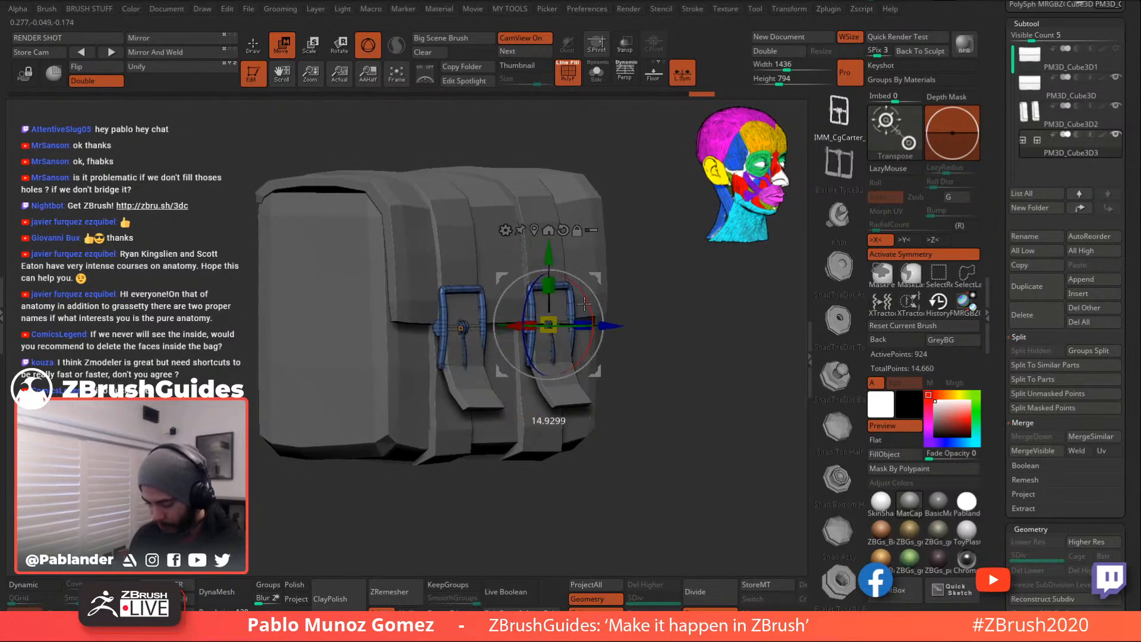
{"action": "left_click_drag", "start_coordinate": [674, 317], "coordinate": [598, 301]}
{"action": "left_click_drag", "start_coordinate": [602, 282], "coordinate": [711, 324]}
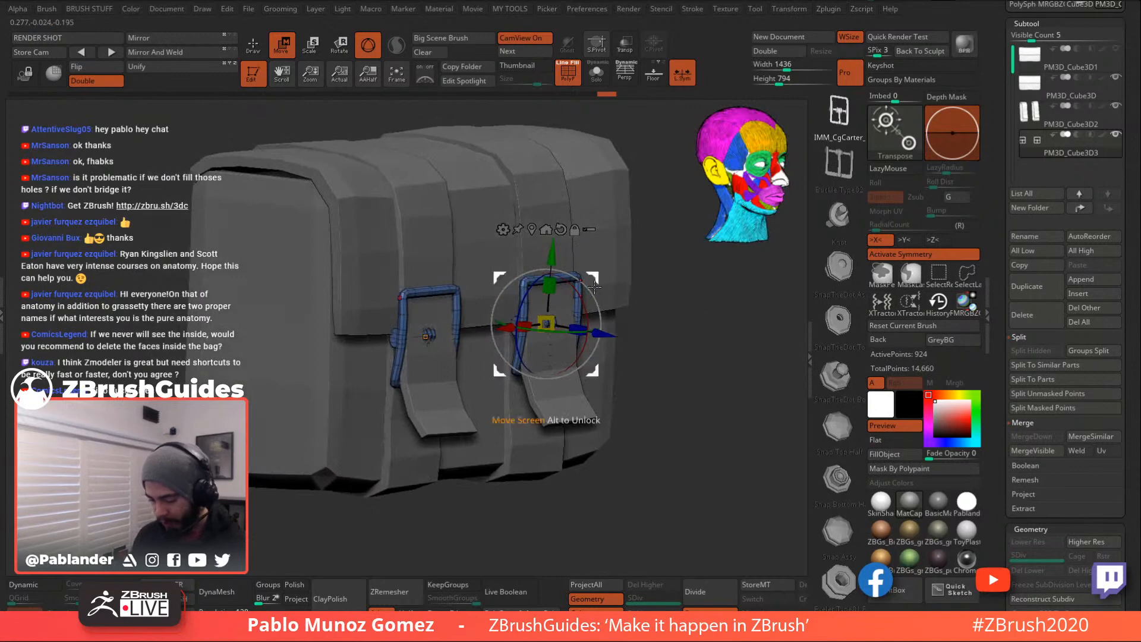
{"action": "left_click_drag", "start_coordinate": [602, 325], "coordinate": [713, 306]}
{"action": "left_click_drag", "start_coordinate": [609, 335], "coordinate": [607, 334]}
{"action": "left_click_drag", "start_coordinate": [677, 315], "coordinate": [640, 323]}
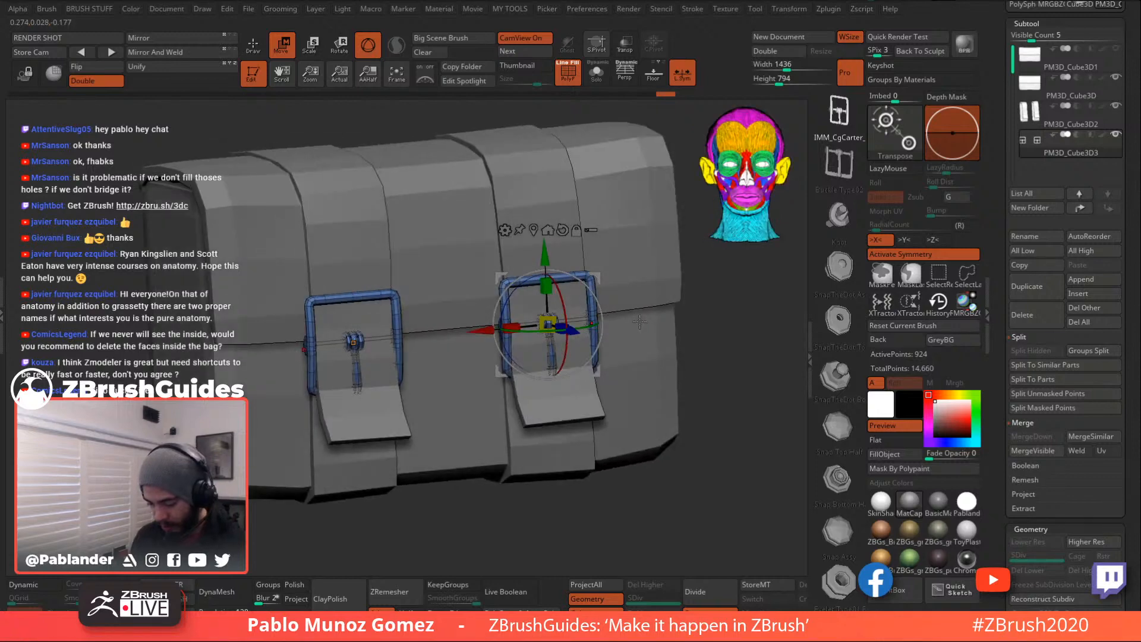
- Return to Draw mode and make the straps subtool active
{"action": "key", "text": "q"}
{"action": "mouse_move", "coordinate": [728, 322]}
{"action": "left_mouse_down"}
{"action": "mouse_move", "coordinate": [709, 303]}
{"action": "mouse_move", "coordinate": [676, 371]}
{"action": "left_mouse_up"}
{"action": "left_click", "coordinate": [1049, 123]}
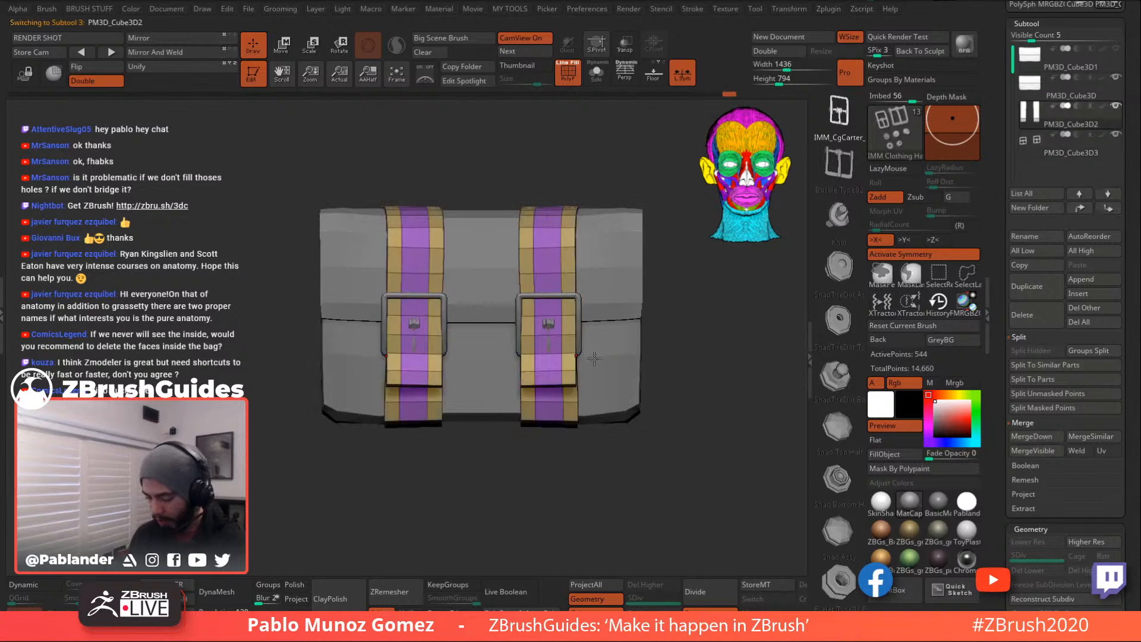
- Select the bag body and subdivide it to level 3 with Ctrl+D
{"action": "key", "text": "b"}
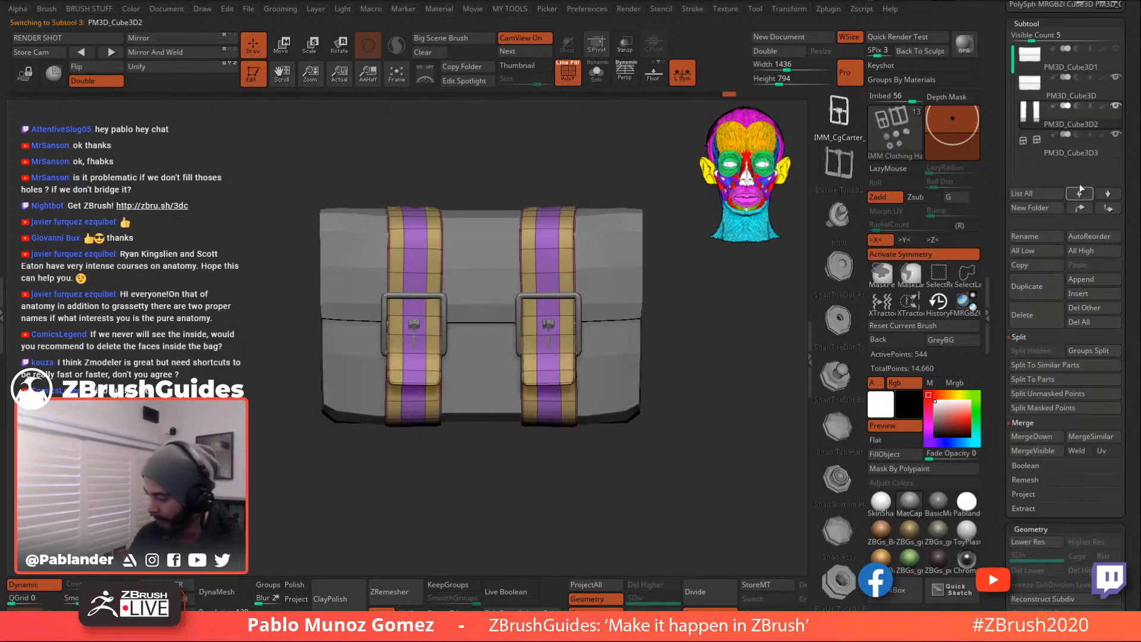
{"action": "left_click", "coordinate": [1067, 151]}
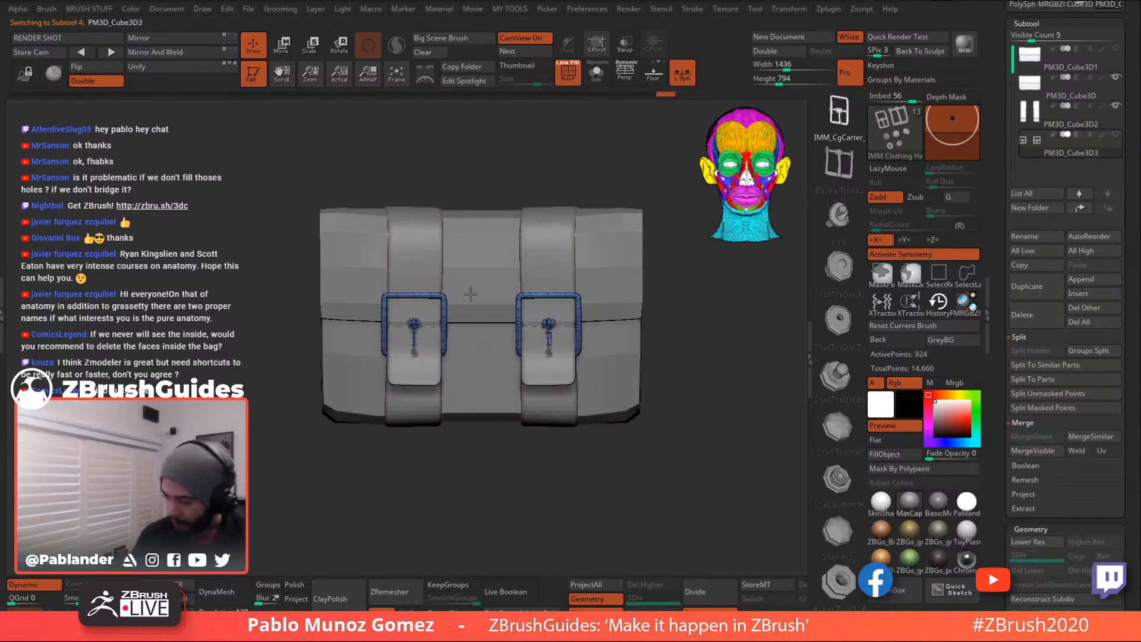
{"action": "left_click", "coordinate": [1083, 96]}
{"action": "key", "text": "d"}
{"action": "key", "text": "d"}
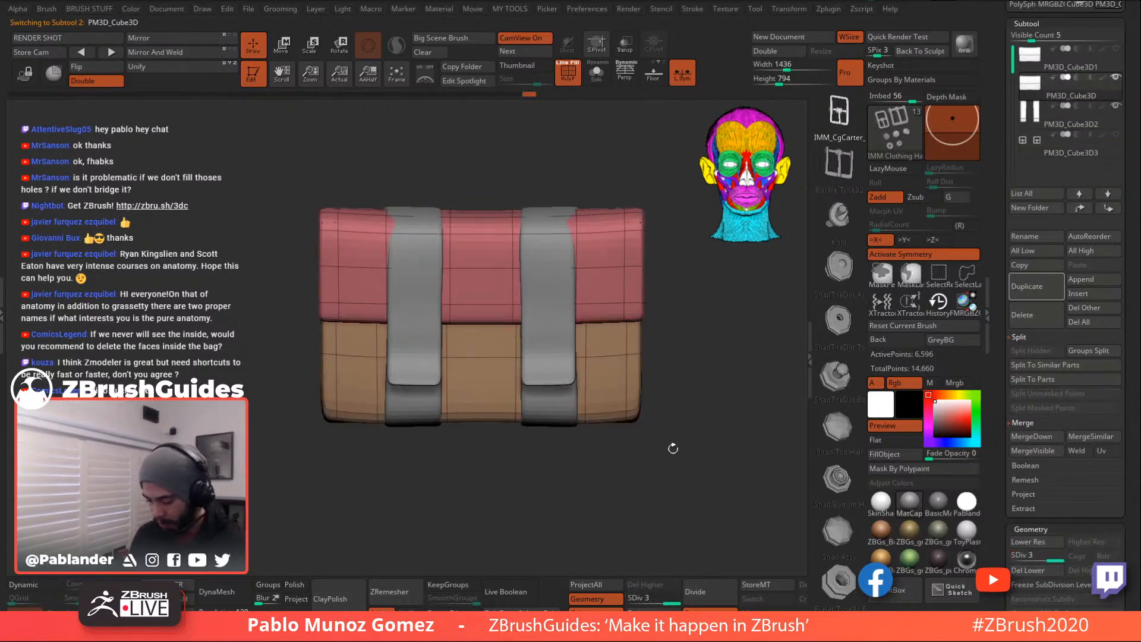
{"action": "left_click_drag", "start_coordinate": [656, 445], "coordinate": [749, 467]}
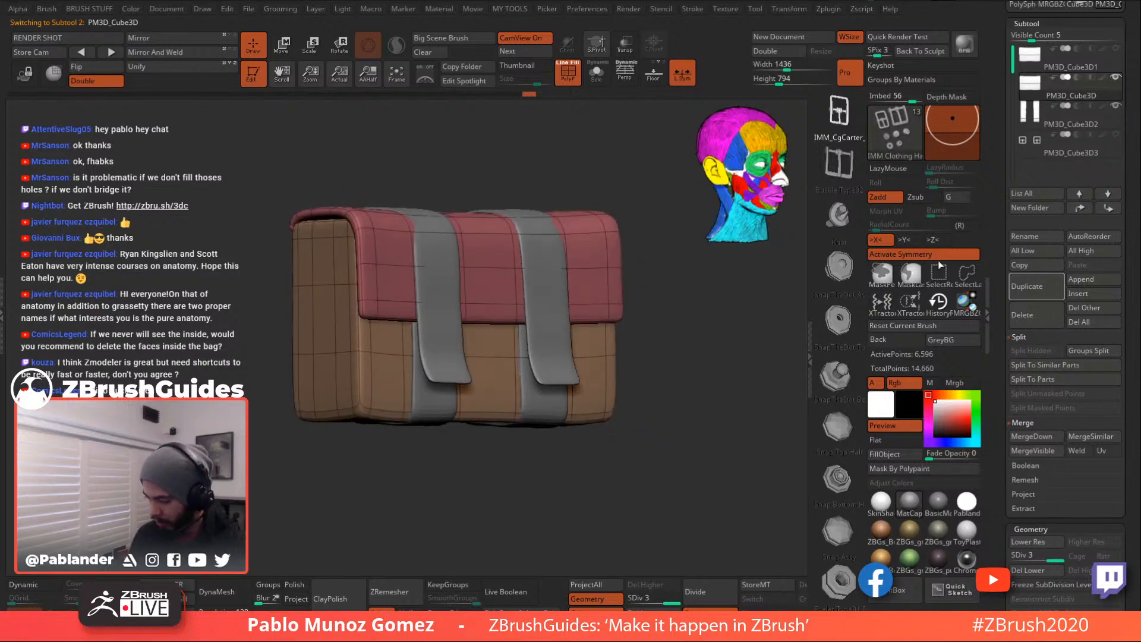
- Select the straps and apply Dynamic Subdiv to bake real subdivision levels
{"action": "left_click", "coordinate": [1119, 137]}
{"action": "left_click_drag", "start_coordinate": [672, 385], "coordinate": [689, 375], "text": "shift"}
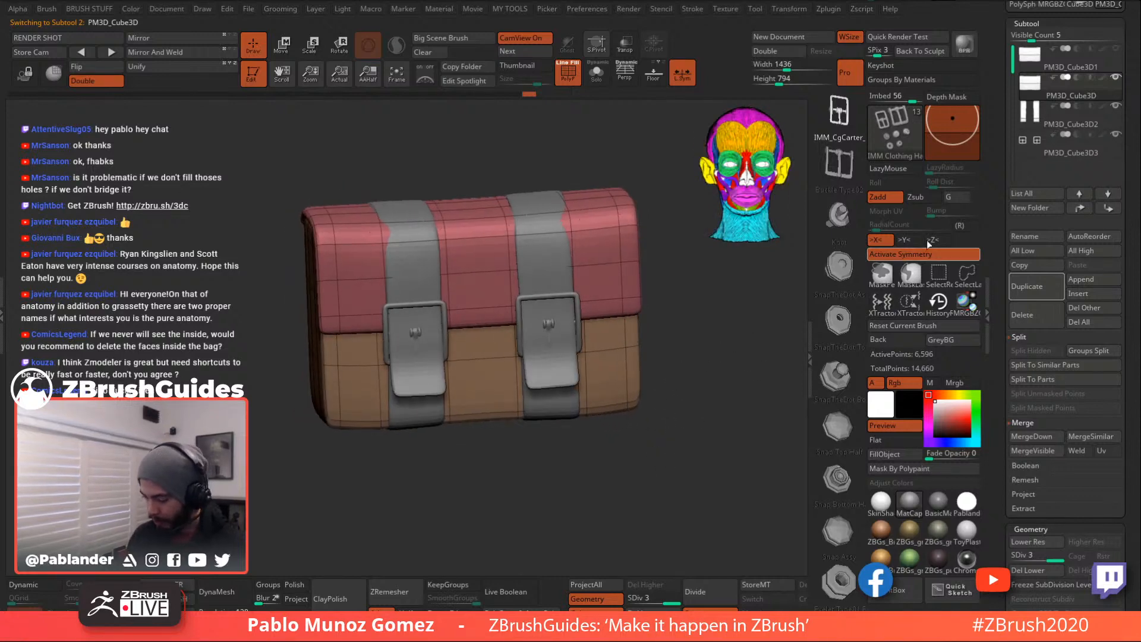
{"action": "left_click", "coordinate": [1075, 122]}
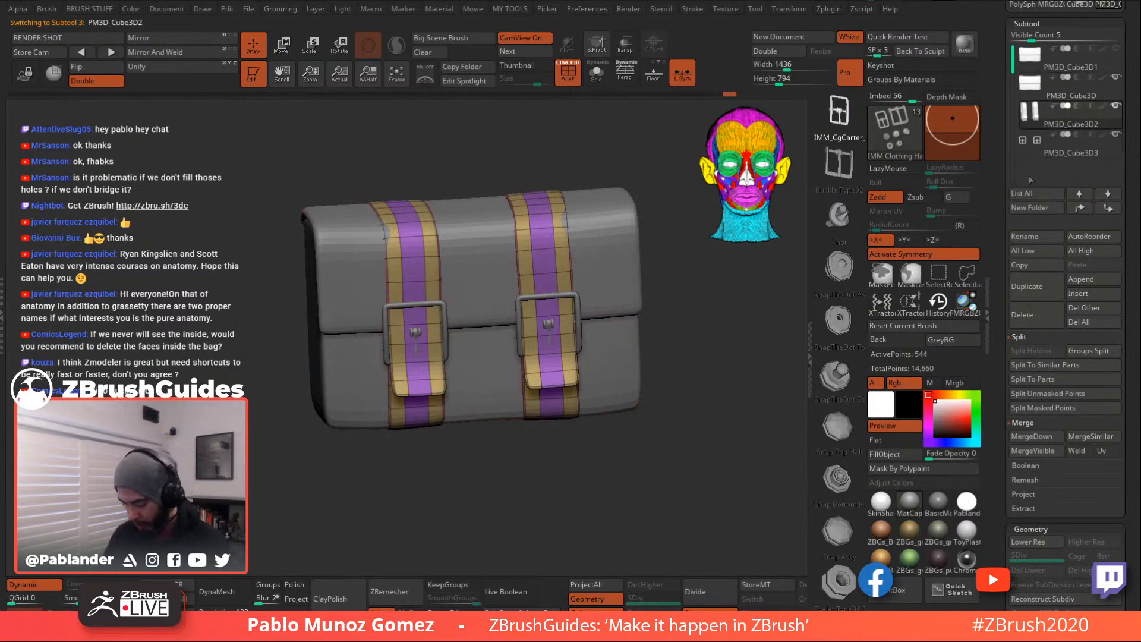
{"action": "left_click_drag", "start_coordinate": [1001, 520], "coordinate": [1002, 507]}
{"action": "left_click", "coordinate": [1035, 409]}
{"action": "left_click_drag", "start_coordinate": [1003, 450], "coordinate": [1073, 320]}
{"action": "left_click", "coordinate": [1078, 263]}
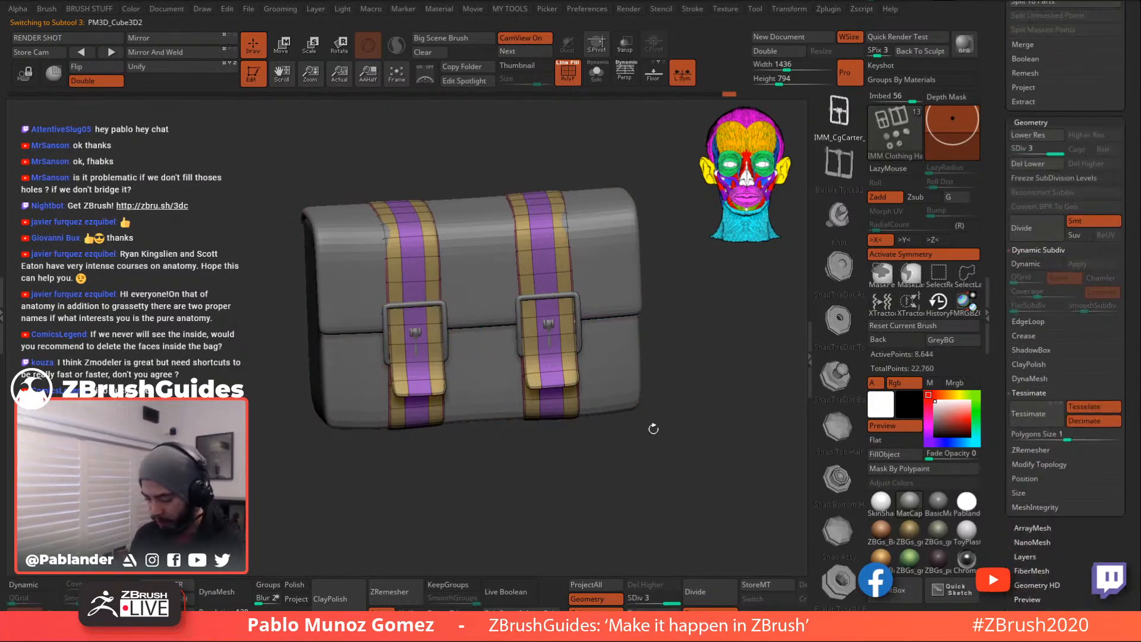
{"action": "left_click_drag", "start_coordinate": [691, 371], "coordinate": [726, 350]}
{"action": "mouse_move", "coordinate": [1055, 149]}
{"action": "left_mouse_down"}
{"action": "mouse_move", "coordinate": [1026, 147]}
{"action": "mouse_move", "coordinate": [1057, 146]}
{"action": "left_mouse_up"}
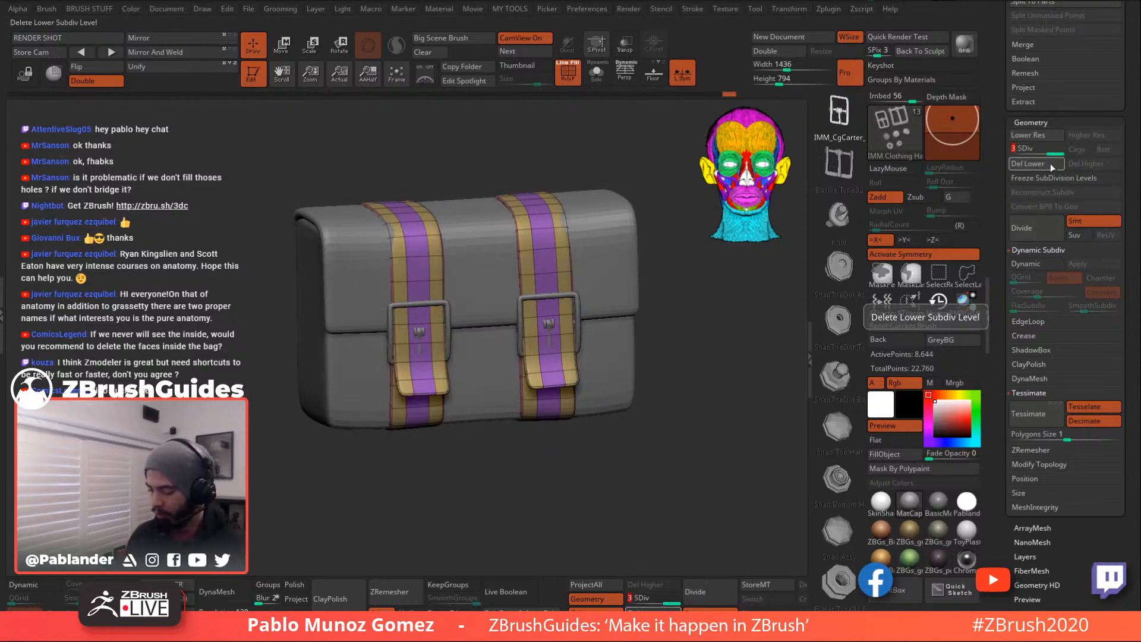
{"action": "left_click_drag", "start_coordinate": [662, 329], "coordinate": [688, 343], "text": "shift"}
{"action": "left_click_drag", "start_coordinate": [707, 387], "coordinate": [691, 396], "text": "alt"}
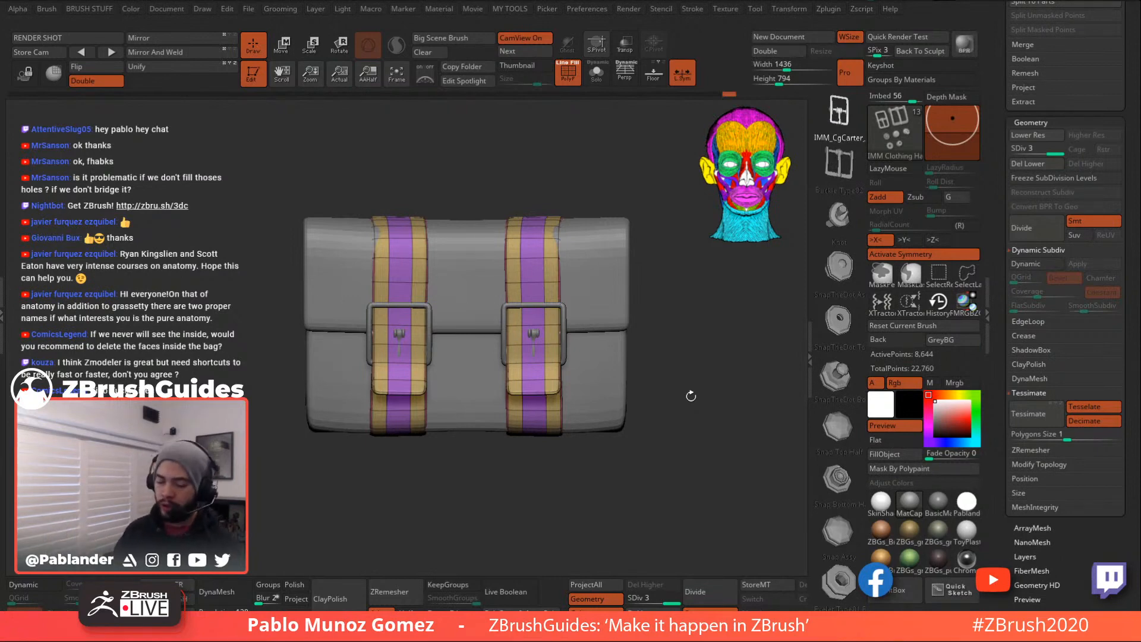
- Switch to the Move brush, hide polygroup colours, and even out the jagged strap tops
{"action": "key", "text": "space"}
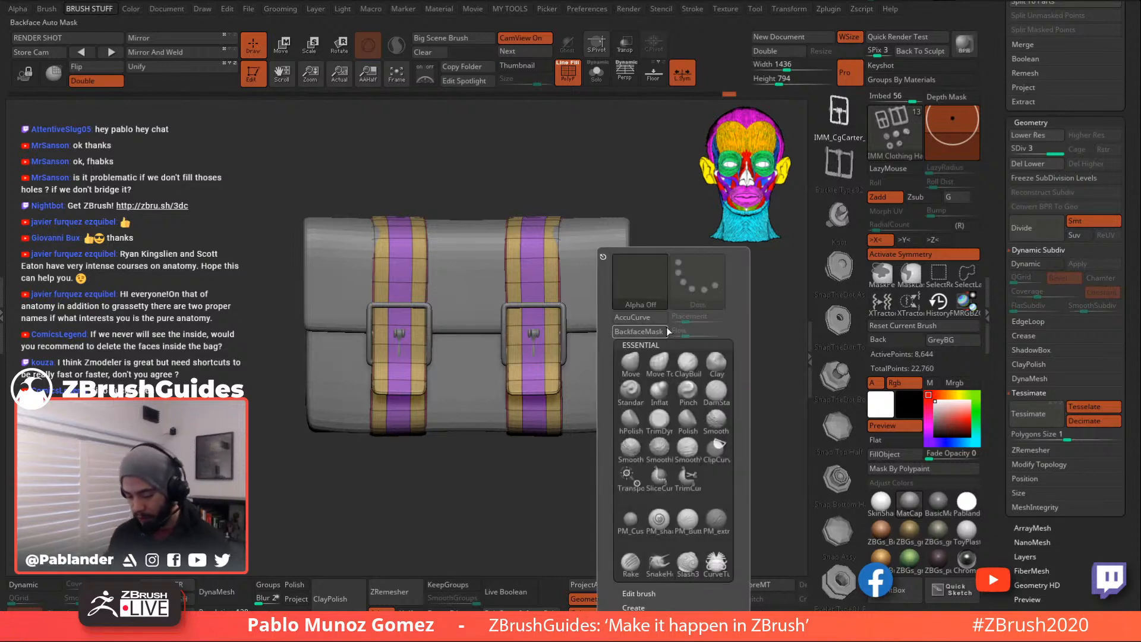
{"action": "left_click", "coordinate": [631, 364]}
{"action": "key", "text": "space"}
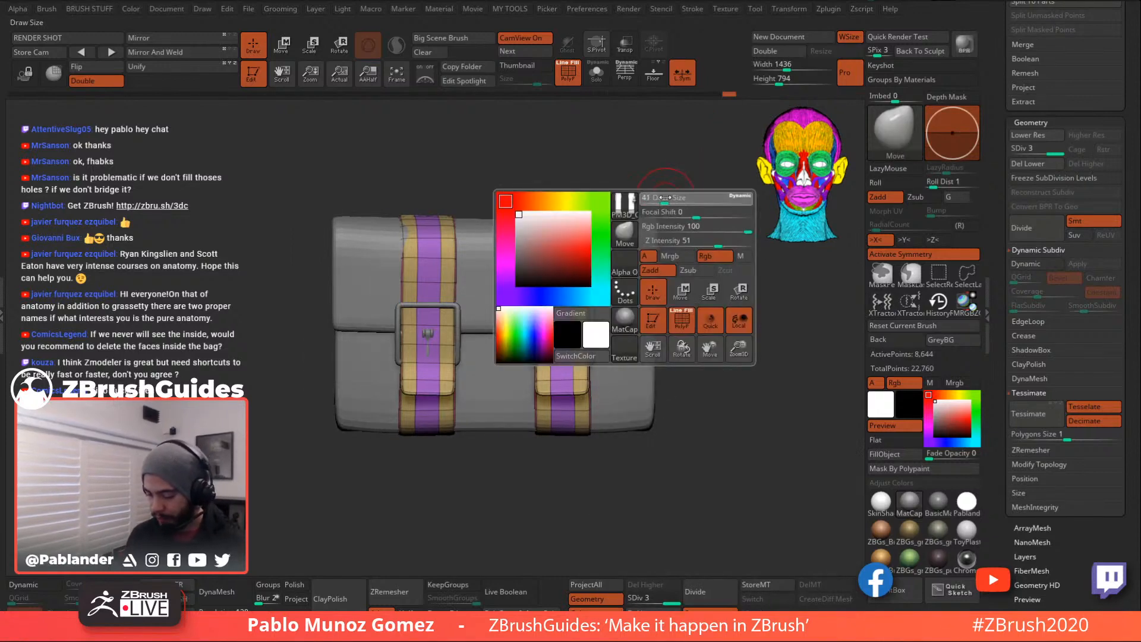
{"action": "left_click_drag", "start_coordinate": [675, 165], "coordinate": [656, 184], "text": "alt"}
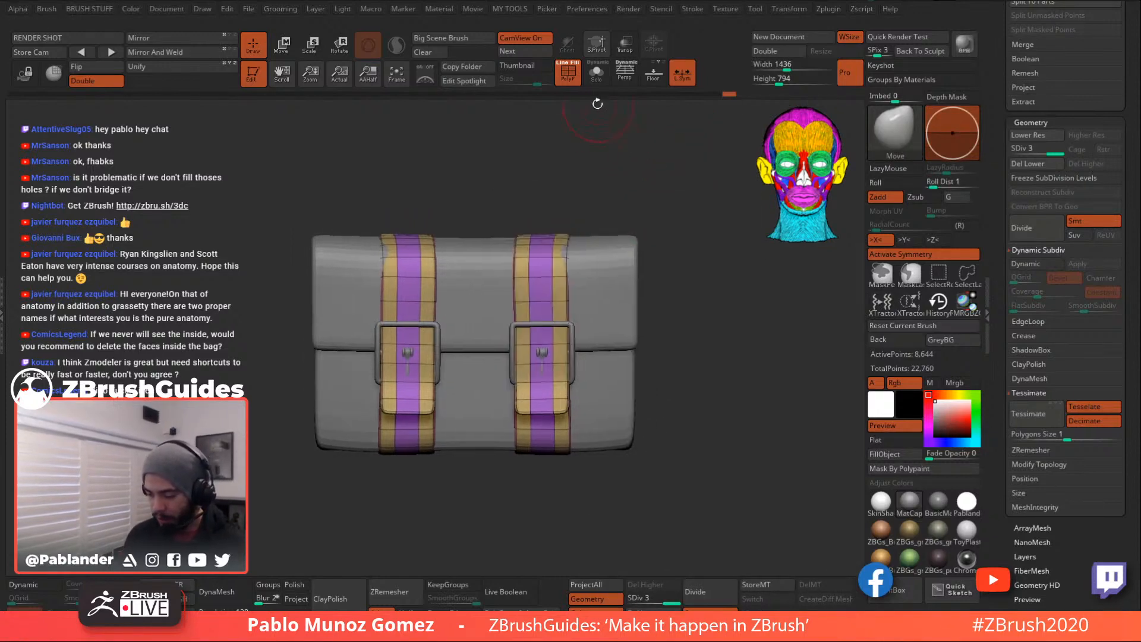
{"action": "left_click", "coordinate": [578, 69]}
{"action": "left_click_drag", "start_coordinate": [662, 244], "coordinate": [585, 263]}
{"action": "key", "text": "space"}
{"action": "left_click_drag", "start_coordinate": [666, 266], "coordinate": [694, 274]}
{"action": "left_click_drag", "start_coordinate": [694, 273], "coordinate": [681, 258], "text": "shift"}
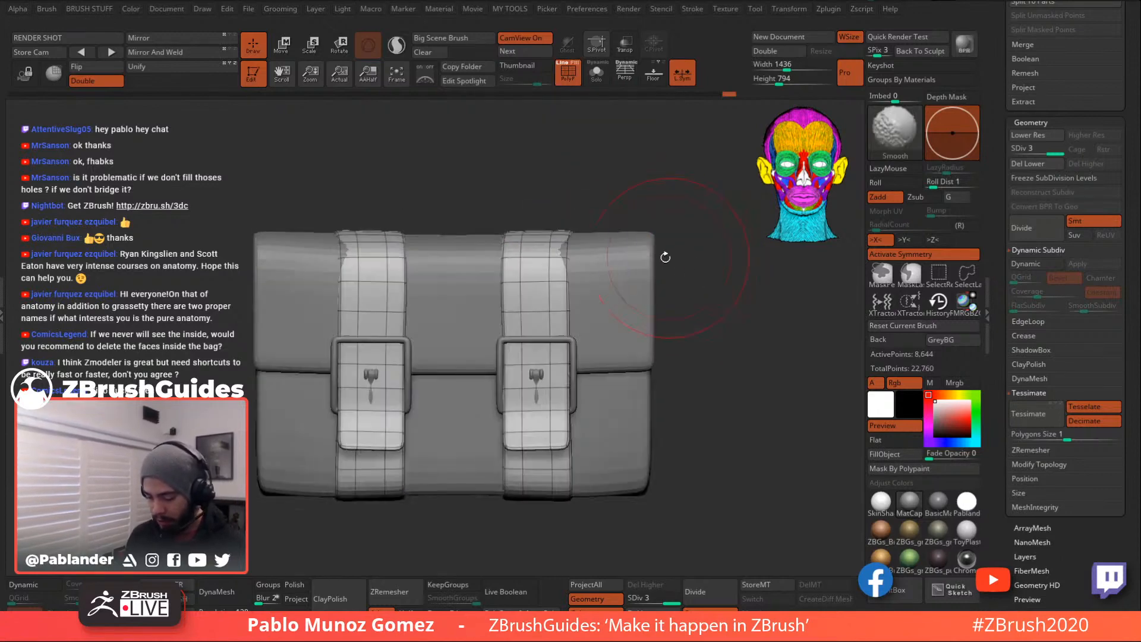
{"action": "left_click_drag", "start_coordinate": [564, 250], "coordinate": [516, 249]}
{"action": "left_click_drag", "start_coordinate": [601, 216], "coordinate": [630, 303]}
{"action": "left_click_drag", "start_coordinate": [563, 119], "coordinate": [575, 205], "text": "alt"}
{"action": "mouse_move", "coordinate": [570, 145]}
{"action": "left_mouse_down"}
{"action": "mouse_move", "coordinate": [570, 205]}
{"action": "mouse_move", "coordinate": [509, 212]}
{"action": "mouse_move", "coordinate": [588, 238]}
{"action": "left_mouse_up"}
- Orbit around the bag and push the straps in slightly to reveal the buckle pins
{"action": "left_click_drag", "start_coordinate": [613, 401], "coordinate": [628, 359]}
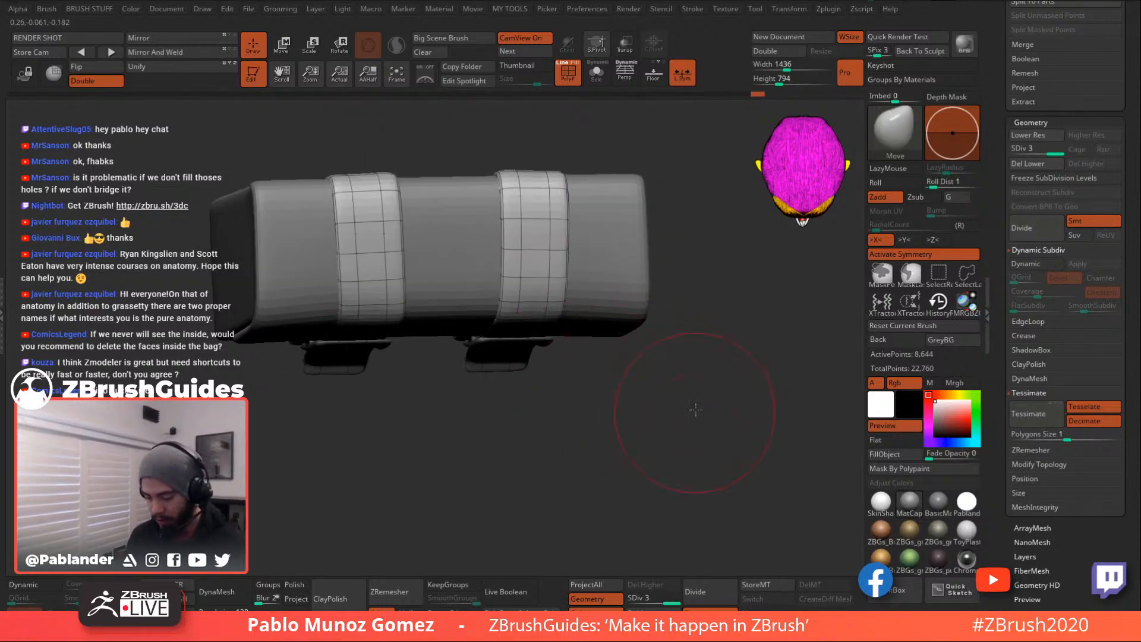
{"action": "left_click_drag", "start_coordinate": [693, 414], "coordinate": [680, 263], "text": "shift"}
{"action": "left_click_drag", "start_coordinate": [631, 397], "coordinate": [725, 238], "text": "alt"}
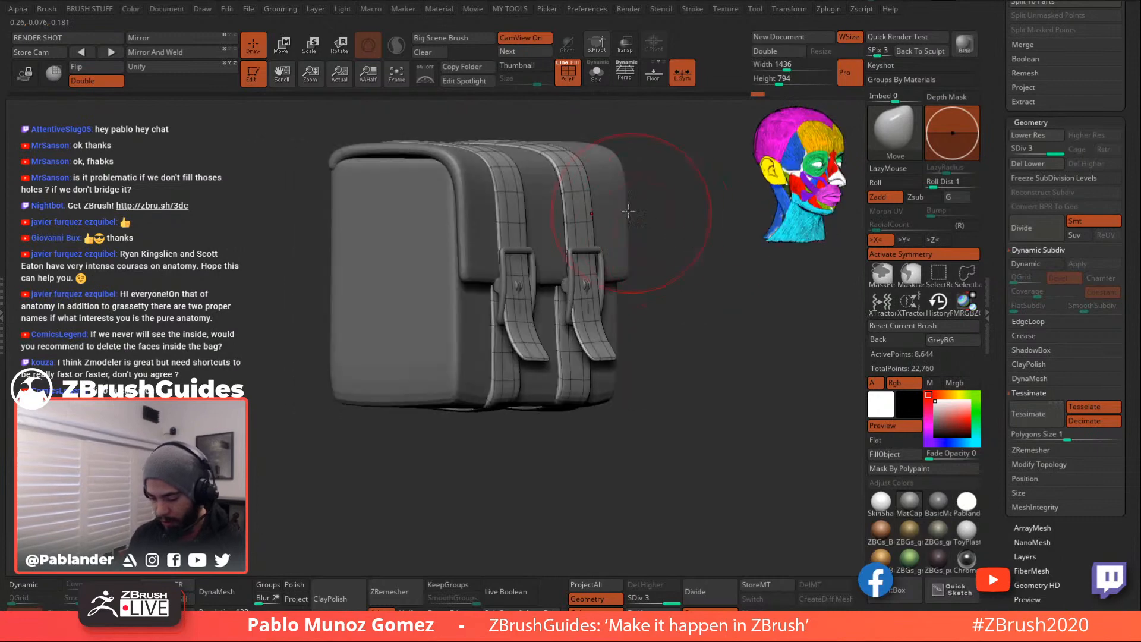
{"action": "left_click_drag", "start_coordinate": [638, 217], "coordinate": [575, 224]}
{"action": "mouse_move", "coordinate": [552, 140]}
{"action": "left_mouse_down"}
{"action": "mouse_move", "coordinate": [601, 178]}
{"action": "mouse_move", "coordinate": [571, 203]}
{"action": "left_mouse_up"}
{"action": "key", "text": "space"}
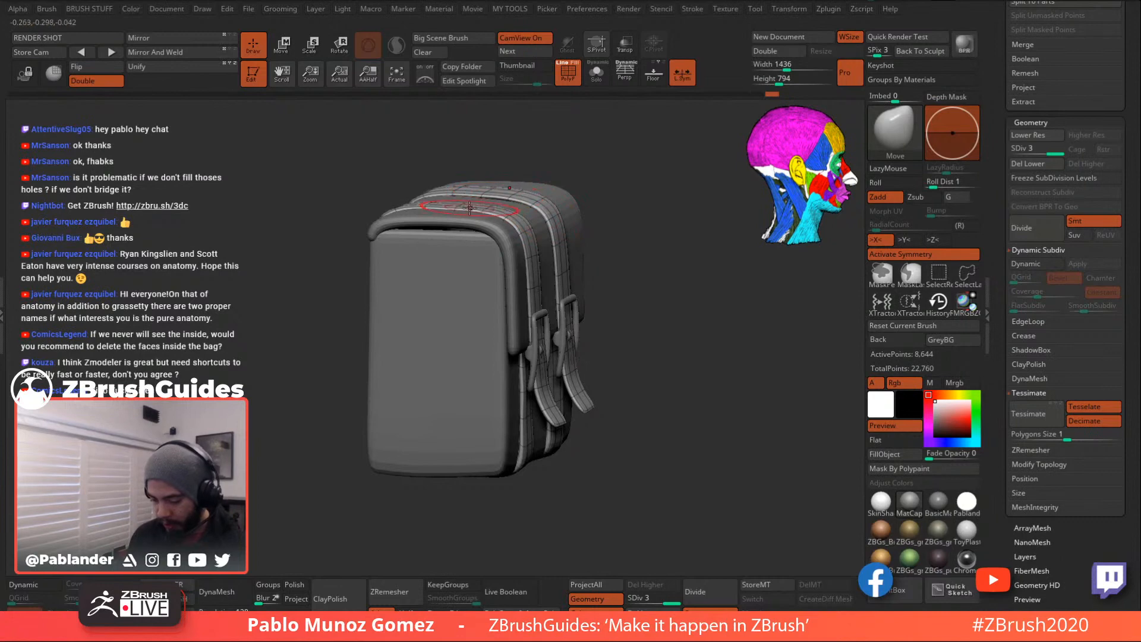
{"action": "left_click_drag", "start_coordinate": [615, 241], "coordinate": [550, 308]}
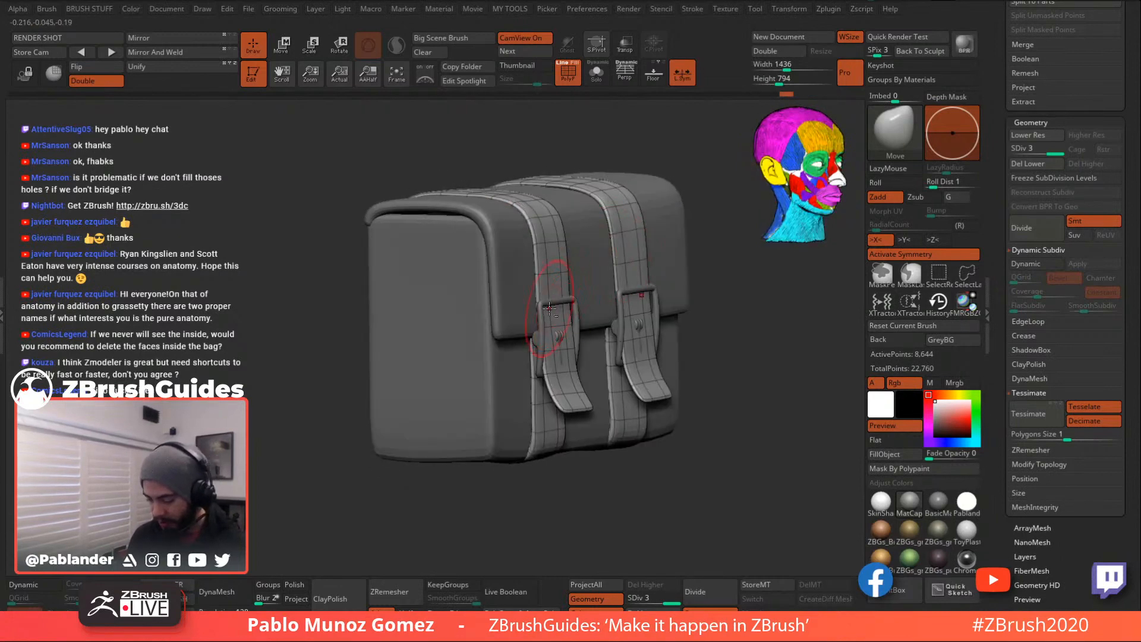
{"action": "left_click_drag", "start_coordinate": [695, 276], "coordinate": [625, 300]}
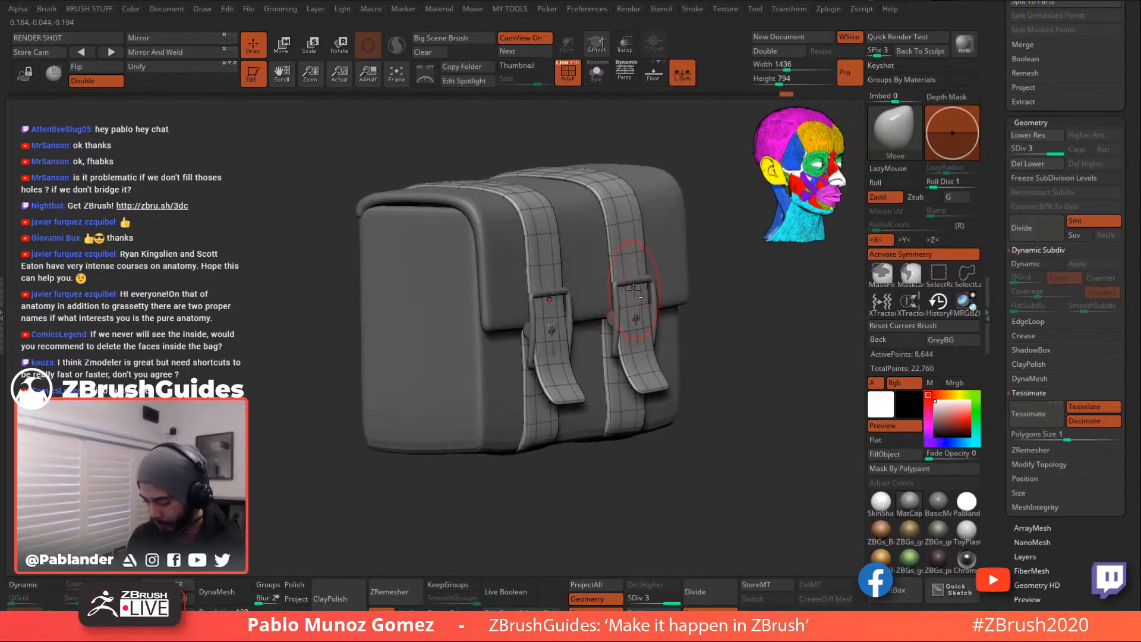
{"action": "mouse_move", "coordinate": [713, 333]}
{"action": "left_mouse_down"}
{"action": "mouse_move", "coordinate": [703, 288]}
{"action": "mouse_move", "coordinate": [706, 331]}
{"action": "mouse_move", "coordinate": [707, 314]}
{"action": "left_mouse_up"}
{"action": "mouse_move", "coordinate": [614, 260]}
{"action": "left_mouse_down"}
{"action": "mouse_move", "coordinate": [597, 278]}
{"action": "mouse_move", "coordinate": [622, 267]}
{"action": "left_mouse_up"}
{"action": "mouse_move", "coordinate": [728, 259]}
{"action": "left_mouse_down"}
{"action": "mouse_move", "coordinate": [733, 276]}
{"action": "mouse_move", "coordinate": [564, 222]}
{"action": "left_mouse_up"}
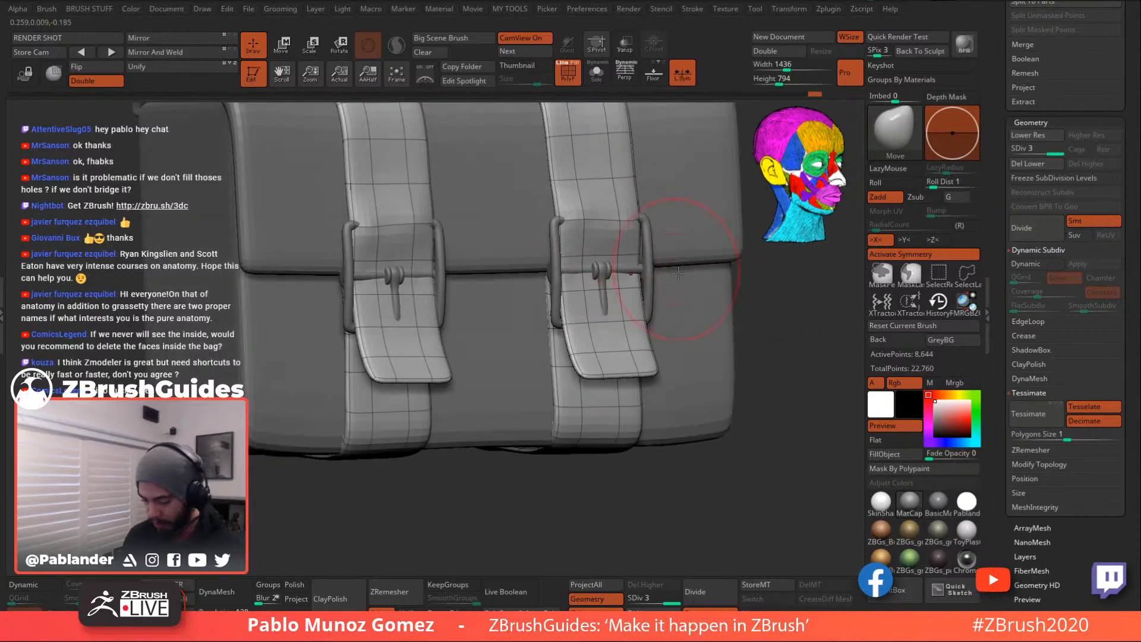
- Undo the stray nudge on the right strap and orbit to a straight front view
{"action": "key", "text": "ctrl+z"}
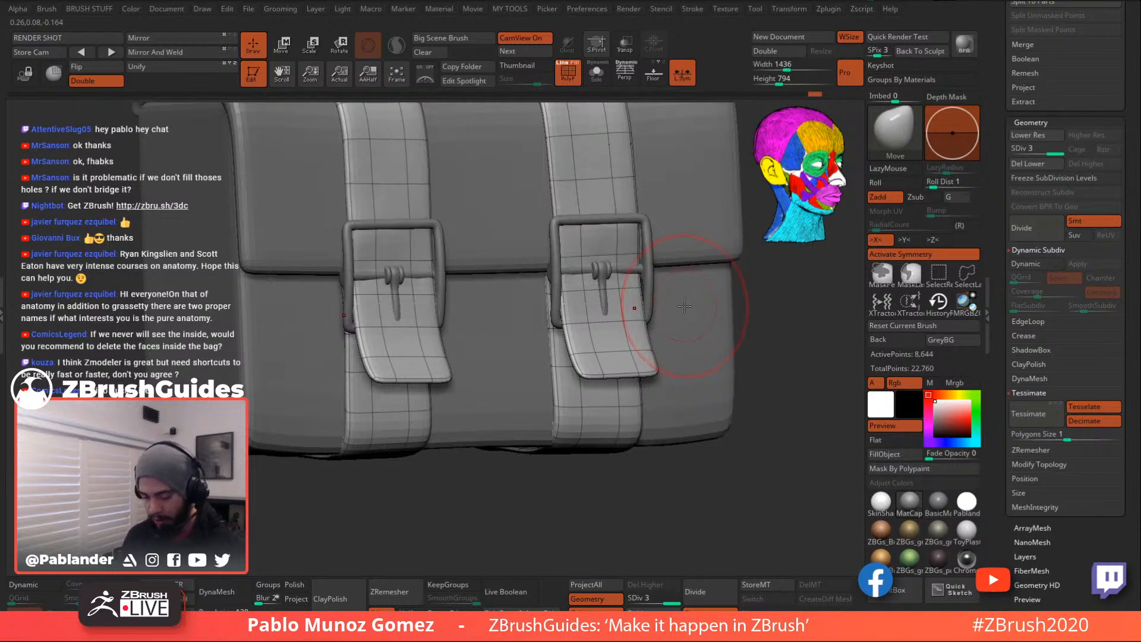
{"action": "mouse_move", "coordinate": [749, 333]}
{"action": "left_mouse_down"}
{"action": "mouse_move", "coordinate": [740, 343]}
{"action": "mouse_move", "coordinate": [731, 335]}
{"action": "left_mouse_up"}
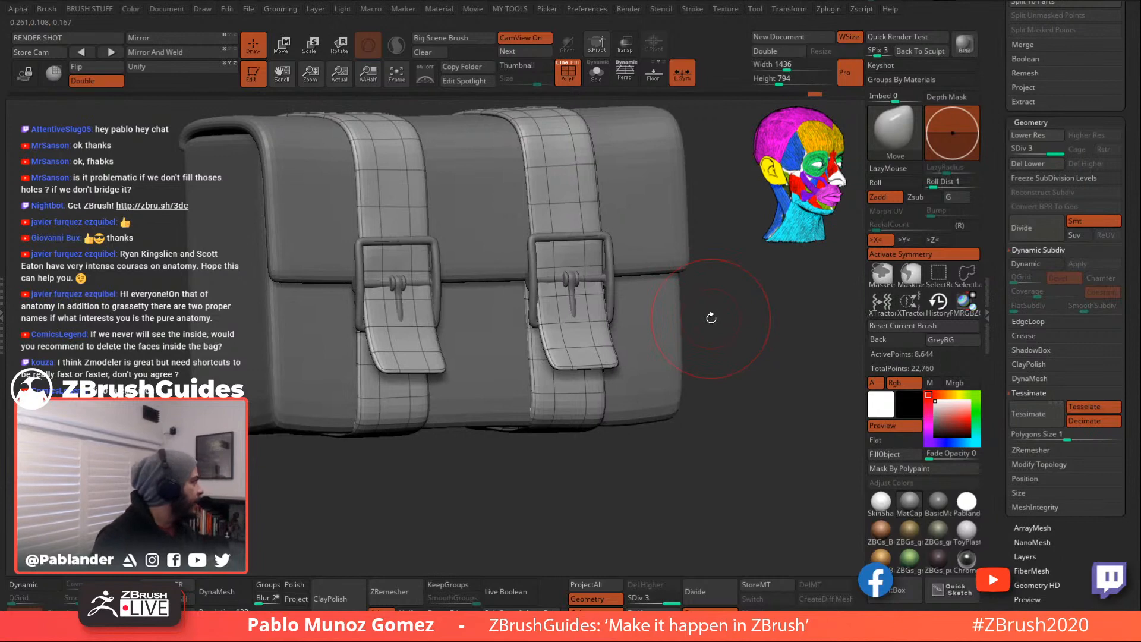
{"action": "left_click_drag", "start_coordinate": [735, 310], "coordinate": [739, 318]}
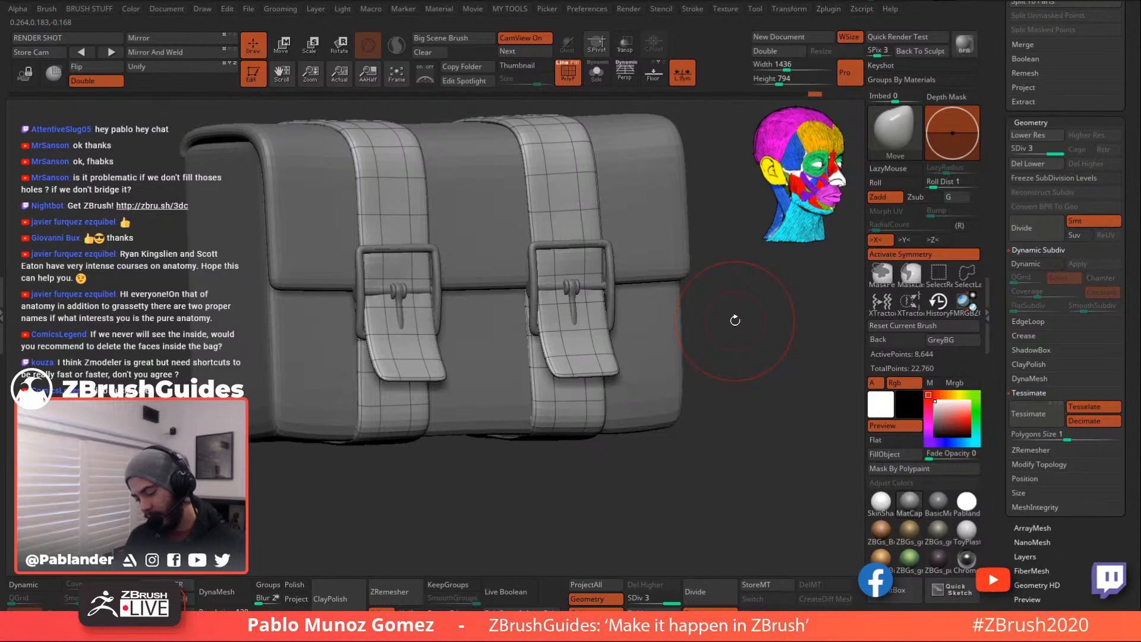
{"action": "left_click_drag", "start_coordinate": [752, 334], "coordinate": [723, 341]}
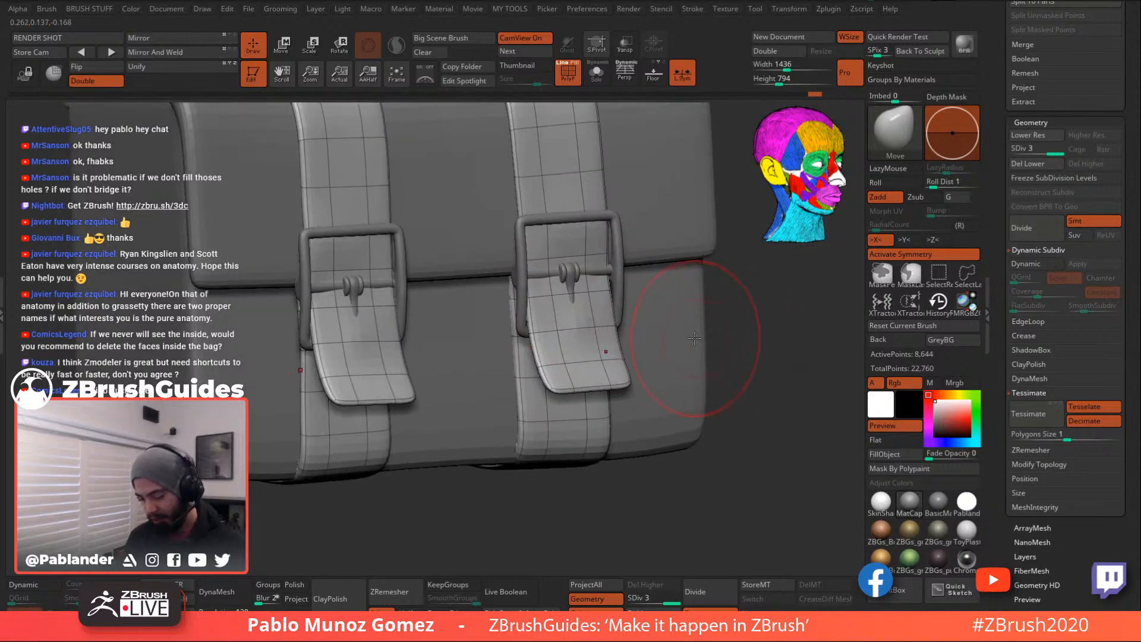
{"action": "mouse_move", "coordinate": [582, 318]}
{"action": "left_mouse_down"}
{"action": "mouse_move", "coordinate": [678, 321]}
{"action": "mouse_move", "coordinate": [542, 321]}
{"action": "left_mouse_up"}
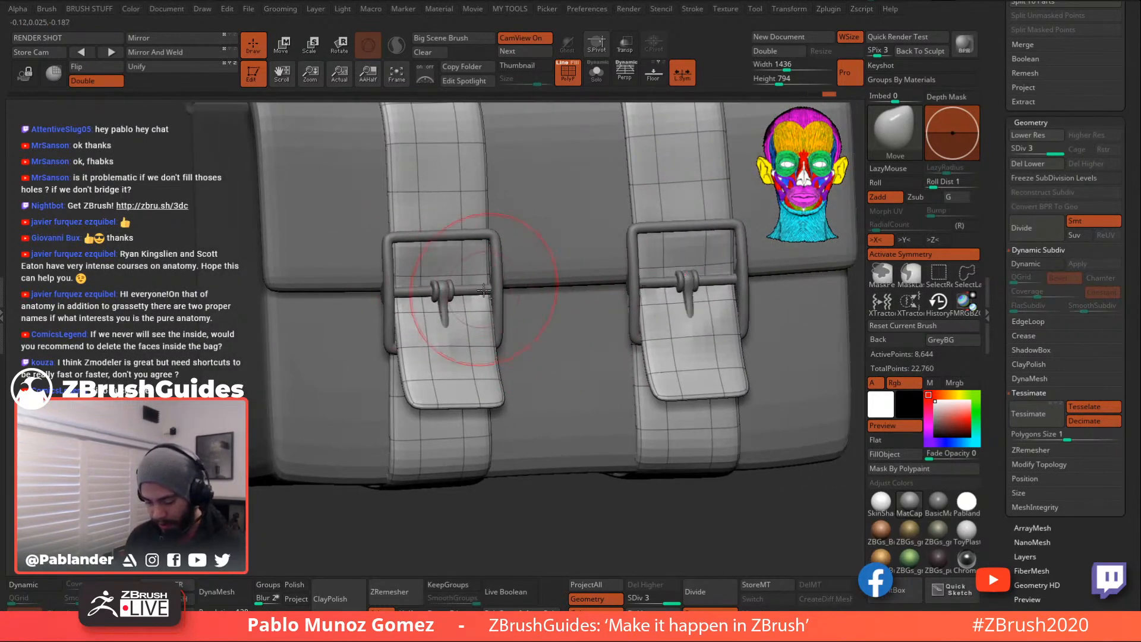
{"action": "mouse_move", "coordinate": [690, 297]}
{"action": "right_mouse_down", "text": "alt"}
{"action": "mouse_move", "coordinate": [651, 314]}
{"action": "mouse_move", "coordinate": [591, 271]}
{"action": "mouse_move", "coordinate": [630, 297]}
{"action": "mouse_move", "coordinate": [648, 291]}
{"action": "right_mouse_up", "text": "alt"}
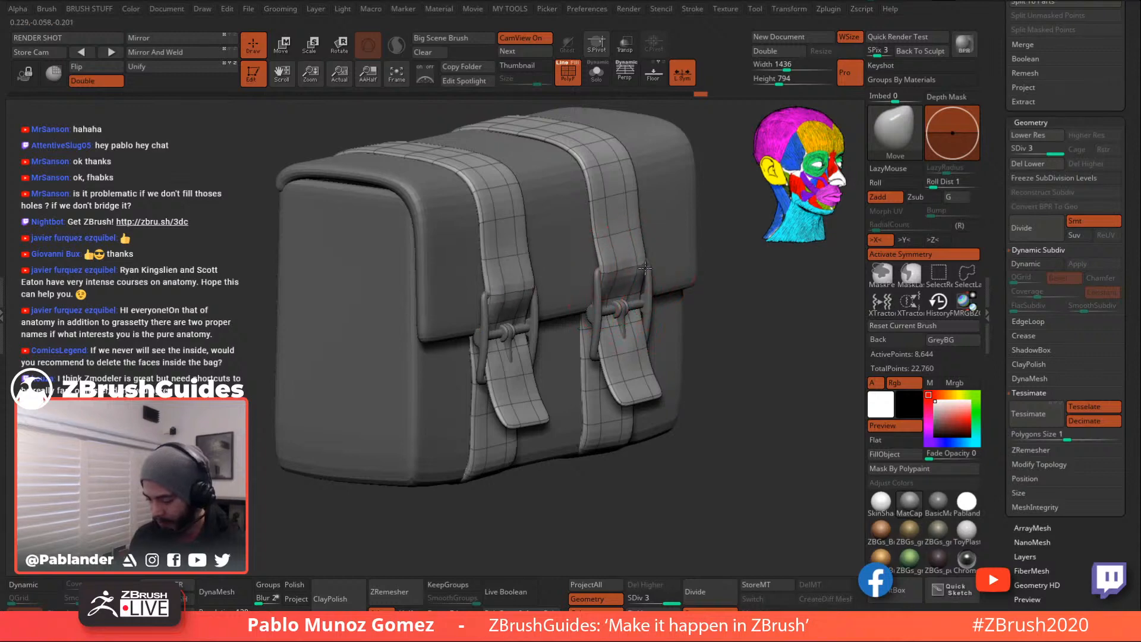
{"action": "right_click_drag", "start_coordinate": [669, 266], "coordinate": [616, 271]}
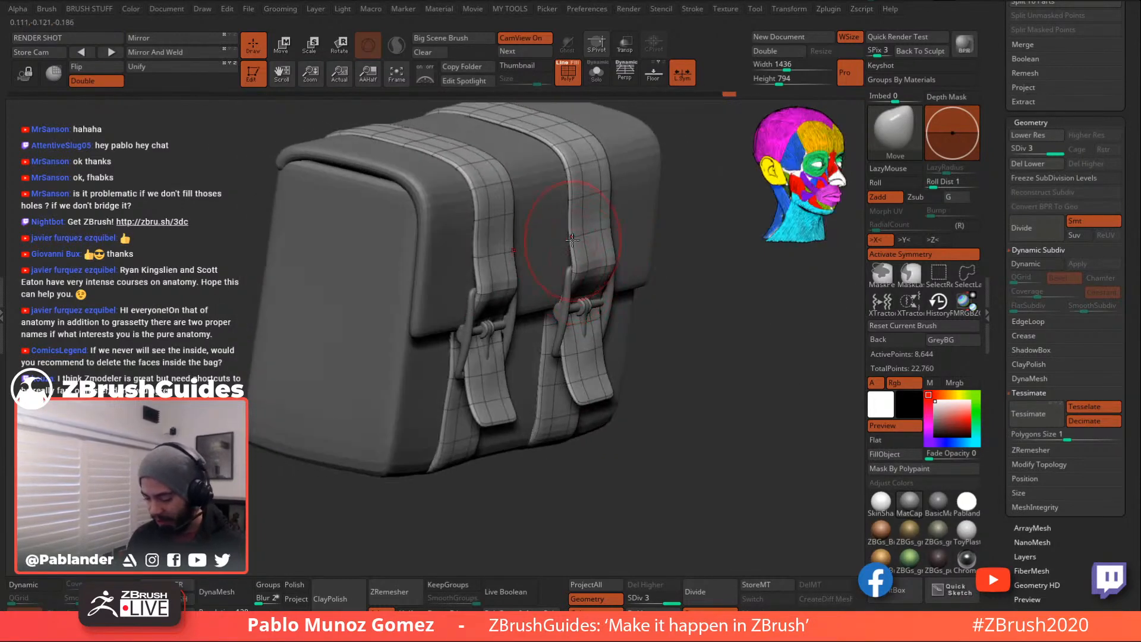
{"action": "right_click_drag", "start_coordinate": [649, 222], "coordinate": [529, 274]}
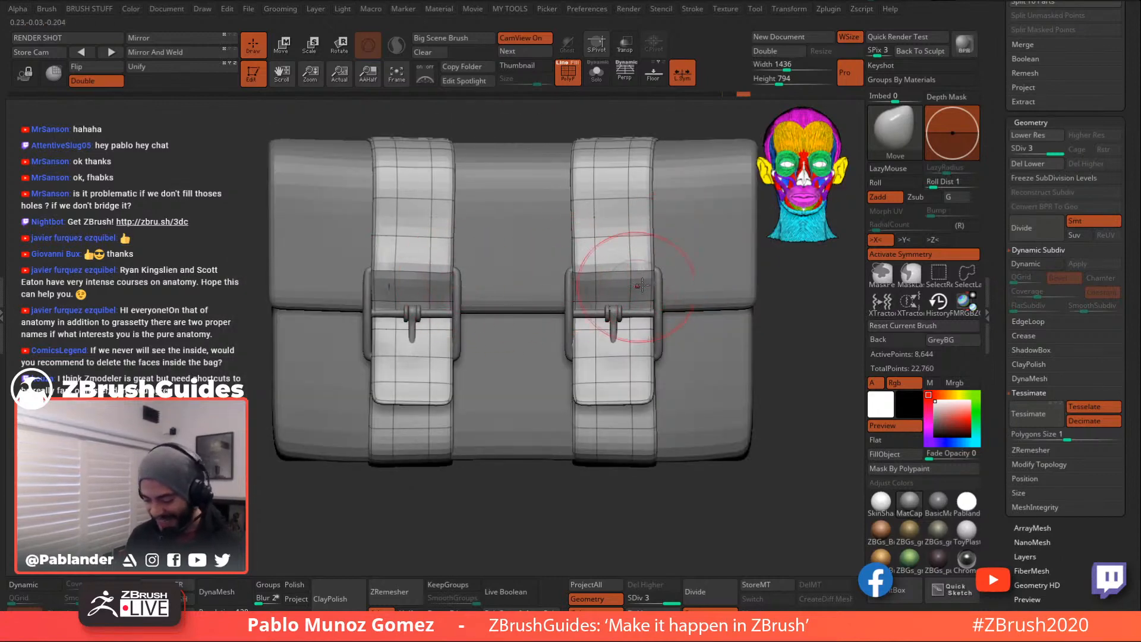
- Slightly reshape the right strap's lower flap end with a Move stroke
{"action": "left_click_drag", "start_coordinate": [645, 390], "coordinate": [649, 401]}
{"action": "right_click_drag", "start_coordinate": [612, 396], "coordinate": [645, 370]}
{"action": "left_click_drag", "start_coordinate": [735, 349], "coordinate": [594, 434]}
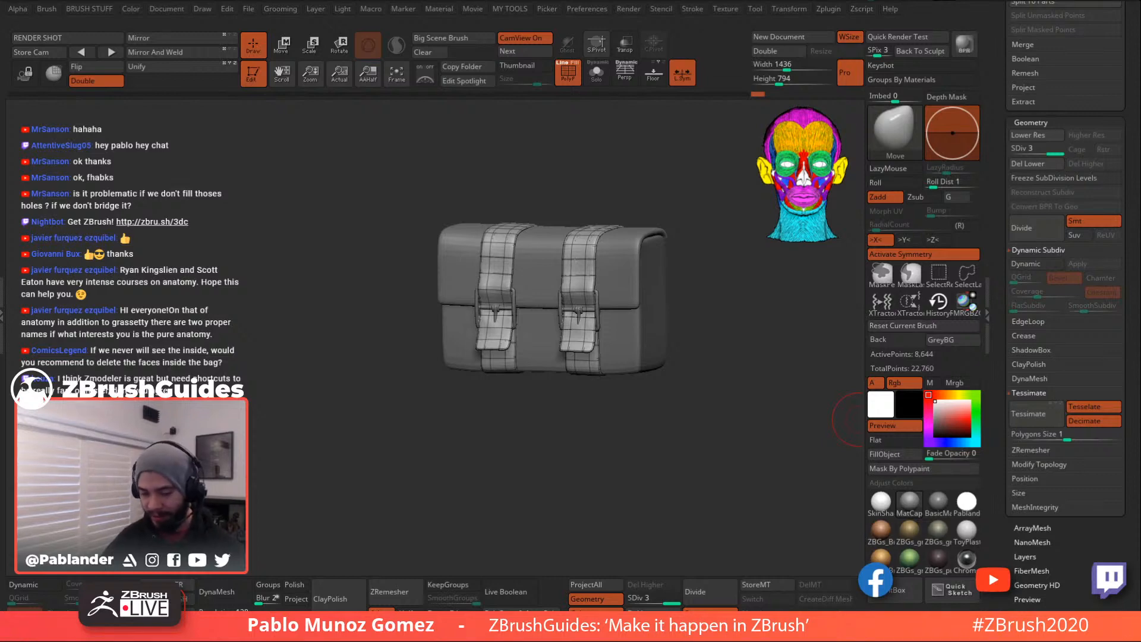
- Roll back the recent buckle and strap edits, accepting the Undo History warning with OK
{"action": "mouse_move", "coordinate": [695, 349]}
{"action": "left_mouse_down"}
{"action": "mouse_move", "coordinate": [718, 334]}
{"action": "mouse_move", "coordinate": [781, 351]}
{"action": "mouse_move", "coordinate": [741, 331]}
{"action": "mouse_move", "coordinate": [713, 334]}
{"action": "left_mouse_up"}
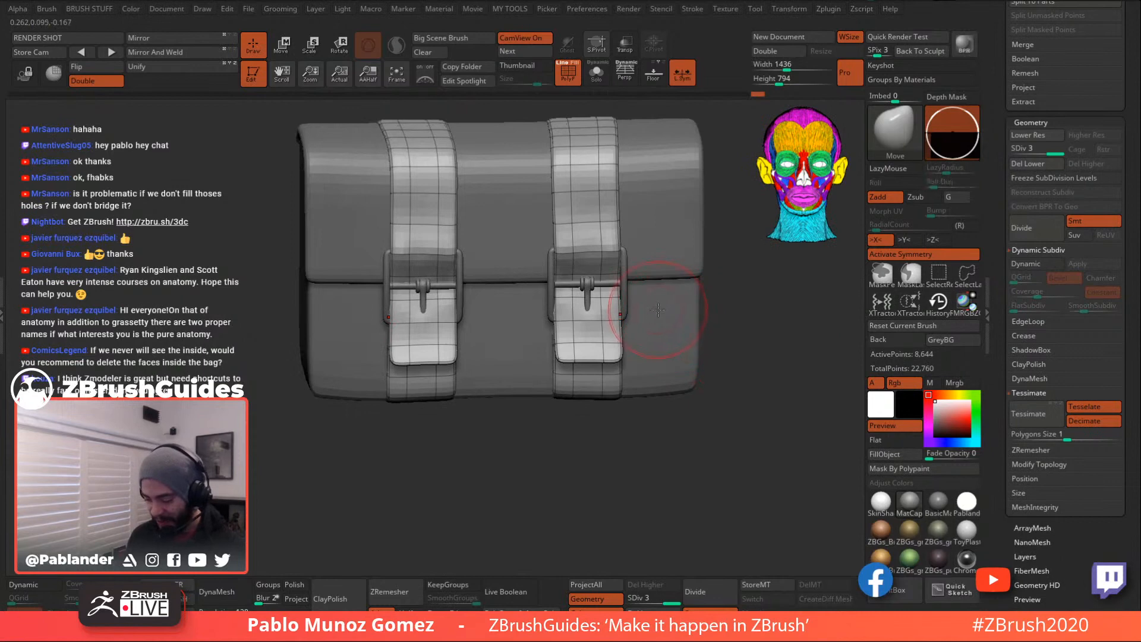
{"action": "key", "text": "ctrl"}
{"action": "key", "text": "ctrl"}
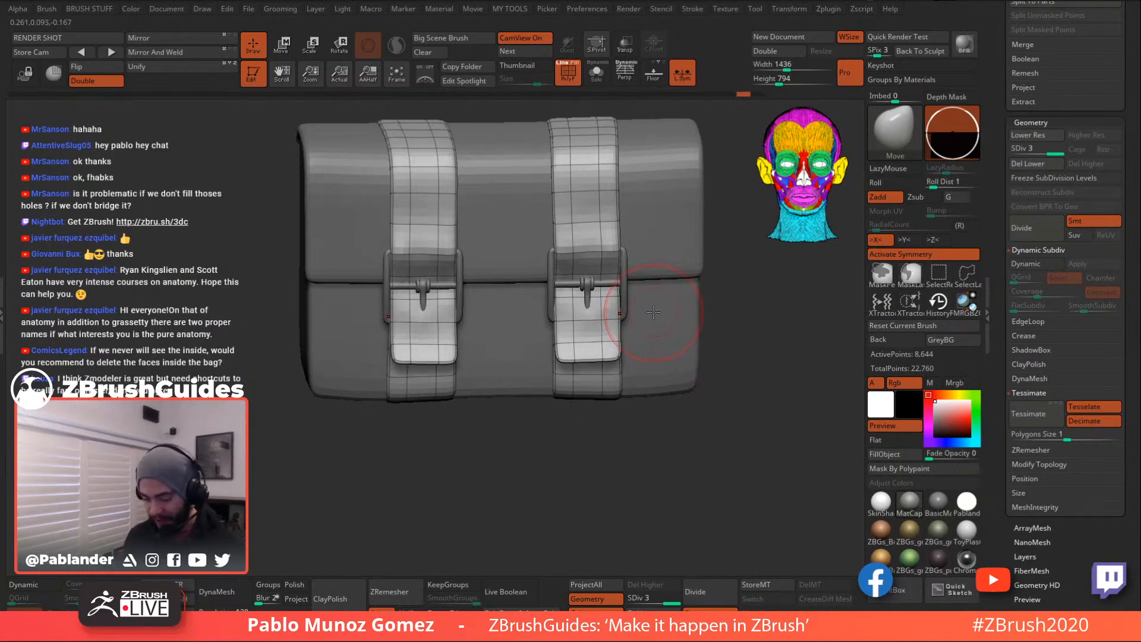
{"action": "key", "text": "ctrl+z"}
{"action": "key", "text": "ctrl+z"}
{"action": "key", "text": "ctrl+z"}
{"action": "key", "text": "ctrl+z"}
{"action": "key", "text": "ctrl+z"}
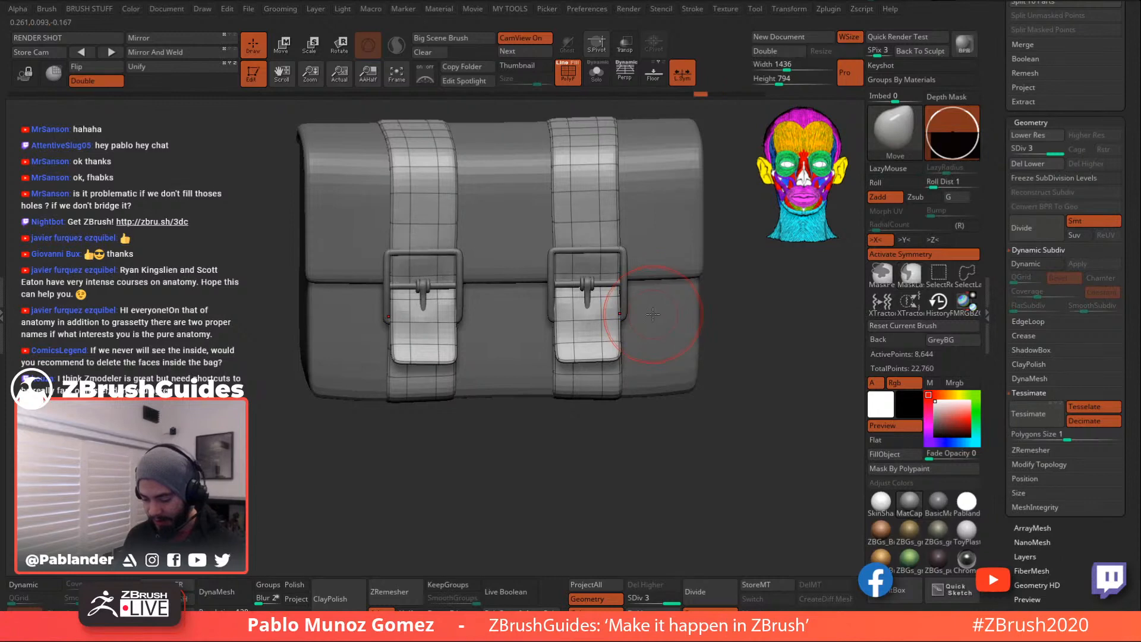
{"action": "key", "text": "ctrl"}
{"action": "key", "text": "ctrl+z"}
{"action": "key", "text": "ctrl+z"}
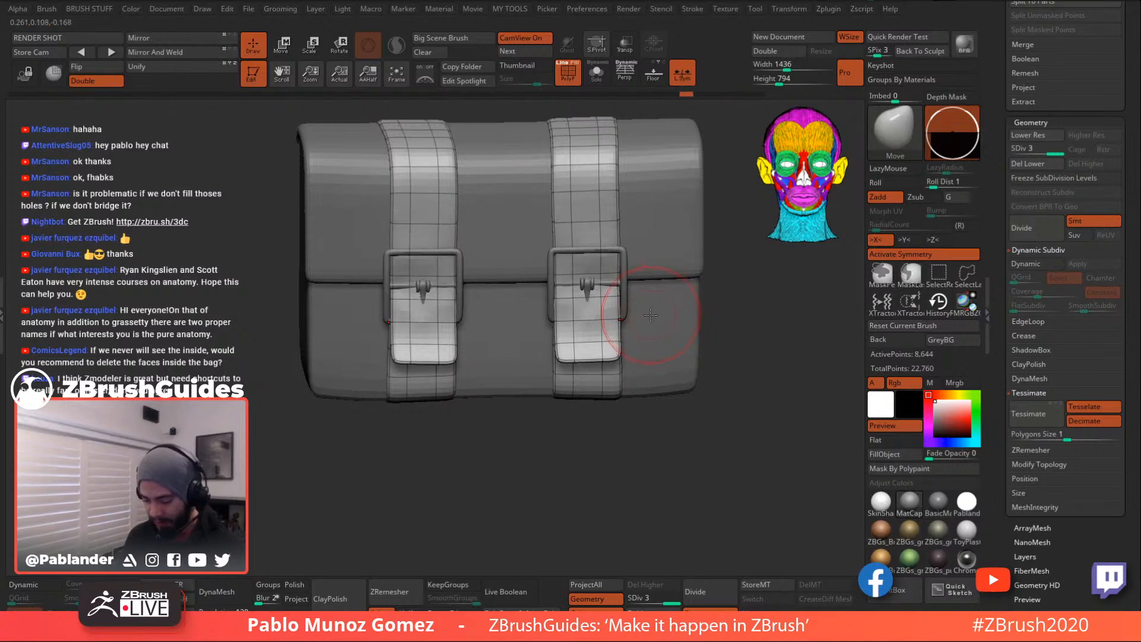
{"action": "key", "text": "ctrl+z"}
{"action": "key", "text": "ctrl+z"}
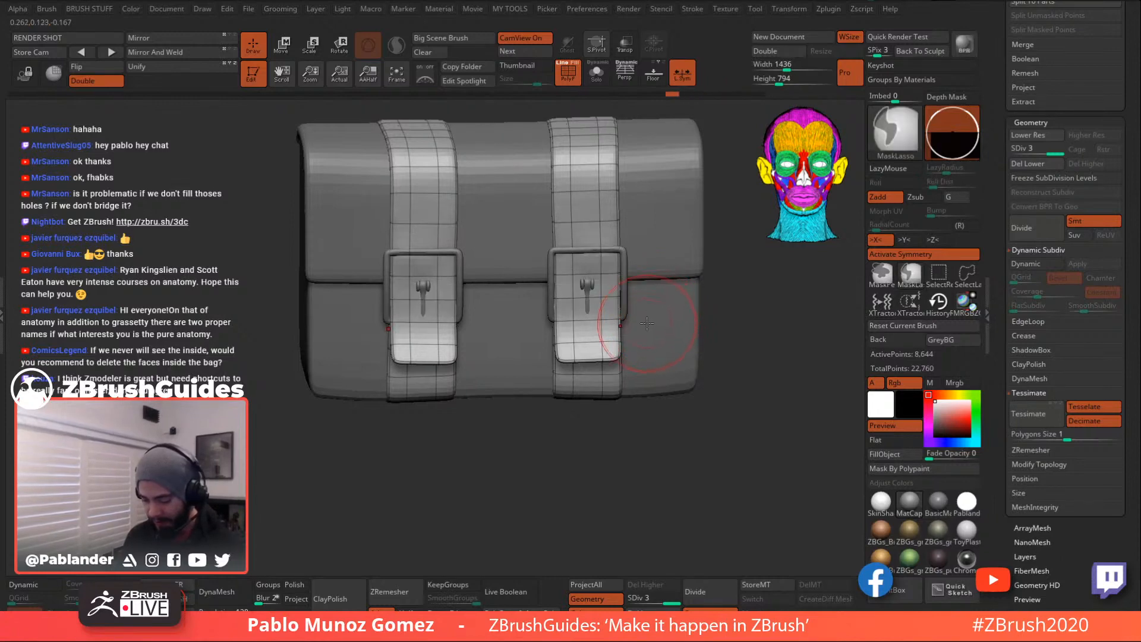
{"action": "mouse_move", "coordinate": [717, 328]}
{"action": "left_mouse_down"}
{"action": "mouse_move", "coordinate": [765, 328]}
{"action": "mouse_move", "coordinate": [732, 328]}
{"action": "left_mouse_up"}
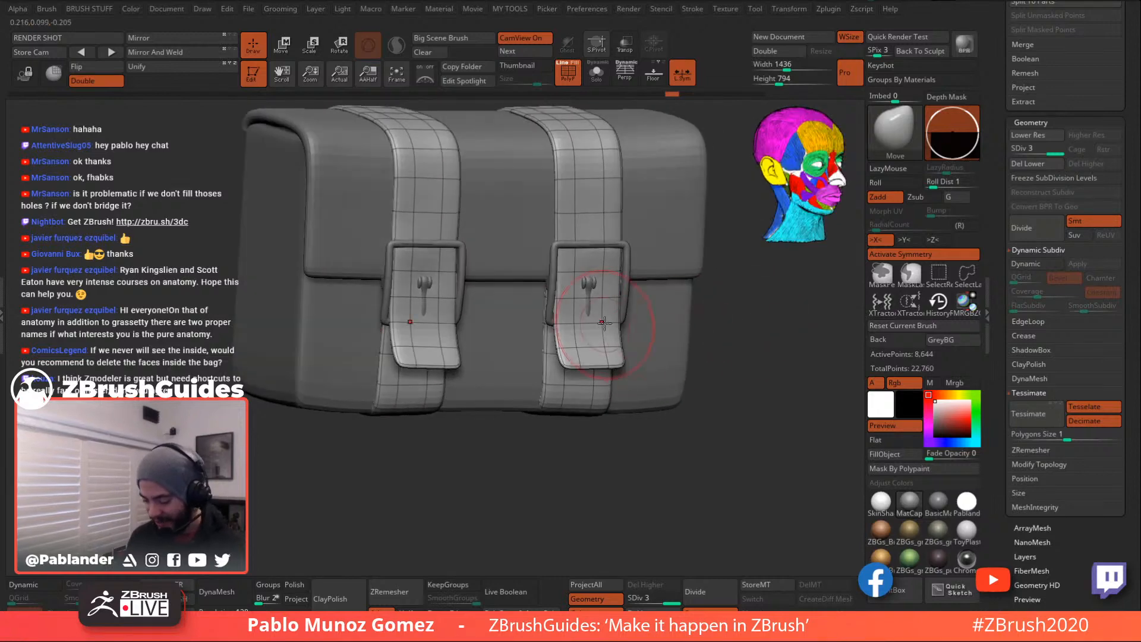
{"action": "left_click_drag", "start_coordinate": [569, 322], "coordinate": [626, 323]}
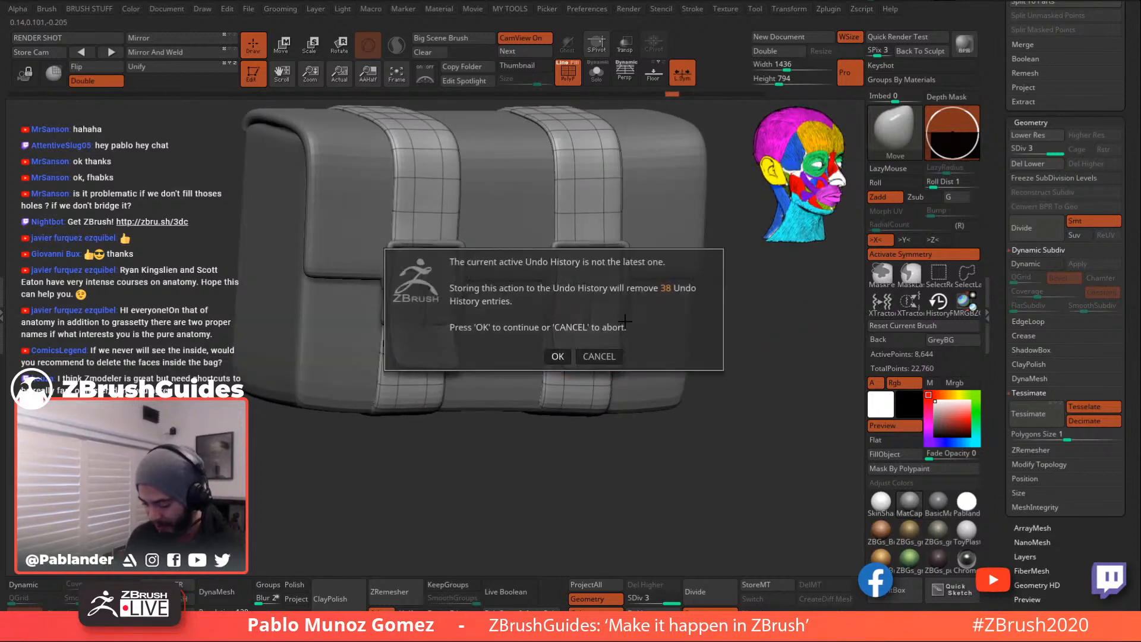
{"action": "left_click", "coordinate": [559, 356]}
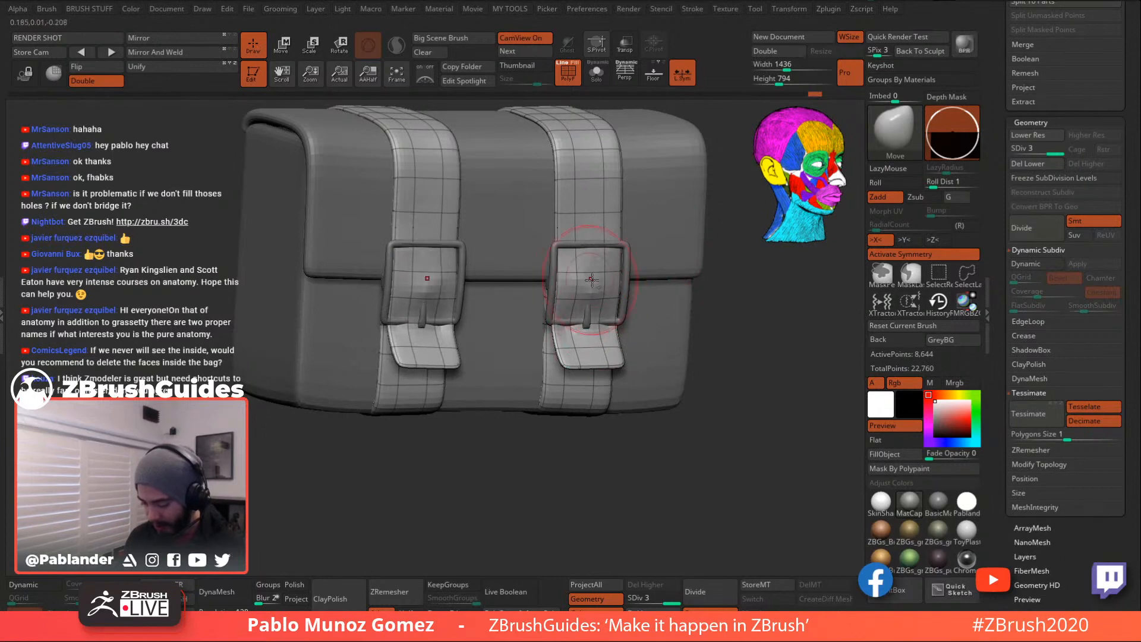
- Solo the straps, undo their deformation and lasso-mask the left strap, then restore the full bag
{"action": "mouse_move", "coordinate": [603, 277]}
{"action": "right_mouse_down"}
{"action": "mouse_move", "coordinate": [646, 256]}
{"action": "mouse_move", "coordinate": [612, 281]}
{"action": "mouse_move", "coordinate": [693, 288]}
{"action": "mouse_move", "coordinate": [693, 324]}
{"action": "mouse_move", "coordinate": [632, 258]}
{"action": "mouse_move", "coordinate": [642, 267]}
{"action": "right_mouse_up"}
{"action": "left_click", "coordinate": [600, 76]}
{"action": "key", "text": "ctrl+z"}
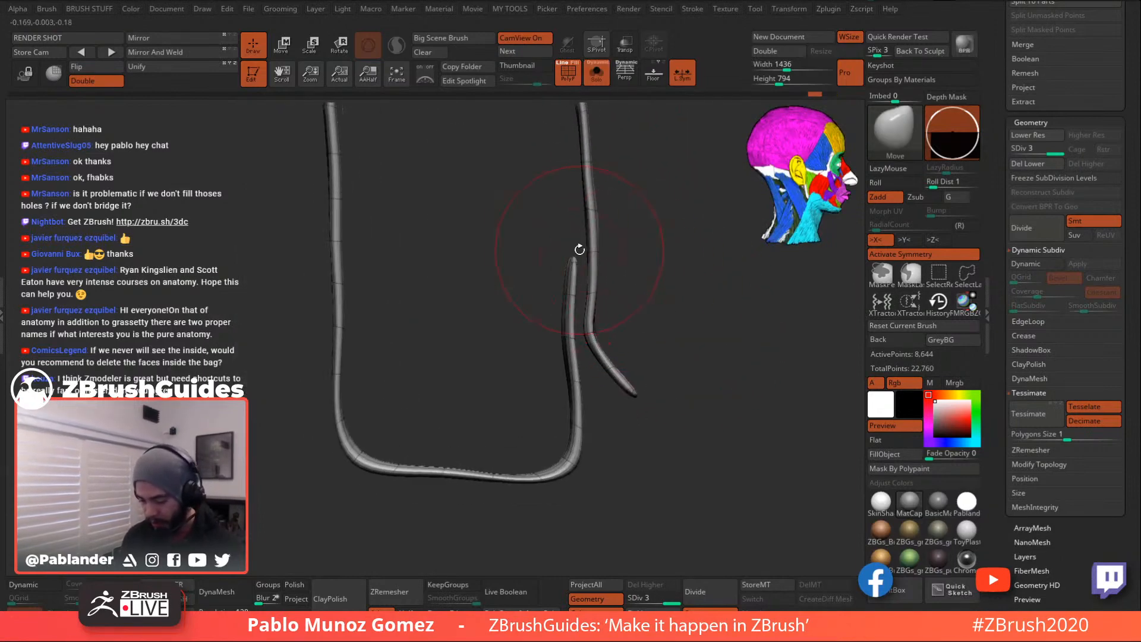
{"action": "left_click_drag", "start_coordinate": [581, 248], "coordinate": [581, 272], "text": "ctrl"}
{"action": "mouse_move", "coordinate": [578, 313]}
{"action": "left_mouse_down", "text": "ctrl"}
{"action": "mouse_move", "coordinate": [552, 545]}
{"action": "mouse_move", "coordinate": [425, 114]}
{"action": "mouse_move", "coordinate": [568, 185]}
{"action": "left_mouse_up", "text": "ctrl"}
{"action": "left_click", "coordinate": [600, 75]}
- Push the strap surface outward inside both buckles and under their top bars with the Move brush
{"action": "right_click_drag", "start_coordinate": [700, 264], "coordinate": [605, 266]}
{"action": "left_click_drag", "start_coordinate": [598, 263], "coordinate": [581, 265], "text": "alt"}
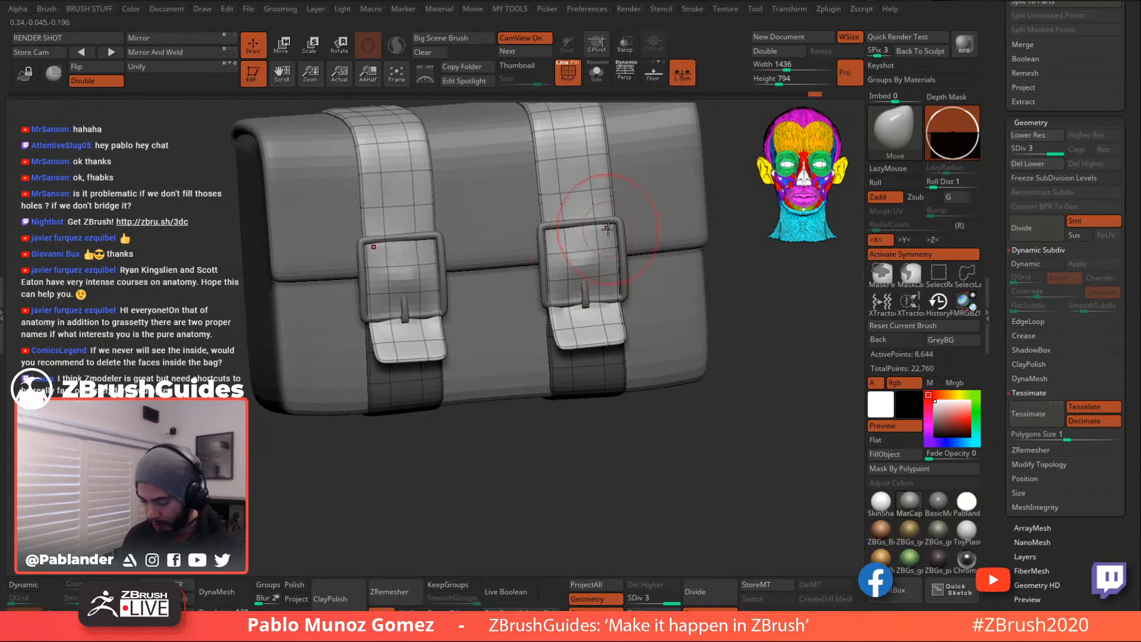
{"action": "left_click_drag", "start_coordinate": [589, 225], "coordinate": [579, 222], "text": "alt"}
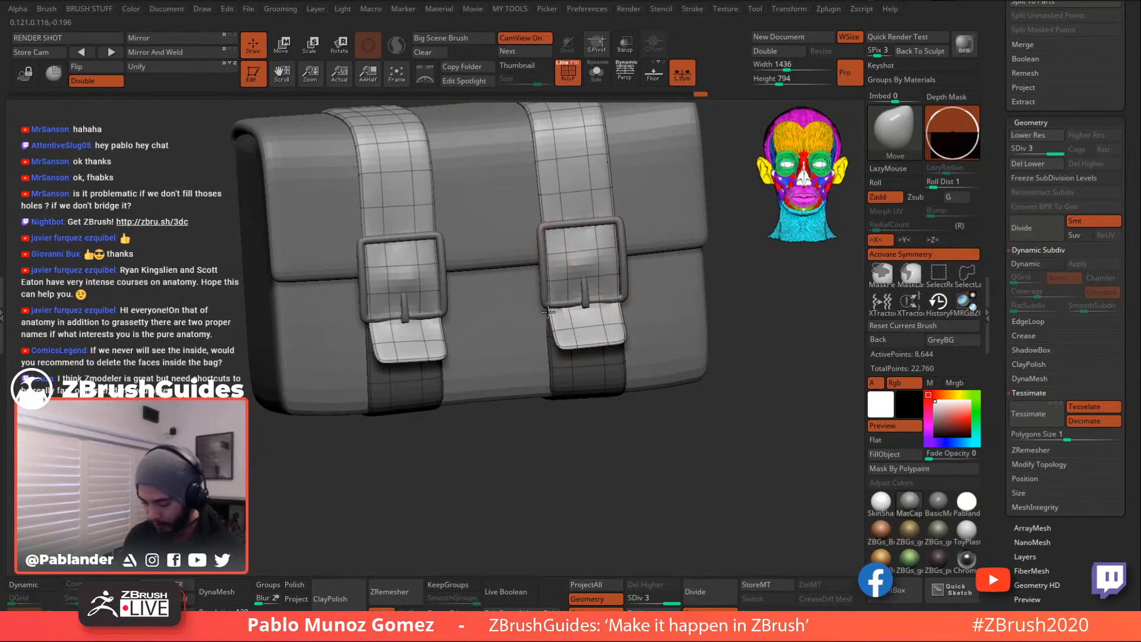
{"action": "right_click_drag", "start_coordinate": [616, 306], "coordinate": [642, 326]}
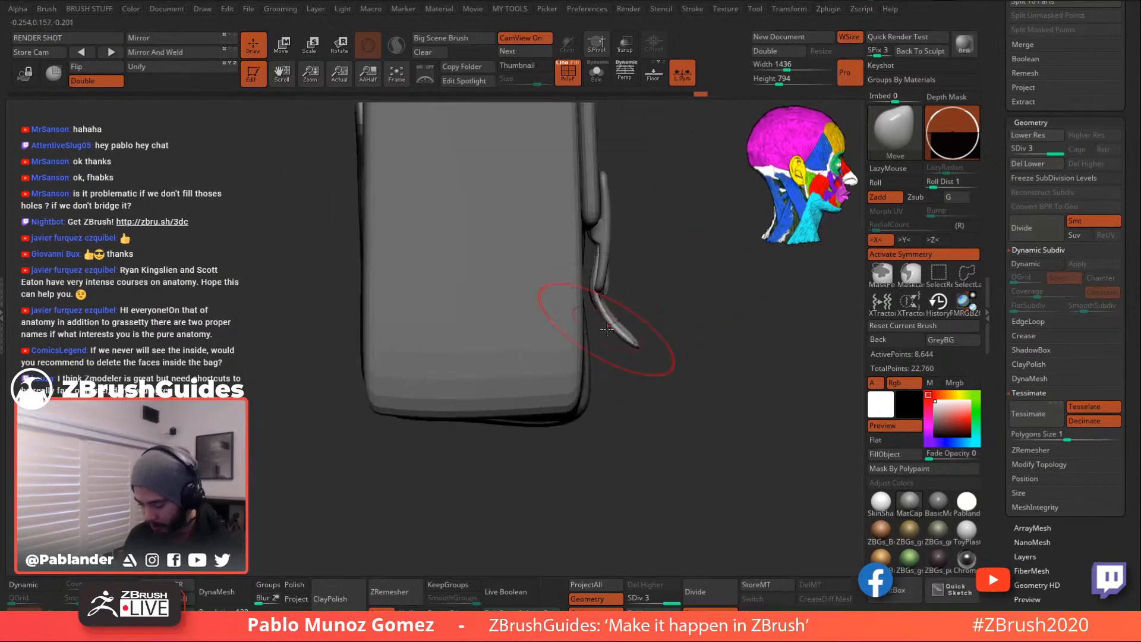
- Widen both strap tips below the buckles by pulling their edges outward with the X-symmetric Move brush
{"action": "right_click_drag", "start_coordinate": [707, 306], "coordinate": [644, 324], "text": "alt"}
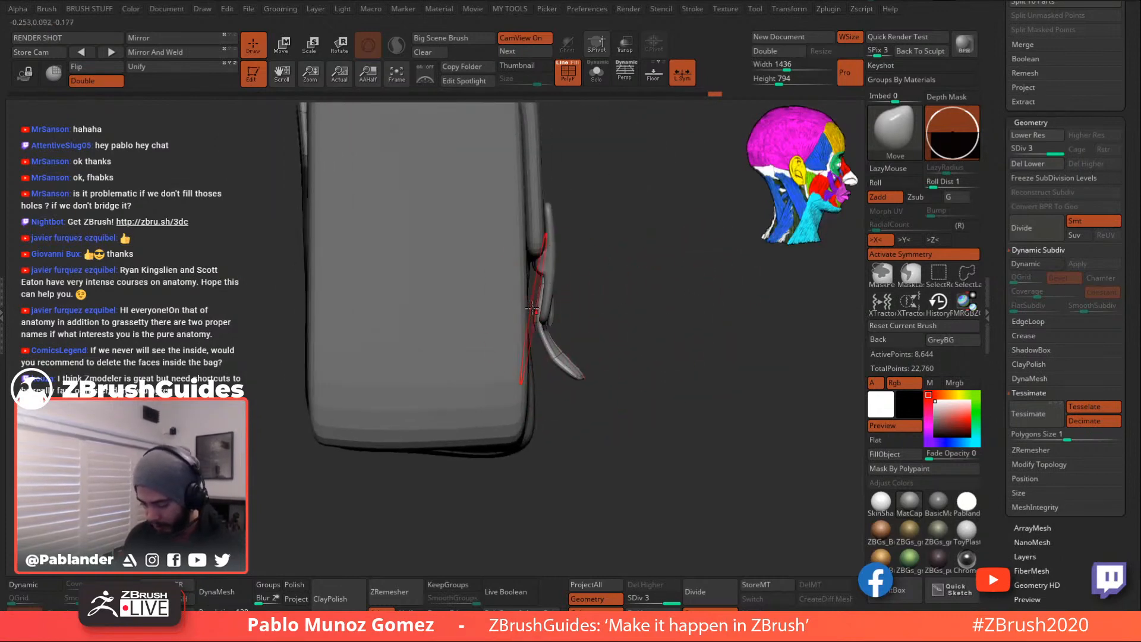
{"action": "right_click_drag", "start_coordinate": [602, 279], "coordinate": [597, 272]}
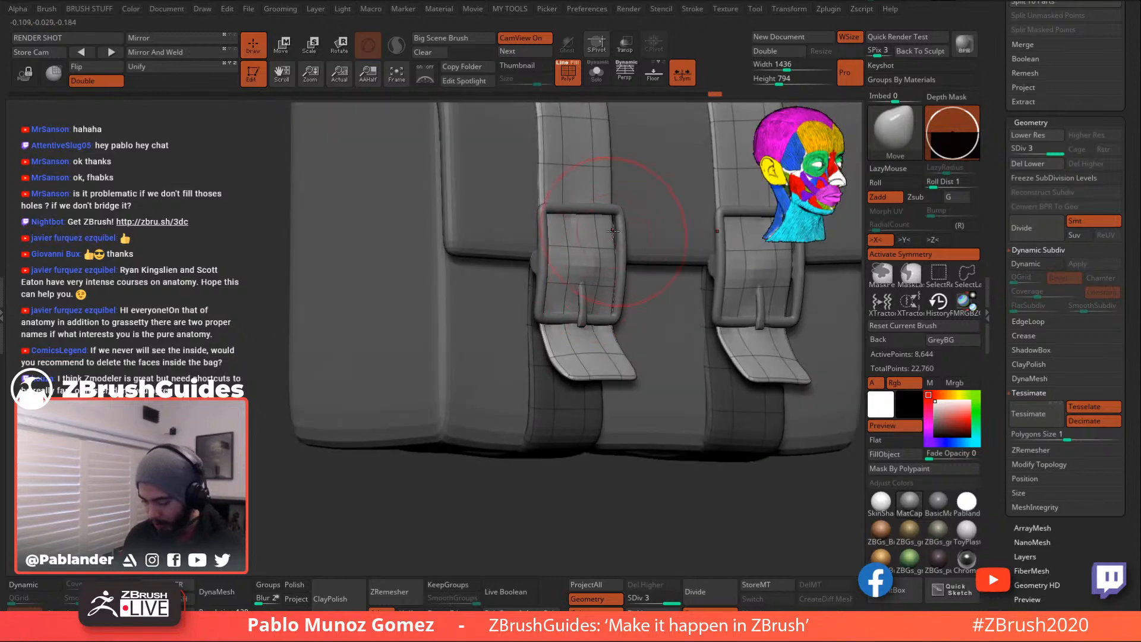
{"action": "mouse_move", "coordinate": [611, 228]}
{"action": "right_mouse_down"}
{"action": "mouse_move", "coordinate": [593, 197]}
{"action": "mouse_move", "coordinate": [572, 262]}
{"action": "mouse_move", "coordinate": [587, 331]}
{"action": "mouse_move", "coordinate": [601, 224]}
{"action": "mouse_move", "coordinate": [640, 289]}
{"action": "right_mouse_up"}
{"action": "left_click_drag", "start_coordinate": [640, 332], "coordinate": [650, 382]}
{"action": "left_click_drag", "start_coordinate": [568, 368], "coordinate": [563, 368]}
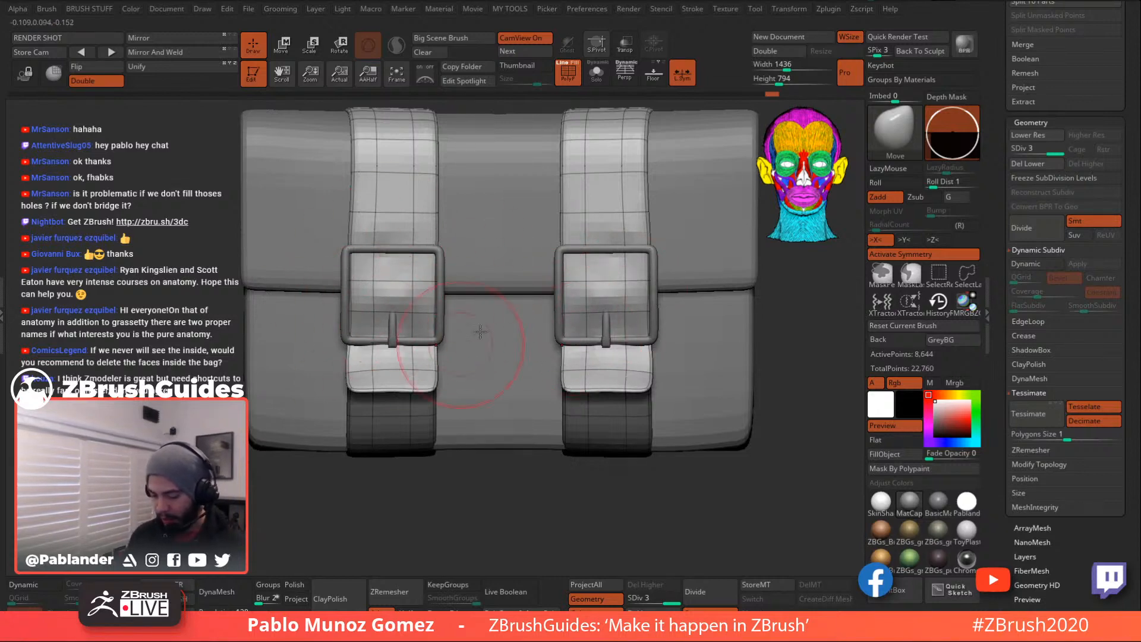
{"action": "right_click_drag", "start_coordinate": [636, 316], "coordinate": [615, 311]}
{"action": "left_click_drag", "start_coordinate": [615, 312], "coordinate": [617, 312], "text": "alt"}
{"action": "key", "text": "space"}
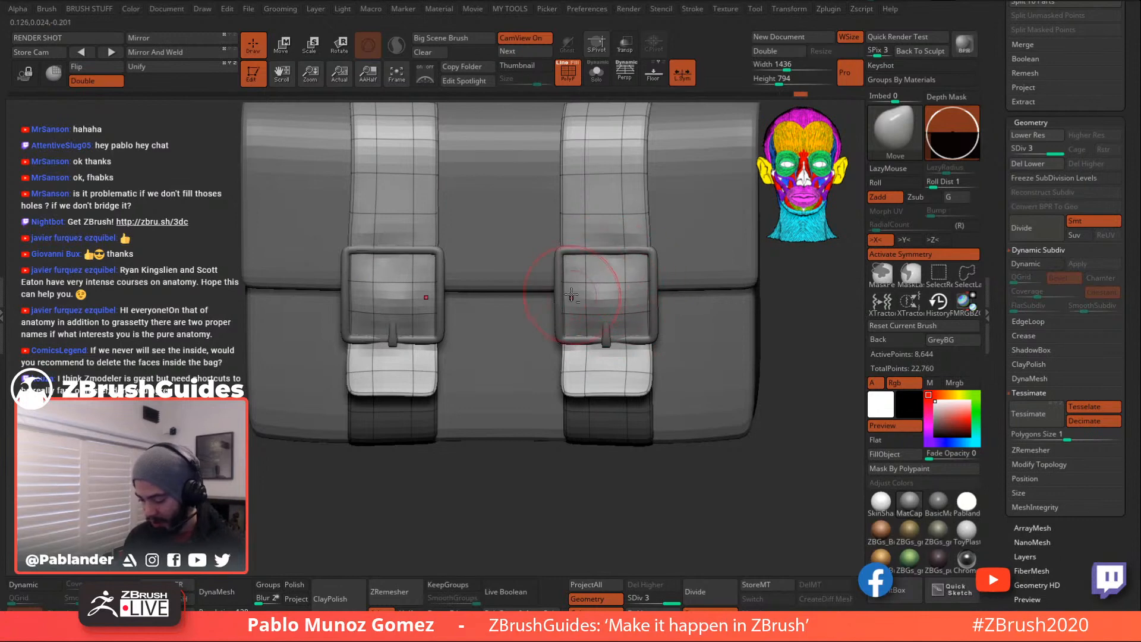
{"action": "right_click_drag", "start_coordinate": [615, 285], "coordinate": [578, 298]}
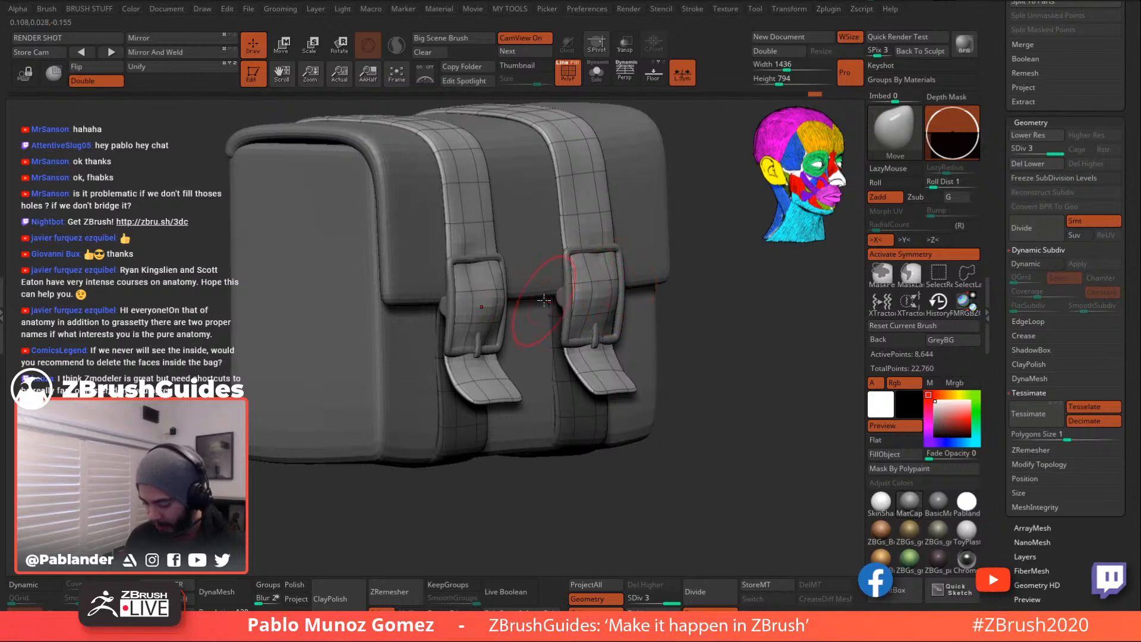
{"action": "right_click_drag", "start_coordinate": [483, 289], "coordinate": [565, 294]}
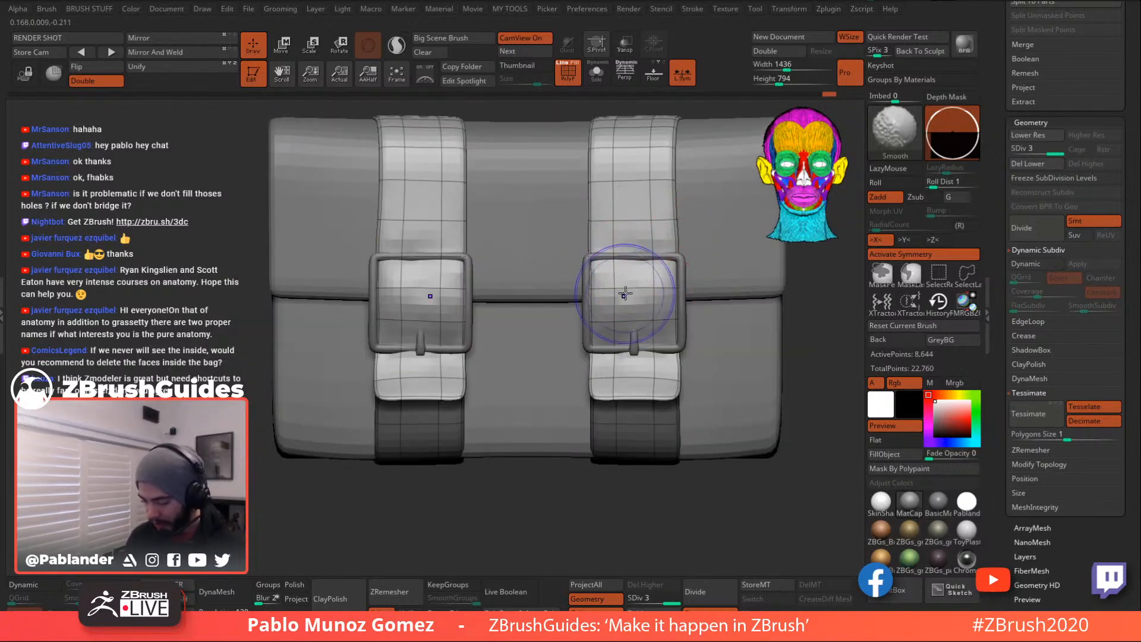
- Nudge the left strap's edge with the Move brush and reduce the brush size
{"action": "left_click_drag", "start_coordinate": [387, 216], "coordinate": [382, 240]}
{"action": "mouse_move", "coordinate": [397, 355]}
{"action": "right_mouse_down"}
{"action": "mouse_move", "coordinate": [408, 352]}
{"action": "mouse_move", "coordinate": [379, 357]}
{"action": "mouse_move", "coordinate": [379, 372]}
{"action": "mouse_move", "coordinate": [458, 377]}
{"action": "mouse_move", "coordinate": [357, 351]}
{"action": "right_mouse_up"}
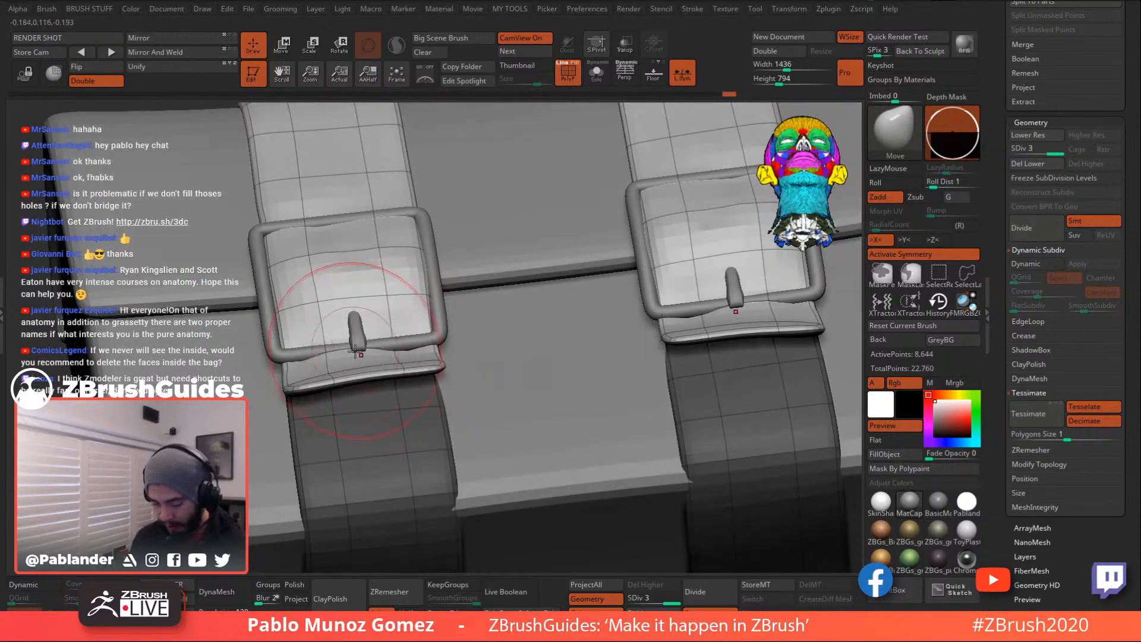
{"action": "key", "text": "space"}
{"action": "left_click_drag", "start_coordinate": [367, 350], "coordinate": [354, 351]}
{"action": "right_click_drag", "start_coordinate": [352, 352], "coordinate": [443, 321], "text": "alt"}
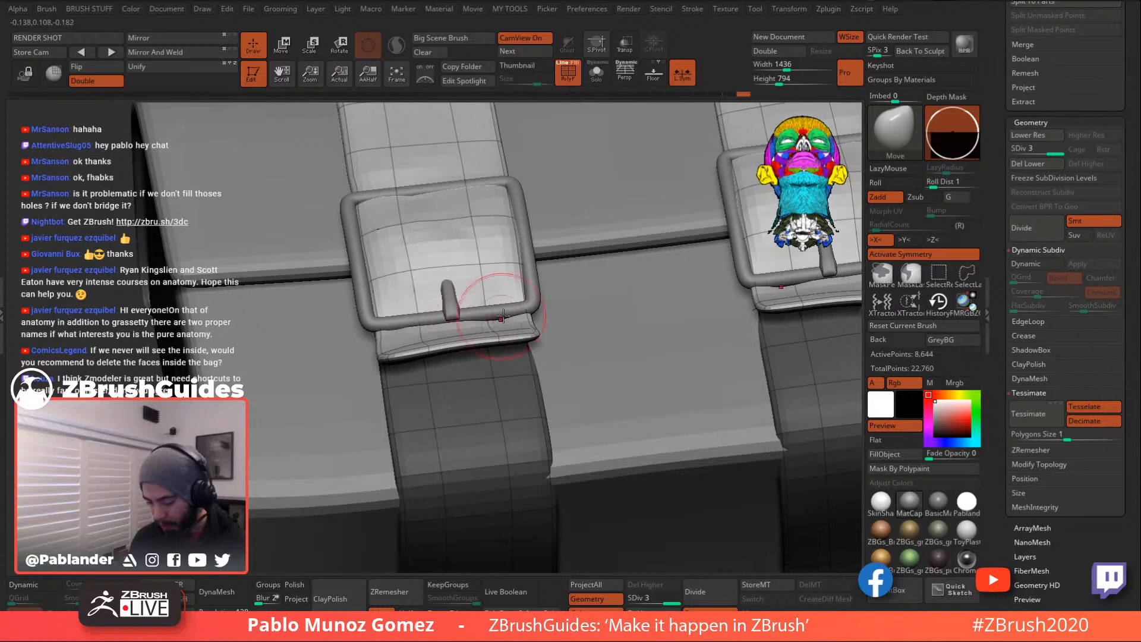
- Drop the straps to subdivision level 1 with Shift+D, leaving 544 active points
{"action": "mouse_move", "coordinate": [553, 307]}
{"action": "right_mouse_down"}
{"action": "mouse_move", "coordinate": [514, 321]}
{"action": "mouse_move", "coordinate": [573, 287]}
{"action": "right_mouse_up"}
{"action": "key", "text": "space"}
{"action": "right_click_drag", "start_coordinate": [646, 290], "coordinate": [597, 321]}
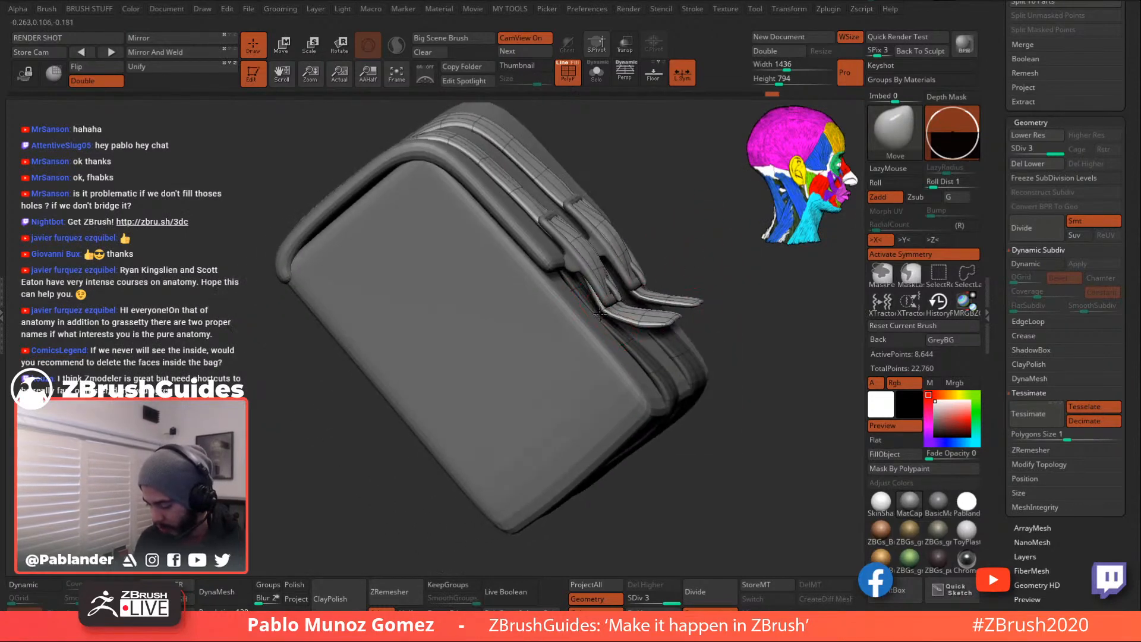
{"action": "right_click_drag", "start_coordinate": [708, 331], "coordinate": [652, 318]}
{"action": "right_click_drag", "start_coordinate": [743, 352], "coordinate": [631, 335]}
{"action": "key", "text": "shift+d"}
{"action": "key", "text": "shift+d"}
- Raise the straps to SDiv 3 and smooth the strap near the left buckle
{"action": "left_click", "coordinate": [1036, 150]}
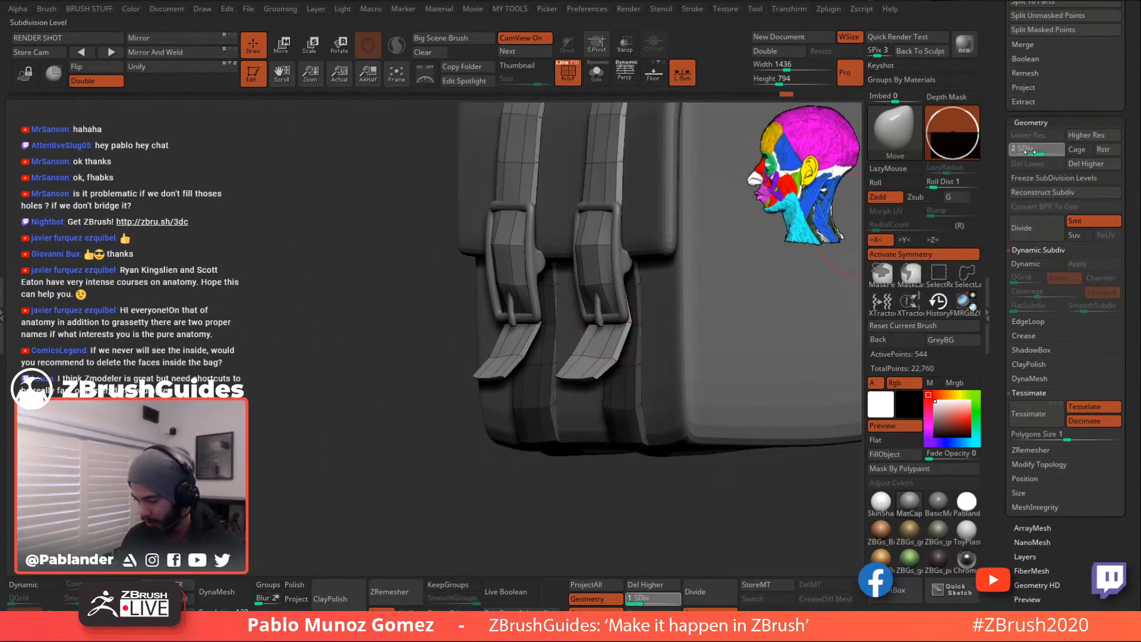
{"action": "left_click", "coordinate": [1053, 151]}
{"action": "key", "text": "shift"}
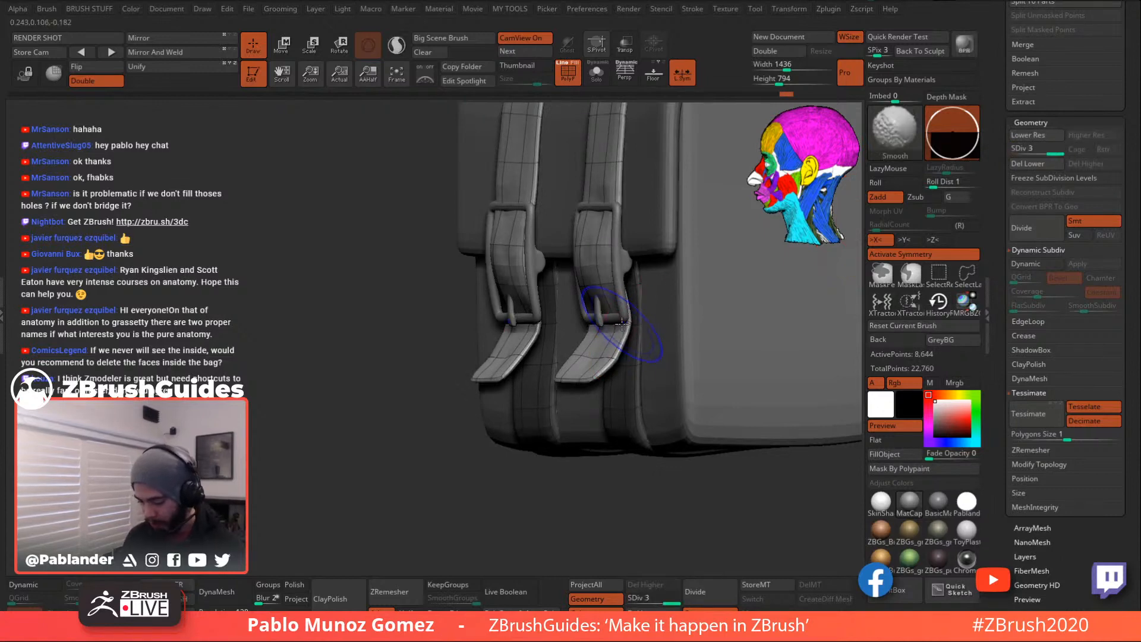
{"action": "right_click_drag", "start_coordinate": [560, 333], "coordinate": [517, 339], "text": "shift"}
{"action": "left_click_drag", "start_coordinate": [517, 339], "coordinate": [500, 316], "text": "shift"}
{"action": "mouse_move", "coordinate": [516, 312]}
{"action": "right_mouse_down"}
{"action": "mouse_move", "coordinate": [529, 304]}
{"action": "mouse_move", "coordinate": [547, 315]}
{"action": "right_mouse_up"}
{"action": "right_click_drag", "start_coordinate": [547, 315], "coordinate": [555, 320], "text": "ctrl"}
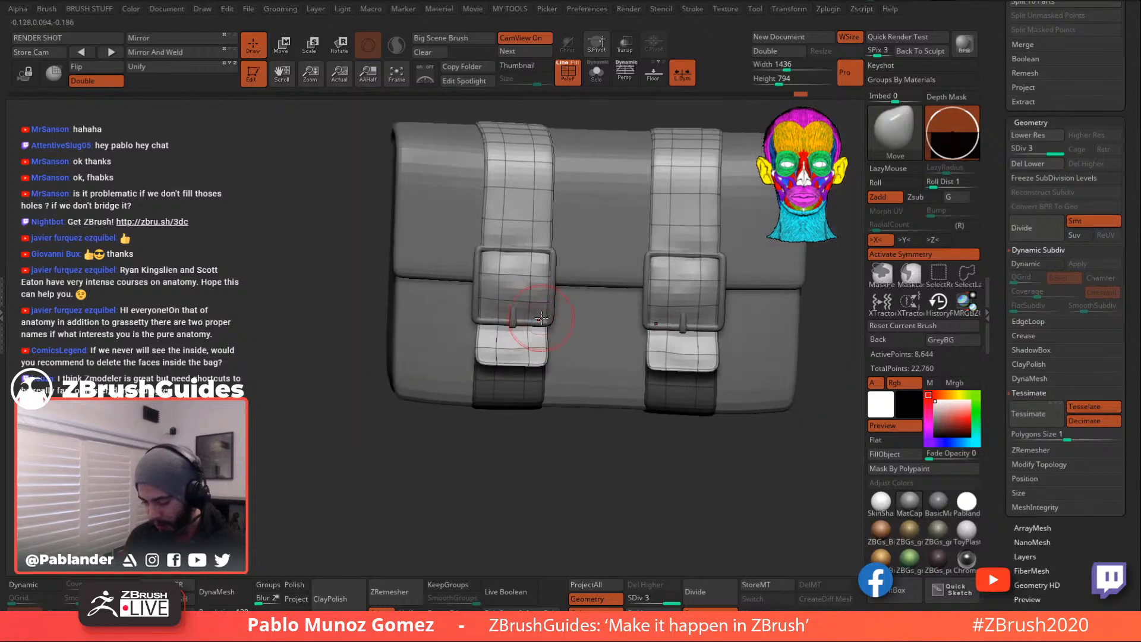
{"action": "right_click_drag", "start_coordinate": [835, 290], "coordinate": [701, 309], "text": "alt"}
{"action": "right_click_drag", "start_coordinate": [599, 320], "coordinate": [615, 356], "text": "ctrl"}
{"action": "right_click_drag", "start_coordinate": [615, 357], "coordinate": [619, 386]}
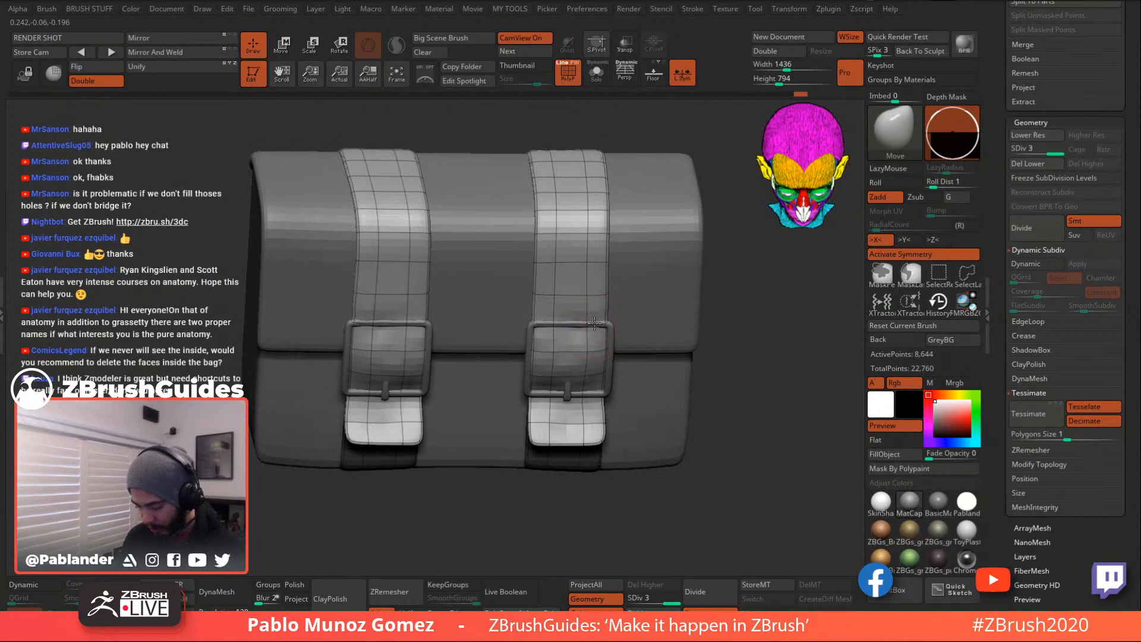
- Select the buckles subtool and subdivide it twice with Ctrl+D to three levels
{"action": "left_click", "coordinate": [607, 324], "text": "alt"}
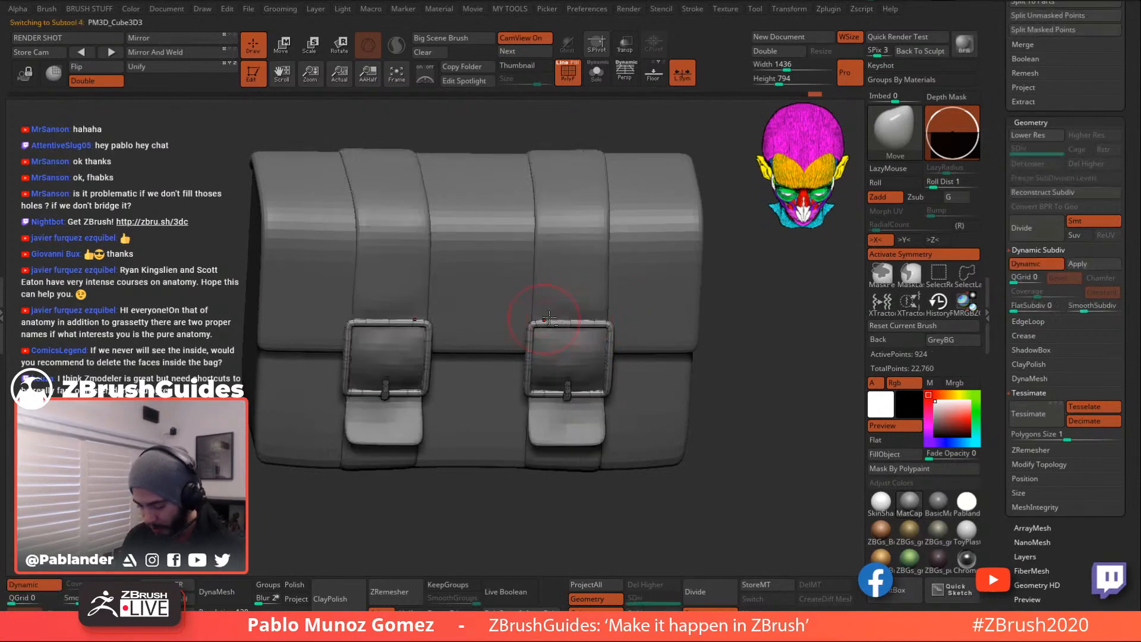
{"action": "left_click", "coordinate": [603, 324], "text": "alt"}
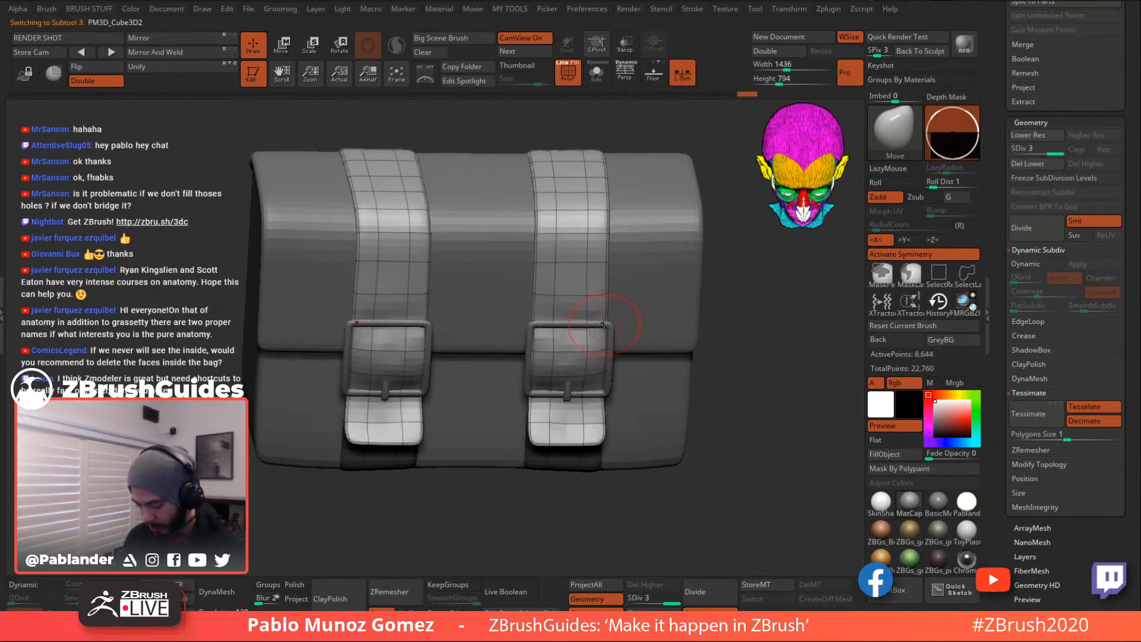
{"action": "right_click_drag", "start_coordinate": [631, 315], "coordinate": [585, 326]}
{"action": "left_click", "coordinate": [549, 324], "text": "alt"}
{"action": "right_click_drag", "start_coordinate": [717, 342], "coordinate": [655, 344], "text": "alt"}
{"action": "left_click", "coordinate": [627, 333], "text": "alt"}
{"action": "mouse_move", "coordinate": [708, 324]}
{"action": "left_mouse_down"}
{"action": "mouse_move", "coordinate": [714, 315]}
{"action": "mouse_move", "coordinate": [689, 315]}
{"action": "mouse_move", "coordinate": [714, 313]}
{"action": "mouse_move", "coordinate": [716, 352]}
{"action": "mouse_move", "coordinate": [701, 356]}
{"action": "mouse_move", "coordinate": [721, 339]}
{"action": "mouse_move", "coordinate": [702, 356]}
{"action": "mouse_move", "coordinate": [733, 355]}
{"action": "mouse_move", "coordinate": [720, 349]}
{"action": "left_mouse_up"}
{"action": "left_click", "coordinate": [596, 324], "text": "alt"}
{"action": "key", "text": "ctrl+d"}
{"action": "key", "text": "ctrl+d"}
{"action": "left_click_drag", "start_coordinate": [712, 393], "coordinate": [733, 362]}
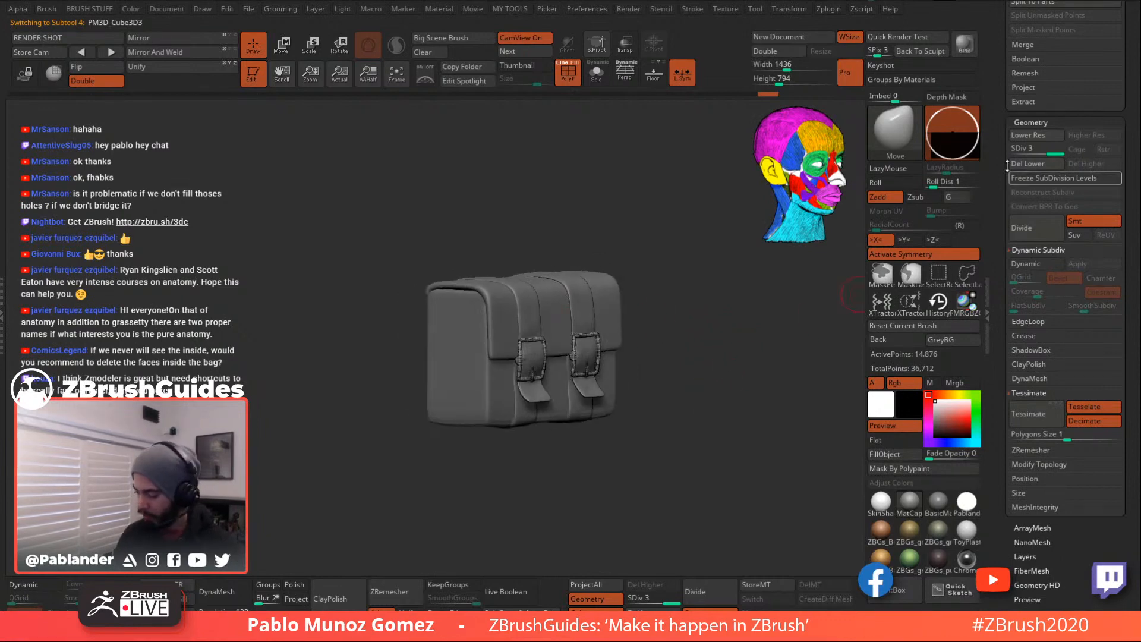
- Clear the mask on the straps and orbit the bag to a horizontal view
{"action": "scroll", "coordinate": [1014, 181], "scroll_direction": "up", "scroll_amount": 10}
{"action": "scroll", "coordinate": [1017, 252], "scroll_direction": "down", "scroll_amount": 4}
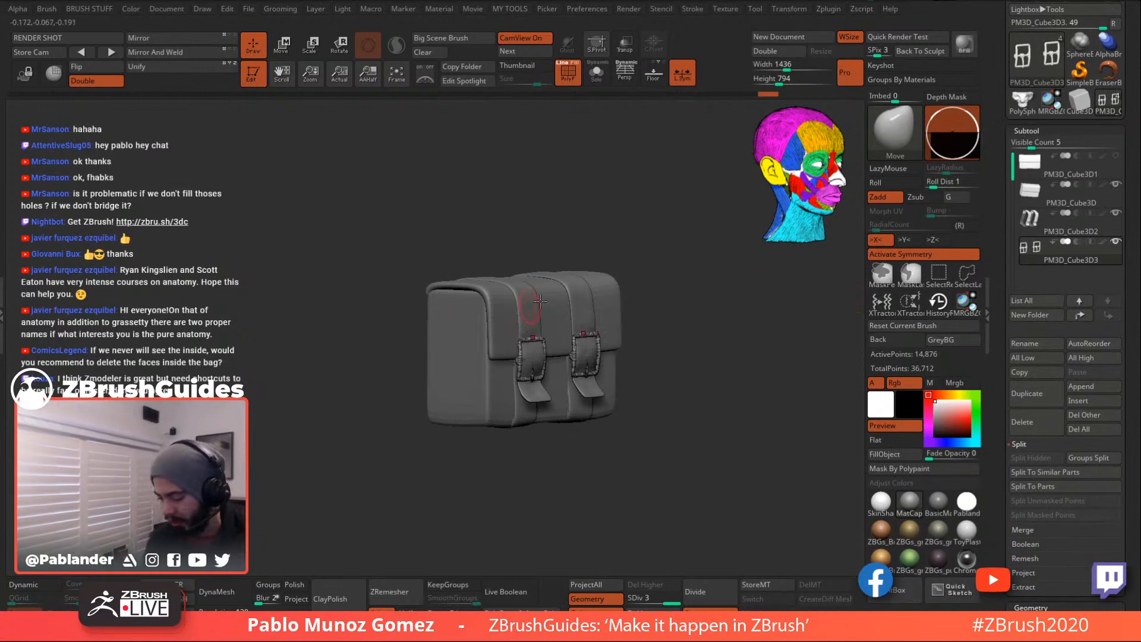
{"action": "mouse_move", "coordinate": [720, 337]}
{"action": "left_mouse_down"}
{"action": "mouse_move", "coordinate": [712, 379]}
{"action": "mouse_move", "coordinate": [723, 439]}
{"action": "mouse_move", "coordinate": [759, 360]}
{"action": "mouse_move", "coordinate": [732, 331]}
{"action": "left_mouse_up"}
{"action": "left_click", "coordinate": [617, 330], "text": "alt"}
{"action": "key", "text": "space"}
{"action": "left_click_drag", "start_coordinate": [624, 360], "coordinate": [644, 360]}
{"action": "left_click_drag", "start_coordinate": [712, 266], "coordinate": [707, 304], "text": "ctrl"}
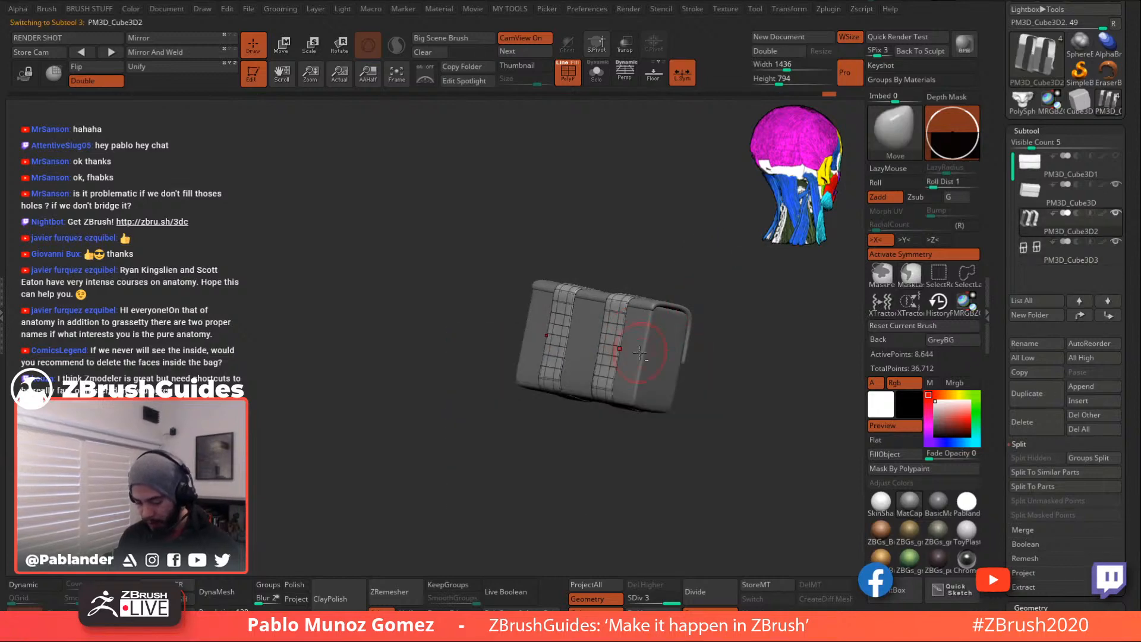
{"action": "right_click_drag", "start_coordinate": [640, 353], "coordinate": [624, 387], "text": "ctrl"}
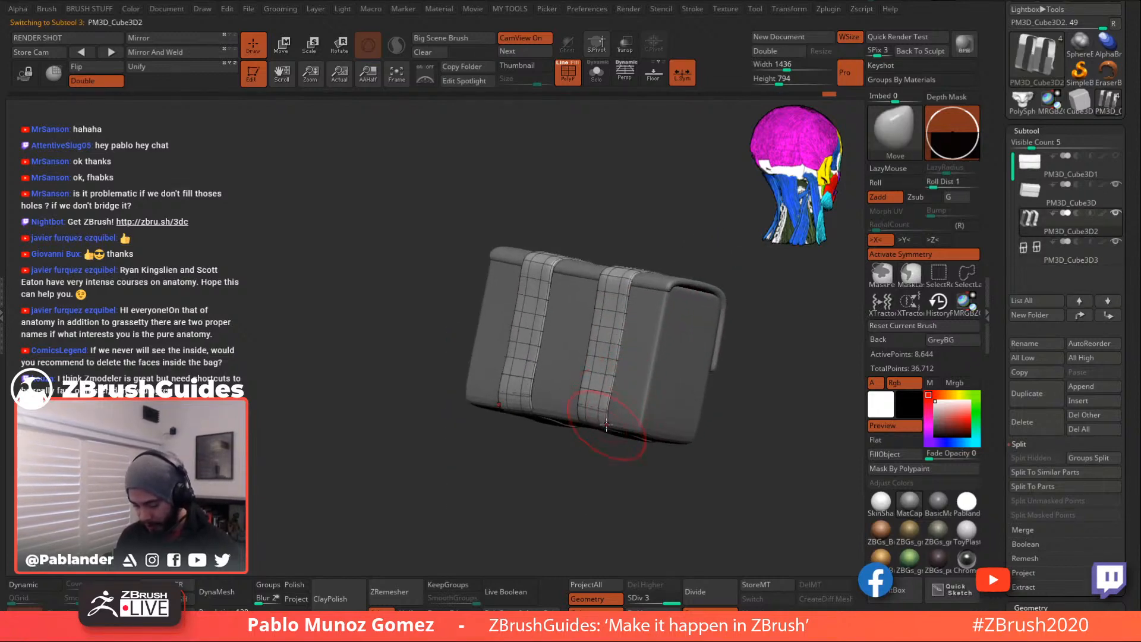
{"action": "right_click_drag", "start_coordinate": [677, 339], "coordinate": [667, 339]}
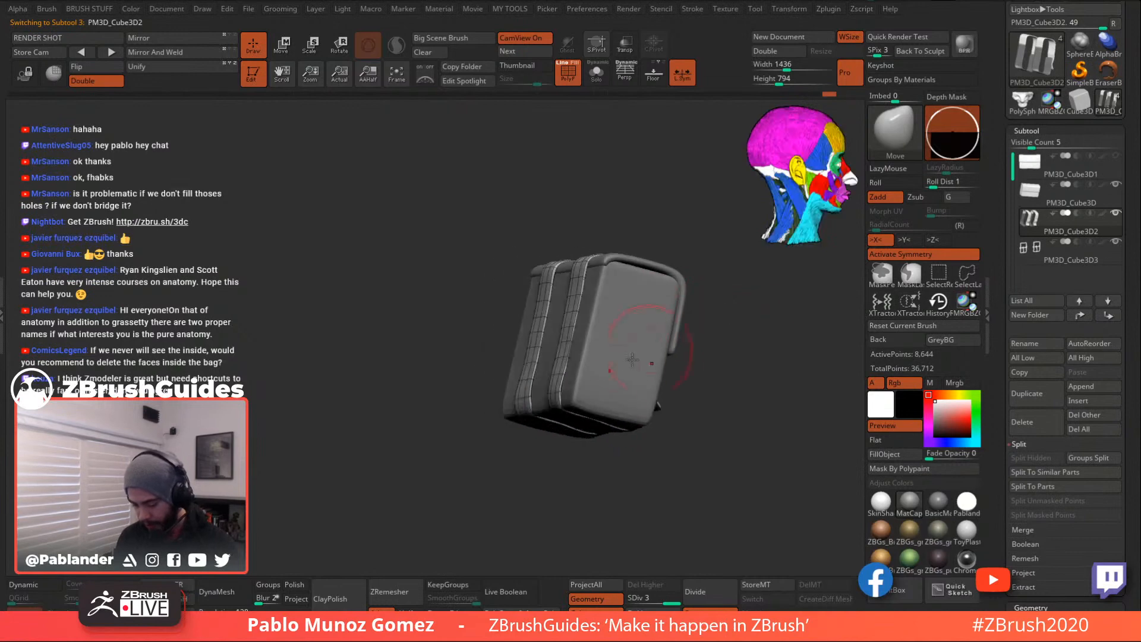
{"action": "mouse_move", "coordinate": [562, 386]}
{"action": "right_mouse_down"}
{"action": "mouse_move", "coordinate": [567, 405]}
{"action": "mouse_move", "coordinate": [700, 330]}
{"action": "mouse_move", "coordinate": [674, 414]}
{"action": "mouse_move", "coordinate": [697, 399]}
{"action": "mouse_move", "coordinate": [701, 362]}
{"action": "right_mouse_up"}
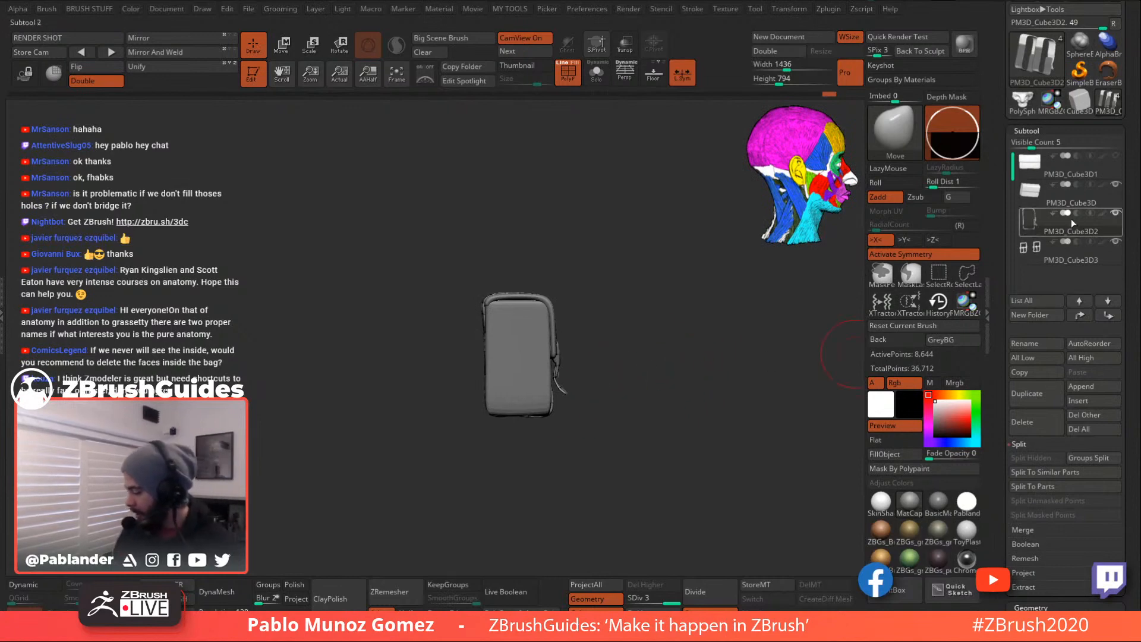
- Merge all visible subtools with MergeVisible and select the new Merged_PM3D_Cube3D tool
{"action": "left_click", "coordinate": [1093, 198]}
{"action": "scroll", "coordinate": [1131, 322], "scroll_direction": "down", "scroll_amount": 1}
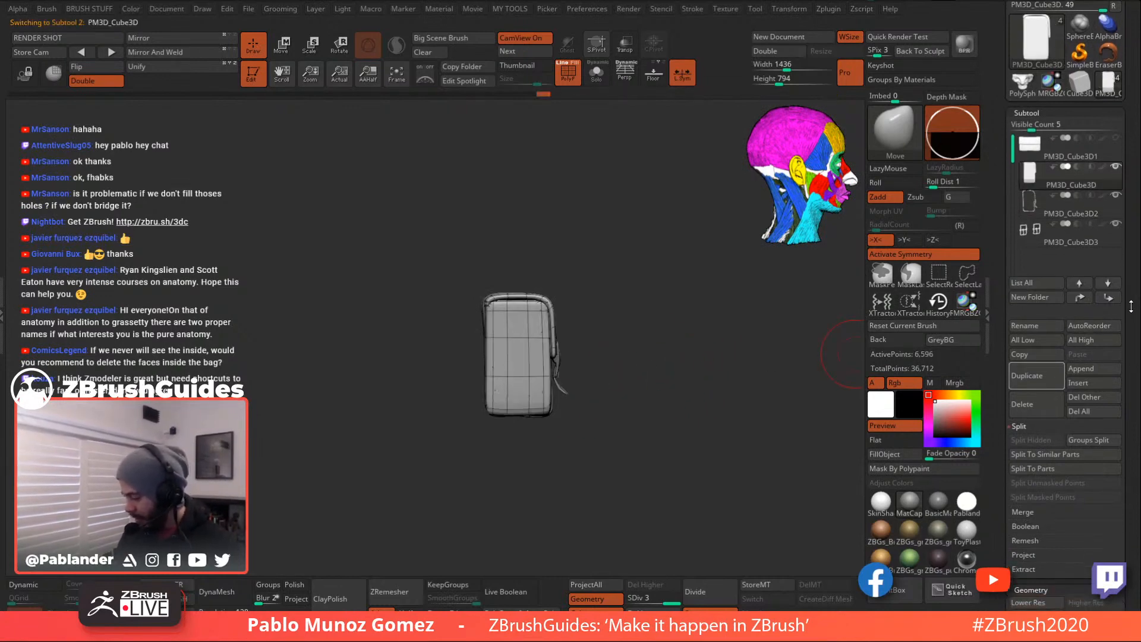
{"action": "left_click_drag", "start_coordinate": [1001, 514], "coordinate": [1001, 449]}
{"action": "left_click", "coordinate": [1039, 444]}
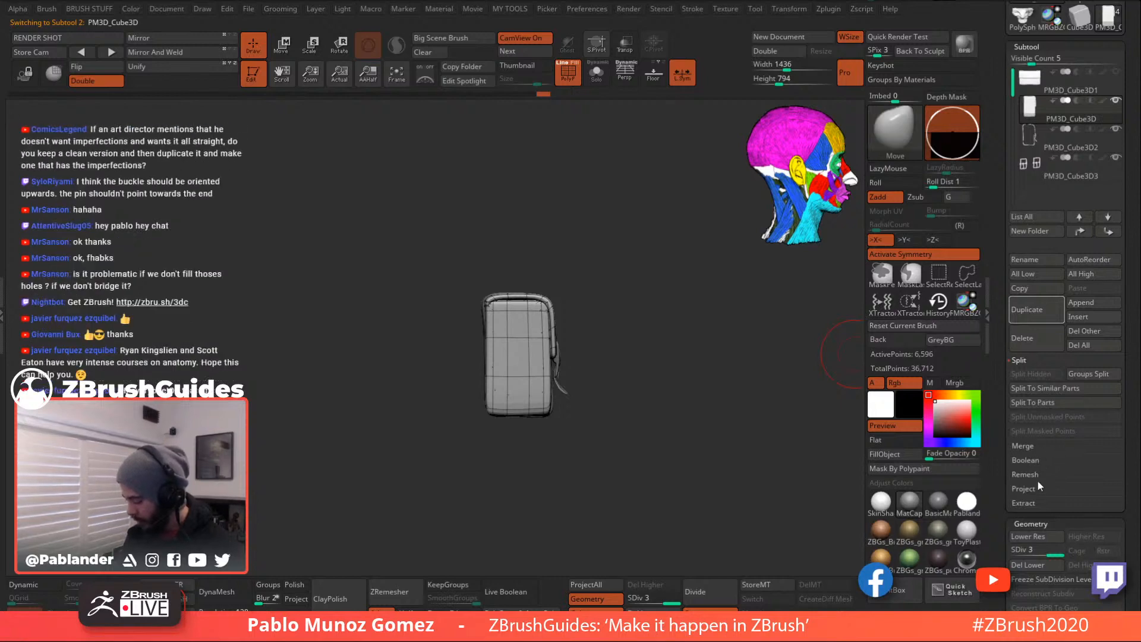
{"action": "left_click", "coordinate": [1049, 474]}
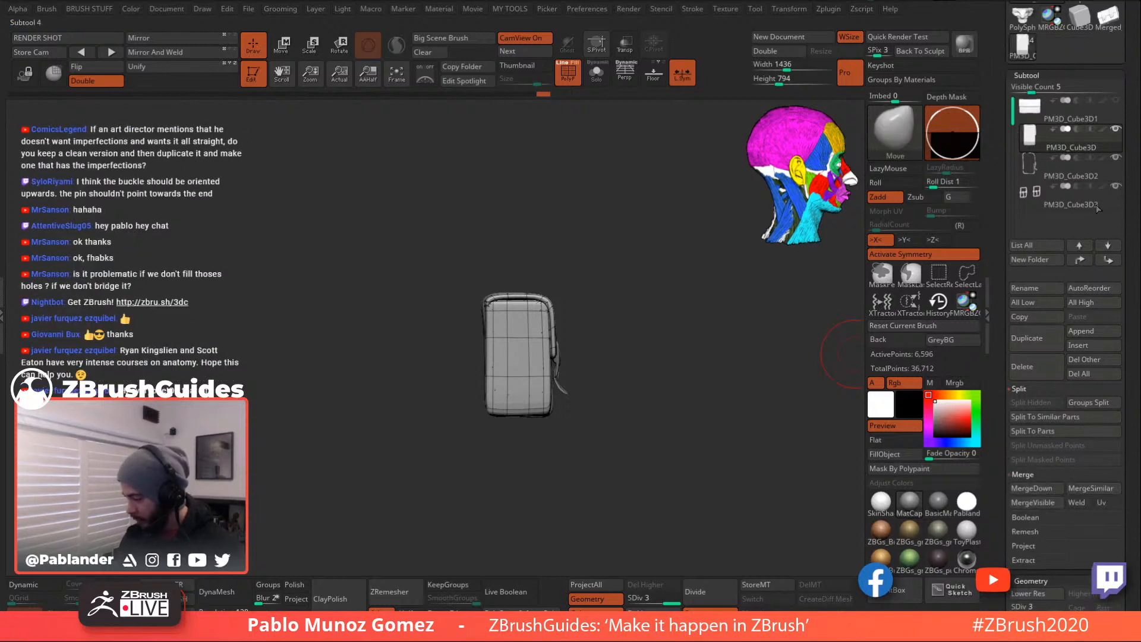
{"action": "left_click", "coordinate": [1111, 22]}
{"action": "left_click_drag", "start_coordinate": [1003, 489], "coordinate": [1002, 388]}
{"action": "mouse_move", "coordinate": [1056, 506]}
{"action": "left_mouse_down"}
{"action": "mouse_move", "coordinate": [1017, 506]}
{"action": "mouse_move", "coordinate": [1059, 505]}
{"action": "left_mouse_up"}
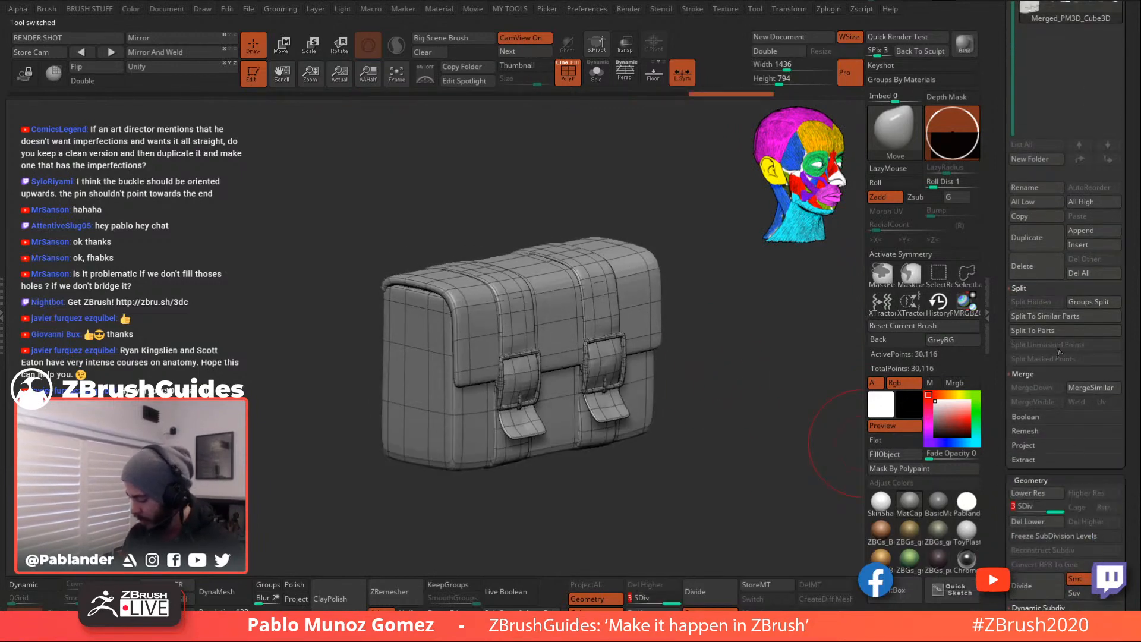
- Switch back to the PolySphere character tool and view the whole figure from the front
{"action": "left_click", "coordinate": [1061, 216]}
{"action": "scroll", "coordinate": [1070, 178], "scroll_direction": "up", "scroll_amount": 5}
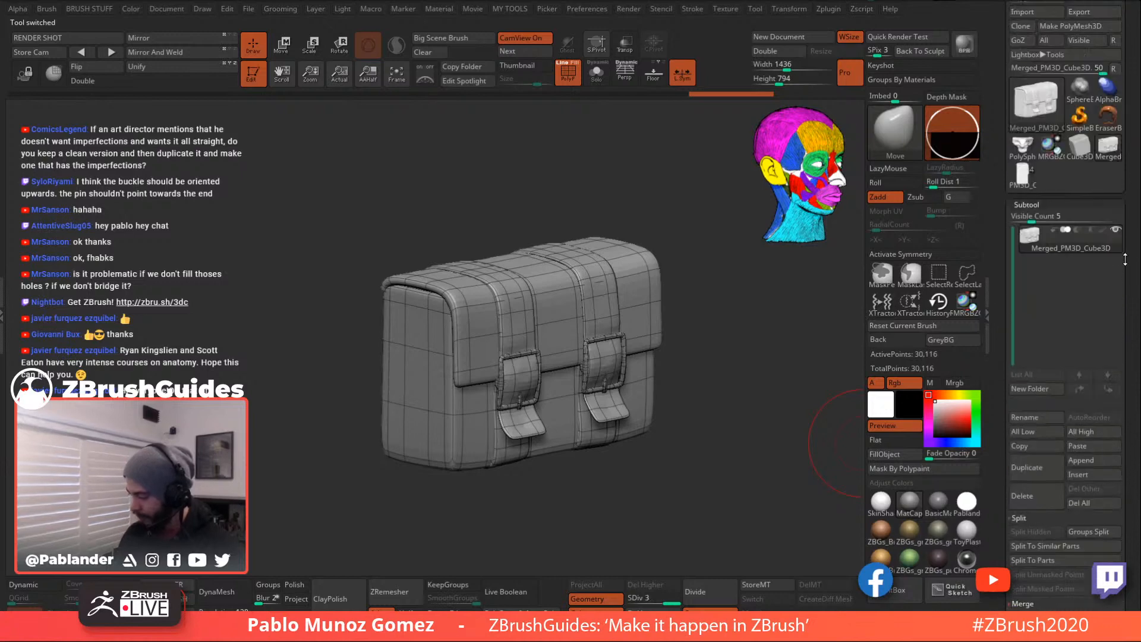
{"action": "left_click", "coordinate": [1024, 148]}
{"action": "left_click_drag", "start_coordinate": [785, 369], "coordinate": [624, 223], "text": "alt"}
{"action": "left_click_drag", "start_coordinate": [758, 312], "coordinate": [713, 316], "text": "shift"}
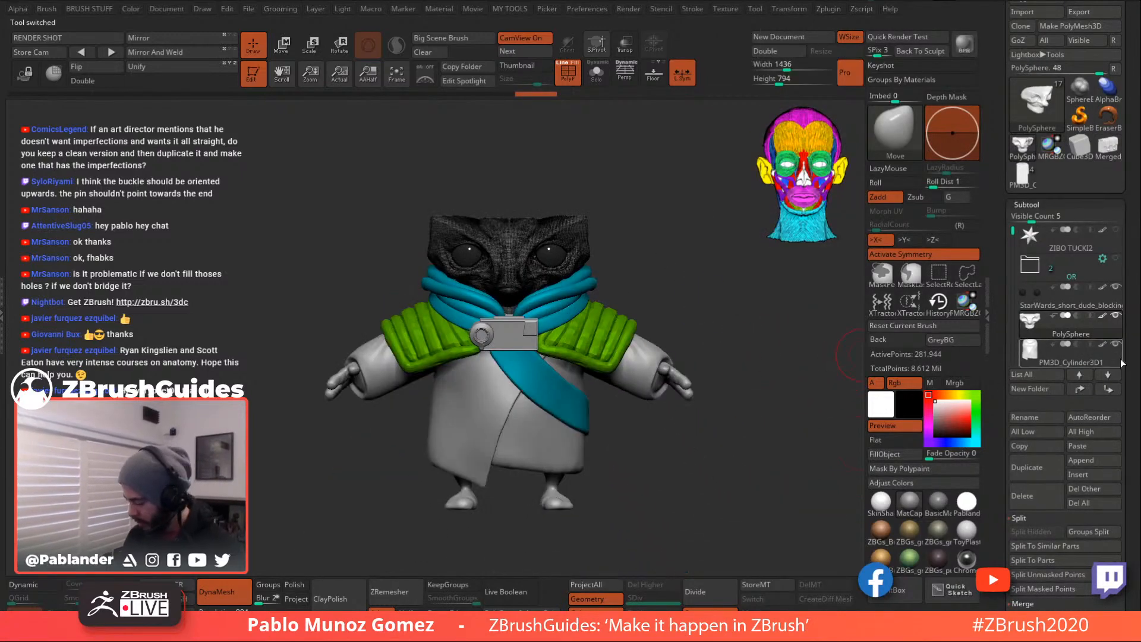
- Select ZSphere1 in the subtool list and drag it higher up the list
{"action": "scroll", "coordinate": [1128, 300], "scroll_direction": "down", "scroll_amount": 3}
{"action": "left_click_drag", "start_coordinate": [1015, 107], "coordinate": [1012, 195]}
{"action": "left_click", "coordinate": [1050, 120]}
{"action": "left_click_drag", "start_coordinate": [1071, 232], "coordinate": [1073, 141]}
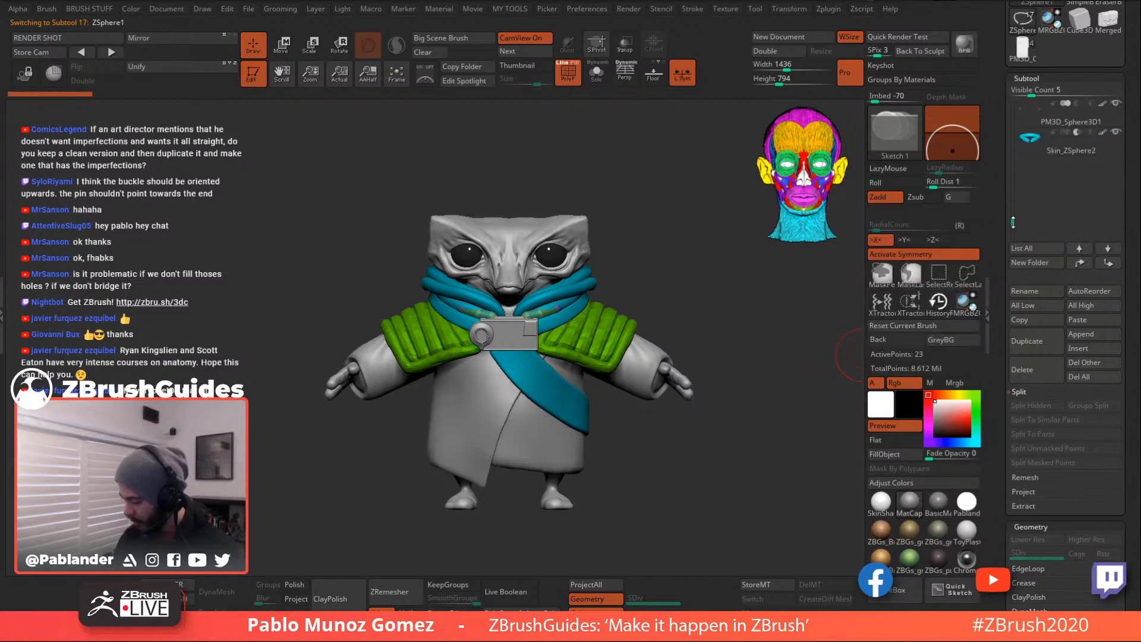
- Append the merged bag to the character, undoing a trial move and rotation
{"action": "left_click", "coordinate": [1105, 336]}
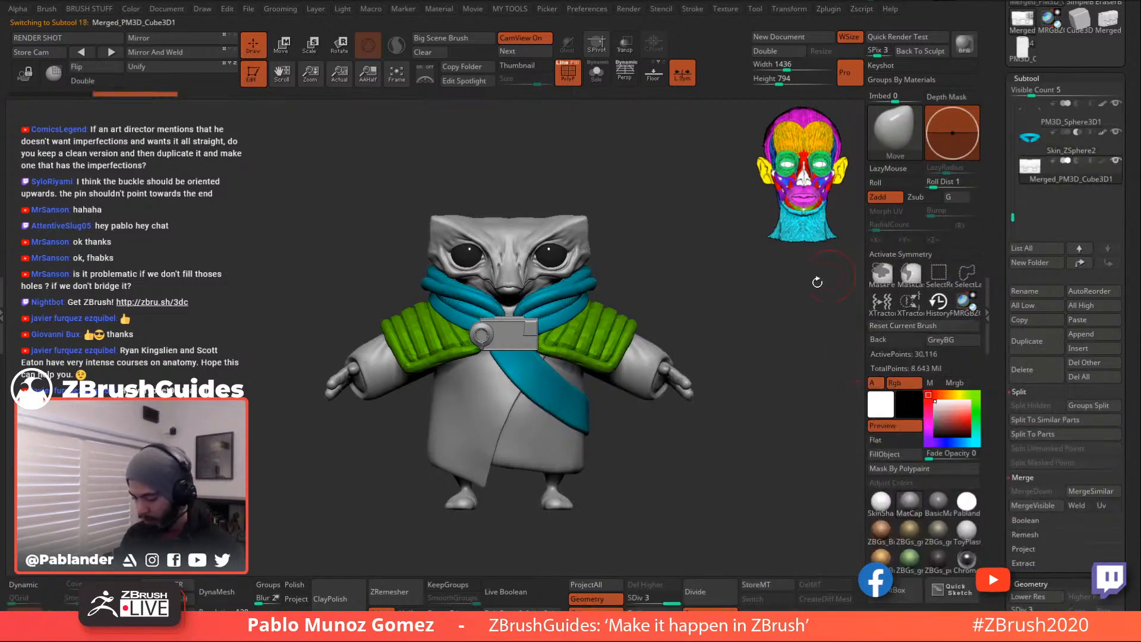
{"action": "key", "text": "w"}
{"action": "mouse_move", "coordinate": [683, 288]}
{"action": "left_mouse_down", "text": "alt"}
{"action": "mouse_move", "coordinate": [587, 241]}
{"action": "mouse_move", "coordinate": [583, 208]}
{"action": "mouse_move", "coordinate": [622, 208]}
{"action": "mouse_move", "coordinate": [650, 267]}
{"action": "mouse_move", "coordinate": [649, 310]}
{"action": "left_mouse_up", "text": "alt"}
{"action": "key", "text": "ctrl+z"}
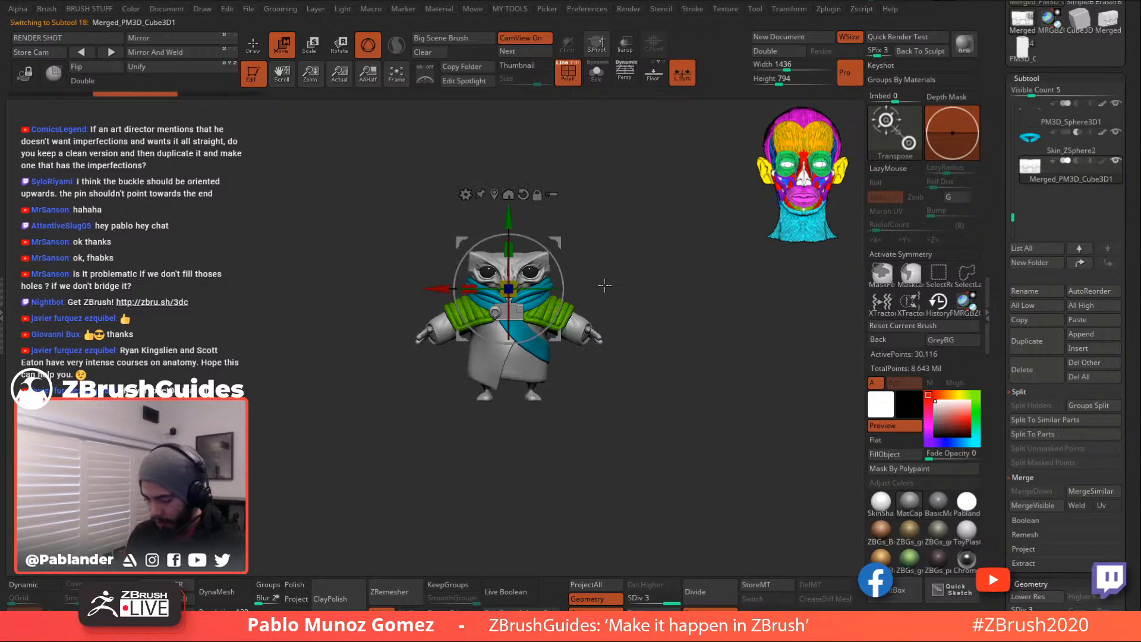
{"action": "left_click", "coordinate": [253, 45]}
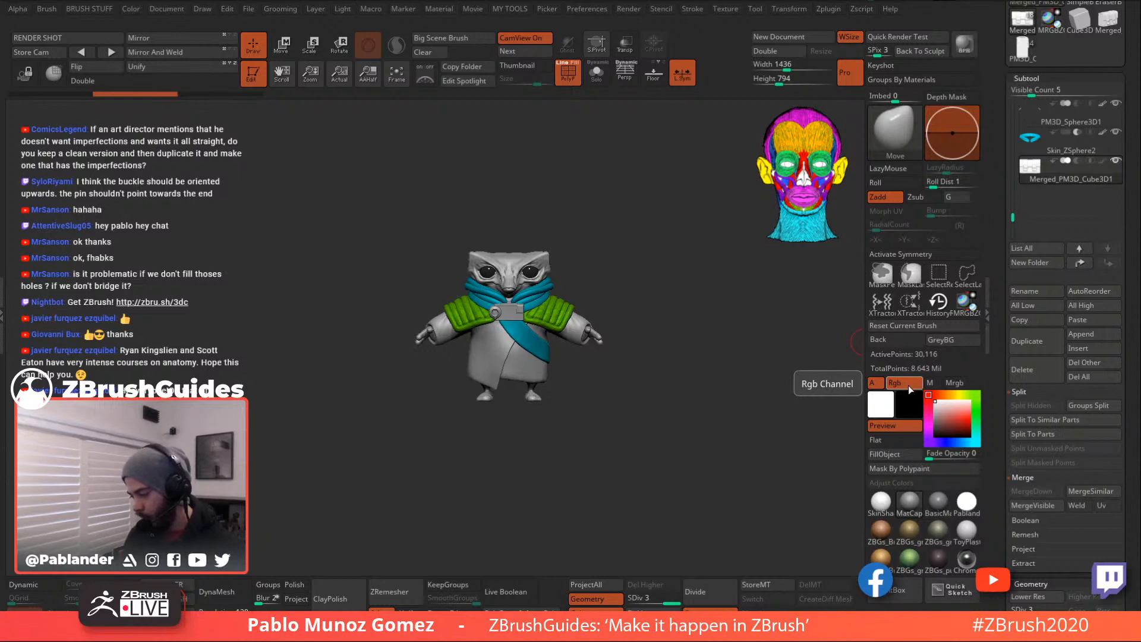
{"action": "left_click", "coordinate": [282, 44]}
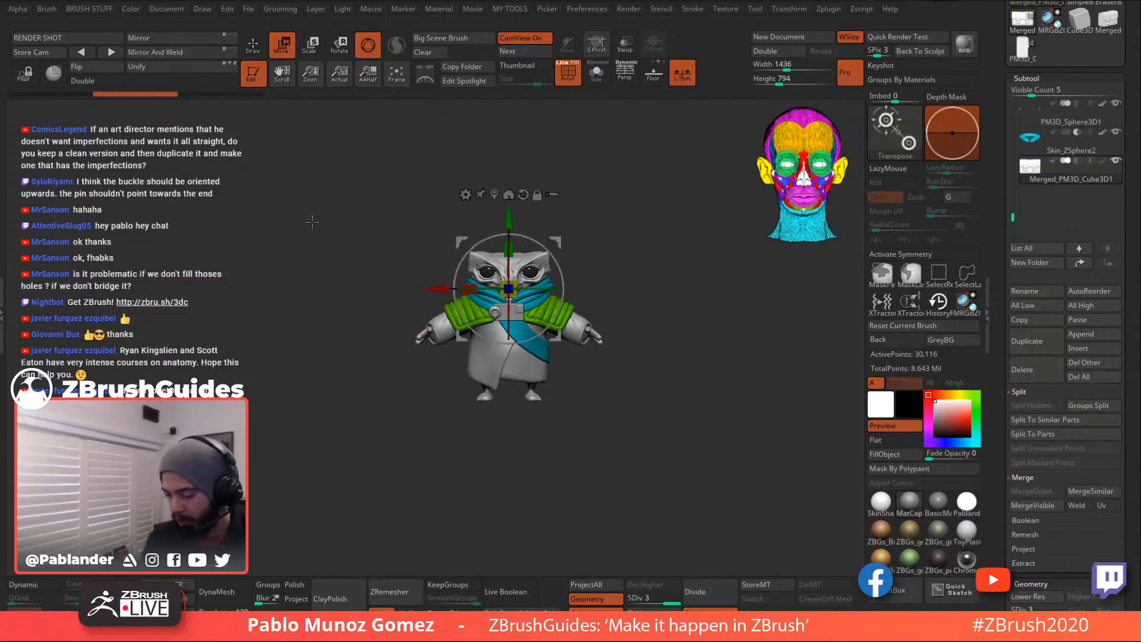
{"action": "left_click_drag", "start_coordinate": [557, 242], "coordinate": [627, 321]}
{"action": "left_click_drag", "start_coordinate": [587, 360], "coordinate": [702, 369]}
{"action": "key", "text": "ctrl+z"}
{"action": "key", "text": "ctrl+z"}
{"action": "key", "text": "ctrl+z"}
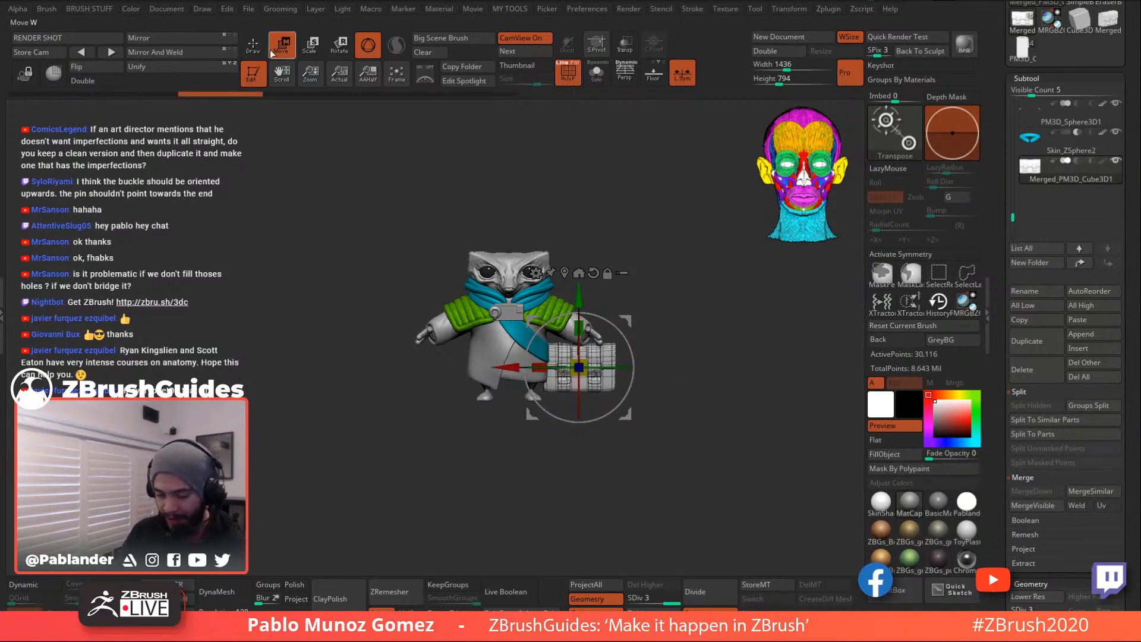
{"action": "left_click", "coordinate": [260, 52]}
{"action": "key", "text": "ctrl+z"}
- Duplicate the merged bag and make the second copy the active subtool
{"action": "left_click", "coordinate": [1043, 339]}
{"action": "left_click_drag", "start_coordinate": [1012, 217], "coordinate": [1010, 177]}
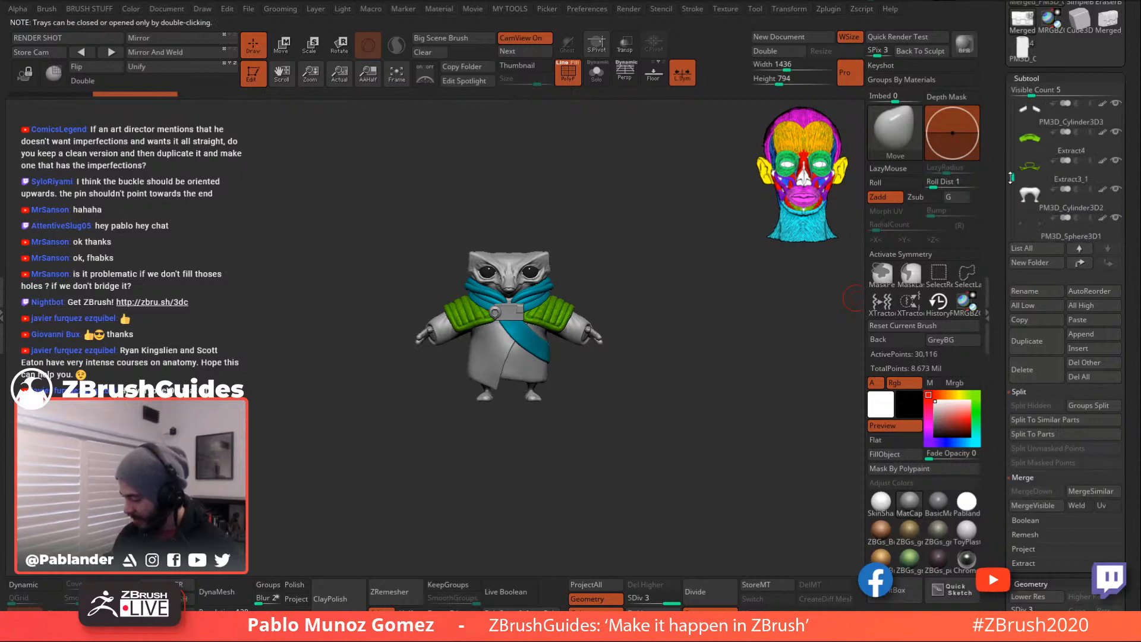
{"action": "left_click_drag", "start_coordinate": [1032, 92], "coordinate": [1076, 93]}
{"action": "left_click_drag", "start_coordinate": [1011, 326], "coordinate": [1010, 206]}
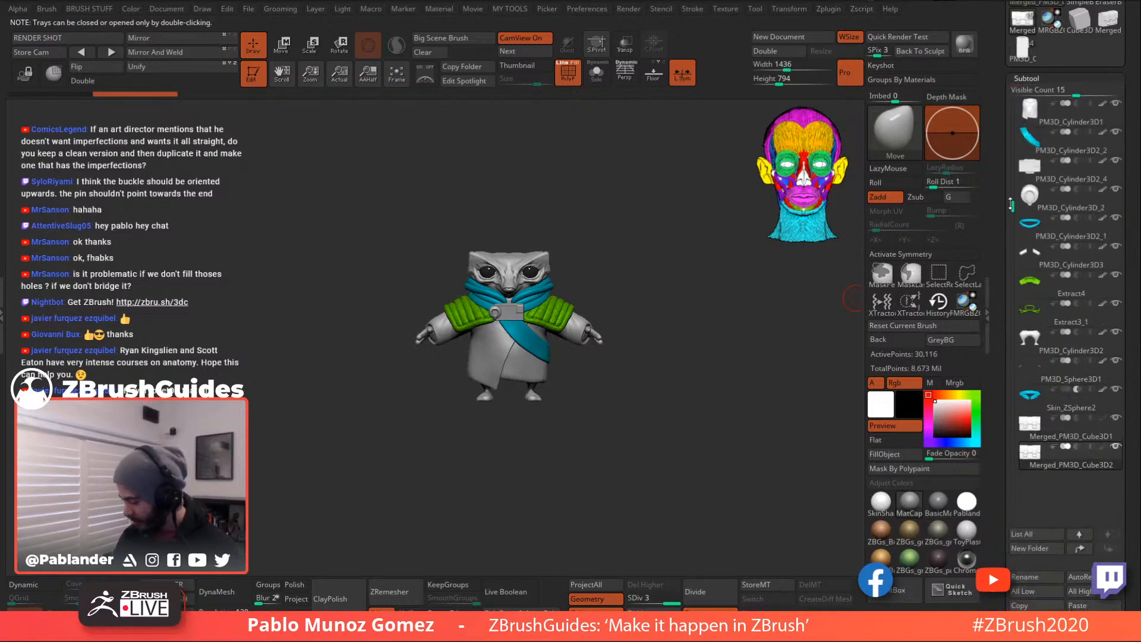
{"action": "left_click", "coordinate": [1077, 432]}
{"action": "left_click_drag", "start_coordinate": [1013, 158], "coordinate": [1014, 261]}
{"action": "left_click", "coordinate": [1065, 369]}
{"action": "left_click_drag", "start_coordinate": [1077, 94], "coordinate": [1037, 94]}
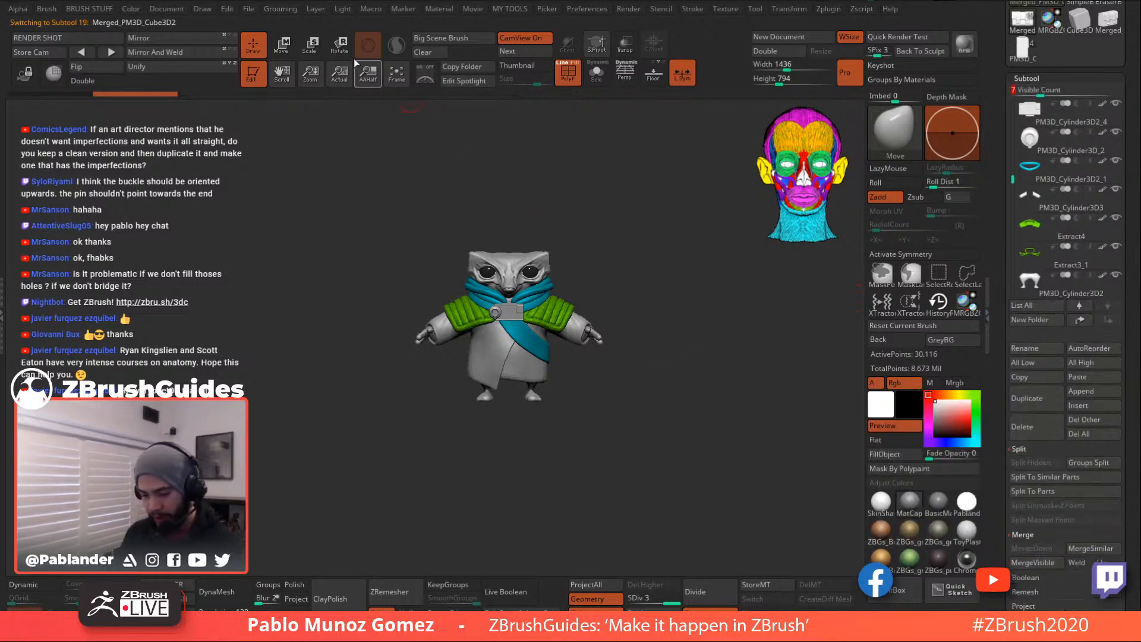
- Rotate the bag copy -90° on Y, move it against the character's hip and scale it down
{"action": "left_click", "coordinate": [282, 45]}
{"action": "left_click_drag", "start_coordinate": [559, 339], "coordinate": [623, 424]}
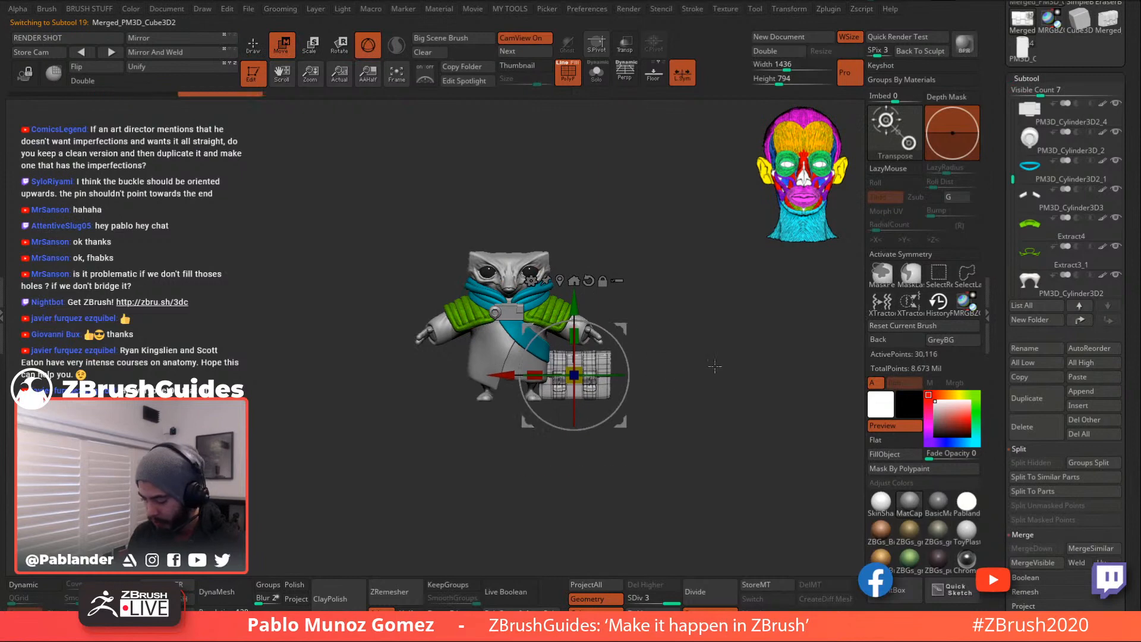
{"action": "left_click_drag", "start_coordinate": [603, 375], "coordinate": [693, 376]}
{"action": "left_click_drag", "start_coordinate": [701, 325], "coordinate": [740, 420], "text": "alt"}
{"action": "left_click_drag", "start_coordinate": [632, 401], "coordinate": [598, 363]}
{"action": "left_click_drag", "start_coordinate": [711, 239], "coordinate": [655, 243]}
{"action": "left_click_drag", "start_coordinate": [596, 274], "coordinate": [537, 307]}
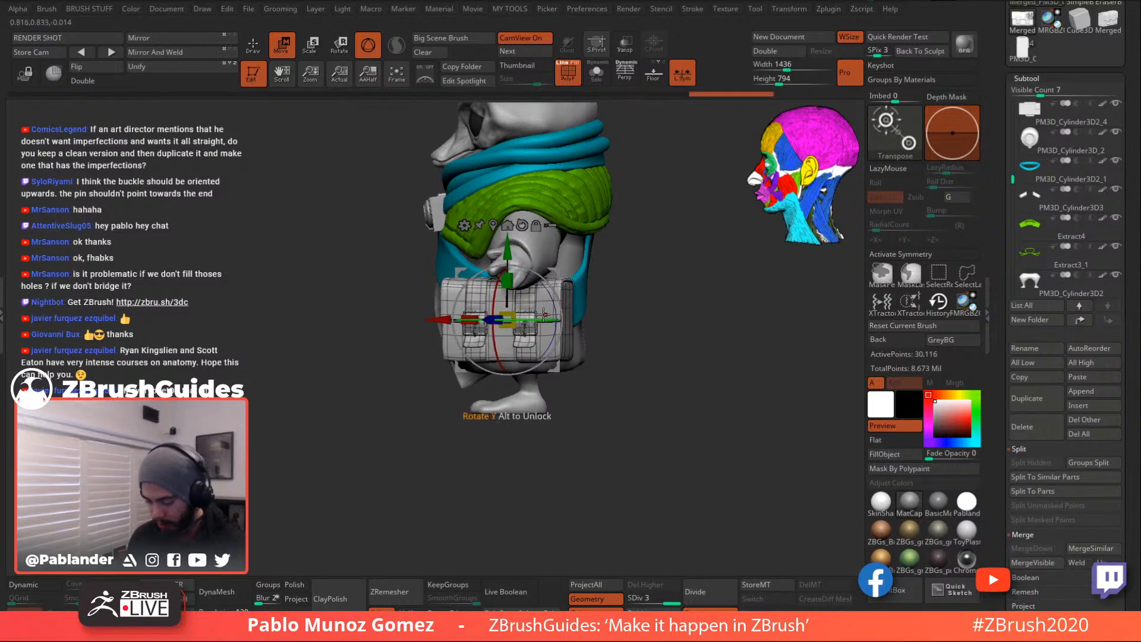
{"action": "left_click_drag", "start_coordinate": [622, 314], "coordinate": [675, 351], "text": "shift"}
{"action": "left_click_drag", "start_coordinate": [580, 331], "coordinate": [700, 337]}
- Try an arc bend on the bag, then freeze its subdivision levels
{"action": "left_click_drag", "start_coordinate": [719, 262], "coordinate": [707, 297]}
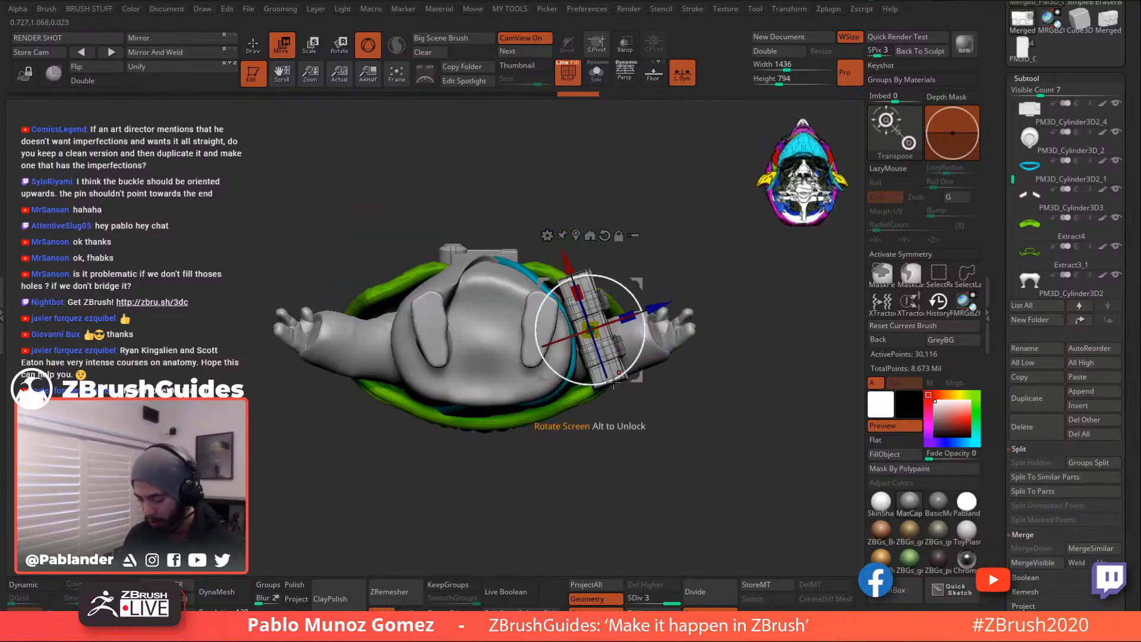
{"action": "left_click_drag", "start_coordinate": [626, 368], "coordinate": [623, 370]}
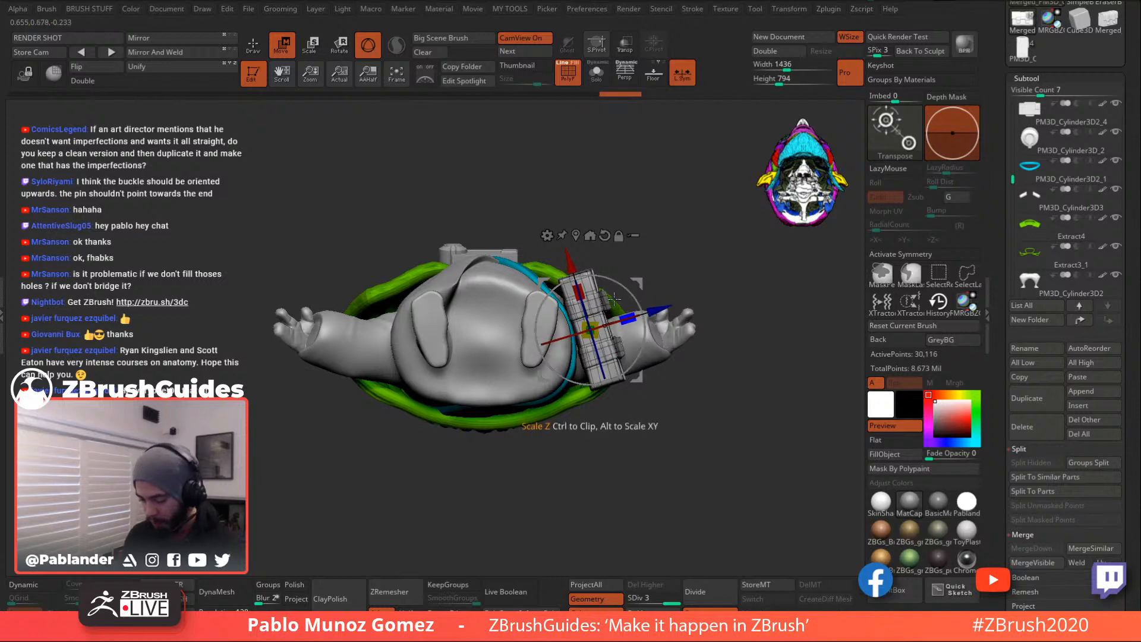
{"action": "left_click", "coordinate": [547, 236]}
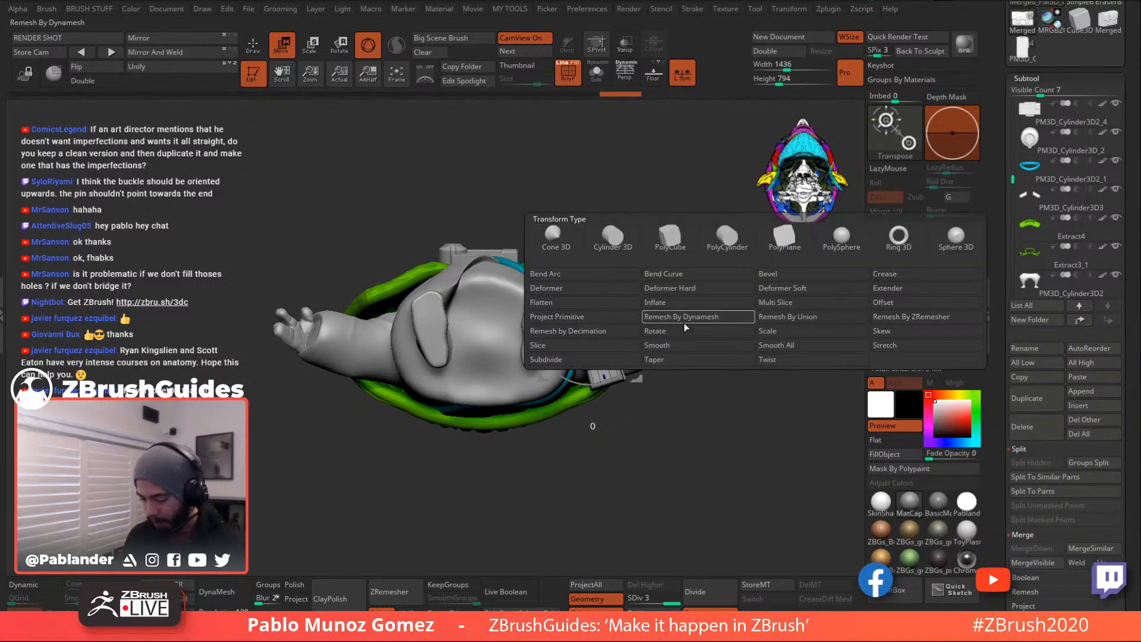
{"action": "left_click", "coordinate": [614, 271]}
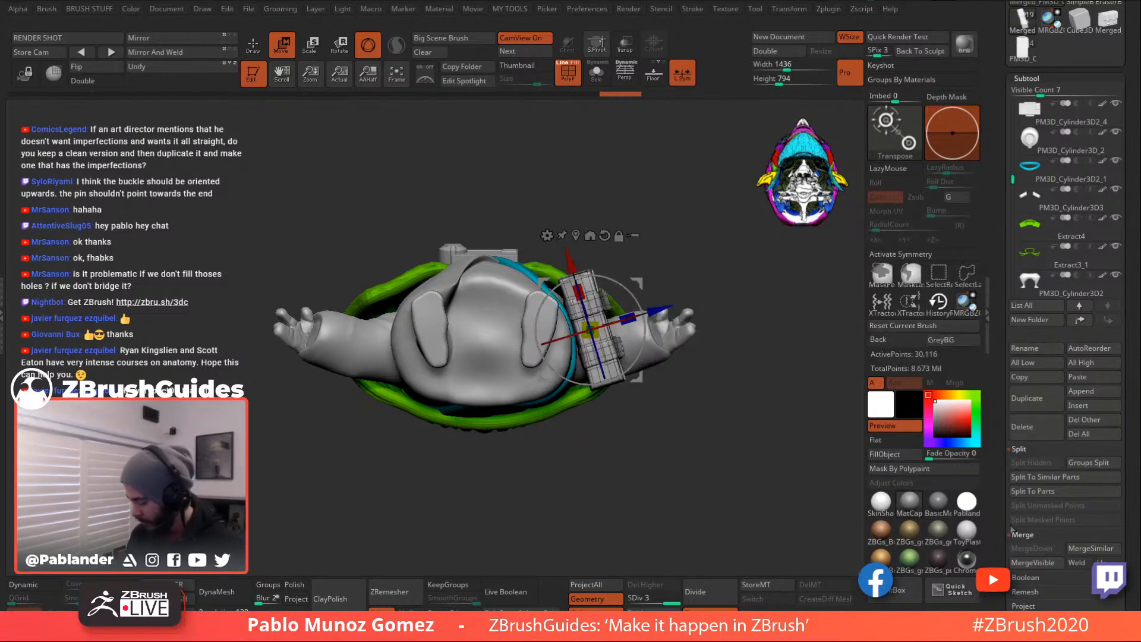
{"action": "left_click_drag", "start_coordinate": [997, 456], "coordinate": [997, 453]}
{"action": "left_click_drag", "start_coordinate": [1001, 503], "coordinate": [1012, 385]}
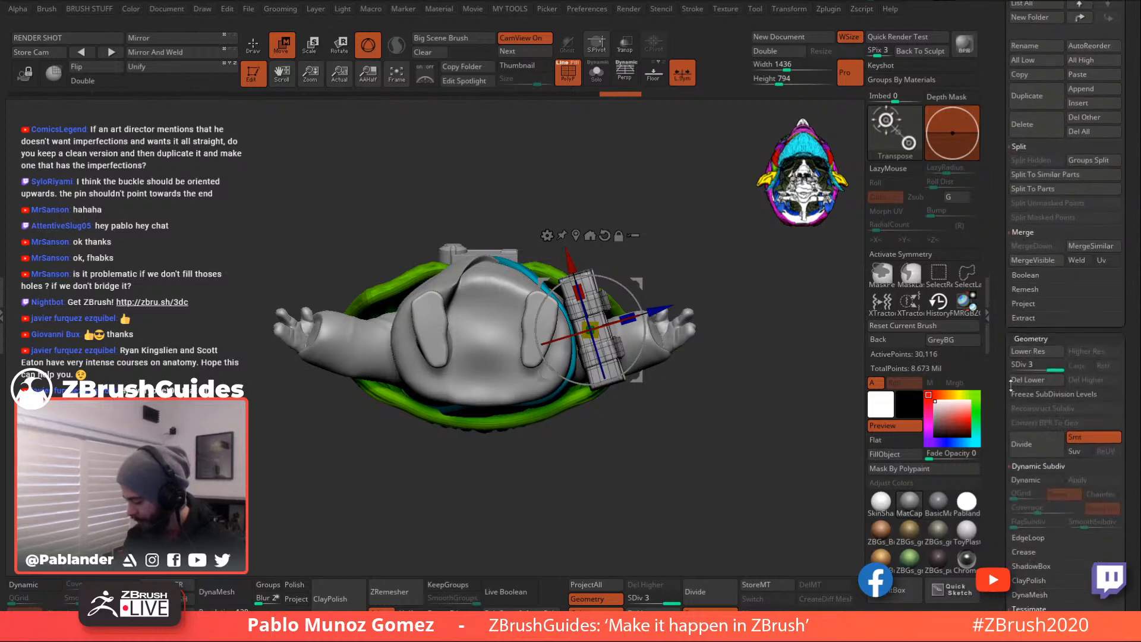
{"action": "left_click", "coordinate": [1057, 392]}
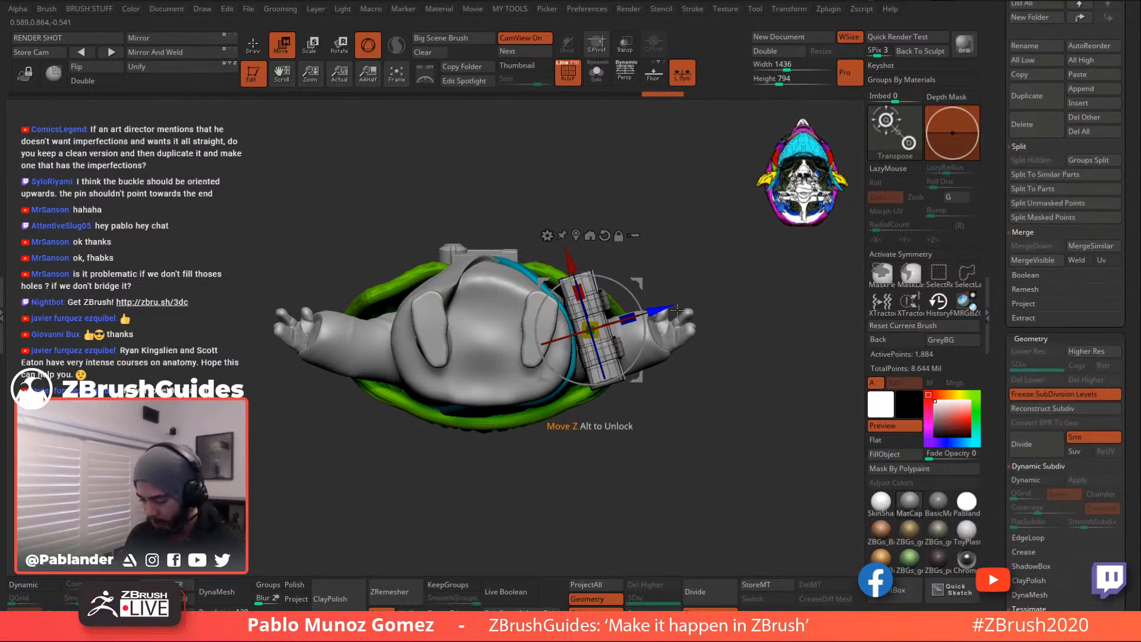
- Apply a Bend Arc deformer to the frozen bag, twist the bend, and accept it
{"action": "left_click", "coordinate": [548, 236]}
{"action": "left_click", "coordinate": [614, 271]}
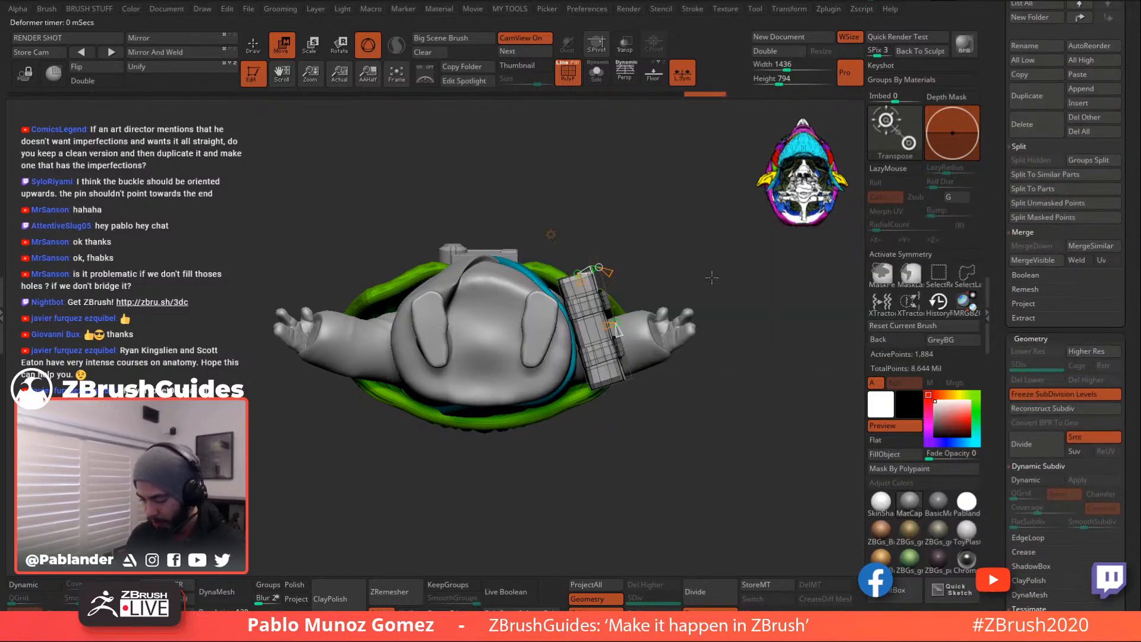
{"action": "left_click_drag", "start_coordinate": [614, 326], "coordinate": [615, 288]}
{"action": "mouse_move", "coordinate": [676, 233]}
{"action": "left_mouse_down"}
{"action": "mouse_move", "coordinate": [683, 376]}
{"action": "mouse_move", "coordinate": [661, 364]}
{"action": "mouse_move", "coordinate": [688, 385]}
{"action": "mouse_move", "coordinate": [718, 377]}
{"action": "mouse_move", "coordinate": [680, 381]}
{"action": "mouse_move", "coordinate": [683, 407]}
{"action": "mouse_move", "coordinate": [670, 382]}
{"action": "left_mouse_up"}
{"action": "left_click", "coordinate": [253, 45]}
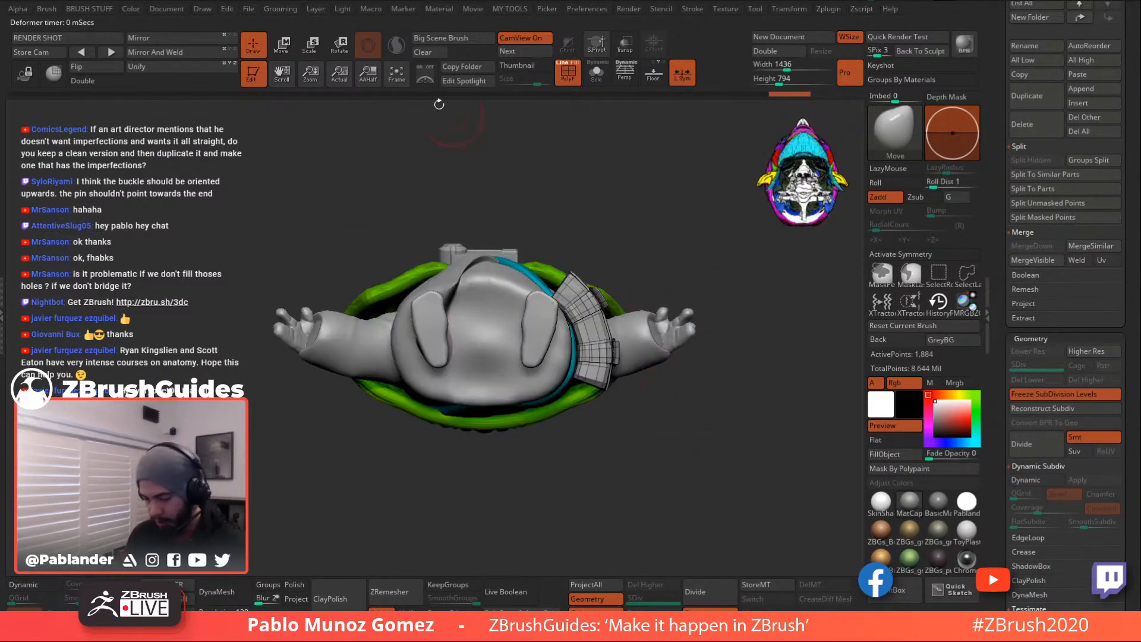
{"action": "key", "text": "w"}
{"action": "left_click_drag", "start_coordinate": [660, 249], "coordinate": [681, 365]}
{"action": "left_click_drag", "start_coordinate": [591, 328], "coordinate": [687, 342]}
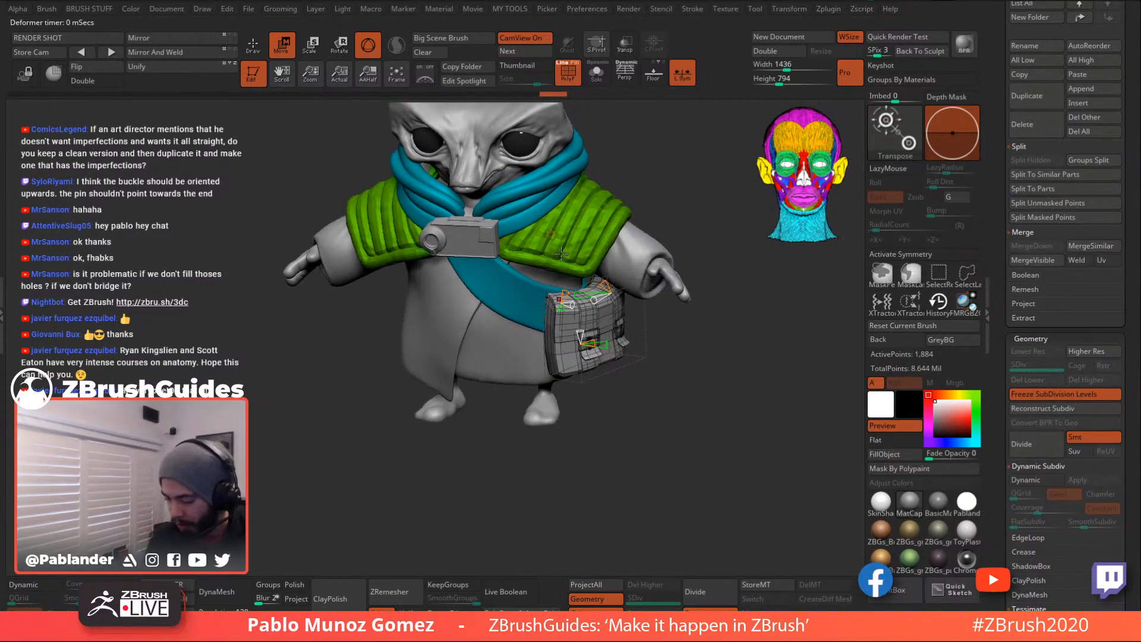
{"action": "left_click", "coordinate": [551, 235]}
{"action": "left_click", "coordinate": [739, 241]}
- Unfreeze the subdivision levels, then undo back to the straight, unbent bag
{"action": "left_click_drag", "start_coordinate": [699, 407], "coordinate": [674, 361]}
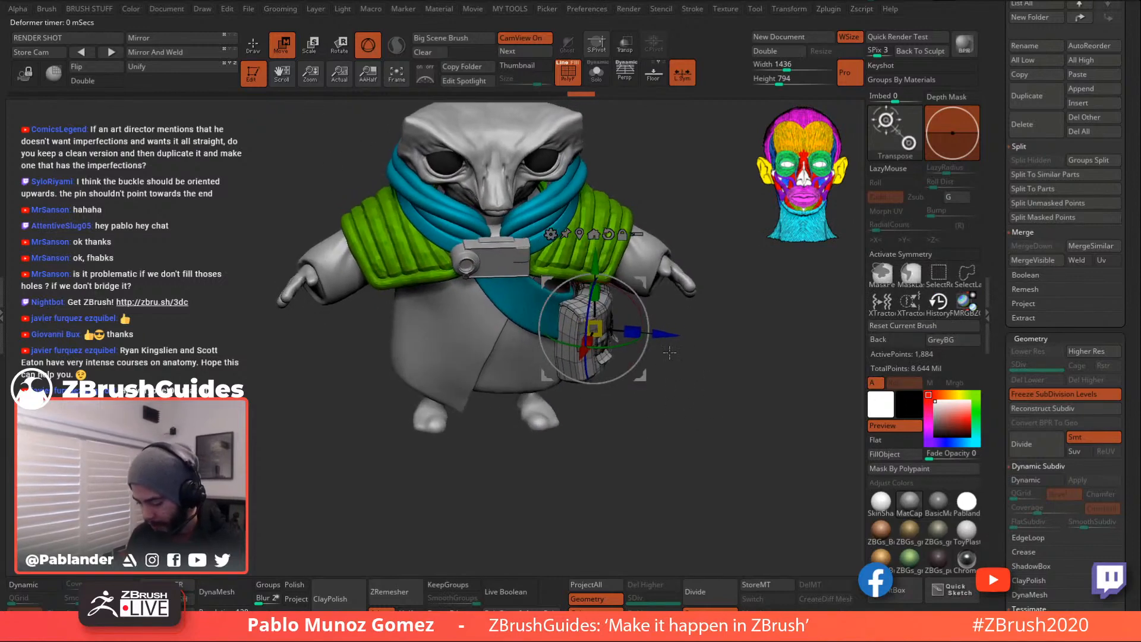
{"action": "left_click_drag", "start_coordinate": [638, 307], "coordinate": [630, 337]}
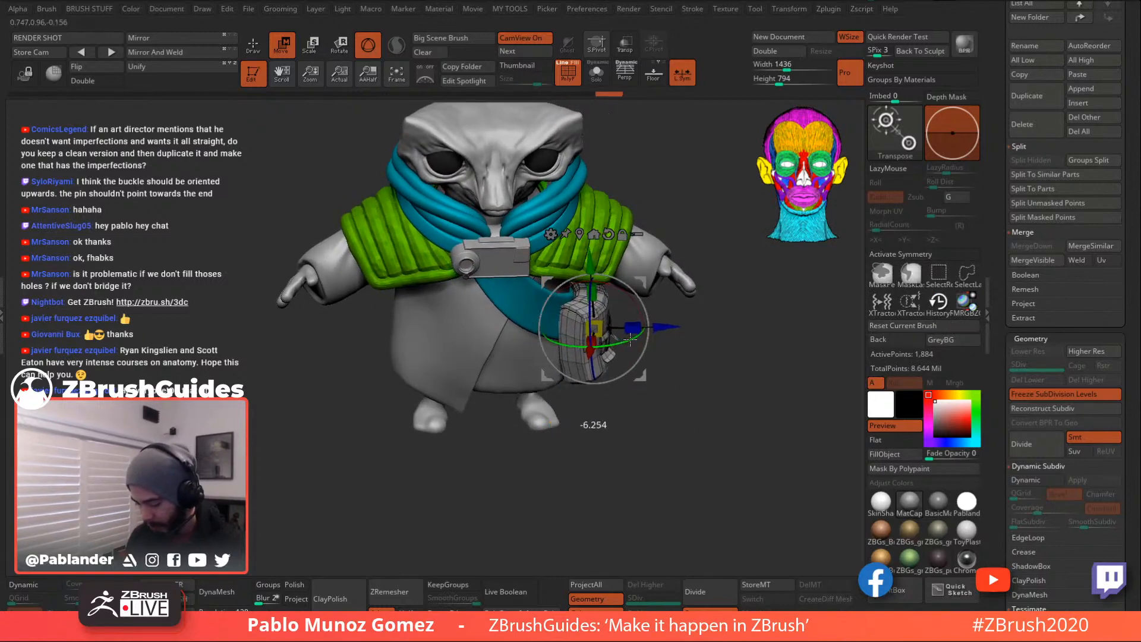
{"action": "left_click", "coordinate": [254, 46]}
{"action": "mouse_move", "coordinate": [701, 390]}
{"action": "left_mouse_down", "text": "shift"}
{"action": "mouse_move", "coordinate": [759, 375]}
{"action": "mouse_move", "coordinate": [706, 409]}
{"action": "left_mouse_up", "text": "shift"}
{"action": "left_click", "coordinate": [1062, 394]}
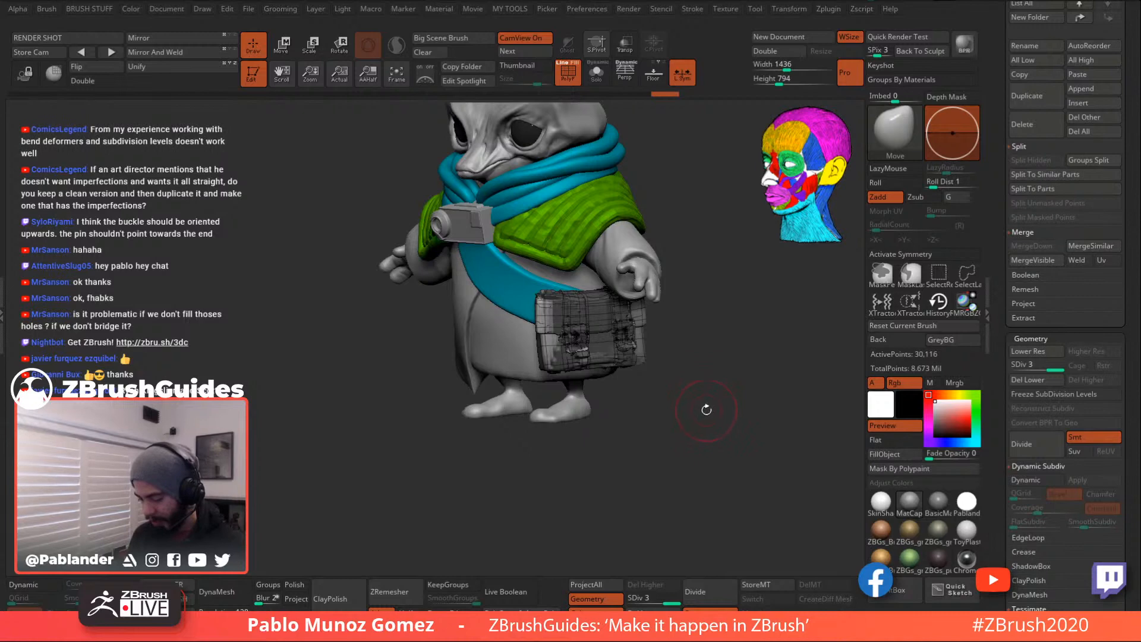
{"action": "key", "text": "ctrl+z"}
{"action": "key", "text": "ctrl+z"}
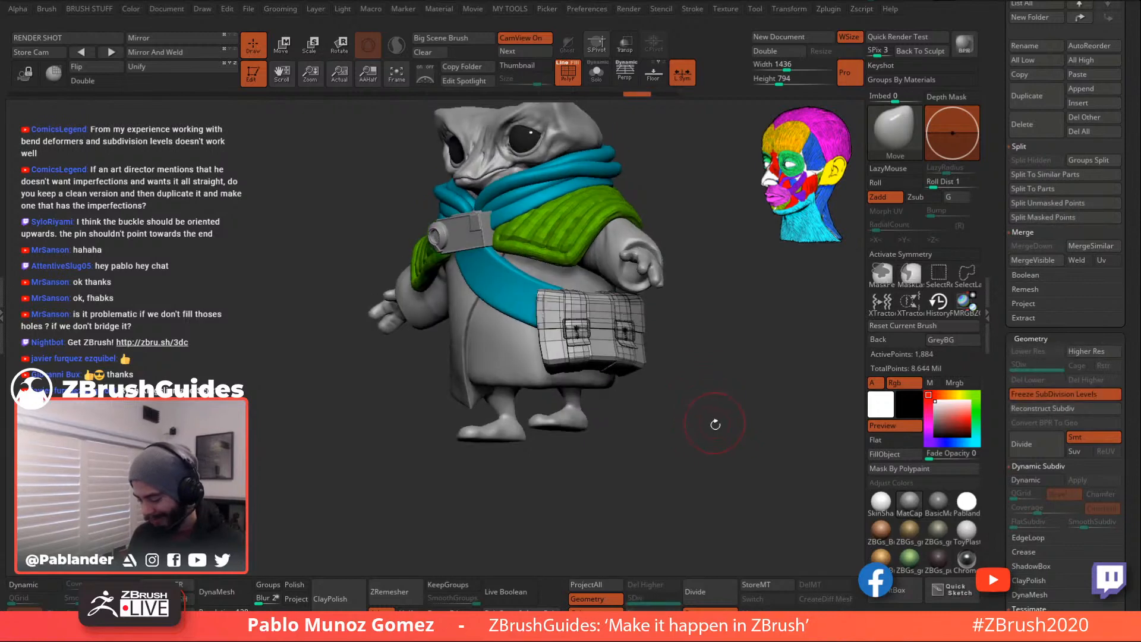
{"action": "key", "text": "ctrl+z"}
{"action": "key", "text": "ctrl+z"}
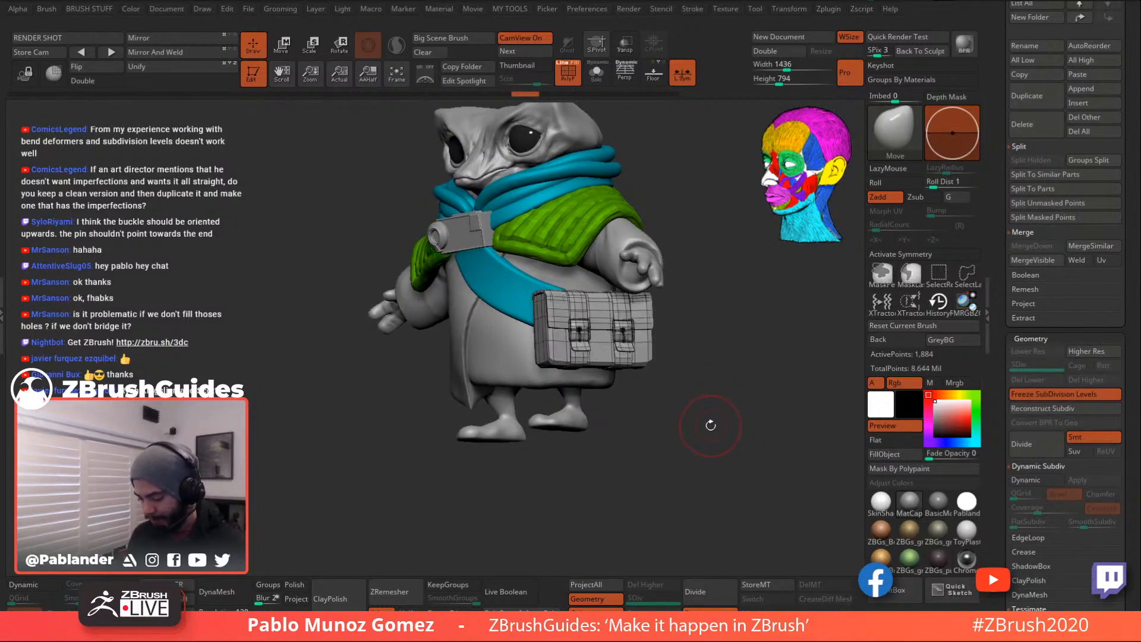
{"action": "key", "text": "ctrl+z"}
{"action": "key", "text": "ctrl+z"}
{"action": "key", "text": "ctrl+z"}
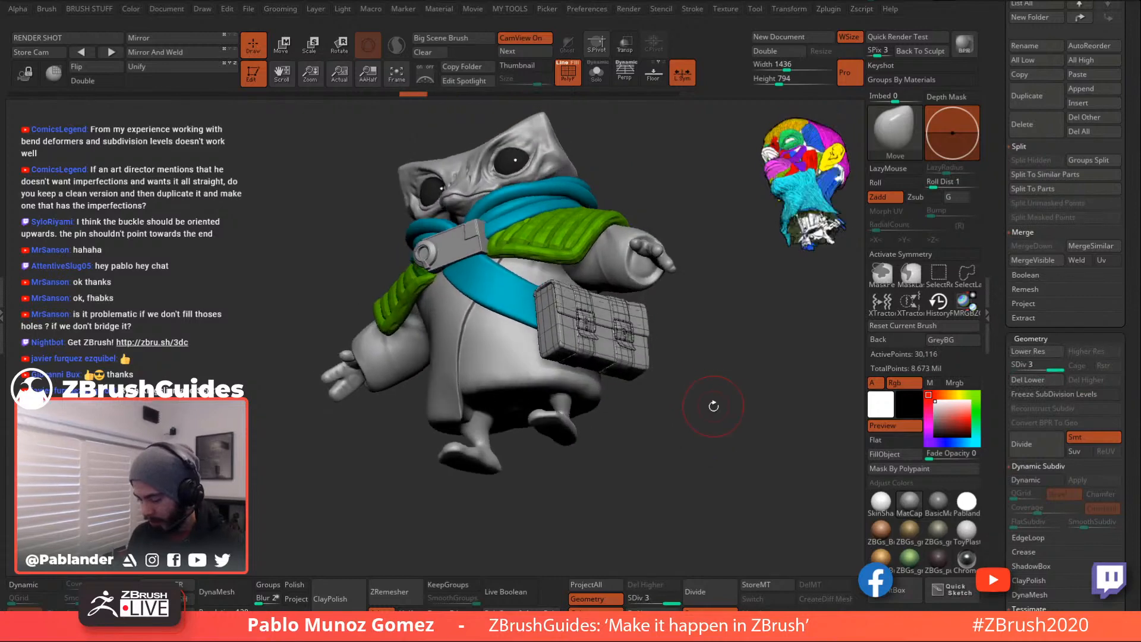
- Redo to the frozen low-res bag and freeze its subdivision levels again
{"action": "key", "text": "ctrl+shift+z"}
{"action": "key", "text": "ctrl+shift+z"}
{"action": "key", "text": "ctrl+shift+z"}
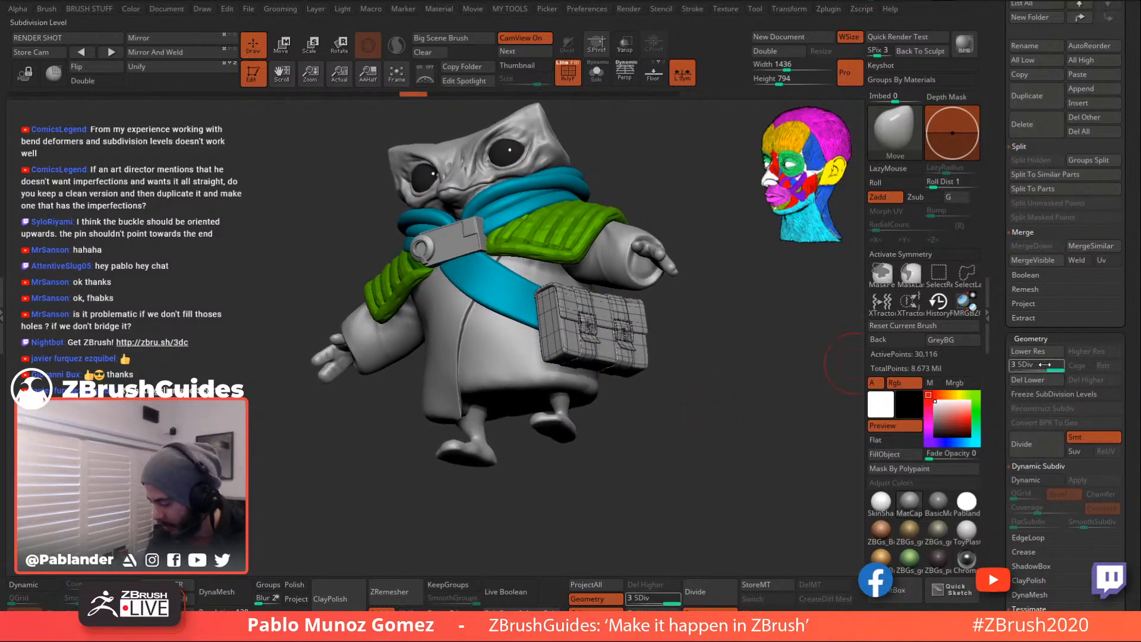
{"action": "left_click", "coordinate": [1022, 394]}
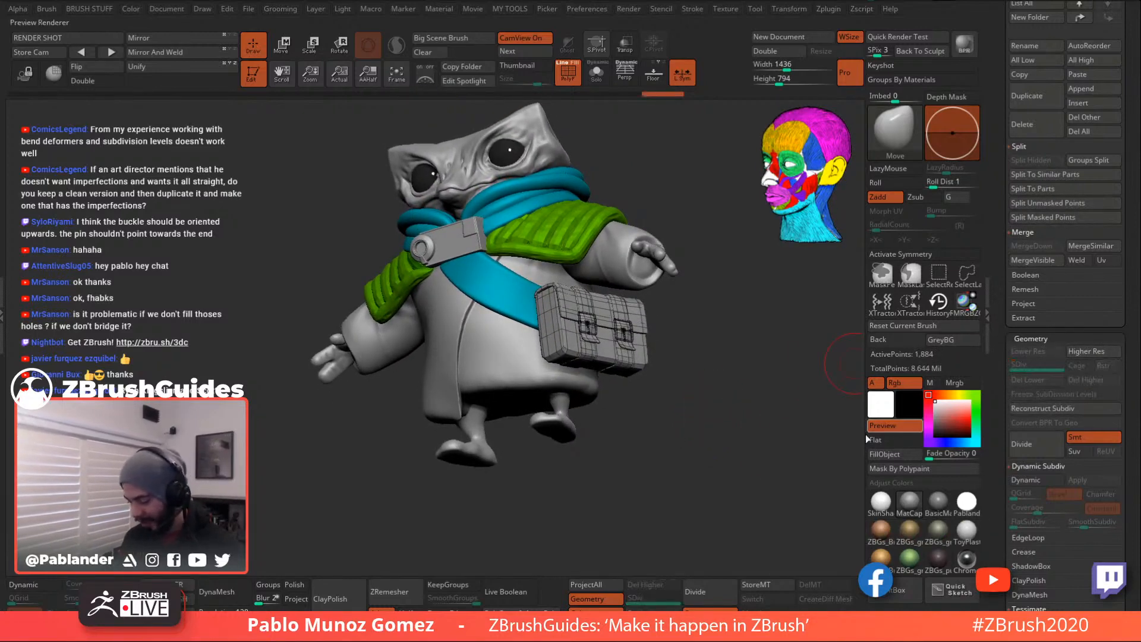
{"action": "left_click_drag", "start_coordinate": [718, 443], "coordinate": [666, 369]}
{"action": "left_click", "coordinate": [283, 46]}
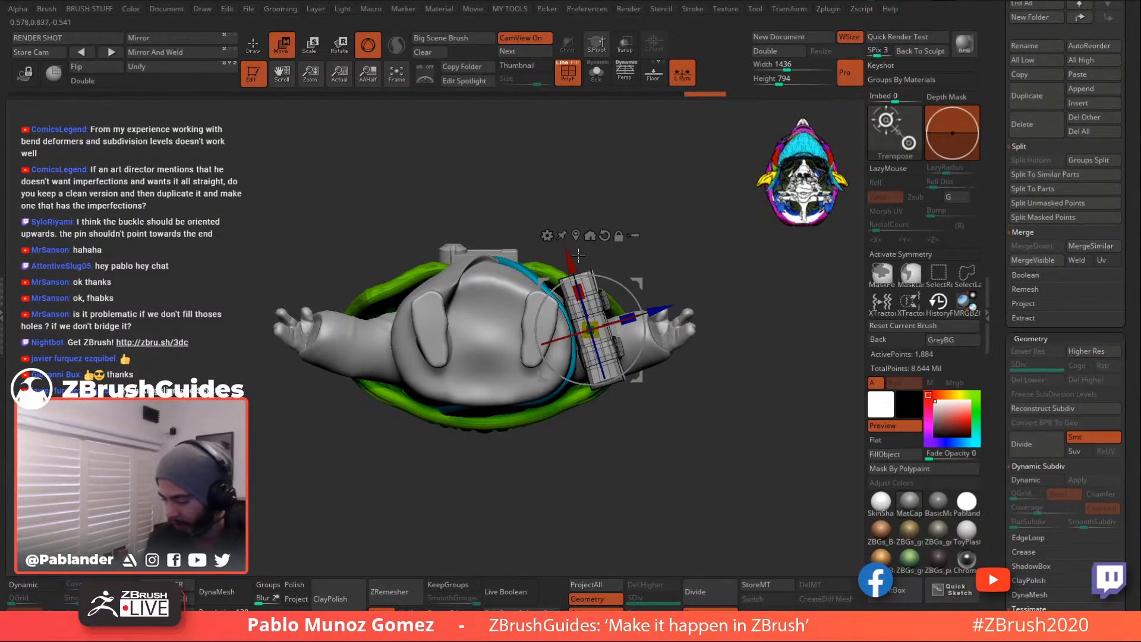
- Curve the bag around the hip with a Bend Arc deformer and accept the bend
{"action": "left_click", "coordinate": [609, 269]}
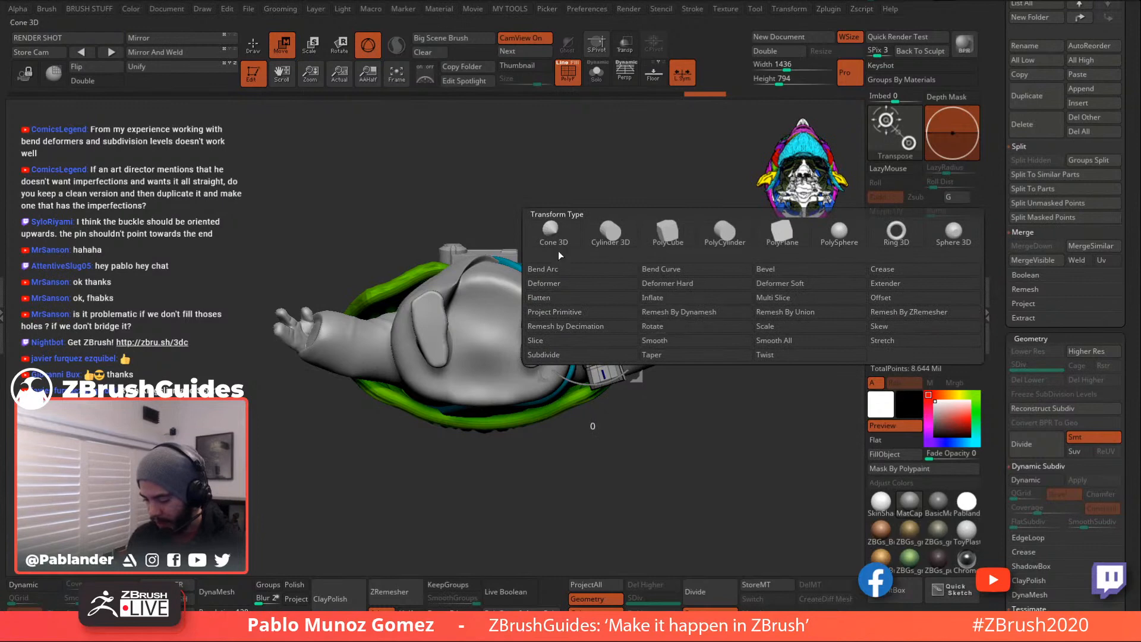
{"action": "left_click", "coordinate": [597, 269]}
{"action": "left_click_drag", "start_coordinate": [611, 325], "coordinate": [619, 279]}
{"action": "left_click_drag", "start_coordinate": [663, 232], "coordinate": [667, 334], "text": "shift"}
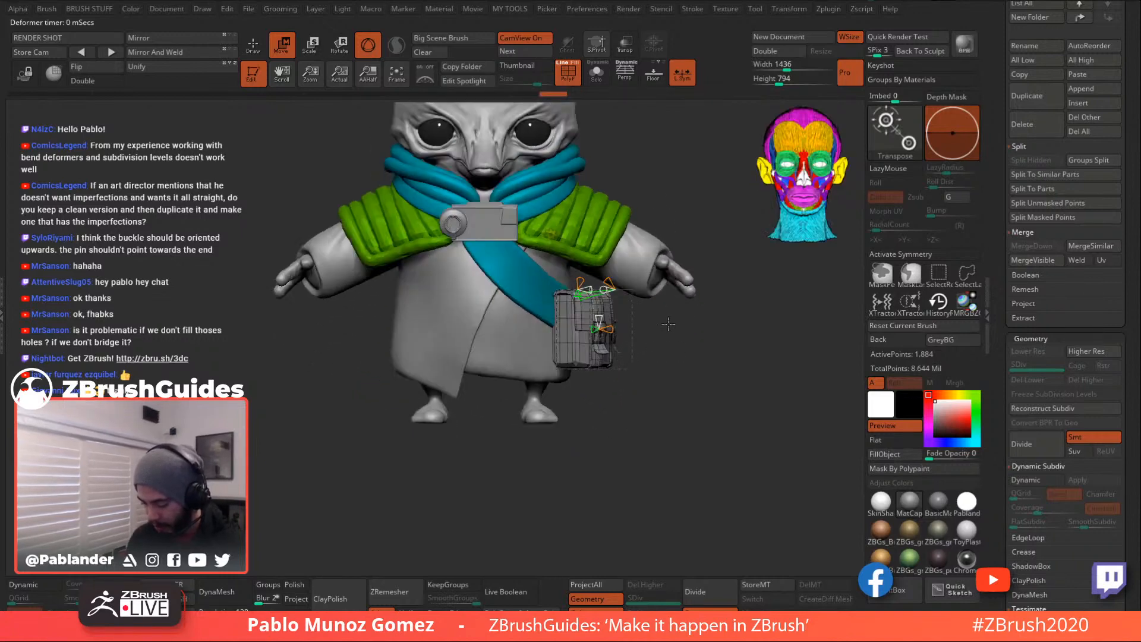
{"action": "left_click_drag", "start_coordinate": [589, 329], "coordinate": [627, 330]}
{"action": "mouse_move", "coordinate": [706, 328]}
{"action": "left_mouse_down"}
{"action": "mouse_move", "coordinate": [670, 326]}
{"action": "mouse_move", "coordinate": [717, 329]}
{"action": "left_mouse_up"}
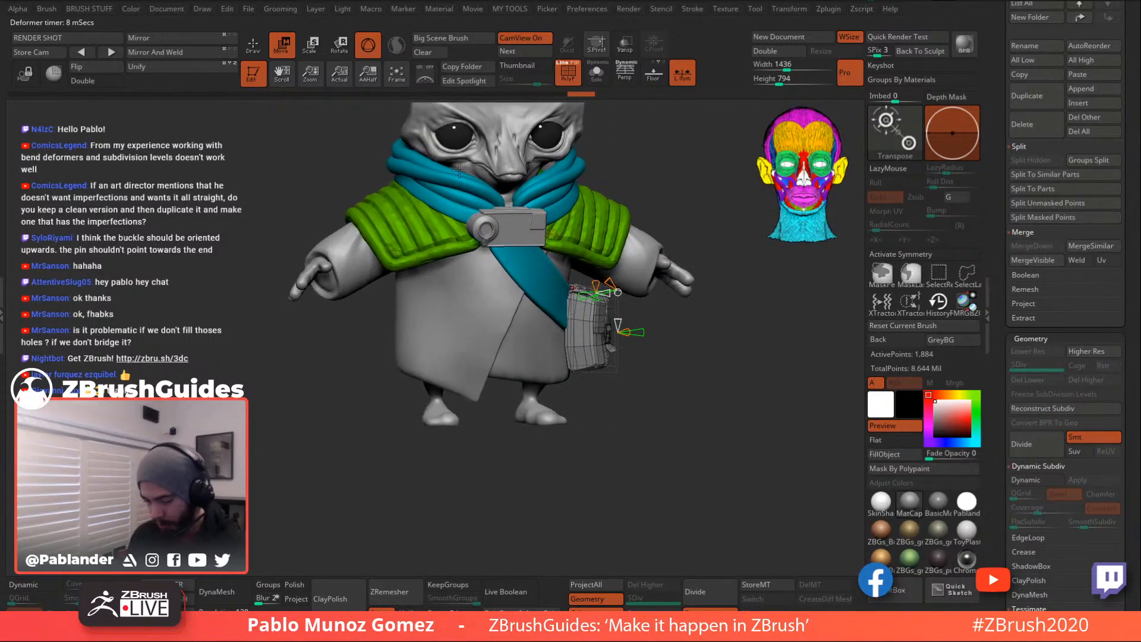
{"action": "left_click", "coordinate": [559, 240]}
{"action": "left_click", "coordinate": [756, 234]}
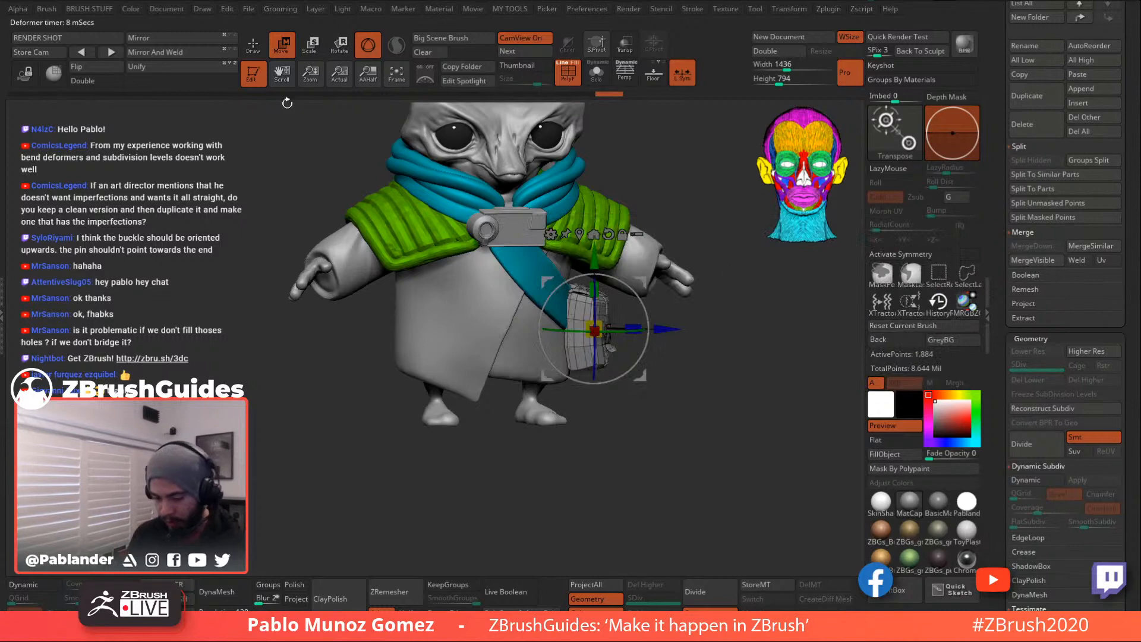
{"action": "left_click", "coordinate": [254, 46]}
- Turn on Dynamic Subdiv to smooth the bent bag
{"action": "mouse_move", "coordinate": [704, 376]}
{"action": "left_mouse_down"}
{"action": "mouse_move", "coordinate": [670, 383]}
{"action": "mouse_move", "coordinate": [669, 353]}
{"action": "mouse_move", "coordinate": [708, 377]}
{"action": "mouse_move", "coordinate": [699, 349]}
{"action": "mouse_move", "coordinate": [693, 375]}
{"action": "left_mouse_up"}
{"action": "left_click", "coordinate": [34, 585]}
{"action": "key", "text": "space"}
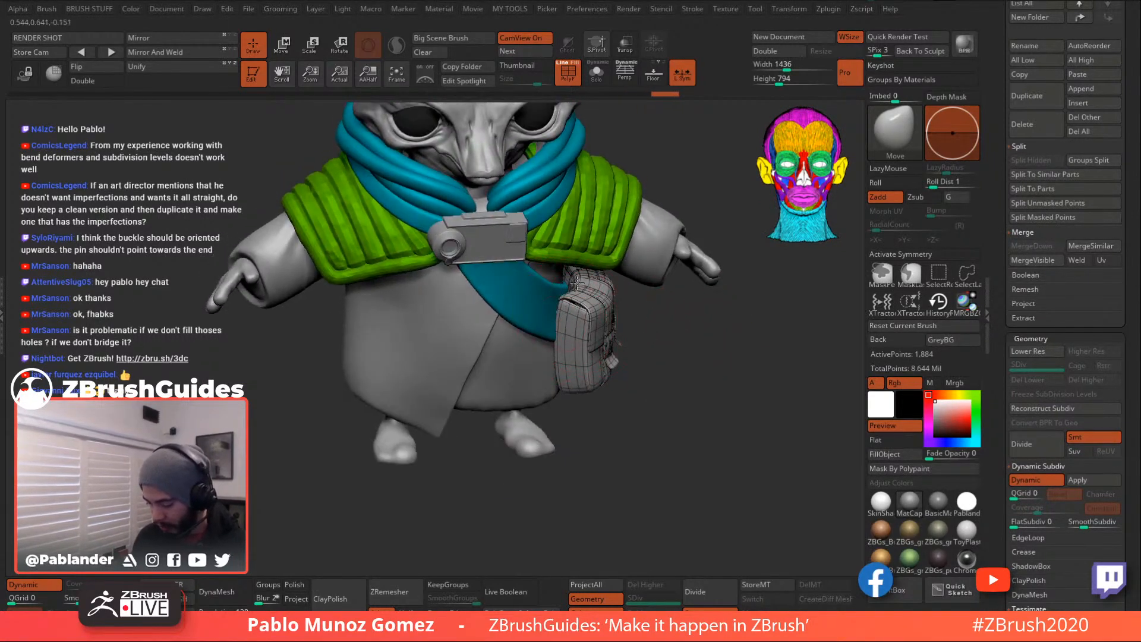
- Inspect the bag from several angles, then select the teal strap subtool PM3D_Cylinder3D2_2
{"action": "left_click", "coordinate": [564, 337], "text": "alt"}
{"action": "right_click_drag", "start_coordinate": [564, 336], "coordinate": [576, 325]}
{"action": "left_click_drag", "start_coordinate": [639, 344], "coordinate": [606, 363]}
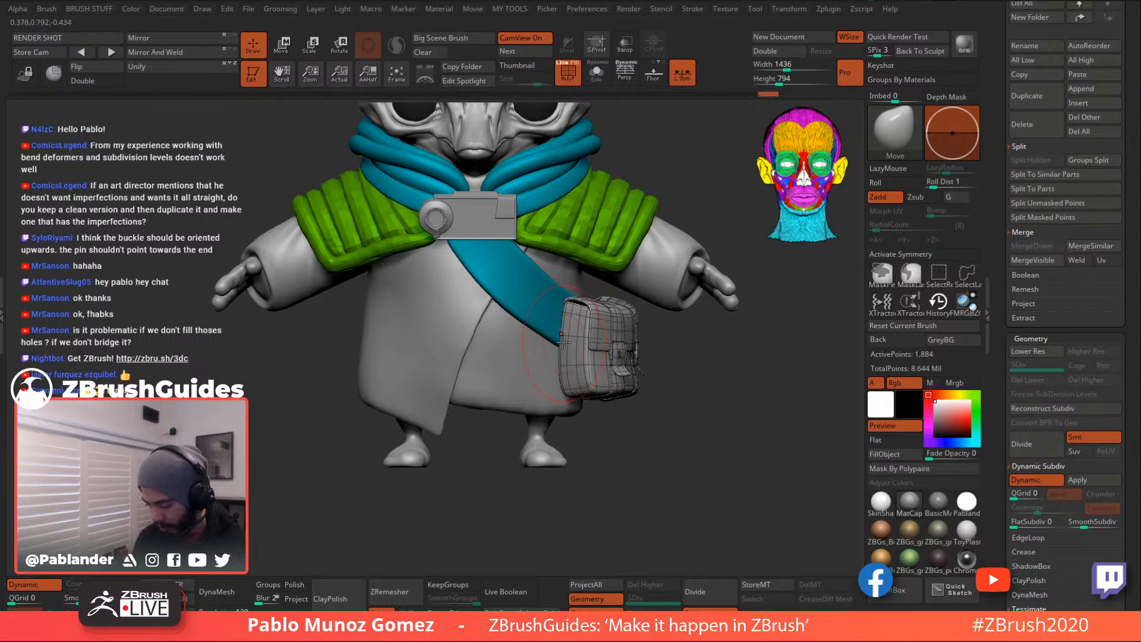
{"action": "right_click", "coordinate": [570, 309]}
{"action": "right_click_drag", "start_coordinate": [651, 304], "coordinate": [581, 306]}
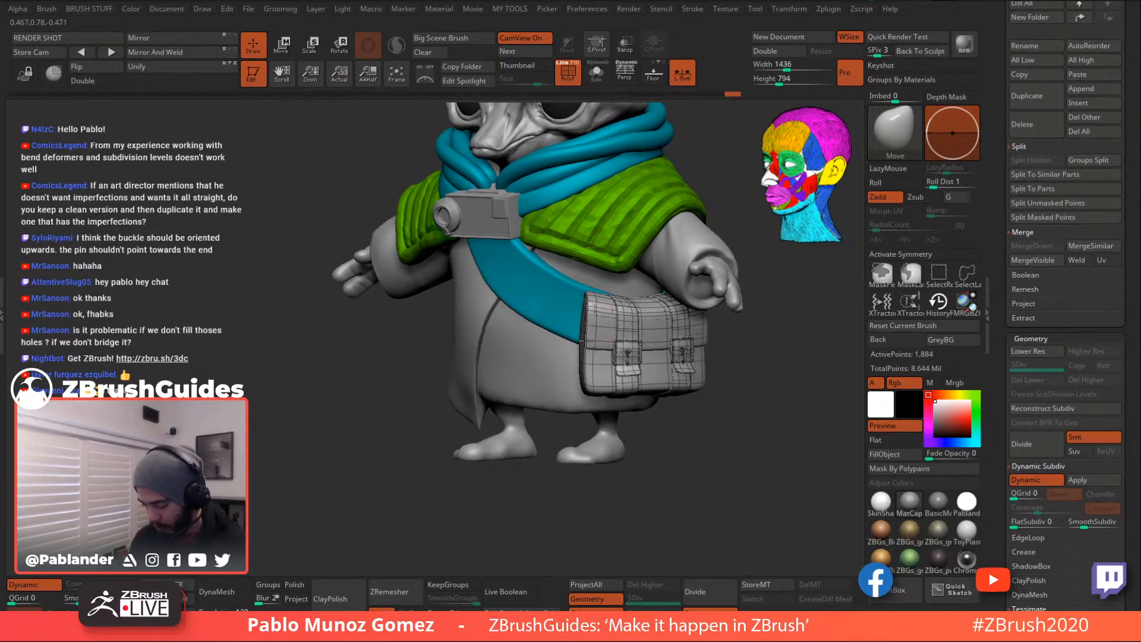
{"action": "right_click_drag", "start_coordinate": [728, 423], "coordinate": [598, 314]}
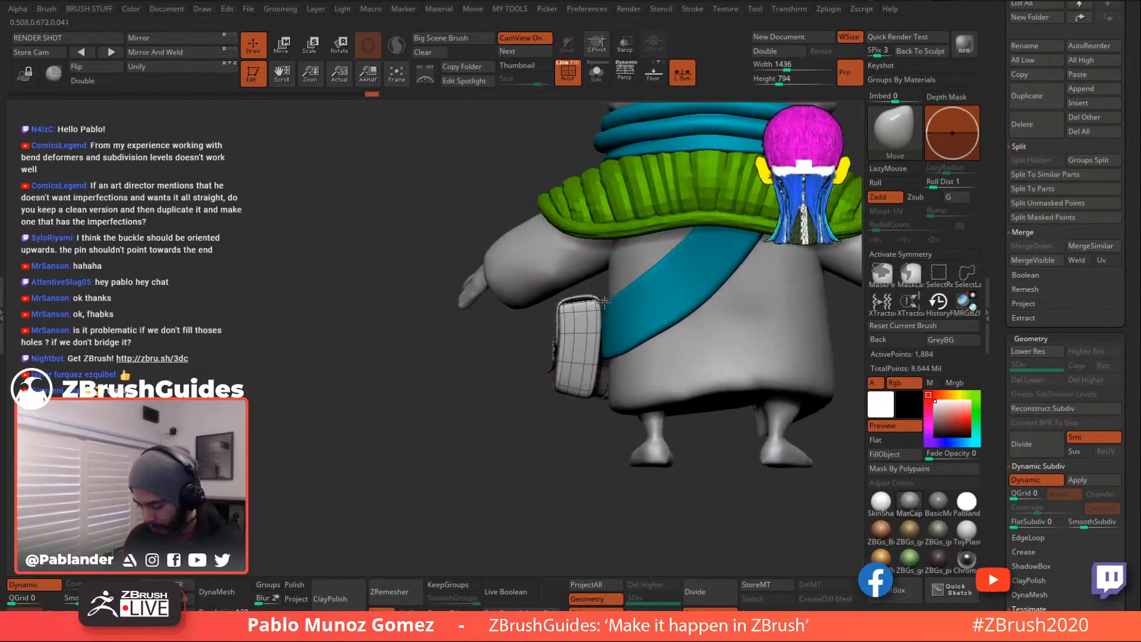
{"action": "right_click_drag", "start_coordinate": [579, 353], "coordinate": [600, 406]}
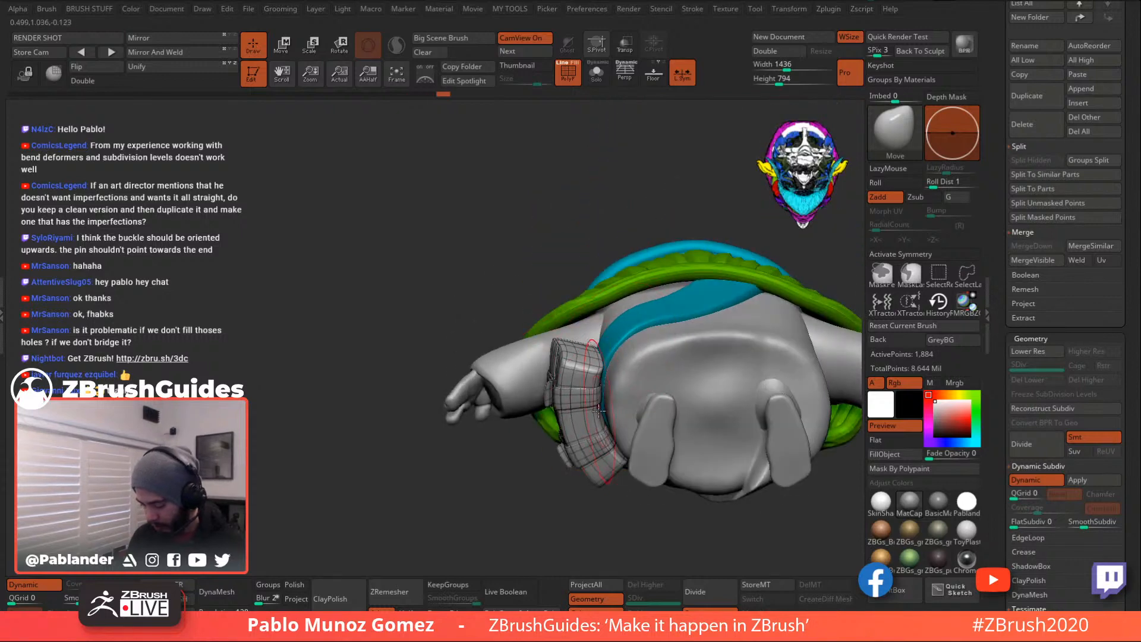
{"action": "right_click_drag", "start_coordinate": [603, 365], "coordinate": [575, 341]}
{"action": "left_click", "coordinate": [631, 334], "text": "alt"}
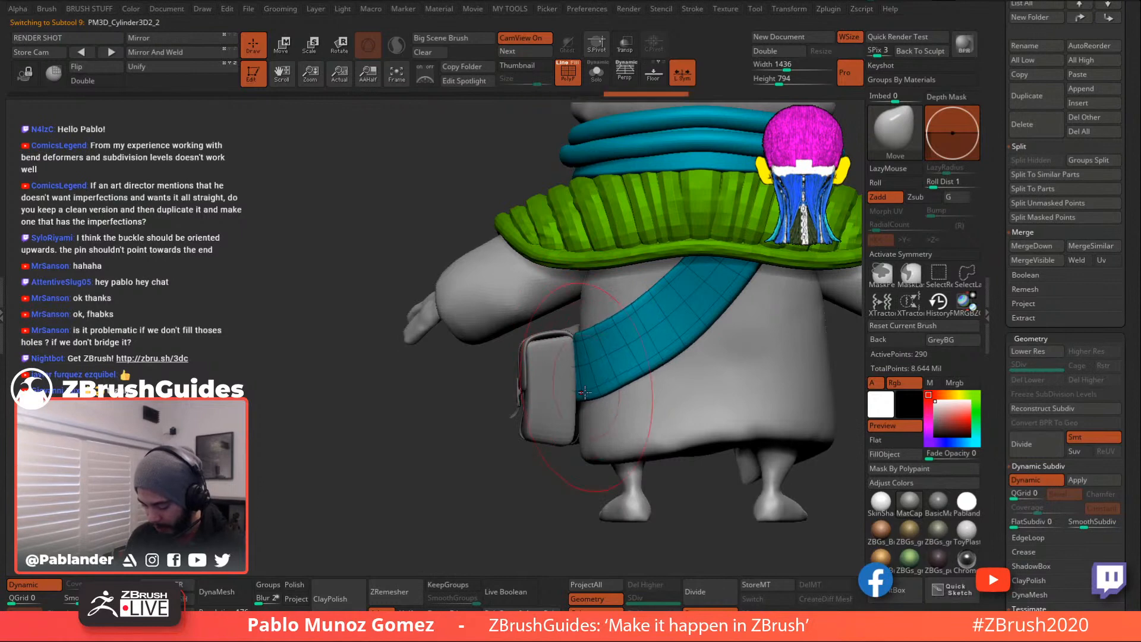
{"action": "right_click_drag", "start_coordinate": [582, 389], "coordinate": [618, 336]}
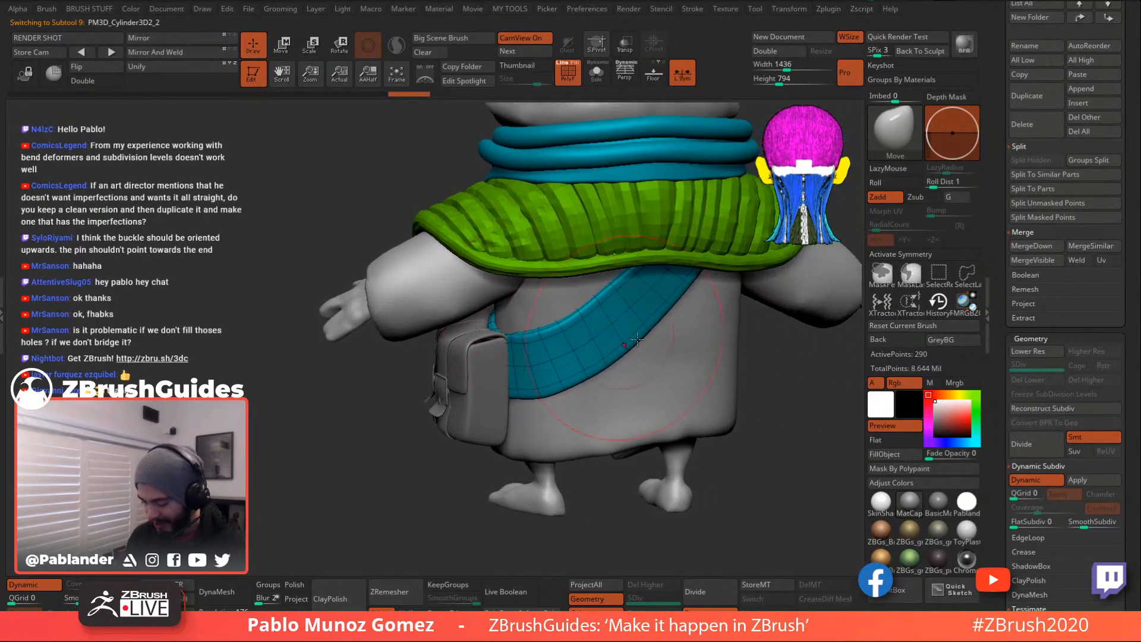
{"action": "right_click_drag", "start_coordinate": [786, 355], "coordinate": [724, 355], "text": "alt"}
{"action": "left_click_drag", "start_coordinate": [998, 162], "coordinate": [998, 234]}
{"action": "left_click_drag", "start_coordinate": [1011, 22], "coordinate": [1012, 102]}
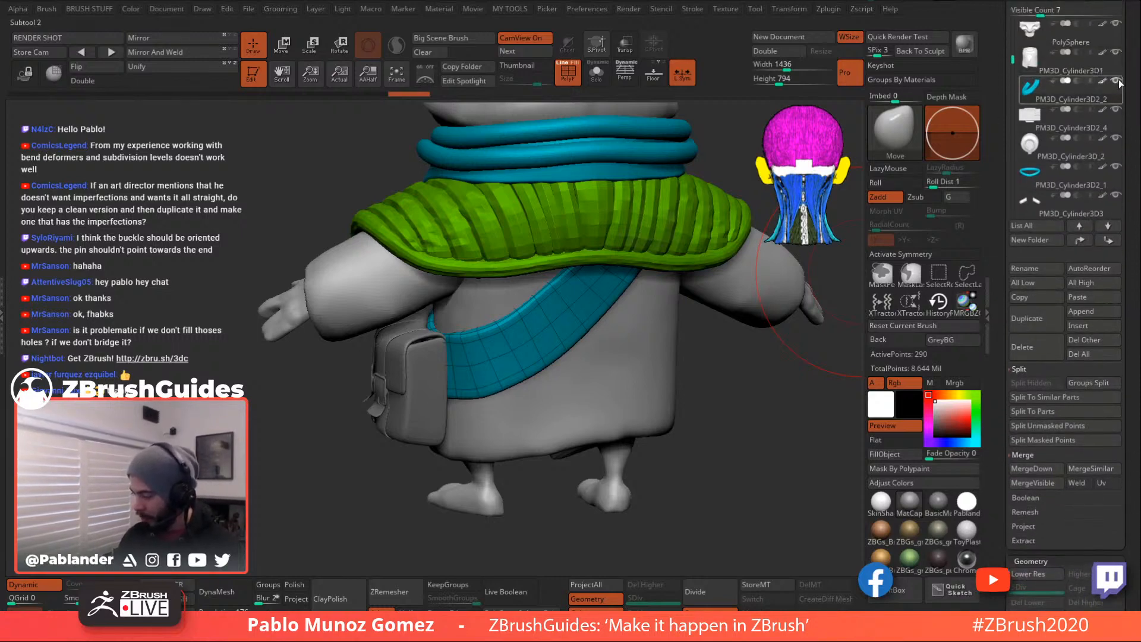
{"action": "mouse_move", "coordinate": [1120, 83]}
{"action": "key", "text": "shift"}
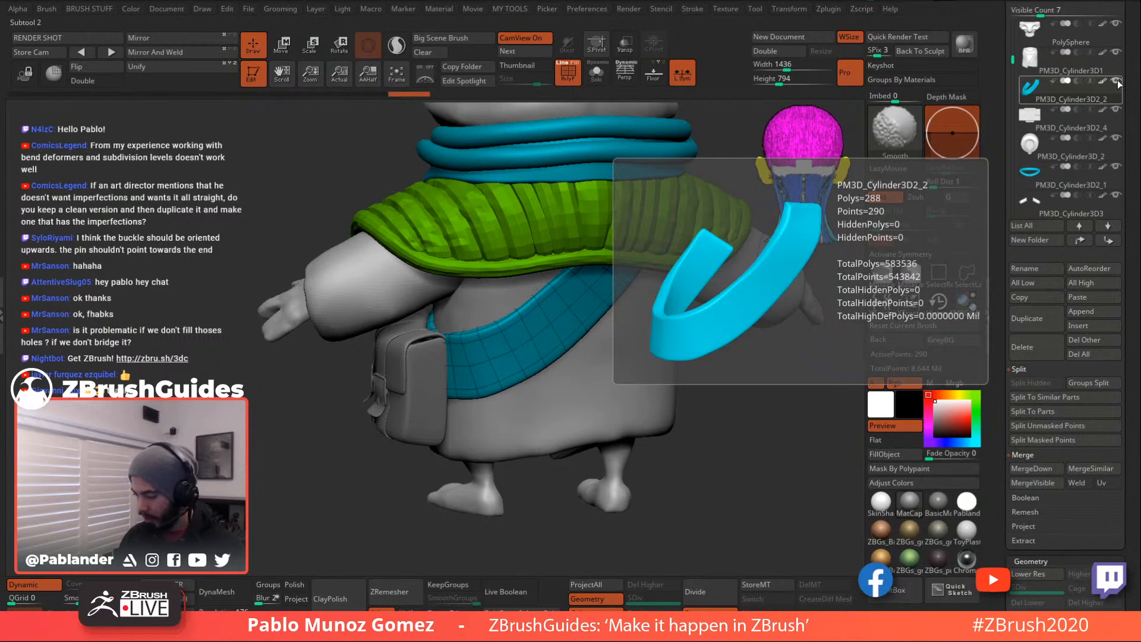
{"action": "left_click", "coordinate": [1118, 81], "text": "shift"}
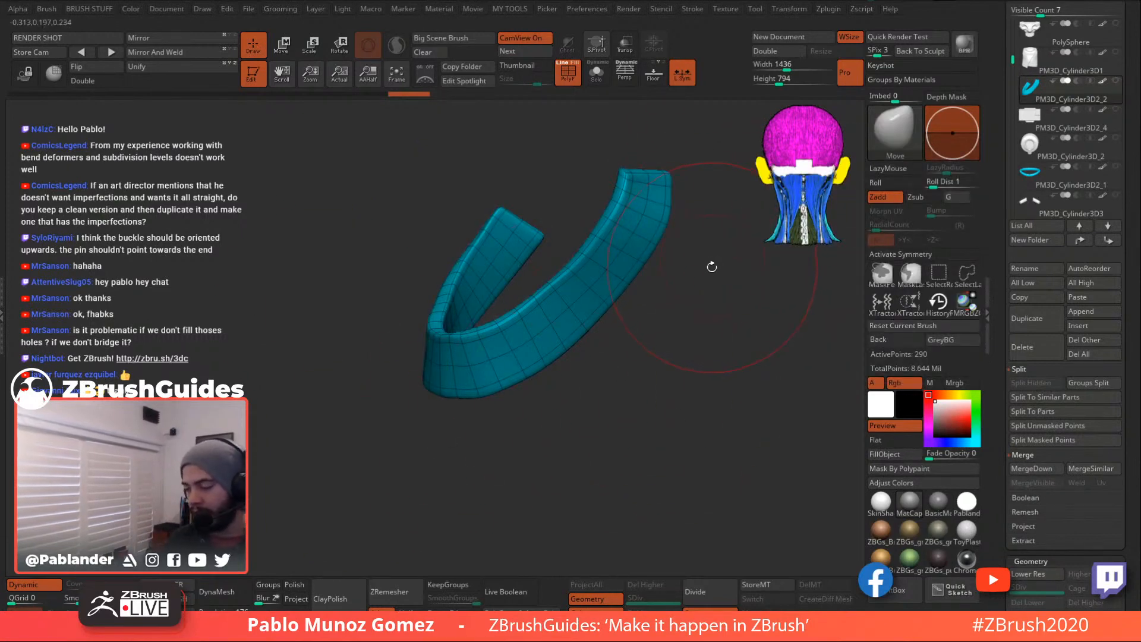
{"action": "scroll", "coordinate": [1009, 136], "scroll_direction": "down", "scroll_amount": 5}
{"action": "scroll", "coordinate": [1008, 172], "scroll_direction": "down", "scroll_amount": 5}
{"action": "left_click", "coordinate": [1117, 81]}
{"action": "left_click_drag", "start_coordinate": [608, 425], "coordinate": [543, 397]}
{"action": "right_click_drag", "start_coordinate": [578, 352], "coordinate": [575, 348]}
{"action": "right_click", "coordinate": [576, 348]}
{"action": "right_click", "coordinate": [575, 345]}
{"action": "left_click_drag", "start_coordinate": [575, 320], "coordinate": [579, 328]}
{"action": "right_click", "coordinate": [579, 328]}
{"action": "right_click_drag", "start_coordinate": [660, 330], "coordinate": [627, 323]}
{"action": "left_click_drag", "start_coordinate": [592, 316], "coordinate": [594, 322]}
{"action": "left_click_drag", "start_coordinate": [608, 362], "coordinate": [612, 366]}
{"action": "mouse_move", "coordinate": [694, 347]}
{"action": "right_mouse_down"}
{"action": "mouse_move", "coordinate": [701, 395]}
{"action": "mouse_move", "coordinate": [690, 327]}
{"action": "mouse_move", "coordinate": [687, 346]}
{"action": "right_mouse_up"}
{"action": "right_click", "coordinate": [563, 336]}
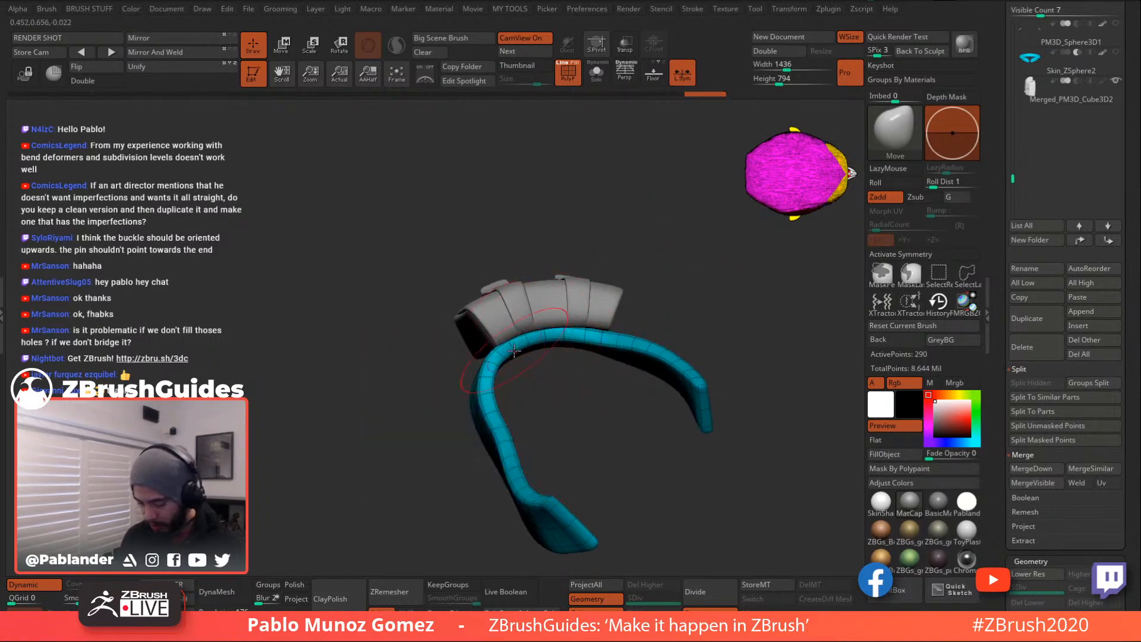
{"action": "right_click_drag", "start_coordinate": [602, 342], "coordinate": [618, 273]}
{"action": "right_click_drag", "start_coordinate": [496, 343], "coordinate": [616, 210]}
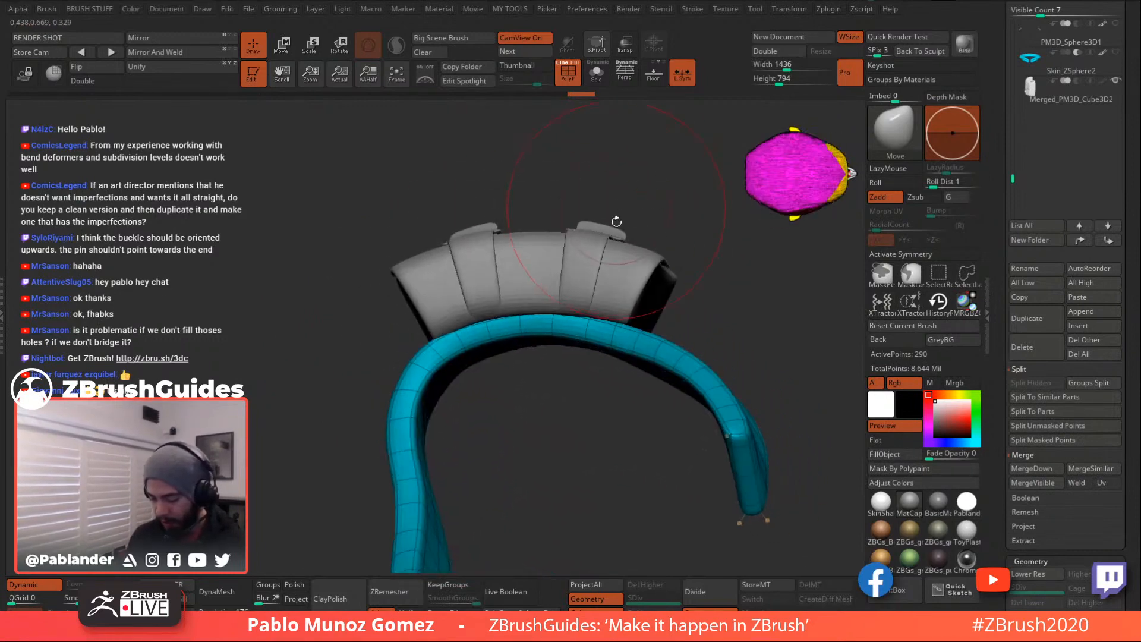
{"action": "key", "text": "space"}
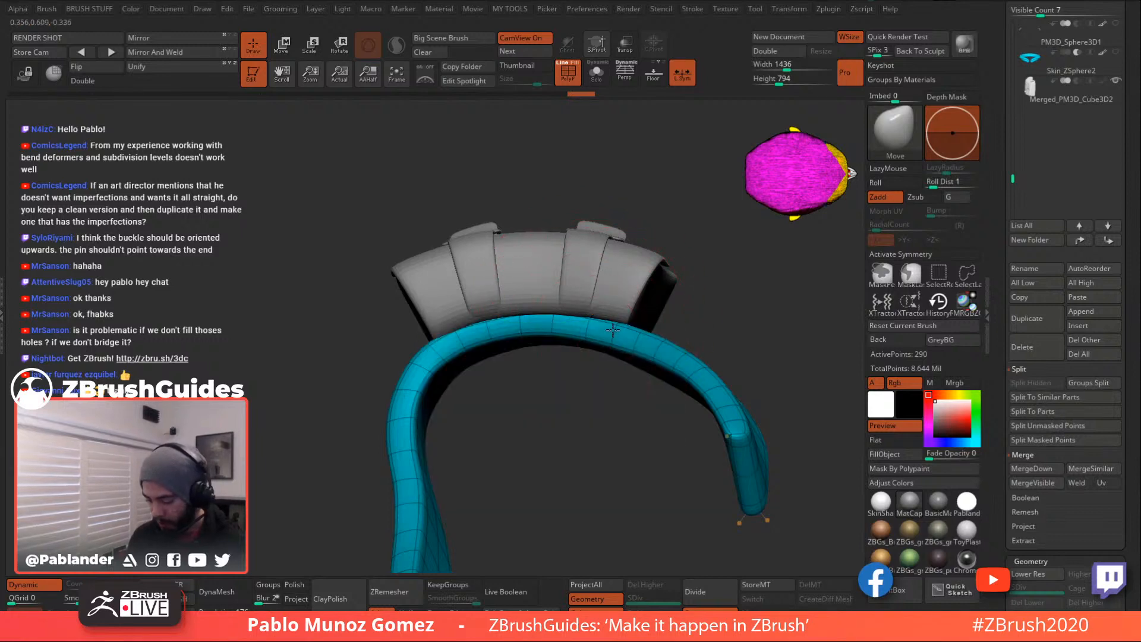
{"action": "right_click_drag", "start_coordinate": [596, 402], "coordinate": [583, 224]}
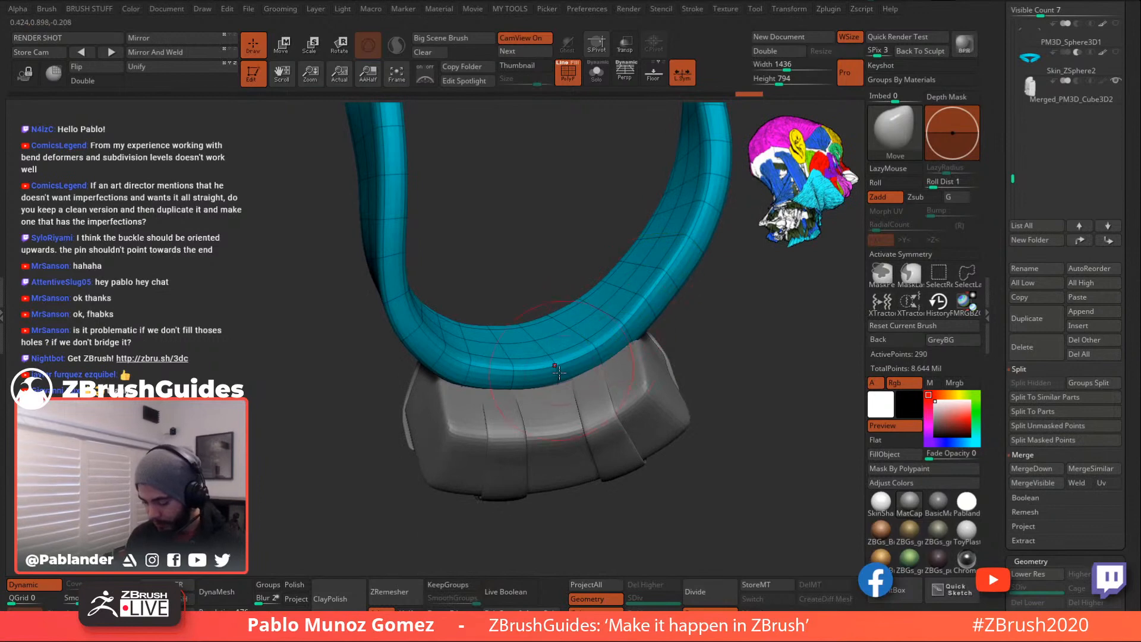
{"action": "mouse_move", "coordinate": [457, 361]}
{"action": "right_mouse_down"}
{"action": "mouse_move", "coordinate": [695, 379]}
{"action": "mouse_move", "coordinate": [521, 297]}
{"action": "right_mouse_up"}
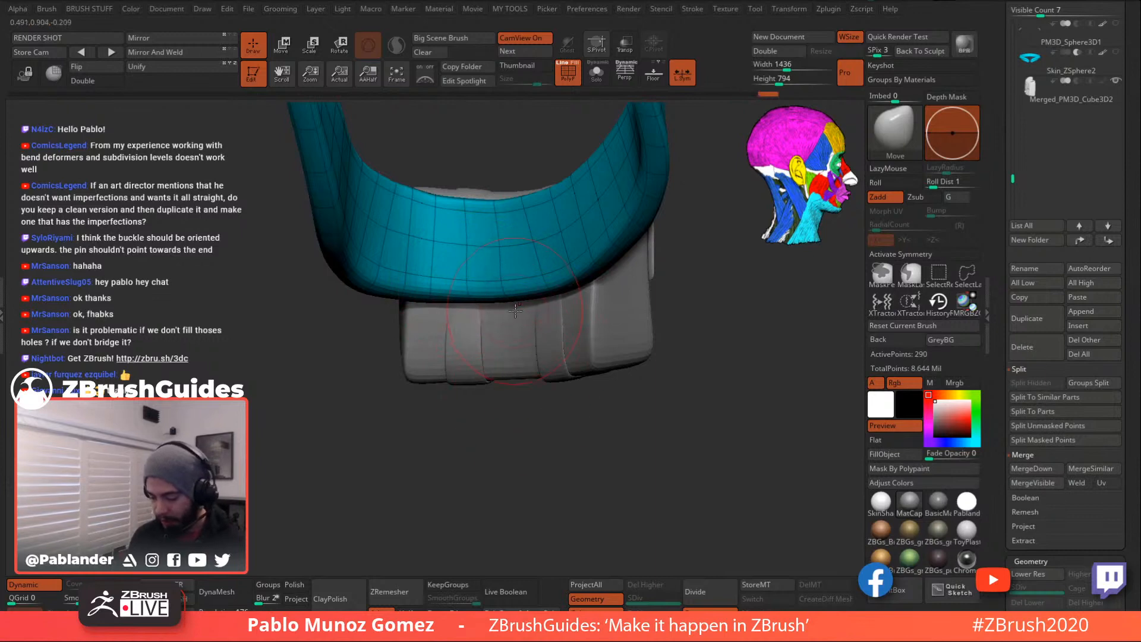
{"action": "right_click_drag", "start_coordinate": [511, 287], "coordinate": [507, 249]}
{"action": "right_click_drag", "start_coordinate": [494, 204], "coordinate": [688, 354]}
- Select the Merged_PM3D_Cube3D2 subtool, enable PolyF, and turn off Dynamic subdivision
{"action": "left_click", "coordinate": [613, 311], "text": "alt"}
{"action": "right_click_drag", "start_coordinate": [613, 310], "coordinate": [484, 405]}
{"action": "left_click", "coordinate": [569, 71]}
{"action": "right_click_drag", "start_coordinate": [637, 190], "coordinate": [616, 154]}
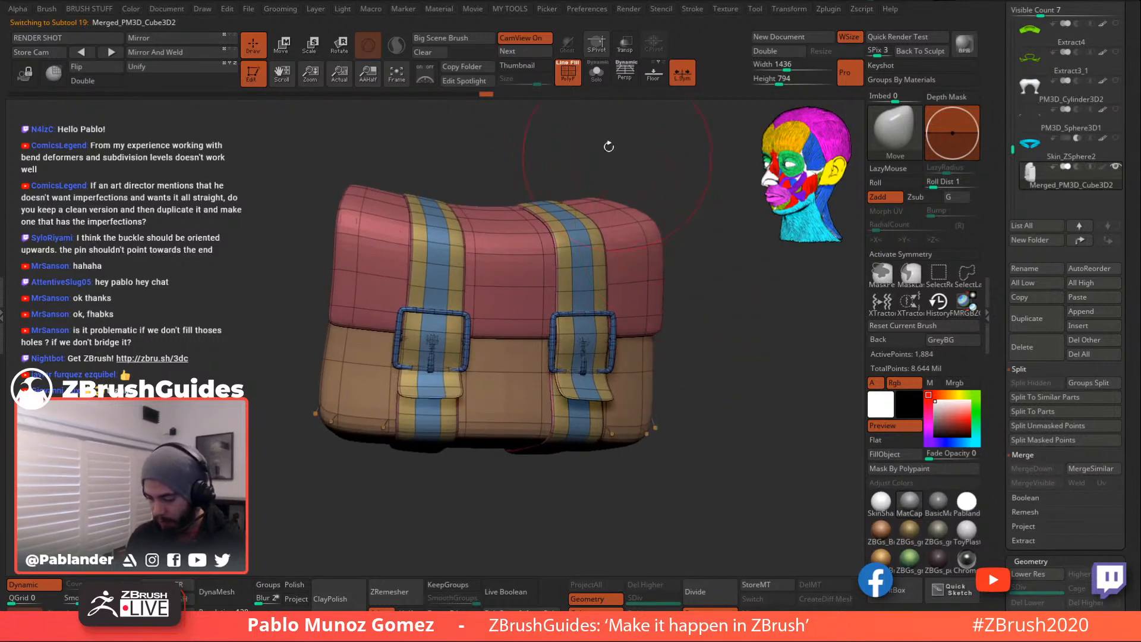
{"action": "left_click", "coordinate": [41, 587]}
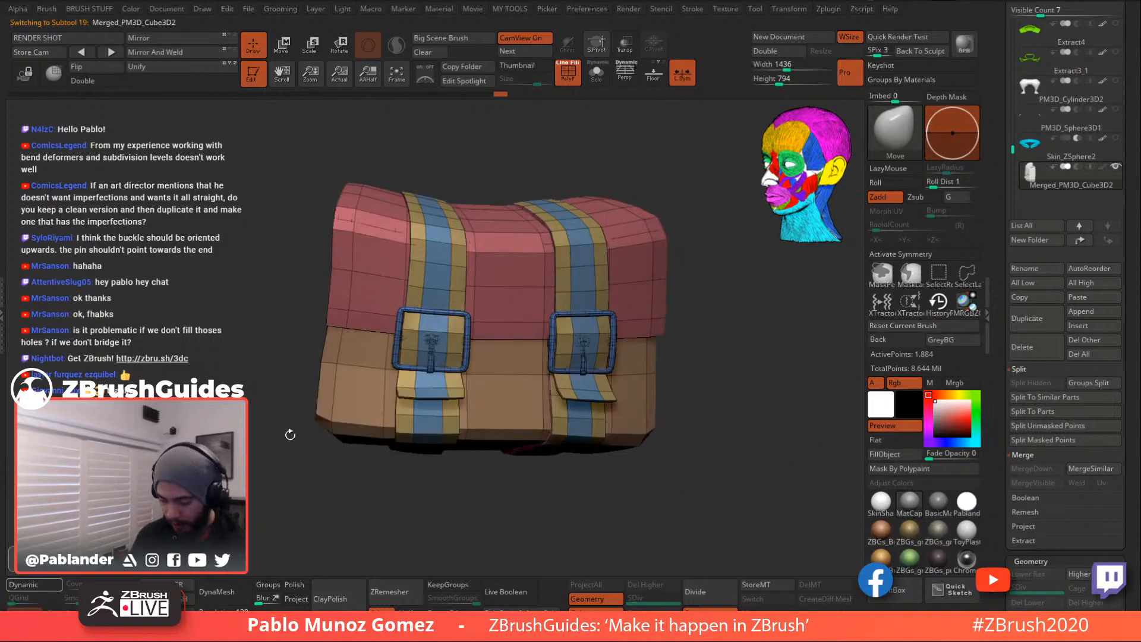
{"action": "right_click_drag", "start_coordinate": [670, 299], "coordinate": [696, 303]}
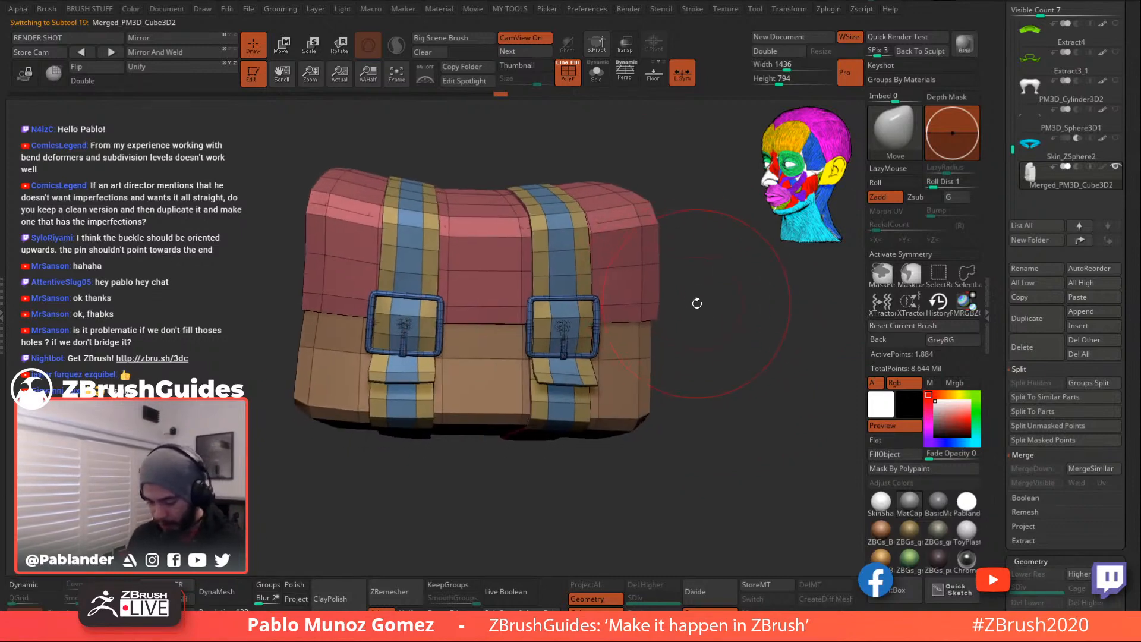
{"action": "right_click_drag", "start_coordinate": [268, 381], "coordinate": [708, 346]}
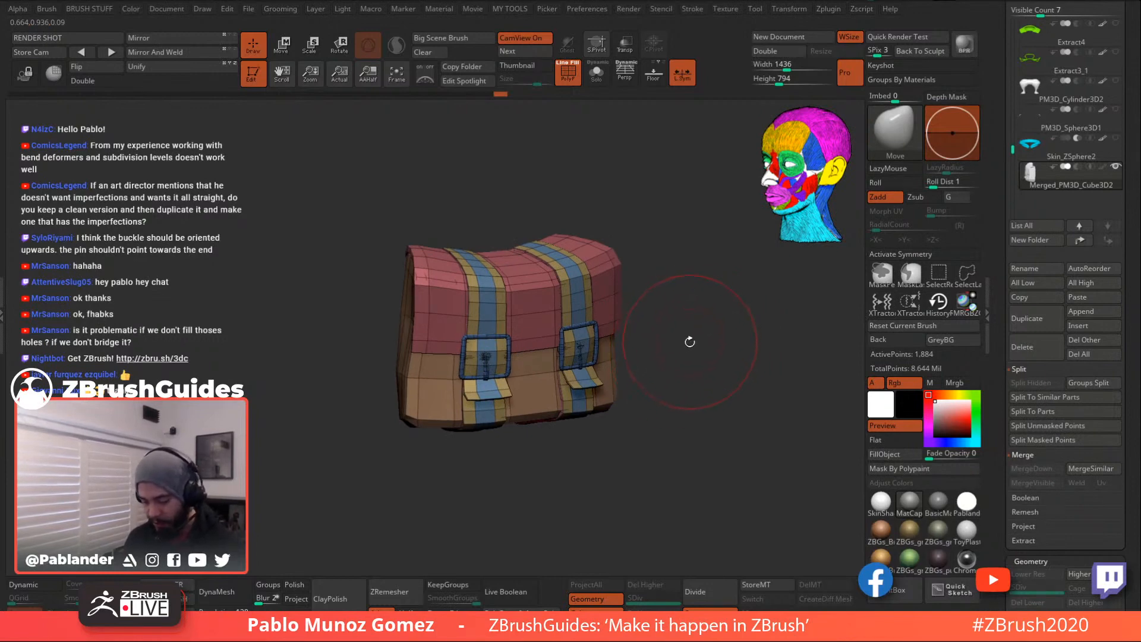
- Run Auto Groups and mask everything except the yellow and purple straps
{"action": "key", "text": "space"}
{"action": "left_click", "coordinate": [667, 262]}
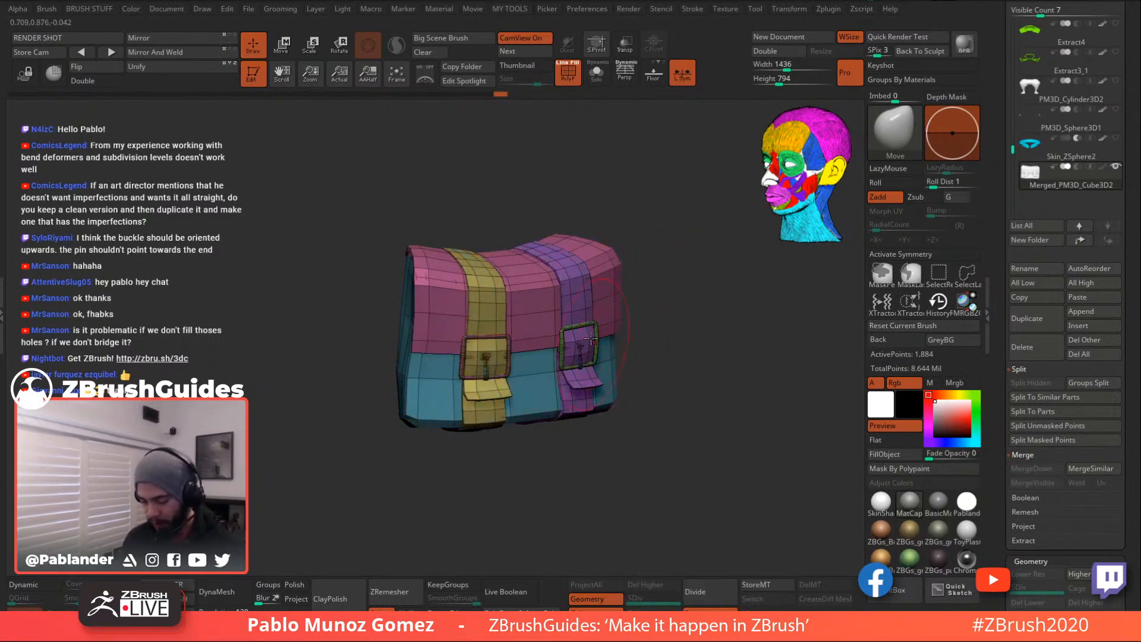
{"action": "left_click", "coordinate": [579, 296], "text": "ctrl+shift"}
{"action": "left_click_drag", "start_coordinate": [636, 287], "coordinate": [651, 299], "text": "ctrl+shift"}
{"action": "left_click", "coordinate": [506, 303], "text": "ctrl+shift"}
{"action": "left_click", "coordinate": [690, 347], "text": "ctrl+shift"}
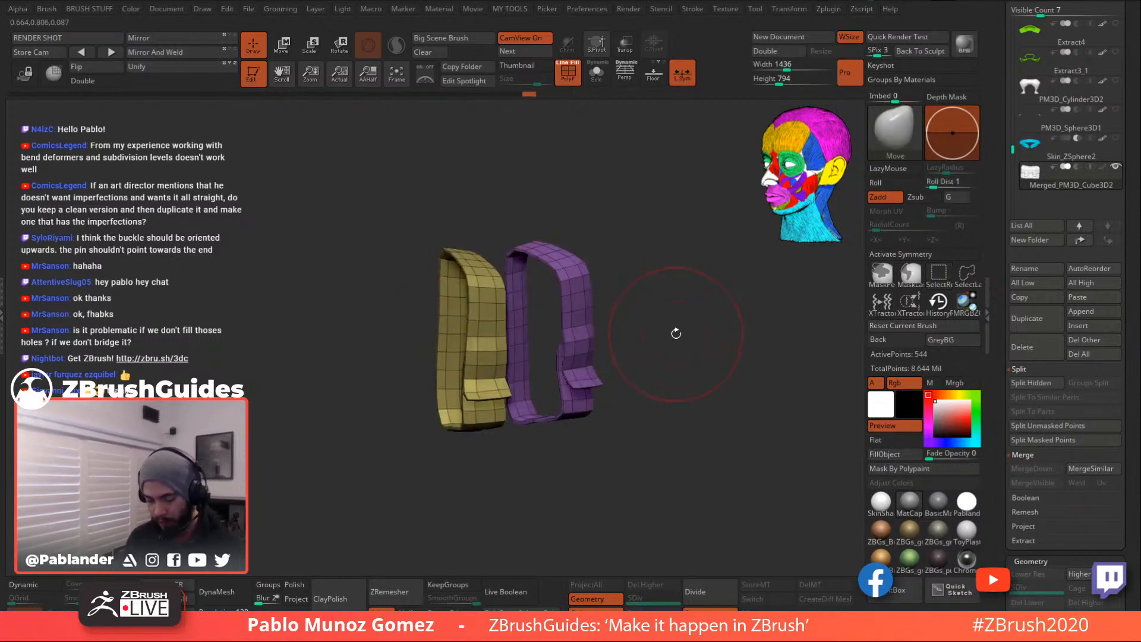
{"action": "left_click", "coordinate": [677, 342], "text": "ctrl+shift"}
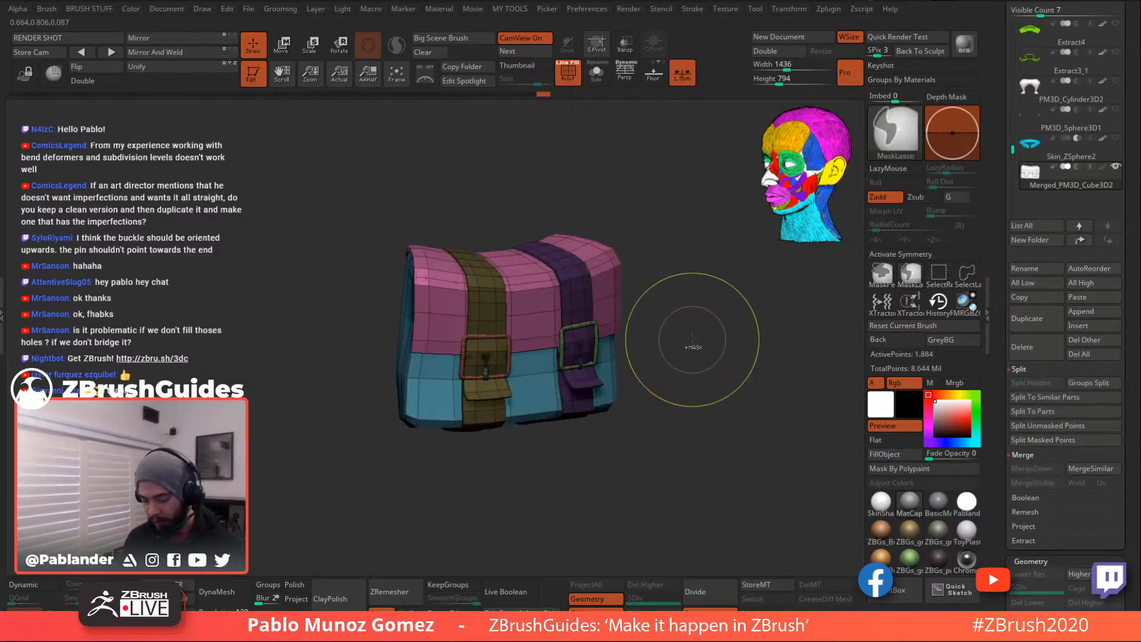
{"action": "left_click", "coordinate": [693, 344], "text": "ctrl"}
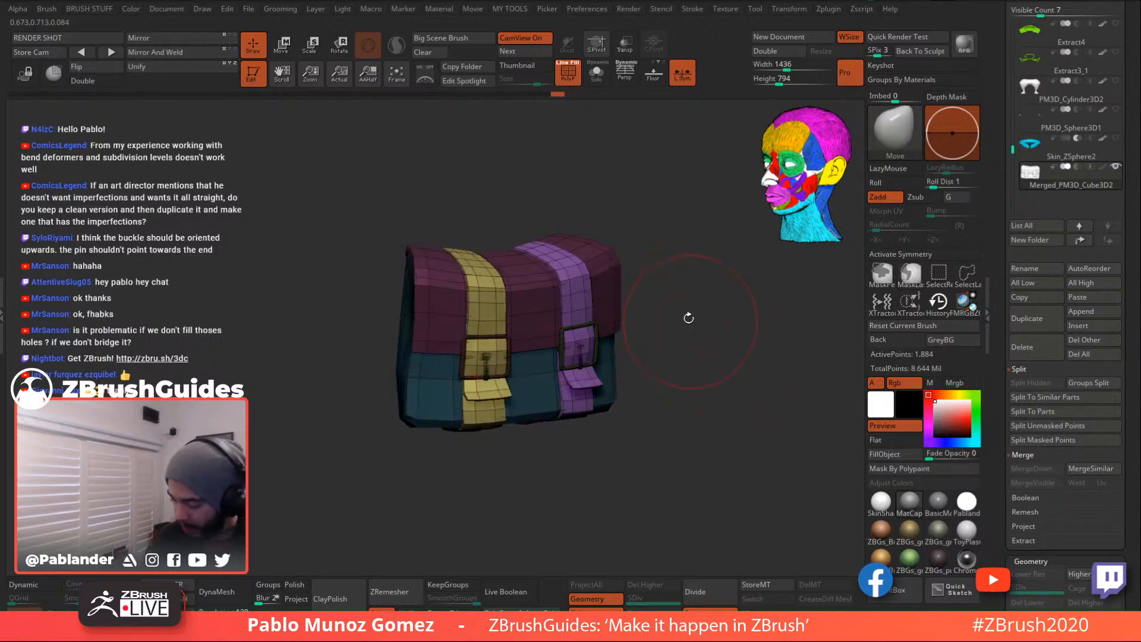
- Inflate the unmasked straps with a Deformation Inflate value of 4
{"action": "key", "text": "space"}
{"action": "left_click", "coordinate": [681, 397]}
{"action": "type", "text": "5"}
{"action": "key", "text": "Return"}
{"action": "left_click_drag", "start_coordinate": [681, 396], "coordinate": [681, 397]}
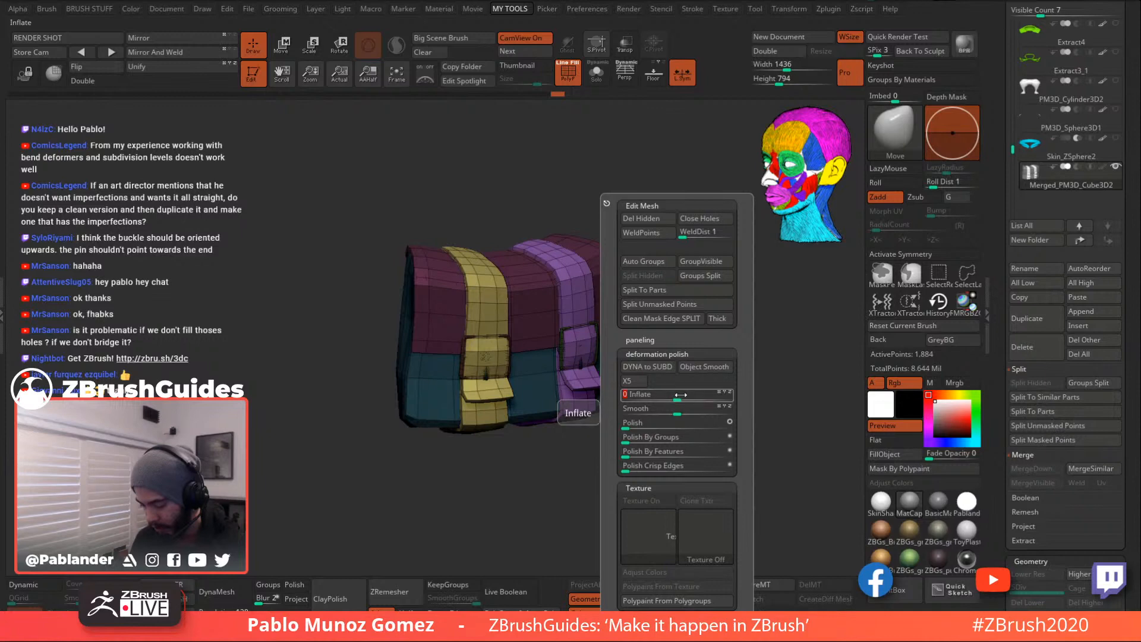
{"action": "mouse_move", "coordinate": [673, 347]}
{"action": "left_mouse_down"}
{"action": "mouse_move", "coordinate": [681, 393]}
{"action": "mouse_move", "coordinate": [682, 364]}
{"action": "mouse_move", "coordinate": [711, 413]}
{"action": "mouse_move", "coordinate": [722, 327]}
{"action": "left_mouse_up"}
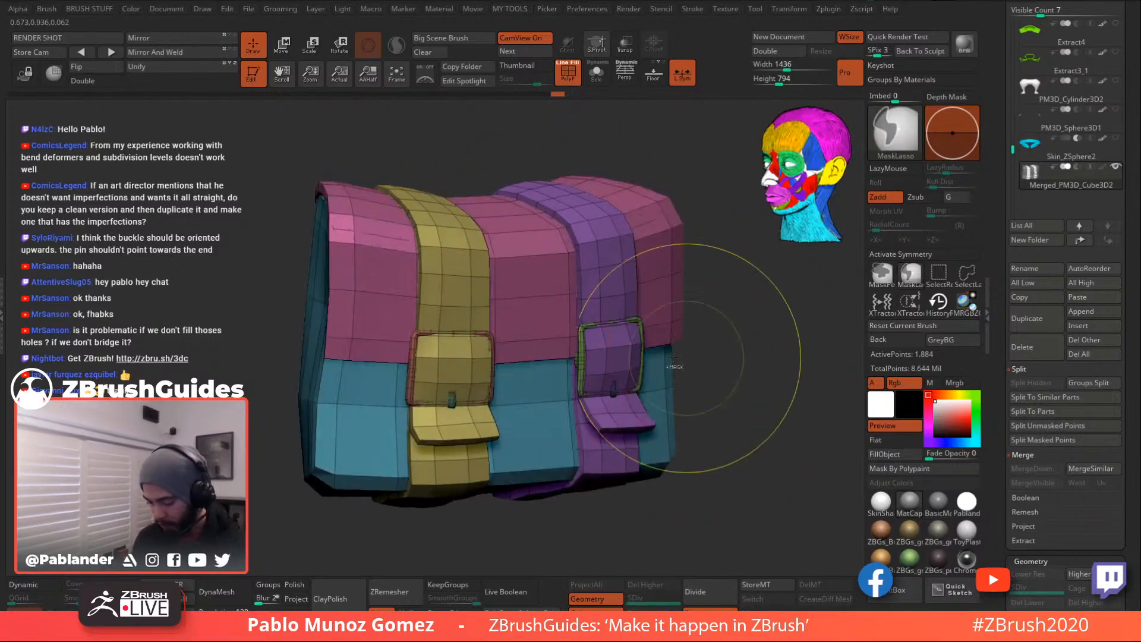
- Isolate the buckles and invert the mask so only the buckles are unmasked
{"action": "left_click", "coordinate": [612, 356], "text": "ctrl+shift"}
{"action": "left_click", "coordinate": [701, 359], "text": "ctrl+shift"}
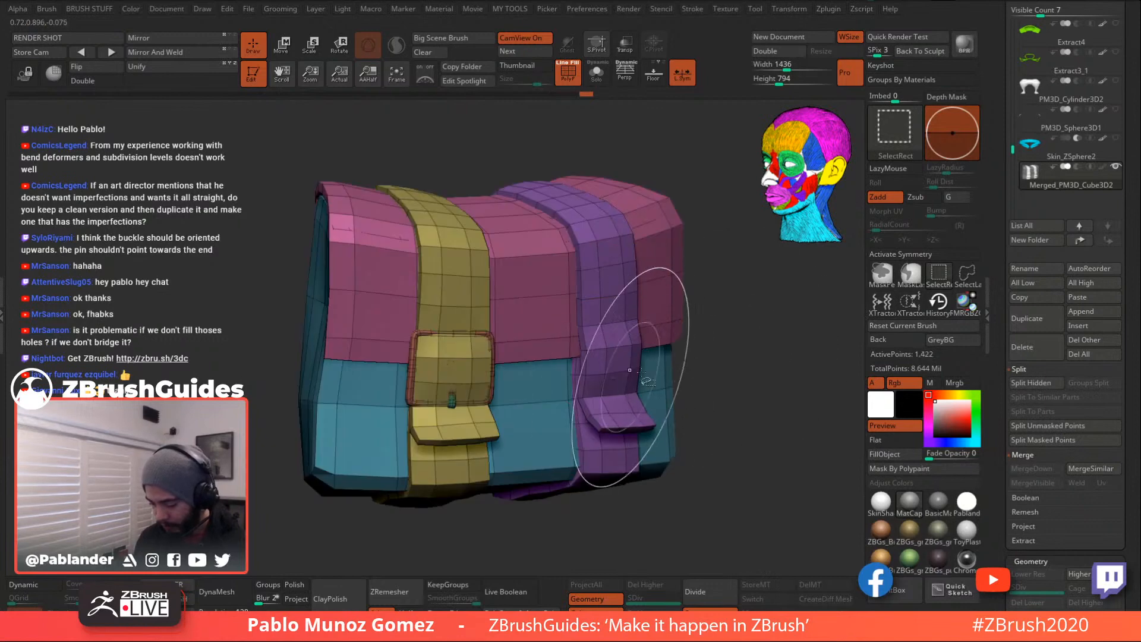
{"action": "left_click", "coordinate": [614, 390], "text": "ctrl+shift"}
{"action": "left_click", "coordinate": [466, 416], "text": "ctrl+shift"}
{"action": "left_click", "coordinate": [466, 404], "text": "ctrl+shift"}
{"action": "left_click", "coordinate": [453, 400], "text": "ctrl+shift"}
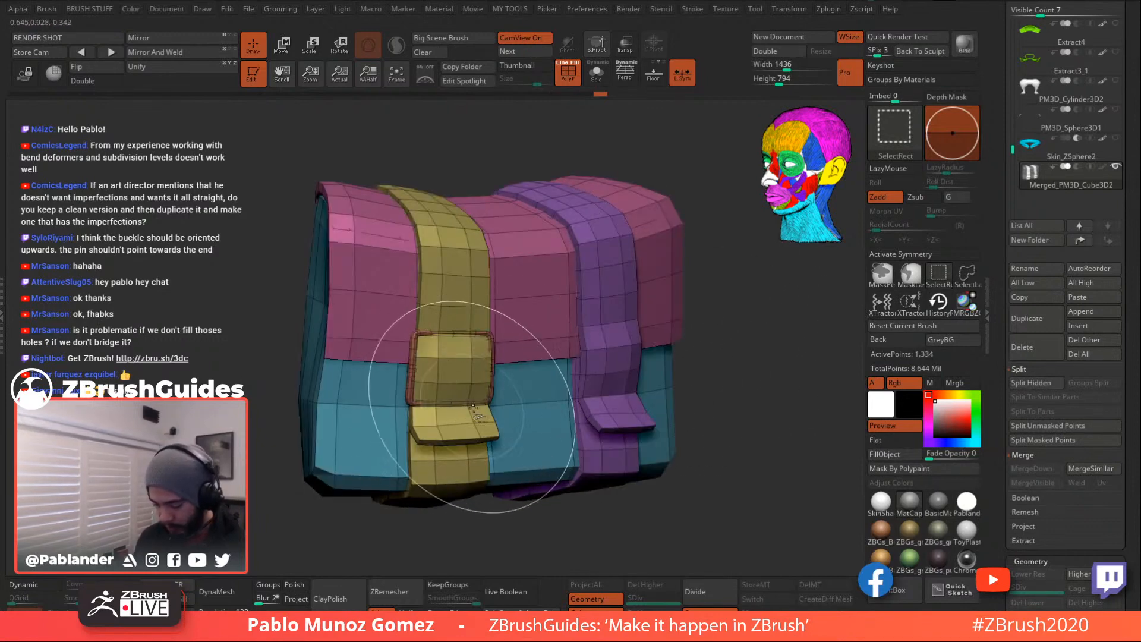
{"action": "left_click_drag", "start_coordinate": [252, 419], "coordinate": [267, 445], "text": "ctrl+shift"}
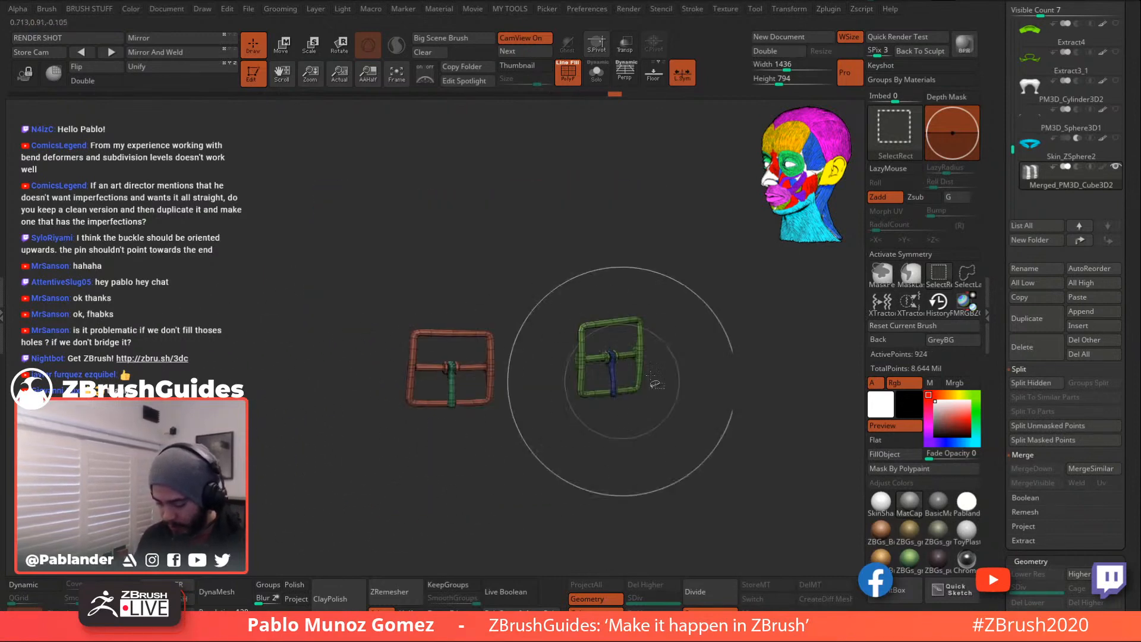
{"action": "left_click", "coordinate": [710, 368], "text": "ctrl"}
{"action": "left_click", "coordinate": [729, 365], "text": "ctrl+shift"}
{"action": "left_click", "coordinate": [724, 362], "text": "ctrl"}
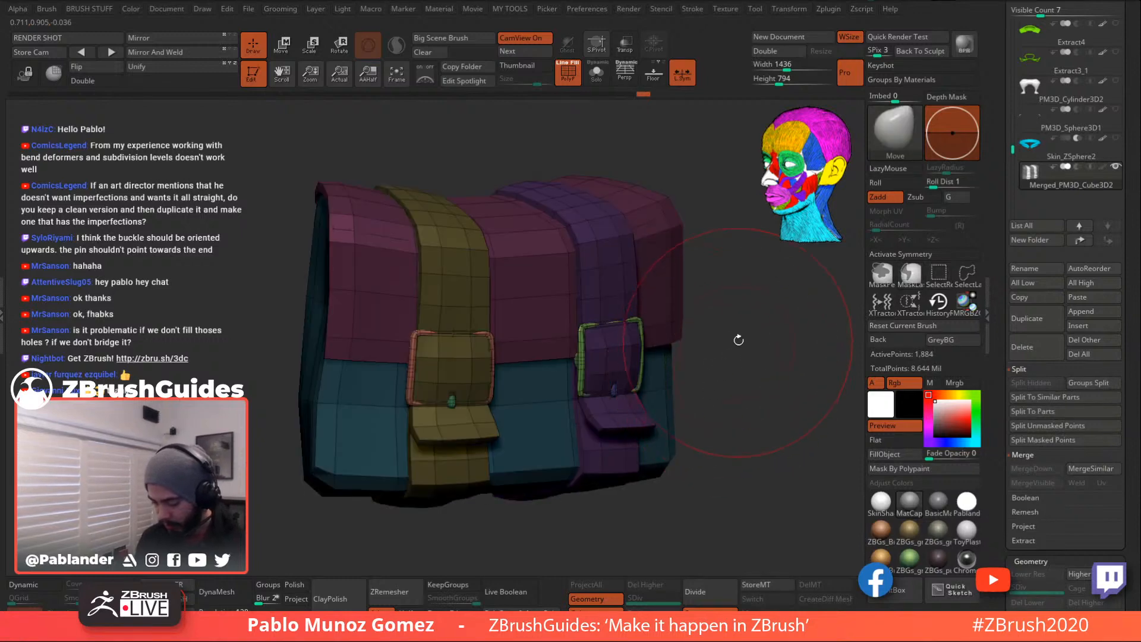
- Inflate the buckles by 3 and clear the mask
{"action": "key", "text": "space"}
{"action": "left_click_drag", "start_coordinate": [741, 397], "coordinate": [745, 397]}
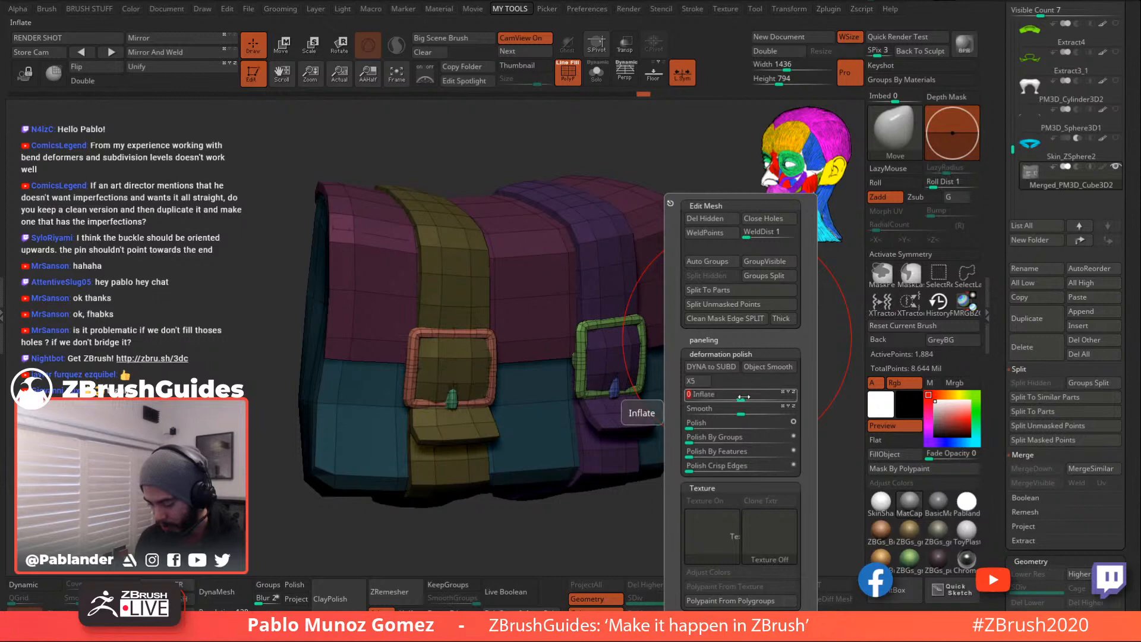
{"action": "mouse_move", "coordinate": [731, 413]}
{"action": "left_mouse_down", "text": "ctrl"}
{"action": "mouse_move", "coordinate": [721, 313]}
{"action": "mouse_move", "coordinate": [719, 337]}
{"action": "mouse_move", "coordinate": [702, 346]}
{"action": "left_mouse_up", "text": "ctrl"}
- Switch to the Move Topological brush and enlarge the bag in view
{"action": "key", "text": "space"}
{"action": "left_click", "coordinate": [708, 365]}
{"action": "key", "text": "space"}
{"action": "key", "text": "space"}
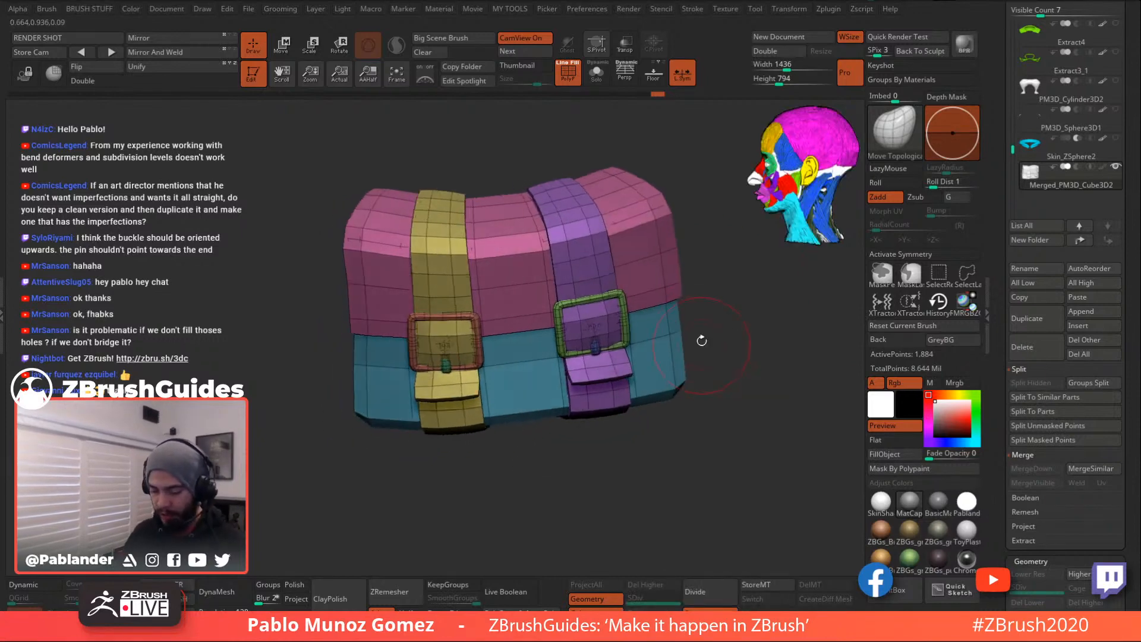
{"action": "key", "text": "space"}
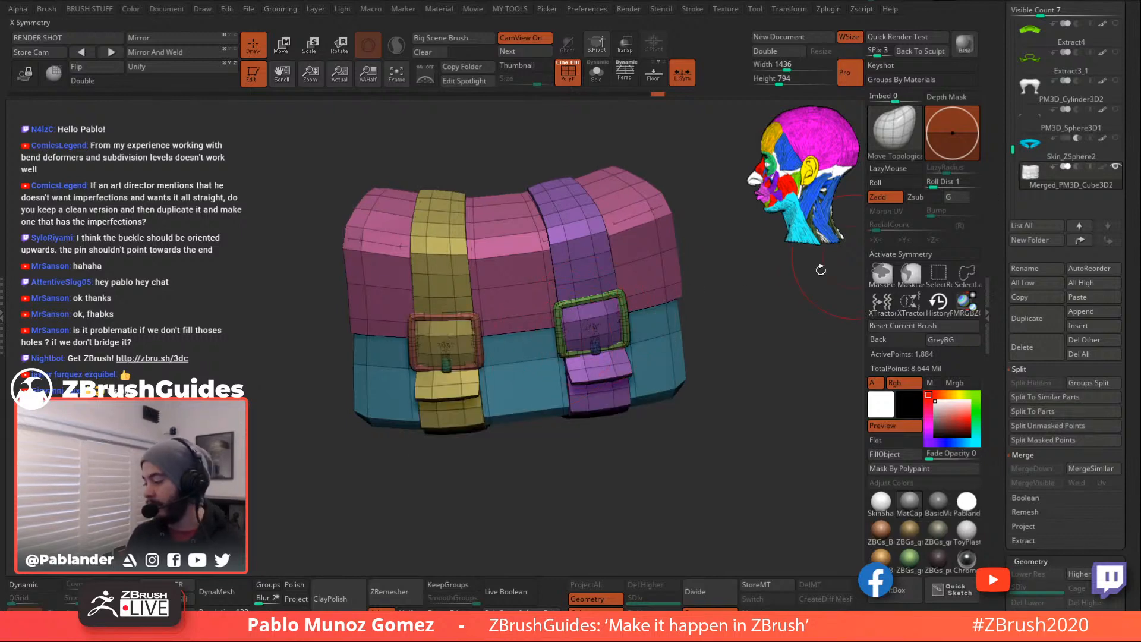
{"action": "left_click_drag", "start_coordinate": [726, 336], "coordinate": [707, 371]}
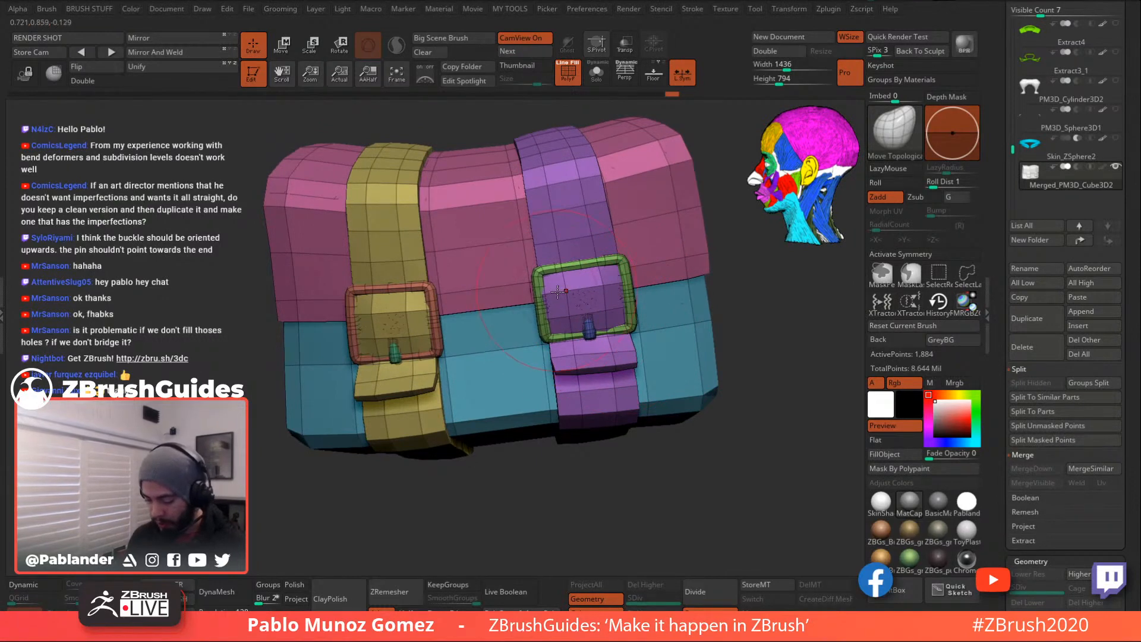
- Mask the green and red buckles while leaving the bag body unmasked
{"action": "left_click", "coordinate": [628, 311], "text": "ctrl+alt+shift"}
{"action": "left_click", "coordinate": [389, 357], "text": "ctrl+alt+shift"}
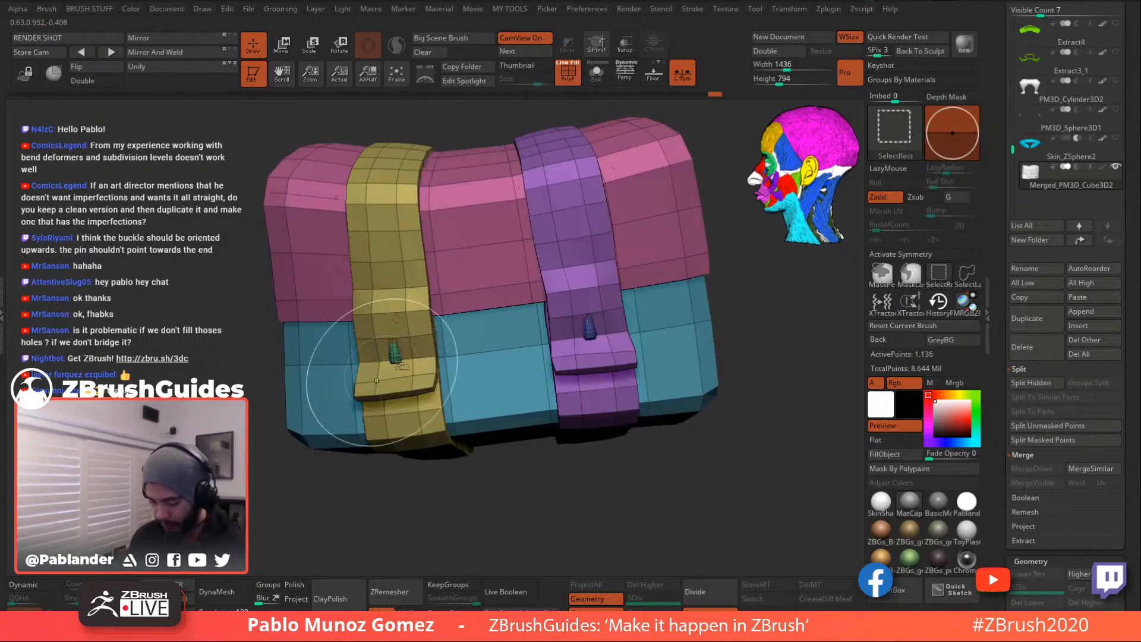
{"action": "left_click", "coordinate": [741, 317], "text": "ctrl"}
{"action": "left_click", "coordinate": [741, 316], "text": "ctrl+shift"}
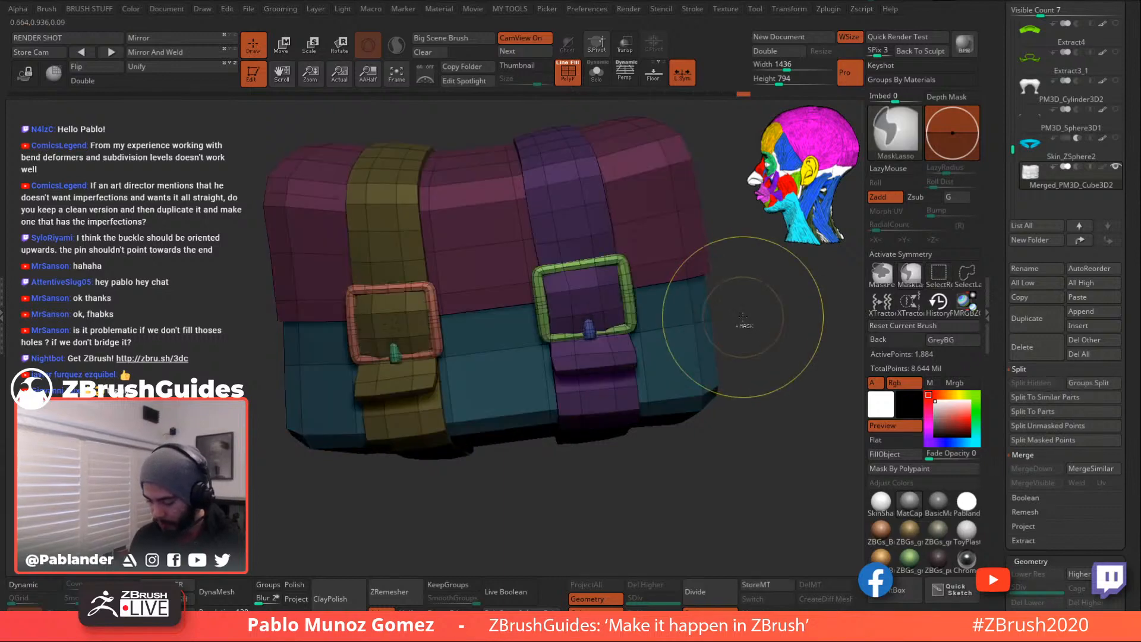
{"action": "left_click", "coordinate": [741, 316], "text": "ctrl"}
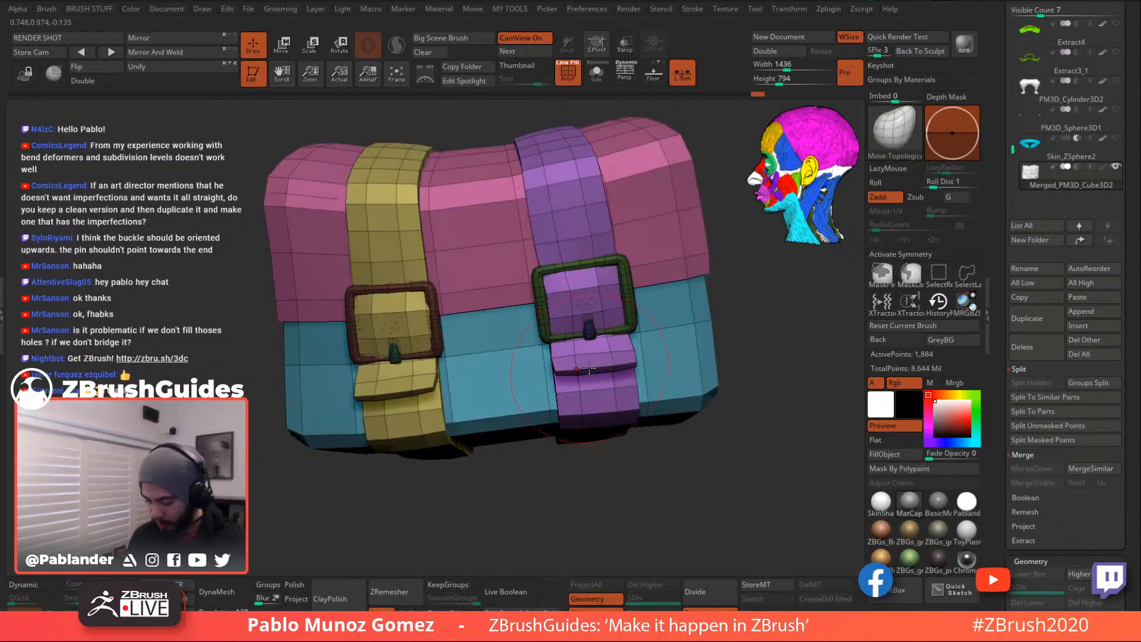
- Turn Dynamic subdivision back on to smooth the bag
{"action": "mouse_move", "coordinate": [379, 355]}
{"action": "right_mouse_down"}
{"action": "mouse_move", "coordinate": [418, 346]}
{"action": "mouse_move", "coordinate": [423, 358]}
{"action": "mouse_move", "coordinate": [399, 353]}
{"action": "mouse_move", "coordinate": [401, 370]}
{"action": "right_mouse_up"}
{"action": "right_click", "coordinate": [388, 402]}
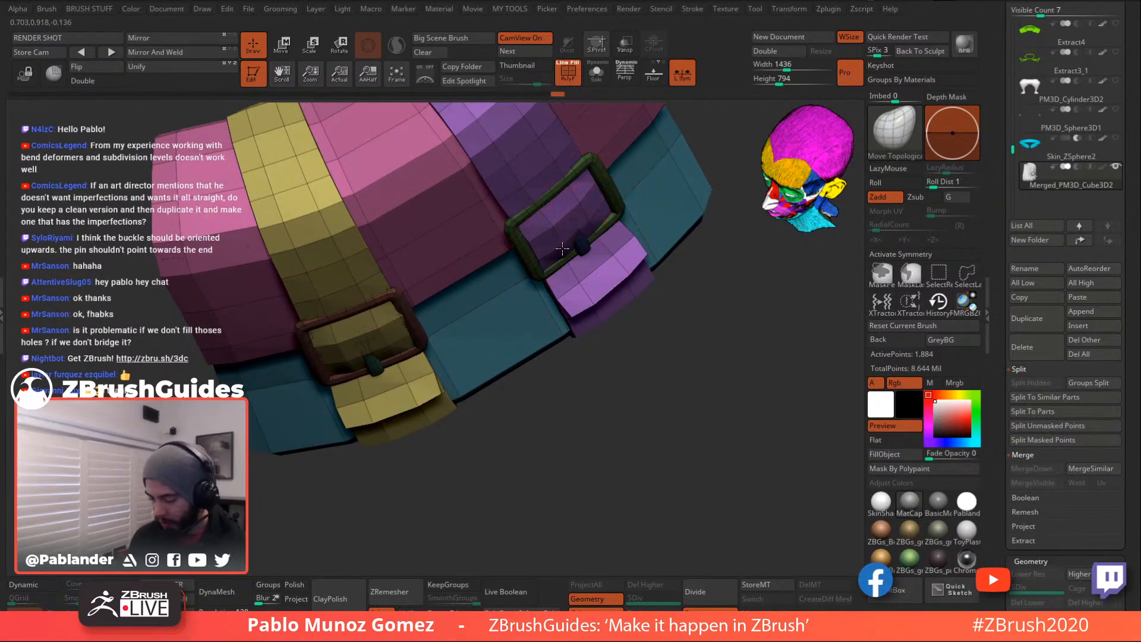
{"action": "right_click_drag", "start_coordinate": [555, 248], "coordinate": [598, 253]}
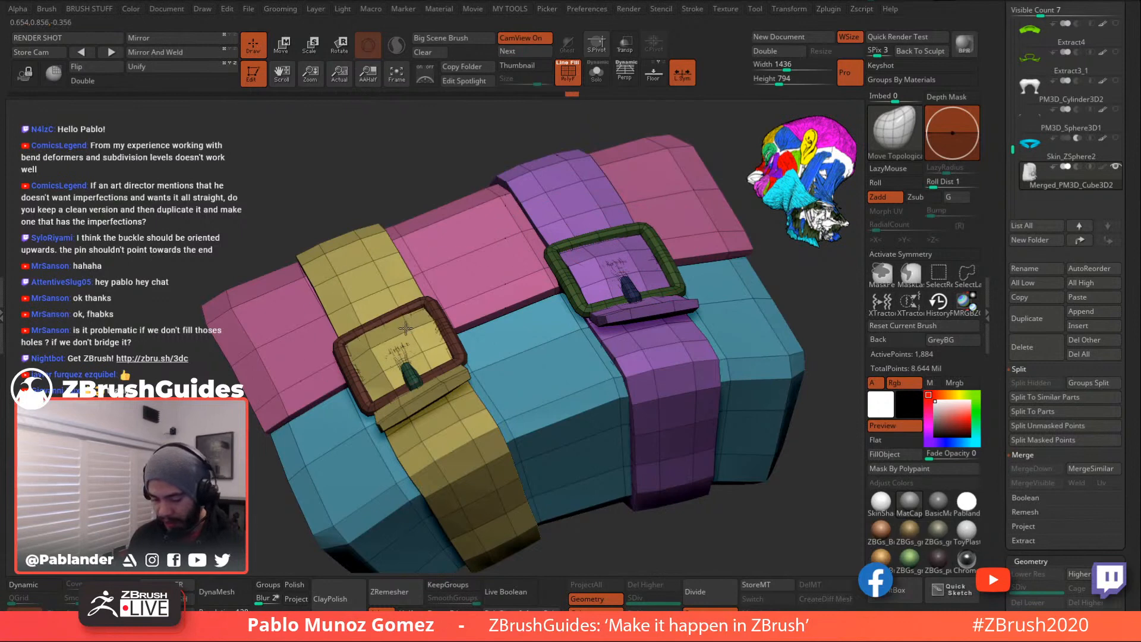
{"action": "mouse_move", "coordinate": [419, 324]}
{"action": "right_mouse_down"}
{"action": "mouse_move", "coordinate": [454, 337]}
{"action": "mouse_move", "coordinate": [538, 249]}
{"action": "mouse_move", "coordinate": [481, 279]}
{"action": "mouse_move", "coordinate": [517, 327]}
{"action": "mouse_move", "coordinate": [629, 244]}
{"action": "right_mouse_up"}
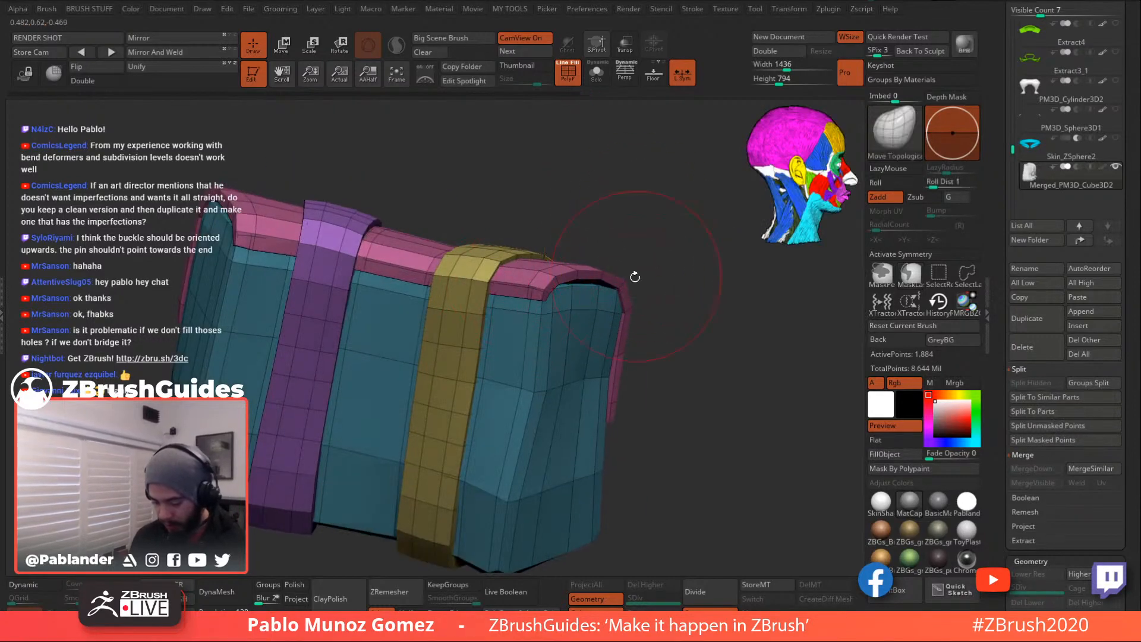
{"action": "left_click", "coordinate": [35, 585]}
{"action": "right_click_drag", "start_coordinate": [614, 264], "coordinate": [506, 308]}
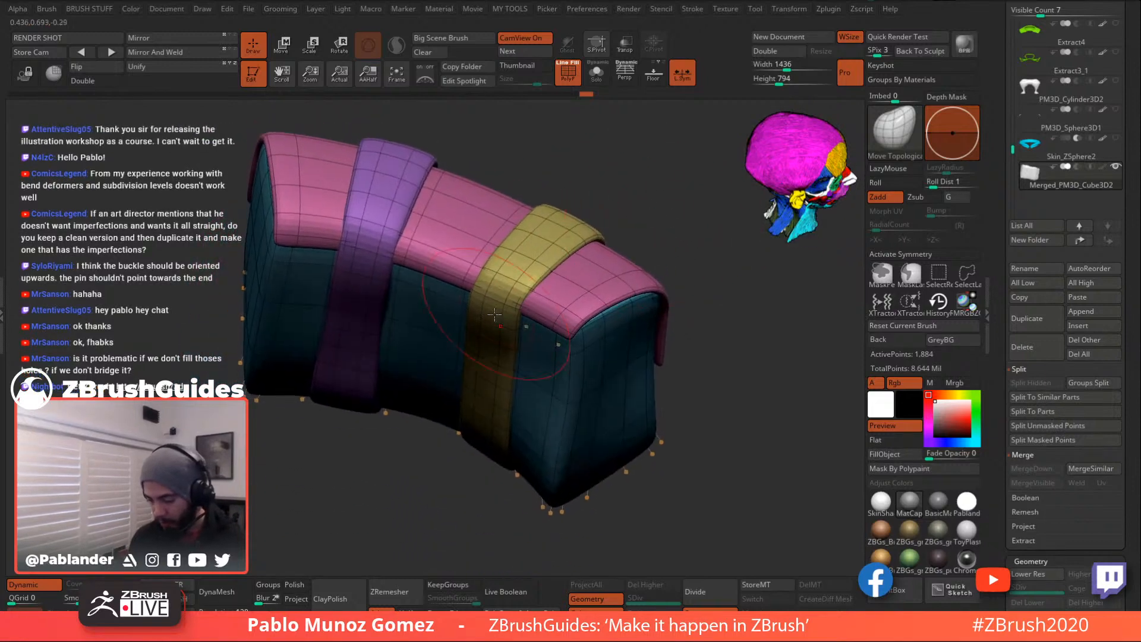
- Unhide all parts so both the yellow and purple straps show on the bag
{"action": "left_click", "coordinate": [516, 286], "text": "ctrl+shift"}
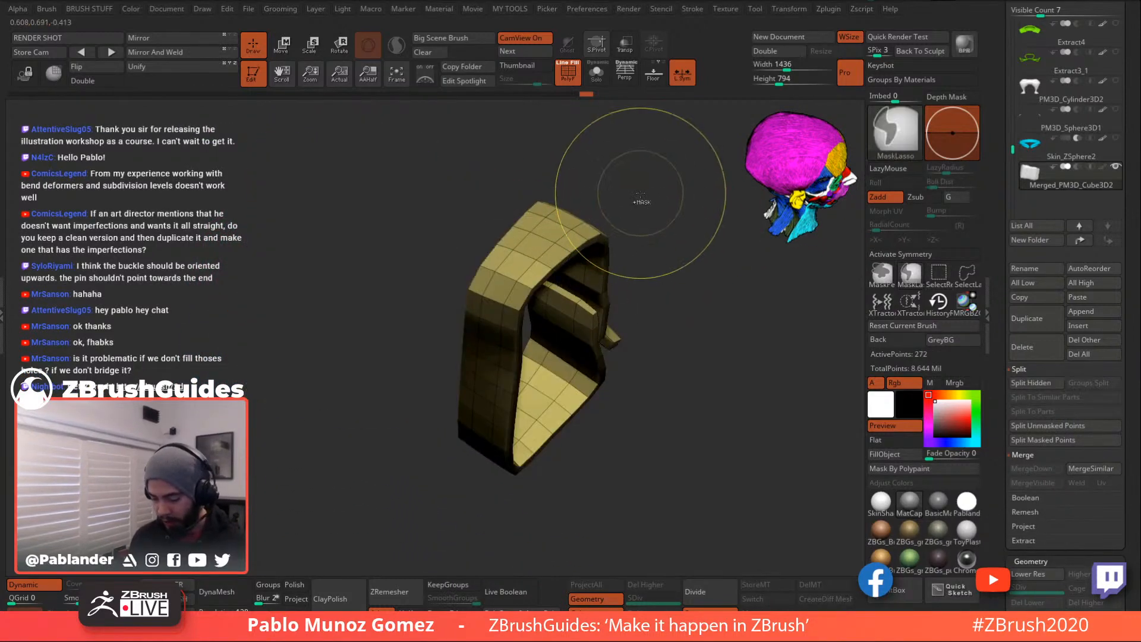
{"action": "right_click_drag", "start_coordinate": [650, 211], "coordinate": [408, 216]}
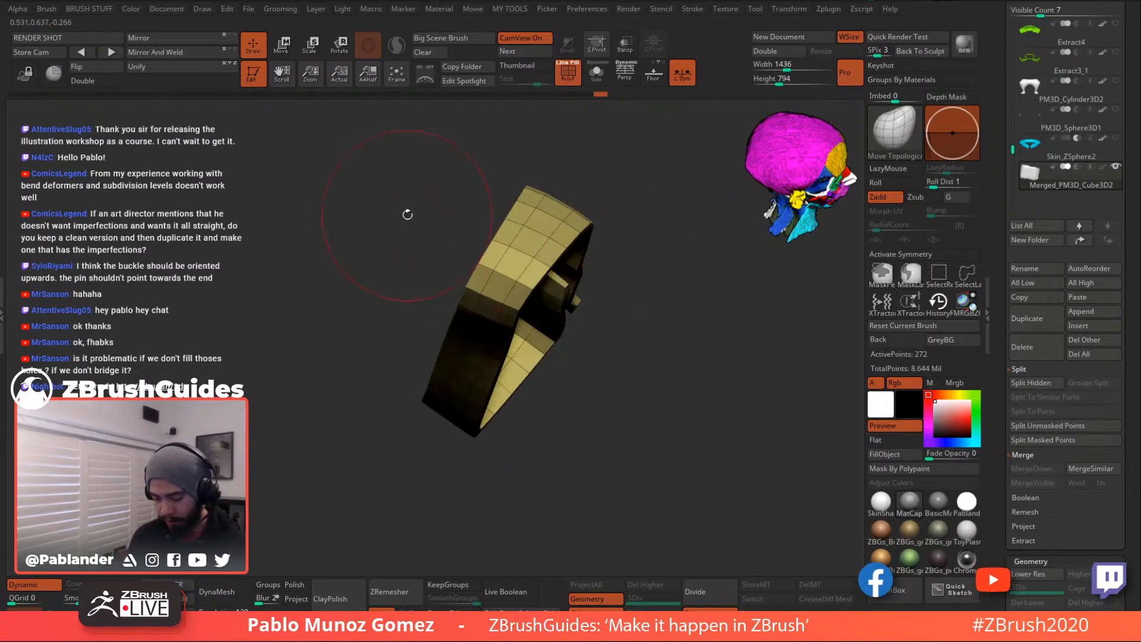
{"action": "left_click", "coordinate": [408, 216], "text": "ctrl+shift"}
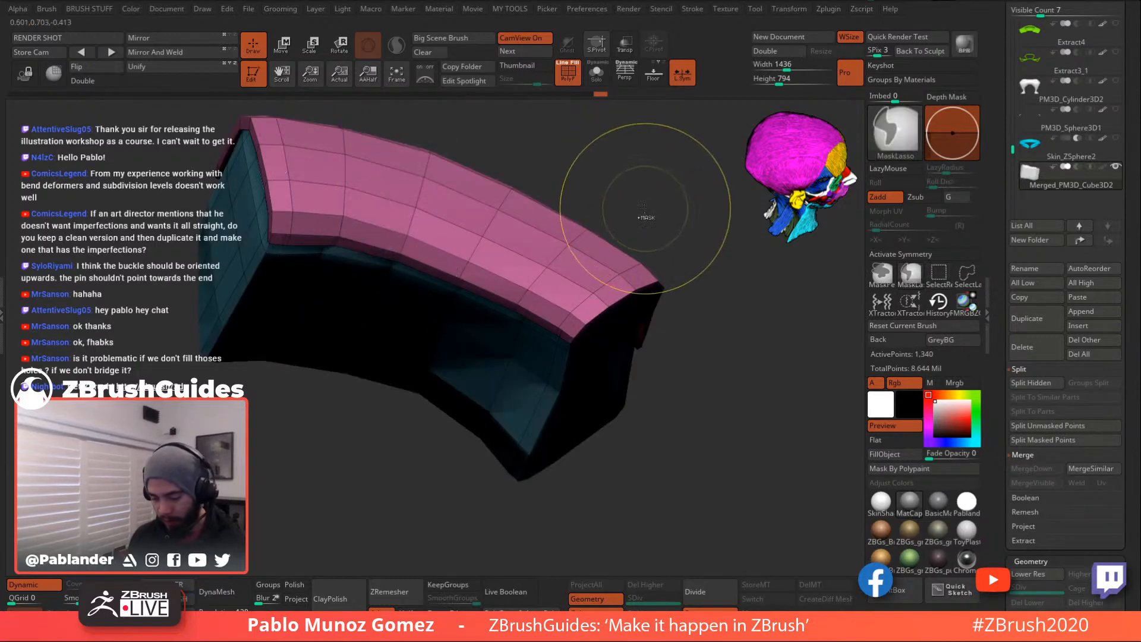
{"action": "left_click", "coordinate": [657, 234], "text": "ctrl+shift"}
{"action": "right_click_drag", "start_coordinate": [693, 331], "coordinate": [520, 293]}
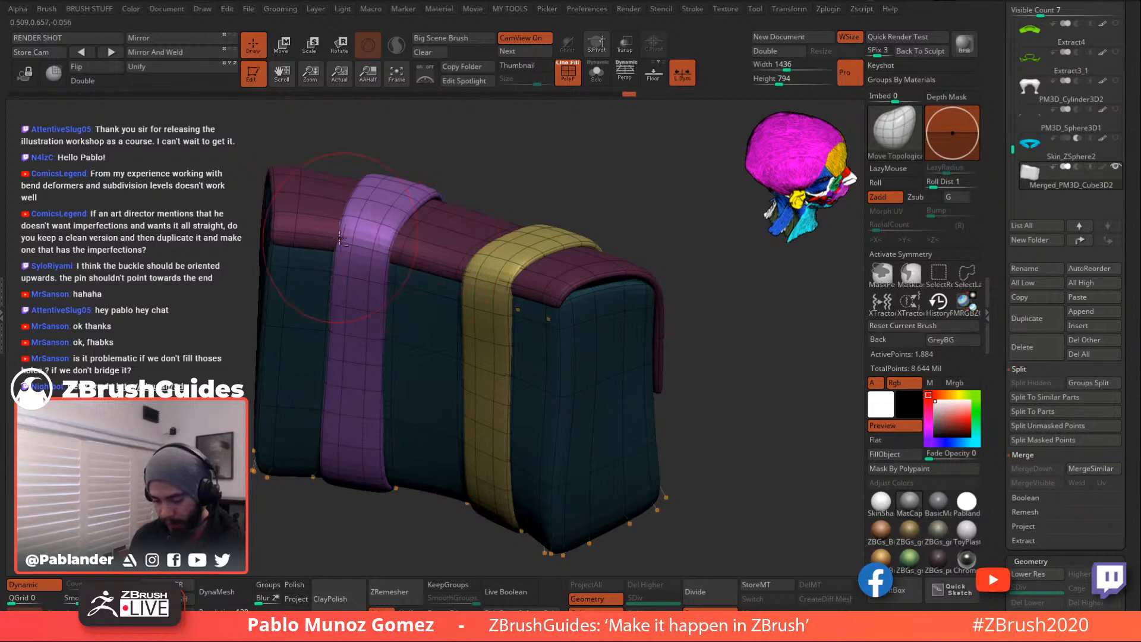
{"action": "right_click_drag", "start_coordinate": [348, 243], "coordinate": [567, 193]}
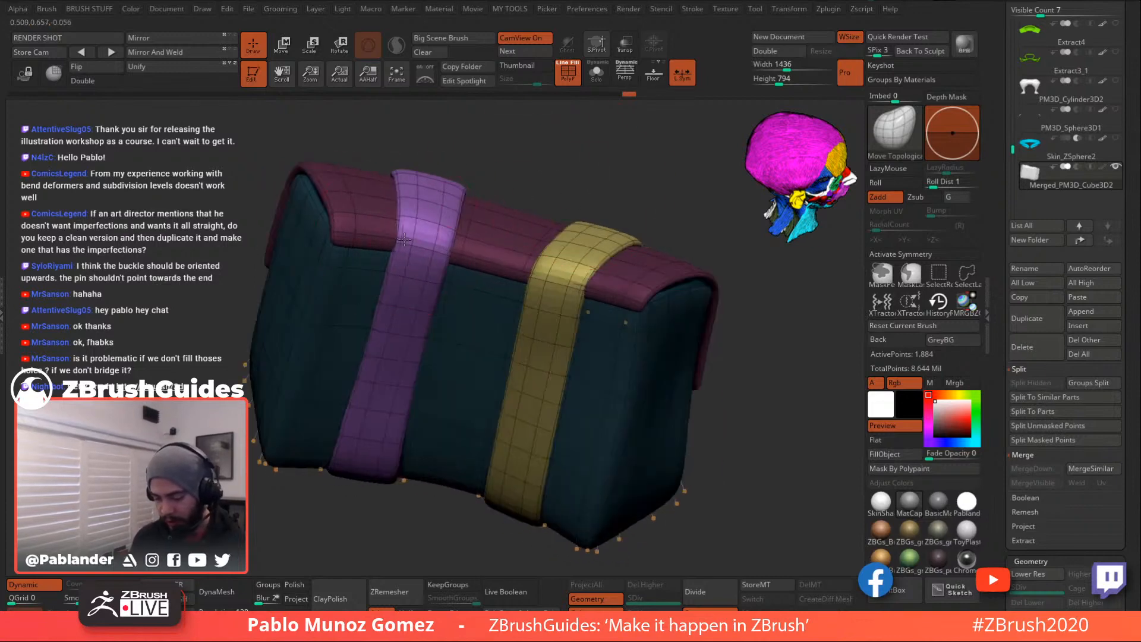
- Switch to the Move brush with B, M, V and face the bag's front
{"action": "key", "text": "b"}
{"action": "key", "text": "m"}
{"action": "key", "text": "v"}
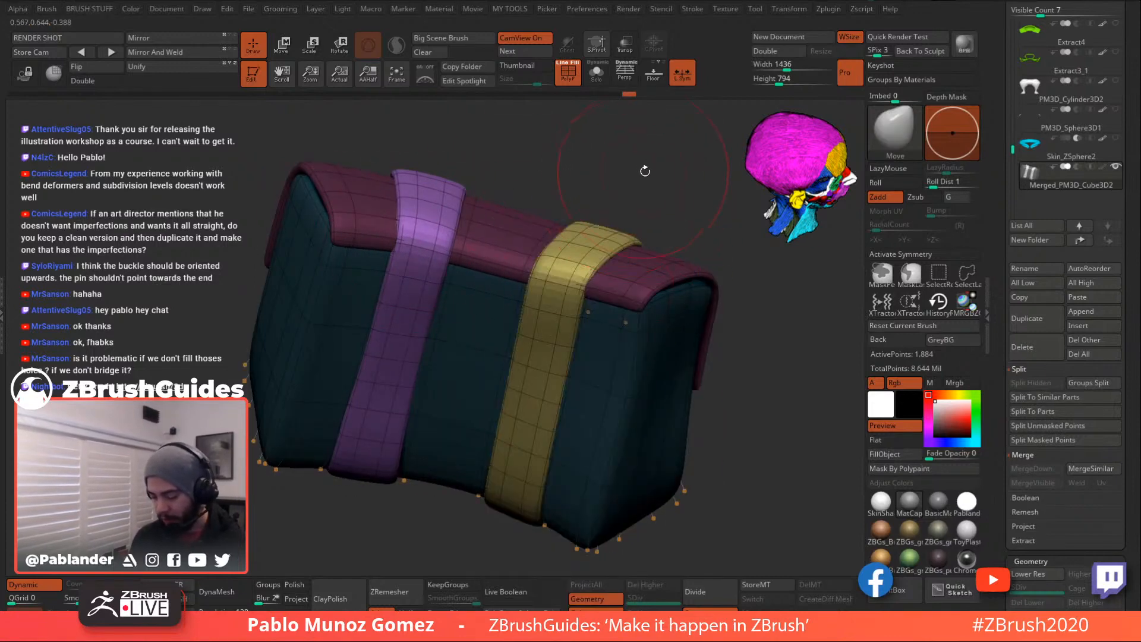
{"action": "left_click_drag", "start_coordinate": [660, 196], "coordinate": [623, 185]}
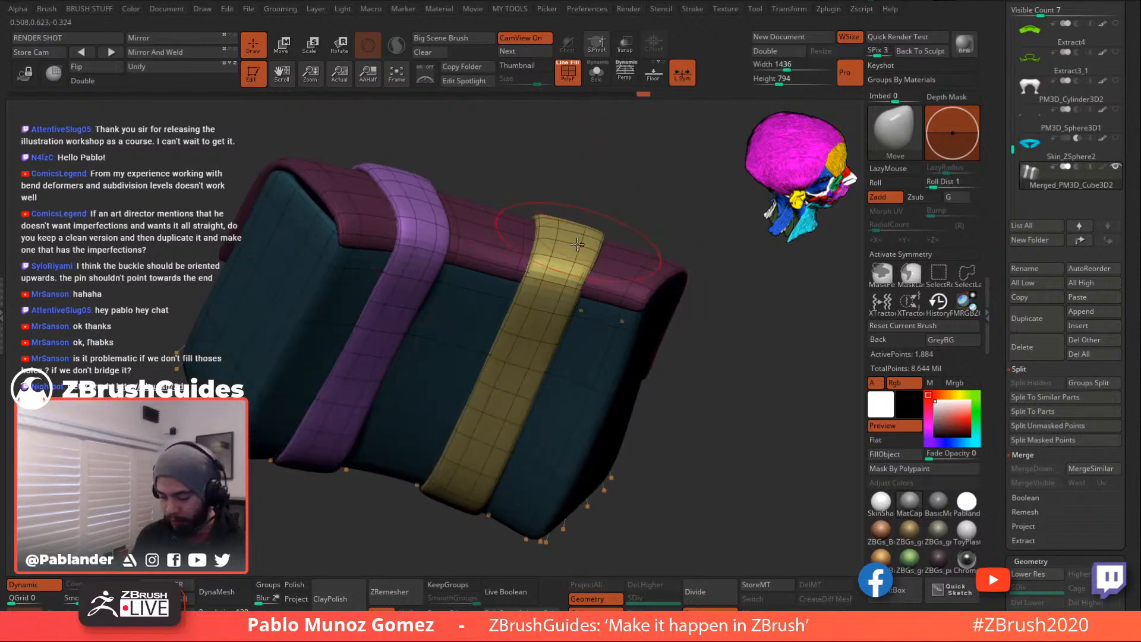
{"action": "mouse_move", "coordinate": [536, 270]}
{"action": "right_mouse_down"}
{"action": "mouse_move", "coordinate": [587, 269]}
{"action": "mouse_move", "coordinate": [579, 291]}
{"action": "right_mouse_up"}
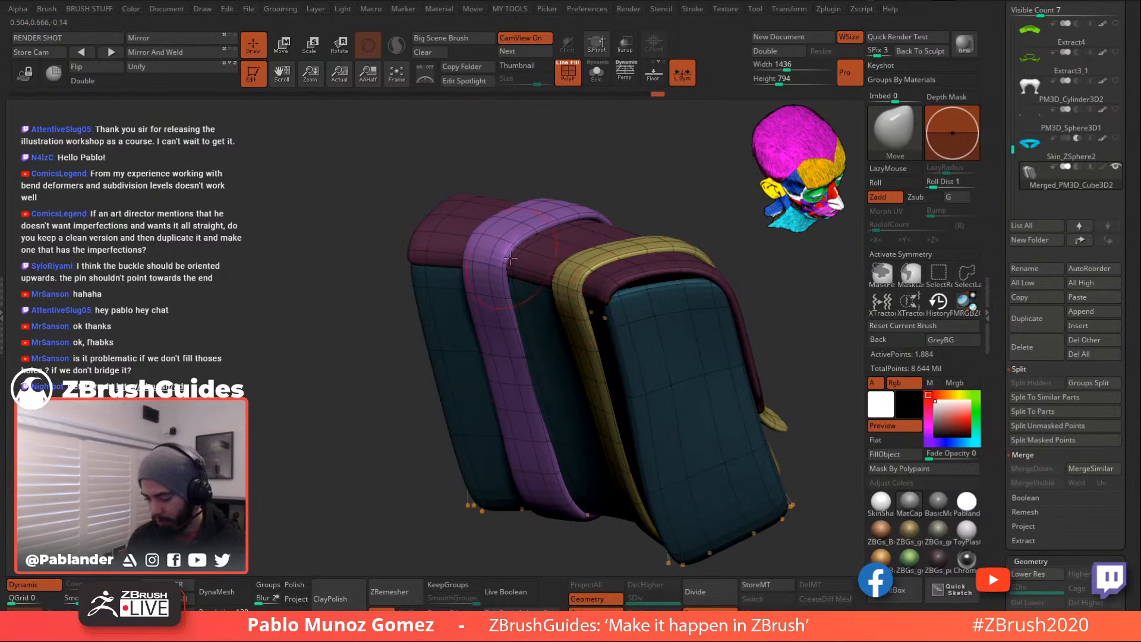
{"action": "mouse_move", "coordinate": [501, 266]}
{"action": "right_mouse_down"}
{"action": "mouse_move", "coordinate": [643, 340]}
{"action": "mouse_move", "coordinate": [680, 400]}
{"action": "mouse_move", "coordinate": [612, 434]}
{"action": "mouse_move", "coordinate": [588, 464]}
{"action": "mouse_move", "coordinate": [584, 293]}
{"action": "right_mouse_up"}
- Nudge the yellow and purple strap edges so they sit snugly over the flap
{"action": "left_click_drag", "start_coordinate": [513, 181], "coordinate": [517, 182]}
{"action": "right_click", "coordinate": [482, 256]}
{"action": "right_click_drag", "start_coordinate": [481, 257], "coordinate": [479, 269]}
{"action": "left_click_drag", "start_coordinate": [514, 192], "coordinate": [517, 169]}
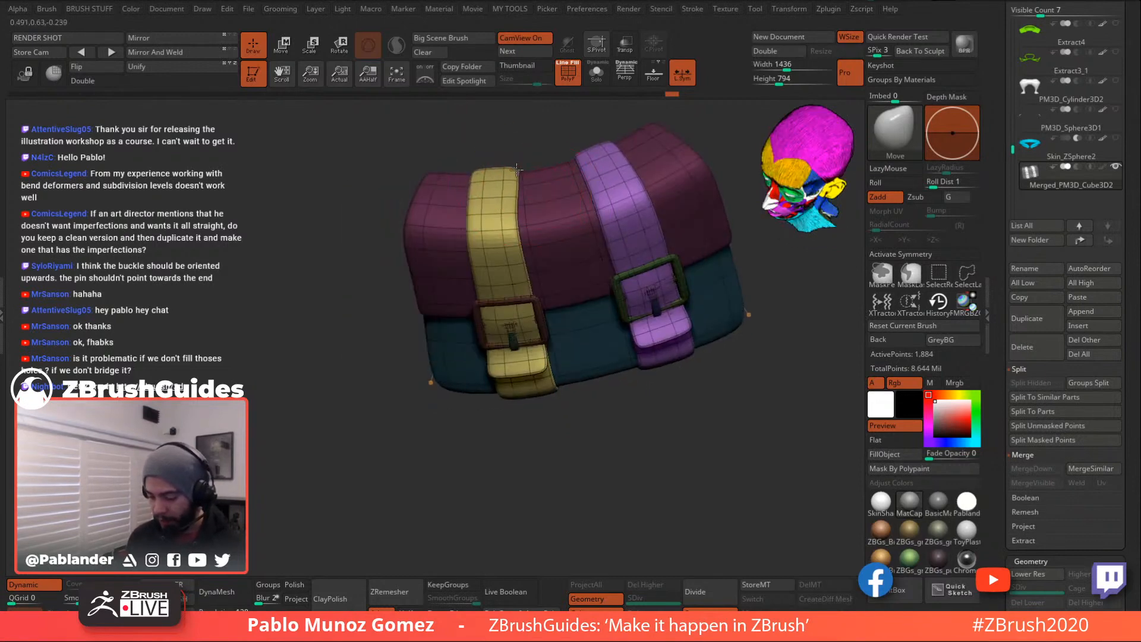
{"action": "right_click_drag", "start_coordinate": [572, 162], "coordinate": [556, 216]}
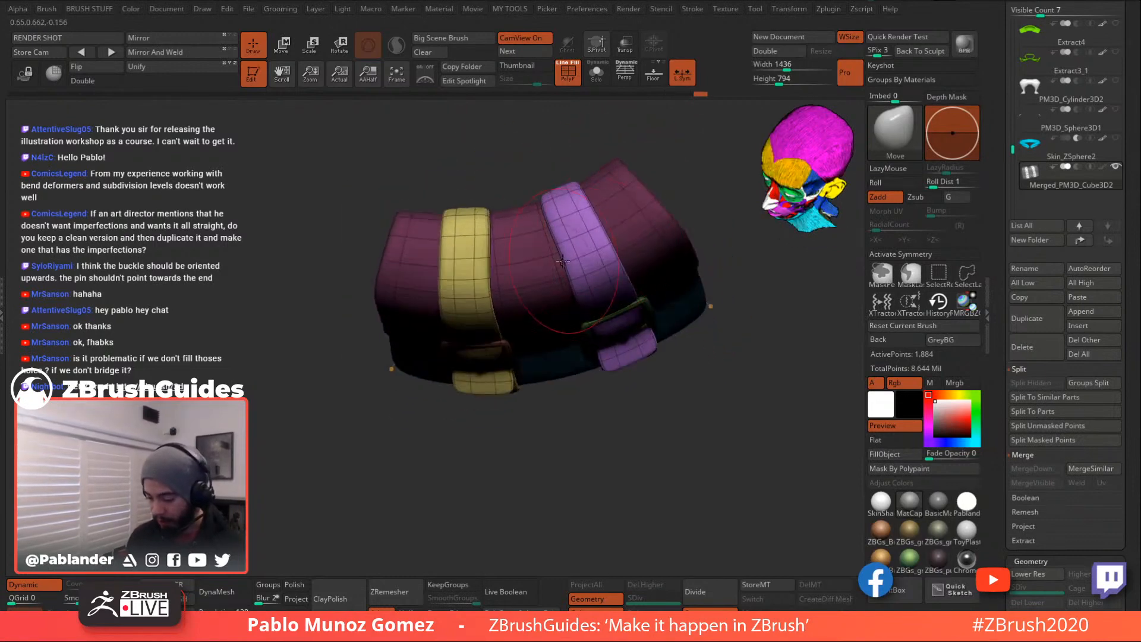
{"action": "left_click_drag", "start_coordinate": [571, 193], "coordinate": [568, 191]}
{"action": "right_click_drag", "start_coordinate": [536, 179], "coordinate": [708, 327]}
{"action": "left_click", "coordinate": [721, 336], "text": "ctrl"}
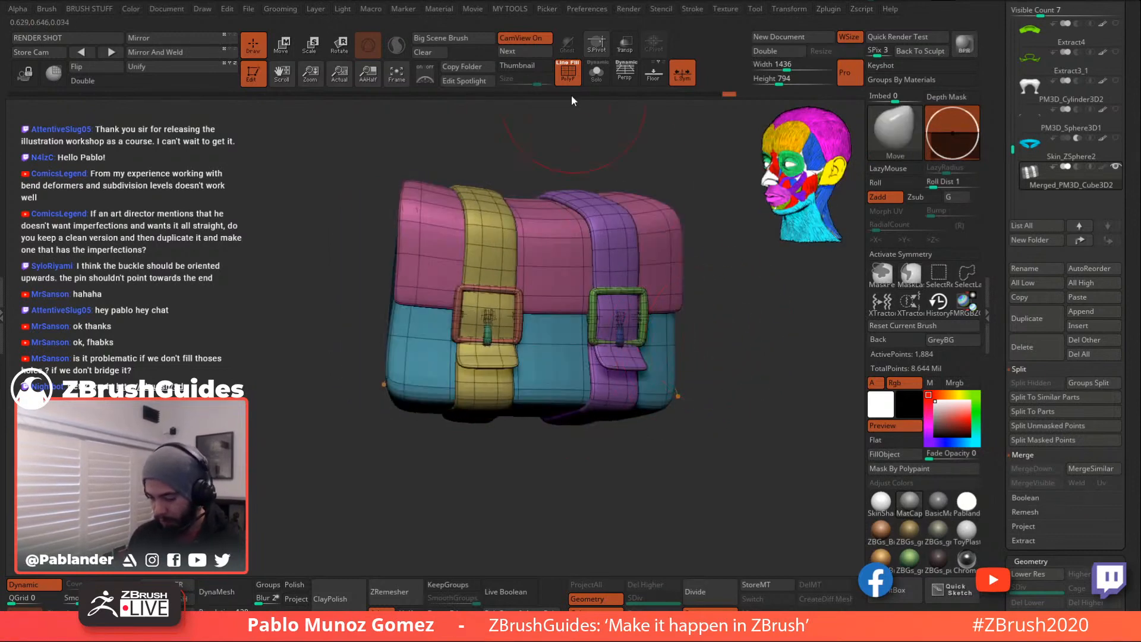
- Hide the polygroup colours and restore the mask on the bag body and buckles
{"action": "key", "text": "shift+f"}
{"action": "right_click_drag", "start_coordinate": [617, 347], "coordinate": [631, 393], "text": "ctrl"}
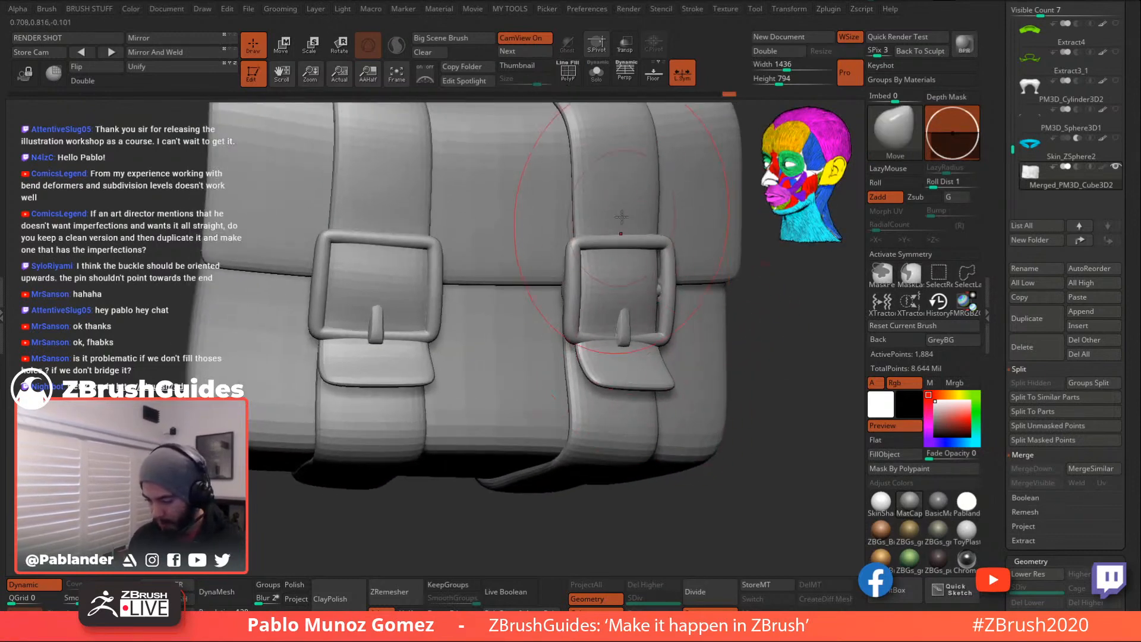
{"action": "key", "text": "ctrl+z"}
{"action": "right_click", "coordinate": [636, 351]}
{"action": "right_click_drag", "start_coordinate": [636, 351], "coordinate": [629, 333]}
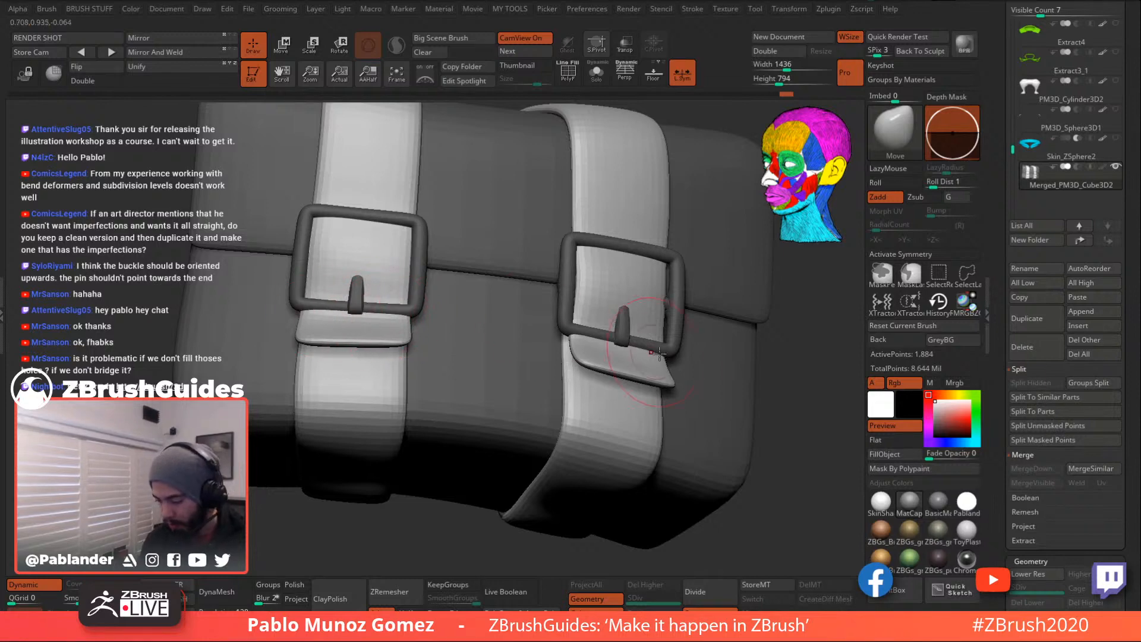
{"action": "left_click_drag", "start_coordinate": [817, 386], "coordinate": [856, 401], "text": "ctrl"}
{"action": "mouse_move", "coordinate": [1000, 524]}
{"action": "left_mouse_down"}
{"action": "mouse_move", "coordinate": [1001, 354]}
{"action": "mouse_move", "coordinate": [998, 422]}
{"action": "mouse_move", "coordinate": [999, 407]}
{"action": "left_mouse_up"}
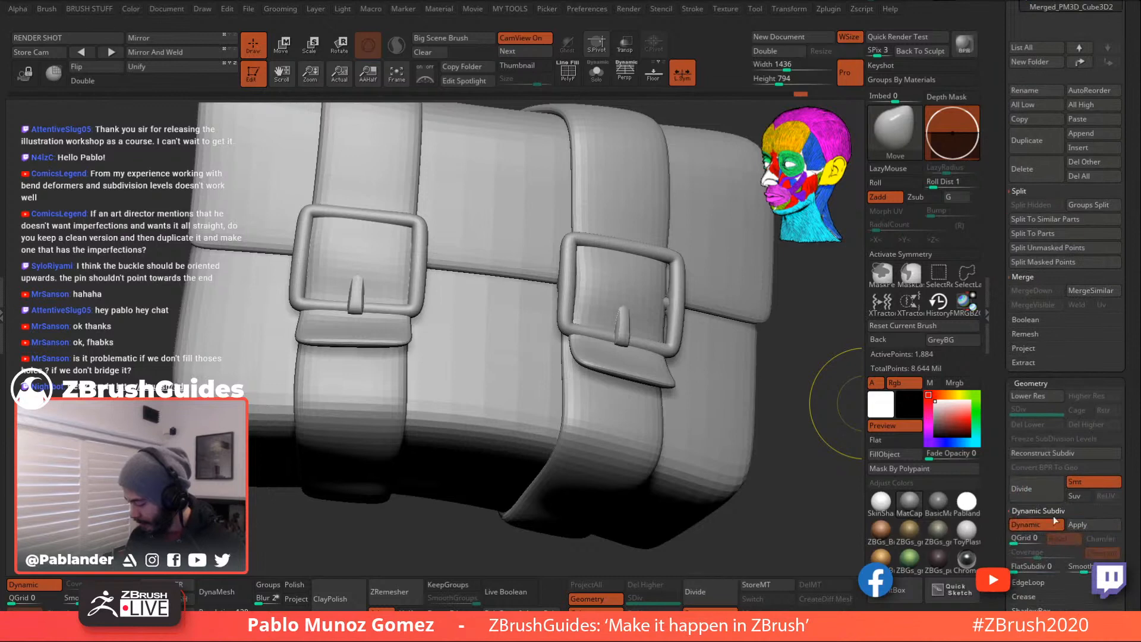
- Apply Dynamic Subdiv as real subdivision levels and set SDiv to 3
{"action": "left_click", "coordinate": [1096, 522]}
{"action": "left_click", "coordinate": [1025, 411]}
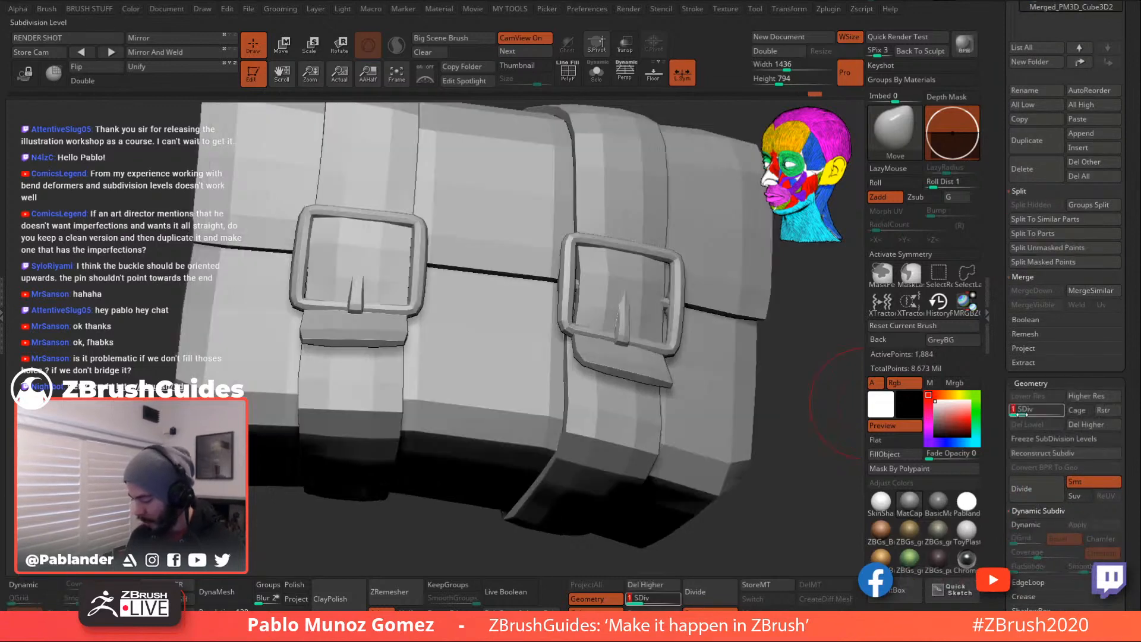
{"action": "left_click_drag", "start_coordinate": [1025, 410], "coordinate": [1061, 410]}
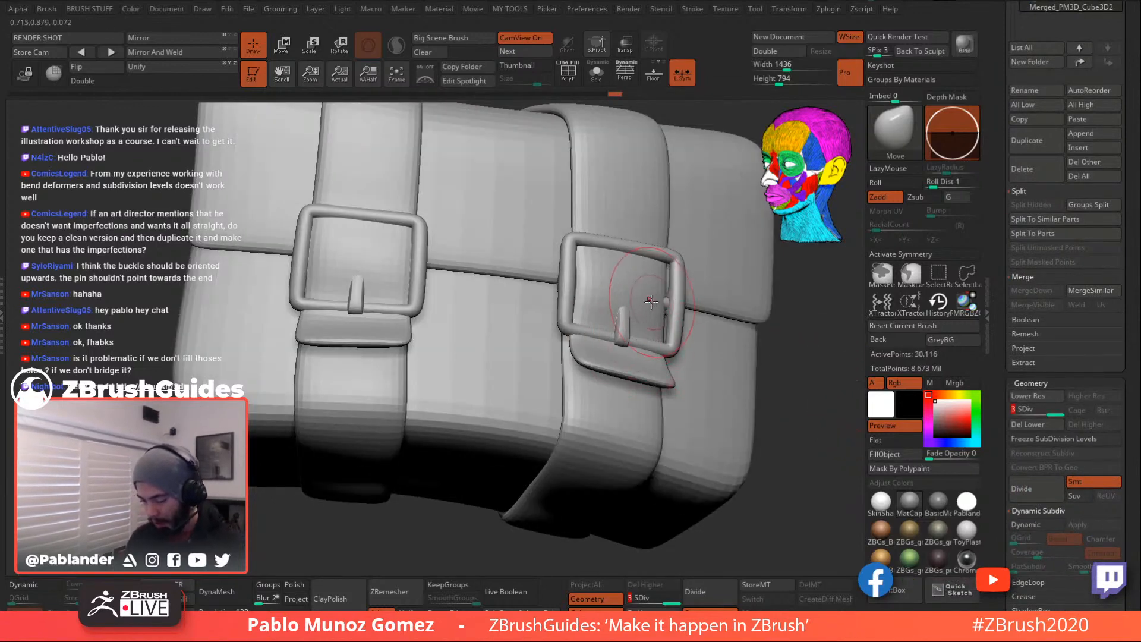
- Check the straps in isolation, then tuck the right and left strap flaps under their buckles
{"action": "left_click", "coordinate": [650, 359], "text": "ctrl+shift"}
{"action": "left_click", "coordinate": [785, 379], "text": "ctrl+shift"}
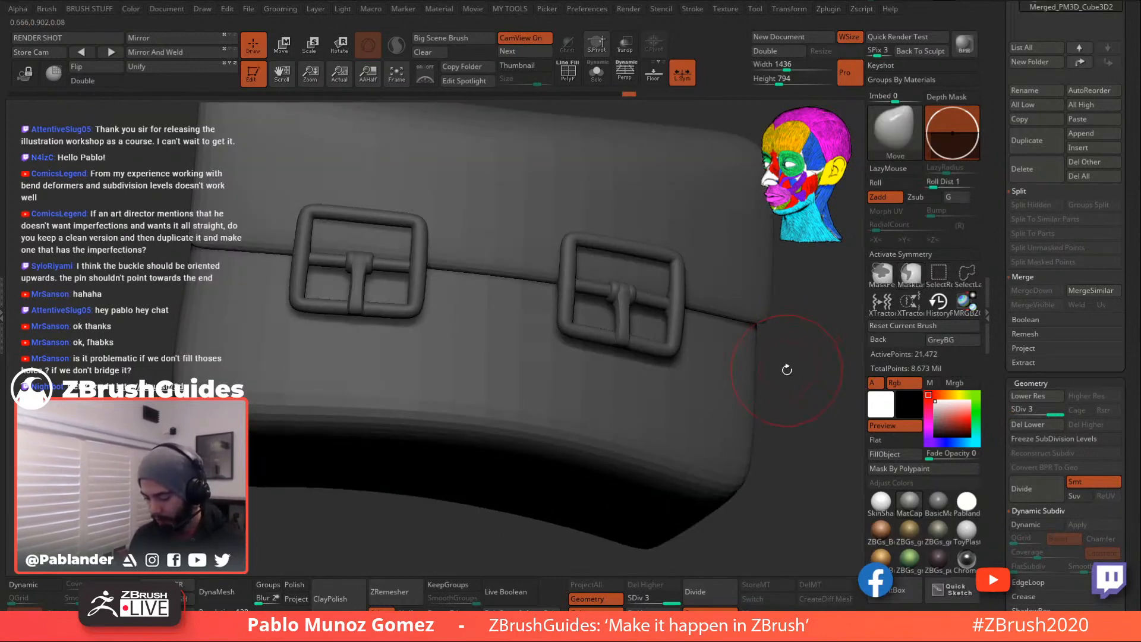
{"action": "left_click", "coordinate": [784, 376], "text": "ctrl+shift"}
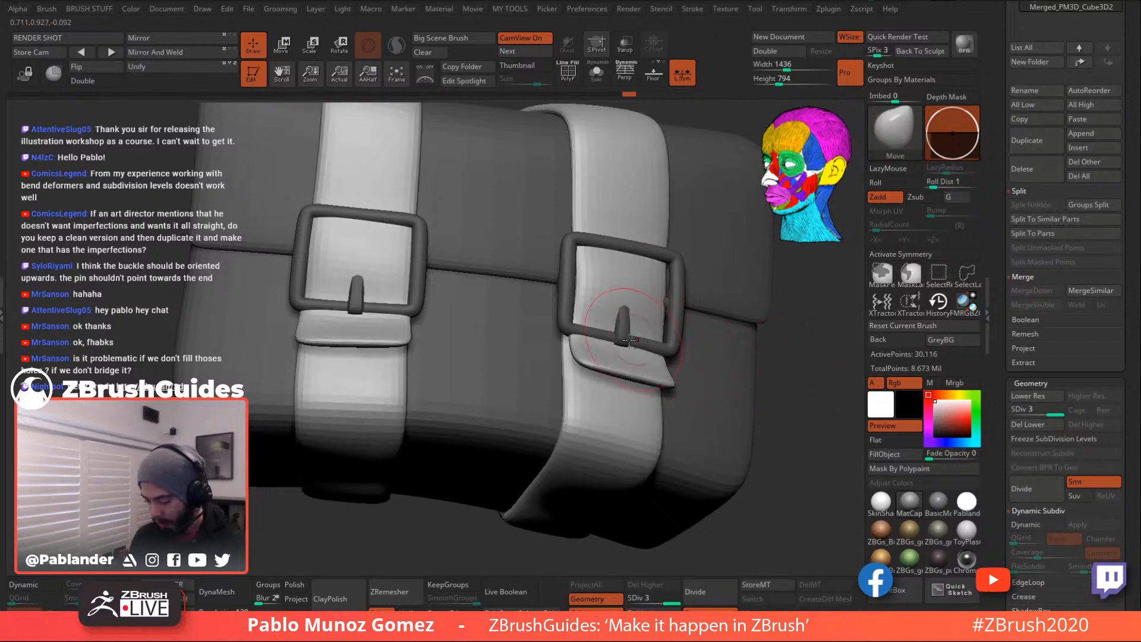
{"action": "left_click_drag", "start_coordinate": [581, 333], "coordinate": [608, 339]}
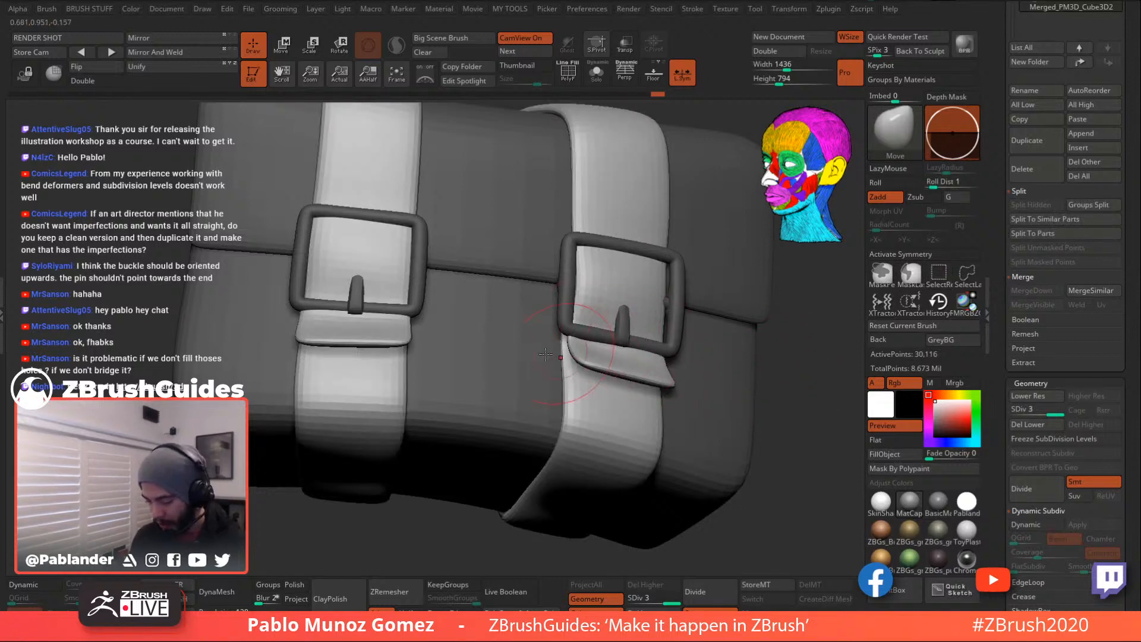
{"action": "mouse_move", "coordinate": [400, 318]}
{"action": "left_mouse_down"}
{"action": "mouse_move", "coordinate": [320, 308]}
{"action": "mouse_move", "coordinate": [337, 304]}
{"action": "left_mouse_up"}
{"action": "mouse_move", "coordinate": [340, 304]}
{"action": "right_mouse_down", "text": "ctrl"}
{"action": "mouse_move", "coordinate": [367, 269]}
{"action": "mouse_move", "coordinate": [387, 344]}
{"action": "right_mouse_up", "text": "ctrl"}
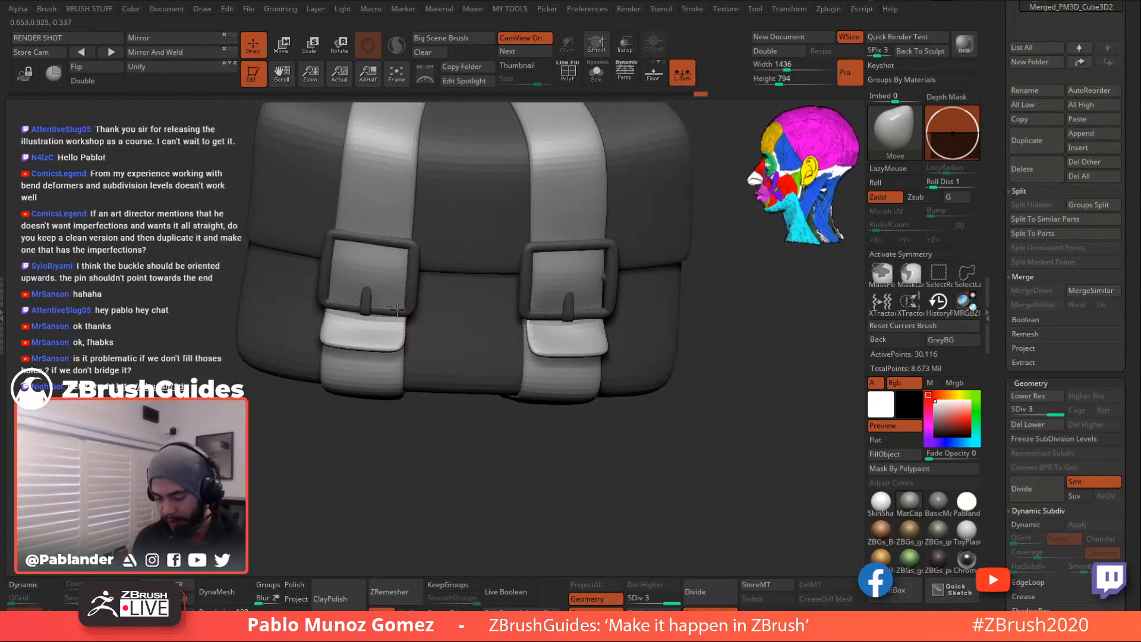
- With a larger Move brush, nudge the left strap's edges and the right buckle strap
{"action": "key", "text": "space"}
{"action": "left_click_drag", "start_coordinate": [555, 265], "coordinate": [563, 267]}
{"action": "mouse_move", "coordinate": [564, 255]}
{"action": "right_mouse_down"}
{"action": "mouse_move", "coordinate": [593, 292]}
{"action": "mouse_move", "coordinate": [406, 281]}
{"action": "right_mouse_up"}
{"action": "left_click_drag", "start_coordinate": [355, 276], "coordinate": [346, 272]}
{"action": "right_click_drag", "start_coordinate": [346, 272], "coordinate": [434, 296]}
{"action": "left_click_drag", "start_coordinate": [398, 311], "coordinate": [456, 315]}
{"action": "mouse_move", "coordinate": [644, 323]}
{"action": "right_mouse_down"}
{"action": "mouse_move", "coordinate": [722, 314]}
{"action": "mouse_move", "coordinate": [689, 324]}
{"action": "right_mouse_up"}
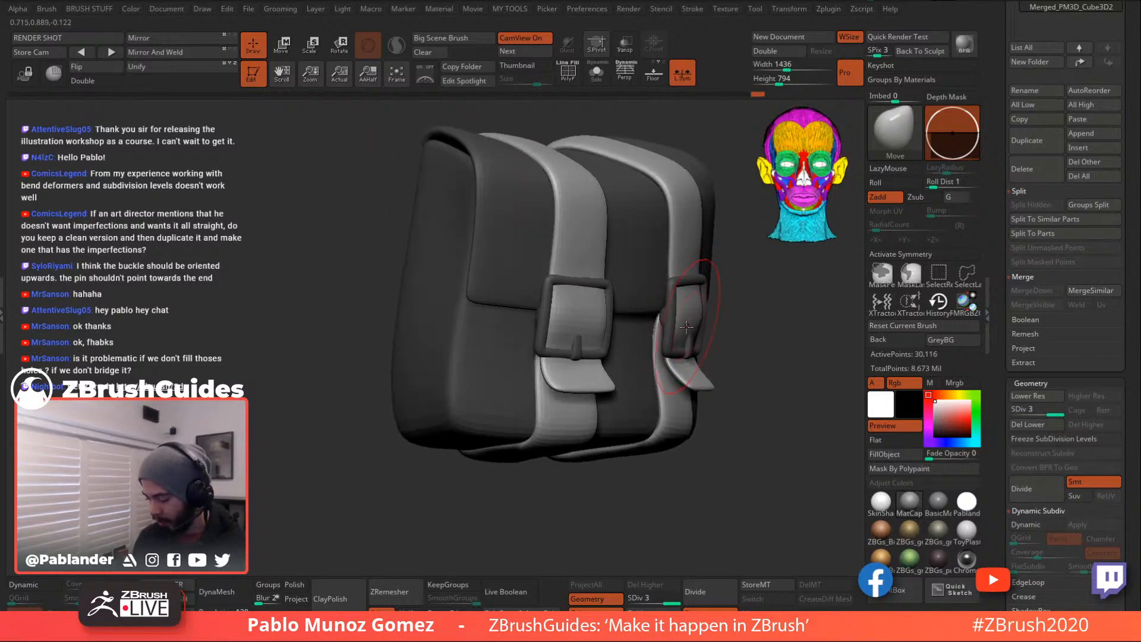
{"action": "left_click_drag", "start_coordinate": [686, 291], "coordinate": [696, 297]}
- Make final small strap adjustments while inspecting the bag from top, front and side
{"action": "right_click_drag", "start_coordinate": [581, 319], "coordinate": [612, 253], "text": "ctrl"}
{"action": "left_click_drag", "start_coordinate": [627, 238], "coordinate": [628, 235]}
{"action": "right_click_drag", "start_coordinate": [629, 235], "coordinate": [594, 277]}
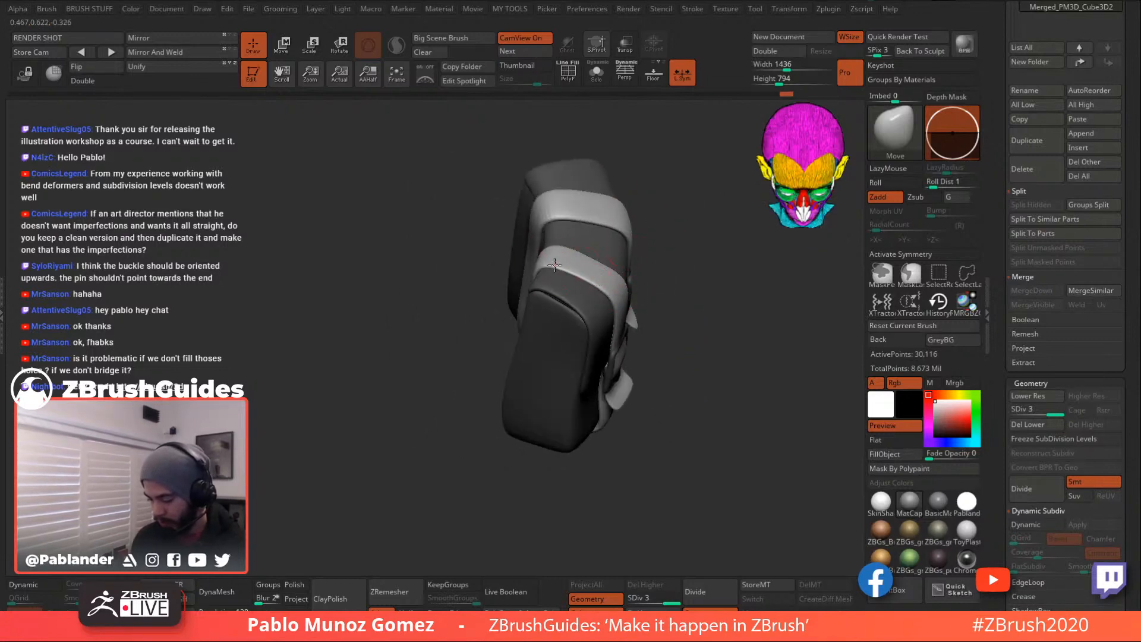
{"action": "right_click_drag", "start_coordinate": [685, 310], "coordinate": [704, 331]}
{"action": "right_click_drag", "start_coordinate": [589, 410], "coordinate": [582, 416]}
{"action": "right_click", "coordinate": [555, 462]}
{"action": "left_click_drag", "start_coordinate": [592, 396], "coordinate": [597, 390]}
{"action": "right_click_drag", "start_coordinate": [630, 402], "coordinate": [567, 411]}
{"action": "right_click", "coordinate": [586, 460]}
{"action": "mouse_move", "coordinate": [645, 380]}
{"action": "right_mouse_down"}
{"action": "mouse_move", "coordinate": [526, 362]}
{"action": "mouse_move", "coordinate": [520, 338]}
{"action": "mouse_move", "coordinate": [516, 384]}
{"action": "mouse_move", "coordinate": [493, 411]}
{"action": "mouse_move", "coordinate": [440, 372]}
{"action": "mouse_move", "coordinate": [563, 400]}
{"action": "mouse_move", "coordinate": [628, 397]}
{"action": "right_mouse_up"}
- Turn Solo off, show all character subtools, and apply AutoReorder to the subtool list
{"action": "left_click", "coordinate": [596, 71]}
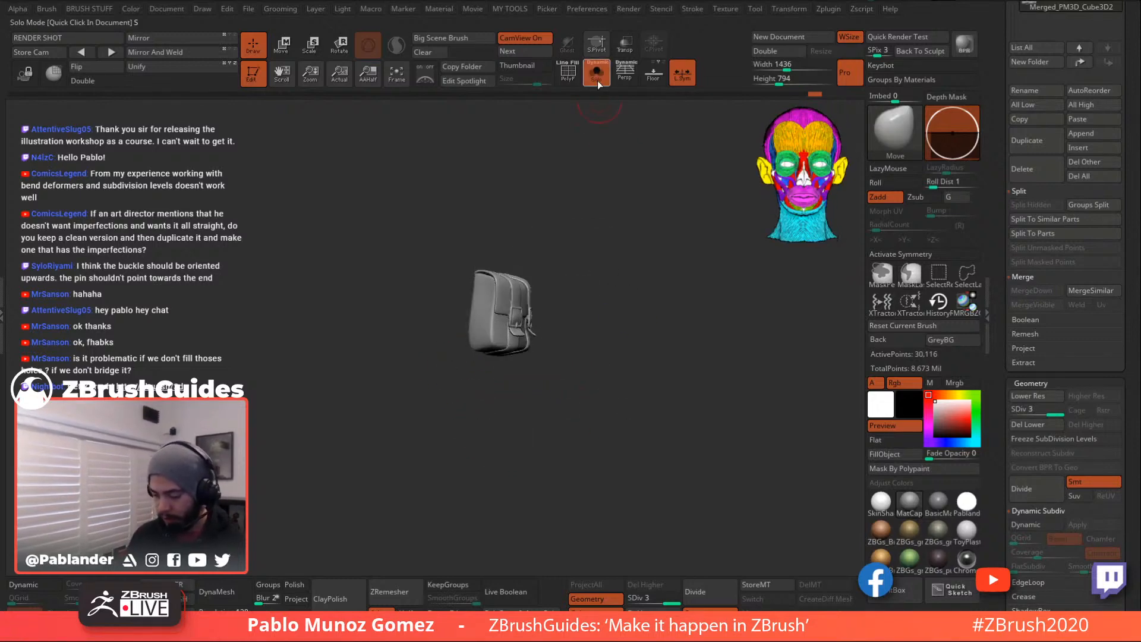
{"action": "left_click", "coordinate": [601, 80]}
{"action": "left_click_drag", "start_coordinate": [1127, 33], "coordinate": [1127, 151]}
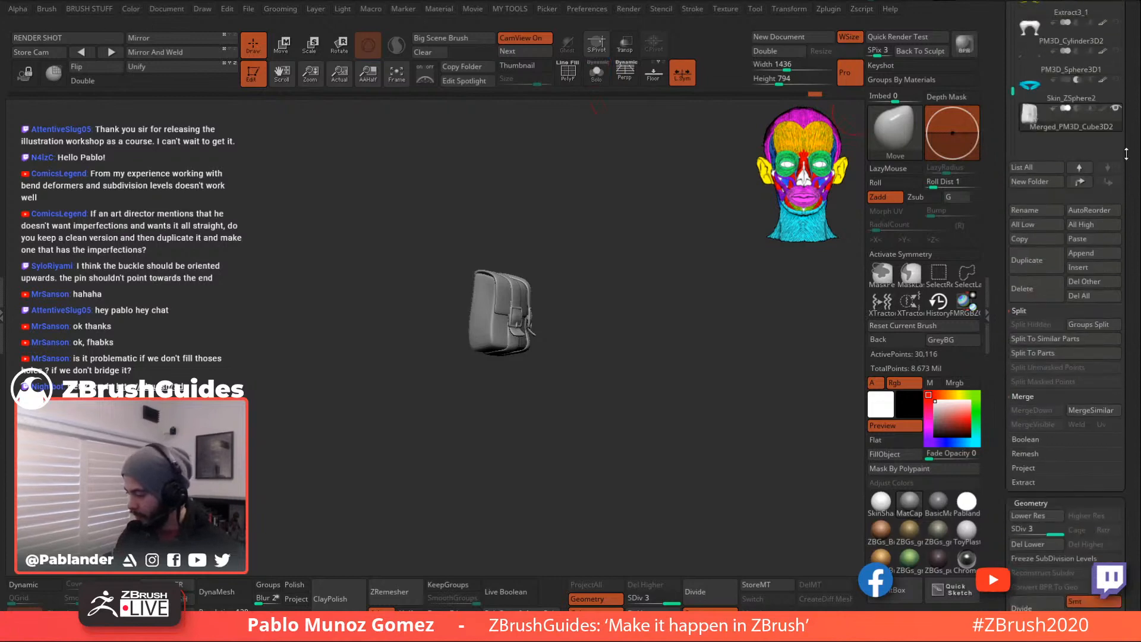
{"action": "left_click", "coordinate": [1117, 110], "text": "shift"}
{"action": "left_click_drag", "start_coordinate": [1127, 96], "coordinate": [1127, 135]}
{"action": "left_click", "coordinate": [1092, 249]}
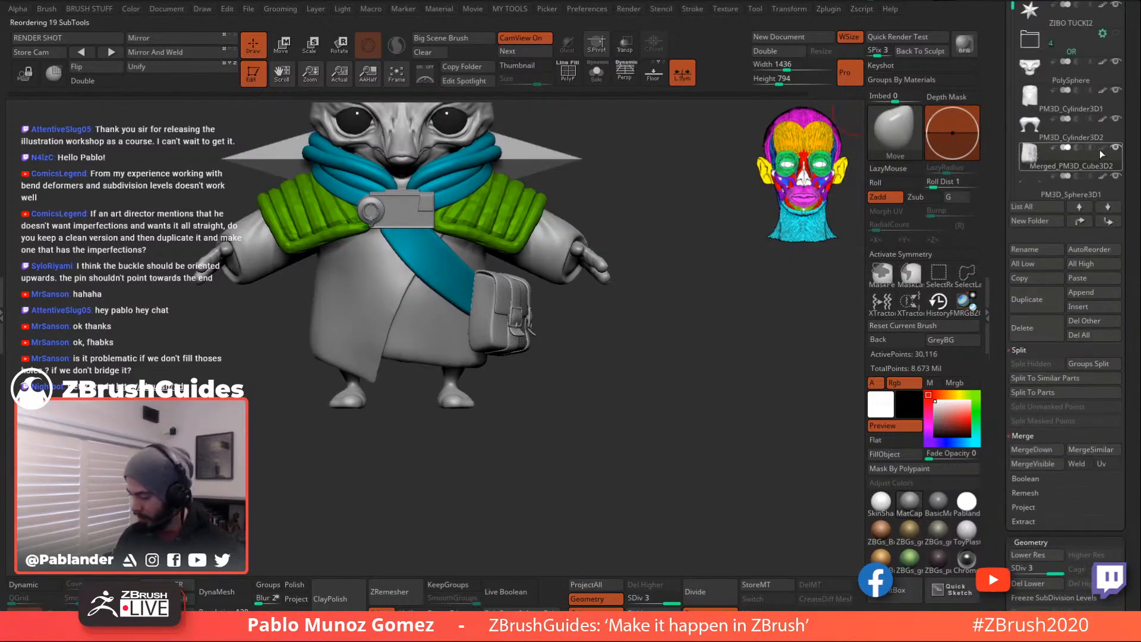
- Hide the character's hat subtool
{"action": "left_click", "coordinate": [1081, 190]}
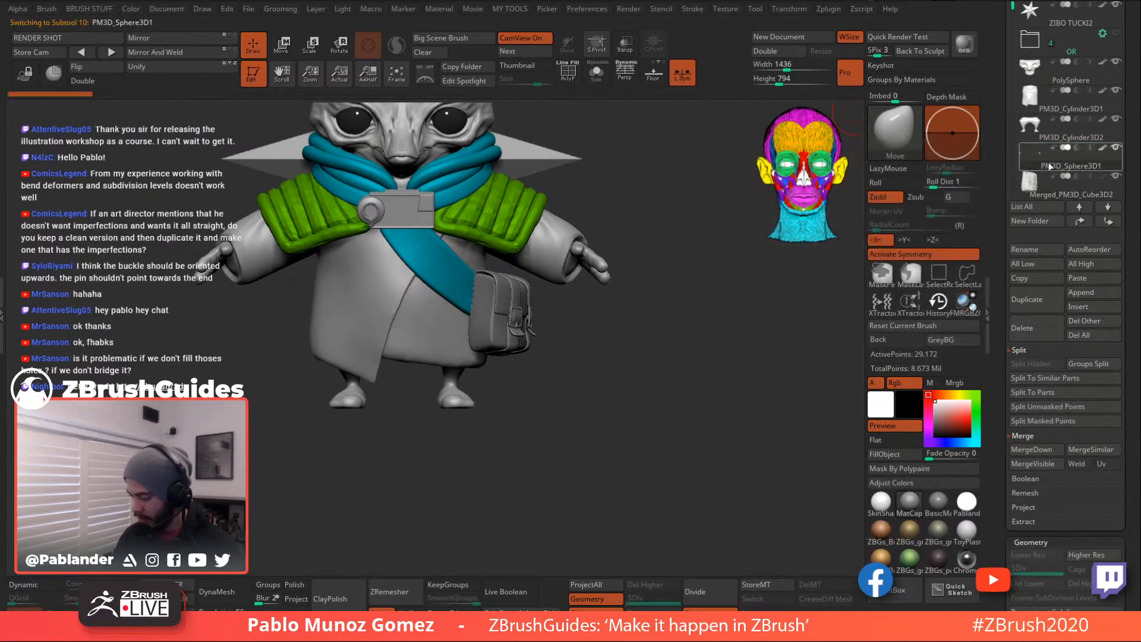
{"action": "left_click_drag", "start_coordinate": [1009, 148], "coordinate": [1010, 99]}
{"action": "left_click_drag", "start_coordinate": [1007, 100], "coordinate": [1001, 246]}
{"action": "left_click_drag", "start_coordinate": [1013, 296], "coordinate": [1017, 393]}
{"action": "left_click", "coordinate": [1116, 288]}
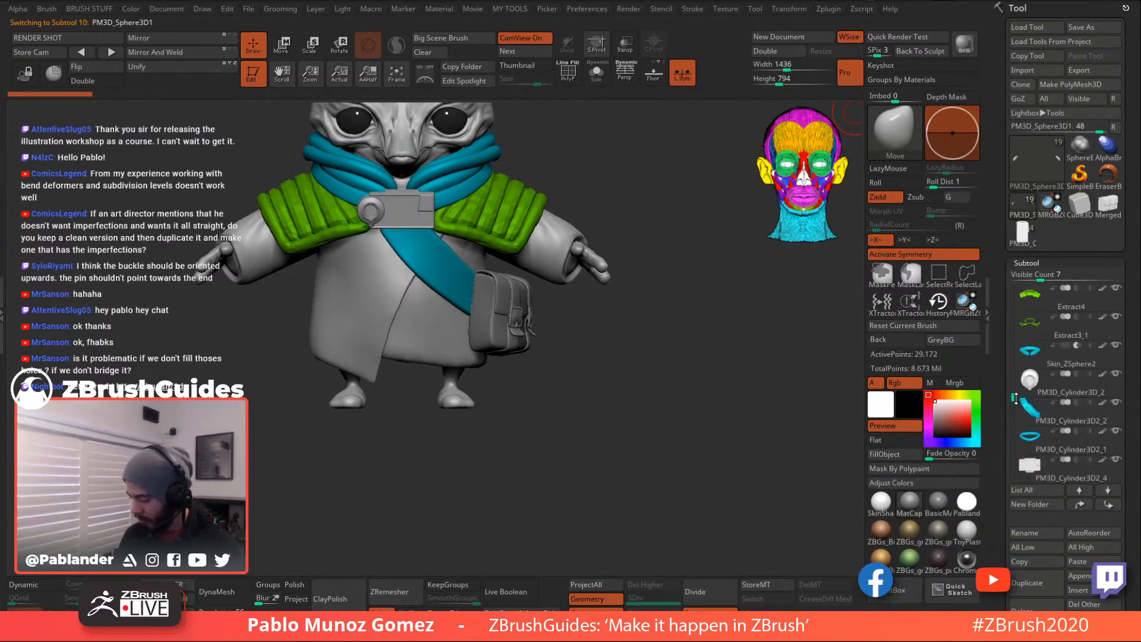
- Fill the bag with the chest strap's cyan colour, then reset the active colour to white
{"action": "left_click", "coordinate": [532, 349], "text": "alt"}
{"action": "left_click_drag", "start_coordinate": [606, 362], "coordinate": [631, 362]}
{"action": "left_click_drag", "start_coordinate": [956, 415], "coordinate": [503, 301]}
{"action": "left_click", "coordinate": [900, 452]}
{"action": "left_click", "coordinate": [935, 402]}
{"action": "left_click_drag", "start_coordinate": [663, 379], "coordinate": [722, 404], "text": "alt"}
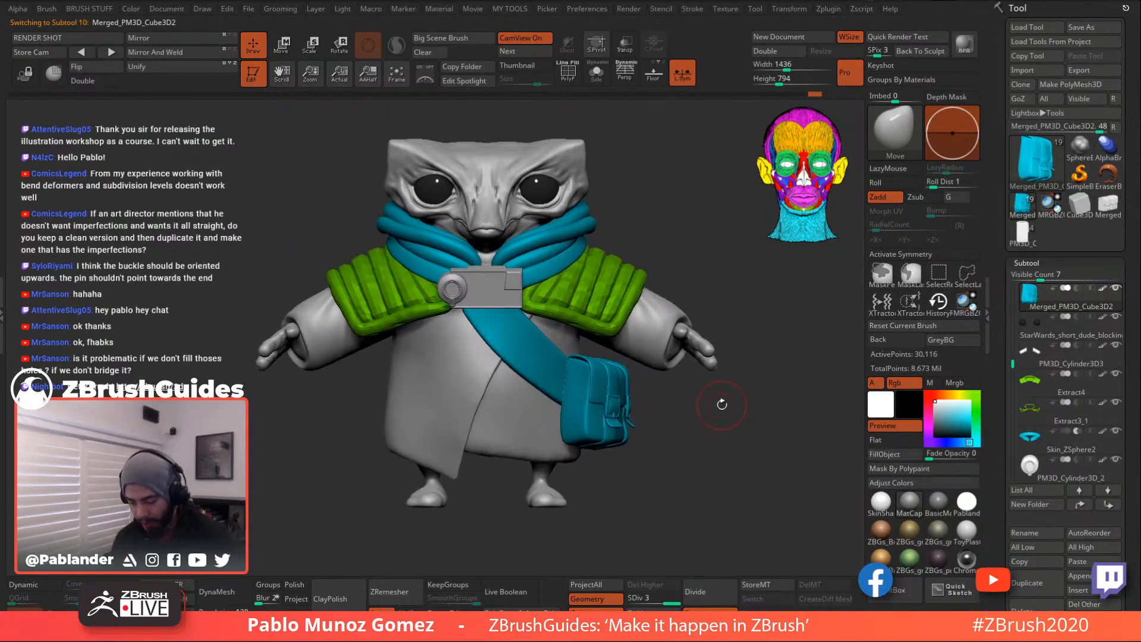
{"action": "mouse_move", "coordinate": [688, 423]}
{"action": "left_mouse_down"}
{"action": "mouse_move", "coordinate": [701, 356]}
{"action": "mouse_move", "coordinate": [694, 457]}
{"action": "mouse_move", "coordinate": [752, 469]}
{"action": "mouse_move", "coordinate": [683, 440]}
{"action": "left_mouse_up"}
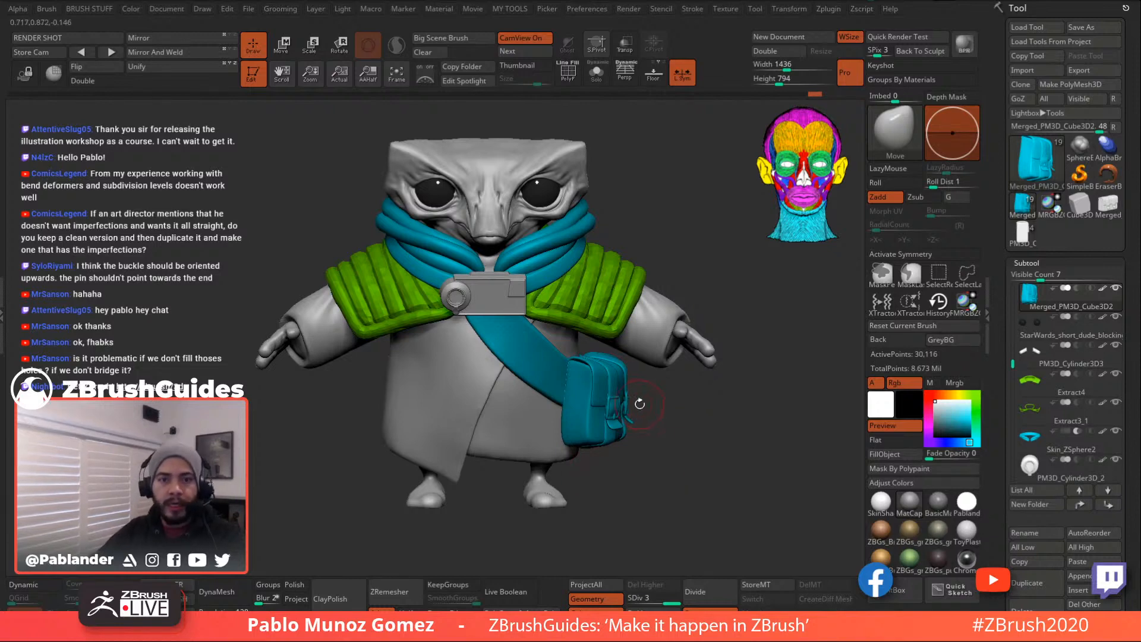
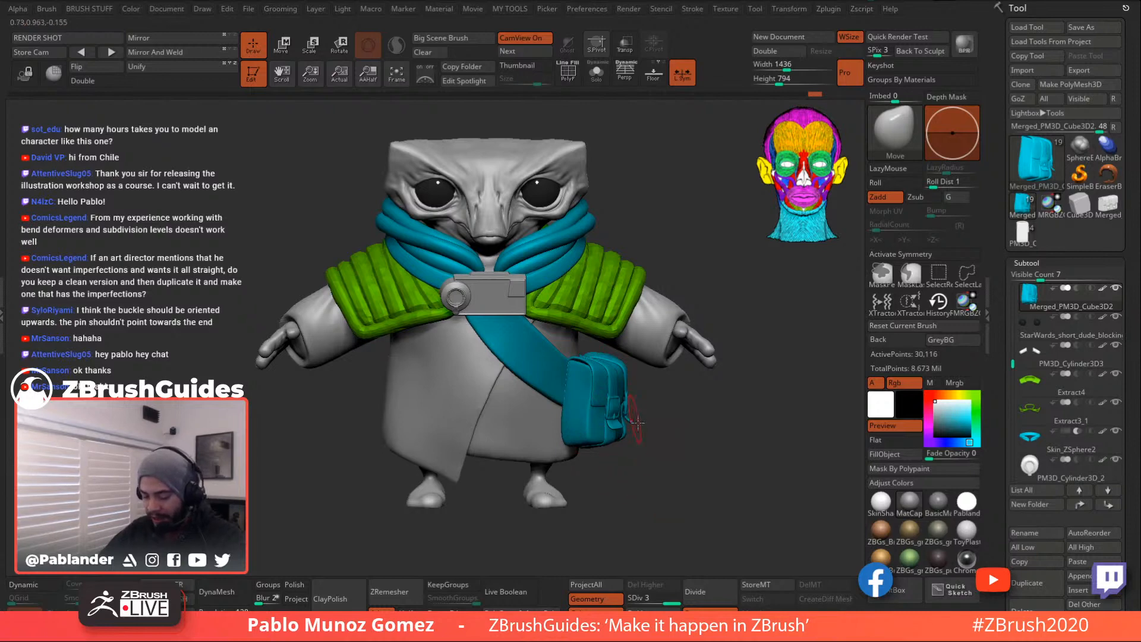
- Orbit the character to a frontal view, then bring the Harvesters browser post full-screen over ZBrush
{"action": "left_click_drag", "start_coordinate": [699, 410], "coordinate": [671, 435]}
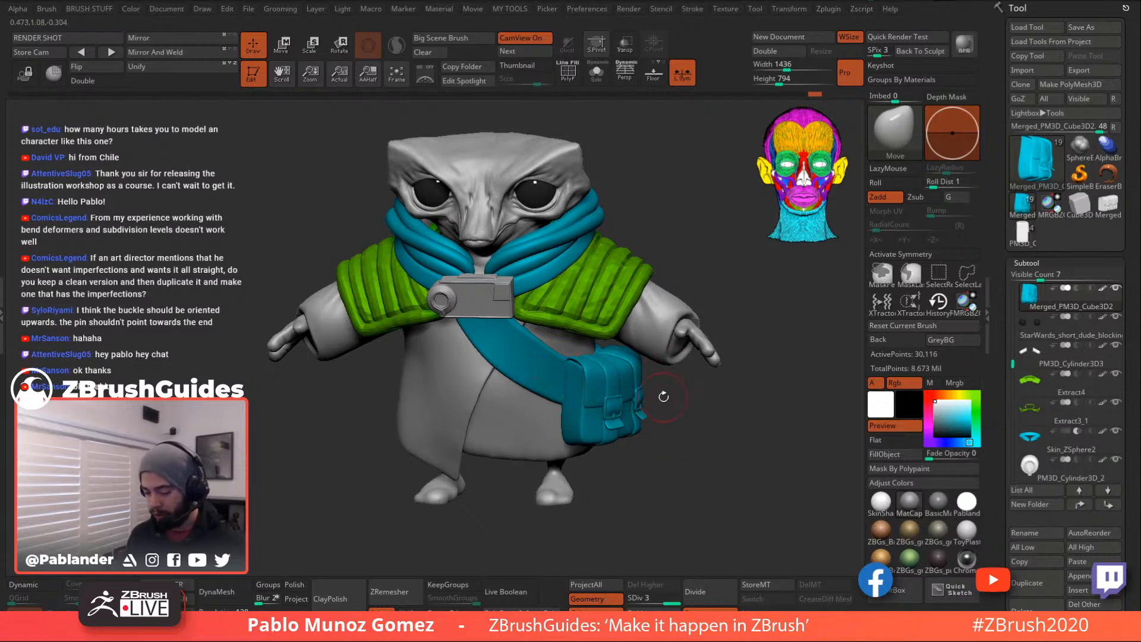
{"action": "left_click_drag", "start_coordinate": [667, 400], "coordinate": [704, 435]}
{"action": "left_click_drag", "start_coordinate": [643, 464], "coordinate": [669, 479]}
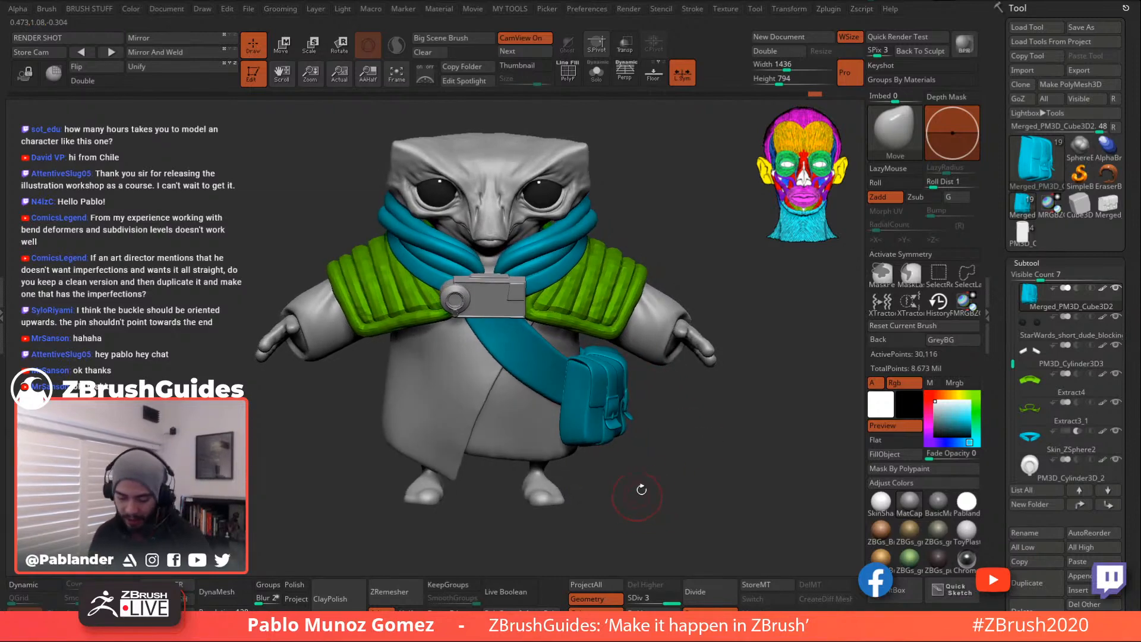
{"action": "left_click_drag", "start_coordinate": [705, 426], "coordinate": [708, 399]}
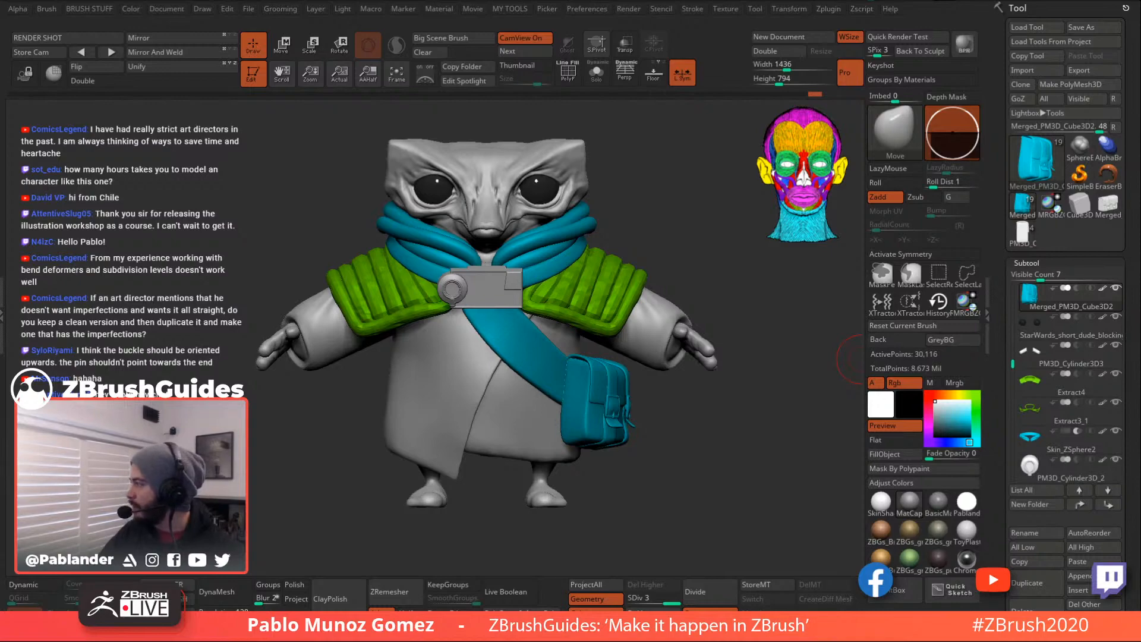
{"action": "left_click_drag", "start_coordinate": [1140, 142], "coordinate": [832, 1]}
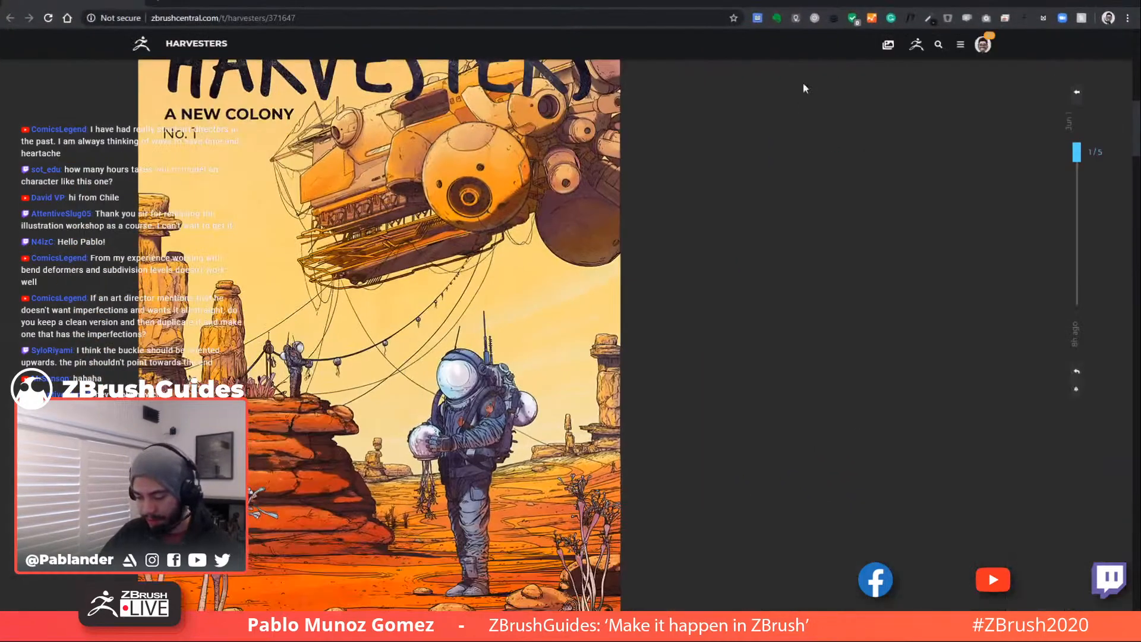
- Restore the browser to a smaller window over the ZBrush sculpt
{"action": "scroll", "coordinate": [812, 175], "scroll_direction": "up", "scroll_amount": 1}
{"action": "scroll", "coordinate": [518, 233], "scroll_direction": "down", "scroll_amount": 1}
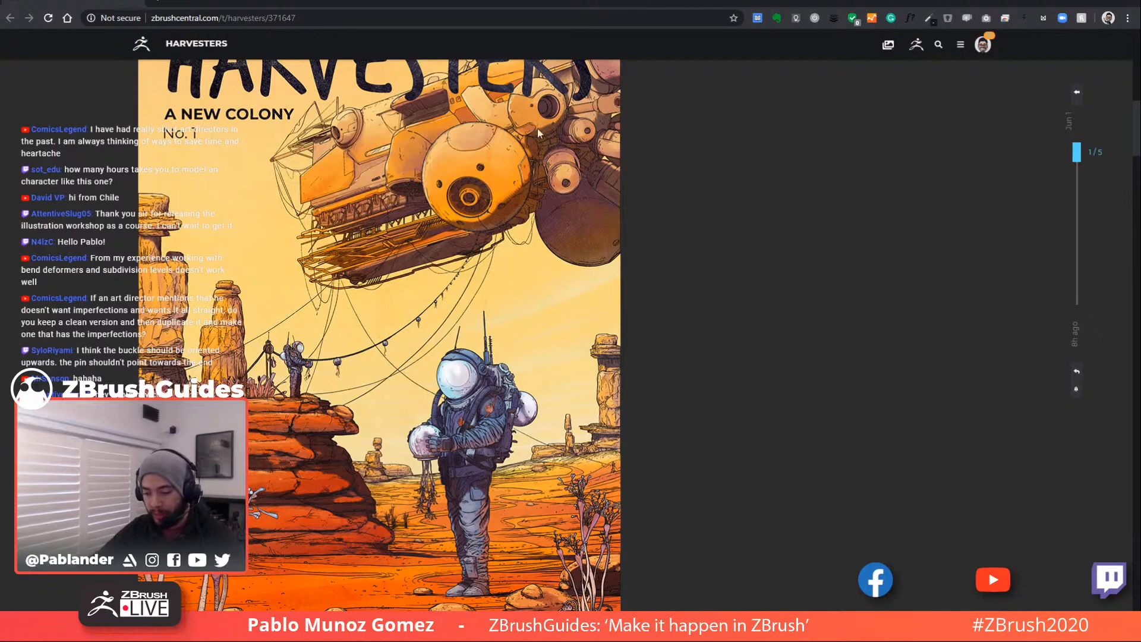
{"action": "left_click_drag", "start_coordinate": [504, 2], "coordinate": [613, 4]}
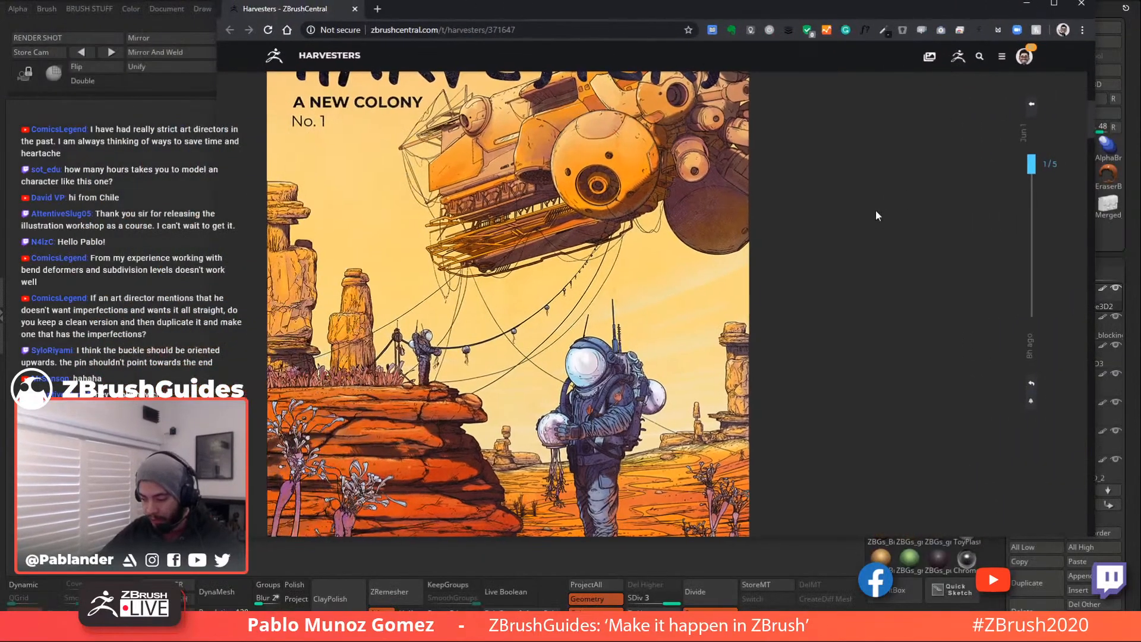
{"action": "scroll", "coordinate": [528, 286], "scroll_direction": "up", "scroll_amount": 1}
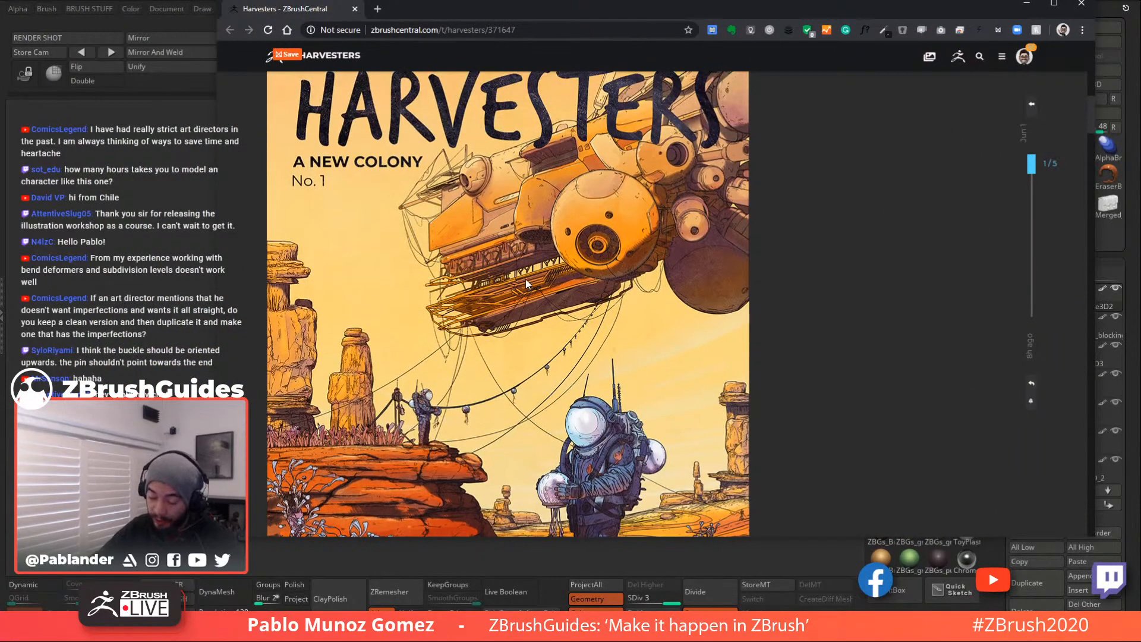
{"action": "scroll", "coordinate": [578, 288], "scroll_direction": "down", "scroll_amount": 1}
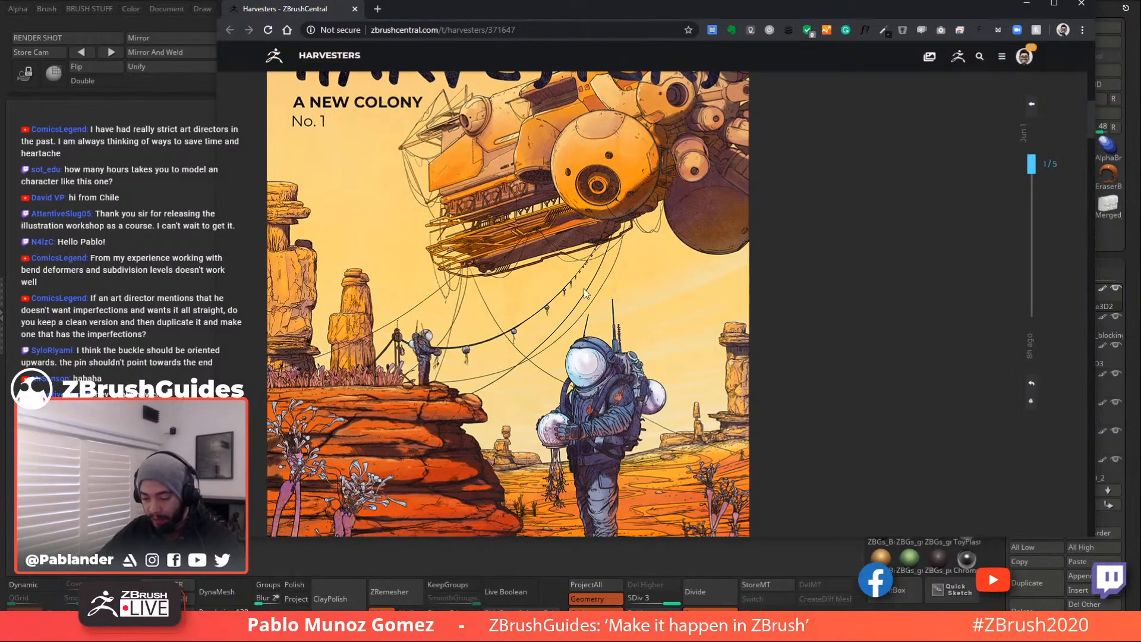
- Scroll down through the Harvesters post images
{"action": "scroll", "coordinate": [609, 349], "scroll_direction": "down", "scroll_amount": 8}
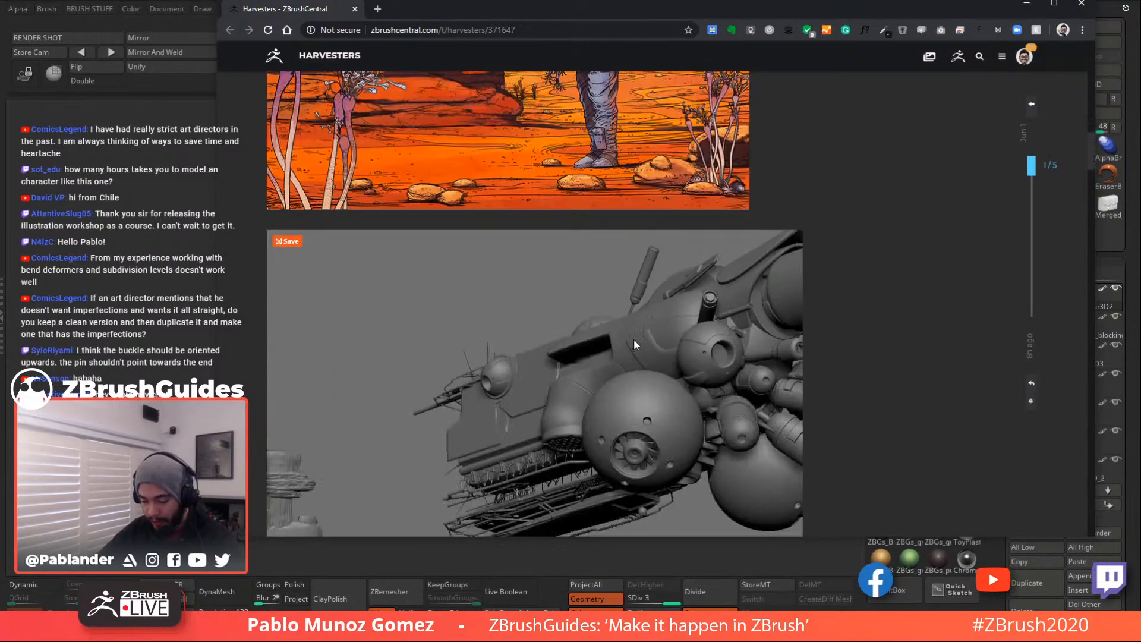
{"action": "scroll", "coordinate": [649, 289], "scroll_direction": "down", "scroll_amount": 2}
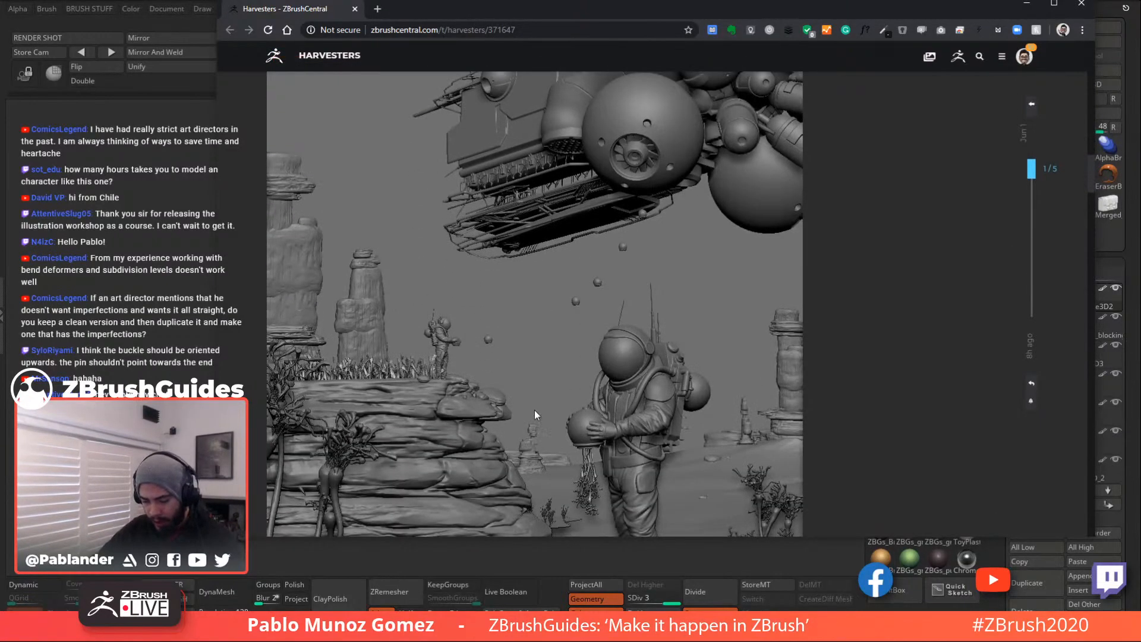
{"action": "scroll", "coordinate": [626, 315], "scroll_direction": "down", "scroll_amount": 10}
{"action": "scroll", "coordinate": [535, 226], "scroll_direction": "up", "scroll_amount": 1}
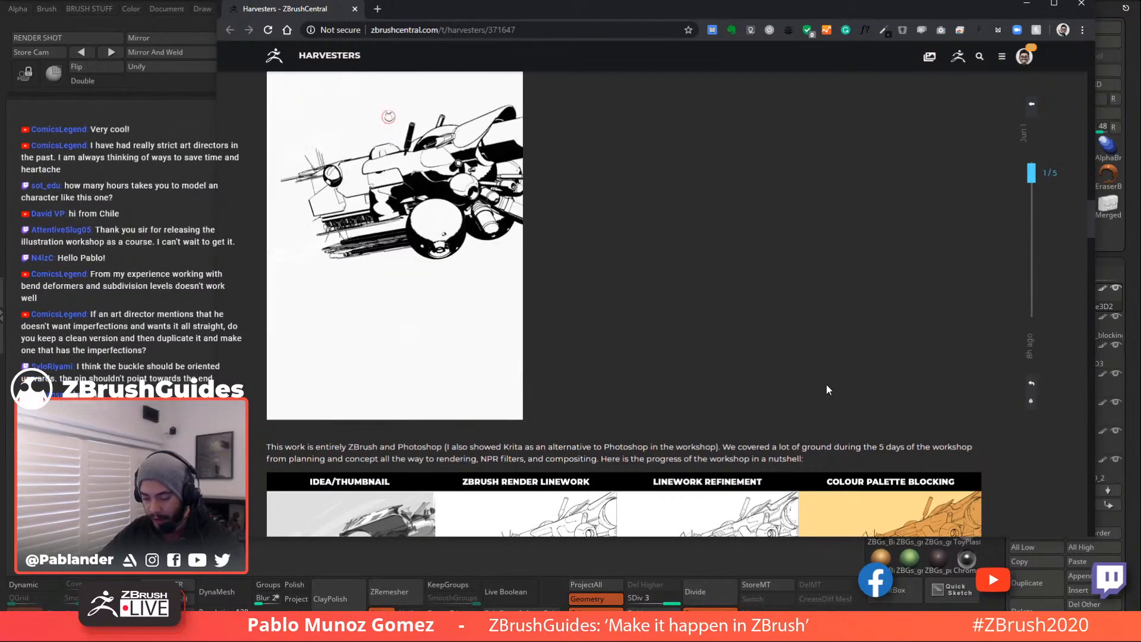
{"action": "scroll", "coordinate": [840, 372], "scroll_direction": "down", "scroll_amount": 6}
{"action": "scroll", "coordinate": [416, 296], "scroll_direction": "down", "scroll_amount": 1}
{"action": "scroll", "coordinate": [416, 295], "scroll_direction": "up", "scroll_amount": 1}
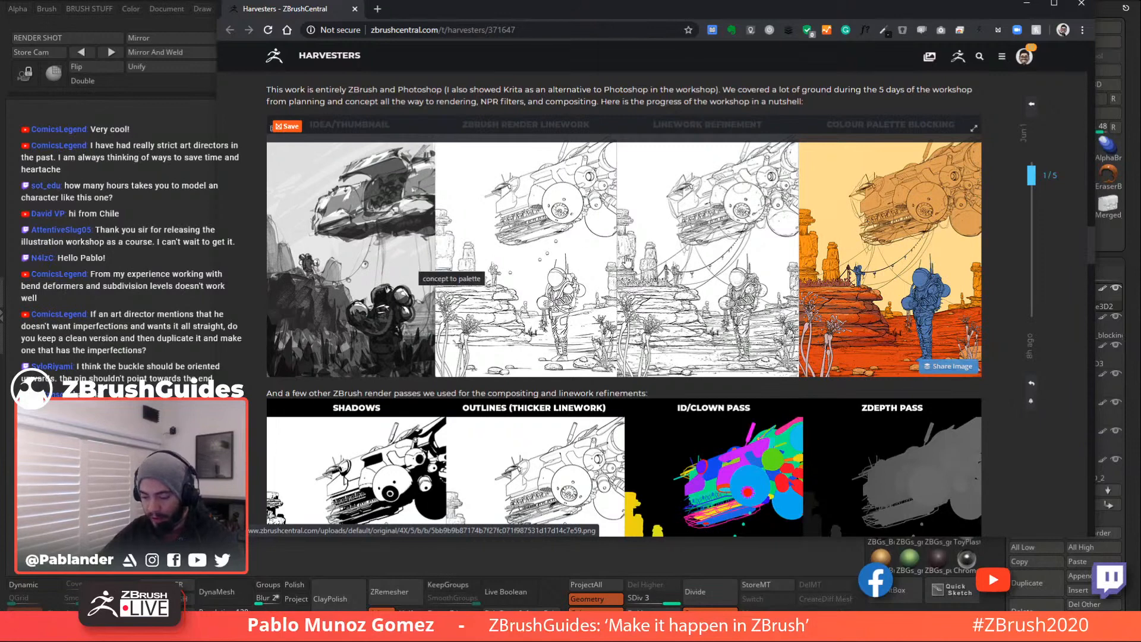
{"action": "scroll", "coordinate": [625, 257], "scroll_direction": "down", "scroll_amount": 1}
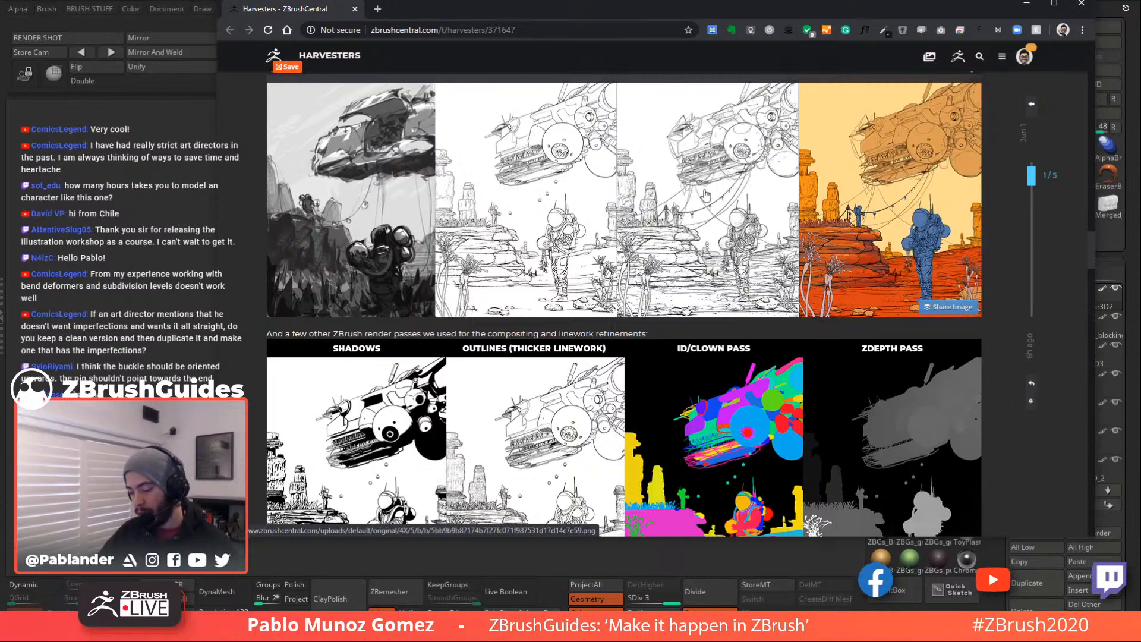
{"action": "scroll", "coordinate": [708, 196], "scroll_direction": "up", "scroll_amount": 1}
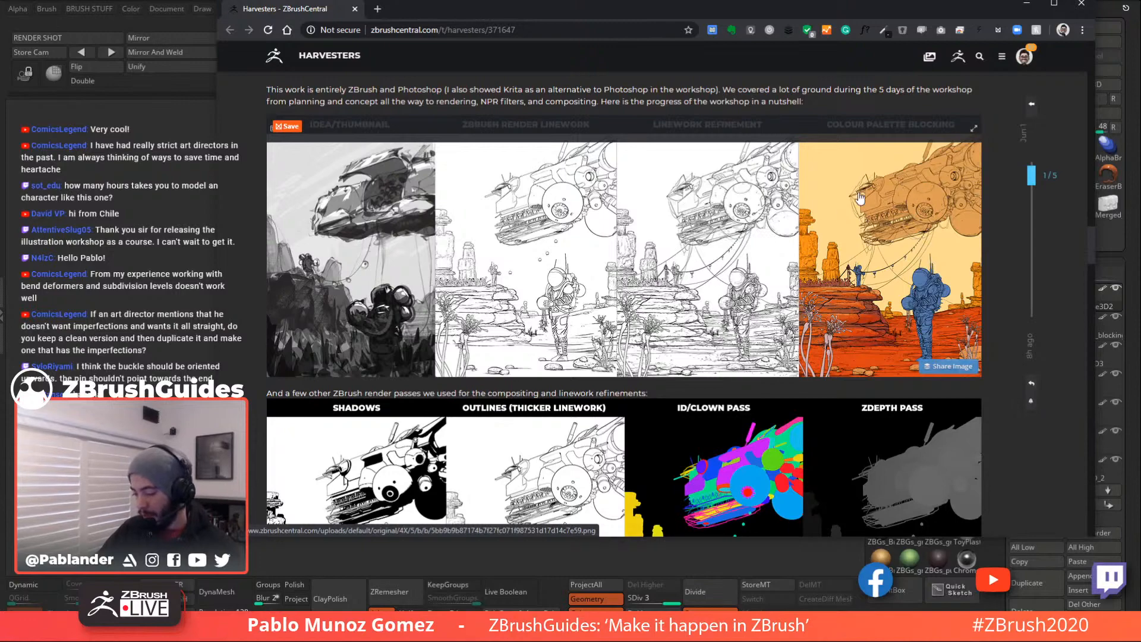
{"action": "scroll", "coordinate": [899, 235], "scroll_direction": "down", "scroll_amount": 1}
{"action": "scroll", "coordinate": [898, 235], "scroll_direction": "down", "scroll_amount": 3}
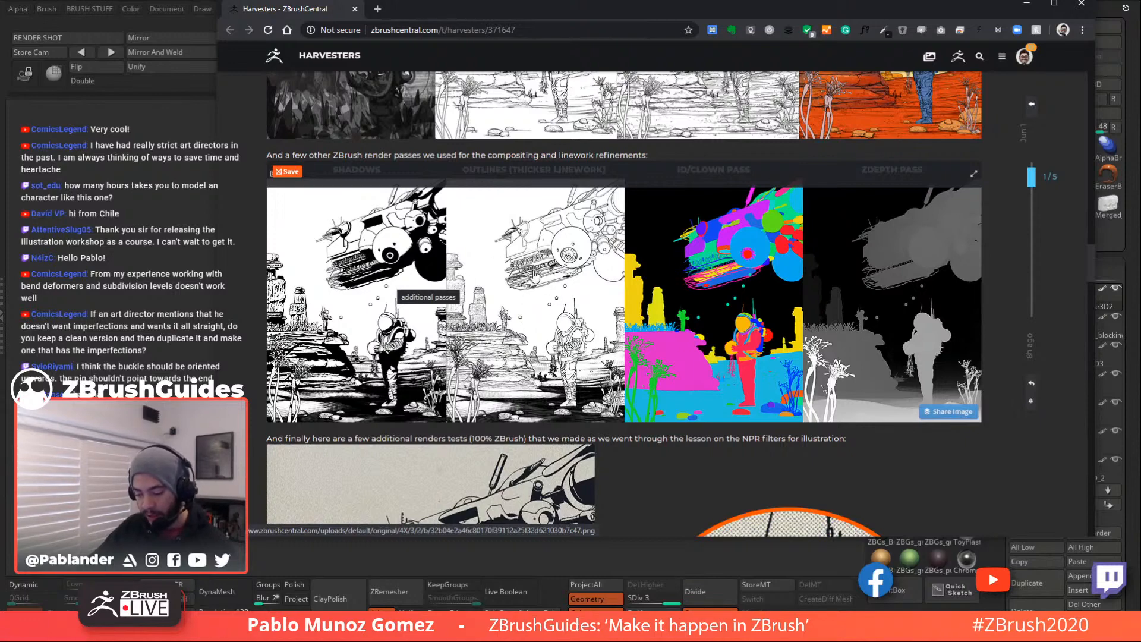
- Continue scrolling to the post's closing message and stats
{"action": "scroll", "coordinate": [512, 269], "scroll_direction": "up", "scroll_amount": 4}
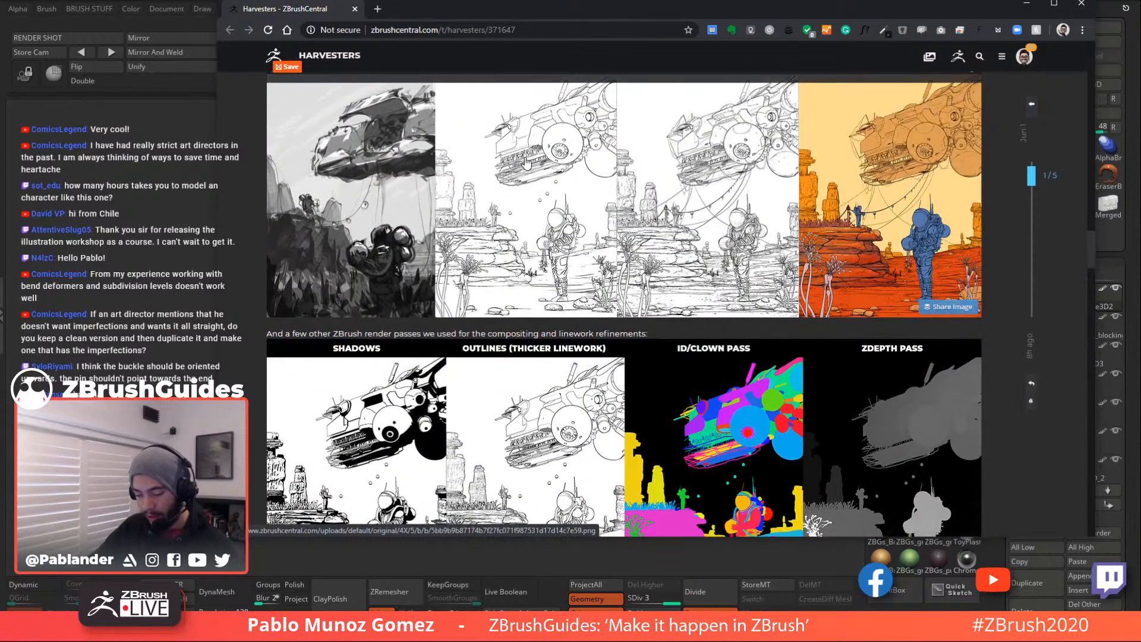
{"action": "scroll", "coordinate": [550, 274], "scroll_direction": "down", "scroll_amount": 2}
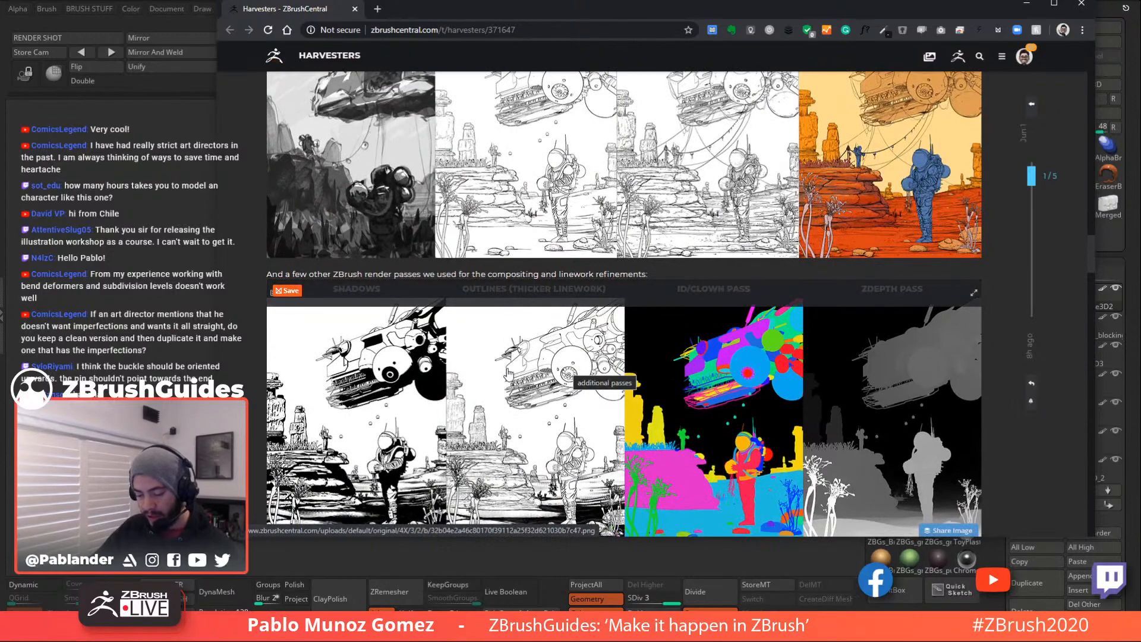
{"action": "scroll", "coordinate": [548, 368], "scroll_direction": "down", "scroll_amount": 1}
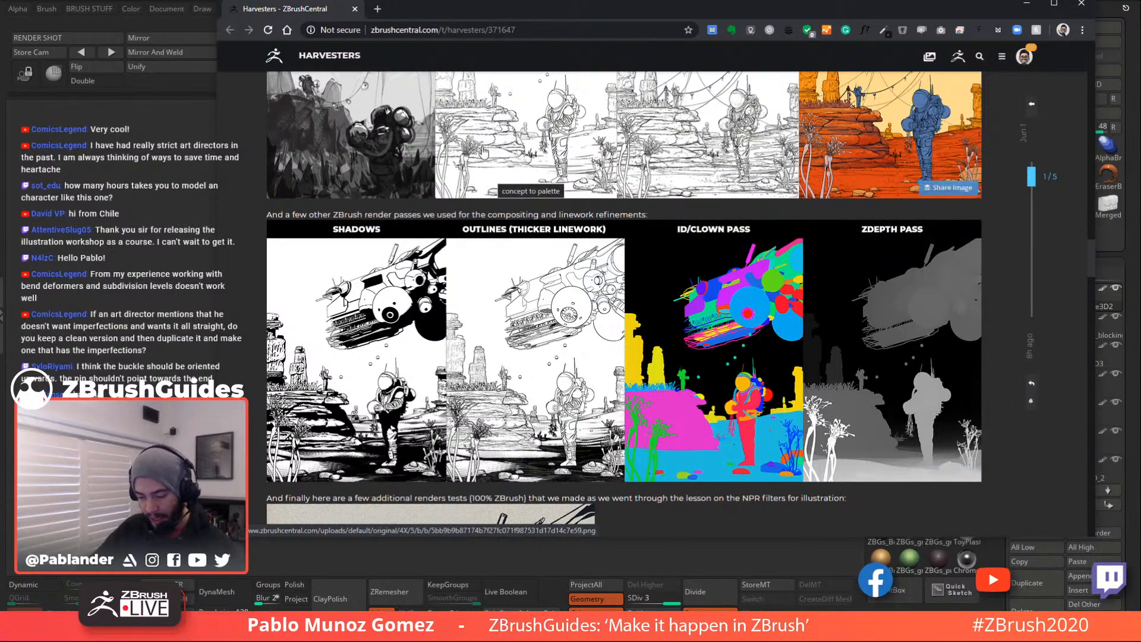
{"action": "scroll", "coordinate": [498, 172], "scroll_direction": "up", "scroll_amount": 2}
{"action": "scroll", "coordinate": [511, 416], "scroll_direction": "down", "scroll_amount": 2}
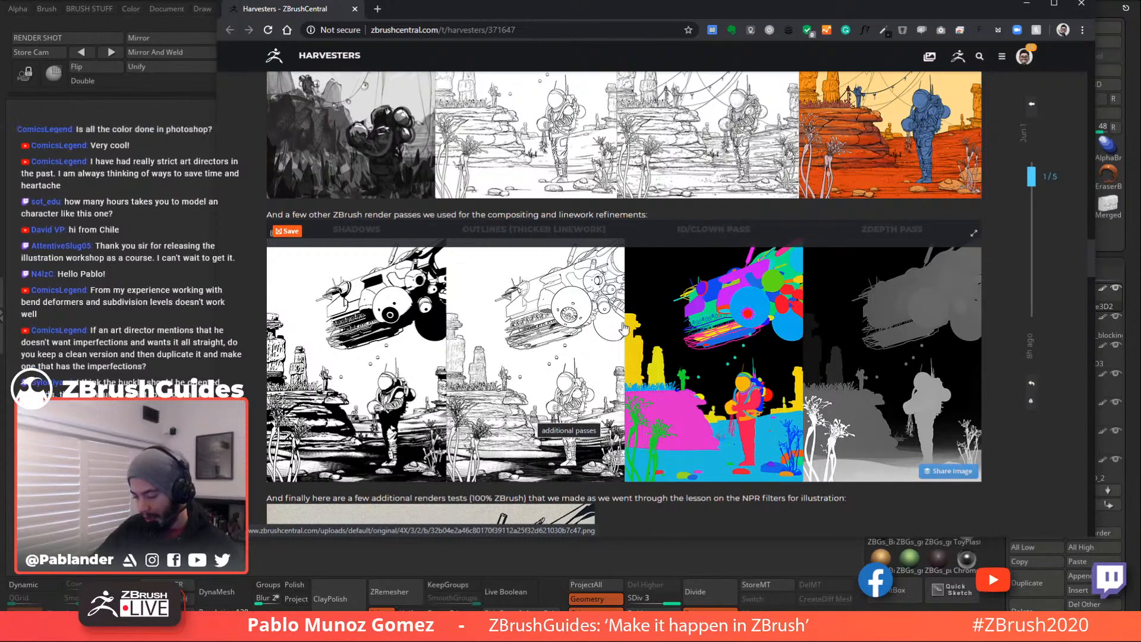
{"action": "scroll", "coordinate": [711, 378], "scroll_direction": "down", "scroll_amount": 7}
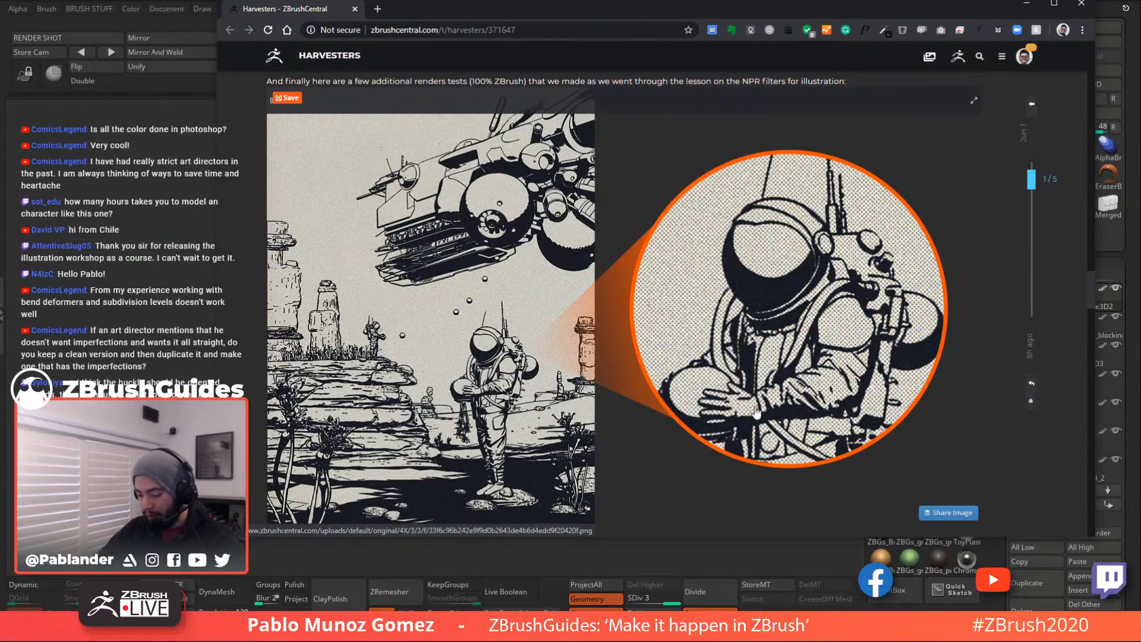
{"action": "scroll", "coordinate": [749, 196], "scroll_direction": "down", "scroll_amount": 5}
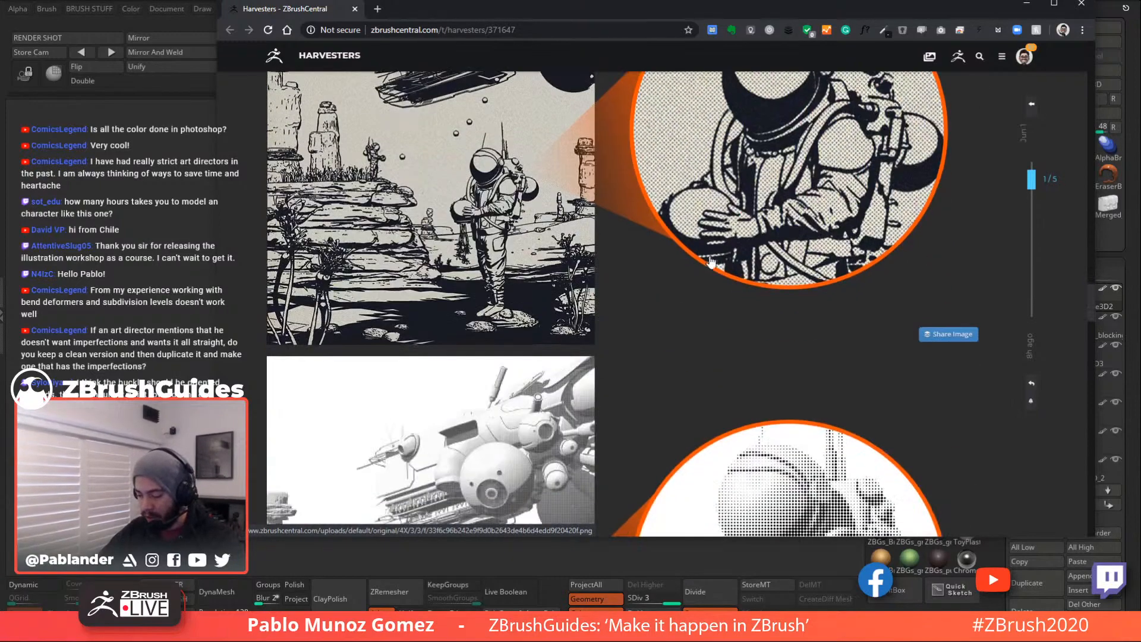
{"action": "scroll", "coordinate": [748, 196], "scroll_direction": "down", "scroll_amount": 2}
{"action": "scroll", "coordinate": [784, 222], "scroll_direction": "down", "scroll_amount": 3}
{"action": "scroll", "coordinate": [784, 223], "scroll_direction": "down", "scroll_amount": 5}
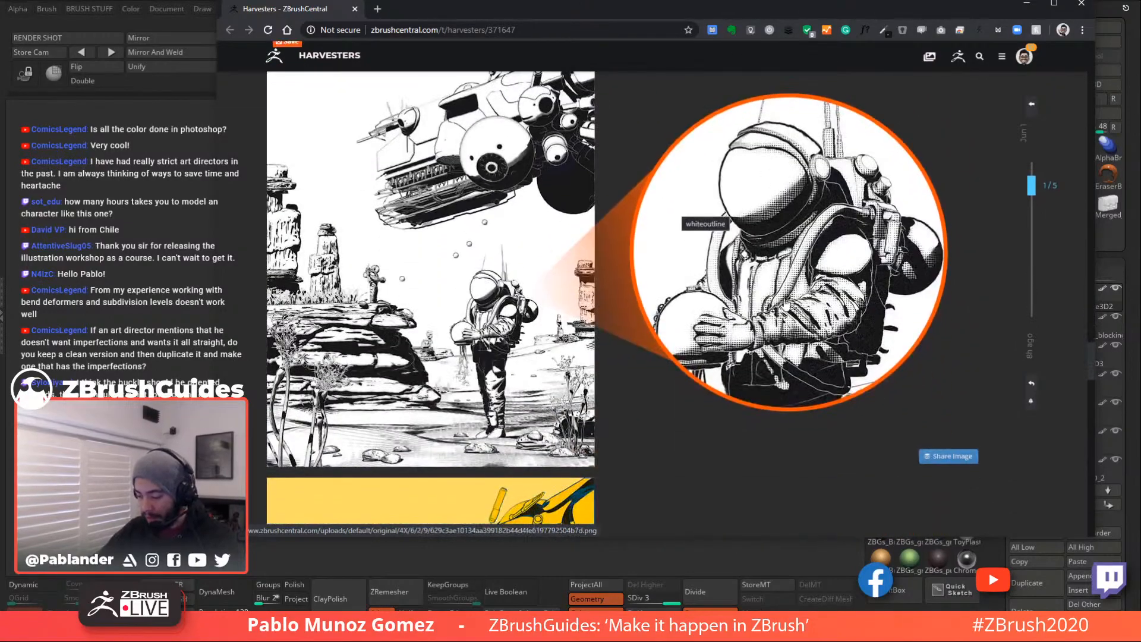
{"action": "scroll", "coordinate": [794, 355], "scroll_direction": "down", "scroll_amount": 3}
{"action": "scroll", "coordinate": [795, 355], "scroll_direction": "down", "scroll_amount": 7}
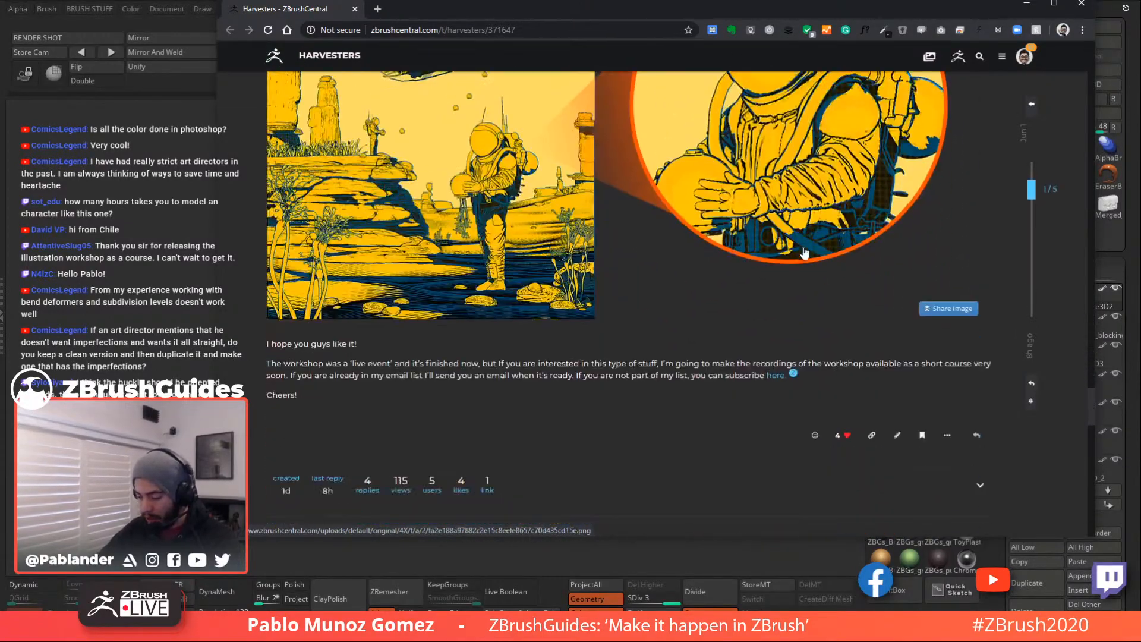
{"action": "scroll", "coordinate": [745, 277], "scroll_direction": "up", "scroll_amount": 3}
- Move the browser aside, orbit the coloured sculpt, then switch to the grey Photoshop paintover
{"action": "left_click_drag", "start_coordinate": [512, 10], "coordinate": [1140, 45]}
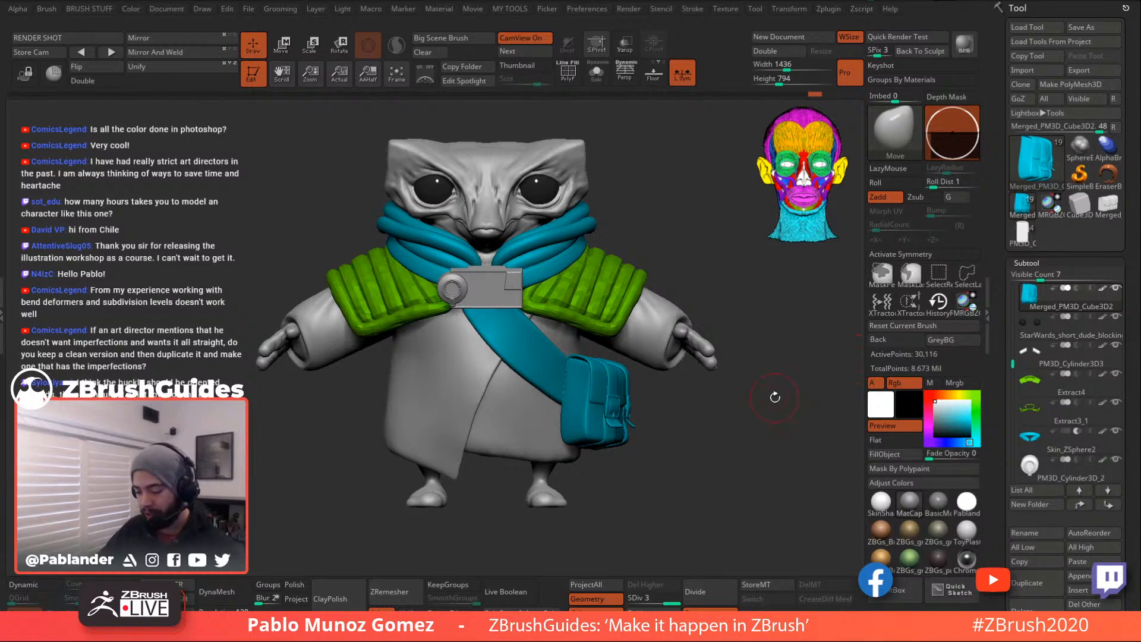
{"action": "left_click_drag", "start_coordinate": [759, 381], "coordinate": [753, 391]}
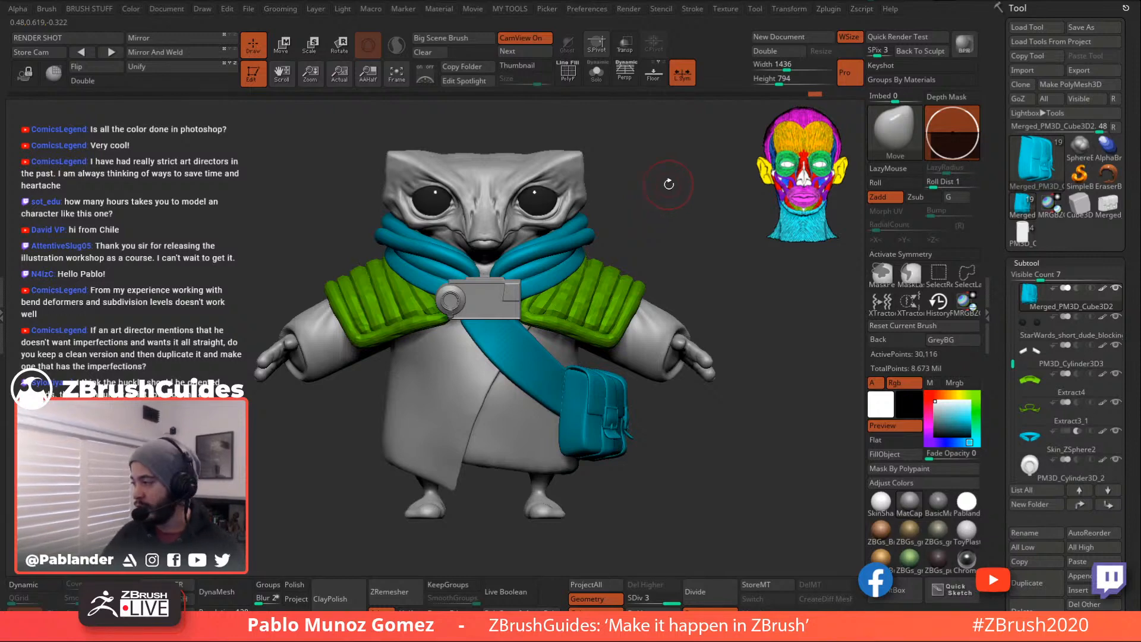
{"action": "left_click_drag", "start_coordinate": [669, 184], "coordinate": [672, 183]}
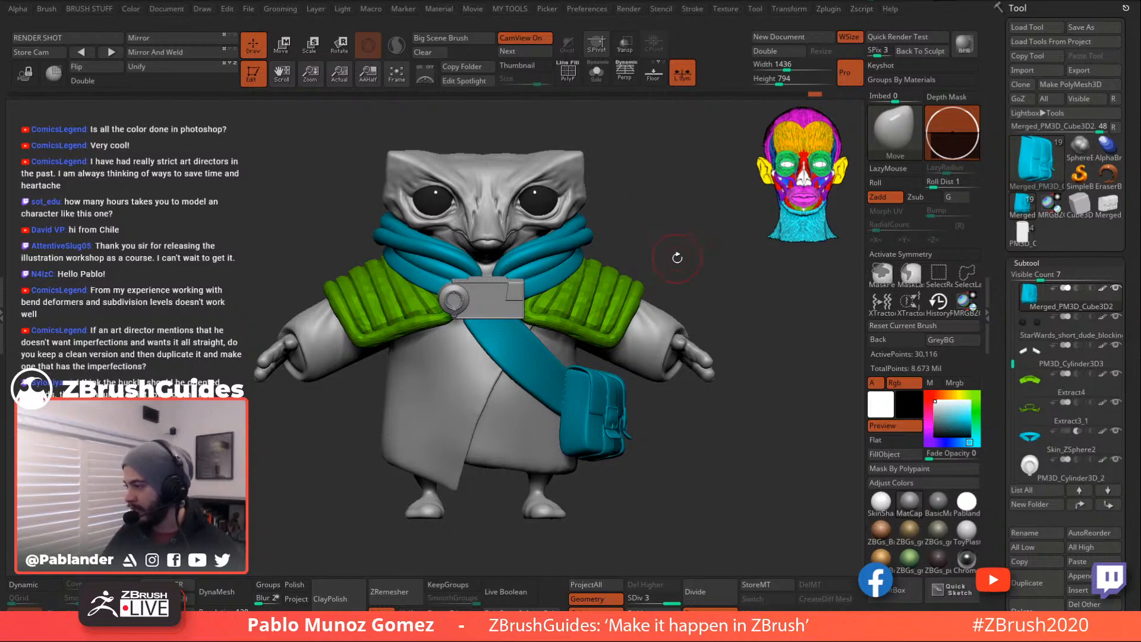
{"action": "left_click_drag", "start_coordinate": [699, 222], "coordinate": [699, 218]}
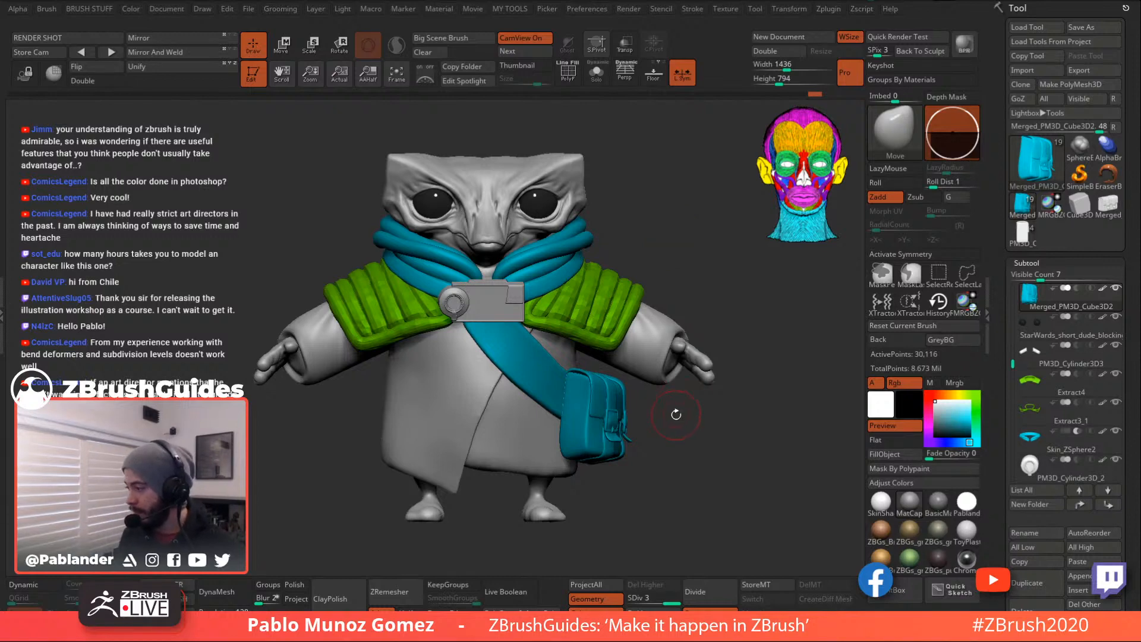
{"action": "mouse_move", "coordinate": [705, 422]}
{"action": "left_mouse_down"}
{"action": "mouse_move", "coordinate": [691, 426]}
{"action": "mouse_move", "coordinate": [711, 419]}
{"action": "left_mouse_up"}
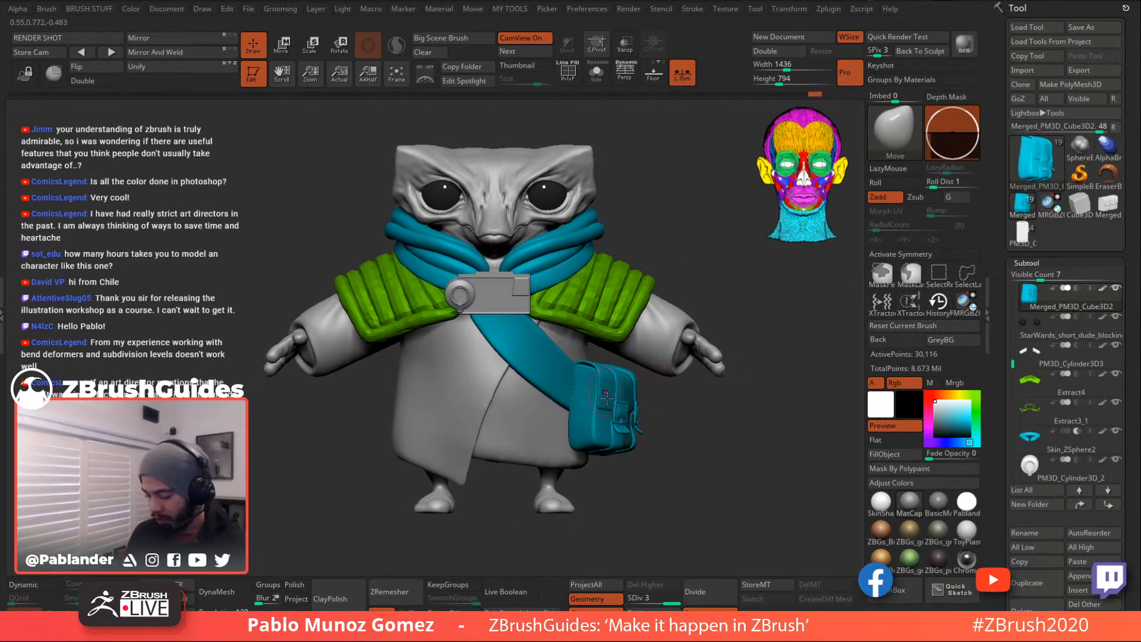
{"action": "mouse_move", "coordinate": [688, 453]}
{"action": "left_mouse_down"}
{"action": "mouse_move", "coordinate": [687, 428]}
{"action": "mouse_move", "coordinate": [706, 449]}
{"action": "mouse_move", "coordinate": [705, 438]}
{"action": "left_mouse_up"}
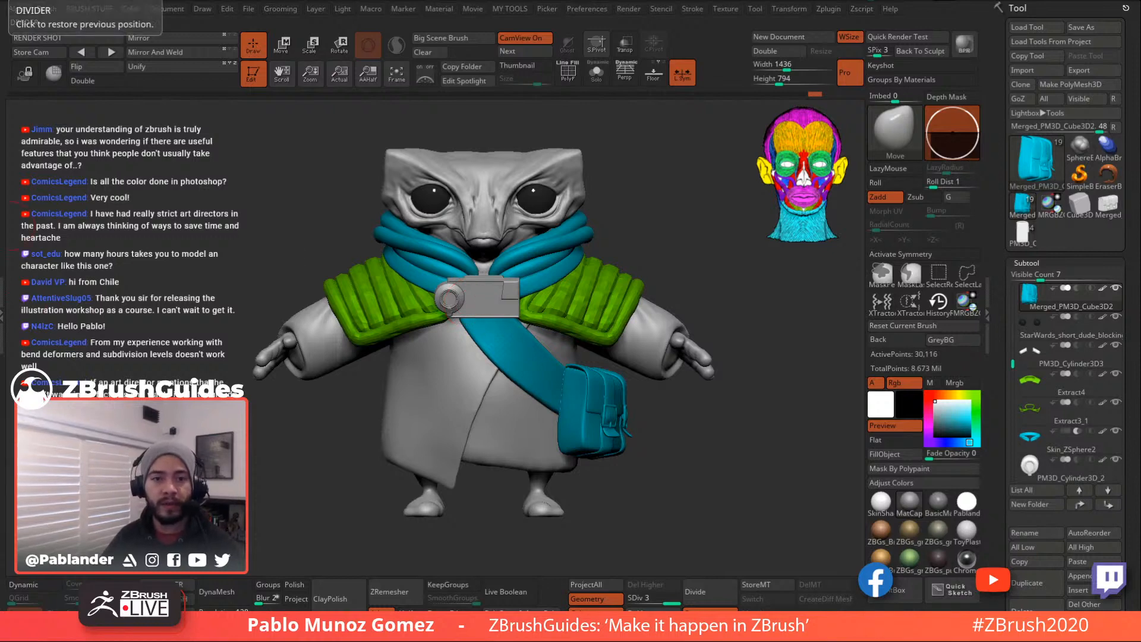
{"action": "mouse_move", "coordinate": [1051, 359]}
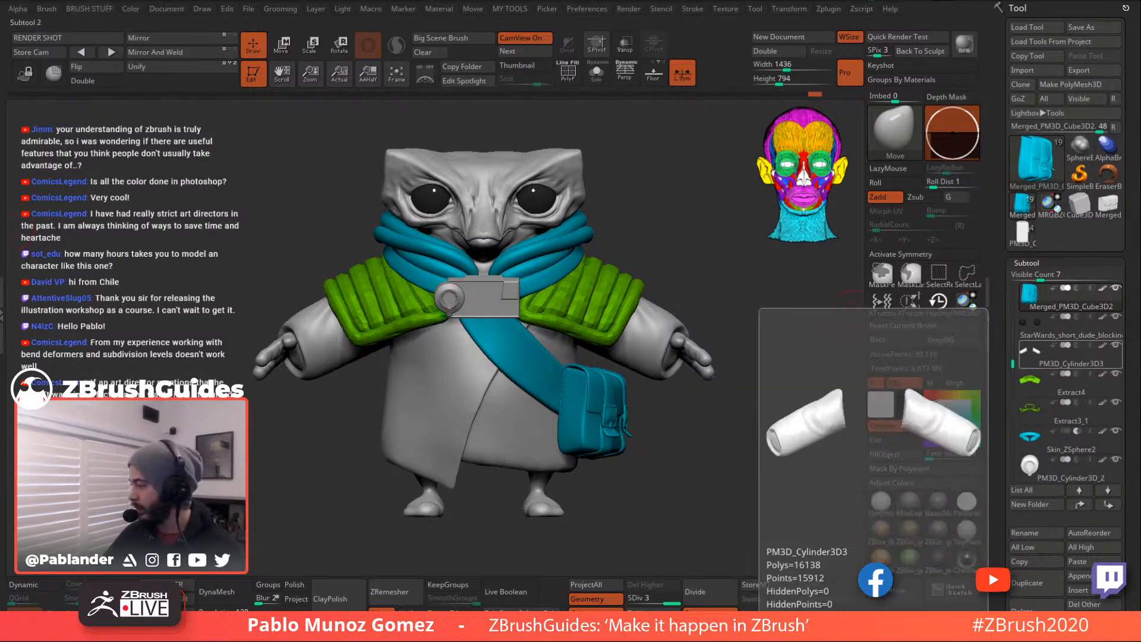
{"action": "key", "text": "alt+Tab"}
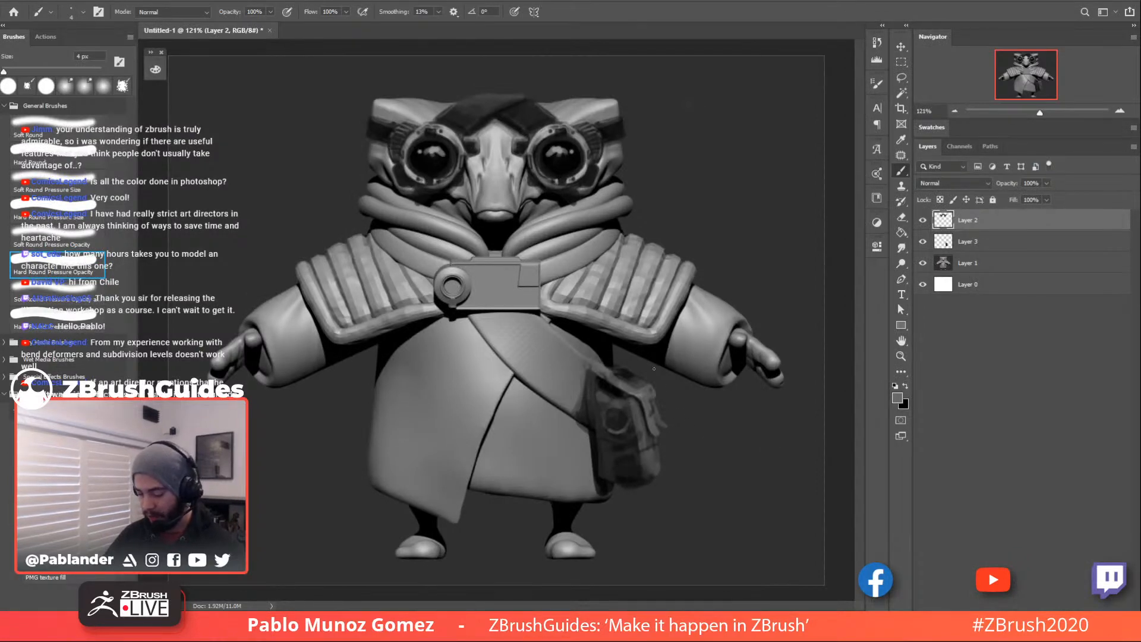
- Set the Photoshop foreground colour to bright green 03f13b
{"action": "left_click", "coordinate": [898, 396]}
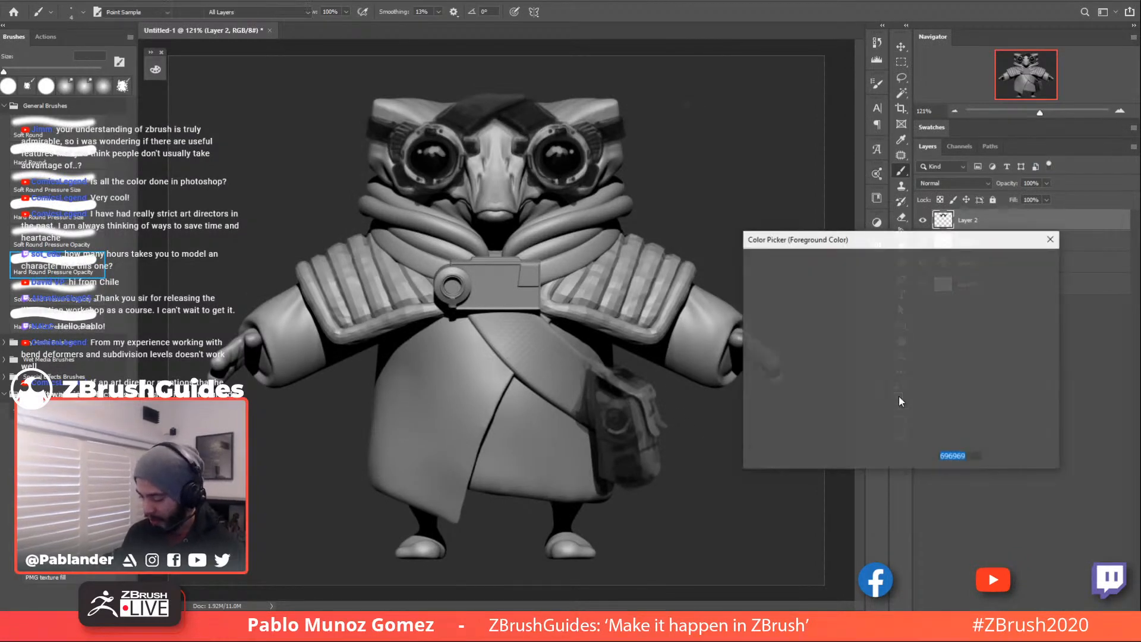
{"action": "left_click", "coordinate": [914, 362]}
{"action": "left_click", "coordinate": [898, 275]}
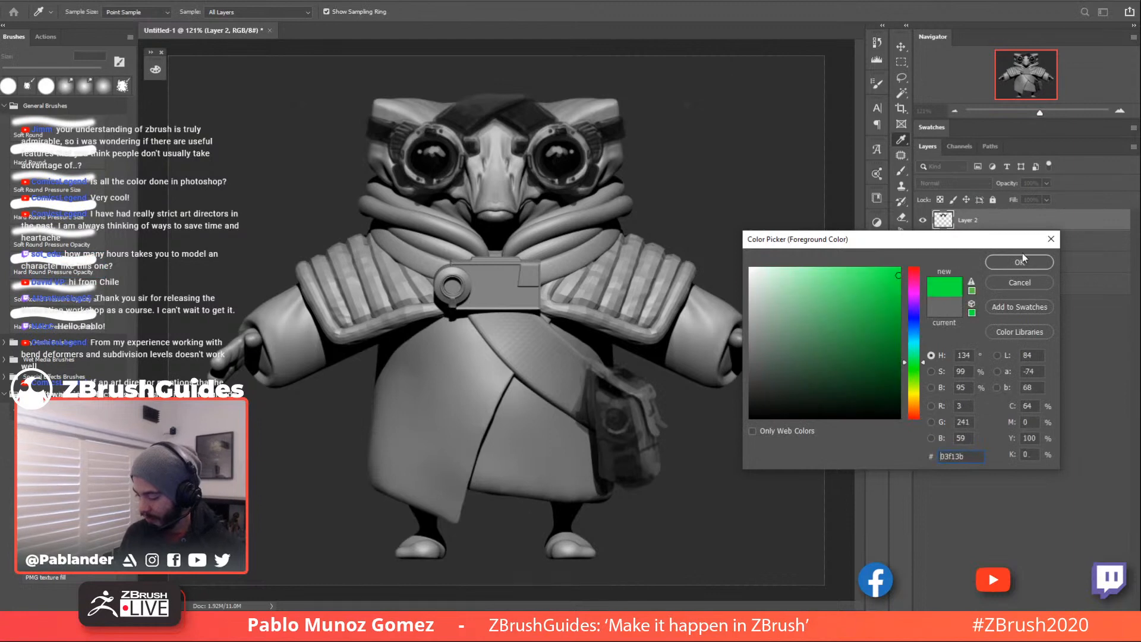
{"action": "left_click", "coordinate": [1019, 266]}
- Circle the bag and add a green check mark, then return to ZBrush
{"action": "mouse_move", "coordinate": [645, 351]}
{"action": "left_mouse_down"}
{"action": "mouse_move", "coordinate": [699, 464]}
{"action": "mouse_move", "coordinate": [553, 470]}
{"action": "mouse_move", "coordinate": [697, 502]}
{"action": "left_mouse_up"}
{"action": "left_click_drag", "start_coordinate": [677, 423], "coordinate": [773, 390]}
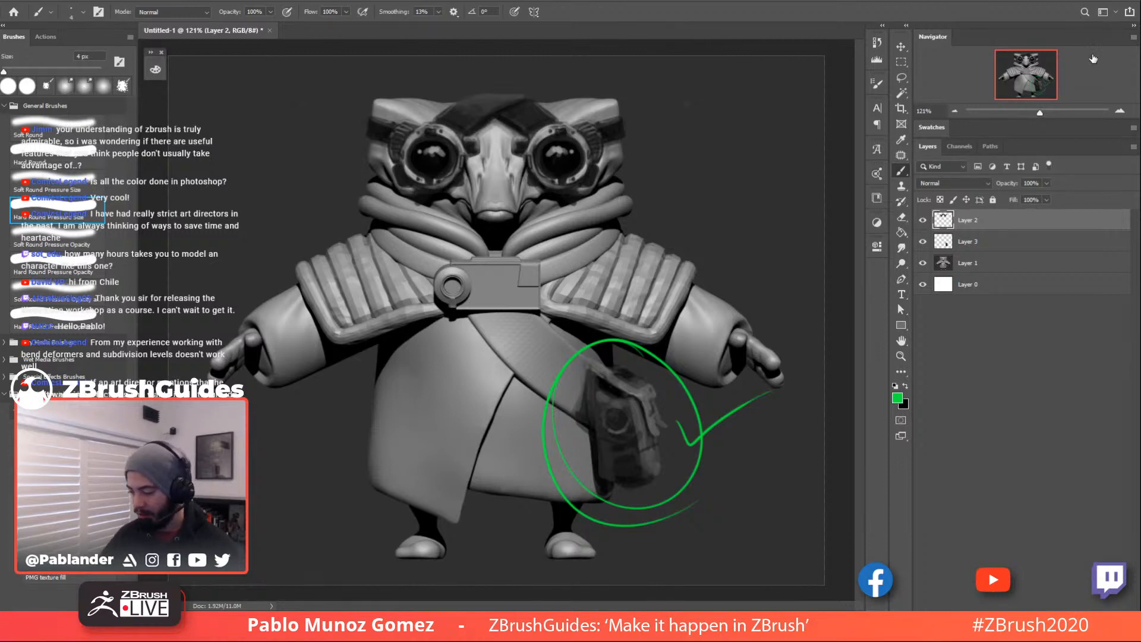
{"action": "key", "text": "alt+Tab"}
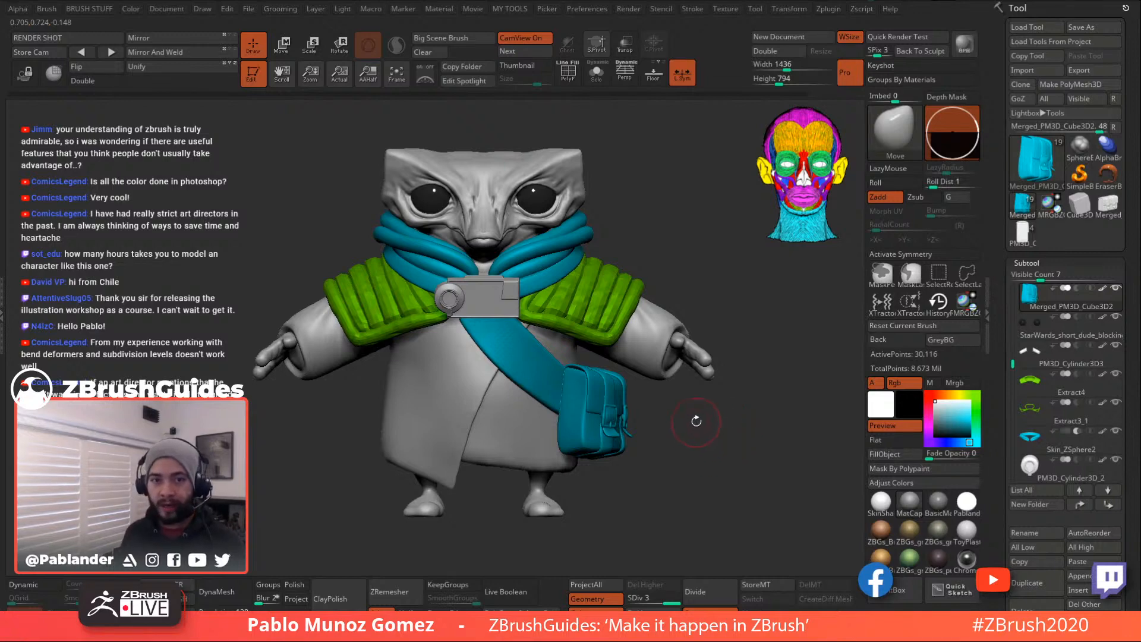
- Load a Cylinder3D primitive, make it a PolyMesh3D, and frame it with PolyFrame on
{"action": "left_click", "coordinate": [1037, 166]}
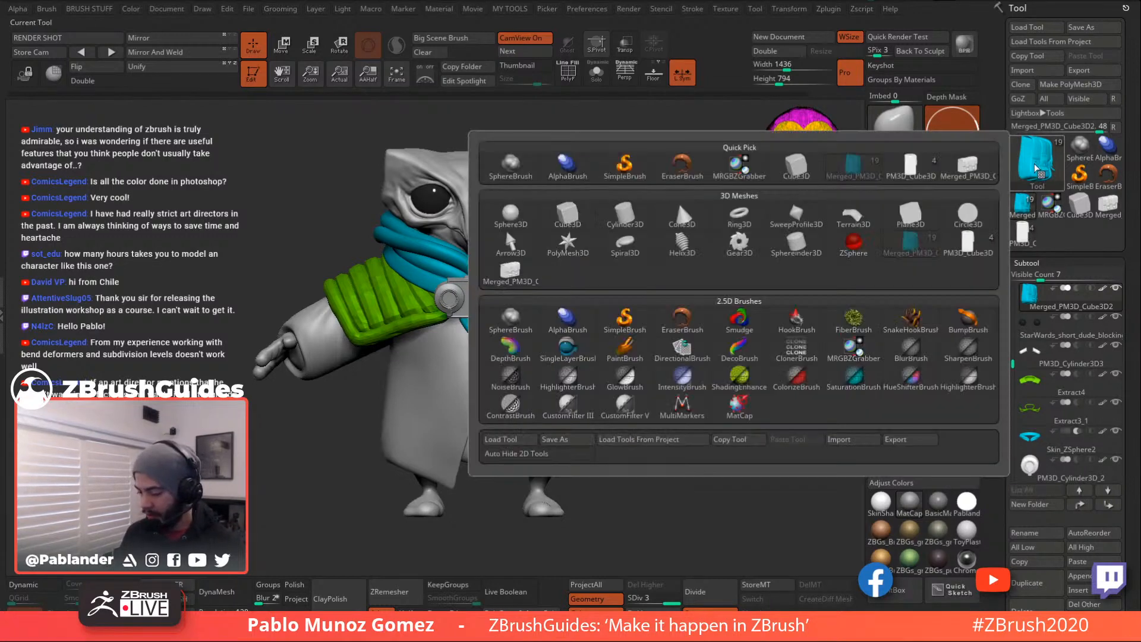
{"action": "left_click", "coordinate": [625, 214]}
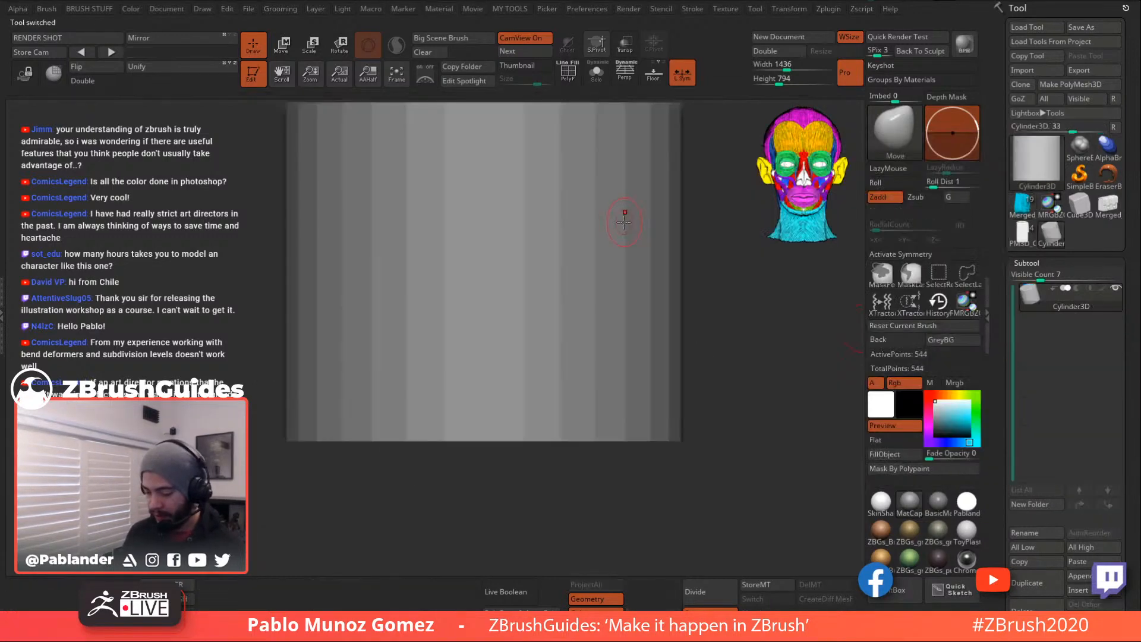
{"action": "left_click", "coordinate": [1085, 84]}
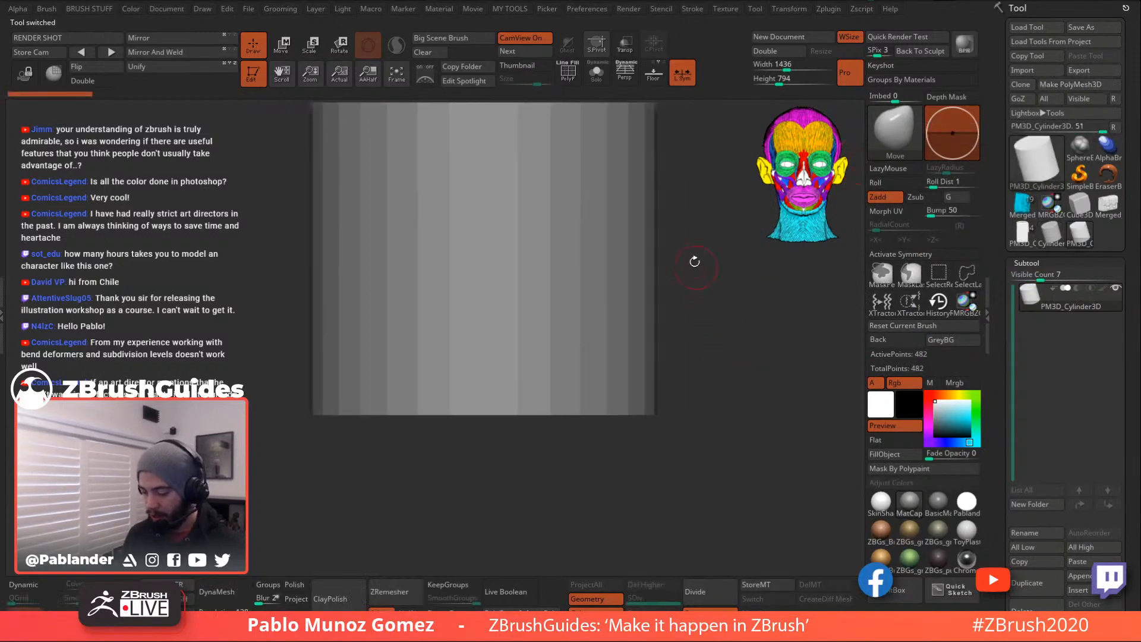
{"action": "key", "text": "f"}
{"action": "key", "text": "shift+f"}
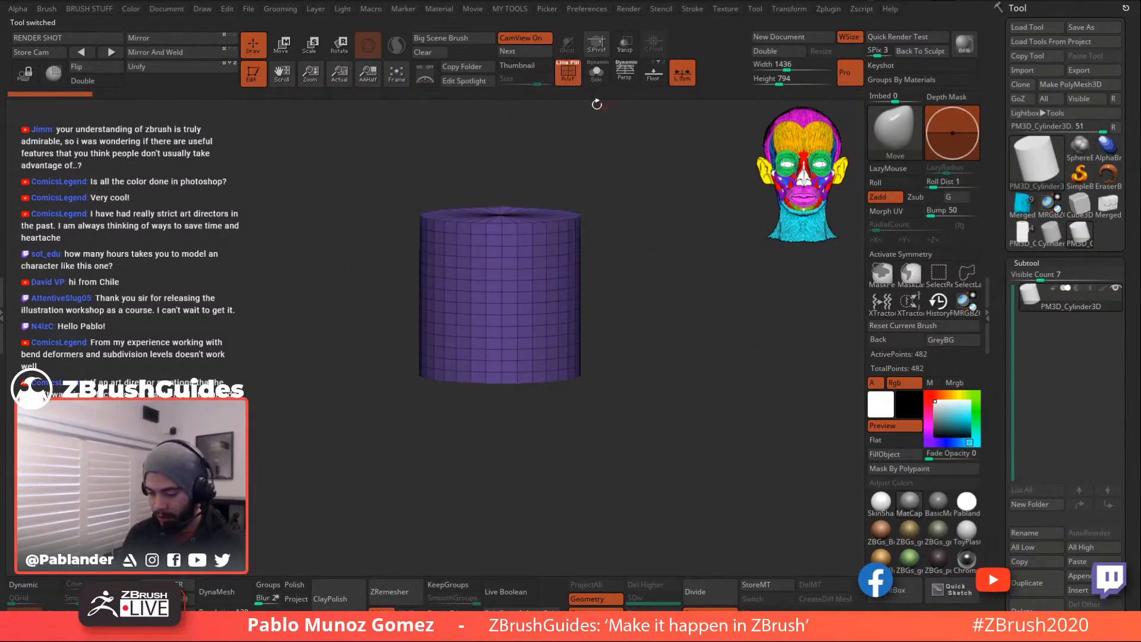
{"action": "left_click_drag", "start_coordinate": [622, 177], "coordinate": [644, 227]}
{"action": "left_click_drag", "start_coordinate": [671, 332], "coordinate": [577, 272]}
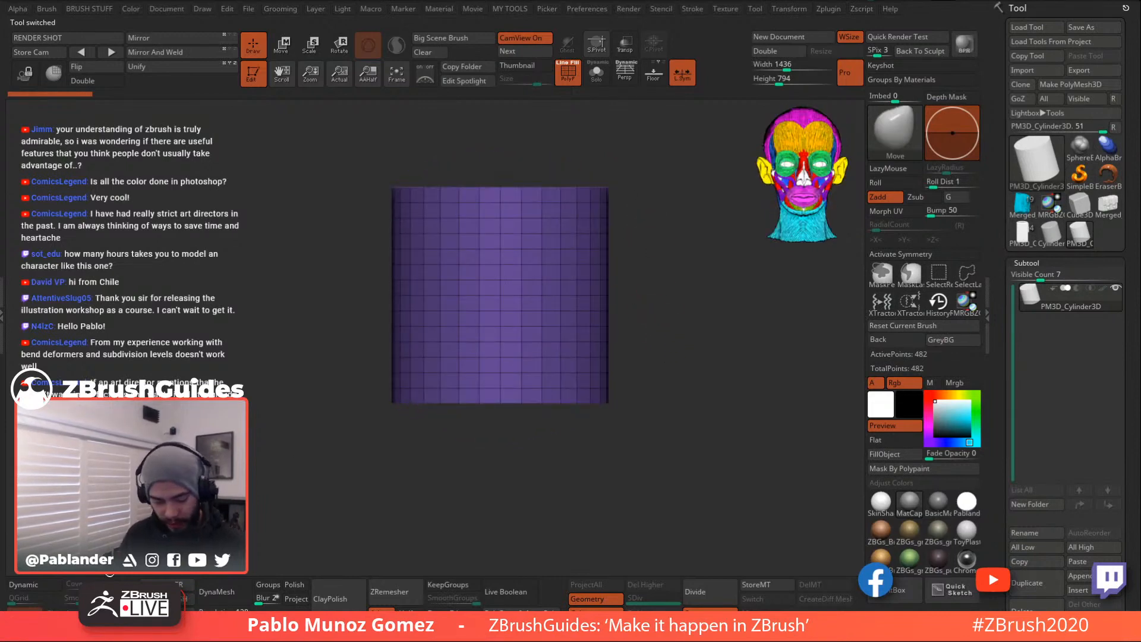
- Set the ZModeler edge action to Delete with the EdgeLoop Complete target
{"action": "key", "text": "b"}
{"action": "key", "text": "z"}
{"action": "key", "text": "m"}
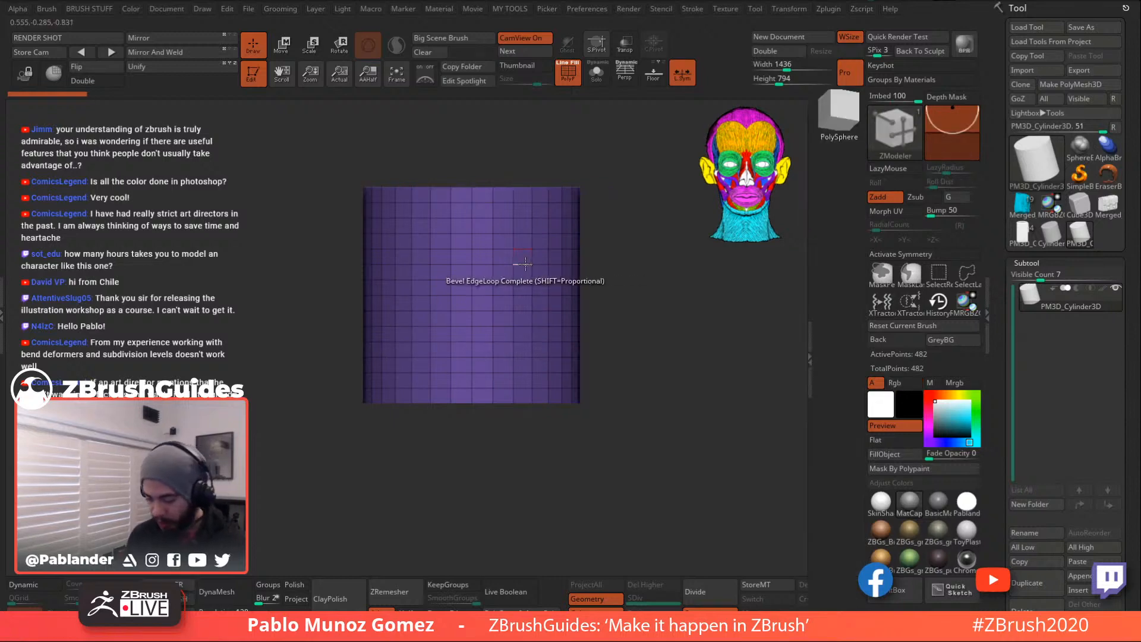
{"action": "key", "text": "space"}
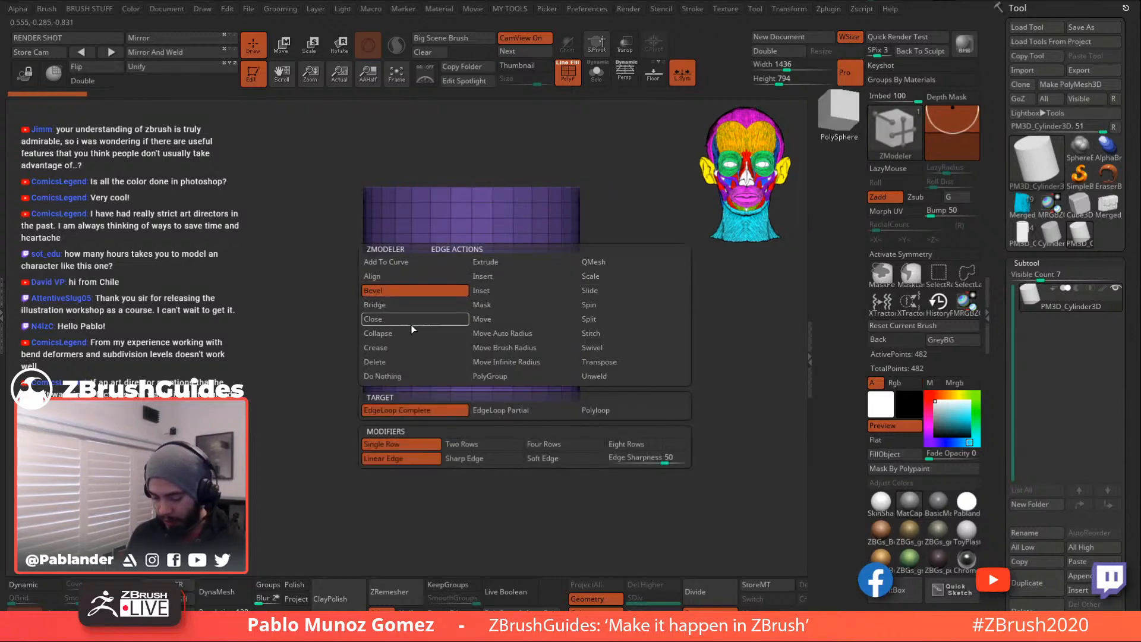
{"action": "left_click", "coordinate": [398, 363]}
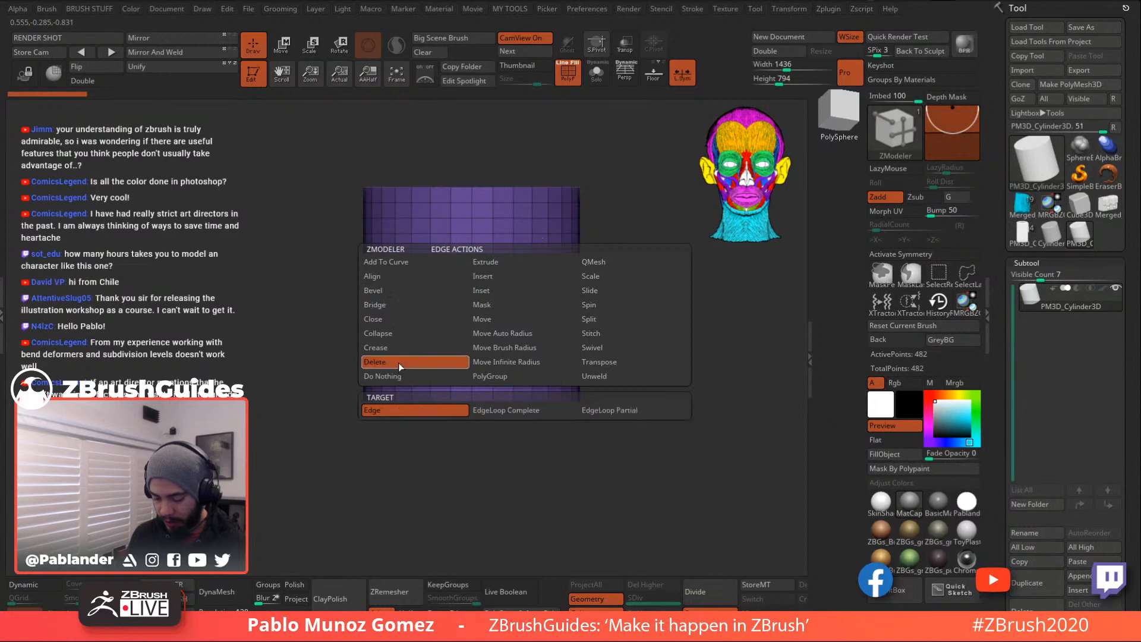
{"action": "left_click", "coordinate": [527, 409]}
- Delete all thirteen horizontal edge loops from the cylinder
{"action": "left_click", "coordinate": [523, 249]}
{"action": "left_click", "coordinate": [523, 236]}
{"action": "left_click", "coordinate": [524, 219]}
{"action": "left_click", "coordinate": [523, 205]}
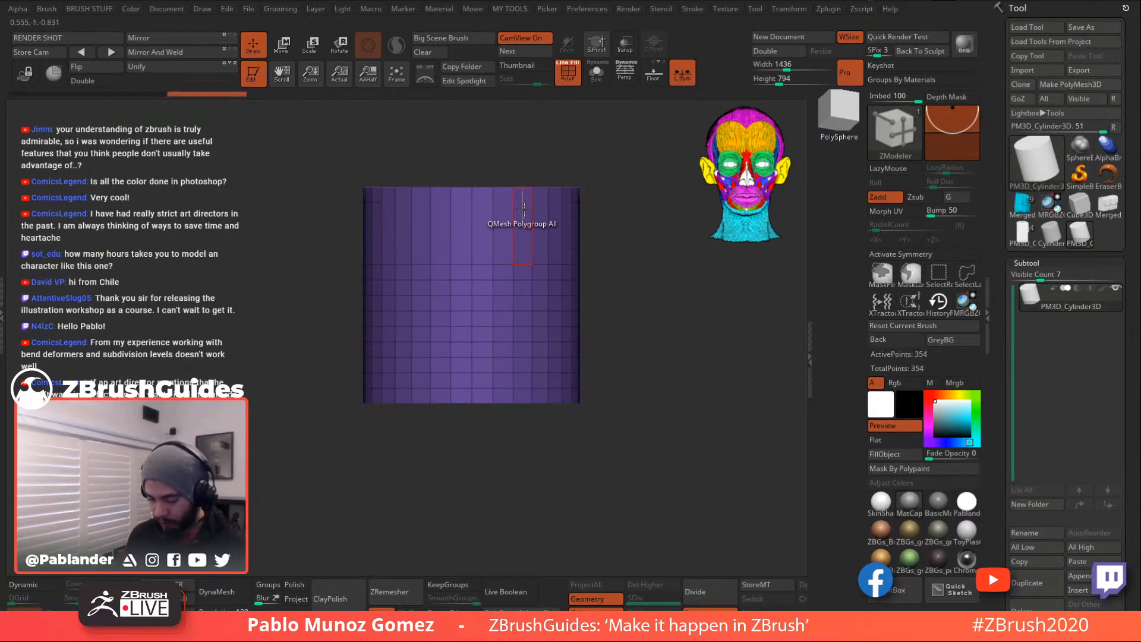
{"action": "left_click", "coordinate": [523, 265]}
{"action": "left_click", "coordinate": [523, 285]}
{"action": "left_click", "coordinate": [523, 299]}
{"action": "left_click", "coordinate": [523, 315]}
{"action": "left_click", "coordinate": [523, 329]}
{"action": "left_click", "coordinate": [523, 342]}
{"action": "left_click", "coordinate": [523, 356]}
{"action": "left_click", "coordinate": [523, 371]}
{"action": "left_click", "coordinate": [523, 383]}
- Use the gizmo to scale the cylinder's Y to 0.346 and rotate it 90° onto its side
{"action": "key", "text": "w"}
{"action": "mouse_move", "coordinate": [471, 256]}
{"action": "left_mouse_down"}
{"action": "mouse_move", "coordinate": [487, 369]}
{"action": "mouse_move", "coordinate": [488, 355]}
{"action": "left_mouse_up"}
{"action": "left_click_drag", "start_coordinate": [645, 303], "coordinate": [649, 323], "text": "alt"}
{"action": "left_click_drag", "start_coordinate": [649, 323], "coordinate": [649, 288]}
{"action": "left_click_drag", "start_coordinate": [648, 315], "coordinate": [646, 249], "text": "shift"}
{"action": "left_click_drag", "start_coordinate": [515, 287], "coordinate": [527, 373]}
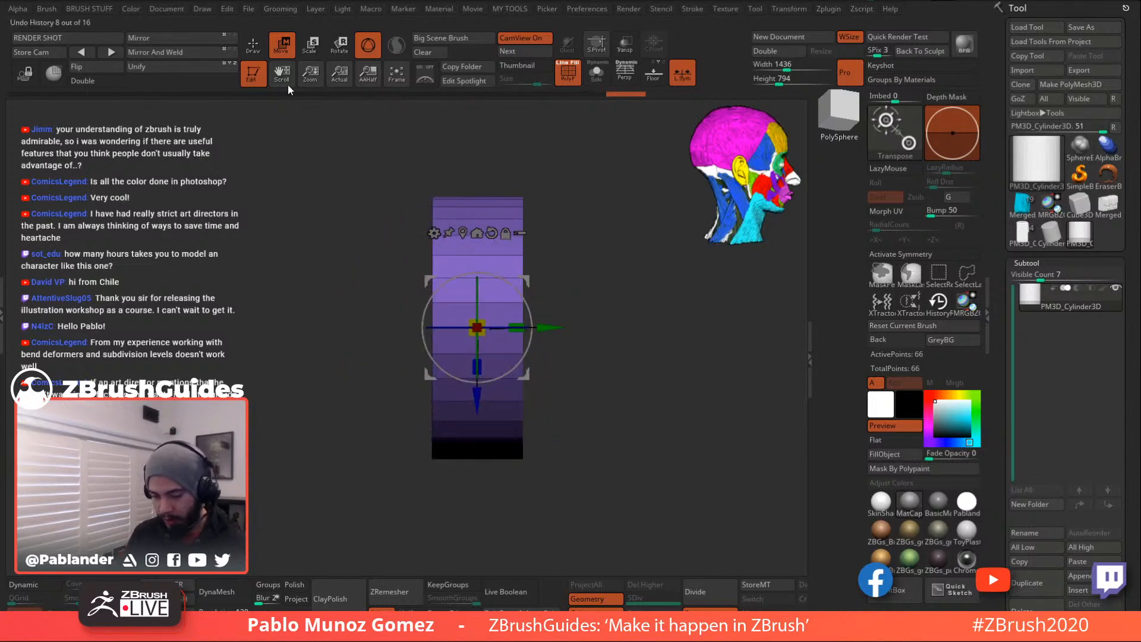
- With ZModeler, view the disc face-on and mark its cap polygons
{"action": "key", "text": "q"}
{"action": "mouse_move", "coordinate": [509, 191]}
{"action": "left_mouse_down"}
{"action": "mouse_move", "coordinate": [626, 335]}
{"action": "mouse_move", "coordinate": [642, 322]}
{"action": "mouse_move", "coordinate": [627, 298]}
{"action": "mouse_move", "coordinate": [660, 323]}
{"action": "left_mouse_up"}
{"action": "left_click_drag", "start_coordinate": [625, 263], "coordinate": [642, 257], "text": "alt"}
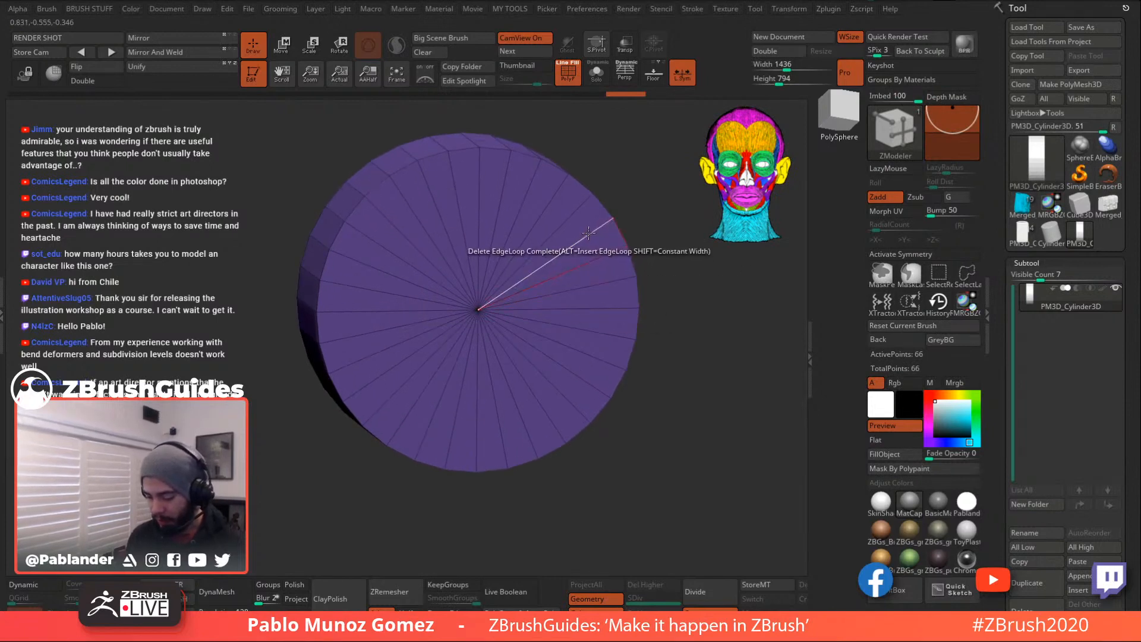
{"action": "mouse_move", "coordinate": [586, 224]}
{"action": "left_mouse_down", "text": "alt"}
{"action": "mouse_move", "coordinate": [495, 199]}
{"action": "mouse_move", "coordinate": [371, 323]}
{"action": "mouse_move", "coordinate": [561, 377]}
{"action": "mouse_move", "coordinate": [593, 240]}
{"action": "left_mouse_up", "text": "alt"}
- Inset the cap as one region into a brown outer ring around a green centre
{"action": "key", "text": "space"}
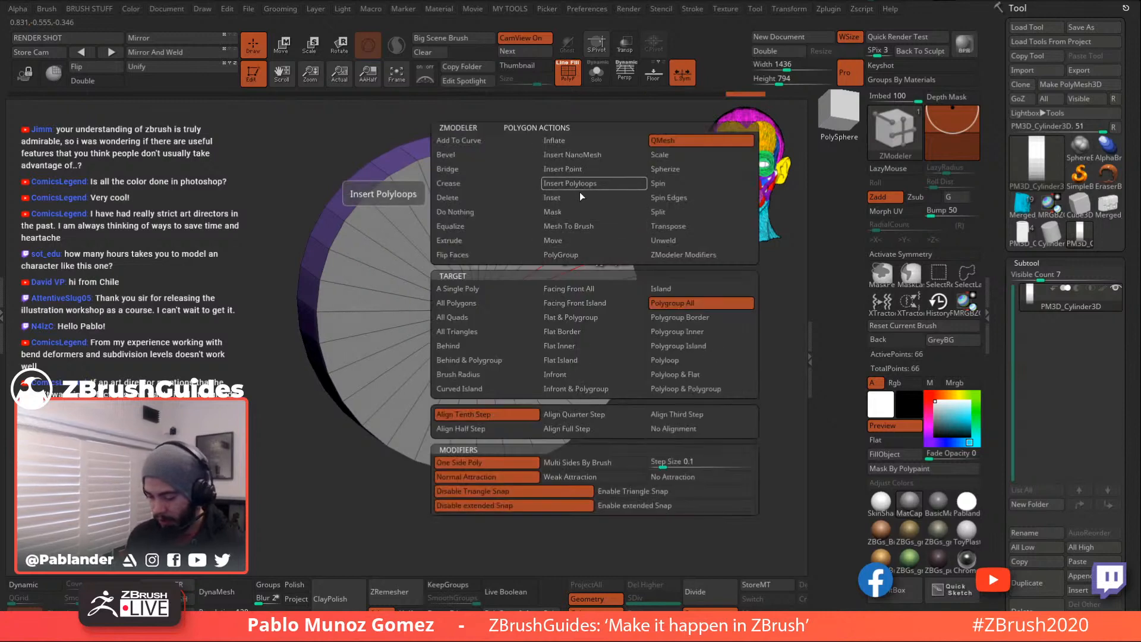
{"action": "left_click", "coordinate": [614, 195]}
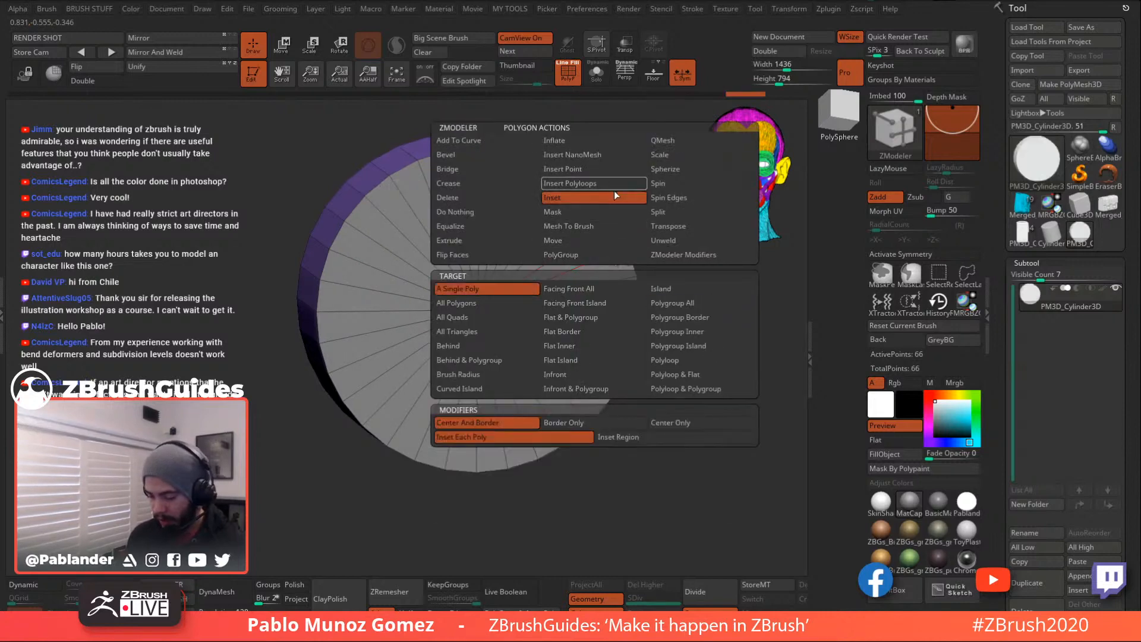
{"action": "left_click", "coordinate": [630, 436]}
{"action": "mouse_move", "coordinate": [614, 291]}
{"action": "left_mouse_down"}
{"action": "mouse_move", "coordinate": [574, 309]}
{"action": "mouse_move", "coordinate": [596, 304]}
{"action": "left_mouse_up"}
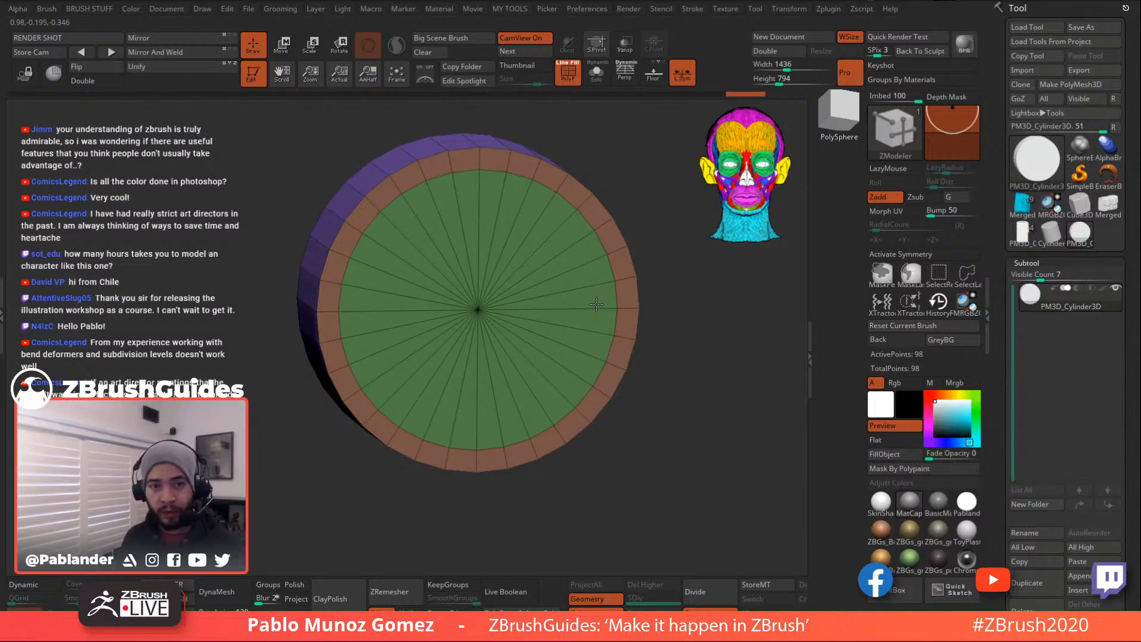
{"action": "left_click_drag", "start_coordinate": [596, 304], "coordinate": [576, 311]}
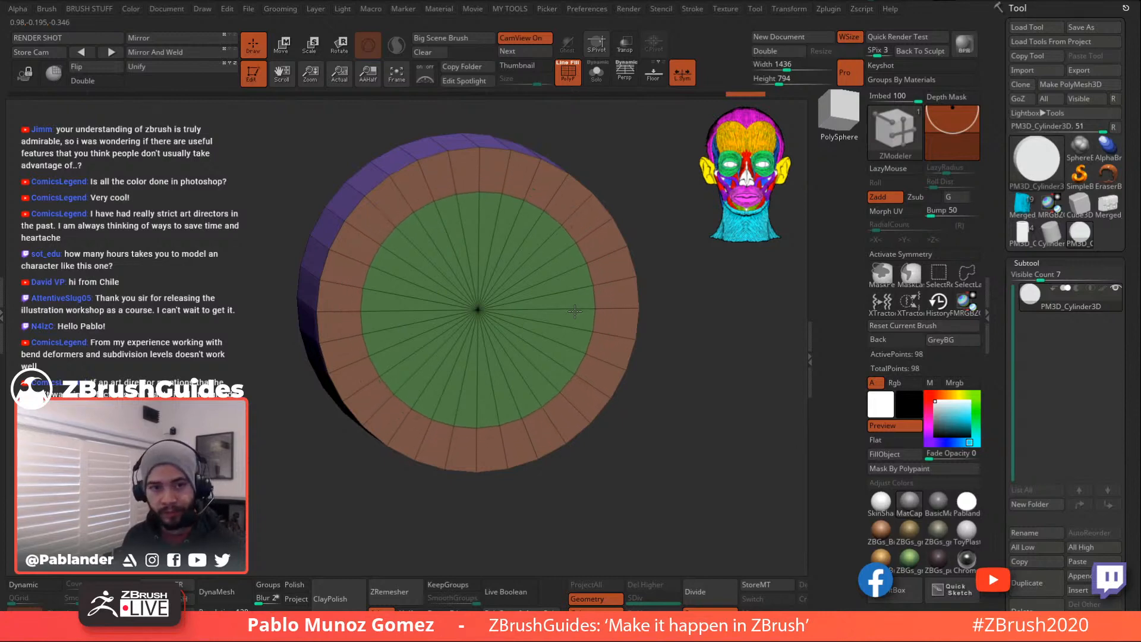
{"action": "left_click_drag", "start_coordinate": [676, 367], "coordinate": [773, 341], "text": "shift"}
{"action": "left_click_drag", "start_coordinate": [615, 327], "coordinate": [381, 346], "text": "alt"}
{"action": "mouse_move", "coordinate": [586, 318]}
{"action": "left_mouse_down"}
{"action": "mouse_move", "coordinate": [628, 308]}
{"action": "mouse_move", "coordinate": [650, 280]}
{"action": "mouse_move", "coordinate": [638, 306]}
{"action": "mouse_move", "coordinate": [654, 319]}
{"action": "mouse_move", "coordinate": [630, 326]}
{"action": "mouse_move", "coordinate": [592, 314]}
{"action": "left_mouse_up"}
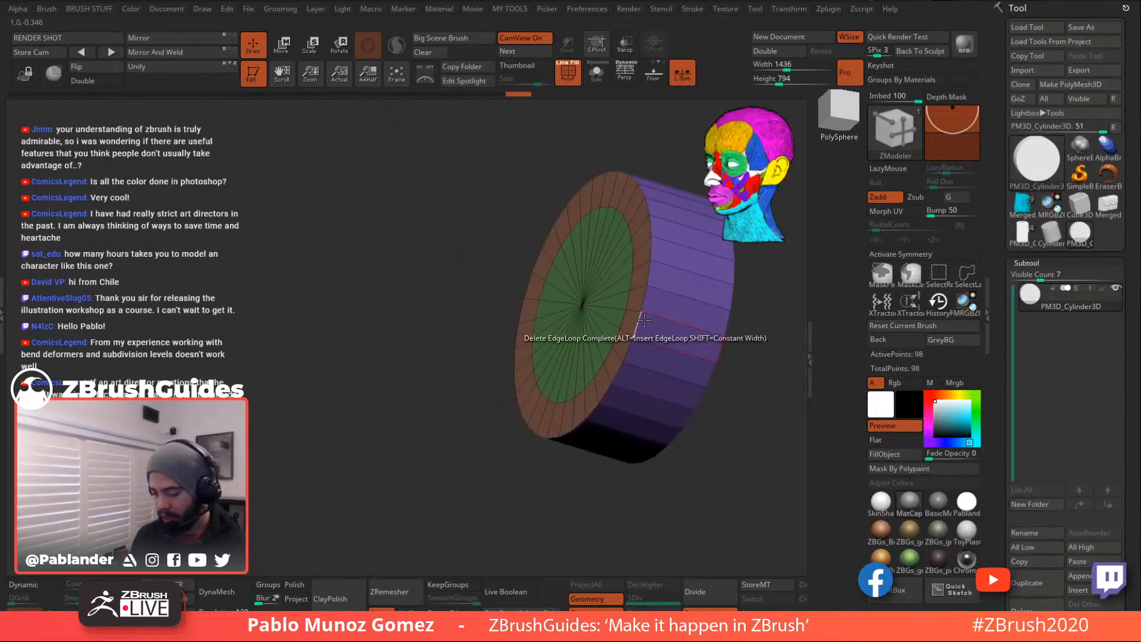
- Mark the disc's back cap wedges and inset that cap into a ring
{"action": "left_click_drag", "start_coordinate": [759, 387], "coordinate": [666, 323]}
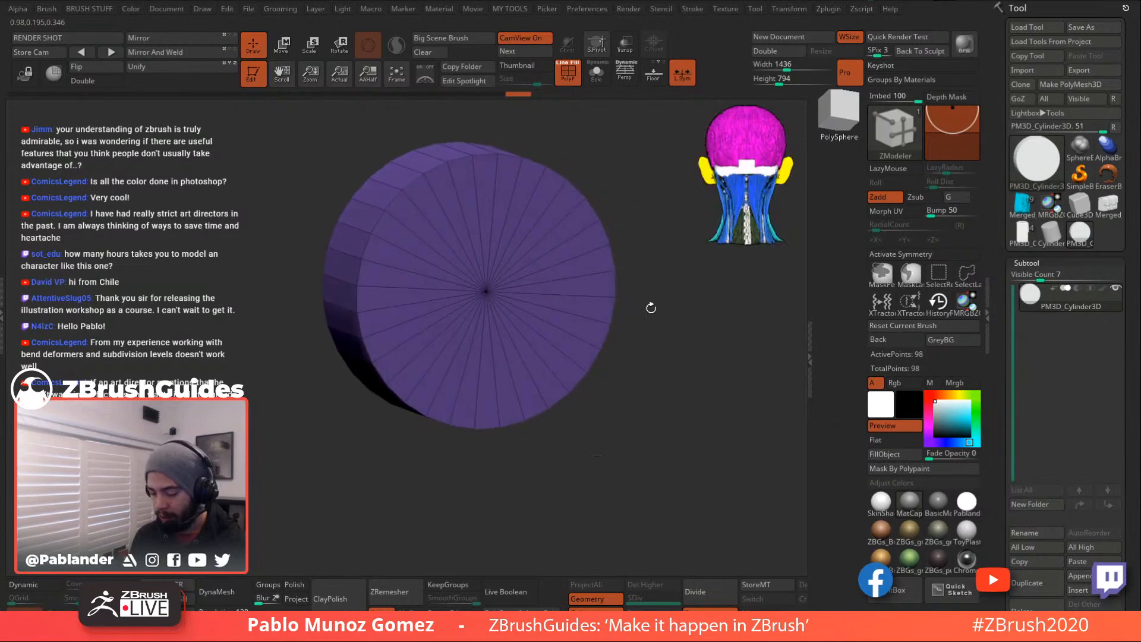
{"action": "mouse_move", "coordinate": [578, 250]}
{"action": "left_mouse_down", "text": "alt"}
{"action": "mouse_move", "coordinate": [535, 362]}
{"action": "mouse_move", "coordinate": [431, 217]}
{"action": "mouse_move", "coordinate": [558, 220]}
{"action": "left_mouse_up", "text": "alt"}
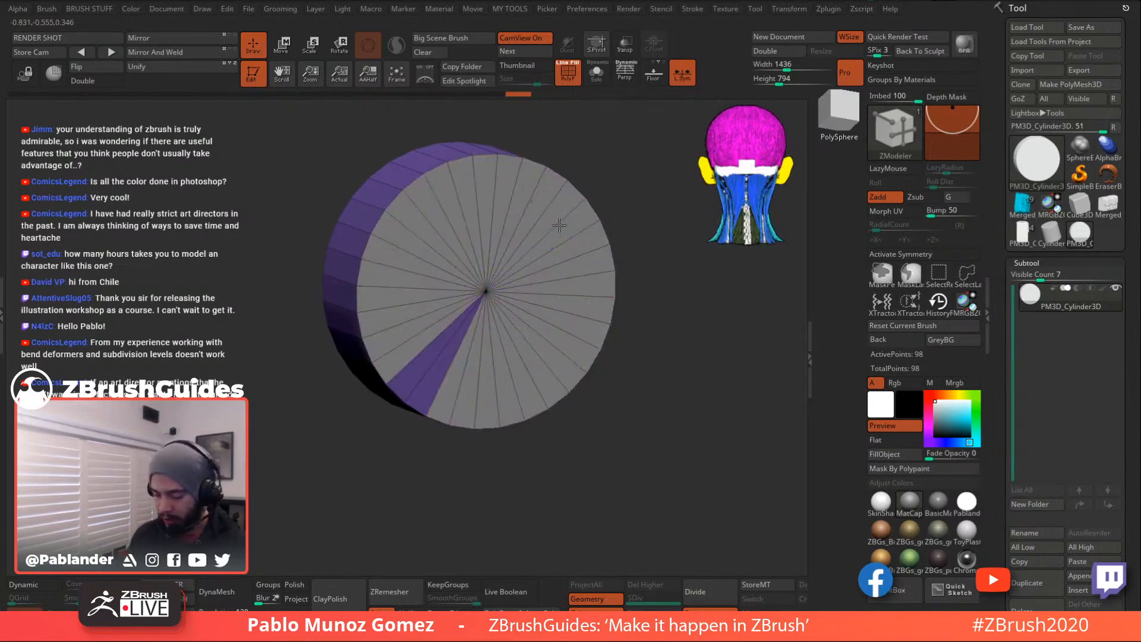
{"action": "left_click_drag", "start_coordinate": [432, 317], "coordinate": [362, 345], "text": "alt"}
{"action": "left_click_drag", "start_coordinate": [633, 304], "coordinate": [652, 294], "text": "shift"}
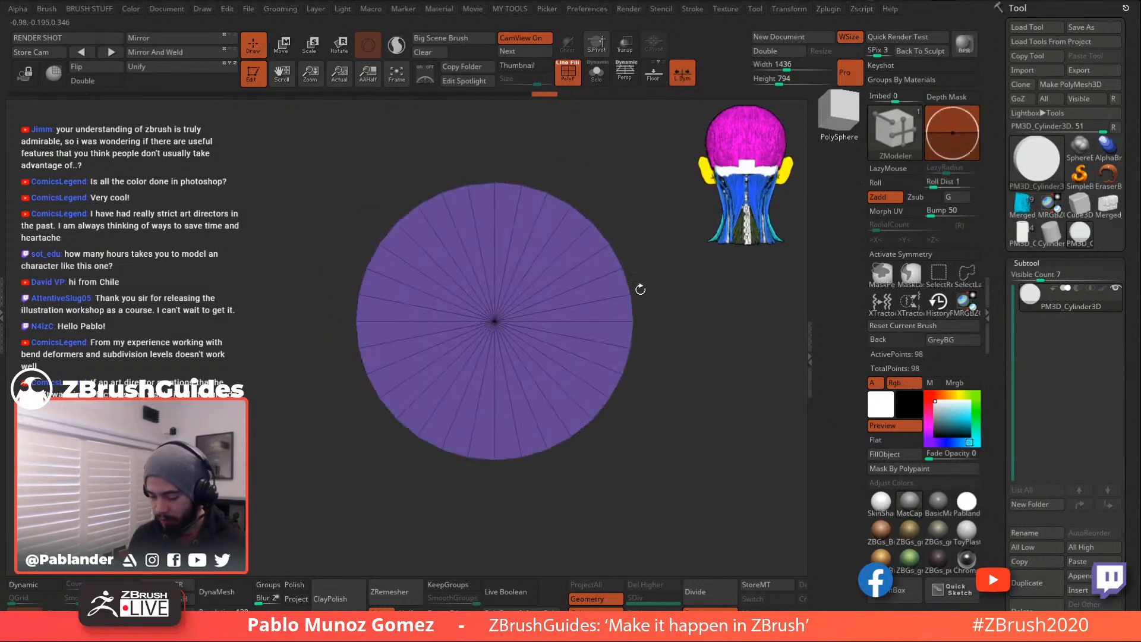
{"action": "mouse_move", "coordinate": [598, 269]}
{"action": "left_mouse_down", "text": "alt"}
{"action": "mouse_move", "coordinate": [563, 360]}
{"action": "mouse_move", "coordinate": [469, 362]}
{"action": "mouse_move", "coordinate": [433, 265]}
{"action": "mouse_move", "coordinate": [582, 275]}
{"action": "mouse_move", "coordinate": [447, 387]}
{"action": "mouse_move", "coordinate": [433, 312]}
{"action": "left_mouse_up", "text": "alt"}
{"action": "mouse_move", "coordinate": [673, 421]}
{"action": "left_mouse_down"}
{"action": "mouse_move", "coordinate": [675, 299]}
{"action": "mouse_move", "coordinate": [681, 338]}
{"action": "left_mouse_up"}
{"action": "key", "text": "ctrl+z"}
{"action": "mouse_move", "coordinate": [509, 433]}
{"action": "left_mouse_down", "text": "alt"}
{"action": "mouse_move", "coordinate": [425, 403]}
{"action": "mouse_move", "coordinate": [374, 286]}
{"action": "mouse_move", "coordinate": [470, 197]}
{"action": "mouse_move", "coordinate": [593, 226]}
{"action": "mouse_move", "coordinate": [551, 415]}
{"action": "mouse_move", "coordinate": [525, 423]}
{"action": "left_mouse_up", "text": "alt"}
{"action": "left_click_drag", "start_coordinate": [633, 413], "coordinate": [668, 417]}
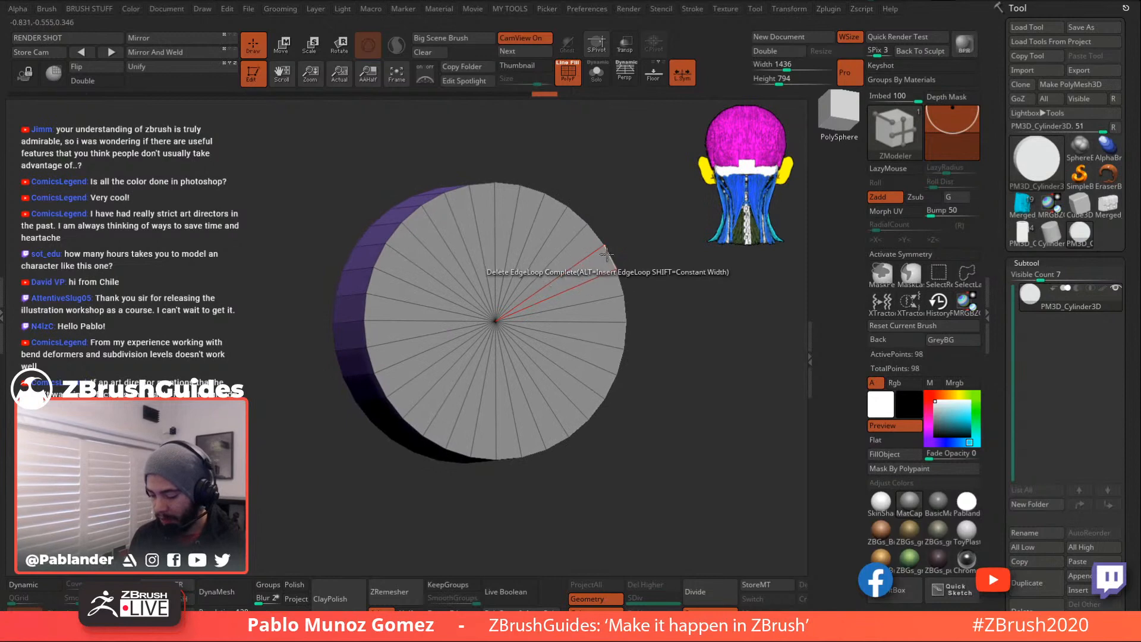
{"action": "left_click_drag", "start_coordinate": [586, 270], "coordinate": [666, 326]}
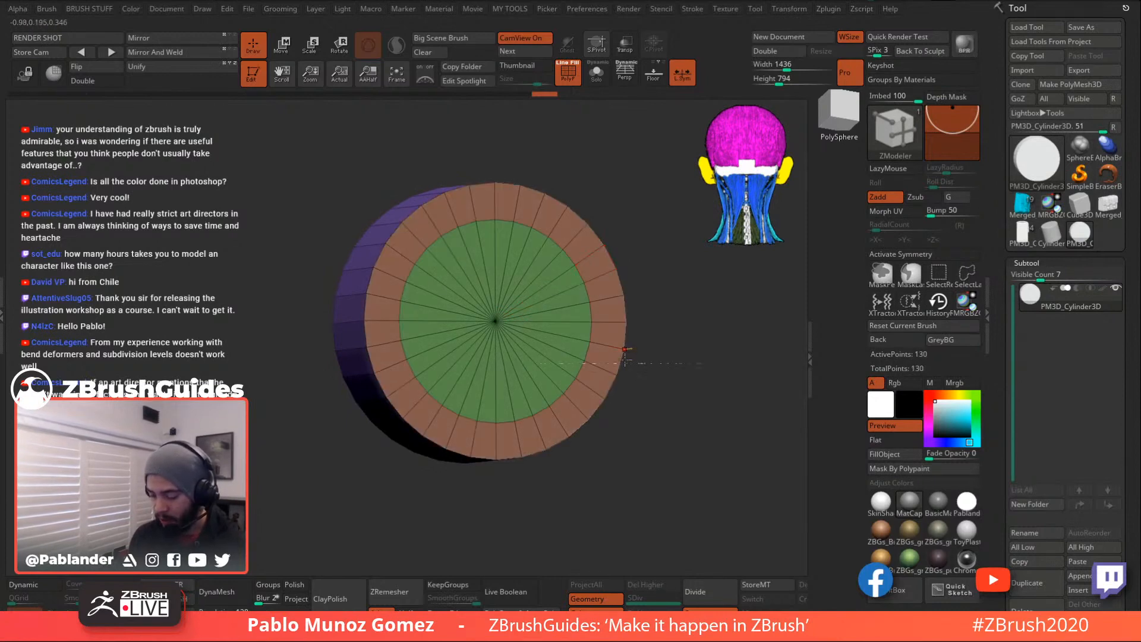
- Undo the back cap inset and a trial rim edge loop deletion
{"action": "left_click_drag", "start_coordinate": [707, 357], "coordinate": [683, 369]}
{"action": "left_click_drag", "start_coordinate": [636, 305], "coordinate": [672, 349]}
{"action": "left_click_drag", "start_coordinate": [631, 287], "coordinate": [620, 328]}
{"action": "key", "text": "ctrl+z"}
{"action": "left_click", "coordinate": [713, 346], "text": "alt"}
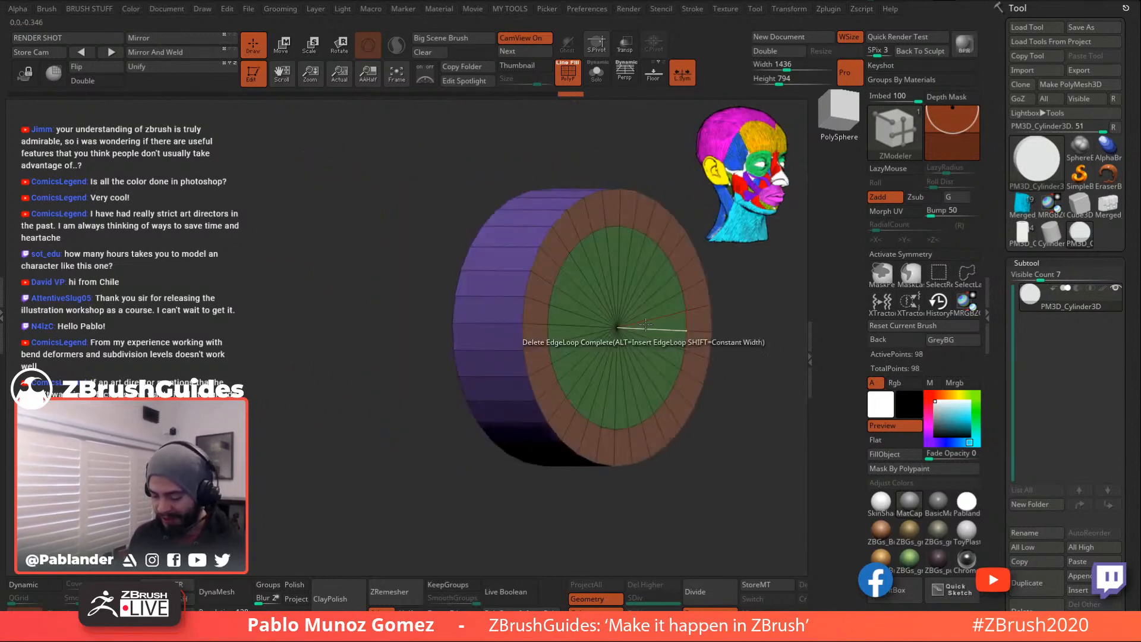
{"action": "key", "text": "ctrl+z"}
{"action": "mouse_move", "coordinate": [718, 369]}
{"action": "left_mouse_down"}
{"action": "mouse_move", "coordinate": [770, 410]}
{"action": "mouse_move", "coordinate": [695, 433]}
{"action": "mouse_move", "coordinate": [529, 393]}
{"action": "mouse_move", "coordinate": [476, 394]}
{"action": "left_mouse_up"}
{"action": "key", "text": "ctrl+z"}
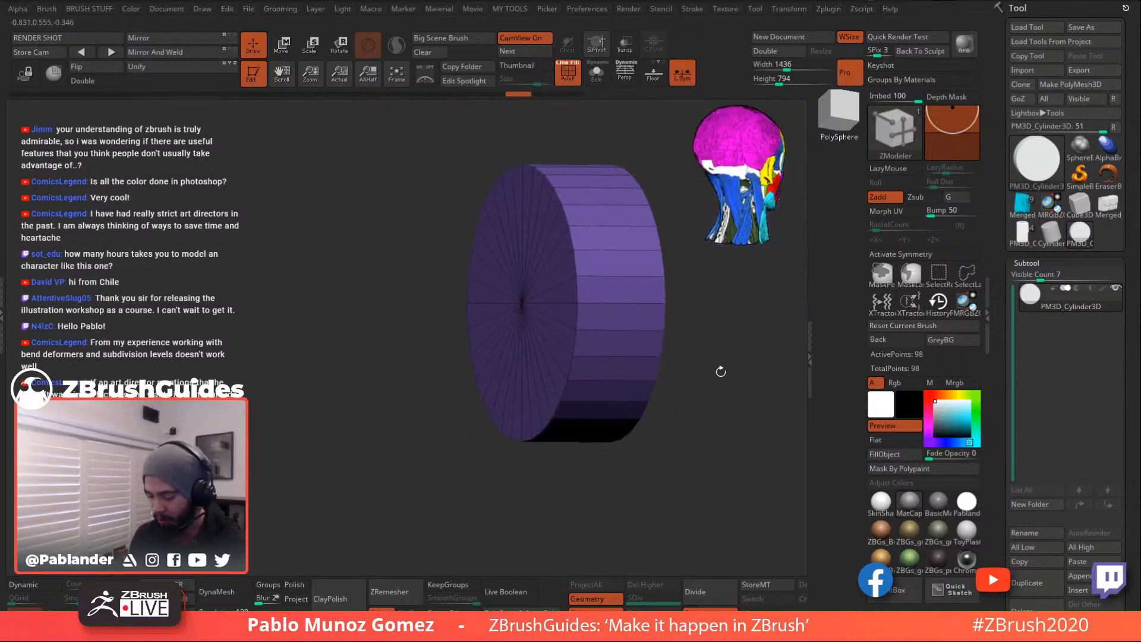
- Step back in Undo History to the straight cylinder with its cap inset, then view the cap front-on
{"action": "left_click", "coordinate": [565, 92]}
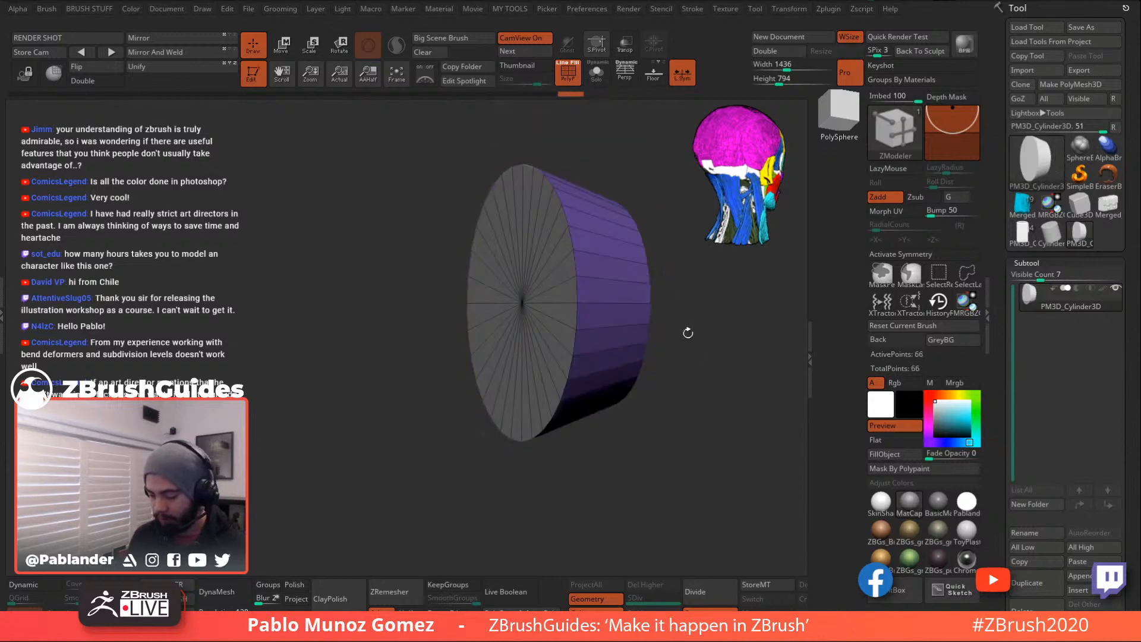
{"action": "left_click", "coordinate": [548, 93]}
{"action": "left_click", "coordinate": [526, 95]}
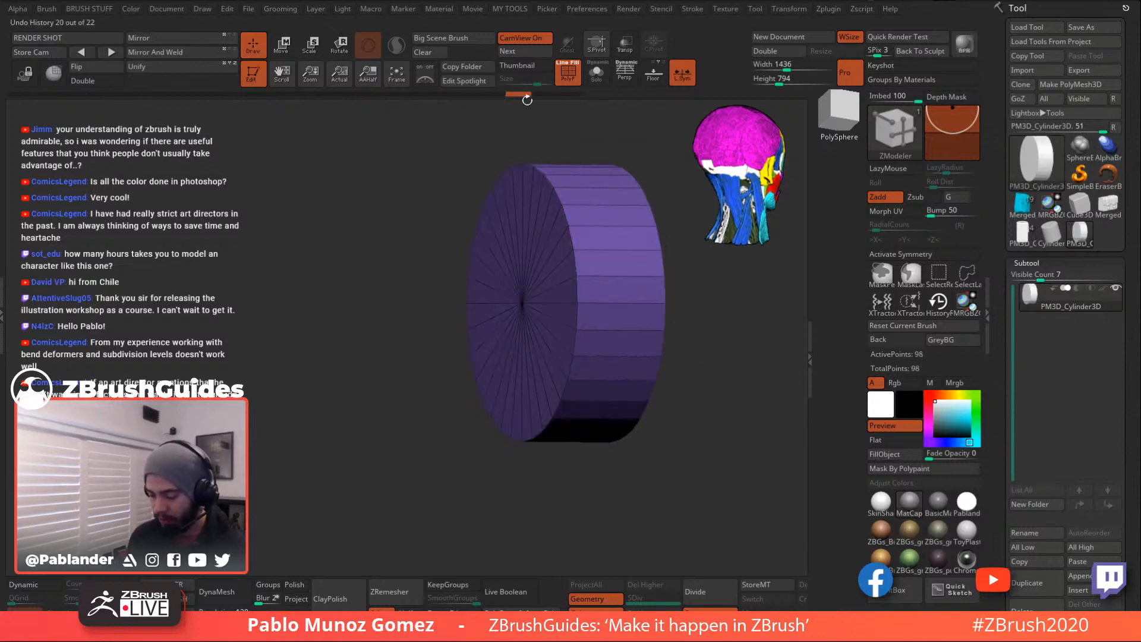
{"action": "left_click", "coordinate": [546, 91]}
{"action": "left_click", "coordinate": [558, 241], "text": "alt"}
{"action": "left_click_drag", "start_coordinate": [743, 380], "coordinate": [630, 371]}
{"action": "left_click_drag", "start_coordinate": [794, 350], "coordinate": [632, 336], "text": "alt"}
{"action": "left_click_drag", "start_coordinate": [558, 275], "coordinate": [589, 287], "text": "alt"}
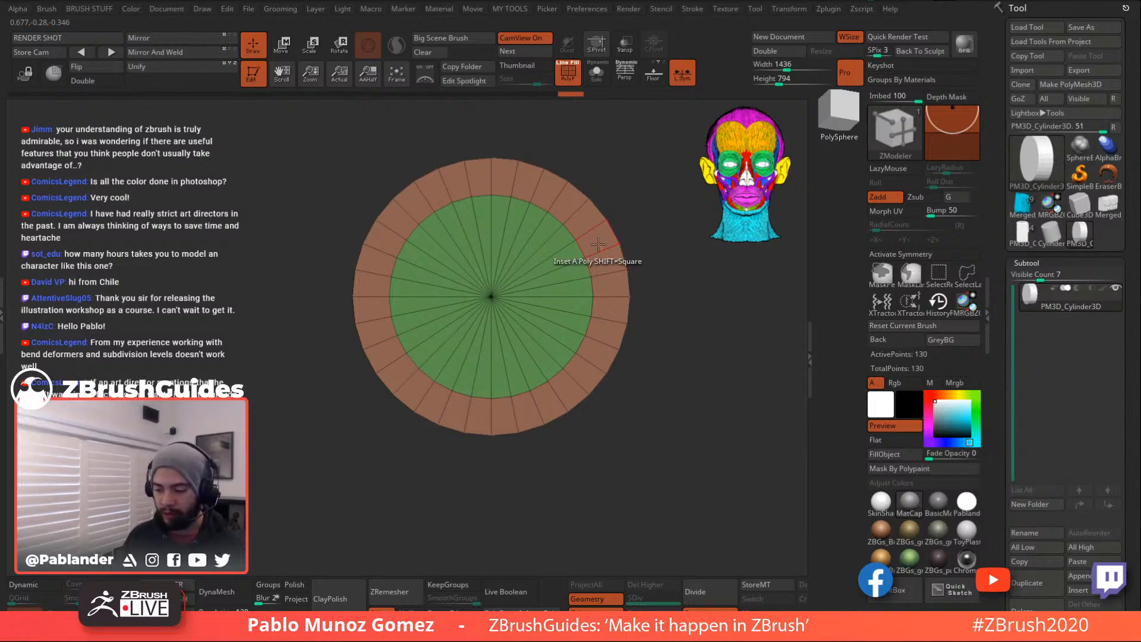
- Extrude the cap's inner disc outward with QMesh Polygroup All
{"action": "mouse_move", "coordinate": [664, 312]}
{"action": "left_mouse_down"}
{"action": "mouse_move", "coordinate": [667, 462]}
{"action": "mouse_move", "coordinate": [685, 286]}
{"action": "mouse_move", "coordinate": [675, 336]}
{"action": "mouse_move", "coordinate": [664, 315]}
{"action": "left_mouse_up"}
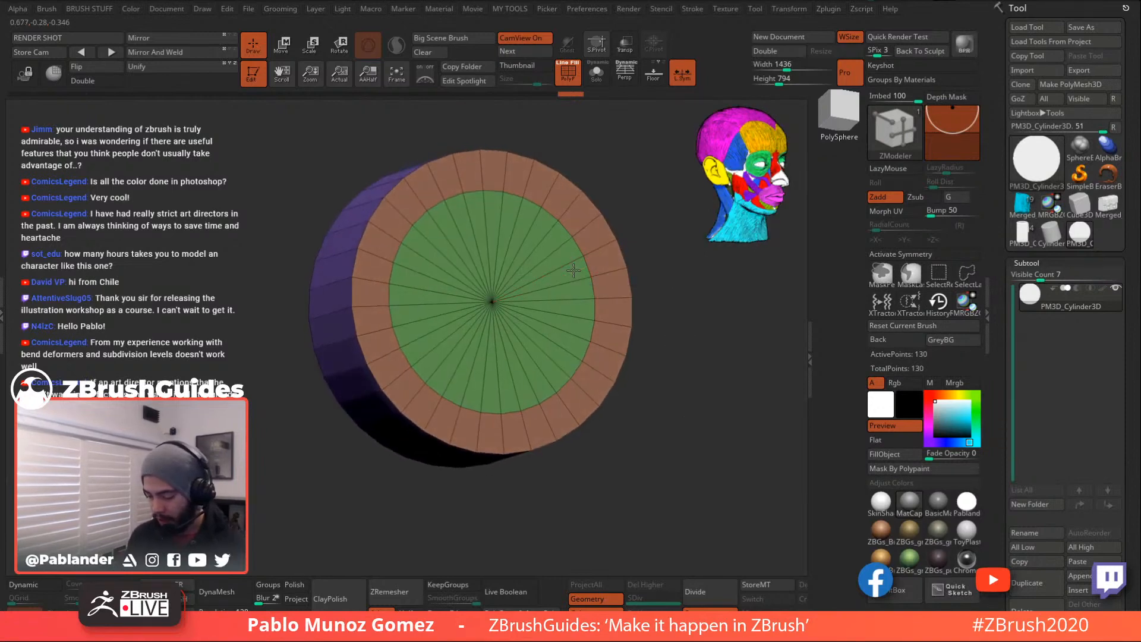
{"action": "key", "text": "space"}
{"action": "left_click", "coordinate": [643, 141]}
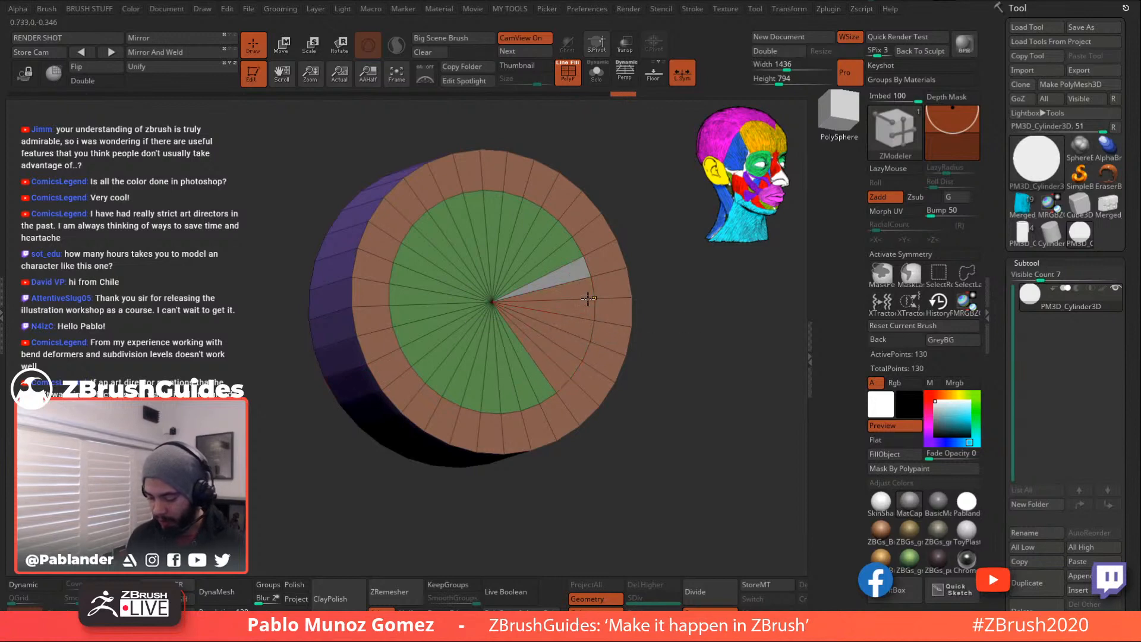
{"action": "left_click_drag", "start_coordinate": [574, 273], "coordinate": [552, 243]}
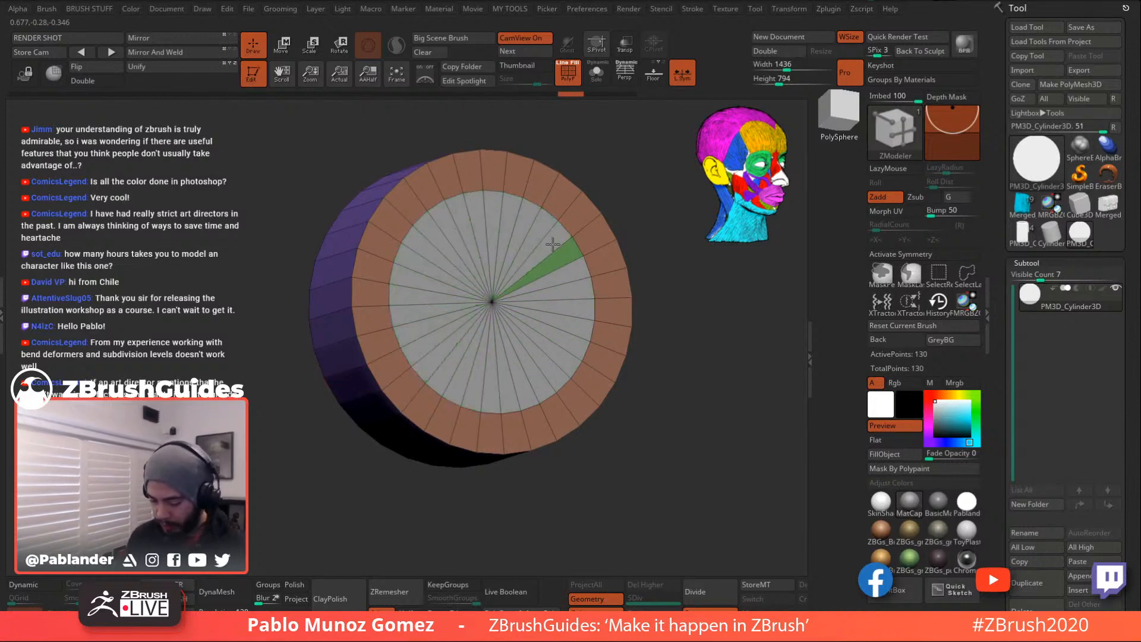
{"action": "left_click_drag", "start_coordinate": [616, 173], "coordinate": [643, 195]}
{"action": "left_click_drag", "start_coordinate": [659, 304], "coordinate": [670, 302]}
{"action": "left_click_drag", "start_coordinate": [565, 258], "coordinate": [789, 294]}
- Push the inner cap through the cylinder to hollow it into an open ring
{"action": "left_click_drag", "start_coordinate": [747, 356], "coordinate": [724, 355]}
{"action": "mouse_move", "coordinate": [541, 308]}
{"action": "left_mouse_down", "text": "alt"}
{"action": "mouse_move", "coordinate": [496, 381]}
{"action": "mouse_move", "coordinate": [452, 357]}
{"action": "mouse_move", "coordinate": [440, 250]}
{"action": "mouse_move", "coordinate": [505, 206]}
{"action": "left_mouse_up", "text": "alt"}
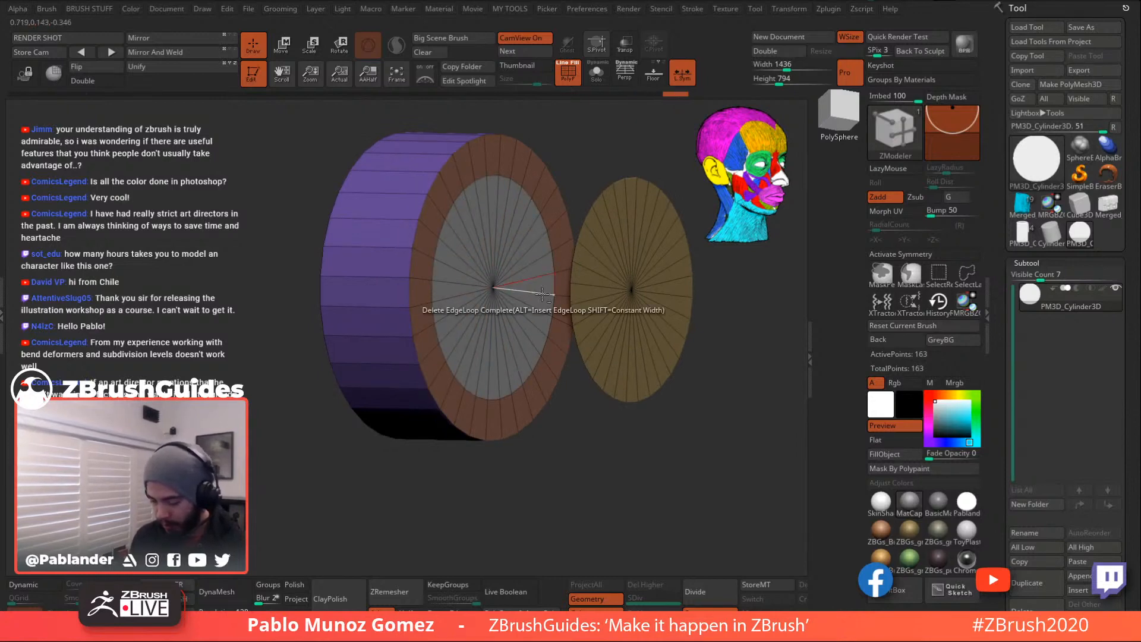
{"action": "left_click_drag", "start_coordinate": [544, 284], "coordinate": [456, 293]}
{"action": "left_click_drag", "start_coordinate": [599, 451], "coordinate": [563, 164]}
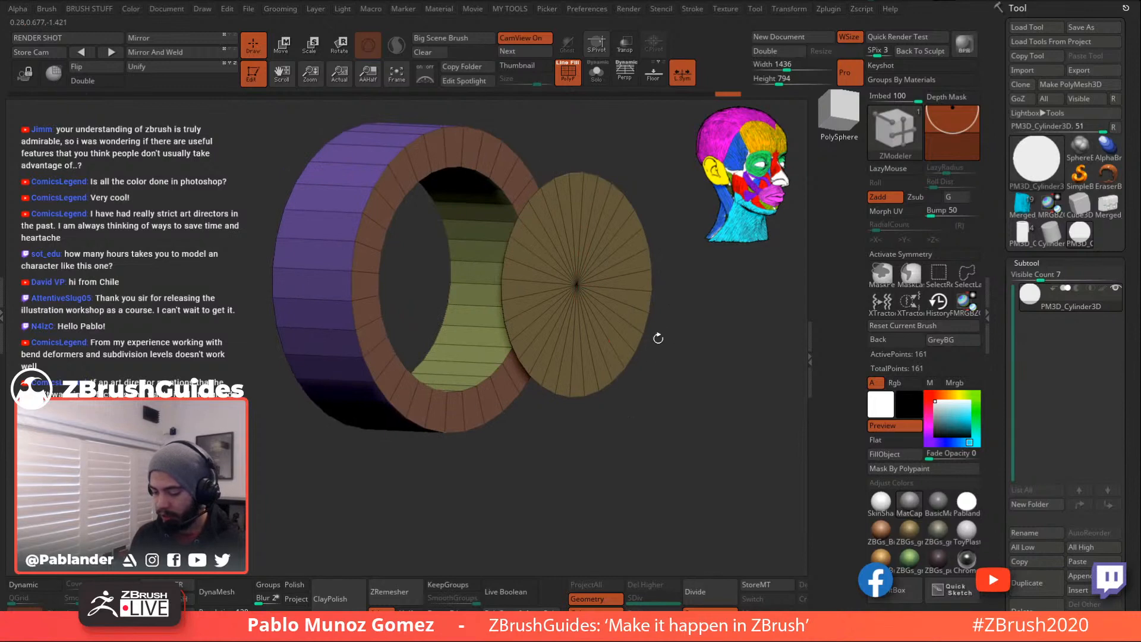
- Give the front disc a slight outward thickness with a QMesh extrusion
{"action": "left_click_drag", "start_coordinate": [688, 319], "coordinate": [684, 331]}
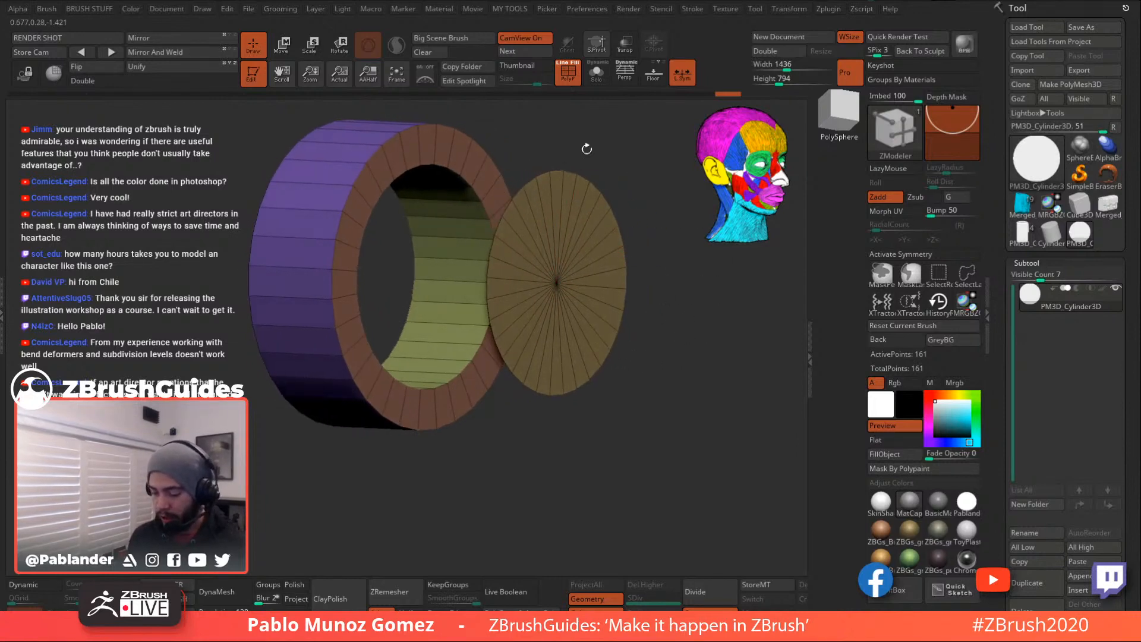
{"action": "mouse_move", "coordinate": [607, 188]}
{"action": "left_mouse_down"}
{"action": "mouse_move", "coordinate": [594, 222]}
{"action": "mouse_move", "coordinate": [606, 202]}
{"action": "left_mouse_up"}
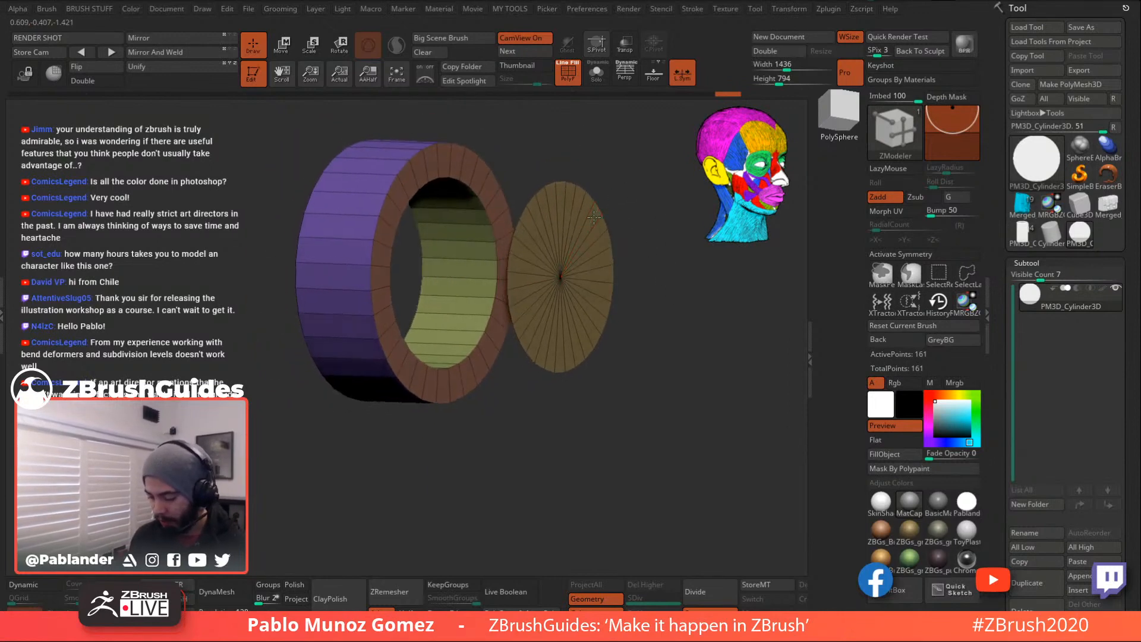
{"action": "key", "text": "space"}
{"action": "left_click", "coordinate": [691, 304]}
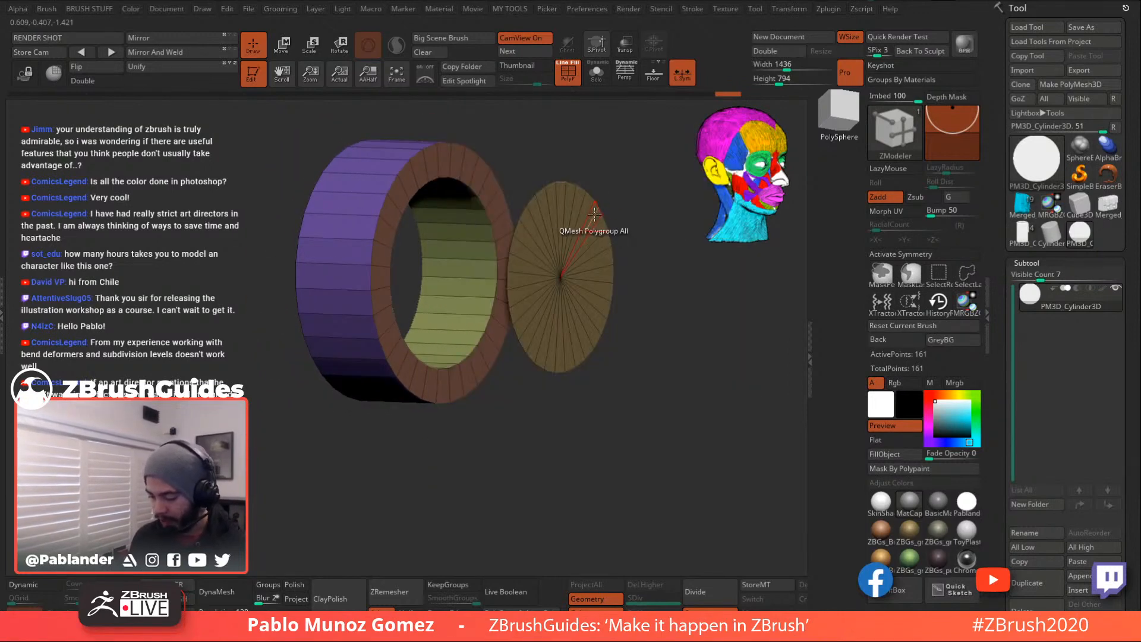
{"action": "left_click_drag", "start_coordinate": [594, 213], "coordinate": [600, 214]}
{"action": "key", "text": "ctrl+z"}
{"action": "left_click_drag", "start_coordinate": [663, 268], "coordinate": [637, 298]}
{"action": "left_click_drag", "start_coordinate": [571, 280], "coordinate": [631, 278]}
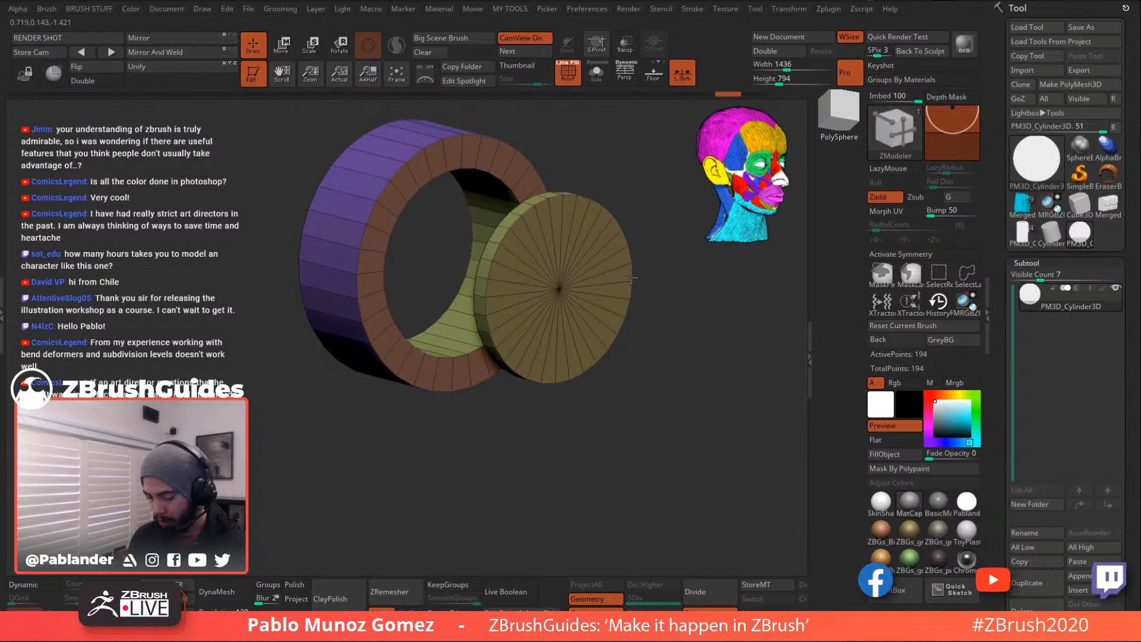
{"action": "left_click_drag", "start_coordinate": [691, 377], "coordinate": [657, 394], "text": "shift"}
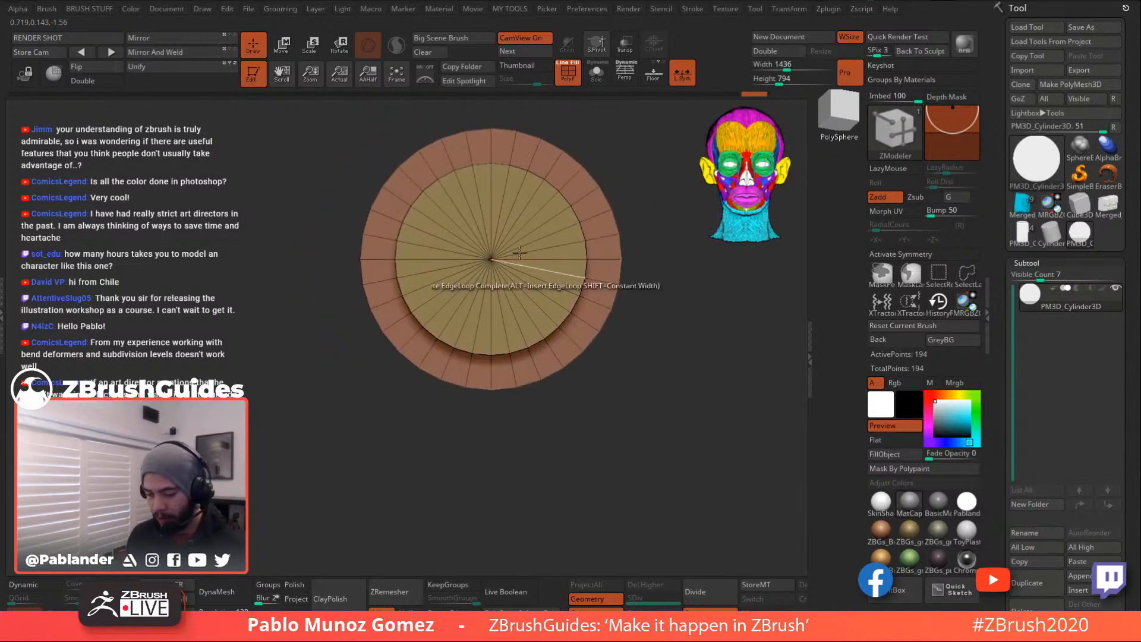
- Give the disc's rim edge loop its own polygroup, then isolate the disc from the ring
{"action": "left_click", "coordinate": [283, 45]}
{"action": "left_click_drag", "start_coordinate": [268, 119], "coordinate": [342, 129]}
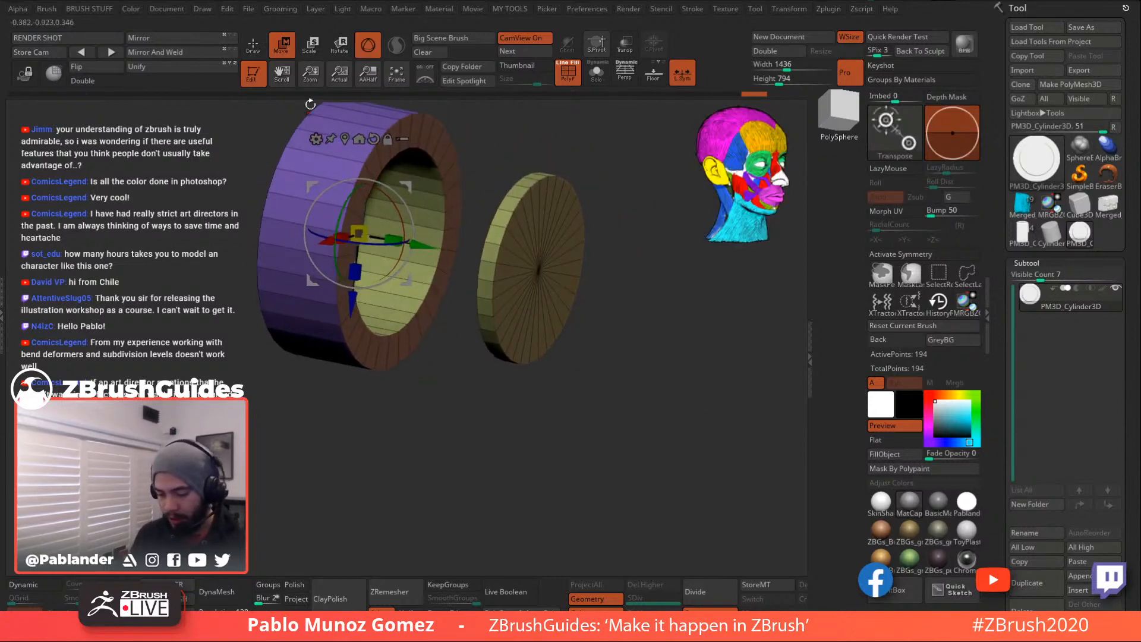
{"action": "left_click", "coordinate": [263, 55]}
{"action": "right_click_drag", "start_coordinate": [556, 195], "coordinate": [574, 198]}
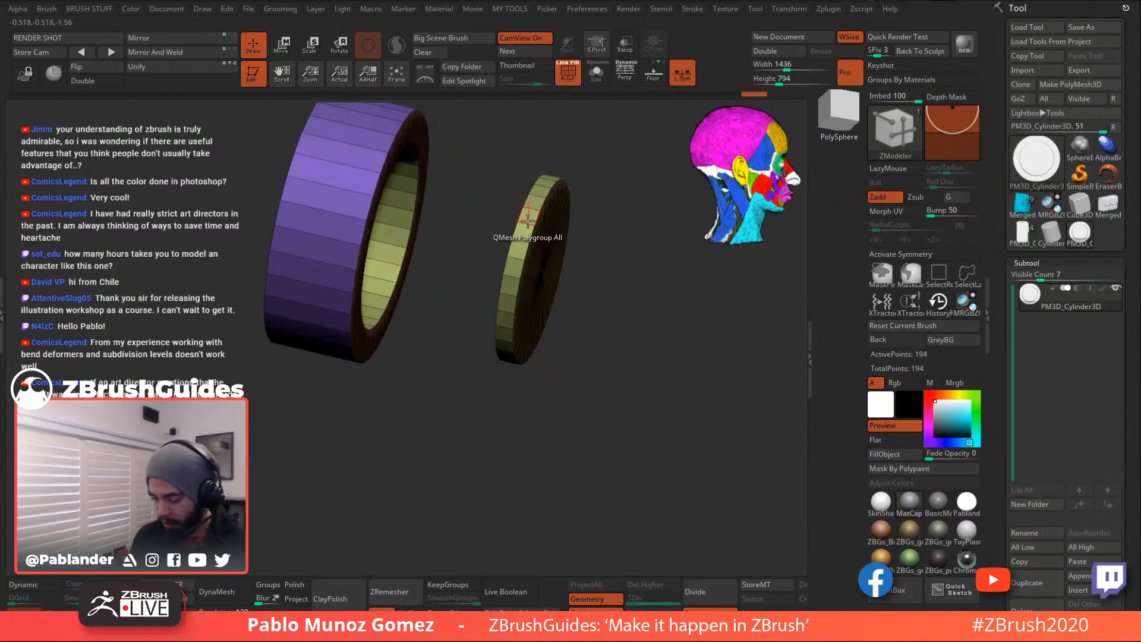
{"action": "key", "text": "space"}
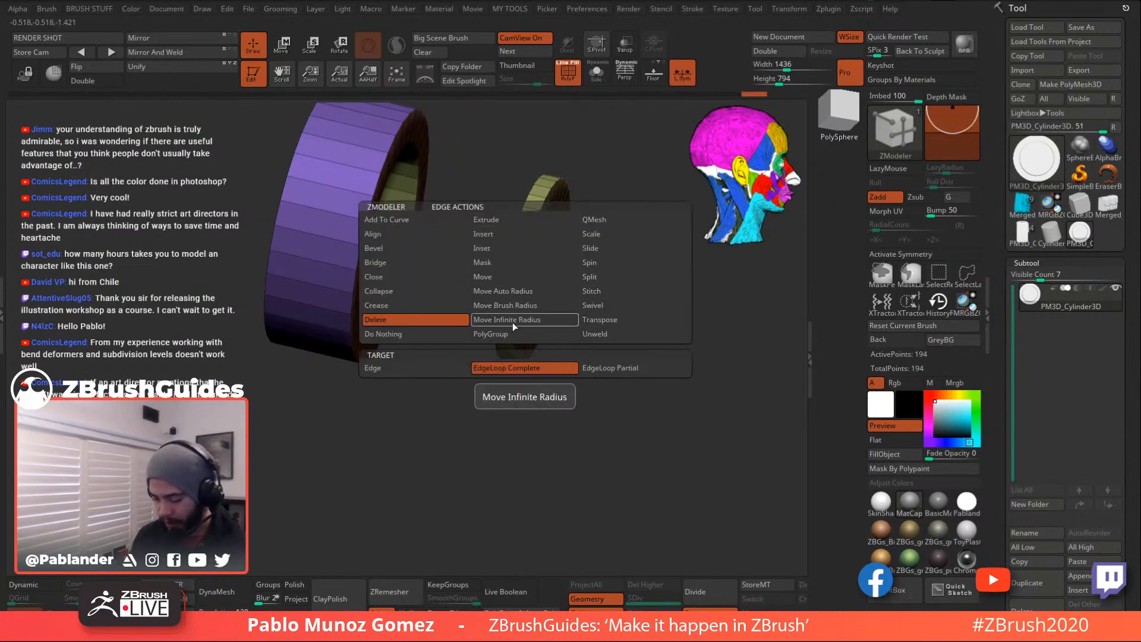
{"action": "left_click", "coordinate": [512, 332]}
{"action": "left_click", "coordinate": [522, 240]}
{"action": "right_click_drag", "start_coordinate": [618, 279], "coordinate": [684, 369]}
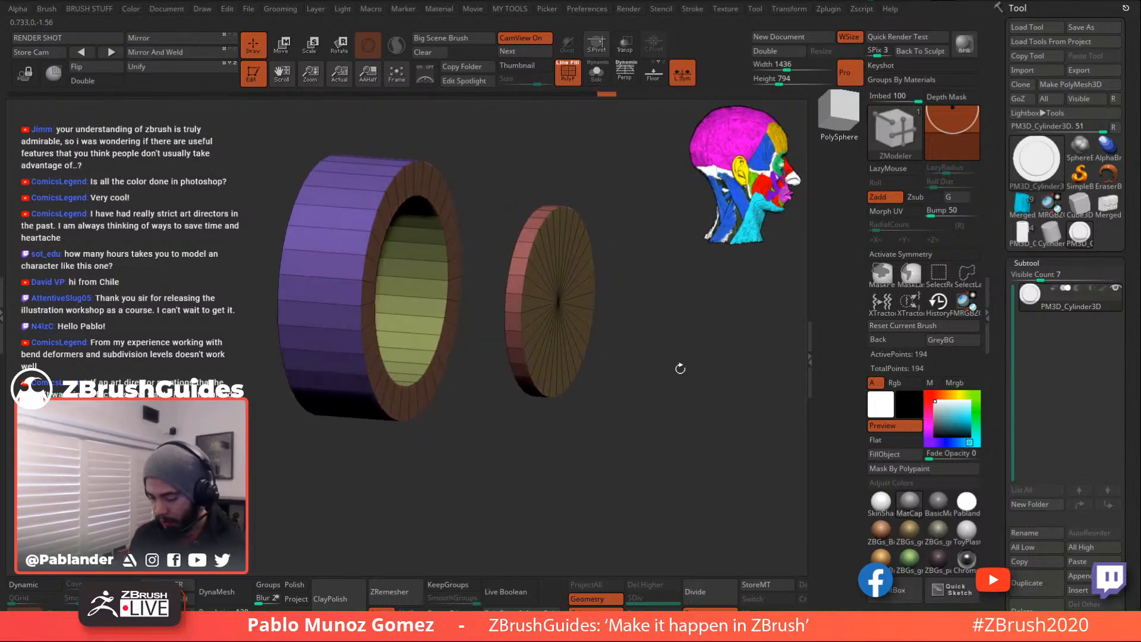
{"action": "right_click_drag", "start_coordinate": [665, 322], "coordinate": [631, 275], "text": "shift"}
{"action": "left_click_drag", "start_coordinate": [611, 169], "coordinate": [455, 446], "text": "ctrl+shift"}
- Split the disc into its own subtool with Split Hidden and move it into the ring's front
{"action": "key", "text": "1"}
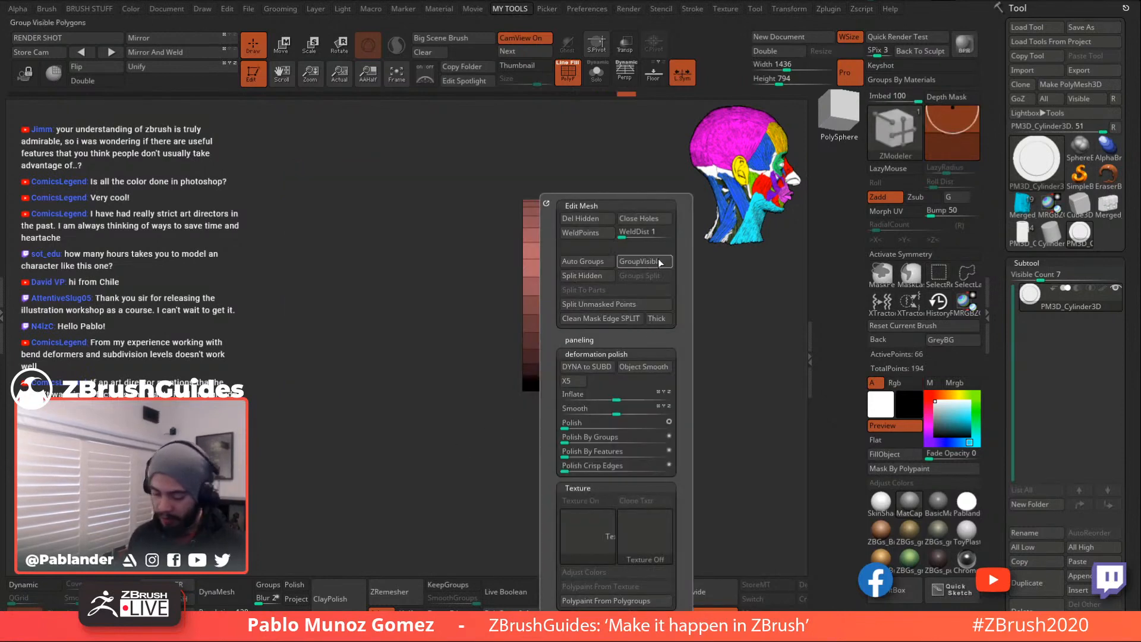
{"action": "left_click", "coordinate": [600, 276]}
{"action": "left_click", "coordinate": [286, 44]}
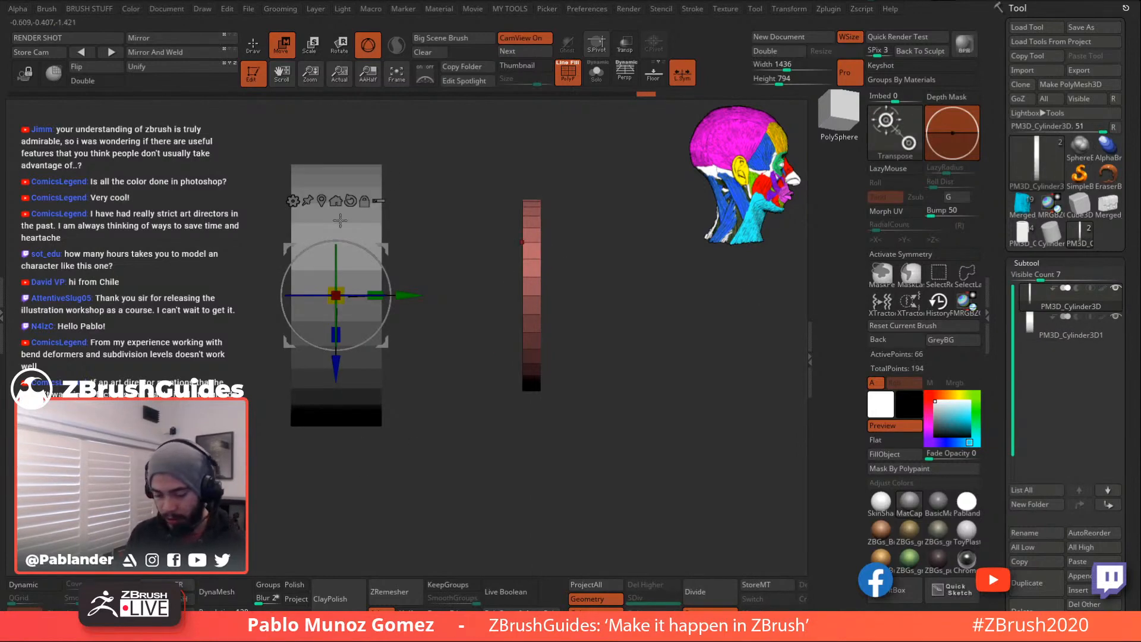
{"action": "left_click", "coordinate": [336, 201]}
{"action": "left_click_drag", "start_coordinate": [596, 295], "coordinate": [744, 452]}
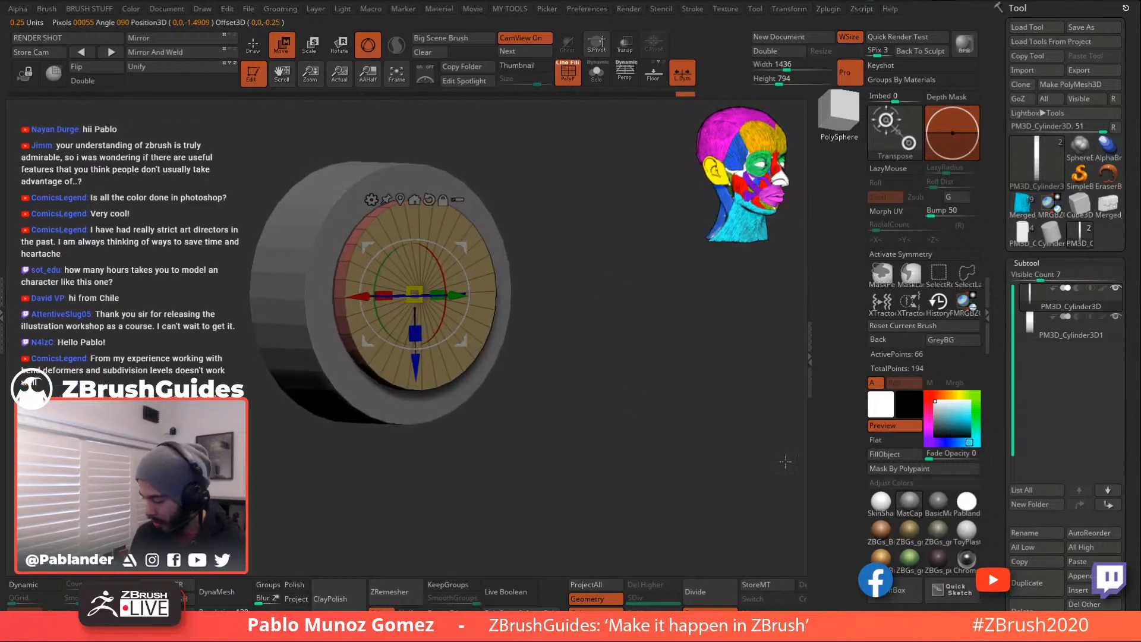
- Duplicate the disc subtool and toggle the PM3D_Cylinder3D subtool's visibility
{"action": "left_click", "coordinate": [1035, 583]}
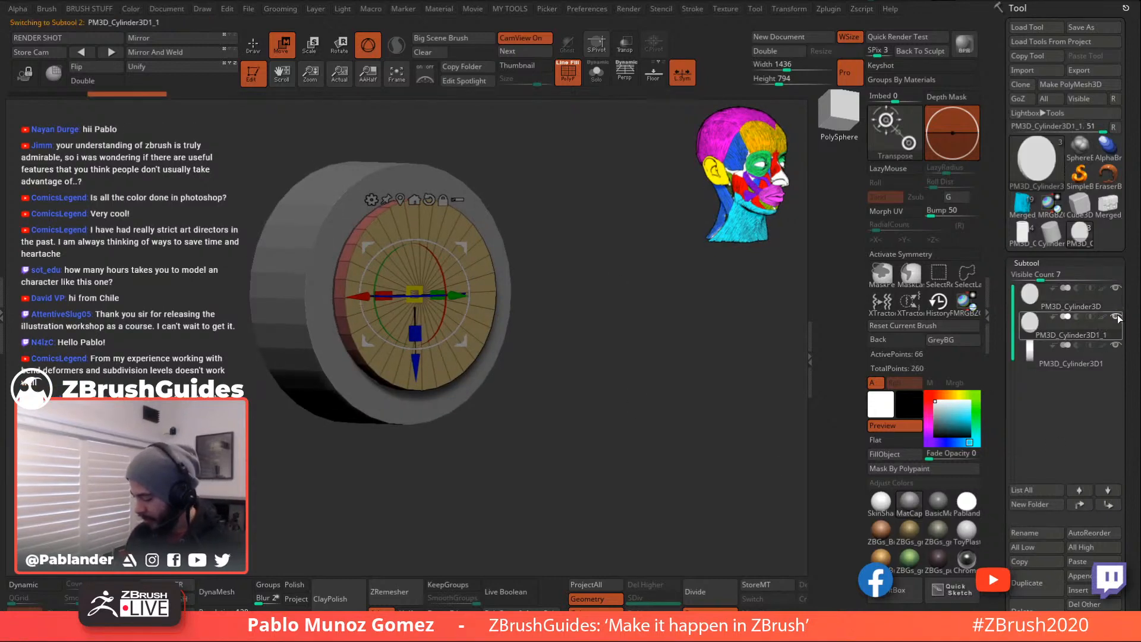
{"action": "left_click", "coordinate": [1116, 288]}
{"action": "left_click_drag", "start_coordinate": [657, 306], "coordinate": [626, 359]}
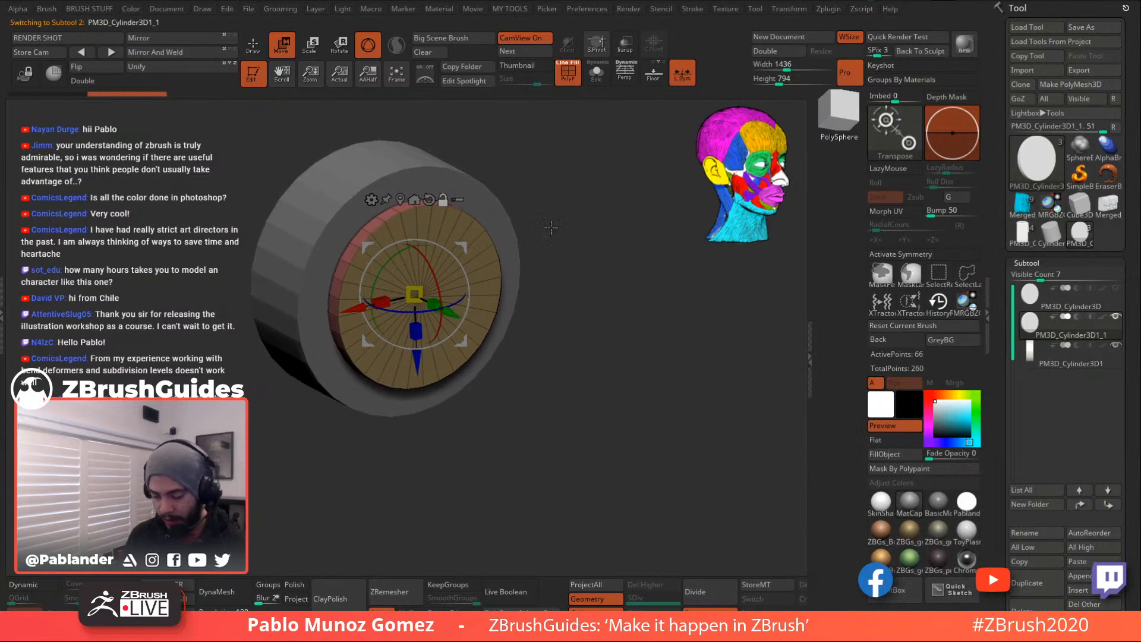
- Nudge the disc along its axis and extrude its cap outward
{"action": "left_click_drag", "start_coordinate": [528, 221], "coordinate": [634, 246]}
{"action": "left_click_drag", "start_coordinate": [524, 324], "coordinate": [522, 324]}
{"action": "left_click_drag", "start_coordinate": [575, 290], "coordinate": [539, 301], "text": "shift"}
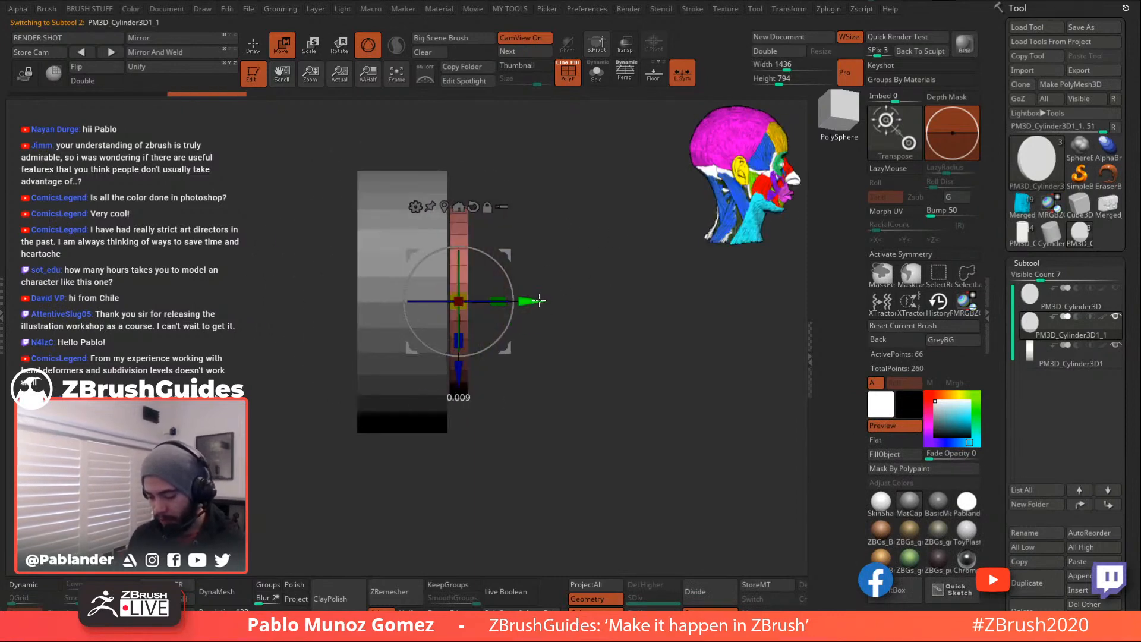
{"action": "key", "text": "q"}
{"action": "mouse_move", "coordinate": [466, 119]}
{"action": "left_mouse_down"}
{"action": "mouse_move", "coordinate": [586, 258]}
{"action": "mouse_move", "coordinate": [594, 226]}
{"action": "mouse_move", "coordinate": [620, 242]}
{"action": "mouse_move", "coordinate": [601, 237]}
{"action": "left_mouse_up"}
{"action": "key", "text": "space"}
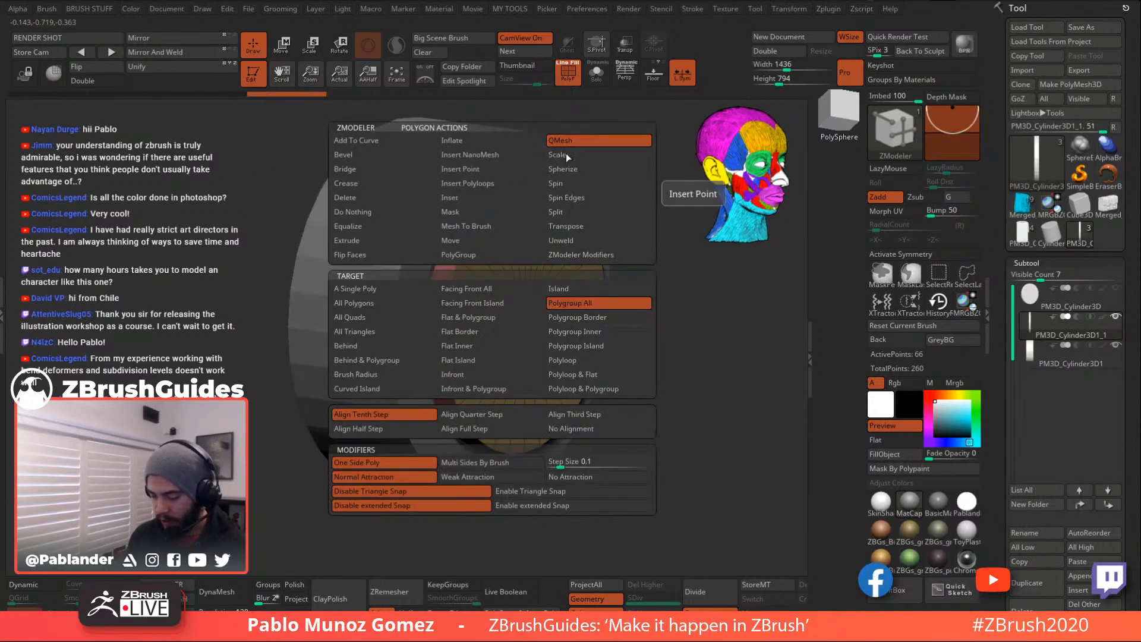
{"action": "left_click_drag", "start_coordinate": [493, 191], "coordinate": [487, 148]}
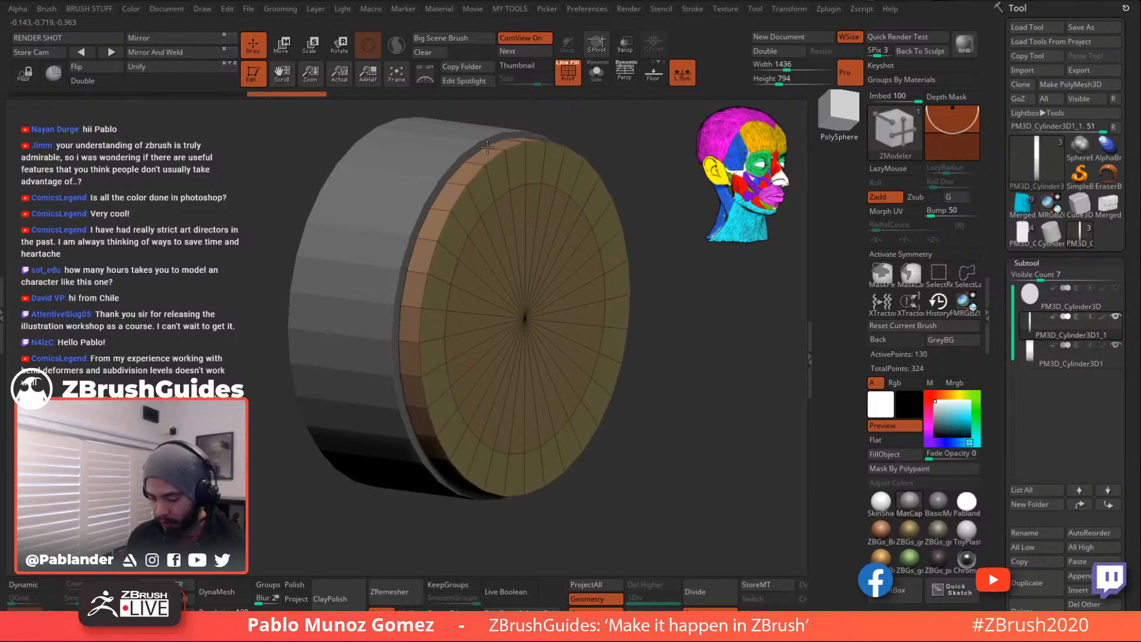
- Cut two opposite notches into the disc's rim polygroup at top and bottom
{"action": "left_click_drag", "start_coordinate": [705, 309], "coordinate": [630, 332]}
{"action": "right_click_drag", "start_coordinate": [601, 295], "coordinate": [600, 316], "text": "alt"}
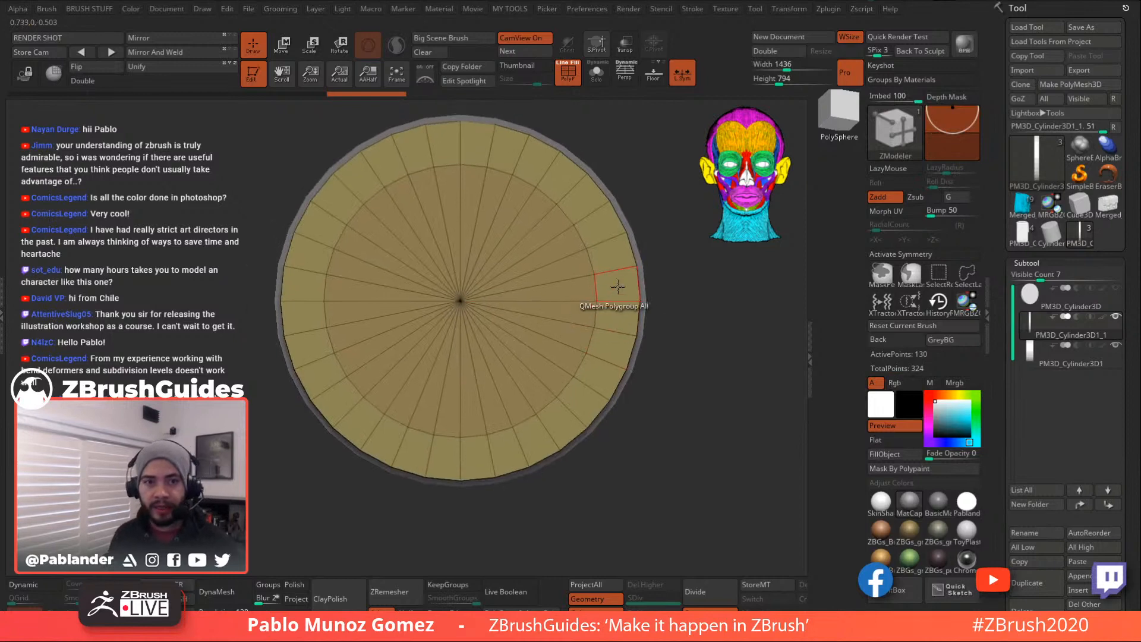
{"action": "right_click_drag", "start_coordinate": [576, 277], "coordinate": [508, 168]}
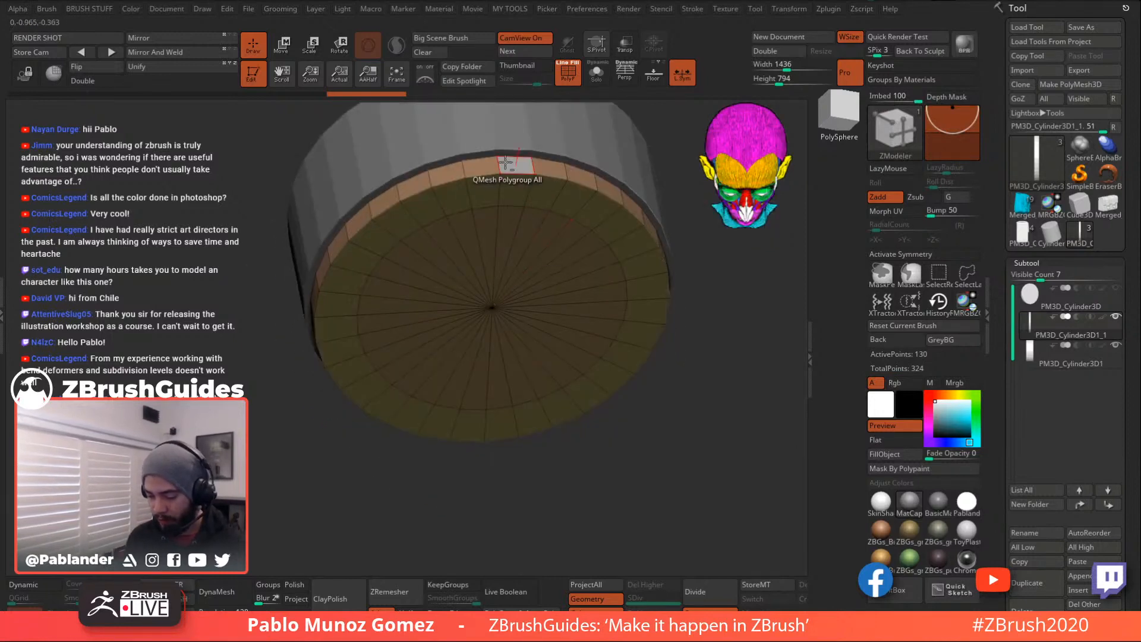
{"action": "right_click_drag", "start_coordinate": [552, 270], "coordinate": [558, 285], "text": "shift"}
{"action": "right_click_drag", "start_coordinate": [558, 229], "coordinate": [538, 151]}
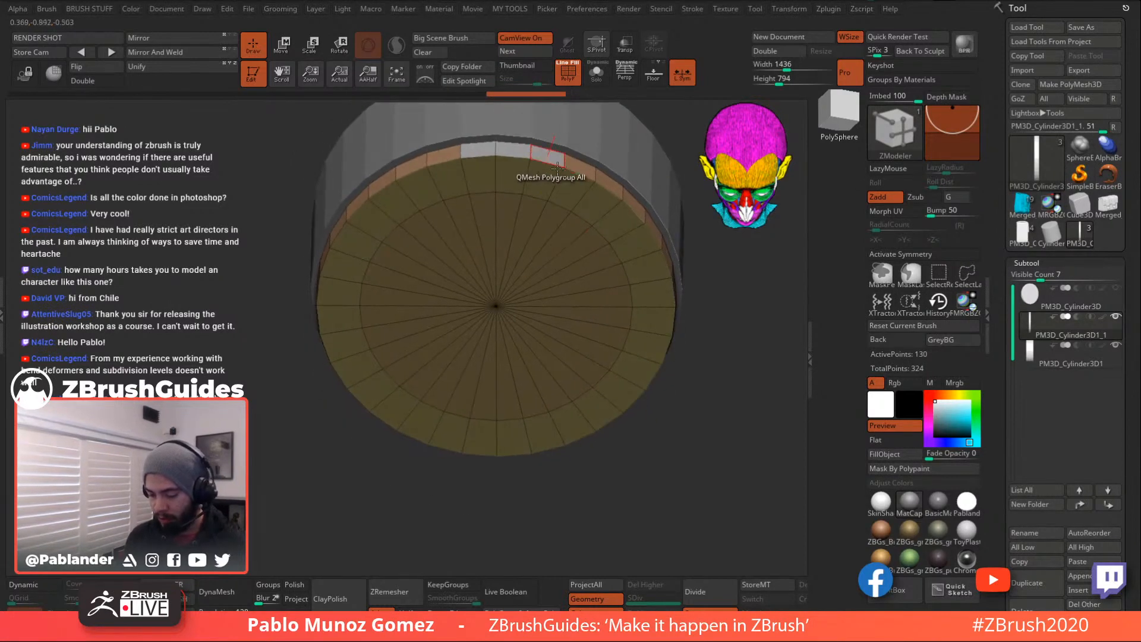
{"action": "left_click_drag", "start_coordinate": [663, 469], "coordinate": [651, 380]}
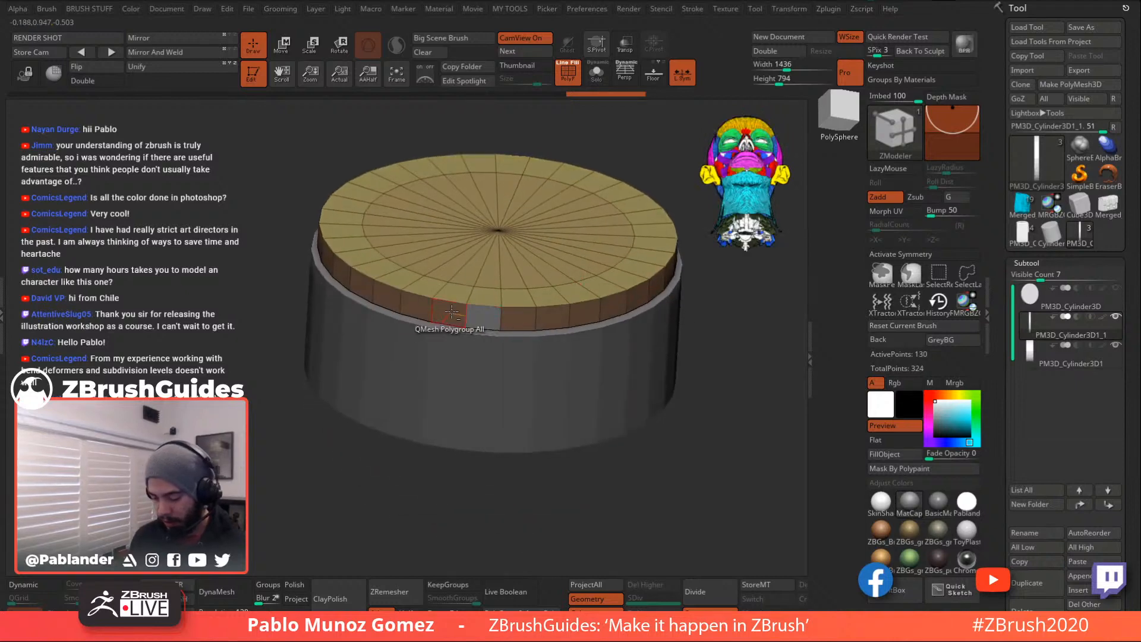
{"action": "right_click_drag", "start_coordinate": [528, 316], "coordinate": [674, 308]}
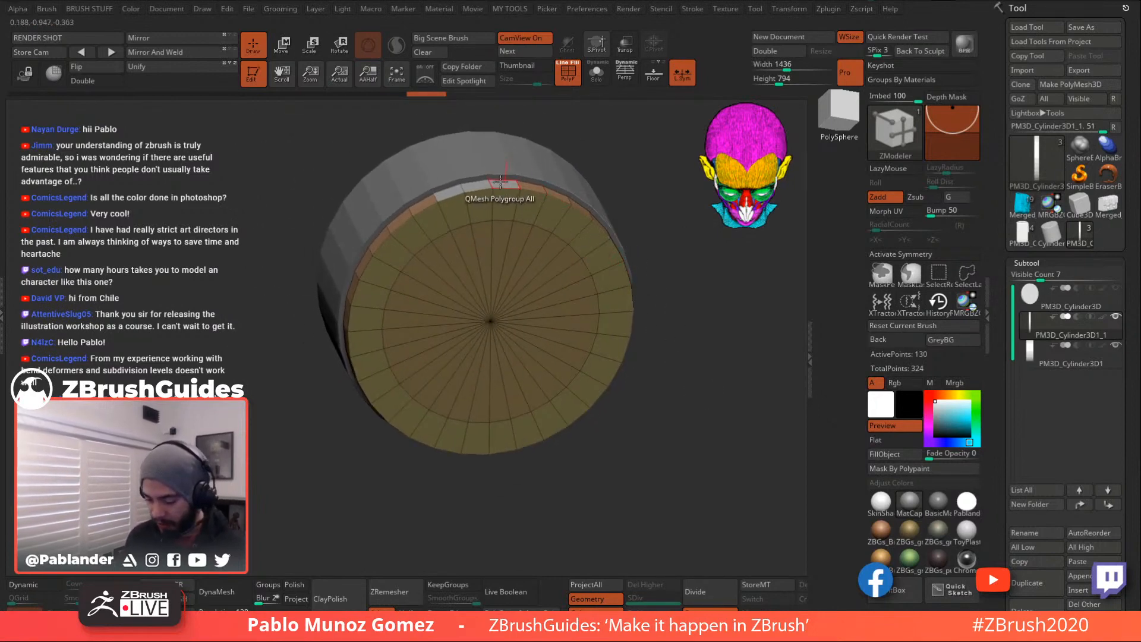
{"action": "left_click_drag", "start_coordinate": [502, 182], "coordinate": [501, 190]}
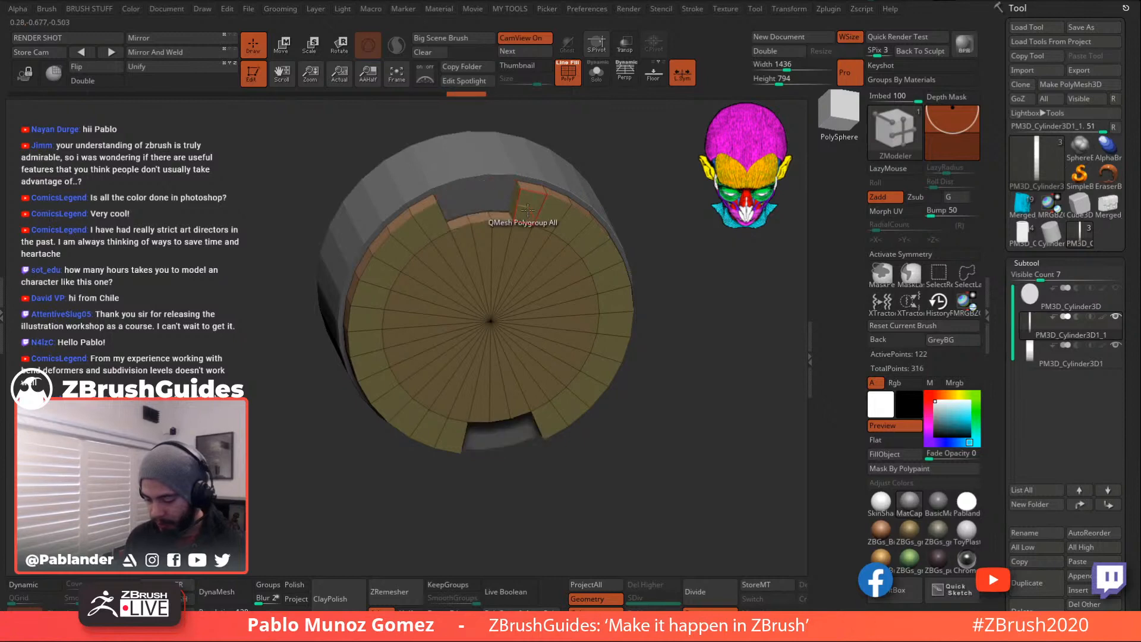
{"action": "left_click_drag", "start_coordinate": [696, 357], "coordinate": [668, 406], "text": "shift"}
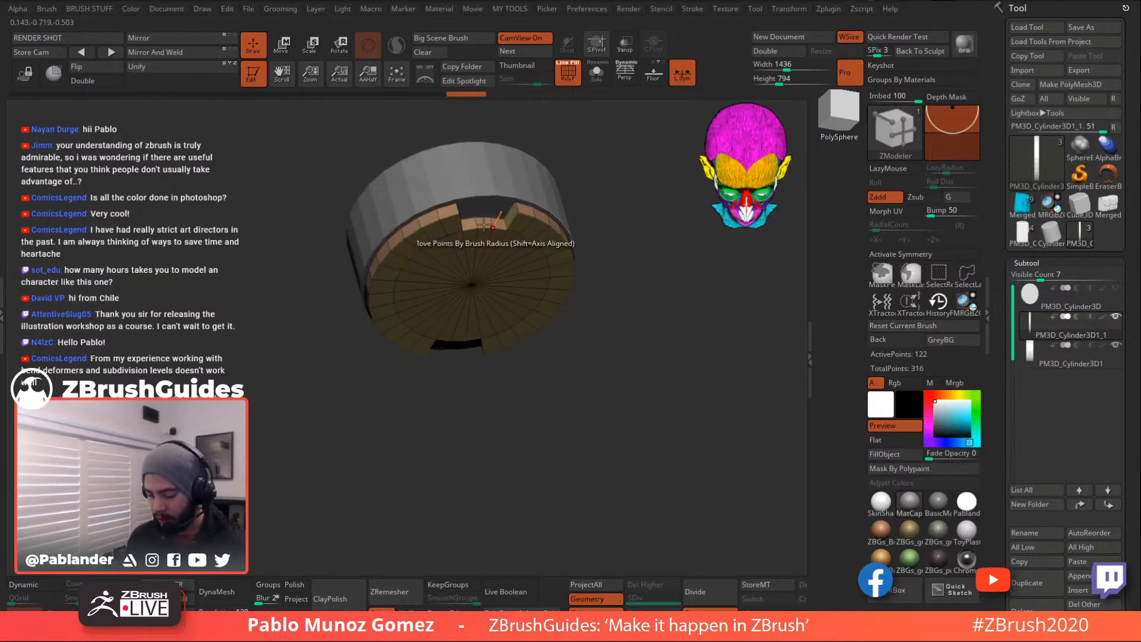
{"action": "mouse_move", "coordinate": [623, 240]}
{"action": "left_mouse_down"}
{"action": "mouse_move", "coordinate": [609, 231]}
{"action": "mouse_move", "coordinate": [634, 224]}
{"action": "left_mouse_up"}
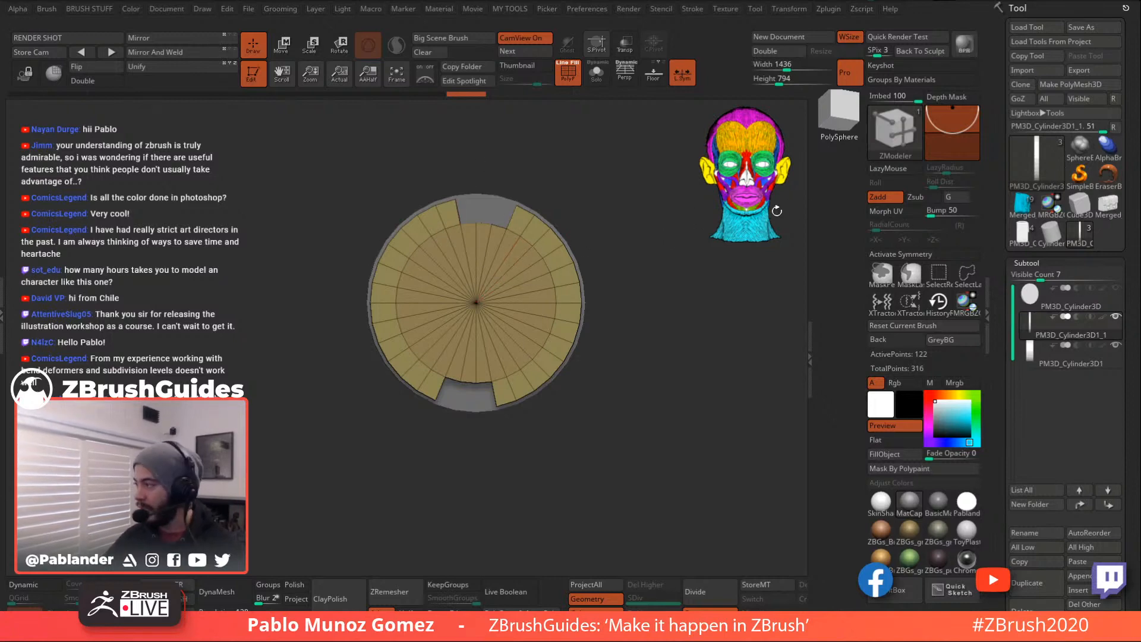
- In Photoshop, undo the circle around the goggle, then return to ZBrush's Move gizmo
{"action": "key", "text": "alt+Tab"}
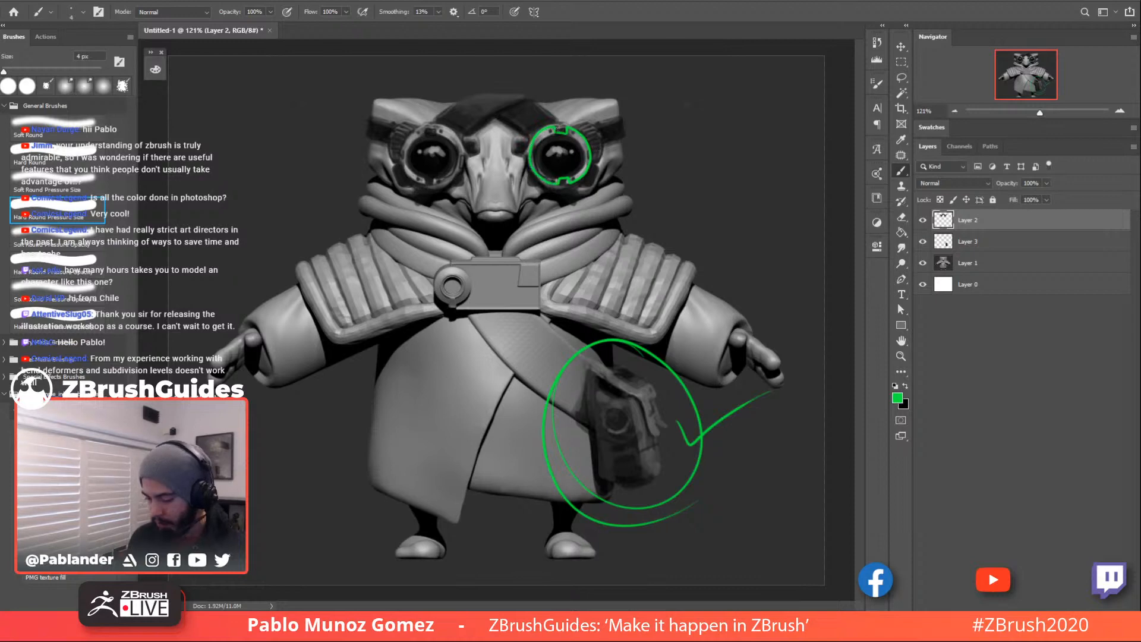
{"action": "key", "text": "alt+Tab"}
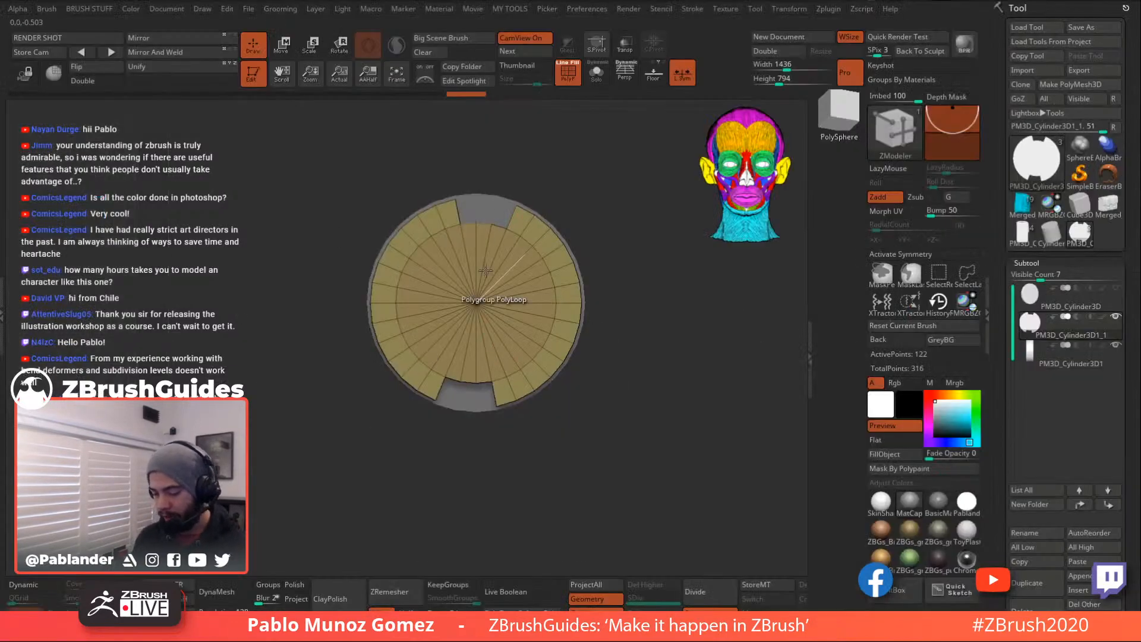
{"action": "key", "text": "alt+Tab"}
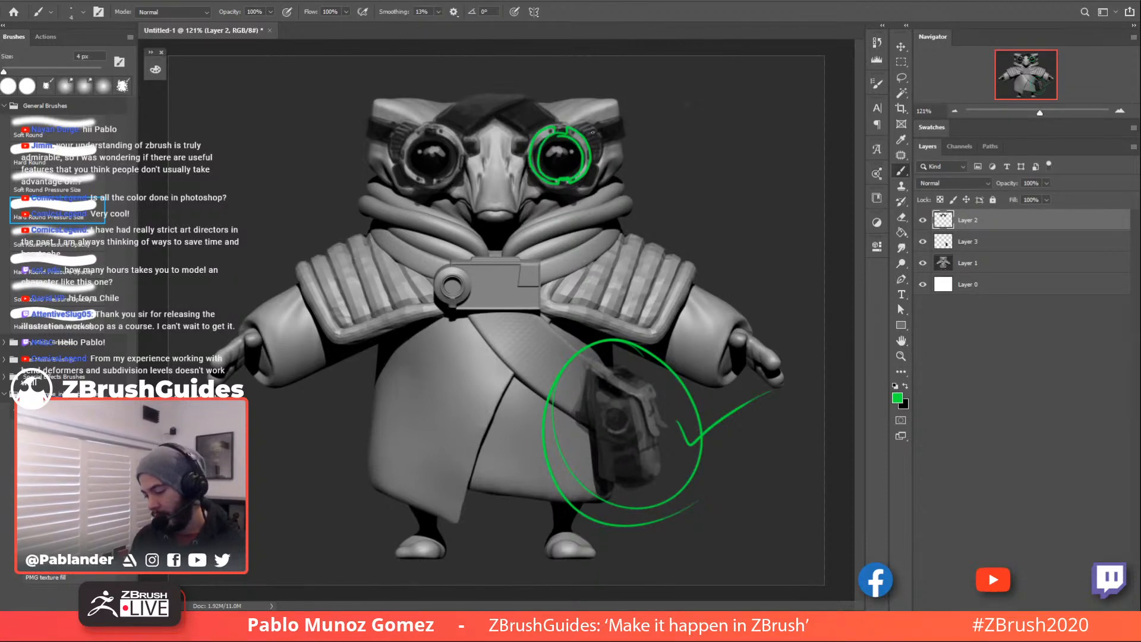
{"action": "key", "text": "ctrl+z"}
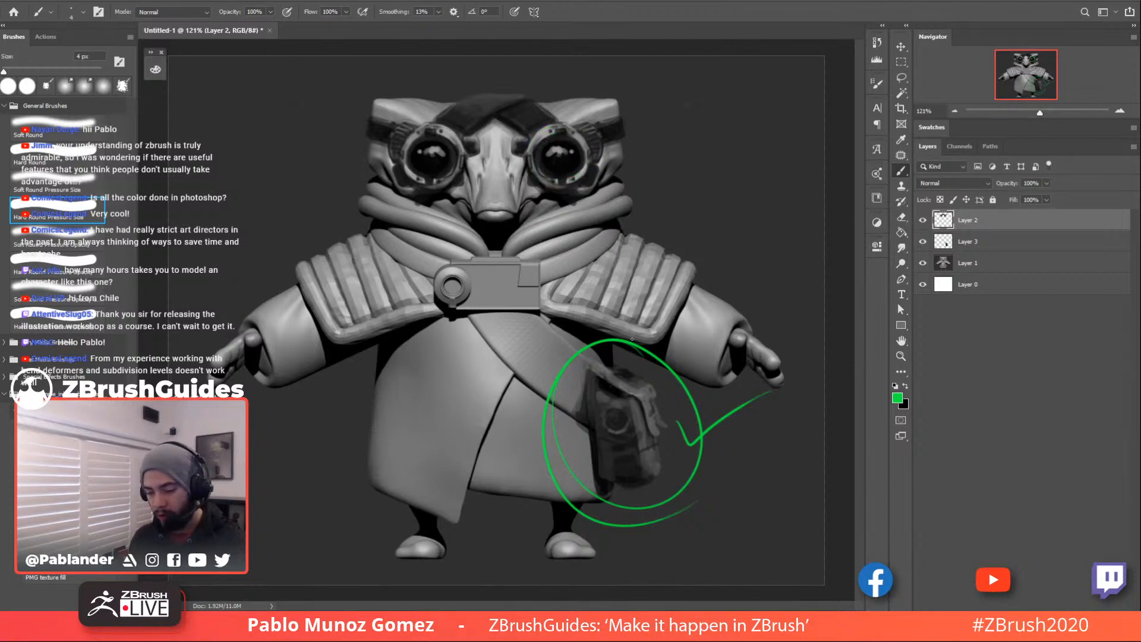
{"action": "key", "text": "alt+Tab"}
{"action": "key", "text": "w"}
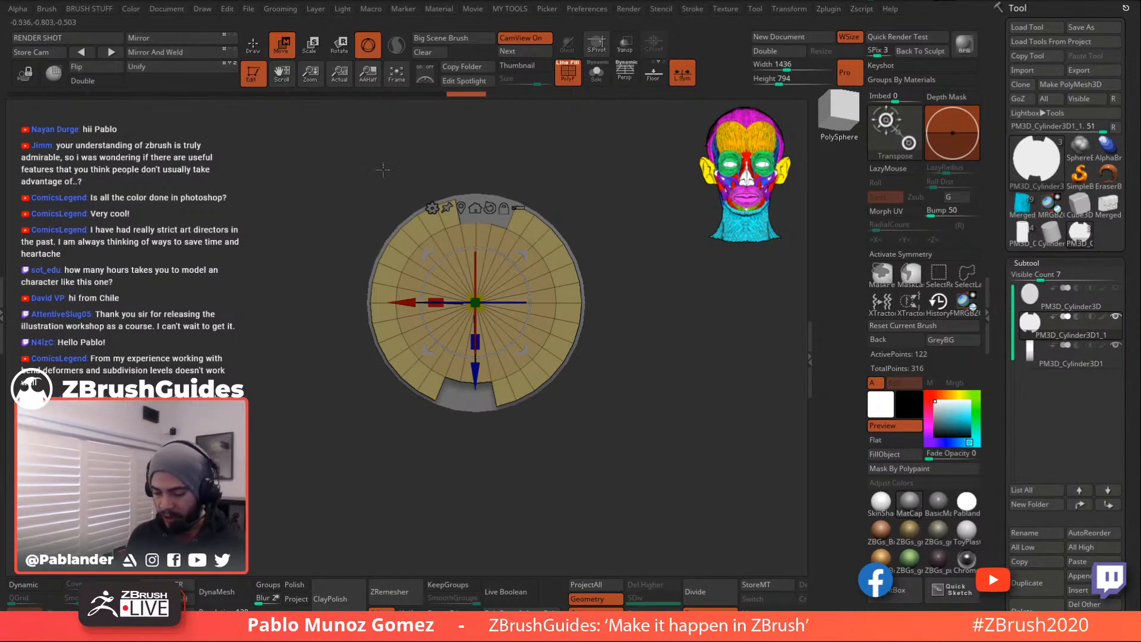
- Regroup the inner cap polygons and push them through to open the ring
{"action": "key", "text": "q"}
{"action": "mouse_move", "coordinate": [595, 297]}
{"action": "left_mouse_down"}
{"action": "mouse_move", "coordinate": [635, 269]}
{"action": "mouse_move", "coordinate": [649, 321]}
{"action": "mouse_move", "coordinate": [668, 286]}
{"action": "left_mouse_up"}
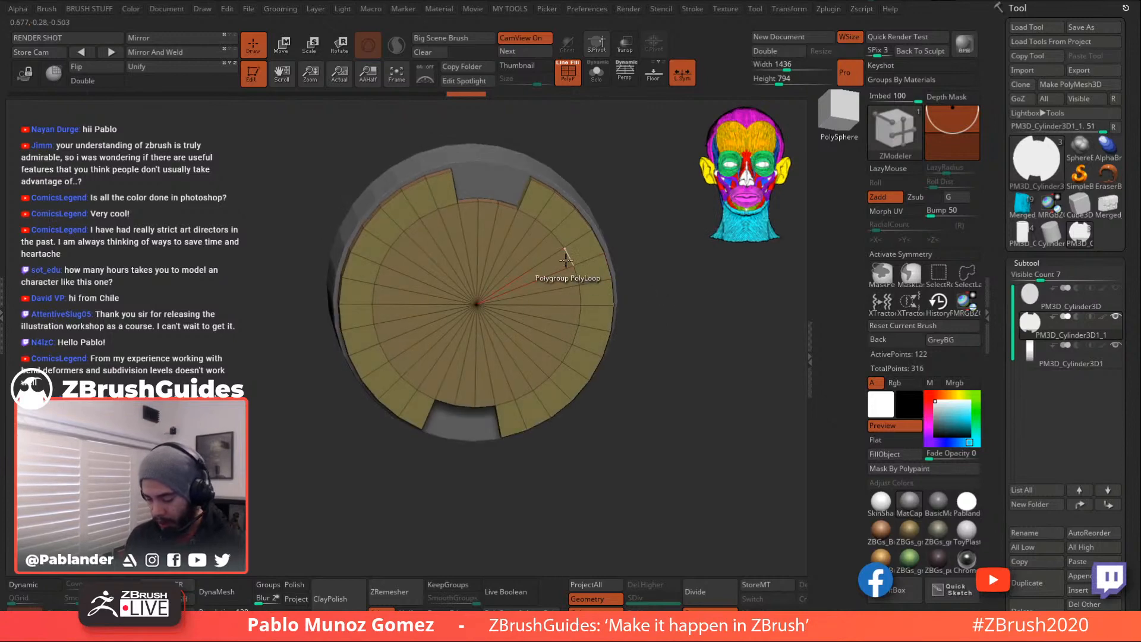
{"action": "left_click_drag", "start_coordinate": [568, 263], "coordinate": [536, 256]}
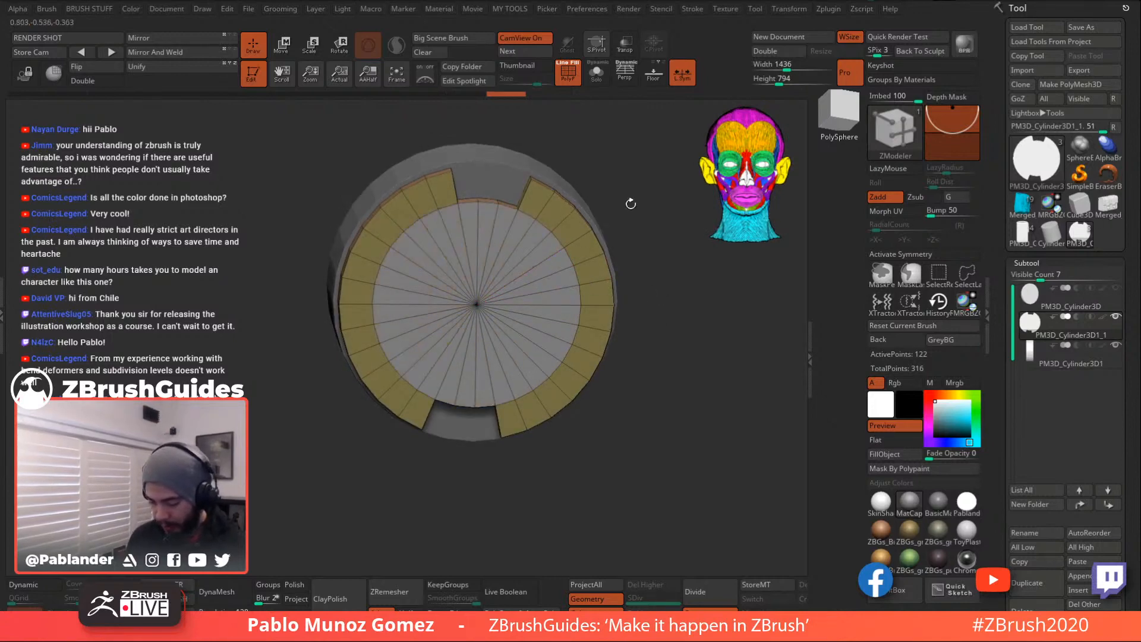
{"action": "left_click_drag", "start_coordinate": [624, 206], "coordinate": [671, 209]}
{"action": "left_click_drag", "start_coordinate": [572, 251], "coordinate": [482, 177]}
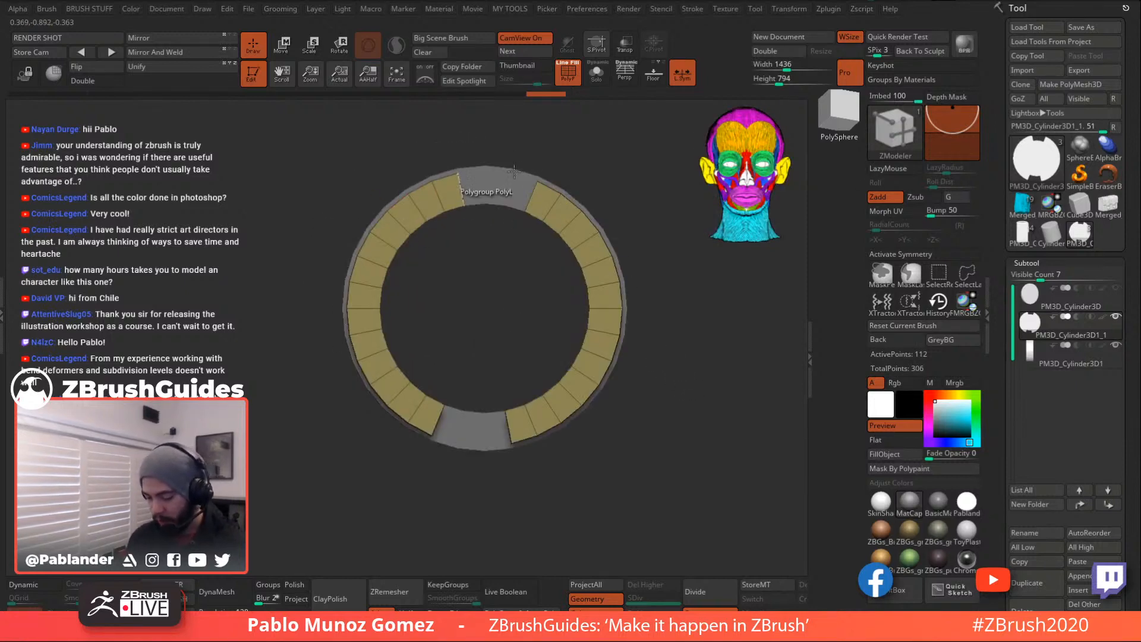
- Widen the inner ring's hole by extruding its polygroup outward
{"action": "left_click_drag", "start_coordinate": [685, 365], "coordinate": [703, 343]}
{"action": "left_click_drag", "start_coordinate": [639, 312], "coordinate": [693, 395]}
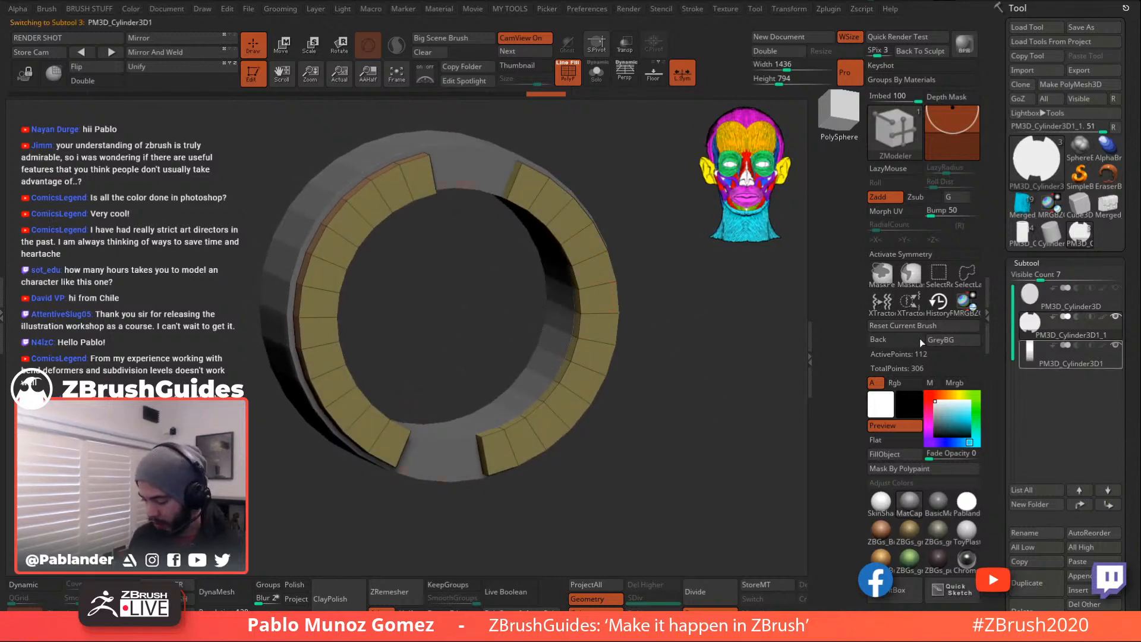
{"action": "left_click_drag", "start_coordinate": [678, 330], "coordinate": [693, 331]}
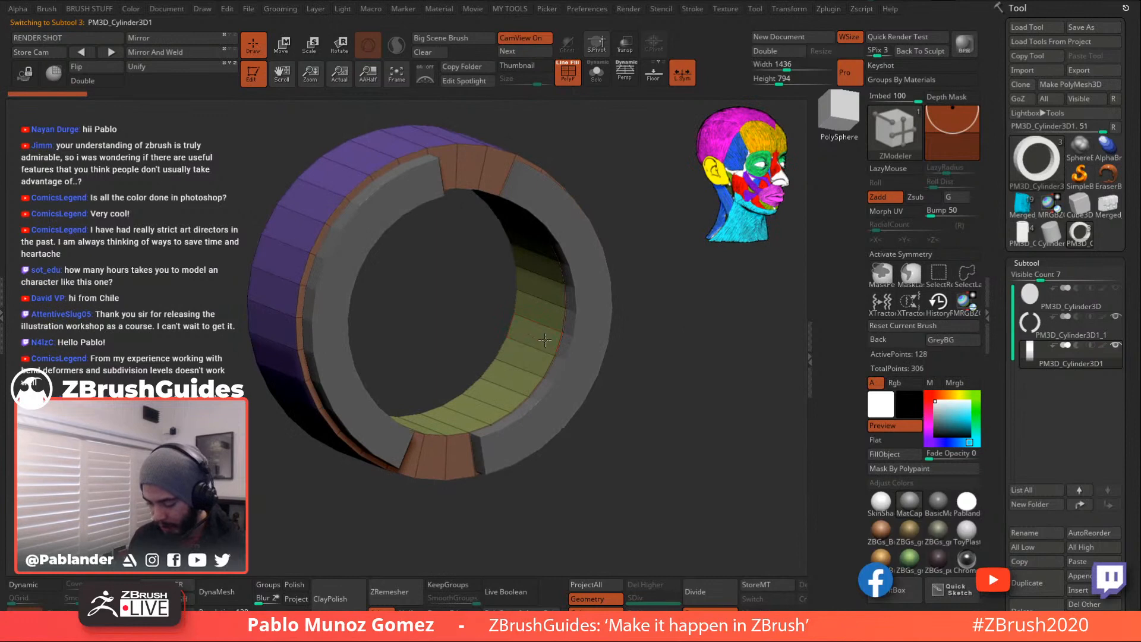
{"action": "mouse_move", "coordinate": [547, 337]}
{"action": "left_mouse_down"}
{"action": "mouse_move", "coordinate": [526, 334]}
{"action": "mouse_move", "coordinate": [538, 343]}
{"action": "left_mouse_up"}
{"action": "left_click_drag", "start_coordinate": [632, 355], "coordinate": [506, 380]}
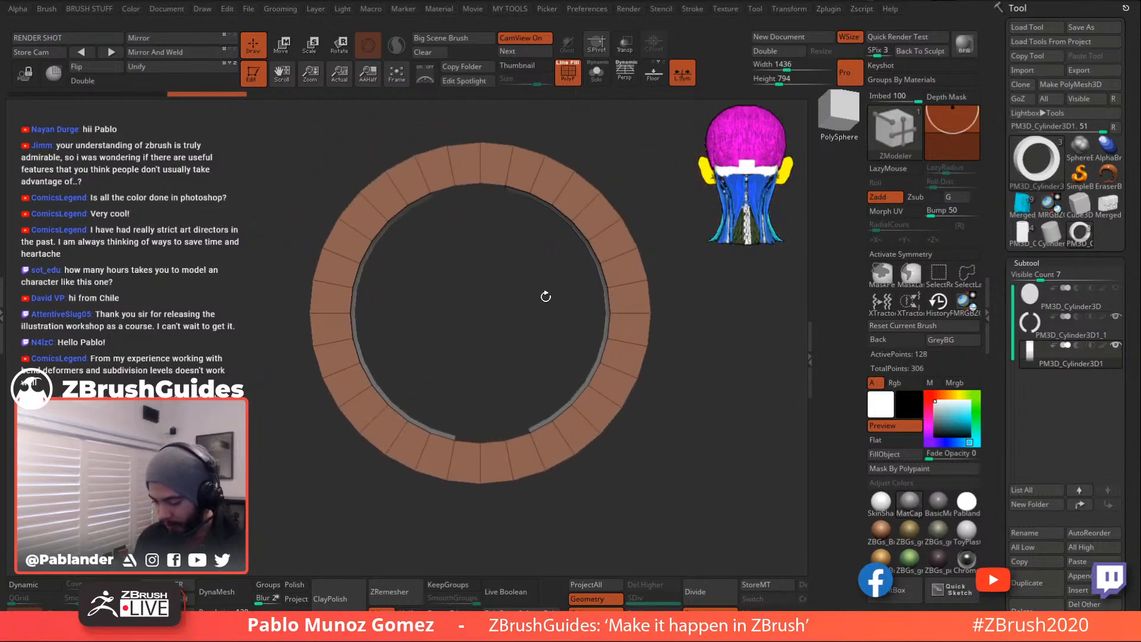
{"action": "left_click_drag", "start_coordinate": [497, 318], "coordinate": [571, 355]}
{"action": "left_click_drag", "start_coordinate": [636, 375], "coordinate": [466, 349]}
{"action": "left_click_drag", "start_coordinate": [647, 344], "coordinate": [722, 382], "text": "shift"}
- Select PM3D_Cylinder3D1_1 and nudge it slightly along its Y axis
{"action": "left_click", "coordinate": [1038, 327]}
{"action": "key", "text": "w"}
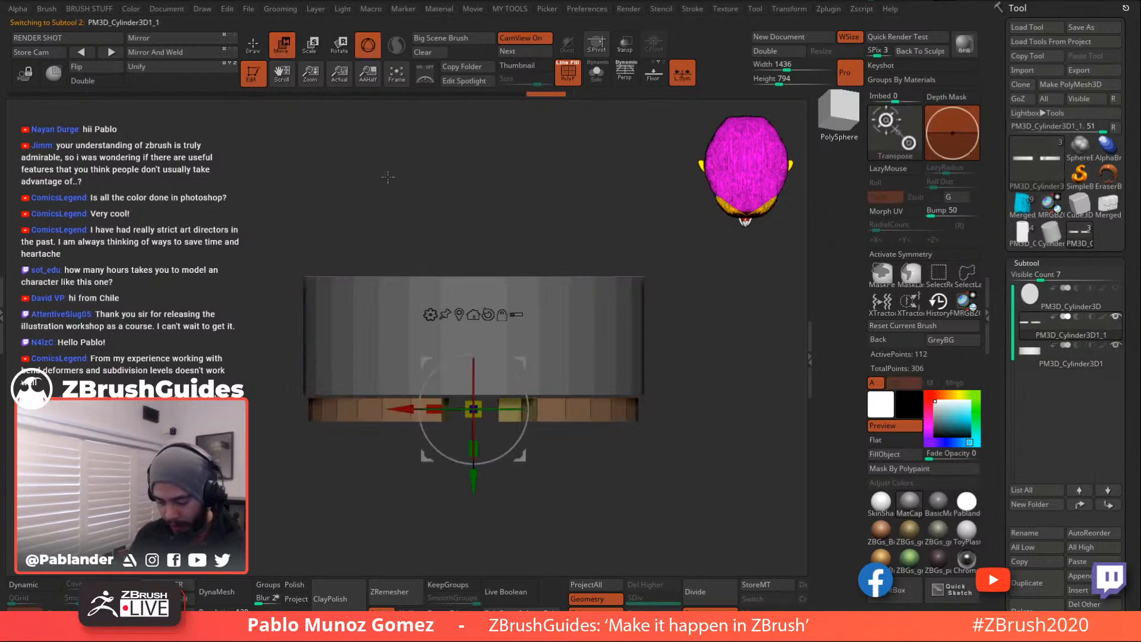
{"action": "left_click_drag", "start_coordinate": [474, 474], "coordinate": [474, 478]}
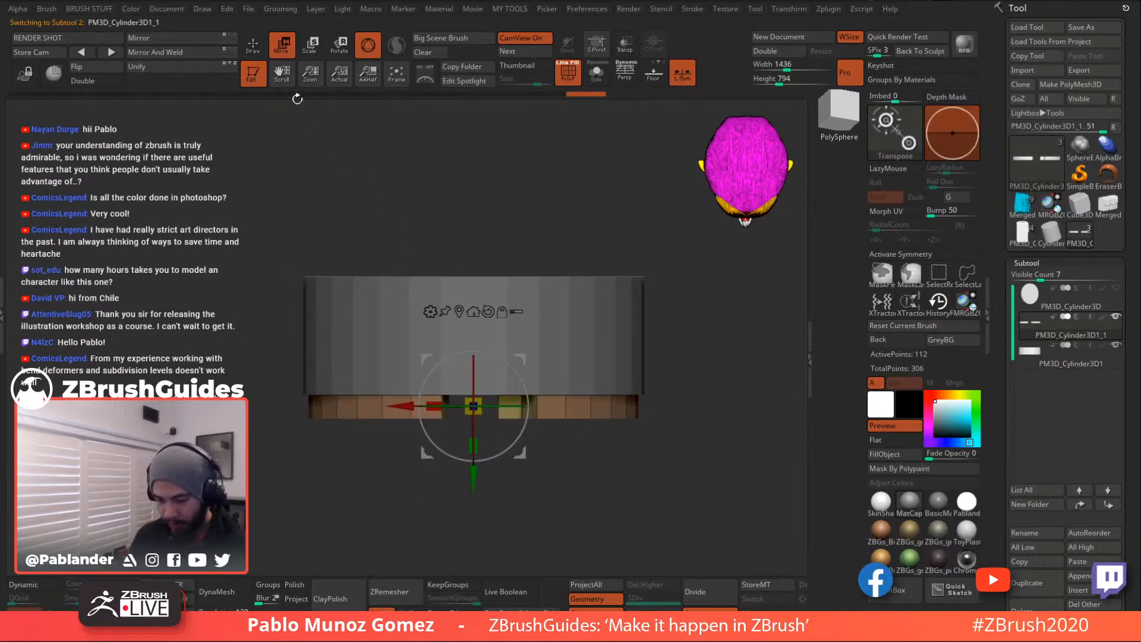
{"action": "left_click", "coordinate": [254, 46]}
{"action": "left_click_drag", "start_coordinate": [703, 410], "coordinate": [685, 326], "text": "alt"}
{"action": "mouse_move", "coordinate": [685, 326]}
{"action": "left_mouse_down", "text": "shift"}
{"action": "mouse_move", "coordinate": [682, 281]}
{"action": "mouse_move", "coordinate": [666, 321]}
{"action": "mouse_move", "coordinate": [677, 357]}
{"action": "mouse_move", "coordinate": [638, 355]}
{"action": "left_mouse_up", "text": "shift"}
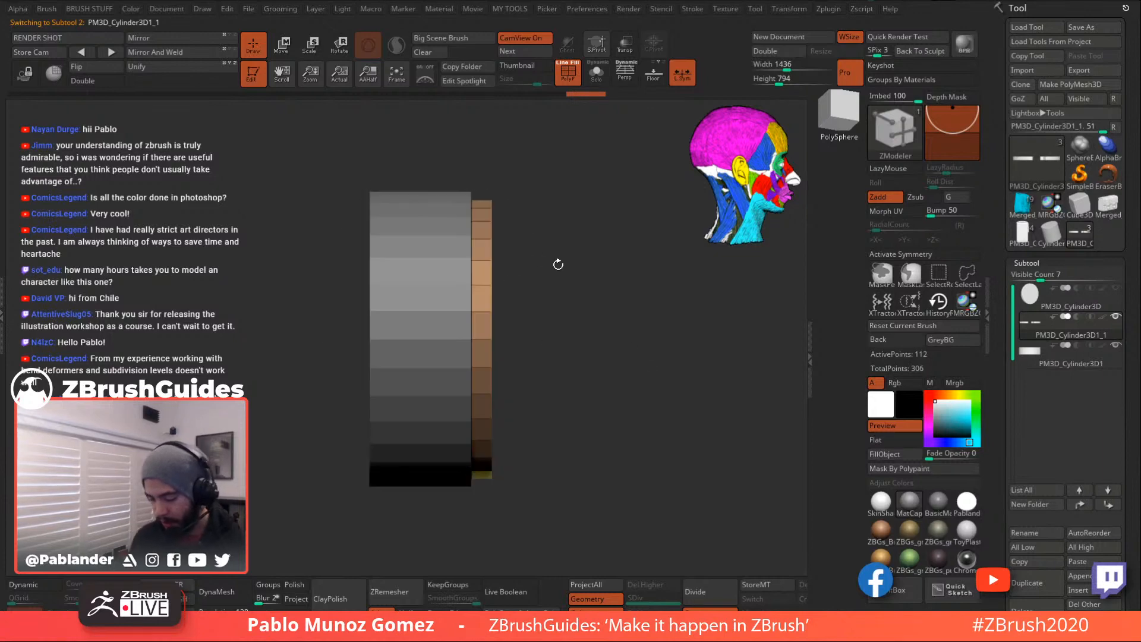
{"action": "left_click_drag", "start_coordinate": [552, 264], "coordinate": [565, 255]}
{"action": "left_click_drag", "start_coordinate": [606, 289], "coordinate": [600, 293]}
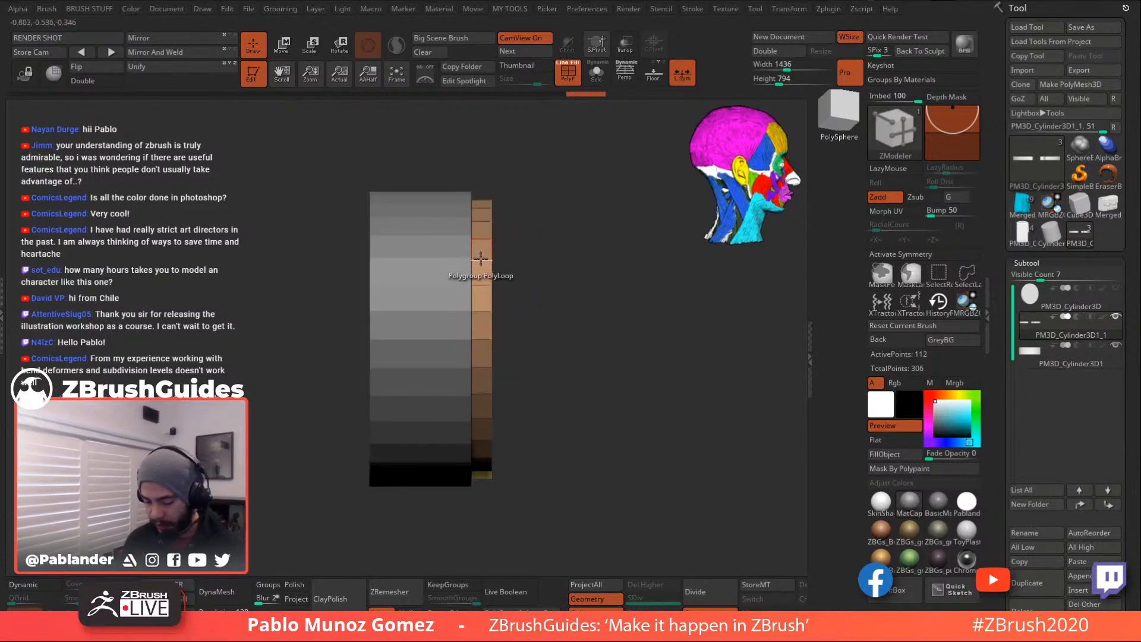
- Insert two edge loops along the thin ring strip
{"action": "key", "text": "space"}
{"action": "left_click", "coordinate": [463, 271]}
{"action": "left_click", "coordinate": [369, 405]}
{"action": "left_click_drag", "start_coordinate": [575, 278], "coordinate": [570, 315], "text": "alt"}
{"action": "left_click", "coordinate": [485, 336]}
{"action": "left_click_drag", "start_coordinate": [605, 386], "coordinate": [588, 252], "text": "alt"}
{"action": "left_click_drag", "start_coordinate": [612, 439], "coordinate": [581, 339]}
{"action": "left_click", "coordinate": [502, 431]}
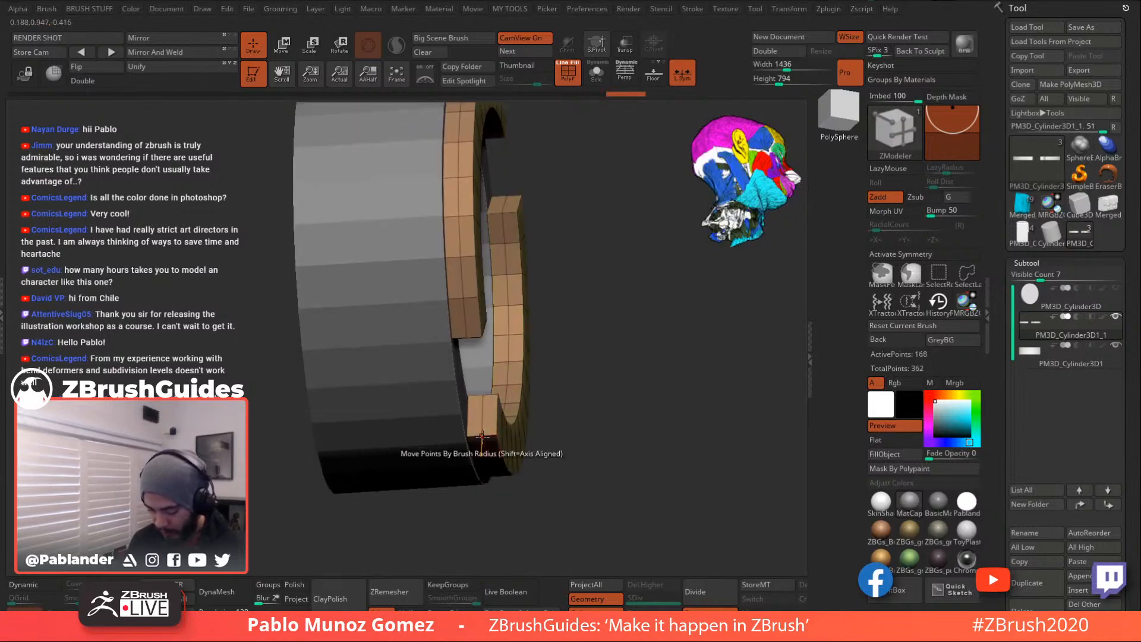
- Bevel the new edge loops and sink the strip between them into a recessed groove
{"action": "key", "text": "space"}
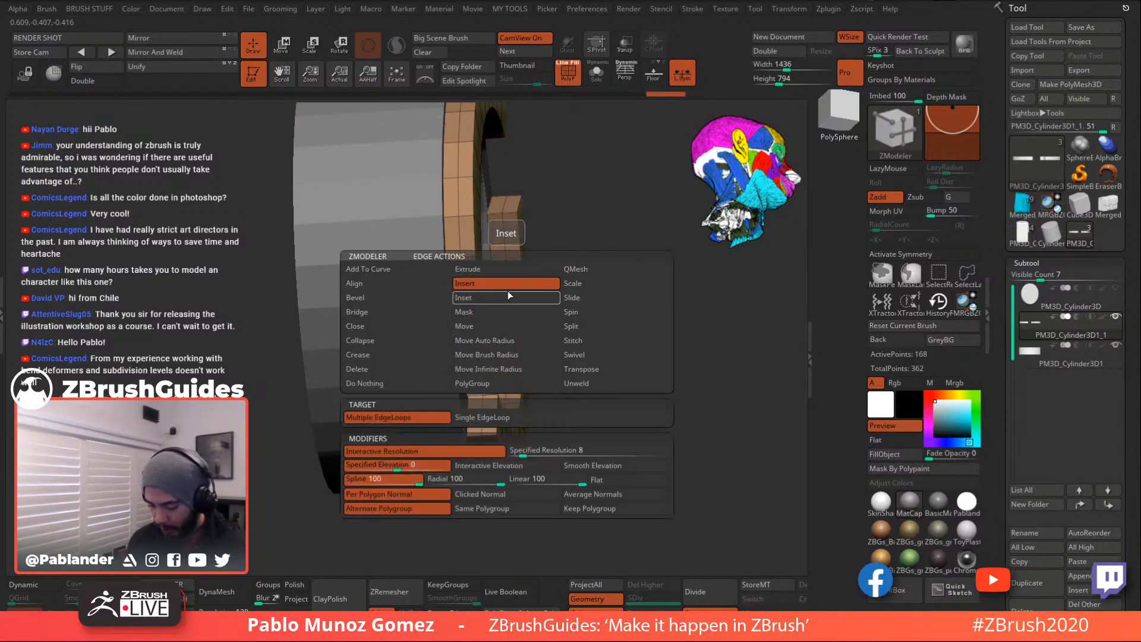
{"action": "left_click", "coordinate": [406, 302]}
{"action": "left_click_drag", "start_coordinate": [459, 238], "coordinate": [461, 240]}
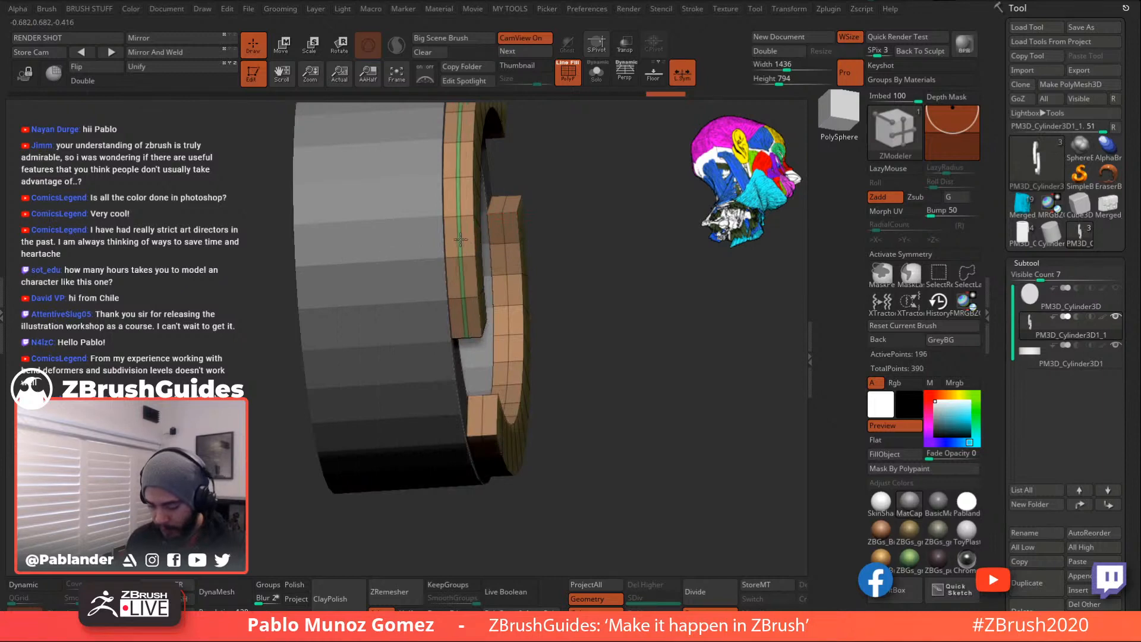
{"action": "left_click_drag", "start_coordinate": [509, 334], "coordinate": [510, 338]}
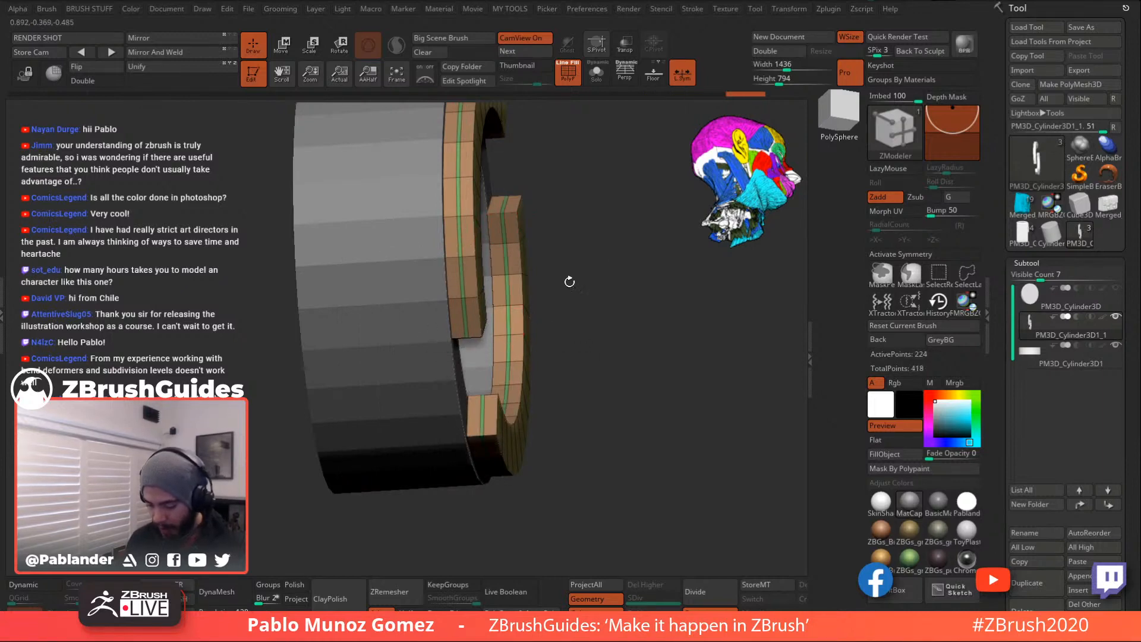
{"action": "left_click_drag", "start_coordinate": [563, 296], "coordinate": [568, 308]}
{"action": "key", "text": "space"}
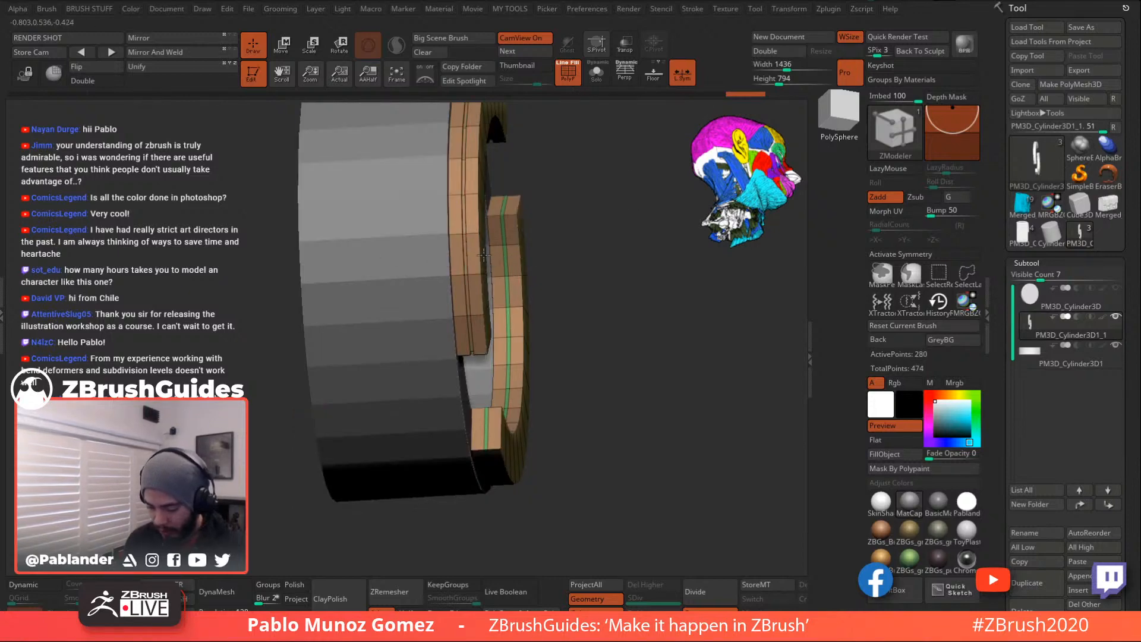
{"action": "left_click_drag", "start_coordinate": [615, 320], "coordinate": [612, 358]}
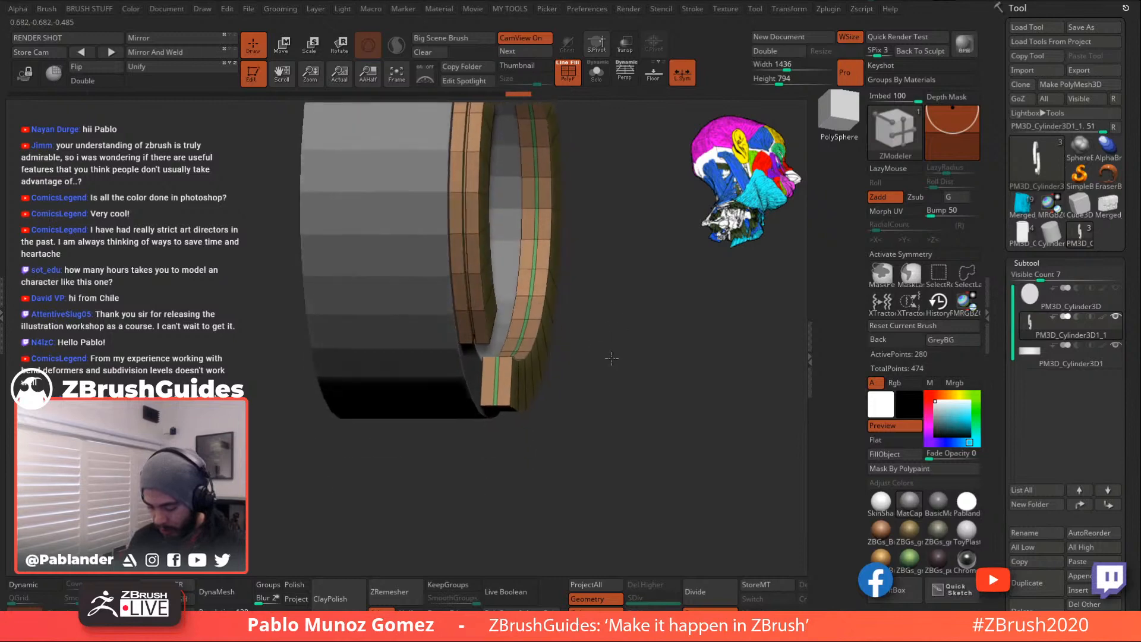
{"action": "left_click", "coordinate": [497, 372]}
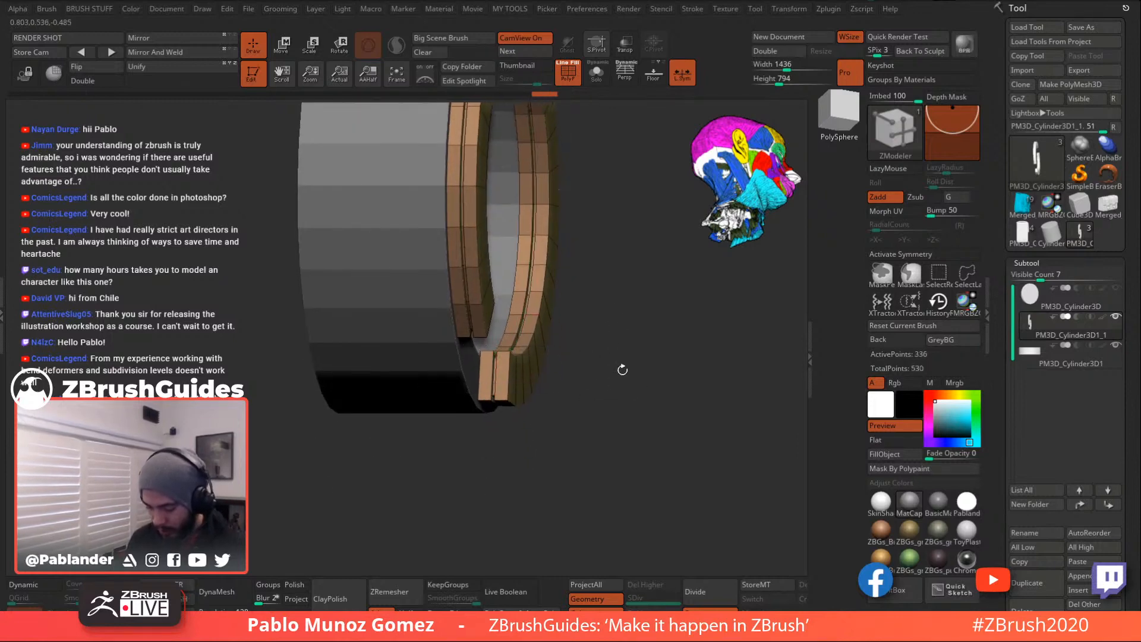
{"action": "left_click_drag", "start_coordinate": [634, 316], "coordinate": [660, 410]}
- Try extruding the ring's end face into a block, then undo it and reframe the ring
{"action": "left_click_drag", "start_coordinate": [630, 353], "coordinate": [639, 368]}
{"action": "left_click_drag", "start_coordinate": [608, 219], "coordinate": [648, 330]}
{"action": "mouse_move", "coordinate": [547, 249]}
{"action": "right_mouse_down", "text": "ctrl"}
{"action": "mouse_move", "coordinate": [555, 301]}
{"action": "mouse_move", "coordinate": [587, 309]}
{"action": "mouse_move", "coordinate": [579, 297]}
{"action": "mouse_move", "coordinate": [557, 337]}
{"action": "mouse_move", "coordinate": [558, 375]}
{"action": "mouse_move", "coordinate": [544, 240]}
{"action": "right_mouse_up", "text": "ctrl"}
{"action": "key", "text": "ctrl+z"}
{"action": "left_click_drag", "start_coordinate": [534, 230], "coordinate": [539, 237]}
{"action": "key", "text": "ctrl+z"}
{"action": "key", "text": "ctrl+z"}
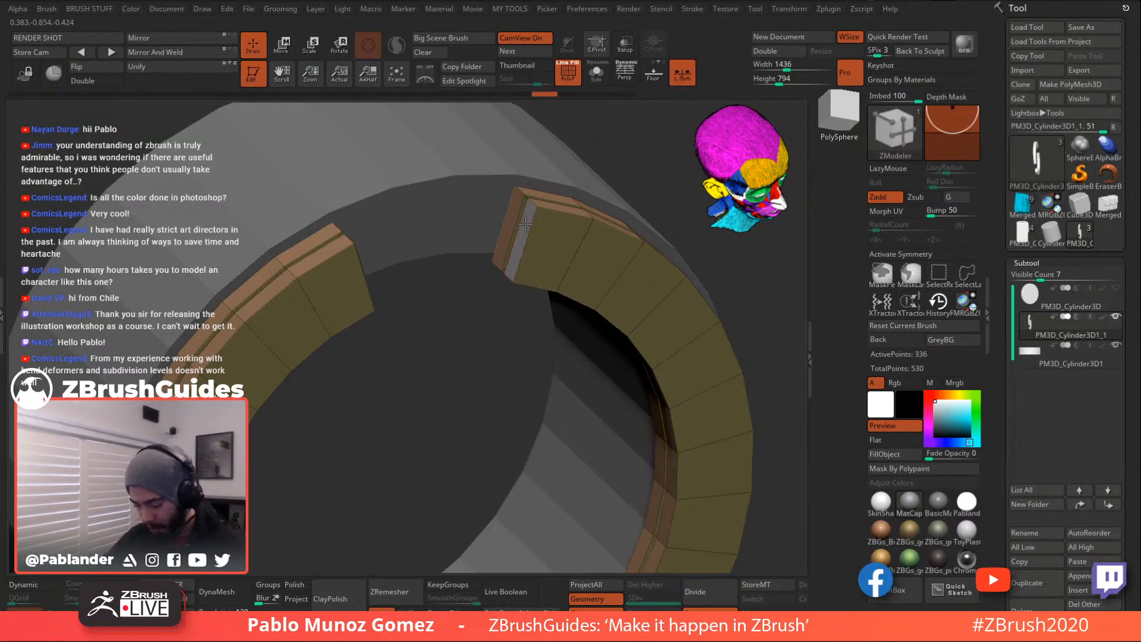
{"action": "left_click_drag", "start_coordinate": [523, 225], "coordinate": [526, 219]}
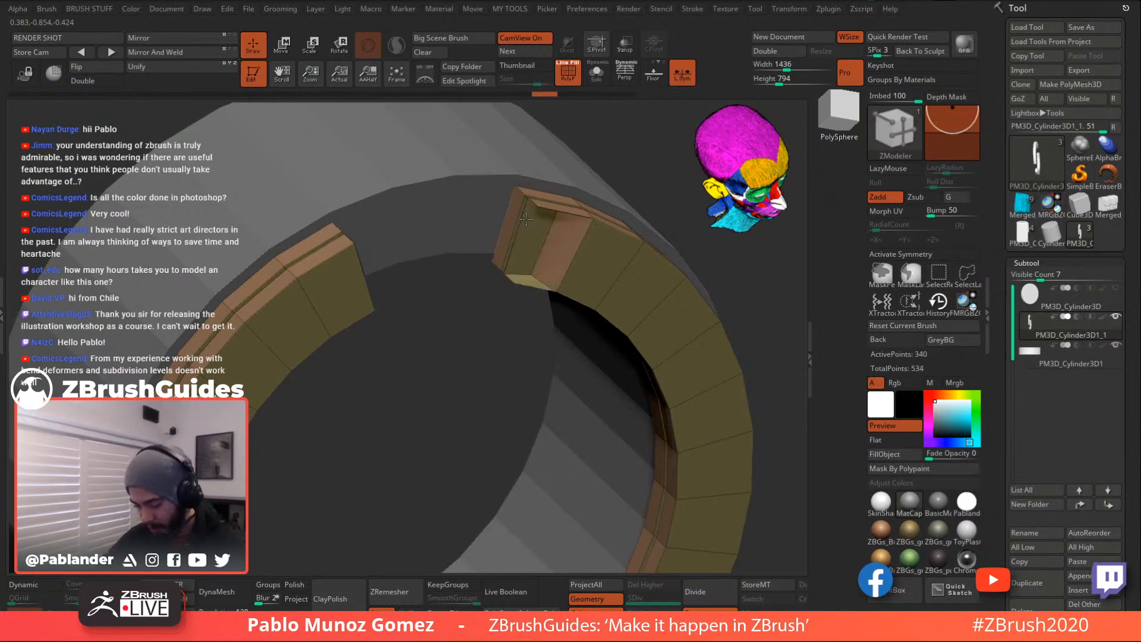
{"action": "key", "text": "ctrl+z"}
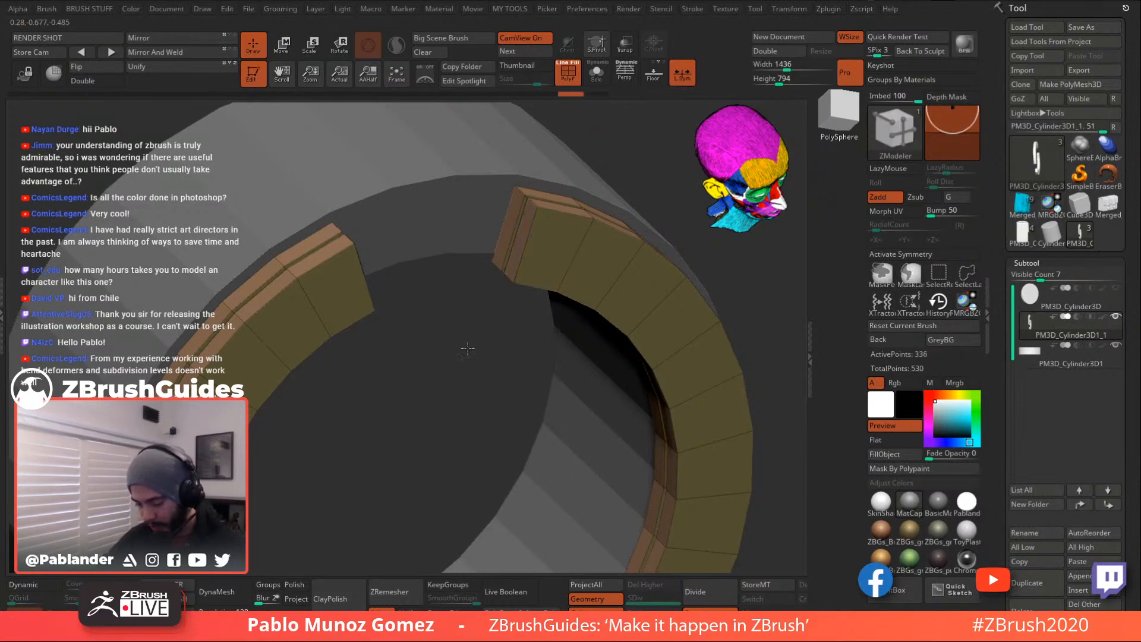
{"action": "key", "text": "f"}
{"action": "left_click_drag", "start_coordinate": [565, 163], "coordinate": [568, 123], "text": "shift"}
{"action": "left_click_drag", "start_coordinate": [622, 244], "coordinate": [655, 343], "text": "alt"}
{"action": "key", "text": "f"}
- Append a Sphere3D mesh as a new subtool and select it
{"action": "left_click_drag", "start_coordinate": [649, 398], "coordinate": [630, 425]}
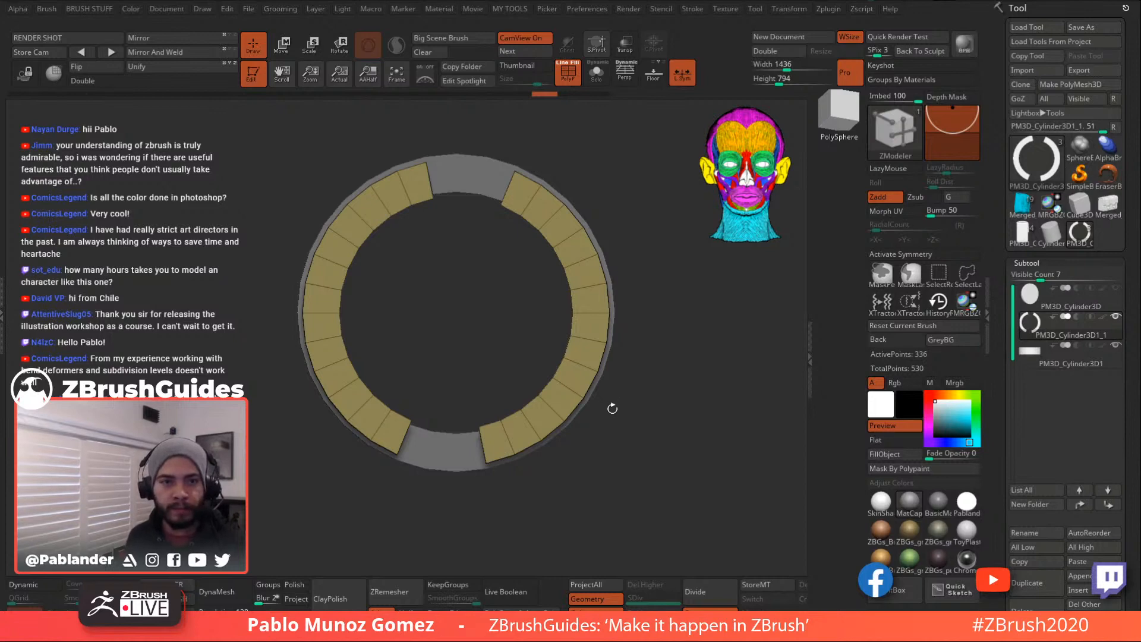
{"action": "left_click_drag", "start_coordinate": [621, 401], "coordinate": [632, 398]}
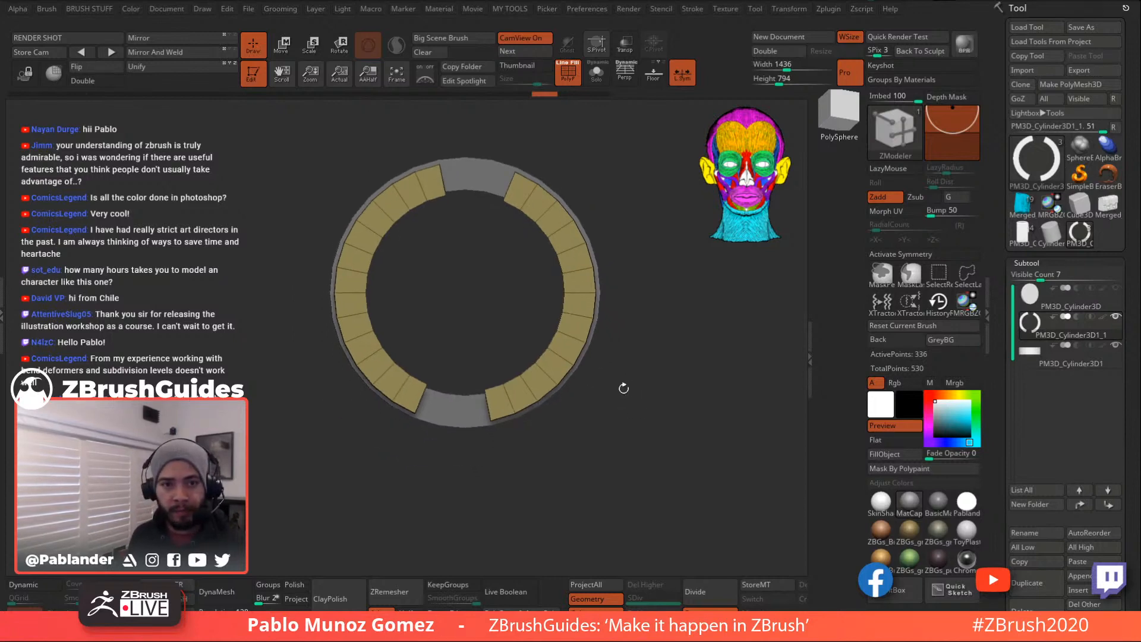
{"action": "left_click_drag", "start_coordinate": [704, 389], "coordinate": [678, 386]}
{"action": "scroll", "coordinate": [1100, 445], "scroll_direction": "down", "scroll_amount": 3}
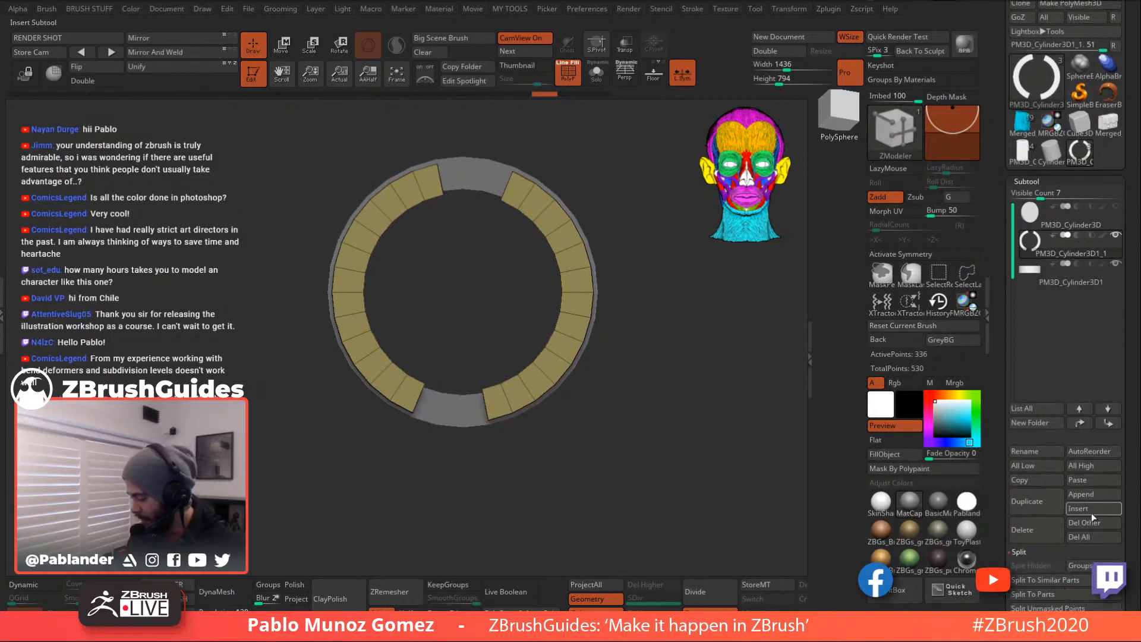
{"action": "left_click", "coordinate": [1093, 497]}
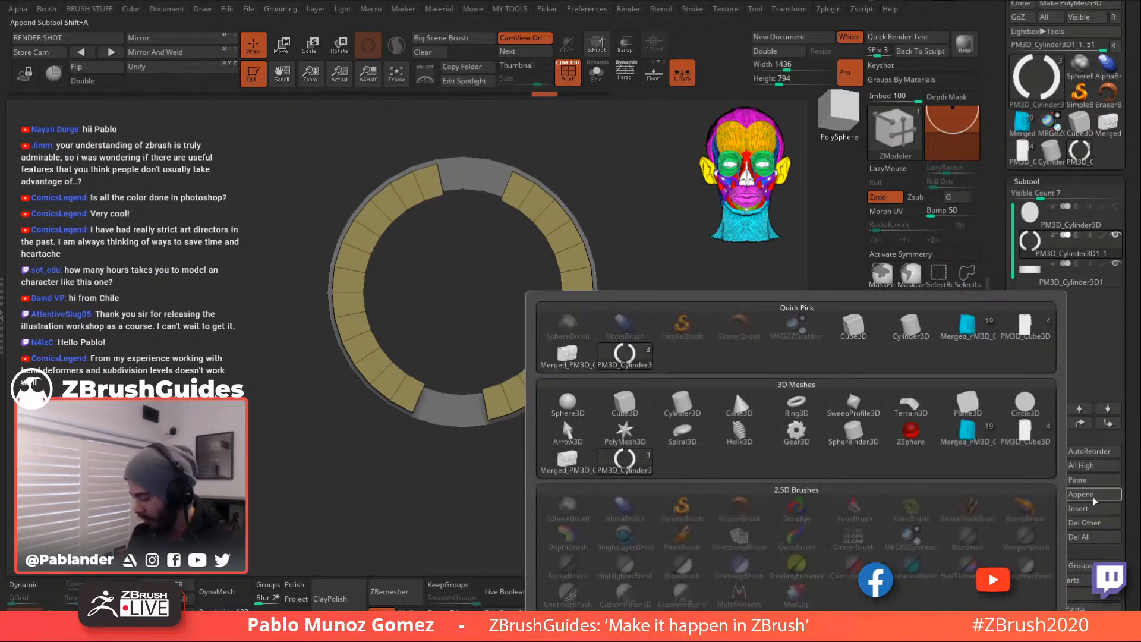
{"action": "left_click", "coordinate": [570, 403]}
{"action": "left_click", "coordinate": [1067, 311]}
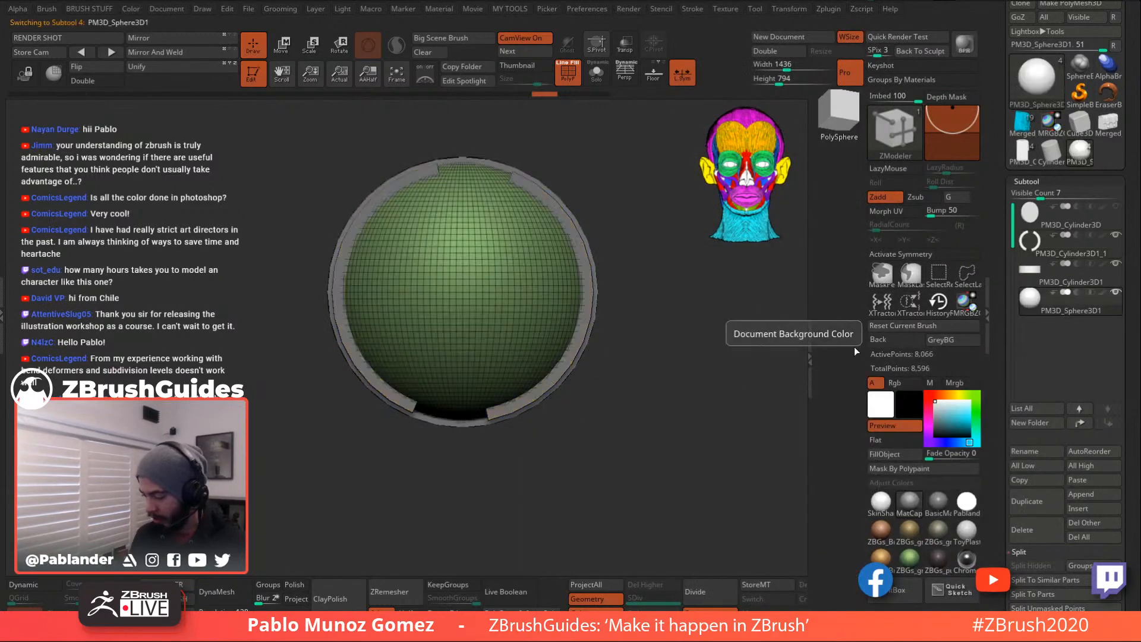
- Try Reconstruct Subdiv on the sphere and toggle Solo to check it against the ring
{"action": "left_click_drag", "start_coordinate": [696, 395], "coordinate": [686, 382], "text": "alt"}
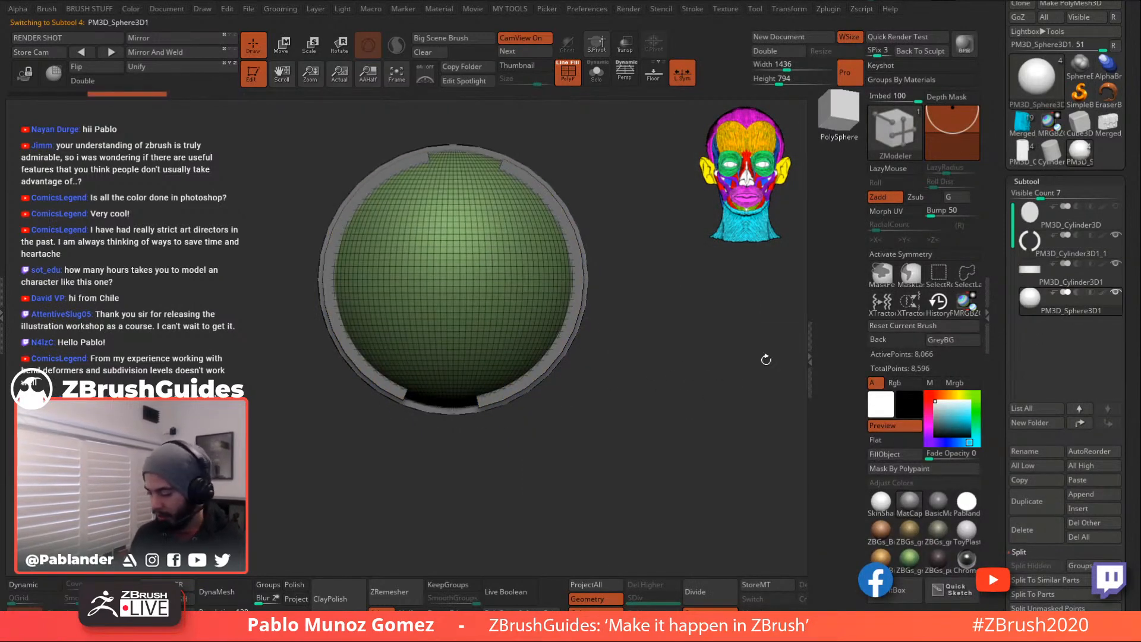
{"action": "scroll", "coordinate": [1000, 511], "scroll_direction": "down", "scroll_amount": 10}
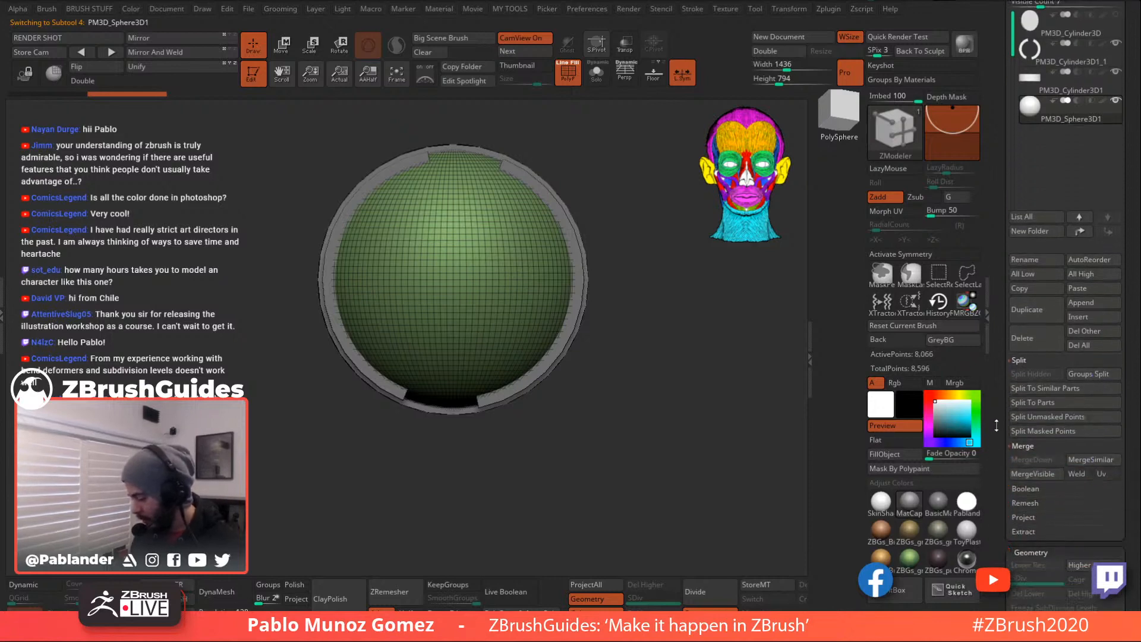
{"action": "left_click", "coordinate": [1060, 350]}
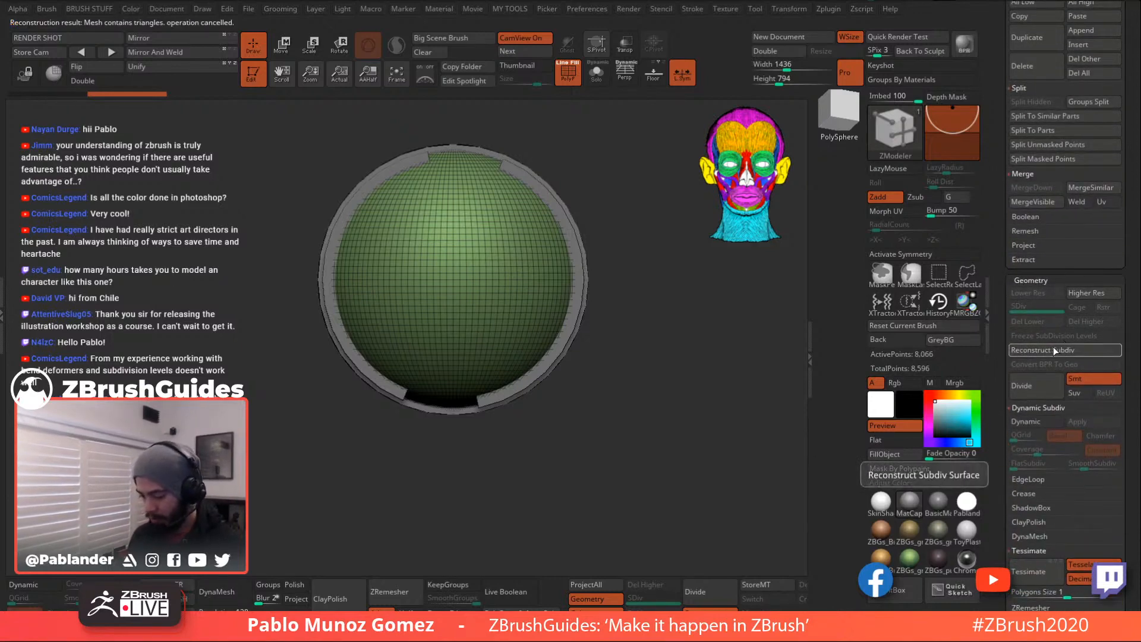
{"action": "left_click", "coordinate": [592, 77]}
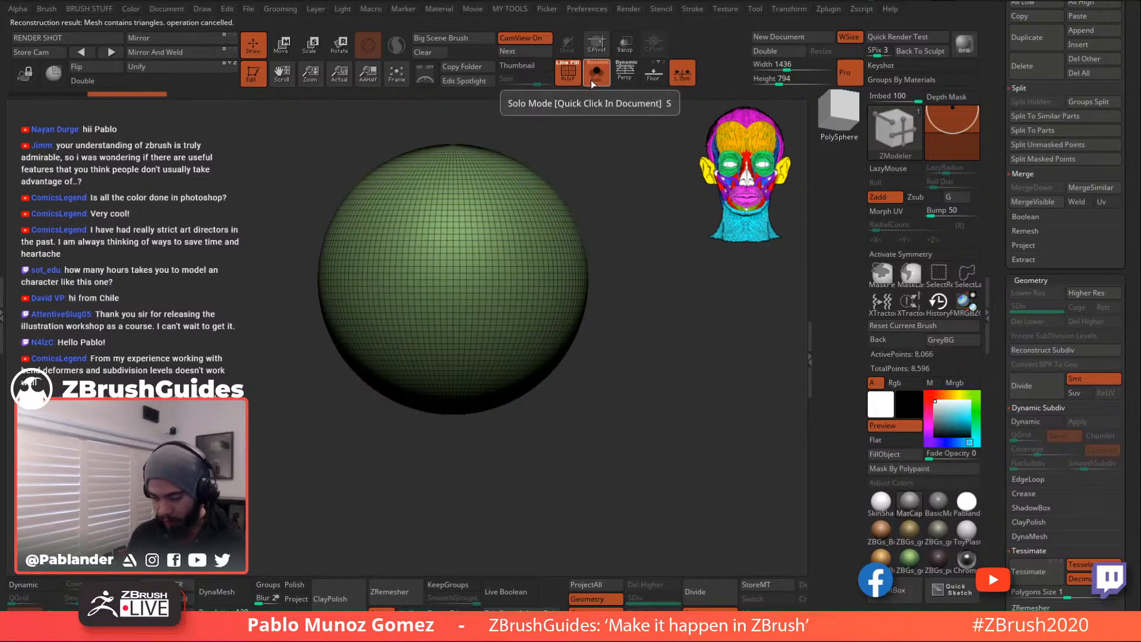
{"action": "left_click", "coordinate": [591, 79]}
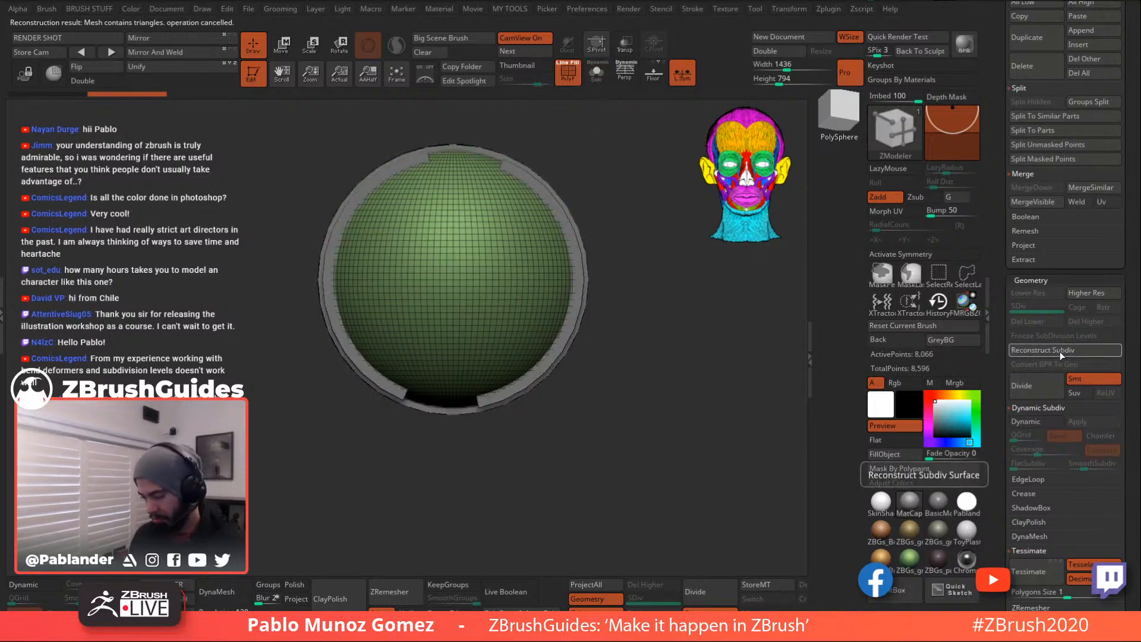
{"action": "left_click", "coordinate": [595, 76]}
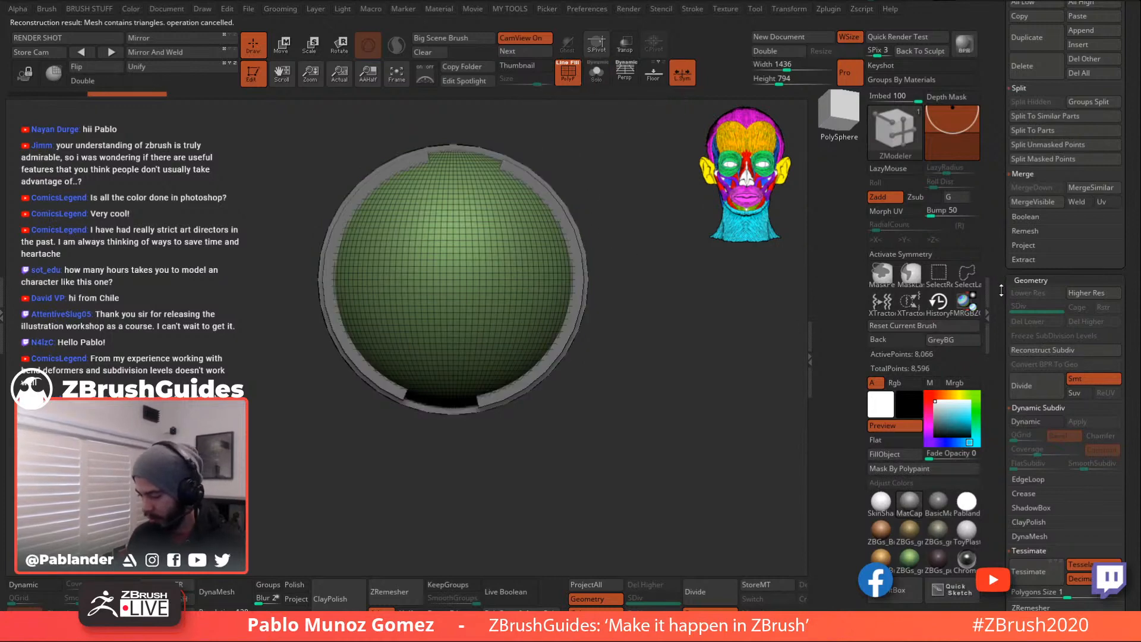
{"action": "left_click", "coordinate": [282, 47]}
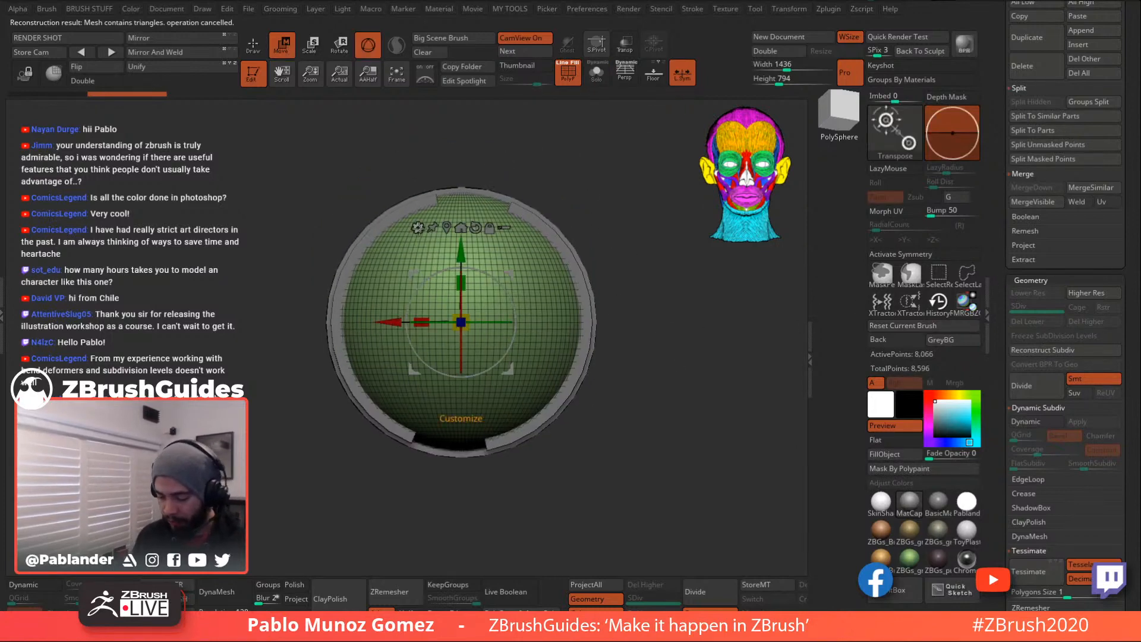
- Replace the sphere with a low-resolution PolySphere and return to Gizmo 3D
{"action": "left_click", "coordinate": [418, 227]}
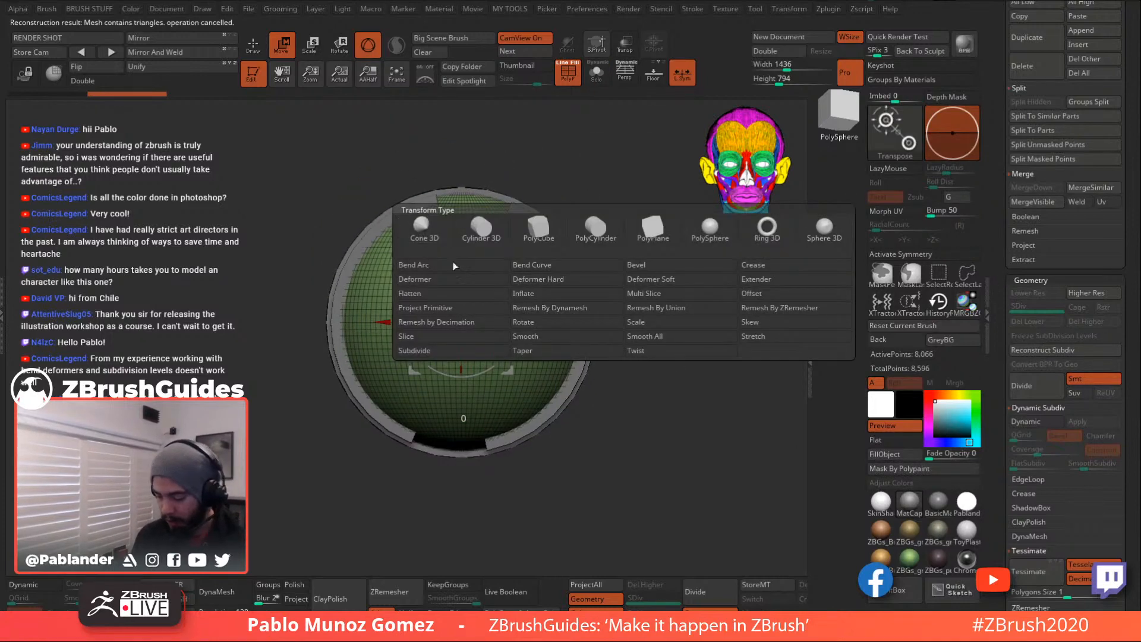
{"action": "left_click", "coordinate": [713, 238]}
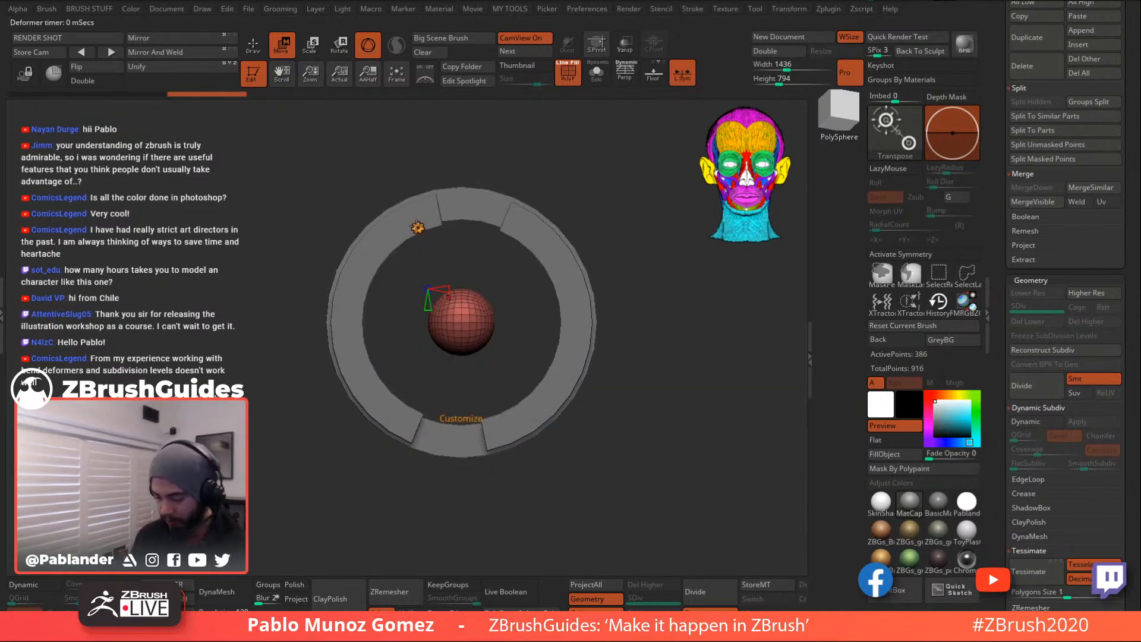
{"action": "left_click", "coordinate": [418, 228]}
{"action": "left_click", "coordinate": [458, 228]}
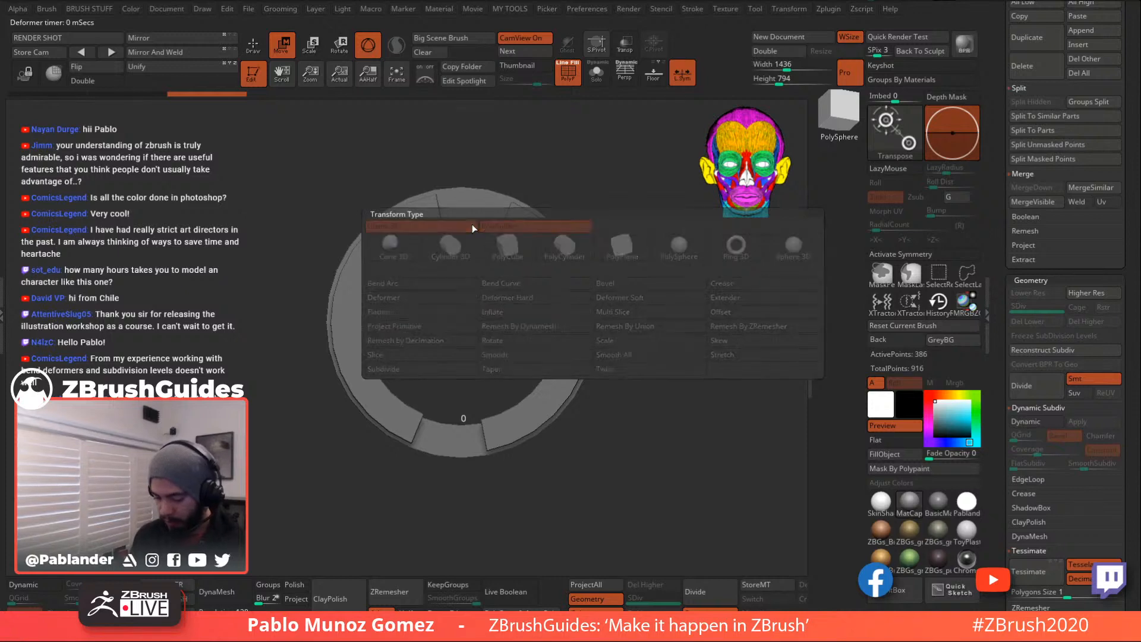
- Scale the PolySphere, squash it along its depth and position it inside the ring
{"action": "left_click_drag", "start_coordinate": [462, 322], "coordinate": [535, 271]}
{"action": "left_click_drag", "start_coordinate": [613, 253], "coordinate": [671, 254]}
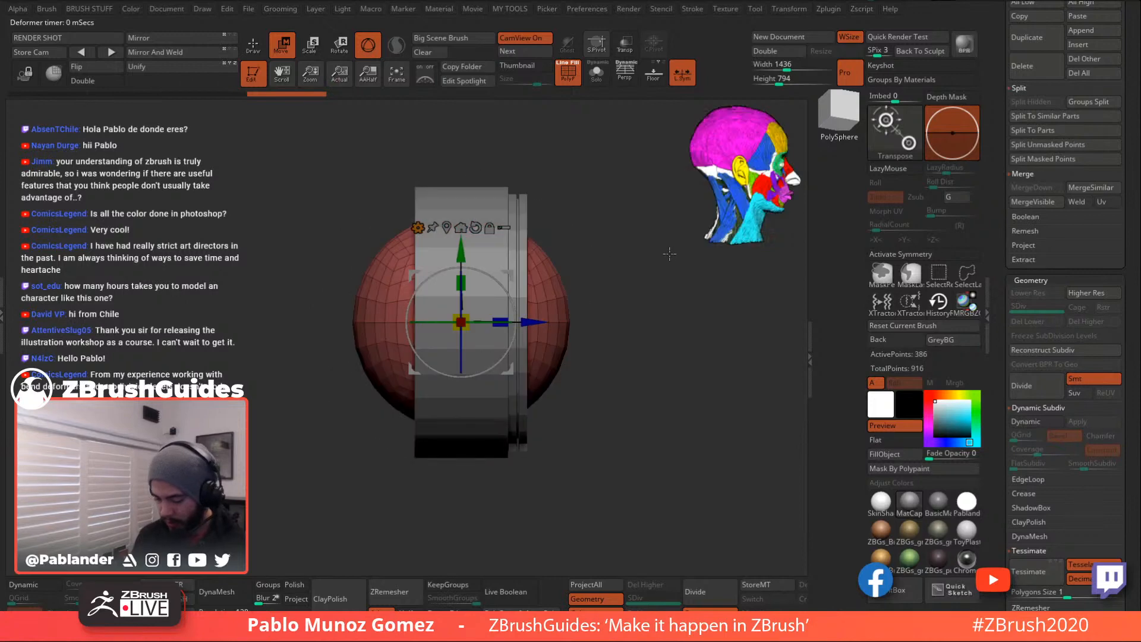
{"action": "left_click_drag", "start_coordinate": [618, 306], "coordinate": [520, 321], "text": "alt"}
{"action": "mouse_move", "coordinate": [689, 304]}
{"action": "left_mouse_down"}
{"action": "mouse_move", "coordinate": [643, 306]}
{"action": "mouse_move", "coordinate": [675, 291]}
{"action": "left_mouse_up"}
{"action": "left_click_drag", "start_coordinate": [501, 312], "coordinate": [503, 316]}
{"action": "left_click_drag", "start_coordinate": [678, 352], "coordinate": [711, 338]}
{"action": "left_click_drag", "start_coordinate": [536, 322], "coordinate": [544, 320]}
{"action": "left_click_drag", "start_coordinate": [660, 318], "coordinate": [708, 344]}
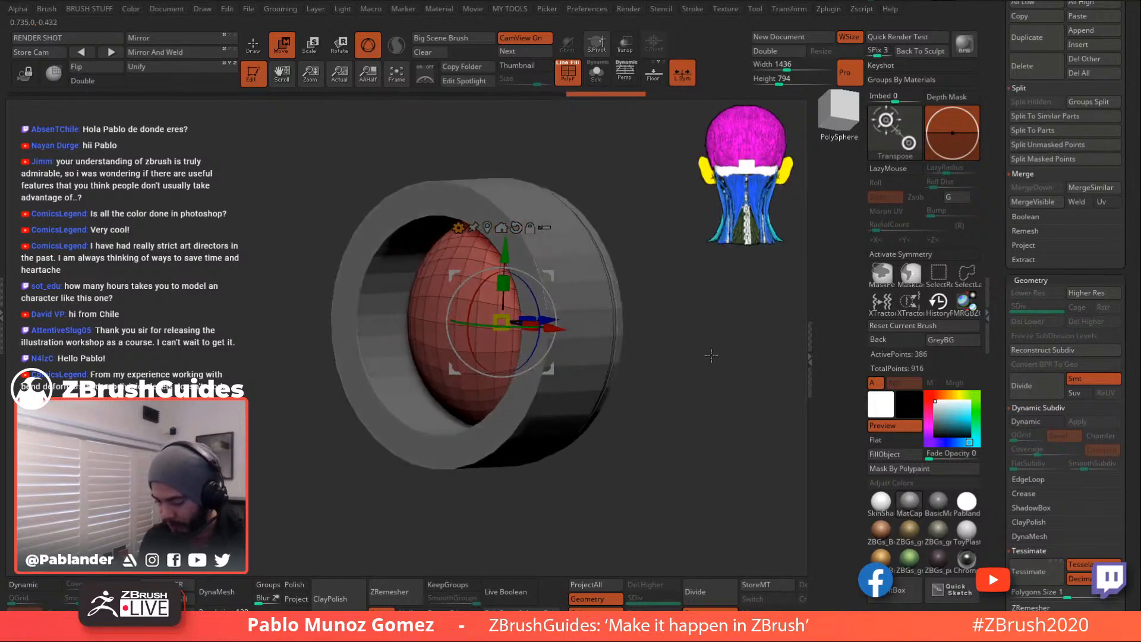
- Check the oval sphere's fit inside the ring using Solo and Transp
{"action": "left_click", "coordinate": [597, 73]}
{"action": "left_click_drag", "start_coordinate": [656, 199], "coordinate": [634, 189], "text": "shift"}
{"action": "left_click", "coordinate": [597, 71]}
{"action": "left_click", "coordinate": [624, 48]}
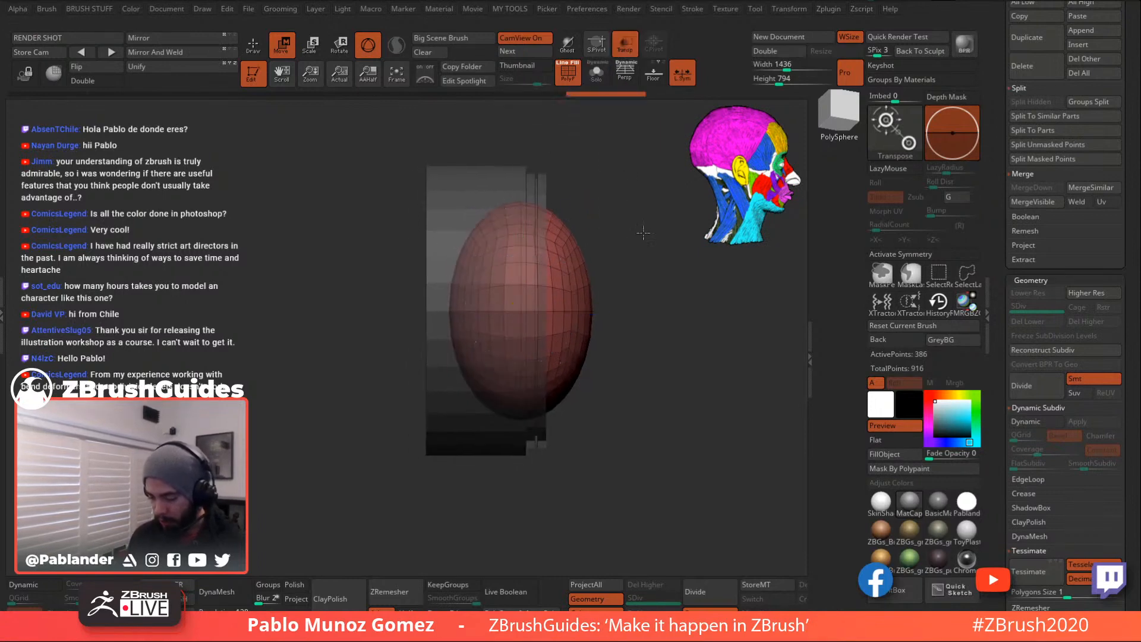
{"action": "left_click_drag", "start_coordinate": [643, 231], "coordinate": [645, 155], "text": "alt"}
{"action": "left_click_drag", "start_coordinate": [641, 265], "coordinate": [650, 263], "text": "alt"}
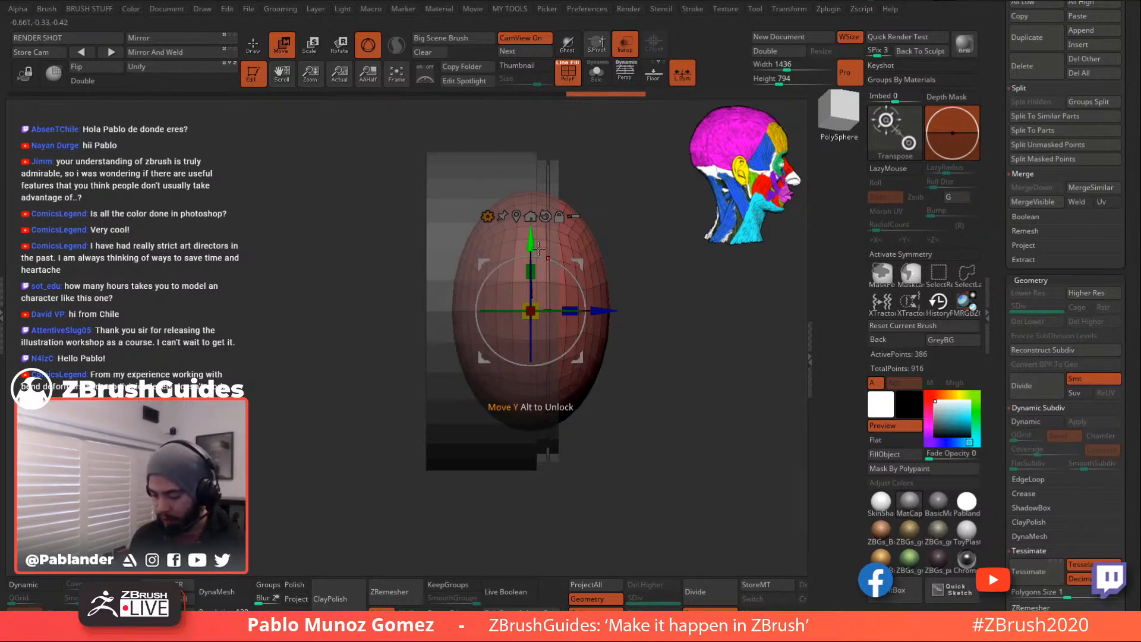
- Flatten the sphere's back with a Flatten deformer, accept it, then undo it with Ctrl+Z
{"action": "left_click", "coordinate": [488, 217]}
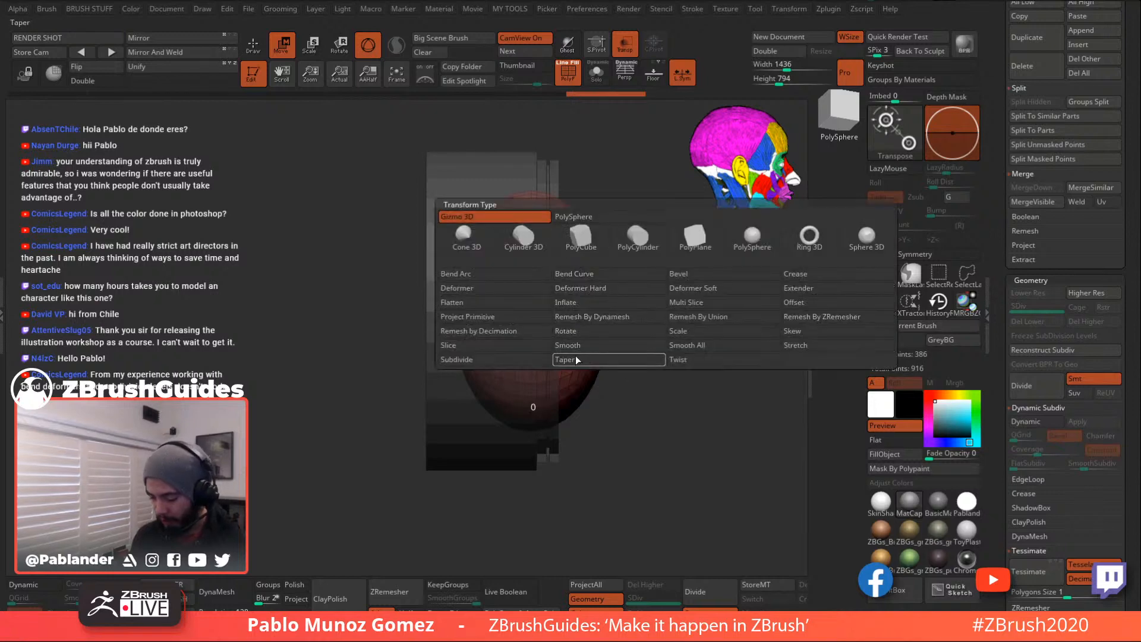
{"action": "left_click", "coordinate": [480, 303]}
{"action": "left_click_drag", "start_coordinate": [435, 310], "coordinate": [530, 304]}
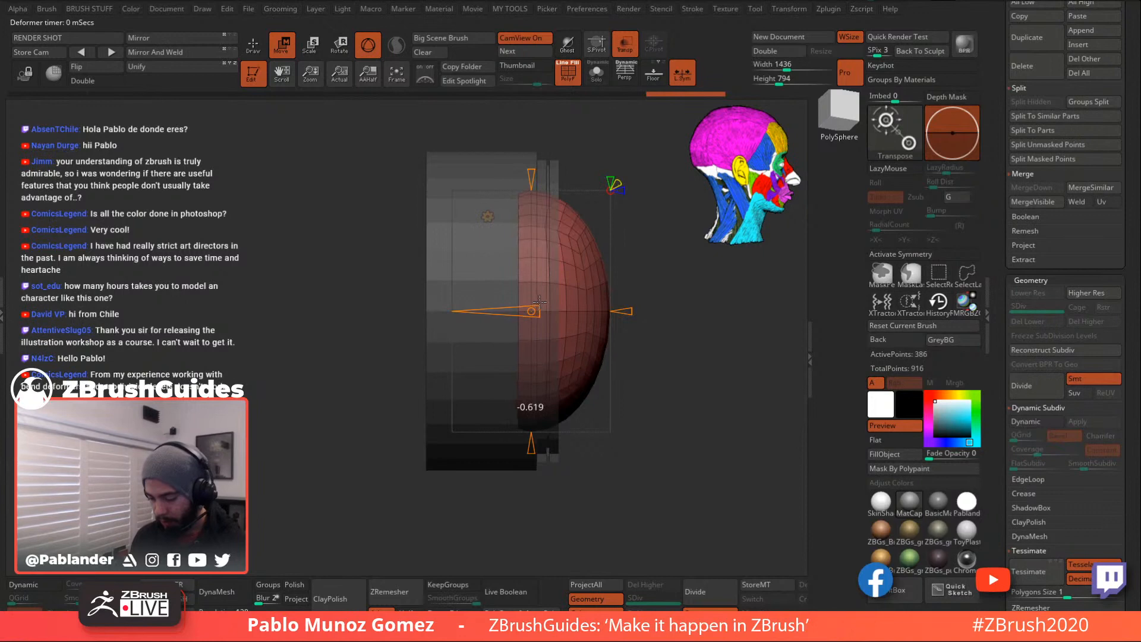
{"action": "left_click_drag", "start_coordinate": [545, 300], "coordinate": [544, 298]}
{"action": "left_click", "coordinate": [494, 215]}
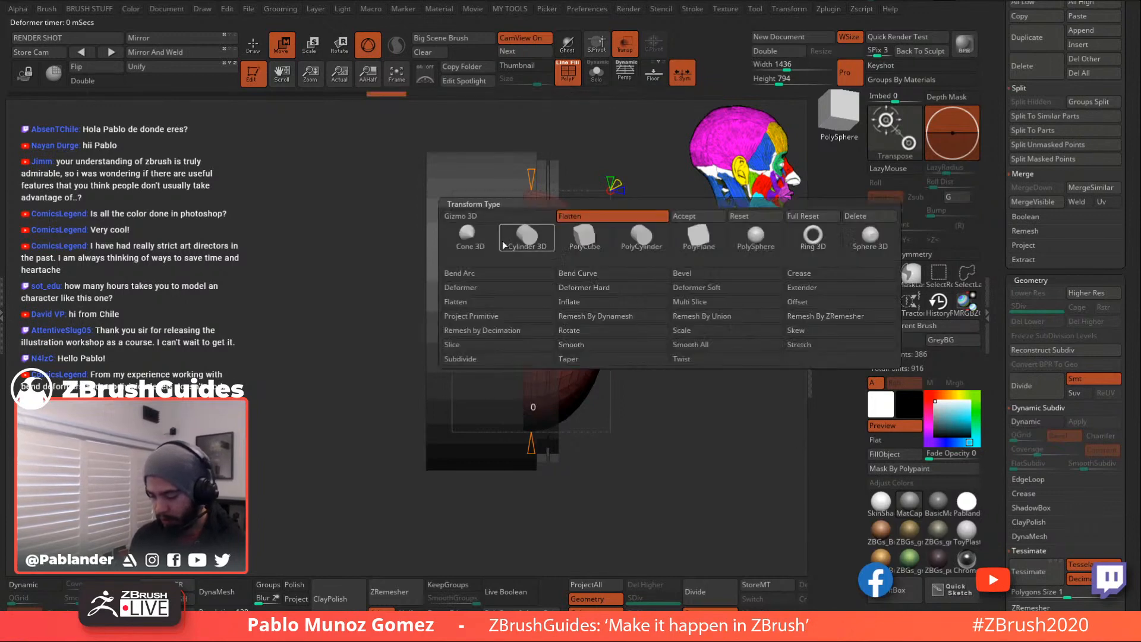
{"action": "left_click", "coordinate": [688, 219]}
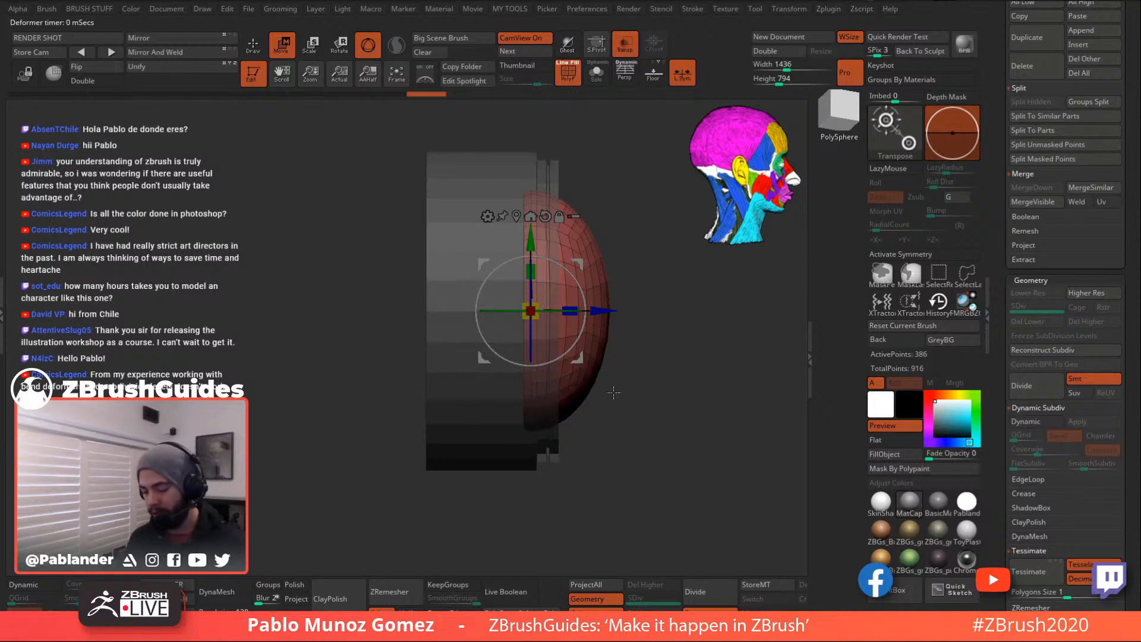
{"action": "mouse_move", "coordinate": [612, 402]}
{"action": "left_mouse_down"}
{"action": "mouse_move", "coordinate": [657, 396]}
{"action": "mouse_move", "coordinate": [661, 368]}
{"action": "left_mouse_up"}
{"action": "key", "text": "ctrl+z"}
{"action": "key", "text": "ctrl+z"}
- Slide the sphere along Z into the ring's opening and turn Transp off so parts show opaque
{"action": "left_click_drag", "start_coordinate": [570, 305], "coordinate": [553, 305]}
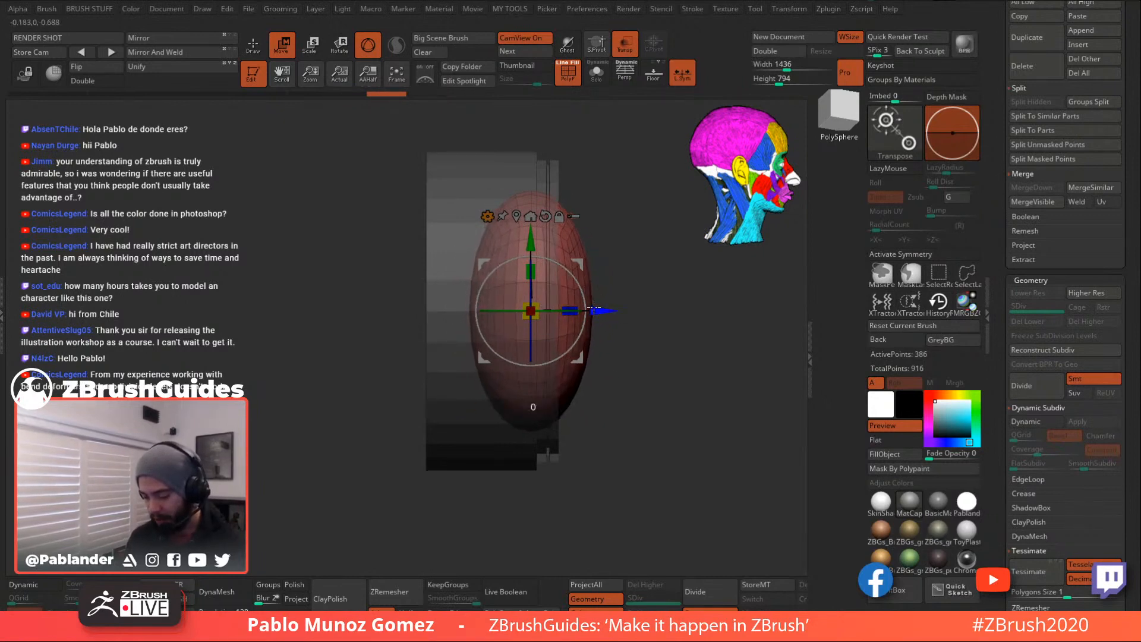
{"action": "key", "text": "q"}
{"action": "mouse_move", "coordinate": [640, 355]}
{"action": "left_mouse_down"}
{"action": "mouse_move", "coordinate": [665, 332]}
{"action": "mouse_move", "coordinate": [670, 351]}
{"action": "mouse_move", "coordinate": [699, 360]}
{"action": "mouse_move", "coordinate": [701, 344]}
{"action": "mouse_move", "coordinate": [714, 377]}
{"action": "left_mouse_up"}
{"action": "left_click", "coordinate": [625, 54]}
{"action": "left_click", "coordinate": [283, 46]}
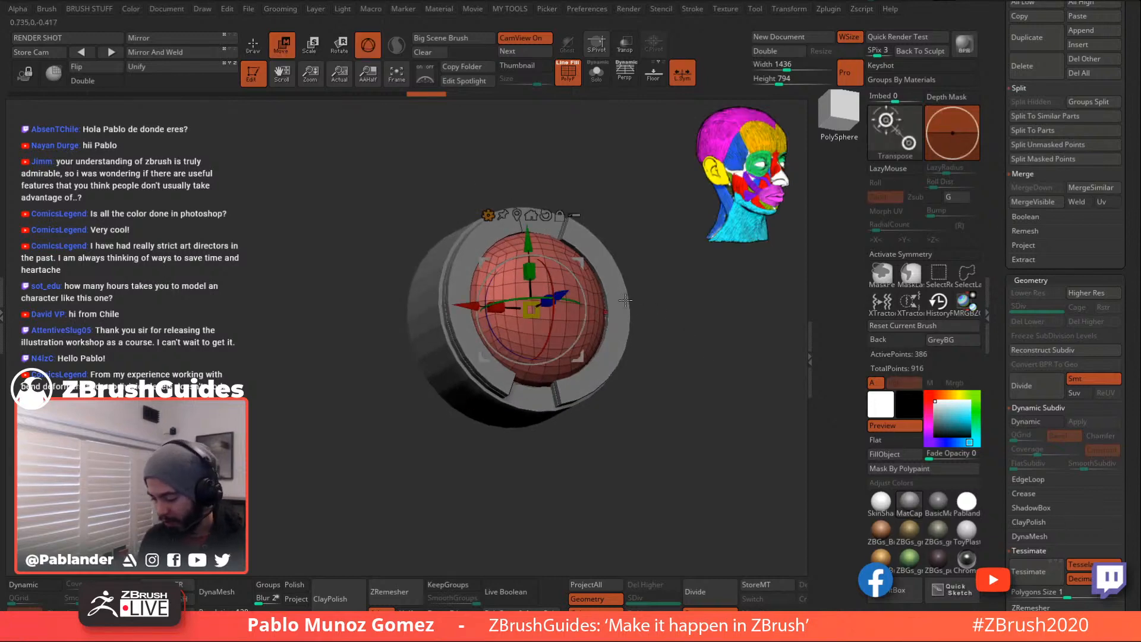
{"action": "left_click_drag", "start_coordinate": [565, 291], "coordinate": [560, 294]}
{"action": "mouse_move", "coordinate": [665, 331]}
{"action": "left_mouse_down"}
{"action": "mouse_move", "coordinate": [675, 364]}
{"action": "mouse_move", "coordinate": [688, 367]}
{"action": "left_mouse_up"}
{"action": "left_click", "coordinate": [254, 46]}
{"action": "mouse_move", "coordinate": [658, 280]}
{"action": "left_mouse_down"}
{"action": "mouse_move", "coordinate": [732, 338]}
{"action": "mouse_move", "coordinate": [648, 312]}
{"action": "left_mouse_up"}
{"action": "left_click_drag", "start_coordinate": [648, 404], "coordinate": [658, 375], "text": "alt"}
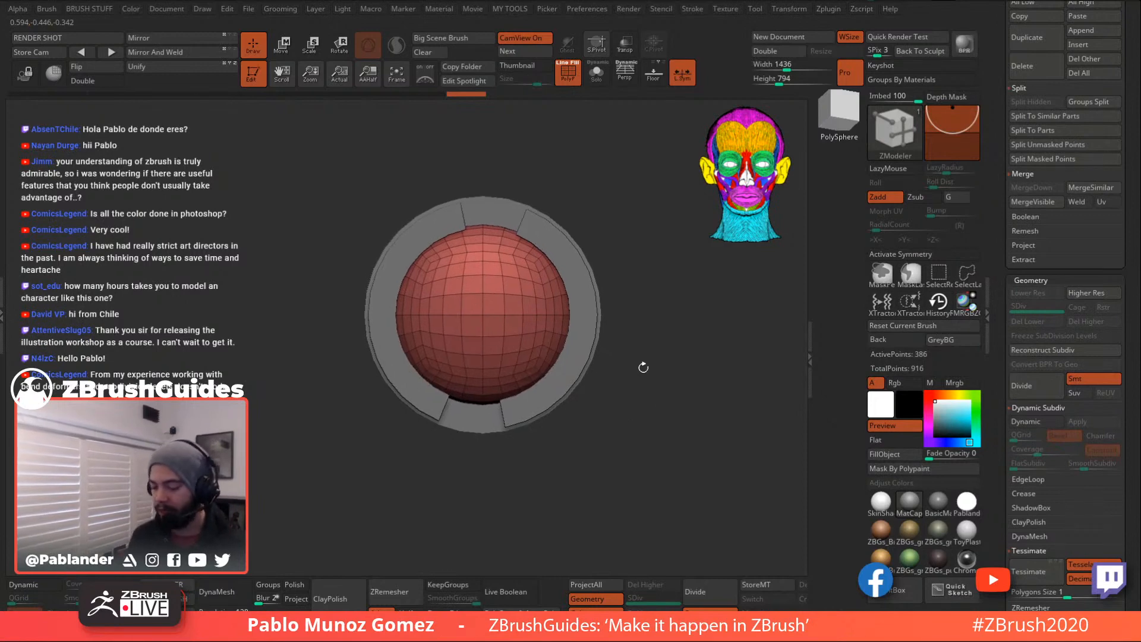
- Hide the dome's PolyF wireframe and preview it smooth with Dynamic Subdiv
{"action": "left_click_drag", "start_coordinate": [654, 362], "coordinate": [646, 388]}
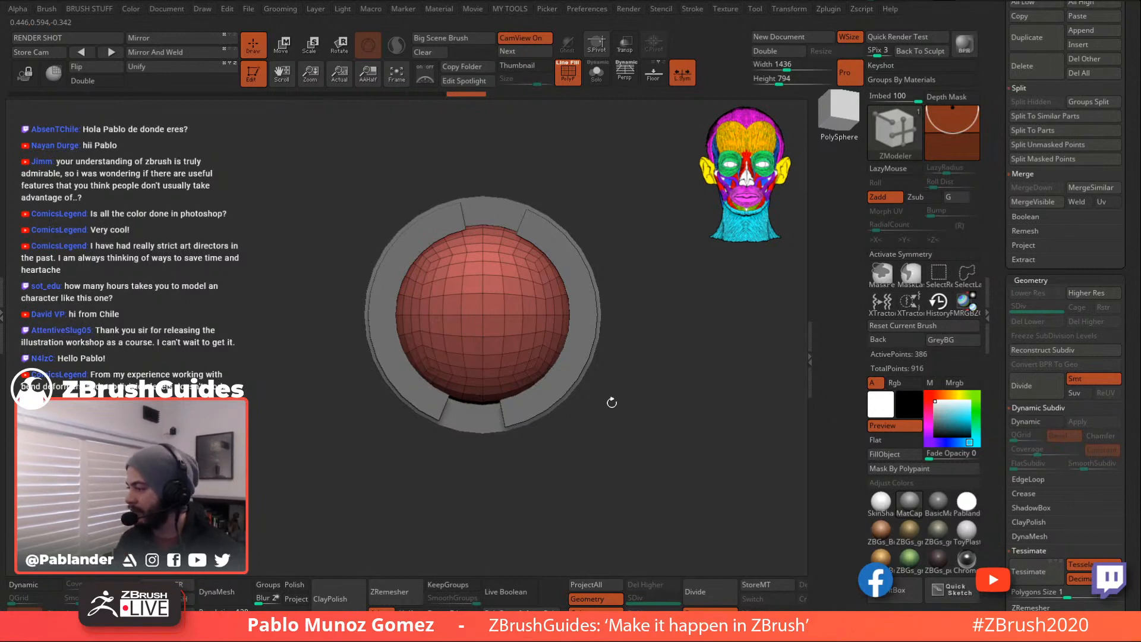
{"action": "left_click_drag", "start_coordinate": [614, 381], "coordinate": [566, 371]}
{"action": "key", "text": "shift+f"}
{"action": "left_click", "coordinate": [34, 578]}
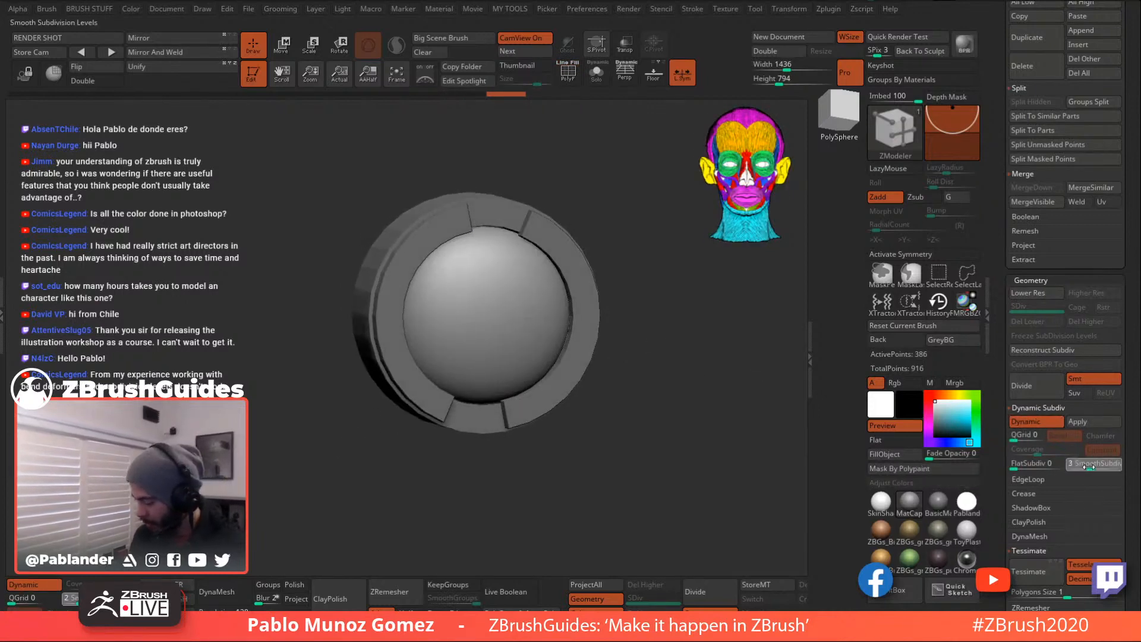
{"action": "left_click_drag", "start_coordinate": [694, 397], "coordinate": [673, 307]}
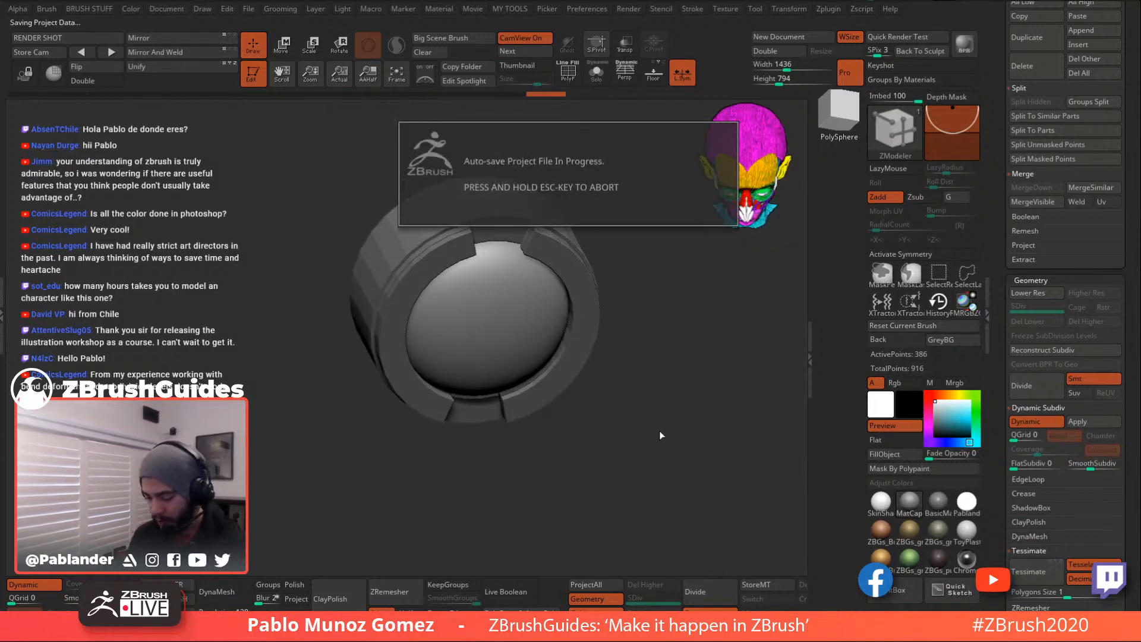
{"action": "mouse_move", "coordinate": [658, 428]}
{"action": "left_mouse_down", "text": "shift"}
{"action": "mouse_move", "coordinate": [662, 390]}
{"action": "mouse_move", "coordinate": [679, 379]}
{"action": "left_mouse_up", "text": "shift"}
{"action": "key", "text": "w"}
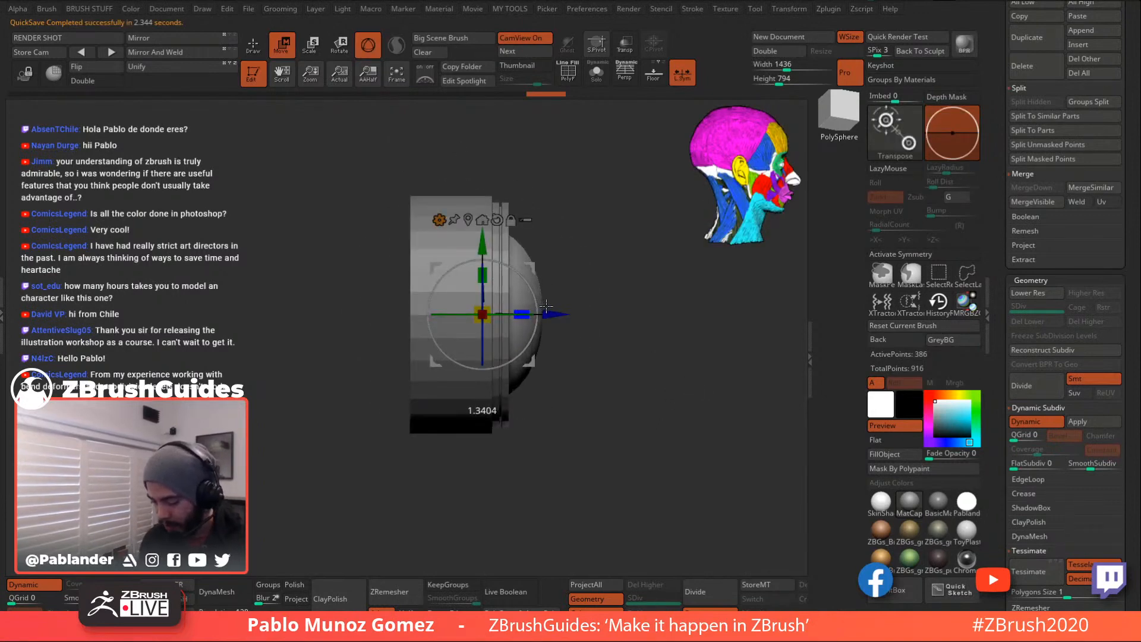
{"action": "left_click_drag", "start_coordinate": [684, 292], "coordinate": [635, 280]}
{"action": "key", "text": "q"}
{"action": "left_click_drag", "start_coordinate": [456, 126], "coordinate": [572, 255]}
- Select the ring subtool, turn on its Dynamic Subdiv preview, and widen the bevel
{"action": "left_click", "coordinate": [597, 262], "text": "alt"}
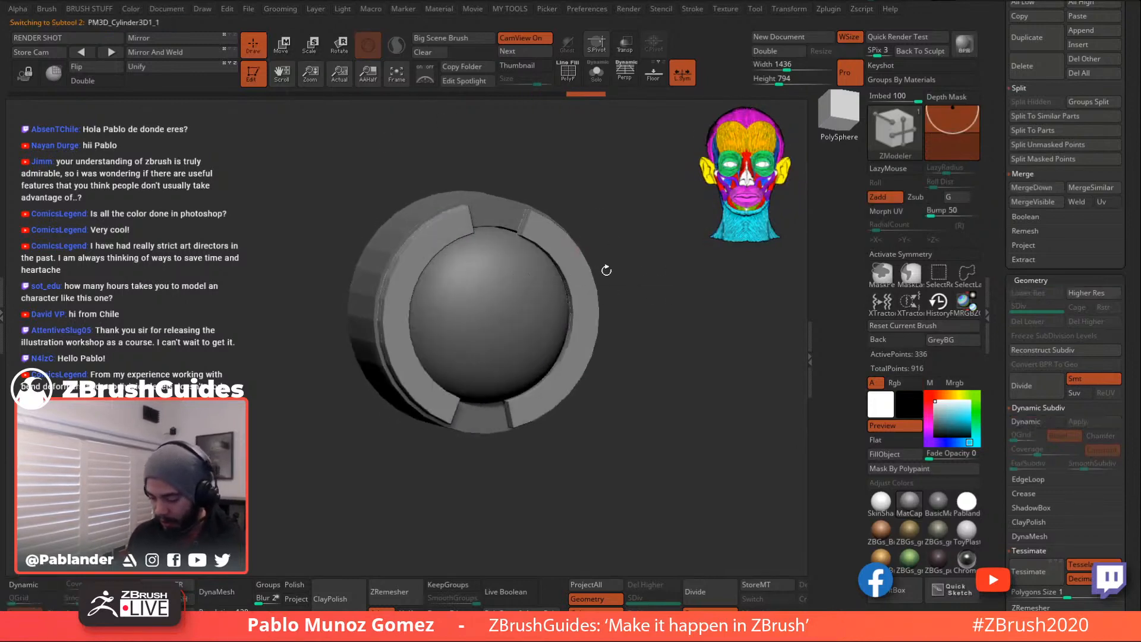
{"action": "left_click", "coordinate": [1039, 423]}
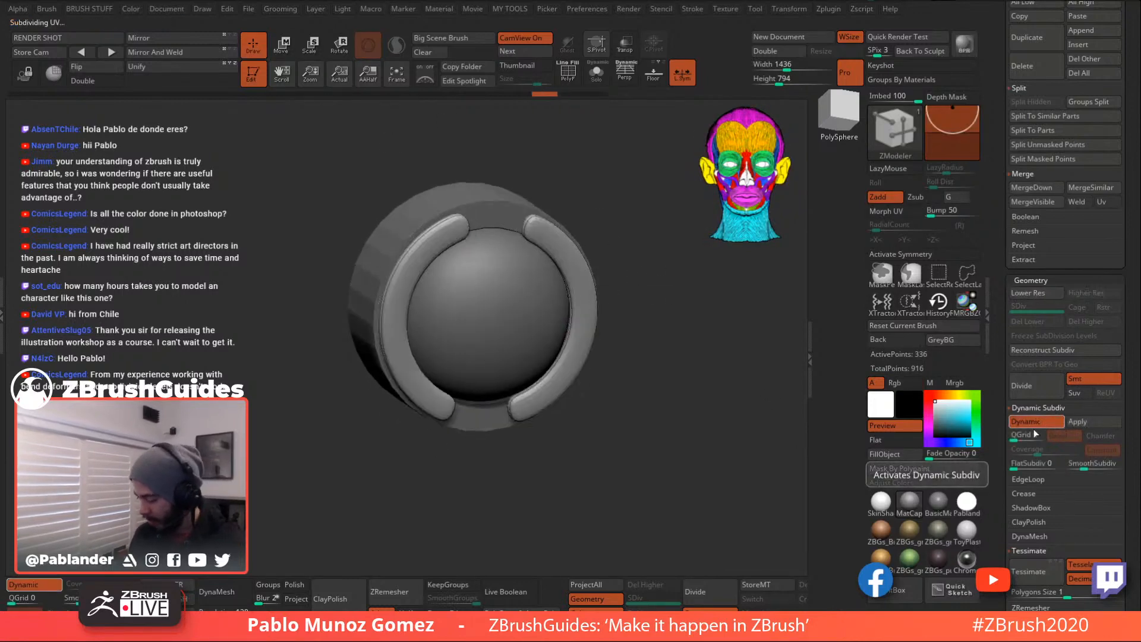
{"action": "left_click_drag", "start_coordinate": [653, 306], "coordinate": [659, 285], "text": "alt"}
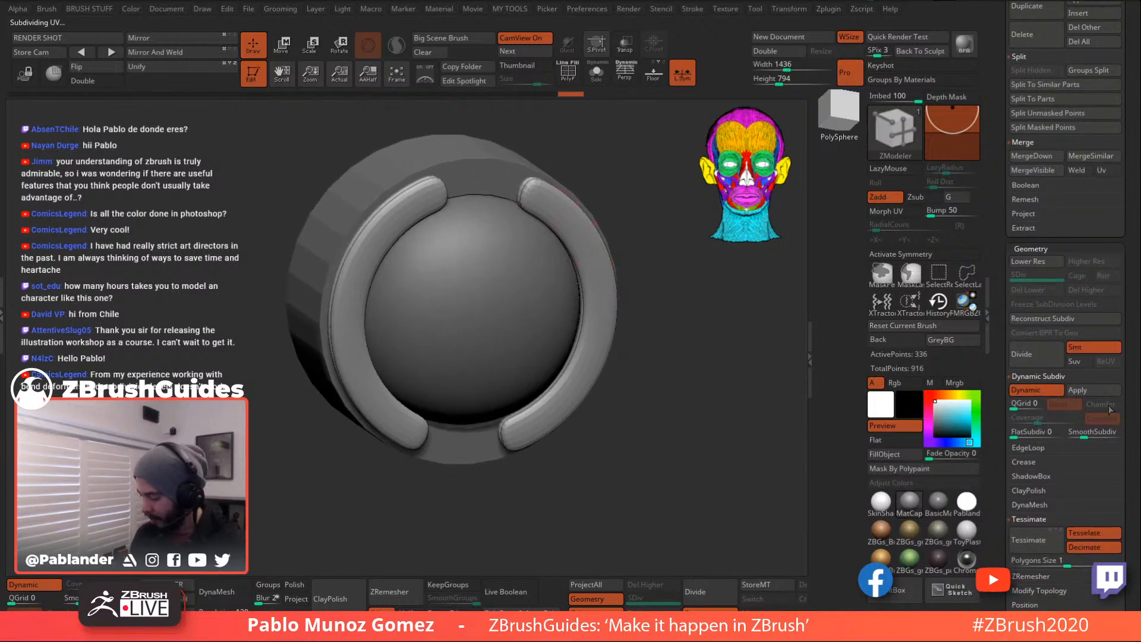
{"action": "left_click_drag", "start_coordinate": [1014, 407], "coordinate": [1018, 407]}
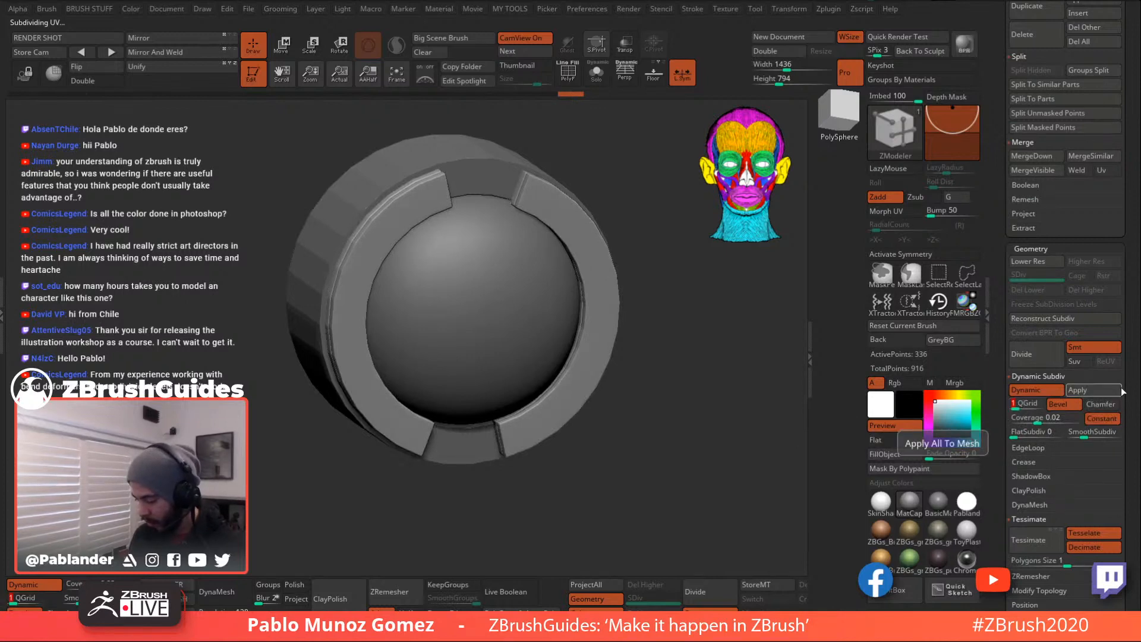
{"action": "left_click_drag", "start_coordinate": [1037, 419], "coordinate": [1064, 418]}
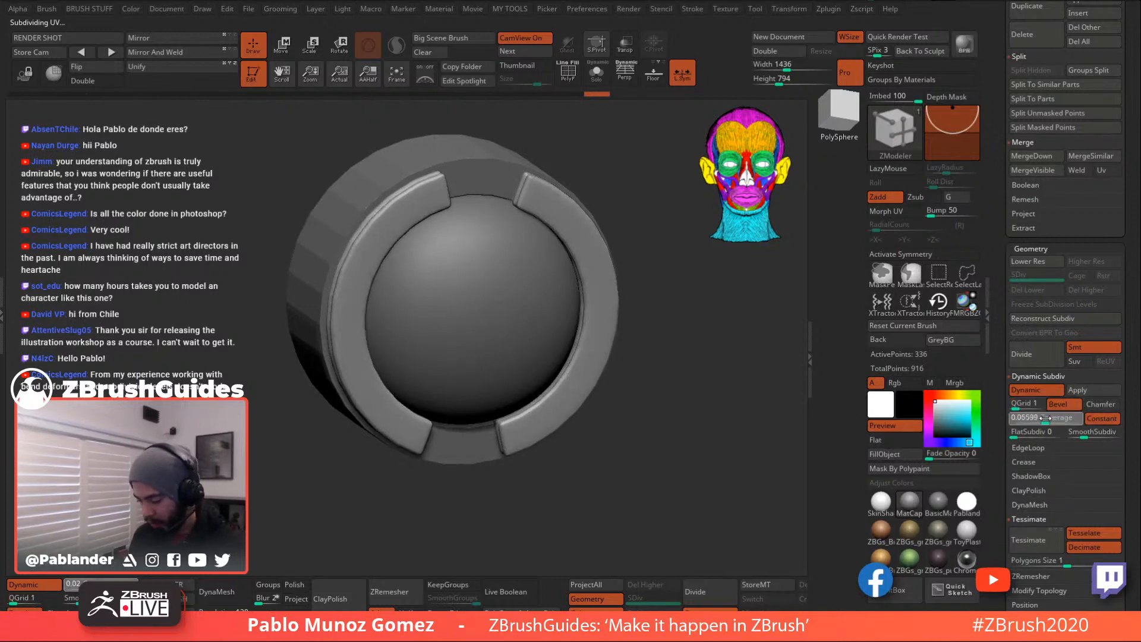
- Enable Bevel and Chamfer, turn Constant off, and set QGrid Coverage to 0.7973
{"action": "left_click", "coordinate": [1101, 404]}
{"action": "left_click", "coordinate": [1058, 404]}
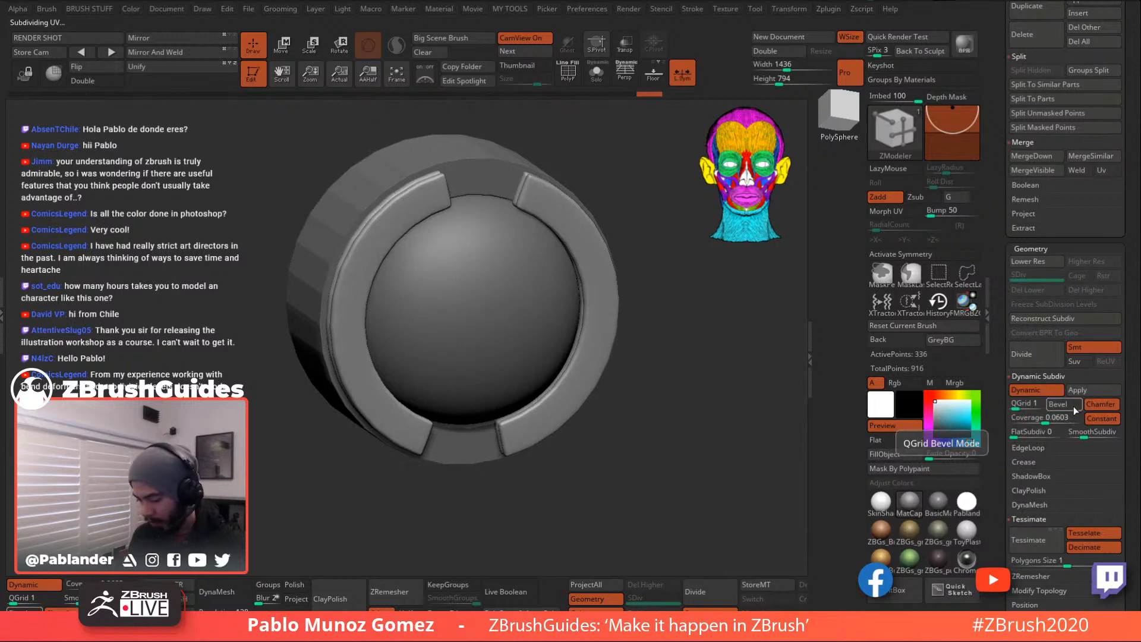
{"action": "left_click_drag", "start_coordinate": [1049, 418], "coordinate": [1064, 420]}
{"action": "left_click", "coordinate": [1072, 405]}
{"action": "left_click", "coordinate": [1099, 405]}
{"action": "left_click", "coordinate": [1100, 420]}
{"action": "left_click", "coordinate": [1100, 407]}
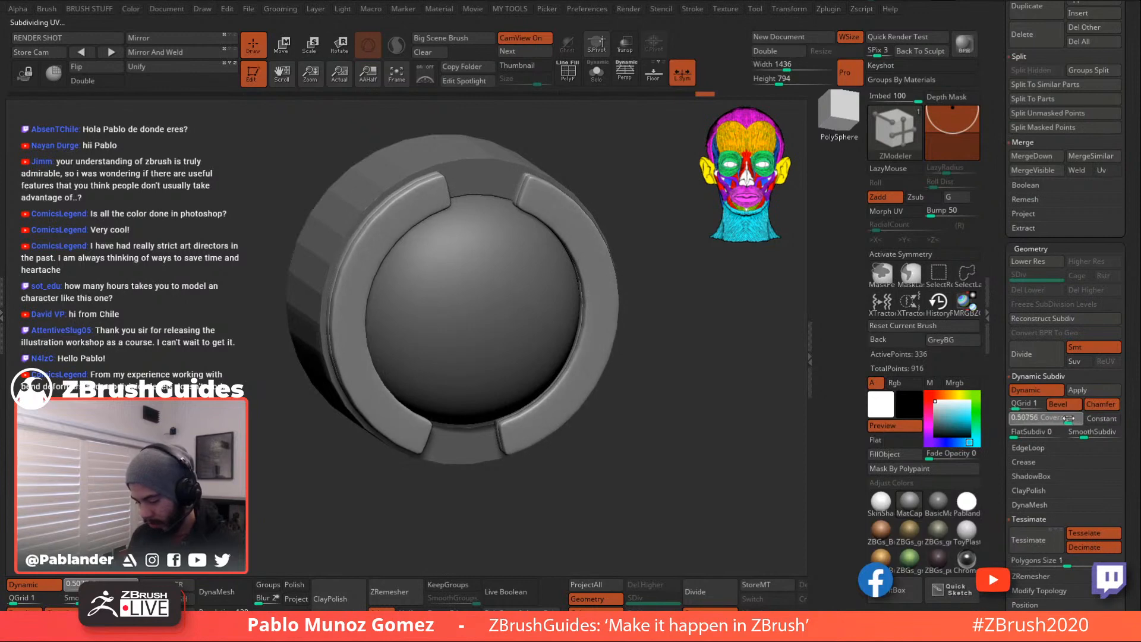
{"action": "left_click_drag", "start_coordinate": [1076, 418], "coordinate": [1073, 418]}
{"action": "mouse_move", "coordinate": [698, 410]}
{"action": "left_mouse_down"}
{"action": "mouse_move", "coordinate": [708, 413]}
{"action": "mouse_move", "coordinate": [699, 422]}
{"action": "mouse_move", "coordinate": [697, 410]}
{"action": "left_mouse_up"}
- Select the cylinder housing, show its PolyF wireframe, and turn off smoothing
{"action": "left_click", "coordinate": [513, 185], "text": "alt"}
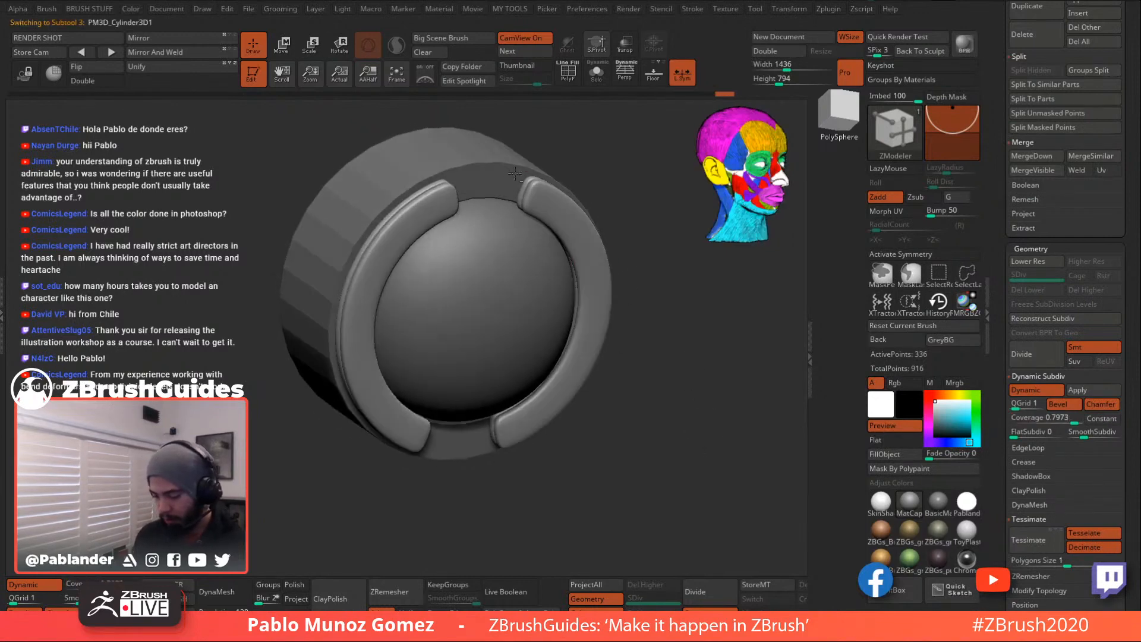
{"action": "left_click", "coordinate": [1039, 392]}
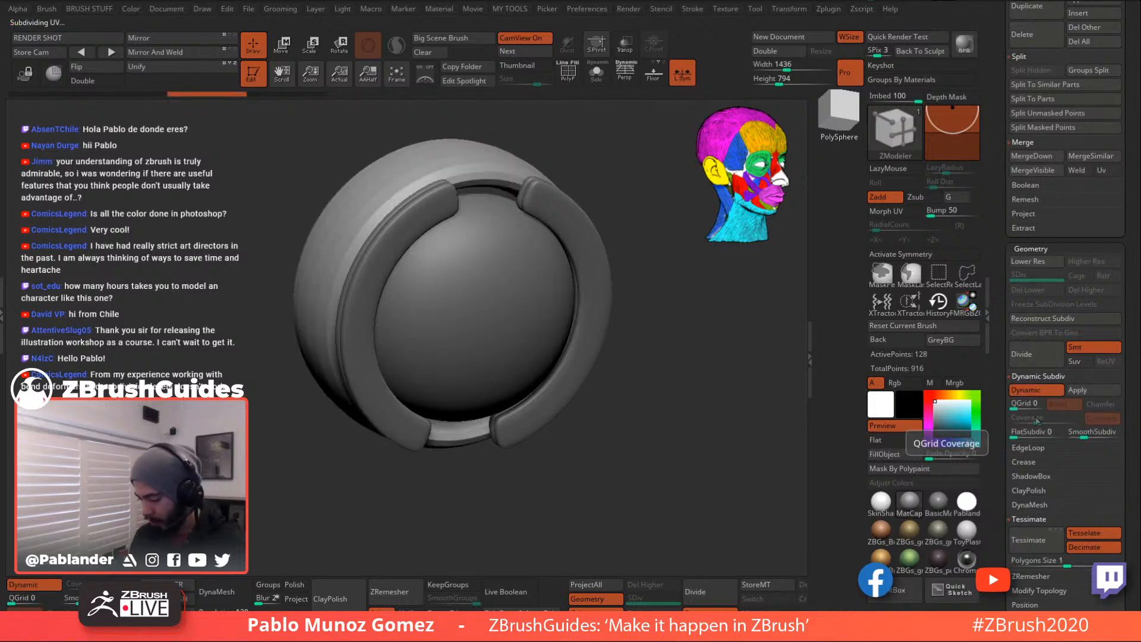
{"action": "left_click", "coordinate": [1090, 394]}
{"action": "left_click", "coordinate": [565, 76]}
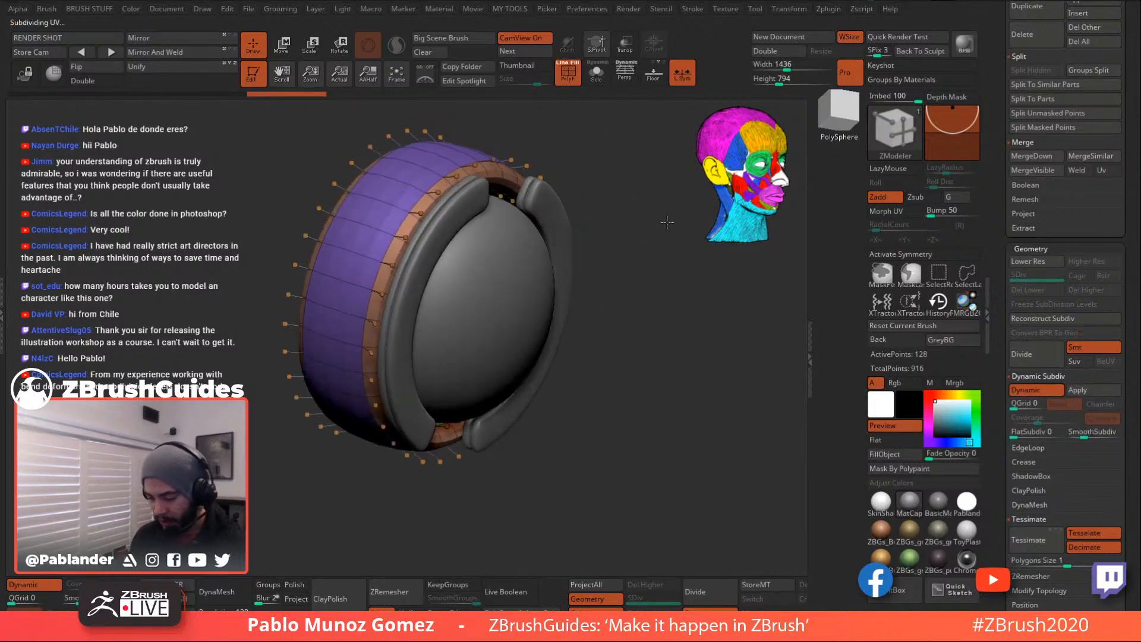
{"action": "left_click", "coordinate": [1041, 393]}
{"action": "left_click_drag", "start_coordinate": [600, 350], "coordinate": [644, 353]}
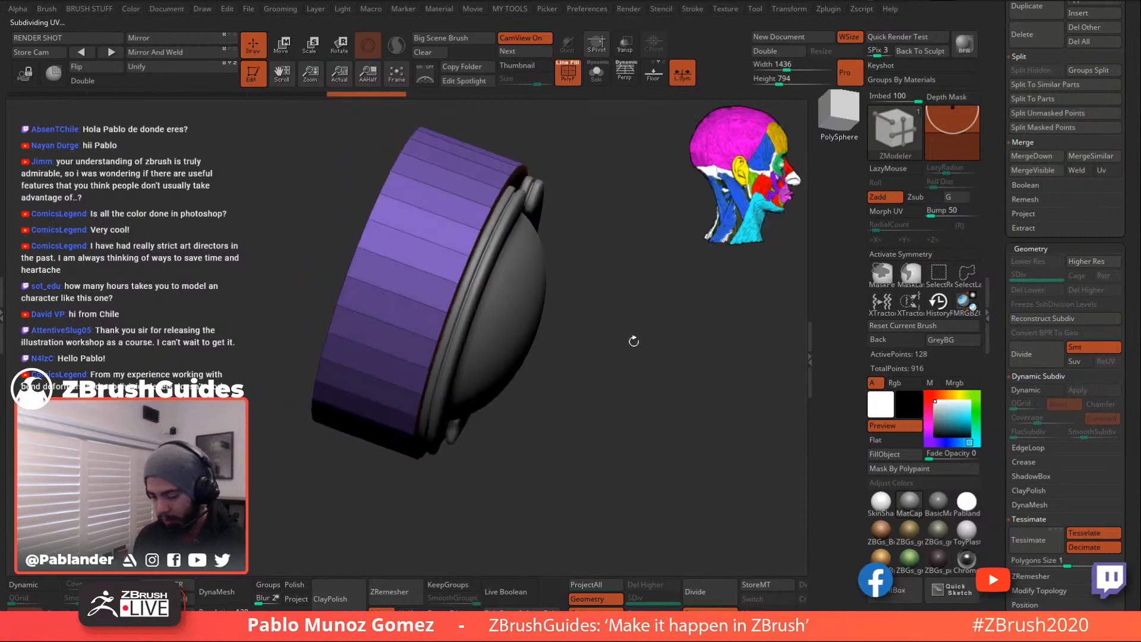
- Insert three single edge loops across the housing's outer wall with ZModeler
{"action": "key", "text": "space"}
{"action": "left_click", "coordinate": [467, 187]}
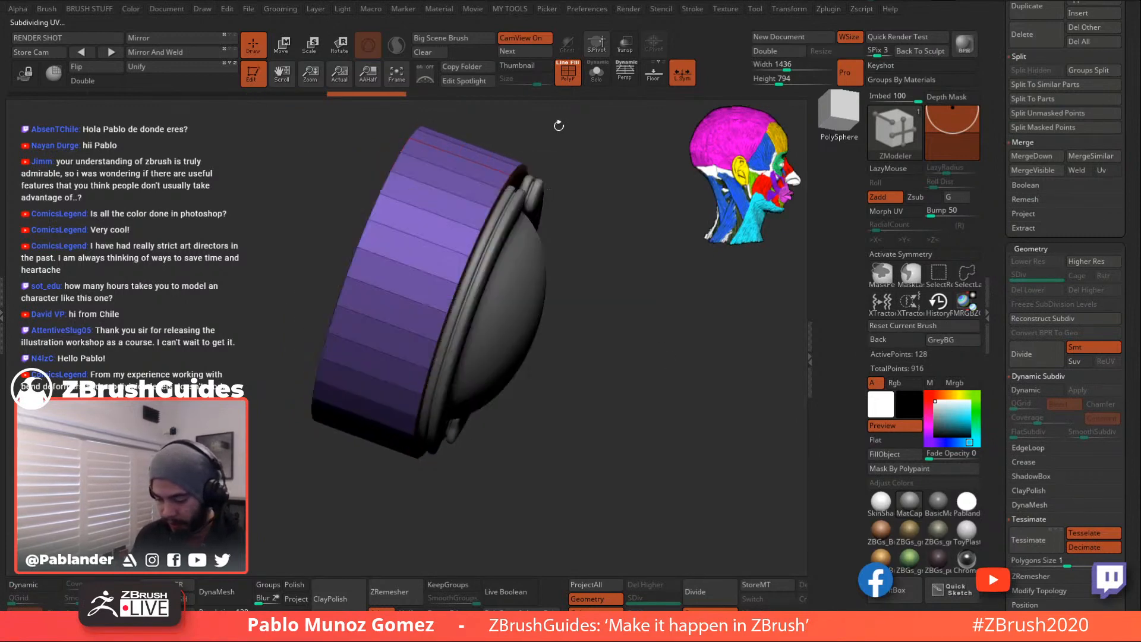
{"action": "right_click", "coordinate": [462, 198]}
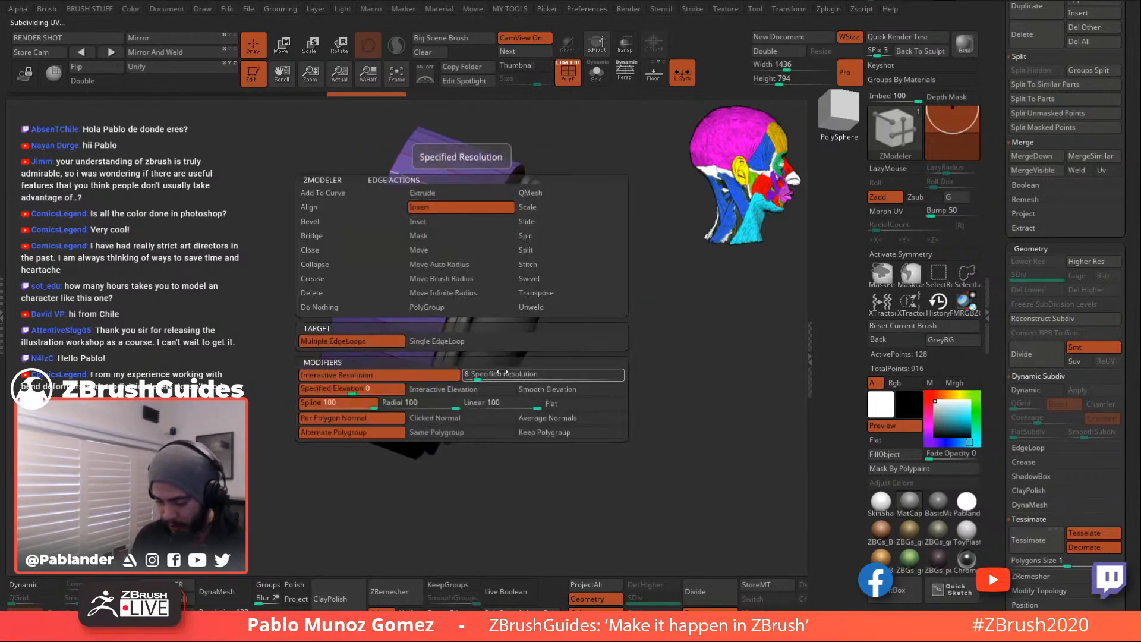
{"action": "left_click", "coordinate": [473, 341]}
{"action": "left_click", "coordinate": [466, 196]}
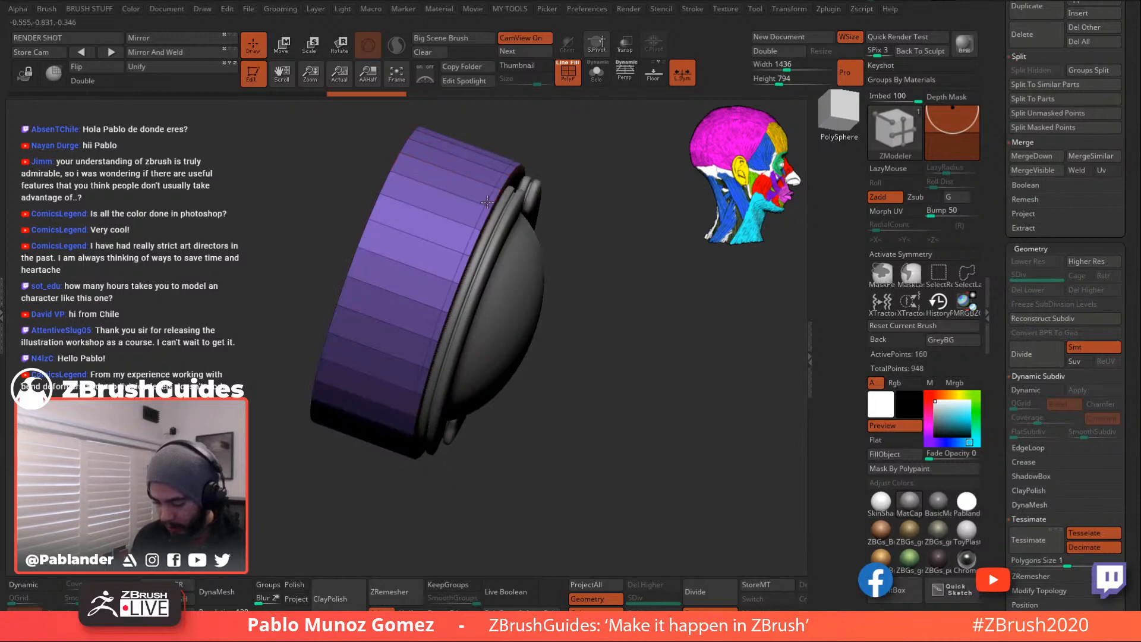
{"action": "left_click", "coordinate": [476, 201]}
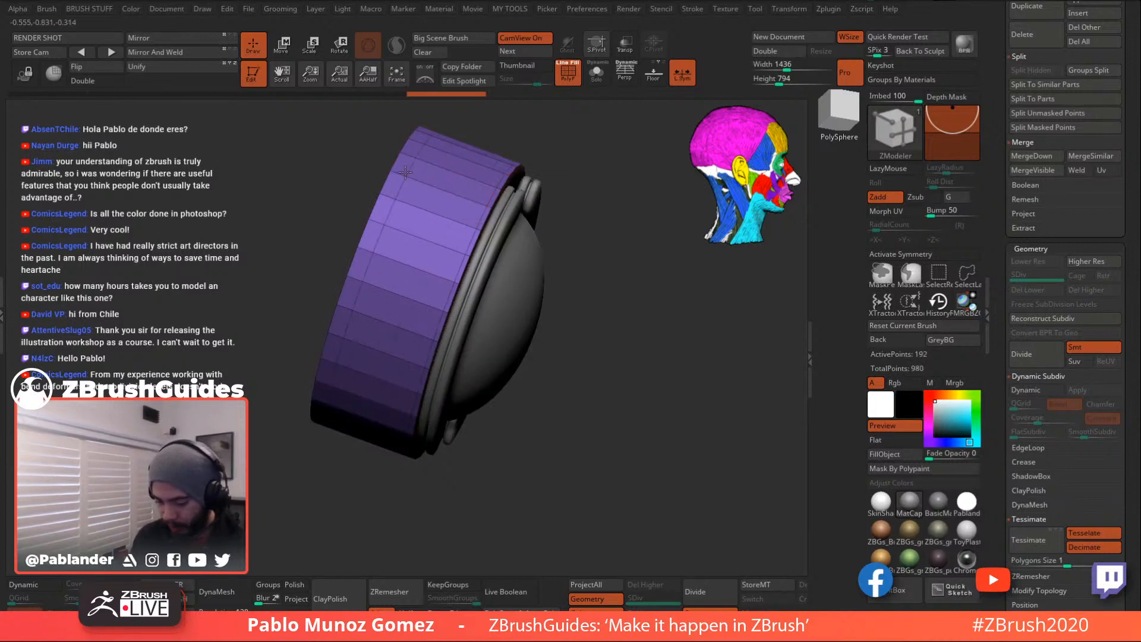
{"action": "left_click", "coordinate": [397, 167]}
- Solo the housing and insert two single edge loops on its inner wall
{"action": "right_click_drag", "start_coordinate": [583, 167], "coordinate": [611, 184]}
{"action": "right_click_drag", "start_coordinate": [467, 232], "coordinate": [577, 250], "text": "alt"}
{"action": "left_click", "coordinate": [596, 72]}
{"action": "left_click", "coordinate": [429, 236]}
{"action": "left_click", "coordinate": [447, 236]}
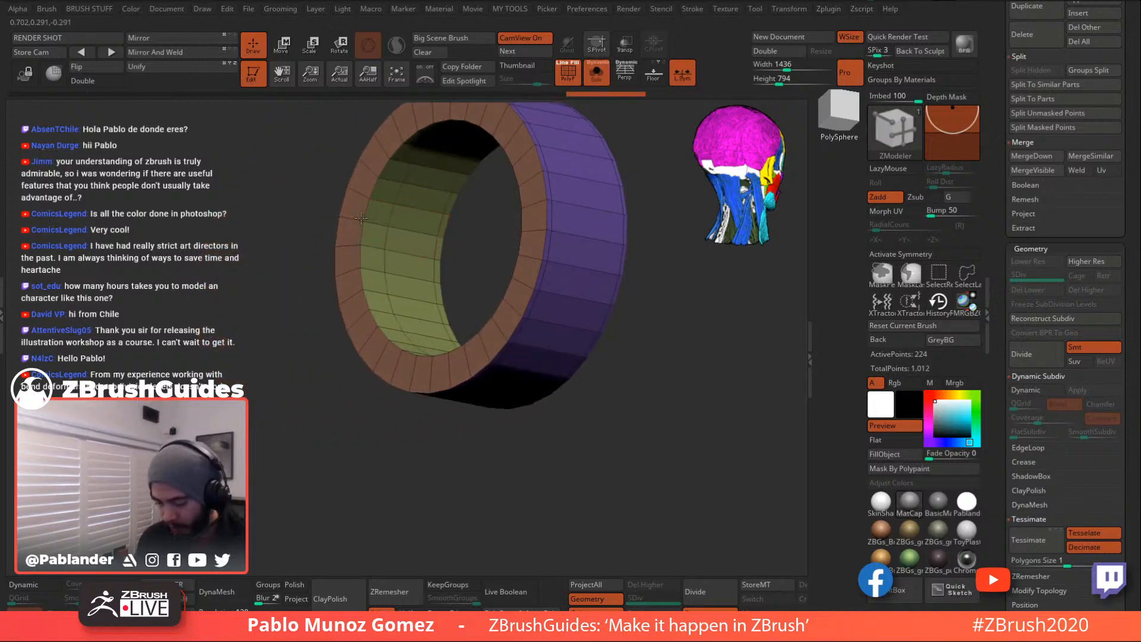
- Turn on Dynamic Subdiv, re-solo the housing, and add two concentric edge loops on its front face
{"action": "left_click", "coordinate": [595, 72]}
{"action": "right_click_drag", "start_coordinate": [698, 299], "coordinate": [666, 373]}
{"action": "left_click", "coordinate": [1033, 390]}
{"action": "left_click", "coordinate": [597, 72]}
{"action": "right_click_drag", "start_coordinate": [604, 148], "coordinate": [657, 227], "text": "shift"}
{"action": "left_click", "coordinate": [580, 273]}
{"action": "left_click", "coordinate": [581, 273]}
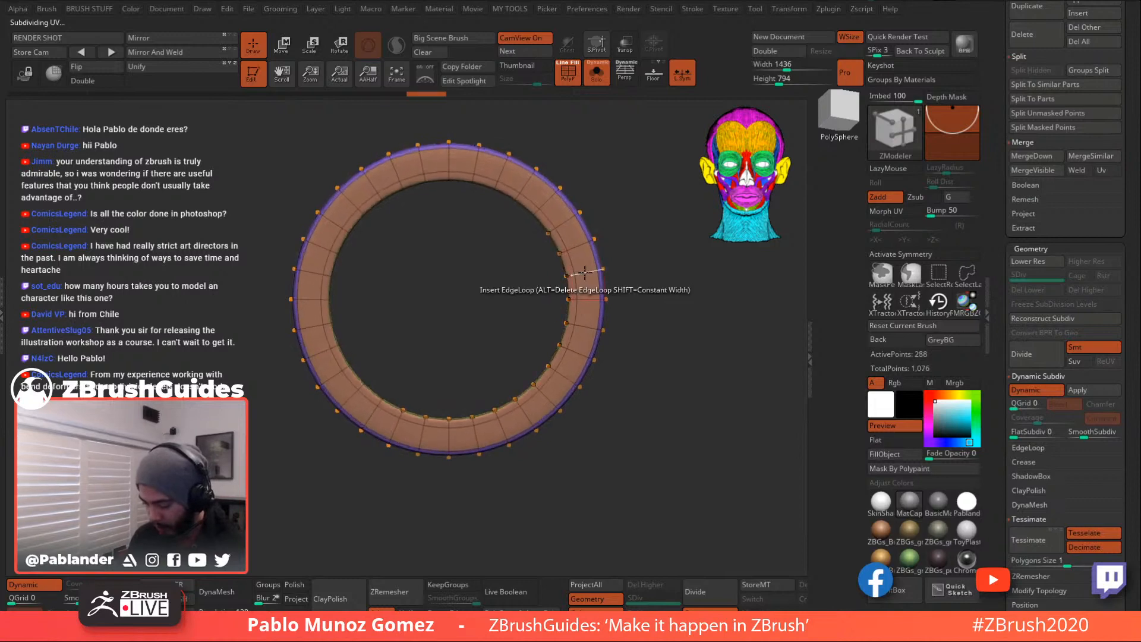
- Add edge loops near the outer and inner rims of the back face, then hide PolyF
{"action": "left_click_drag", "start_coordinate": [616, 250], "coordinate": [767, 267]}
{"action": "left_click_drag", "start_coordinate": [563, 272], "coordinate": [549, 271]}
{"action": "left_click", "coordinate": [570, 275]}
{"action": "left_click_drag", "start_coordinate": [492, 306], "coordinate": [624, 334]}
{"action": "left_click", "coordinate": [571, 76]}
- Unsolo the lens parts, select the curved trim pads subtool, and show its PolyF wireframe
{"action": "left_click_drag", "start_coordinate": [601, 128], "coordinate": [630, 198]}
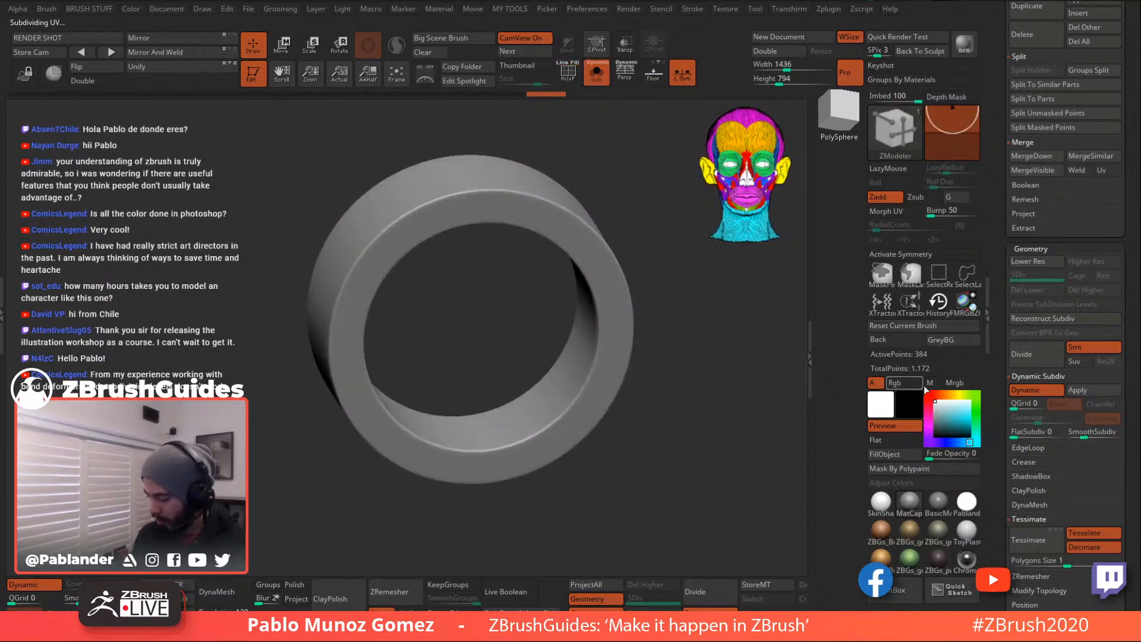
{"action": "left_click", "coordinate": [596, 71]}
{"action": "left_click_drag", "start_coordinate": [704, 334], "coordinate": [678, 326]}
{"action": "mouse_move", "coordinate": [552, 264]}
{"action": "right_mouse_down", "text": "ctrl"}
{"action": "mouse_move", "coordinate": [587, 330]}
{"action": "mouse_move", "coordinate": [559, 253]}
{"action": "right_mouse_up", "text": "ctrl"}
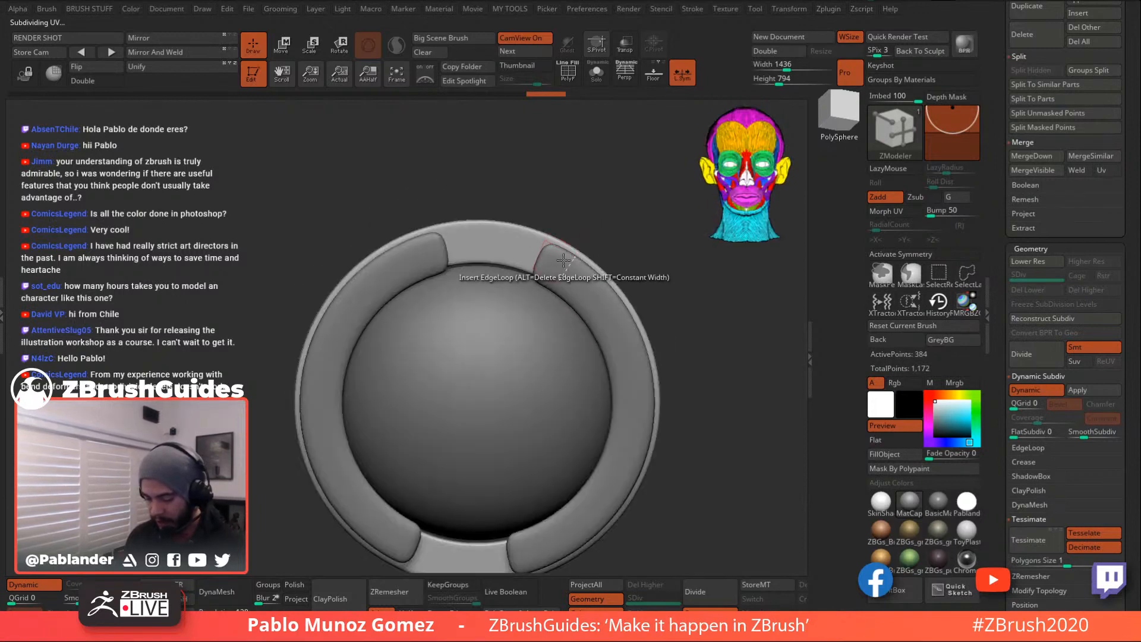
{"action": "left_click", "coordinate": [564, 268], "text": "alt"}
{"action": "key", "text": "shift+f"}
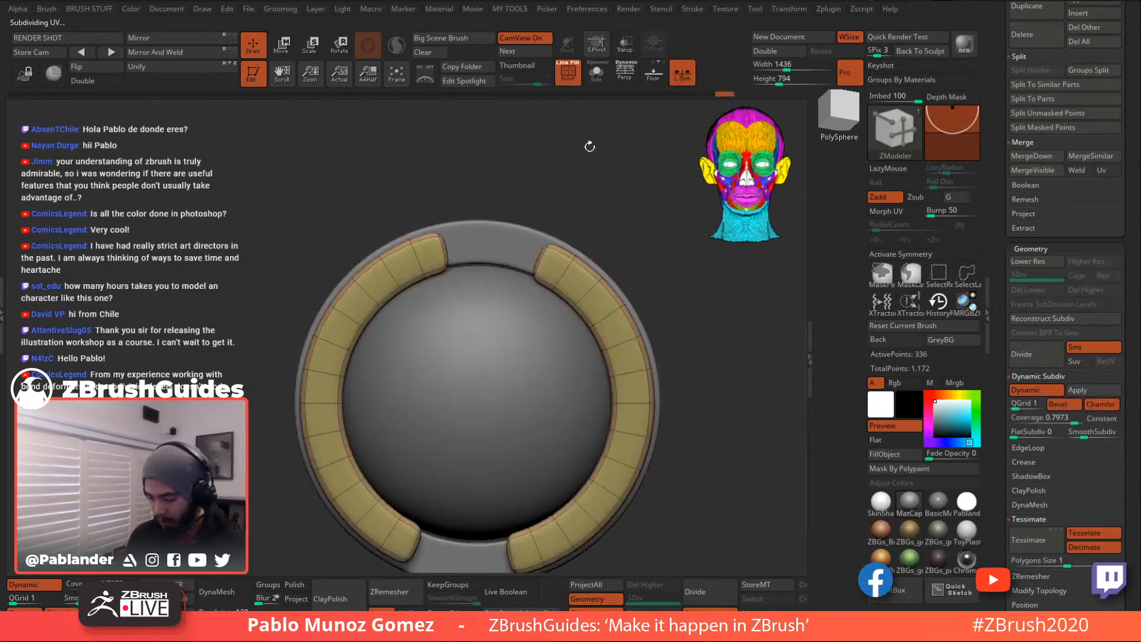
{"action": "right_click_drag", "start_coordinate": [592, 107], "coordinate": [591, 235], "text": "ctrl"}
- Insert edge loops near the trim pads' ends, undoing a stray QMesh extrusion, then hide PolyF
{"action": "left_click", "coordinate": [563, 238]}
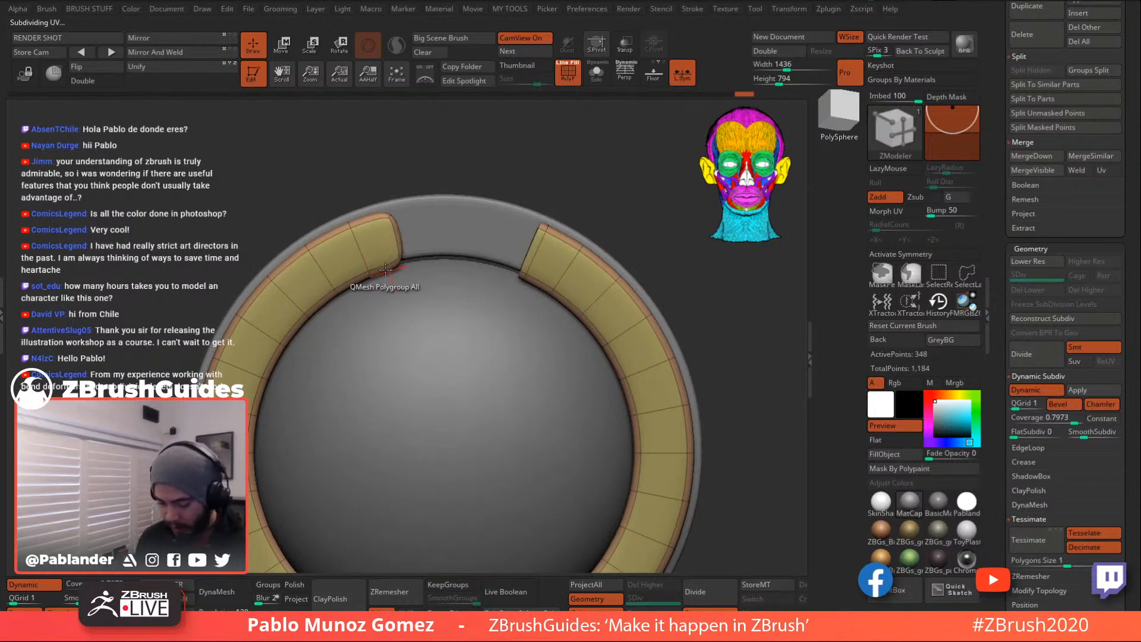
{"action": "left_click_drag", "start_coordinate": [371, 228], "coordinate": [384, 216]}
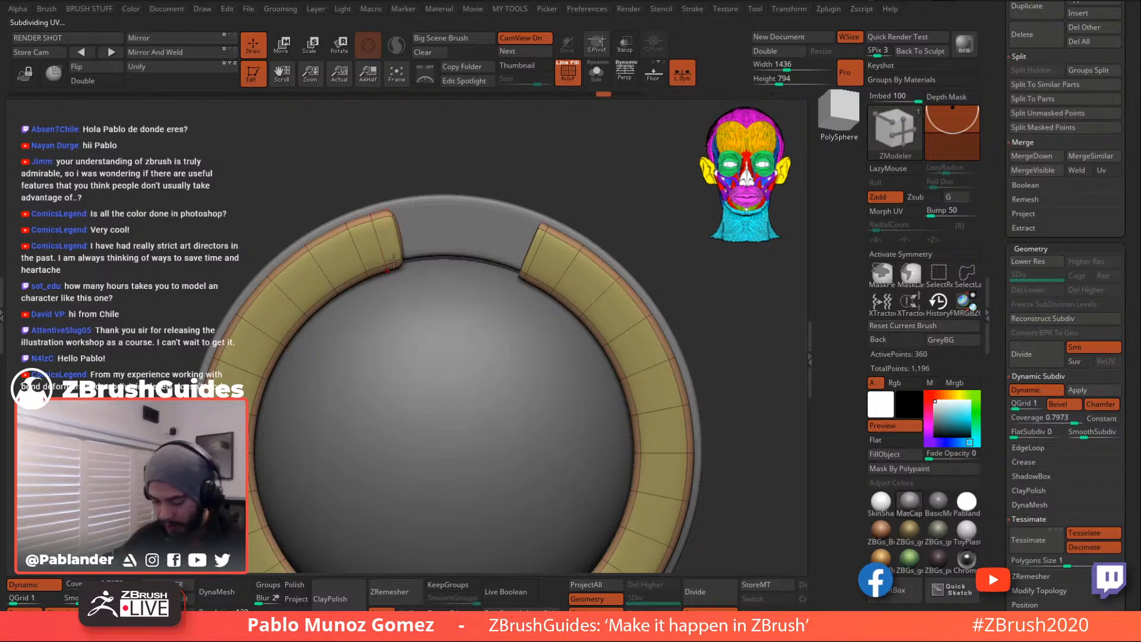
{"action": "key", "text": "ctrl+z"}
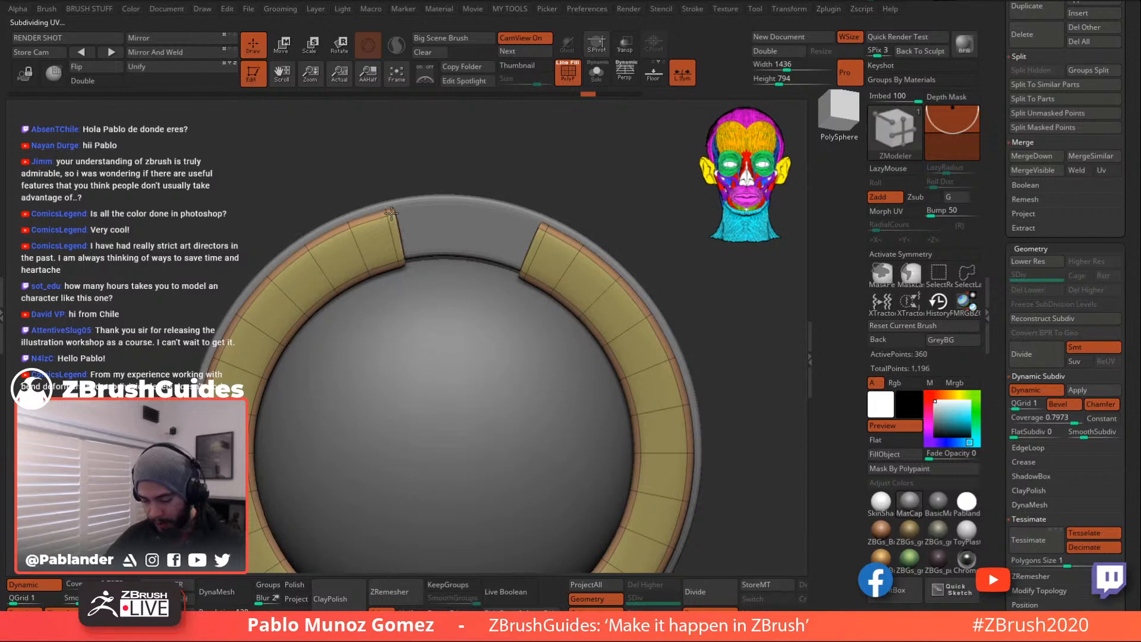
{"action": "right_click_drag", "start_coordinate": [615, 402], "coordinate": [577, 173], "text": "alt"}
{"action": "left_click_drag", "start_coordinate": [486, 455], "coordinate": [461, 460]}
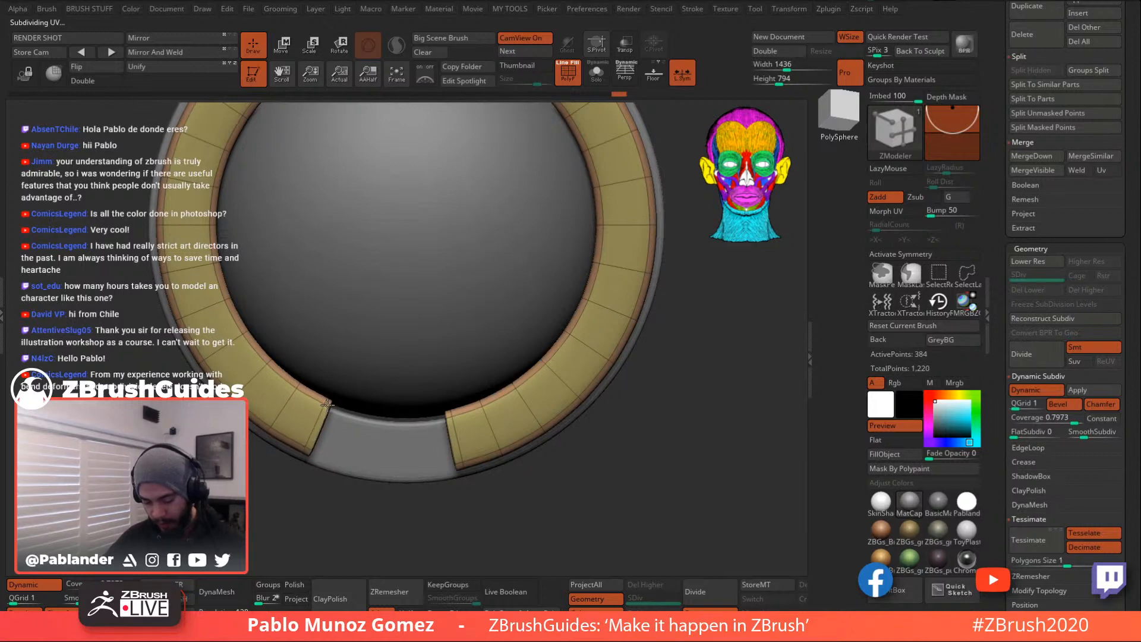
{"action": "right_click_drag", "start_coordinate": [619, 470], "coordinate": [558, 342], "text": "ctrl"}
{"action": "left_click", "coordinate": [570, 76]}
{"action": "right_click_drag", "start_coordinate": [645, 244], "coordinate": [632, 215], "text": "alt"}
{"action": "right_click_drag", "start_coordinate": [611, 301], "coordinate": [627, 356]}
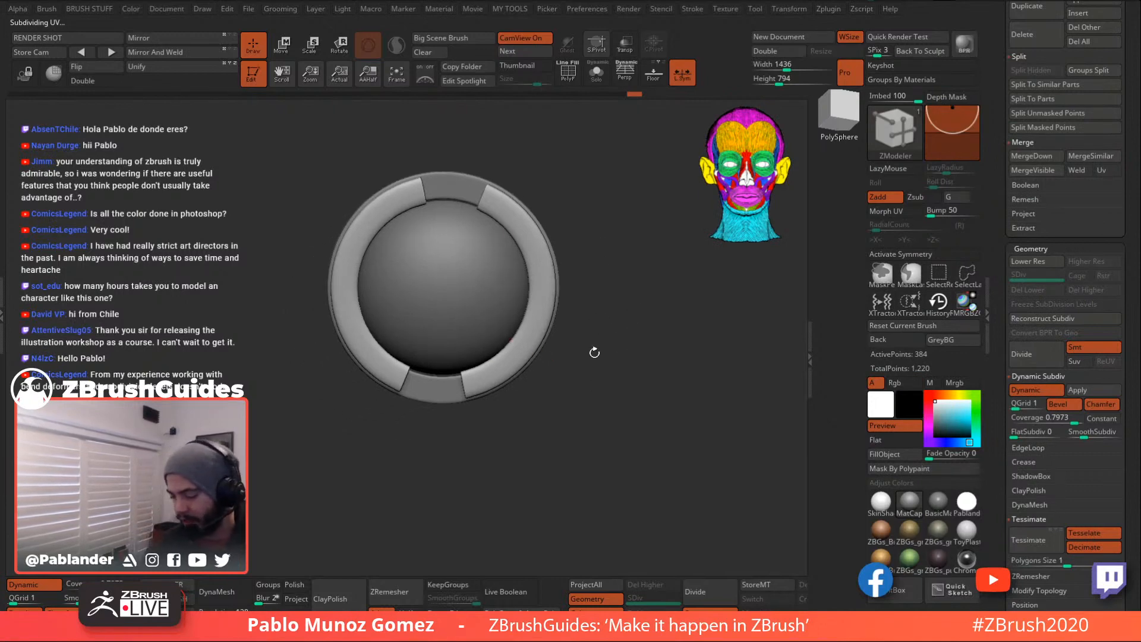
{"action": "right_click_drag", "start_coordinate": [608, 285], "coordinate": [597, 307], "text": "ctrl"}
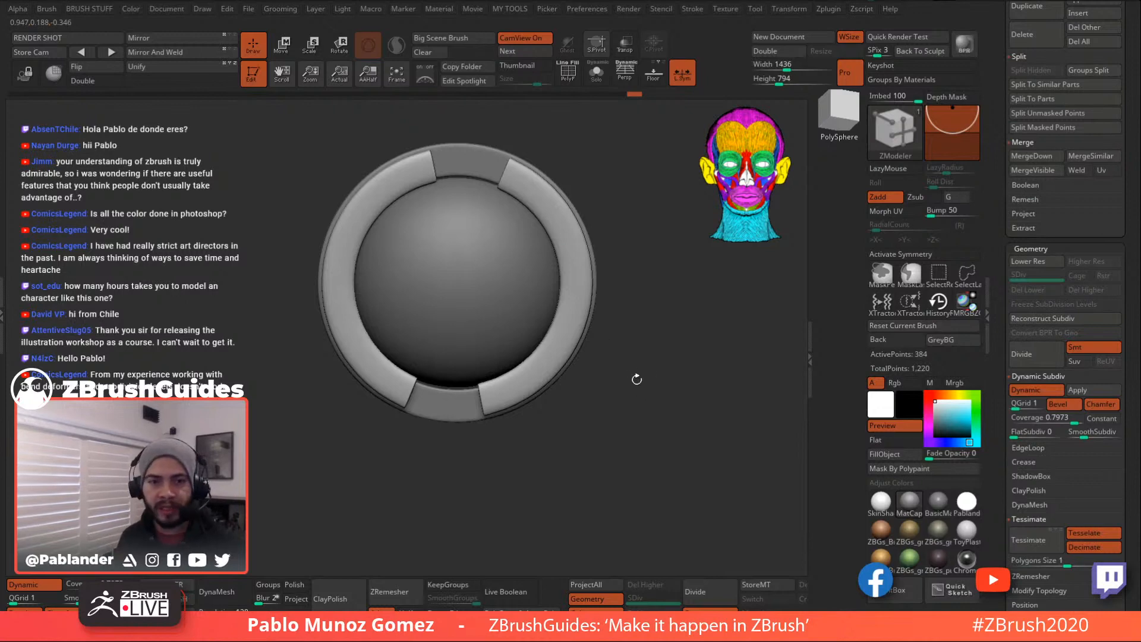
{"action": "left_click_drag", "start_coordinate": [625, 395], "coordinate": [621, 404]}
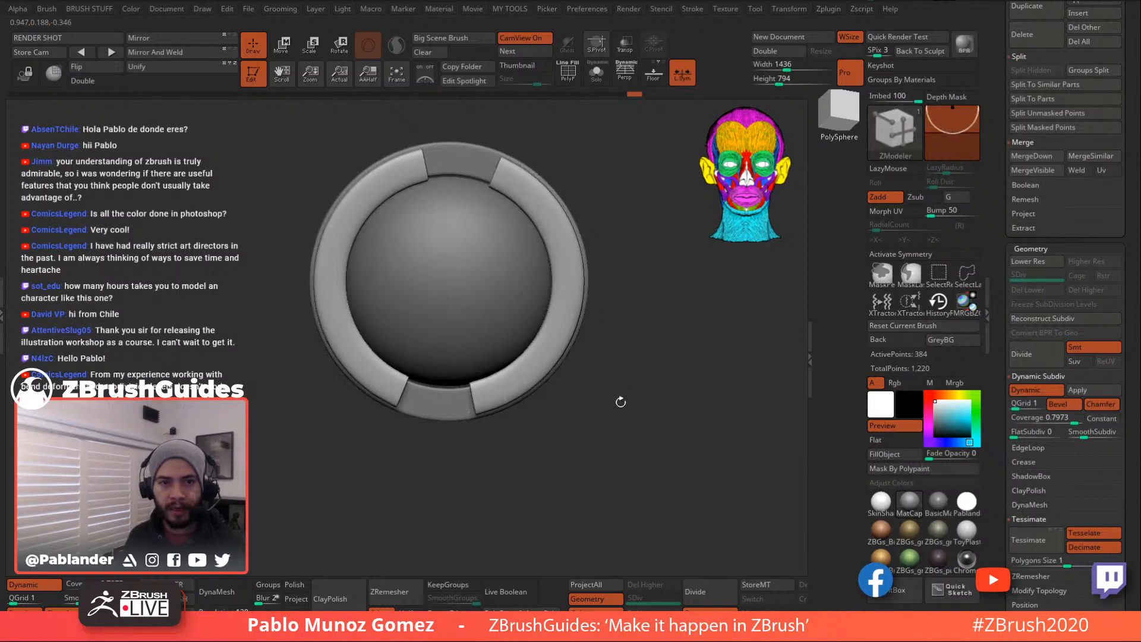
{"action": "scroll", "coordinate": [1015, 264], "scroll_direction": "up", "scroll_amount": 3}
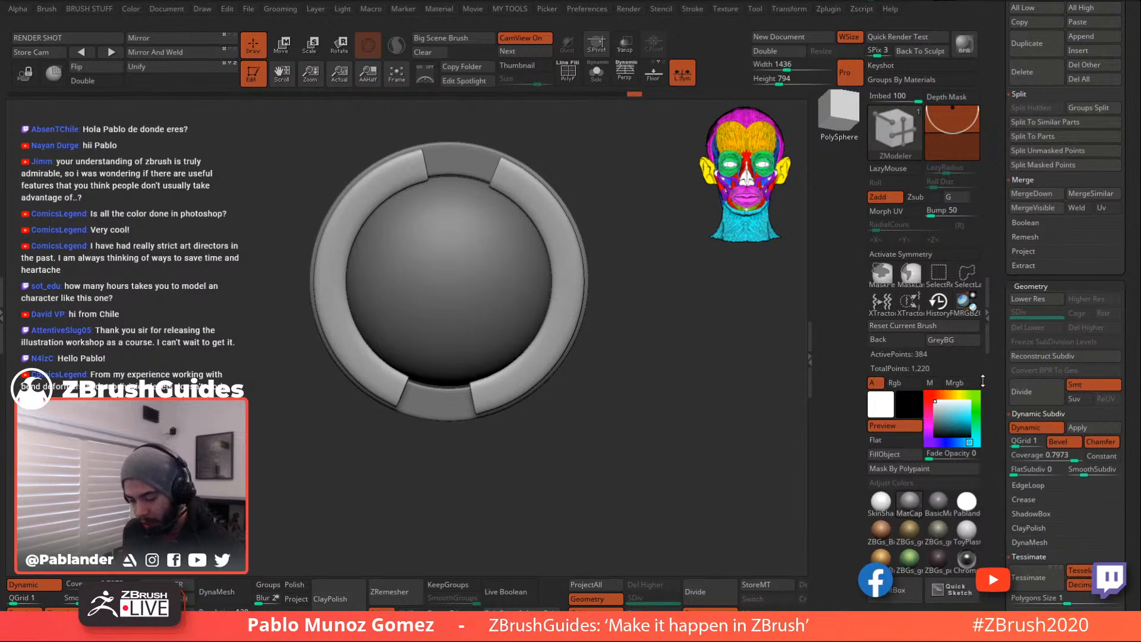
- Show polygroups on the housing and solo it
{"action": "left_click_drag", "start_coordinate": [659, 327], "coordinate": [625, 378]}
{"action": "left_click", "coordinate": [568, 72]}
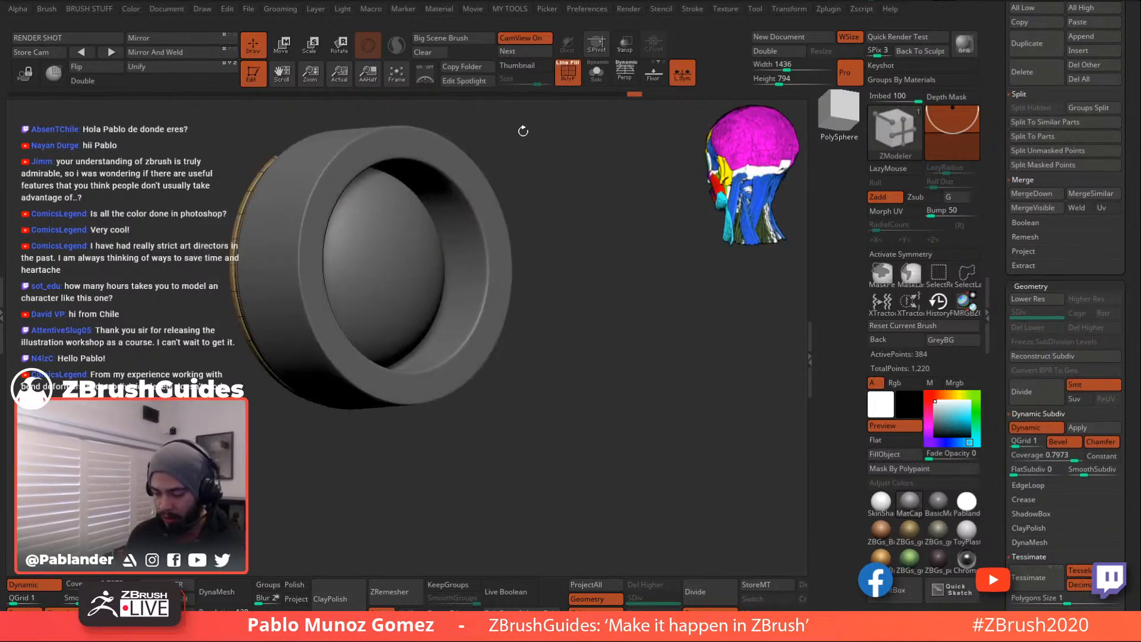
{"action": "left_click_drag", "start_coordinate": [605, 222], "coordinate": [570, 182]}
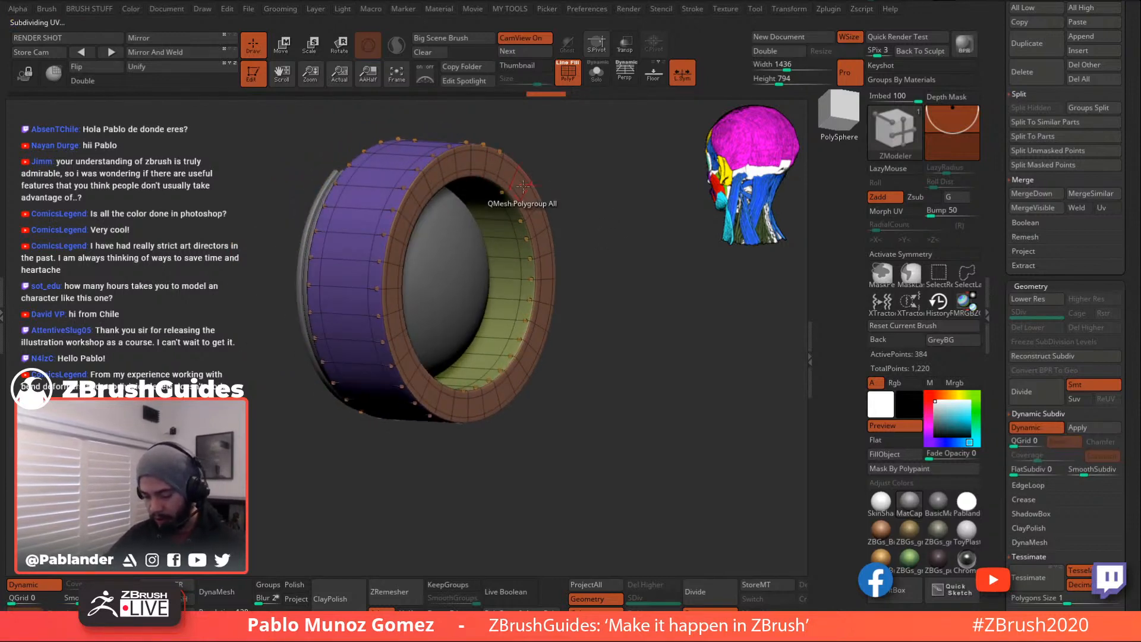
{"action": "key", "text": "space"}
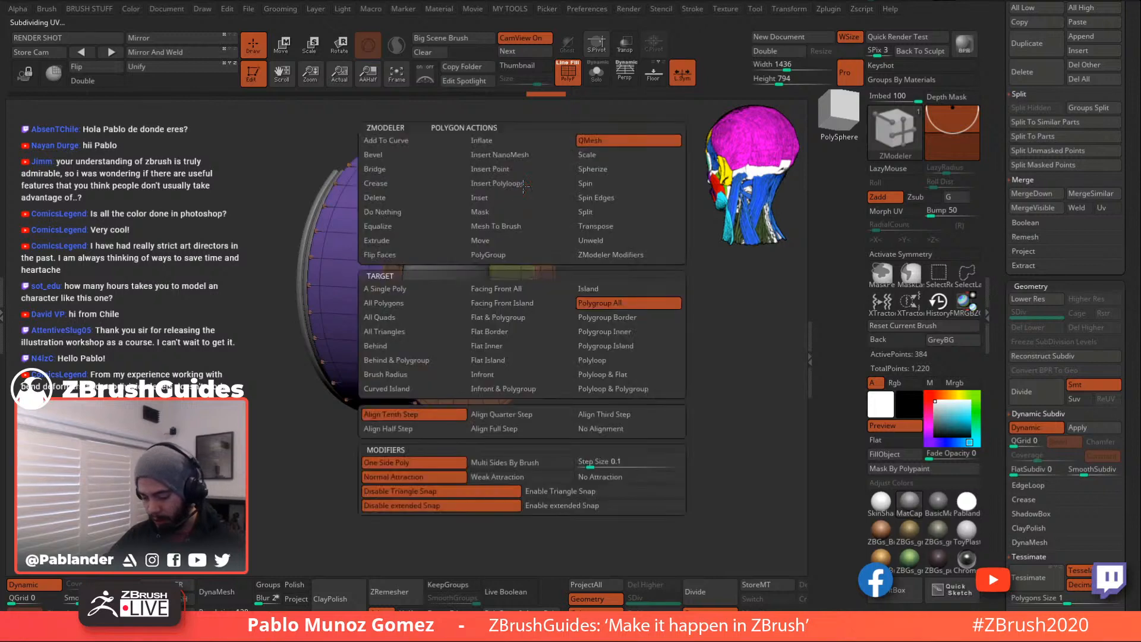
{"action": "left_click", "coordinate": [588, 75]}
{"action": "mouse_move", "coordinate": [587, 138]}
{"action": "left_mouse_down"}
{"action": "mouse_move", "coordinate": [602, 145]}
{"action": "mouse_move", "coordinate": [595, 178]}
{"action": "left_mouse_up"}
- Hide all but the ring's front faces, regroup them with Ctrl+W, then unhide the rest
{"action": "left_click_drag", "start_coordinate": [641, 119], "coordinate": [526, 500], "text": "ctrl+shift"}
{"action": "left_click", "coordinate": [526, 500], "text": "ctrl+shift"}
{"action": "left_click_drag", "start_coordinate": [591, 114], "coordinate": [499, 453], "text": "ctrl+shift"}
{"action": "mouse_move", "coordinate": [624, 388]}
{"action": "left_mouse_down"}
{"action": "mouse_move", "coordinate": [606, 384]}
{"action": "mouse_move", "coordinate": [620, 382]}
{"action": "left_mouse_up"}
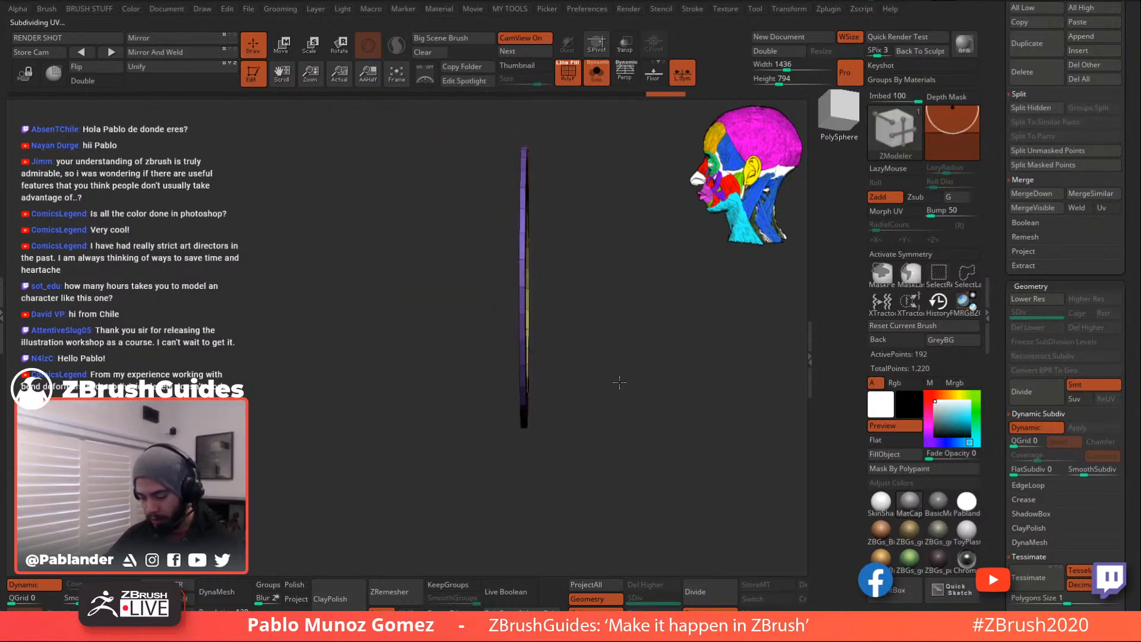
{"action": "left_click", "coordinate": [523, 248], "text": "ctrl+shift"}
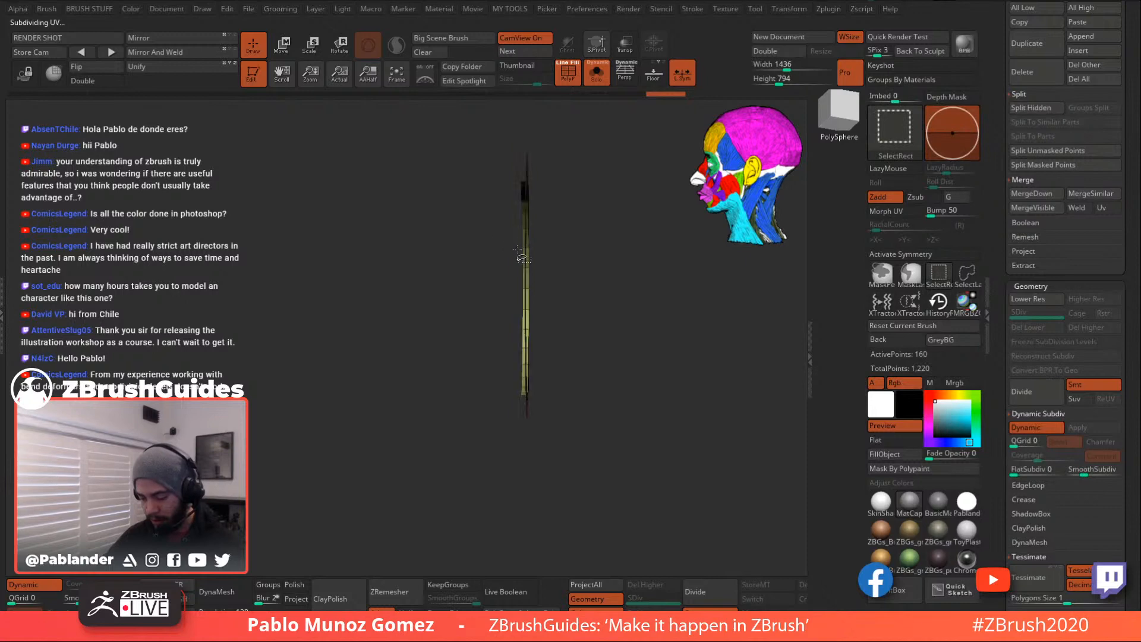
{"action": "left_click", "coordinate": [525, 243], "text": "ctrl+shift"}
{"action": "left_click_drag", "start_coordinate": [659, 243], "coordinate": [607, 229]}
{"action": "key", "text": "ctrl+w"}
{"action": "left_click", "coordinate": [607, 234], "text": "ctrl+shift"}
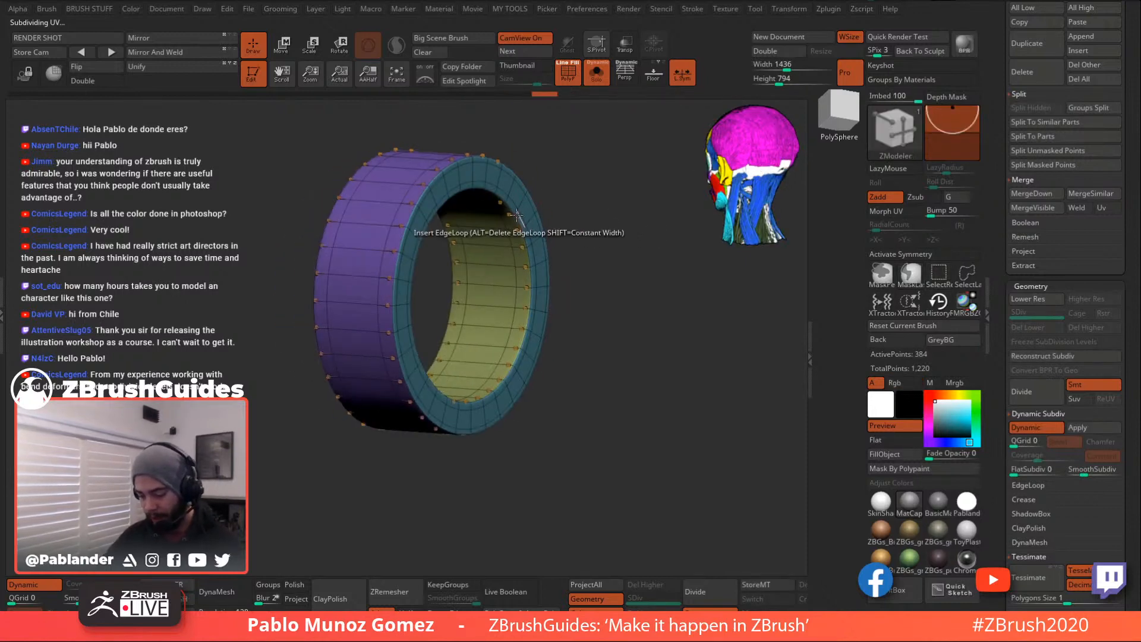
- QMesh-extrude the ring's front polygroup into a new brown band
{"action": "key", "text": "space"}
{"action": "left_click", "coordinate": [598, 137]}
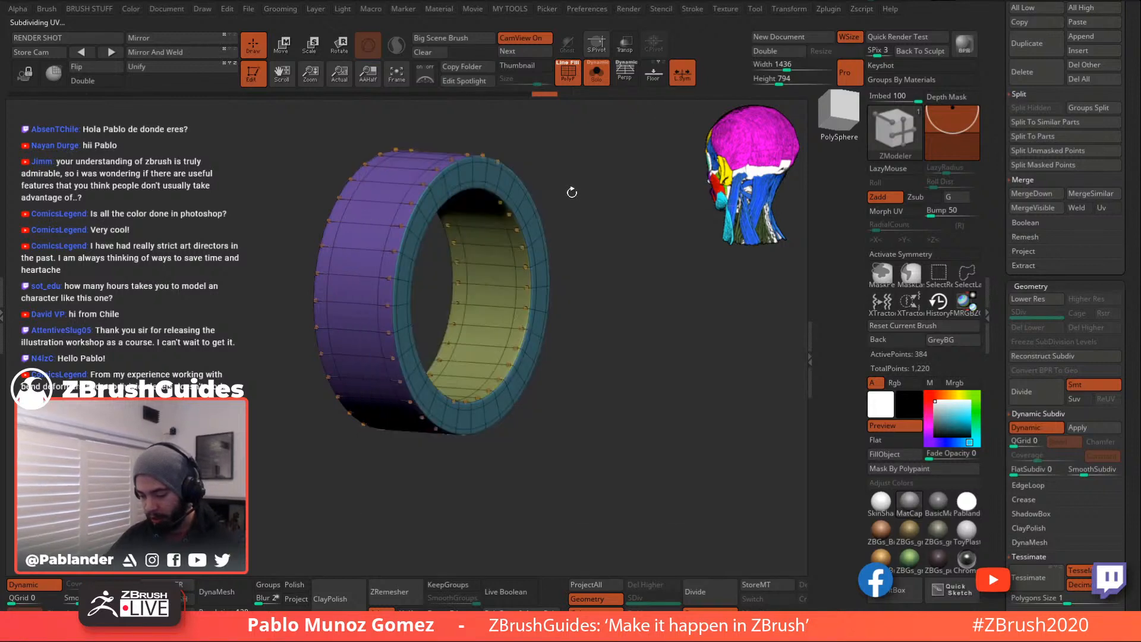
{"action": "left_click_drag", "start_coordinate": [535, 209], "coordinate": [560, 206]}
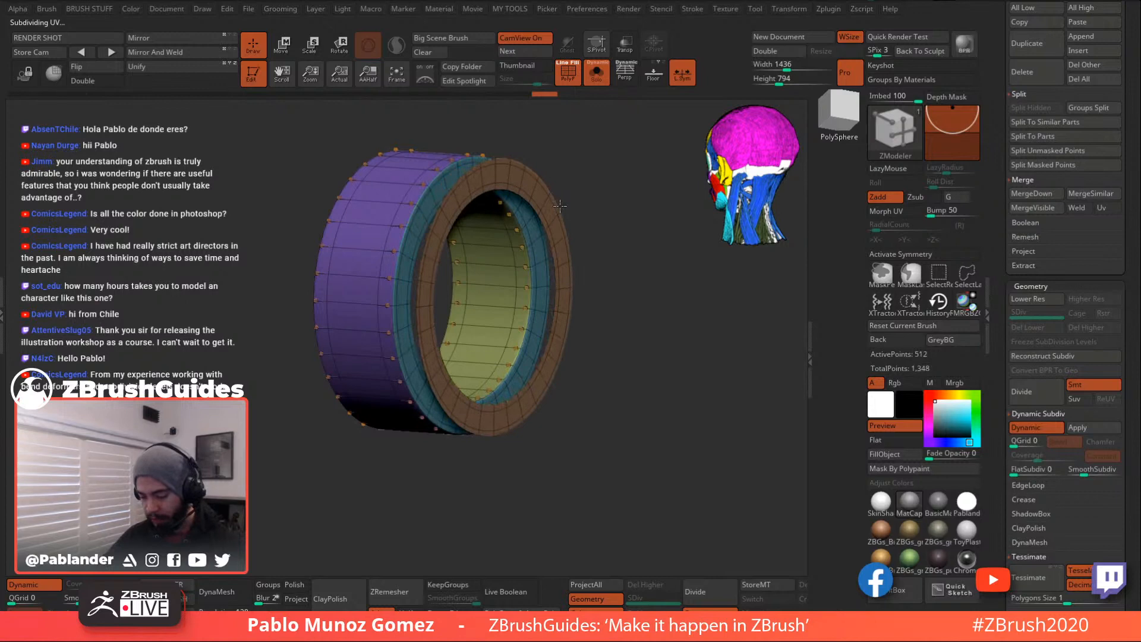
{"action": "key", "text": "space"}
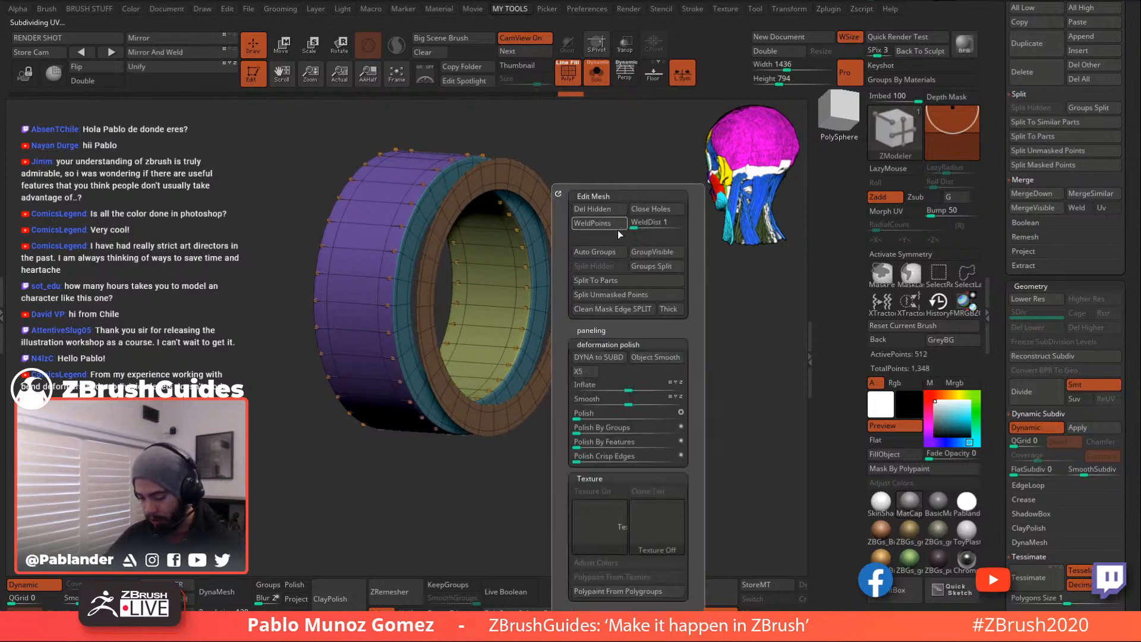
- Hide all but the brown band, Split Hidden into a separate piece, and turn Solo off
{"action": "left_click", "coordinate": [538, 179], "text": "ctrl+shift"}
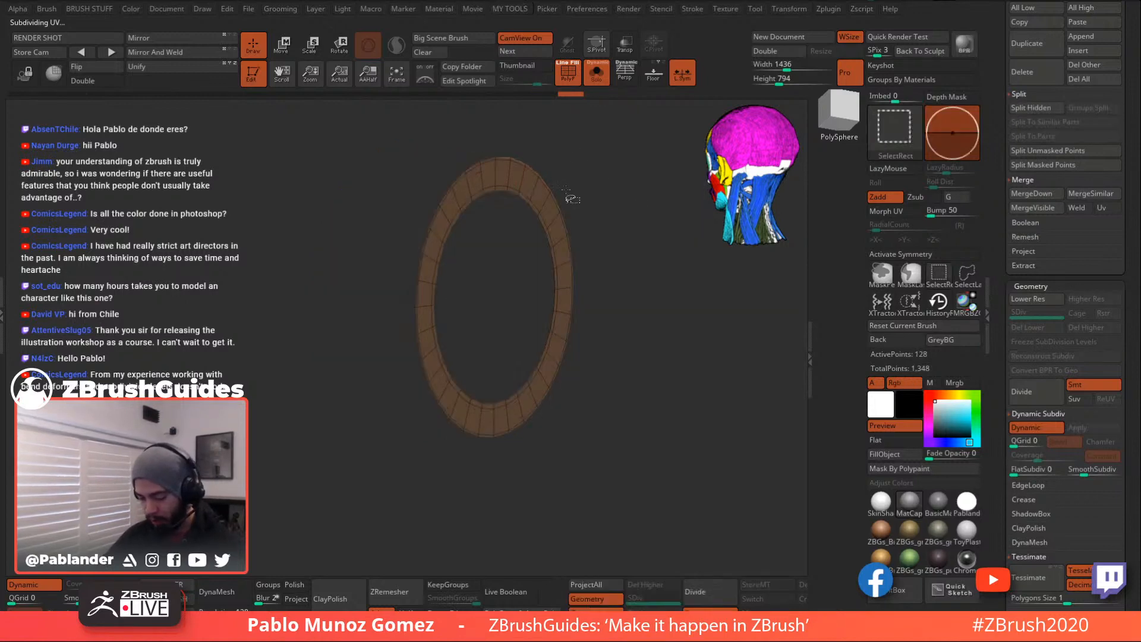
{"action": "key", "text": "space"}
{"action": "left_click", "coordinate": [574, 262]}
{"action": "left_click", "coordinate": [594, 82]}
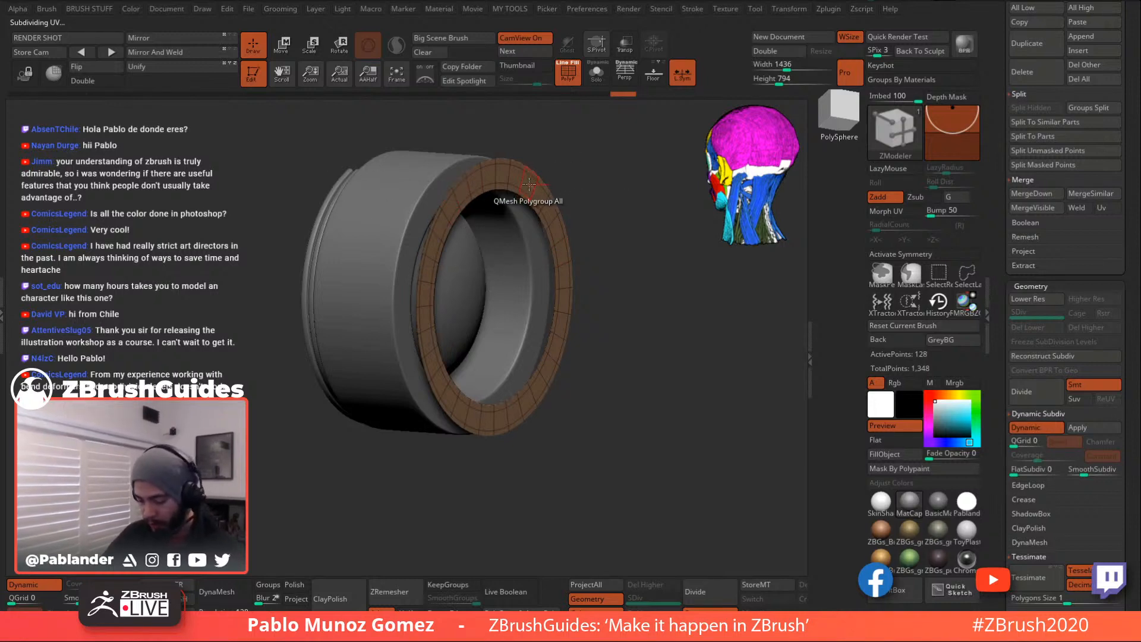
- Turn off smoothing on the band and delete one of its edge loops with ZModeler
{"action": "left_click_drag", "start_coordinate": [636, 184], "coordinate": [613, 214], "text": "alt"}
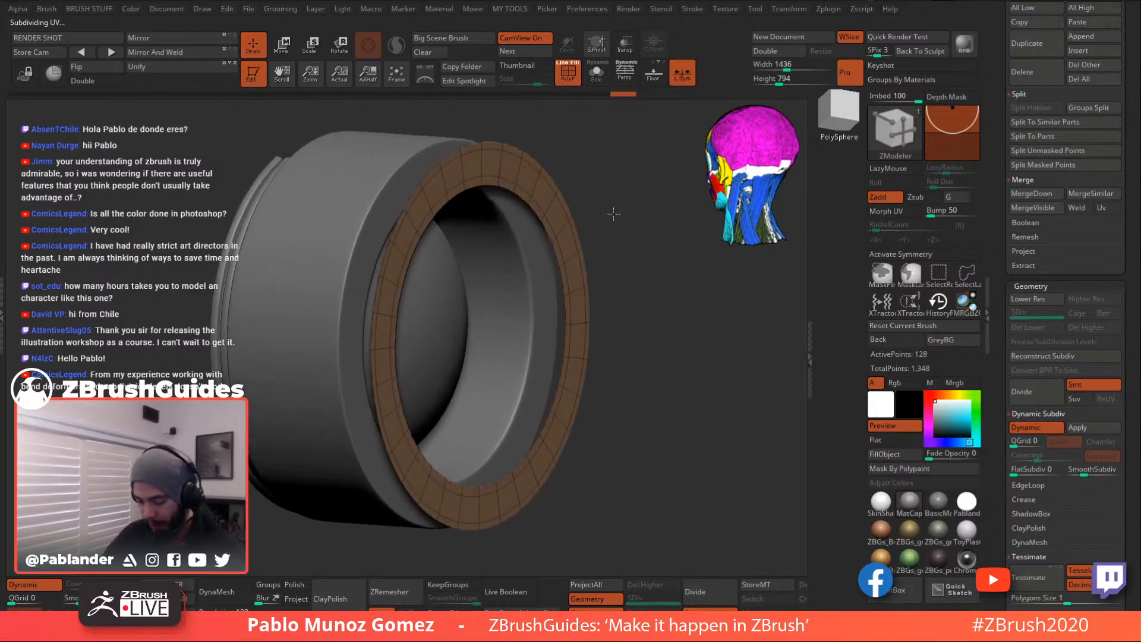
{"action": "left_click", "coordinate": [565, 79]}
{"action": "left_click", "coordinate": [566, 79]}
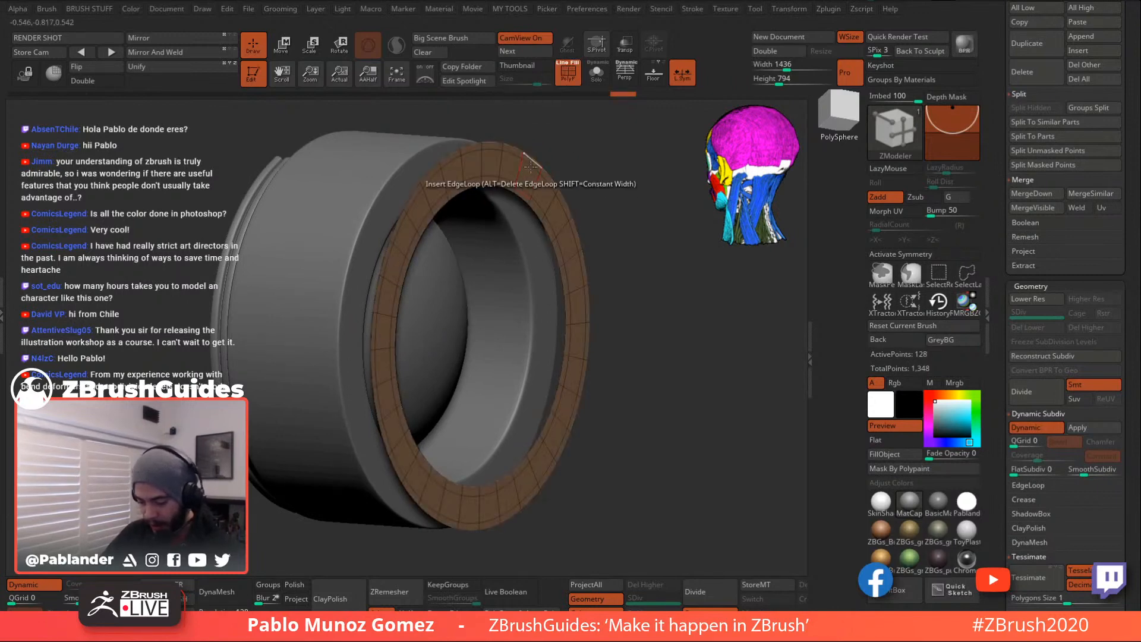
{"action": "left_click", "coordinate": [1035, 427]}
{"action": "left_click_drag", "start_coordinate": [642, 235], "coordinate": [520, 194], "text": "shift"}
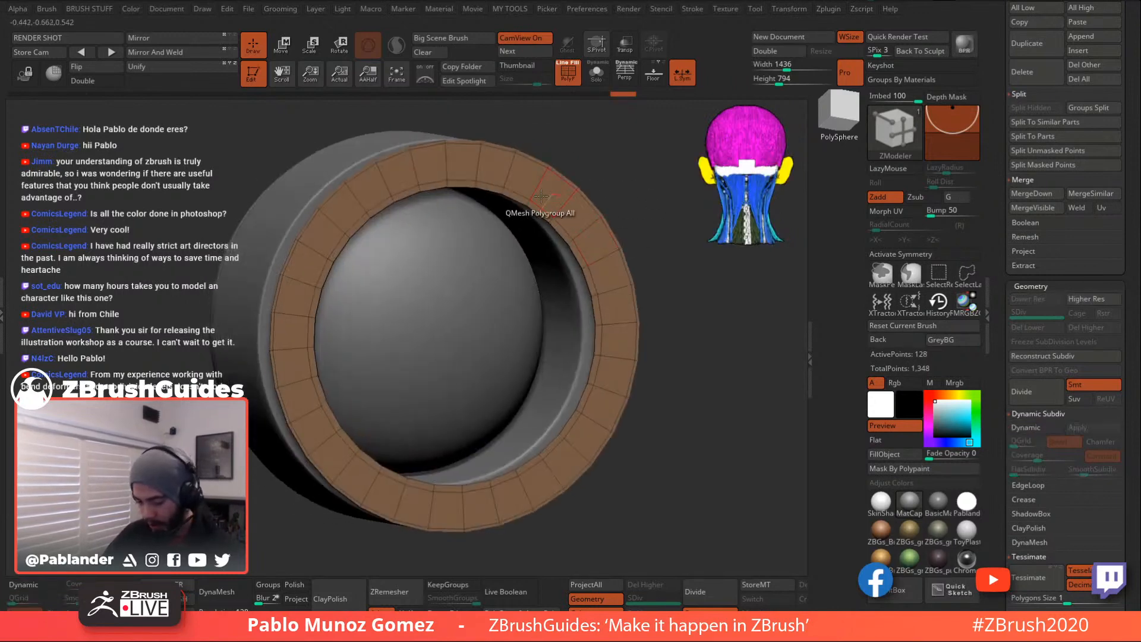
{"action": "key", "text": "space"}
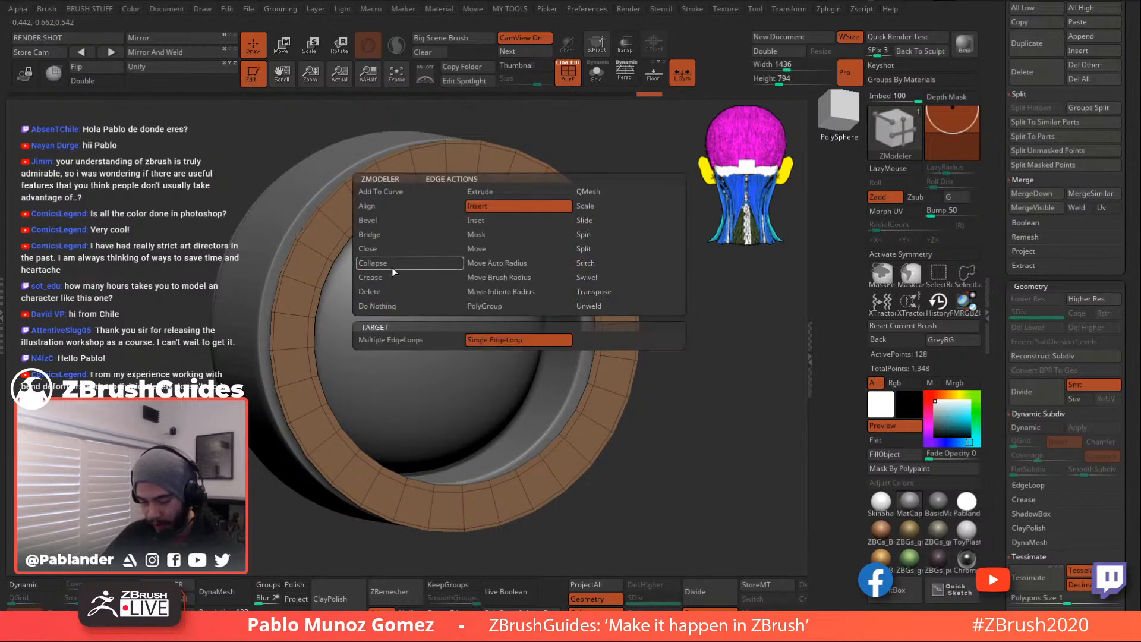
{"action": "left_click", "coordinate": [386, 289]}
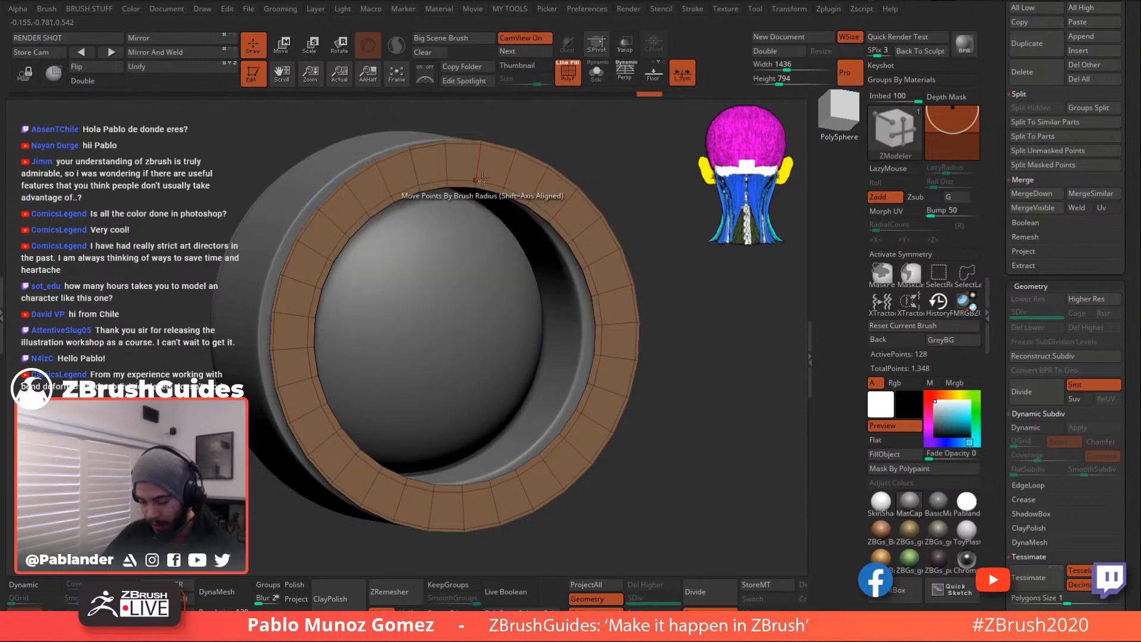
{"action": "left_click", "coordinate": [492, 148]}
- QMesh-extrude the band's front polygroup into a yellow band
{"action": "left_click_drag", "start_coordinate": [574, 134], "coordinate": [559, 183]}
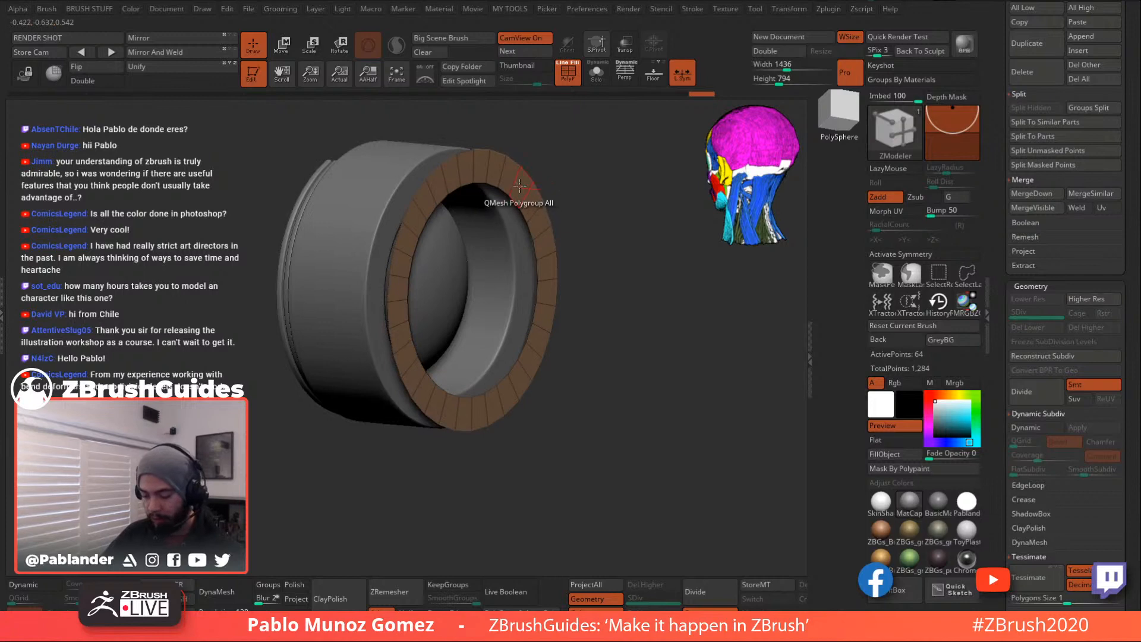
{"action": "key", "text": "space"}
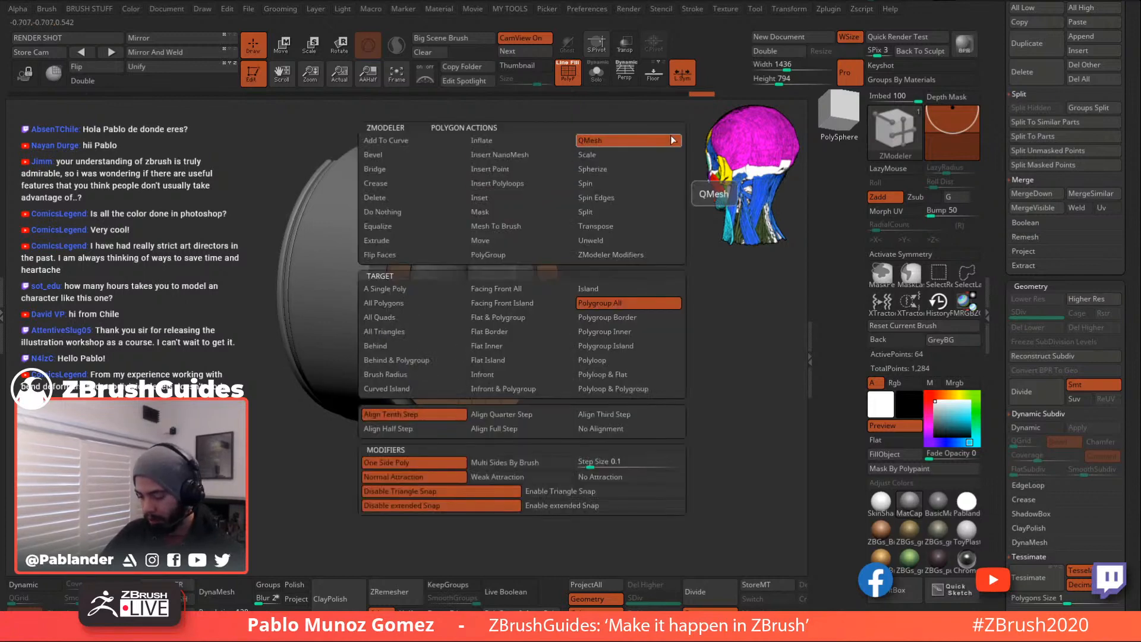
{"action": "left_click_drag", "start_coordinate": [518, 188], "coordinate": [609, 184]}
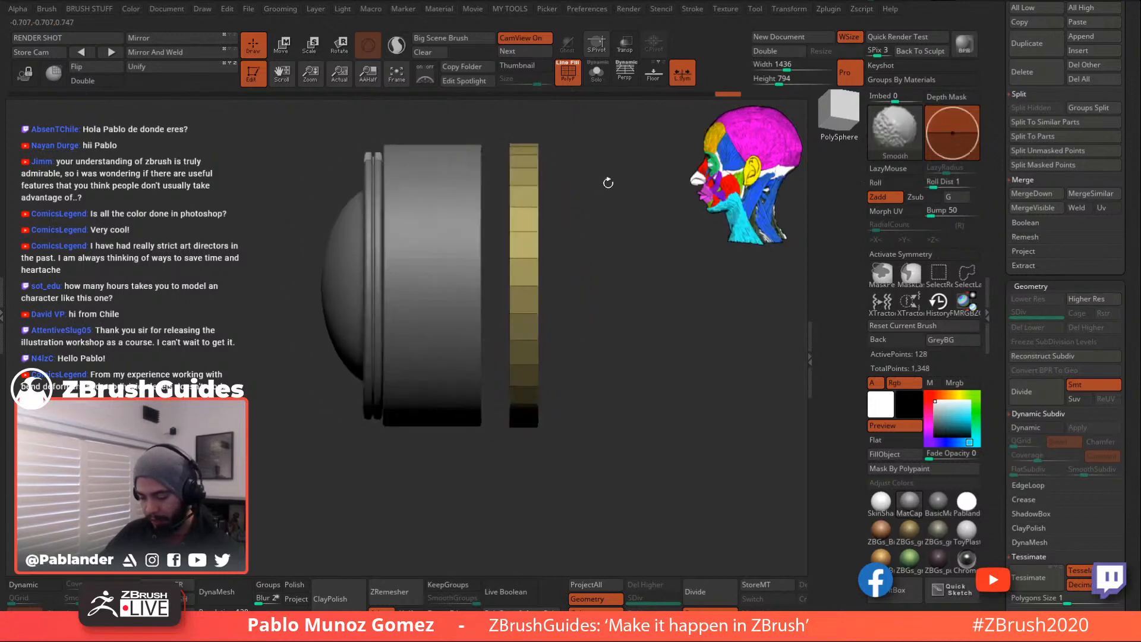
- Slide the strip left with Transpose so it sits flush against the lens body's front
{"action": "key", "text": "w"}
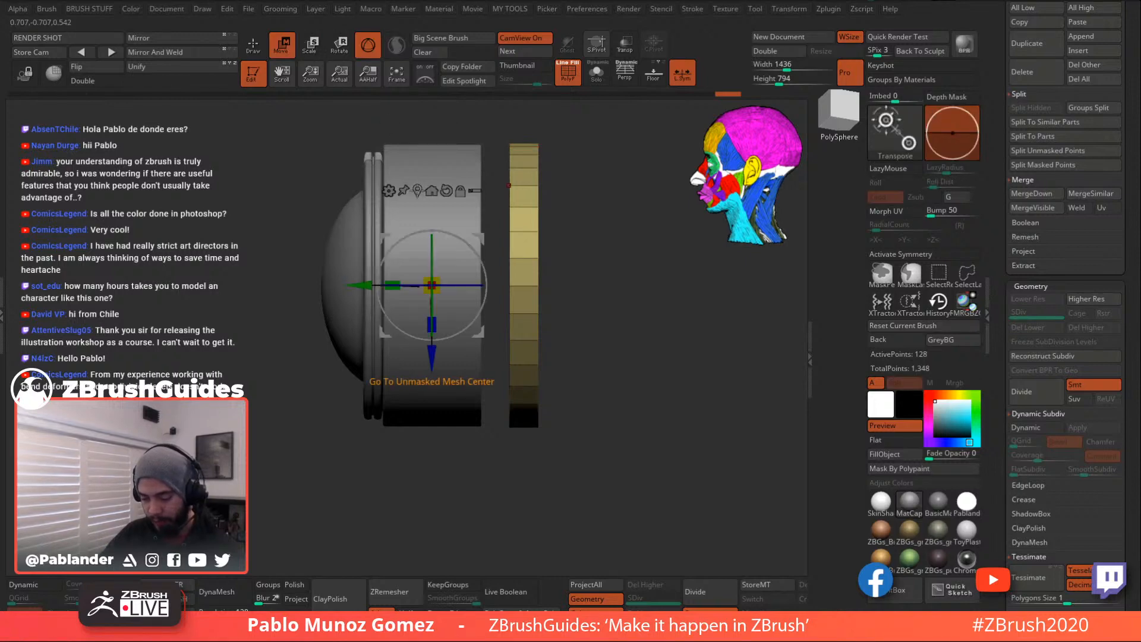
{"action": "left_click", "coordinate": [431, 190]}
{"action": "left_click_drag", "start_coordinate": [442, 279], "coordinate": [421, 277]}
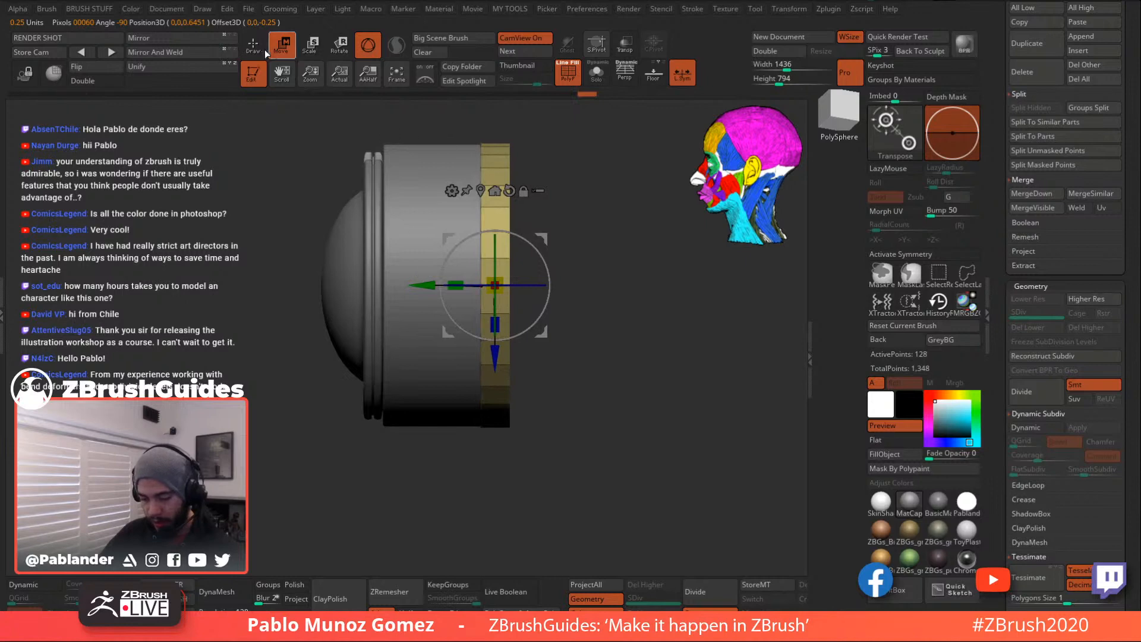
{"action": "key", "text": "q"}
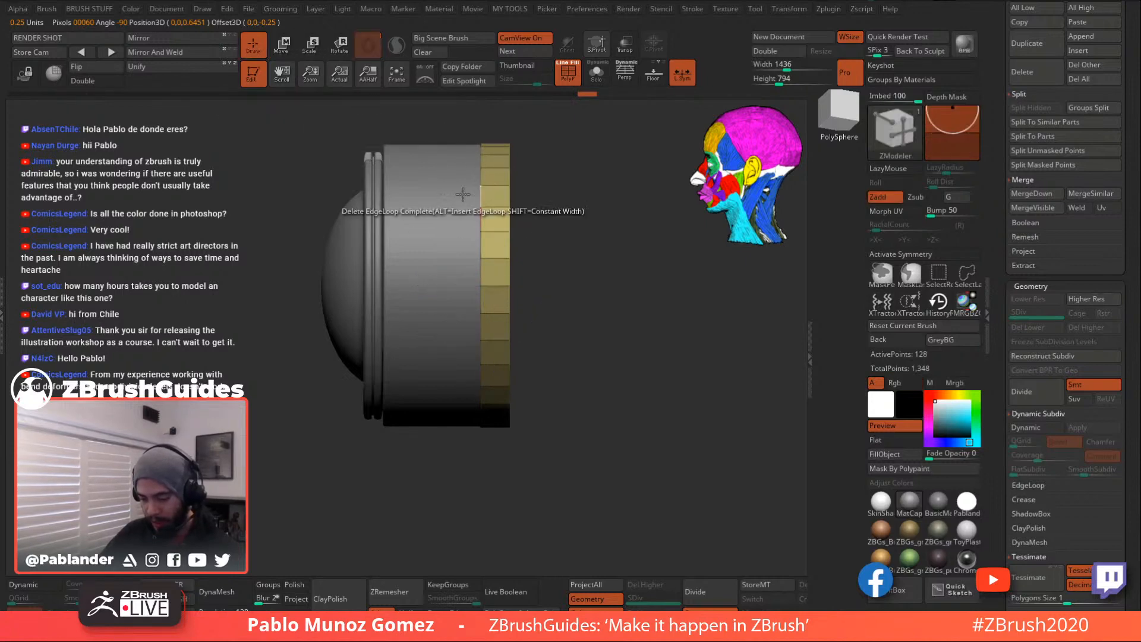
- Regroup the strip's yellow outer loop blue with ZModeler Polygroup PolyLoop
{"action": "key", "text": "space"}
{"action": "left_click", "coordinate": [475, 299]}
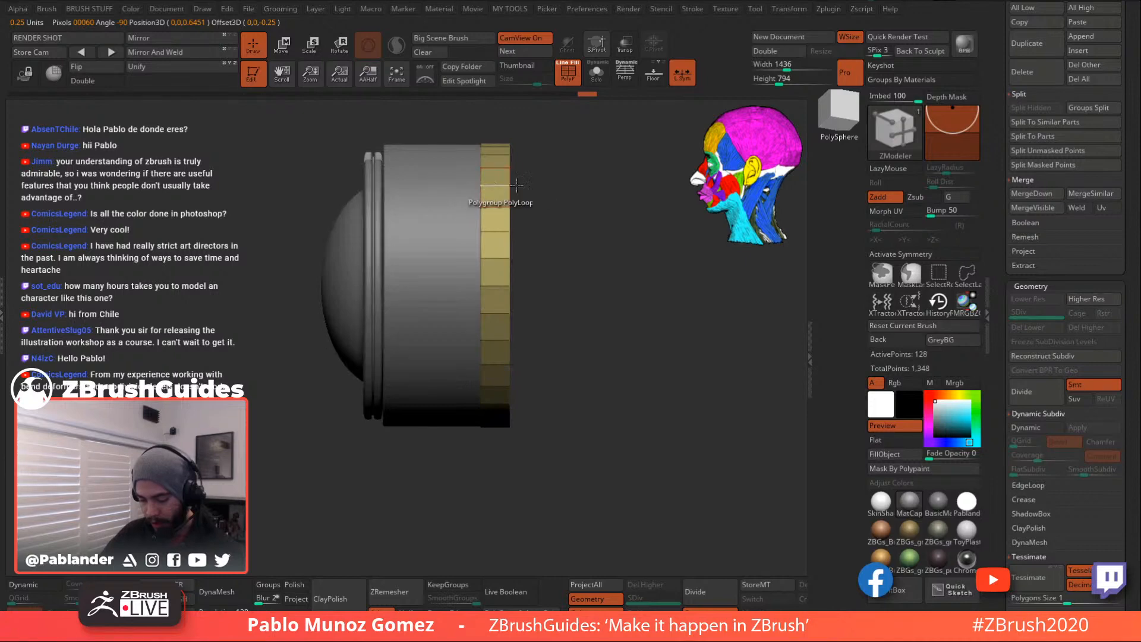
{"action": "left_click", "coordinate": [497, 186]}
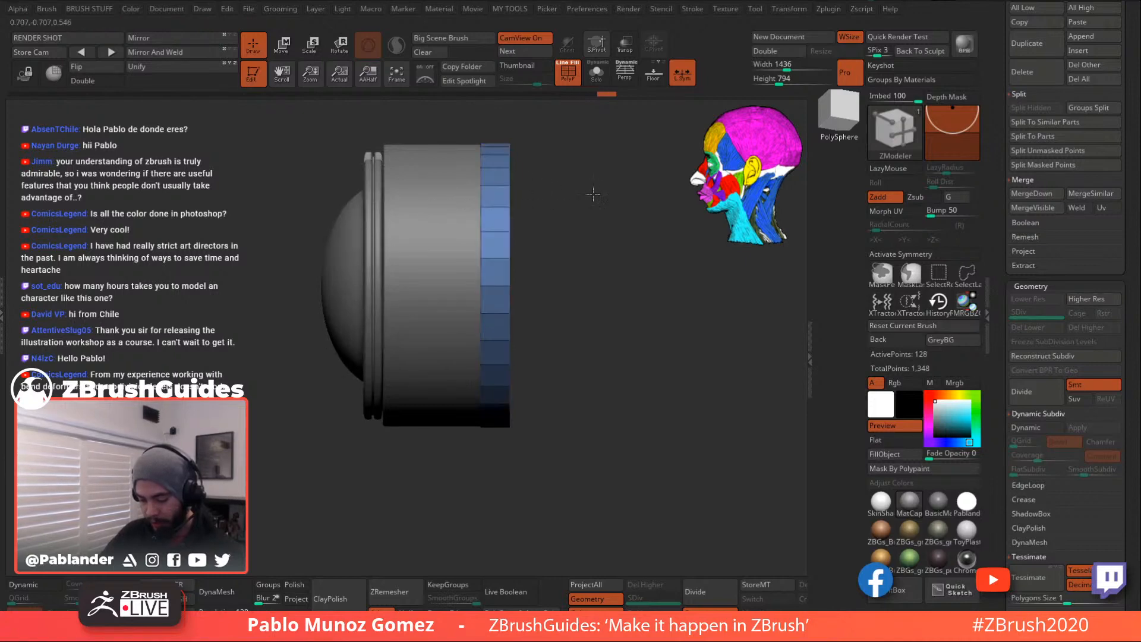
{"action": "left_click_drag", "start_coordinate": [598, 187], "coordinate": [578, 209]}
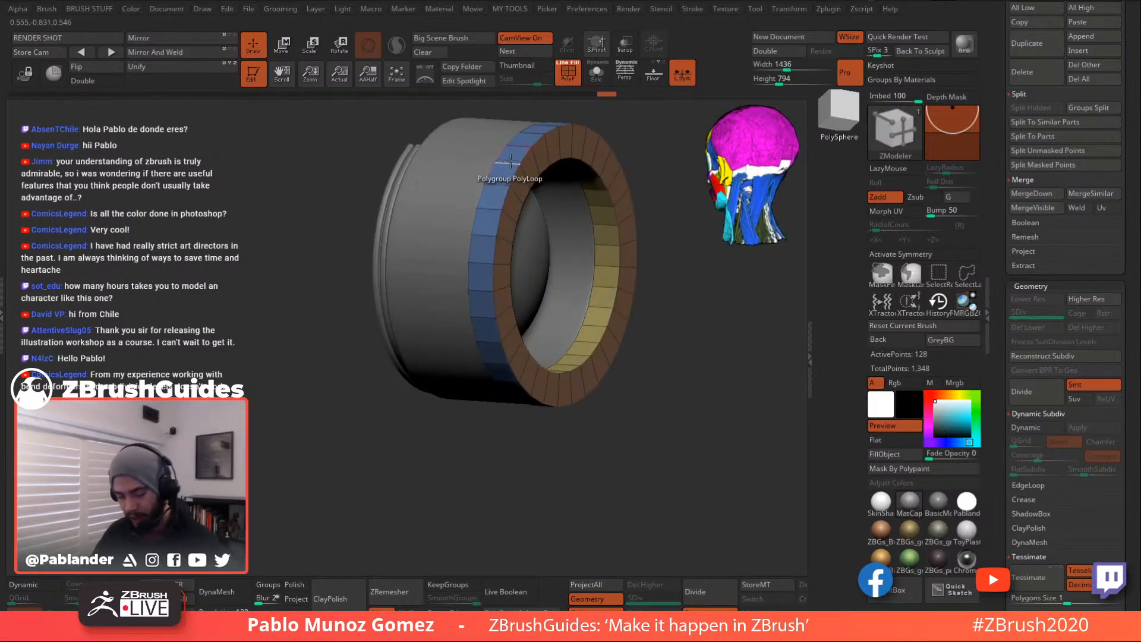
- QMesh-extrude the strip's rim to widen the brown face, then frame the model
{"action": "key", "text": "space"}
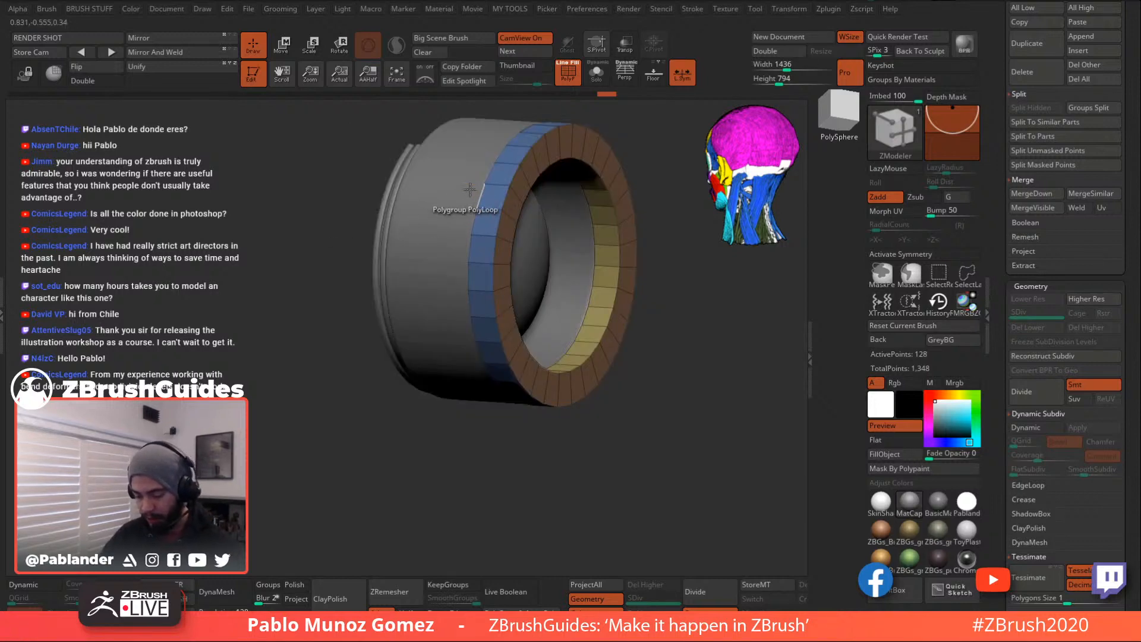
{"action": "left_click_drag", "start_coordinate": [479, 190], "coordinate": [439, 175]}
{"action": "left_click_drag", "start_coordinate": [326, 359], "coordinate": [597, 379], "text": "shift"}
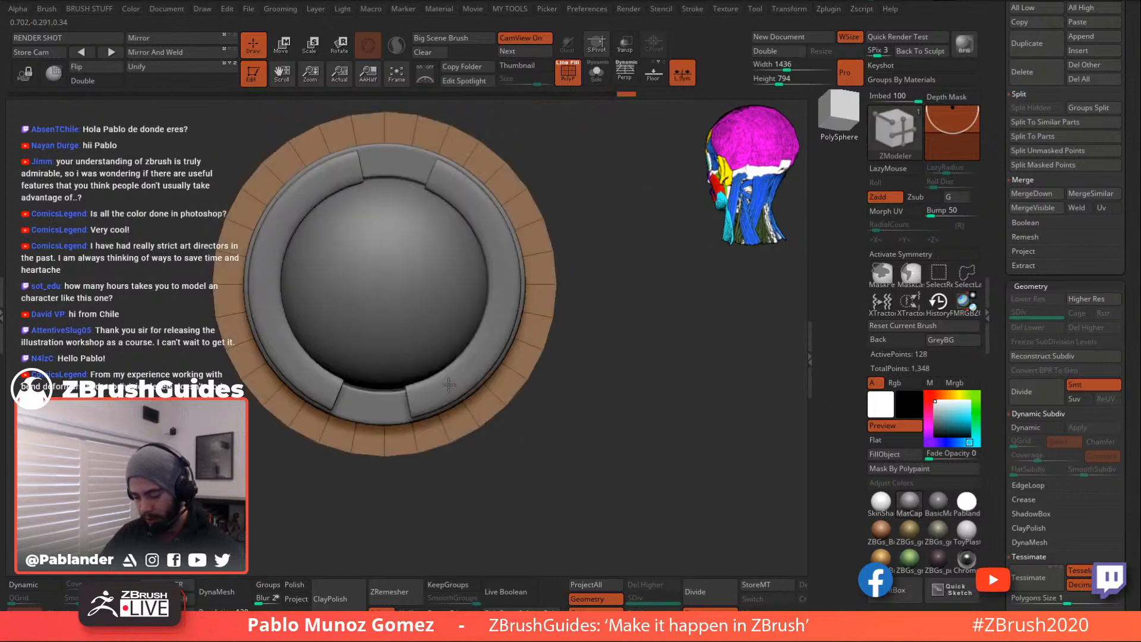
{"action": "key", "text": "f"}
{"action": "left_click_drag", "start_coordinate": [566, 267], "coordinate": [581, 286], "text": "alt"}
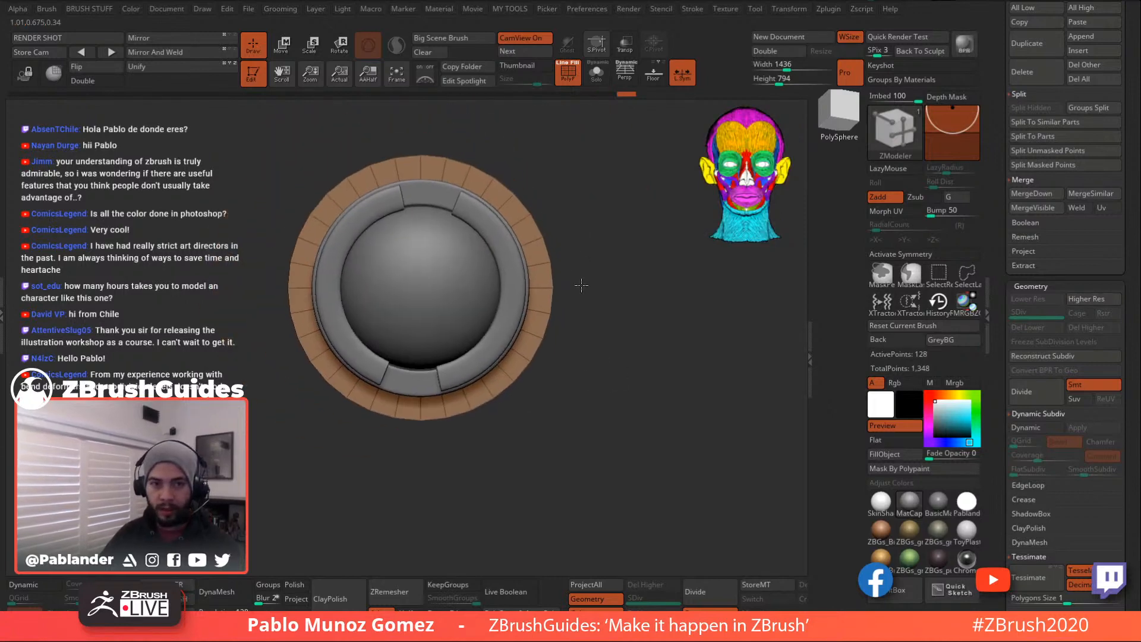
{"action": "mouse_move", "coordinate": [620, 226]}
{"action": "left_mouse_down"}
{"action": "mouse_move", "coordinate": [530, 202]}
{"action": "mouse_move", "coordinate": [520, 213]}
{"action": "mouse_move", "coordinate": [602, 224]}
{"action": "left_mouse_up"}
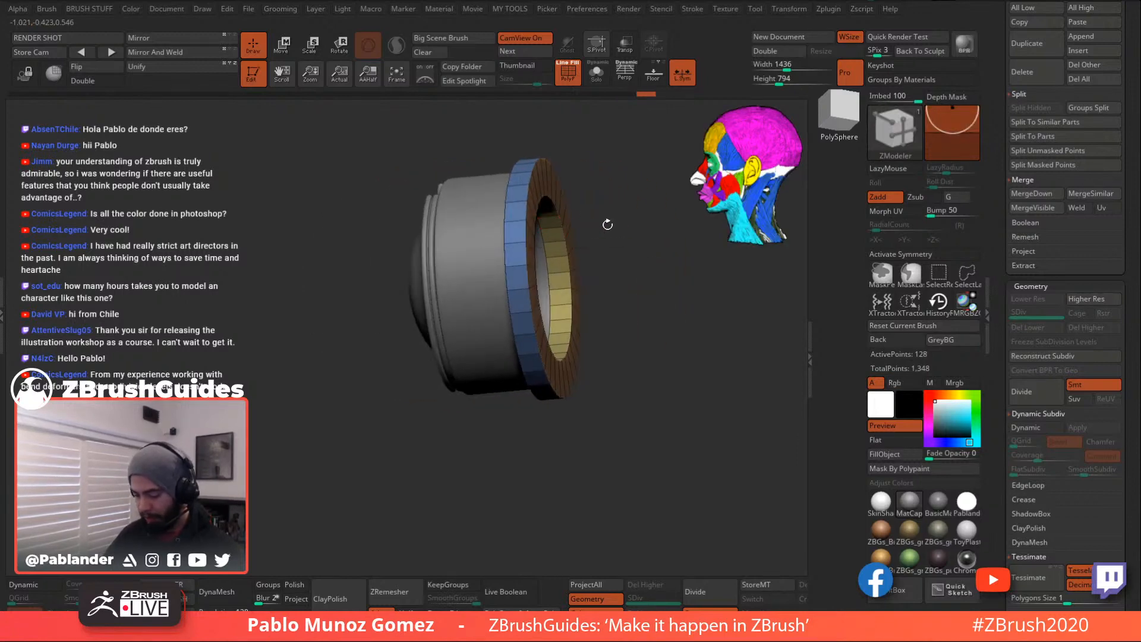
- Turn on Dynamic Subdiv and scale the blue front ring wider with the Transpose gizmo
{"action": "left_click", "coordinate": [1048, 424]}
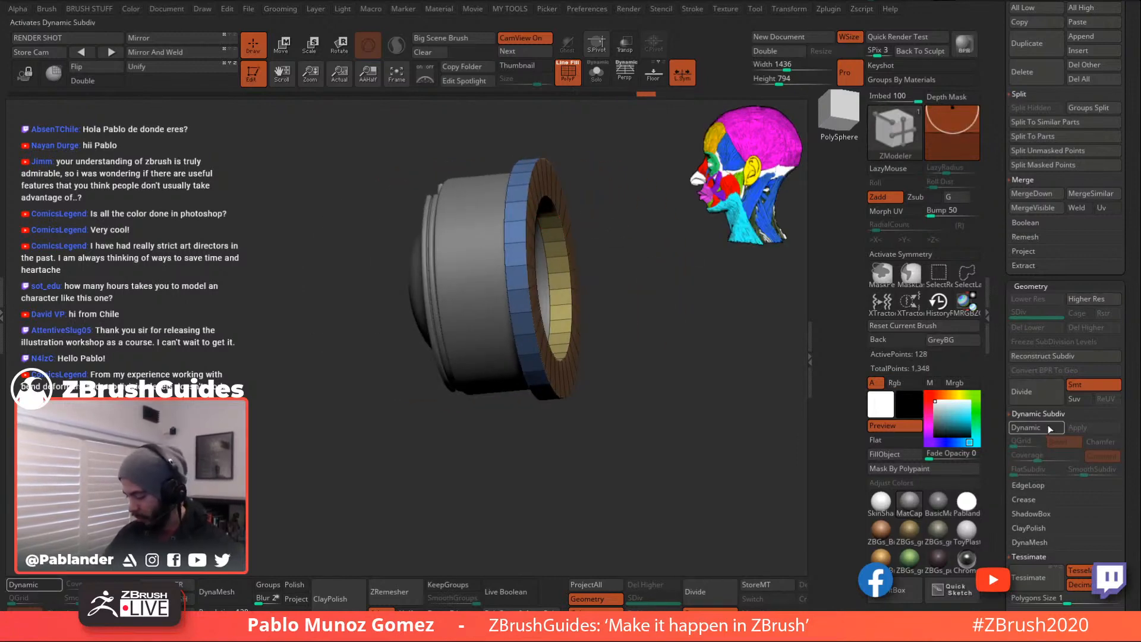
{"action": "left_click_drag", "start_coordinate": [651, 342], "coordinate": [555, 244]}
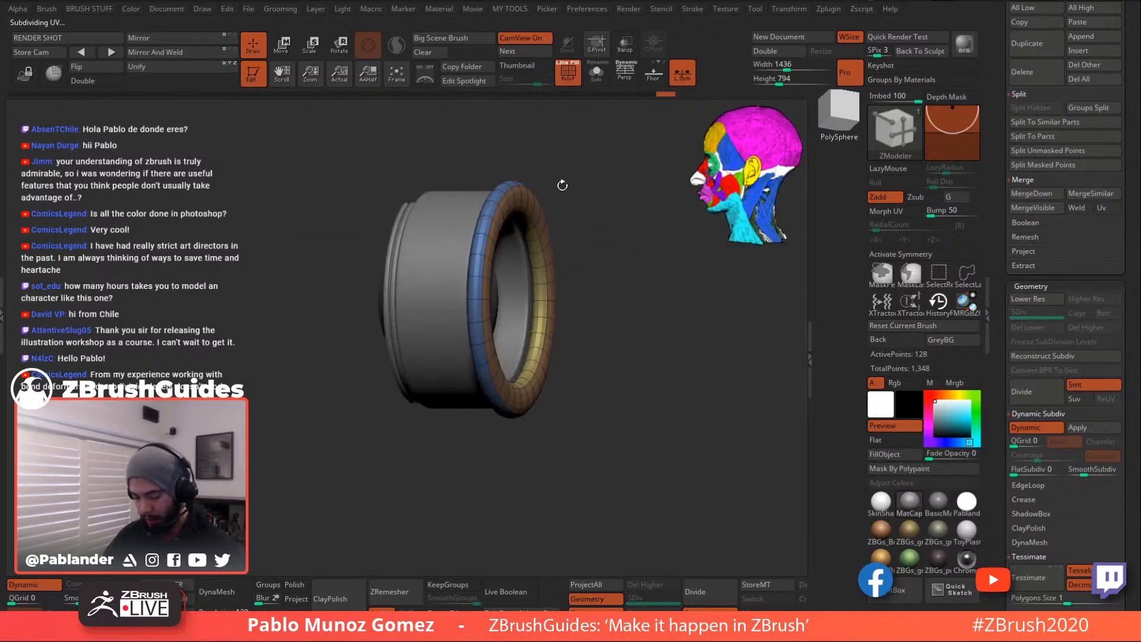
{"action": "left_click", "coordinate": [276, 57]}
{"action": "left_click_drag", "start_coordinate": [560, 144], "coordinate": [606, 184]}
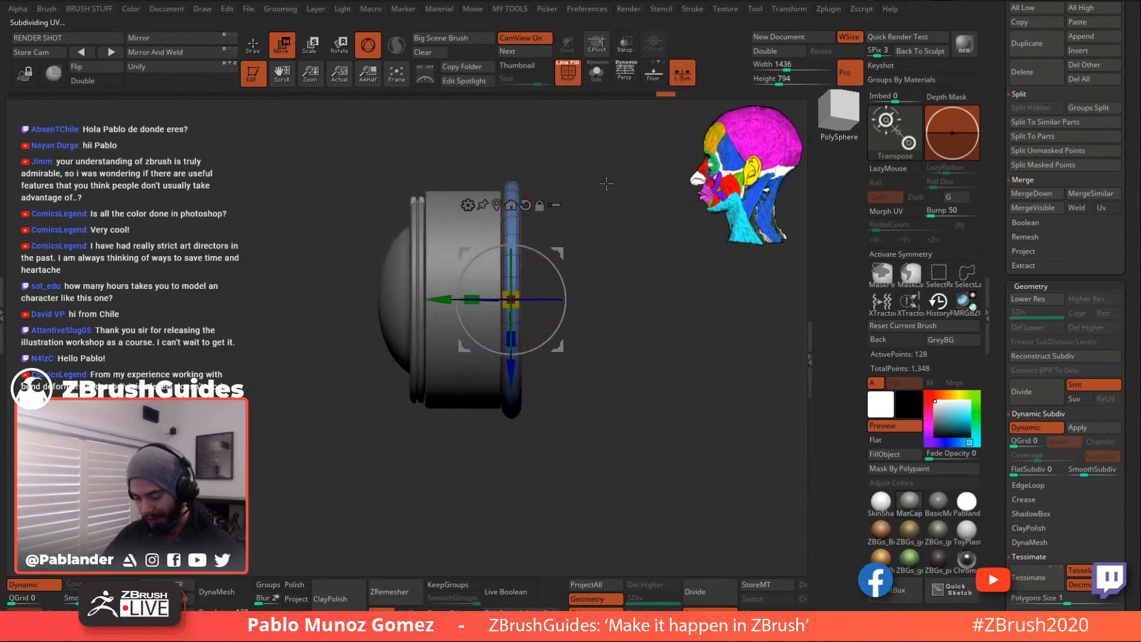
{"action": "left_click_drag", "start_coordinate": [474, 291], "coordinate": [443, 299]}
- Return to the ZModeler brush, turn off PolyF, and view the smoothed lens from the front
{"action": "key", "text": "q"}
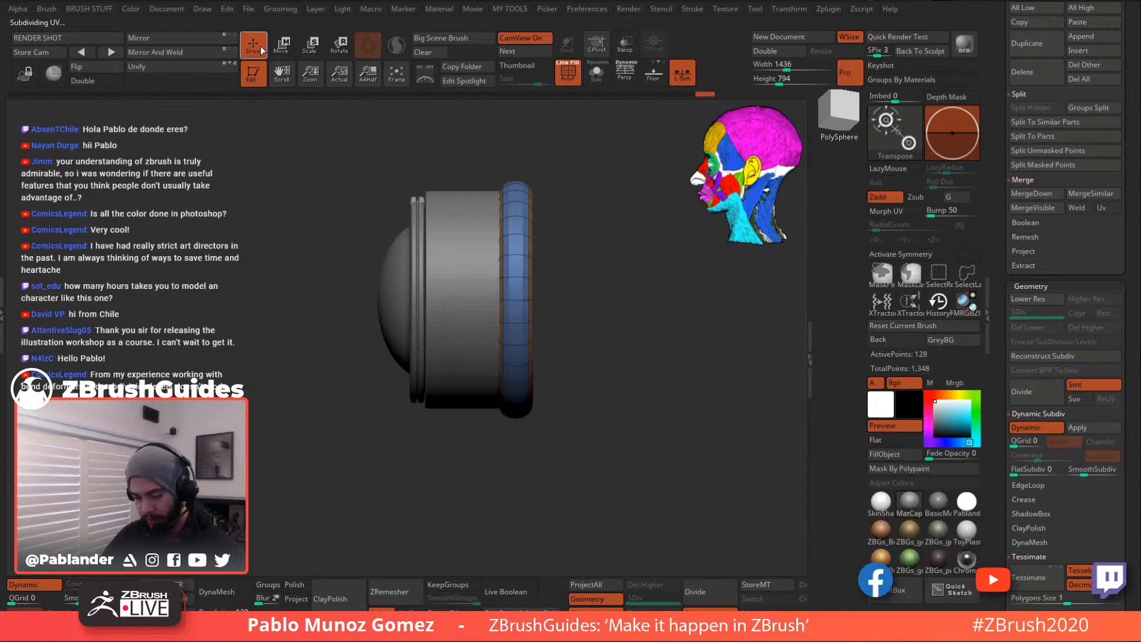
{"action": "key", "text": "b"}
{"action": "key", "text": "z"}
{"action": "key", "text": "m"}
{"action": "mouse_move", "coordinate": [604, 204]}
{"action": "left_mouse_down"}
{"action": "mouse_move", "coordinate": [582, 234]}
{"action": "mouse_move", "coordinate": [690, 360]}
{"action": "mouse_move", "coordinate": [645, 362]}
{"action": "mouse_move", "coordinate": [679, 363]}
{"action": "mouse_move", "coordinate": [657, 357]}
{"action": "mouse_move", "coordinate": [648, 378]}
{"action": "left_mouse_up"}
{"action": "left_click", "coordinate": [568, 73]}
{"action": "left_click_drag", "start_coordinate": [592, 226], "coordinate": [599, 293]}
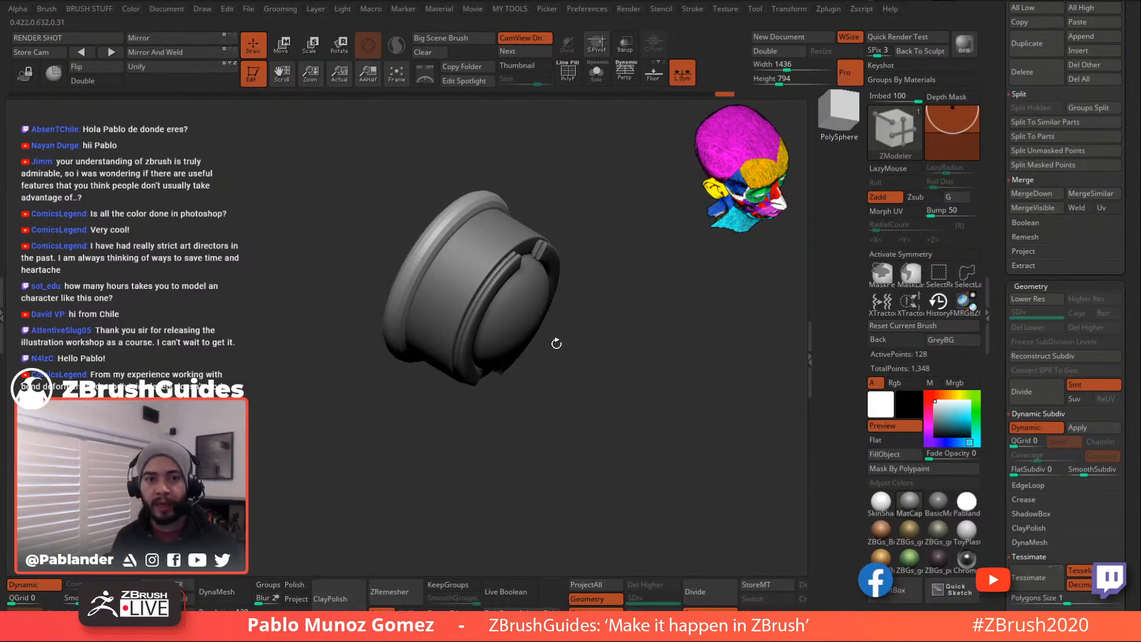
{"action": "left_click_drag", "start_coordinate": [622, 291], "coordinate": [607, 371]}
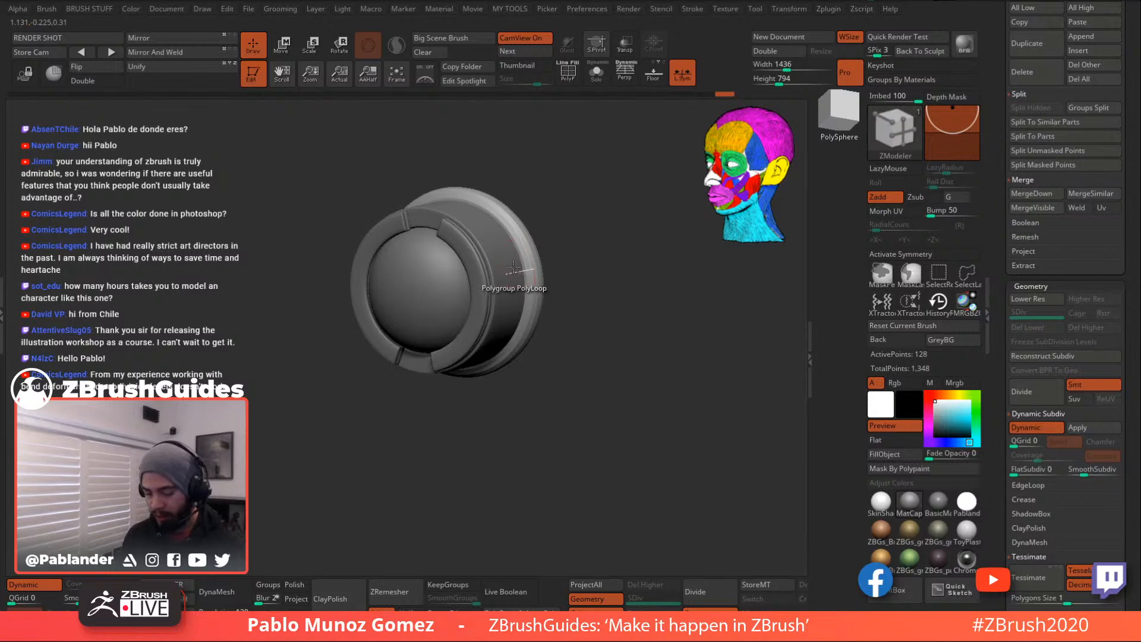
- Add edge loops around the ring's outer rim and QMesh-extrude the ring panel outward
{"action": "left_click", "coordinate": [538, 300]}
{"action": "left_click", "coordinate": [569, 76]}
{"action": "left_click_drag", "start_coordinate": [548, 211], "coordinate": [484, 235], "text": "shift"}
{"action": "left_click_drag", "start_coordinate": [596, 307], "coordinate": [552, 271]}
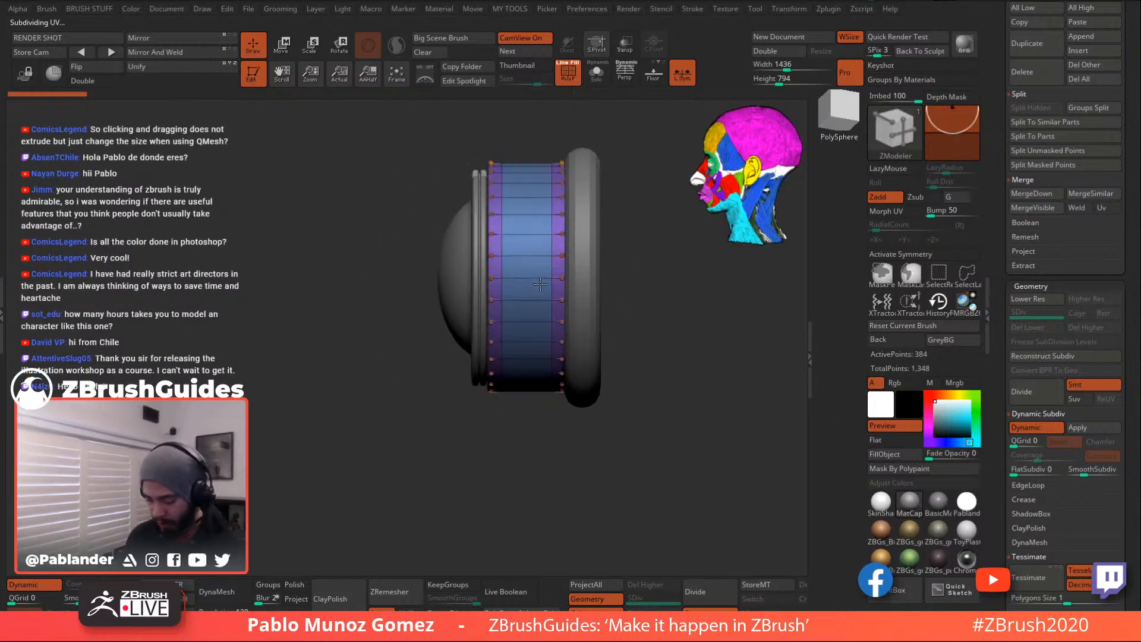
{"action": "key", "text": "ctrl"}
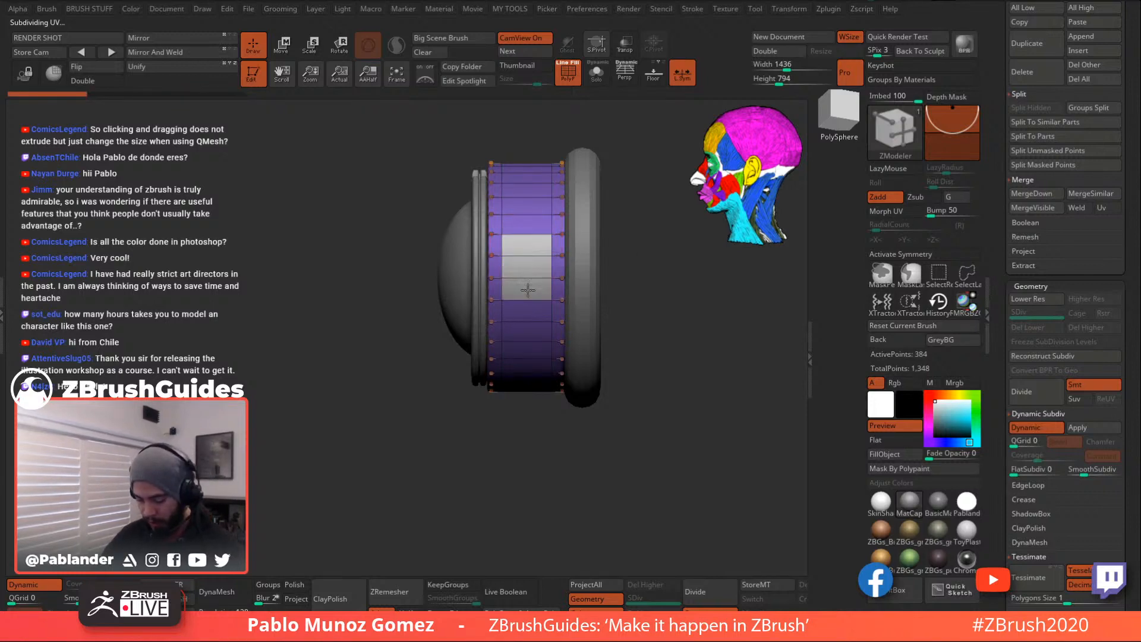
{"action": "right_click_drag", "start_coordinate": [528, 302], "coordinate": [561, 294]}
{"action": "mouse_move", "coordinate": [540, 263]}
{"action": "left_mouse_down"}
{"action": "mouse_move", "coordinate": [572, 262]}
{"action": "mouse_move", "coordinate": [553, 267]}
{"action": "left_mouse_up"}
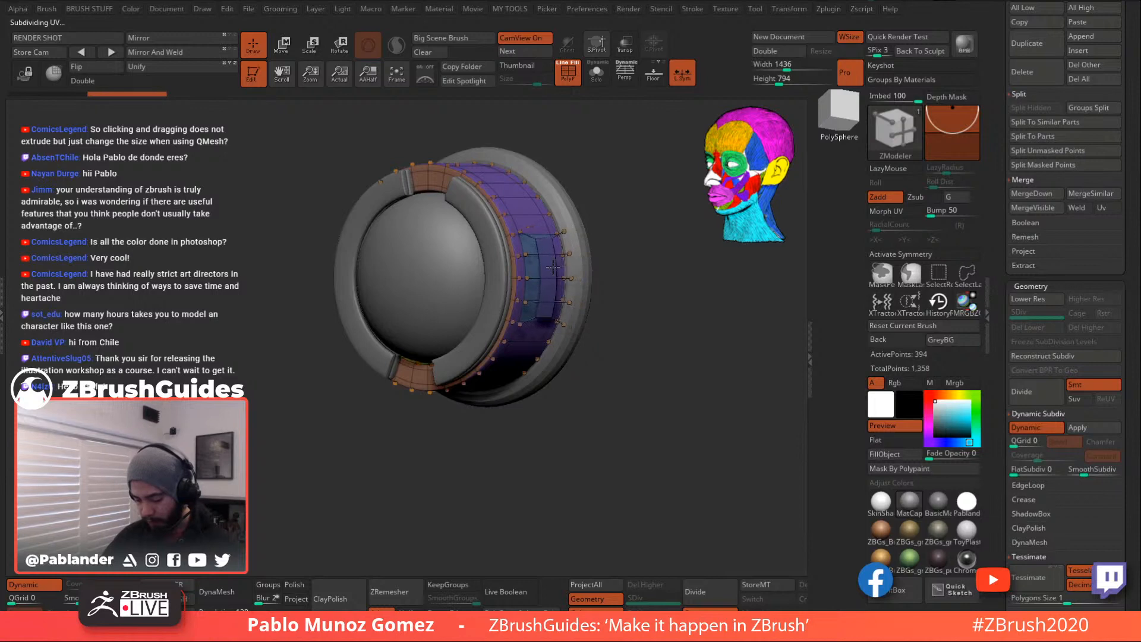
- Isolate the purple panel polygroup, split it off with Split Hidden, and disable Dynamic Subdiv
{"action": "left_click", "coordinate": [552, 268], "text": "ctrl+shift"}
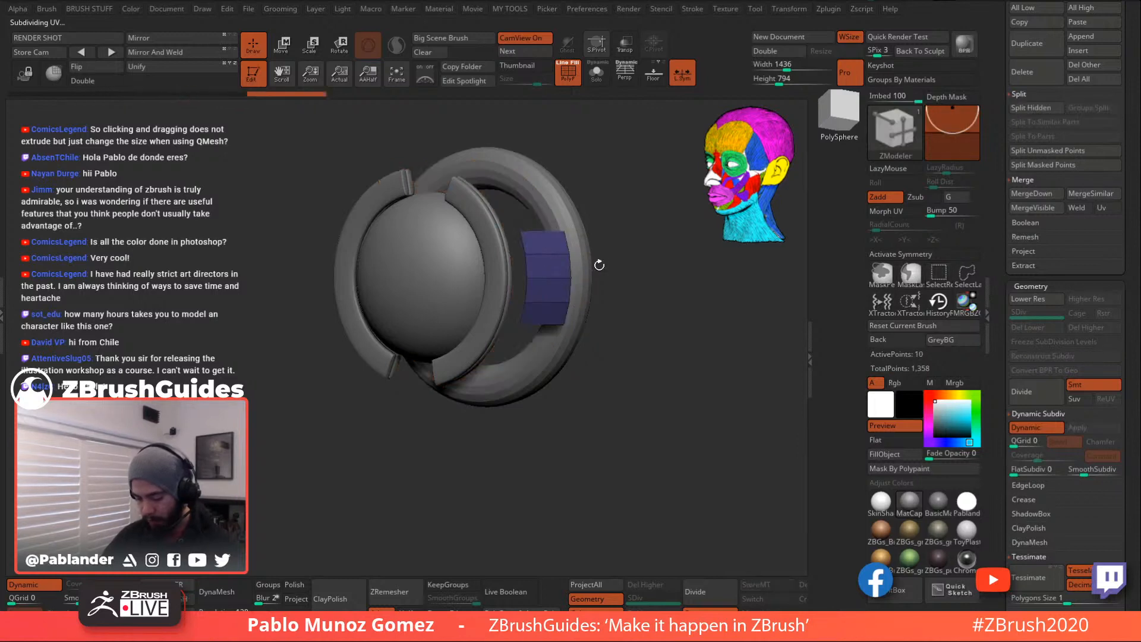
{"action": "key", "text": "1"}
{"action": "left_click", "coordinate": [570, 279]}
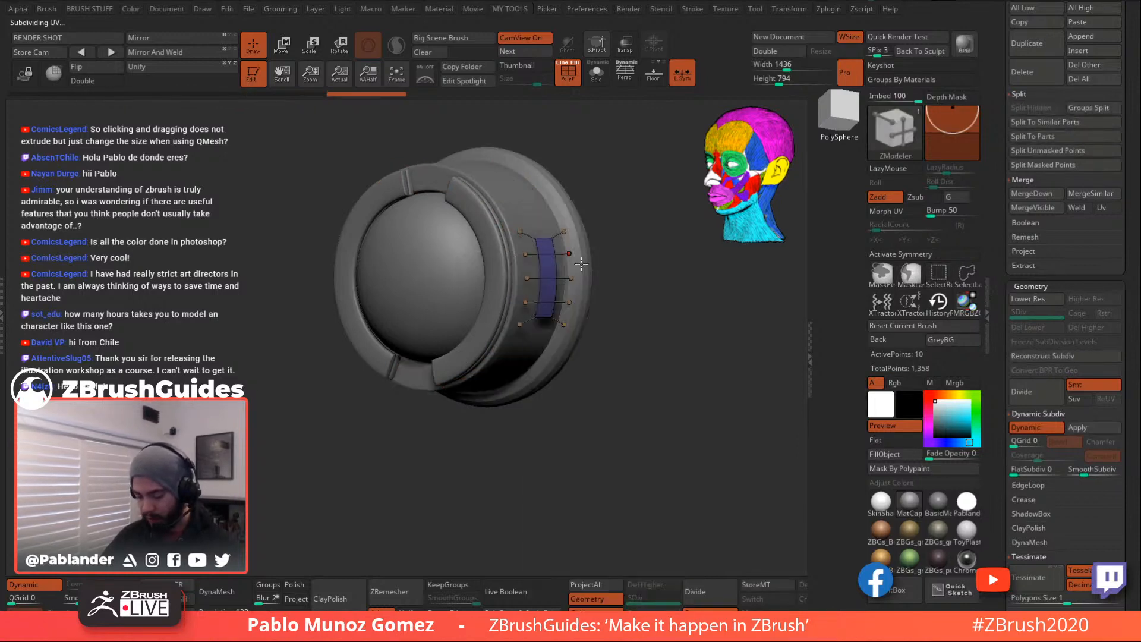
{"action": "left_click", "coordinate": [1041, 427]}
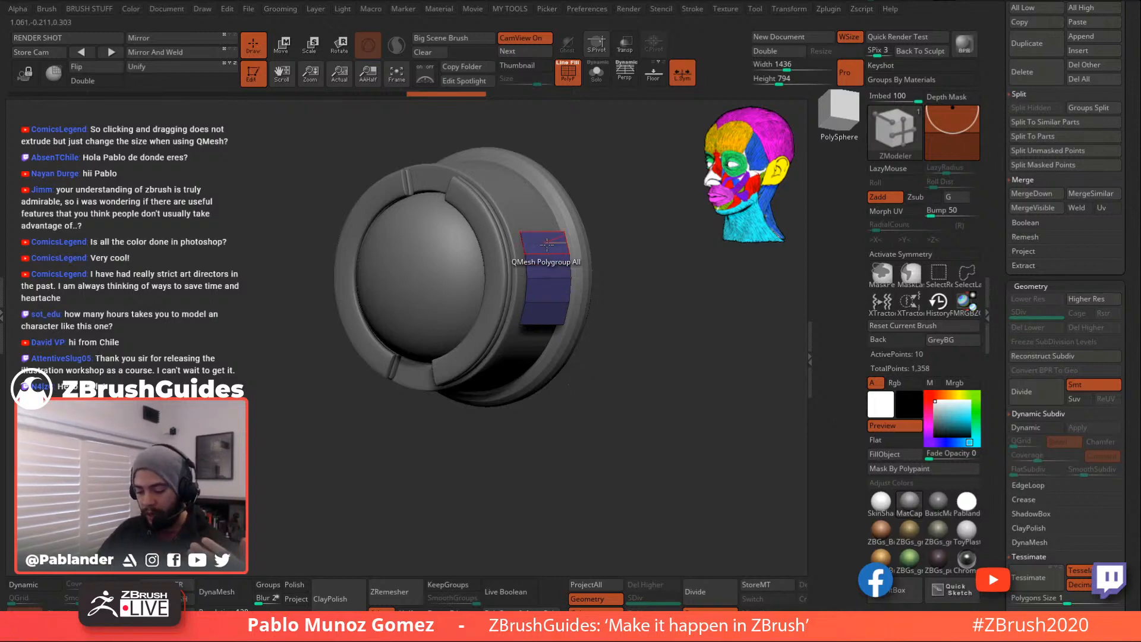
- Push the extruded panel back flush with the housing ring
{"action": "left_click_drag", "start_coordinate": [601, 247], "coordinate": [553, 250]}
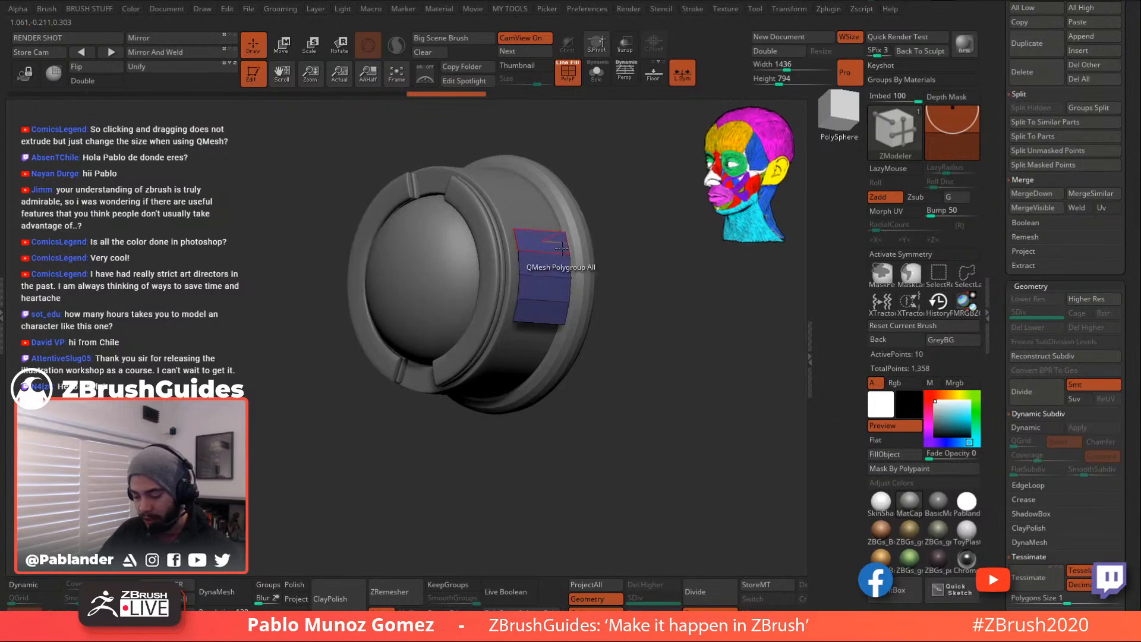
{"action": "key", "text": "space"}
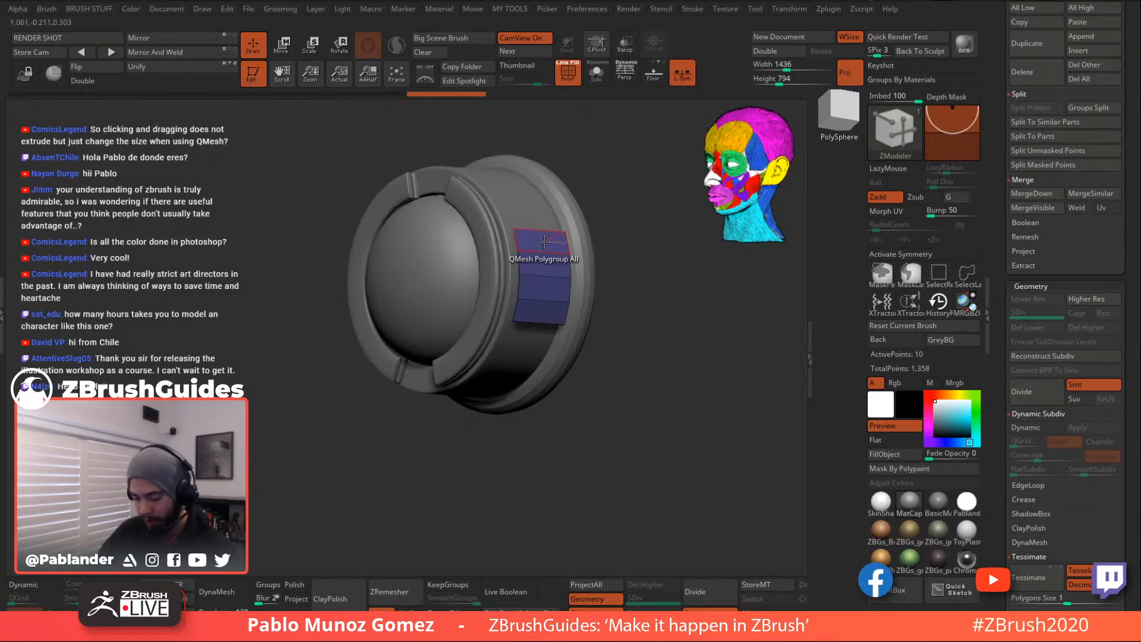
{"action": "left_click_drag", "start_coordinate": [547, 241], "coordinate": [532, 245]}
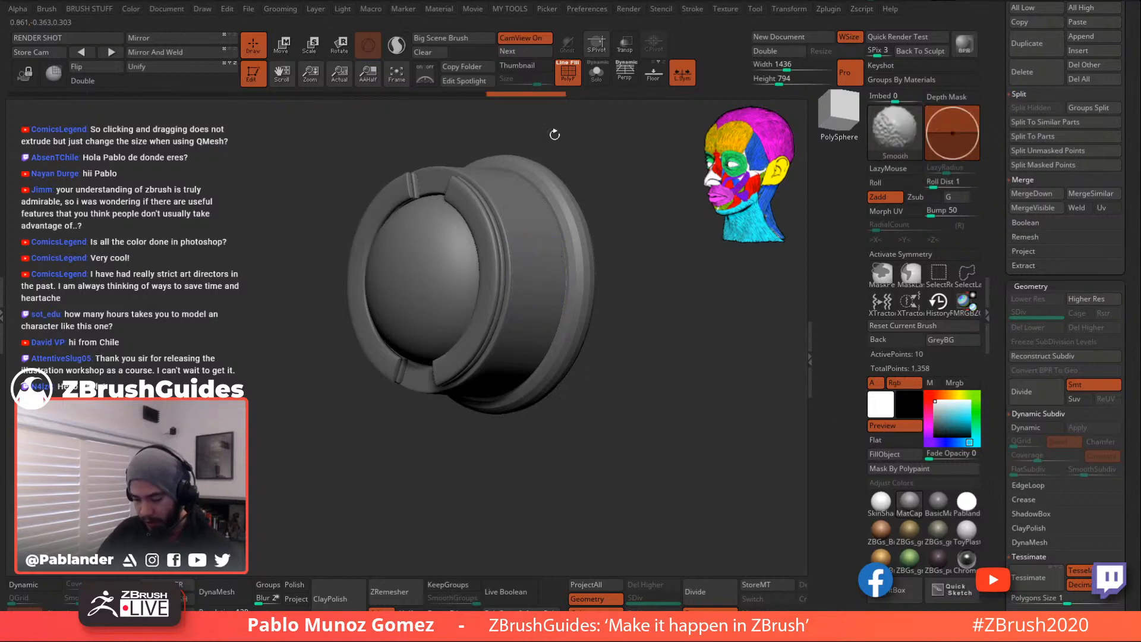
- Solo the panel piece and QMesh-extrude it into a wider, thicker block
{"action": "left_click", "coordinate": [600, 73]}
{"action": "left_click_drag", "start_coordinate": [534, 240], "coordinate": [564, 226]}
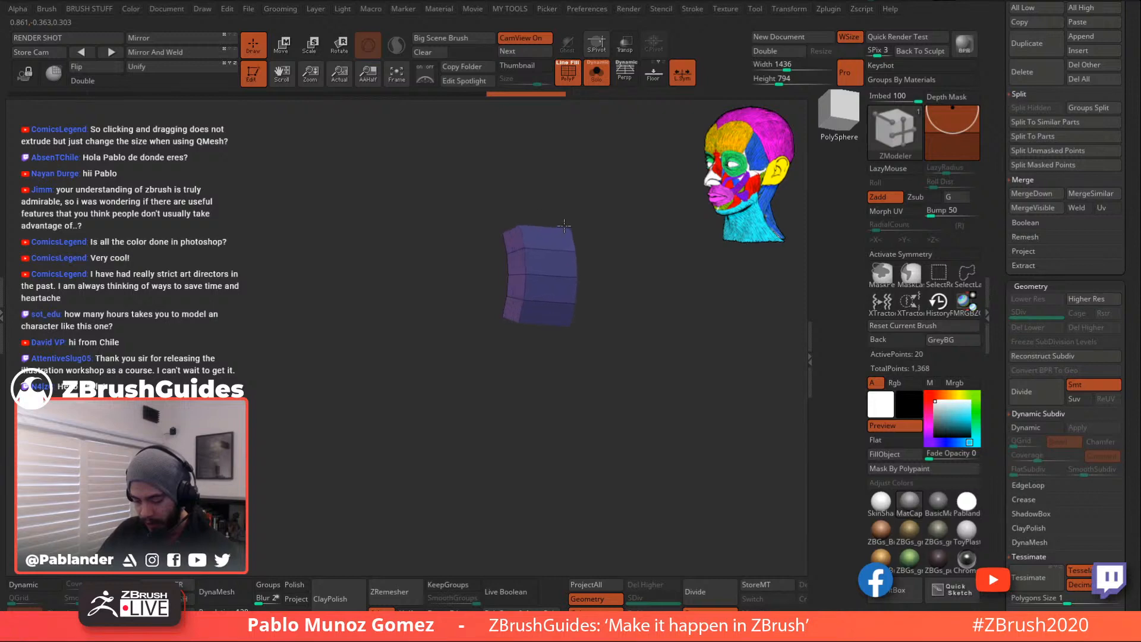
{"action": "left_click_drag", "start_coordinate": [569, 225], "coordinate": [574, 224]}
{"action": "left_click", "coordinate": [575, 84]}
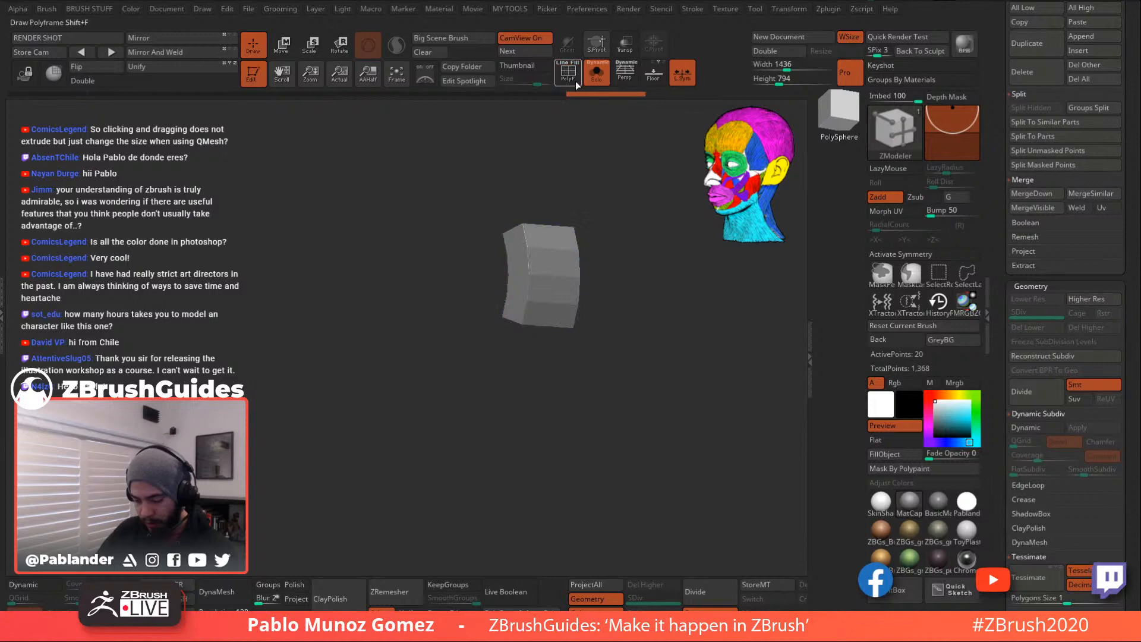
{"action": "left_click", "coordinate": [596, 72]}
{"action": "left_click_drag", "start_coordinate": [597, 158], "coordinate": [665, 342], "text": "shift"}
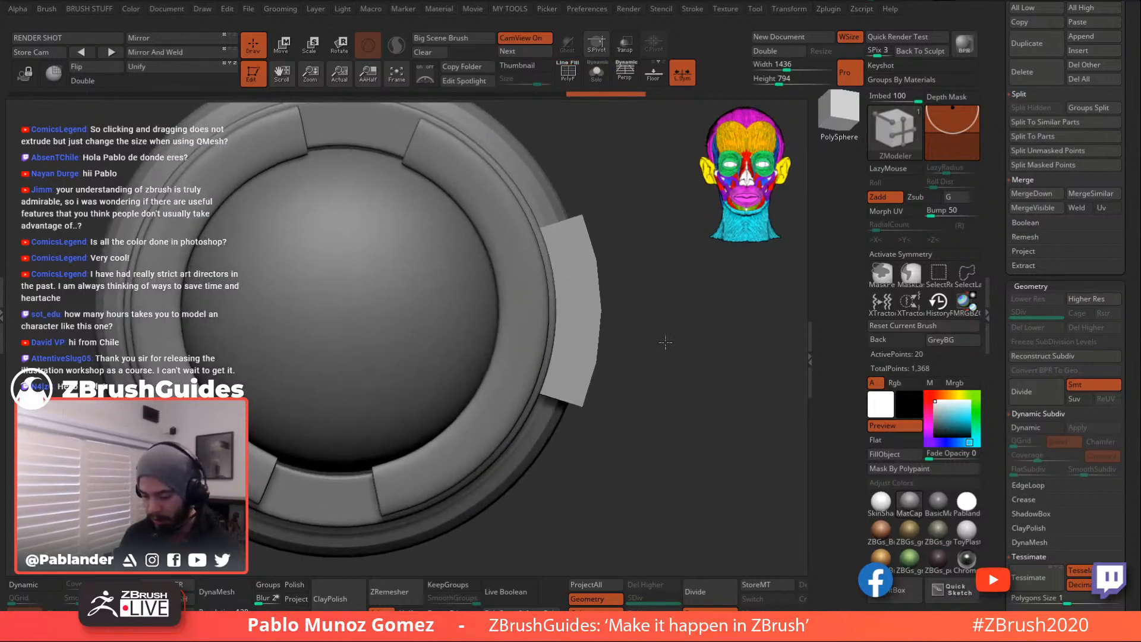
- Lasso-mask the block's upper and lower ends, then invert the mask
{"action": "key", "text": "ctrl"}
{"action": "left_click_drag", "start_coordinate": [572, 225], "coordinate": [562, 218], "text": "ctrl"}
{"action": "left_click", "coordinate": [613, 208], "text": "ctrl"}
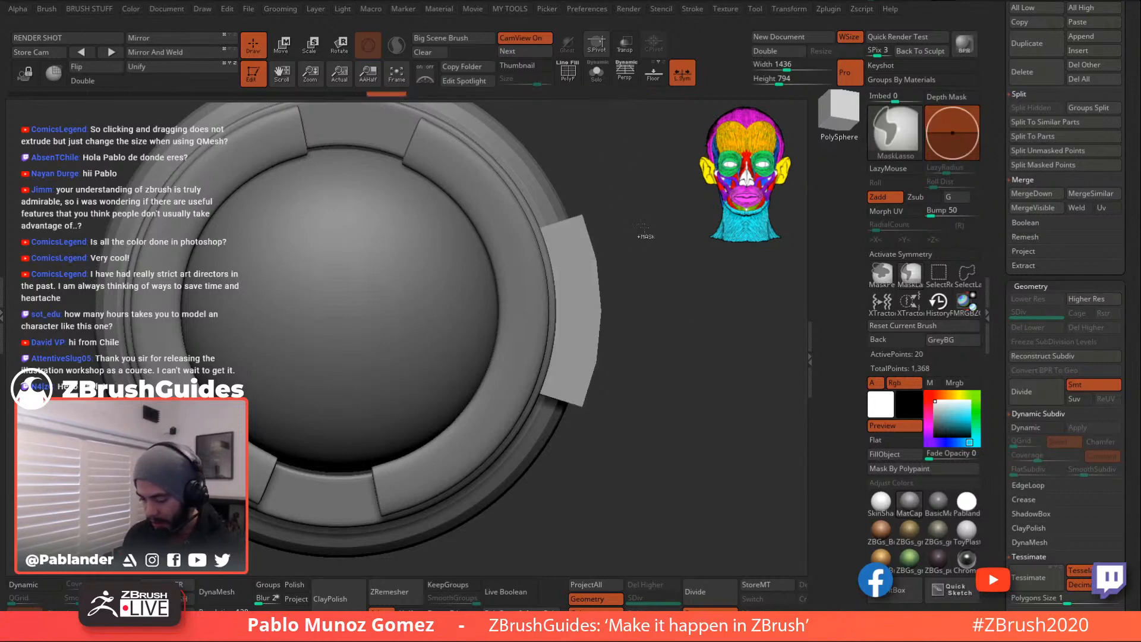
{"action": "left_click_drag", "start_coordinate": [613, 157], "coordinate": [571, 153], "text": "ctrl"}
{"action": "left_click", "coordinate": [646, 217], "text": "ctrl"}
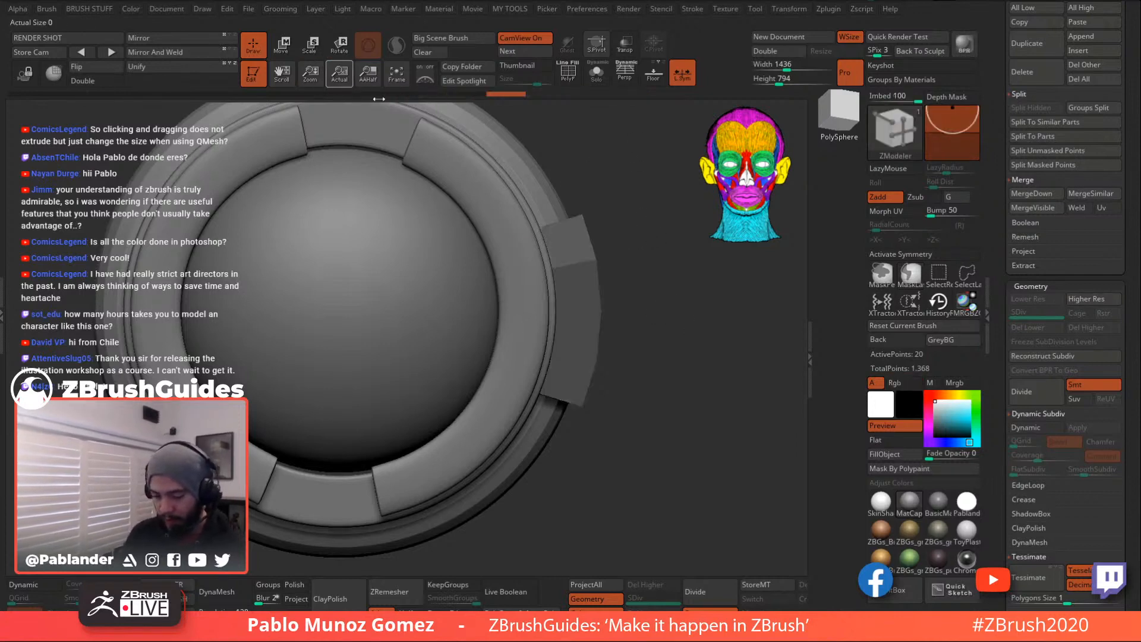
{"action": "mouse_move", "coordinate": [641, 422]}
{"action": "left_mouse_down", "text": "ctrl"}
{"action": "mouse_move", "coordinate": [559, 405]}
{"action": "mouse_move", "coordinate": [602, 443]}
{"action": "left_mouse_up", "text": "ctrl"}
{"action": "left_click", "coordinate": [611, 395], "text": "ctrl"}
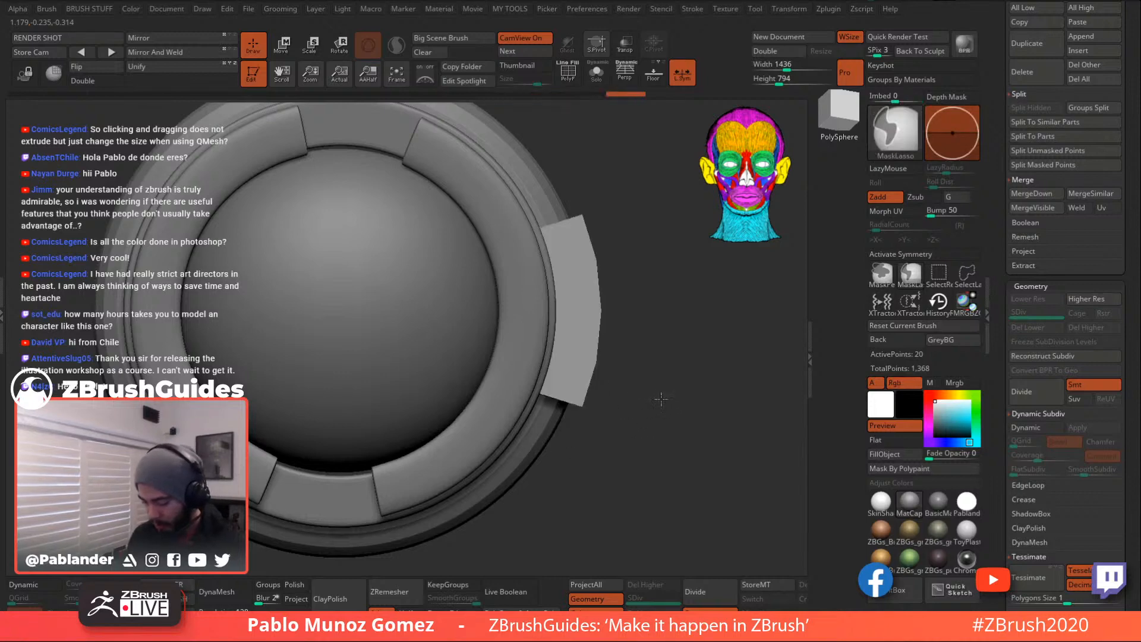
{"action": "left_click_drag", "start_coordinate": [603, 391], "coordinate": [621, 440], "text": "ctrl"}
{"action": "mouse_move", "coordinate": [611, 183]}
{"action": "left_mouse_down", "text": "ctrl"}
{"action": "mouse_move", "coordinate": [580, 241]}
{"action": "mouse_move", "coordinate": [640, 238]}
{"action": "left_mouse_up", "text": "ctrl"}
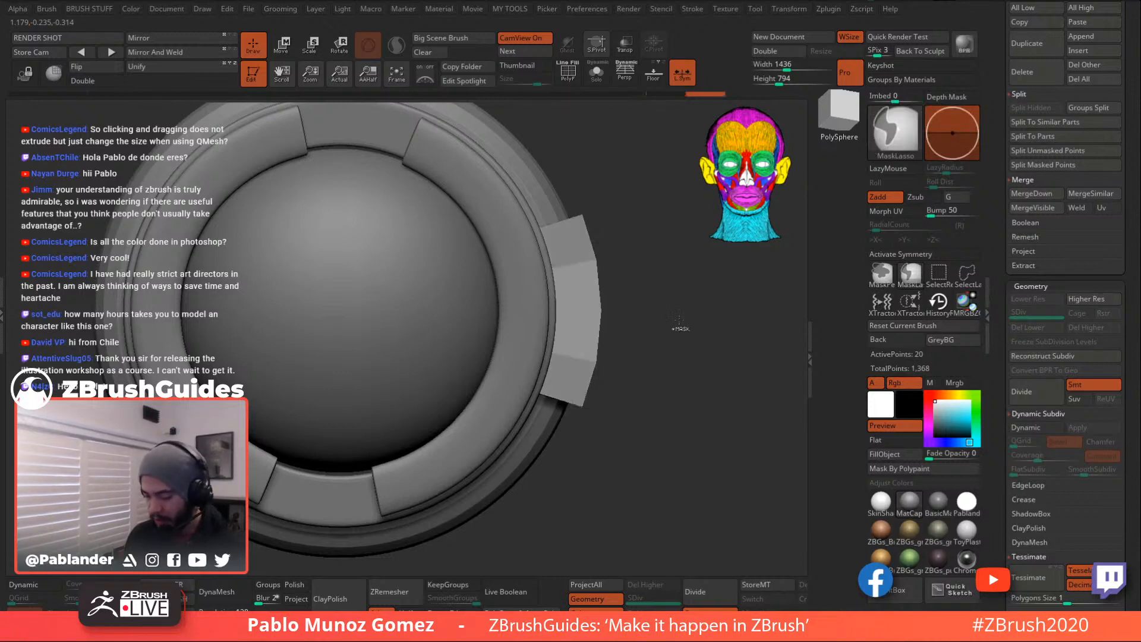
{"action": "left_click", "coordinate": [674, 319], "text": "ctrl"}
- Use the Move gizmo to flatten the block's outer face and shift it right
{"action": "key", "text": "w"}
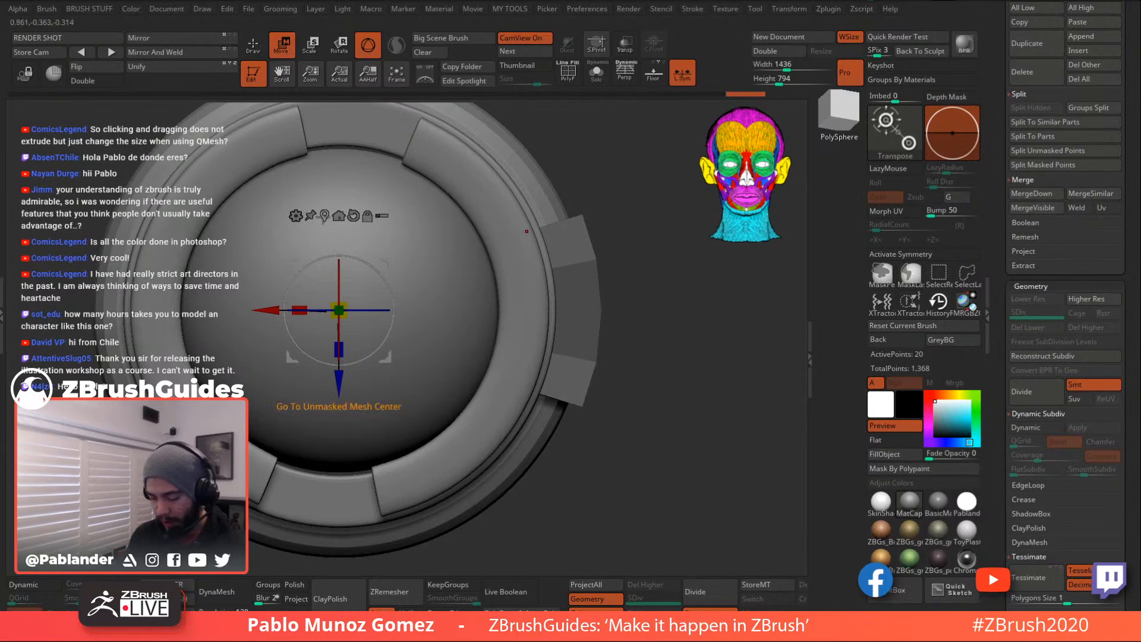
{"action": "left_click", "coordinate": [582, 309]}
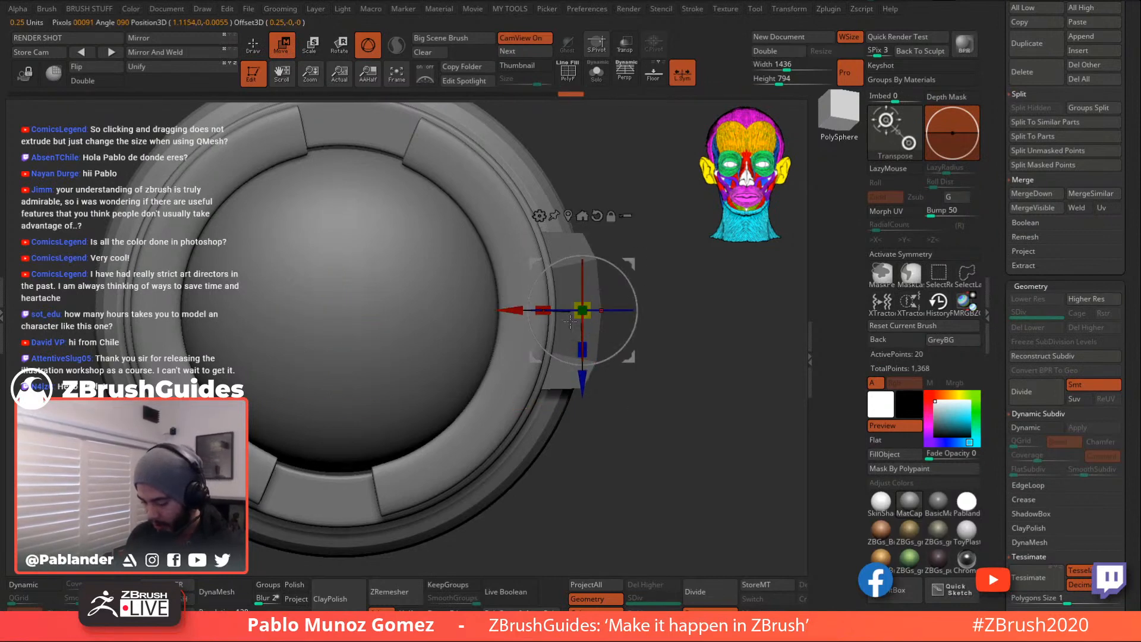
{"action": "mouse_move", "coordinate": [541, 305]}
{"action": "left_mouse_down"}
{"action": "mouse_move", "coordinate": [554, 305]}
{"action": "mouse_move", "coordinate": [520, 309]}
{"action": "left_mouse_up"}
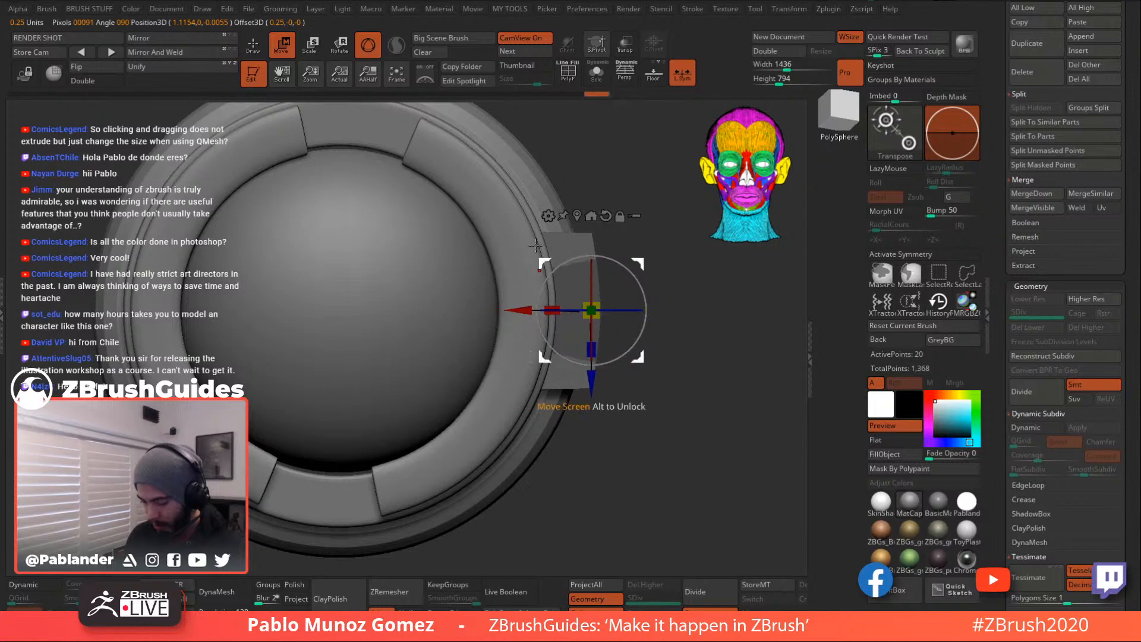
{"action": "left_click", "coordinate": [254, 47]}
{"action": "mouse_move", "coordinate": [646, 221]}
{"action": "left_mouse_down", "text": "ctrl"}
{"action": "mouse_move", "coordinate": [581, 416]}
{"action": "mouse_move", "coordinate": [570, 245]}
{"action": "left_mouse_up", "text": "ctrl"}
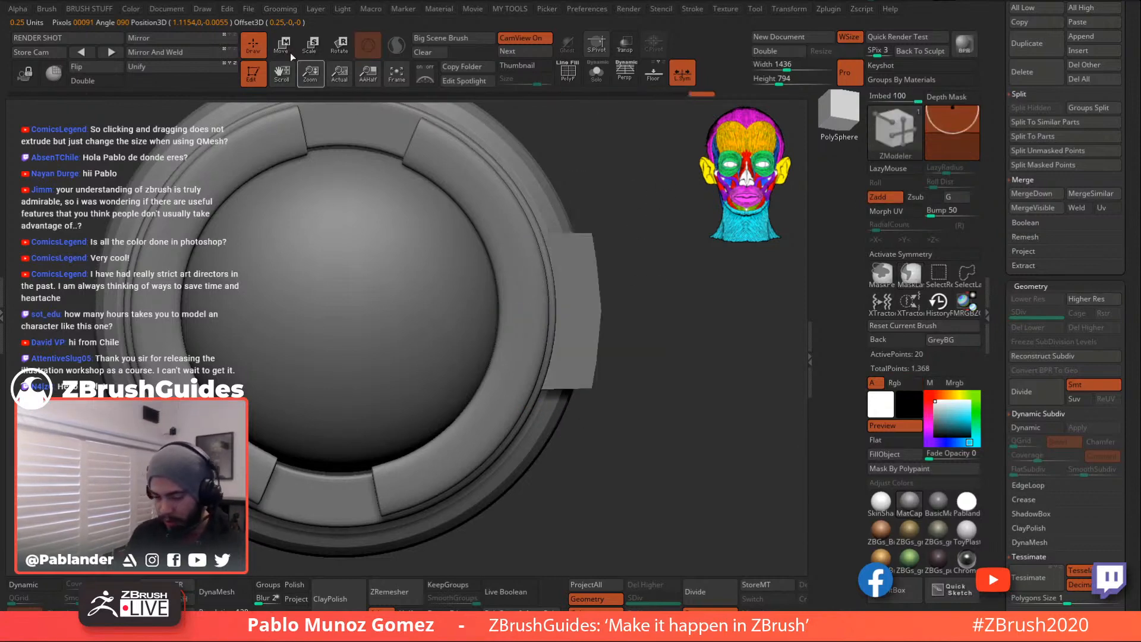
{"action": "key", "text": "w"}
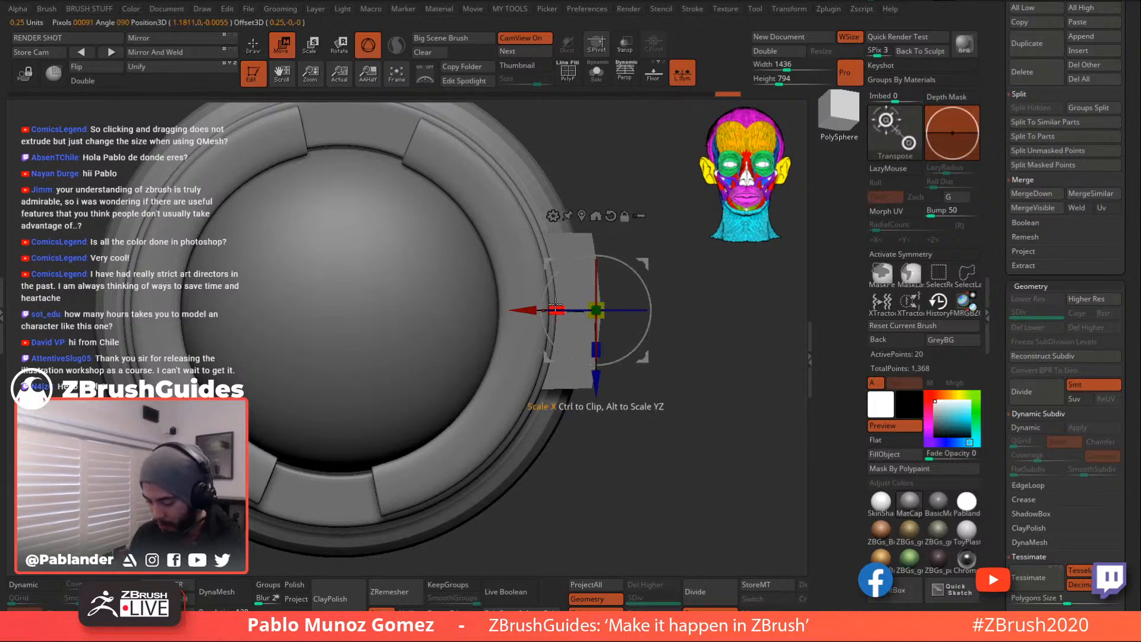
{"action": "left_click_drag", "start_coordinate": [654, 303], "coordinate": [713, 381]}
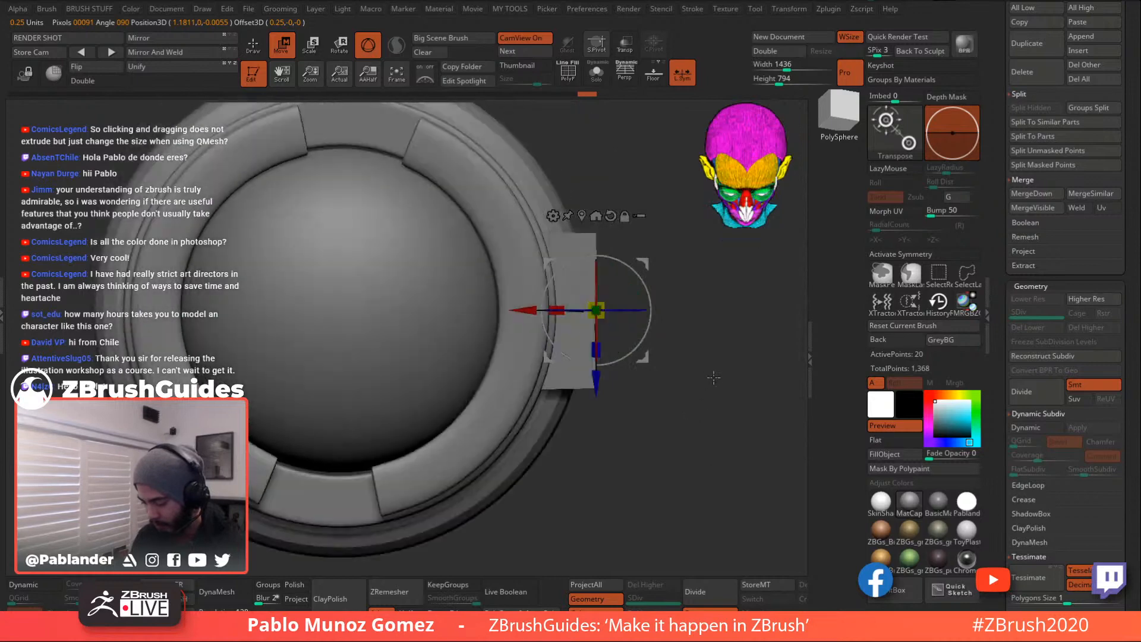
{"action": "left_click_drag", "start_coordinate": [524, 305], "coordinate": [544, 305]}
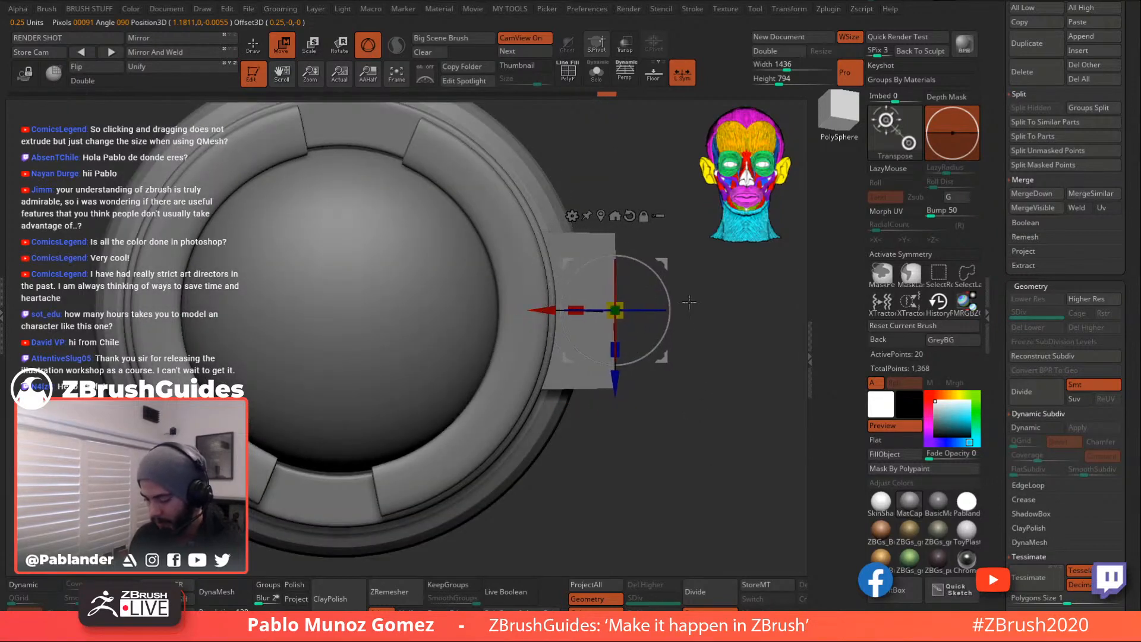
{"action": "left_click_drag", "start_coordinate": [696, 368], "coordinate": [677, 320], "text": "alt"}
- Scale the side block along its depth axis with the Transpose gizmo
{"action": "key", "text": "q"}
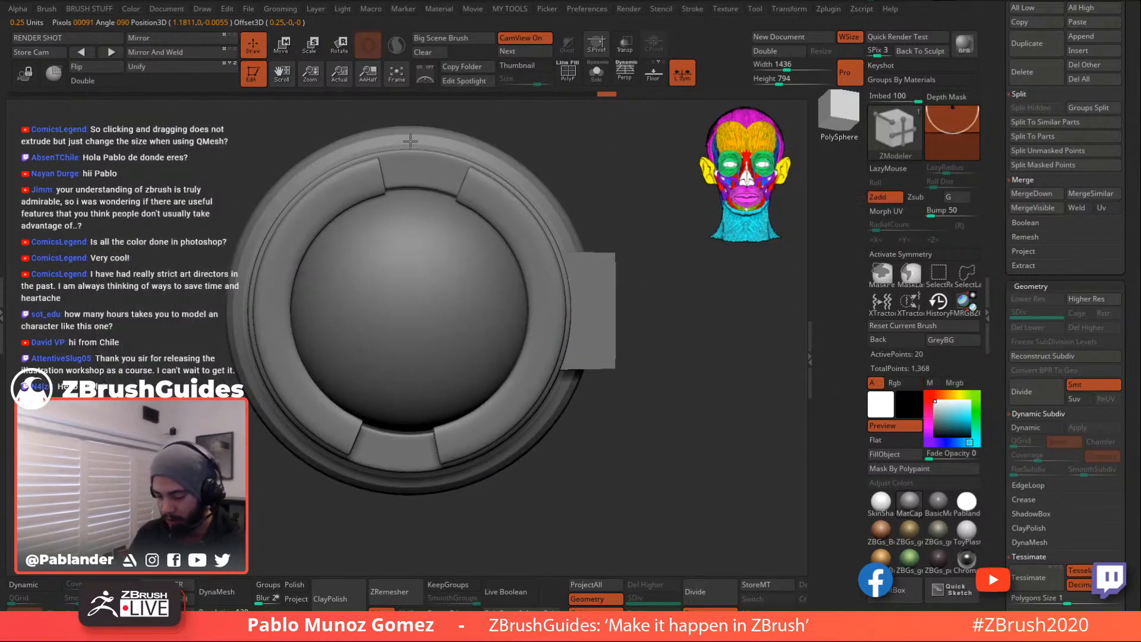
{"action": "left_click", "coordinate": [289, 47]}
{"action": "left_click_drag", "start_coordinate": [616, 354], "coordinate": [620, 332]}
{"action": "left_click", "coordinate": [254, 47]}
{"action": "mouse_move", "coordinate": [682, 356]}
{"action": "left_mouse_down", "text": "alt"}
{"action": "mouse_move", "coordinate": [645, 331]}
{"action": "mouse_move", "coordinate": [620, 363]}
{"action": "mouse_move", "coordinate": [639, 374]}
{"action": "mouse_move", "coordinate": [623, 374]}
{"action": "left_mouse_up", "text": "alt"}
- Narrow the block's outer face into a thin strip and move it to the right
{"action": "left_click", "coordinate": [285, 47]}
{"action": "left_click_drag", "start_coordinate": [520, 284], "coordinate": [536, 282]}
{"action": "key", "text": "ctrl+z"}
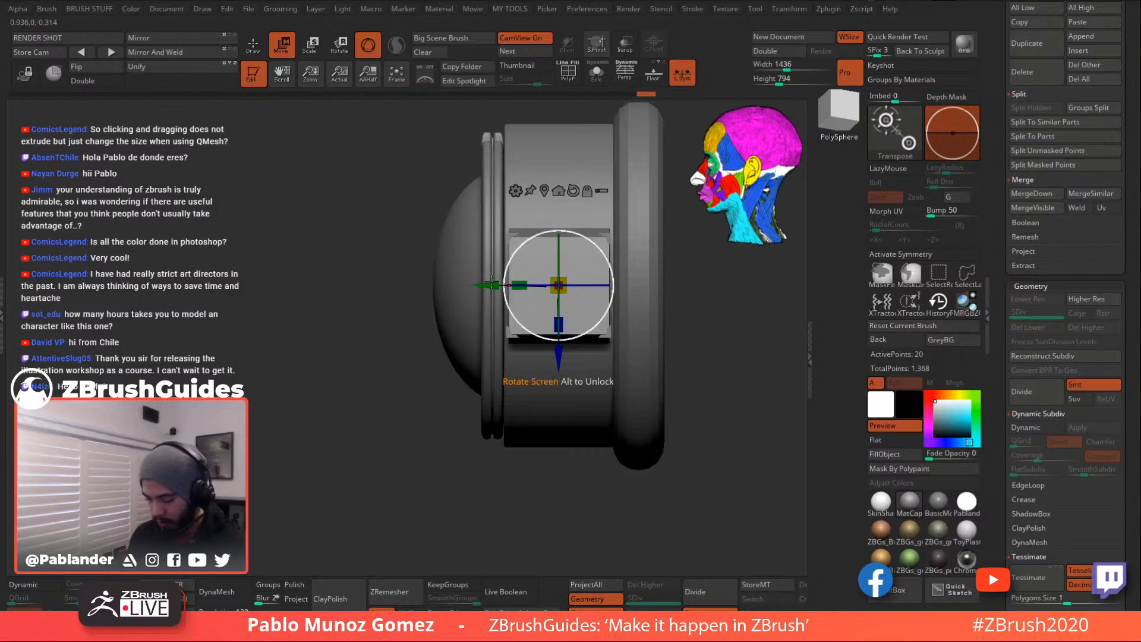
{"action": "left_click_drag", "start_coordinate": [295, 140], "coordinate": [309, 156], "text": "ctrl"}
{"action": "left_click_drag", "start_coordinate": [529, 292], "coordinate": [579, 279]}
{"action": "left_click_drag", "start_coordinate": [492, 284], "coordinate": [539, 283]}
{"action": "left_click_drag", "start_coordinate": [421, 396], "coordinate": [460, 379], "text": "shift"}
- Reframe the lens in the view, keeping the gizmo on the side strip
{"action": "left_click_drag", "start_coordinate": [646, 408], "coordinate": [658, 385], "text": "alt"}
{"action": "left_click_drag", "start_coordinate": [717, 320], "coordinate": [696, 327], "text": "alt"}
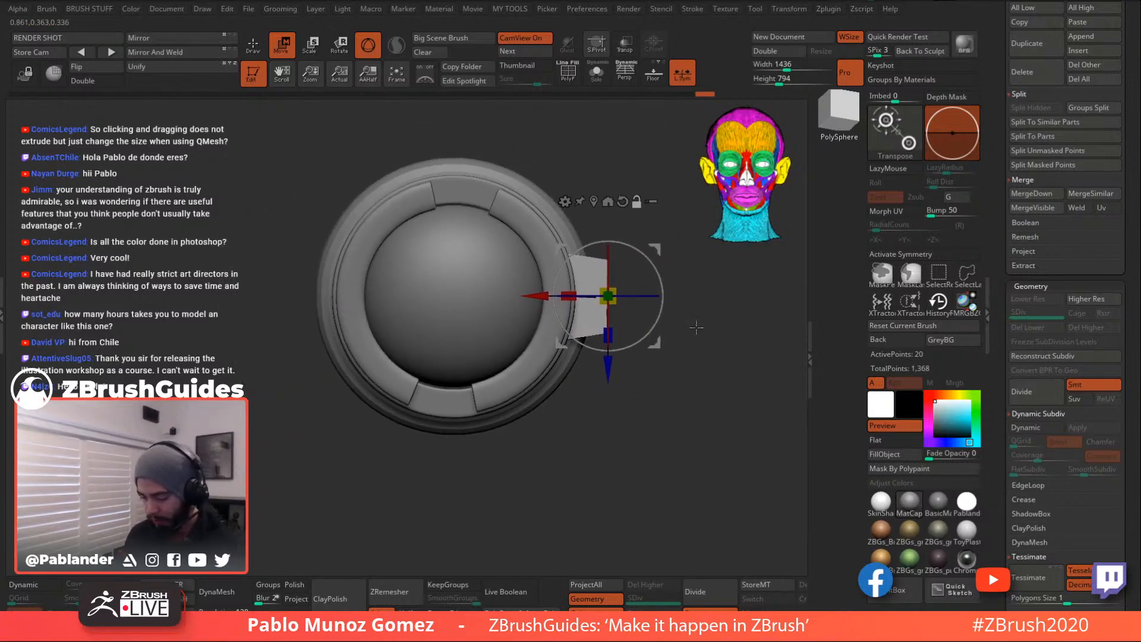
{"action": "left_click", "coordinate": [587, 203]}
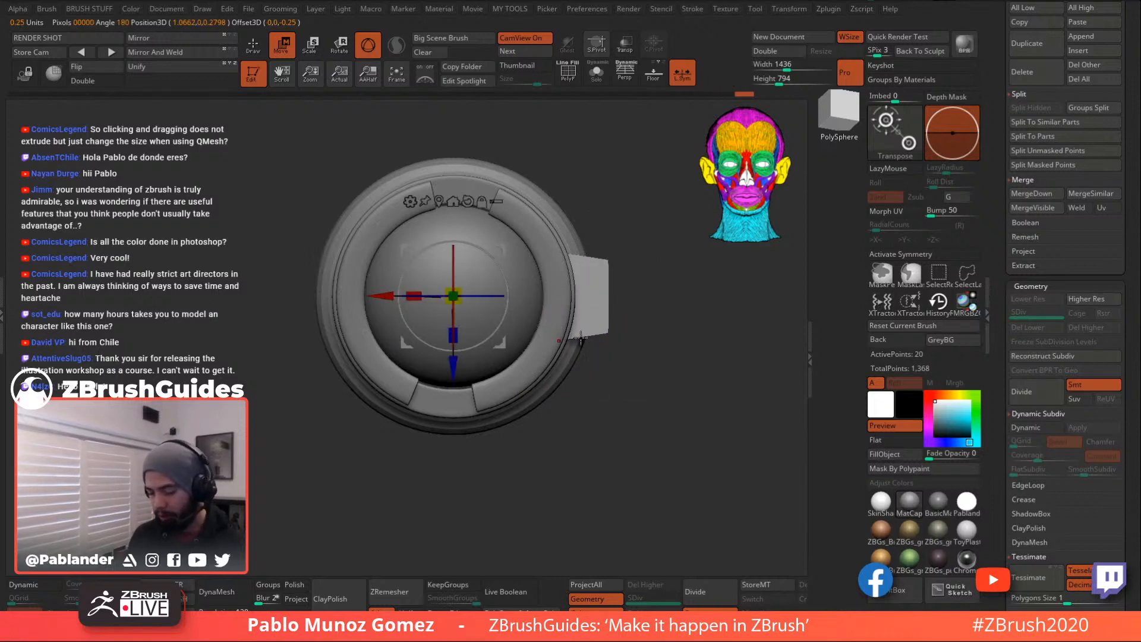
{"action": "key", "text": "ctrl+z"}
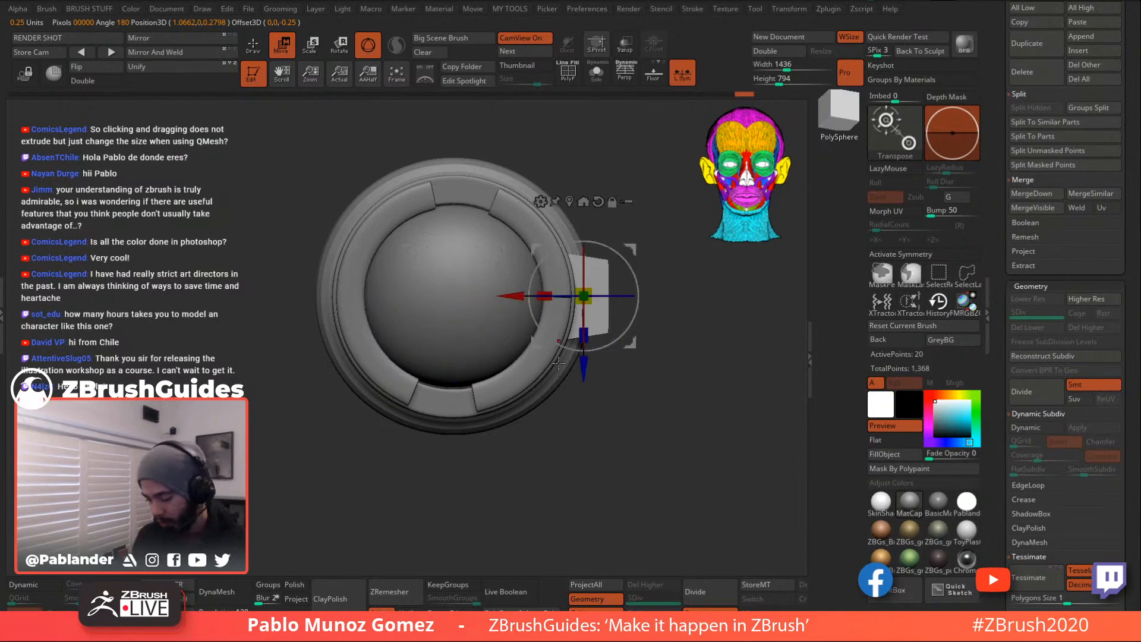
{"action": "left_click_drag", "start_coordinate": [680, 343], "coordinate": [677, 366], "text": "alt"}
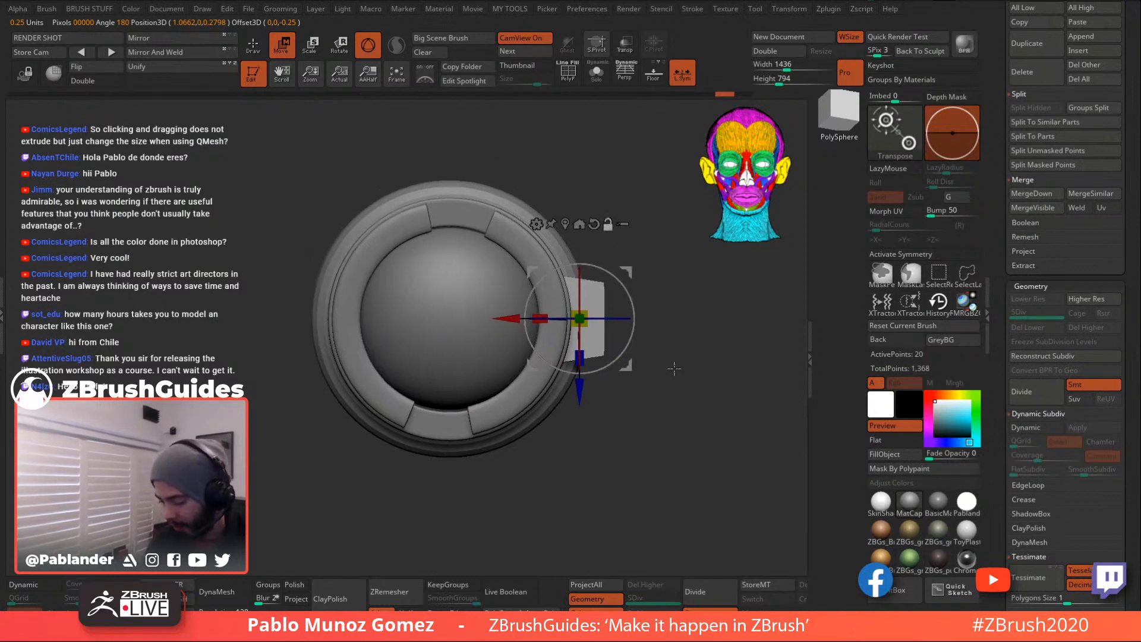
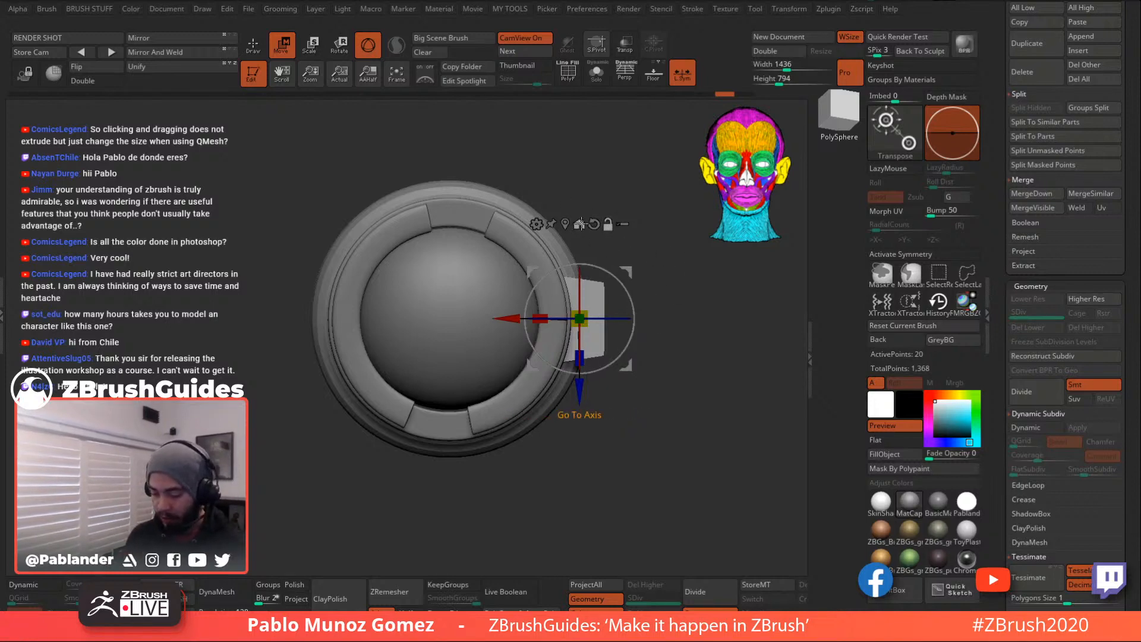
- Recentre the transform pivot on the lens and undo a trial screen-plane rotation
{"action": "left_click", "coordinate": [580, 223]}
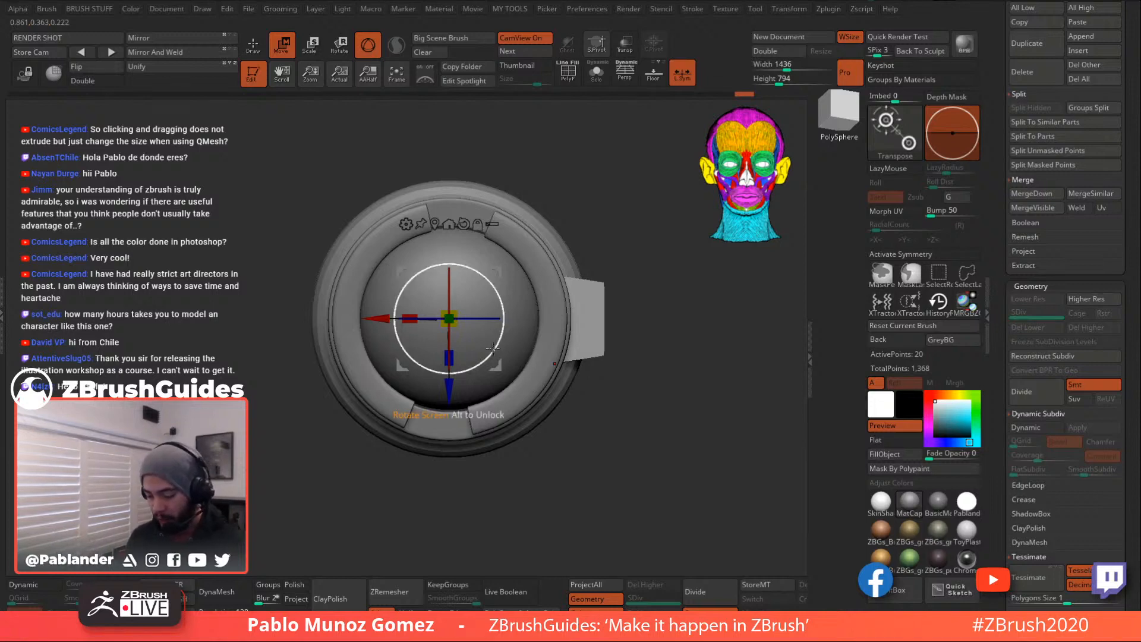
{"action": "left_click_drag", "start_coordinate": [487, 355], "coordinate": [548, 358]}
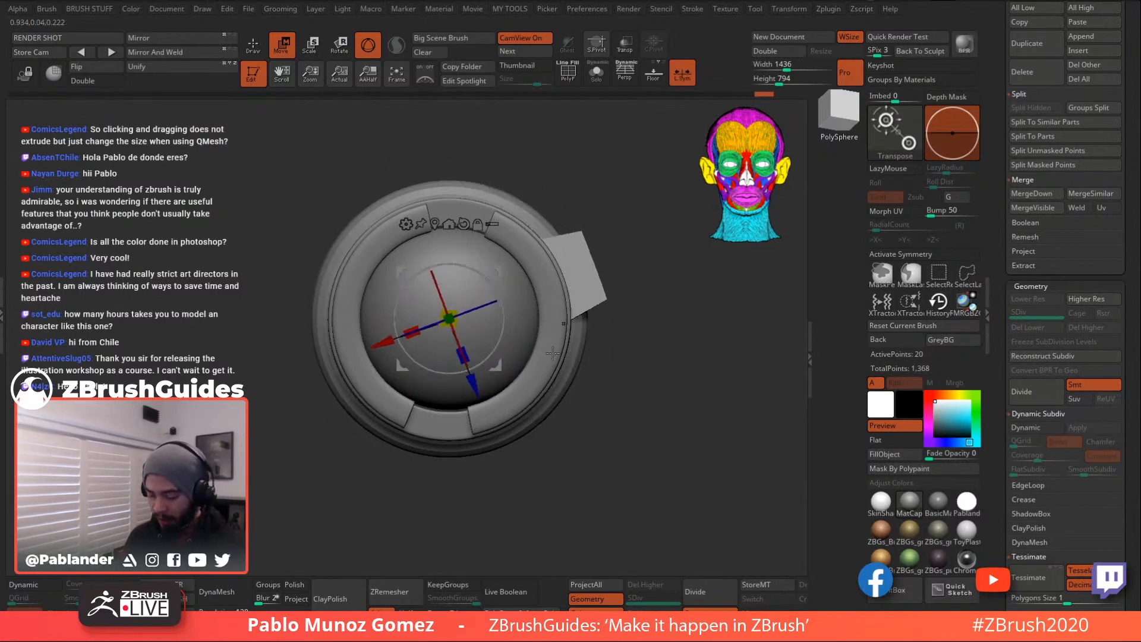
{"action": "key", "text": "ctrl+z"}
- Back in Draw mode, isolate the side block with Solo and zoom in on it
{"action": "left_click", "coordinate": [254, 47]}
{"action": "left_click_drag", "start_coordinate": [713, 345], "coordinate": [628, 325]}
{"action": "left_click", "coordinate": [598, 74]}
{"action": "left_click_drag", "start_coordinate": [607, 238], "coordinate": [452, 356], "text": "alt"}
{"action": "mouse_move", "coordinate": [606, 285]}
{"action": "left_mouse_down"}
{"action": "mouse_move", "coordinate": [620, 296]}
{"action": "mouse_move", "coordinate": [608, 305]}
{"action": "left_mouse_up"}
- With Dynamic Subdiv and PolyF on, extend the block's left side and add loops near the top and bottom
{"action": "left_click", "coordinate": [1040, 428]}
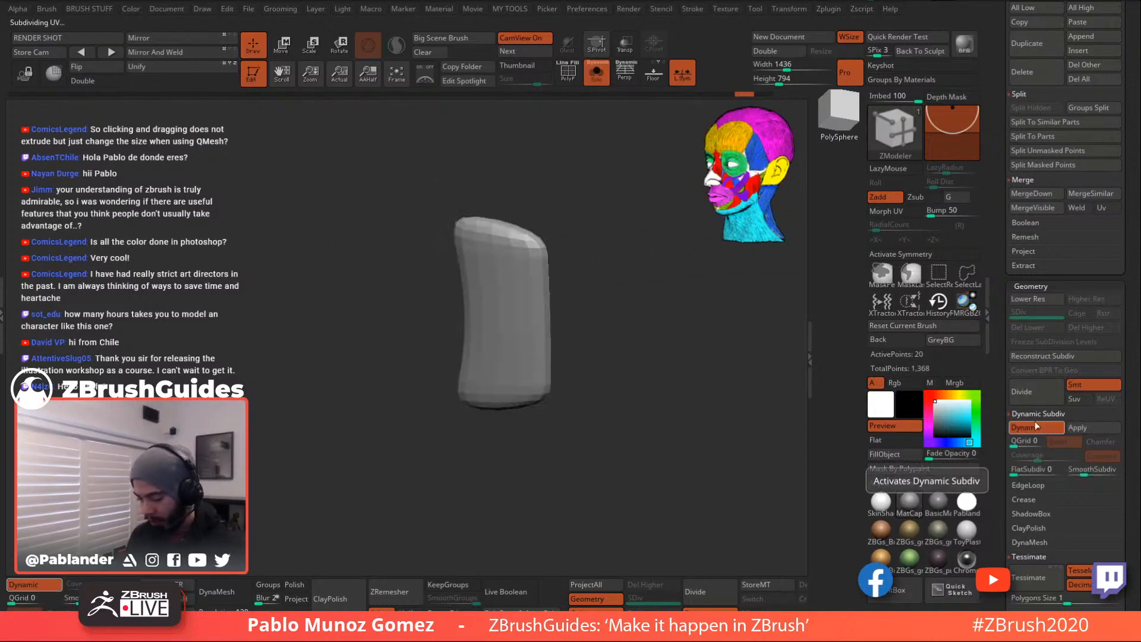
{"action": "key", "text": "shift+f"}
{"action": "left_click_drag", "start_coordinate": [593, 183], "coordinate": [602, 210], "text": "shift"}
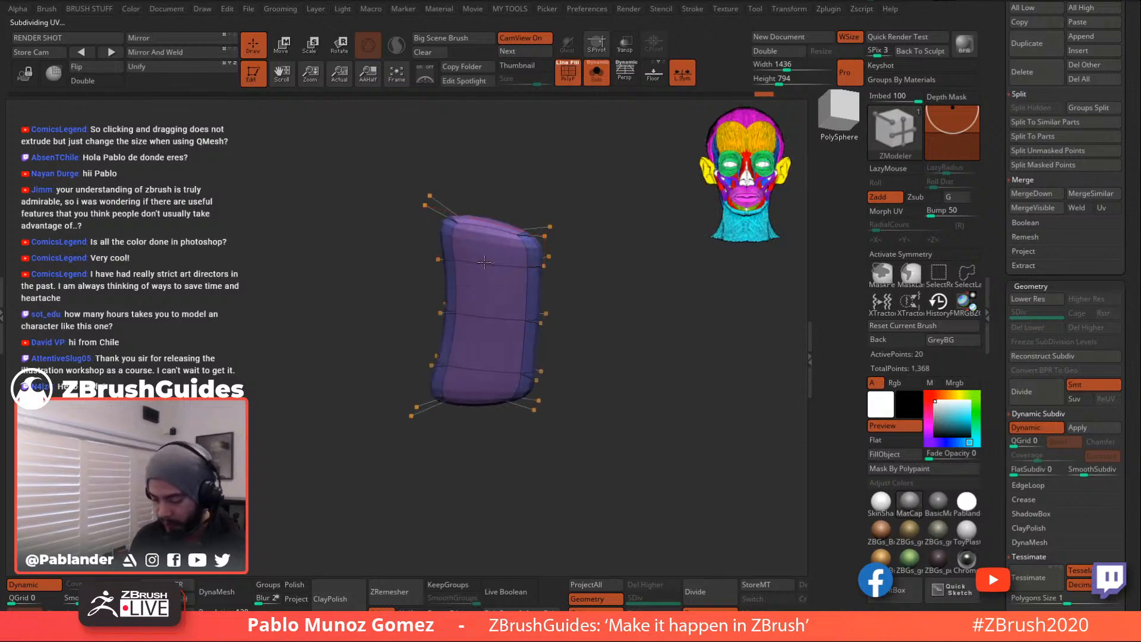
{"action": "key", "text": "space"}
{"action": "left_click", "coordinate": [466, 271]}
{"action": "left_click_drag", "start_coordinate": [477, 281], "coordinate": [594, 233]}
{"action": "left_click_drag", "start_coordinate": [546, 276], "coordinate": [534, 240]}
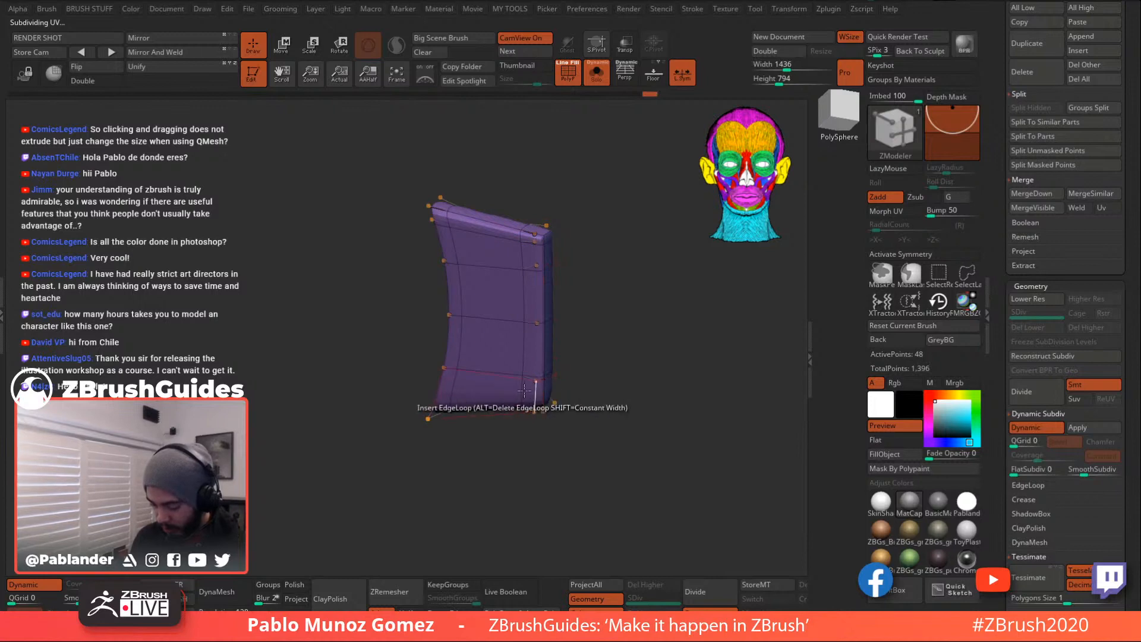
{"action": "left_click", "coordinate": [531, 402]}
{"action": "left_click_drag", "start_coordinate": [634, 288], "coordinate": [644, 285]}
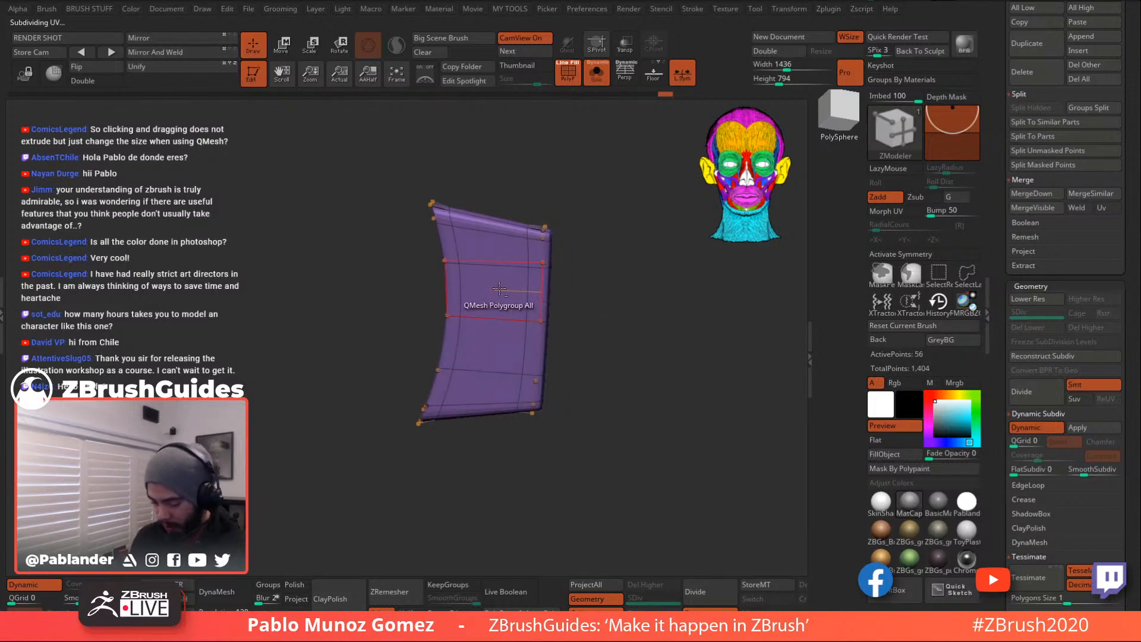
- Turn off the smooth preview, add a vertical middle loop, and polygroup the middle and side faces
{"action": "key", "text": "shift+f"}
{"action": "left_click", "coordinate": [572, 81]}
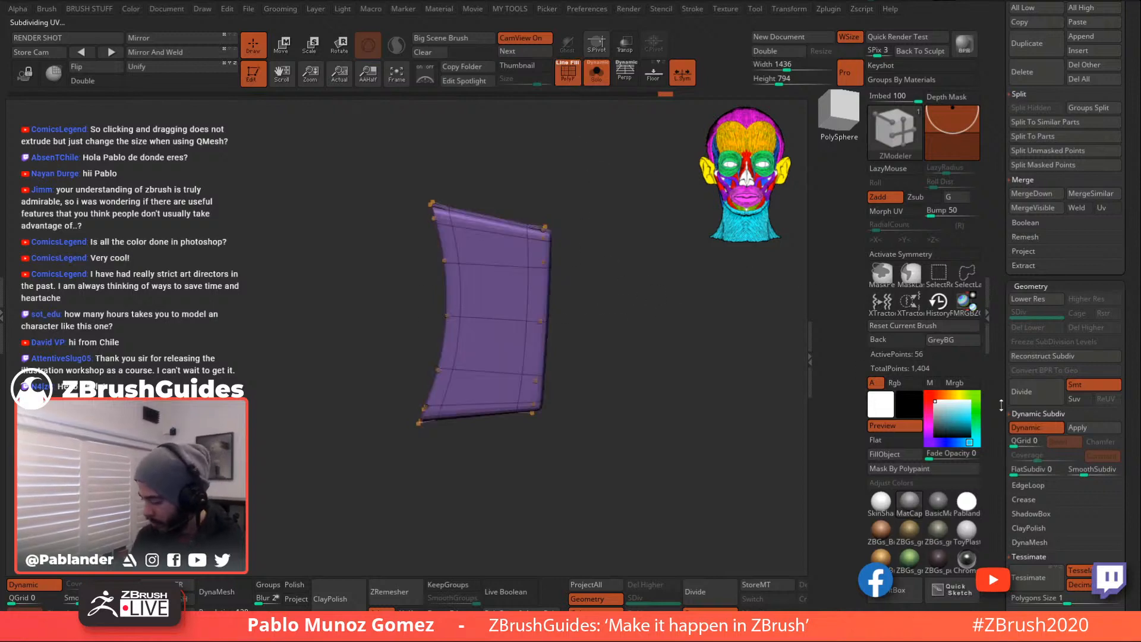
{"action": "key", "text": "shift+d"}
{"action": "left_click", "coordinate": [498, 232]}
{"action": "mouse_move", "coordinate": [506, 299]}
{"action": "left_mouse_down", "text": "alt"}
{"action": "mouse_move", "coordinate": [516, 333]}
{"action": "mouse_move", "coordinate": [539, 334]}
{"action": "left_mouse_up", "text": "alt"}
{"action": "left_click", "coordinate": [544, 314], "text": "alt"}
{"action": "left_click_drag", "start_coordinate": [620, 298], "coordinate": [578, 308]}
{"action": "left_click_drag", "start_coordinate": [687, 267], "coordinate": [654, 284]}
{"action": "key", "text": "space"}
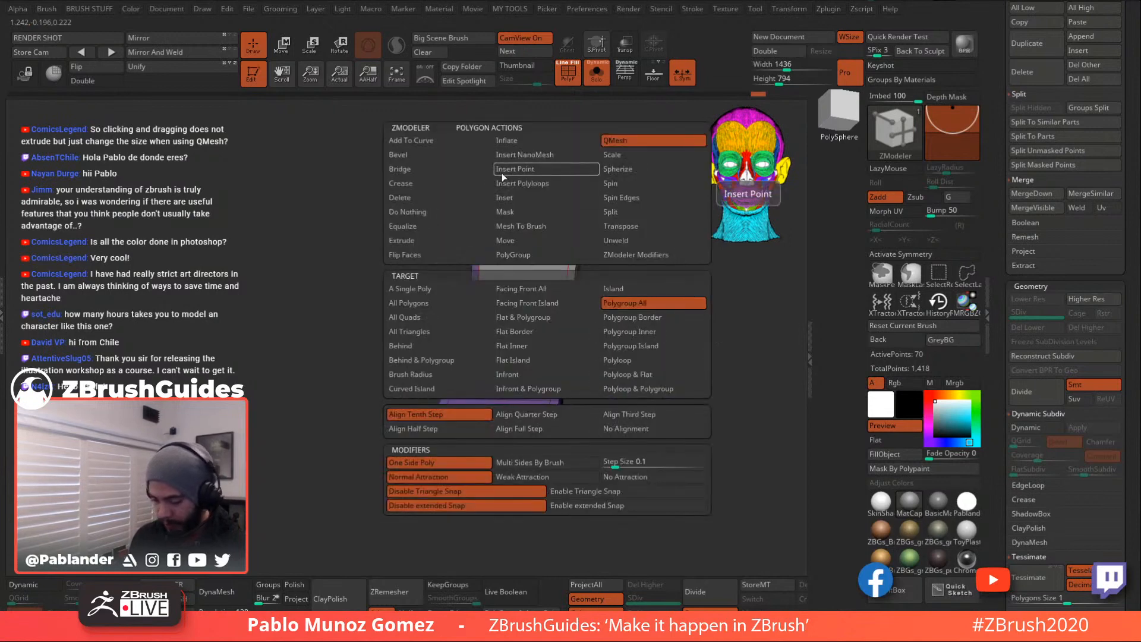
- Inset the middle polygroup into an inner panel, QMesh it inward and give it a new polygroup colour
{"action": "left_click", "coordinate": [524, 199]}
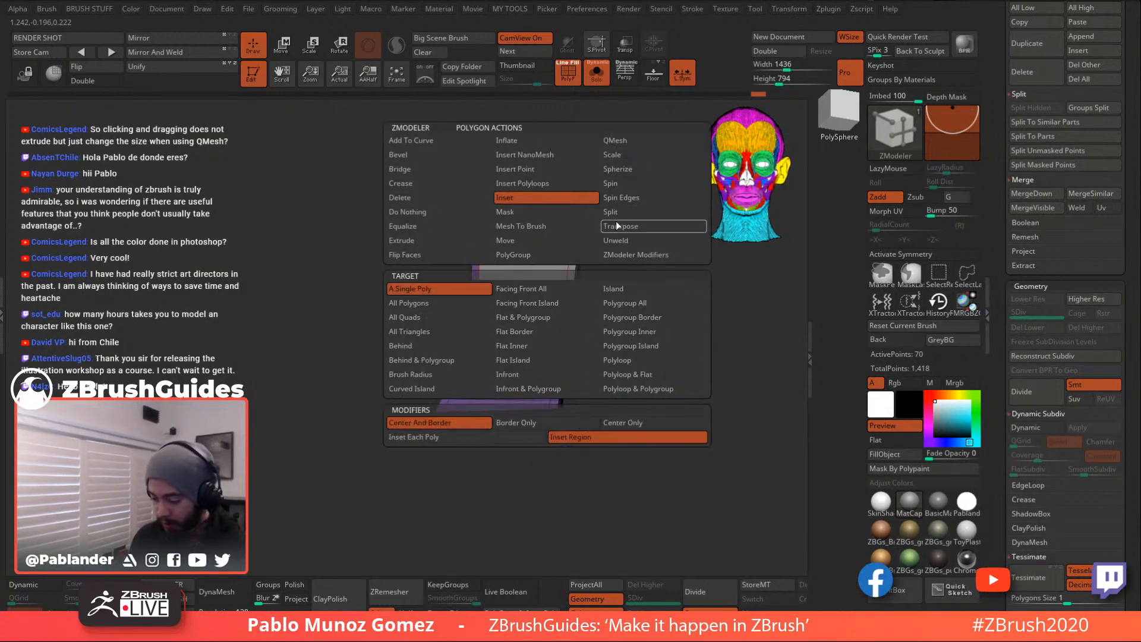
{"action": "left_click_drag", "start_coordinate": [550, 281], "coordinate": [548, 290]}
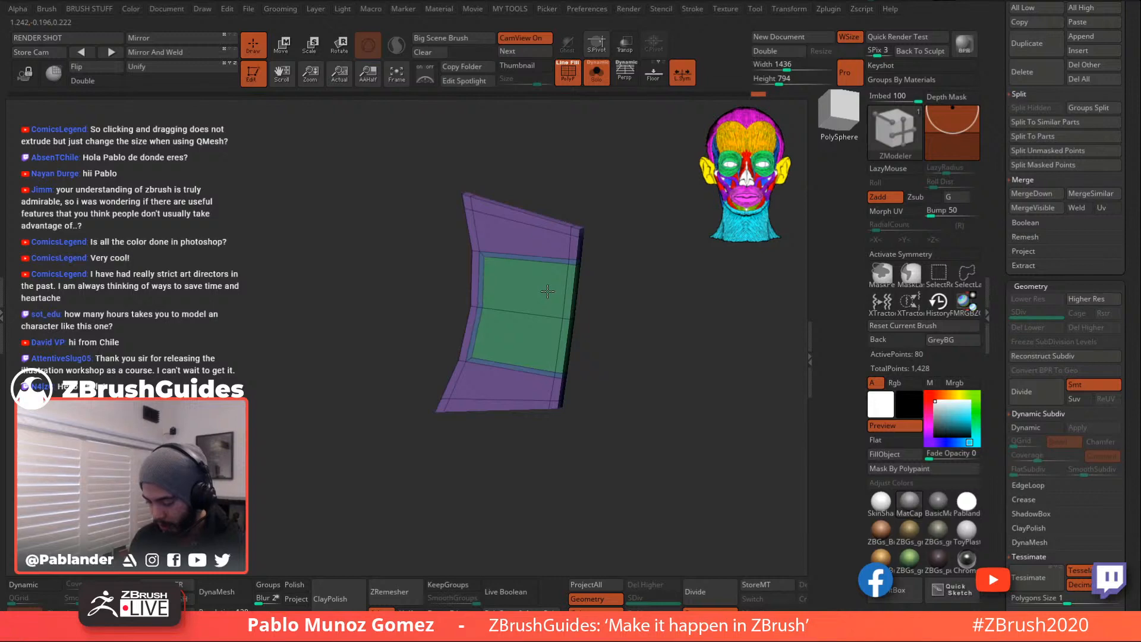
{"action": "key", "text": "space"}
{"action": "left_click", "coordinate": [654, 142]}
{"action": "left_click_drag", "start_coordinate": [714, 321], "coordinate": [666, 304]}
{"action": "left_click_drag", "start_coordinate": [542, 282], "coordinate": [542, 284]}
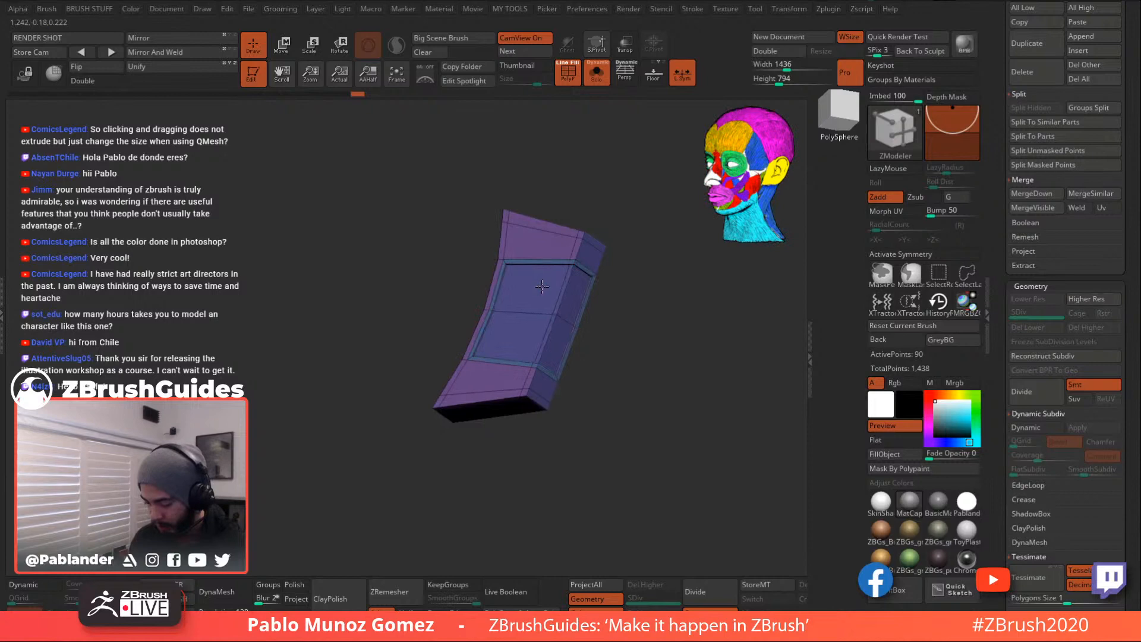
{"action": "key", "text": "alt"}
{"action": "key", "text": "alt"}
{"action": "key", "text": "alt"}
{"action": "key", "text": "alt"}
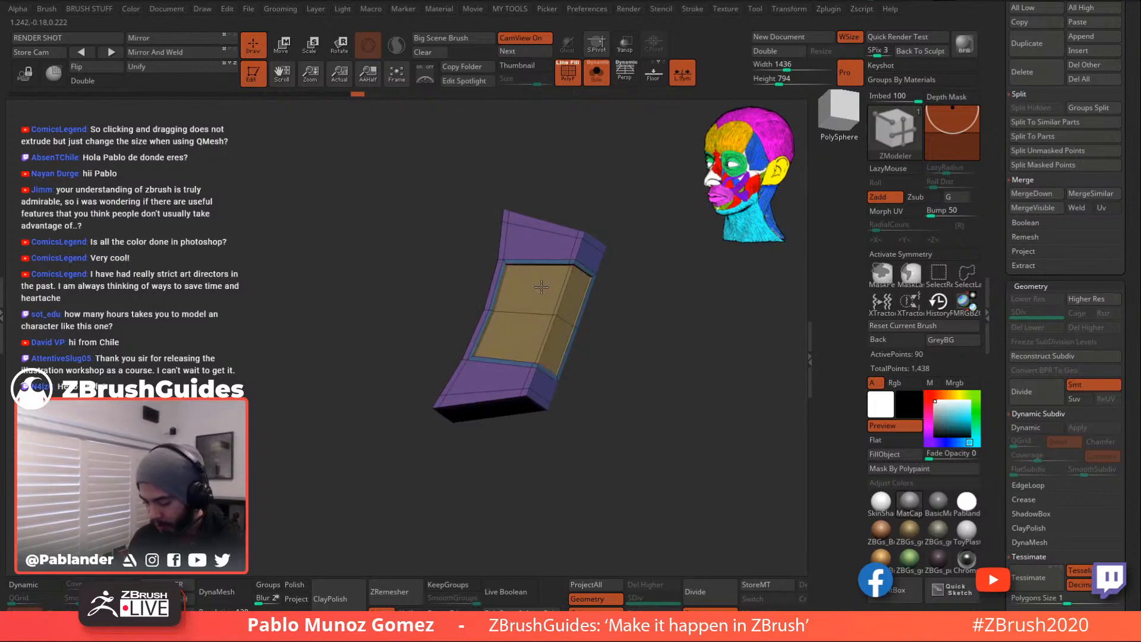
{"action": "mouse_move", "coordinate": [637, 311]}
{"action": "left_mouse_down"}
{"action": "mouse_move", "coordinate": [644, 331]}
{"action": "mouse_move", "coordinate": [603, 334]}
{"action": "mouse_move", "coordinate": [615, 315]}
{"action": "left_mouse_up"}
- Add supporting edge loops around the inner panel, enable Dynamic preview and hide PolyF
{"action": "key", "text": "space"}
{"action": "left_click", "coordinate": [519, 283]}
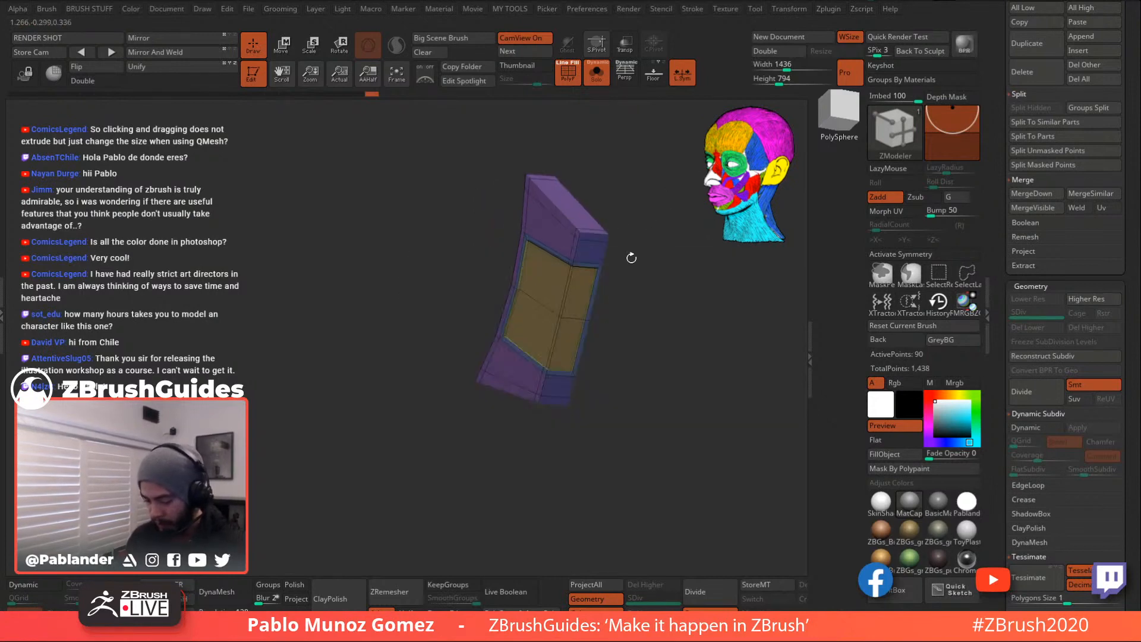
{"action": "left_click", "coordinate": [577, 320]}
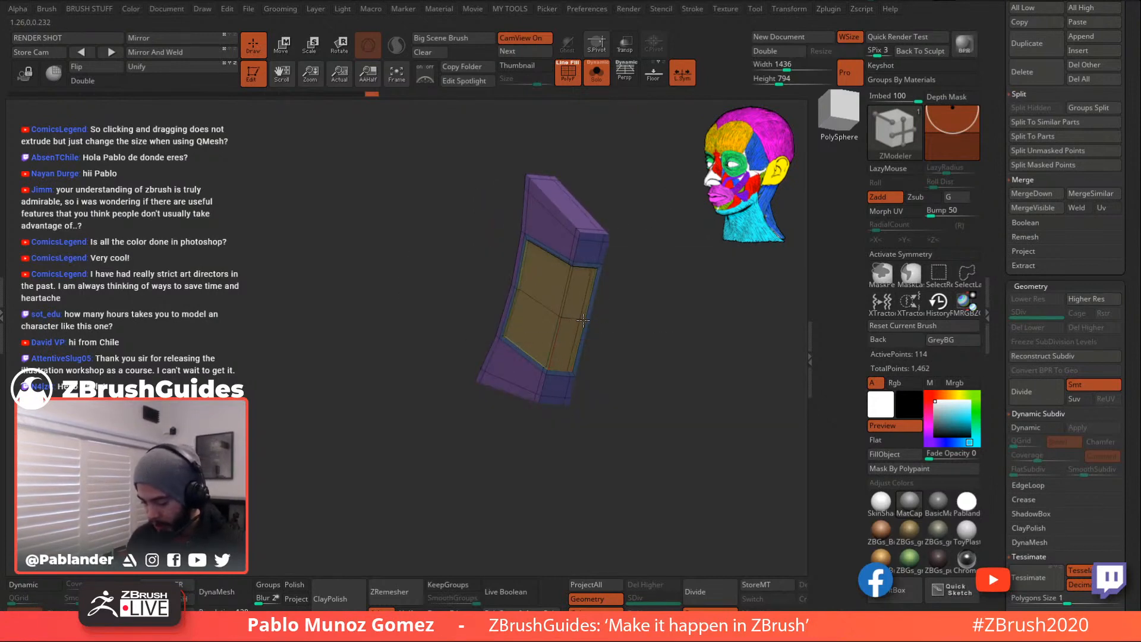
{"action": "left_click_drag", "start_coordinate": [621, 280], "coordinate": [521, 301]}
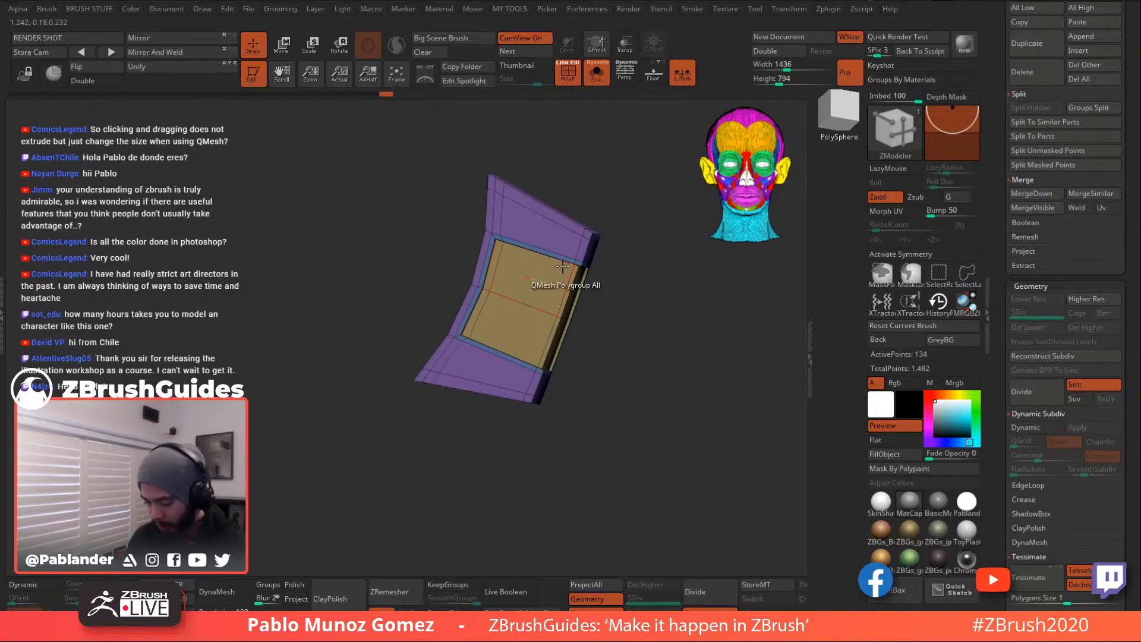
{"action": "left_click", "coordinate": [1060, 425]}
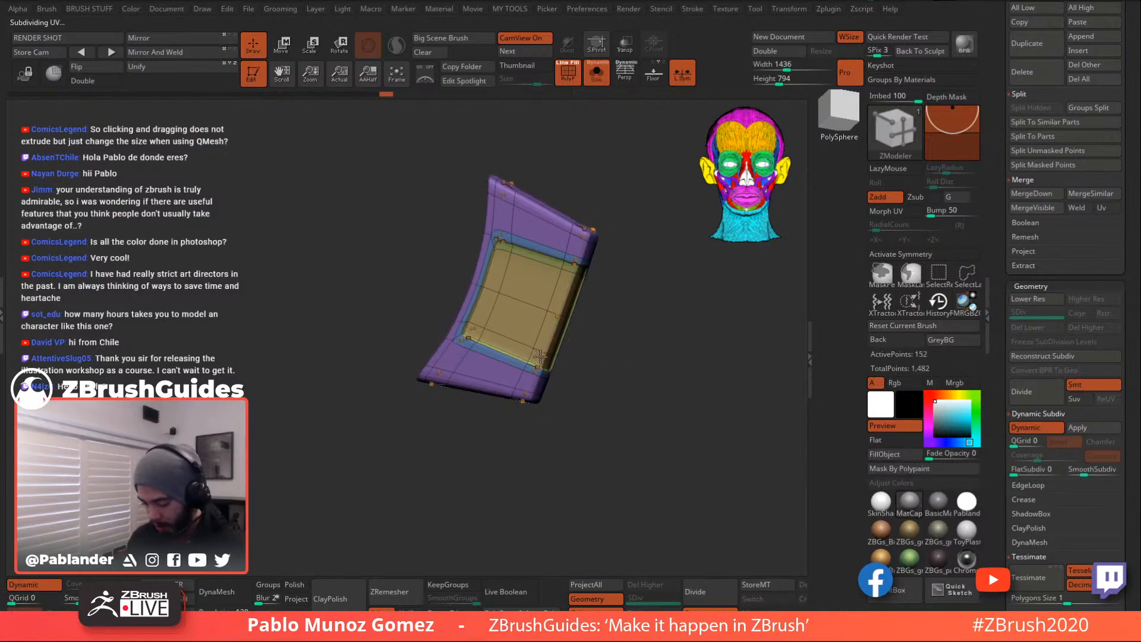
{"action": "left_click", "coordinate": [568, 291]}
{"action": "left_click_drag", "start_coordinate": [618, 297], "coordinate": [630, 337]}
{"action": "left_click", "coordinate": [569, 80]}
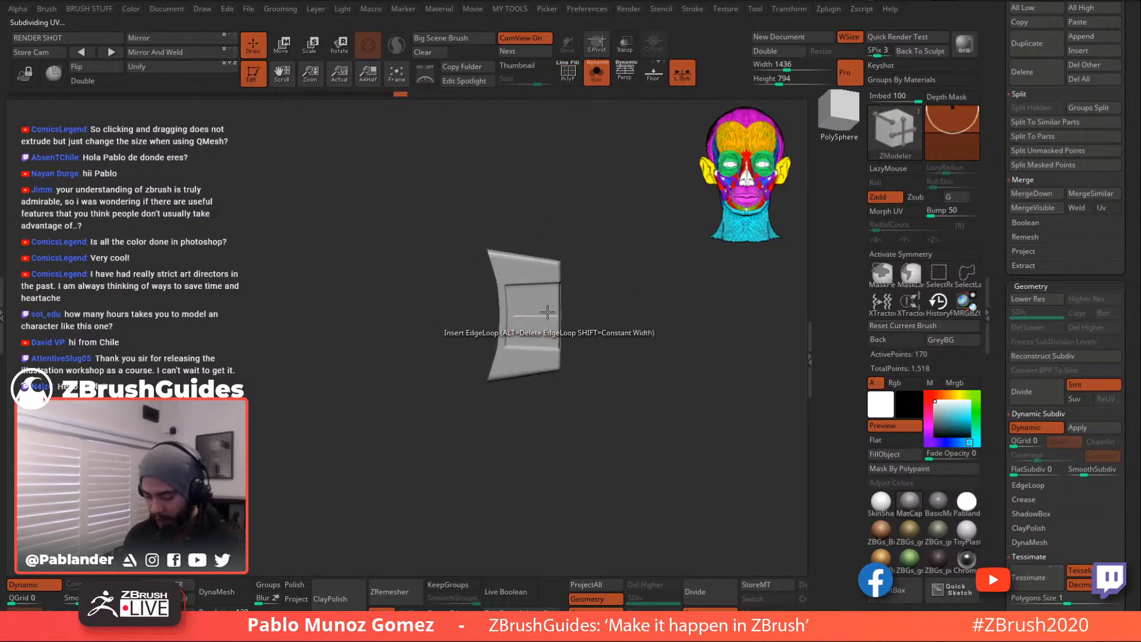
- Show all goggle parts again and rotate the side piece about 40 degrees
{"action": "left_click", "coordinate": [594, 78]}
{"action": "mouse_move", "coordinate": [647, 261]}
{"action": "left_mouse_down"}
{"action": "mouse_move", "coordinate": [659, 286]}
{"action": "mouse_move", "coordinate": [647, 317]}
{"action": "left_mouse_up"}
{"action": "key", "text": "w"}
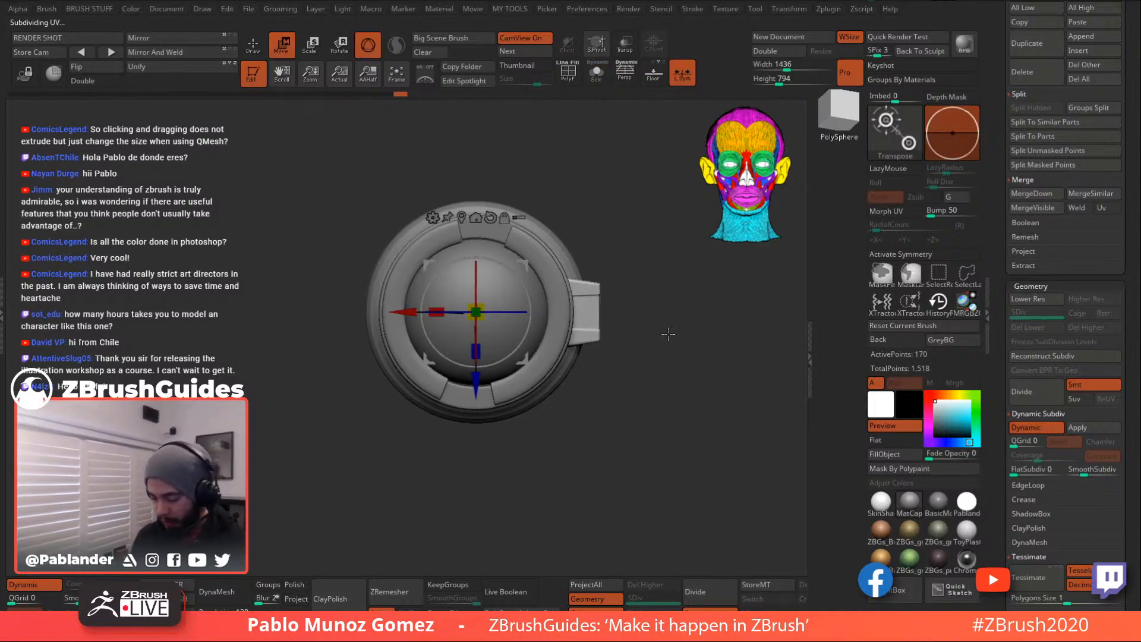
{"action": "mouse_move", "coordinate": [510, 355]}
{"action": "left_mouse_down"}
{"action": "mouse_move", "coordinate": [539, 323]}
{"action": "mouse_move", "coordinate": [536, 348]}
{"action": "left_mouse_up"}
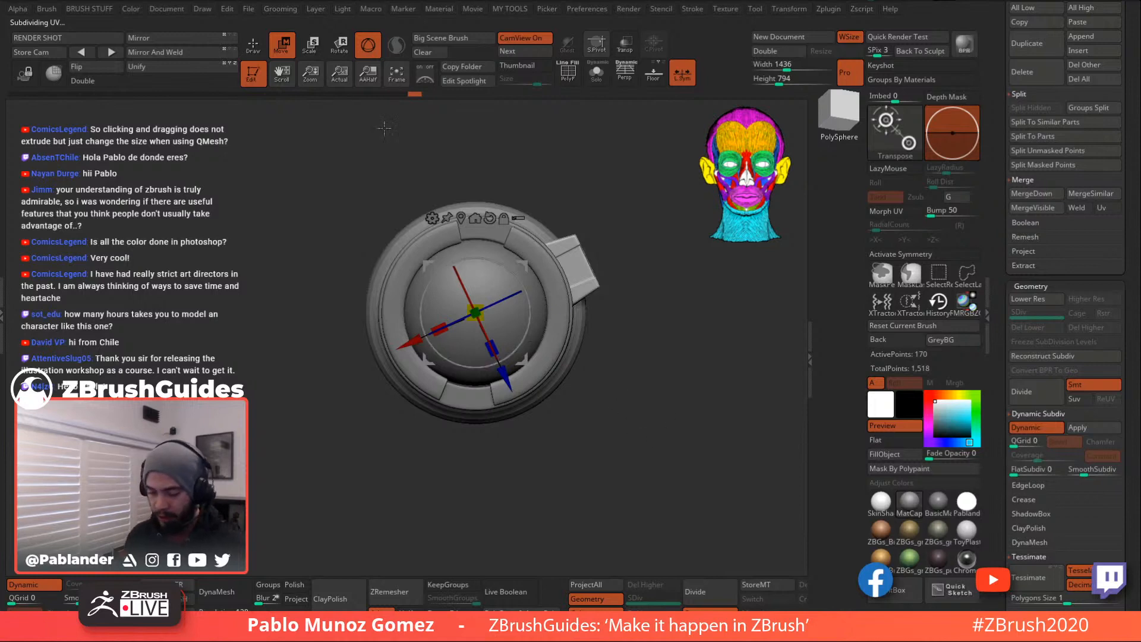
{"action": "key", "text": "q"}
- Orbit and zoom to an exact side view of the goggle
{"action": "mouse_move", "coordinate": [647, 397]}
{"action": "left_mouse_down"}
{"action": "mouse_move", "coordinate": [630, 369]}
{"action": "mouse_move", "coordinate": [589, 411]}
{"action": "mouse_move", "coordinate": [533, 321]}
{"action": "left_mouse_up"}
{"action": "left_click_drag", "start_coordinate": [588, 370], "coordinate": [632, 393], "text": "alt"}
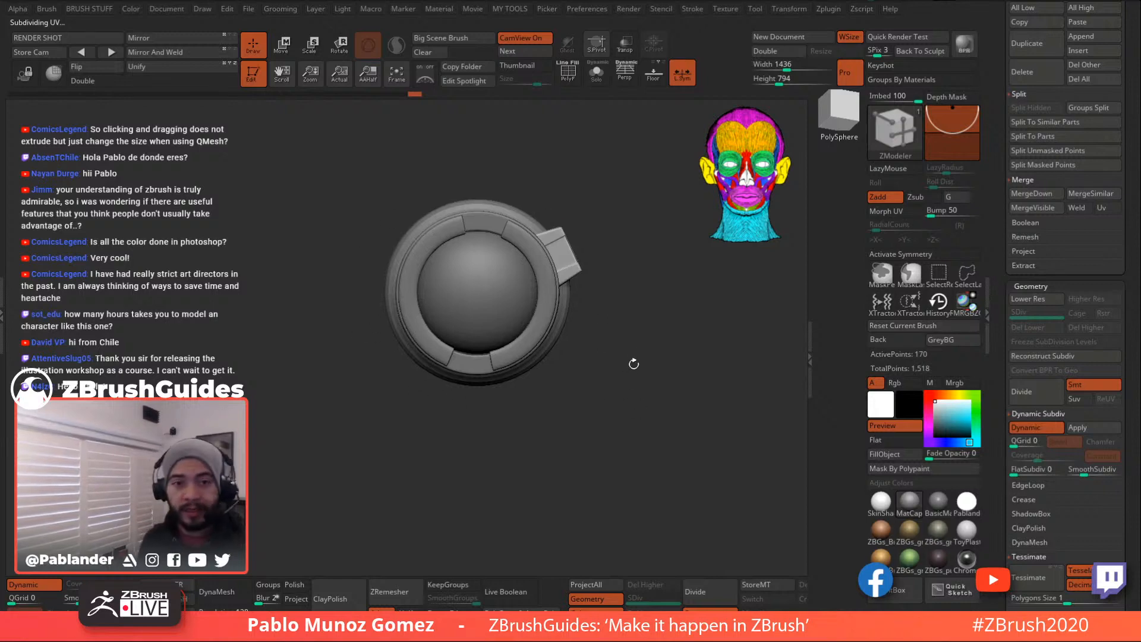
{"action": "mouse_move", "coordinate": [598, 372]}
{"action": "left_mouse_down", "text": "shift"}
{"action": "mouse_move", "coordinate": [612, 403]}
{"action": "mouse_move", "coordinate": [658, 405]}
{"action": "mouse_move", "coordinate": [606, 403]}
{"action": "mouse_move", "coordinate": [601, 379]}
{"action": "left_mouse_up", "text": "shift"}
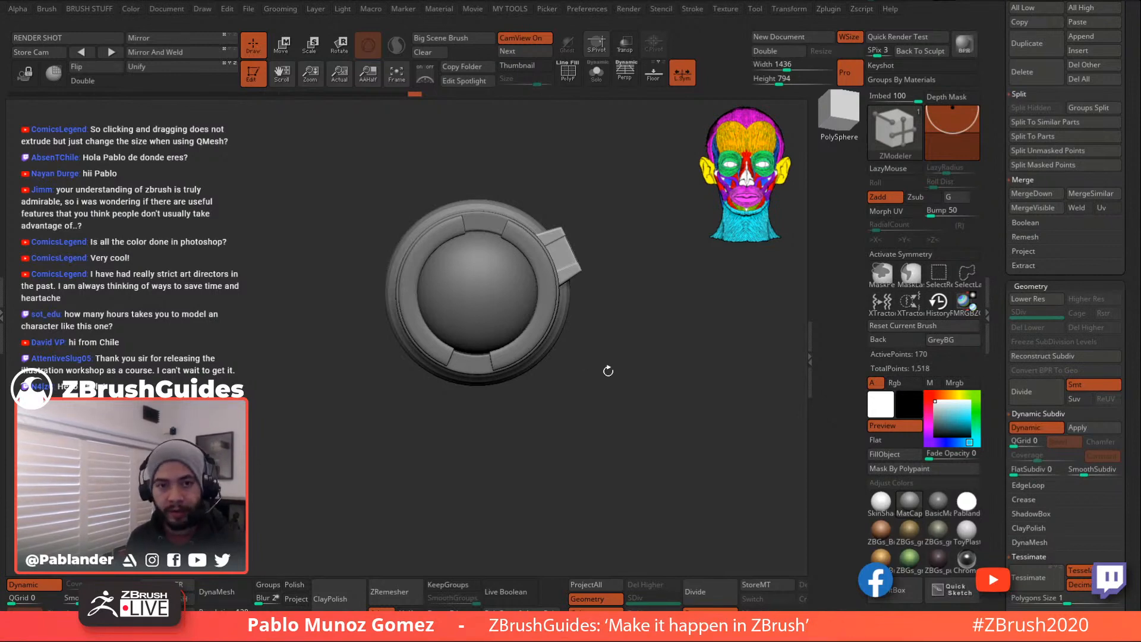
{"action": "left_click_drag", "start_coordinate": [619, 371], "coordinate": [613, 372]}
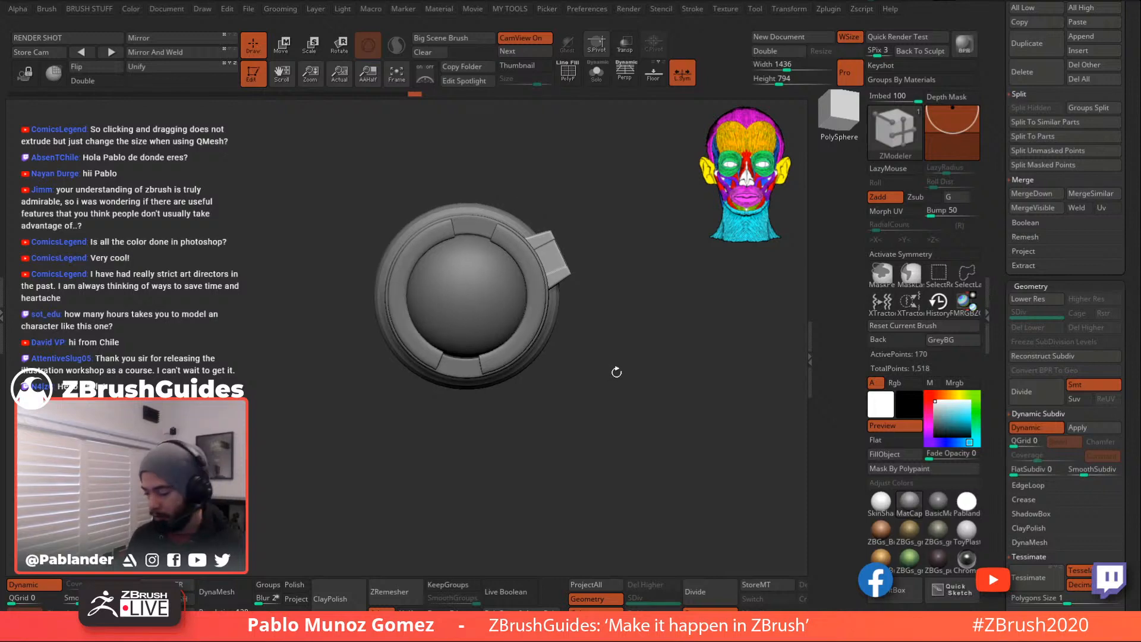
{"action": "left_click_drag", "start_coordinate": [1005, 308], "coordinate": [1004, 384]}
- Append a Cube3D as a new subtool
{"action": "left_click", "coordinate": [1094, 106]}
{"action": "left_click", "coordinate": [1033, 124]}
{"action": "left_click", "coordinate": [1099, 105]}
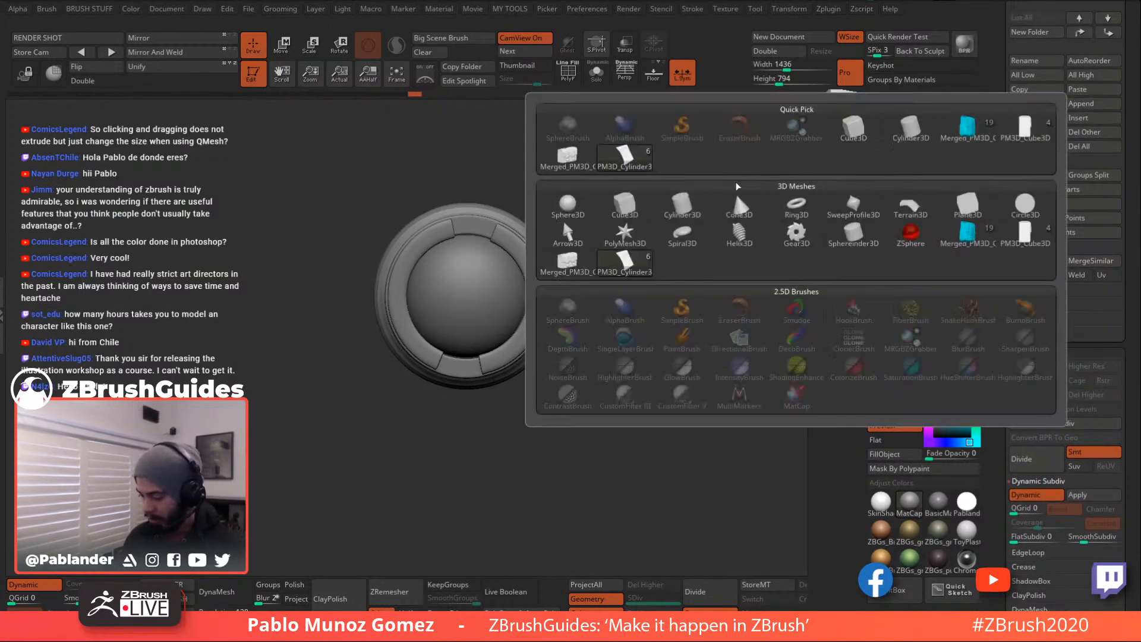
{"action": "left_click", "coordinate": [630, 204]}
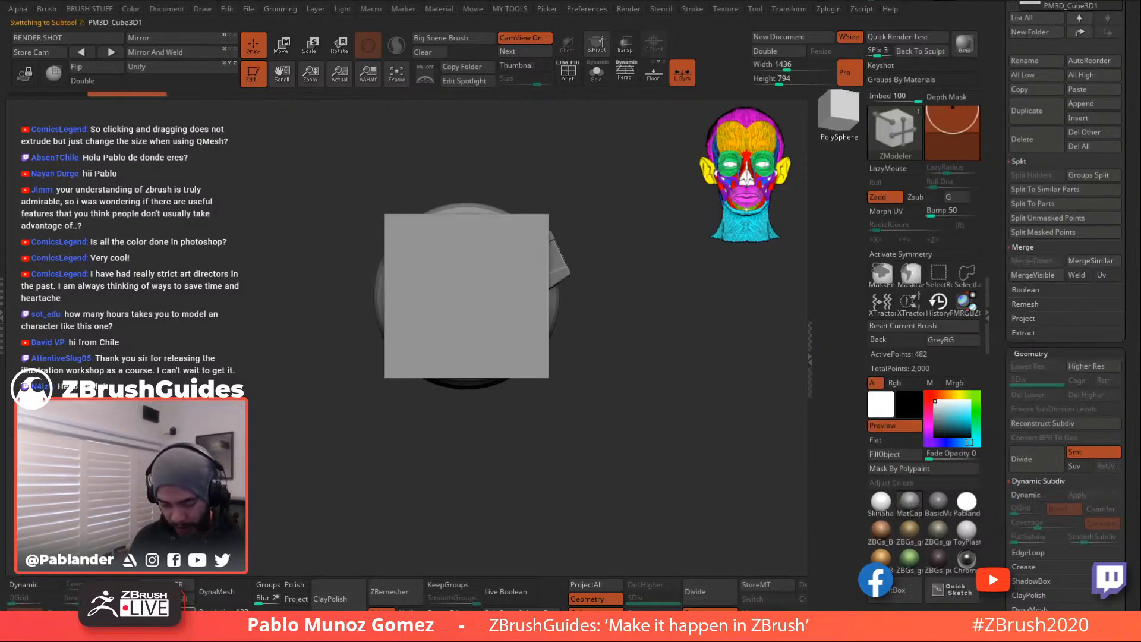
- Scale the cube into a thin, wide slab and place it on the upper-left lens rim
{"action": "key", "text": "w"}
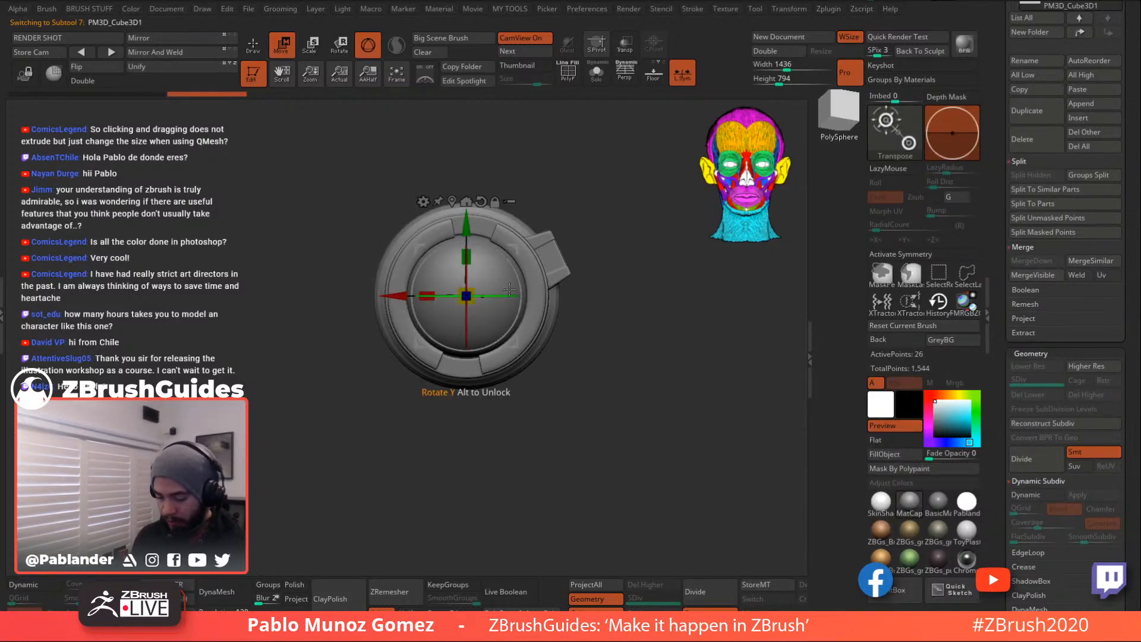
{"action": "left_click_drag", "start_coordinate": [520, 340], "coordinate": [523, 188]}
{"action": "left_click_drag", "start_coordinate": [430, 239], "coordinate": [411, 238]}
{"action": "left_click_drag", "start_coordinate": [484, 229], "coordinate": [437, 230], "text": "shift"}
{"action": "left_click_drag", "start_coordinate": [351, 239], "coordinate": [325, 242]}
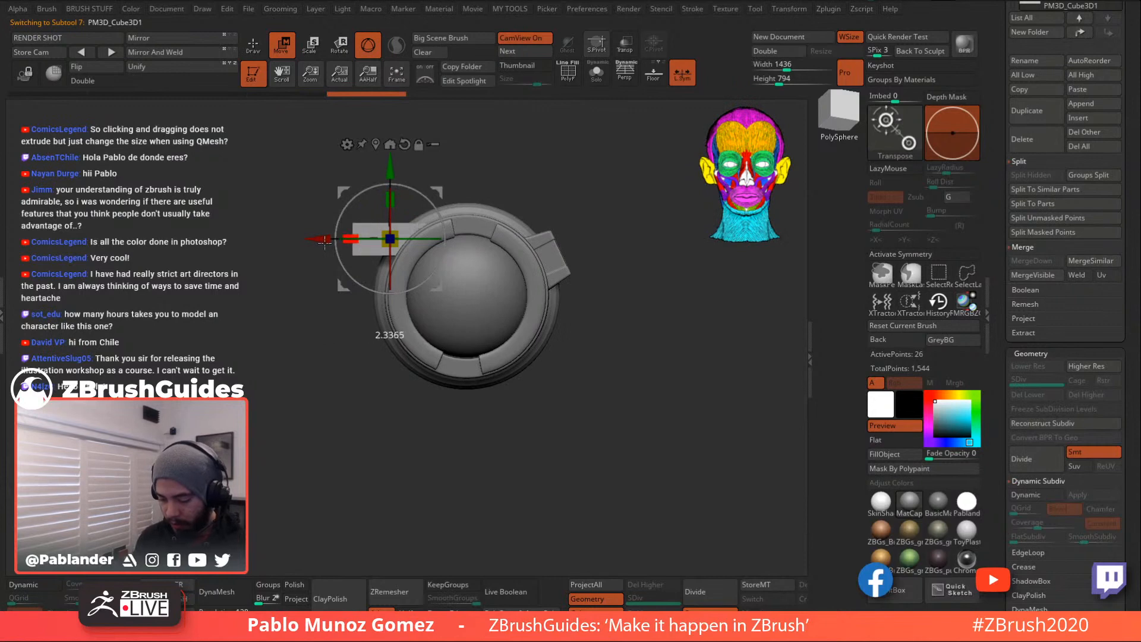
{"action": "left_click_drag", "start_coordinate": [390, 199], "coordinate": [468, 210]}
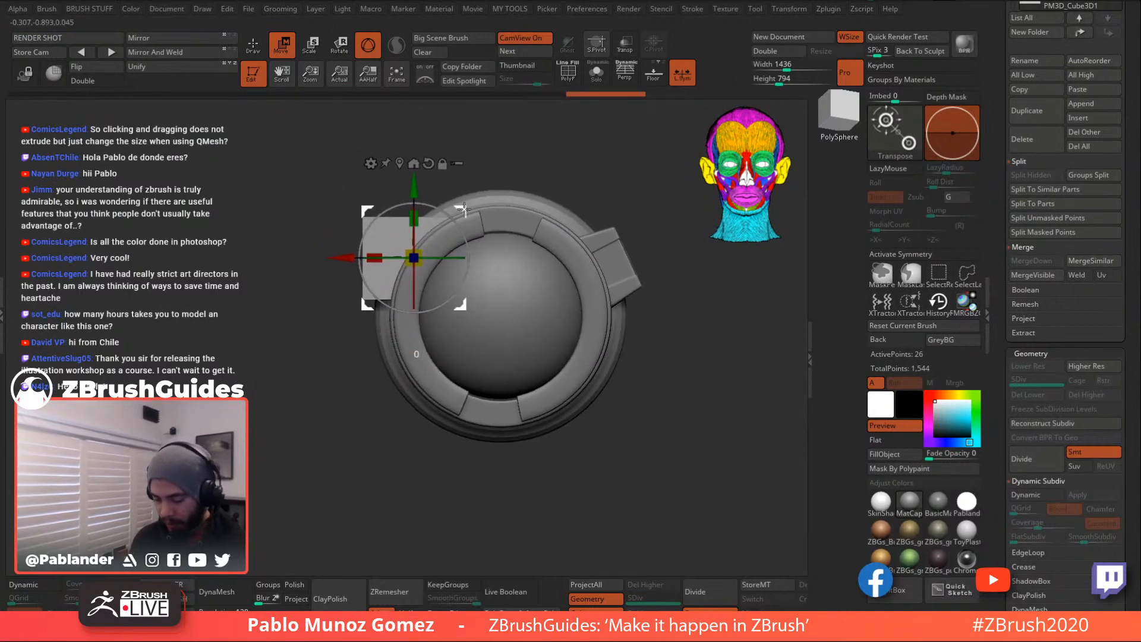
{"action": "left_click_drag", "start_coordinate": [460, 307], "coordinate": [470, 301]}
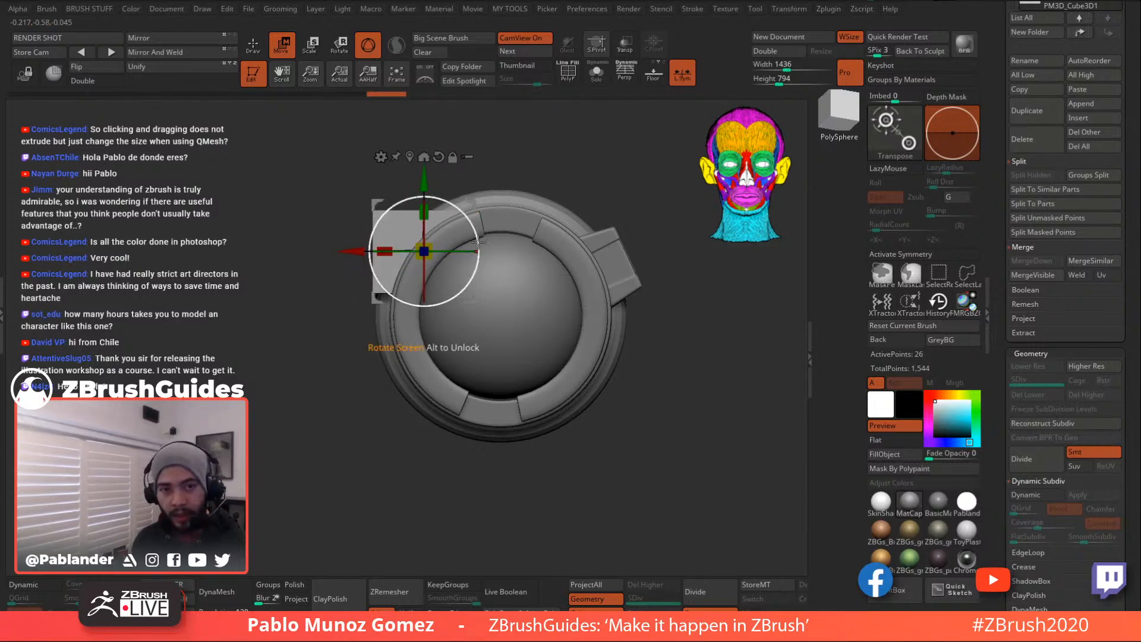
{"action": "left_click", "coordinate": [570, 82]}
{"action": "left_click_drag", "start_coordinate": [538, 146], "coordinate": [671, 152]}
{"action": "left_click_drag", "start_coordinate": [578, 204], "coordinate": [631, 195], "text": "alt"}
{"action": "left_click", "coordinate": [254, 49]}
{"action": "mouse_move", "coordinate": [616, 258]}
{"action": "left_mouse_down"}
{"action": "mouse_move", "coordinate": [612, 283]}
{"action": "mouse_move", "coordinate": [621, 276]}
{"action": "left_mouse_up"}
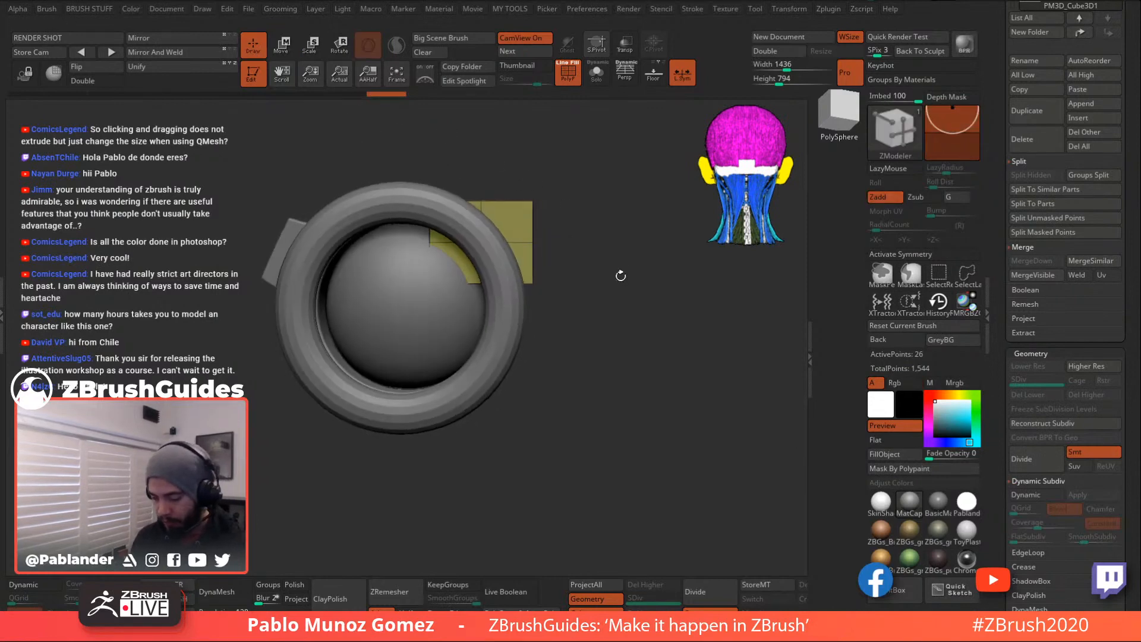
- Isolate the slab, hide its bottom-left polygon and Del Hidden to leave an L-shape
{"action": "left_click", "coordinate": [627, 48]}
{"action": "left_click_drag", "start_coordinate": [617, 212], "coordinate": [640, 265]}
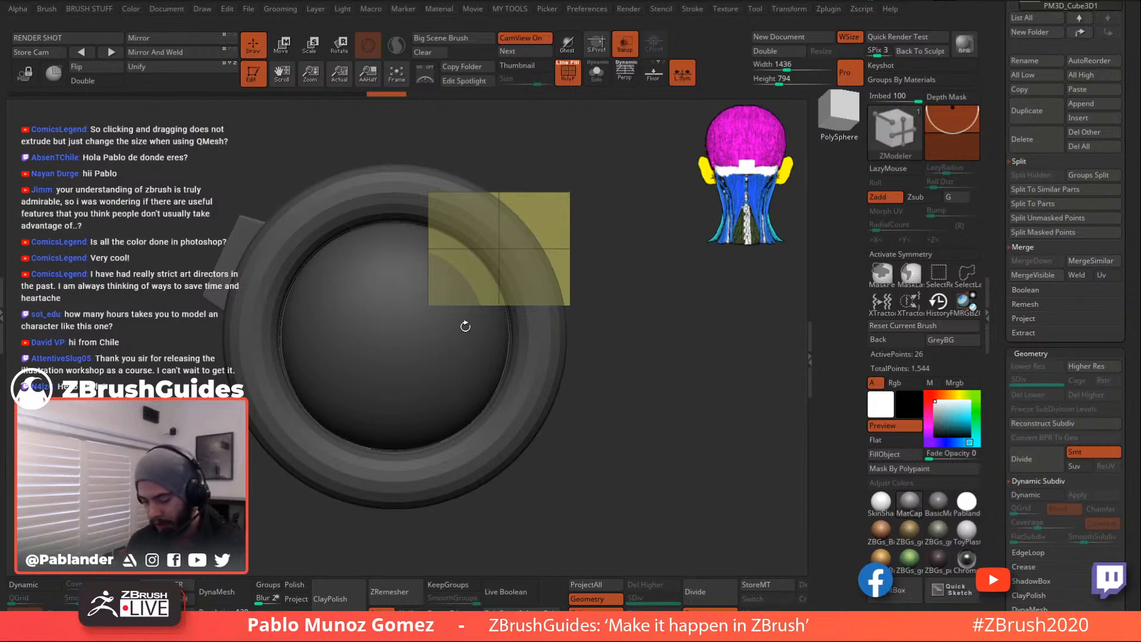
{"action": "left_click", "coordinate": [597, 74]}
{"action": "left_click_drag", "start_coordinate": [415, 330], "coordinate": [480, 275]}
{"action": "left_click", "coordinate": [540, 377], "text": "ctrl+shift"}
{"action": "key", "text": "1"}
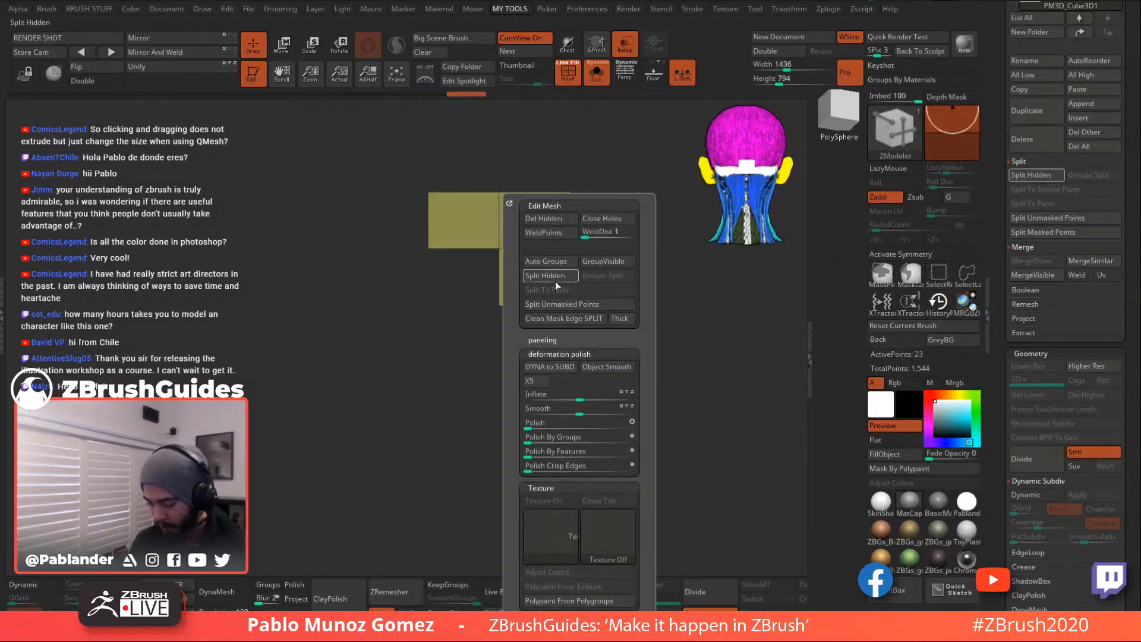
{"action": "left_click", "coordinate": [556, 220]}
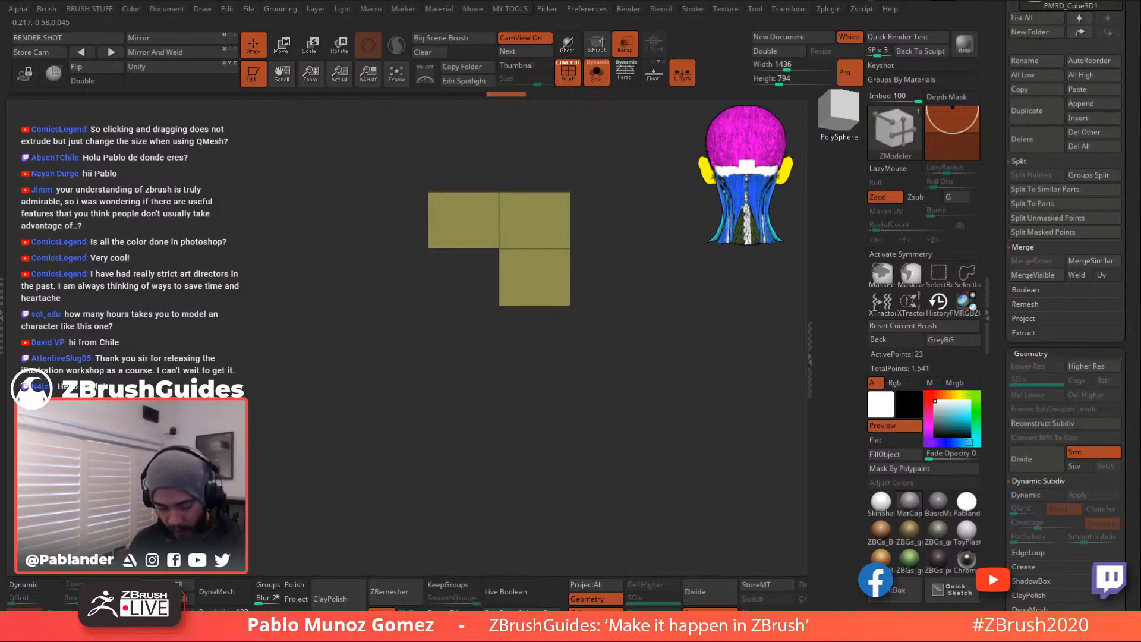
- Turn on Double and bridge the open left side edges to close the piece
{"action": "left_click_drag", "start_coordinate": [573, 283], "coordinate": [538, 295]}
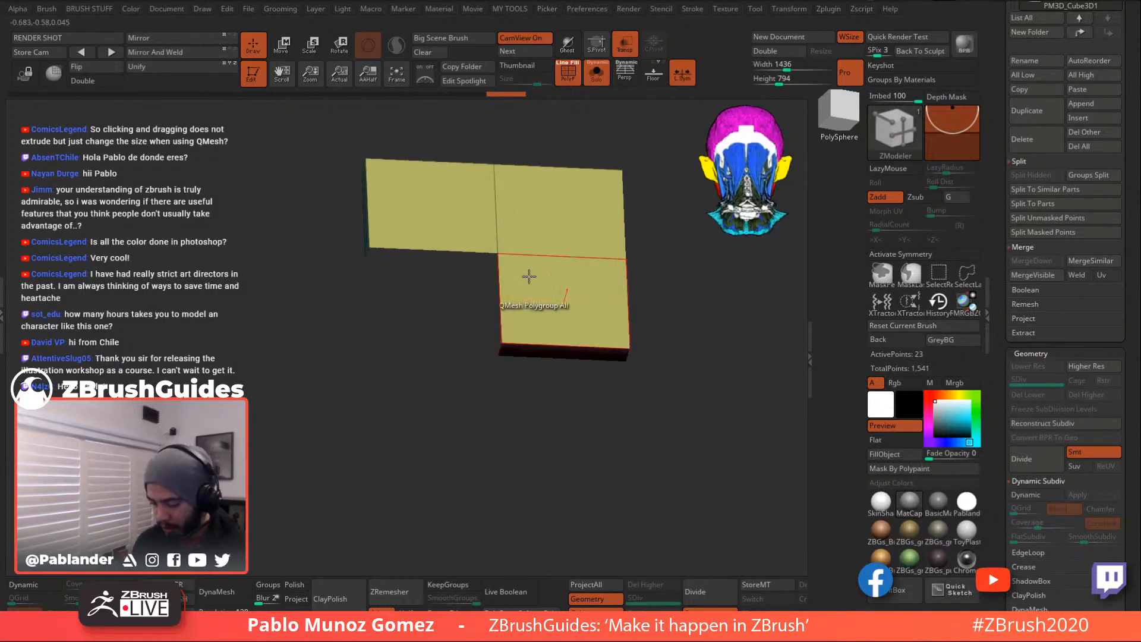
{"action": "left_click", "coordinate": [95, 81]}
{"action": "left_click_drag", "start_coordinate": [465, 327], "coordinate": [505, 325]}
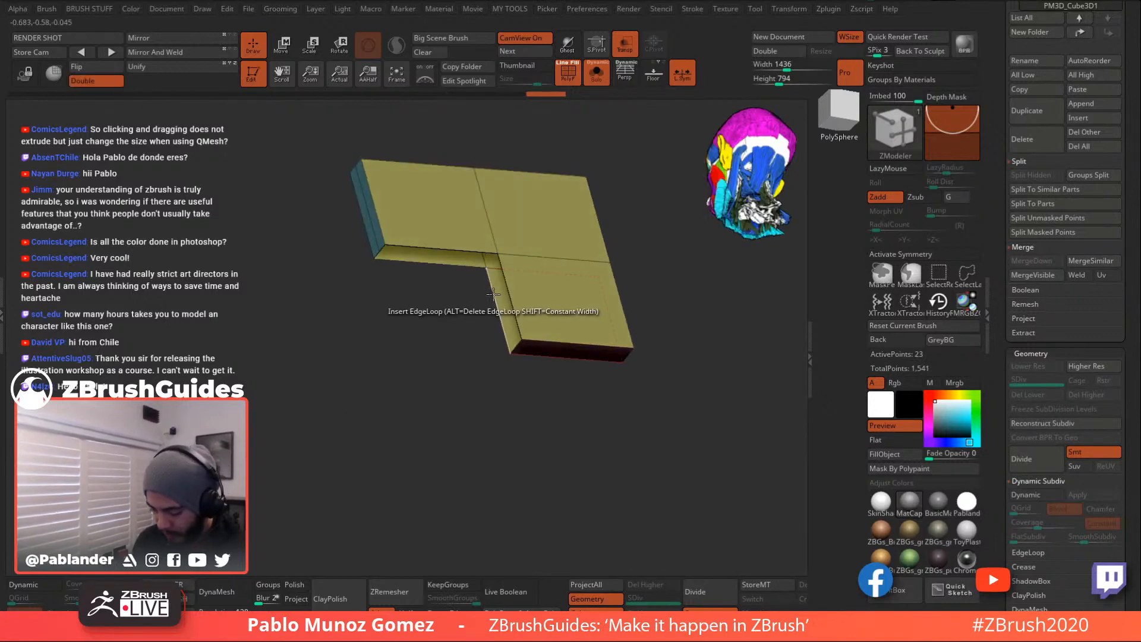
{"action": "key", "text": "space"}
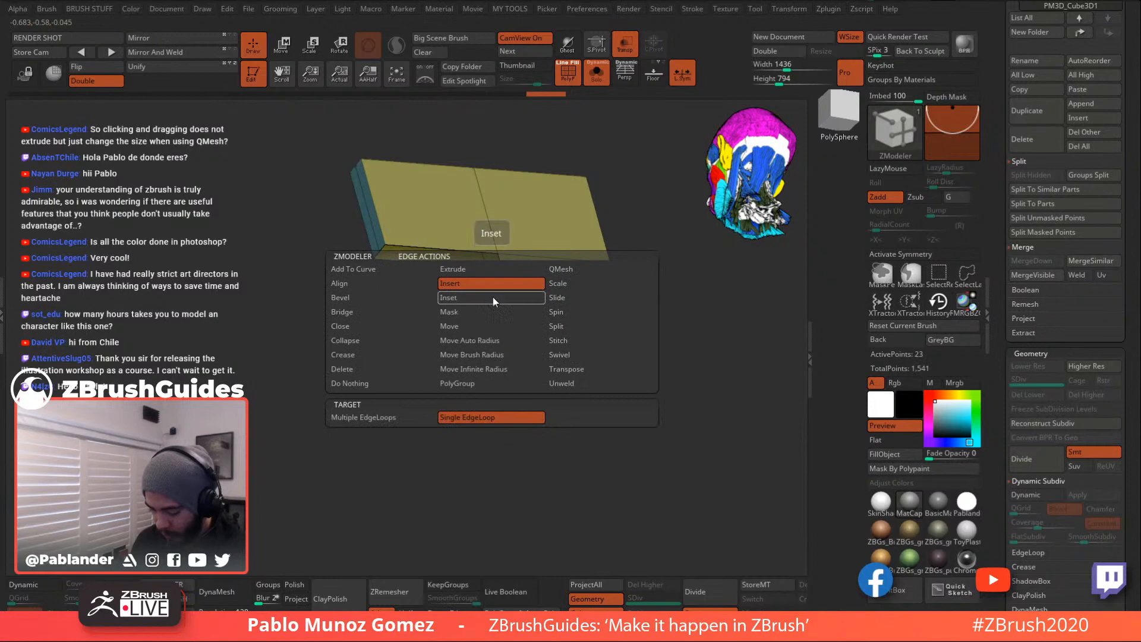
{"action": "left_click", "coordinate": [380, 313]}
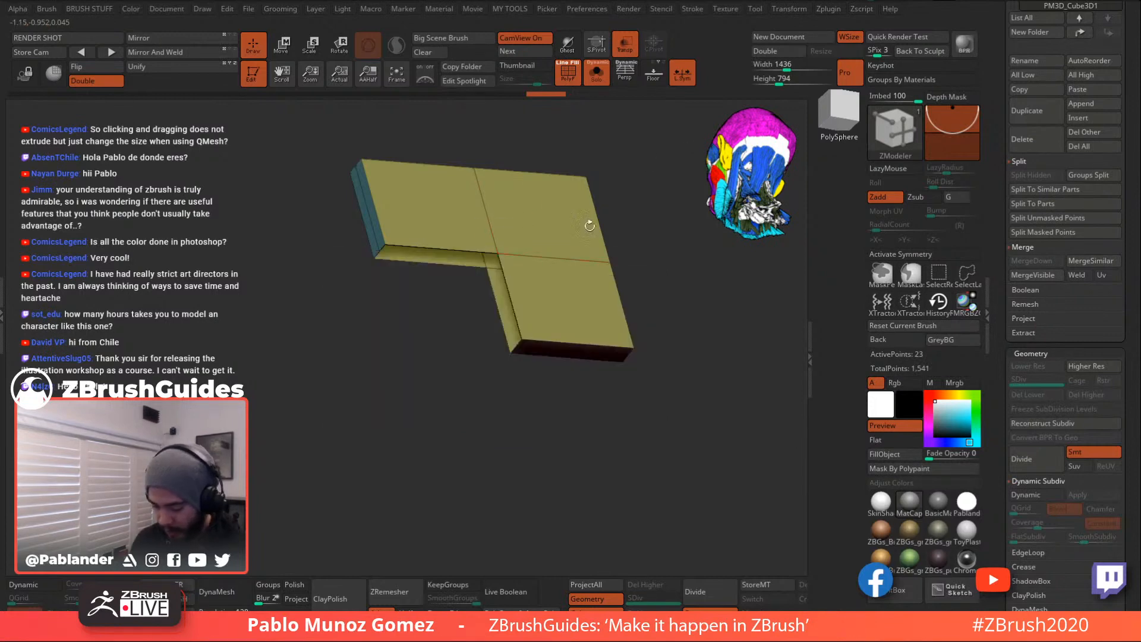
{"action": "left_click", "coordinate": [508, 291]}
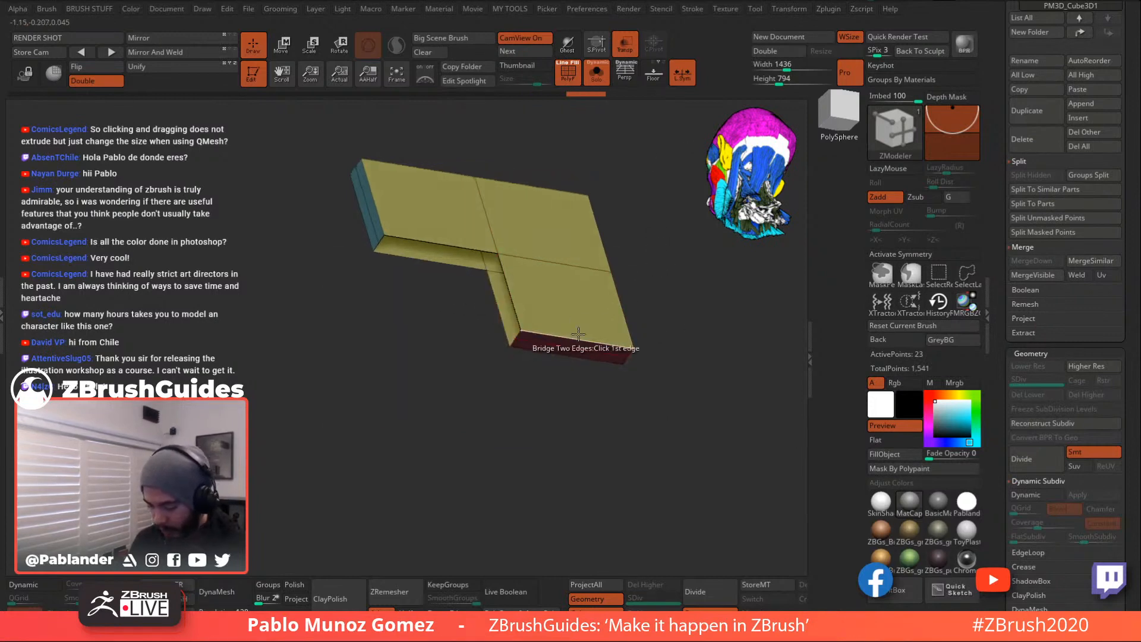
{"action": "mouse_move", "coordinate": [675, 285]}
{"action": "left_mouse_down"}
{"action": "mouse_move", "coordinate": [670, 250]}
{"action": "mouse_move", "coordinate": [657, 275]}
{"action": "left_mouse_up"}
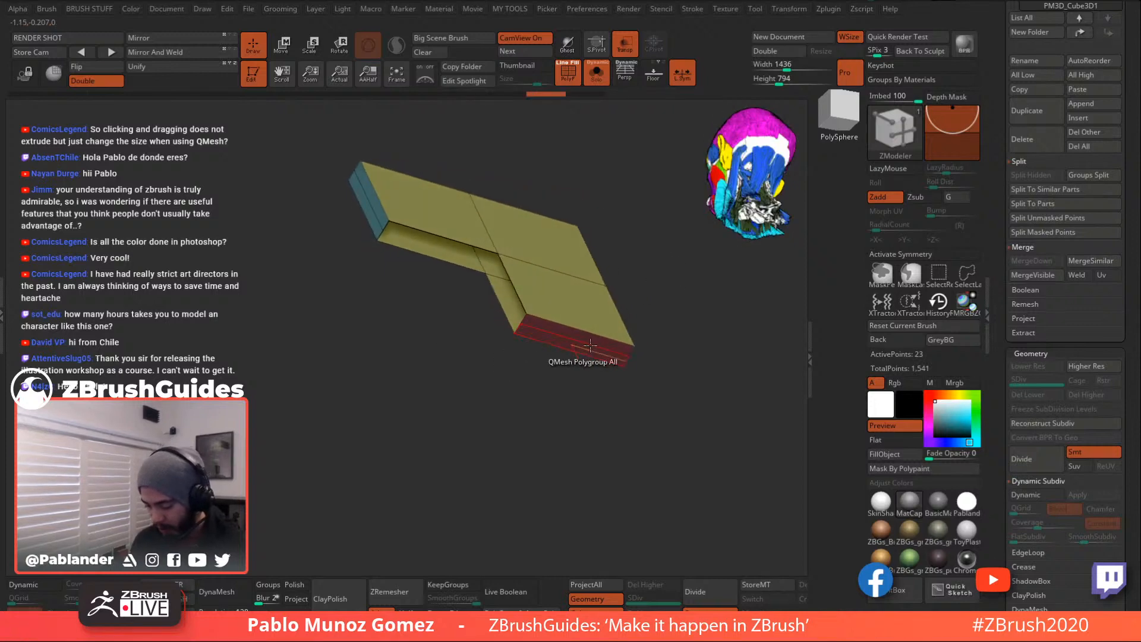
- Delete the middle edge loop around the thickness and bridge the notch wall closed
{"action": "key", "text": "space"}
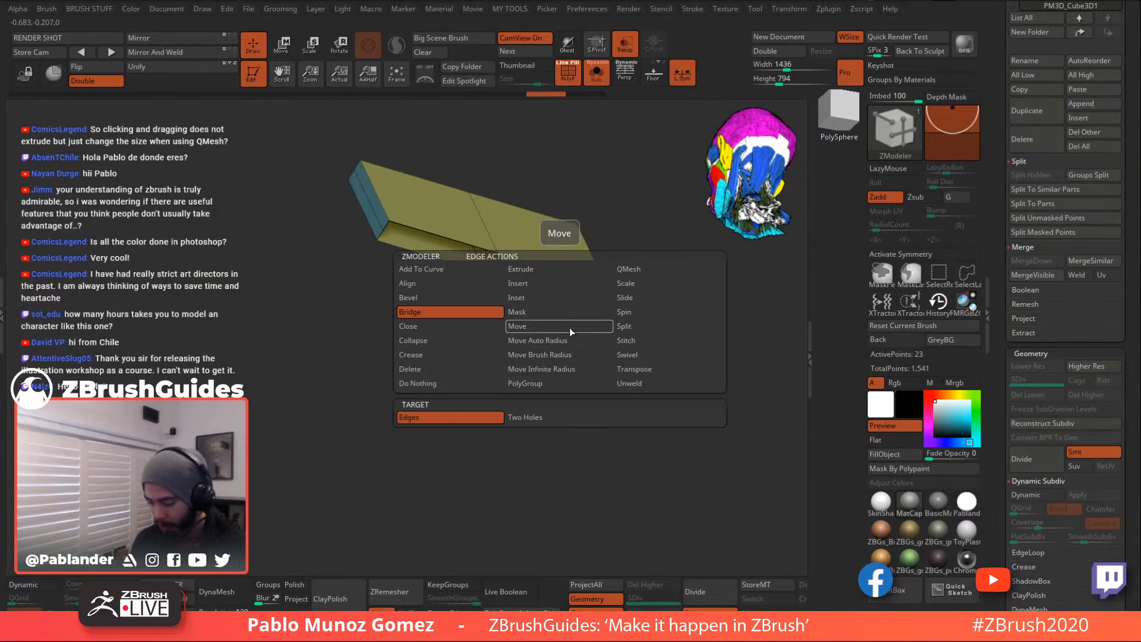
{"action": "left_click", "coordinate": [438, 370]}
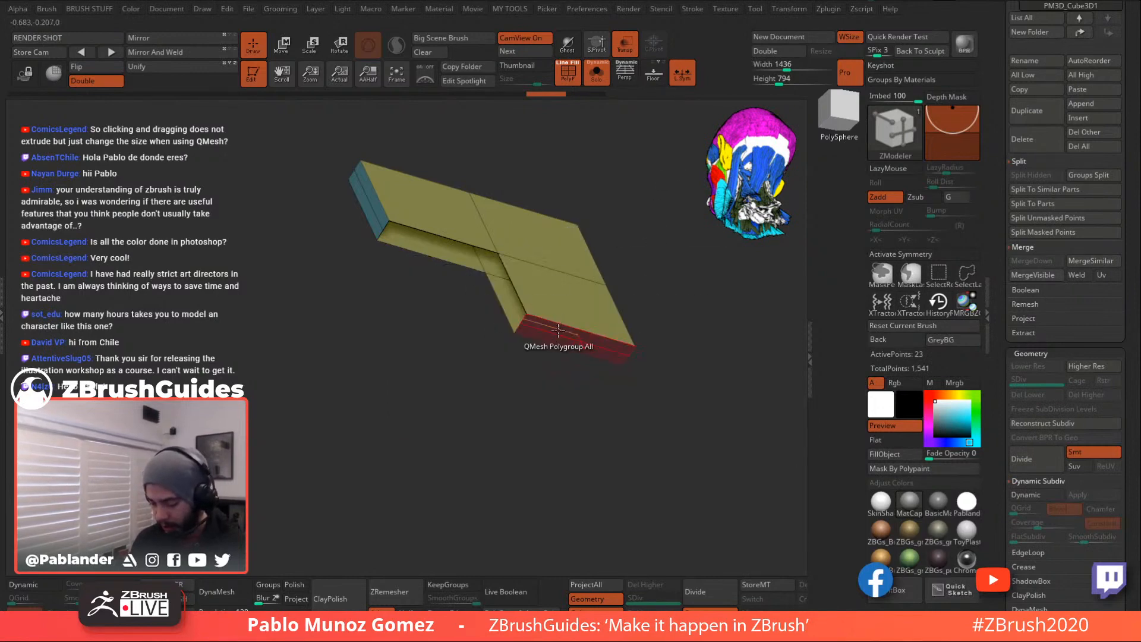
{"action": "left_click", "coordinate": [558, 331]}
{"action": "key", "text": "space"}
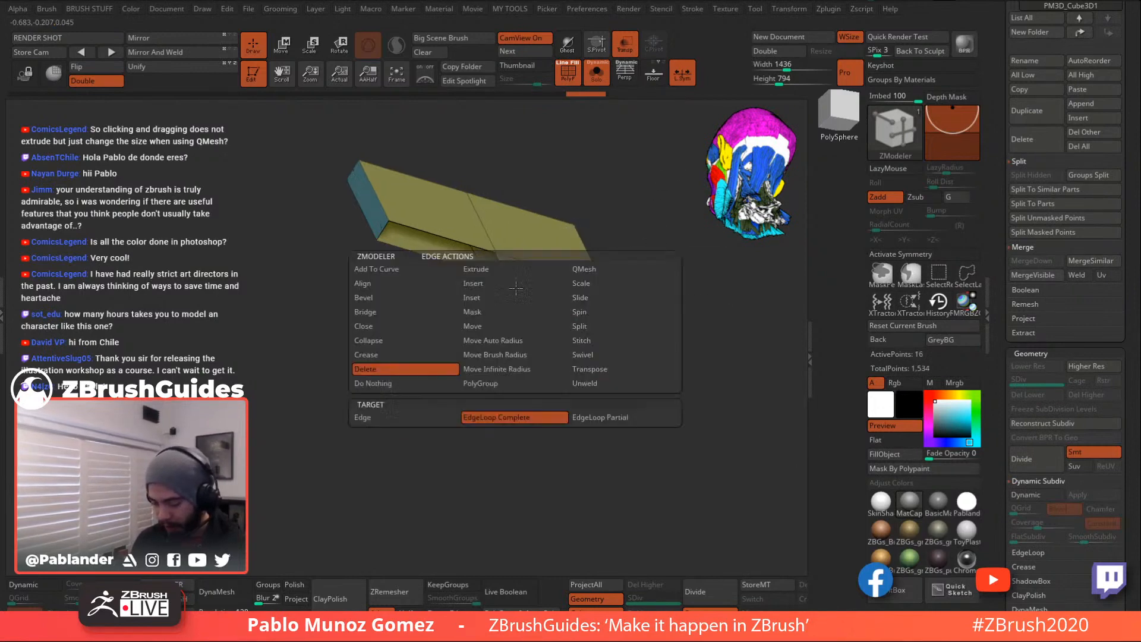
{"action": "left_click", "coordinate": [387, 312]}
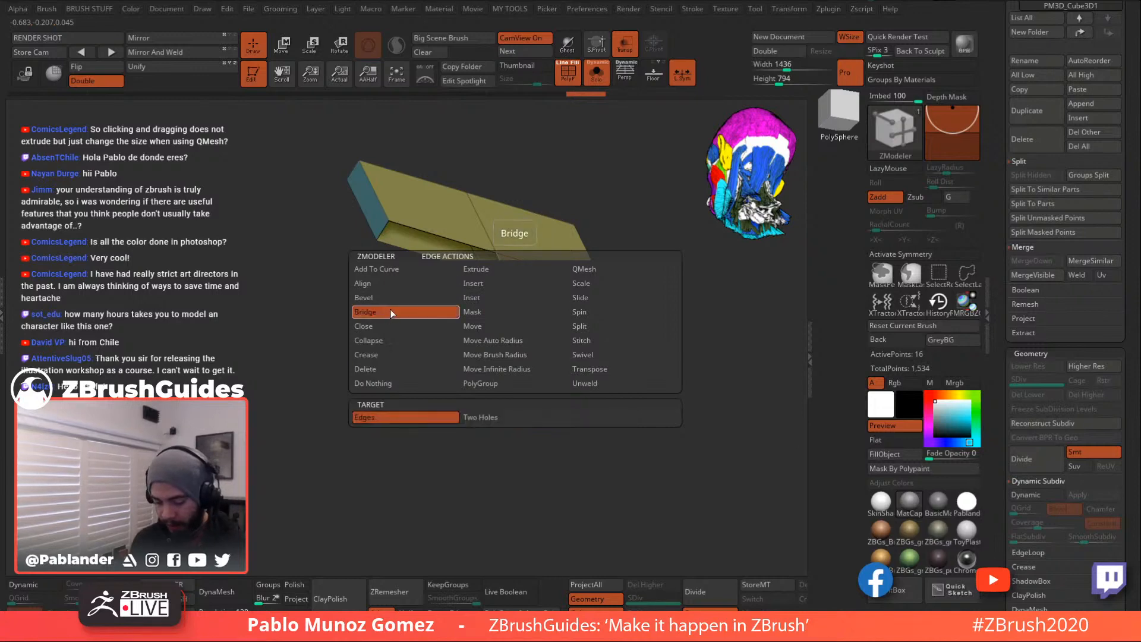
{"action": "left_click", "coordinate": [429, 233]}
{"action": "left_click", "coordinate": [500, 302]}
{"action": "left_click_drag", "start_coordinate": [580, 416], "coordinate": [490, 411]}
{"action": "left_click", "coordinate": [284, 46]}
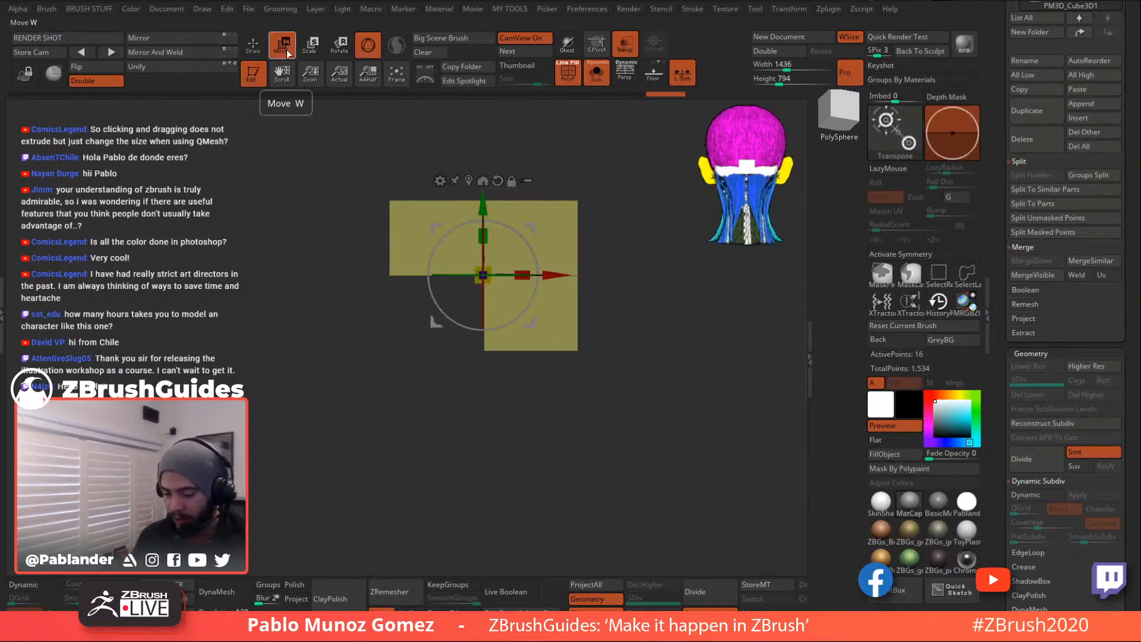
{"action": "left_click", "coordinate": [257, 55]}
- Move the piece up onto the goggle rim and shift its unmasked part right to slant the corner
{"action": "left_click", "coordinate": [598, 73]}
{"action": "left_click_drag", "start_coordinate": [636, 214], "coordinate": [656, 218], "text": "alt"}
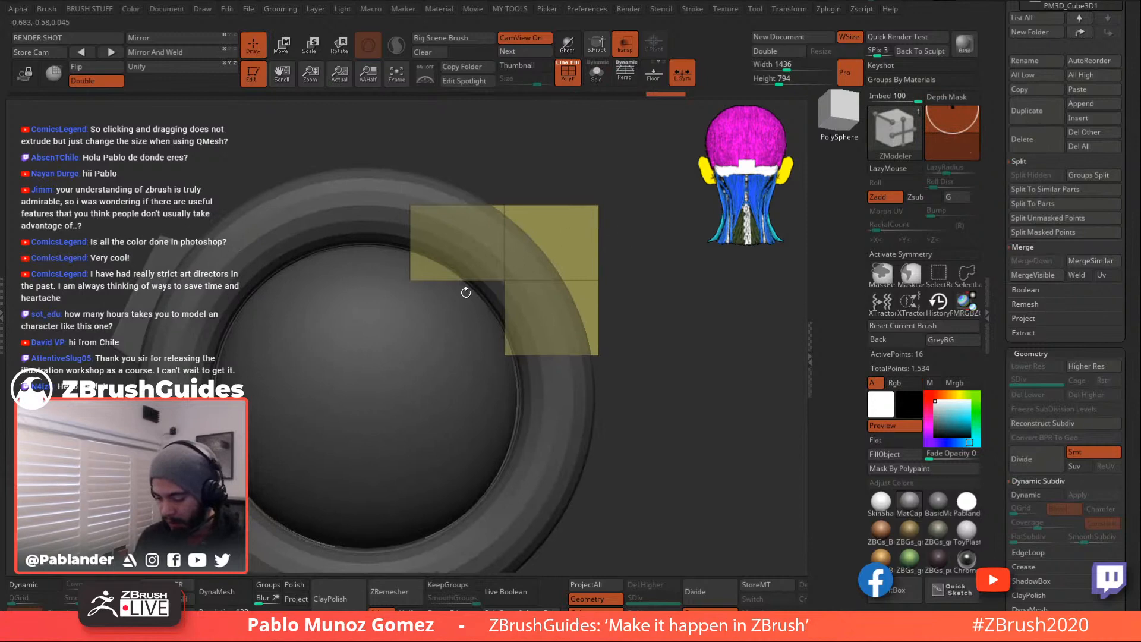
{"action": "key", "text": "ctrl"}
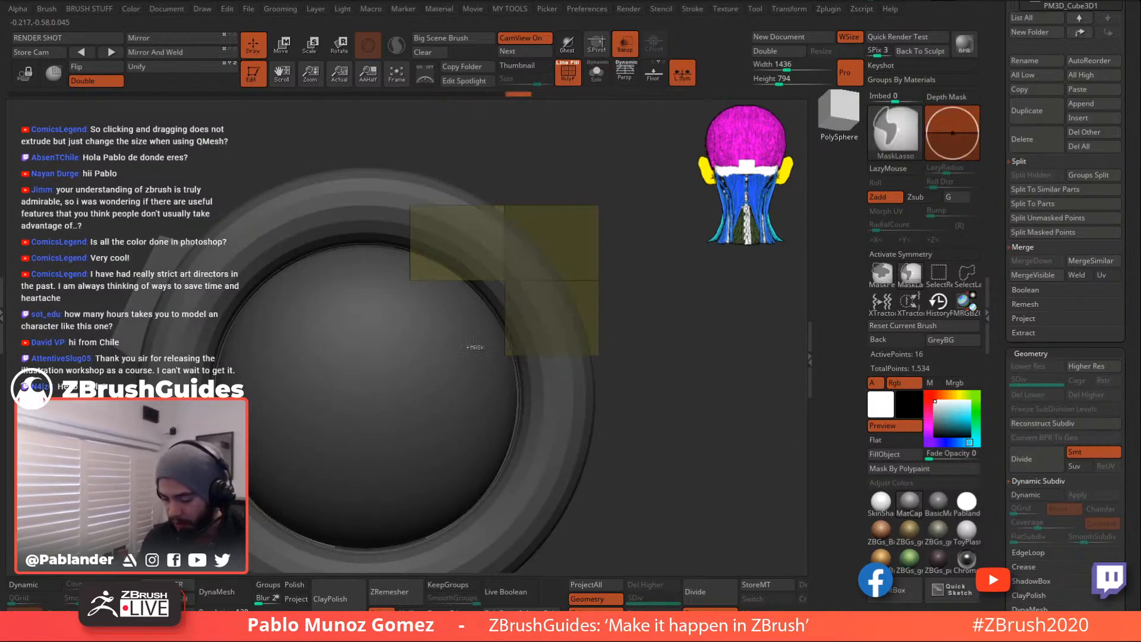
{"action": "key", "text": "w"}
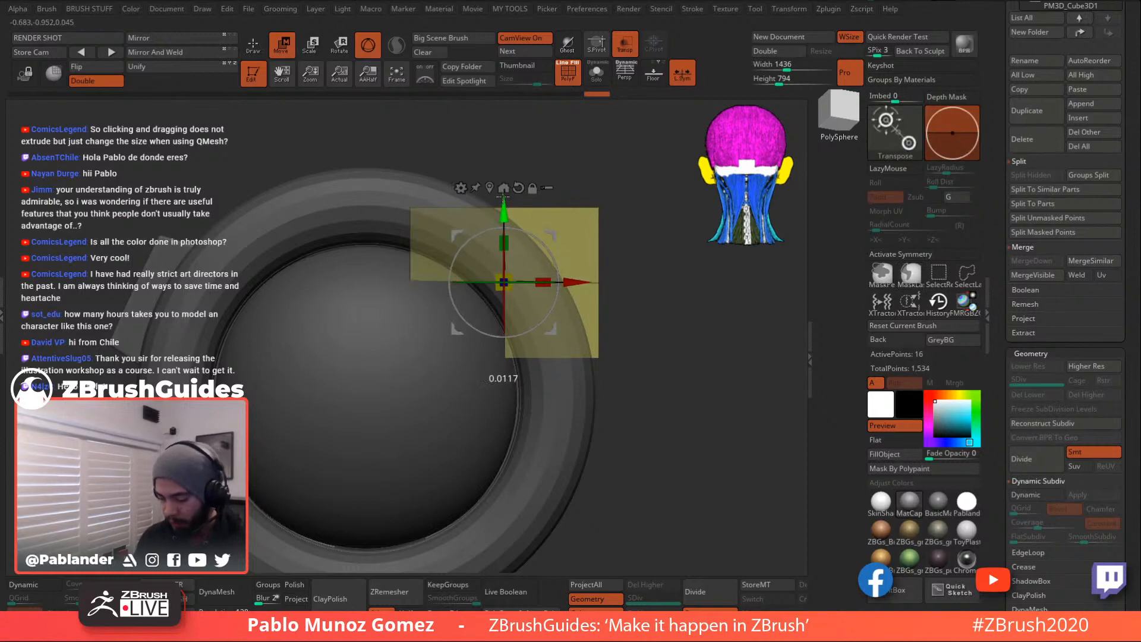
{"action": "key", "text": "ctrl"}
{"action": "left_click_drag", "start_coordinate": [504, 209], "coordinate": [505, 161]}
{"action": "left_click", "coordinate": [649, 256], "text": "ctrl"}
{"action": "mouse_move", "coordinate": [445, 438]}
{"action": "left_mouse_down", "text": "ctrl"}
{"action": "mouse_move", "coordinate": [555, 350]}
{"action": "mouse_move", "coordinate": [447, 433]}
{"action": "left_mouse_up", "text": "ctrl"}
{"action": "left_click_drag", "start_coordinate": [571, 230], "coordinate": [610, 227]}
{"action": "left_click", "coordinate": [256, 52]}
- Move the strip piece left so it sits against the lens rim
{"action": "left_click_drag", "start_coordinate": [660, 362], "coordinate": [583, 377]}
{"action": "key", "text": "shift+t"}
{"action": "left_click_drag", "start_coordinate": [470, 344], "coordinate": [384, 343], "text": "alt"}
{"action": "left_click_drag", "start_coordinate": [453, 411], "coordinate": [402, 412], "text": "alt"}
{"action": "left_click_drag", "start_coordinate": [409, 346], "coordinate": [611, 328]}
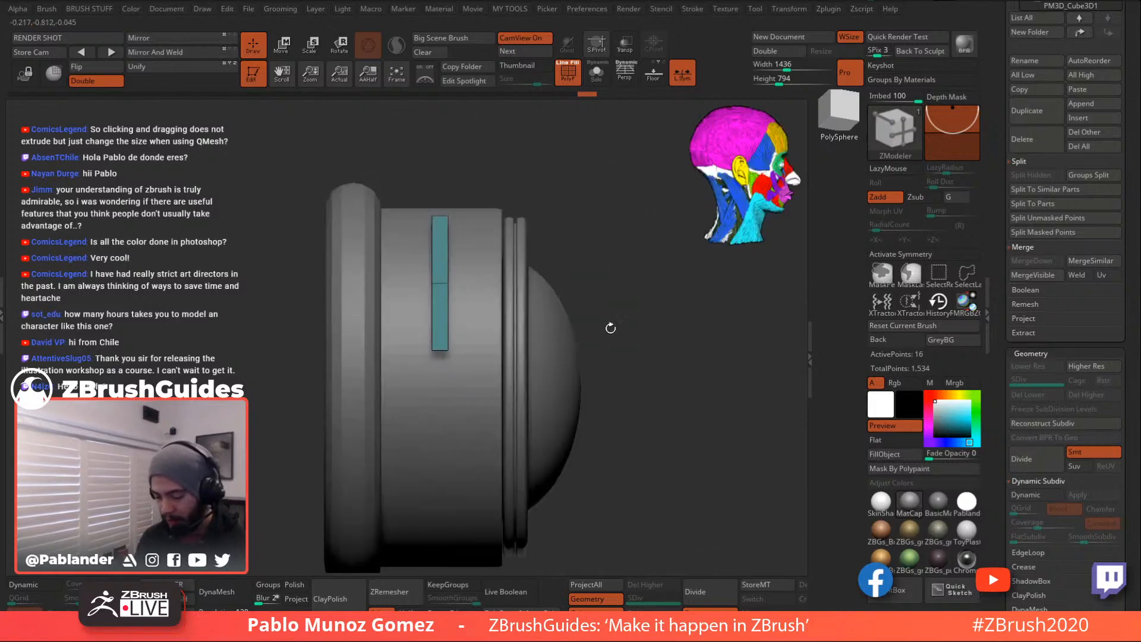
{"action": "left_click", "coordinate": [276, 48]}
{"action": "left_click_drag", "start_coordinate": [503, 238], "coordinate": [466, 240]}
{"action": "key", "text": "q"}
{"action": "mouse_move", "coordinate": [619, 323]}
{"action": "left_mouse_down", "text": "alt"}
{"action": "mouse_move", "coordinate": [614, 280]}
{"action": "mouse_move", "coordinate": [568, 318]}
{"action": "left_mouse_up", "text": "alt"}
{"action": "left_click_drag", "start_coordinate": [637, 427], "coordinate": [618, 427], "text": "alt"}
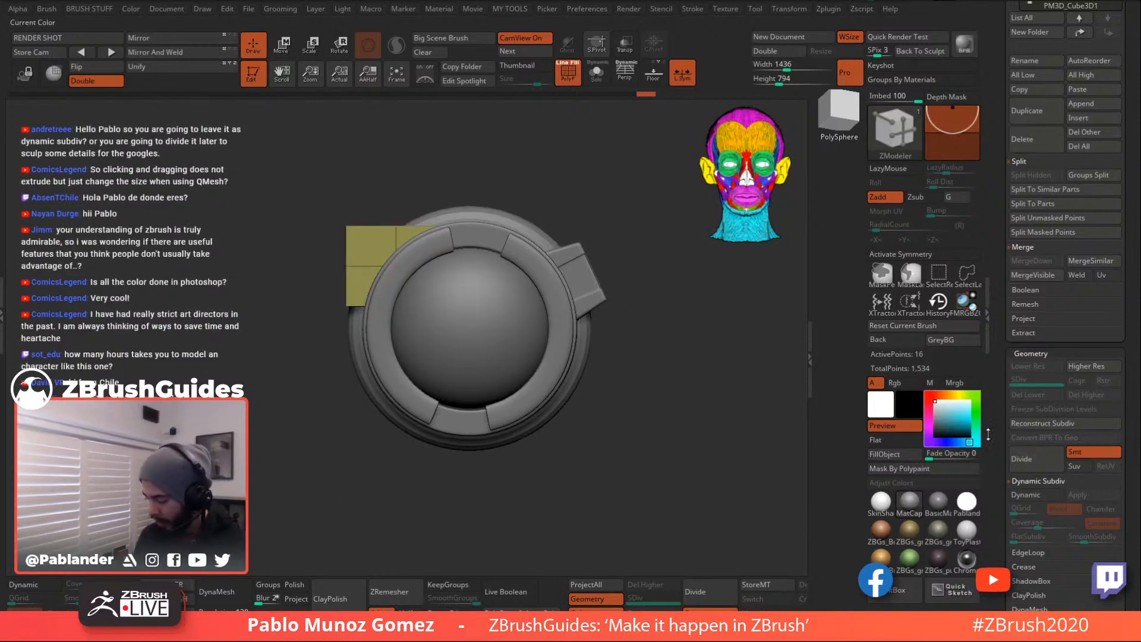
- Enable Dynamic Subdiv with QGrid 2 and hide polygroup colours to check the fit
{"action": "left_click", "coordinate": [1039, 493]}
{"action": "left_click_drag", "start_coordinate": [538, 151], "coordinate": [570, 168], "text": "alt"}
{"action": "scroll", "coordinate": [1046, 369], "scroll_direction": "down", "scroll_amount": 5}
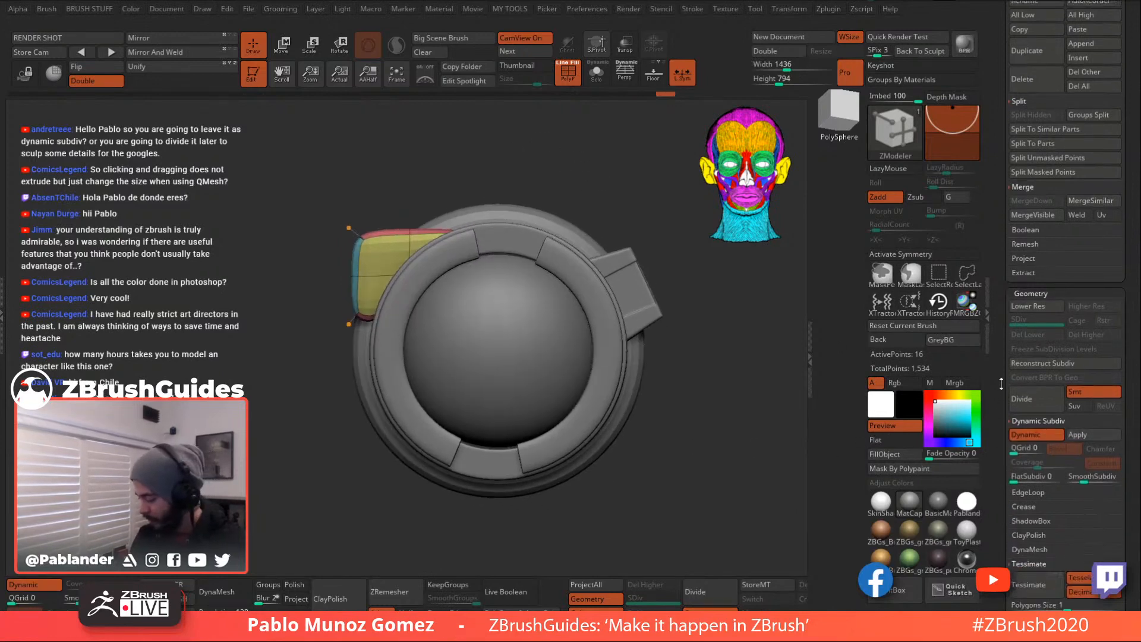
{"action": "left_click_drag", "start_coordinate": [1016, 273], "coordinate": [1018, 273]}
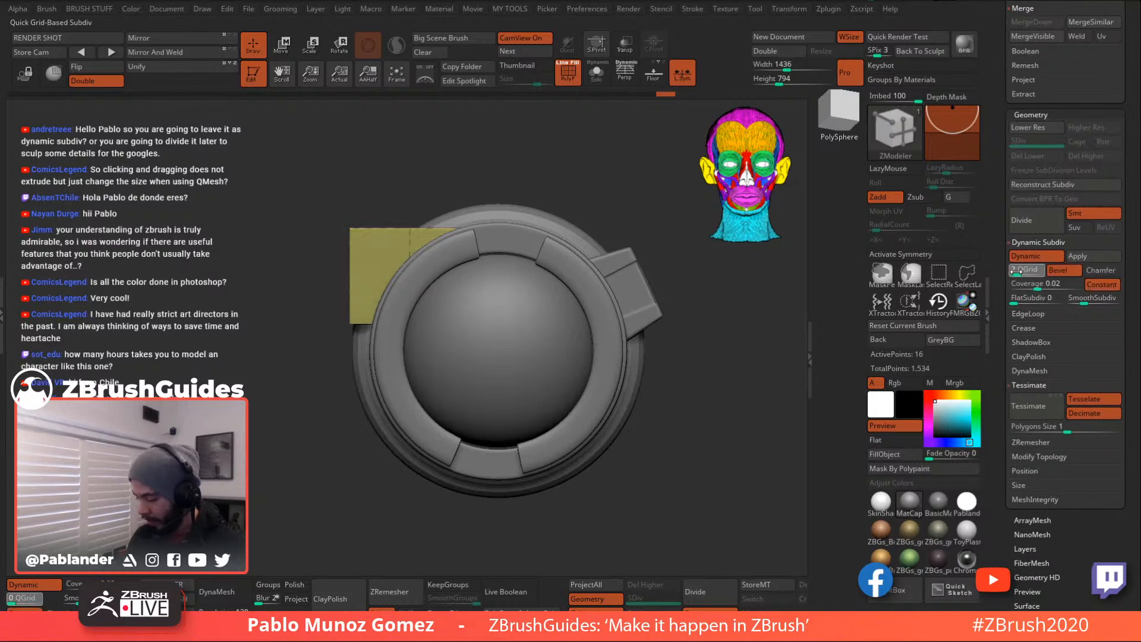
{"action": "left_click_drag", "start_coordinate": [726, 335], "coordinate": [713, 347], "text": "alt"}
{"action": "left_click", "coordinate": [569, 74]}
{"action": "left_click_drag", "start_coordinate": [595, 163], "coordinate": [463, 263]}
- Nudge the corner piece slightly right and down, then turn PolyF and Solo back on
{"action": "key", "text": "w"}
{"action": "left_click_drag", "start_coordinate": [307, 259], "coordinate": [311, 259]}
{"action": "left_click_drag", "start_coordinate": [375, 185], "coordinate": [376, 186]}
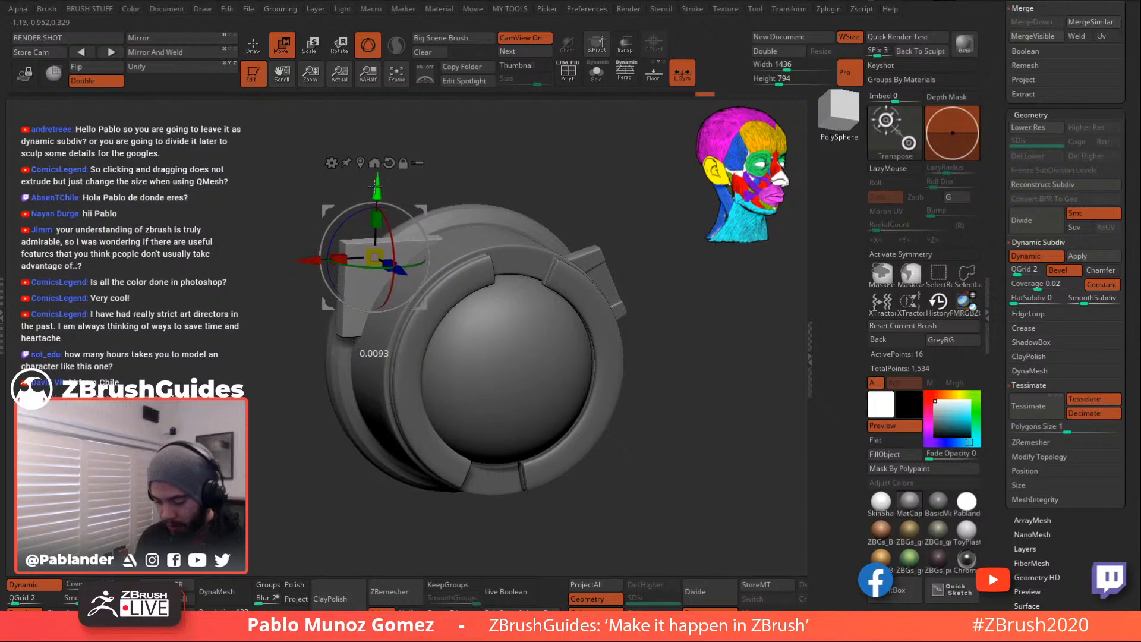
{"action": "left_click", "coordinate": [252, 55]}
{"action": "mouse_move", "coordinate": [530, 153]}
{"action": "left_mouse_down", "text": "shift"}
{"action": "mouse_move", "coordinate": [509, 160]}
{"action": "mouse_move", "coordinate": [574, 138]}
{"action": "left_mouse_up", "text": "shift"}
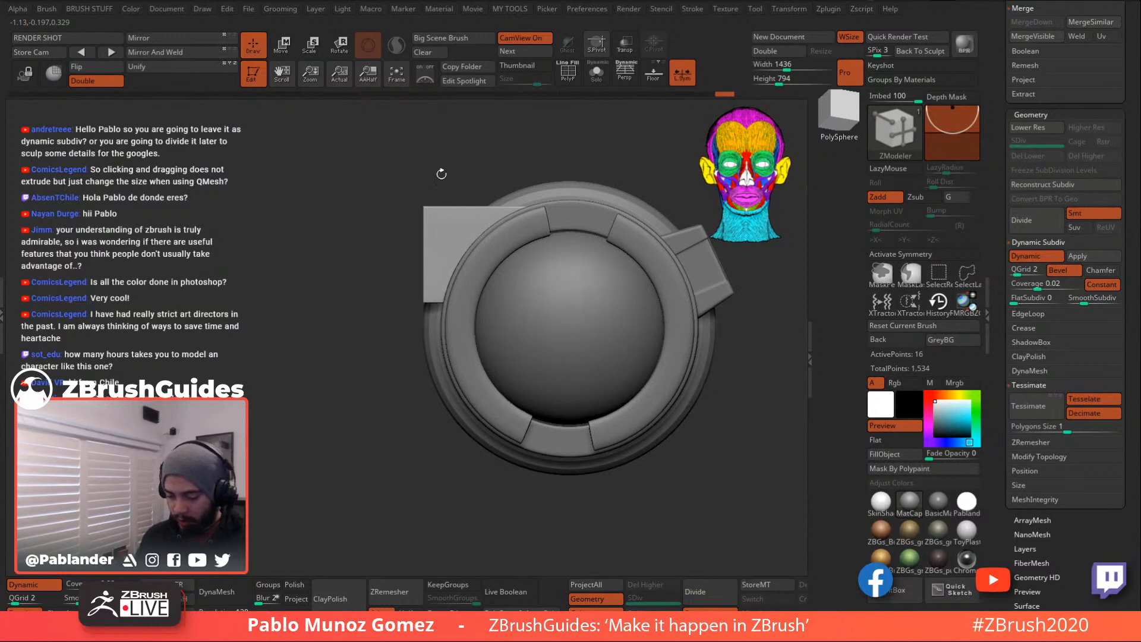
{"action": "left_click", "coordinate": [569, 73]}
{"action": "left_click", "coordinate": [596, 73]}
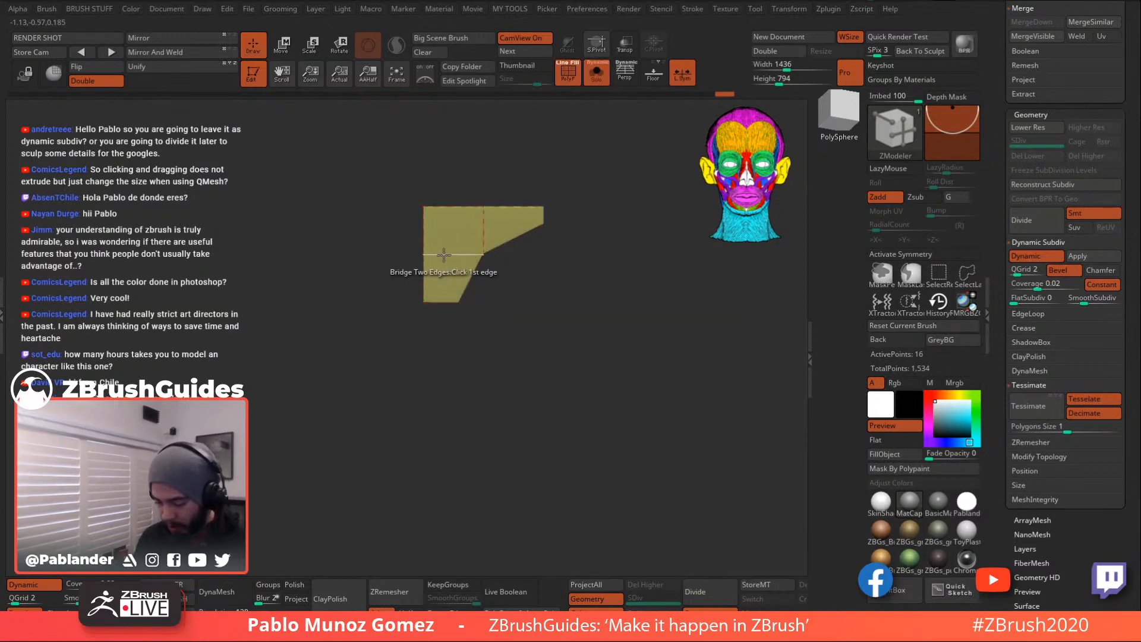
{"action": "key", "text": "space"}
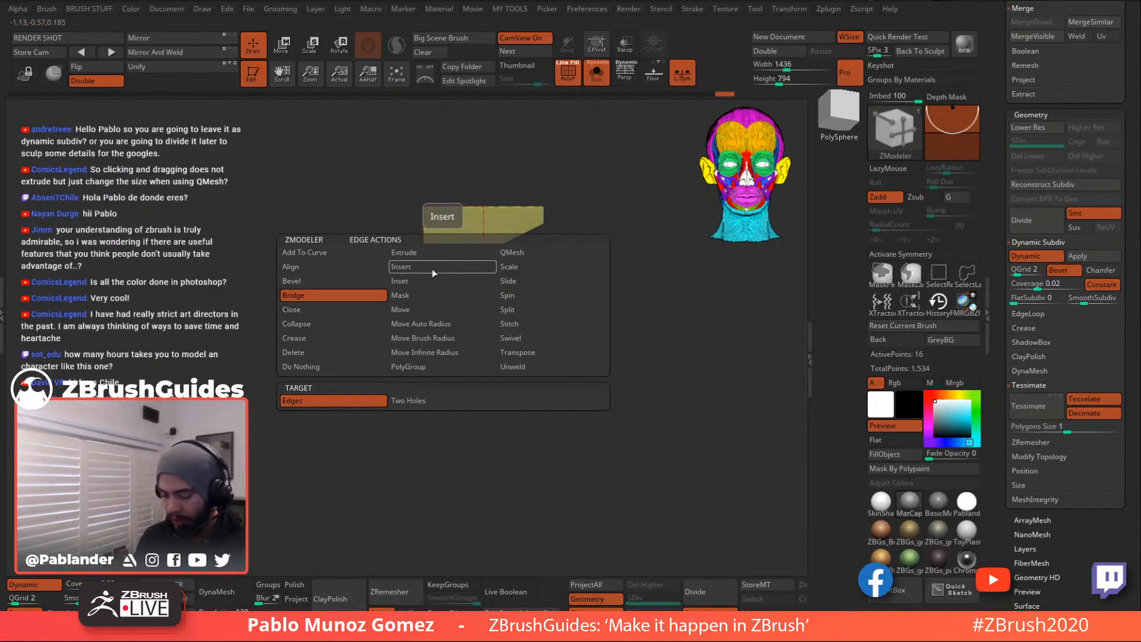
- Try inserting and sliding a vertical edge loop across the side block, then undo it
{"action": "left_click", "coordinate": [448, 265]}
{"action": "left_click_drag", "start_coordinate": [626, 289], "coordinate": [606, 298], "text": "alt"}
{"action": "left_click_drag", "start_coordinate": [605, 347], "coordinate": [600, 371], "text": "alt"}
{"action": "left_click_drag", "start_coordinate": [599, 371], "coordinate": [619, 359]}
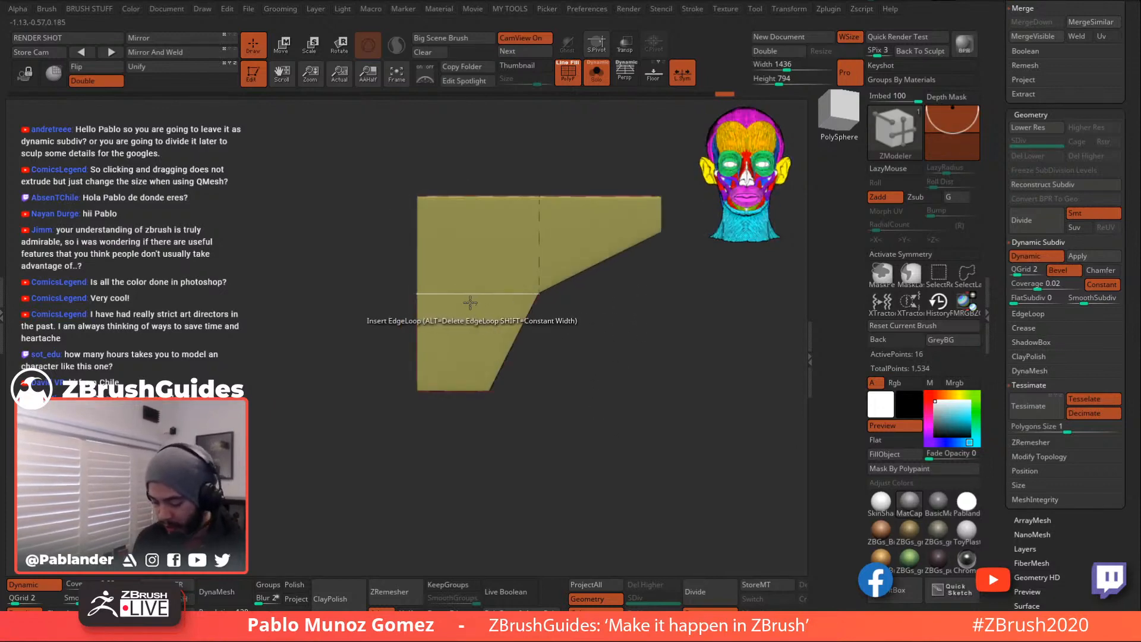
{"action": "left_click", "coordinate": [475, 293]}
{"action": "mouse_move", "coordinate": [475, 293]}
{"action": "left_mouse_down"}
{"action": "mouse_move", "coordinate": [459, 292]}
{"action": "mouse_move", "coordinate": [474, 293]}
{"action": "left_mouse_up"}
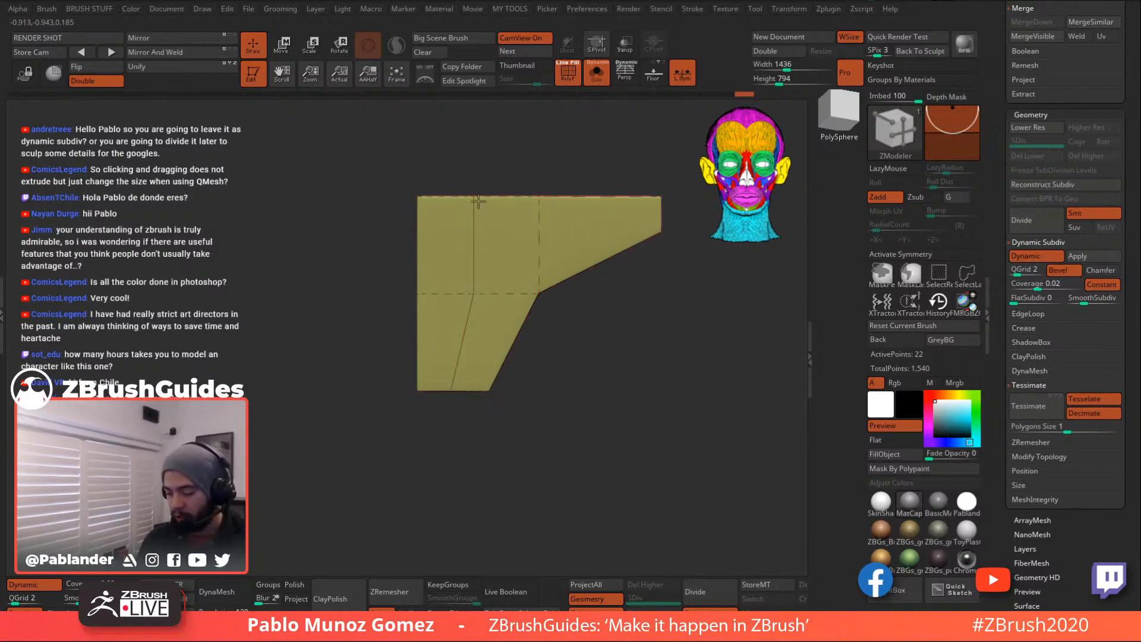
{"action": "key", "text": "ctrl+z"}
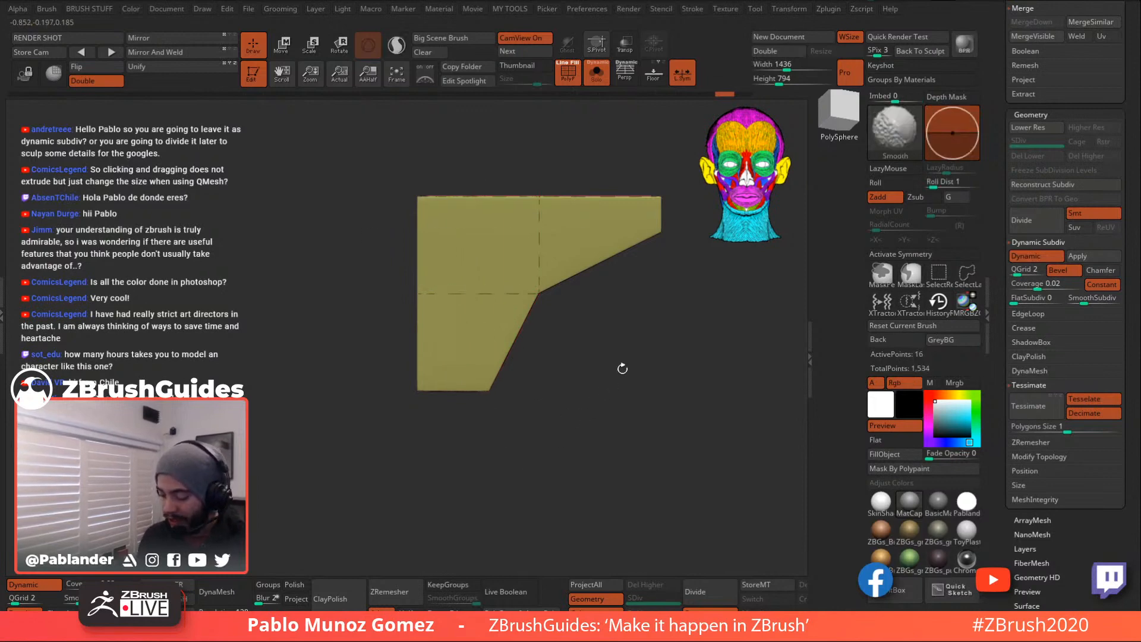
- Cut the piece with the SliceCurve brush, inspect the slice, then undo it
{"action": "left_click_drag", "start_coordinate": [609, 411], "coordinate": [591, 412], "text": "alt"}
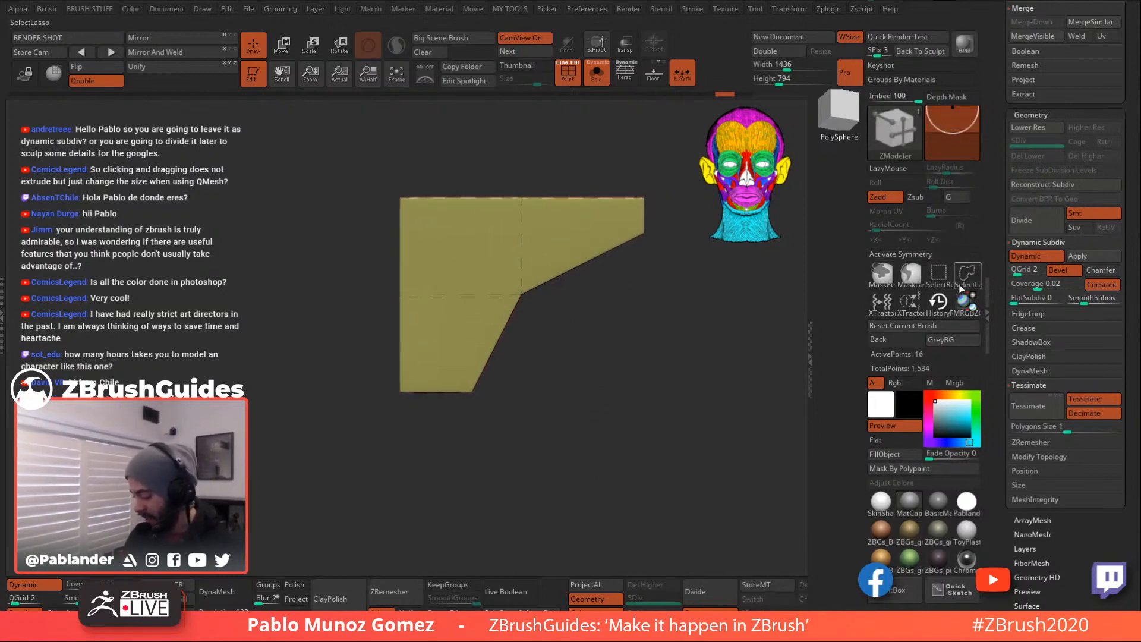
{"action": "key", "text": "ctrl+shift"}
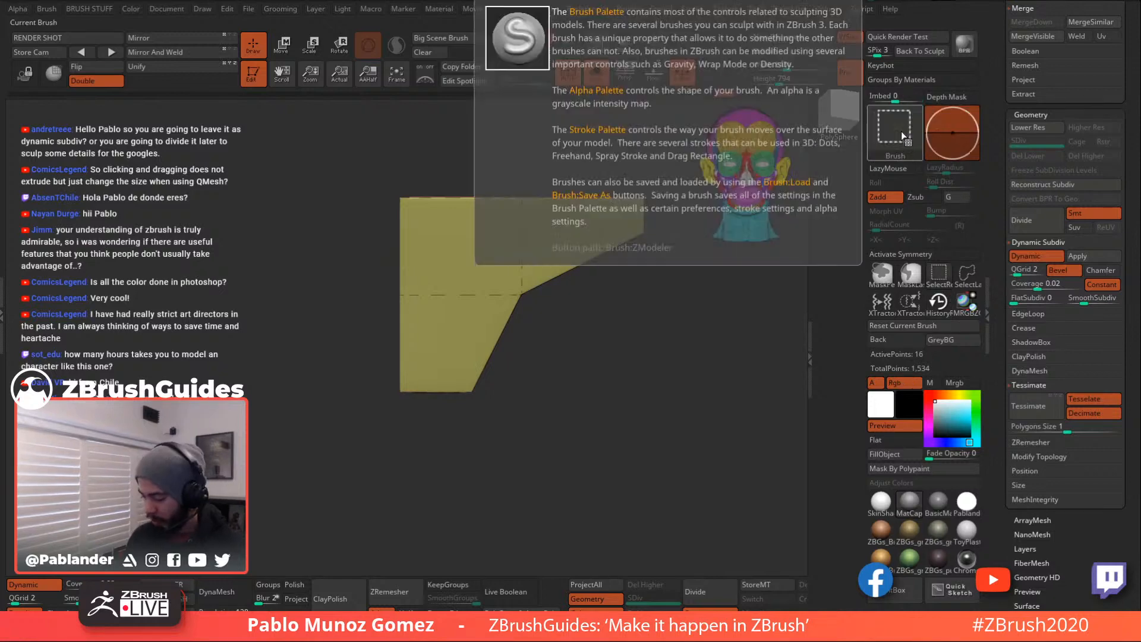
{"action": "left_click", "coordinate": [896, 134]}
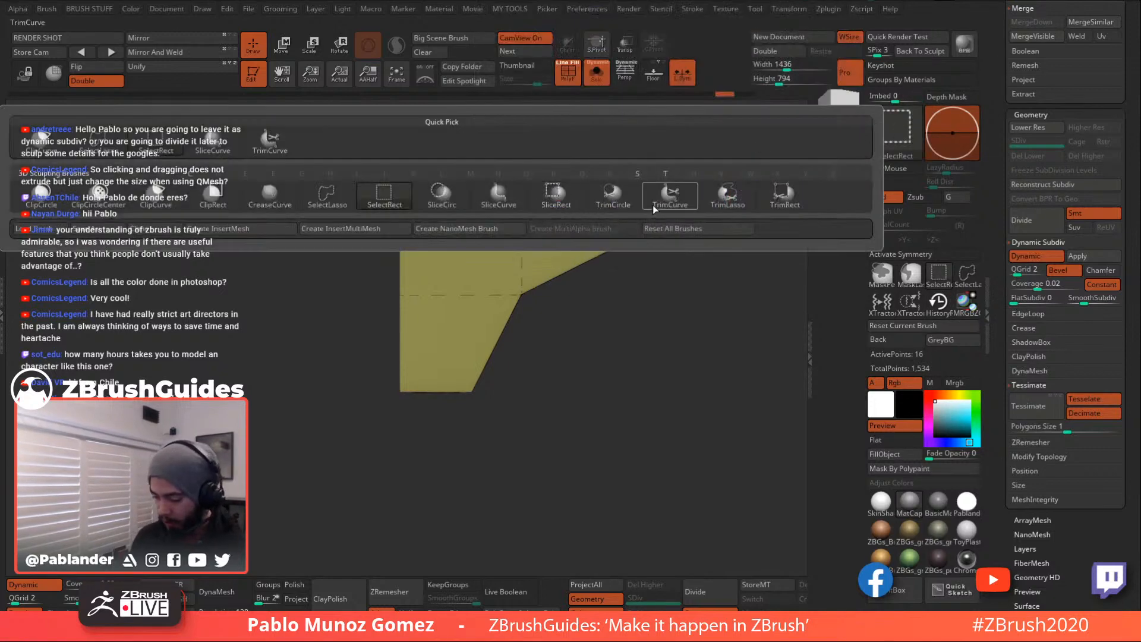
{"action": "left_click", "coordinate": [505, 198]}
{"action": "left_click_drag", "start_coordinate": [410, 459], "coordinate": [418, 207]}
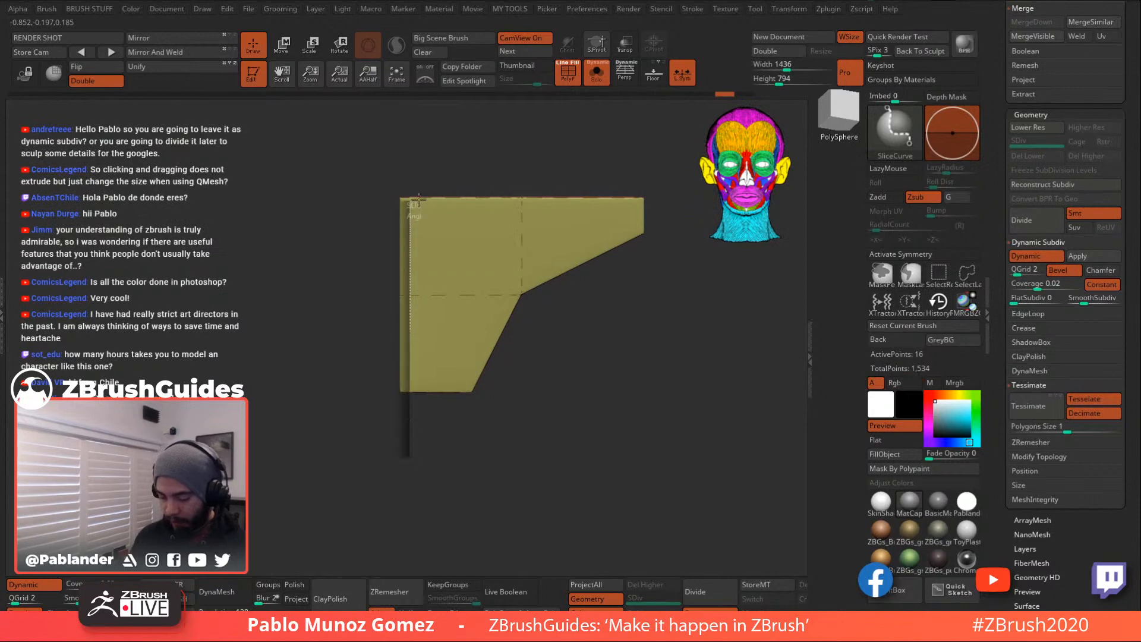
{"action": "left_click_drag", "start_coordinate": [420, 153], "coordinate": [420, 153]}
{"action": "mouse_move", "coordinate": [543, 396]}
{"action": "left_mouse_down"}
{"action": "mouse_move", "coordinate": [548, 461]}
{"action": "mouse_move", "coordinate": [540, 400]}
{"action": "mouse_move", "coordinate": [608, 382]}
{"action": "mouse_move", "coordinate": [573, 379]}
{"action": "left_mouse_up"}
{"action": "key", "text": "ctrl+z"}
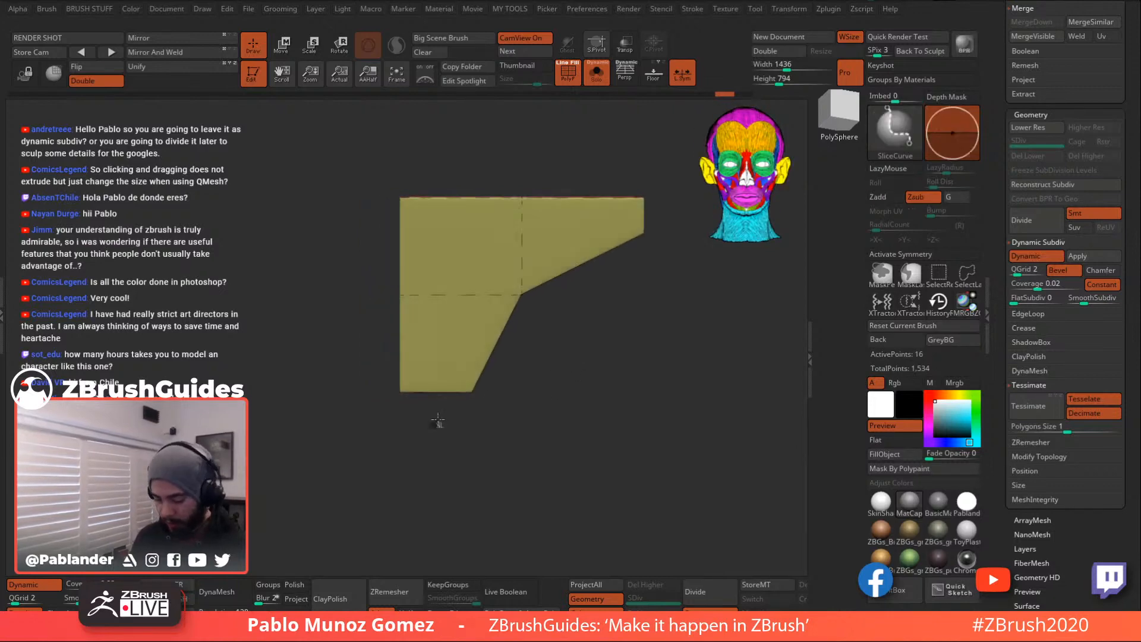
- Add an edge loop near the left end, leave only that strip unmasked, and turn off PolyF and Solo
{"action": "left_click", "coordinate": [439, 265]}
{"action": "mouse_move", "coordinate": [358, 147]}
{"action": "left_mouse_down", "text": "ctrl"}
{"action": "mouse_move", "coordinate": [427, 447]}
{"action": "mouse_move", "coordinate": [421, 180]}
{"action": "mouse_move", "coordinate": [443, 162]}
{"action": "mouse_move", "coordinate": [349, 356]}
{"action": "mouse_move", "coordinate": [417, 144]}
{"action": "left_mouse_up", "text": "ctrl"}
{"action": "left_click", "coordinate": [489, 145], "text": "ctrl"}
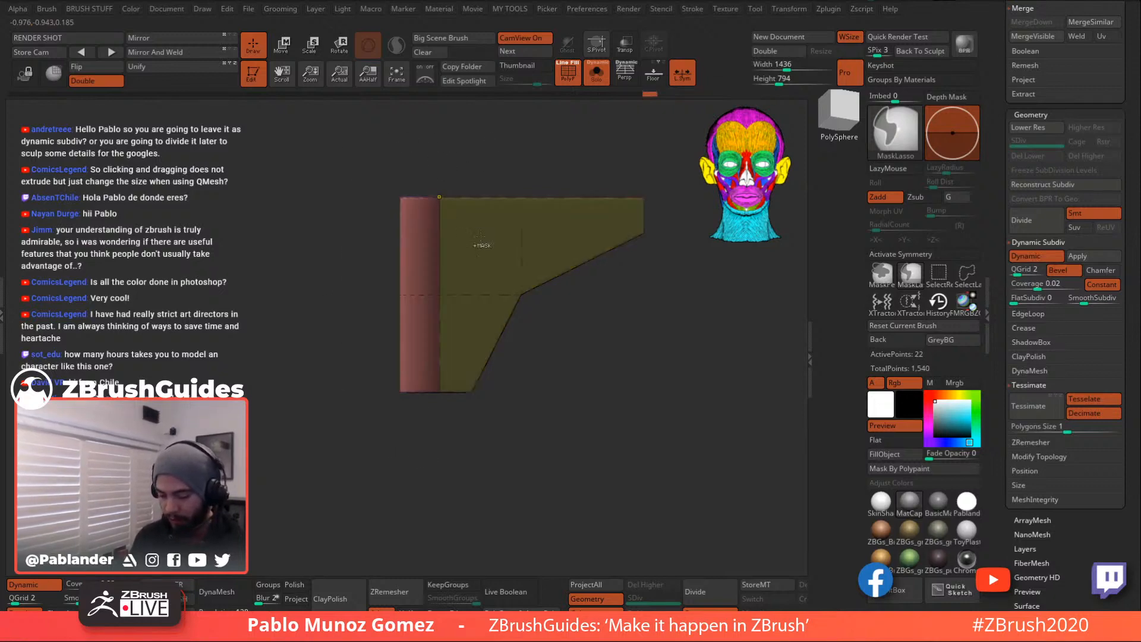
{"action": "left_click", "coordinate": [574, 62]}
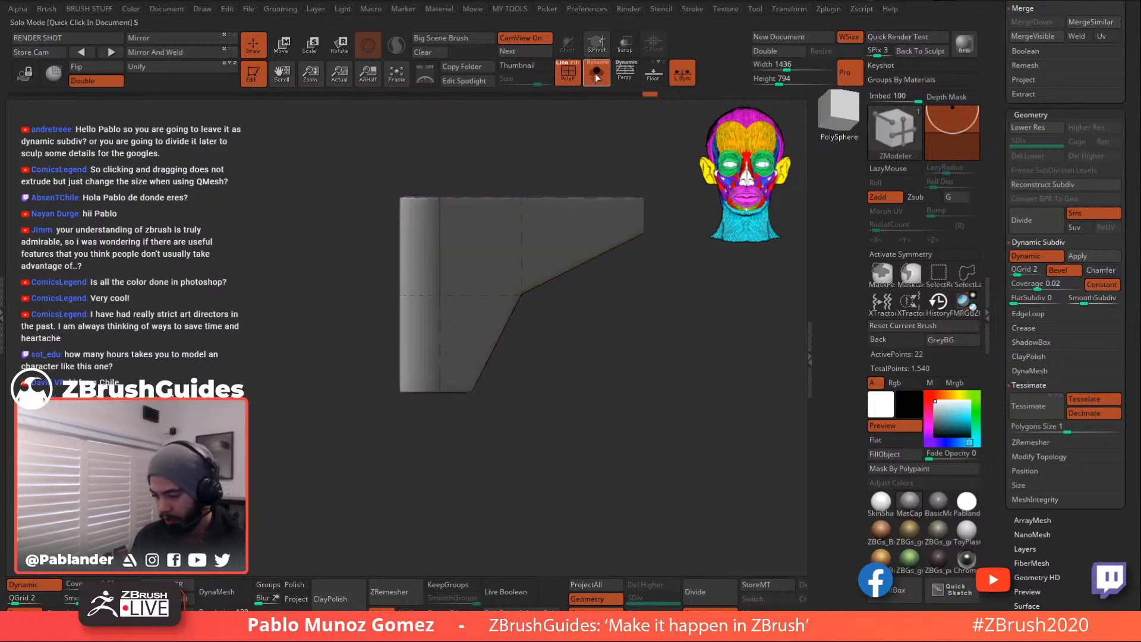
{"action": "left_click", "coordinate": [596, 72]}
- Reshape the unmasked left end of the side block with the Move gizmo, then clear the mask
{"action": "left_click", "coordinate": [294, 55]}
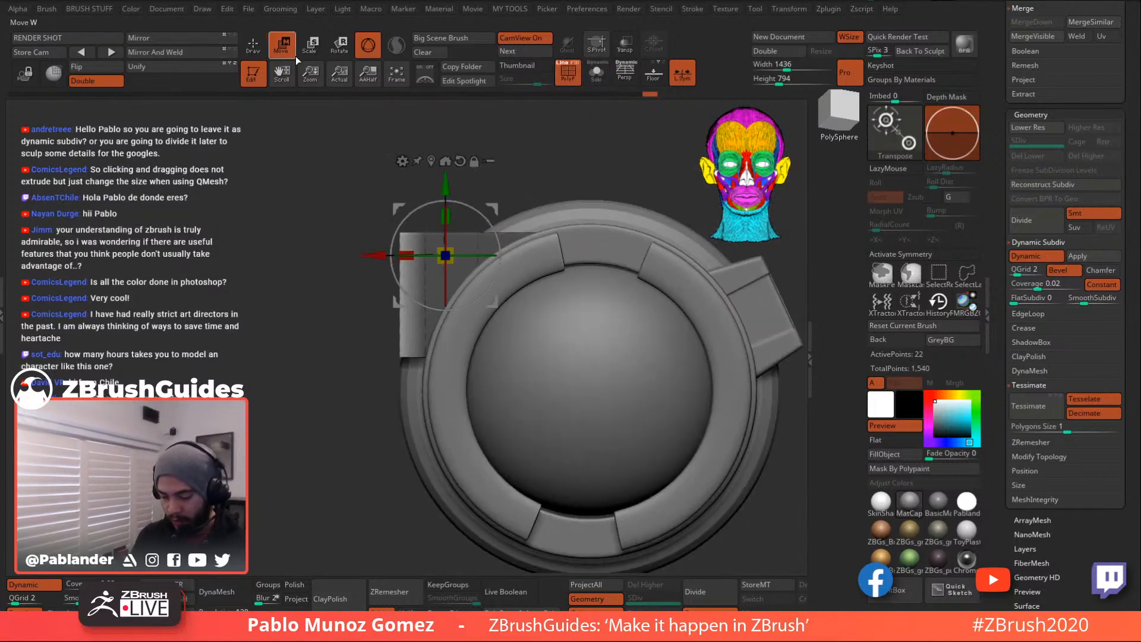
{"action": "left_click", "coordinate": [432, 162]}
{"action": "left_click_drag", "start_coordinate": [548, 174], "coordinate": [579, 140], "text": "alt"}
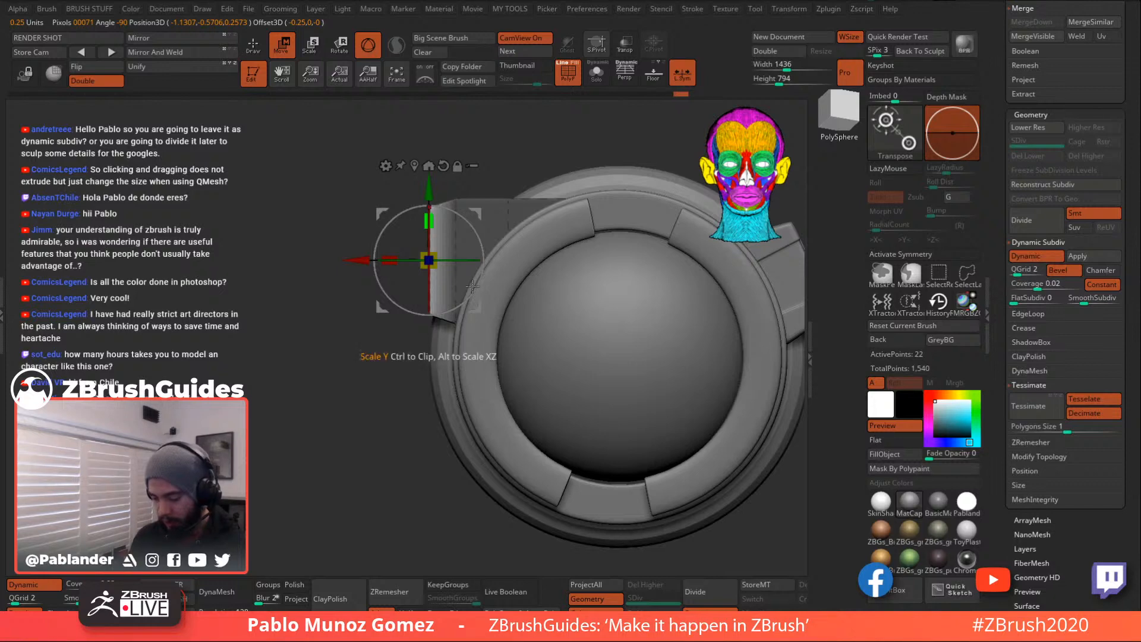
{"action": "key", "text": "q"}
{"action": "left_click_drag", "start_coordinate": [321, 359], "coordinate": [340, 364], "text": "ctrl"}
{"action": "mouse_move", "coordinate": [349, 428]}
{"action": "left_mouse_down", "text": "alt"}
{"action": "mouse_move", "coordinate": [337, 368]}
{"action": "mouse_move", "coordinate": [351, 398]}
{"action": "left_mouse_up", "text": "alt"}
- Hide the wireframe and check the reshaped piece against the rim from side and front views
{"action": "key", "text": "w"}
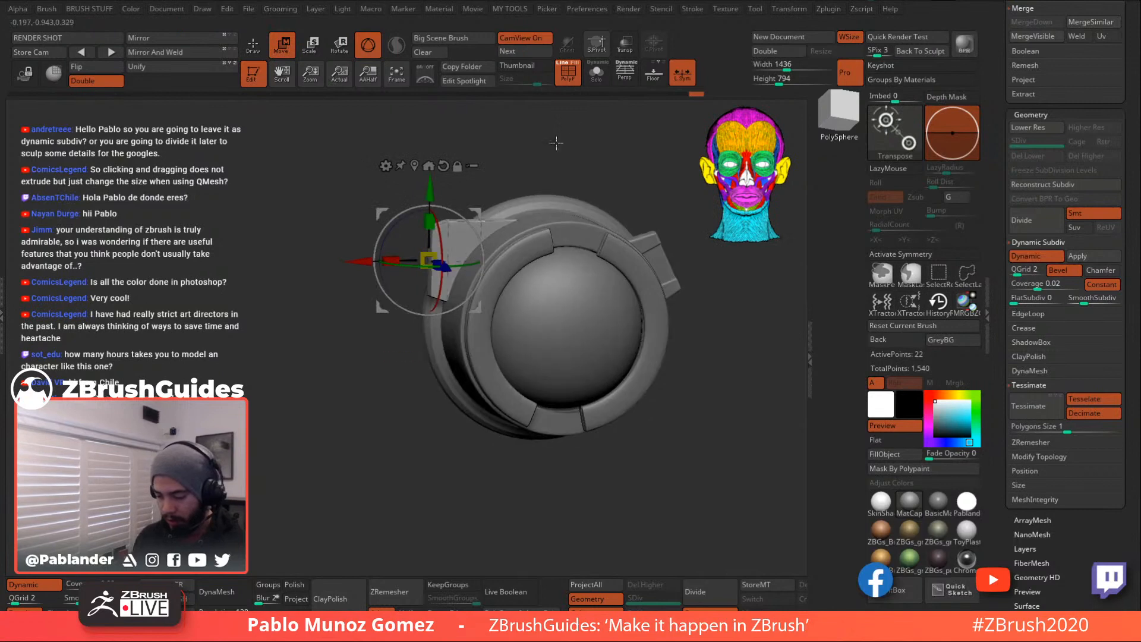
{"action": "left_click", "coordinate": [568, 73]}
{"action": "left_click_drag", "start_coordinate": [552, 123], "coordinate": [594, 133], "text": "shift"}
{"action": "mouse_move", "coordinate": [587, 181]}
{"action": "left_mouse_down", "text": "shift"}
{"action": "mouse_move", "coordinate": [556, 166]}
{"action": "mouse_move", "coordinate": [579, 179]}
{"action": "left_mouse_up", "text": "shift"}
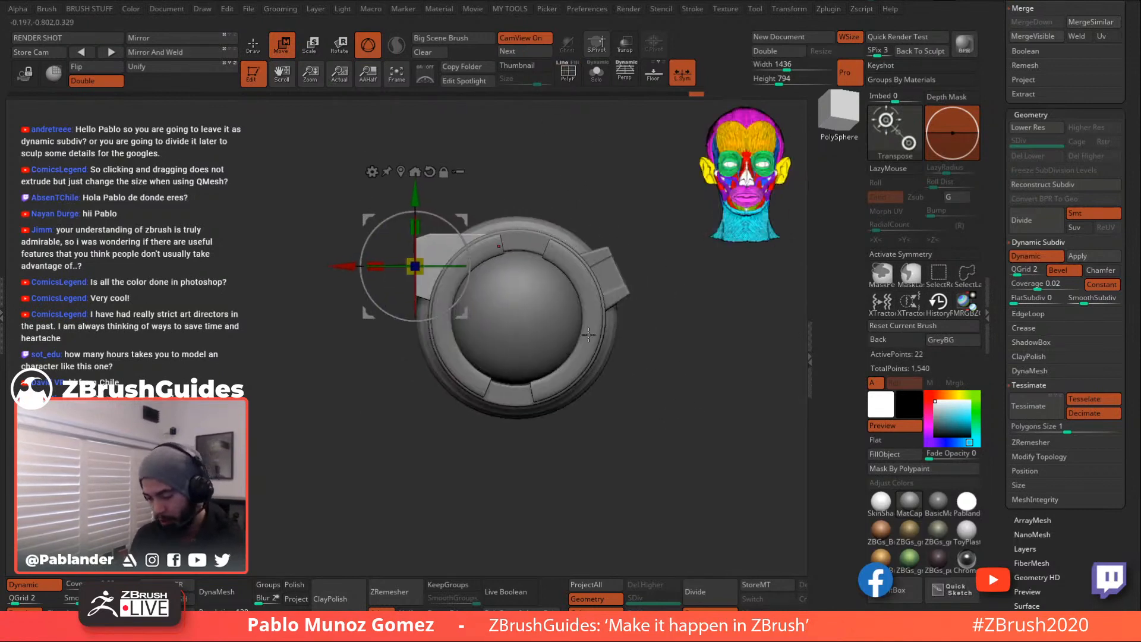
{"action": "key", "text": "q"}
- Select the ZModeler brush (B, Z, M) and inspect the goggle's underside and front
{"action": "key", "text": "b"}
{"action": "key", "text": "z"}
{"action": "key", "text": "m"}
{"action": "mouse_move", "coordinate": [693, 377]}
{"action": "left_mouse_down"}
{"action": "mouse_move", "coordinate": [691, 454]}
{"action": "mouse_move", "coordinate": [696, 386]}
{"action": "mouse_move", "coordinate": [690, 393]}
{"action": "mouse_move", "coordinate": [660, 265]}
{"action": "mouse_move", "coordinate": [640, 361]}
{"action": "left_mouse_up"}
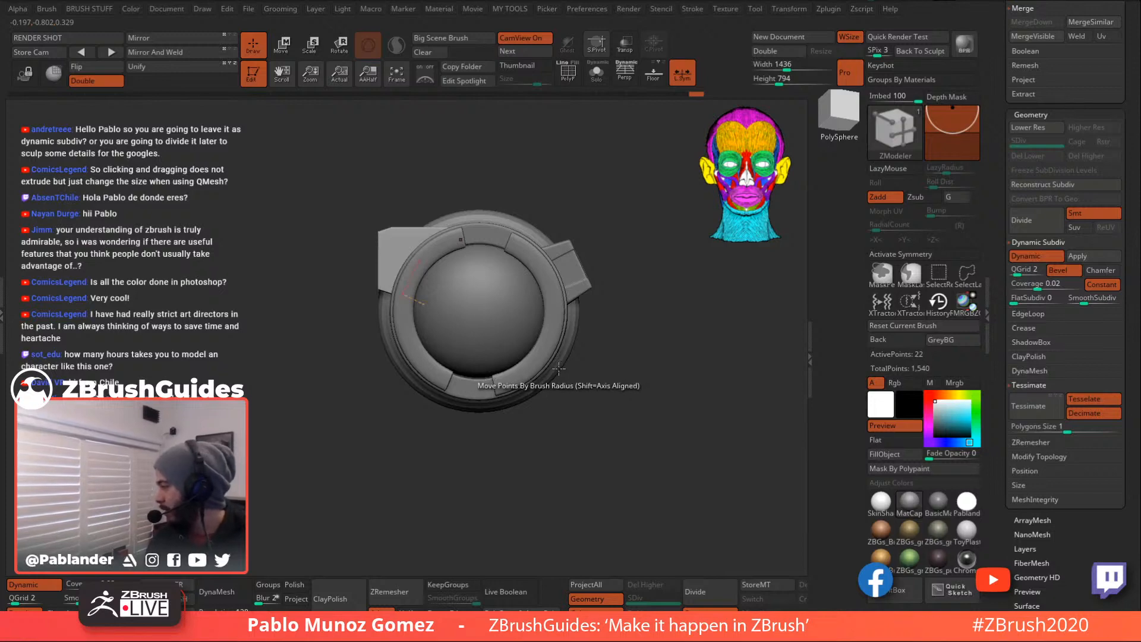
{"action": "left_click_drag", "start_coordinate": [601, 420], "coordinate": [611, 408], "text": "alt"}
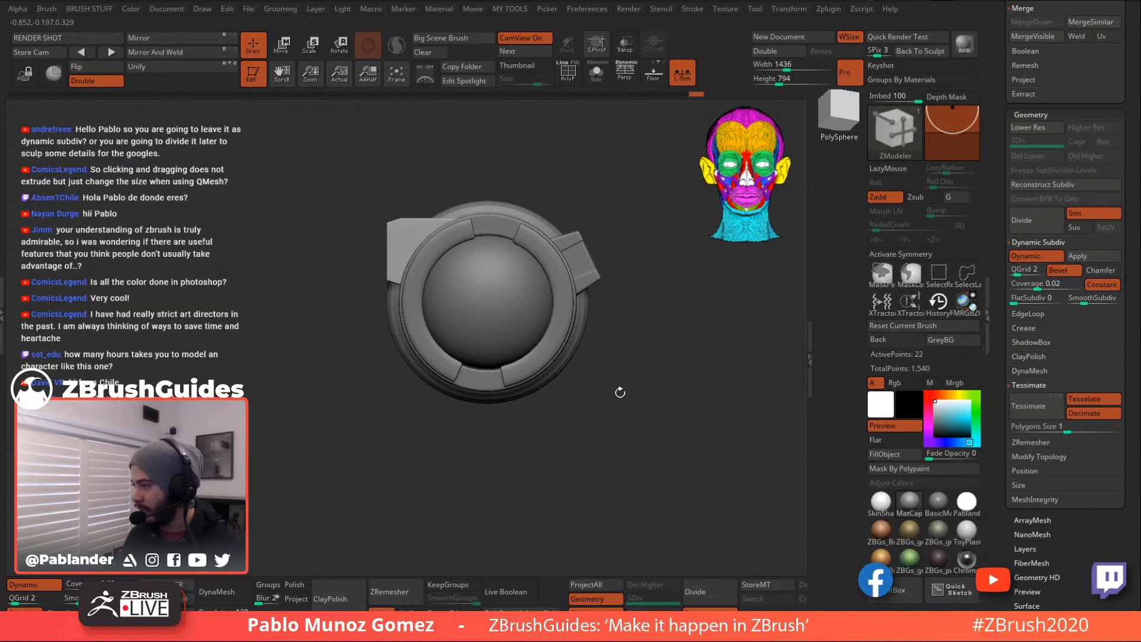
{"action": "mouse_move", "coordinate": [629, 385]}
{"action": "left_mouse_down"}
{"action": "mouse_move", "coordinate": [649, 416]}
{"action": "mouse_move", "coordinate": [627, 400]}
{"action": "mouse_move", "coordinate": [658, 416]}
{"action": "mouse_move", "coordinate": [642, 400]}
{"action": "mouse_move", "coordinate": [617, 402]}
{"action": "left_mouse_up"}
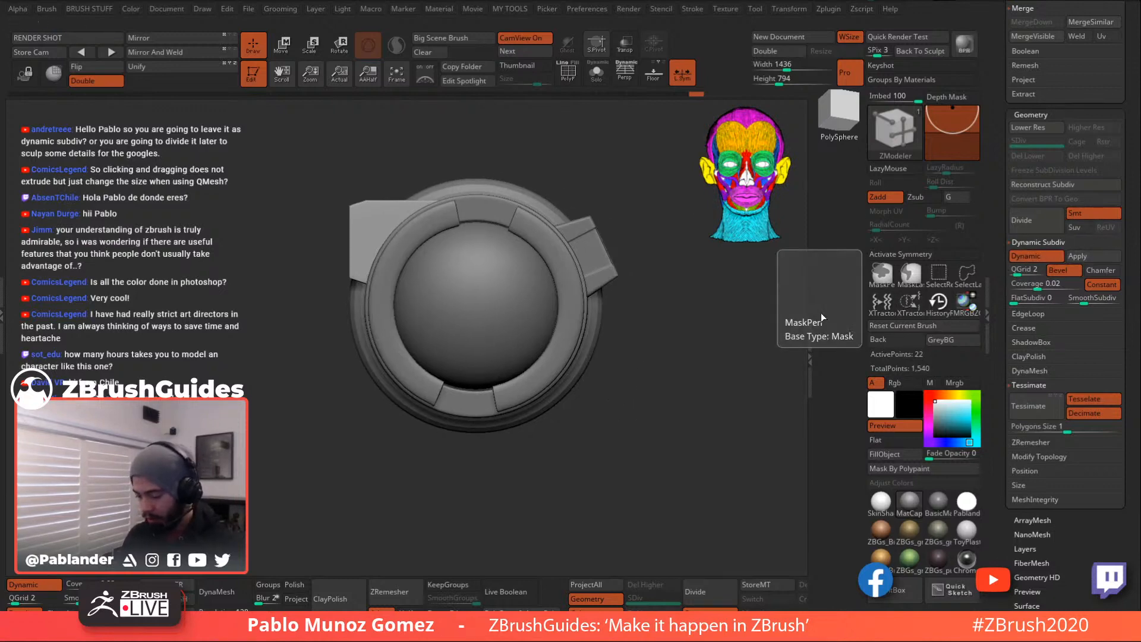
{"action": "left_click_drag", "start_coordinate": [866, 285], "coordinate": [862, 297], "text": "alt"}
- Test Dynamic Subdiv Apply on the lens rim ring, then undo it
{"action": "scroll", "coordinate": [1021, 300], "scroll_direction": "up", "scroll_amount": 10}
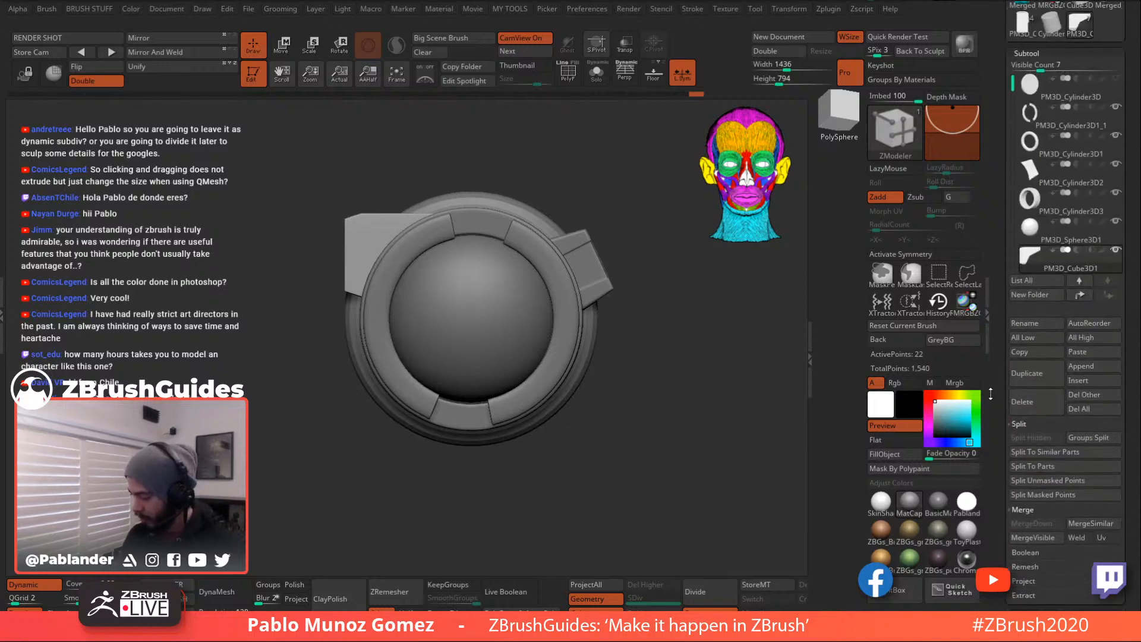
{"action": "left_click", "coordinate": [1047, 90]}
{"action": "scroll", "coordinate": [1033, 251], "scroll_direction": "down", "scroll_amount": 10}
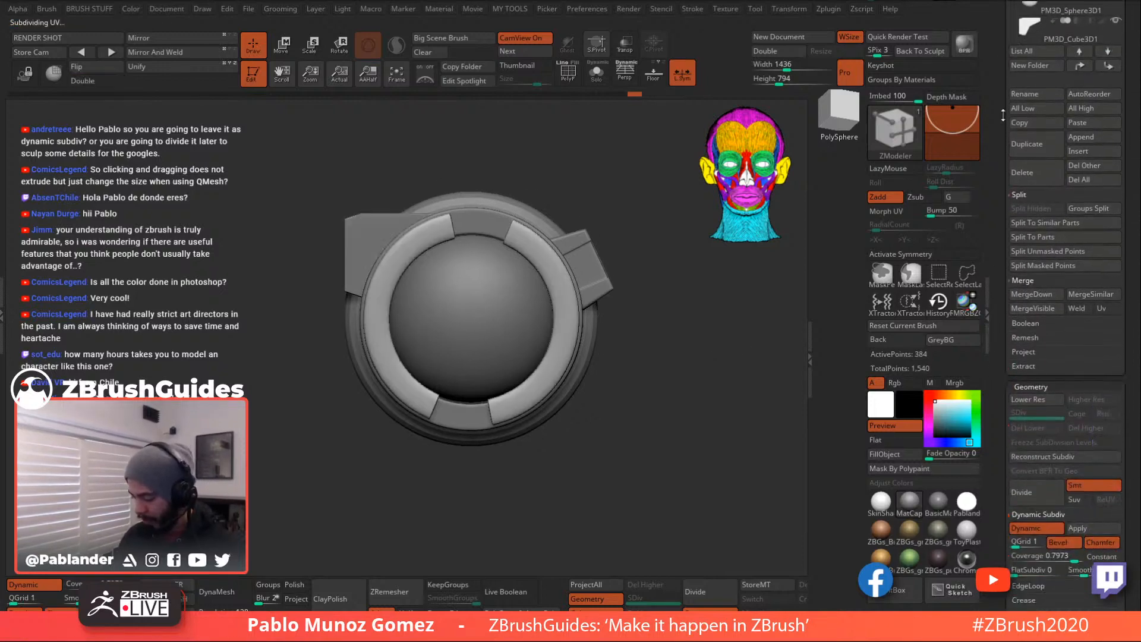
{"action": "left_click", "coordinate": [1083, 447]}
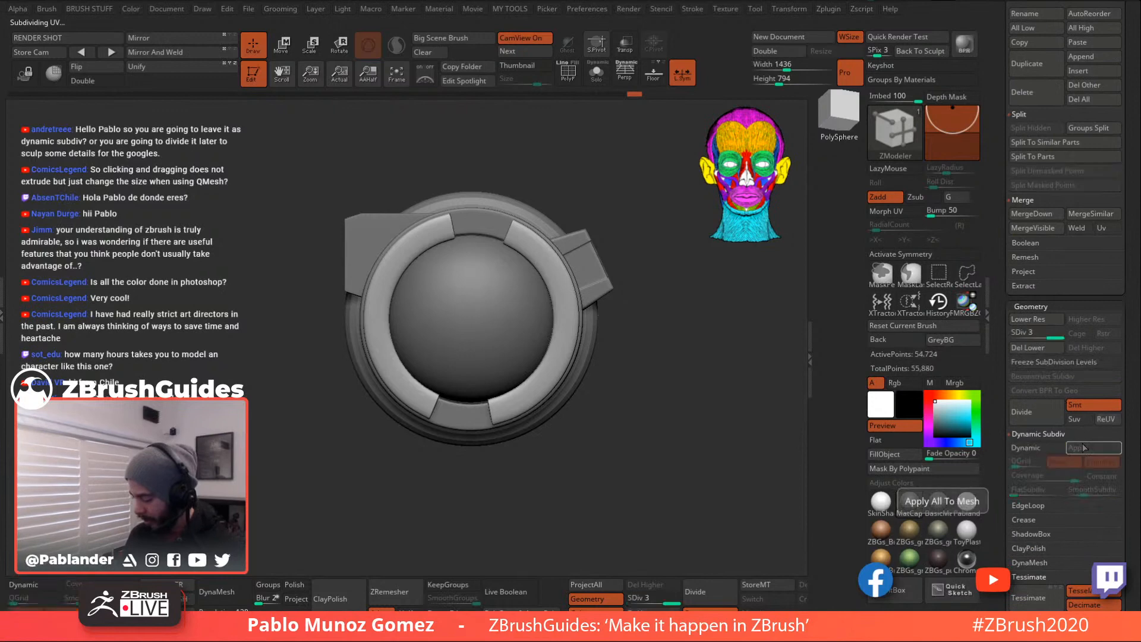
{"action": "key", "text": "ctrl+z"}
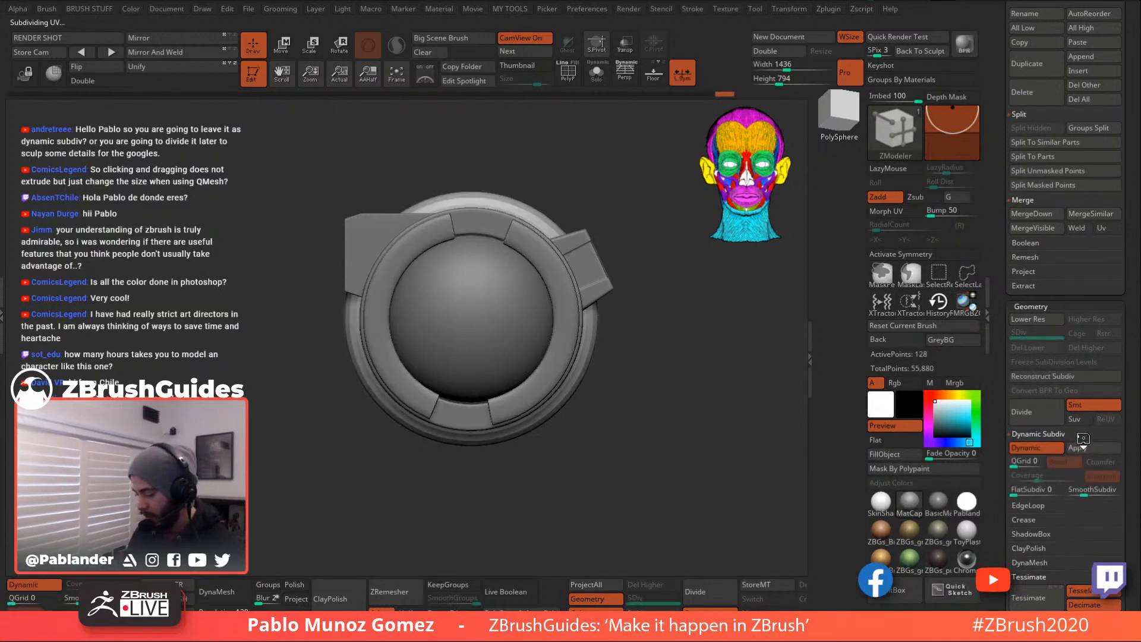
{"action": "left_click", "coordinate": [1085, 448]}
{"action": "key", "text": "Down"}
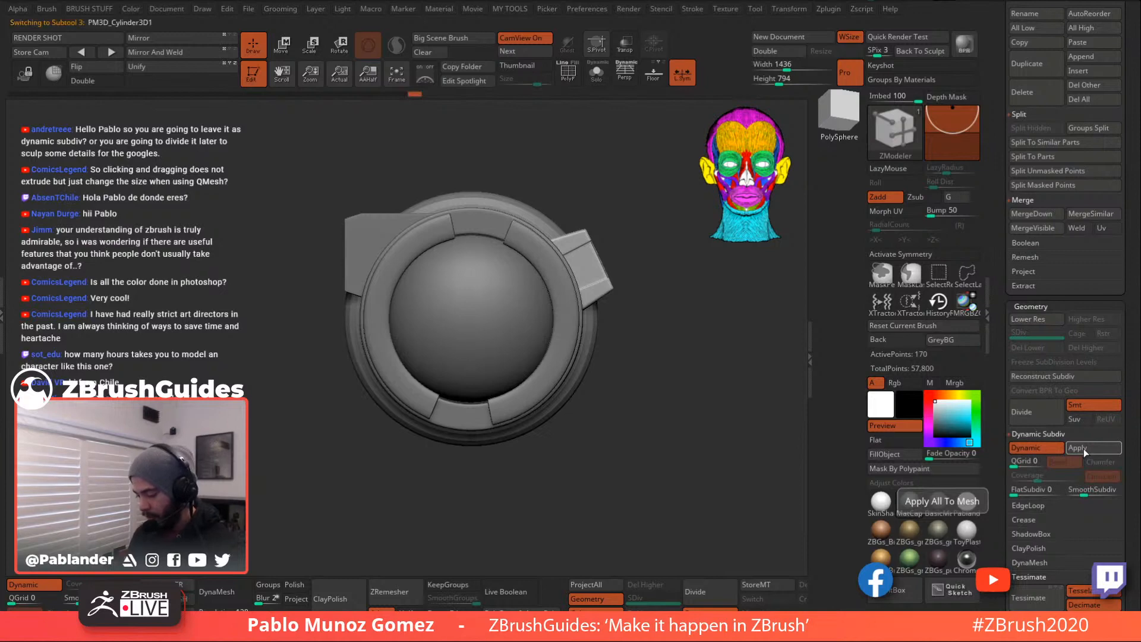
{"action": "key", "text": "ctrl+z"}
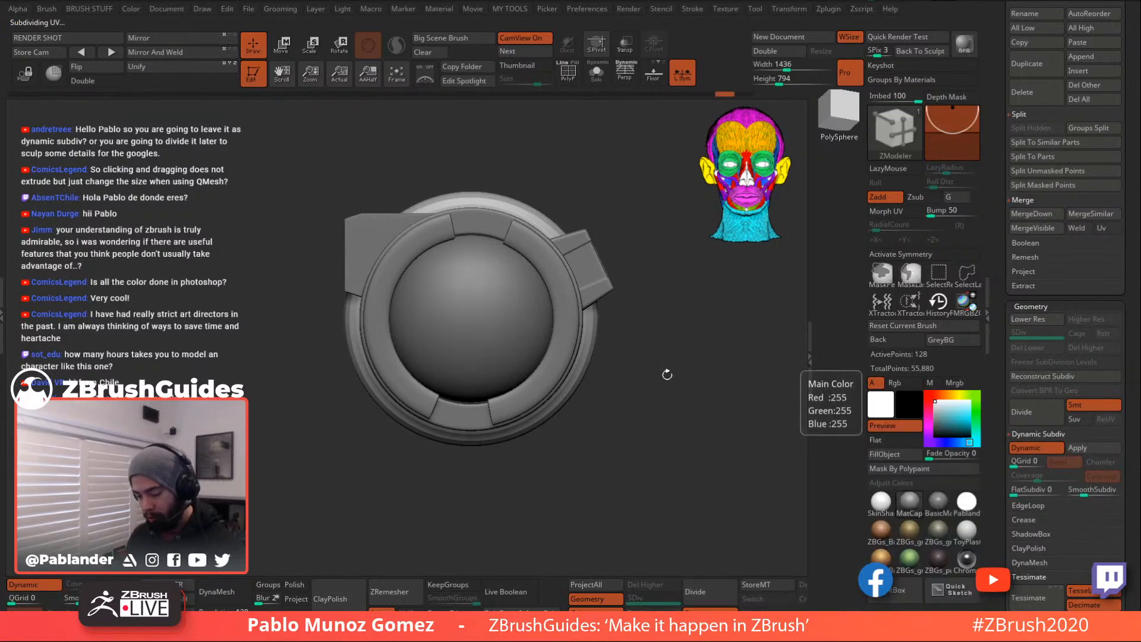
- Toggle Solo on the ring, then reselect it and preview its dynamic subdivision with D
{"action": "left_click_drag", "start_coordinate": [678, 382], "coordinate": [636, 413]}
{"action": "left_click", "coordinate": [594, 79]}
{"action": "left_click", "coordinate": [593, 77]}
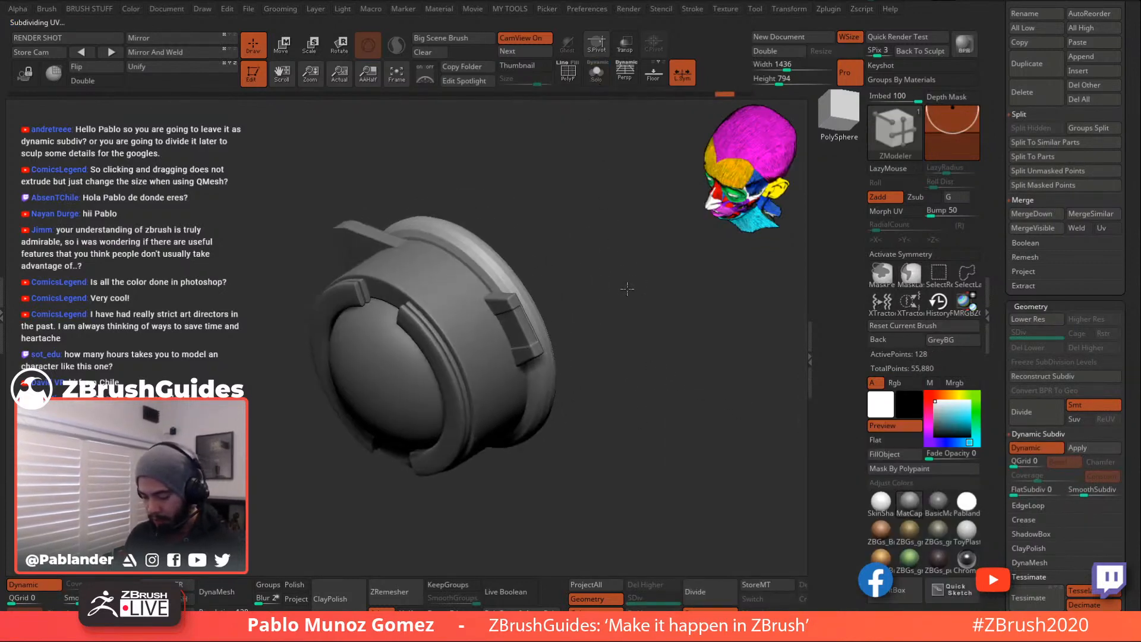
{"action": "left_click_drag", "start_coordinate": [627, 298], "coordinate": [626, 320]}
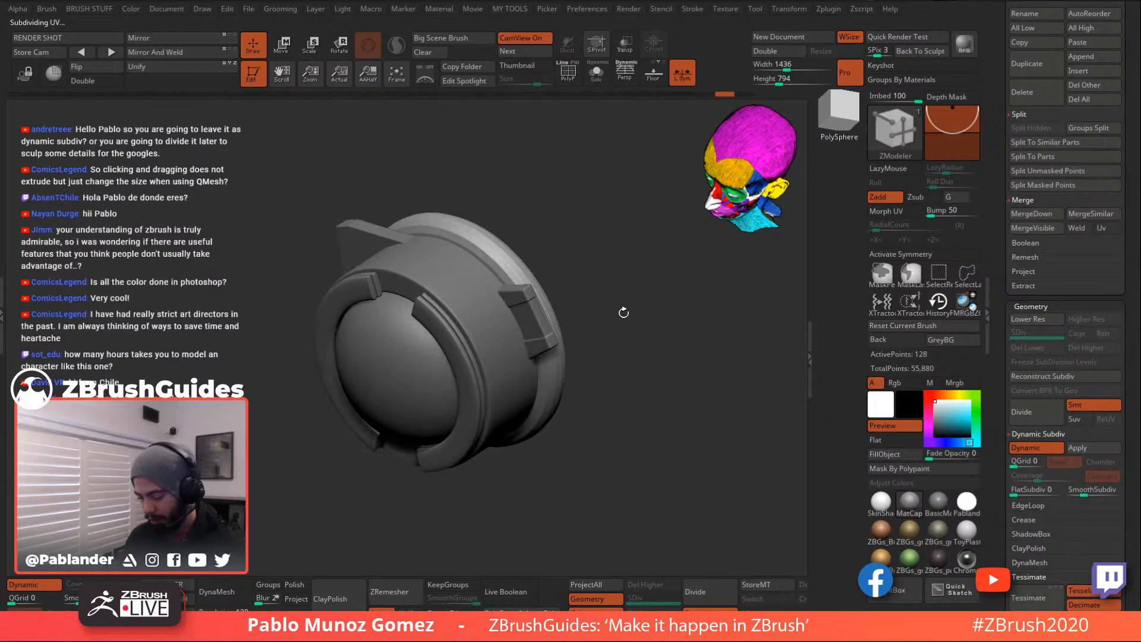
{"action": "scroll", "coordinate": [1020, 305], "scroll_direction": "up", "scroll_amount": 5}
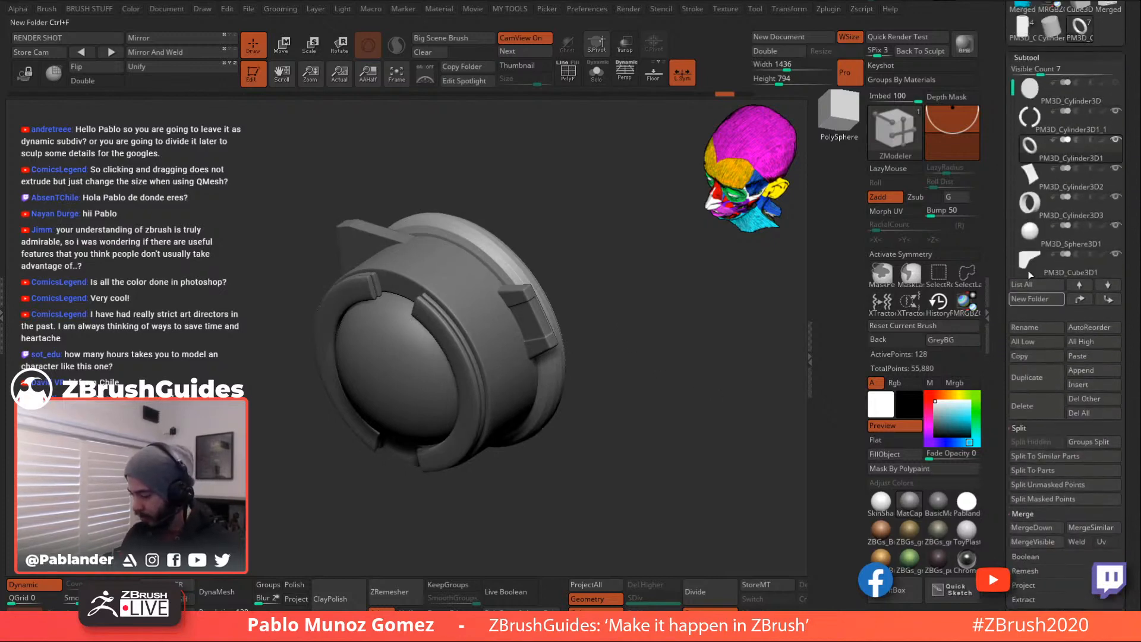
{"action": "left_click", "coordinate": [1050, 132]}
{"action": "key", "text": "d"}
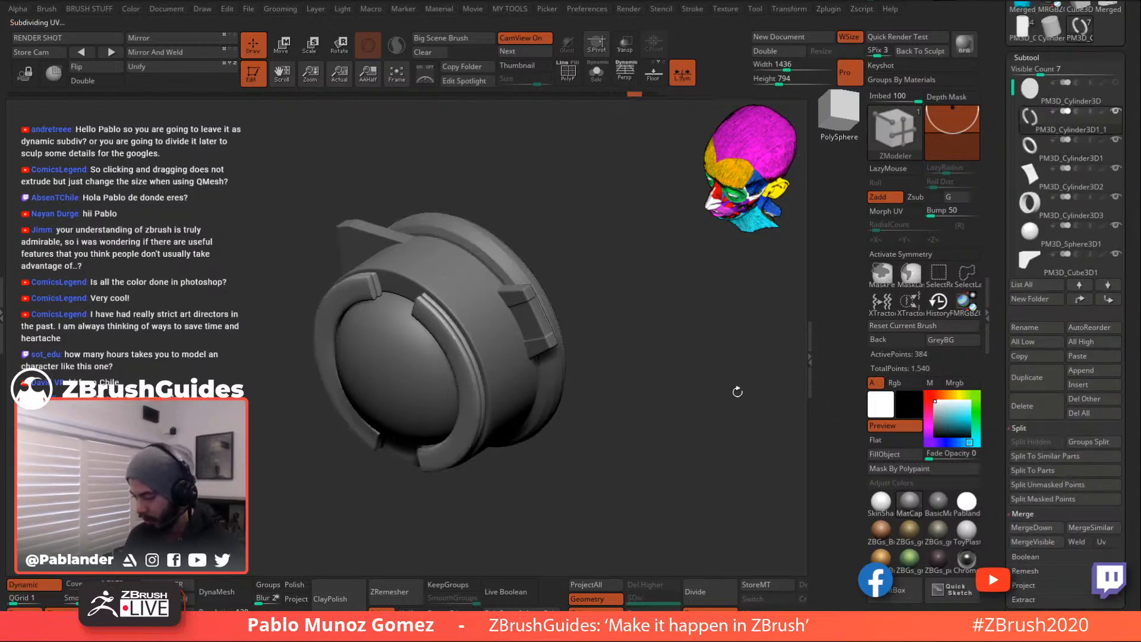
- Load the Merged_PM3D_Cylinder3D1_1 tool and turn on its Dynamic subdivision
{"action": "scroll", "coordinate": [1023, 418], "scroll_direction": "down", "scroll_amount": 6}
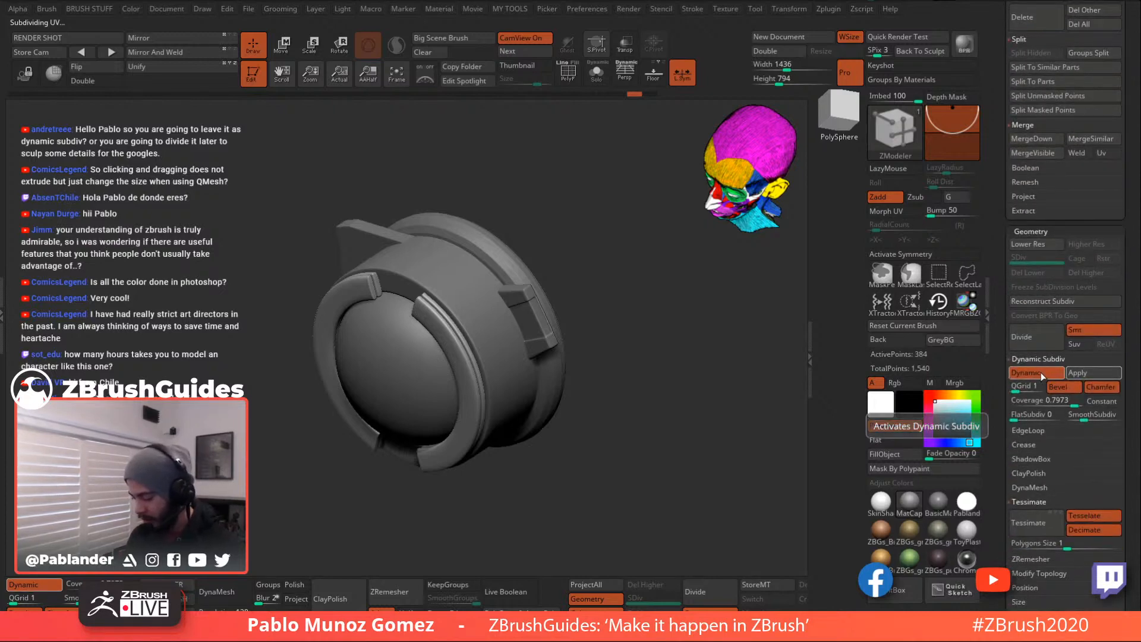
{"action": "mouse_move", "coordinate": [997, 379]}
{"action": "left_mouse_down"}
{"action": "mouse_move", "coordinate": [997, 364]}
{"action": "mouse_move", "coordinate": [997, 387]}
{"action": "left_mouse_up"}
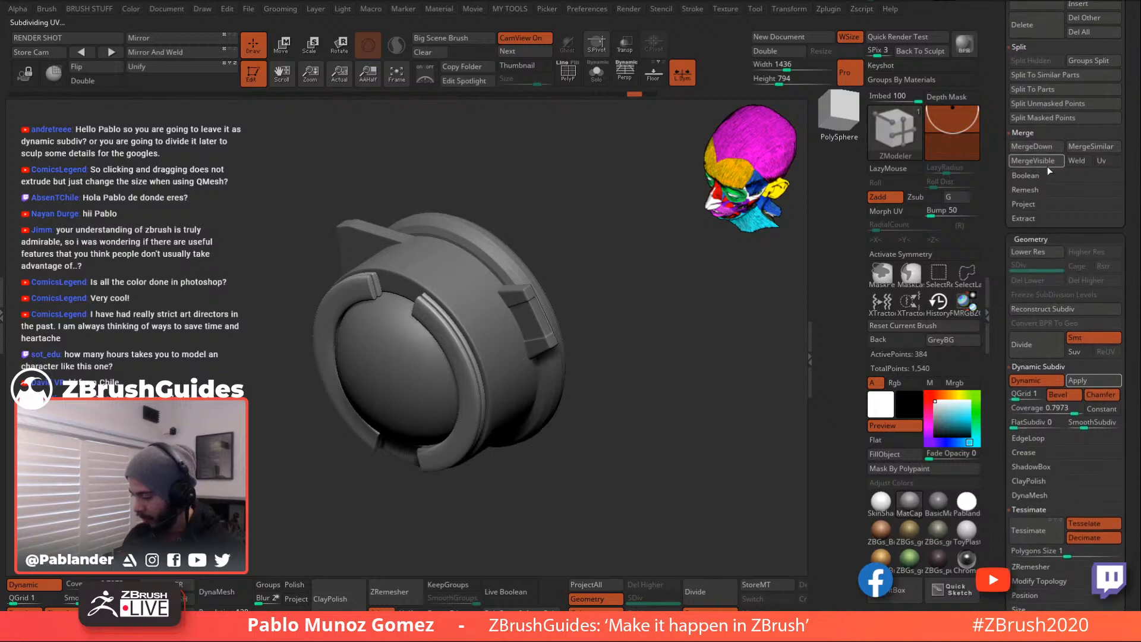
{"action": "left_click_drag", "start_coordinate": [1001, 170], "coordinate": [1001, 618]}
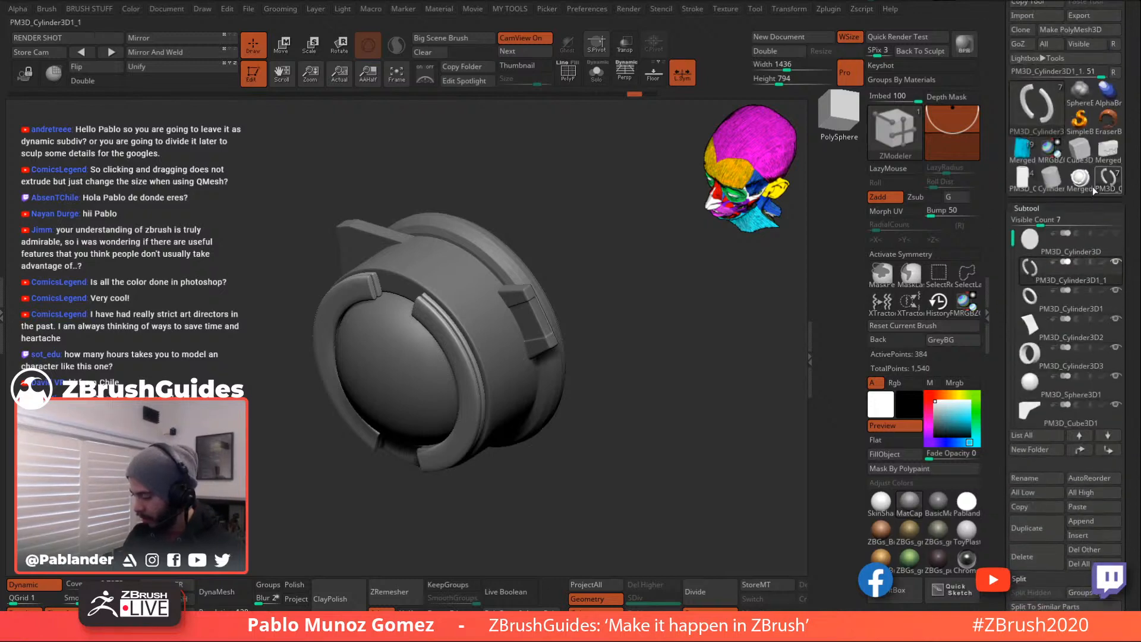
{"action": "left_click", "coordinate": [1080, 184]}
{"action": "left_click_drag", "start_coordinate": [695, 359], "coordinate": [643, 350], "text": "shift"}
{"action": "left_click", "coordinate": [57, 583]}
- Frame the goggle's left side and raise the SmoothSubdiv slider in Dynamic Subdiv
{"action": "left_click_drag", "start_coordinate": [622, 286], "coordinate": [676, 302], "text": "alt"}
{"action": "left_click_drag", "start_coordinate": [672, 355], "coordinate": [701, 340]}
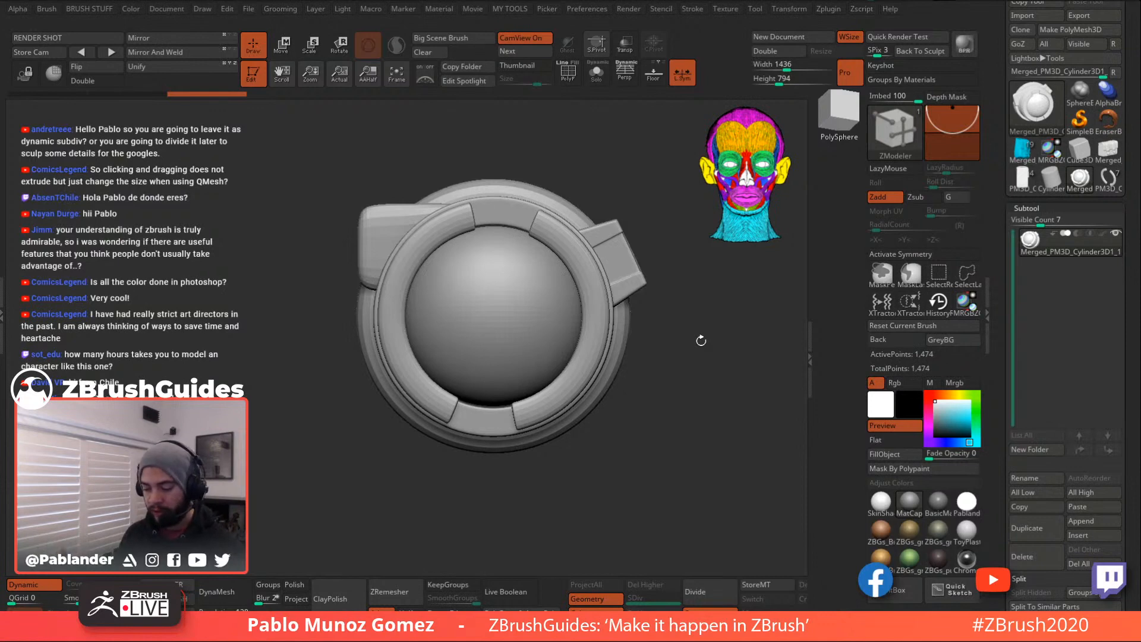
{"action": "left_click_drag", "start_coordinate": [686, 394], "coordinate": [672, 291]}
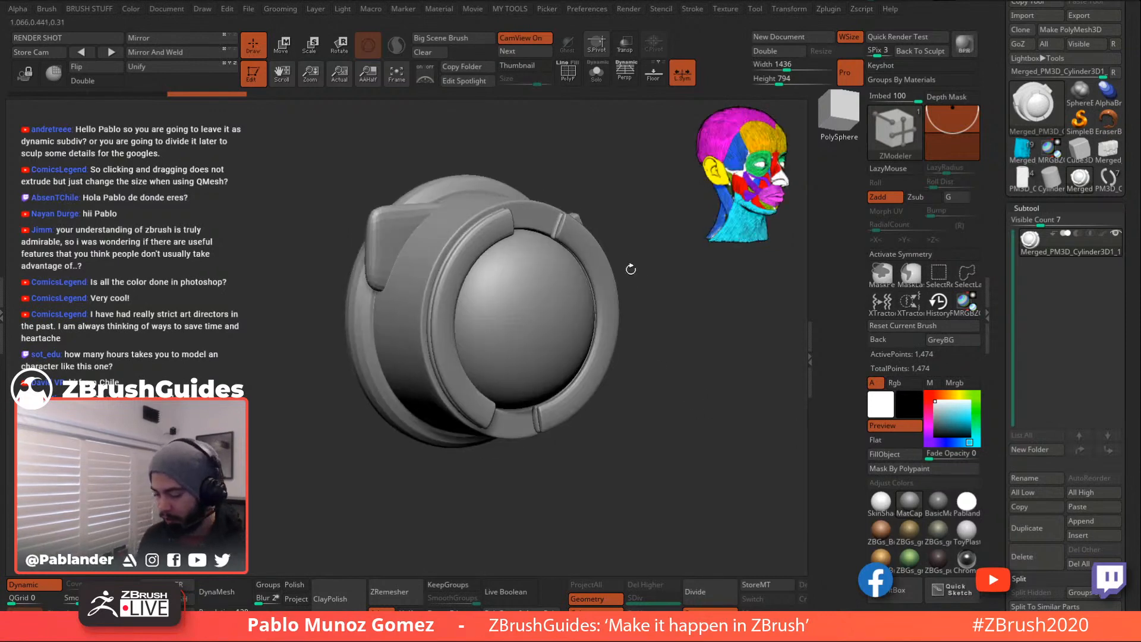
{"action": "left_click_drag", "start_coordinate": [691, 347], "coordinate": [619, 151]}
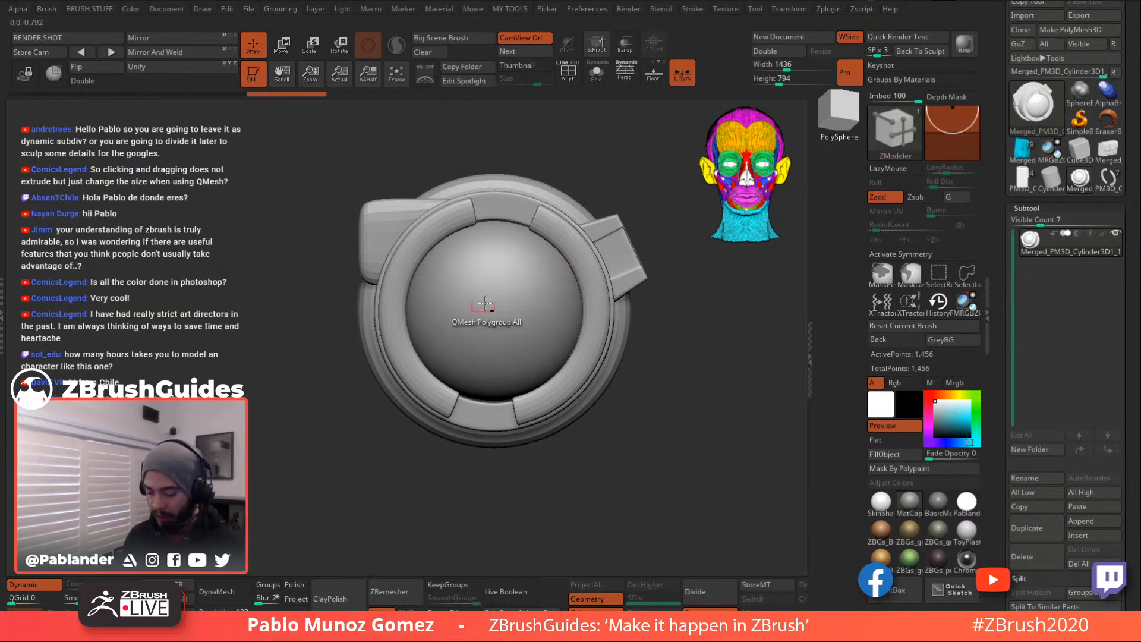
{"action": "right_click_drag", "start_coordinate": [500, 315], "coordinate": [579, 337], "text": "alt"}
{"action": "right_click_drag", "start_coordinate": [437, 266], "coordinate": [449, 291], "text": "ctrl"}
{"action": "mouse_move", "coordinate": [1006, 416]}
{"action": "left_mouse_down"}
{"action": "mouse_move", "coordinate": [1011, 107]}
{"action": "mouse_move", "coordinate": [1006, 326]}
{"action": "mouse_move", "coordinate": [1009, 182]}
{"action": "left_mouse_up"}
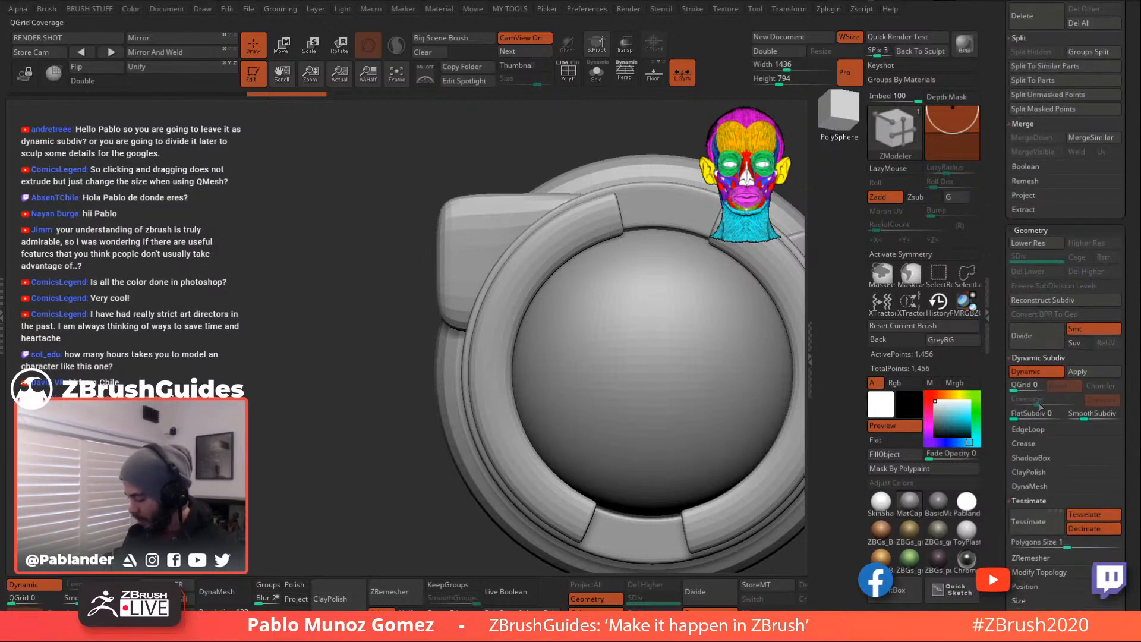
{"action": "left_click", "coordinate": [1098, 415]}
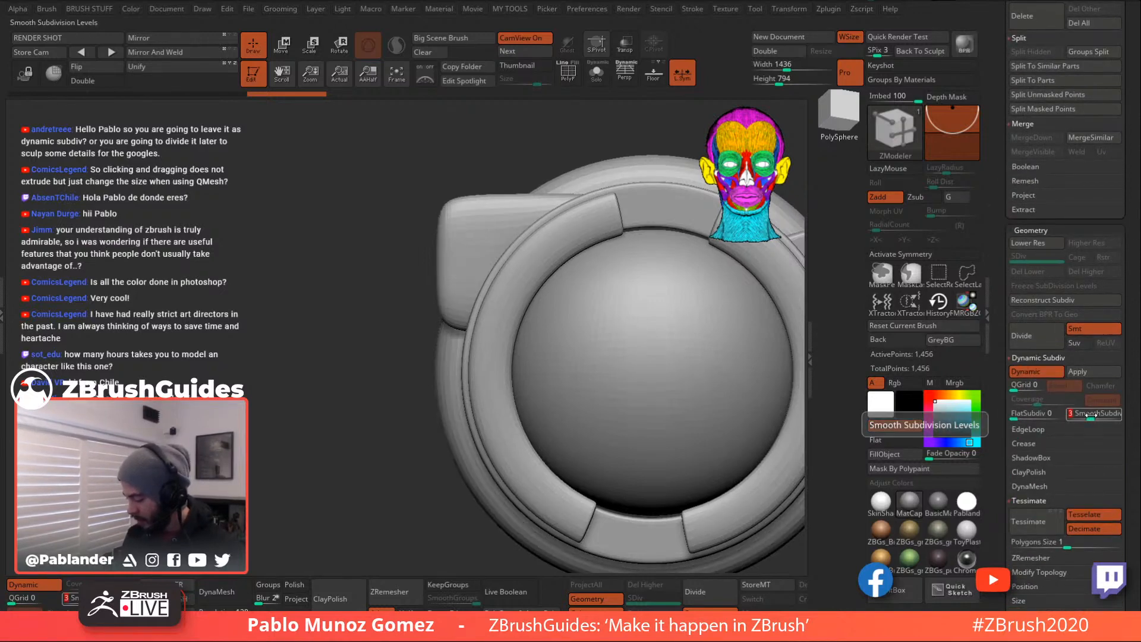
- Turn on PolyFrame with Shift+F and zoom in on the side block
{"action": "right_click_drag", "start_coordinate": [669, 387], "coordinate": [535, 372], "text": "alt"}
{"action": "right_click_drag", "start_coordinate": [710, 381], "coordinate": [605, 302], "text": "ctrl"}
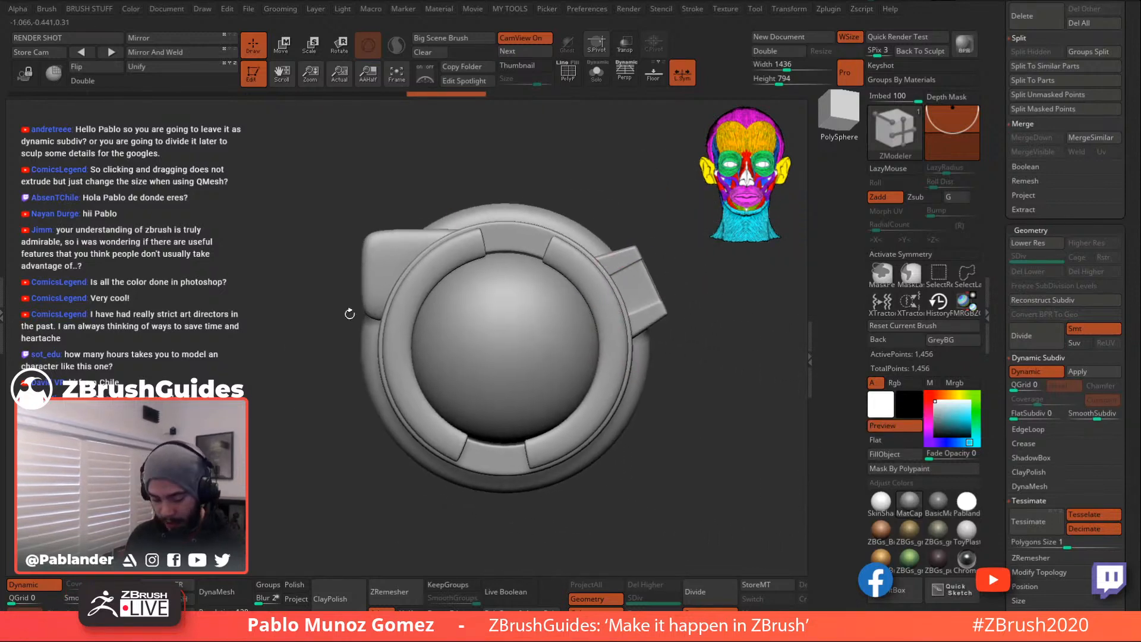
{"action": "key", "text": "shift+f"}
{"action": "right_click_drag", "start_coordinate": [390, 291], "coordinate": [402, 305], "text": "ctrl"}
{"action": "right_click_drag", "start_coordinate": [381, 241], "coordinate": [441, 222], "text": "alt"}
- Insert edge loops near the side block's left edge and middle, plus two across the green ring
{"action": "left_click", "coordinate": [412, 270]}
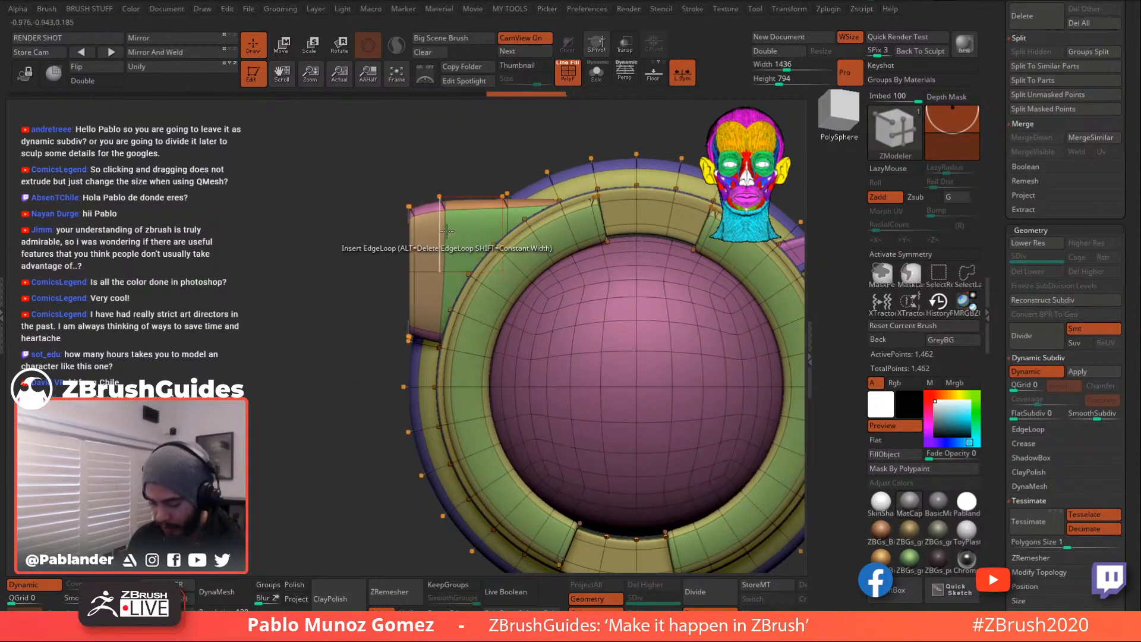
{"action": "right_click_drag", "start_coordinate": [438, 231], "coordinate": [499, 227]}
{"action": "left_click_drag", "start_coordinate": [420, 333], "coordinate": [408, 330]}
{"action": "left_click", "coordinate": [423, 274]}
{"action": "right_click_drag", "start_coordinate": [437, 268], "coordinate": [618, 231]}
{"action": "left_click_drag", "start_coordinate": [595, 241], "coordinate": [563, 268]}
{"action": "left_click_drag", "start_coordinate": [321, 160], "coordinate": [309, 140]}
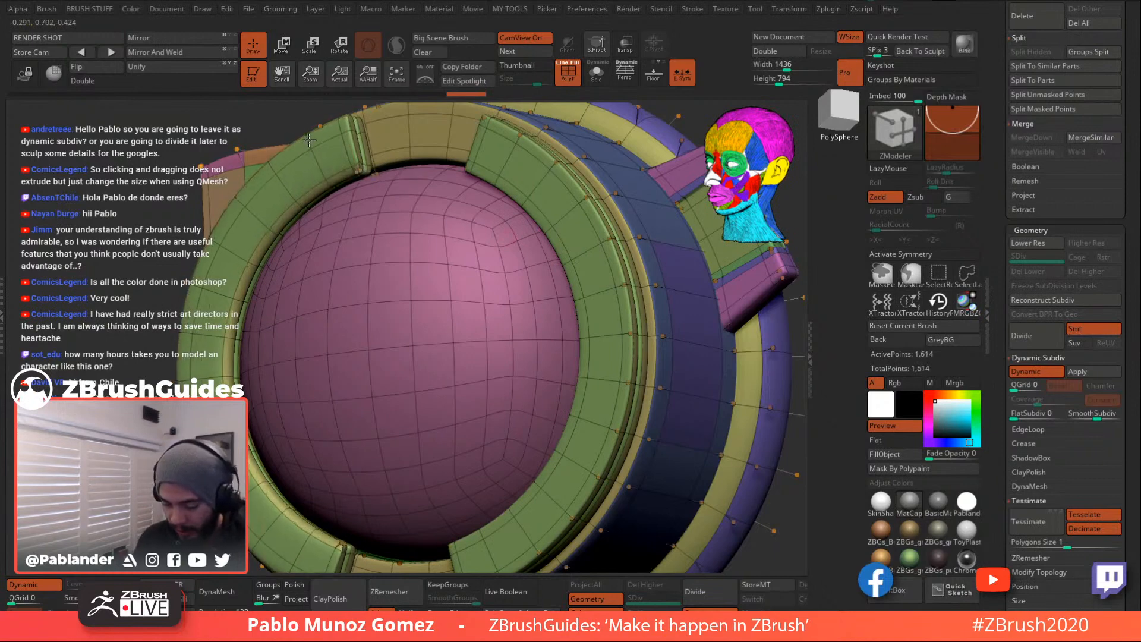
{"action": "left_click", "coordinate": [313, 158]}
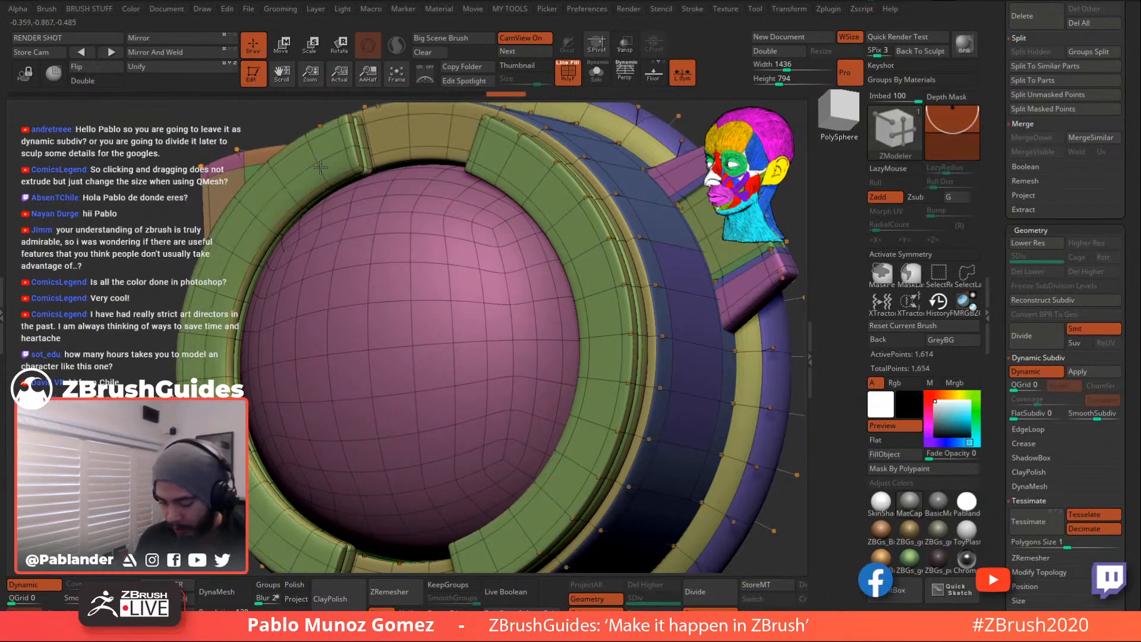
- Add a vertical edge loop through the side block and slide it left, undoing a loop deletion
{"action": "mouse_move", "coordinate": [567, 319]}
{"action": "right_mouse_down", "text": "ctrl"}
{"action": "mouse_move", "coordinate": [543, 384]}
{"action": "mouse_move", "coordinate": [645, 327]}
{"action": "mouse_move", "coordinate": [727, 320]}
{"action": "mouse_move", "coordinate": [718, 402]}
{"action": "mouse_move", "coordinate": [701, 340]}
{"action": "mouse_move", "coordinate": [704, 393]}
{"action": "mouse_move", "coordinate": [688, 415]}
{"action": "mouse_move", "coordinate": [711, 380]}
{"action": "right_mouse_up", "text": "ctrl"}
{"action": "left_click", "coordinate": [565, 79]}
{"action": "left_click", "coordinate": [596, 74]}
{"action": "right_click_drag", "start_coordinate": [580, 137], "coordinate": [561, 135], "text": "shift"}
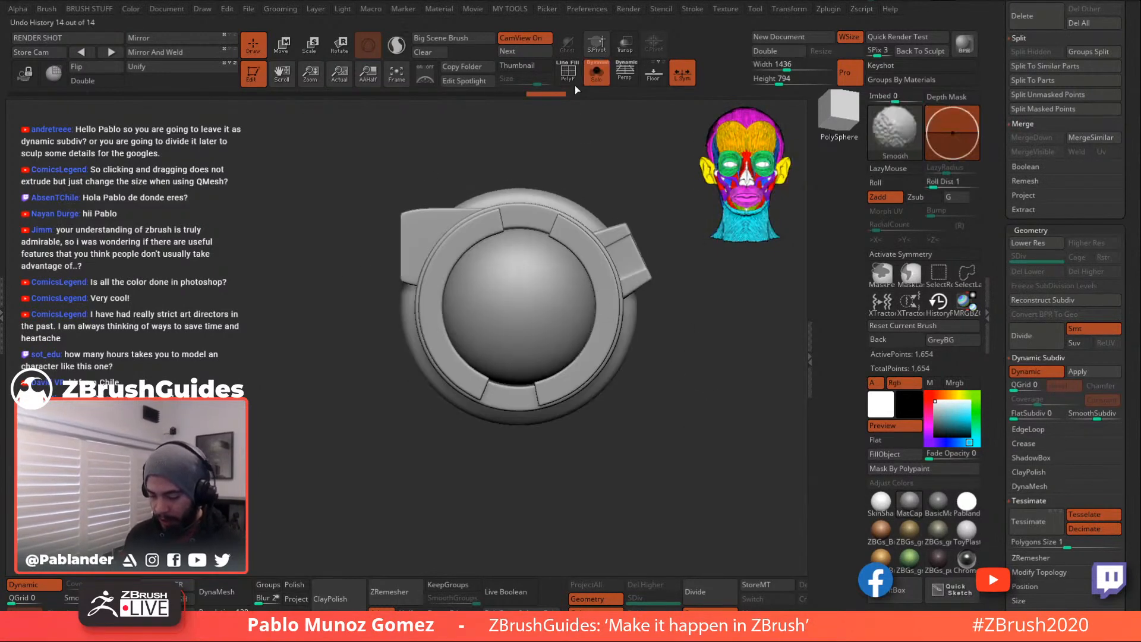
{"action": "left_click", "coordinate": [568, 73]}
{"action": "right_click_drag", "start_coordinate": [452, 125], "coordinate": [598, 244], "text": "ctrl"}
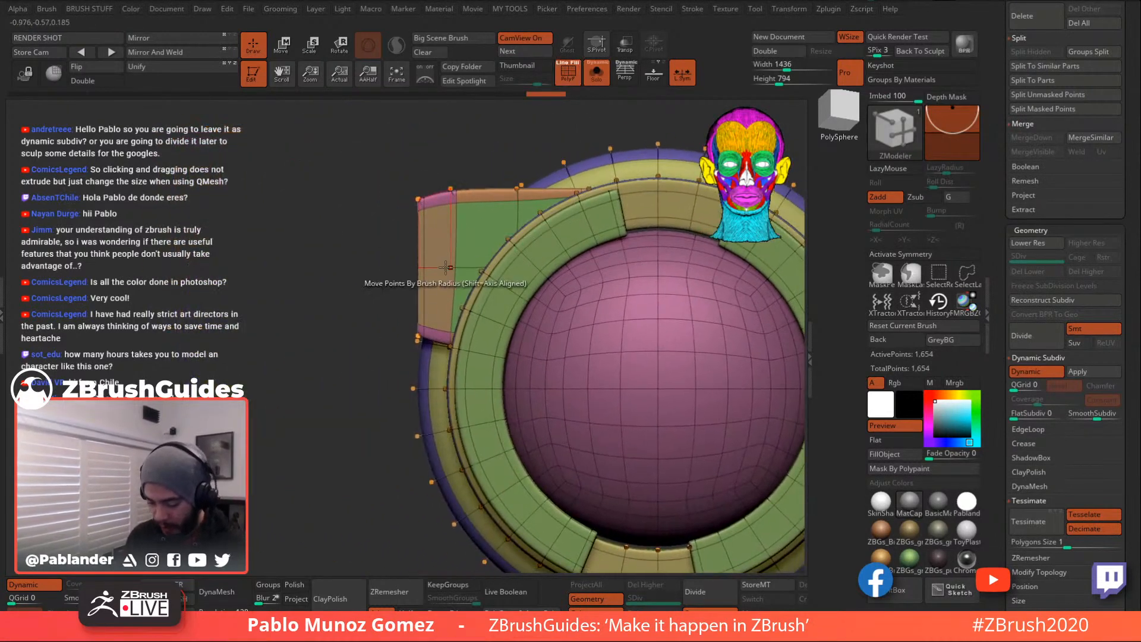
{"action": "left_click", "coordinate": [449, 267]}
{"action": "left_click_drag", "start_coordinate": [454, 266], "coordinate": [443, 267]}
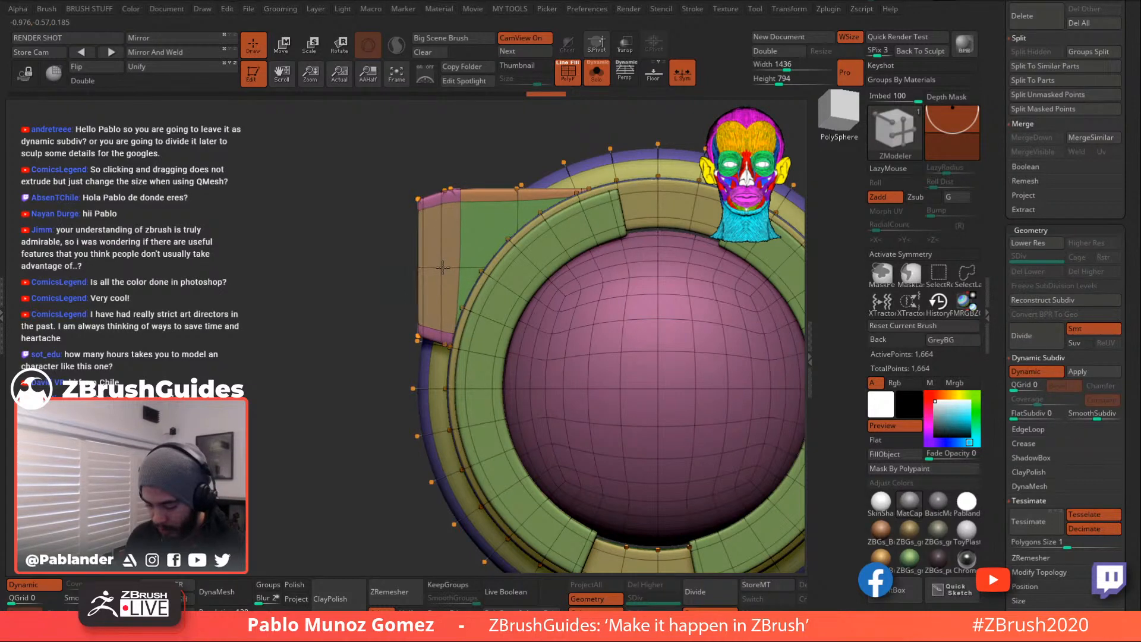
{"action": "left_click", "coordinate": [485, 195]}
{"action": "key", "text": "ctrl+z"}
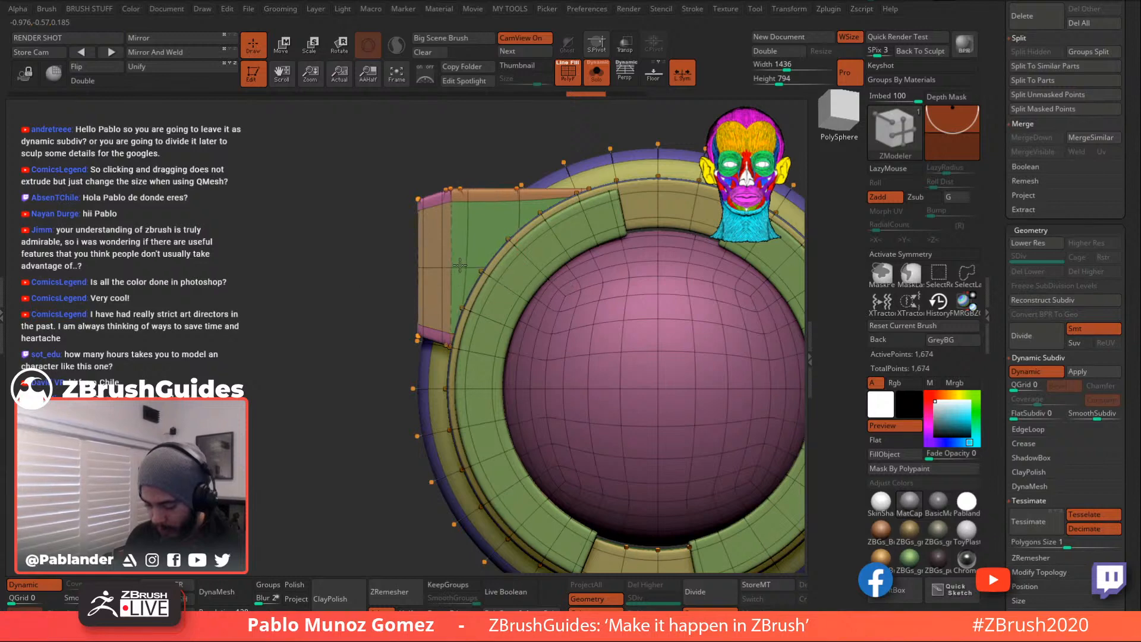
- Hide the wireframe, orbit to a tilted view, and turn Dynamic Subdiv off for faceted geometry
{"action": "left_click_drag", "start_coordinate": [438, 173], "coordinate": [505, 174], "text": "shift"}
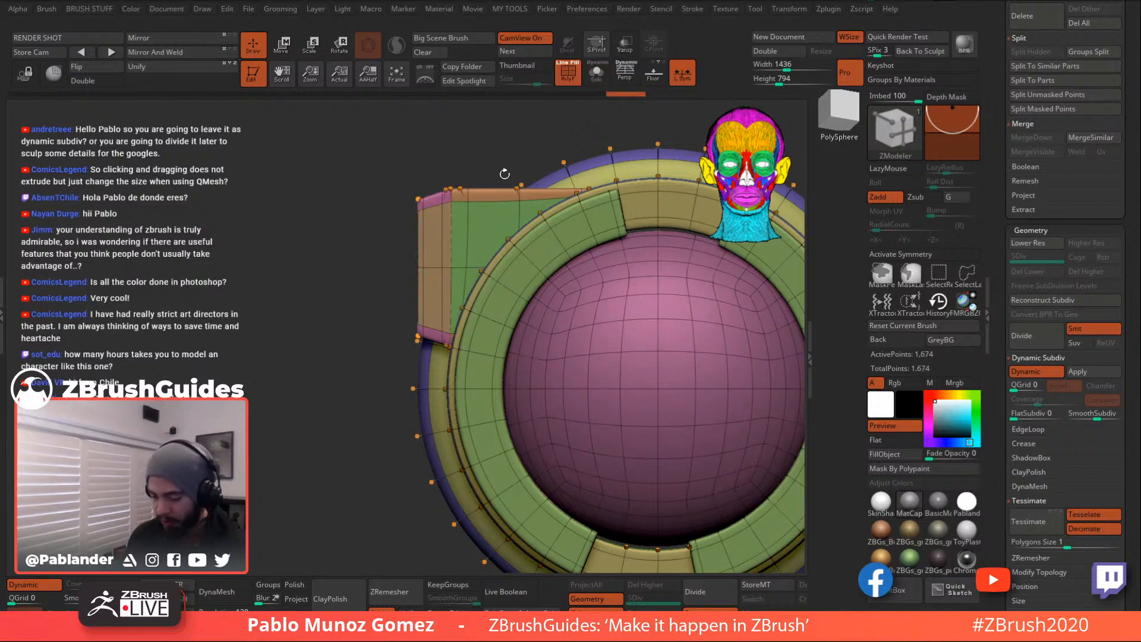
{"action": "left_click", "coordinate": [574, 85]}
{"action": "left_click_drag", "start_coordinate": [369, 267], "coordinate": [326, 336], "text": "alt"}
{"action": "left_click_drag", "start_coordinate": [378, 428], "coordinate": [712, 422]}
{"action": "left_click", "coordinate": [1053, 372]}
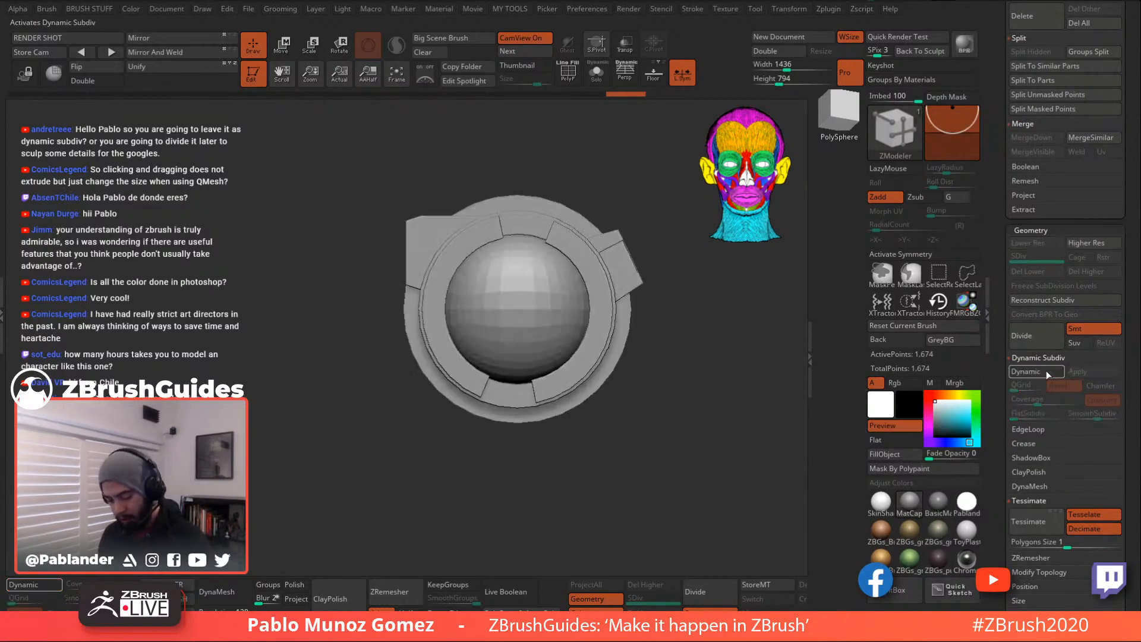
- Re-enable Dynamic Subdiv, switch to the alien character tool, and paste the goggle in as a subtool
{"action": "left_click", "coordinate": [1046, 371]}
{"action": "scroll", "coordinate": [999, 266], "scroll_direction": "up", "scroll_amount": 3}
{"action": "scroll", "coordinate": [998, 266], "scroll_direction": "up", "scroll_amount": 10}
{"action": "scroll", "coordinate": [995, 266], "scroll_direction": "up", "scroll_amount": 6}
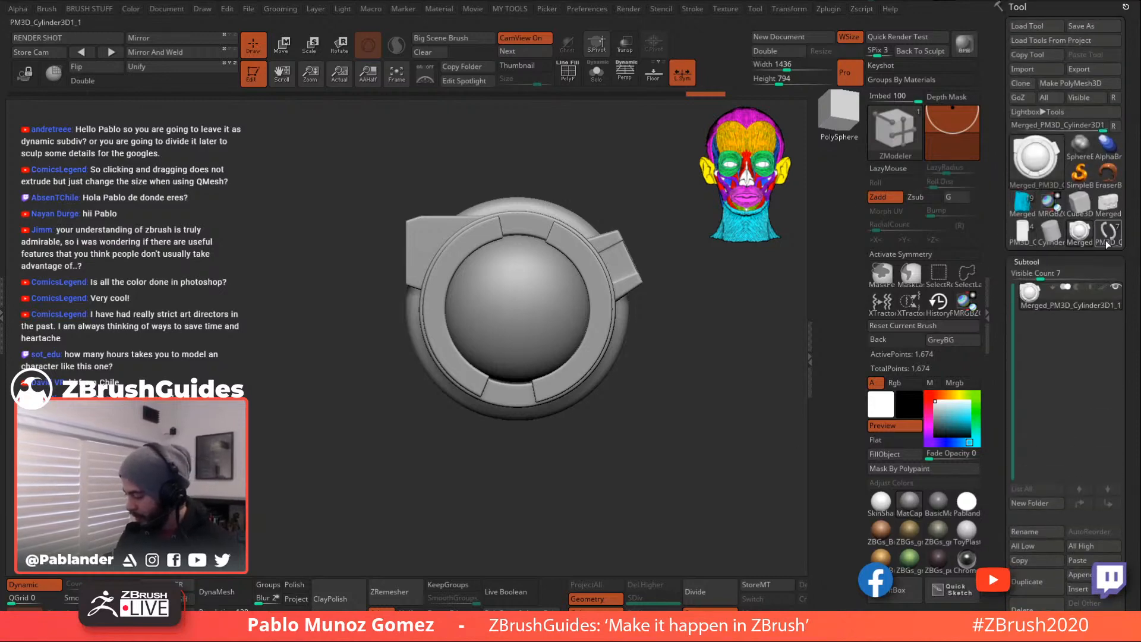
{"action": "left_click", "coordinate": [1023, 232]}
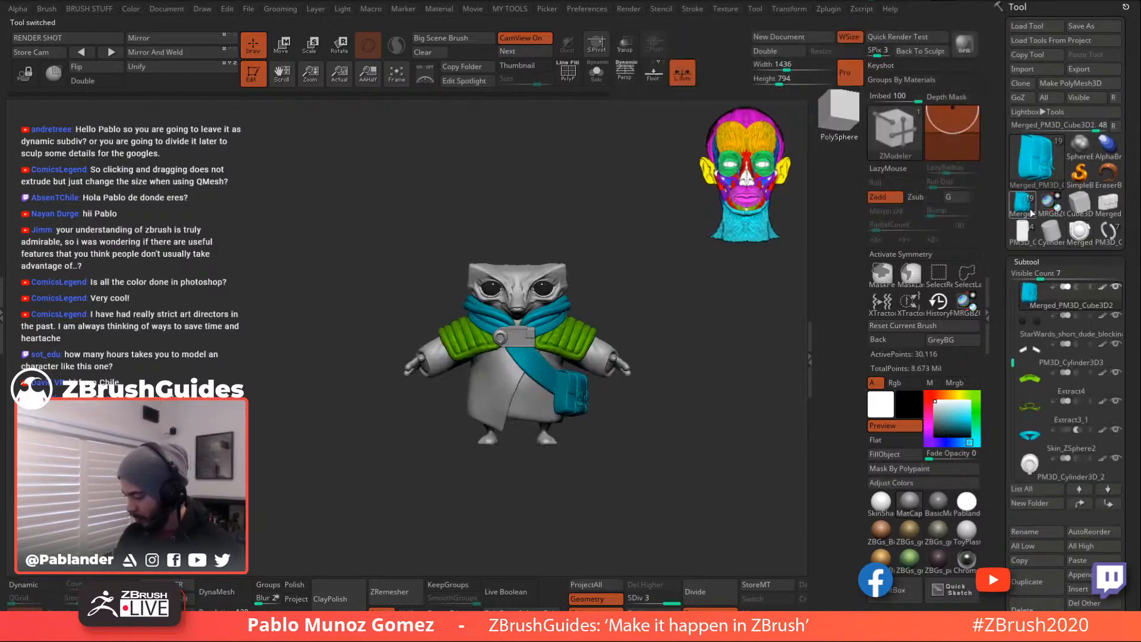
{"action": "scroll", "coordinate": [1107, 434], "scroll_direction": "down", "scroll_amount": 4}
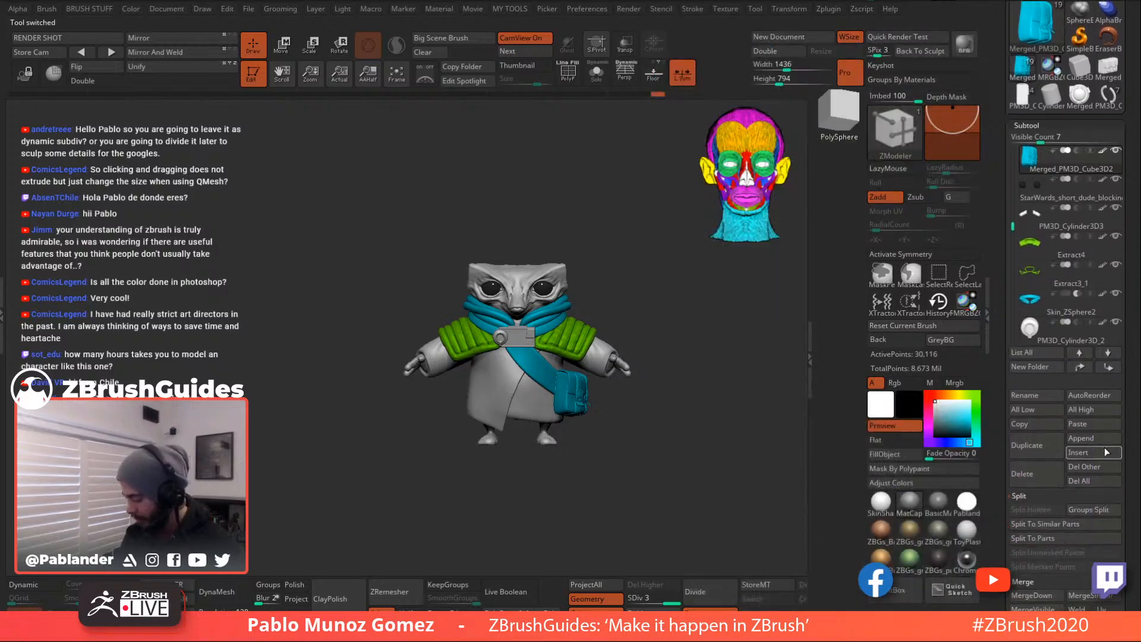
{"action": "left_click", "coordinate": [1096, 425]}
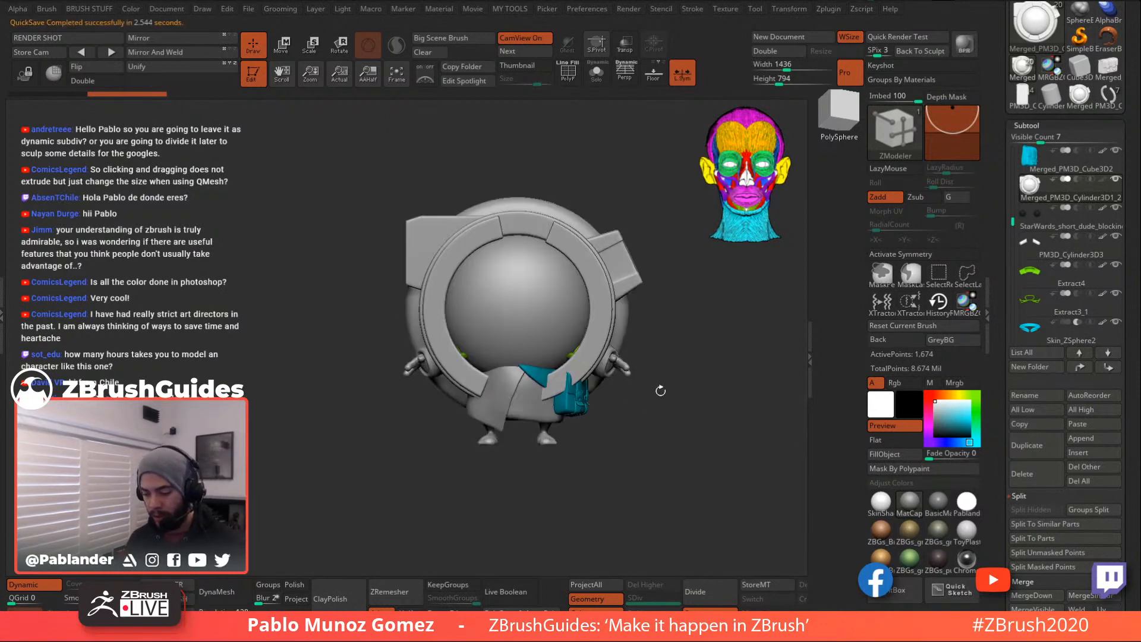
- Scale the pasted goggle down with the gizmo to fit the alien's head
{"action": "left_click", "coordinate": [596, 73]}
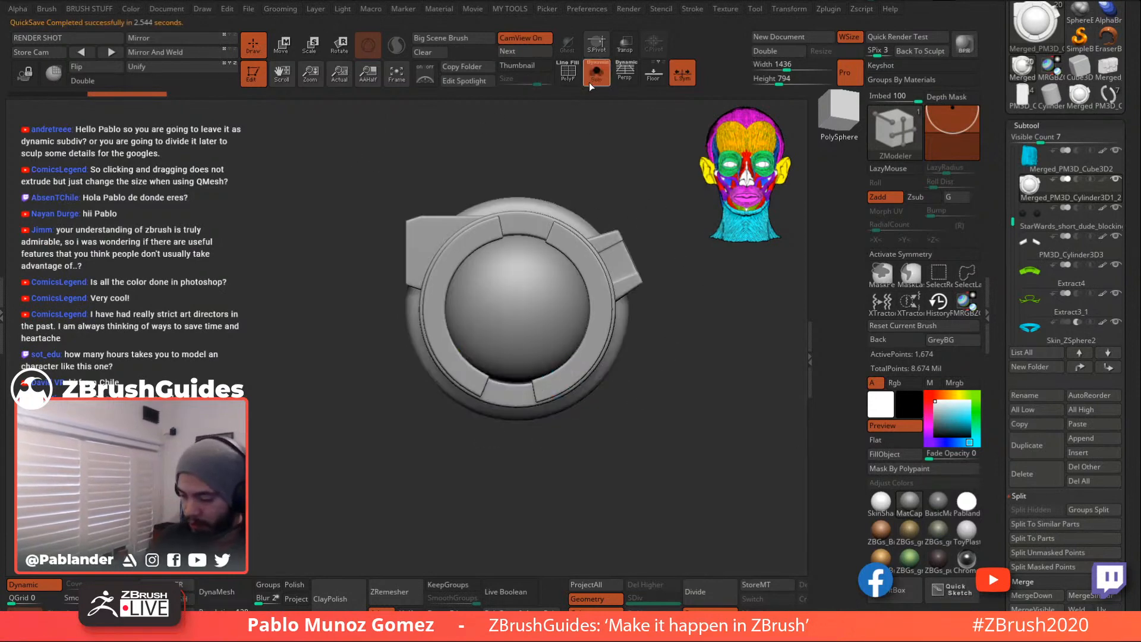
{"action": "left_click", "coordinate": [588, 80]}
{"action": "key", "text": "w"}
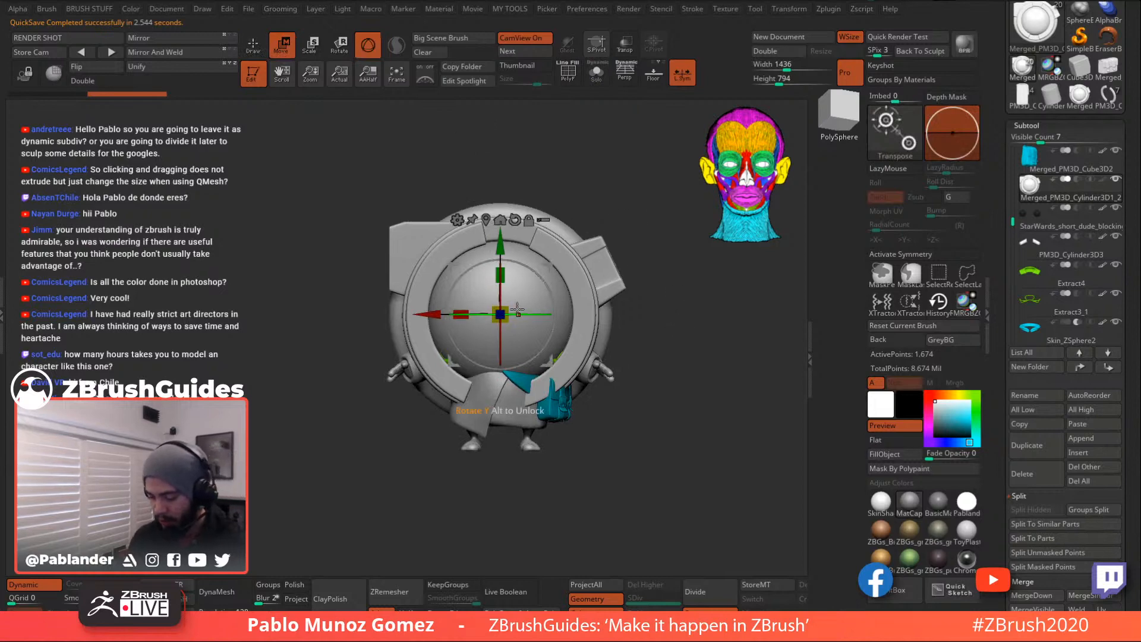
{"action": "left_click_drag", "start_coordinate": [501, 314], "coordinate": [464, 377]}
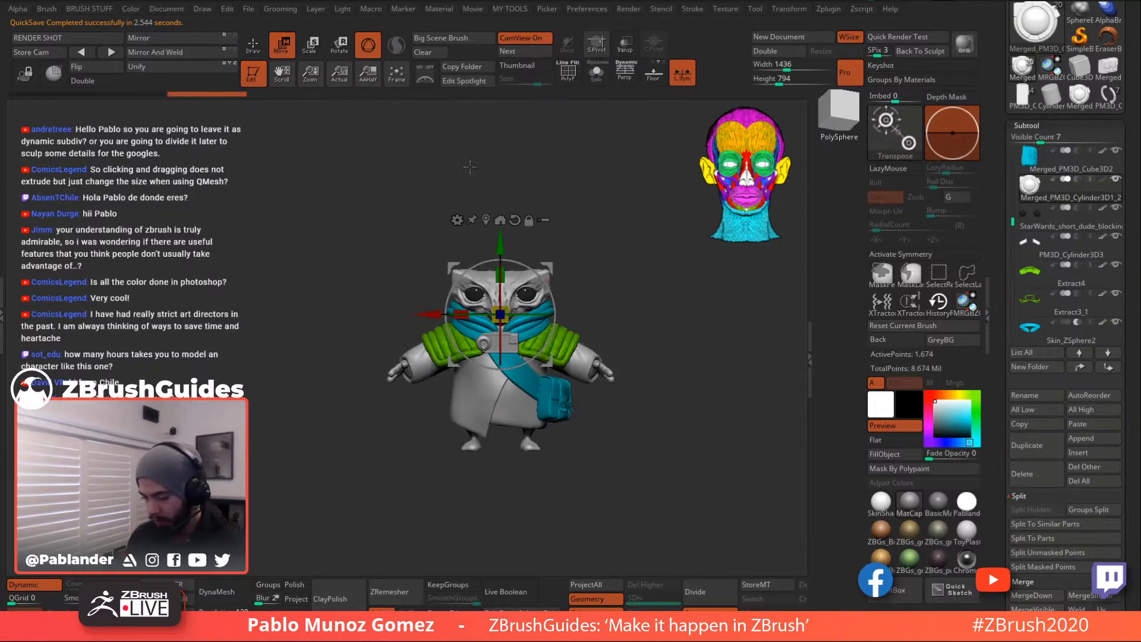
{"action": "left_click", "coordinate": [255, 45]}
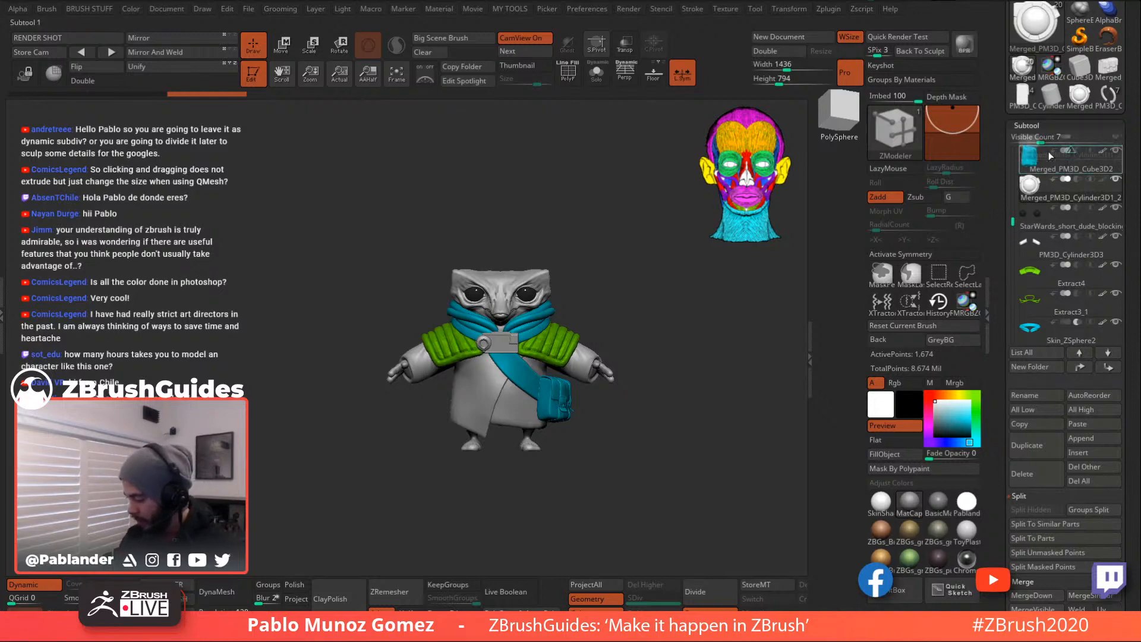
- Duplicate the goggle as Merged_PM3D_Cylinder3D1_3 and move it up and forward onto the face
{"action": "scroll", "coordinate": [1048, 159], "scroll_direction": "up", "scroll_amount": 5}
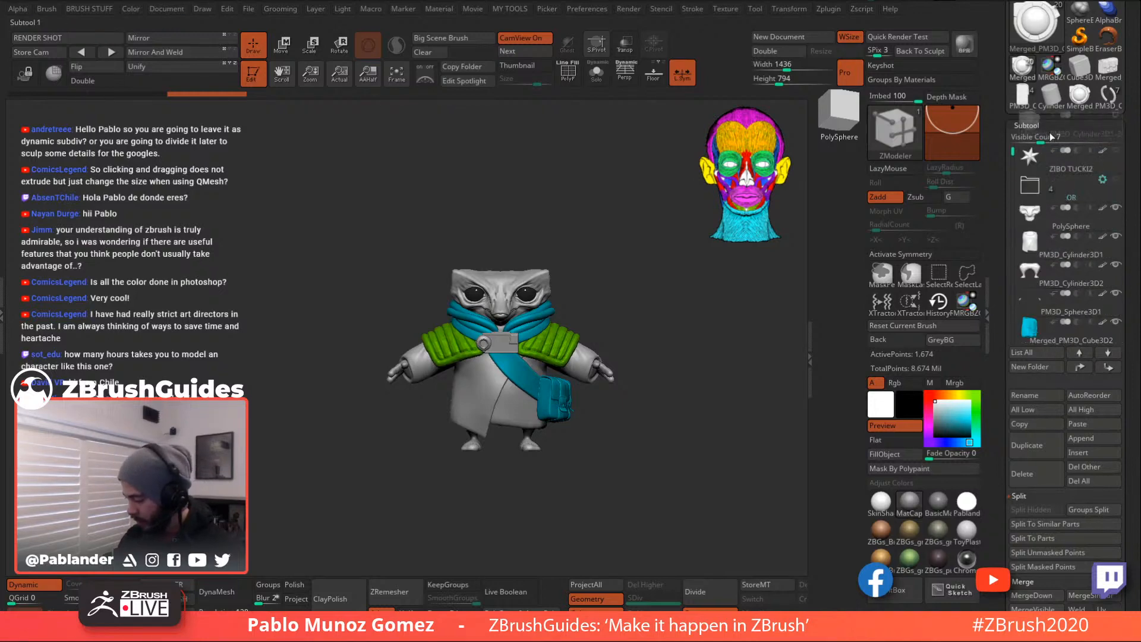
{"action": "left_click", "coordinate": [1042, 446]}
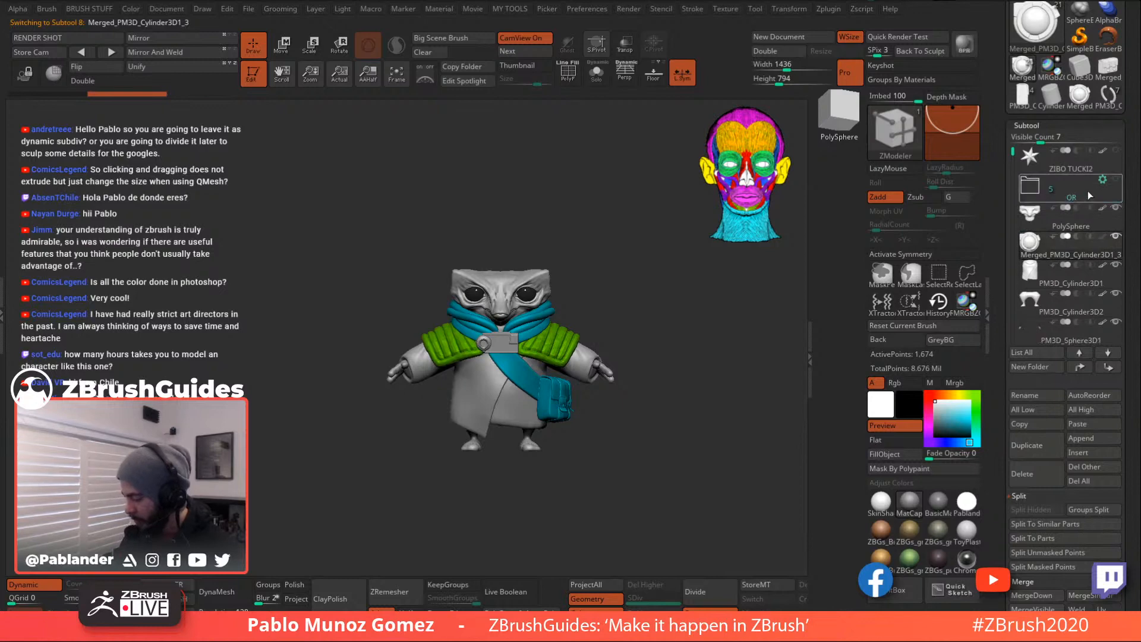
{"action": "left_click_drag", "start_coordinate": [1063, 256], "coordinate": [1064, 320]}
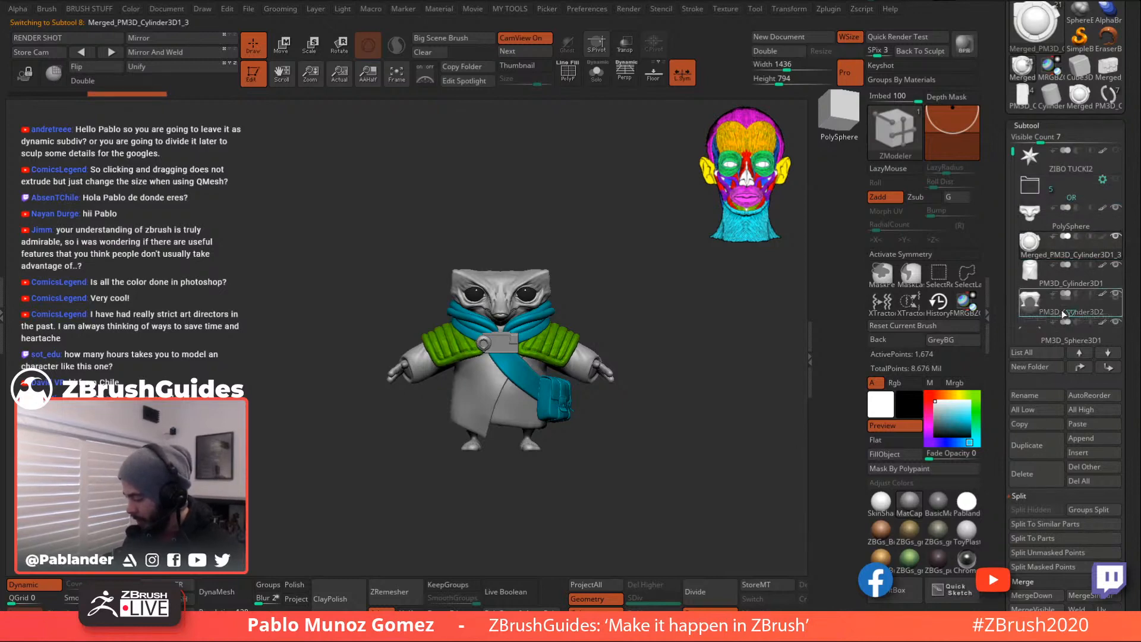
{"action": "left_click_drag", "start_coordinate": [1064, 233], "coordinate": [1064, 235]}
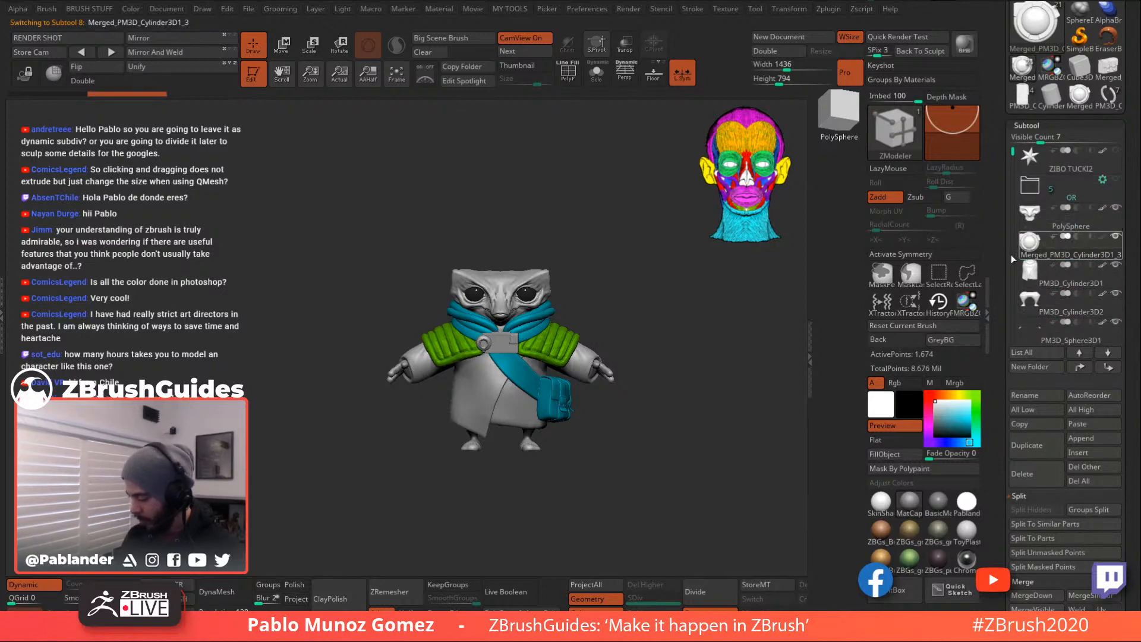
{"action": "right_click_drag", "start_coordinate": [631, 300], "coordinate": [566, 247], "text": "ctrl"}
{"action": "key", "text": "w"}
{"action": "left_click_drag", "start_coordinate": [551, 277], "coordinate": [521, 201]}
{"action": "right_click_drag", "start_coordinate": [547, 206], "coordinate": [624, 209]}
{"action": "left_click_drag", "start_coordinate": [518, 208], "coordinate": [574, 266]}
- Lower the goggle onto the face and enlarge it slightly with the Move gizmo
{"action": "right_click_drag", "start_coordinate": [637, 239], "coordinate": [577, 241], "text": "shift"}
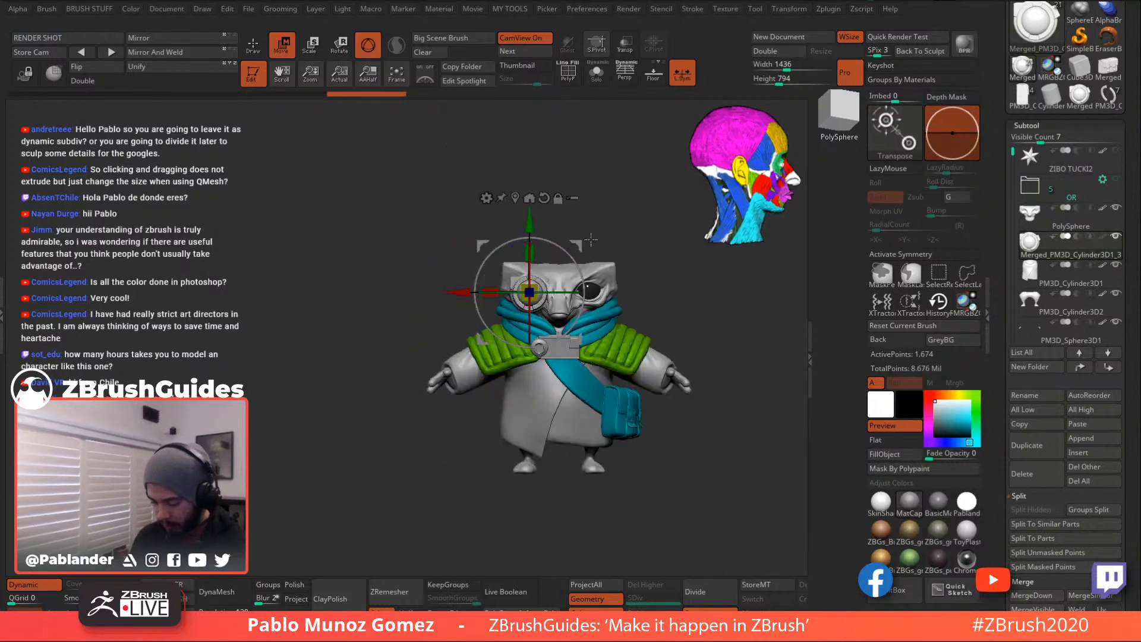
{"action": "right_click_drag", "start_coordinate": [631, 207], "coordinate": [613, 256], "text": "ctrl"}
{"action": "left_click_drag", "start_coordinate": [576, 249], "coordinate": [580, 236]}
{"action": "left_click_drag", "start_coordinate": [539, 281], "coordinate": [544, 276]}
{"action": "right_click_drag", "start_coordinate": [644, 187], "coordinate": [576, 179], "text": "alt"}
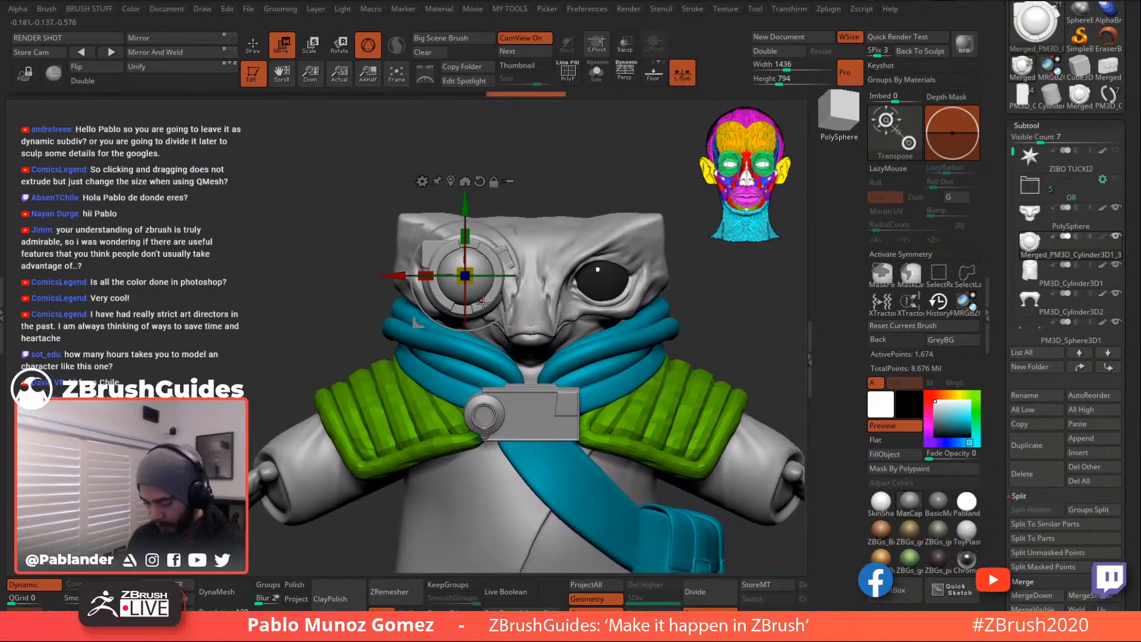
{"action": "left_click_drag", "start_coordinate": [470, 283], "coordinate": [470, 284]}
- With Transp on, shift and resize the goggle to sit over the left eye
{"action": "left_click", "coordinate": [625, 47]}
{"action": "right_click_drag", "start_coordinate": [575, 167], "coordinate": [557, 222], "text": "ctrl"}
{"action": "left_click_drag", "start_coordinate": [513, 224], "coordinate": [504, 230]}
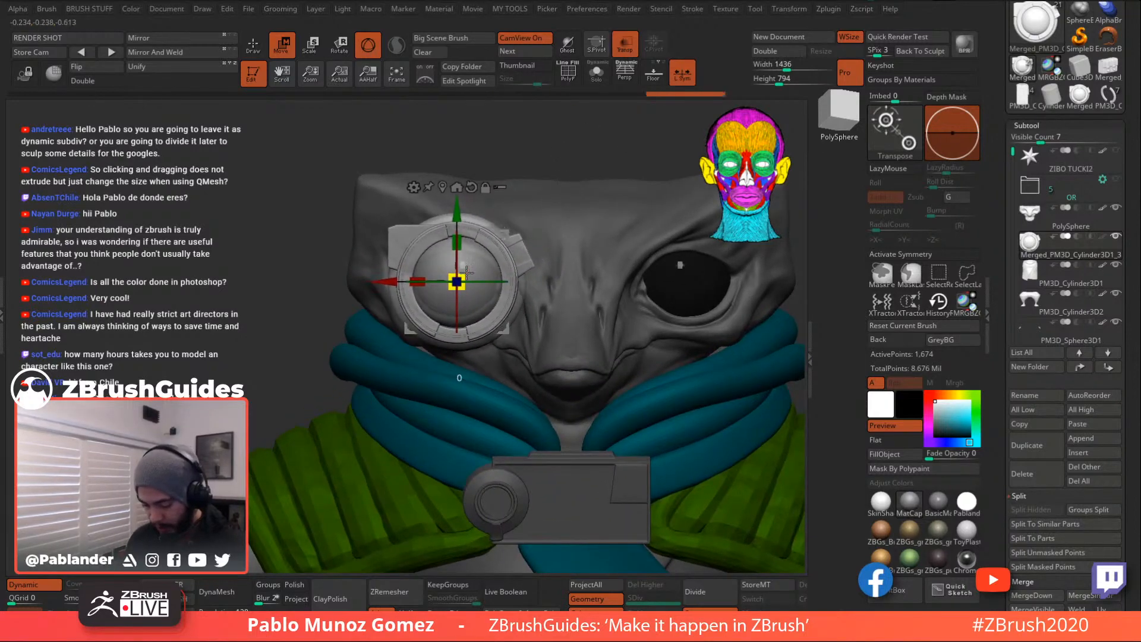
{"action": "left_click_drag", "start_coordinate": [469, 273], "coordinate": [469, 273]}
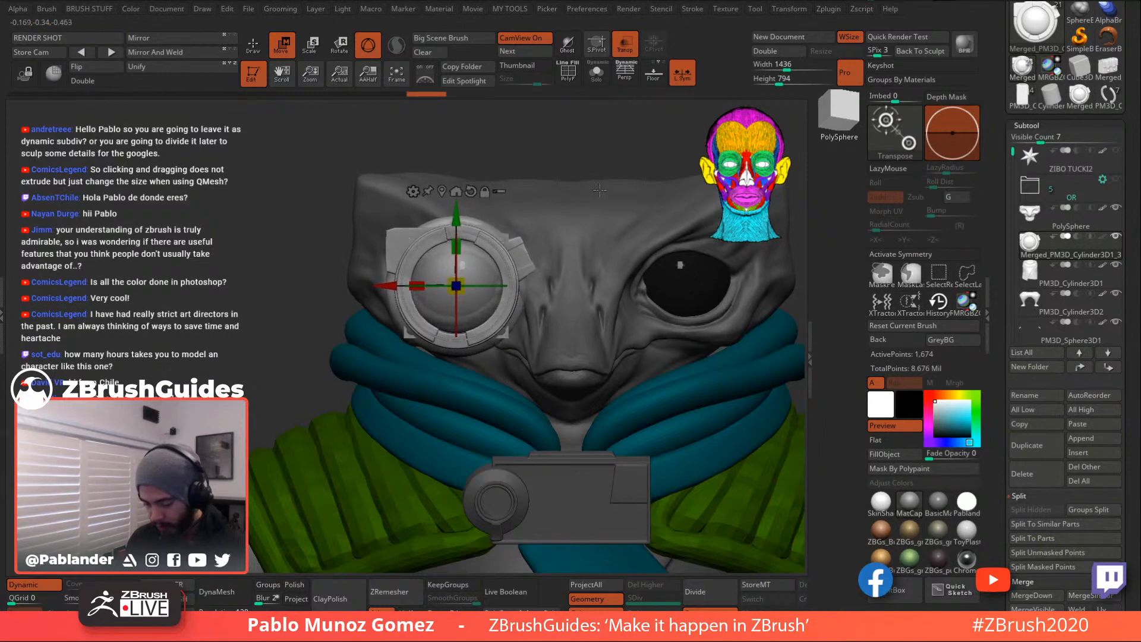
{"action": "left_click", "coordinate": [625, 47]}
{"action": "right_click_drag", "start_coordinate": [597, 161], "coordinate": [583, 107], "text": "ctrl"}
{"action": "right_click_drag", "start_coordinate": [640, 152], "coordinate": [521, 283]}
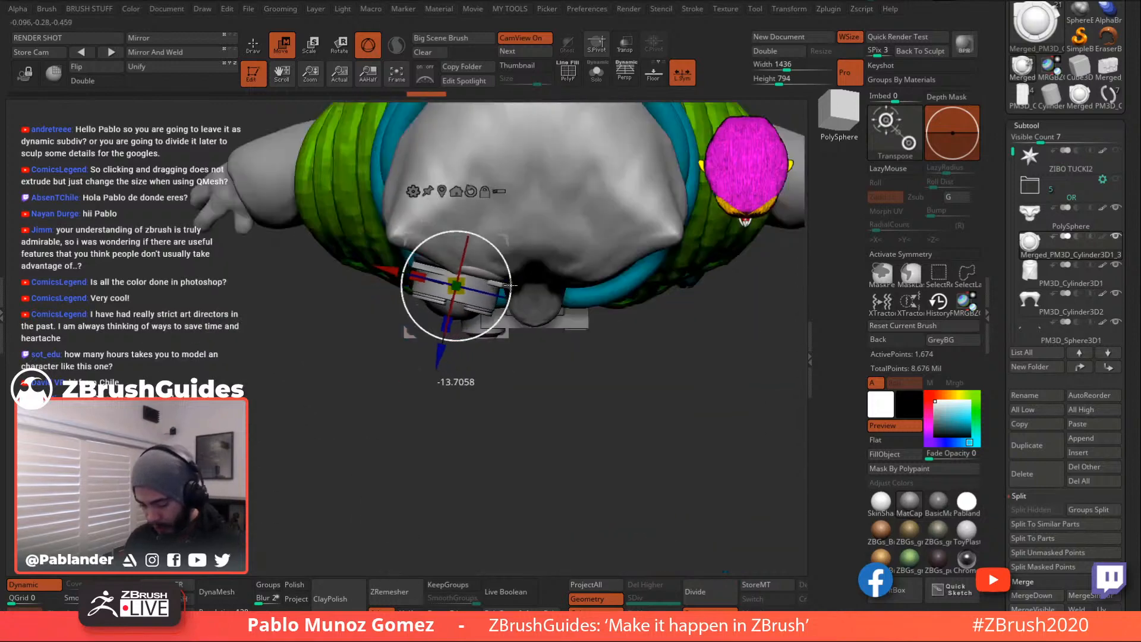
{"action": "left_click_drag", "start_coordinate": [505, 331], "coordinate": [507, 333]}
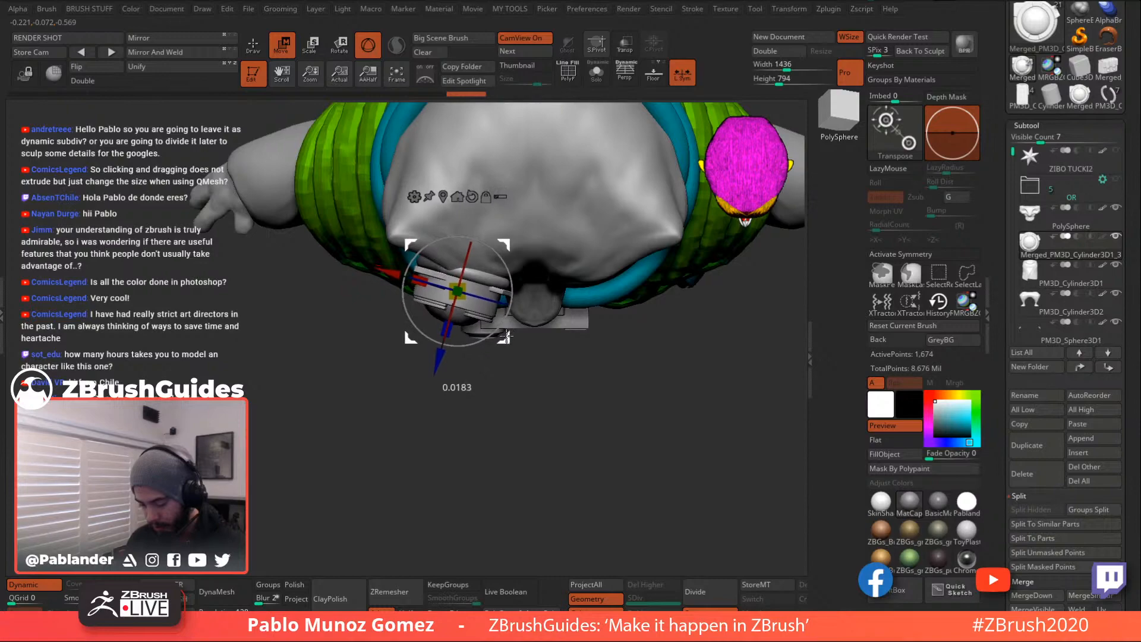
- Push the goggle in depth and rotate it so it sits flush against the face
{"action": "right_click_drag", "start_coordinate": [520, 418], "coordinate": [594, 280]}
{"action": "mouse_move", "coordinate": [629, 327]}
{"action": "right_mouse_down"}
{"action": "mouse_move", "coordinate": [634, 290]}
{"action": "mouse_move", "coordinate": [624, 321]}
{"action": "right_mouse_up"}
{"action": "left_click_drag", "start_coordinate": [581, 304], "coordinate": [583, 305]}
{"action": "left_click_drag", "start_coordinate": [493, 340], "coordinate": [491, 345]}
{"action": "right_click_drag", "start_coordinate": [618, 303], "coordinate": [640, 226], "text": "shift"}
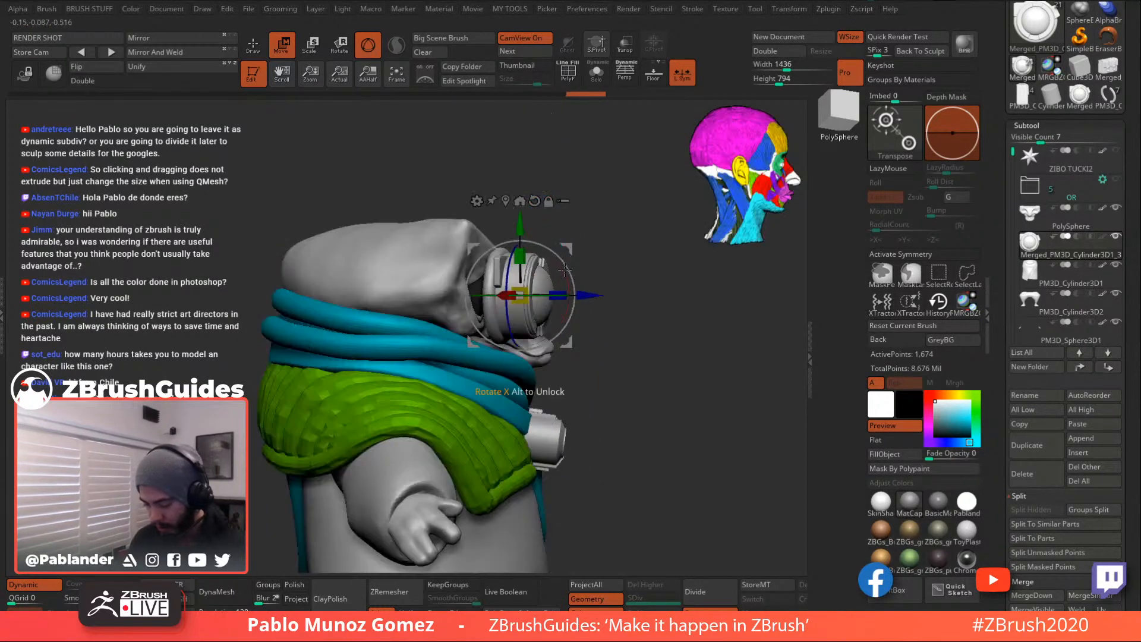
{"action": "left_click_drag", "start_coordinate": [565, 272], "coordinate": [566, 247]}
{"action": "right_click_drag", "start_coordinate": [645, 247], "coordinate": [493, 232]}
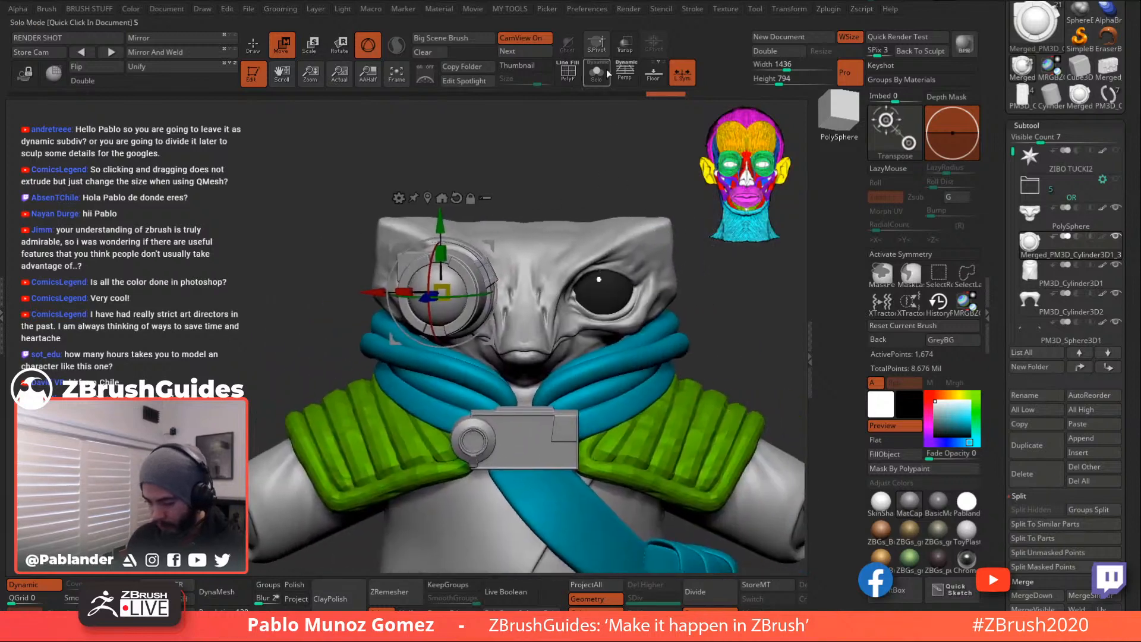
{"action": "left_click", "coordinate": [625, 45]}
{"action": "left_click_drag", "start_coordinate": [480, 292], "coordinate": [481, 292]}
{"action": "left_click_drag", "start_coordinate": [491, 245], "coordinate": [497, 244]}
{"action": "right_click_drag", "start_coordinate": [495, 245], "coordinate": [595, 199]}
- Return to Draw mode, undo the stray eyepiece edit, and turn off L.Sym
{"action": "left_click", "coordinate": [253, 46]}
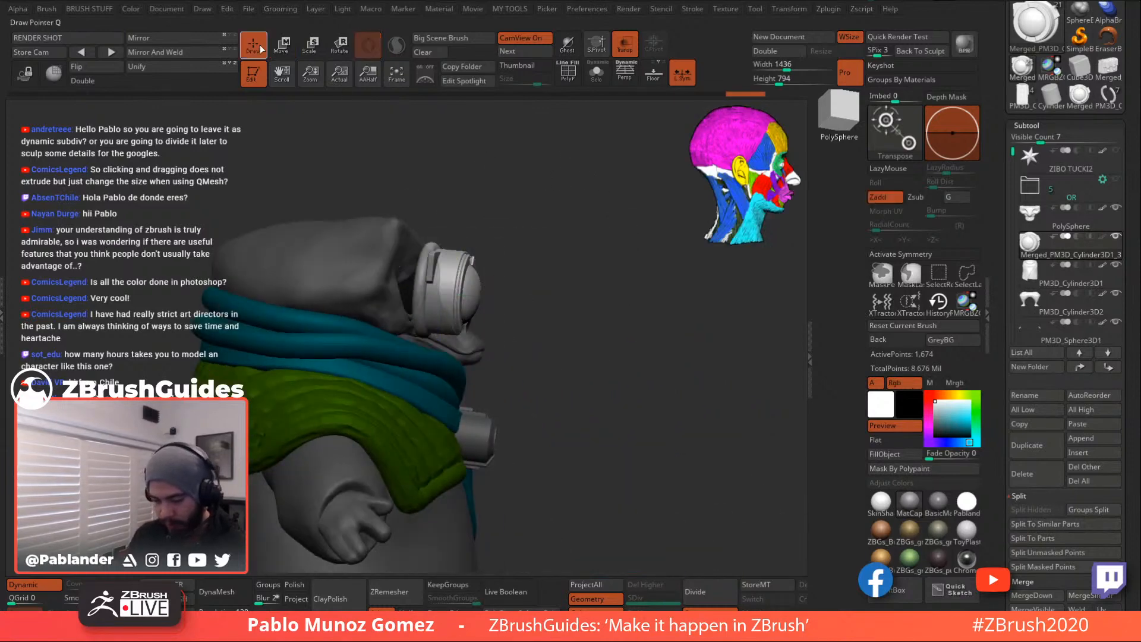
{"action": "right_click_drag", "start_coordinate": [607, 237], "coordinate": [542, 263]}
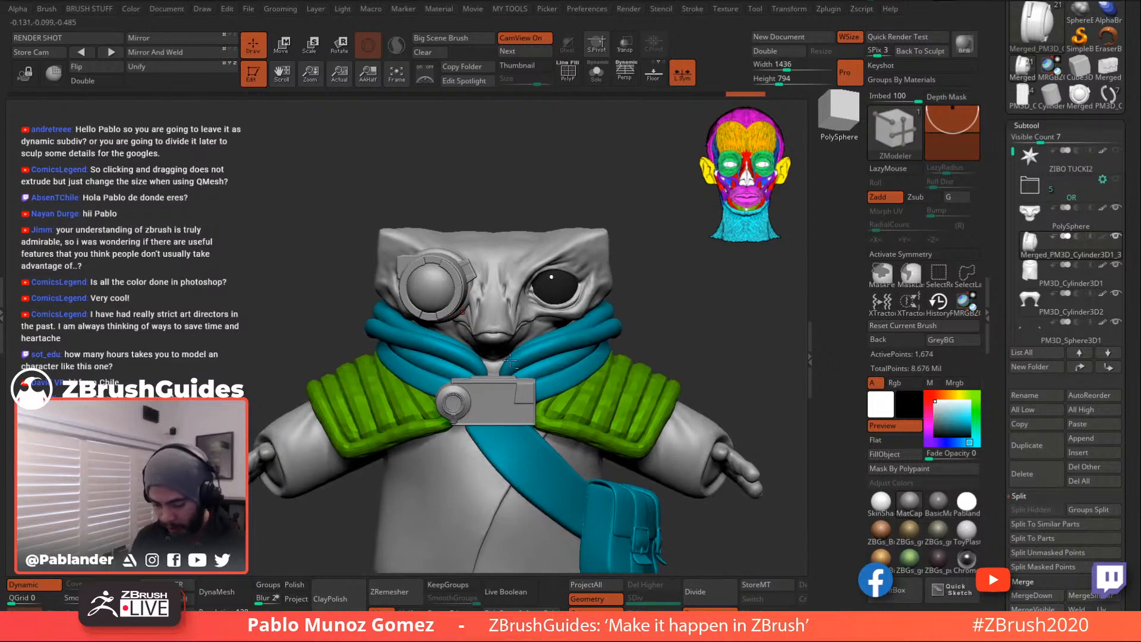
{"action": "right_click_drag", "start_coordinate": [510, 329], "coordinate": [506, 271], "text": "alt"}
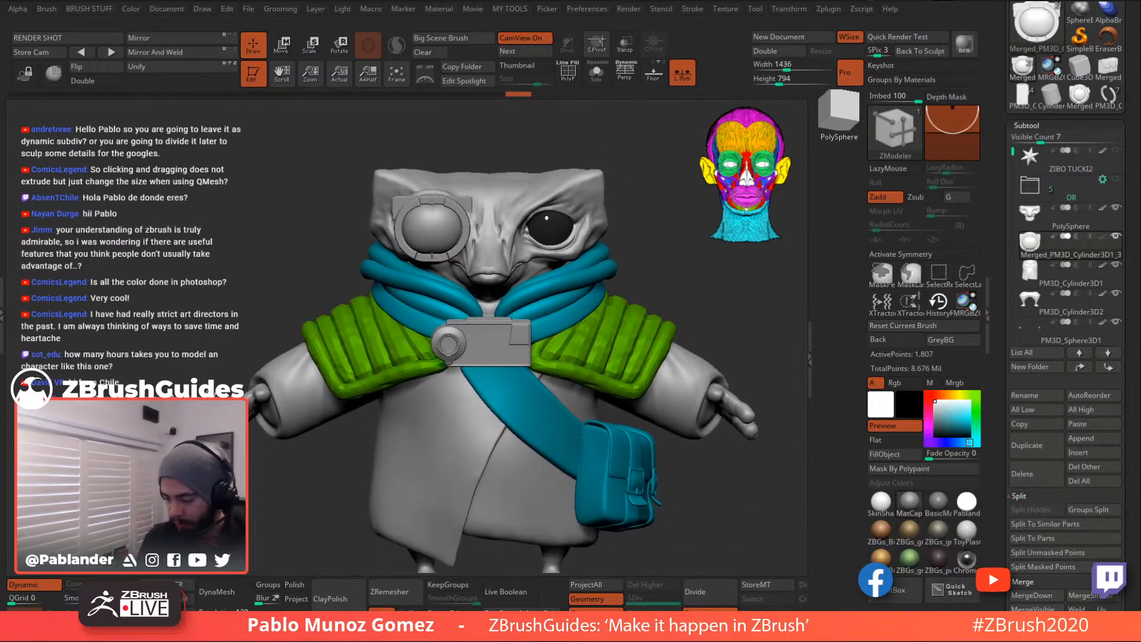
{"action": "key", "text": "ctrl+z"}
{"action": "left_click", "coordinate": [682, 72]}
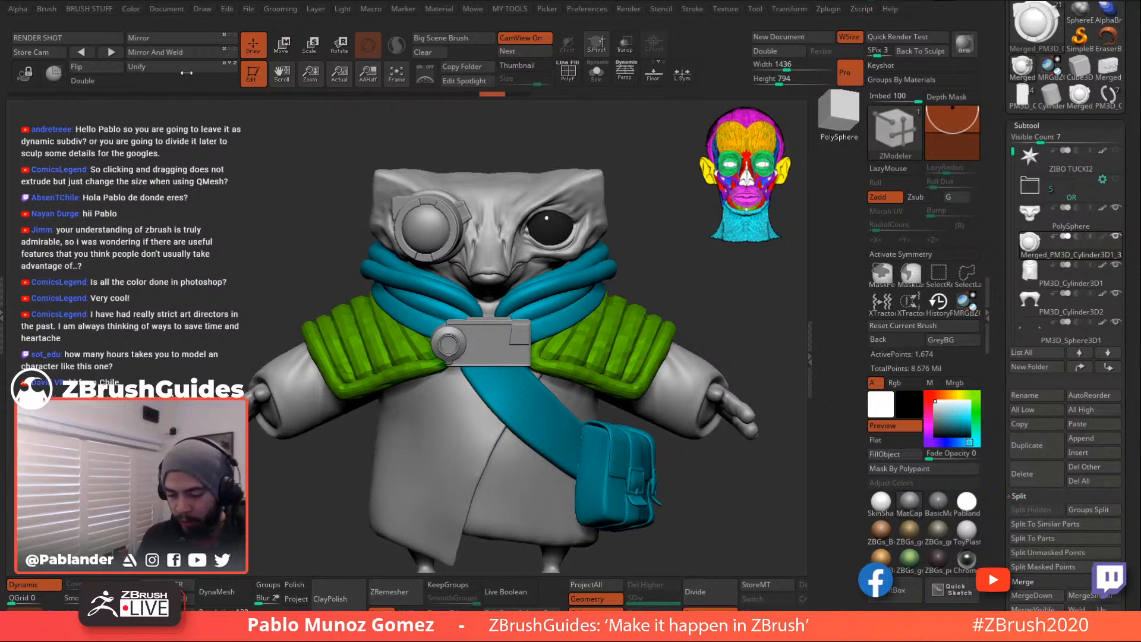
- Apply Mirror And Weld to copy the eyepiece onto the other eye
{"action": "left_click", "coordinate": [173, 53]}
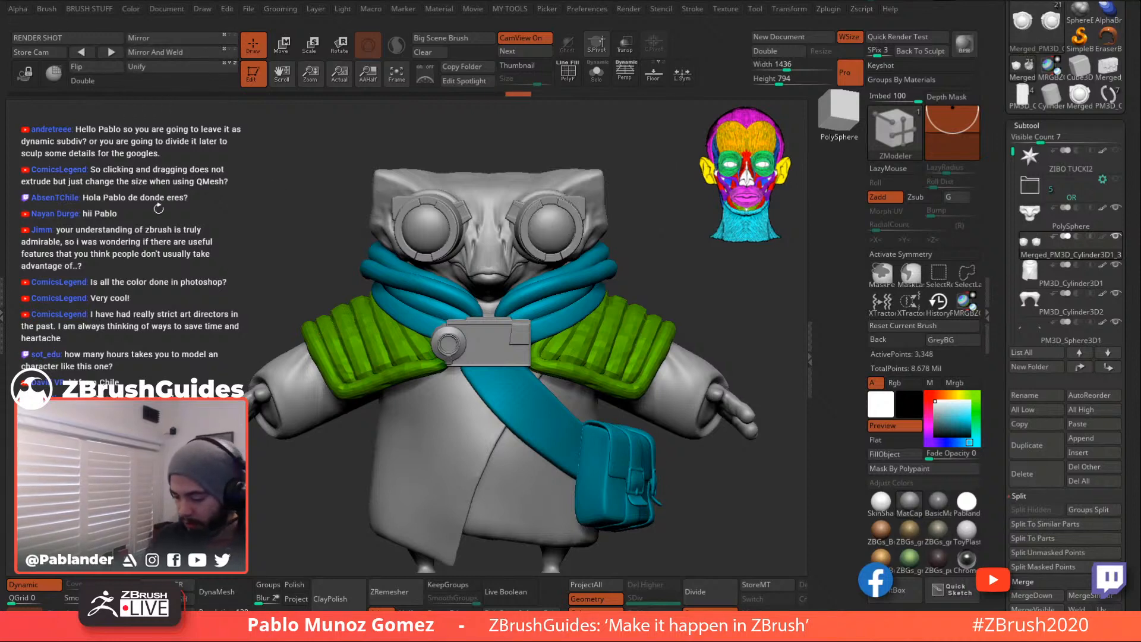
{"action": "right_click_drag", "start_coordinate": [559, 228], "coordinate": [591, 228], "text": "ctrl"}
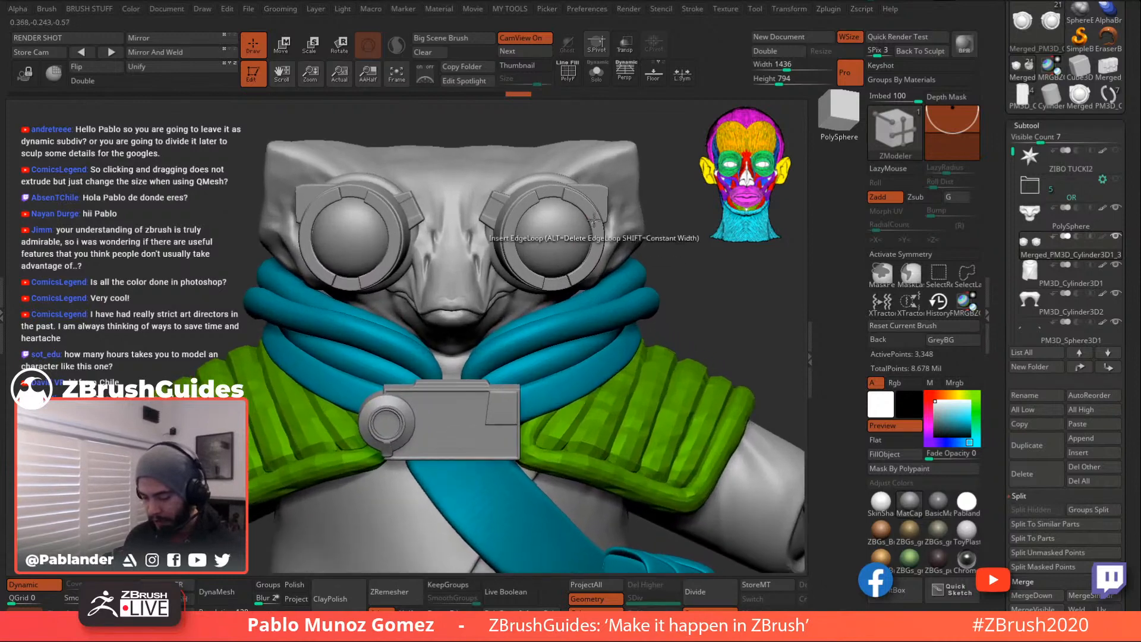
{"action": "right_click_drag", "start_coordinate": [692, 311], "coordinate": [497, 303], "text": "ctrl"}
- Check the goggle pair with Solo and compare it against the Photoshop front-view paintover
{"action": "left_click", "coordinate": [596, 76]}
{"action": "left_click", "coordinate": [596, 77]}
{"action": "right_click_drag", "start_coordinate": [581, 148], "coordinate": [586, 199], "text": "ctrl"}
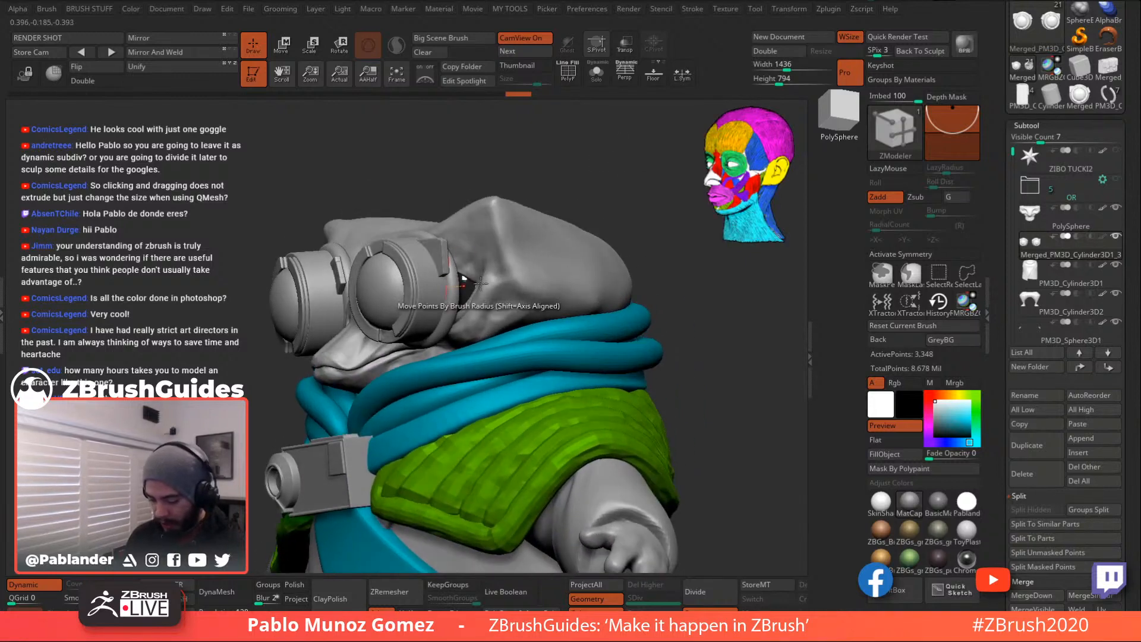
{"action": "right_click_drag", "start_coordinate": [688, 294], "coordinate": [686, 287]}
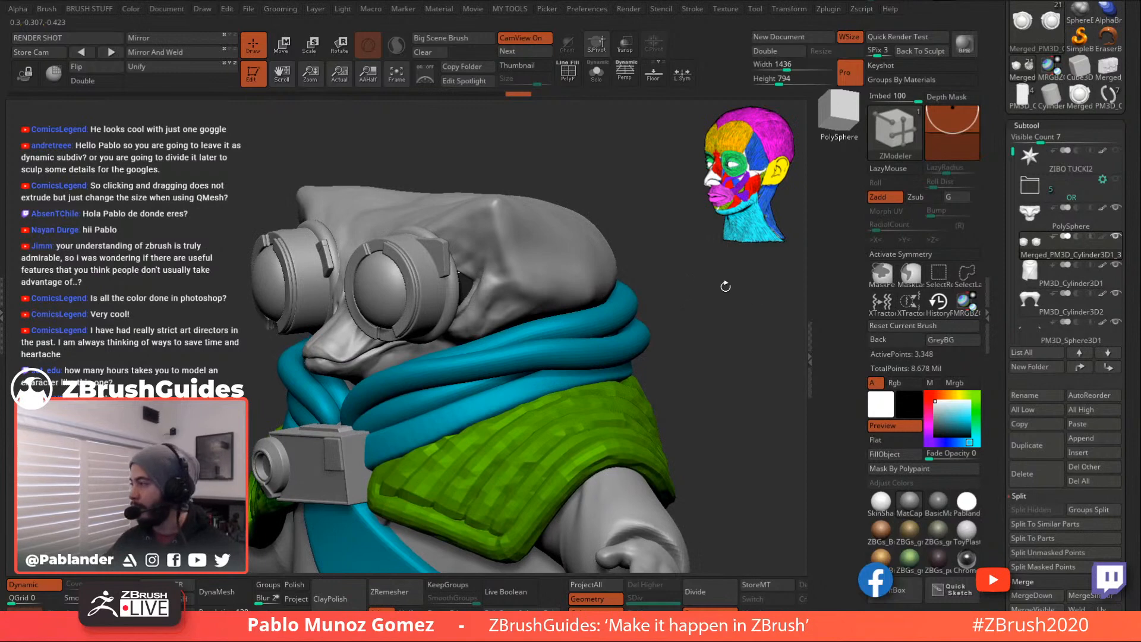
{"action": "key", "text": "alt+Tab"}
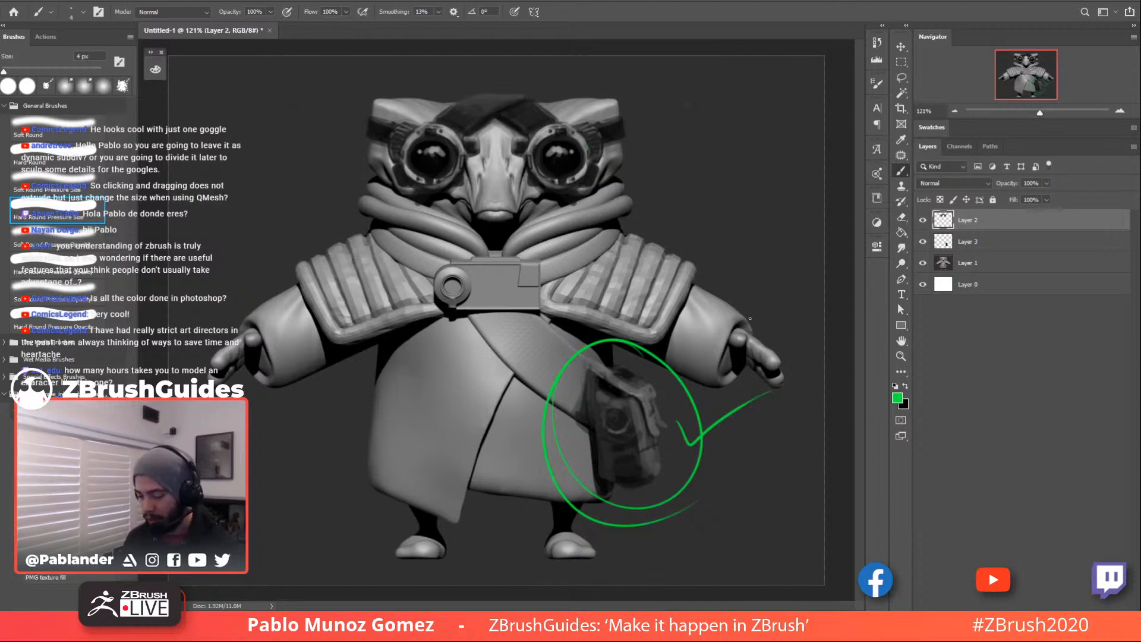
{"action": "key", "text": "alt+Tab"}
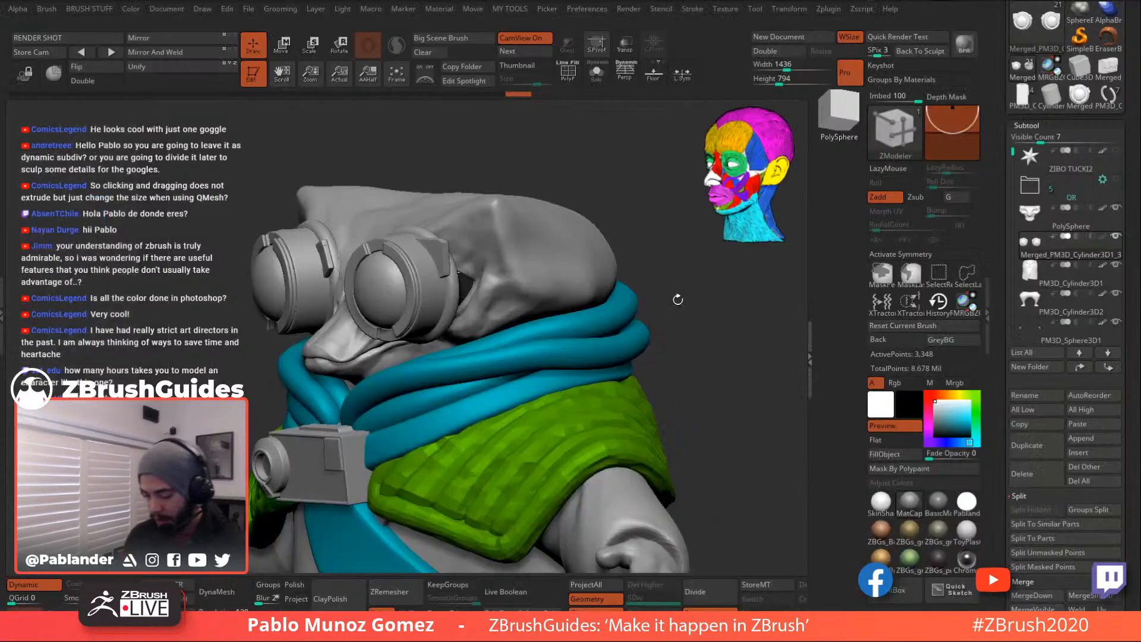
- Solo the goggles, enable PolyF, and split them into Auto Groups by loose piece
{"action": "left_click_drag", "start_coordinate": [701, 364], "coordinate": [695, 310]}
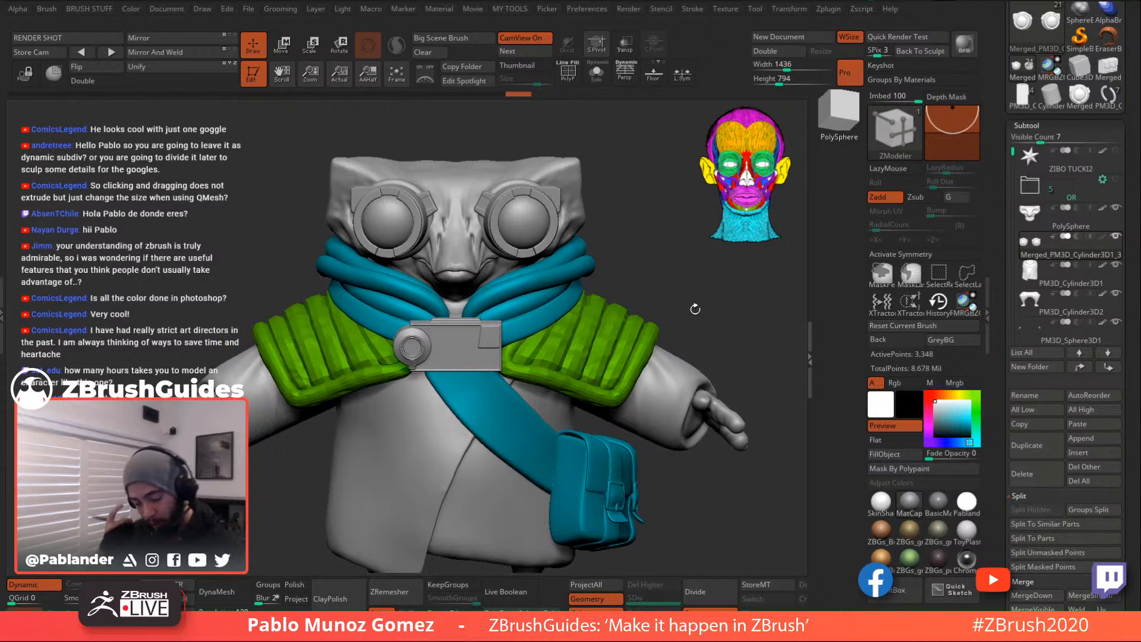
{"action": "left_click_drag", "start_coordinate": [642, 282], "coordinate": [695, 294]}
{"action": "left_click", "coordinate": [596, 73]}
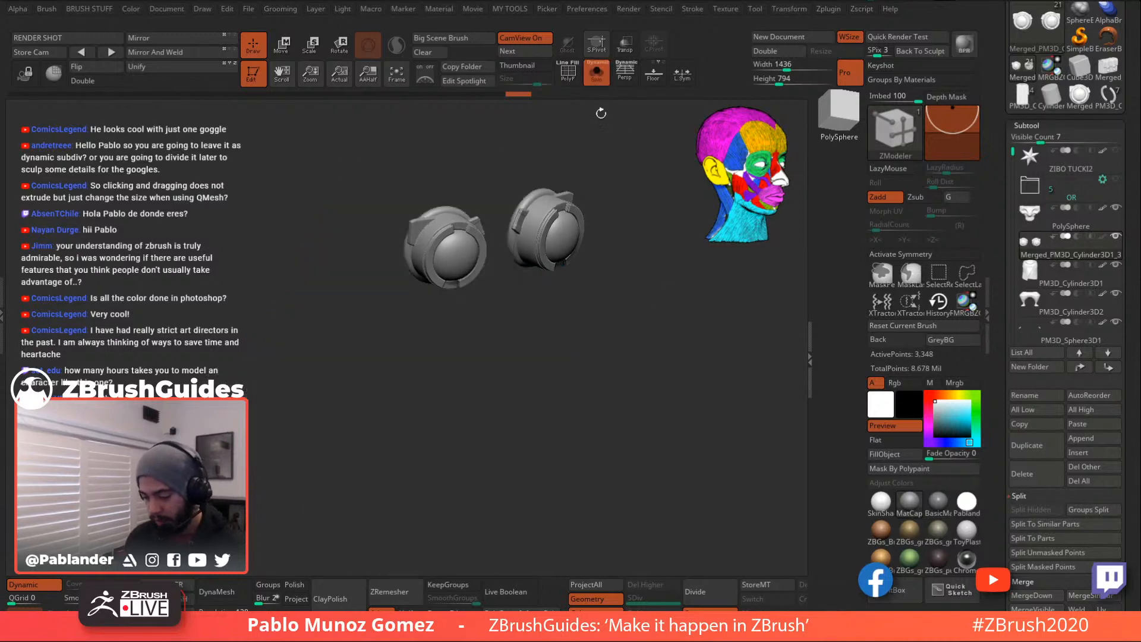
{"action": "left_click", "coordinate": [569, 83]}
{"action": "left_click_drag", "start_coordinate": [635, 222], "coordinate": [626, 330]}
{"action": "key", "text": "m"}
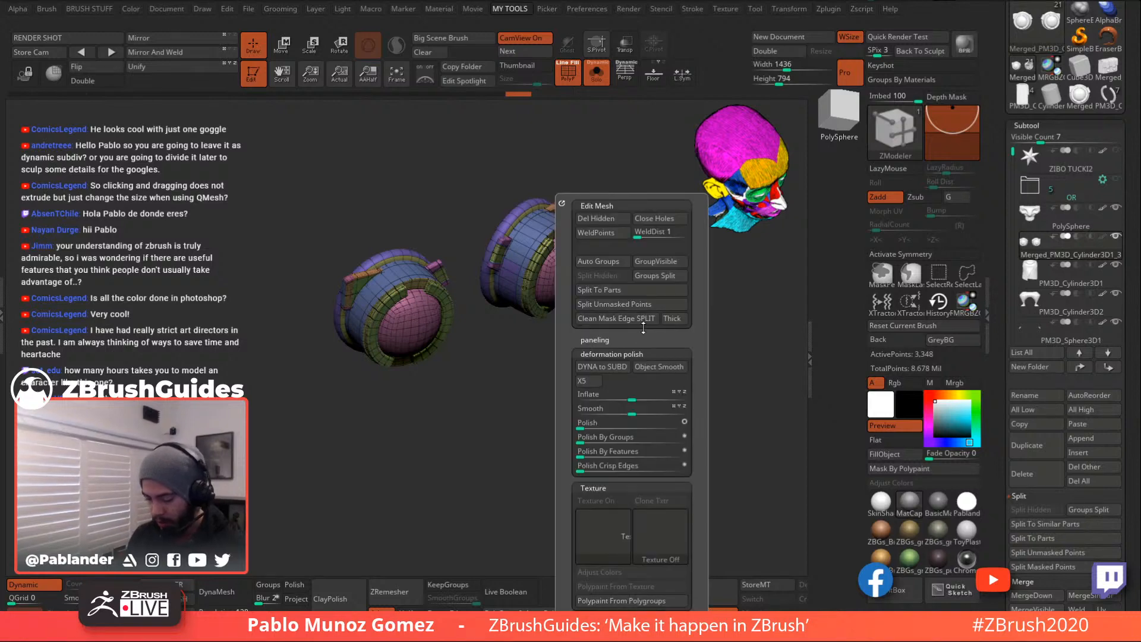
{"action": "left_click", "coordinate": [612, 262]}
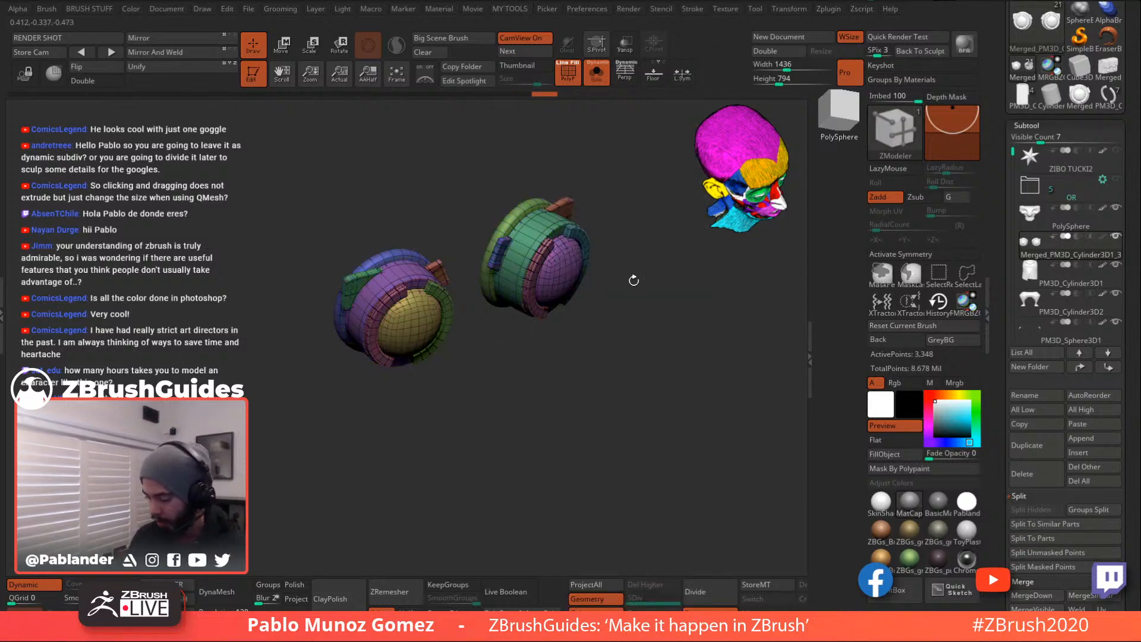
- Isolate the two outer rings with SelectRect, Group Visible them, then turn Solo off and unhide all
{"action": "left_click", "coordinate": [939, 274]}
{"action": "left_click", "coordinate": [902, 300]}
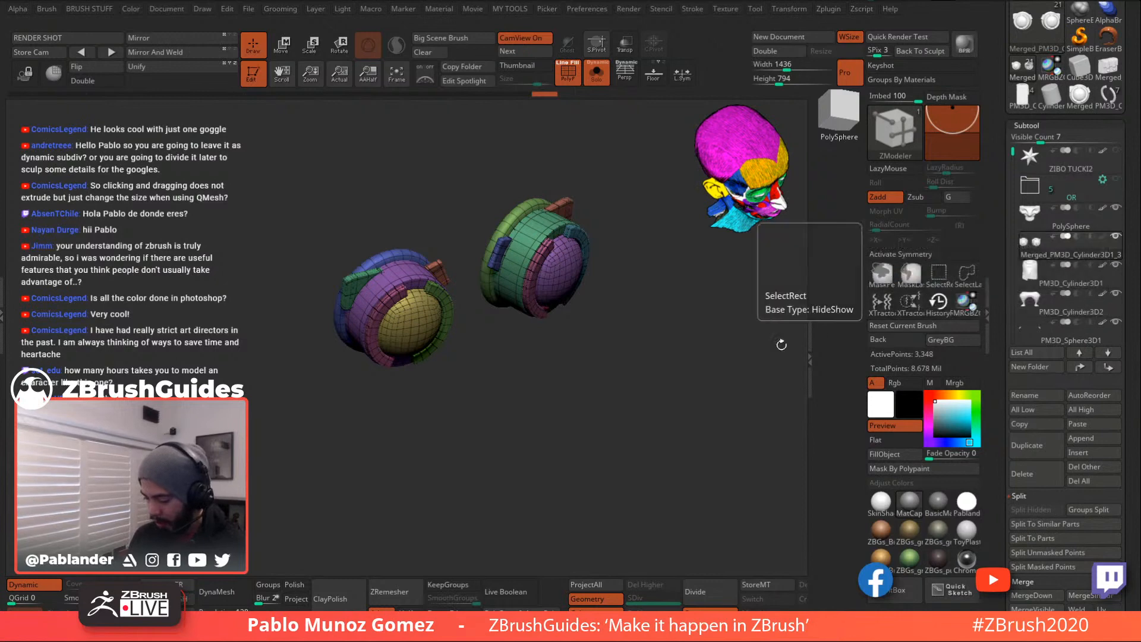
{"action": "left_click", "coordinate": [513, 217], "text": "ctrl+shift"}
{"action": "left_click", "coordinate": [430, 261], "text": "ctrl+shift"}
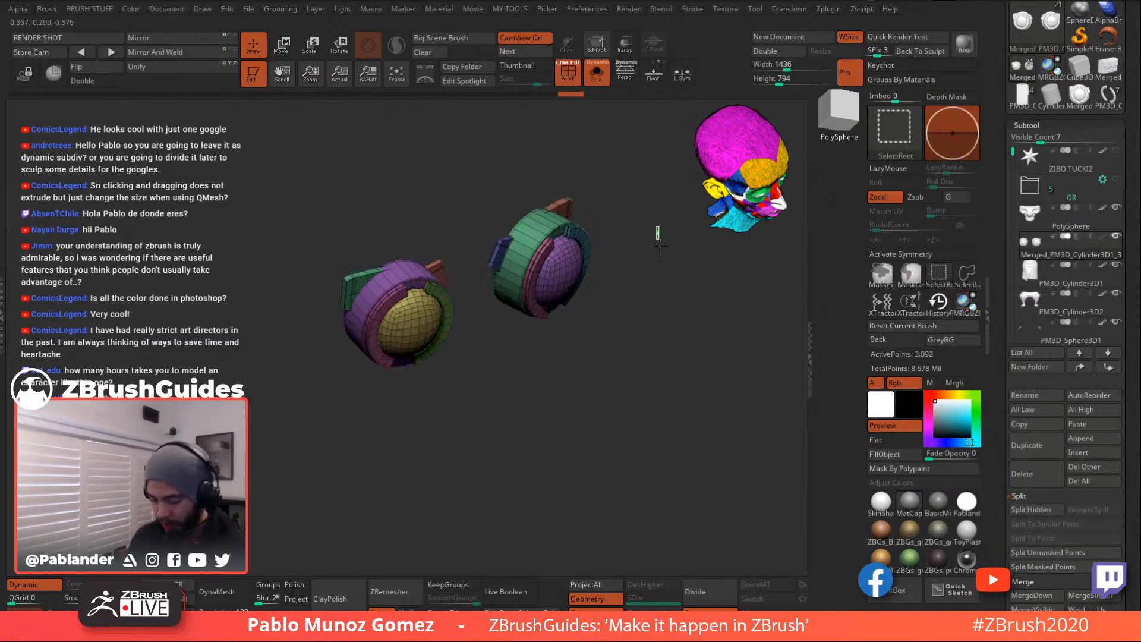
{"action": "left_click", "coordinate": [641, 309], "text": "ctrl+shift"}
{"action": "right_click", "coordinate": [653, 305]}
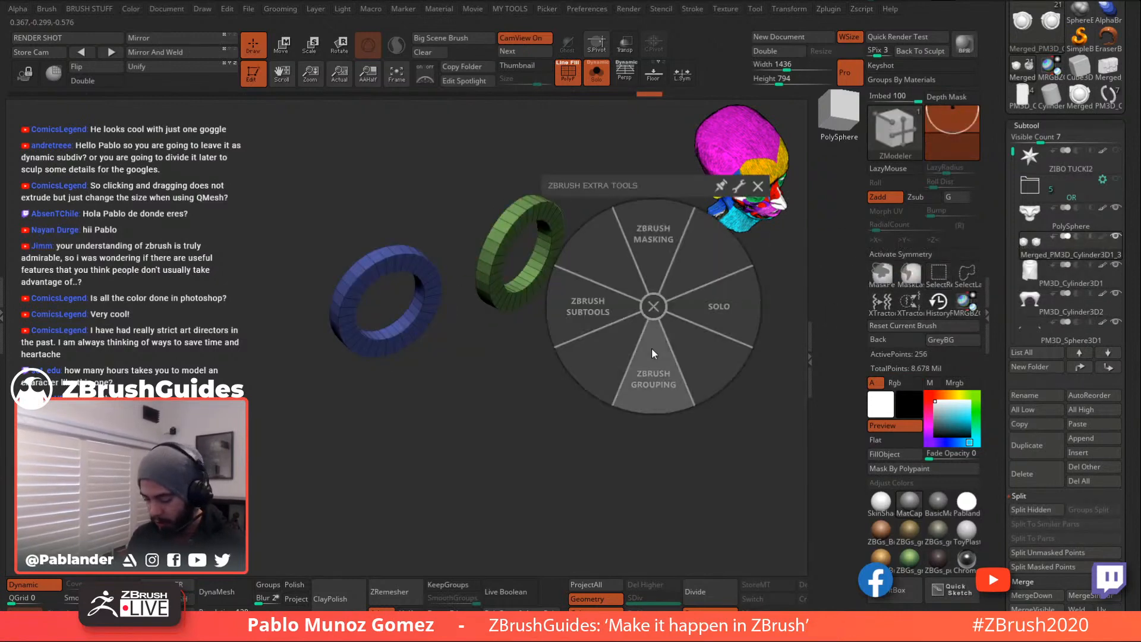
{"action": "left_click", "coordinate": [648, 340]}
{"action": "left_click", "coordinate": [586, 332]}
{"action": "left_click", "coordinate": [648, 336]}
{"action": "left_click_drag", "start_coordinate": [679, 266], "coordinate": [696, 303]}
{"action": "left_click", "coordinate": [596, 72]}
{"action": "left_click", "coordinate": [639, 246], "text": "ctrl+shift"}
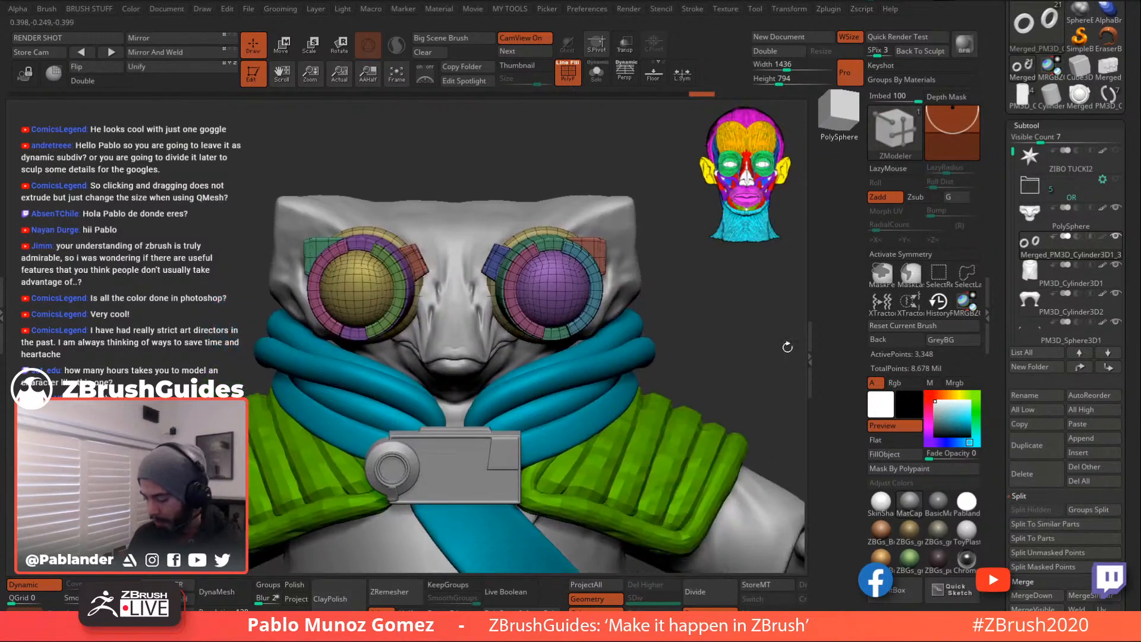
- Apply the goggles' Dynamic Subdiv as 5 real levels and turn off PolyF
{"action": "scroll", "coordinate": [1064, 411], "scroll_direction": "down", "scroll_amount": 5}
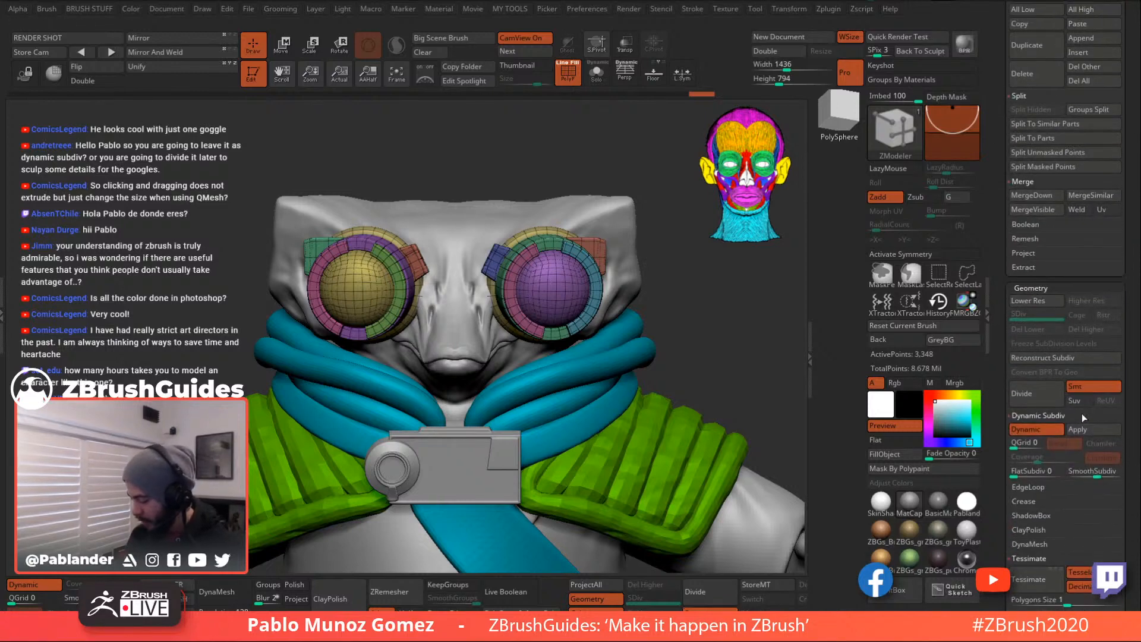
{"action": "left_click", "coordinate": [1089, 426]}
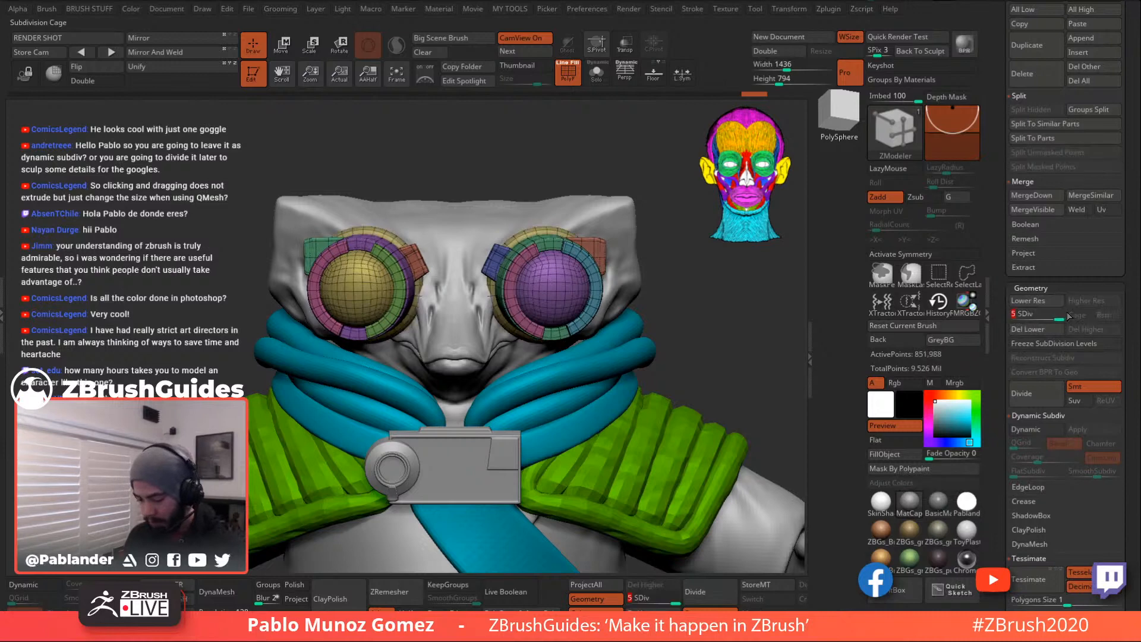
{"action": "left_click", "coordinate": [572, 79]}
{"action": "left_click_drag", "start_coordinate": [701, 309], "coordinate": [665, 252]}
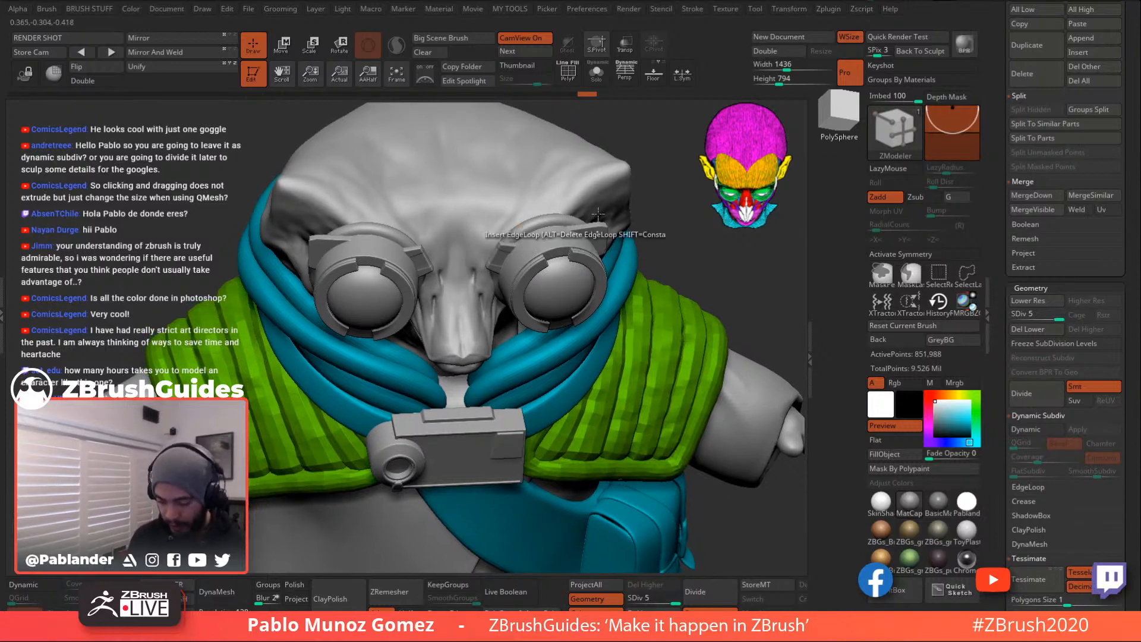
- Switch to the Move brush, mask the goggle ring and invert the mask
{"action": "key", "text": "b"}
{"action": "left_click", "coordinate": [566, 315]}
{"action": "key", "text": "space"}
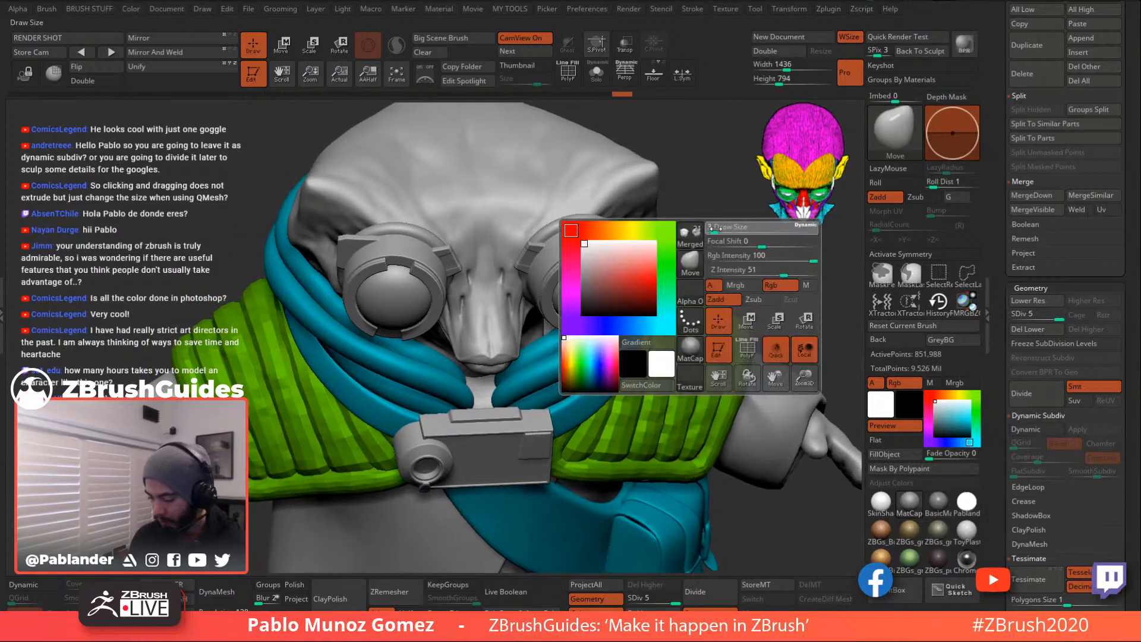
{"action": "mouse_move", "coordinate": [523, 276]}
{"action": "right_mouse_down", "text": "ctrl"}
{"action": "mouse_move", "coordinate": [554, 257]}
{"action": "mouse_move", "coordinate": [713, 236]}
{"action": "mouse_move", "coordinate": [721, 329]}
{"action": "right_mouse_up", "text": "ctrl"}
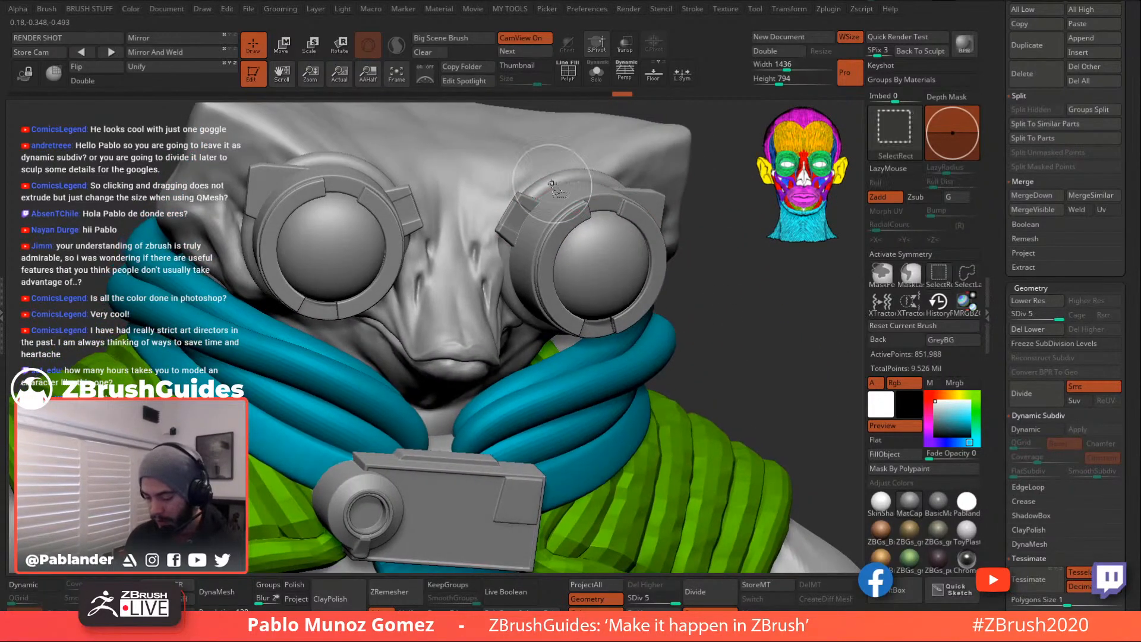
{"action": "left_click", "coordinate": [720, 315], "text": "ctrl"}
{"action": "left_click", "coordinate": [720, 317], "text": "ctrl+shift"}
{"action": "left_click", "coordinate": [724, 322], "text": "ctrl"}
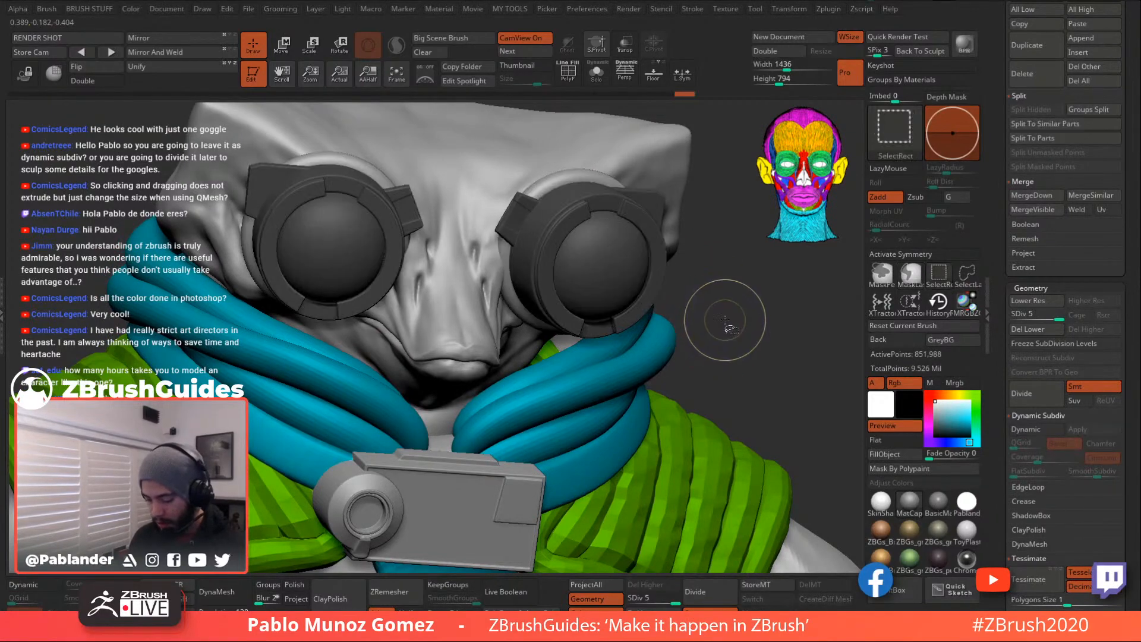
- Hide every goggle part except the rings
{"action": "right_click_drag", "start_coordinate": [501, 272], "coordinate": [660, 291]}
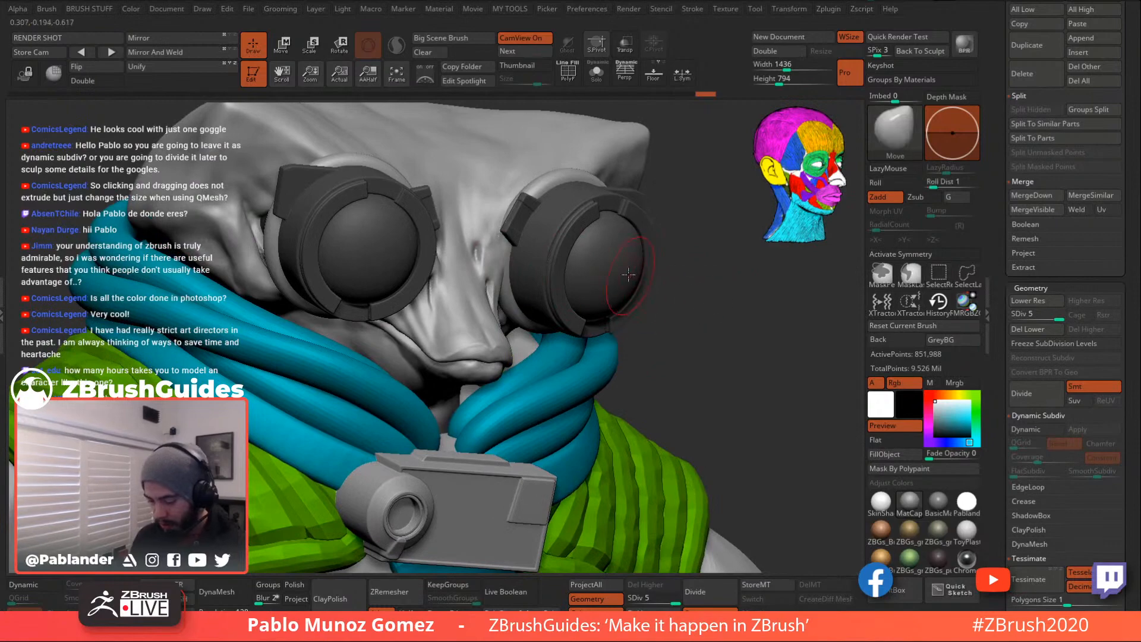
{"action": "left_click", "coordinate": [603, 267], "text": "ctrl+shift"}
{"action": "left_click", "coordinate": [690, 296], "text": "ctrl+shift"}
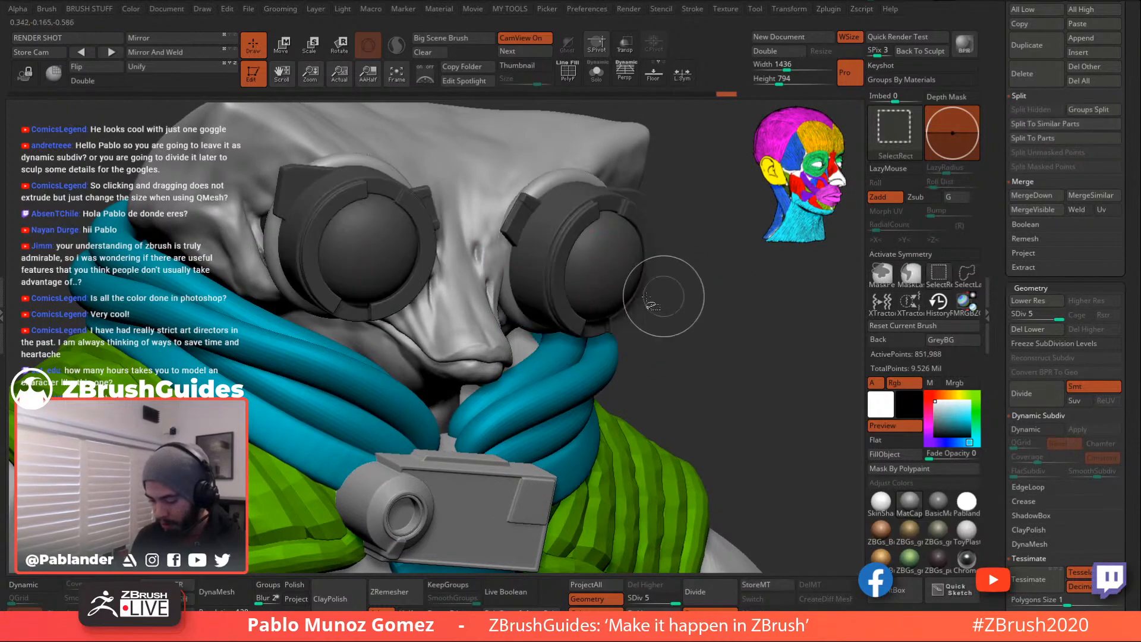
{"action": "left_click", "coordinate": [505, 250], "text": "ctrl+shift"}
{"action": "right_click_drag", "start_coordinate": [537, 268], "coordinate": [446, 297]}
{"action": "right_click", "coordinate": [445, 339]}
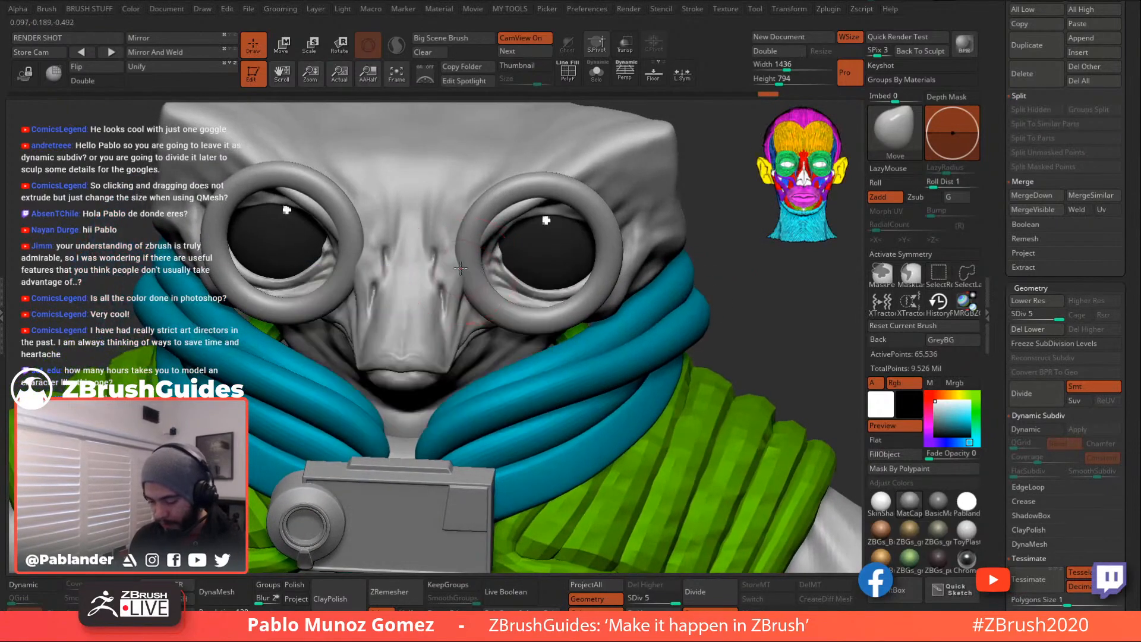
- Turn on X symmetry and nudge the goggle rings into shape with the Move brush
{"action": "key", "text": "x"}
{"action": "key", "text": "1"}
{"action": "left_click", "coordinate": [654, 320]}
{"action": "mouse_move", "coordinate": [600, 297]}
{"action": "right_mouse_down"}
{"action": "mouse_move", "coordinate": [654, 285]}
{"action": "mouse_move", "coordinate": [666, 297]}
{"action": "right_mouse_up"}
{"action": "left_click_drag", "start_coordinate": [498, 253], "coordinate": [495, 252]}
{"action": "right_click_drag", "start_coordinate": [401, 271], "coordinate": [450, 271]}
{"action": "left_click_drag", "start_coordinate": [461, 254], "coordinate": [467, 253]}
{"action": "right_click_drag", "start_coordinate": [466, 254], "coordinate": [501, 248]}
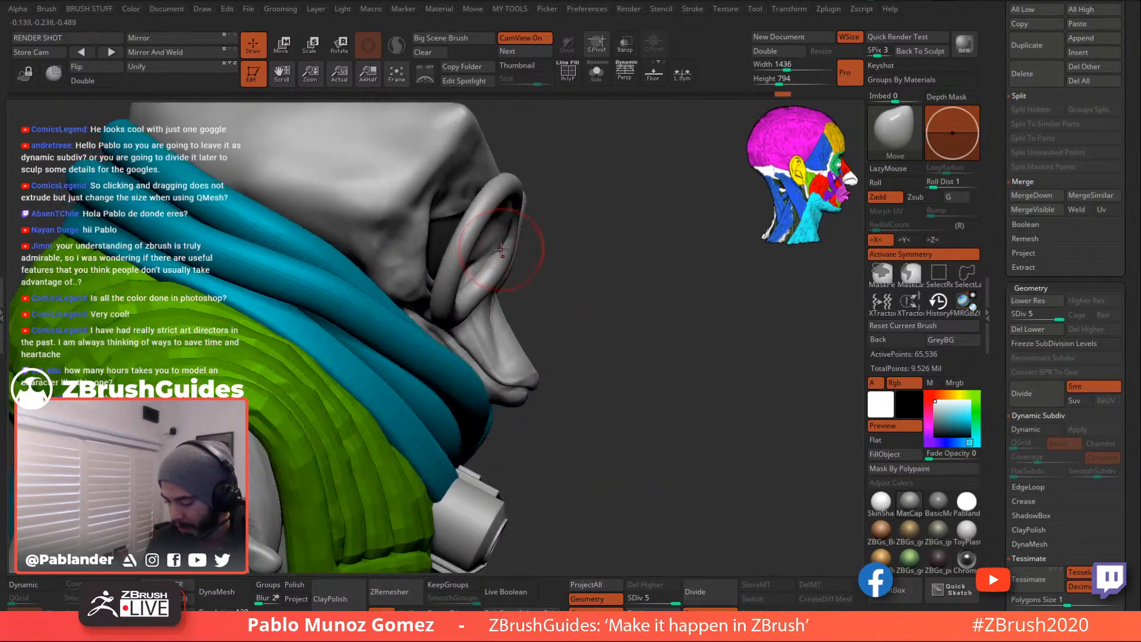
{"action": "left_click_drag", "start_coordinate": [511, 235], "coordinate": [497, 266]}
{"action": "mouse_move", "coordinate": [605, 251]}
{"action": "right_mouse_down"}
{"action": "mouse_move", "coordinate": [525, 253]}
{"action": "mouse_move", "coordinate": [479, 275]}
{"action": "right_mouse_up"}
- Keep reshaping the symmetrical rings and the grey strip behind the head from several angles
{"action": "right_click", "coordinate": [487, 227]}
{"action": "right_click_drag", "start_coordinate": [499, 228], "coordinate": [488, 240]}
{"action": "right_click", "coordinate": [488, 241]}
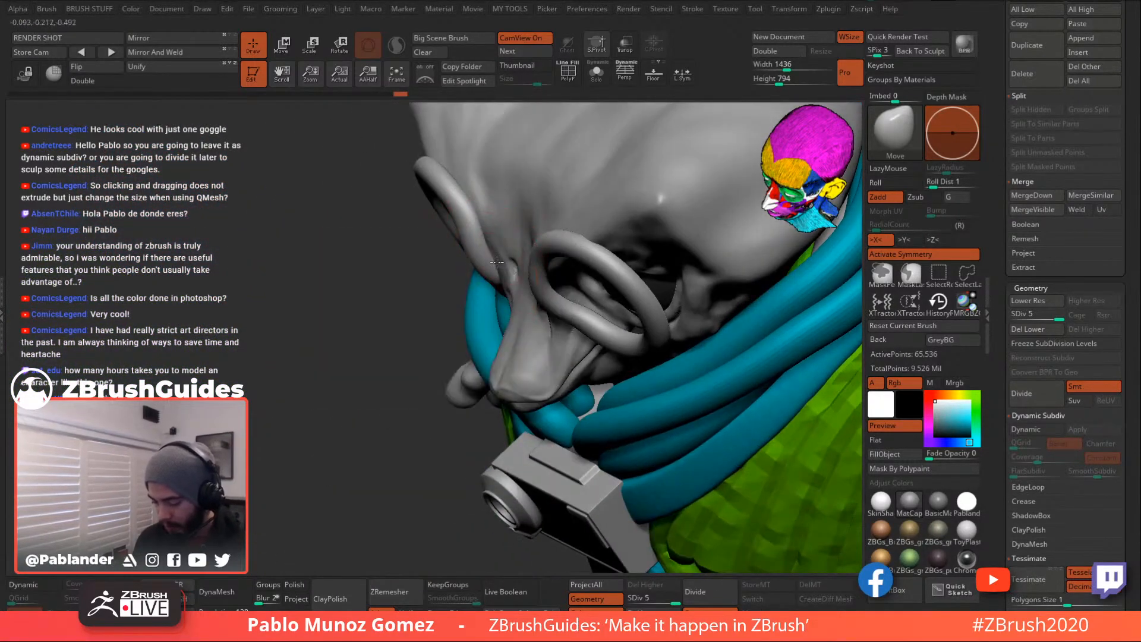
{"action": "left_click_drag", "start_coordinate": [488, 232], "coordinate": [474, 218]}
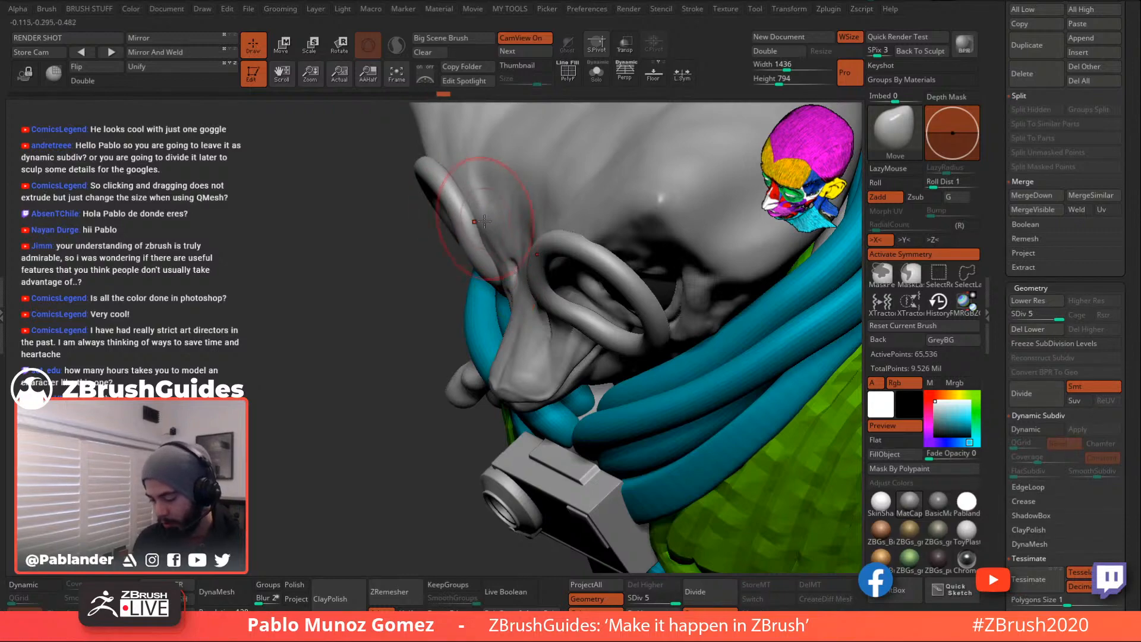
{"action": "right_click_drag", "start_coordinate": [527, 241], "coordinate": [594, 269]}
{"action": "left_click_drag", "start_coordinate": [585, 273], "coordinate": [595, 253]}
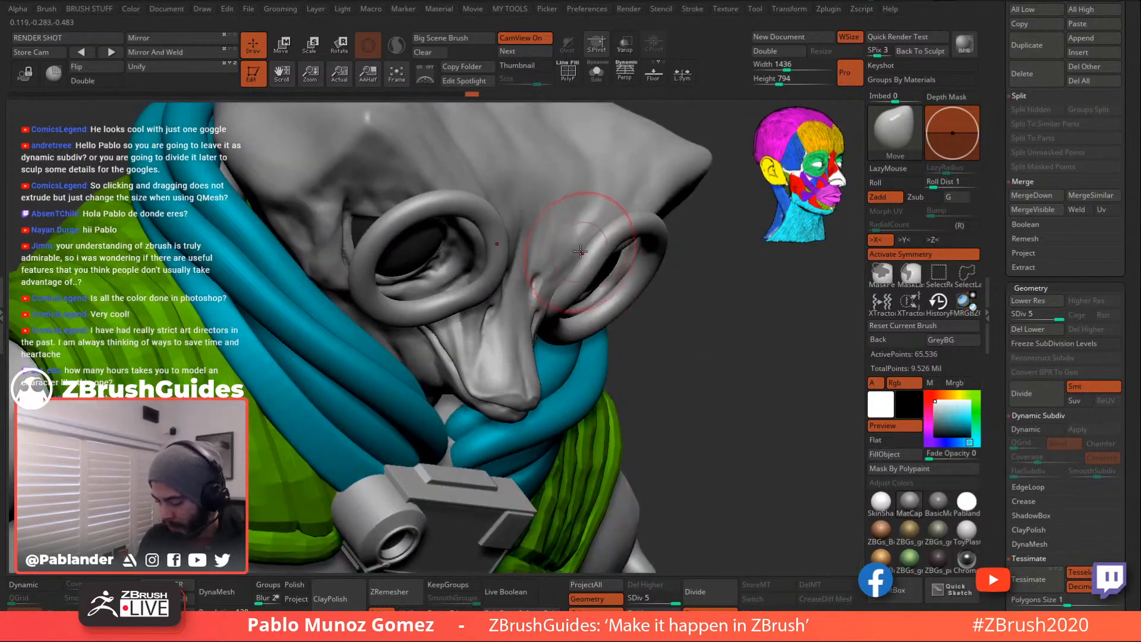
{"action": "right_click_drag", "start_coordinate": [529, 268], "coordinate": [569, 292]}
{"action": "left_click_drag", "start_coordinate": [569, 293], "coordinate": [555, 285]}
{"action": "right_click_drag", "start_coordinate": [499, 287], "coordinate": [526, 297]}
{"action": "left_click_drag", "start_coordinate": [526, 297], "coordinate": [560, 296]}
{"action": "right_click_drag", "start_coordinate": [560, 297], "coordinate": [503, 315]}
{"action": "left_click_drag", "start_coordinate": [439, 271], "coordinate": [431, 276]}
{"action": "right_click_drag", "start_coordinate": [419, 262], "coordinate": [430, 297]}
{"action": "right_click", "coordinate": [429, 296]}
{"action": "left_click_drag", "start_coordinate": [450, 272], "coordinate": [432, 283]}
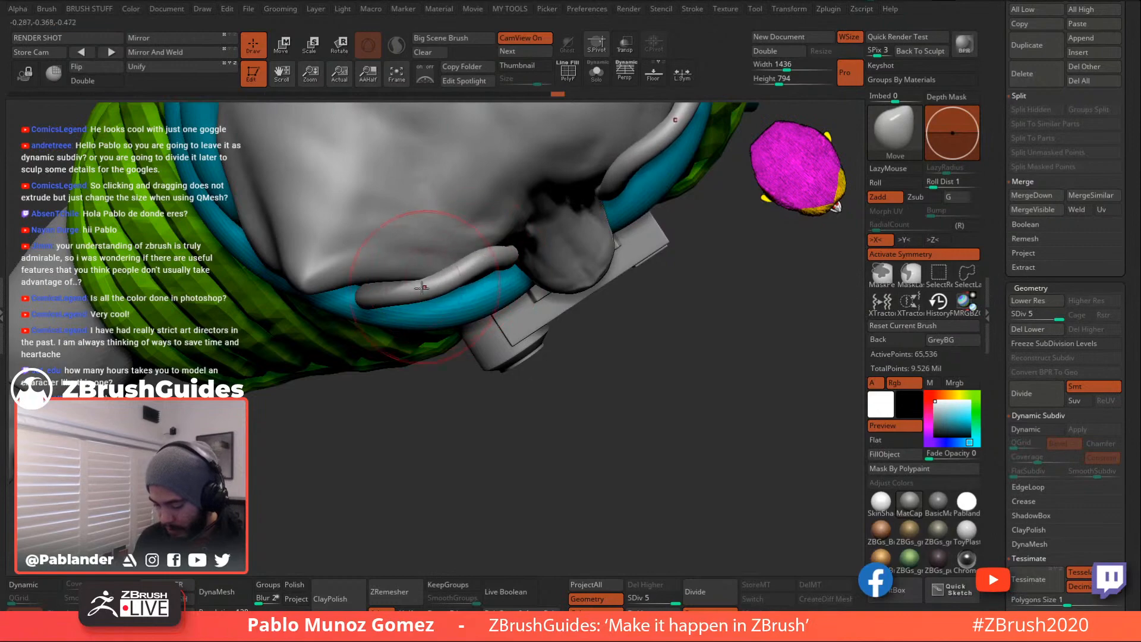
- Toggle Solo on and off and unhide the dark goggle housings over the rings
{"action": "right_click_drag", "start_coordinate": [480, 282], "coordinate": [630, 217]}
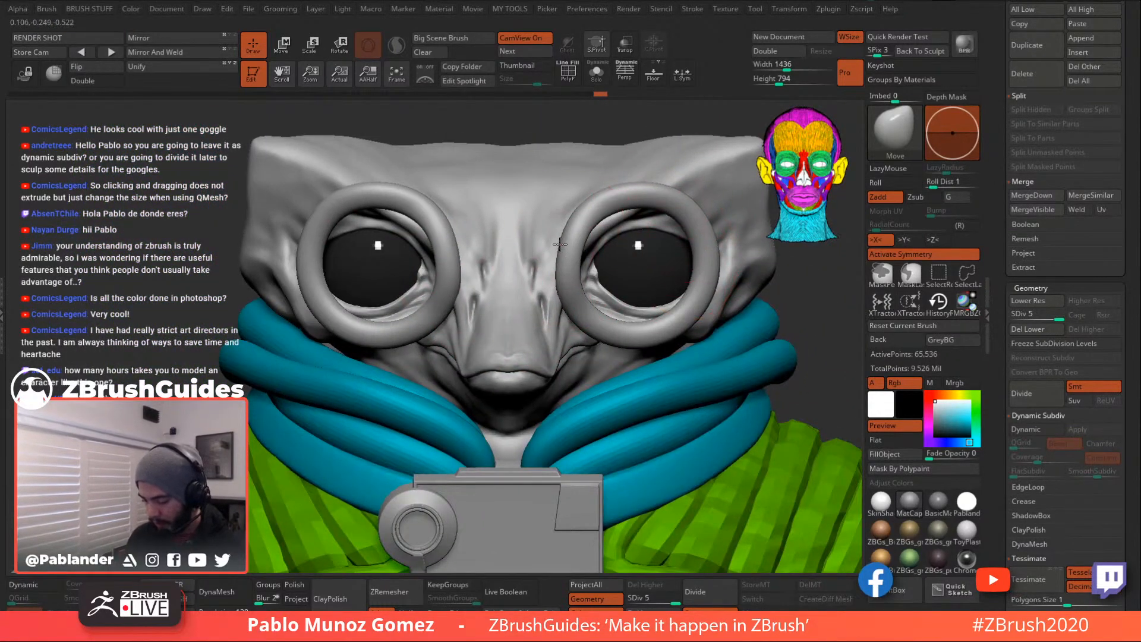
{"action": "right_click_drag", "start_coordinate": [647, 325], "coordinate": [630, 303], "text": "alt"}
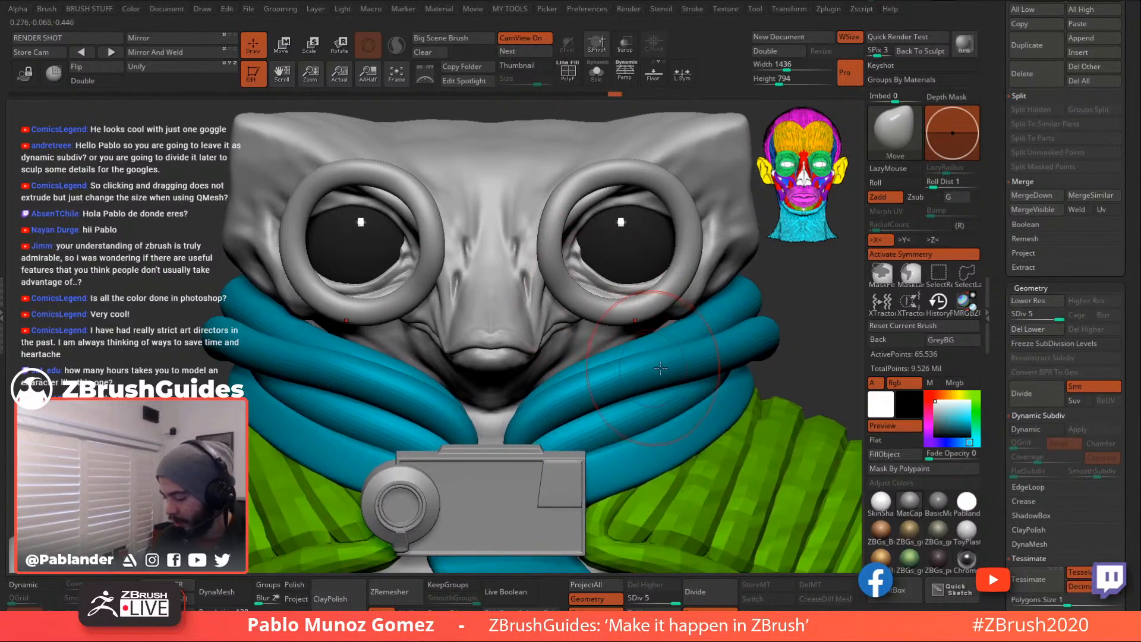
{"action": "right_click_drag", "start_coordinate": [697, 287], "coordinate": [653, 252]}
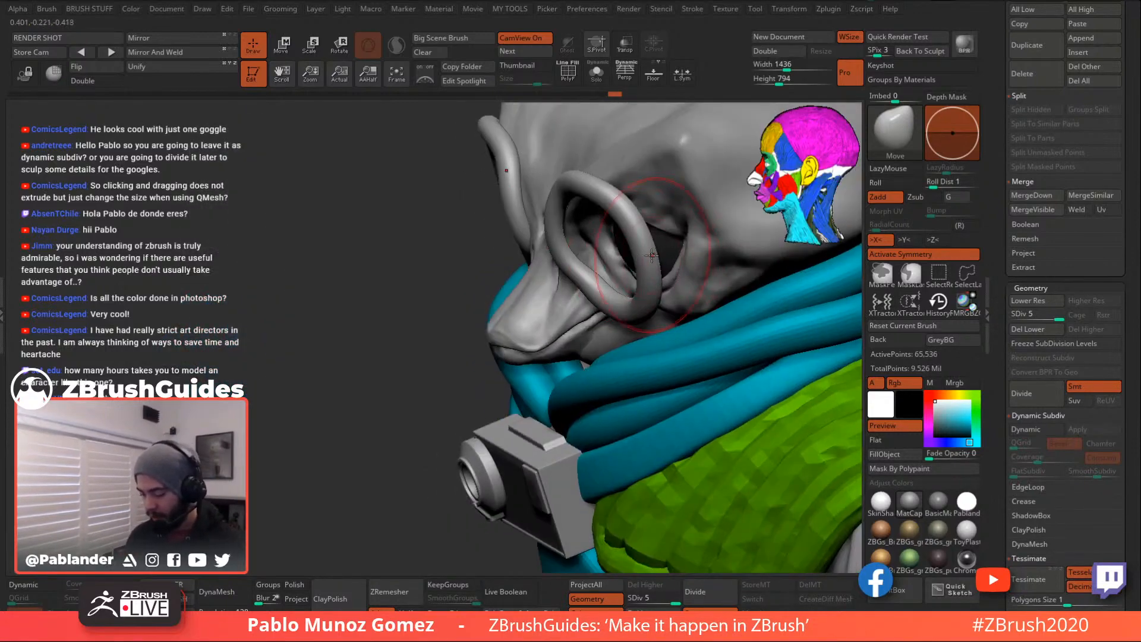
{"action": "right_click_drag", "start_coordinate": [571, 300], "coordinate": [611, 280]}
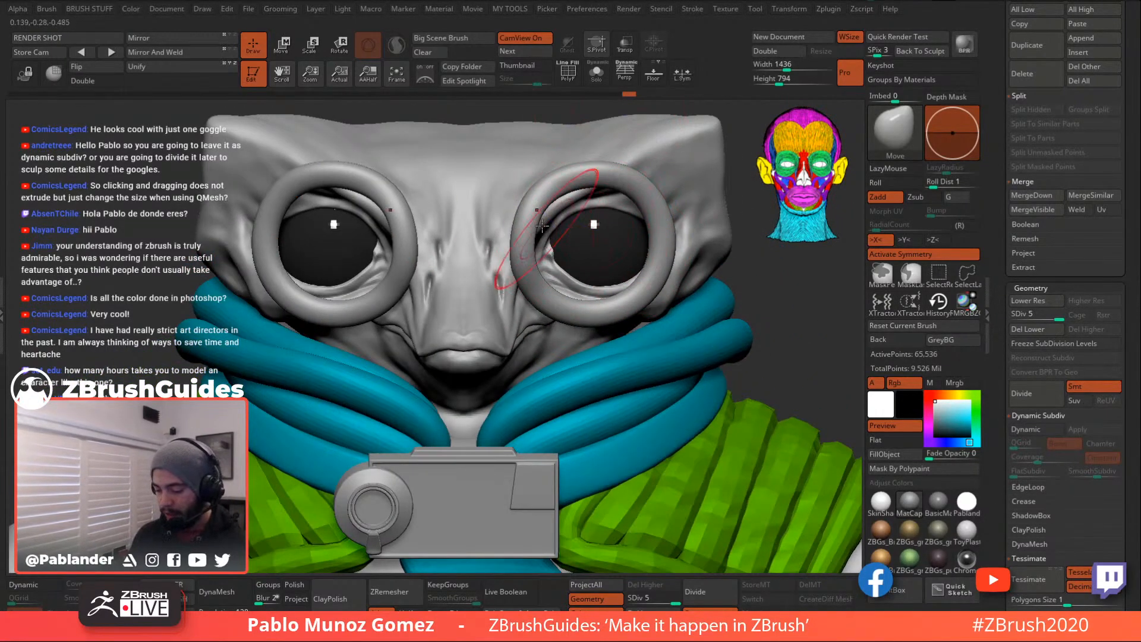
{"action": "right_click_drag", "start_coordinate": [582, 166], "coordinate": [639, 183]}
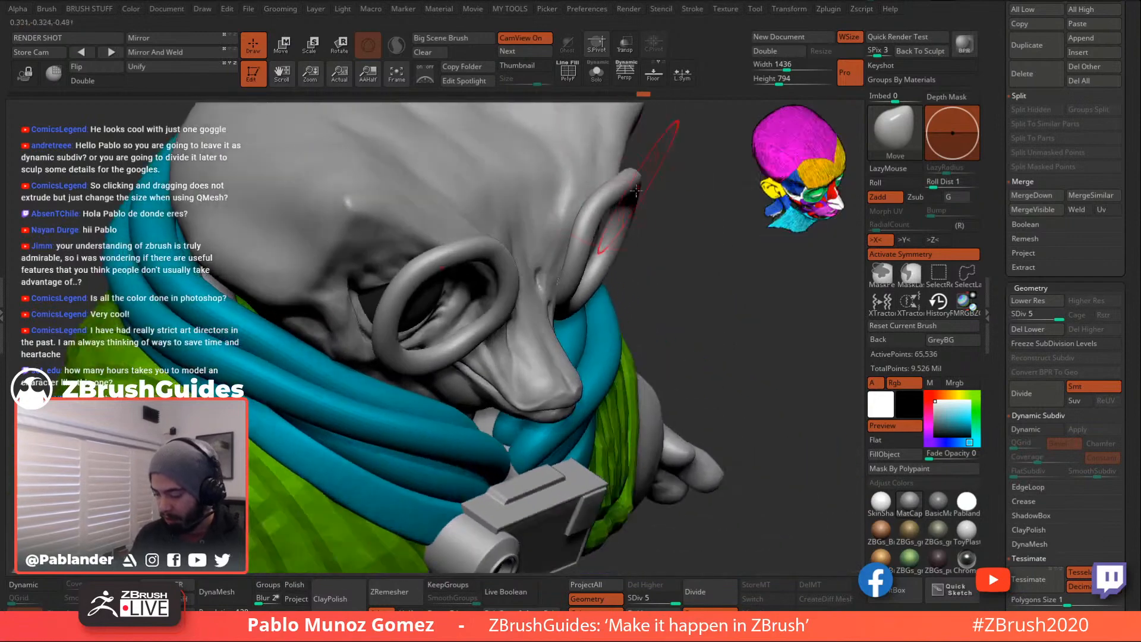
{"action": "right_click_drag", "start_coordinate": [661, 230], "coordinate": [604, 178]}
{"action": "left_click", "coordinate": [593, 77]}
{"action": "left_click", "coordinate": [594, 77]}
{"action": "left_click", "coordinate": [591, 123], "text": "ctrl+shift"}
{"action": "right_click_drag", "start_coordinate": [635, 240], "coordinate": [657, 267]}
{"action": "right_click", "coordinate": [541, 321]}
{"action": "mouse_move", "coordinate": [541, 321]}
{"action": "right_mouse_down"}
{"action": "mouse_move", "coordinate": [594, 285]}
{"action": "mouse_move", "coordinate": [582, 264]}
{"action": "mouse_move", "coordinate": [538, 327]}
{"action": "right_mouse_up"}
- Move the strap bracket against the right goggle's edge and smooth the surface around it
{"action": "right_click_drag", "start_coordinate": [571, 215], "coordinate": [490, 346]}
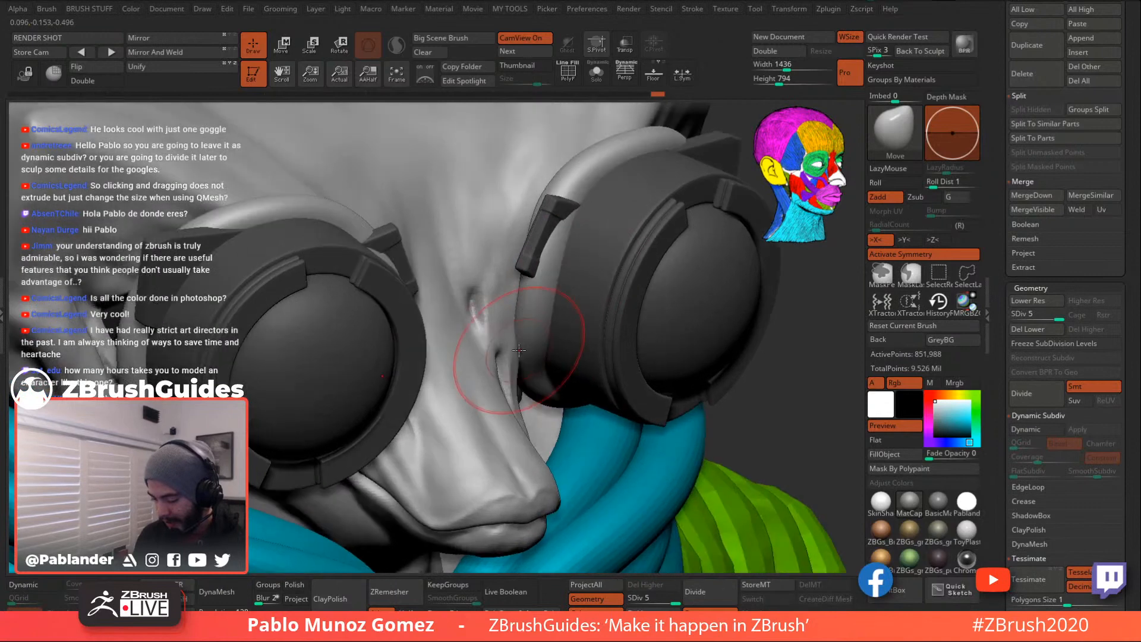
{"action": "left_click_drag", "start_coordinate": [520, 334], "coordinate": [519, 365]}
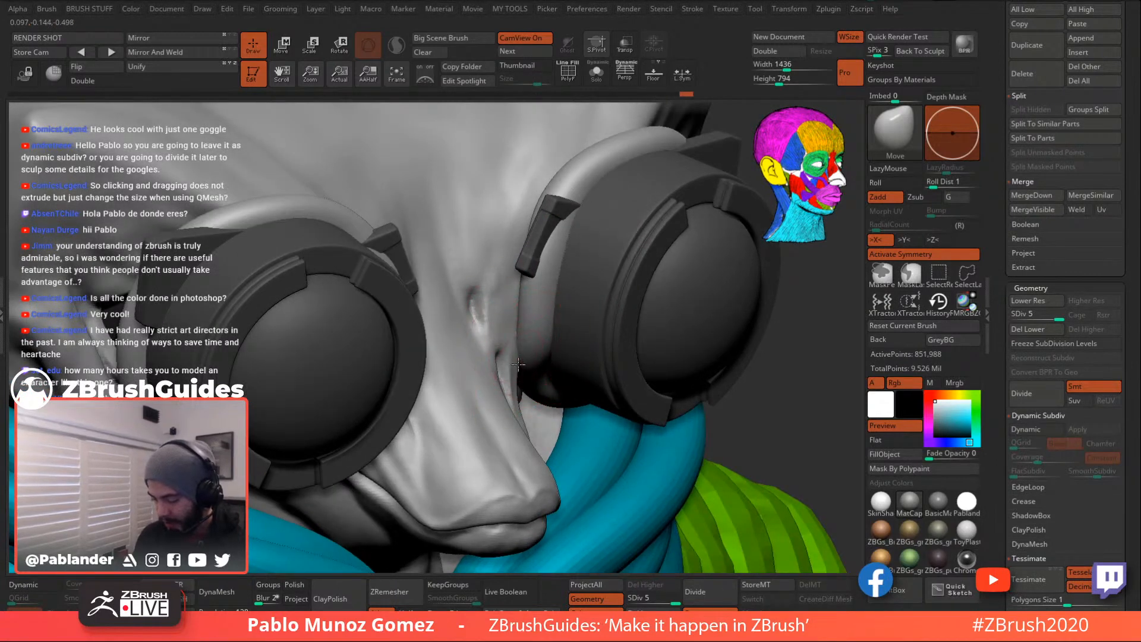
{"action": "left_click_drag", "start_coordinate": [564, 269], "coordinate": [559, 268]}
{"action": "right_click_drag", "start_coordinate": [562, 260], "coordinate": [568, 263]}
{"action": "mouse_move", "coordinate": [563, 268]}
{"action": "left_mouse_down"}
{"action": "mouse_move", "coordinate": [550, 256]}
{"action": "mouse_move", "coordinate": [567, 228]}
{"action": "left_mouse_up"}
{"action": "mouse_move", "coordinate": [552, 267]}
{"action": "left_mouse_down"}
{"action": "mouse_move", "coordinate": [548, 289]}
{"action": "mouse_move", "coordinate": [551, 278]}
{"action": "left_mouse_up"}
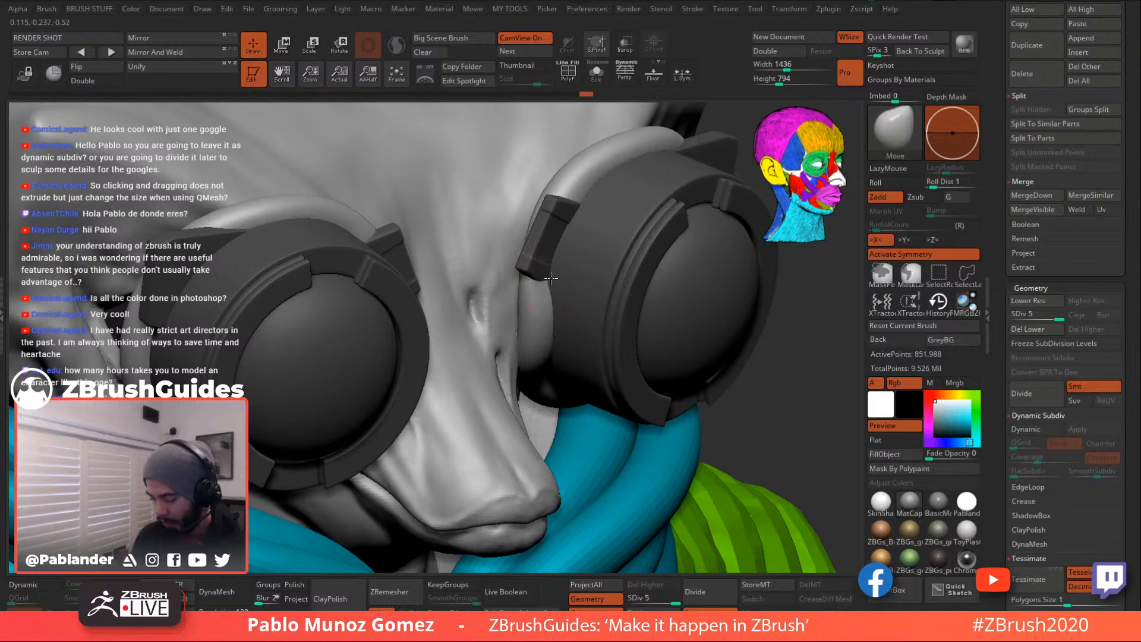
{"action": "right_click_drag", "start_coordinate": [551, 284], "coordinate": [558, 219]}
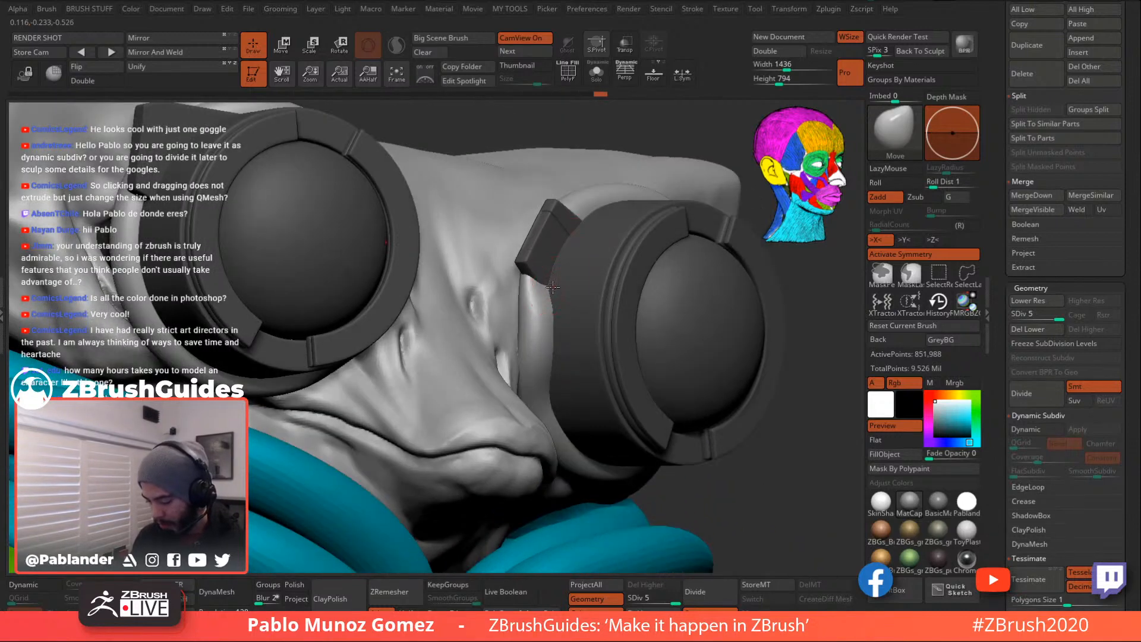
{"action": "mouse_move", "coordinate": [555, 321]}
{"action": "left_mouse_down", "text": "shift"}
{"action": "mouse_move", "coordinate": [544, 336]}
{"action": "mouse_move", "coordinate": [538, 309]}
{"action": "left_mouse_up", "text": "shift"}
{"action": "mouse_move", "coordinate": [585, 320]}
{"action": "right_mouse_down"}
{"action": "mouse_move", "coordinate": [552, 331]}
{"action": "mouse_move", "coordinate": [582, 299]}
{"action": "mouse_move", "coordinate": [575, 278]}
{"action": "mouse_move", "coordinate": [591, 287]}
{"action": "mouse_move", "coordinate": [589, 298]}
{"action": "mouse_move", "coordinate": [563, 290]}
{"action": "right_mouse_up"}
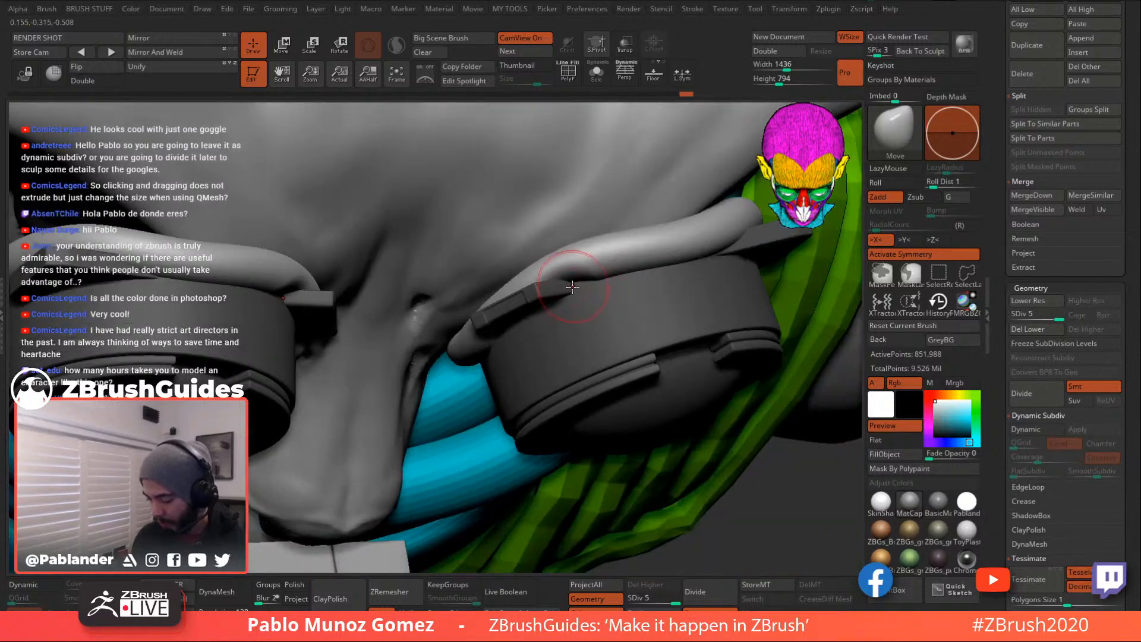
- Smooth a section of the strap tube and nudge the eyelid rim around the goggle
{"action": "key", "text": "shift"}
{"action": "left_click_drag", "start_coordinate": [562, 277], "coordinate": [627, 250], "text": "shift"}
{"action": "mouse_move", "coordinate": [612, 262]}
{"action": "right_mouse_down"}
{"action": "mouse_move", "coordinate": [572, 272]}
{"action": "mouse_move", "coordinate": [557, 316]}
{"action": "right_mouse_up"}
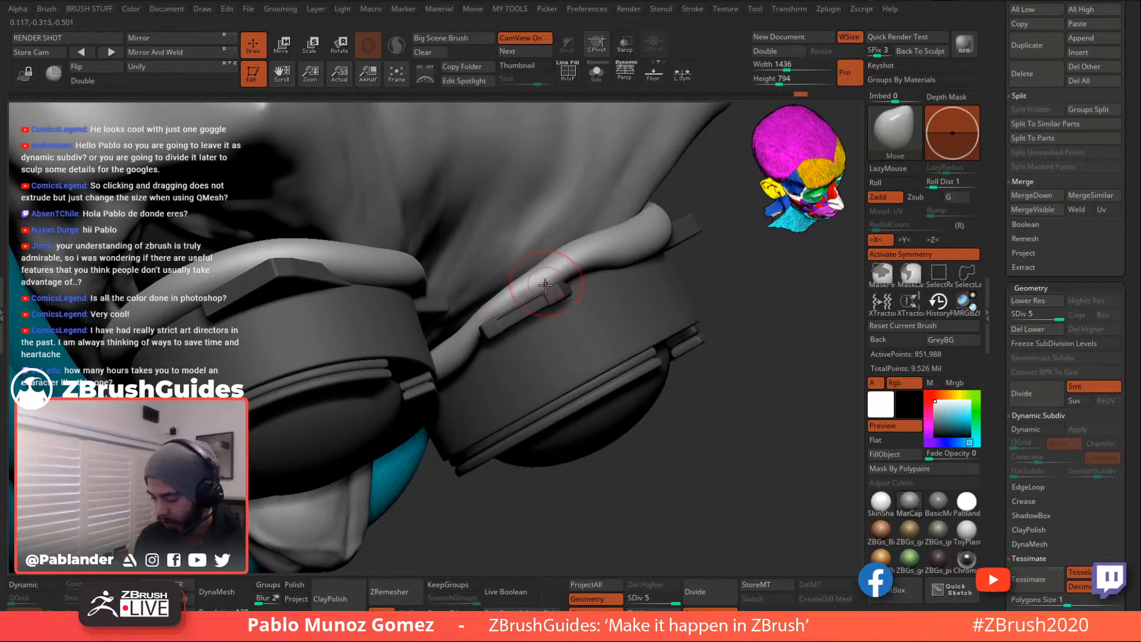
{"action": "right_click_drag", "start_coordinate": [588, 295], "coordinate": [589, 235]}
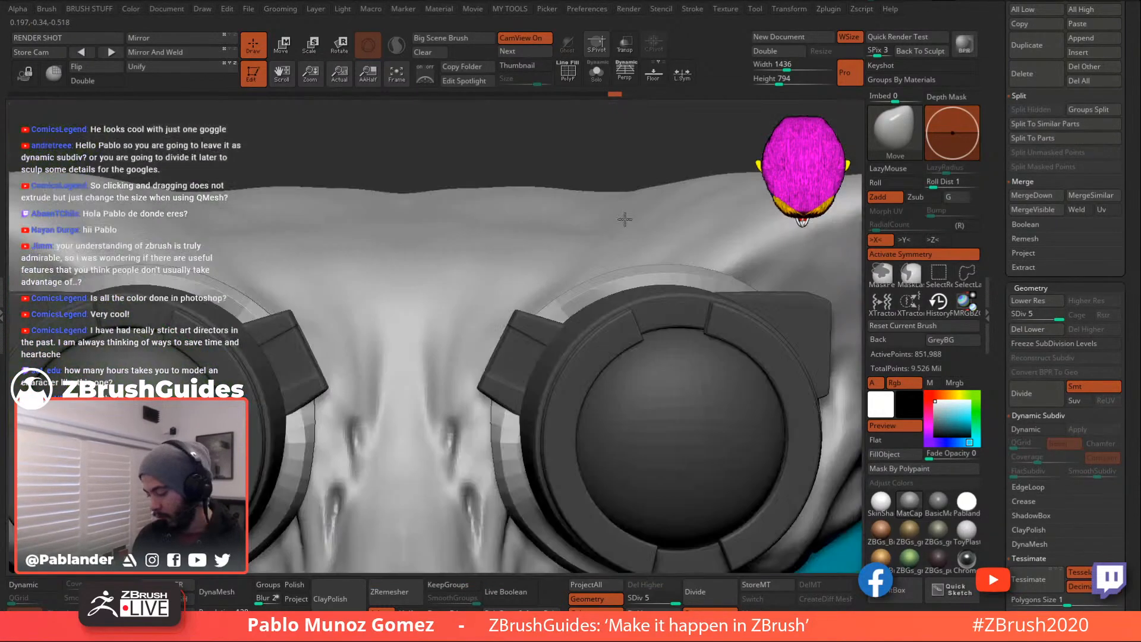
{"action": "right_click_drag", "start_coordinate": [612, 311], "coordinate": [598, 271], "text": "alt"}
{"action": "left_click_drag", "start_coordinate": [558, 265], "coordinate": [554, 274]}
{"action": "mouse_move", "coordinate": [554, 274]}
{"action": "right_mouse_down"}
{"action": "mouse_move", "coordinate": [561, 300]}
{"action": "mouse_move", "coordinate": [600, 296]}
{"action": "right_mouse_up"}
{"action": "right_click_drag", "start_coordinate": [553, 263], "coordinate": [647, 277], "text": "ctrl"}
{"action": "right_click", "coordinate": [528, 298]}
- Make small shape adjustments near the goggle while checking it from below and above
{"action": "right_click_drag", "start_coordinate": [525, 356], "coordinate": [535, 282]}
{"action": "left_click_drag", "start_coordinate": [536, 282], "coordinate": [530, 272]}
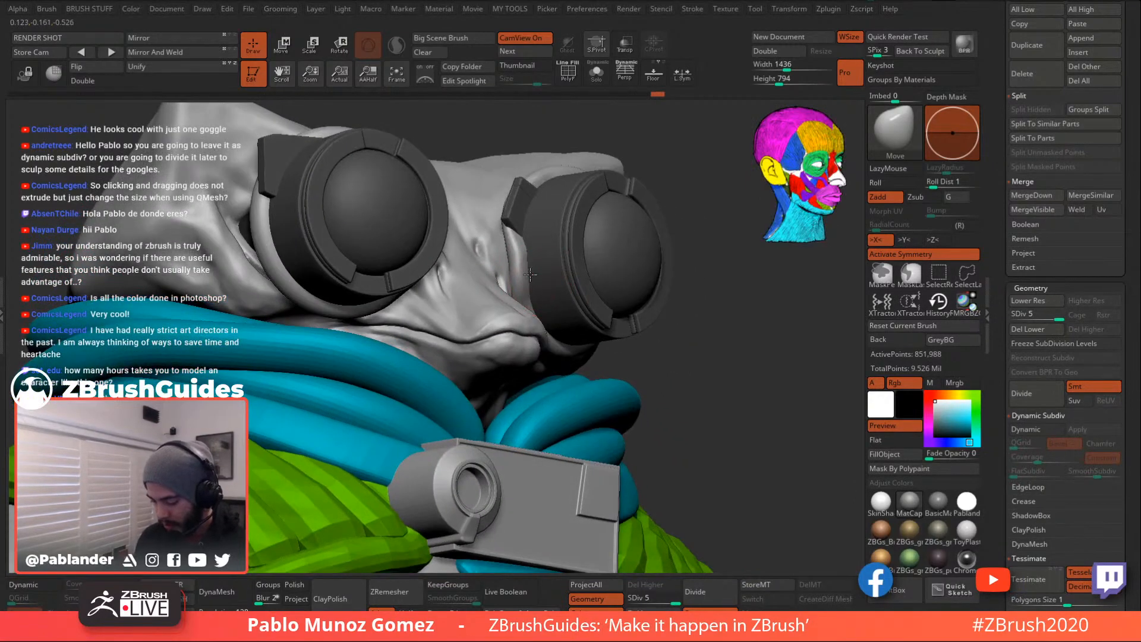
{"action": "mouse_move", "coordinate": [528, 252]}
{"action": "right_mouse_down"}
{"action": "mouse_move", "coordinate": [541, 297]}
{"action": "mouse_move", "coordinate": [527, 247]}
{"action": "right_mouse_up"}
{"action": "right_click", "coordinate": [539, 267]}
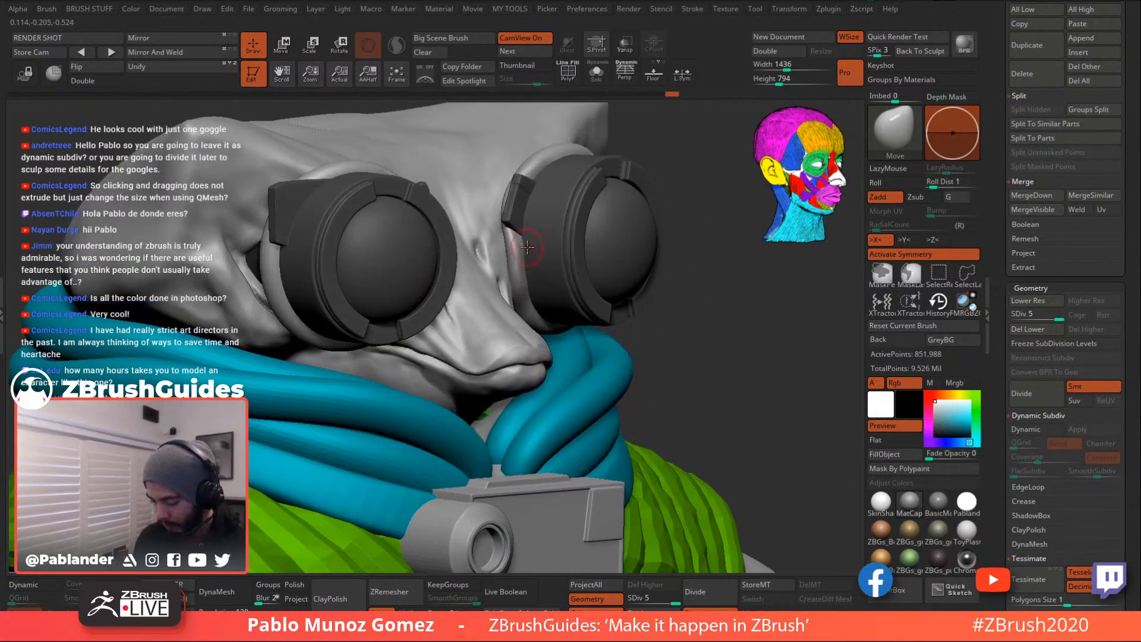
{"action": "mouse_move", "coordinate": [528, 288]}
{"action": "right_mouse_down", "text": "shift"}
{"action": "mouse_move", "coordinate": [529, 261]}
{"action": "mouse_move", "coordinate": [573, 288]}
{"action": "mouse_move", "coordinate": [684, 322]}
{"action": "right_mouse_up", "text": "shift"}
{"action": "right_click_drag", "start_coordinate": [549, 354], "coordinate": [538, 362]}
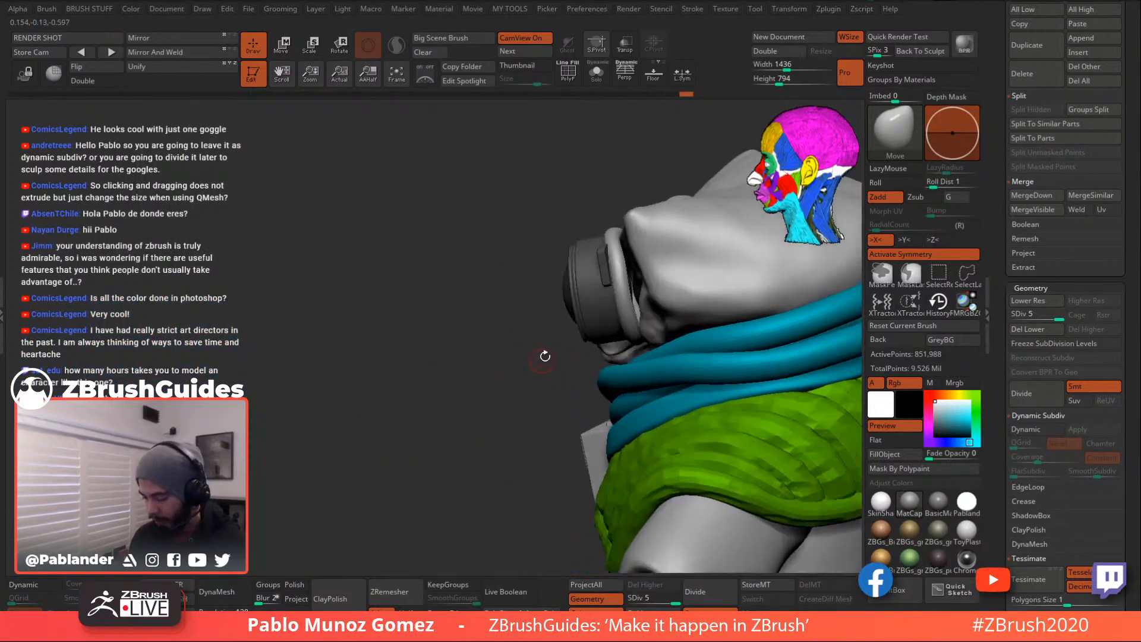
{"action": "right_click_drag", "start_coordinate": [642, 282], "coordinate": [660, 315]}
- Resize the brush and review the goggle area from front and side views
{"action": "key", "text": "space"}
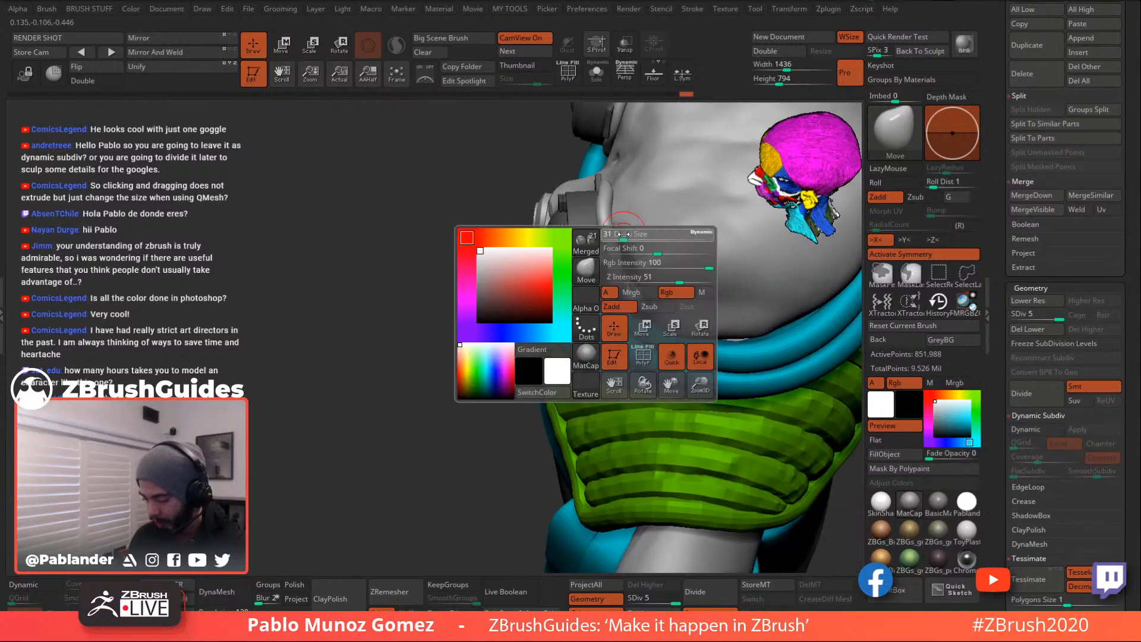
{"action": "right_click_drag", "start_coordinate": [625, 262], "coordinate": [628, 229], "text": "ctrl"}
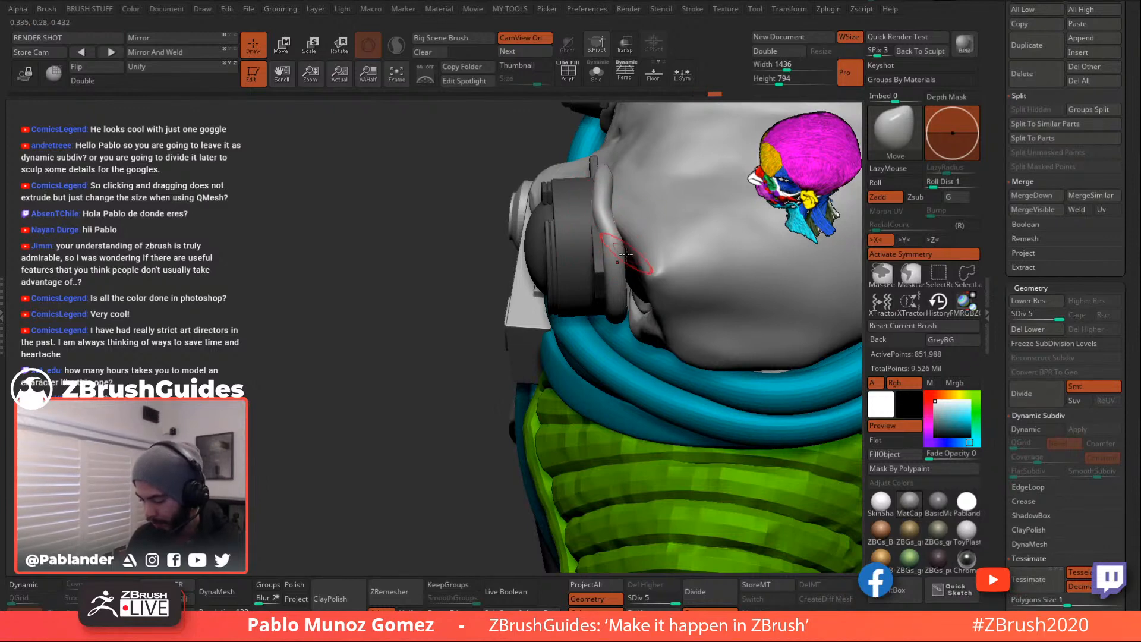
{"action": "right_click_drag", "start_coordinate": [624, 282], "coordinate": [595, 351]}
{"action": "key", "text": "space"}
{"action": "left_click_drag", "start_coordinate": [601, 337], "coordinate": [609, 336]}
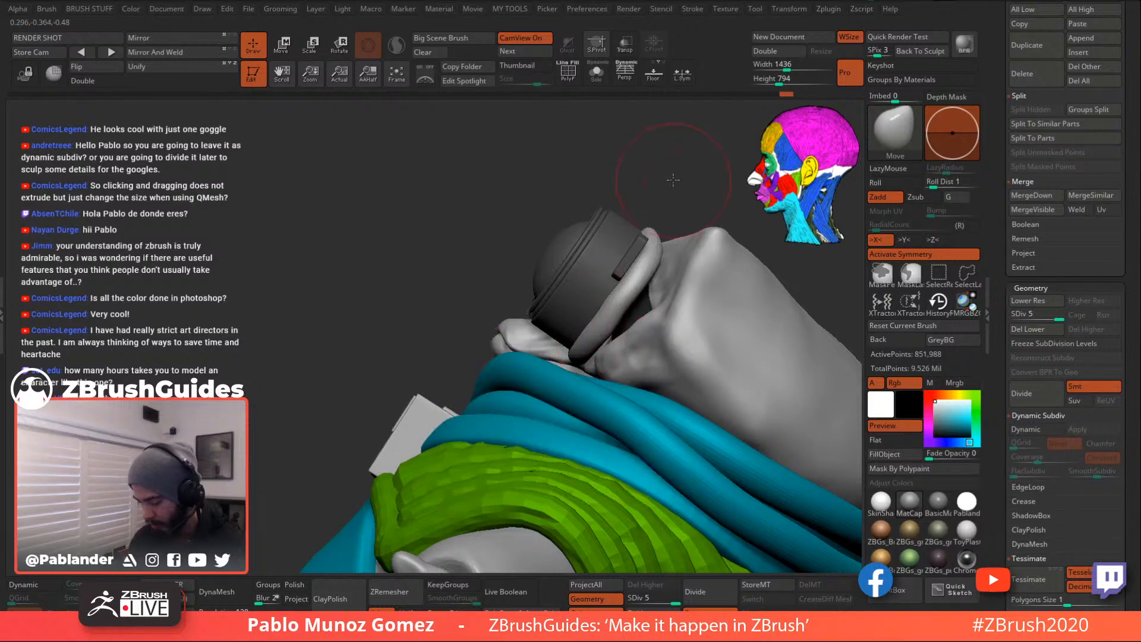
{"action": "right_click_drag", "start_coordinate": [673, 181], "coordinate": [676, 237]}
{"action": "key", "text": "space"}
{"action": "left_click_drag", "start_coordinate": [578, 410], "coordinate": [571, 410]}
{"action": "mouse_move", "coordinate": [594, 368]}
{"action": "right_mouse_down"}
{"action": "mouse_move", "coordinate": [616, 346]}
{"action": "mouse_move", "coordinate": [602, 335]}
{"action": "mouse_move", "coordinate": [654, 333]}
{"action": "right_mouse_up"}
- Solo the goggles and inspect them from several angles, ending on a front view
{"action": "left_click", "coordinate": [596, 72]}
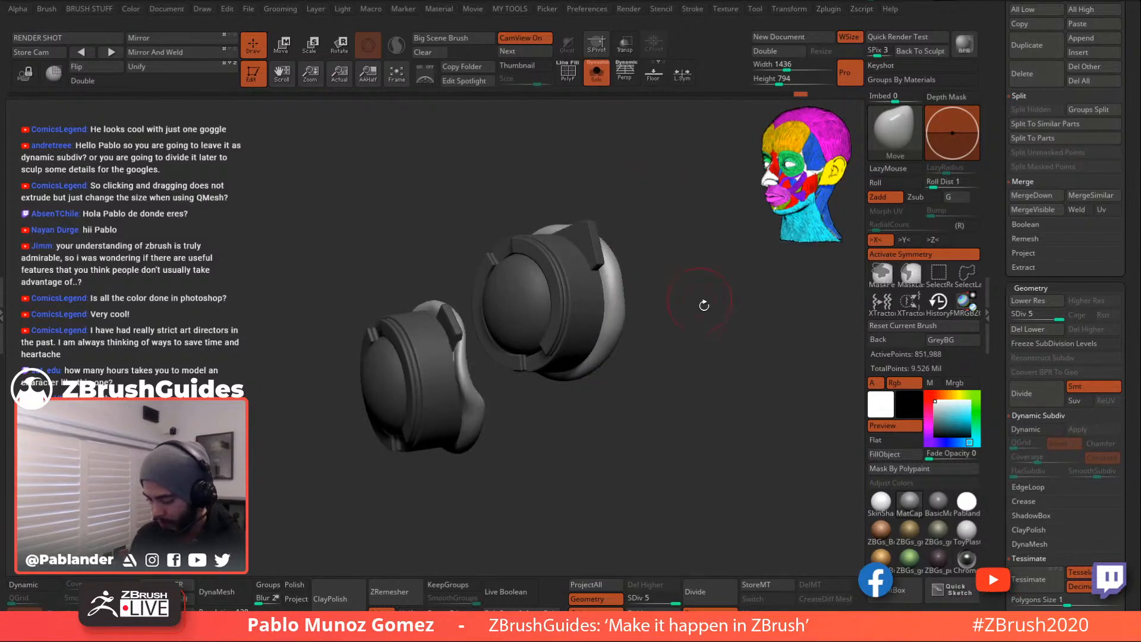
{"action": "right_click_drag", "start_coordinate": [688, 283], "coordinate": [656, 321]}
{"action": "right_click_drag", "start_coordinate": [698, 352], "coordinate": [666, 321], "text": "alt"}
{"action": "mouse_move", "coordinate": [601, 361]}
{"action": "left_mouse_down"}
{"action": "mouse_move", "coordinate": [637, 351]}
{"action": "mouse_move", "coordinate": [652, 258]}
{"action": "left_mouse_up"}
{"action": "left_click_drag", "start_coordinate": [672, 390], "coordinate": [669, 374], "text": "shift"}
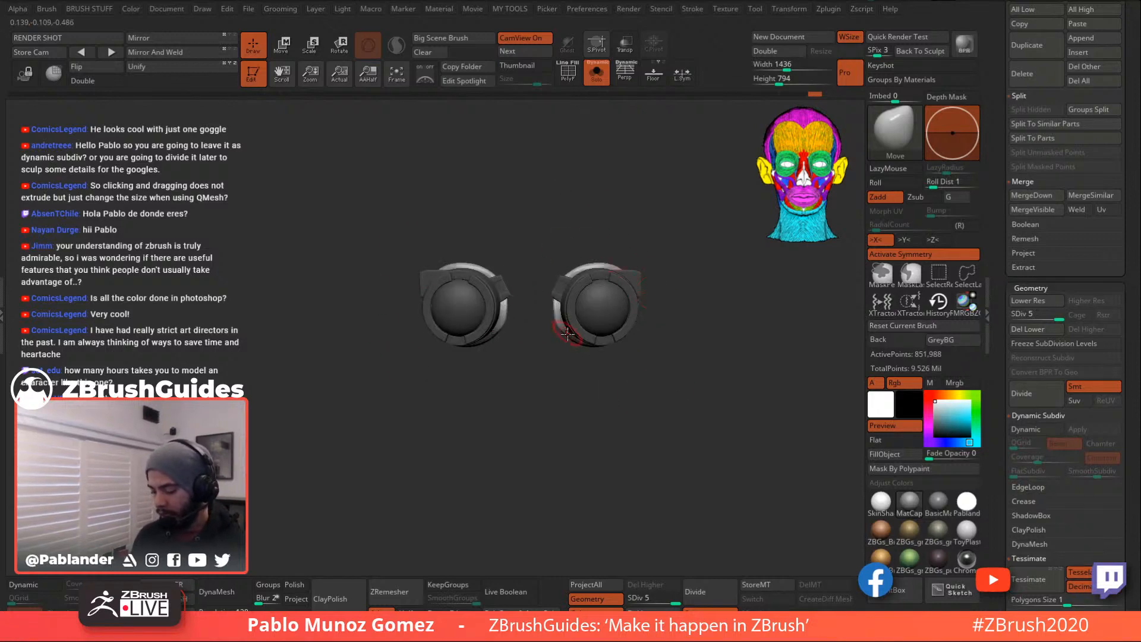
{"action": "right_click_drag", "start_coordinate": [627, 212], "coordinate": [622, 204], "text": "ctrl"}
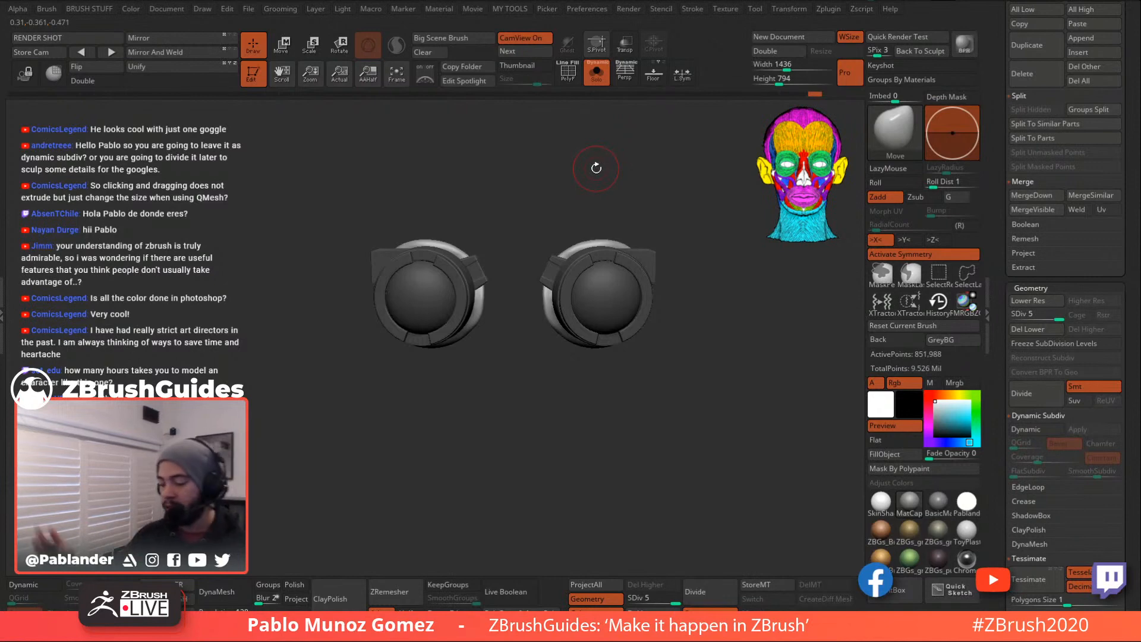
- Turn Solo off, clear the goggles' mask, and start saving the project
{"action": "left_click", "coordinate": [596, 73]}
{"action": "left_click_drag", "start_coordinate": [732, 305], "coordinate": [749, 345], "text": "ctrl"}
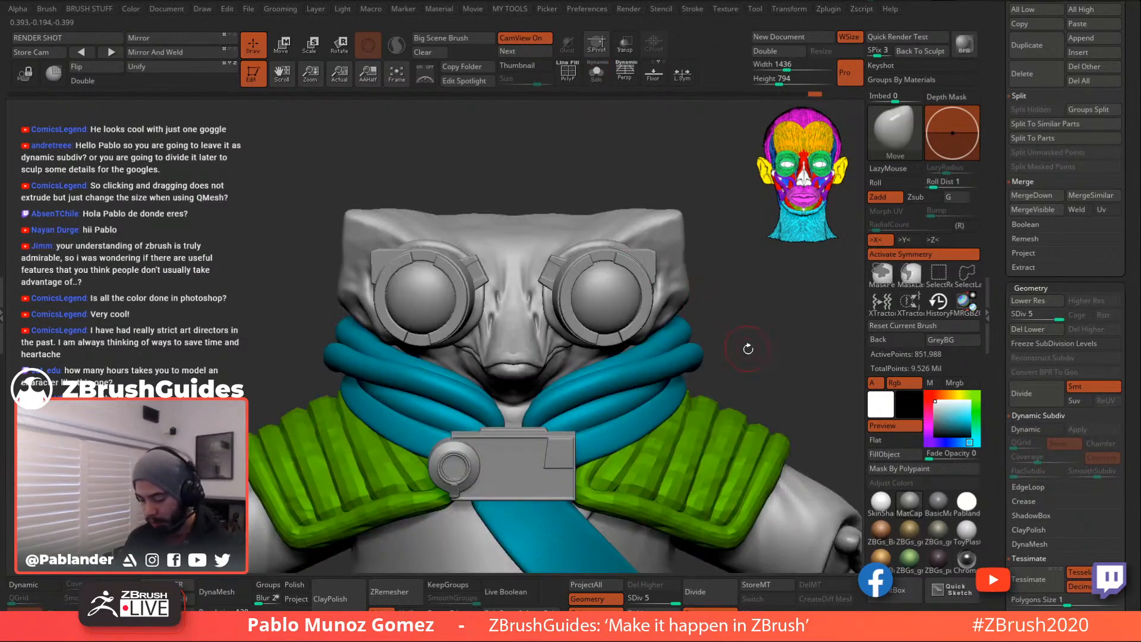
{"action": "right_click_drag", "start_coordinate": [746, 335], "coordinate": [694, 333], "text": "ctrl"}
{"action": "right_click_drag", "start_coordinate": [694, 307], "coordinate": [705, 254], "text": "alt"}
{"action": "left_click", "coordinate": [834, 1]}
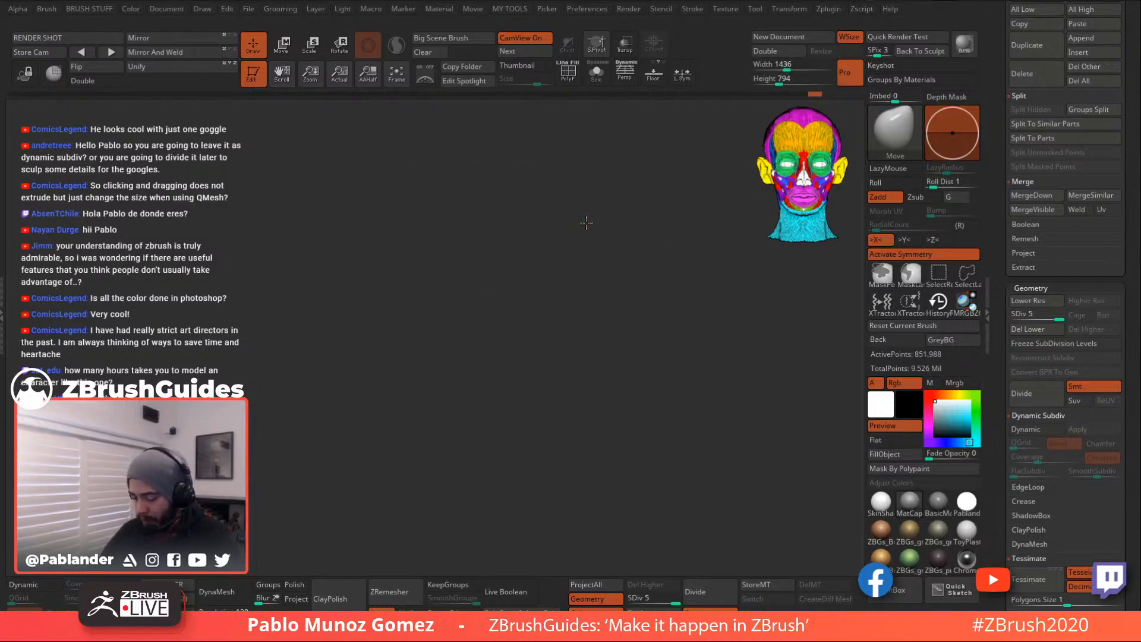
- Frame the whole goggled alien character in the viewport with F
{"action": "key", "text": "f"}
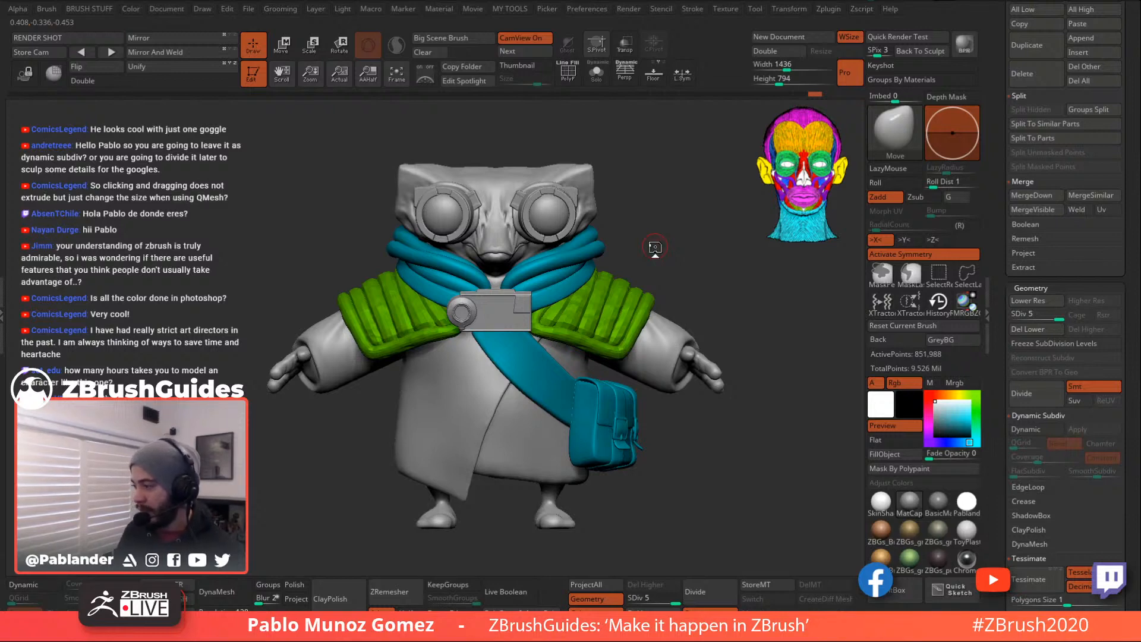
- Step the model down to SDiv 1 and back to 5, then select the chest strap subtool
{"action": "left_click", "coordinate": [1014, 314]}
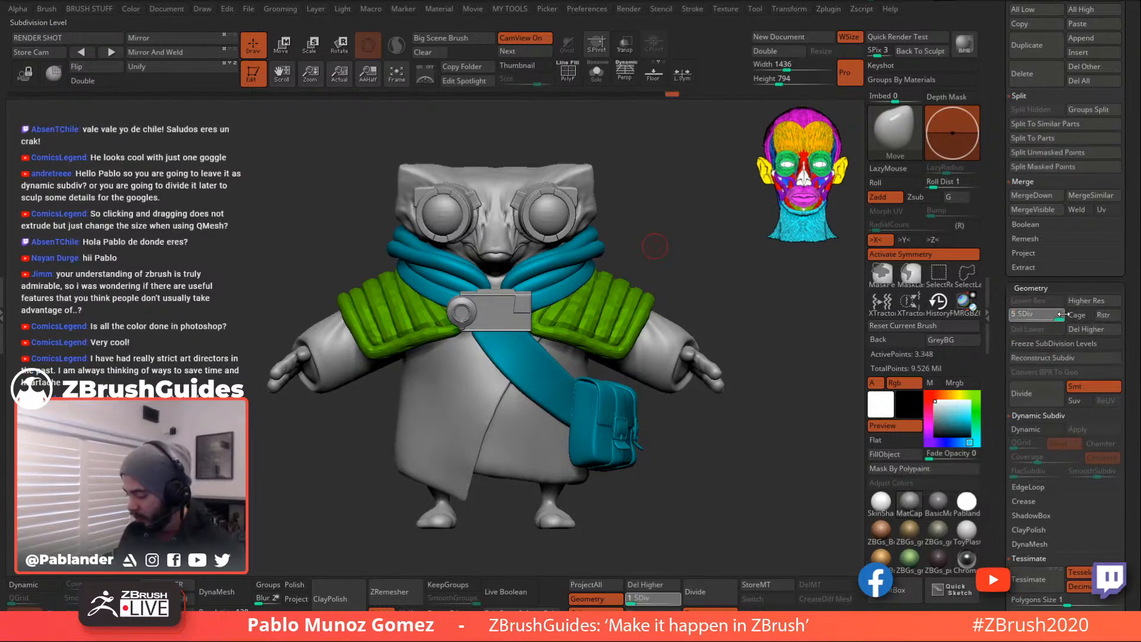
{"action": "left_click", "coordinate": [1063, 314]}
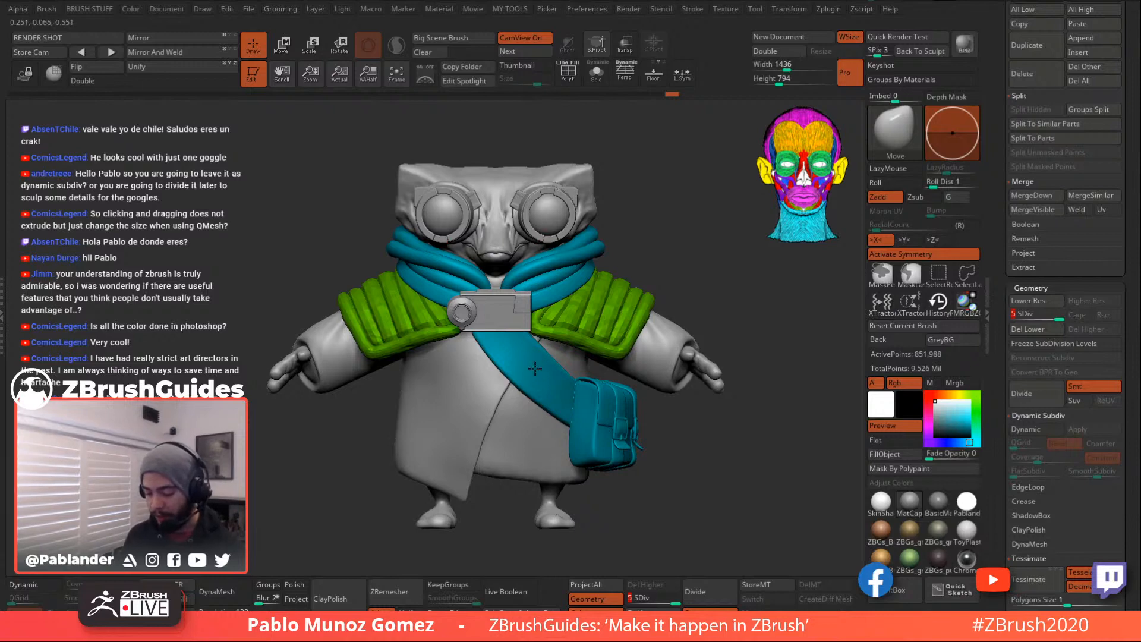
{"action": "left_click", "coordinate": [538, 392], "text": "alt"}
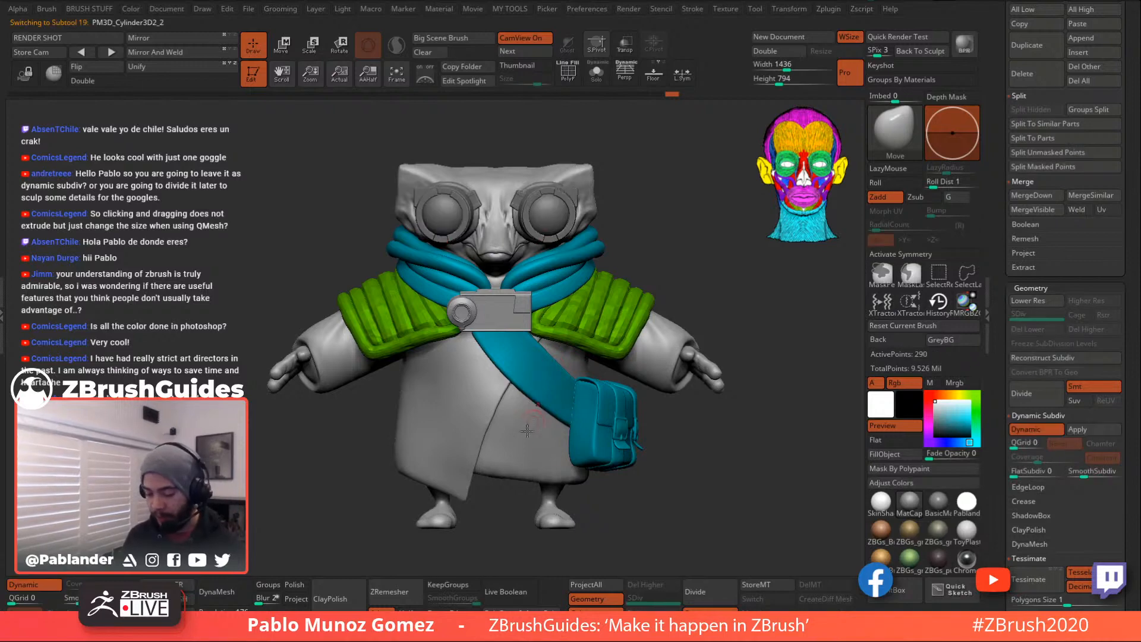
- Check the strap's base mesh wireframe with Dynamic Subdiv off, then turn Dynamic Subdiv back on
{"action": "left_click", "coordinate": [1039, 426]}
{"action": "left_click", "coordinate": [570, 80]}
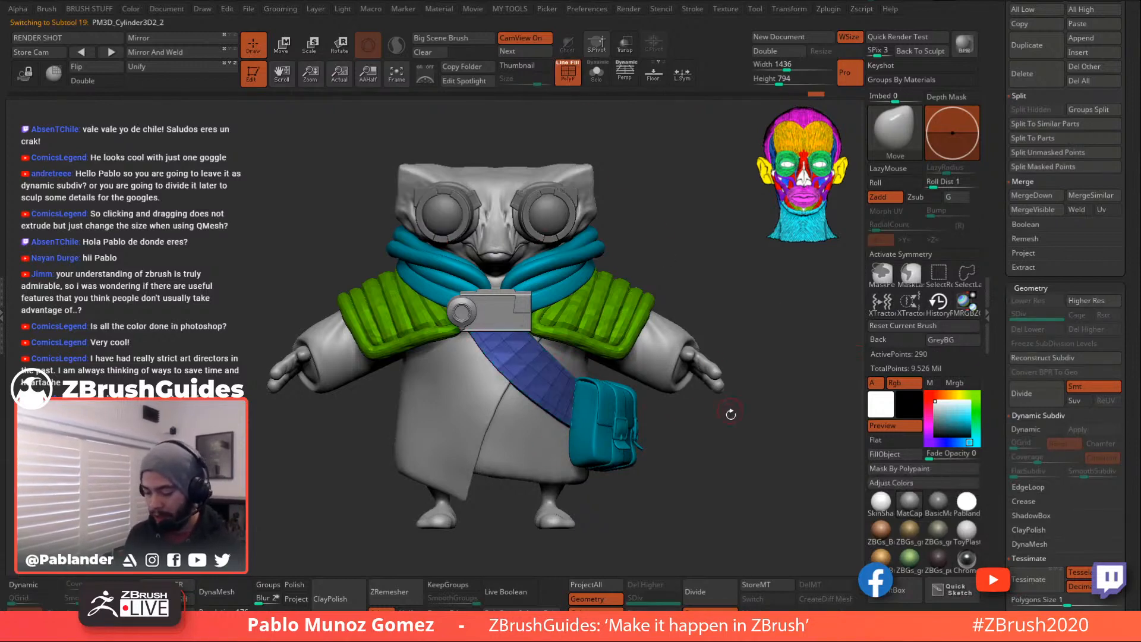
{"action": "left_click", "coordinate": [568, 72]}
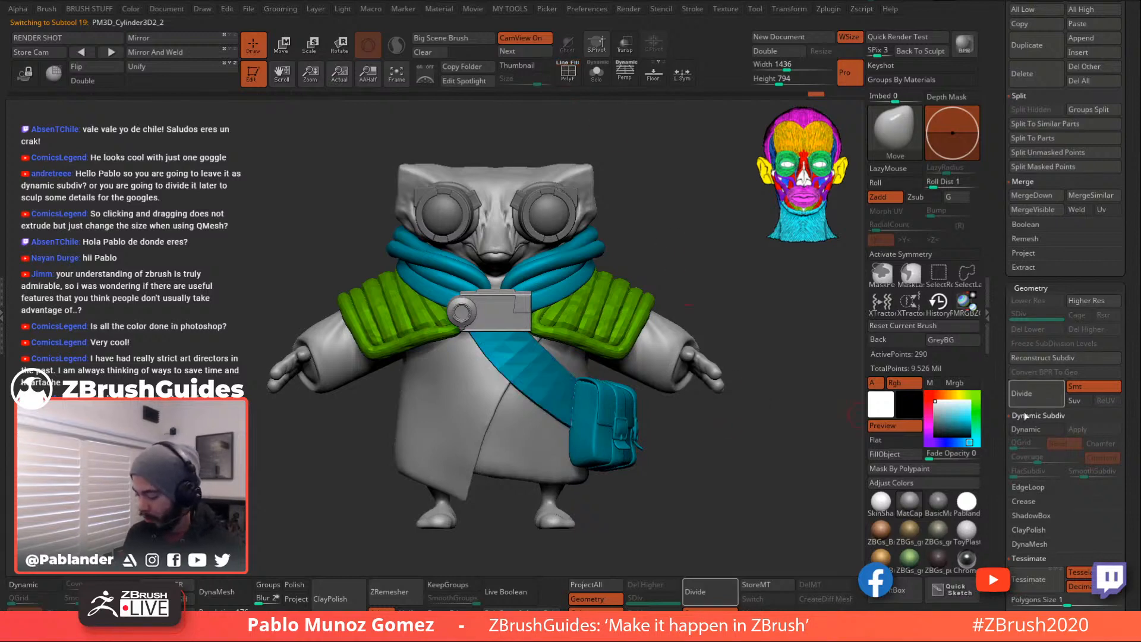
{"action": "left_click", "coordinate": [1036, 432]}
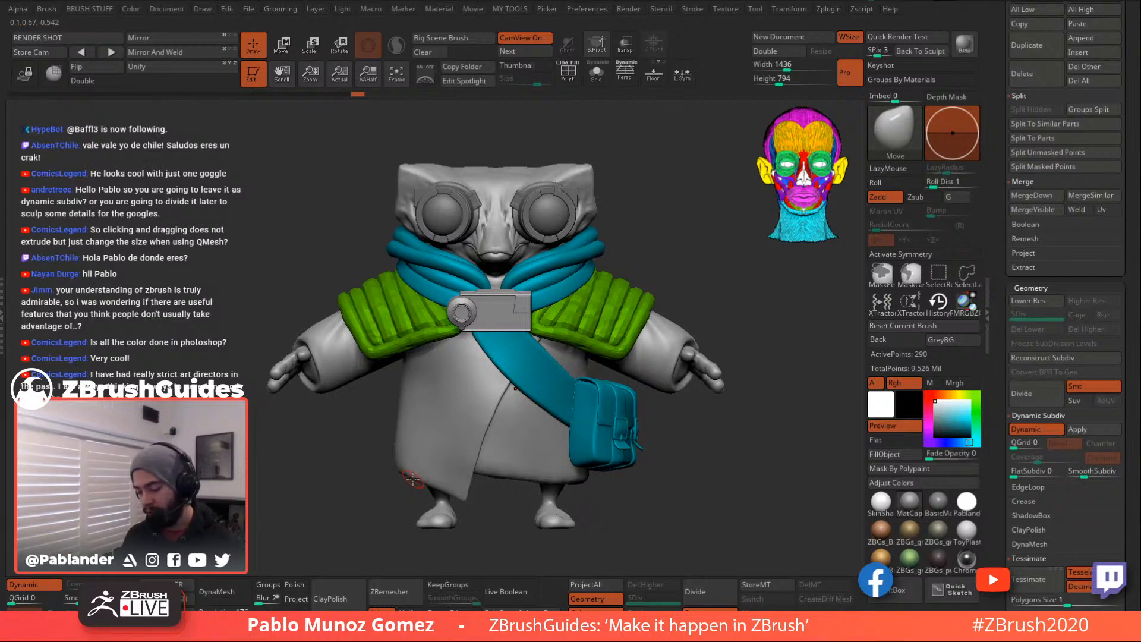
- Select the goggles subtool, orbit toward the left shoulder, and scroll up to the Subtool list
{"action": "left_click", "coordinate": [571, 197], "text": "alt"}
{"action": "left_click_drag", "start_coordinate": [649, 205], "coordinate": [660, 230], "text": "alt"}
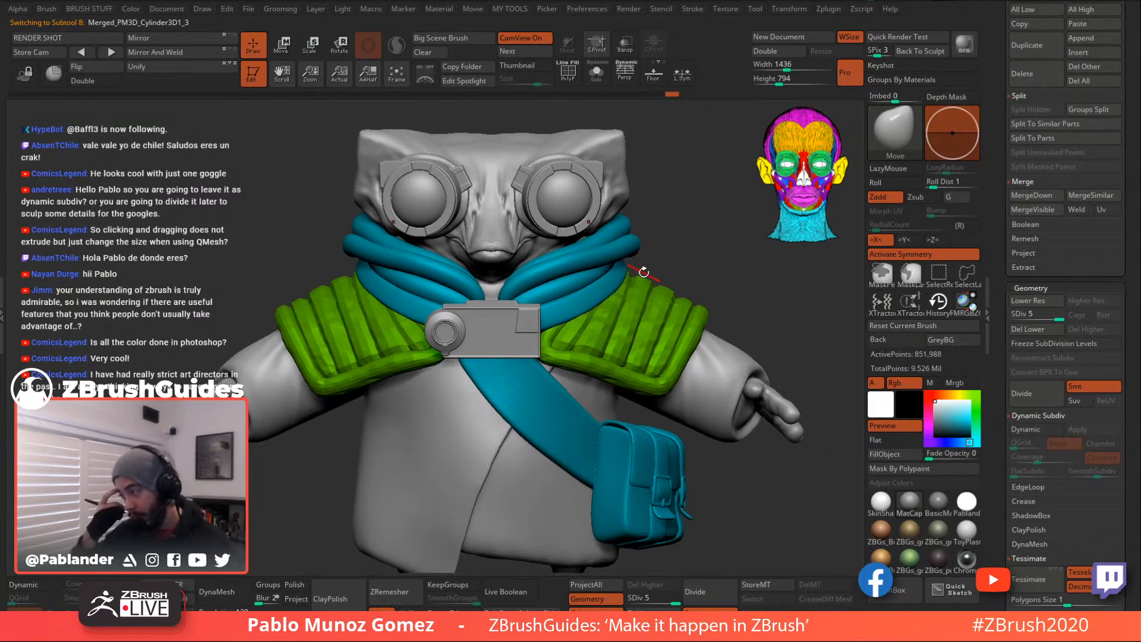
{"action": "left_click_drag", "start_coordinate": [672, 291], "coordinate": [717, 285]}
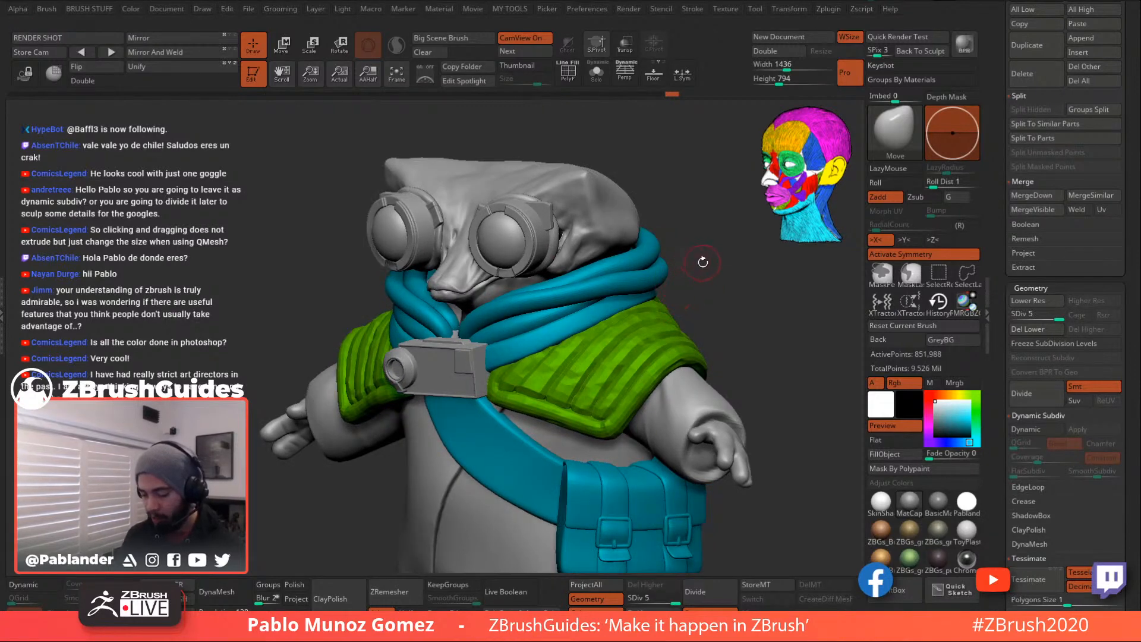
{"action": "left_click_drag", "start_coordinate": [713, 265], "coordinate": [718, 278]}
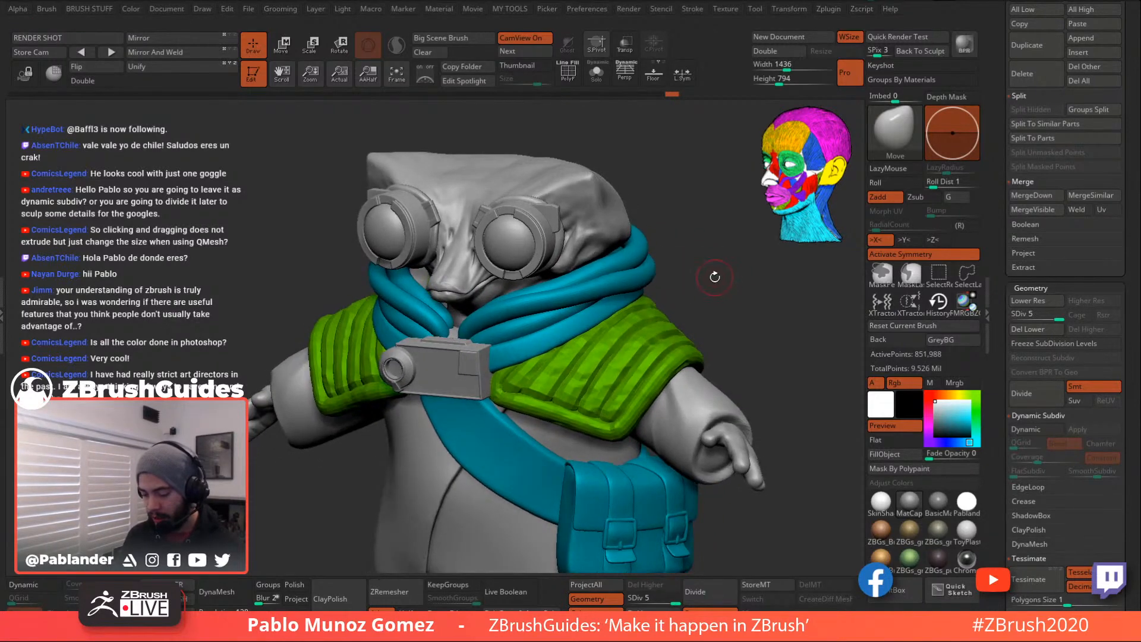
{"action": "left_click_drag", "start_coordinate": [714, 284], "coordinate": [687, 250]}
{"action": "key", "text": "space"}
{"action": "scroll", "coordinate": [1028, 260], "scroll_direction": "up", "scroll_amount": 10}
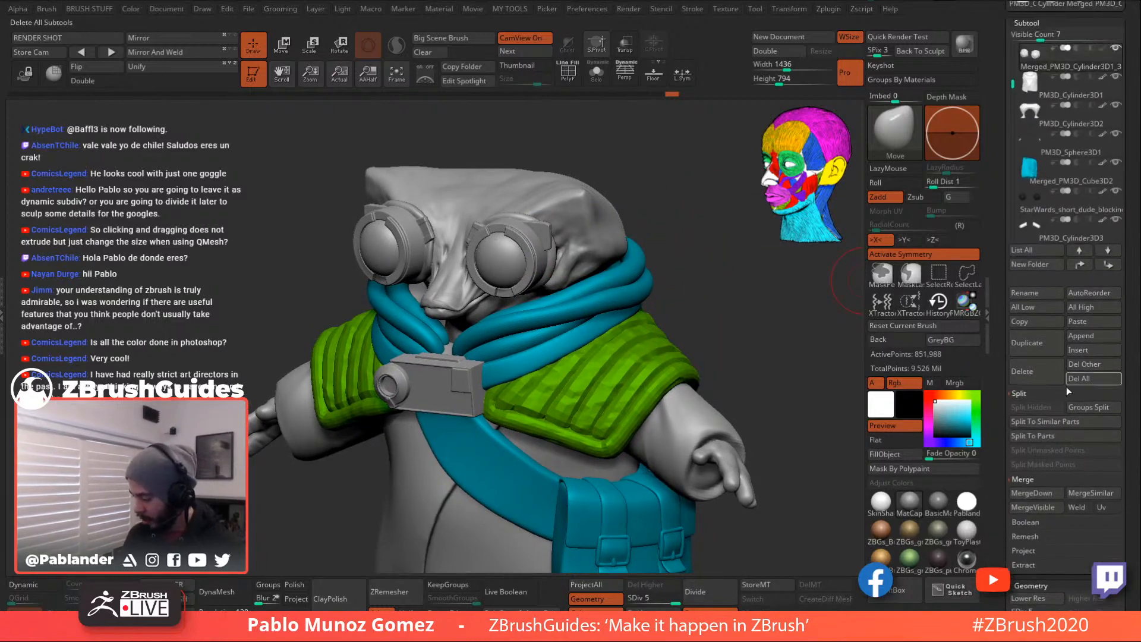
- Duplicate the goggles subtool, solo it, and delete its lower subdivision levels
{"action": "left_click", "coordinate": [1044, 344]}
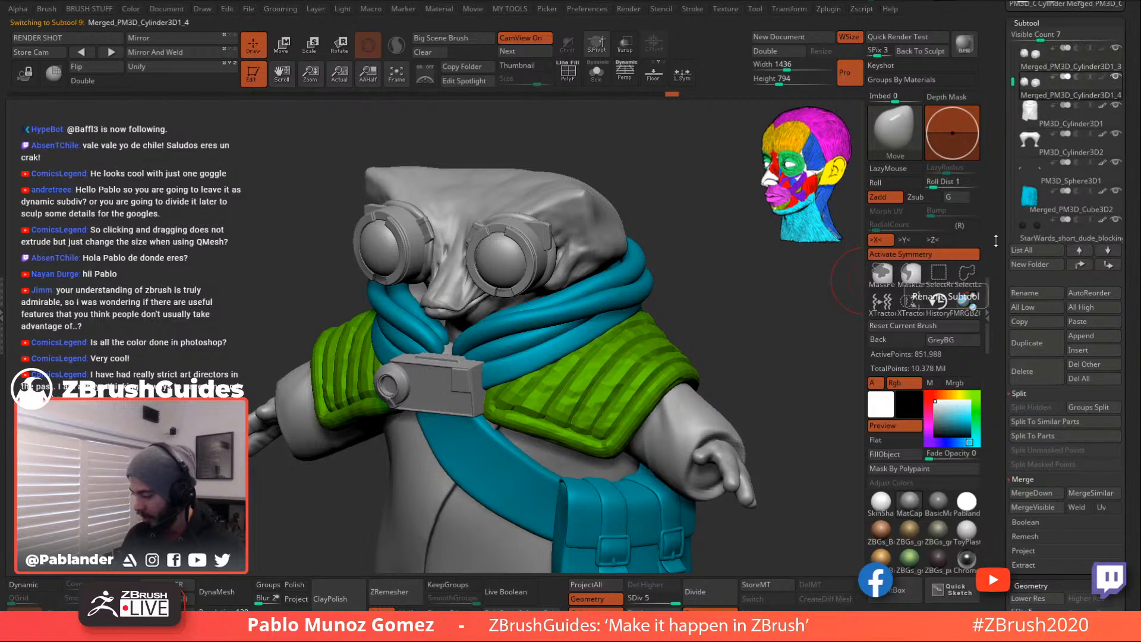
{"action": "left_click", "coordinate": [596, 79]}
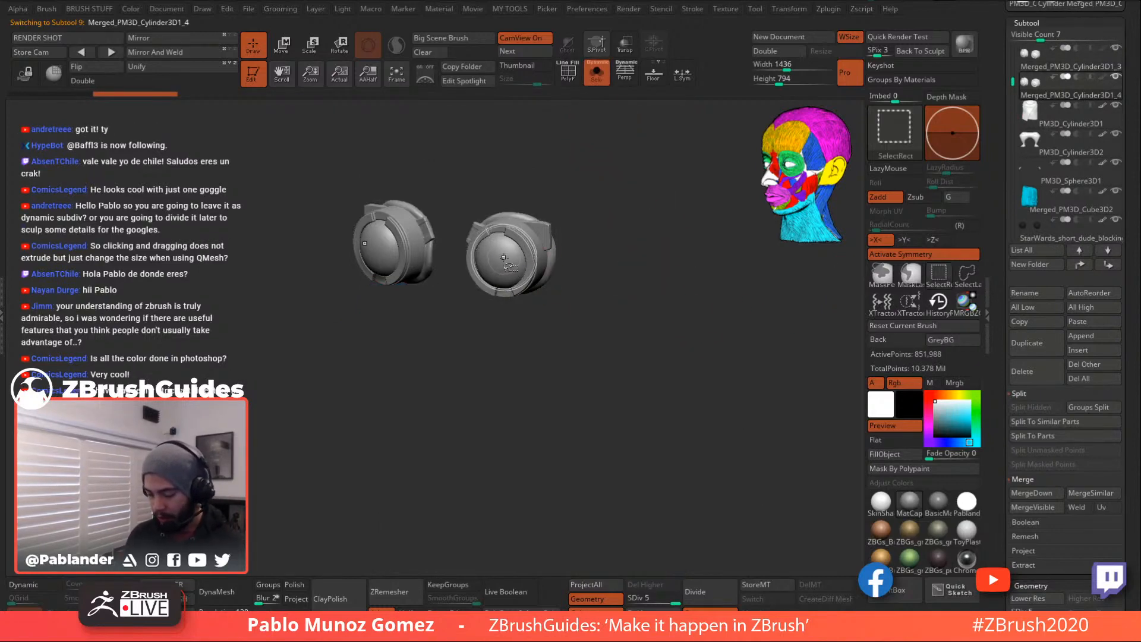
{"action": "left_click_drag", "start_coordinate": [1001, 482], "coordinate": [1003, 266]}
{"action": "left_click", "coordinate": [1046, 414]}
- Hide both lens polygroups and Split Hidden to separate the rings from the lenses
{"action": "left_click", "coordinate": [516, 269], "text": "ctrl+shift"}
{"action": "left_click_drag", "start_coordinate": [522, 301], "coordinate": [534, 311], "text": "ctrl+shift"}
{"action": "left_click", "coordinate": [387, 256], "text": "ctrl+shift"}
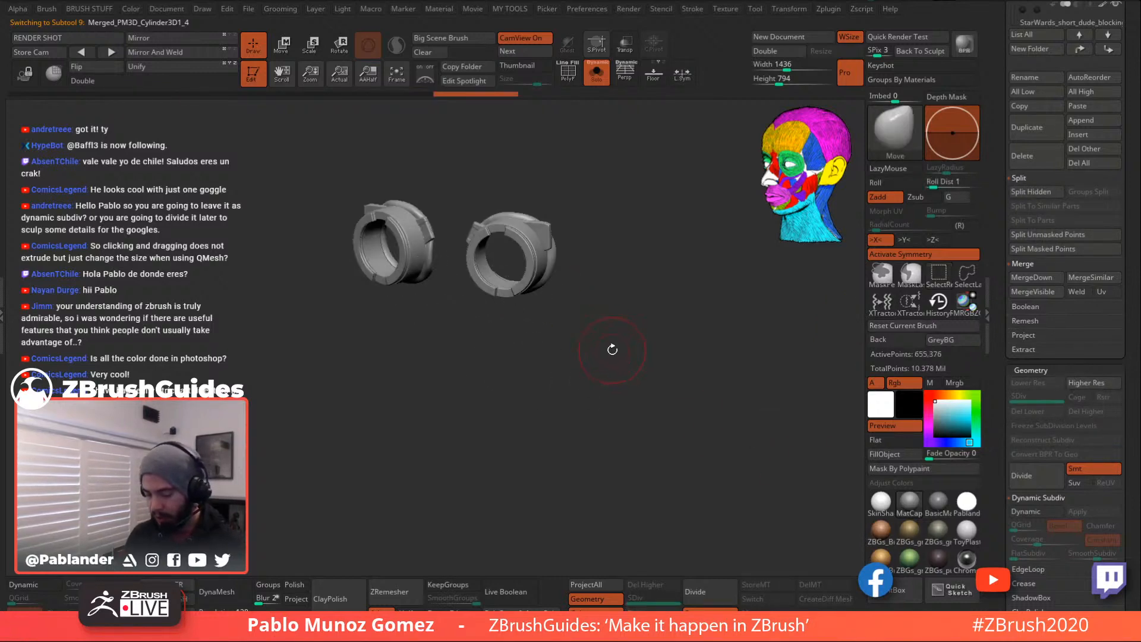
{"action": "left_click", "coordinate": [549, 256], "text": "ctrl+shift"}
{"action": "key", "text": "space"}
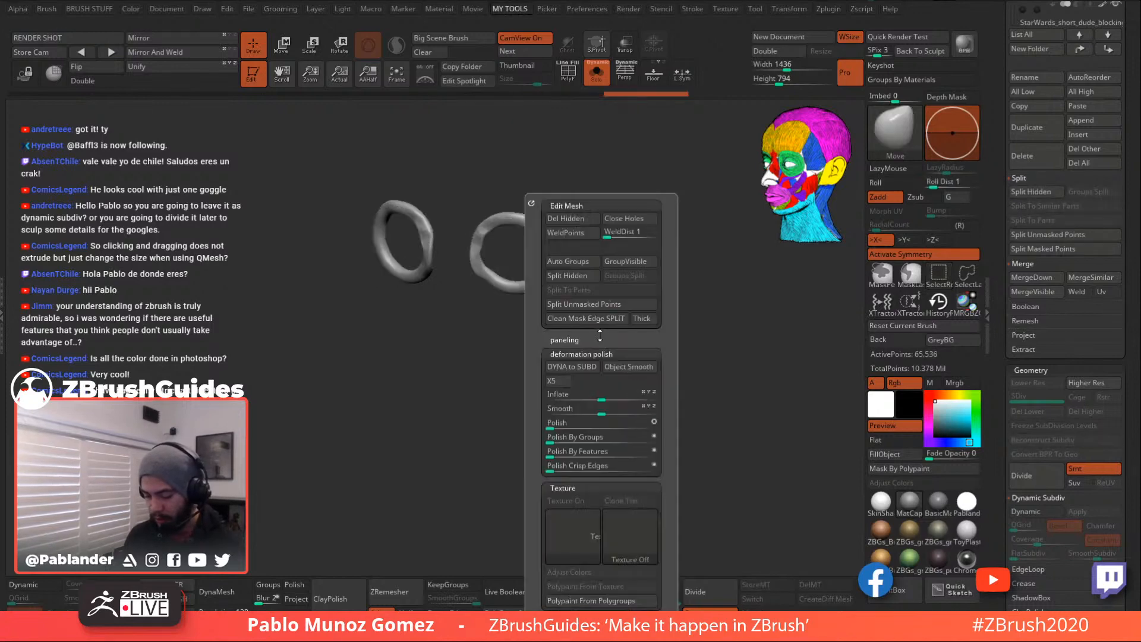
{"action": "left_click", "coordinate": [580, 277]}
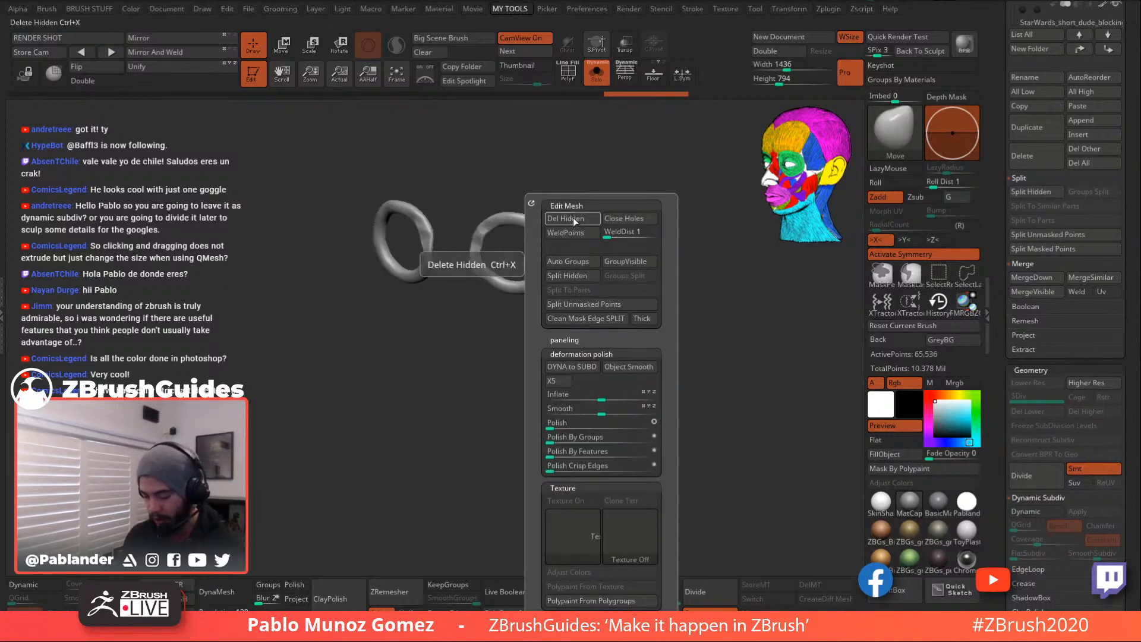
- Hide the inner halves of both rings with a SelectRect box and enable double-sided display
{"action": "left_click_drag", "start_coordinate": [618, 307], "coordinate": [660, 341], "text": "shift"}
{"action": "left_click", "coordinate": [596, 72]}
{"action": "left_click", "coordinate": [595, 73]}
{"action": "key", "text": "shift+f"}
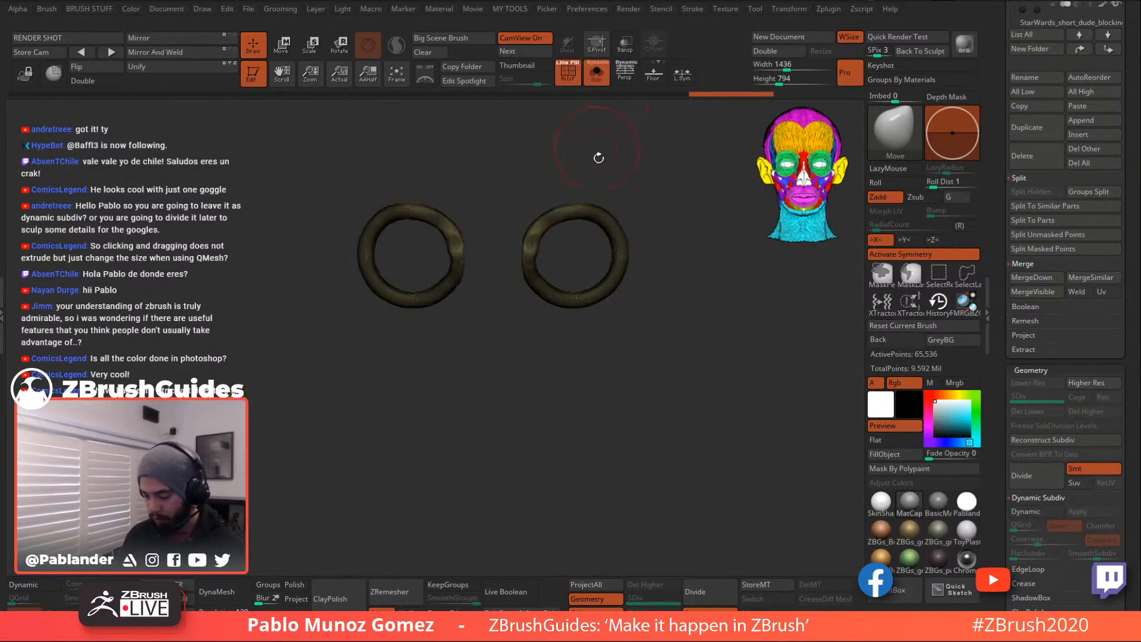
{"action": "left_click_drag", "start_coordinate": [664, 242], "coordinate": [687, 245], "text": "alt"}
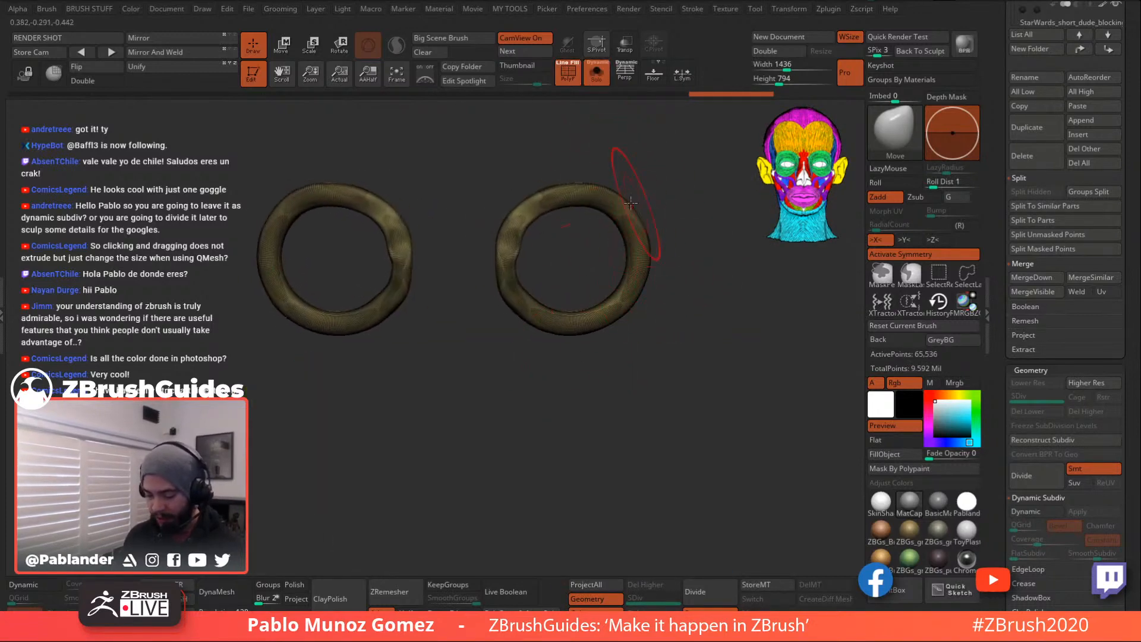
{"action": "left_click_drag", "start_coordinate": [581, 335], "coordinate": [607, 276], "text": "alt"}
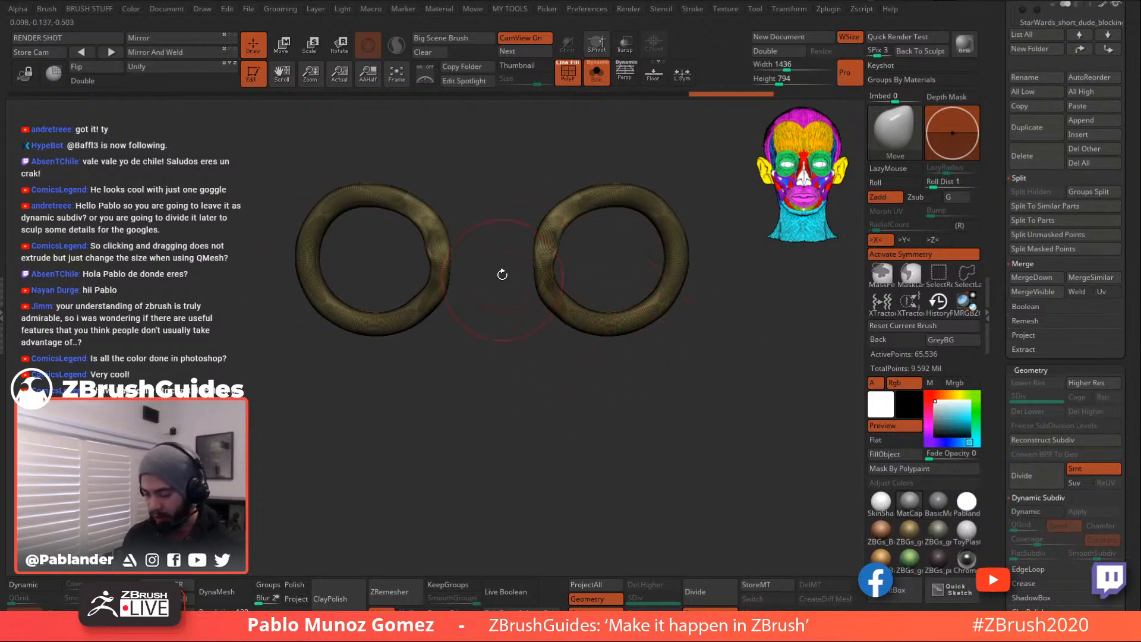
{"action": "mouse_move", "coordinate": [398, 156]}
{"action": "left_mouse_down", "text": "ctrl+shift"}
{"action": "mouse_move", "coordinate": [451, 399]}
{"action": "mouse_move", "coordinate": [590, 396]}
{"action": "left_mouse_up", "text": "ctrl+shift"}
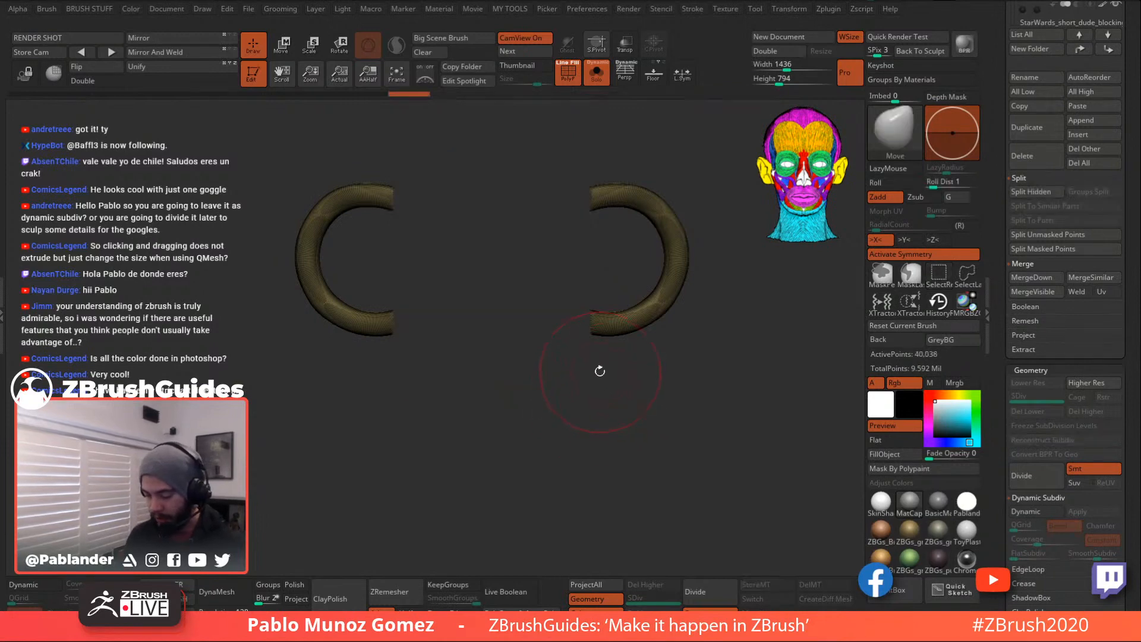
{"action": "left_click_drag", "start_coordinate": [686, 339], "coordinate": [677, 372]}
{"action": "key", "text": "alt+d"}
- Delete the hidden ring halves, DynaMesh the outer halves into tubes, and round their ends
{"action": "key", "text": "1"}
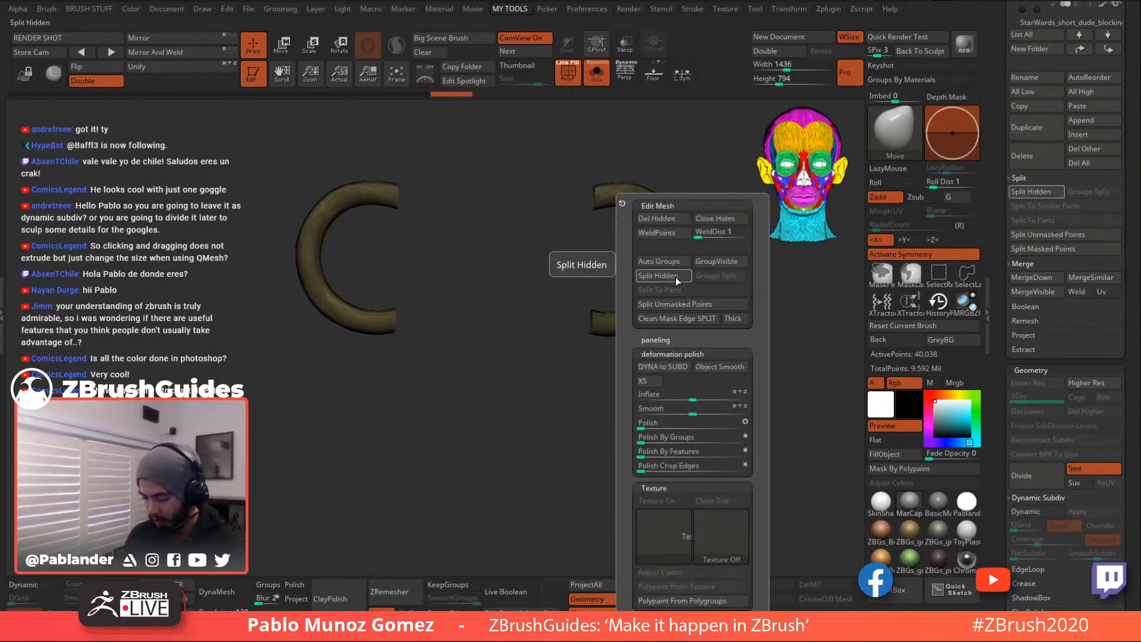
{"action": "left_click", "coordinate": [670, 220]}
{"action": "mouse_move", "coordinate": [512, 373]}
{"action": "left_mouse_down"}
{"action": "mouse_move", "coordinate": [548, 374]}
{"action": "mouse_move", "coordinate": [568, 263]}
{"action": "left_mouse_up"}
{"action": "mouse_move", "coordinate": [666, 376]}
{"action": "left_mouse_down", "text": "shift"}
{"action": "mouse_move", "coordinate": [670, 395]}
{"action": "mouse_move", "coordinate": [656, 394]}
{"action": "left_mouse_up", "text": "shift"}
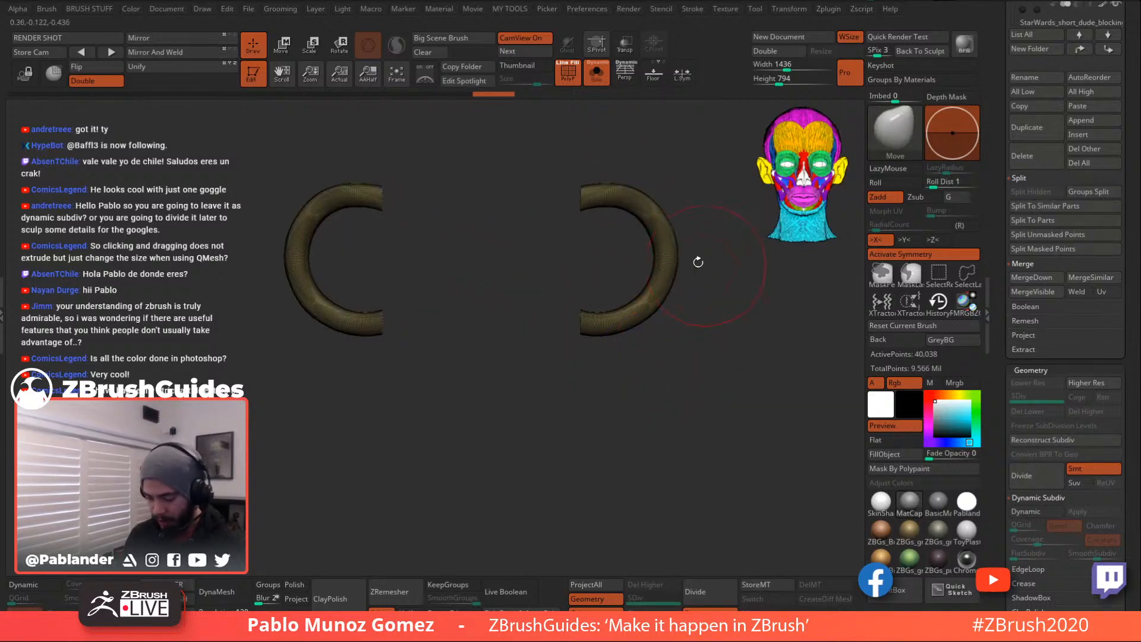
{"action": "left_click", "coordinate": [217, 591]}
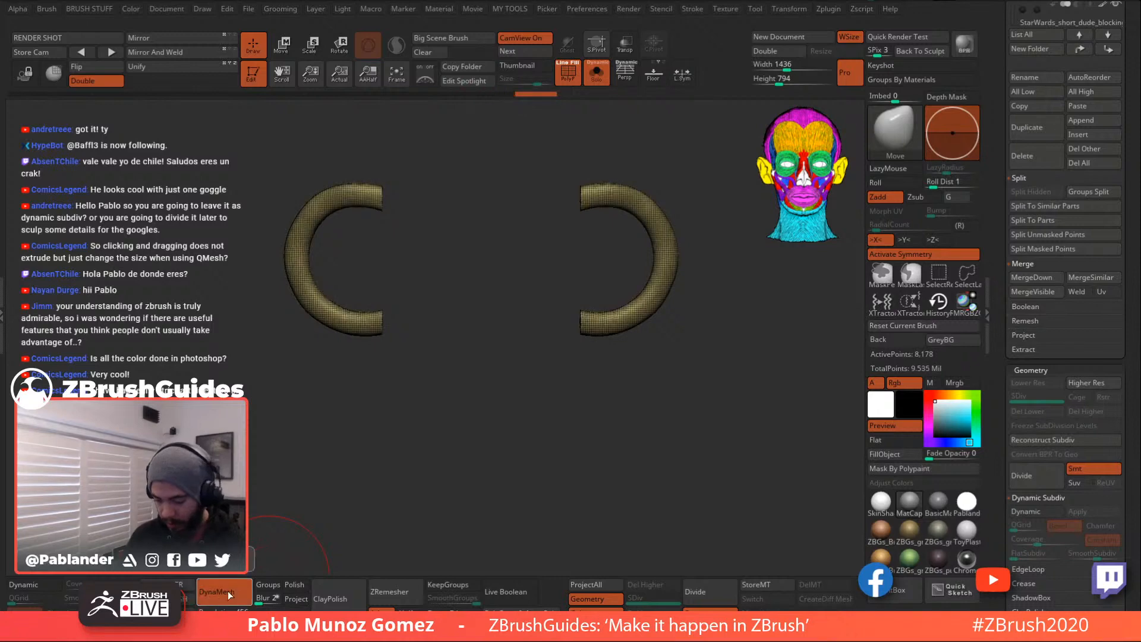
{"action": "left_click_drag", "start_coordinate": [606, 433], "coordinate": [585, 316]}
{"action": "left_click_drag", "start_coordinate": [594, 202], "coordinate": [591, 221], "text": "shift"}
- Merge the tubes into one polygroup, Inflate them to 9, and re-DynaMesh
{"action": "key", "text": "ctrl+w"}
{"action": "mouse_move", "coordinate": [592, 388]}
{"action": "left_mouse_down"}
{"action": "mouse_move", "coordinate": [558, 407]}
{"action": "mouse_move", "coordinate": [711, 346]}
{"action": "left_mouse_up"}
{"action": "key", "text": "space"}
{"action": "left_click_drag", "start_coordinate": [668, 416], "coordinate": [696, 351]}
{"action": "key", "text": "space"}
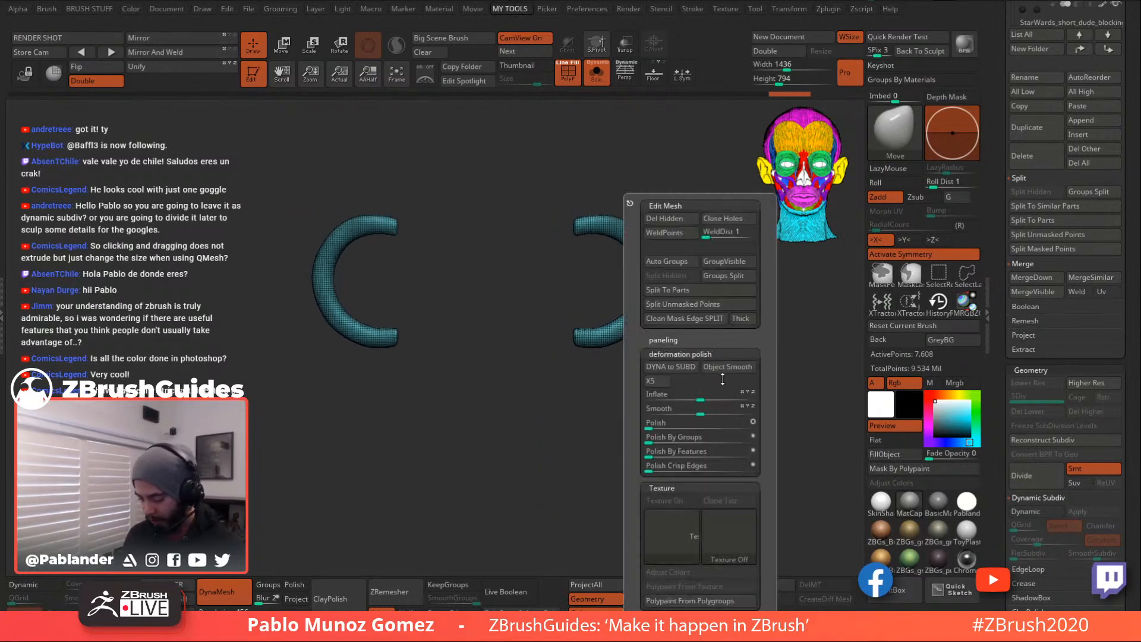
{"action": "left_click_drag", "start_coordinate": [701, 395], "coordinate": [712, 396]}
{"action": "left_click_drag", "start_coordinate": [680, 344], "coordinate": [670, 374], "text": "ctrl"}
- With the full character shown, pull the strap's outer end outward into an angular shape using Move
{"action": "left_click", "coordinate": [597, 74]}
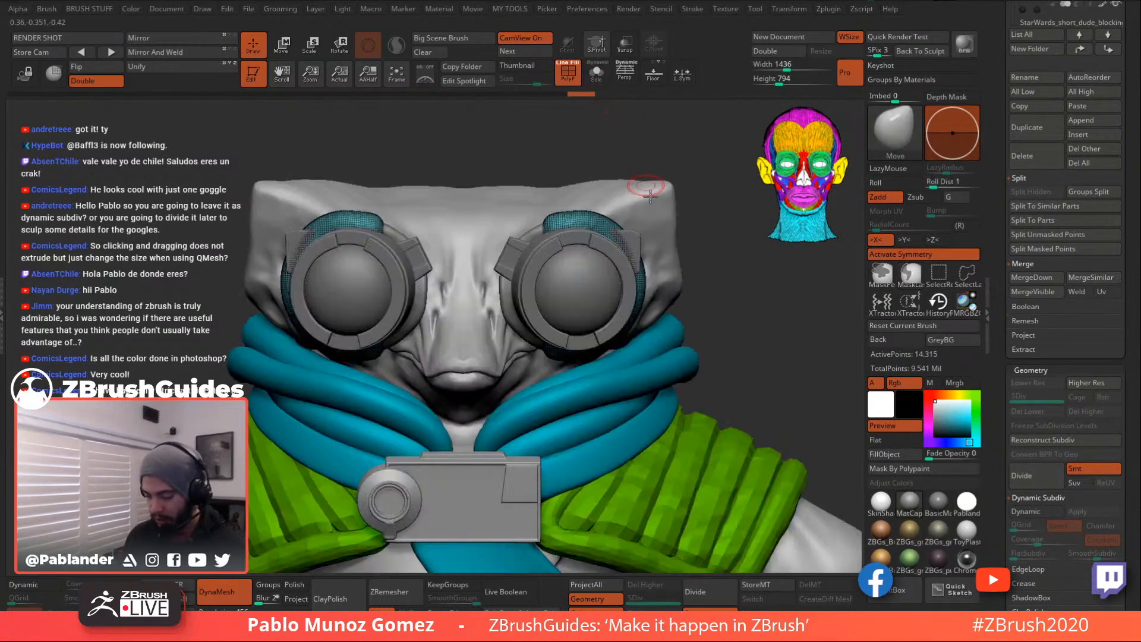
{"action": "left_click_drag", "start_coordinate": [722, 244], "coordinate": [690, 224], "text": "alt"}
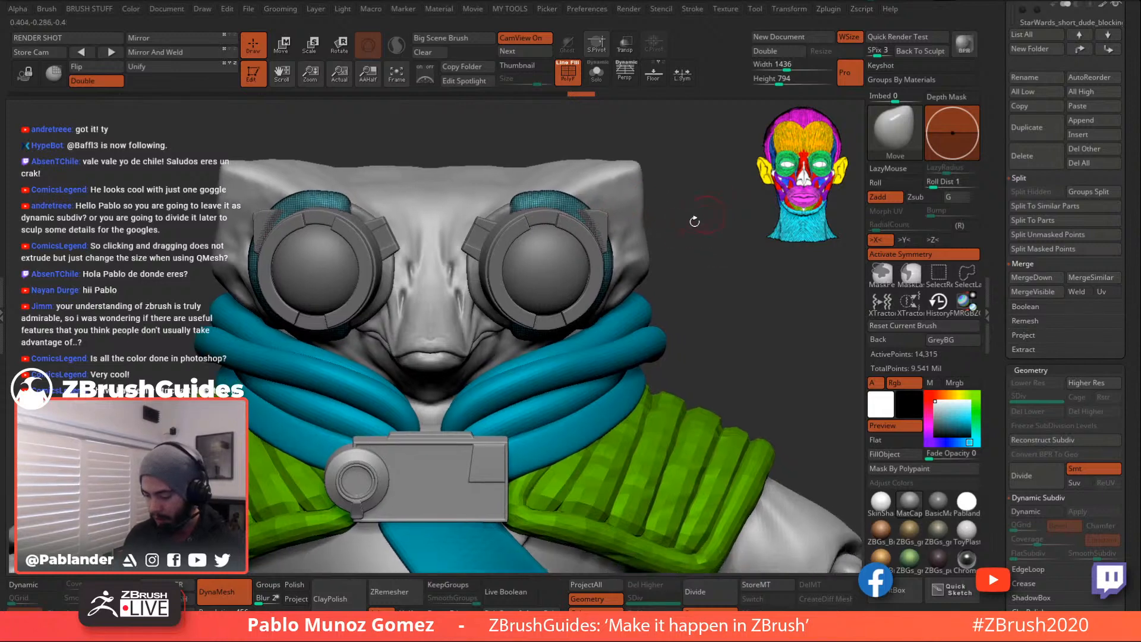
{"action": "key", "text": "space"}
{"action": "key", "text": "b"}
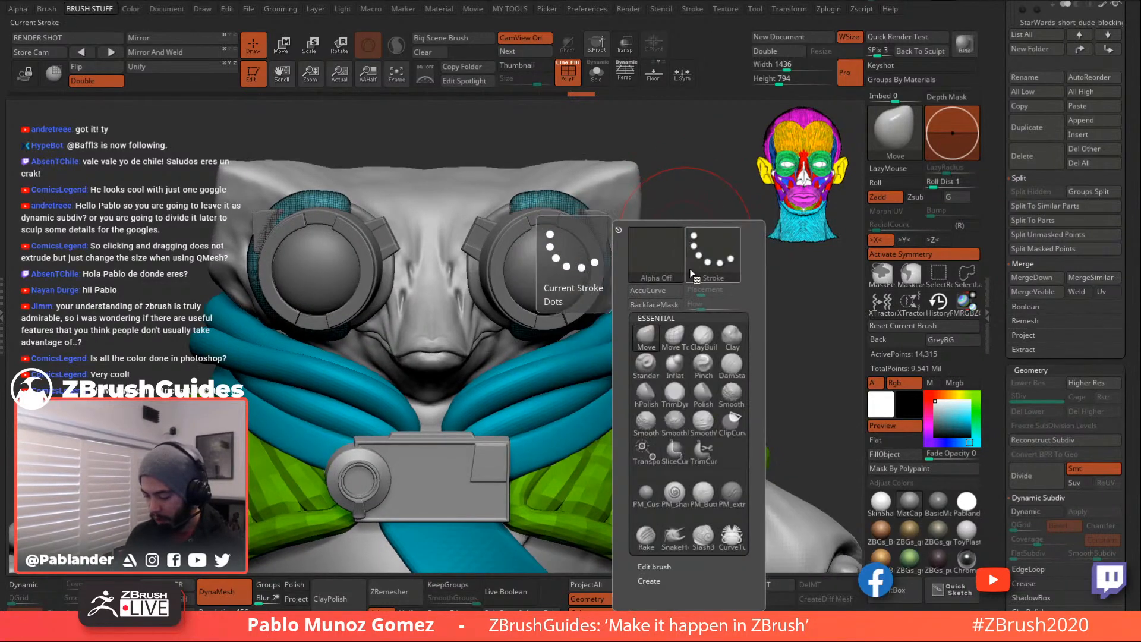
{"action": "left_click_drag", "start_coordinate": [724, 206], "coordinate": [580, 244]}
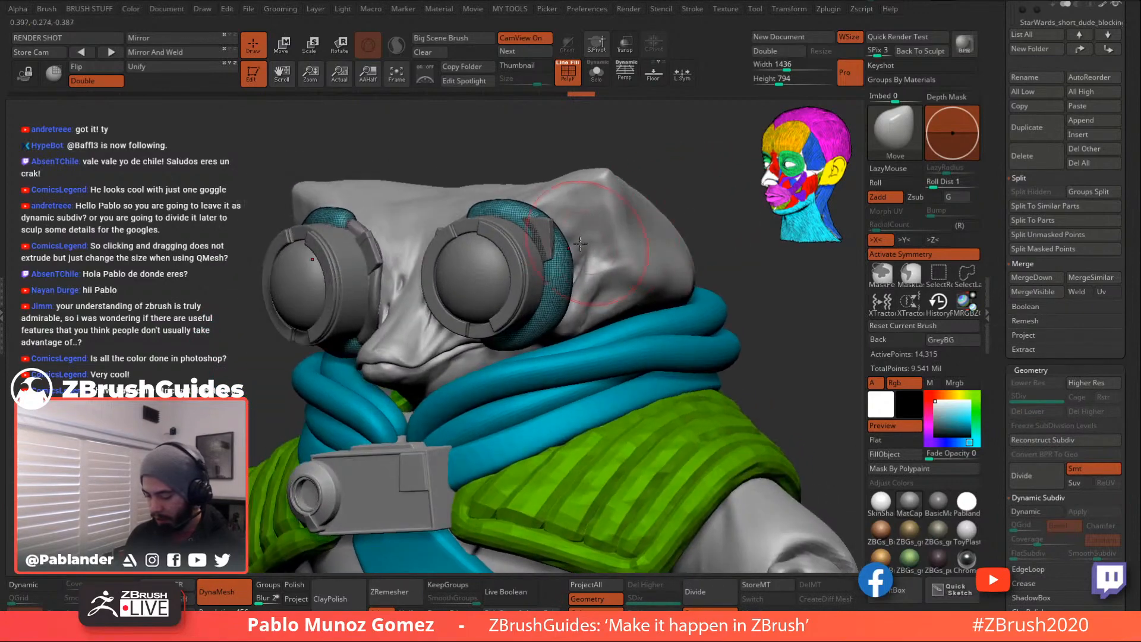
{"action": "mouse_move", "coordinate": [583, 244]}
{"action": "right_mouse_down"}
{"action": "mouse_move", "coordinate": [526, 239]}
{"action": "mouse_move", "coordinate": [571, 241]}
{"action": "right_mouse_up"}
{"action": "mouse_move", "coordinate": [563, 252]}
{"action": "left_mouse_down"}
{"action": "mouse_move", "coordinate": [587, 245]}
{"action": "mouse_move", "coordinate": [577, 217]}
{"action": "left_mouse_up"}
{"action": "mouse_move", "coordinate": [567, 294]}
{"action": "left_mouse_down"}
{"action": "mouse_move", "coordinate": [585, 288]}
{"action": "mouse_move", "coordinate": [583, 297]}
{"action": "mouse_move", "coordinate": [576, 243]}
{"action": "mouse_move", "coordinate": [588, 229]}
{"action": "mouse_move", "coordinate": [572, 320]}
{"action": "left_mouse_up"}
- Hide the wireframe and smooth the strap's outer edge
{"action": "key", "text": "shift+f"}
{"action": "mouse_move", "coordinate": [539, 270]}
{"action": "right_mouse_down"}
{"action": "mouse_move", "coordinate": [466, 204]}
{"action": "mouse_move", "coordinate": [476, 215]}
{"action": "mouse_move", "coordinate": [458, 211]}
{"action": "right_mouse_up"}
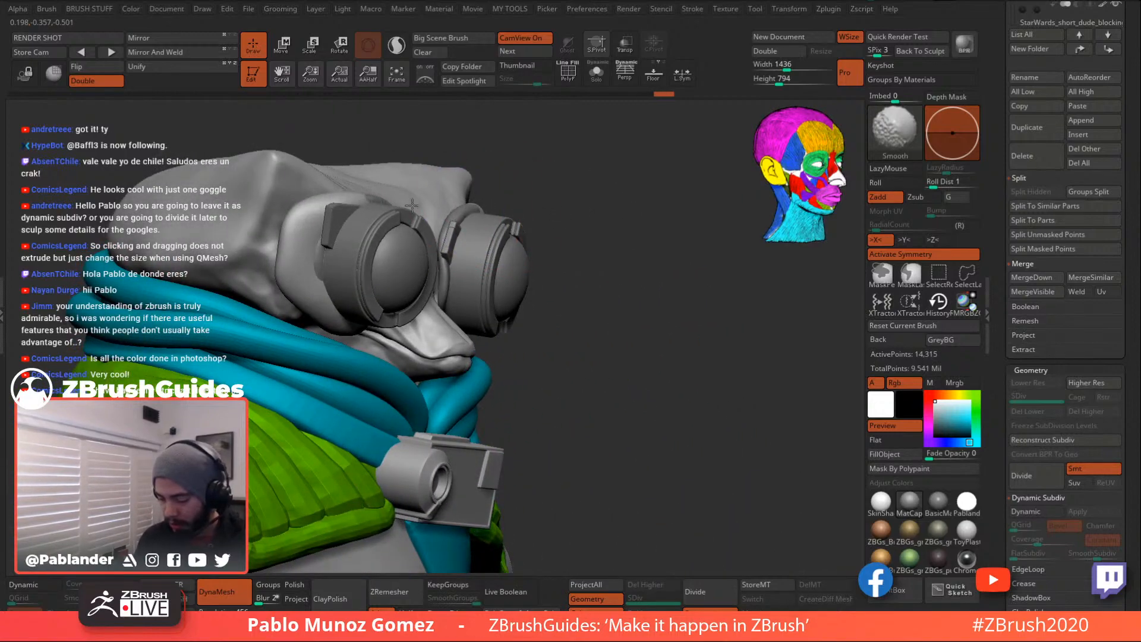
{"action": "left_click_drag", "start_coordinate": [331, 268], "coordinate": [327, 307], "text": "shift"}
{"action": "mouse_move", "coordinate": [588, 245]}
{"action": "right_mouse_down", "text": "shift"}
{"action": "mouse_move", "coordinate": [654, 270]}
{"action": "mouse_move", "coordinate": [612, 269]}
{"action": "mouse_move", "coordinate": [608, 230]}
{"action": "mouse_move", "coordinate": [610, 284]}
{"action": "mouse_move", "coordinate": [587, 296]}
{"action": "mouse_move", "coordinate": [605, 224]}
{"action": "mouse_move", "coordinate": [662, 234]}
{"action": "mouse_move", "coordinate": [600, 200]}
{"action": "right_mouse_up", "text": "shift"}
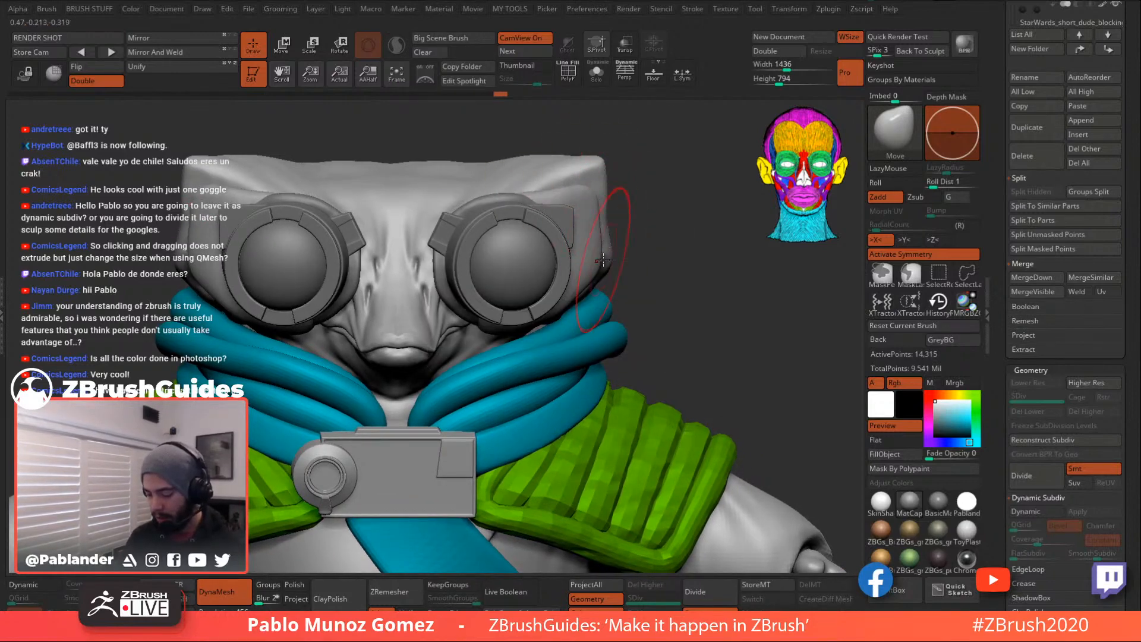
- Reshape the strap against the right side of the head from side and front views
{"action": "right_click_drag", "start_coordinate": [681, 237], "coordinate": [672, 186]}
{"action": "right_click", "coordinate": [652, 200]}
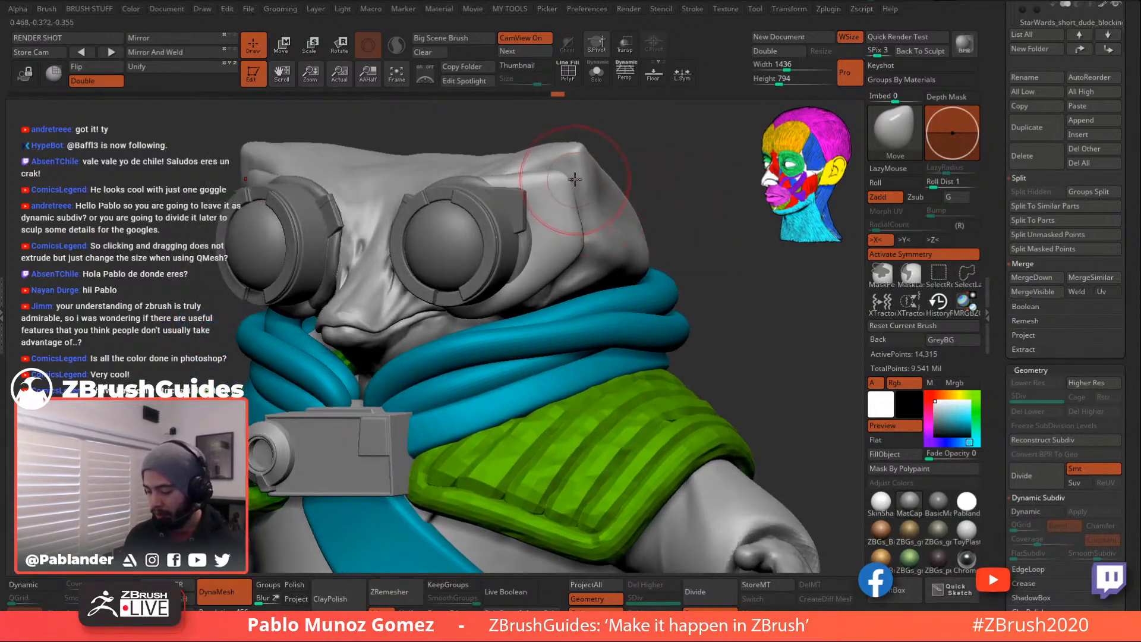
{"action": "right_click_drag", "start_coordinate": [647, 139], "coordinate": [673, 197]}
{"action": "right_click_drag", "start_coordinate": [601, 197], "coordinate": [579, 199]}
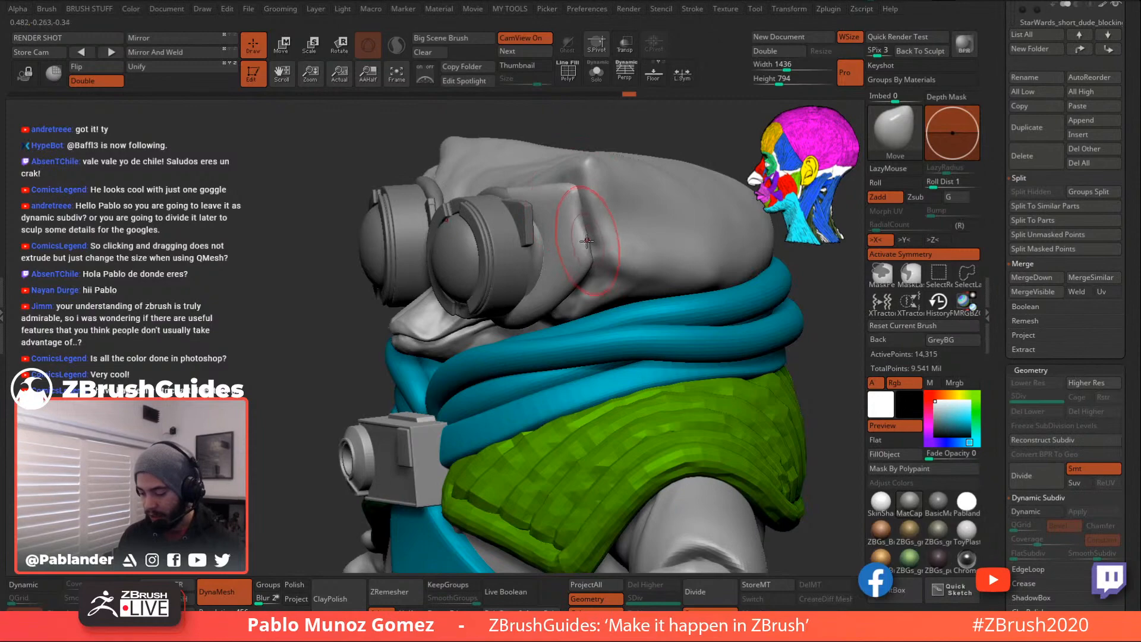
{"action": "mouse_move", "coordinate": [630, 253]}
{"action": "right_mouse_down"}
{"action": "mouse_move", "coordinate": [629, 232]}
{"action": "mouse_move", "coordinate": [604, 221]}
{"action": "mouse_move", "coordinate": [621, 186]}
{"action": "right_mouse_up"}
{"action": "left_click_drag", "start_coordinate": [620, 183], "coordinate": [621, 180]}
{"action": "right_click_drag", "start_coordinate": [622, 184], "coordinate": [605, 193]}
{"action": "left_click_drag", "start_coordinate": [619, 206], "coordinate": [624, 198]}
{"action": "mouse_move", "coordinate": [641, 231]}
{"action": "right_mouse_down"}
{"action": "mouse_move", "coordinate": [680, 217]}
{"action": "mouse_move", "coordinate": [676, 232]}
{"action": "mouse_move", "coordinate": [636, 252]}
{"action": "right_mouse_up"}
{"action": "right_click", "coordinate": [676, 216]}
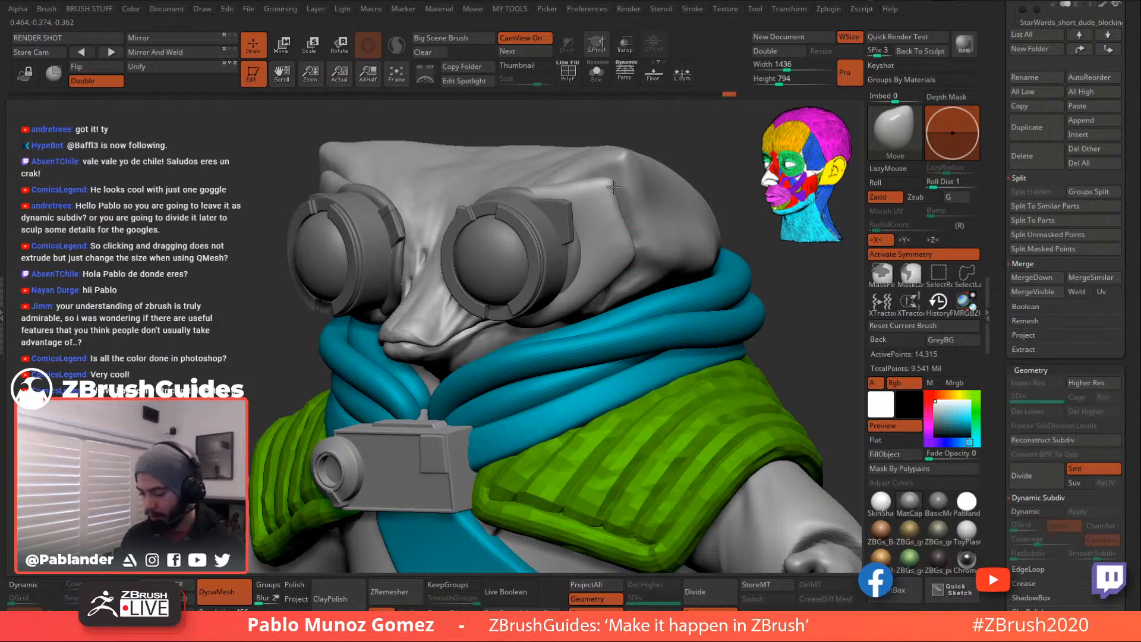
{"action": "right_click_drag", "start_coordinate": [618, 191], "coordinate": [600, 178], "text": "shift"}
- Re-DynaMesh the strap pieces to 15,708 points and refine the edge beside the goggles
{"action": "left_click_drag", "start_coordinate": [670, 200], "coordinate": [698, 290], "text": "ctrl"}
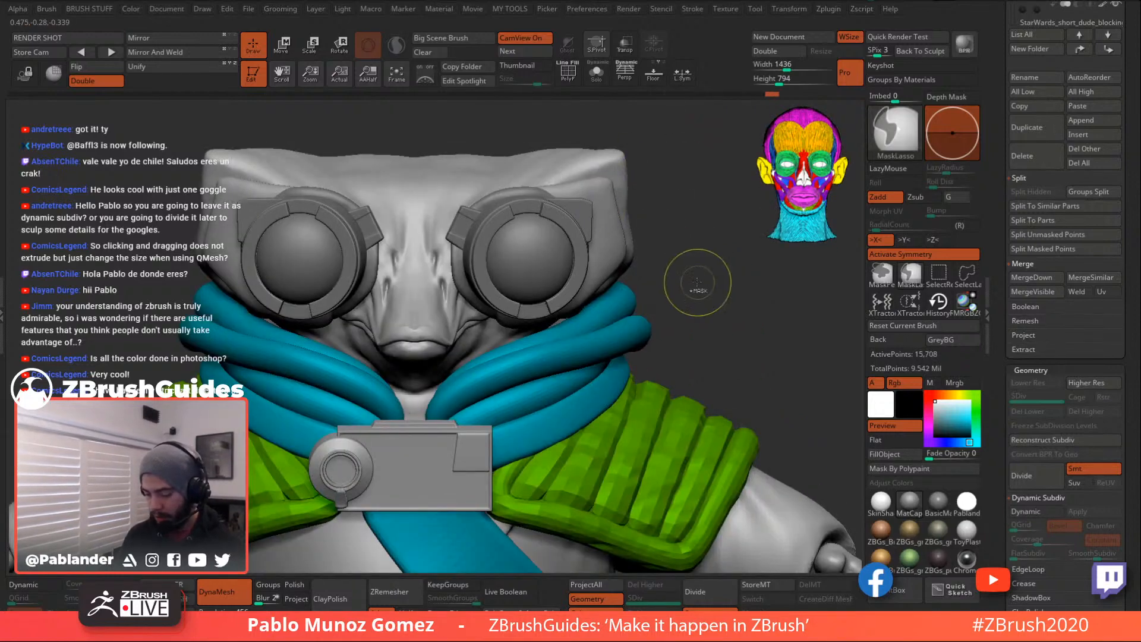
{"action": "right_click_drag", "start_coordinate": [642, 217], "coordinate": [627, 244]}
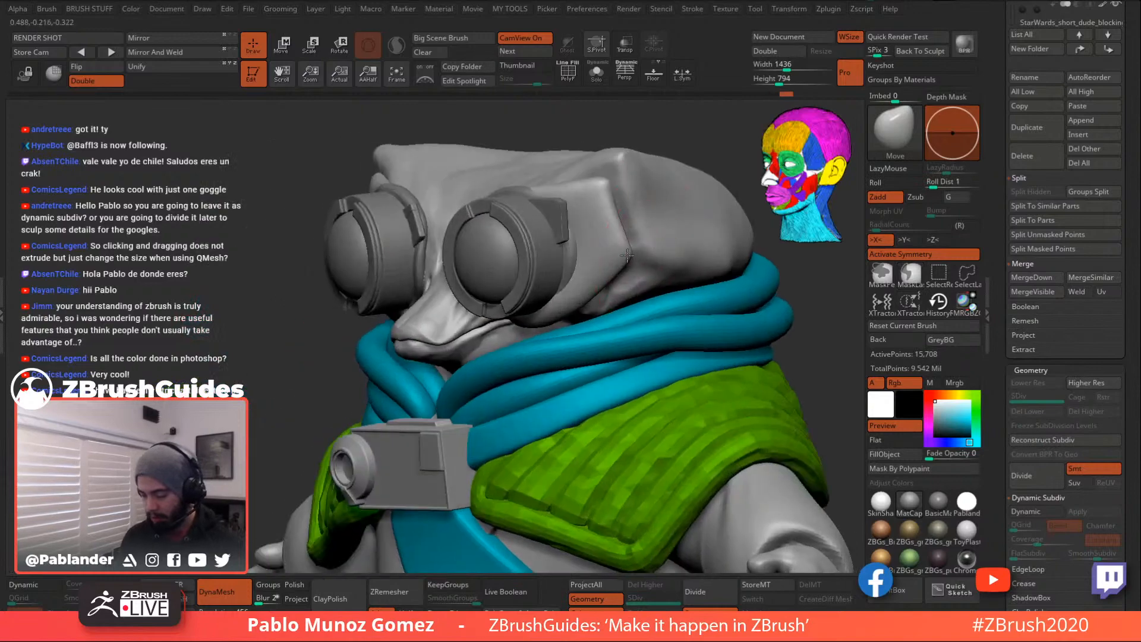
{"action": "right_click_drag", "start_coordinate": [651, 179], "coordinate": [606, 185]}
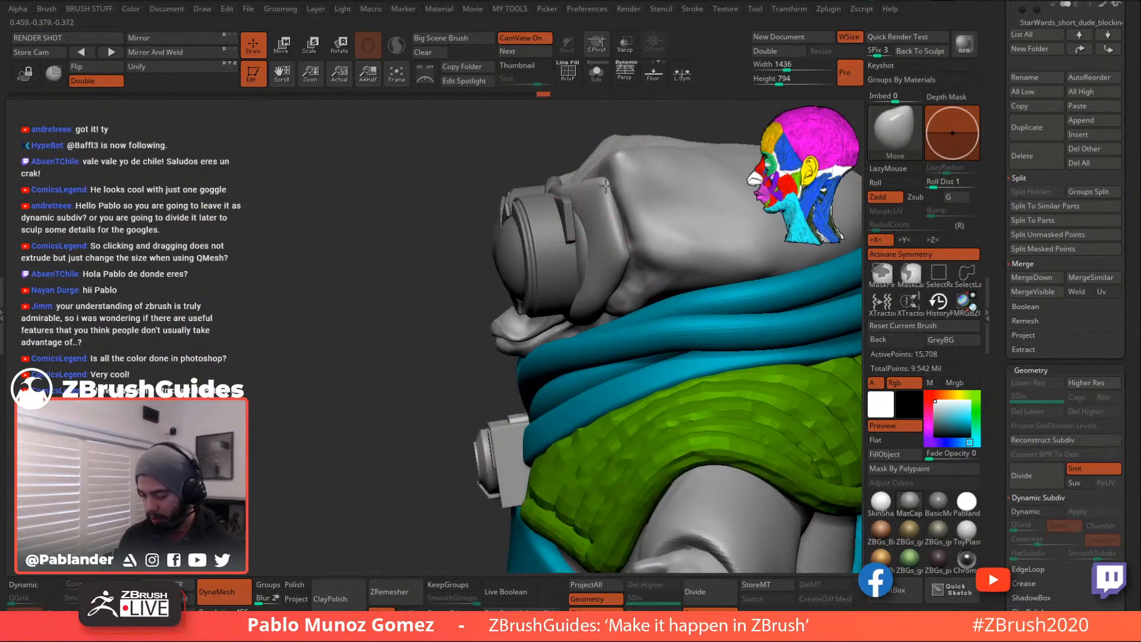
{"action": "left_click_drag", "start_coordinate": [603, 192], "coordinate": [615, 231]}
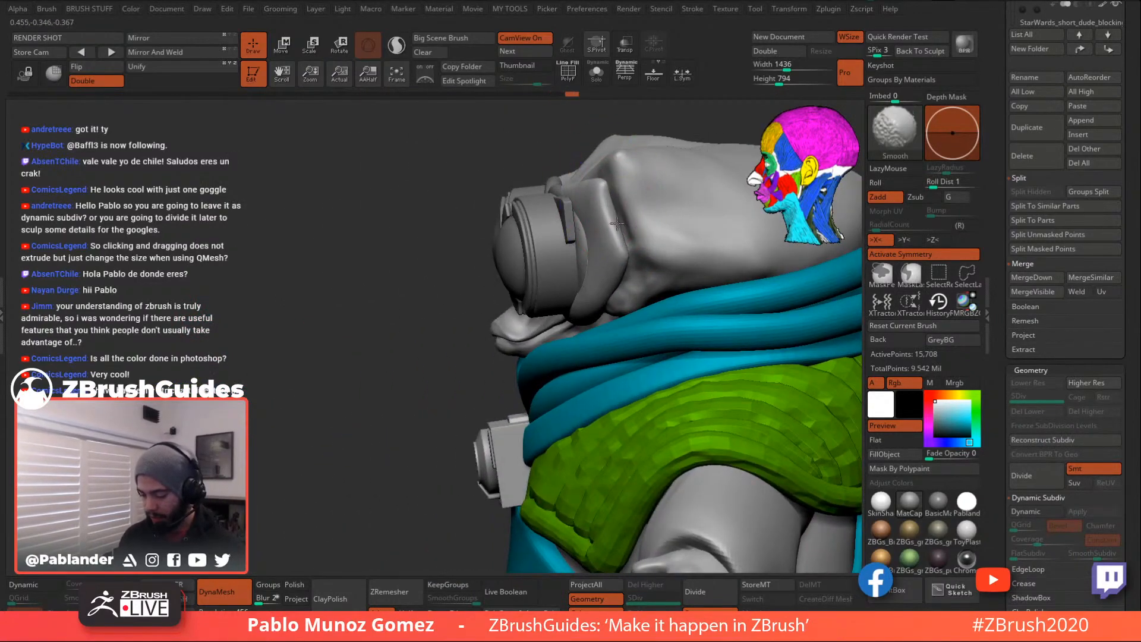
{"action": "right_click_drag", "start_coordinate": [629, 251], "coordinate": [588, 260]}
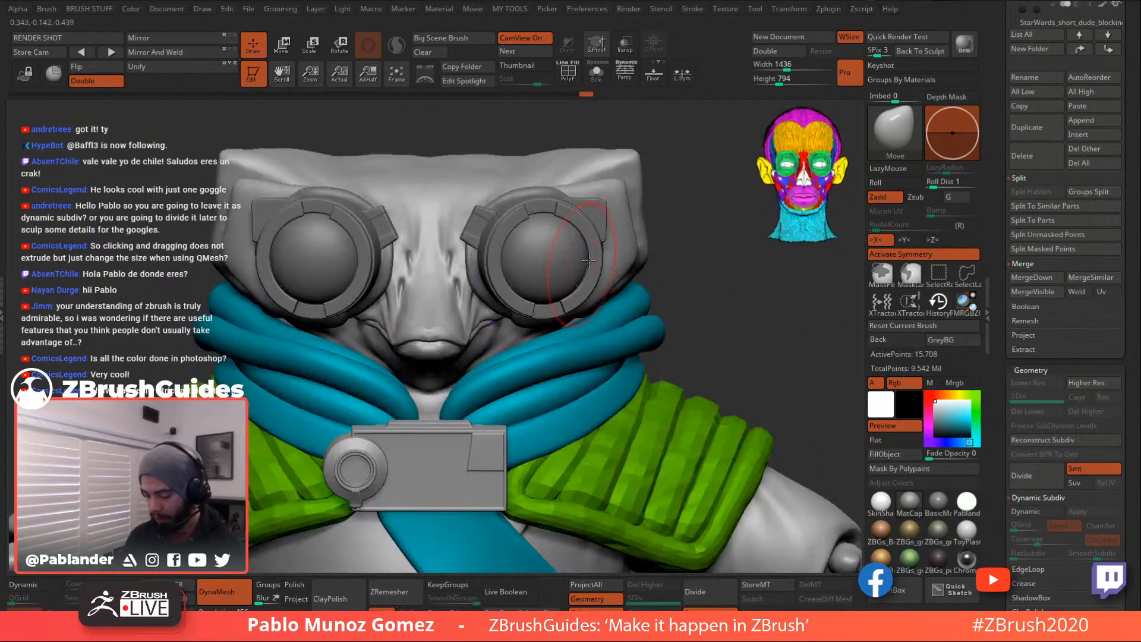
{"action": "left_click", "coordinate": [598, 76]}
- Smooth the strap along the goggle rim, checking it from below
{"action": "right_click_drag", "start_coordinate": [685, 260], "coordinate": [659, 336]}
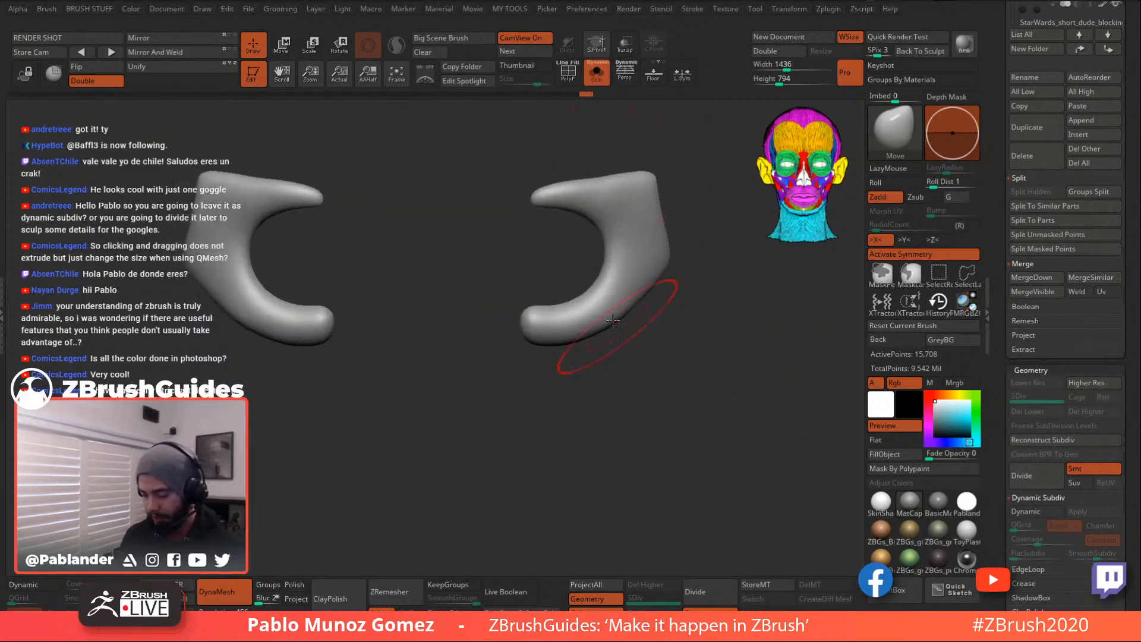
{"action": "left_click", "coordinate": [597, 74]}
{"action": "right_click_drag", "start_coordinate": [726, 313], "coordinate": [711, 260]}
{"action": "mouse_move", "coordinate": [554, 304]}
{"action": "left_mouse_down", "text": "shift"}
{"action": "mouse_move", "coordinate": [540, 303]}
{"action": "mouse_move", "coordinate": [559, 302]}
{"action": "left_mouse_up", "text": "shift"}
{"action": "right_click_drag", "start_coordinate": [734, 287], "coordinate": [692, 288]}
- Reshape the lower prong with its tip pulled down, then view the two strap pieces soloed with wireframe
{"action": "left_click", "coordinate": [602, 80]}
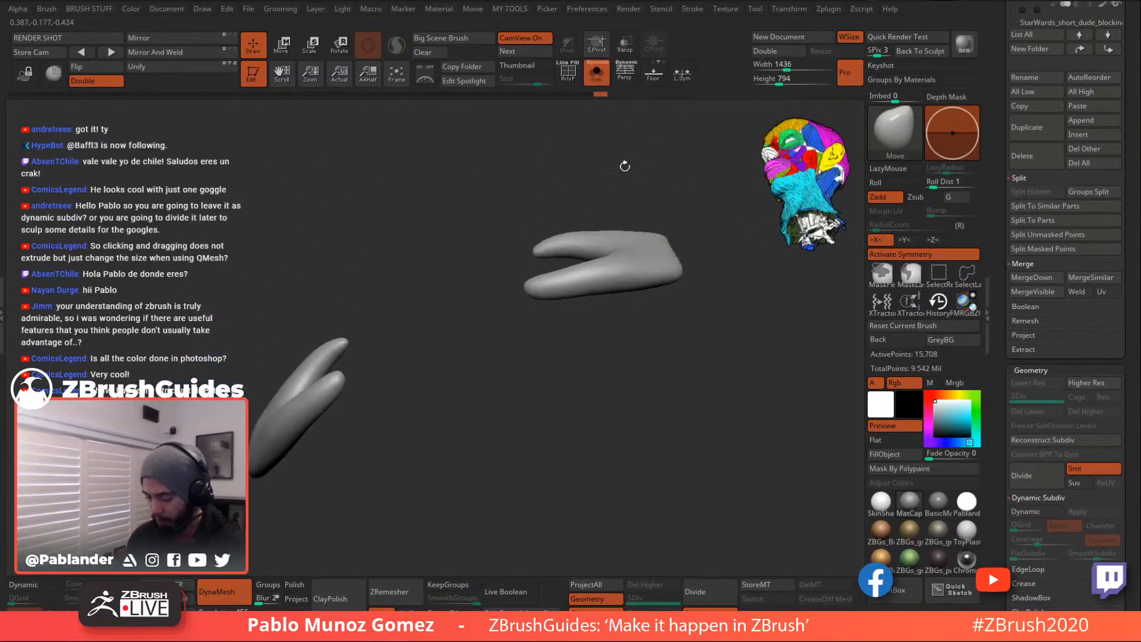
{"action": "left_click_drag", "start_coordinate": [636, 283], "coordinate": [561, 302]}
{"action": "left_click_drag", "start_coordinate": [589, 284], "coordinate": [650, 289]}
{"action": "left_click_drag", "start_coordinate": [690, 191], "coordinate": [610, 107]}
{"action": "left_click", "coordinate": [600, 80]}
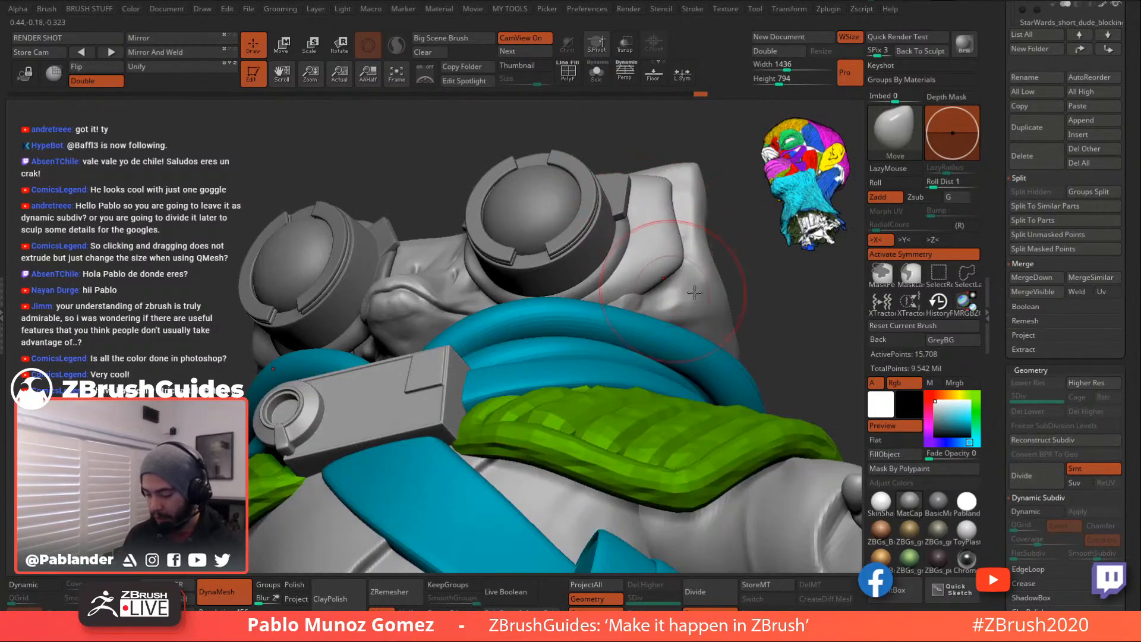
{"action": "left_click_drag", "start_coordinate": [738, 270], "coordinate": [706, 299]}
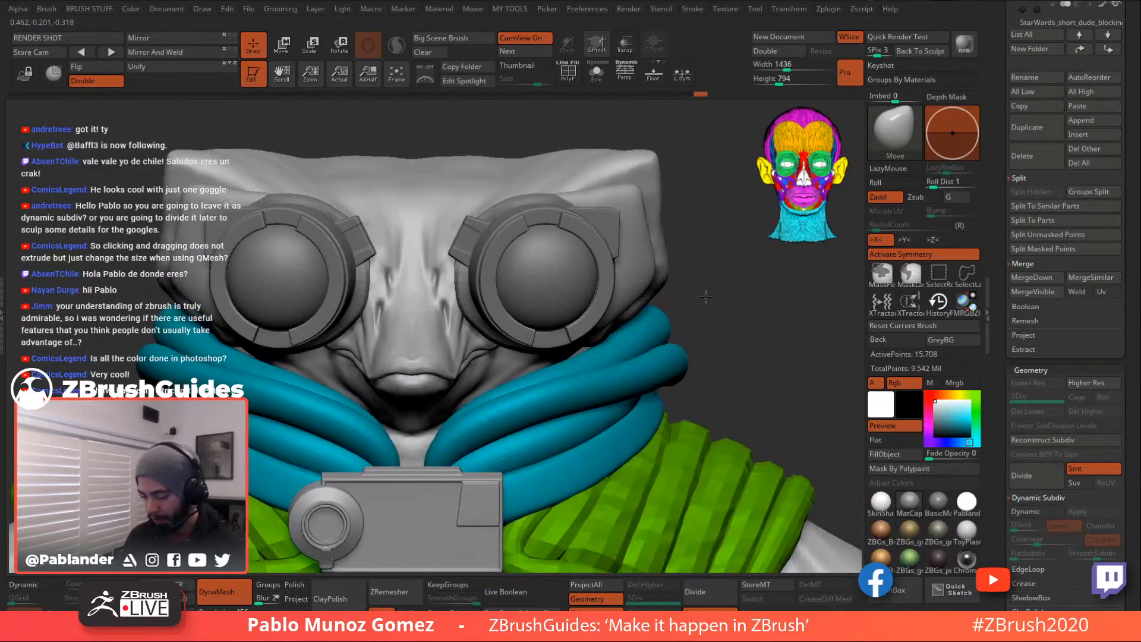
{"action": "left_click_drag", "start_coordinate": [676, 164], "coordinate": [630, 211]}
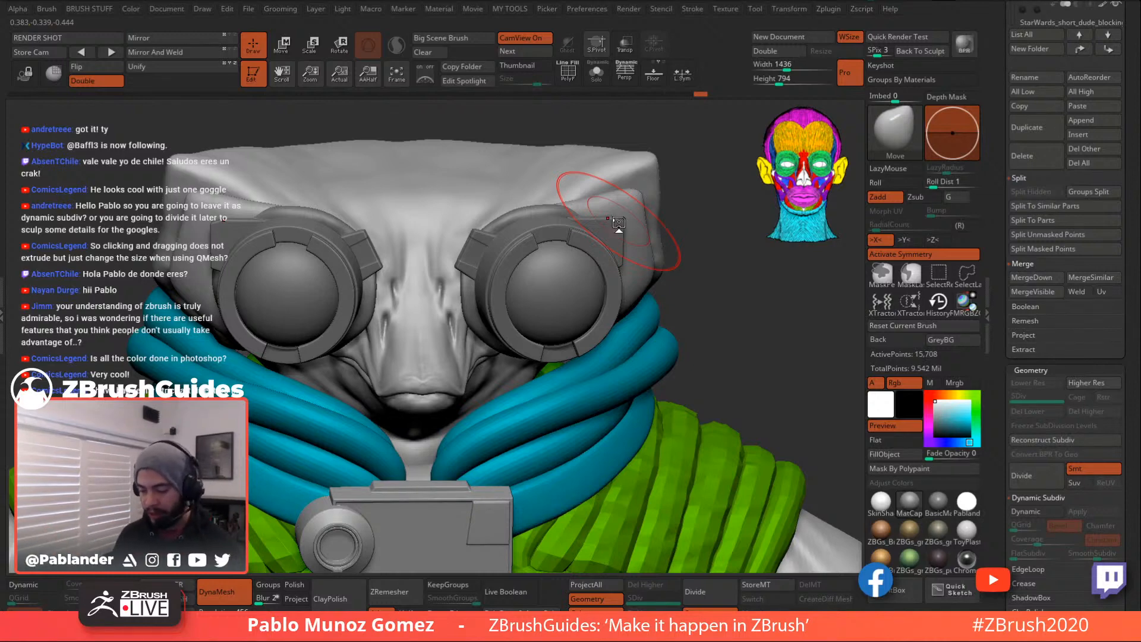
{"action": "left_click", "coordinate": [596, 72]}
{"action": "key", "text": "shift+f"}
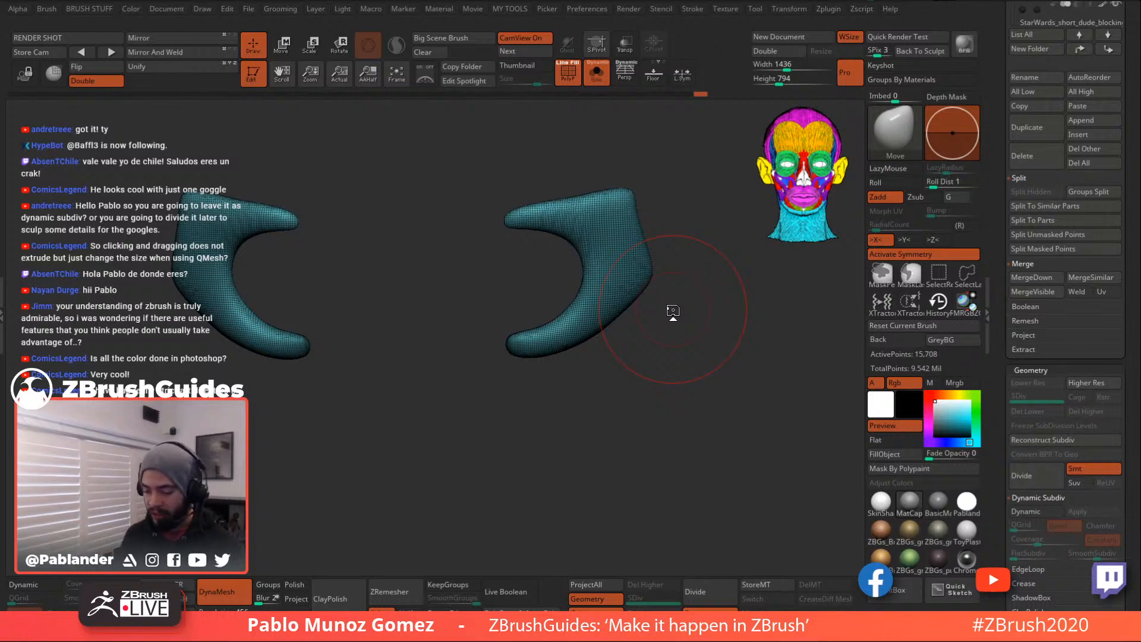
- Lasso-hide the back part of the strap piece
{"action": "left_click_drag", "start_coordinate": [672, 364], "coordinate": [679, 342]}
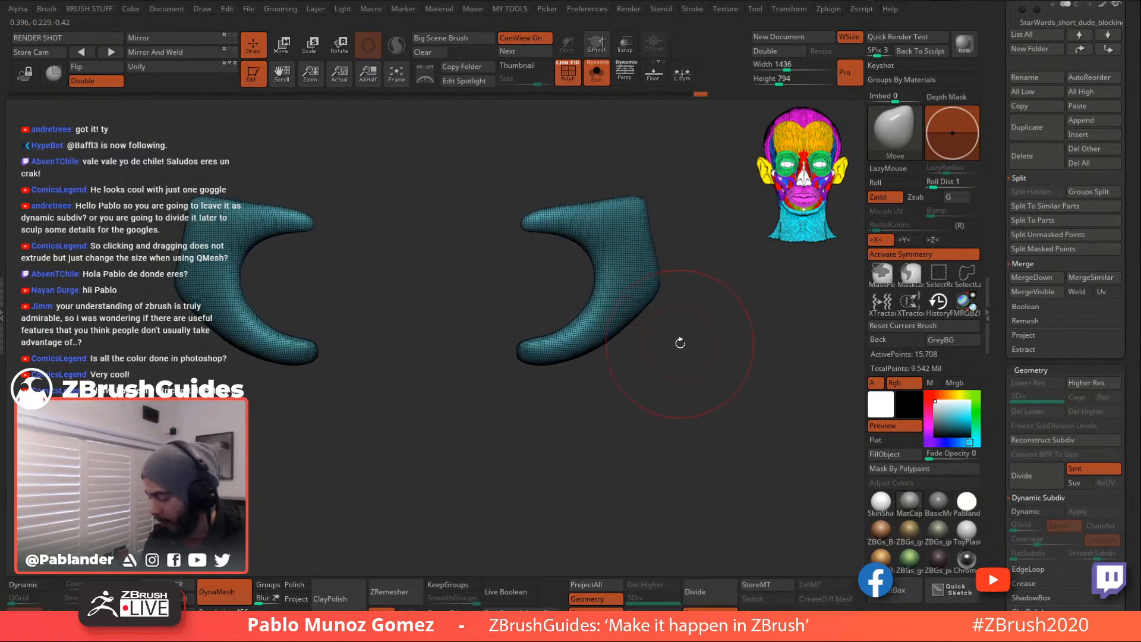
{"action": "left_click_drag", "start_coordinate": [680, 391], "coordinate": [673, 365]}
{"action": "key", "text": "space"}
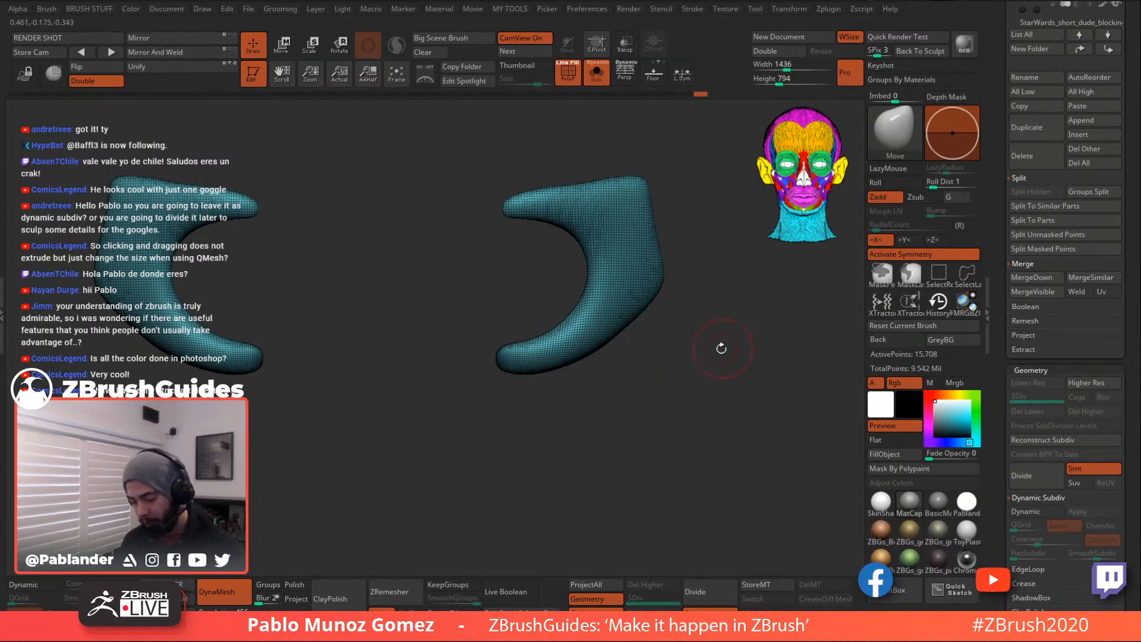
{"action": "mouse_move", "coordinate": [696, 302]}
{"action": "left_mouse_down"}
{"action": "mouse_move", "coordinate": [695, 372]}
{"action": "mouse_move", "coordinate": [697, 282]}
{"action": "left_mouse_up"}
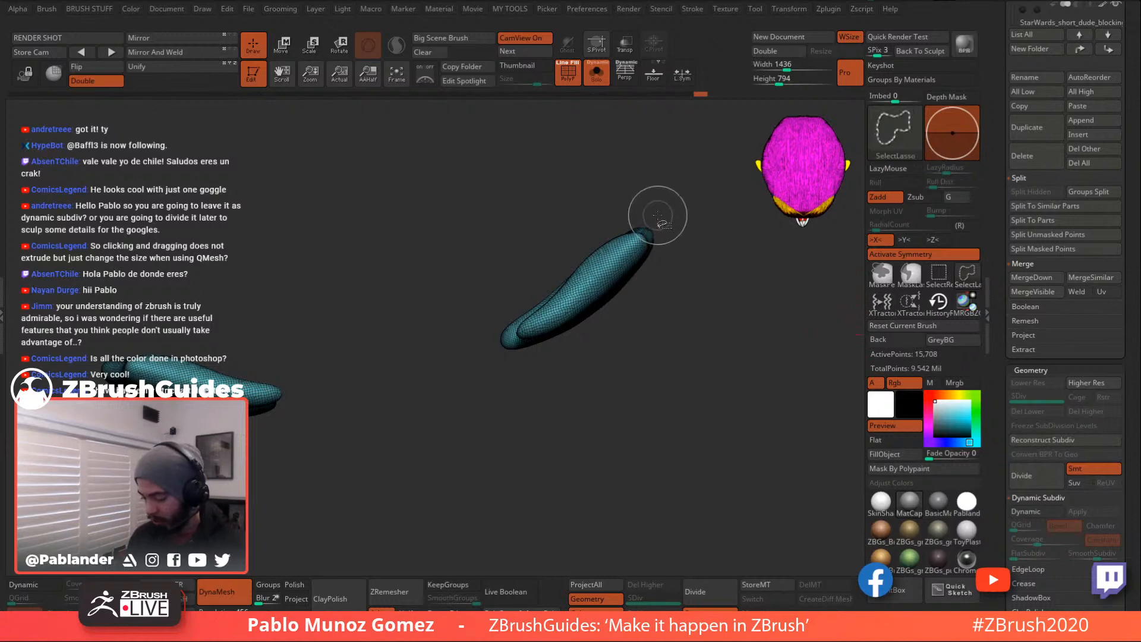
{"action": "mouse_move", "coordinate": [654, 229]}
{"action": "left_mouse_down", "text": "ctrl+shift"}
{"action": "mouse_move", "coordinate": [602, 283]}
{"action": "mouse_move", "coordinate": [505, 342]}
{"action": "mouse_move", "coordinate": [457, 156]}
{"action": "mouse_move", "coordinate": [594, 143]}
{"action": "left_mouse_up", "text": "ctrl+shift"}
- Polygroup the visible front face of the strap separately, then unhide the whole piece
{"action": "left_click_drag", "start_coordinate": [696, 369], "coordinate": [679, 254]}
{"action": "left_click_drag", "start_coordinate": [675, 293], "coordinate": [684, 373], "text": "alt"}
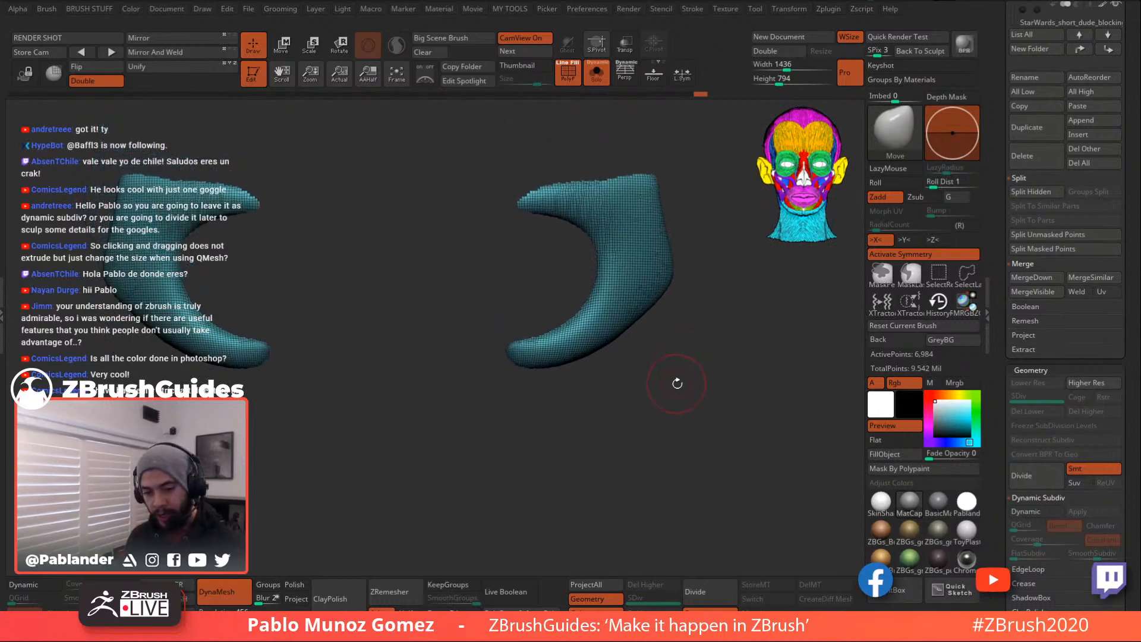
{"action": "key", "text": "ctrl+w"}
{"action": "key", "text": "ctrl+shift+x"}
{"action": "key", "text": "ctrl+w"}
{"action": "left_click", "coordinate": [698, 377], "text": "ctrl+shift"}
{"action": "left_click_drag", "start_coordinate": [713, 347], "coordinate": [633, 233]}
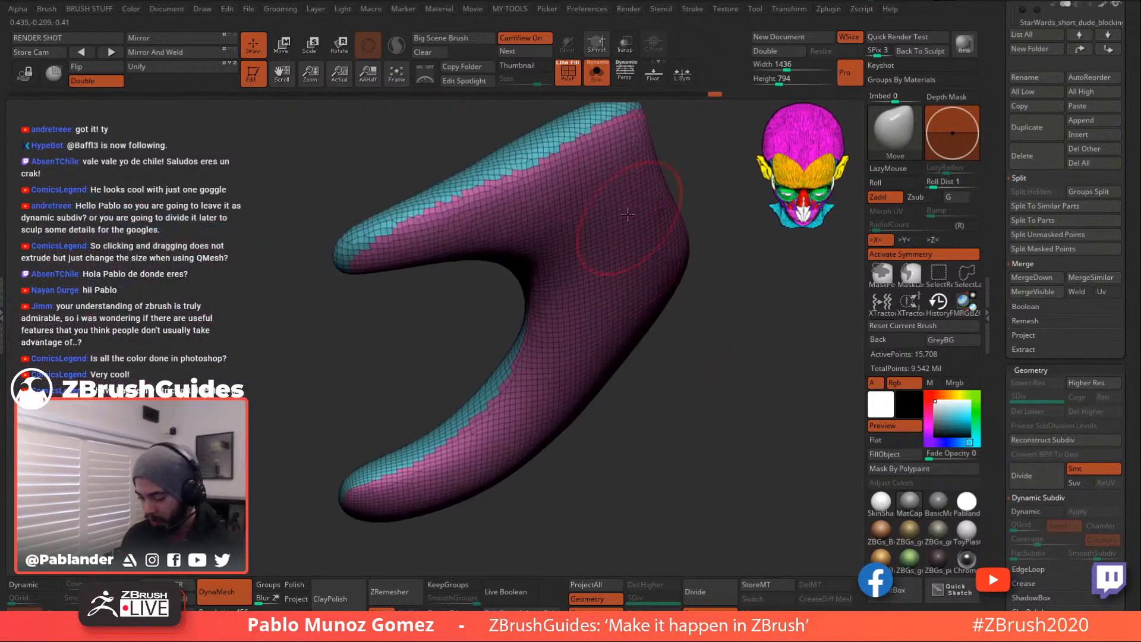
- With the strap framed front-on, set Polish By Groups to 95 in the MY TOOLS popup
{"action": "left_click_drag", "start_coordinate": [389, 221], "coordinate": [467, 212], "text": "alt"}
{"action": "left_click_drag", "start_coordinate": [586, 262], "coordinate": [554, 251], "text": "alt"}
{"action": "left_click_drag", "start_coordinate": [451, 250], "coordinate": [639, 277], "text": "alt"}
{"action": "left_click_drag", "start_coordinate": [705, 391], "coordinate": [721, 370], "text": "alt"}
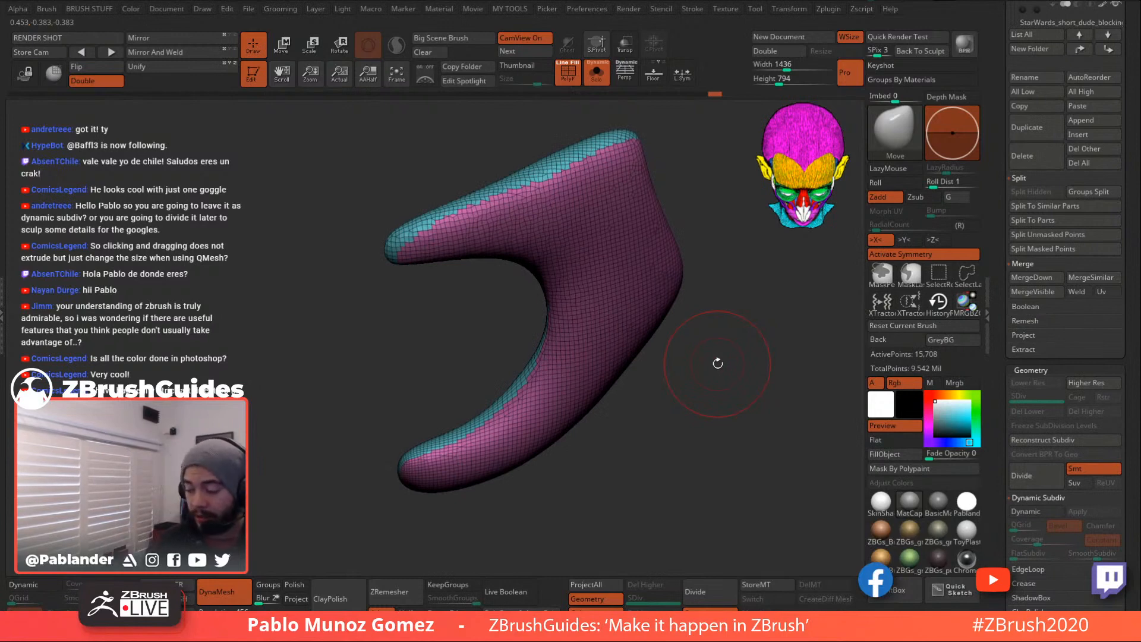
{"action": "left_click_drag", "start_coordinate": [728, 336], "coordinate": [717, 370]}
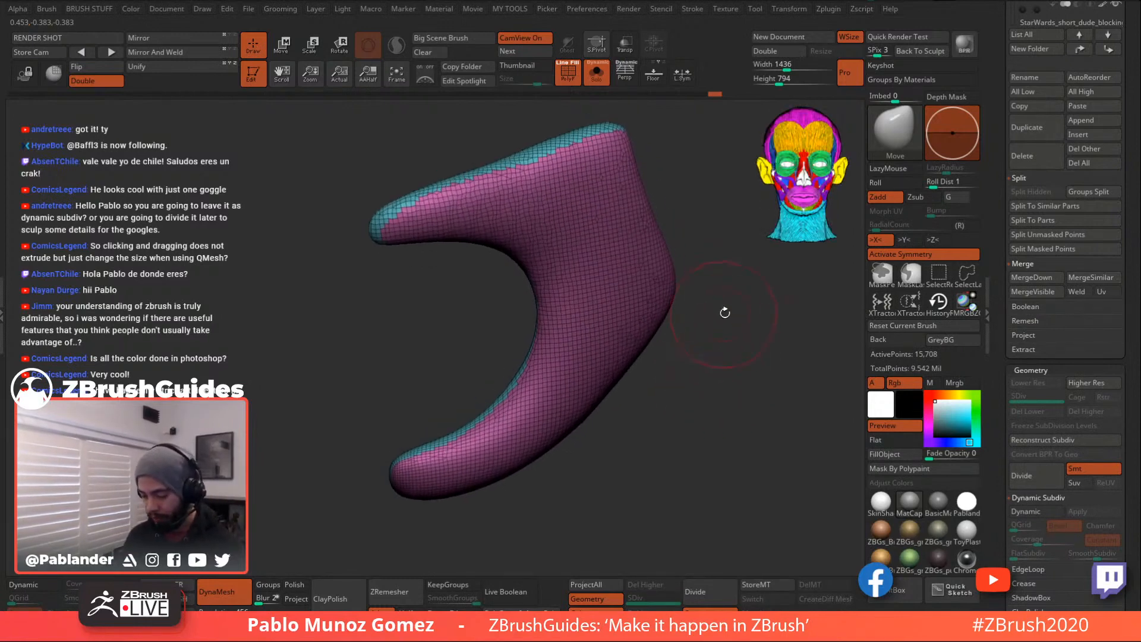
{"action": "key", "text": "1"}
{"action": "left_click_drag", "start_coordinate": [701, 443], "coordinate": [771, 440]}
{"action": "left_click_drag", "start_coordinate": [1012, 398], "coordinate": [1019, 264]}
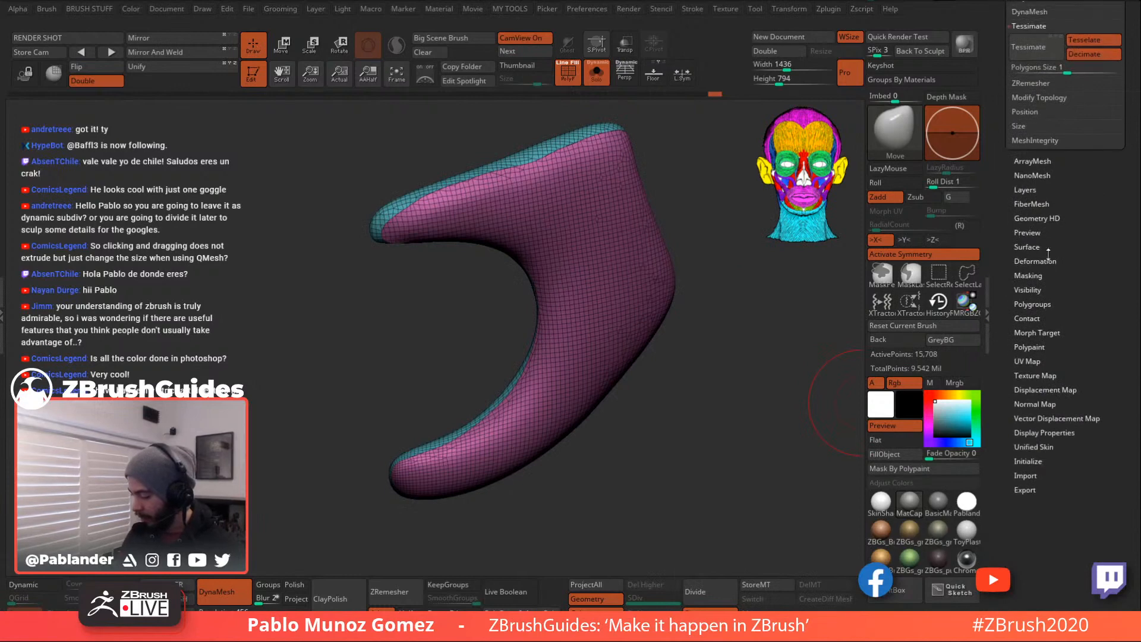
- Undo the trial polish on the strap piece
{"action": "left_click_drag", "start_coordinate": [1047, 351], "coordinate": [1047, 269]}
{"action": "key", "text": "ctrl+z"}
{"action": "left_click_drag", "start_coordinate": [1050, 179], "coordinate": [1055, 343]}
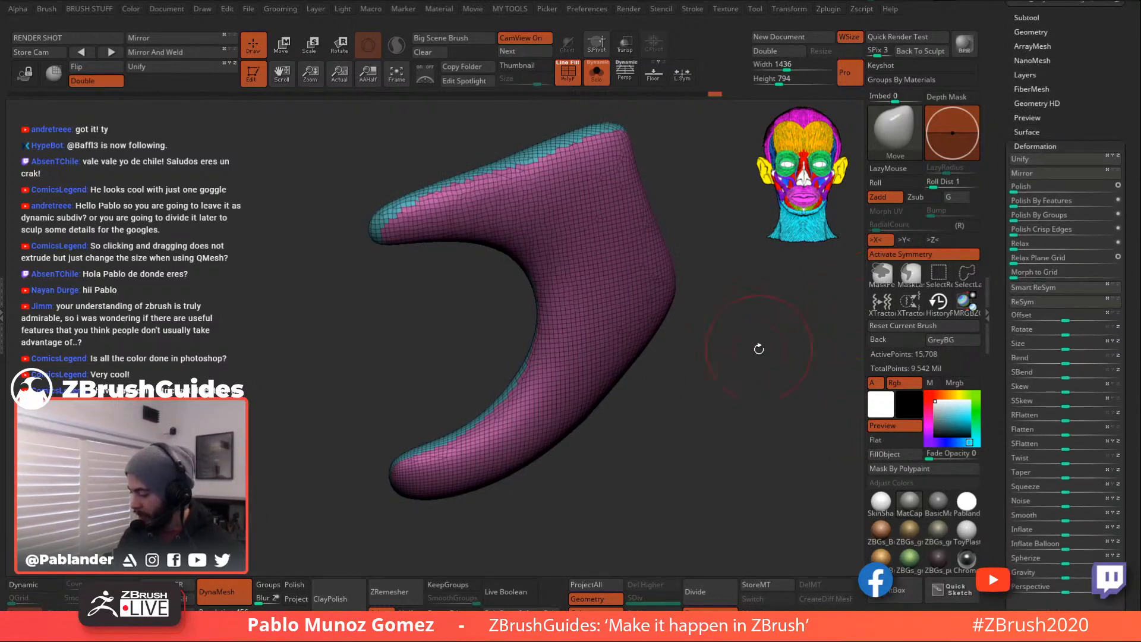
- Use Polish By Groups to smooth the border between the strap's purple face and cyan edge
{"action": "left_click_drag", "start_coordinate": [766, 339], "coordinate": [791, 368]}
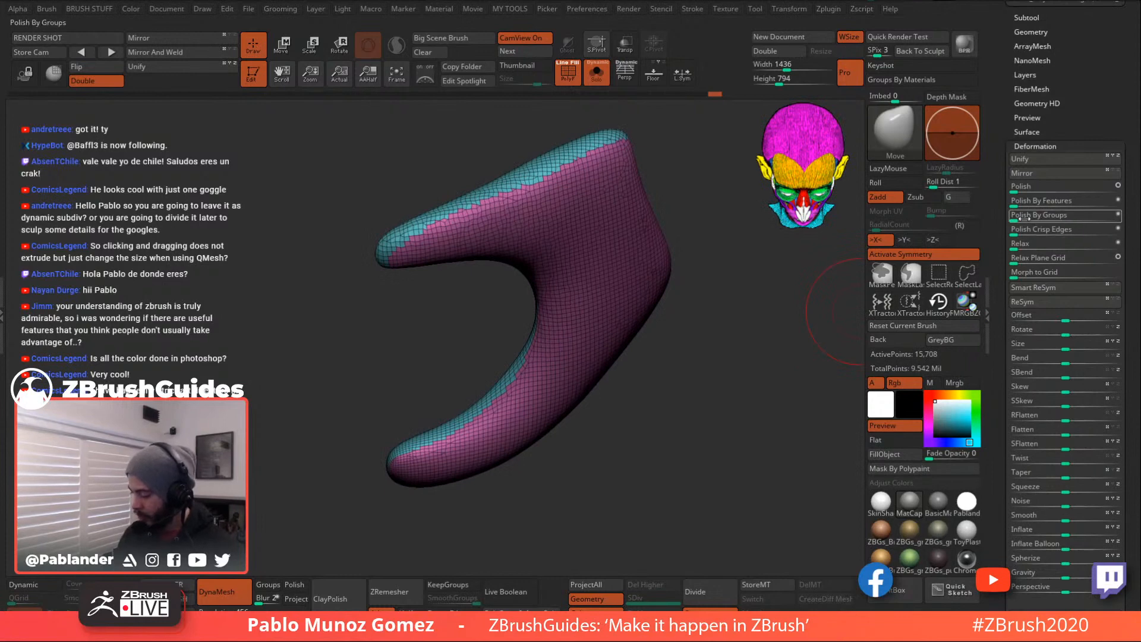
{"action": "left_click_drag", "start_coordinate": [775, 300], "coordinate": [759, 379], "text": "alt"}
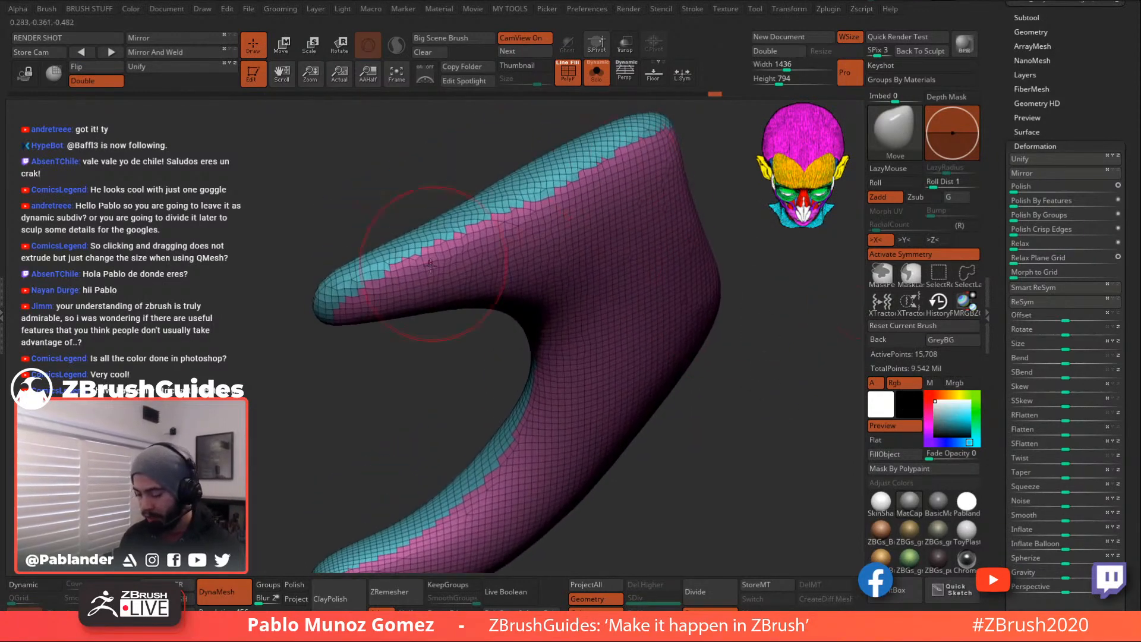
{"action": "left_click_drag", "start_coordinate": [1098, 218], "coordinate": [1118, 220]}
{"action": "mouse_move", "coordinate": [776, 387]}
{"action": "left_mouse_down", "text": "alt"}
{"action": "mouse_move", "coordinate": [727, 395]}
{"action": "mouse_move", "coordinate": [730, 357]}
{"action": "mouse_move", "coordinate": [748, 349]}
{"action": "mouse_move", "coordinate": [763, 368]}
{"action": "left_mouse_up", "text": "alt"}
{"action": "mouse_move", "coordinate": [702, 304]}
{"action": "left_mouse_down"}
{"action": "mouse_move", "coordinate": [764, 307]}
{"action": "mouse_move", "coordinate": [711, 302]}
{"action": "left_mouse_up"}
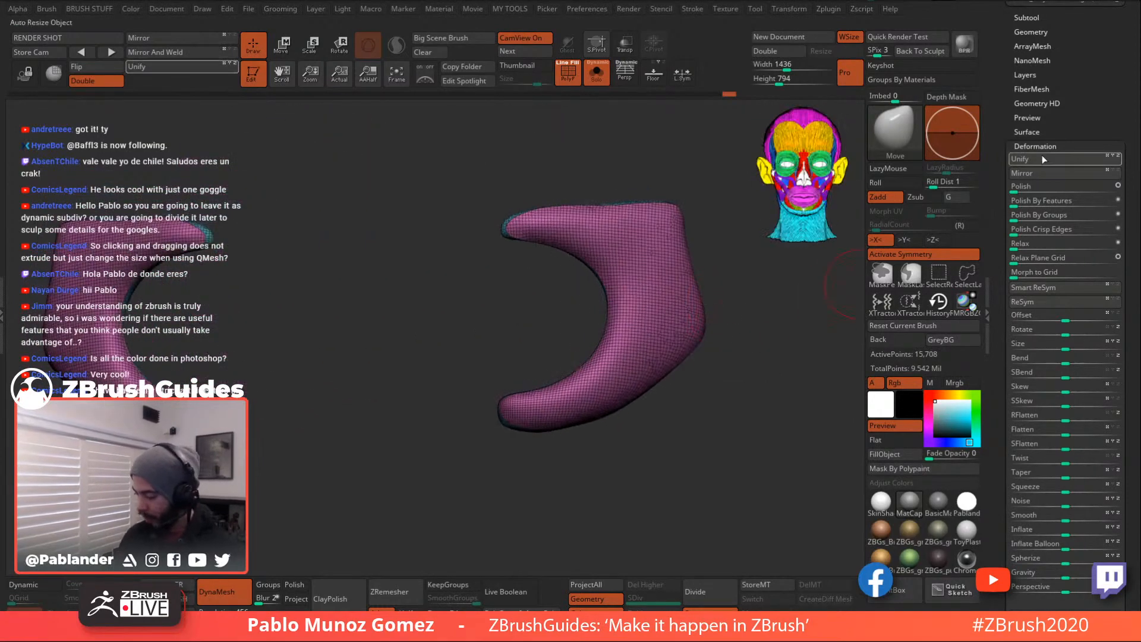
{"action": "left_click", "coordinate": [1041, 31]}
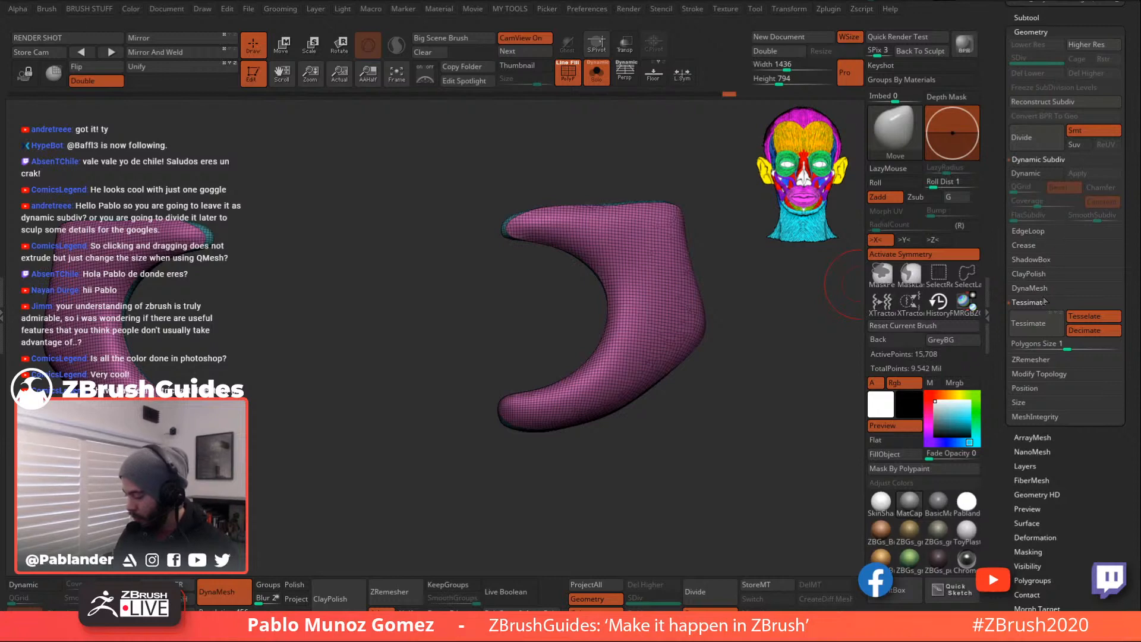
- Set ZRemesher to Half with KeepGroups on and SmoothGroups at 0
{"action": "left_click", "coordinate": [1035, 360]}
{"action": "left_click_drag", "start_coordinate": [1131, 309], "coordinate": [992, 283]}
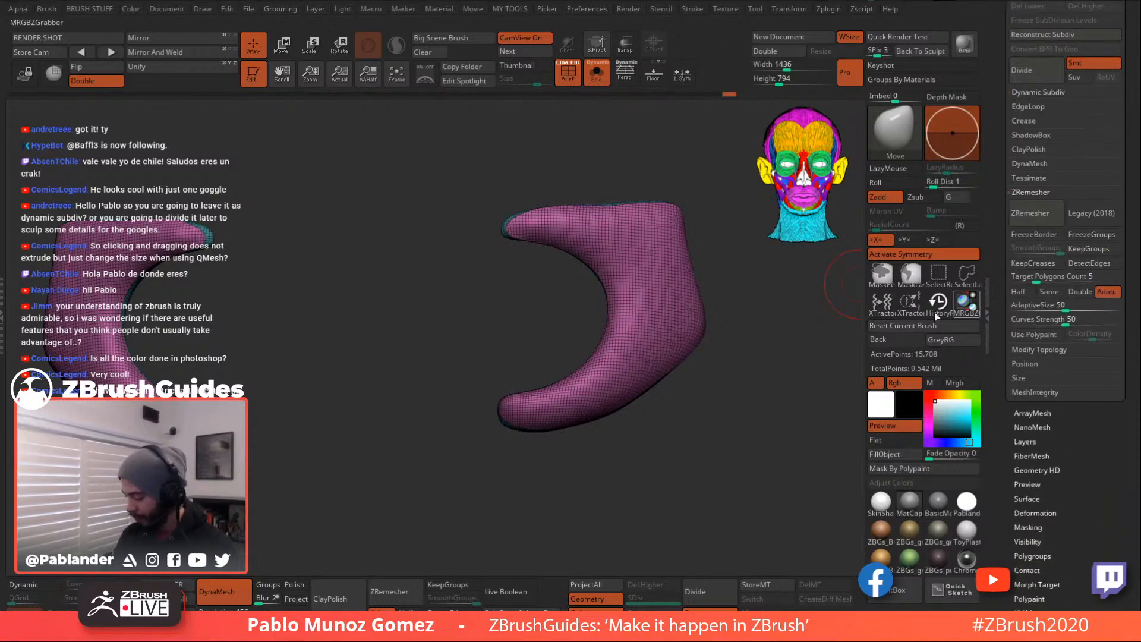
{"action": "left_click_drag", "start_coordinate": [742, 419], "coordinate": [717, 432]}
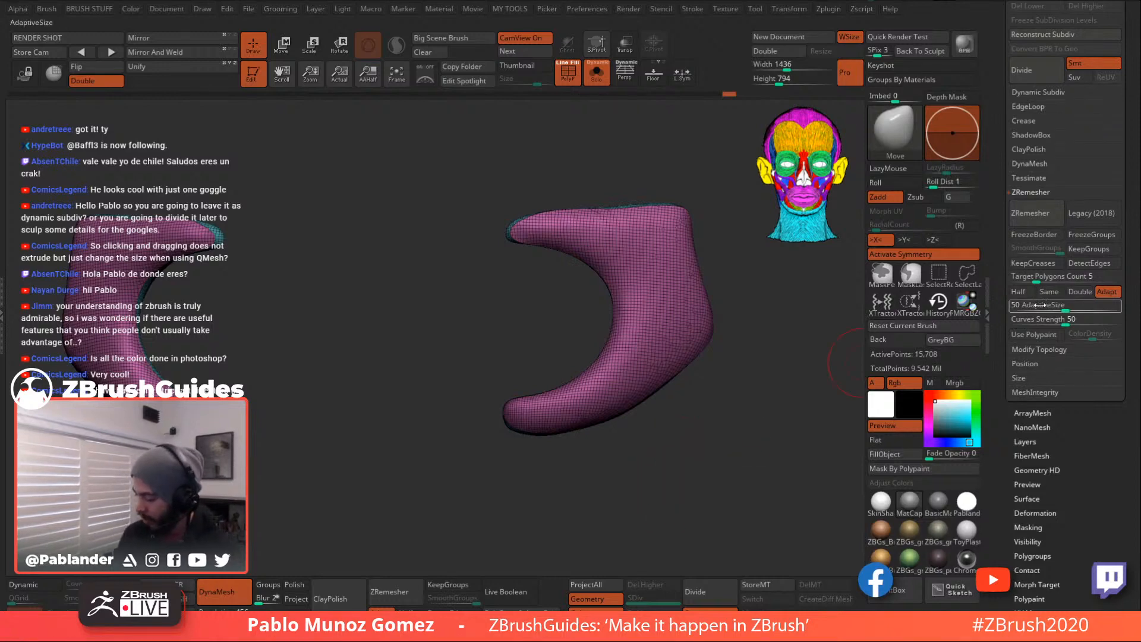
{"action": "left_click", "coordinate": [1033, 291]}
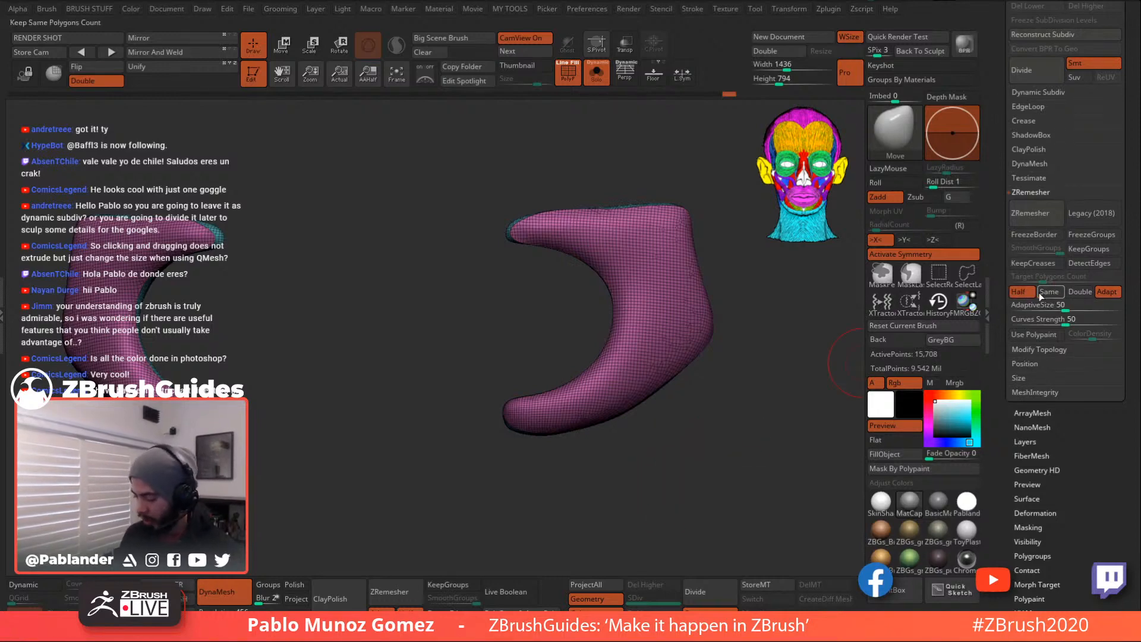
{"action": "left_click_drag", "start_coordinate": [726, 394], "coordinate": [726, 413]}
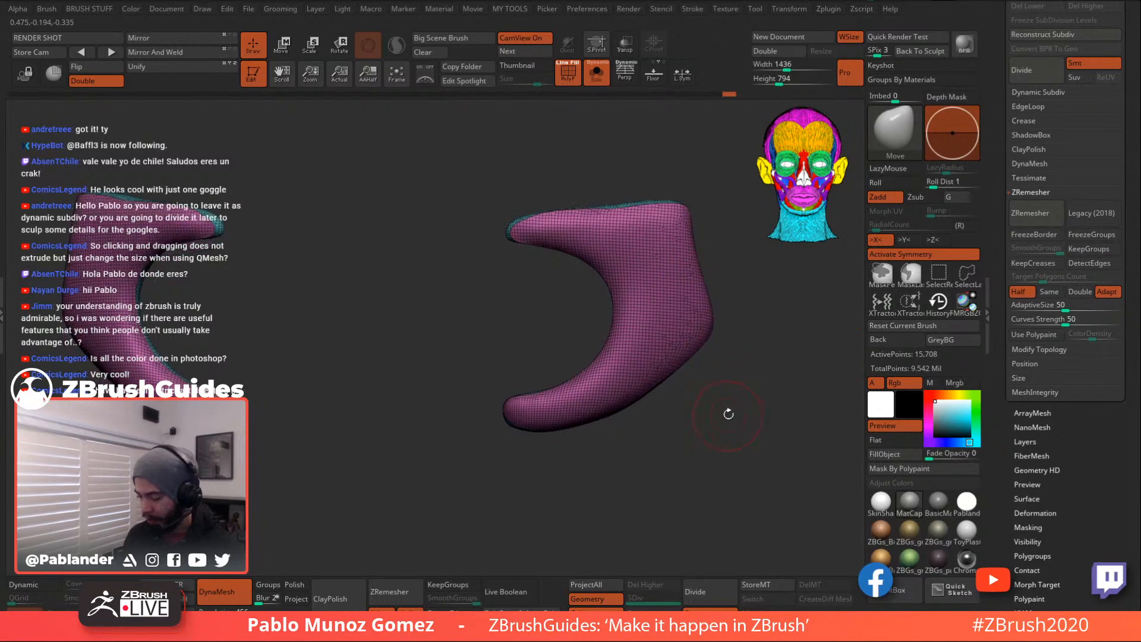
{"action": "left_click", "coordinate": [1095, 250]}
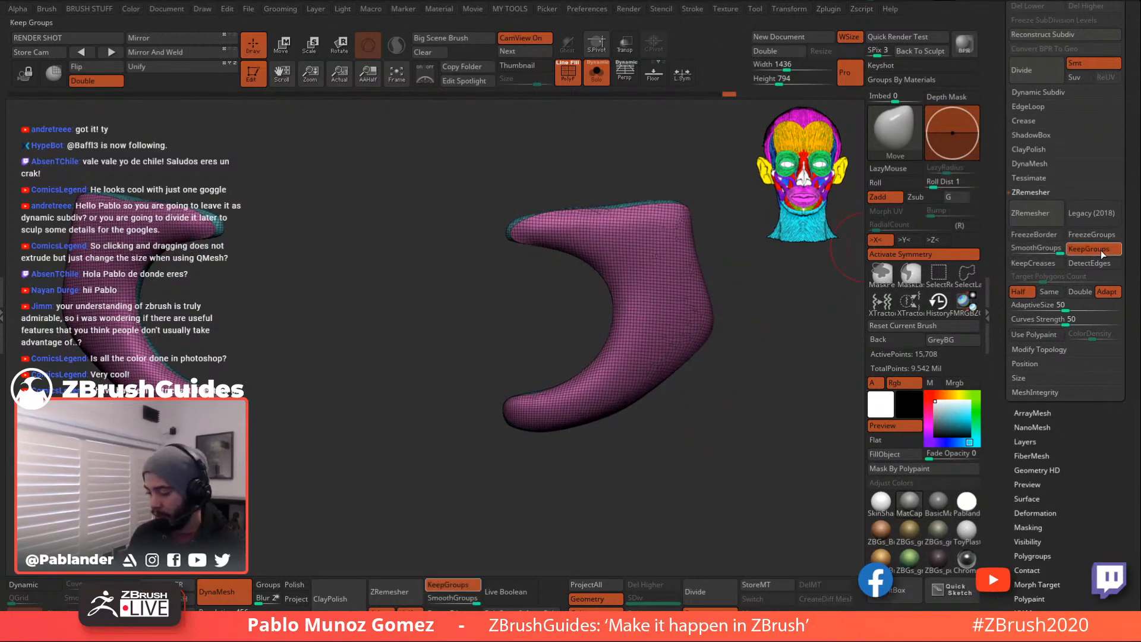
{"action": "left_click_drag", "start_coordinate": [797, 344], "coordinate": [791, 392]}
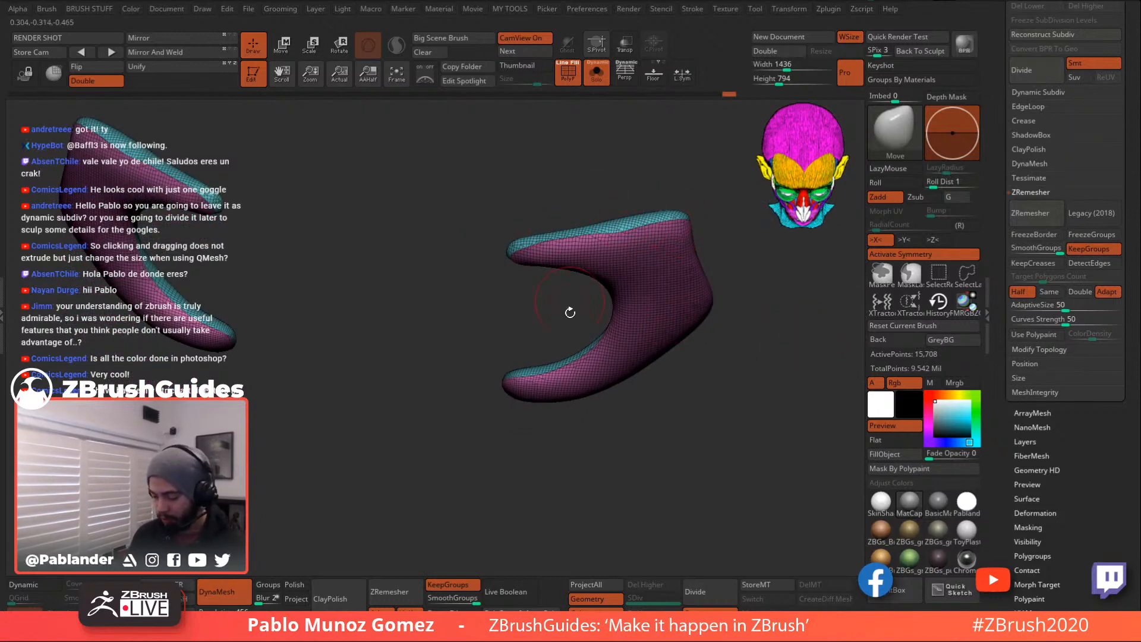
{"action": "left_click_drag", "start_coordinate": [771, 396], "coordinate": [759, 375]}
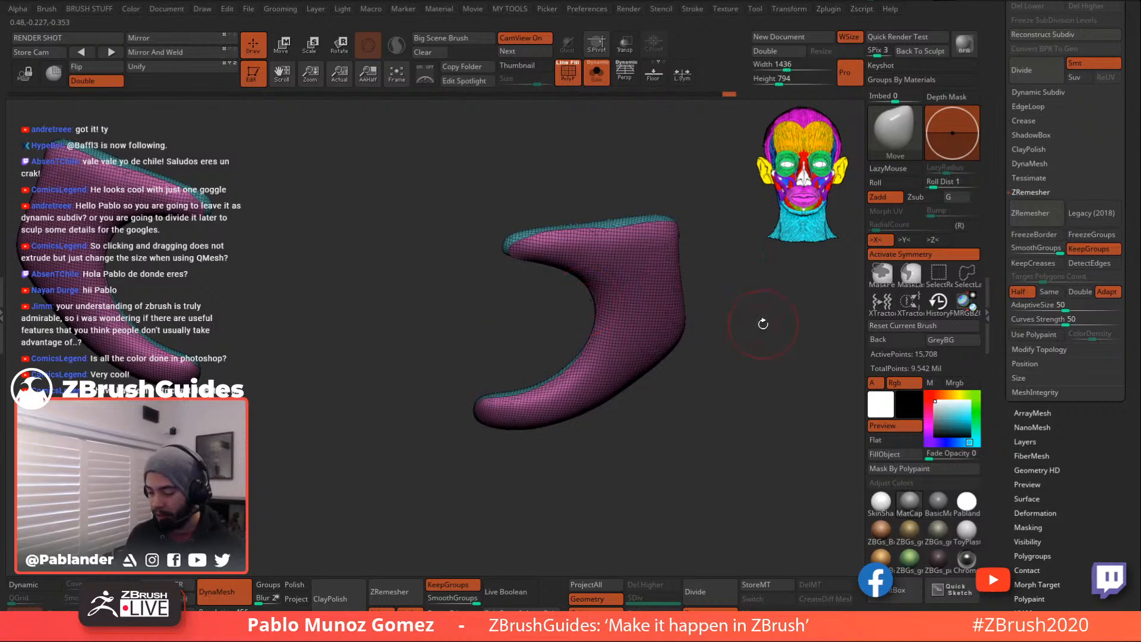
{"action": "left_click", "coordinate": [1014, 250]}
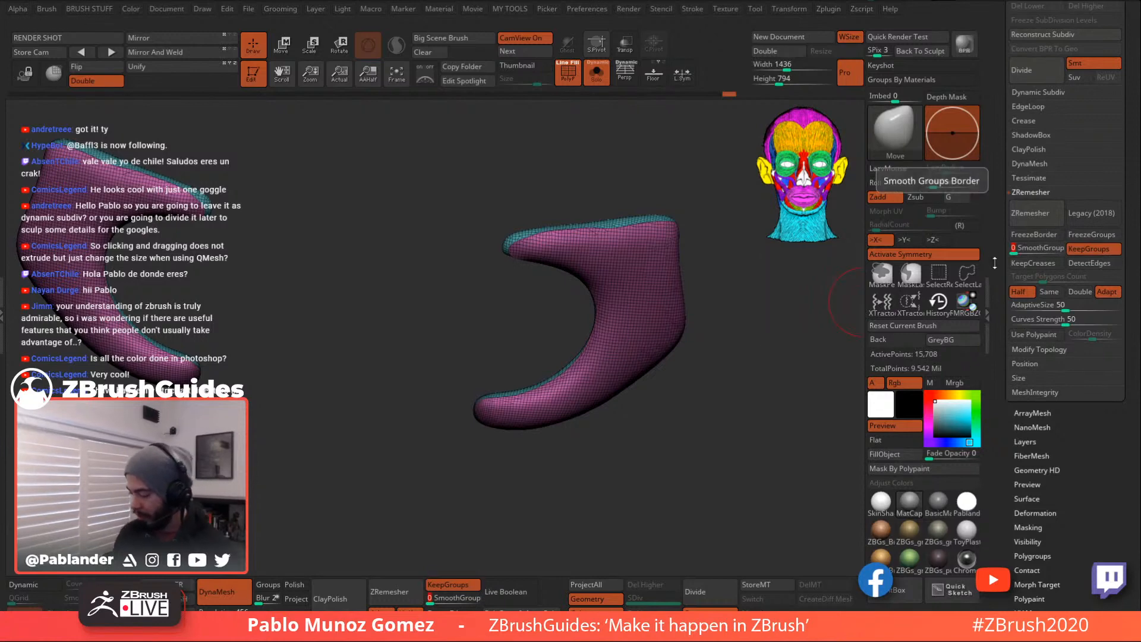
- Run ZRemesher four times, halving the strap's point count each pass
{"action": "left_click", "coordinate": [1034, 213]}
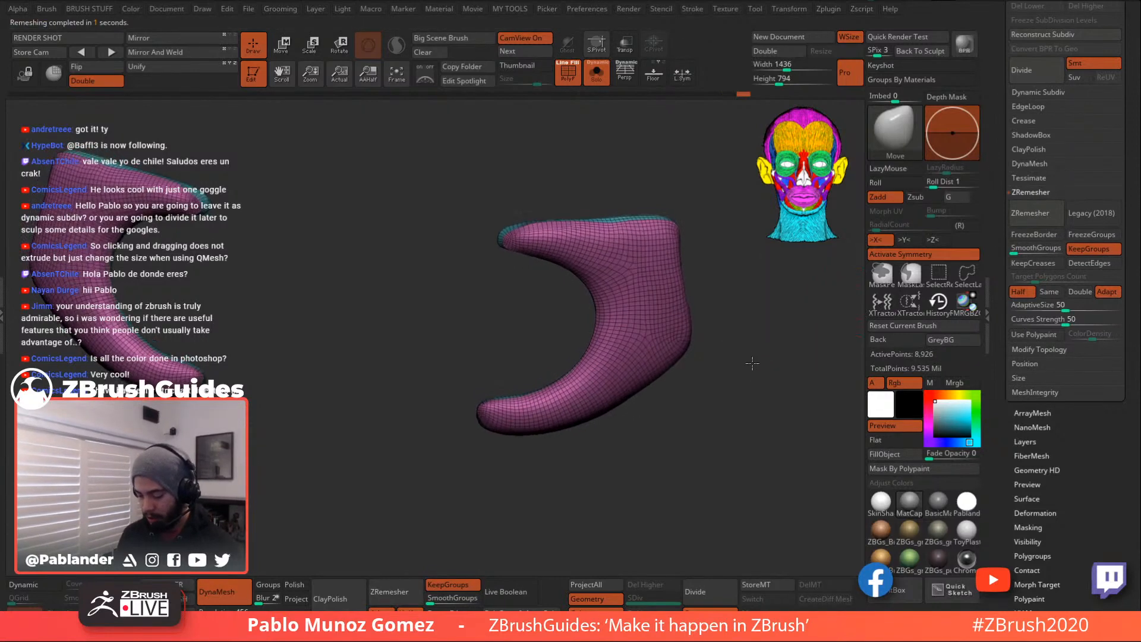
{"action": "left_click", "coordinate": [1040, 211]}
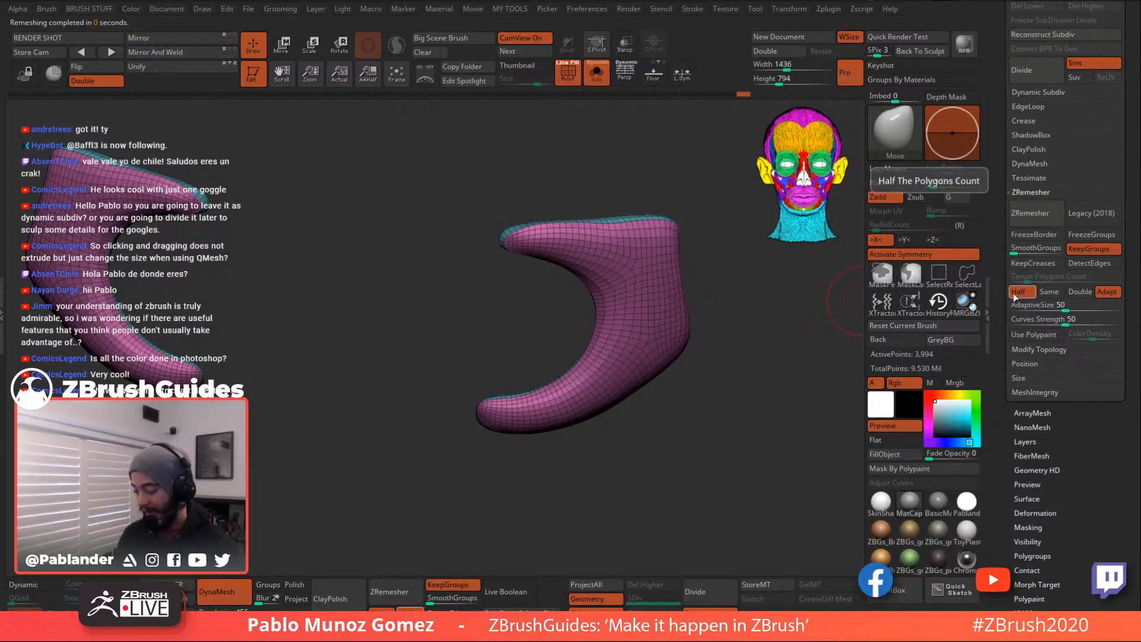
{"action": "left_click", "coordinate": [1038, 213]}
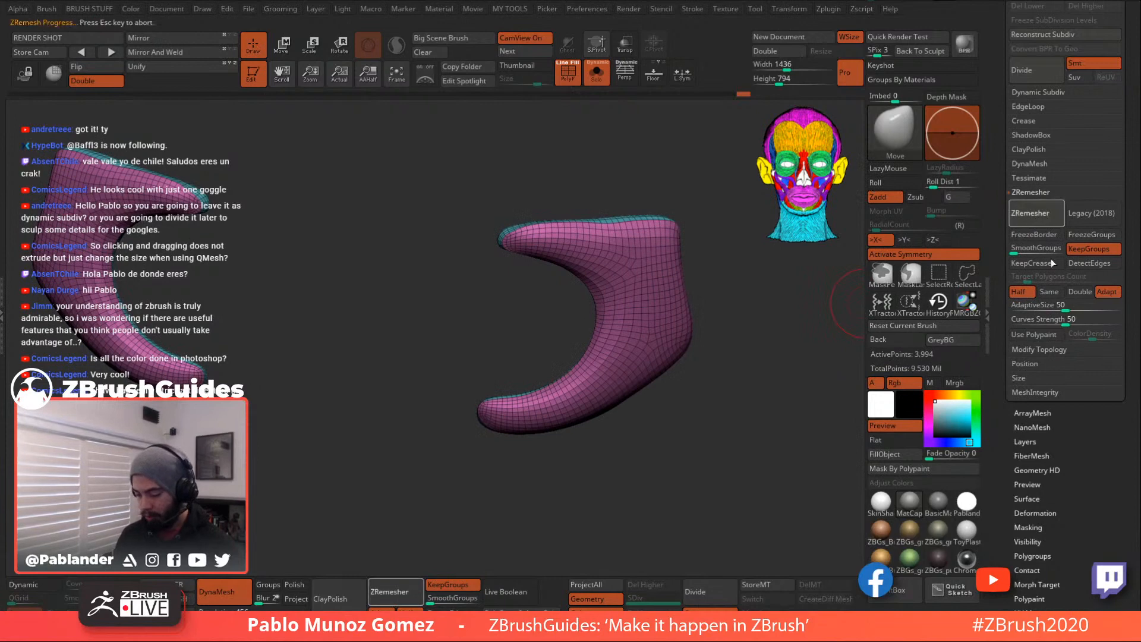
{"action": "left_click_drag", "start_coordinate": [833, 362], "coordinate": [762, 383]}
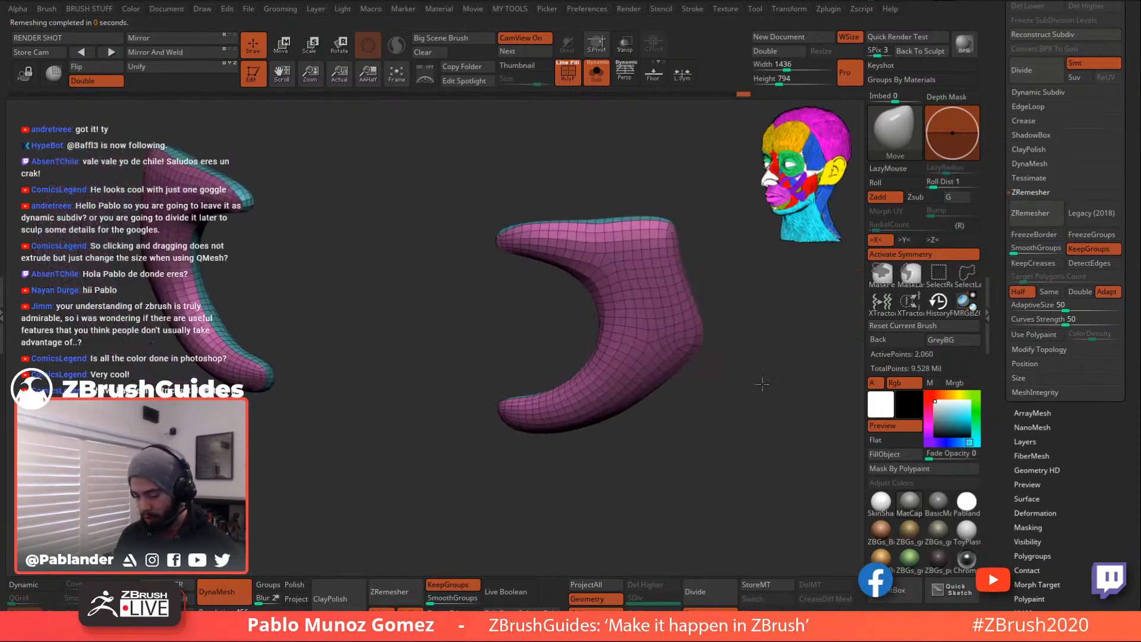
{"action": "left_click", "coordinate": [1037, 212]}
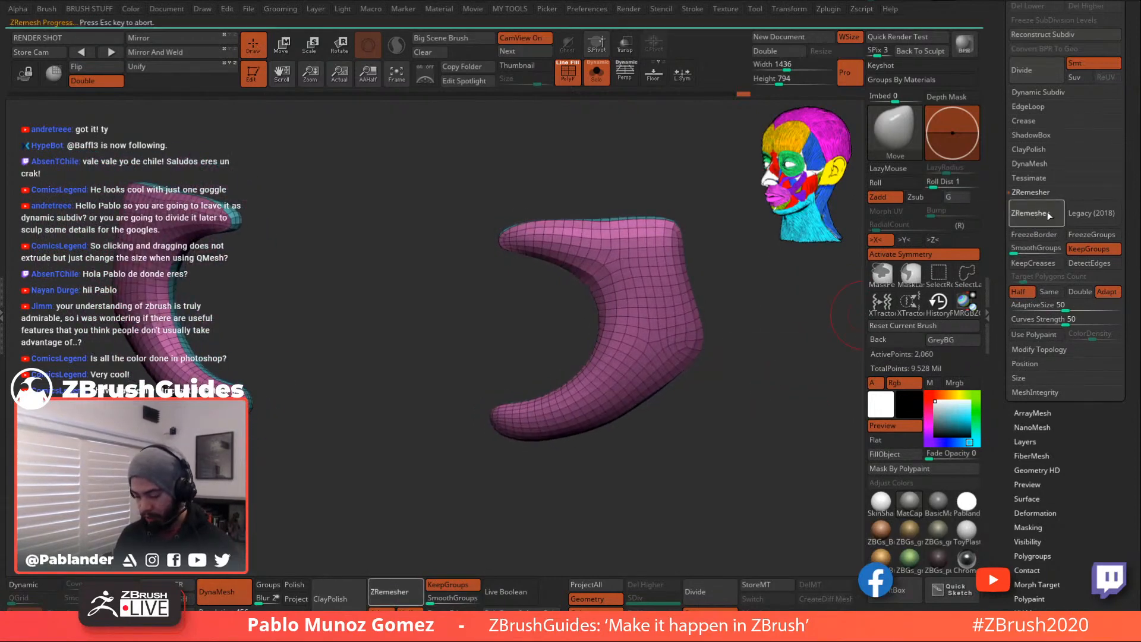
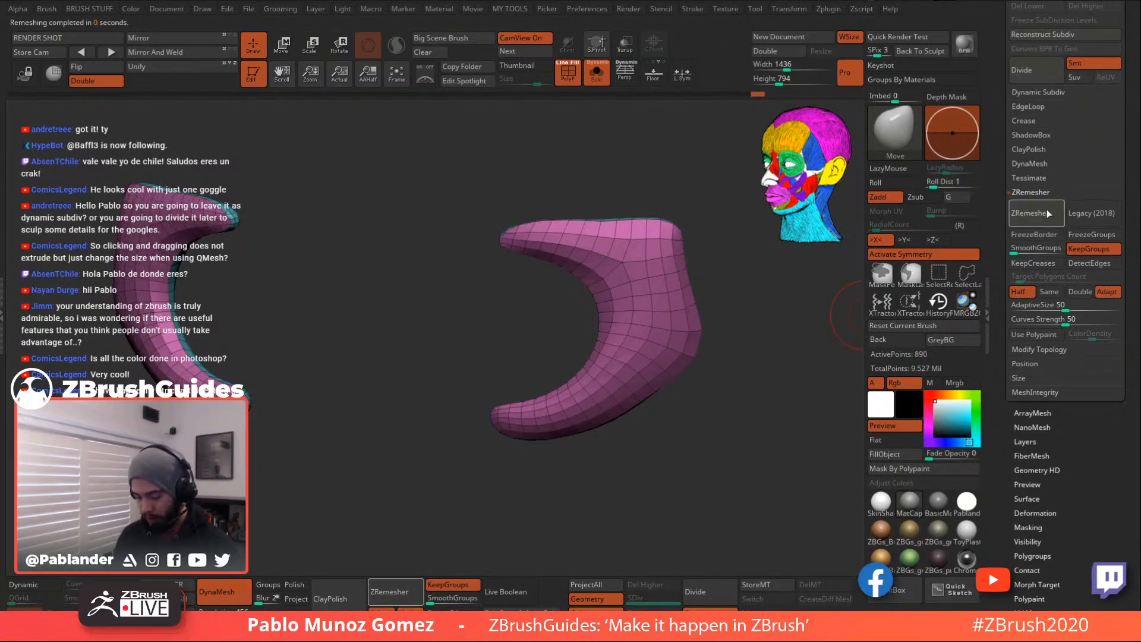
- Undo the 890-point remesh, retry ZRemesher once, and undo again to keep 1,276 points
{"action": "key", "text": "ctrl+z"}
{"action": "mouse_move", "coordinate": [707, 398]}
{"action": "left_mouse_down"}
{"action": "mouse_move", "coordinate": [746, 411]}
{"action": "mouse_move", "coordinate": [726, 396]}
{"action": "left_mouse_up"}
{"action": "left_click", "coordinate": [1038, 213]}
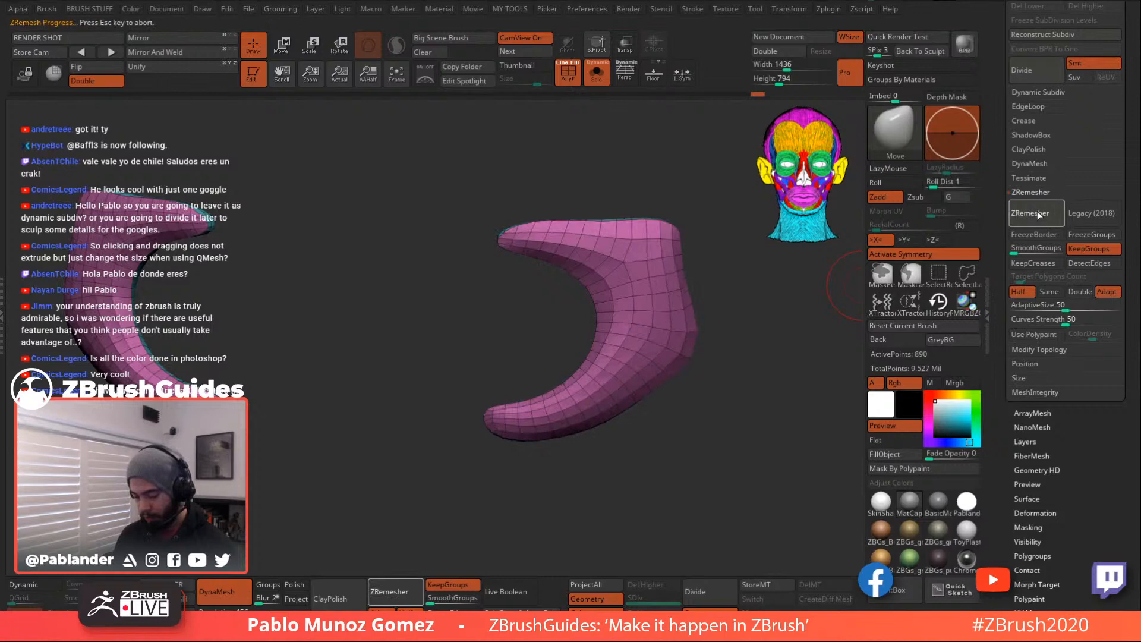
{"action": "key", "text": "ctrl+z"}
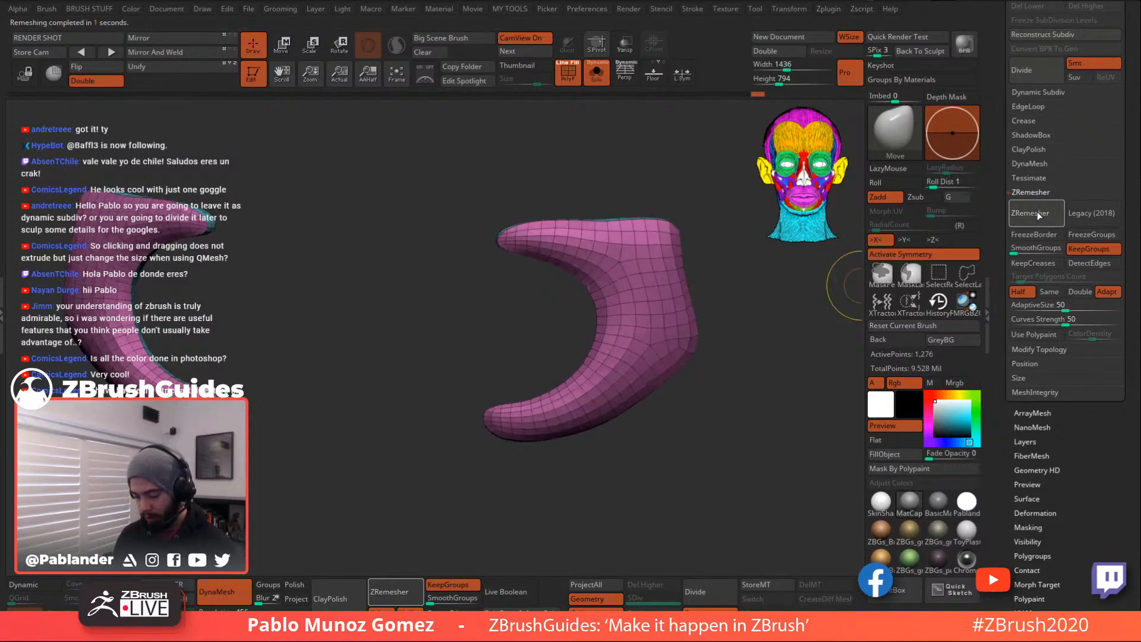
{"action": "mouse_move", "coordinate": [737, 393]}
{"action": "left_mouse_down"}
{"action": "mouse_move", "coordinate": [785, 395]}
{"action": "mouse_move", "coordinate": [765, 395]}
{"action": "mouse_move", "coordinate": [754, 368]}
{"action": "mouse_move", "coordinate": [730, 396]}
{"action": "left_mouse_up"}
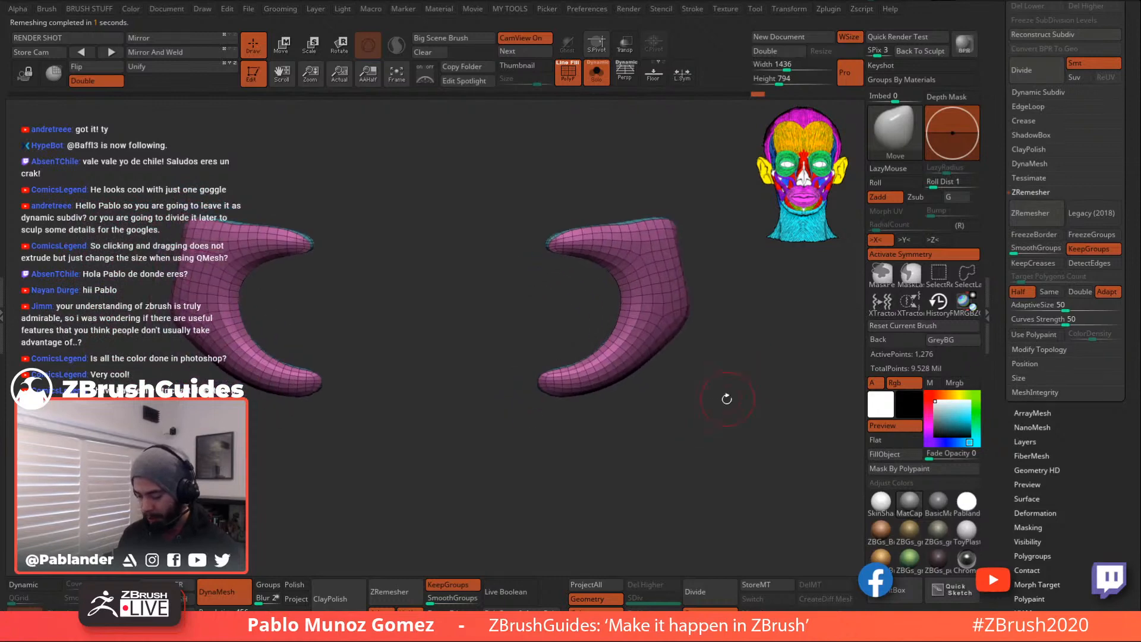
{"action": "left_click_drag", "start_coordinate": [1131, 162], "coordinate": [1118, 256]}
{"action": "left_click_drag", "start_coordinate": [710, 324], "coordinate": [715, 338]}
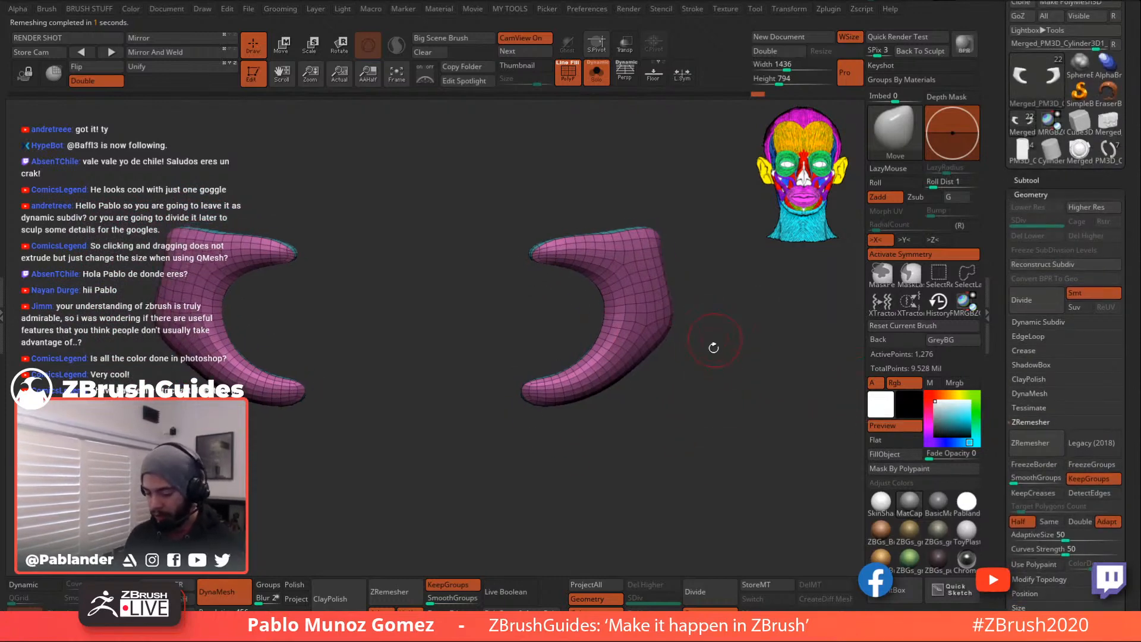
- Smooth the strap's upper-right side and its inner edge
{"action": "mouse_move", "coordinate": [621, 219]}
{"action": "left_mouse_down", "text": "alt"}
{"action": "mouse_move", "coordinate": [600, 309]}
{"action": "mouse_move", "coordinate": [625, 274]}
{"action": "mouse_move", "coordinate": [714, 260]}
{"action": "left_mouse_up", "text": "alt"}
{"action": "mouse_move", "coordinate": [773, 345]}
{"action": "left_mouse_down", "text": "alt"}
{"action": "mouse_move", "coordinate": [756, 303]}
{"action": "mouse_move", "coordinate": [713, 301]}
{"action": "left_mouse_up", "text": "alt"}
{"action": "left_click_drag", "start_coordinate": [692, 223], "coordinate": [725, 348], "text": "shift"}
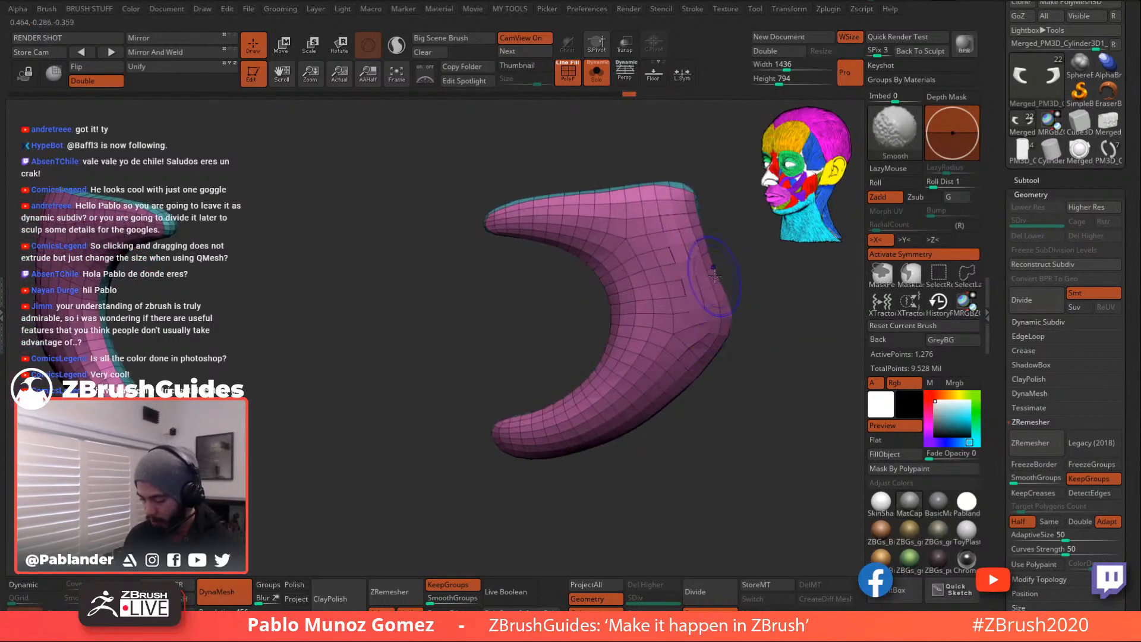
{"action": "left_click_drag", "start_coordinate": [734, 400], "coordinate": [739, 339]}
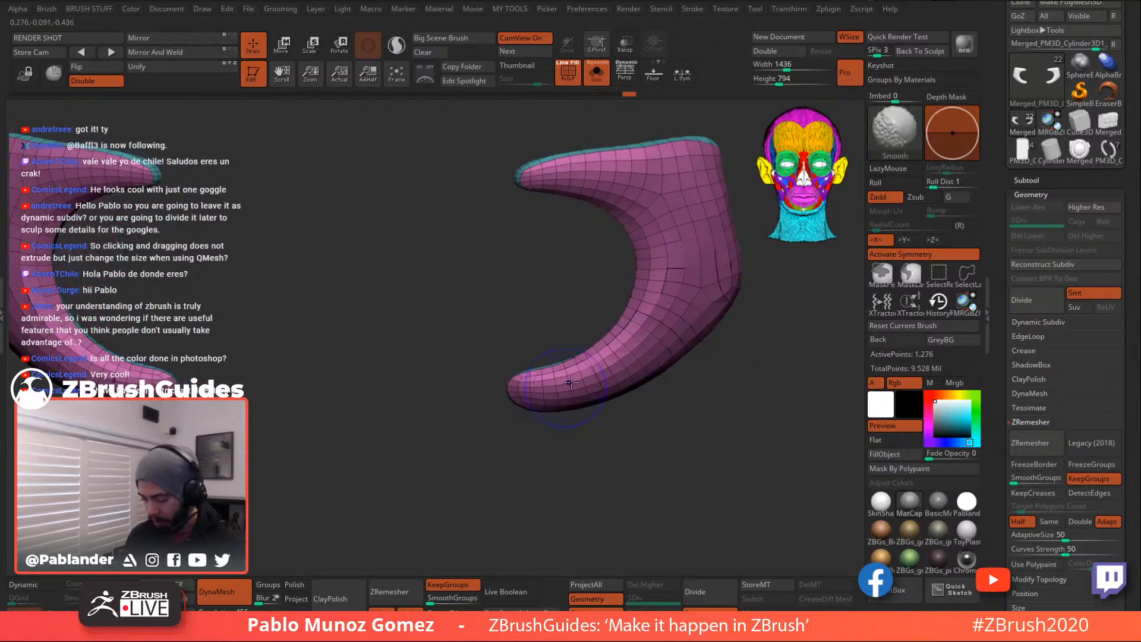
{"action": "left_click_drag", "start_coordinate": [562, 343], "coordinate": [647, 344]}
{"action": "mouse_move", "coordinate": [601, 267]}
{"action": "left_mouse_down", "text": "shift"}
{"action": "mouse_move", "coordinate": [568, 348]}
{"action": "mouse_move", "coordinate": [590, 238]}
{"action": "left_mouse_up", "text": "shift"}
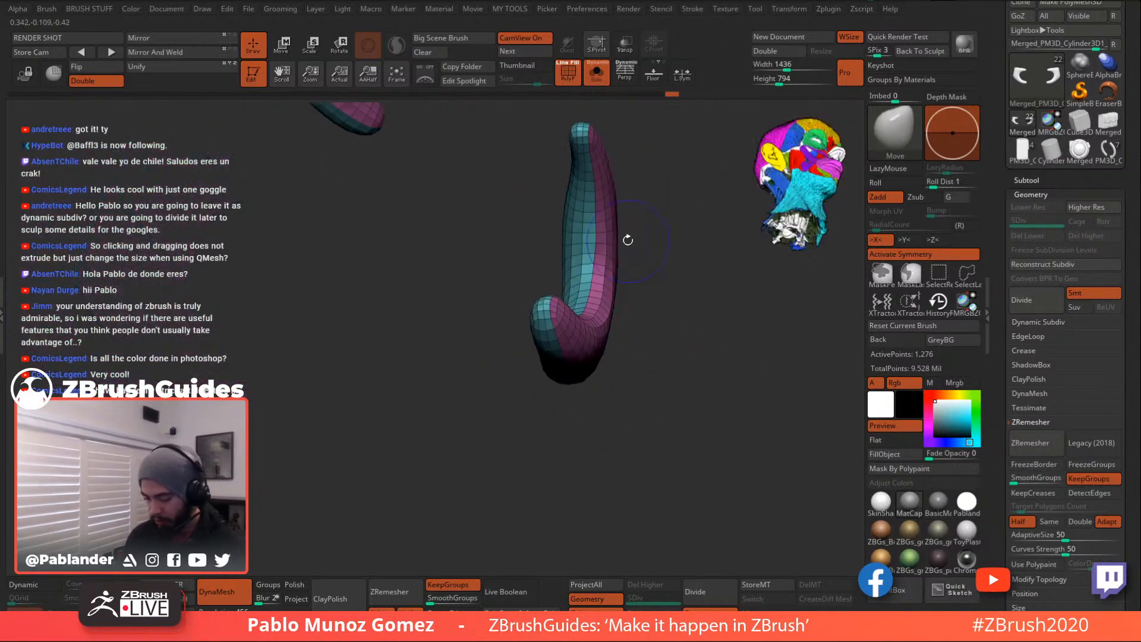
- Smooth the strap's upright prongs, then return to a straight front view
{"action": "mouse_move", "coordinate": [667, 372]}
{"action": "left_mouse_down"}
{"action": "mouse_move", "coordinate": [670, 303]}
{"action": "mouse_move", "coordinate": [646, 269]}
{"action": "left_mouse_up"}
{"action": "left_click_drag", "start_coordinate": [568, 148], "coordinate": [571, 208], "text": "shift"}
{"action": "mouse_move", "coordinate": [622, 336]}
{"action": "left_mouse_down"}
{"action": "mouse_move", "coordinate": [660, 358]}
{"action": "mouse_move", "coordinate": [623, 426]}
{"action": "mouse_move", "coordinate": [640, 279]}
{"action": "mouse_move", "coordinate": [635, 309]}
{"action": "left_mouse_up"}
{"action": "mouse_move", "coordinate": [557, 301]}
{"action": "left_mouse_down", "text": "shift"}
{"action": "mouse_move", "coordinate": [556, 409]}
{"action": "mouse_move", "coordinate": [647, 327]}
{"action": "mouse_move", "coordinate": [624, 362]}
{"action": "mouse_move", "coordinate": [567, 362]}
{"action": "left_mouse_up", "text": "shift"}
{"action": "left_click_drag", "start_coordinate": [632, 413], "coordinate": [638, 284]}
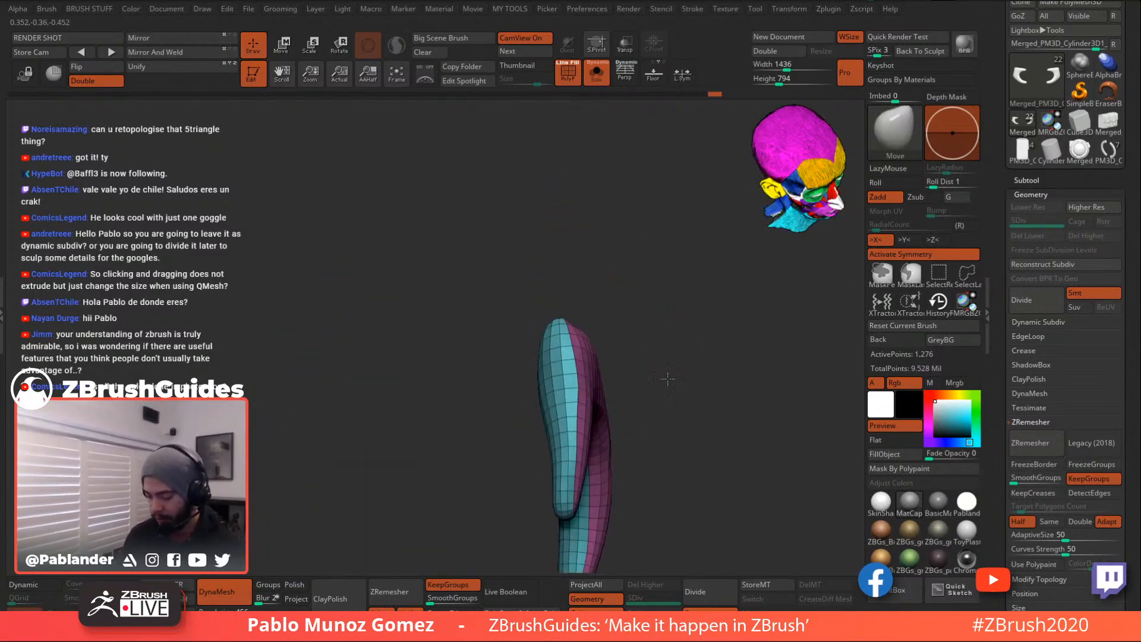
{"action": "left_click_drag", "start_coordinate": [670, 394], "coordinate": [657, 318], "text": "alt"}
{"action": "left_click_drag", "start_coordinate": [576, 267], "coordinate": [578, 327], "text": "shift"}
{"action": "mouse_move", "coordinate": [652, 359]}
{"action": "left_mouse_down"}
{"action": "mouse_move", "coordinate": [660, 229]}
{"action": "mouse_move", "coordinate": [675, 295]}
{"action": "mouse_move", "coordinate": [666, 306]}
{"action": "left_mouse_up"}
{"action": "left_click_drag", "start_coordinate": [645, 317], "coordinate": [703, 329], "text": "alt"}
- Hide the blue-edged polygroup so only the strap's pink outer polygroup remains visible
{"action": "left_click", "coordinate": [635, 305], "text": "ctrl+shift"}
{"action": "left_click", "coordinate": [730, 329], "text": "ctrl+shift"}
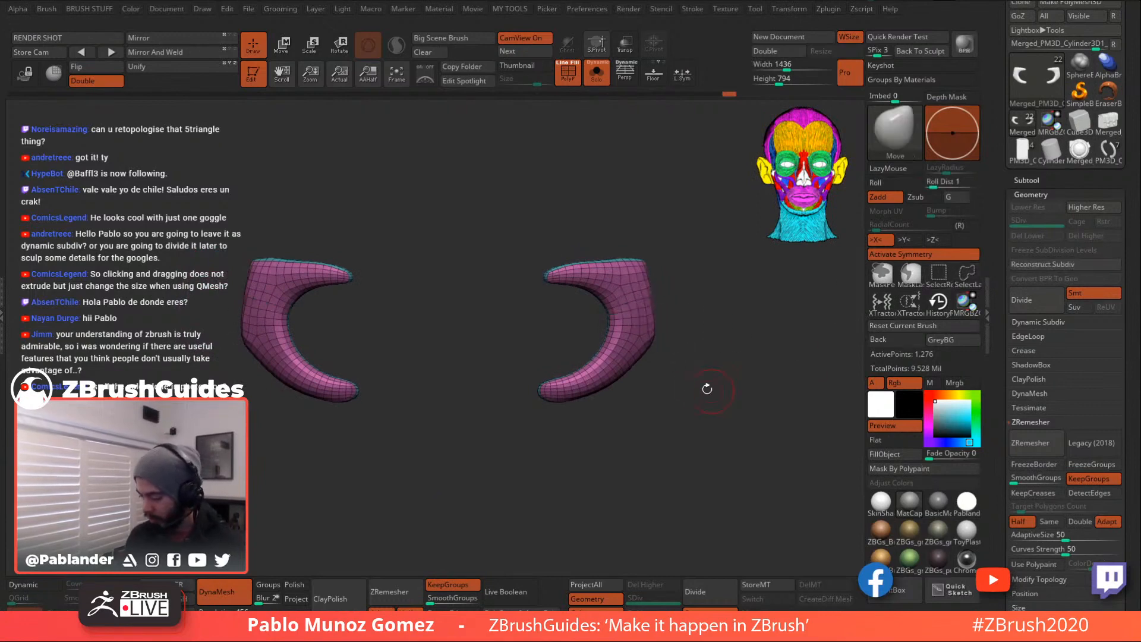
{"action": "left_click", "coordinate": [623, 290], "text": "ctrl+shift"}
{"action": "left_click_drag", "start_coordinate": [690, 342], "coordinate": [704, 375]}
- Delete the hidden polygroup from the strap with Del Hidden, leaving the pink mesh
{"action": "key", "text": "2"}
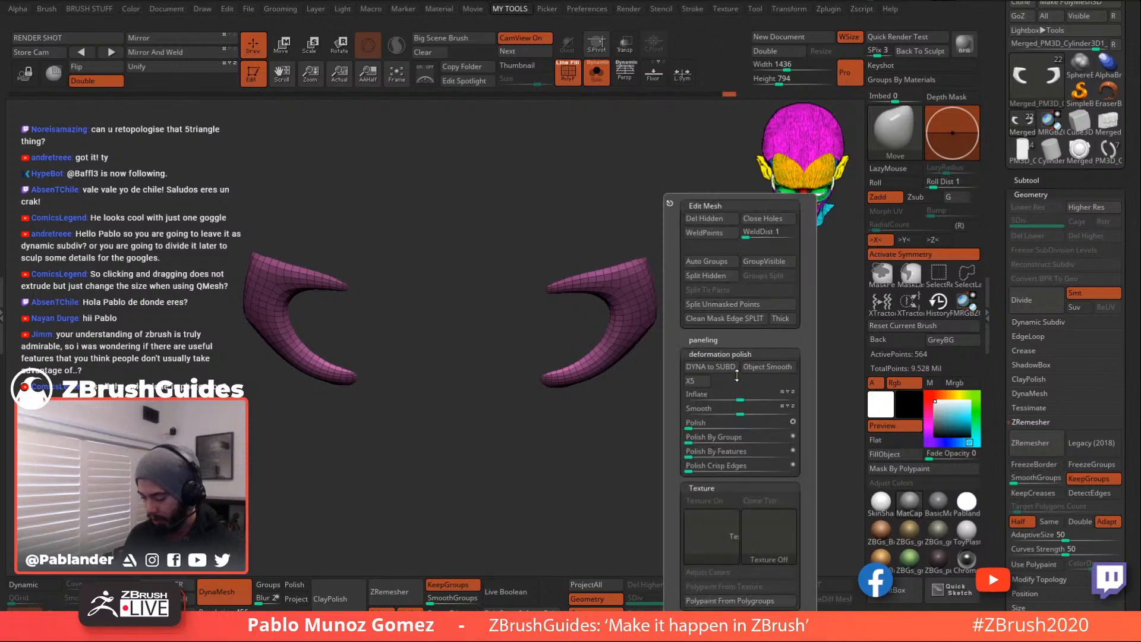
{"action": "left_click", "coordinate": [718, 220]}
{"action": "left_click_drag", "start_coordinate": [596, 463], "coordinate": [601, 362]}
{"action": "left_click_drag", "start_coordinate": [710, 324], "coordinate": [821, 311], "text": "shift"}
- Turn off KeepGroups, test ZRemesher and Legacy (2018) remeshing, then undo back to 564 points
{"action": "left_click_drag", "start_coordinate": [997, 376], "coordinate": [997, 134]}
{"action": "left_click", "coordinate": [1097, 237]}
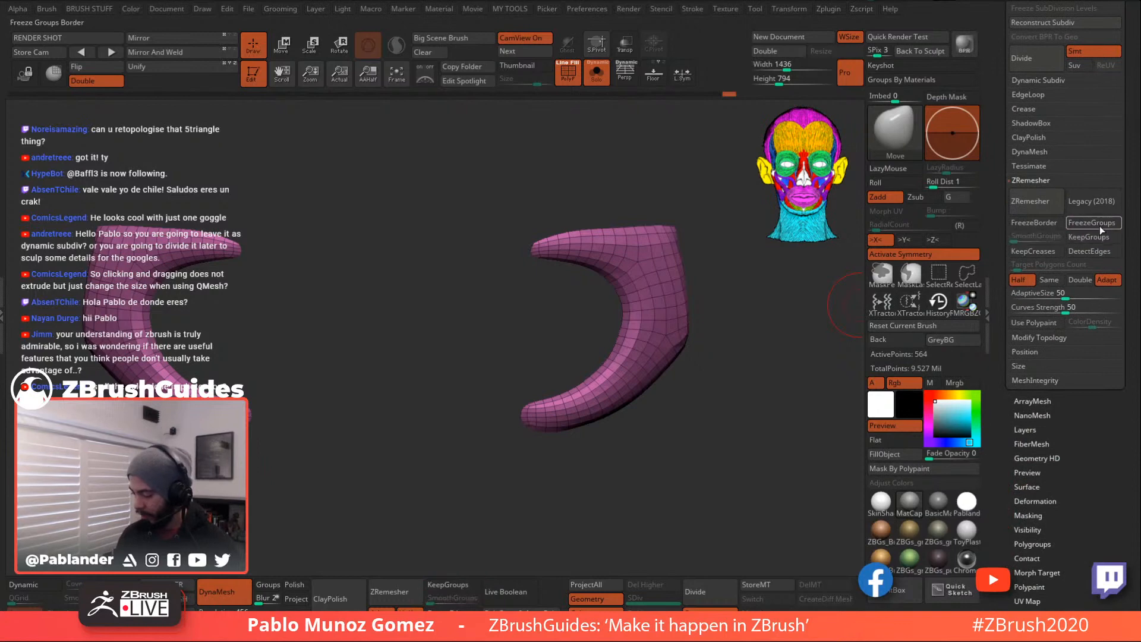
{"action": "left_click", "coordinate": [1046, 202]}
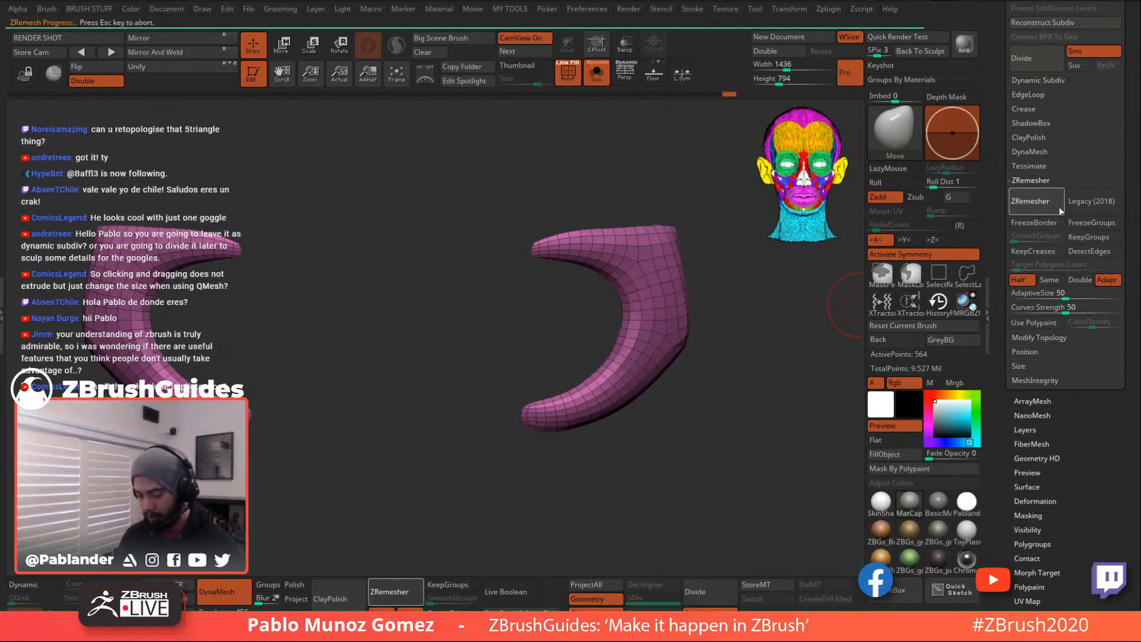
{"action": "left_click", "coordinate": [1085, 202]}
{"action": "left_click", "coordinate": [1059, 201]}
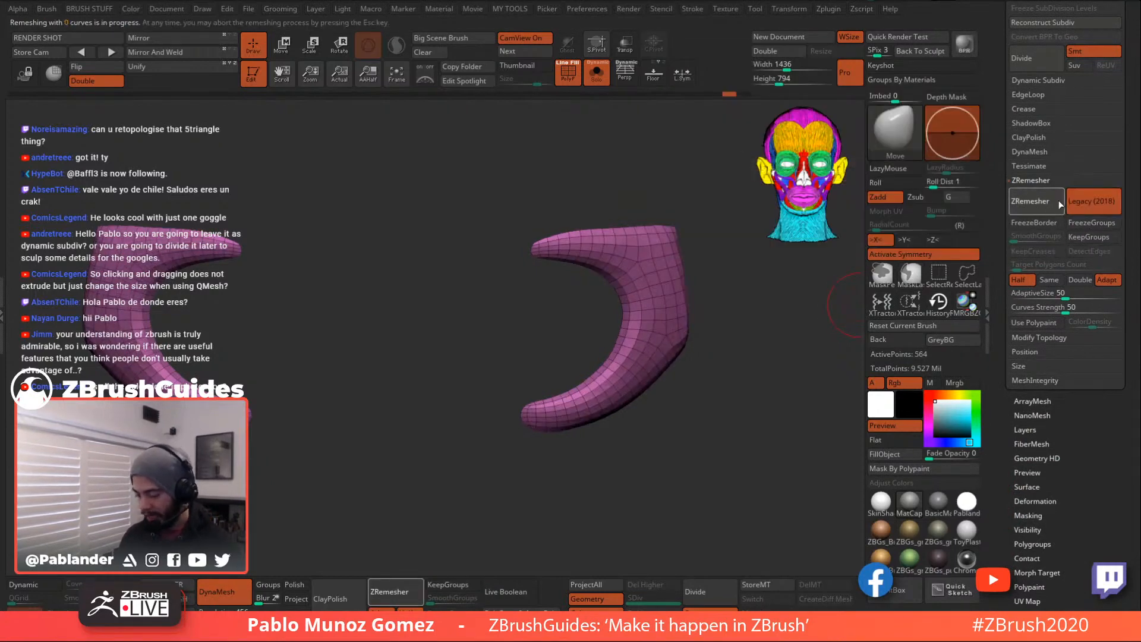
{"action": "left_click", "coordinate": [1052, 202]}
{"action": "left_click", "coordinate": [1046, 201]}
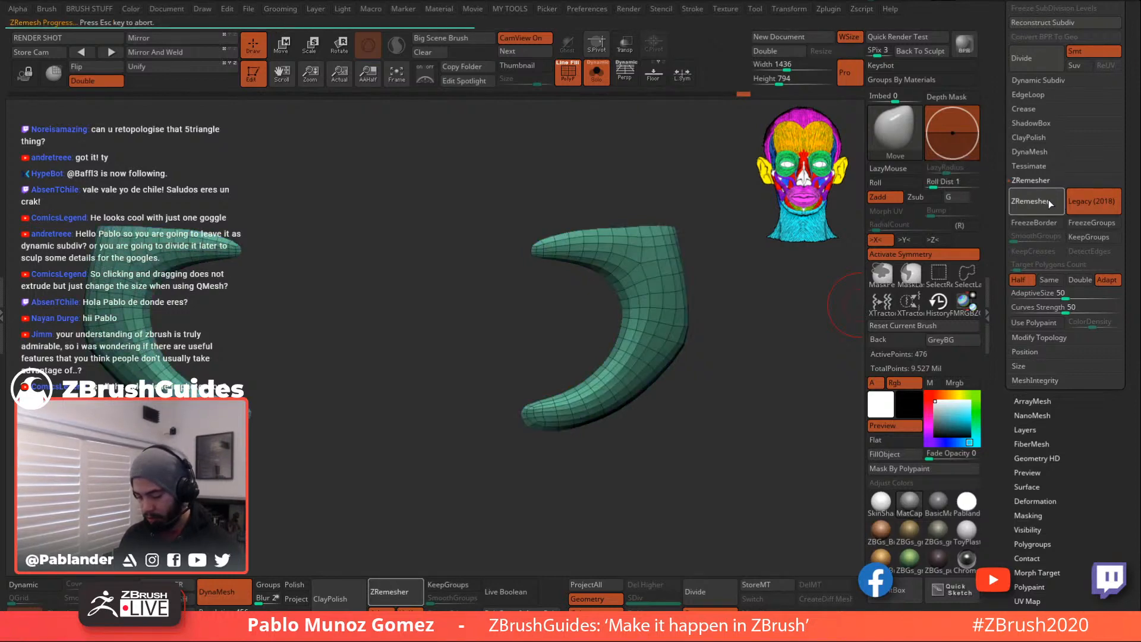
{"action": "left_click", "coordinate": [1047, 201]}
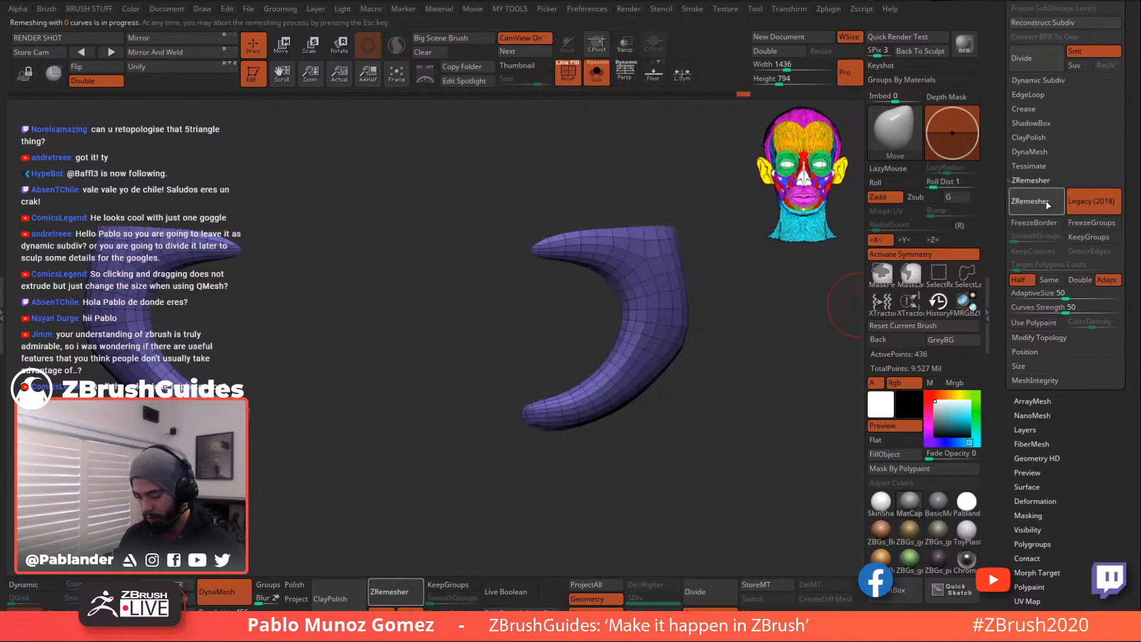
{"action": "key", "text": "ctrl+z"}
{"action": "key", "text": "ctrl+z"}
{"action": "key", "text": "ctrl+z"}
{"action": "key", "text": "ctrl+z"}
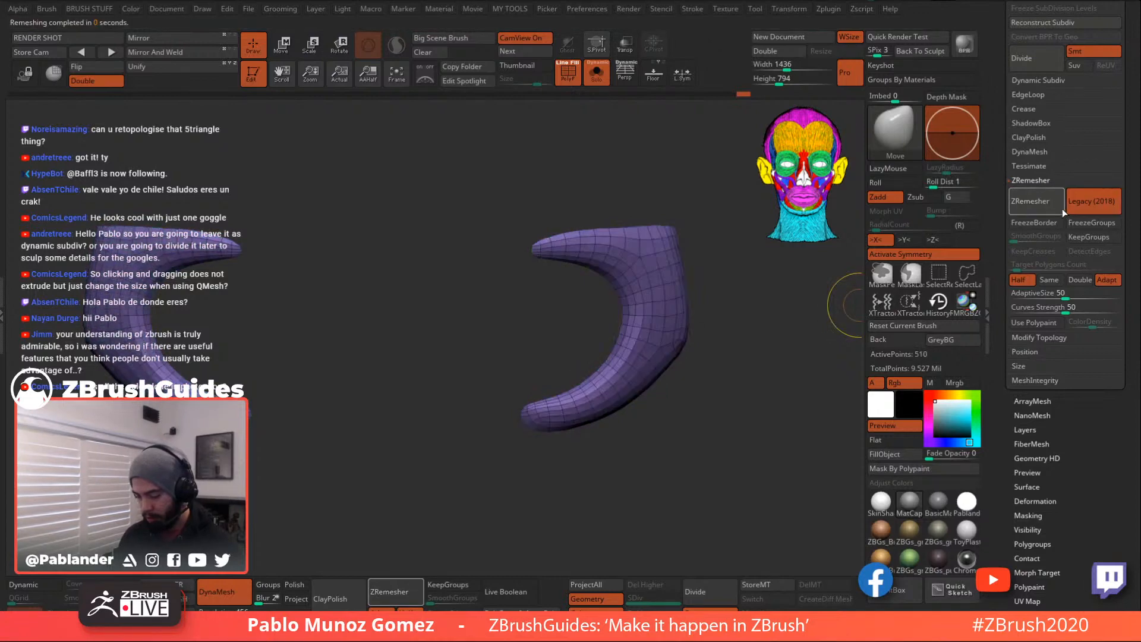
- Switch back to the current ZRemesher and turn off Half
{"action": "left_click", "coordinate": [1074, 201]}
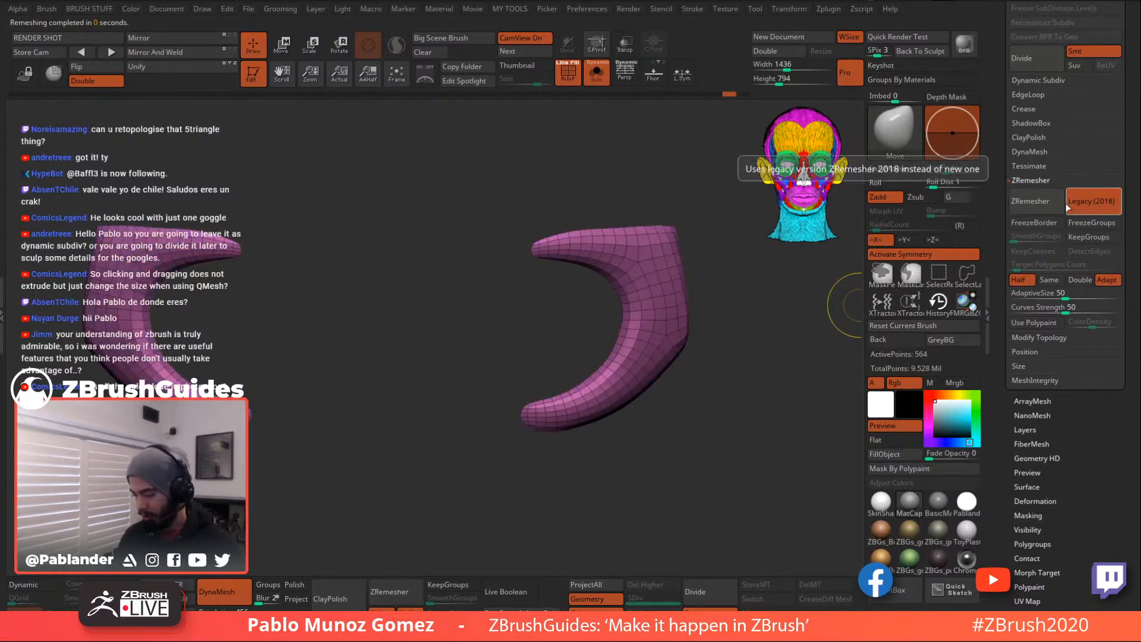
{"action": "left_click", "coordinate": [1019, 280]}
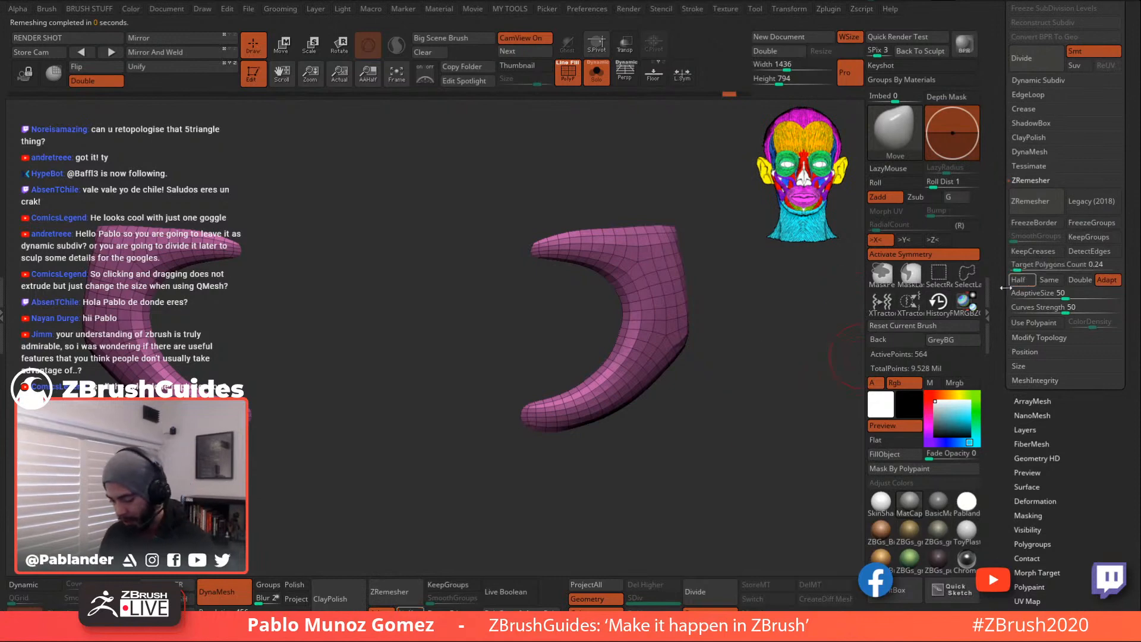
{"action": "left_click_drag", "start_coordinate": [717, 426], "coordinate": [688, 335]}
- Lightly smooth the strap surface
{"action": "key", "text": "shift"}
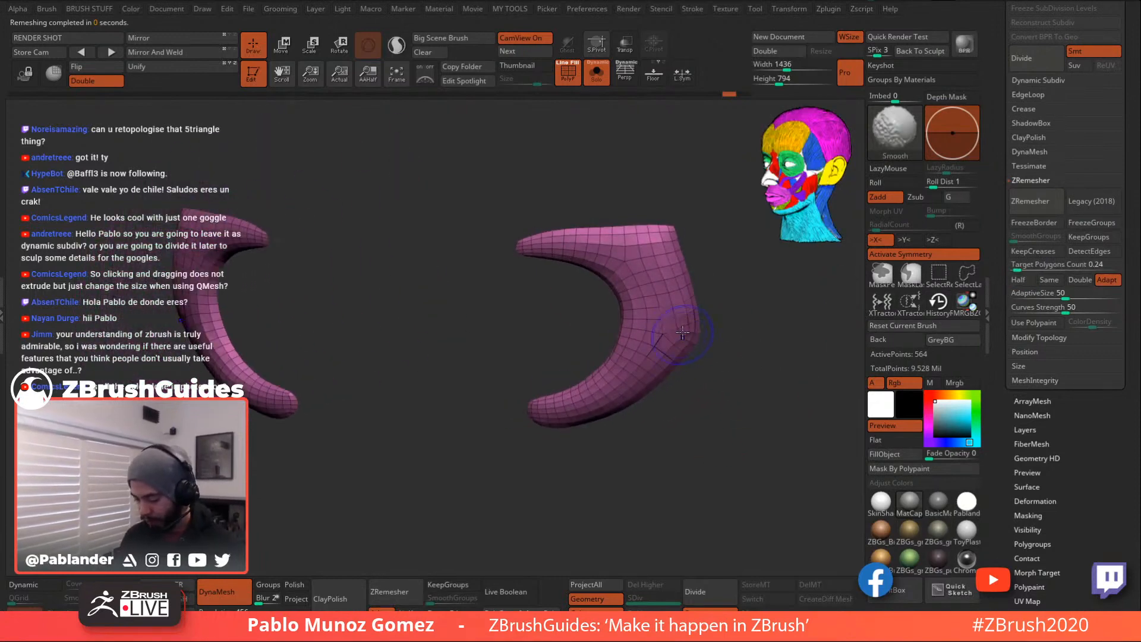
{"action": "left_click_drag", "start_coordinate": [671, 265], "coordinate": [665, 247], "text": "shift"}
{"action": "left_click_drag", "start_coordinate": [736, 385], "coordinate": [718, 336]}
- Turn off Solo and inspect the strap against the goggles on the full alien
{"action": "left_click", "coordinate": [598, 76]}
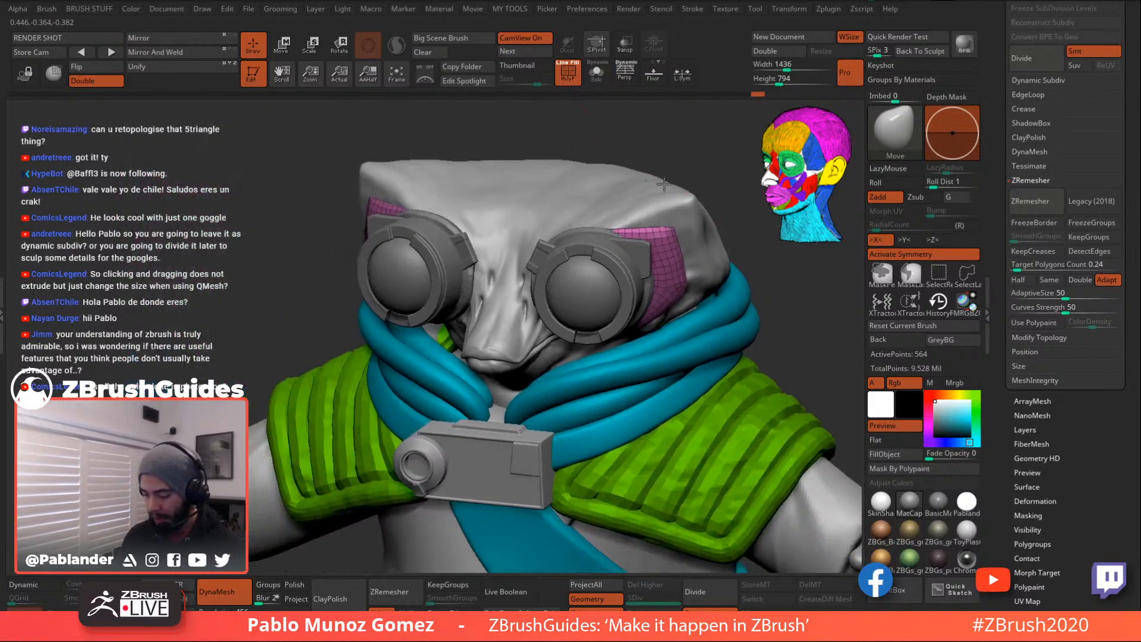
{"action": "left_click_drag", "start_coordinate": [741, 281], "coordinate": [713, 260]}
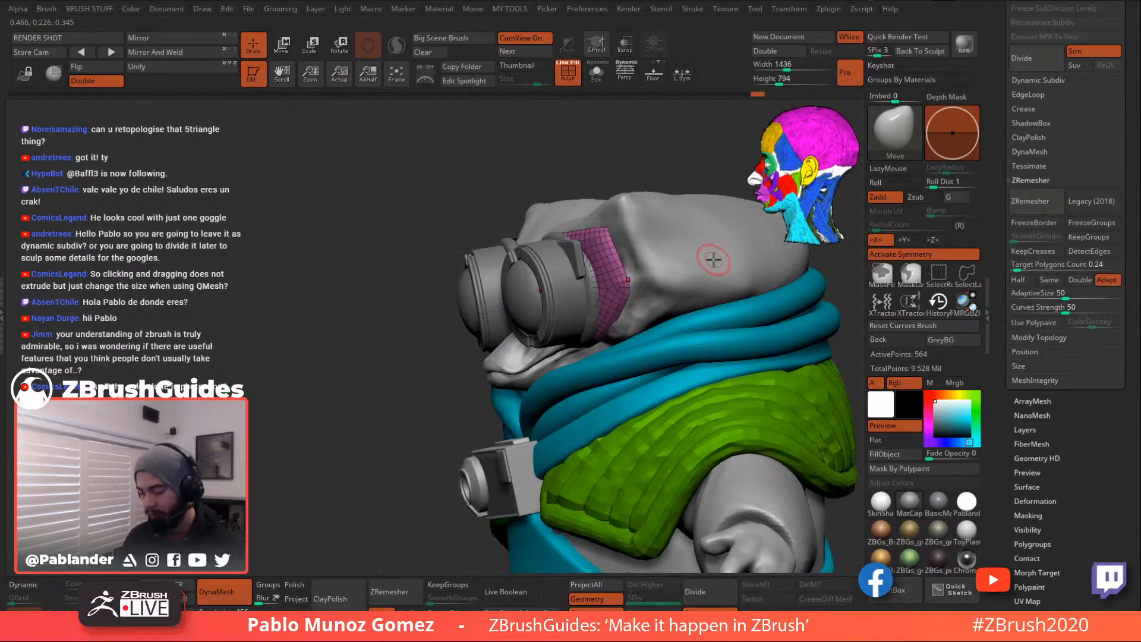
{"action": "mouse_move", "coordinate": [672, 235]}
{"action": "right_mouse_down"}
{"action": "mouse_move", "coordinate": [640, 176]}
{"action": "mouse_move", "coordinate": [608, 254]}
{"action": "right_mouse_up"}
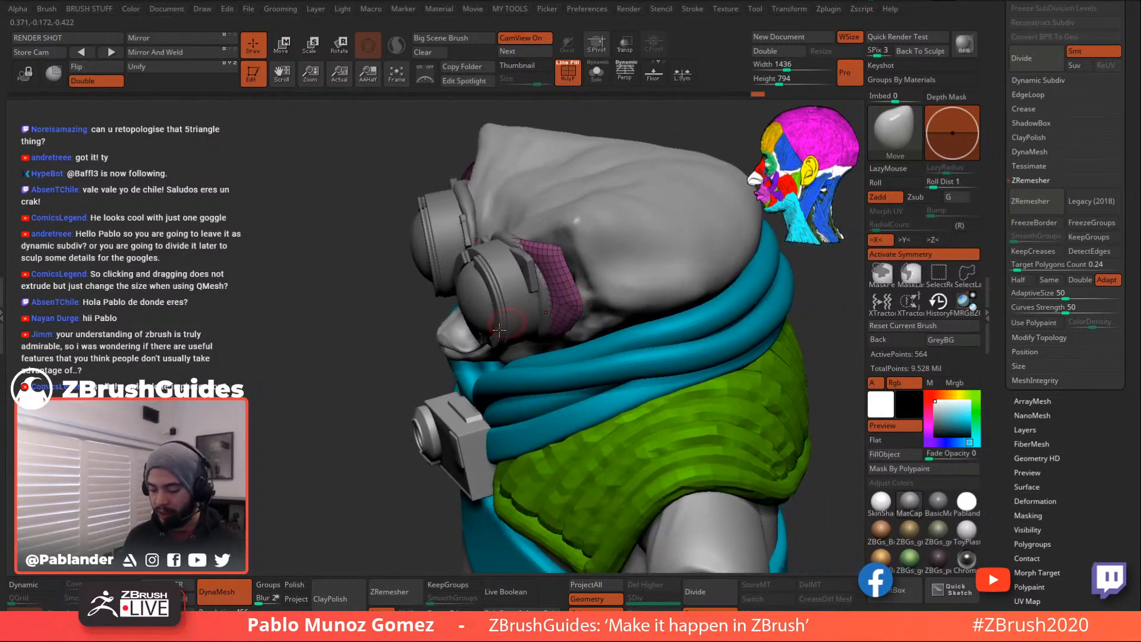
{"action": "mouse_move", "coordinate": [613, 315]}
{"action": "right_mouse_down"}
{"action": "mouse_move", "coordinate": [571, 339]}
{"action": "mouse_move", "coordinate": [550, 374]}
{"action": "mouse_move", "coordinate": [526, 305]}
{"action": "mouse_move", "coordinate": [518, 216]}
{"action": "right_mouse_up"}
{"action": "right_click", "coordinate": [556, 350]}
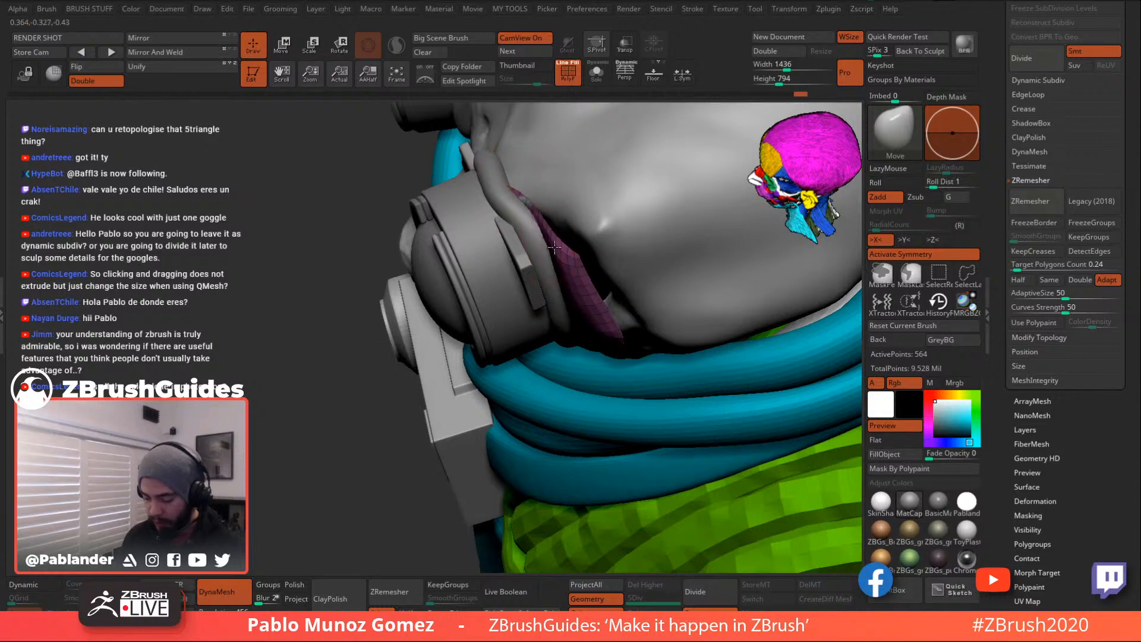
{"action": "mouse_move", "coordinate": [539, 220]}
{"action": "right_mouse_down"}
{"action": "mouse_move", "coordinate": [525, 208]}
{"action": "mouse_move", "coordinate": [564, 284]}
{"action": "right_mouse_up"}
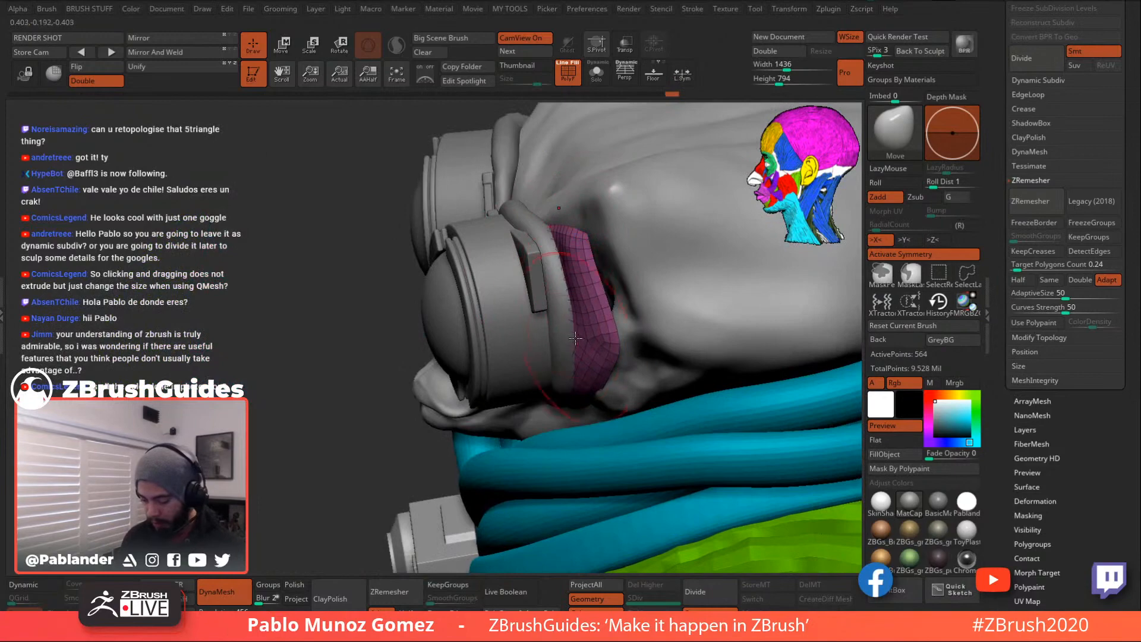
{"action": "mouse_move", "coordinate": [584, 303]}
{"action": "right_mouse_down"}
{"action": "mouse_move", "coordinate": [572, 262]}
{"action": "mouse_move", "coordinate": [588, 310]}
{"action": "mouse_move", "coordinate": [644, 326]}
{"action": "mouse_move", "coordinate": [598, 331]}
{"action": "mouse_move", "coordinate": [606, 337]}
{"action": "right_mouse_up"}
{"action": "key", "text": "space"}
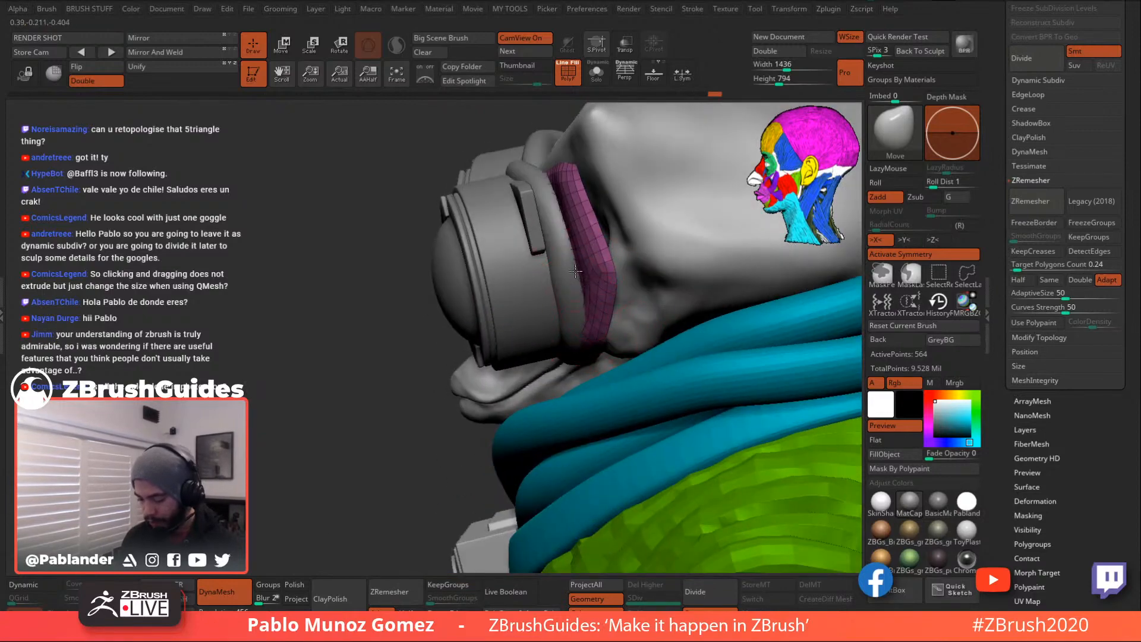
{"action": "right_click_drag", "start_coordinate": [583, 259], "coordinate": [568, 336]}
{"action": "key", "text": "ctrl+z"}
{"action": "key", "text": "ctrl+z"}
{"action": "key", "text": "ctrl+z"}
{"action": "key", "text": "ctrl+z"}
{"action": "key", "text": "ctrl+z"}
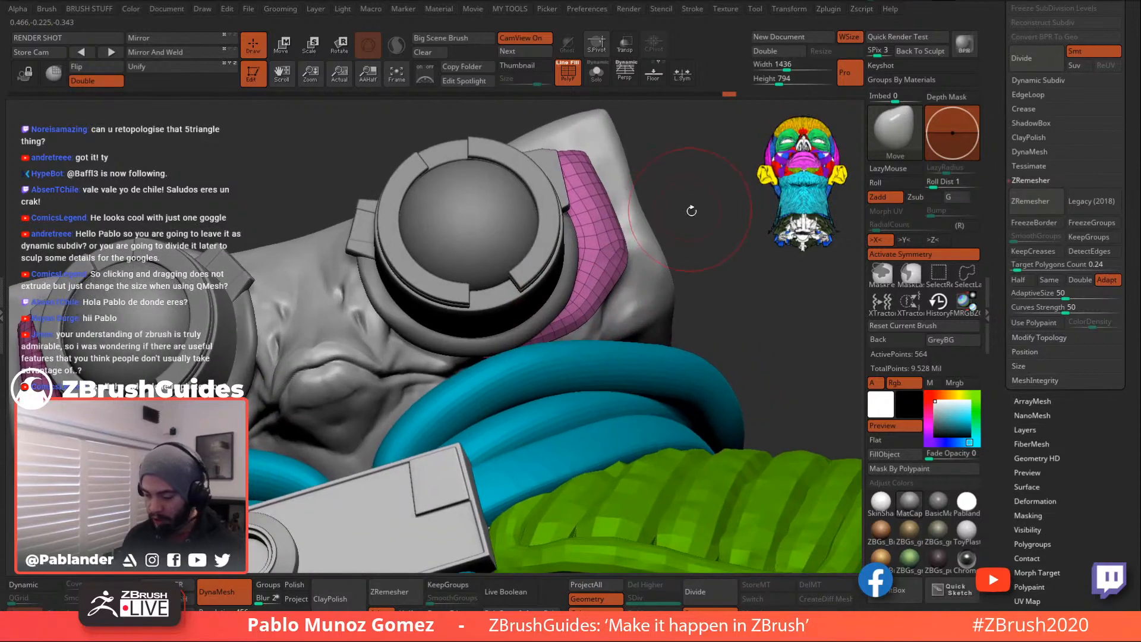
- Turn Solo back on to show the strap pieces on their own
{"action": "left_click", "coordinate": [597, 73]}
{"action": "right_click_drag", "start_coordinate": [648, 235], "coordinate": [631, 290]}
{"action": "mouse_move", "coordinate": [561, 306]}
{"action": "right_mouse_down"}
{"action": "mouse_move", "coordinate": [562, 316]}
{"action": "mouse_move", "coordinate": [611, 303]}
{"action": "right_mouse_up"}
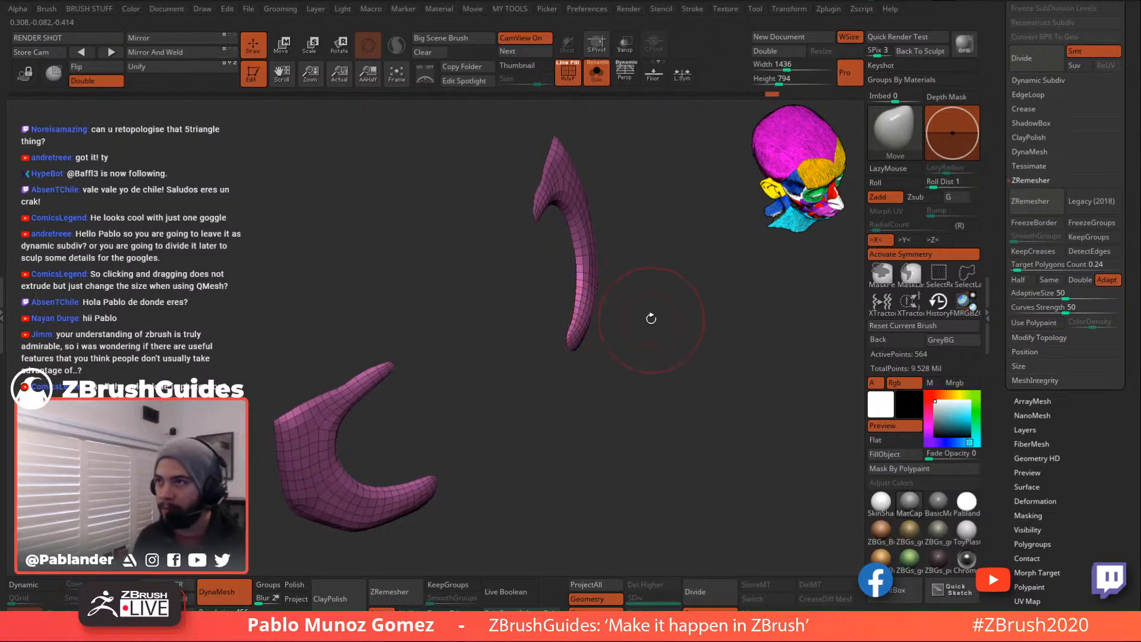
- Show the full alien again and snap to a straight front view of the goggles
{"action": "right_click_drag", "start_coordinate": [656, 367], "coordinate": [588, 295]}
{"action": "mouse_move", "coordinate": [652, 318]}
{"action": "right_mouse_down"}
{"action": "mouse_move", "coordinate": [578, 301]}
{"action": "mouse_move", "coordinate": [595, 314]}
{"action": "mouse_move", "coordinate": [564, 296]}
{"action": "right_mouse_up"}
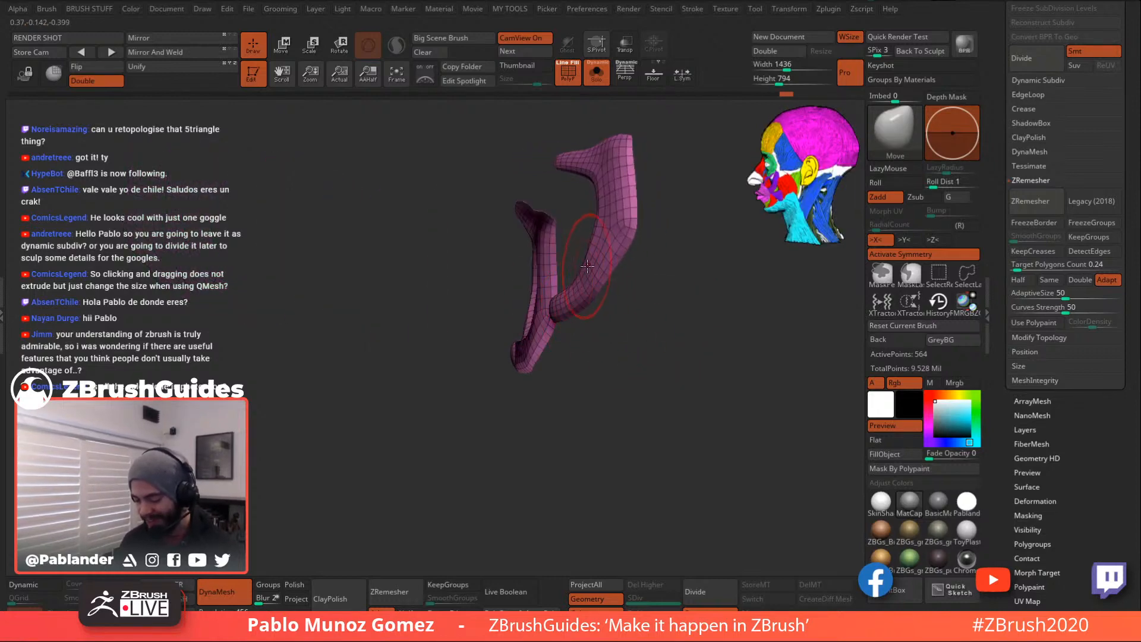
{"action": "right_click_drag", "start_coordinate": [595, 257], "coordinate": [590, 250]}
{"action": "right_click_drag", "start_coordinate": [628, 298], "coordinate": [654, 237]}
{"action": "left_click", "coordinate": [596, 84]}
{"action": "key", "text": "shift"}
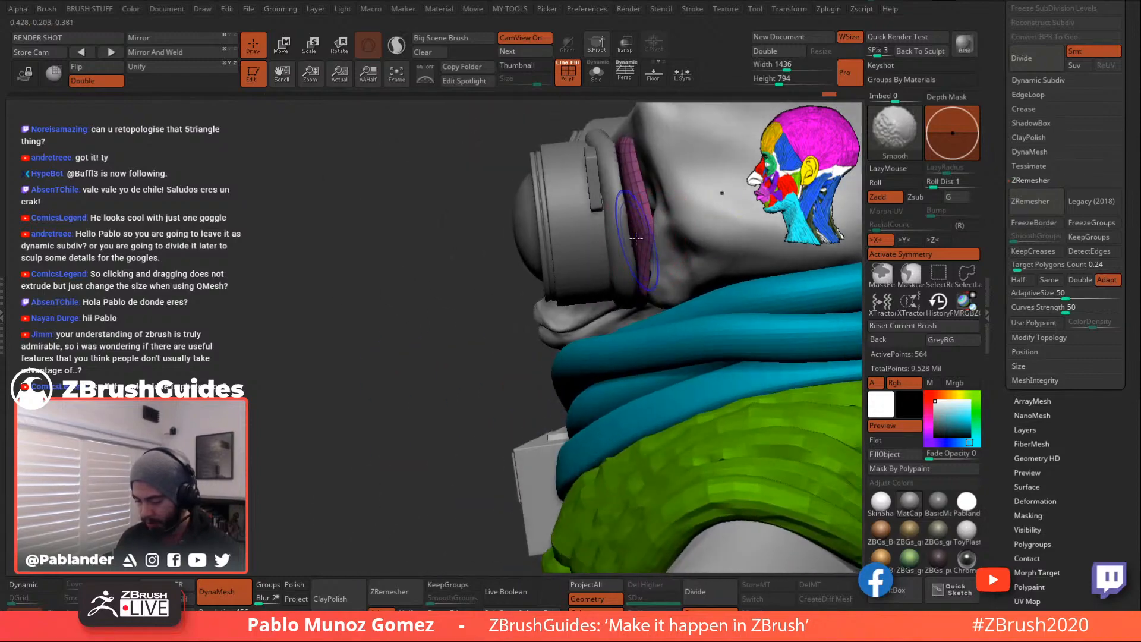
{"action": "mouse_move", "coordinate": [643, 194]}
{"action": "right_mouse_down"}
{"action": "mouse_move", "coordinate": [663, 241]}
{"action": "mouse_move", "coordinate": [681, 219]}
{"action": "right_mouse_up"}
{"action": "key", "text": "shift"}
{"action": "mouse_move", "coordinate": [655, 166]}
{"action": "right_mouse_down", "text": "alt"}
{"action": "mouse_move", "coordinate": [646, 200]}
{"action": "mouse_move", "coordinate": [631, 172]}
{"action": "right_mouse_up", "text": "alt"}
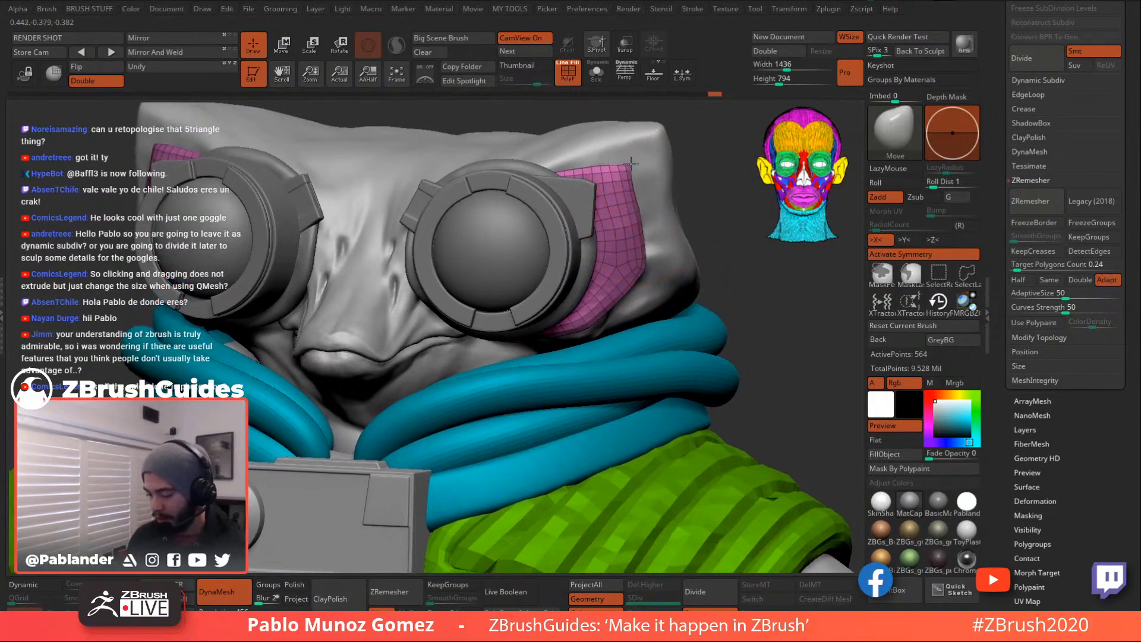
- Use symmetric Move to lift the strap's upper corner and top edge, then enable Transp
{"action": "right_click", "coordinate": [634, 170]}
{"action": "key", "text": "space"}
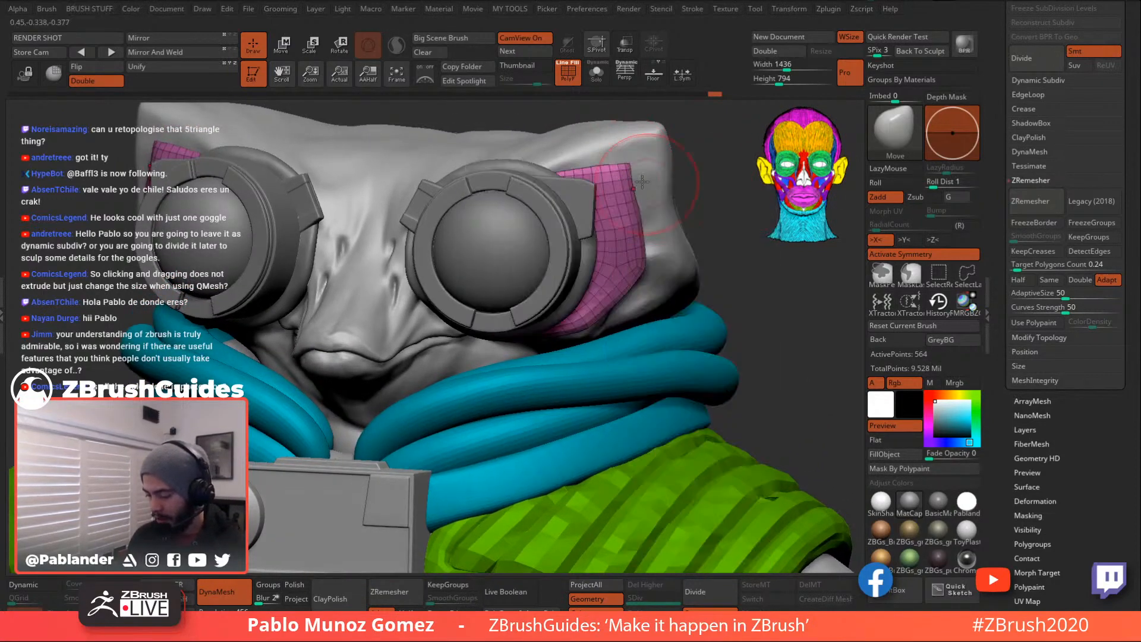
{"action": "left_click_drag", "start_coordinate": [630, 162], "coordinate": [613, 169]}
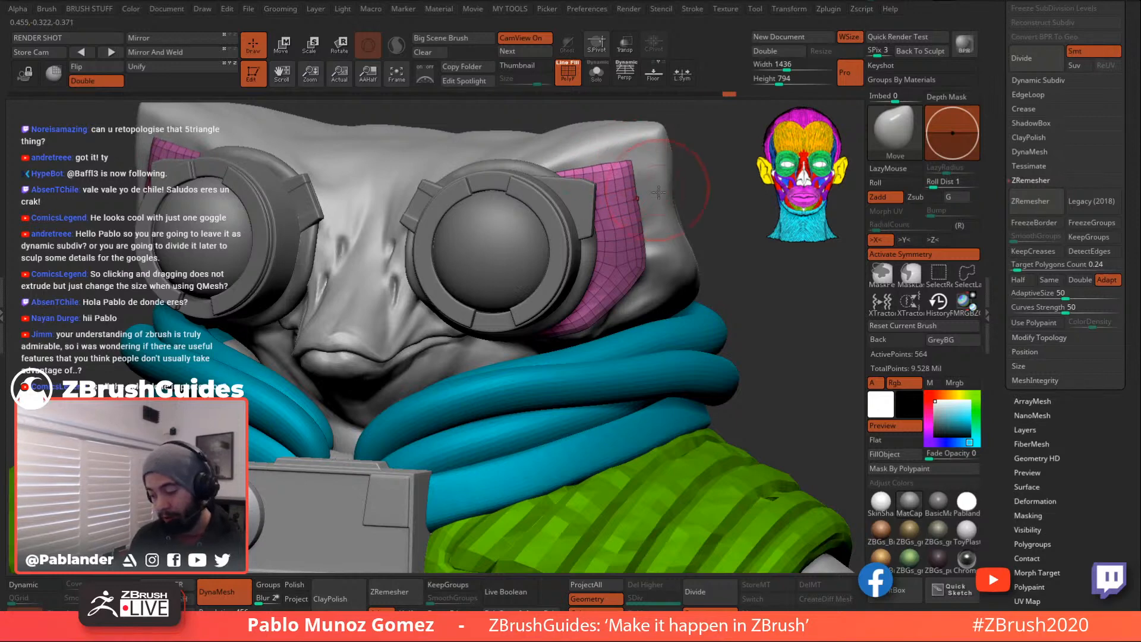
{"action": "mouse_move", "coordinate": [655, 272]}
{"action": "right_mouse_down"}
{"action": "mouse_move", "coordinate": [648, 253]}
{"action": "mouse_move", "coordinate": [644, 262]}
{"action": "right_mouse_up"}
{"action": "mouse_move", "coordinate": [618, 219]}
{"action": "right_mouse_down", "text": "shift"}
{"action": "mouse_move", "coordinate": [678, 222]}
{"action": "mouse_move", "coordinate": [650, 262]}
{"action": "right_mouse_up", "text": "shift"}
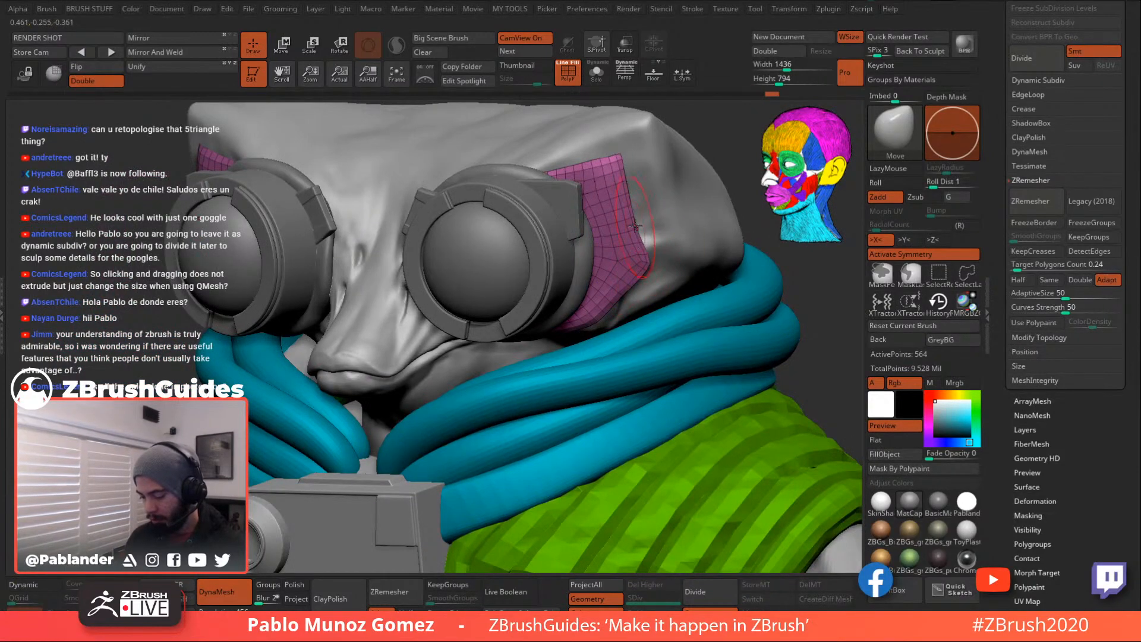
{"action": "right_click_drag", "start_coordinate": [627, 268], "coordinate": [650, 265]}
{"action": "key", "text": "space"}
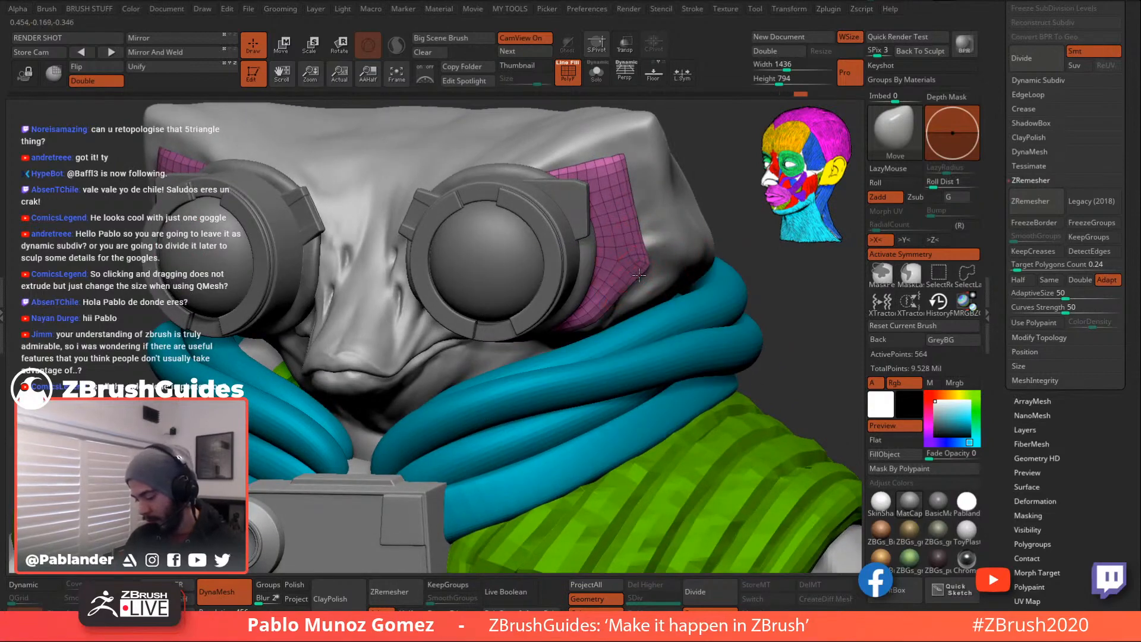
{"action": "left_click_drag", "start_coordinate": [713, 190], "coordinate": [735, 192]}
{"action": "left_click", "coordinate": [625, 46]}
{"action": "left_click_drag", "start_coordinate": [697, 152], "coordinate": [645, 169]}
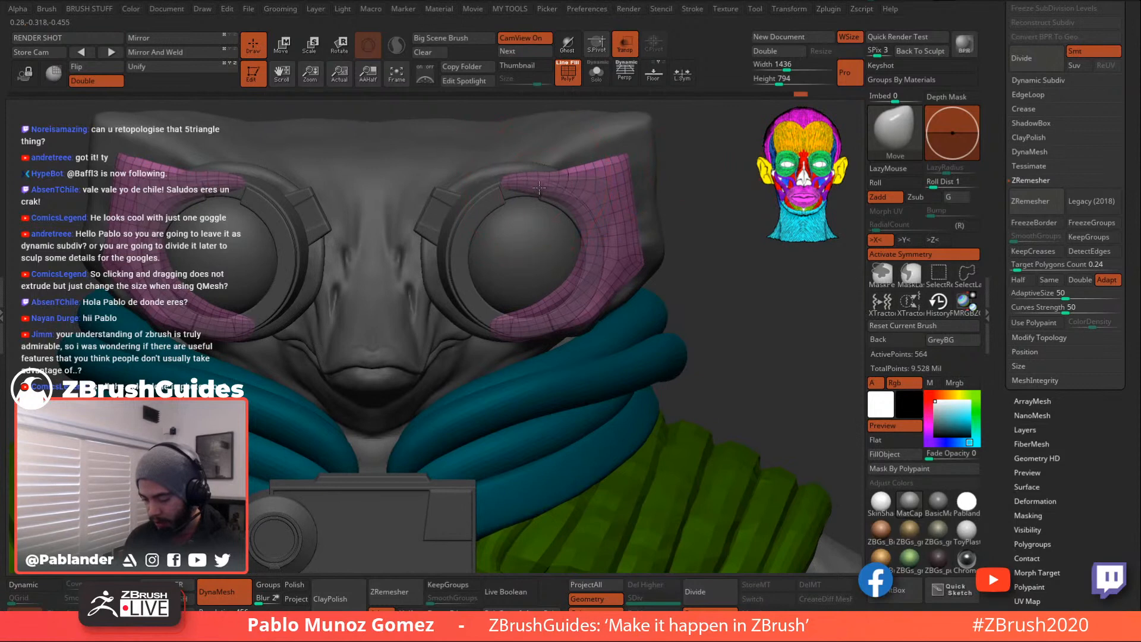
- Turn off Transp, shrink the brush, and toggle Solo to compare the strap with the character
{"action": "left_click", "coordinate": [624, 48]}
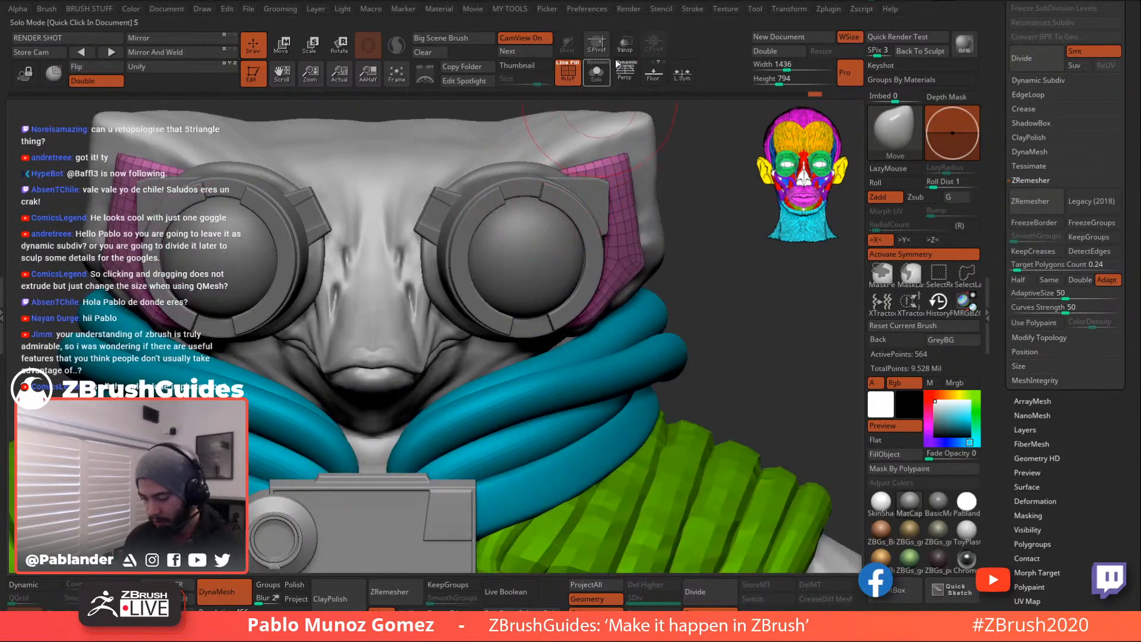
{"action": "left_click", "coordinate": [596, 71]}
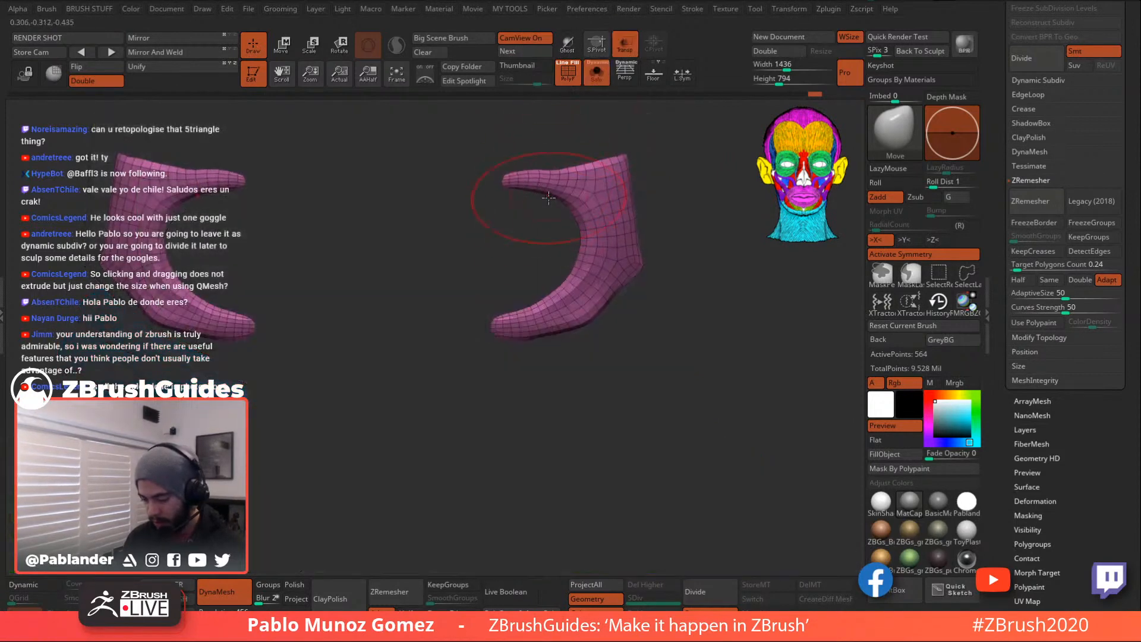
{"action": "left_click_drag", "start_coordinate": [561, 234], "coordinate": [548, 239], "text": "shift"}
{"action": "key", "text": "space"}
{"action": "mouse_move", "coordinate": [574, 295]}
{"action": "left_mouse_down"}
{"action": "mouse_move", "coordinate": [533, 310]}
{"action": "mouse_move", "coordinate": [572, 292]}
{"action": "left_mouse_up"}
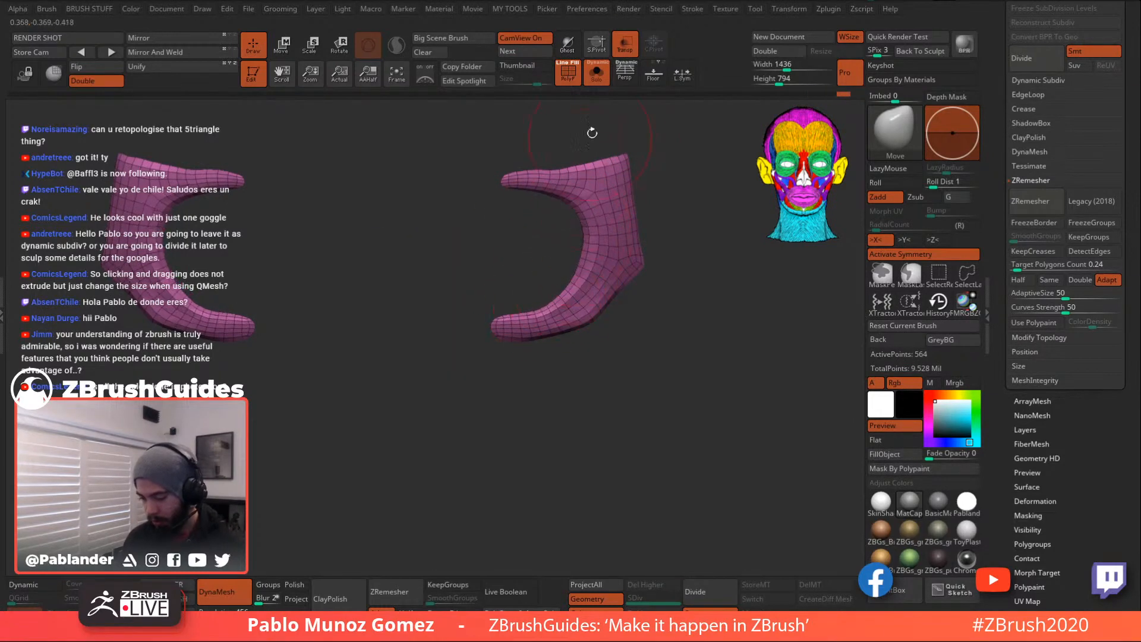
{"action": "left_click", "coordinate": [597, 76]}
{"action": "left_click", "coordinate": [598, 76]}
{"action": "left_click", "coordinate": [597, 76]}
{"action": "left_click_drag", "start_coordinate": [705, 156], "coordinate": [669, 120]}
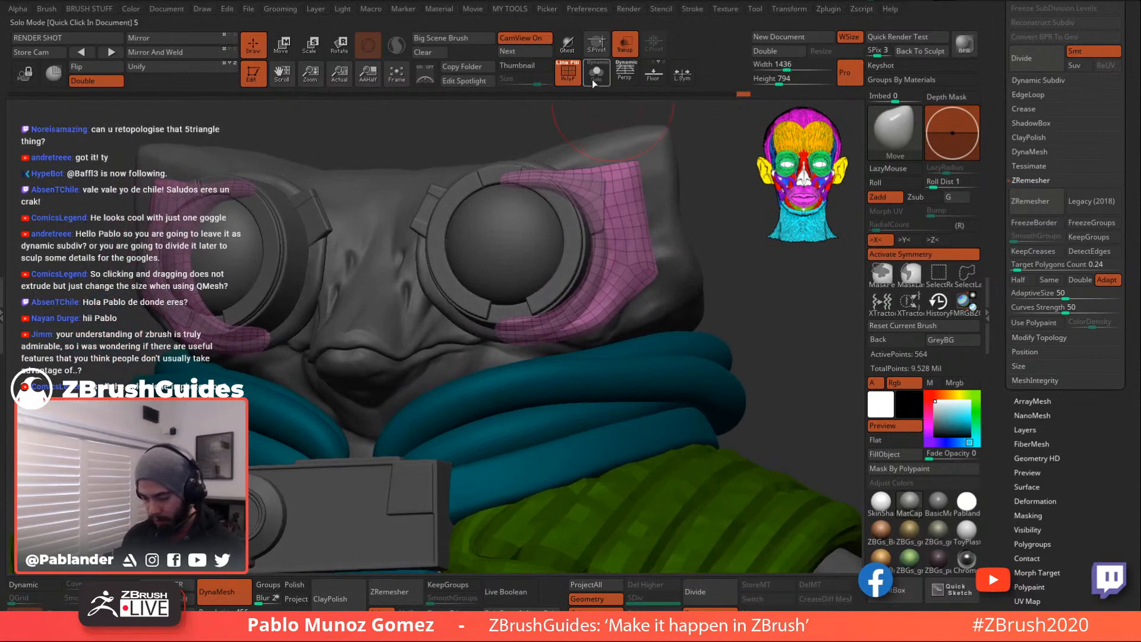
{"action": "left_click", "coordinate": [596, 76]}
- Push the lower strap tip up and smooth it, checking it against the full character
{"action": "mouse_move", "coordinate": [515, 344]}
{"action": "left_mouse_down"}
{"action": "mouse_move", "coordinate": [518, 330]}
{"action": "mouse_move", "coordinate": [534, 331]}
{"action": "left_mouse_up"}
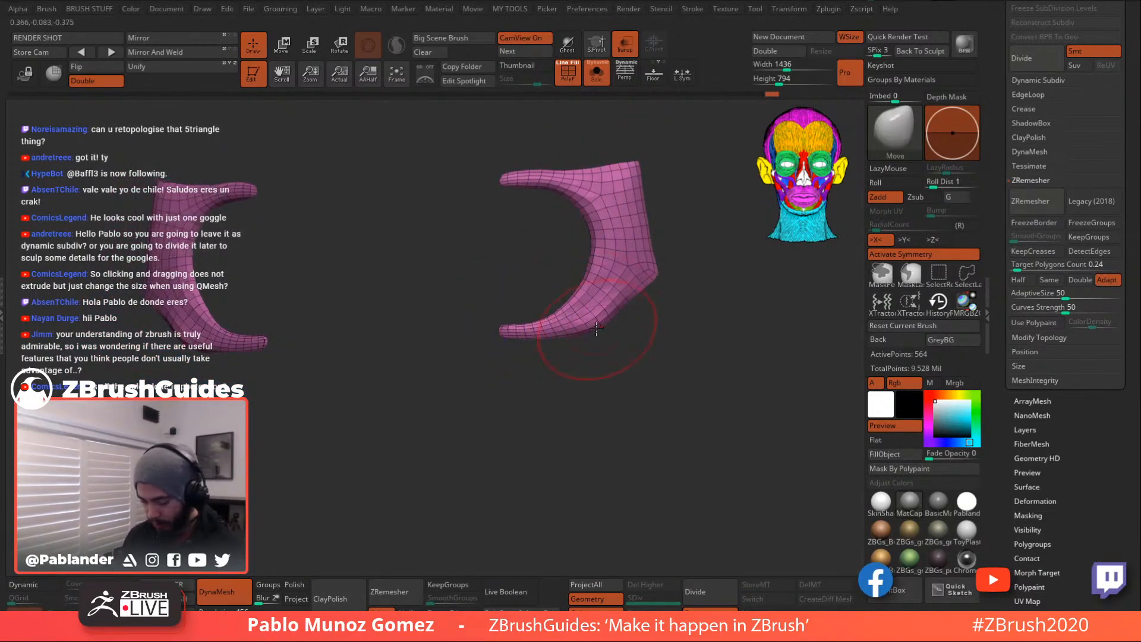
{"action": "left_click", "coordinate": [629, 52]}
{"action": "left_click", "coordinate": [592, 77]}
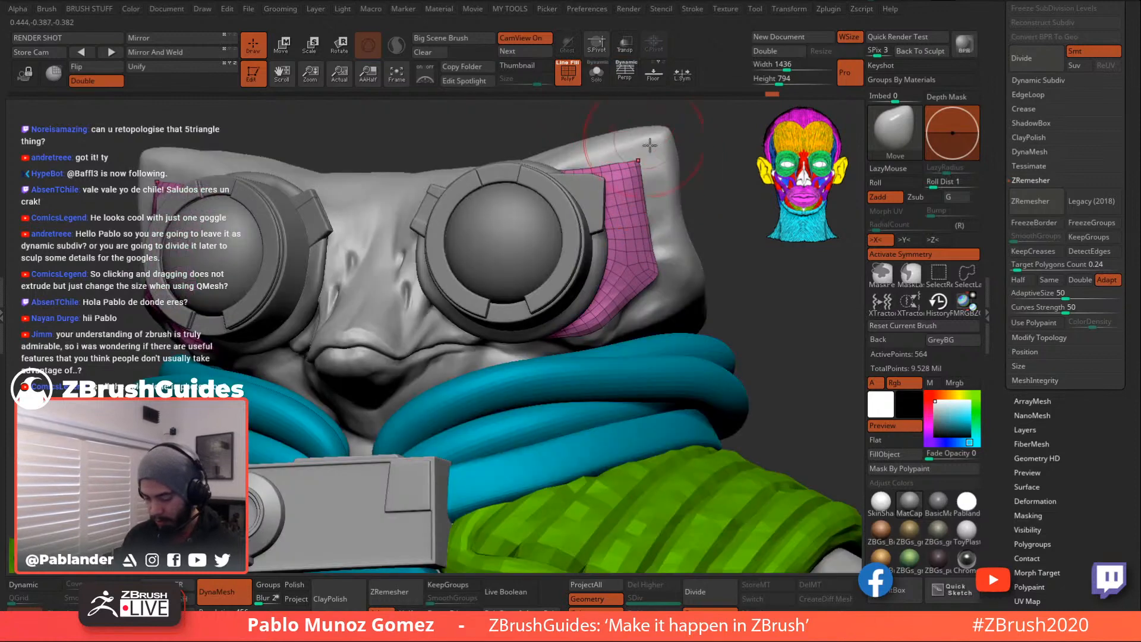
{"action": "left_click_drag", "start_coordinate": [724, 221], "coordinate": [712, 216]}
{"action": "left_click", "coordinate": [625, 46]}
{"action": "left_click", "coordinate": [625, 52]}
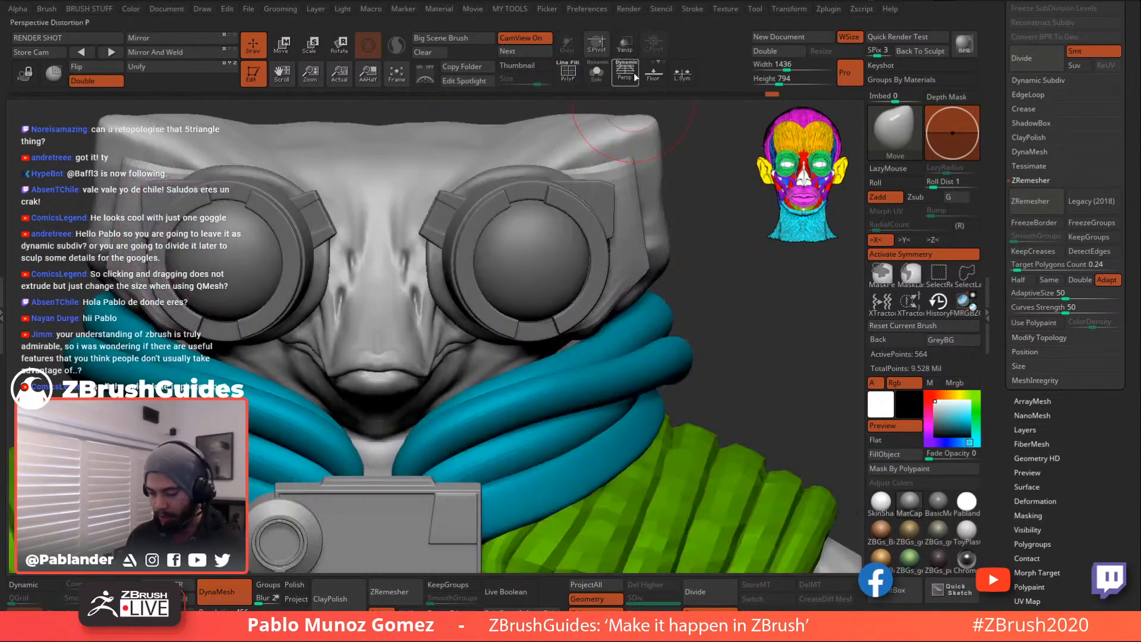
{"action": "left_click_drag", "start_coordinate": [722, 294], "coordinate": [617, 194], "text": "alt"}
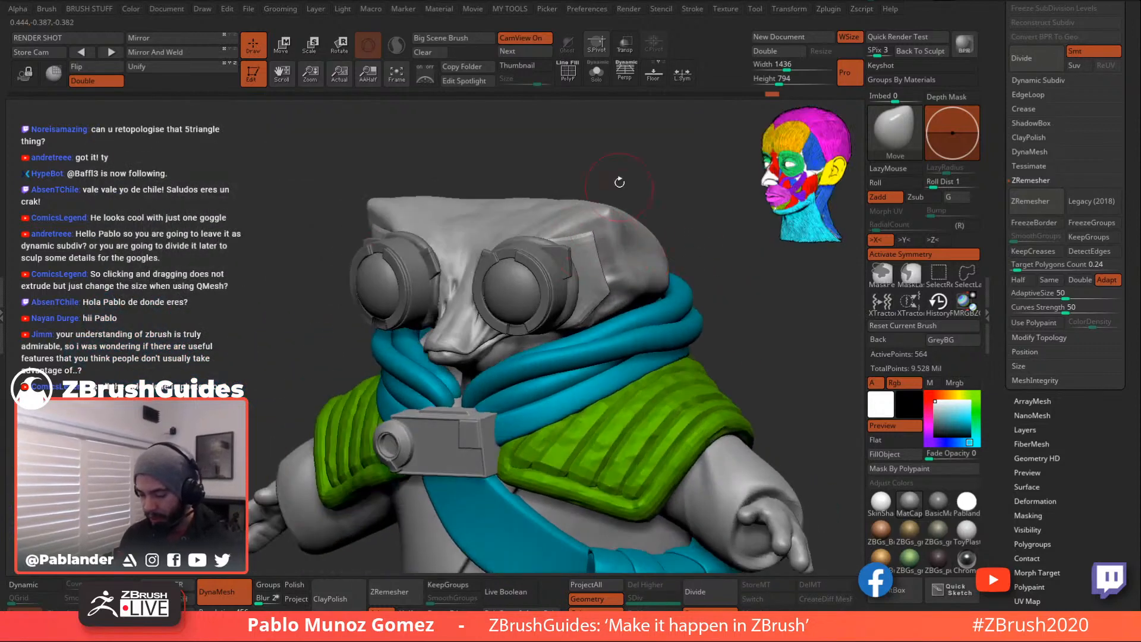
- Isolate the strap with Solo and display its PolyF wireframe
{"action": "left_click", "coordinate": [604, 78]}
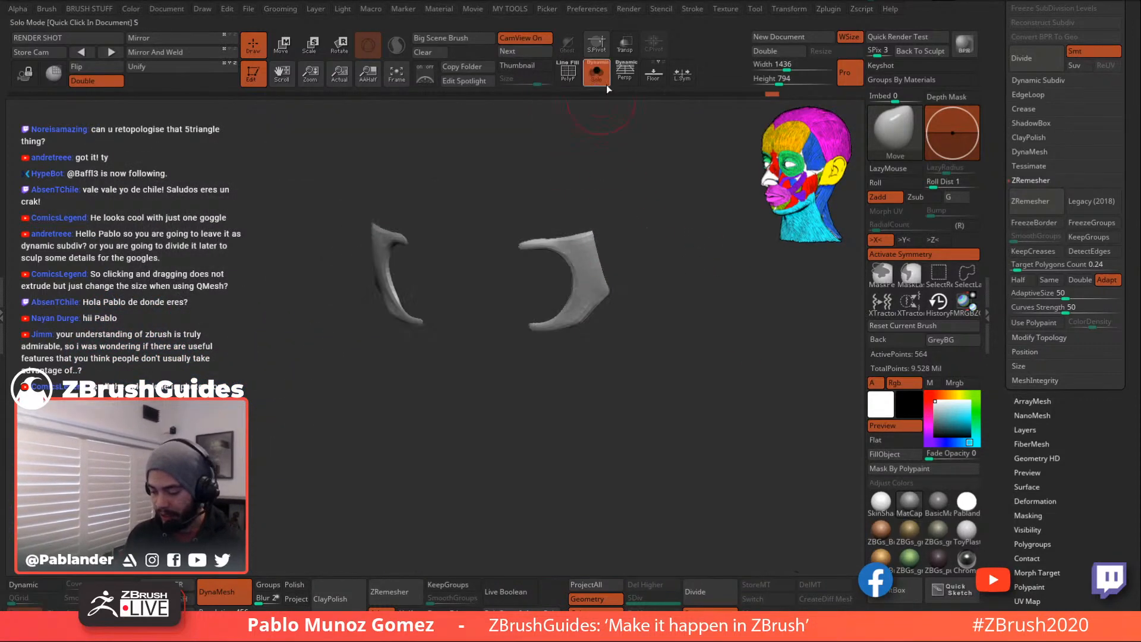
{"action": "left_click", "coordinate": [574, 74]}
{"action": "mouse_move", "coordinate": [644, 238]}
{"action": "left_mouse_down", "text": "alt"}
{"action": "mouse_move", "coordinate": [659, 383]}
{"action": "mouse_move", "coordinate": [615, 407]}
{"action": "mouse_move", "coordinate": [629, 403]}
{"action": "mouse_move", "coordinate": [636, 305]}
{"action": "mouse_move", "coordinate": [613, 257]}
{"action": "left_mouse_up", "text": "alt"}
- Switch to ZModeler (B Z M), try a QMesh extrusion on the strap, and undo it
{"action": "key", "text": "space"}
{"action": "key", "text": "b"}
{"action": "key", "text": "z"}
{"action": "key", "text": "m"}
{"action": "key", "text": "space"}
{"action": "left_click", "coordinate": [632, 140]}
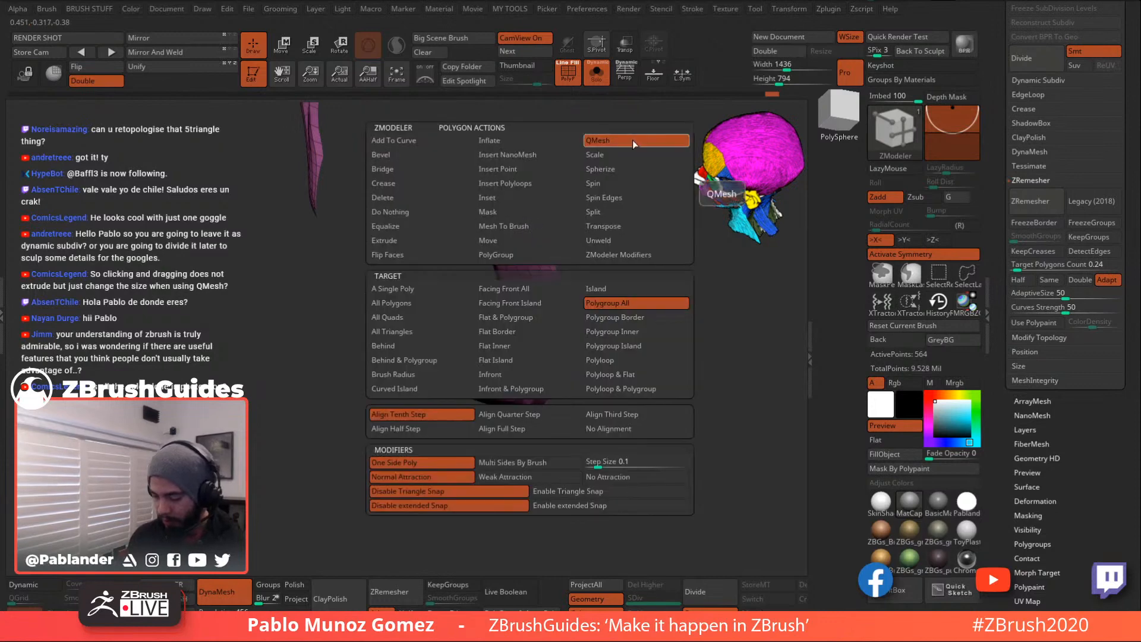
{"action": "left_click_drag", "start_coordinate": [714, 297], "coordinate": [585, 313]}
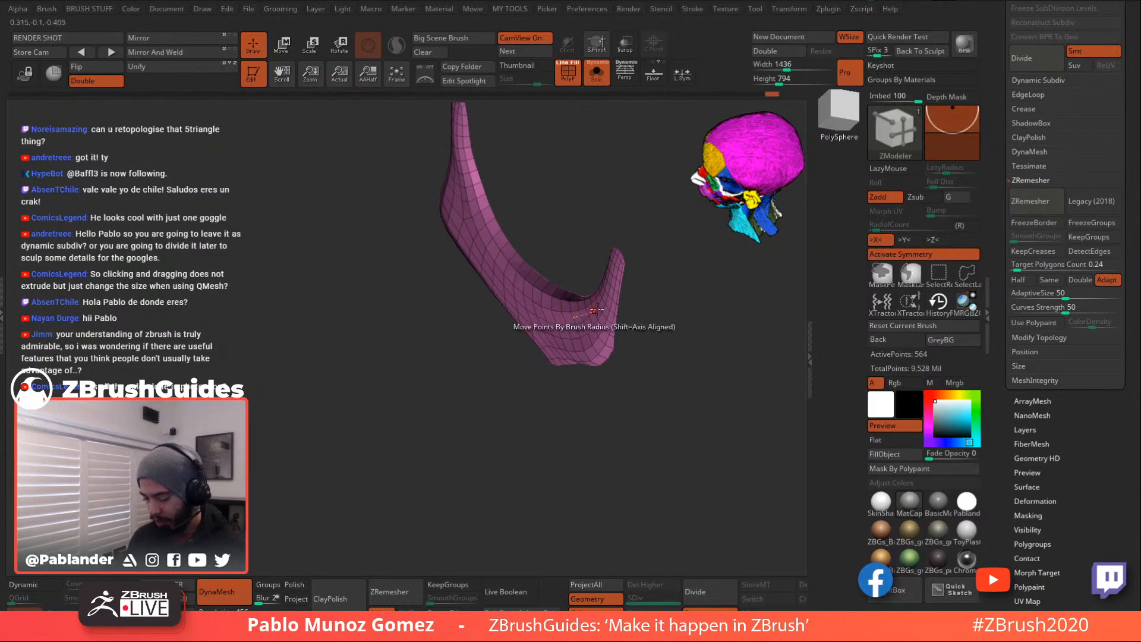
{"action": "right_click_drag", "start_coordinate": [584, 313], "coordinate": [565, 314]}
{"action": "left_click", "coordinate": [556, 315]}
{"action": "key", "text": "ctrl+z"}
{"action": "key", "text": "ctrl+z"}
{"action": "key", "text": "ctrl+z"}
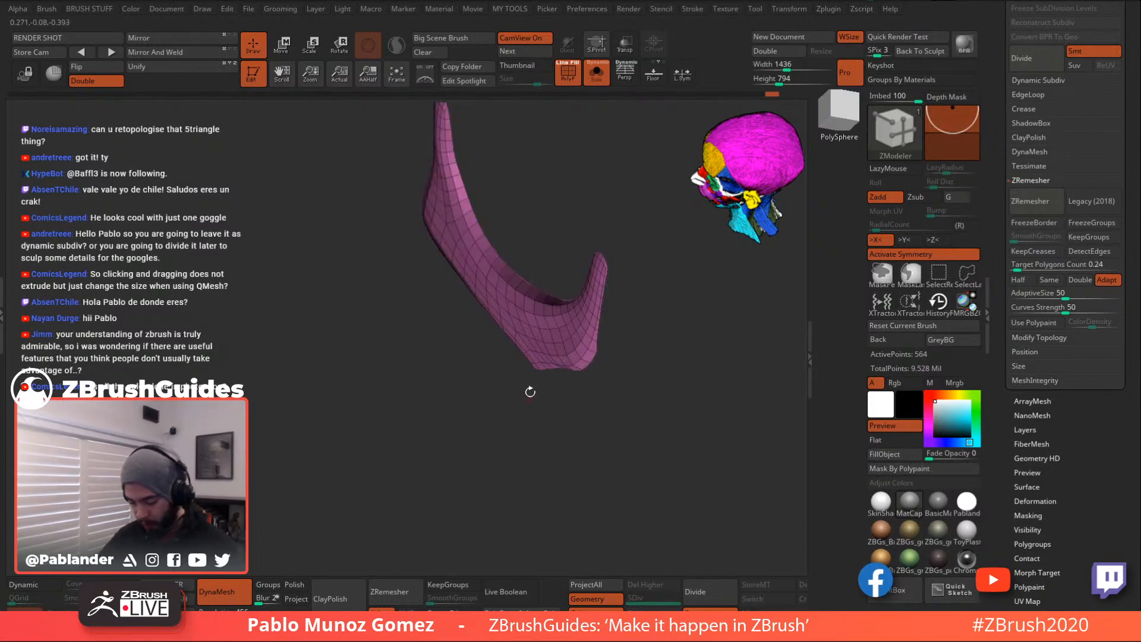
- Test thickening the strap with QMesh drags, undoing each attempt
{"action": "left_click_drag", "start_coordinate": [544, 325], "coordinate": [556, 325]}
{"action": "key", "text": "ctrl+z"}
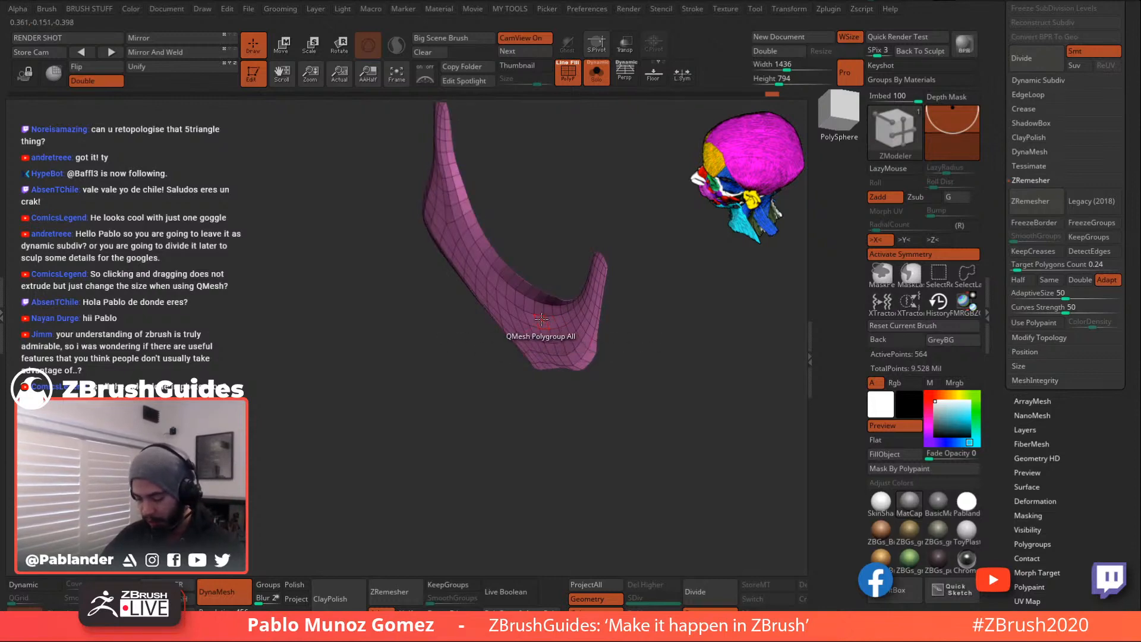
{"action": "left_click_drag", "start_coordinate": [542, 320], "coordinate": [548, 319]}
{"action": "left_click_drag", "start_coordinate": [546, 259], "coordinate": [521, 173]}
{"action": "key", "text": "ctrl+z"}
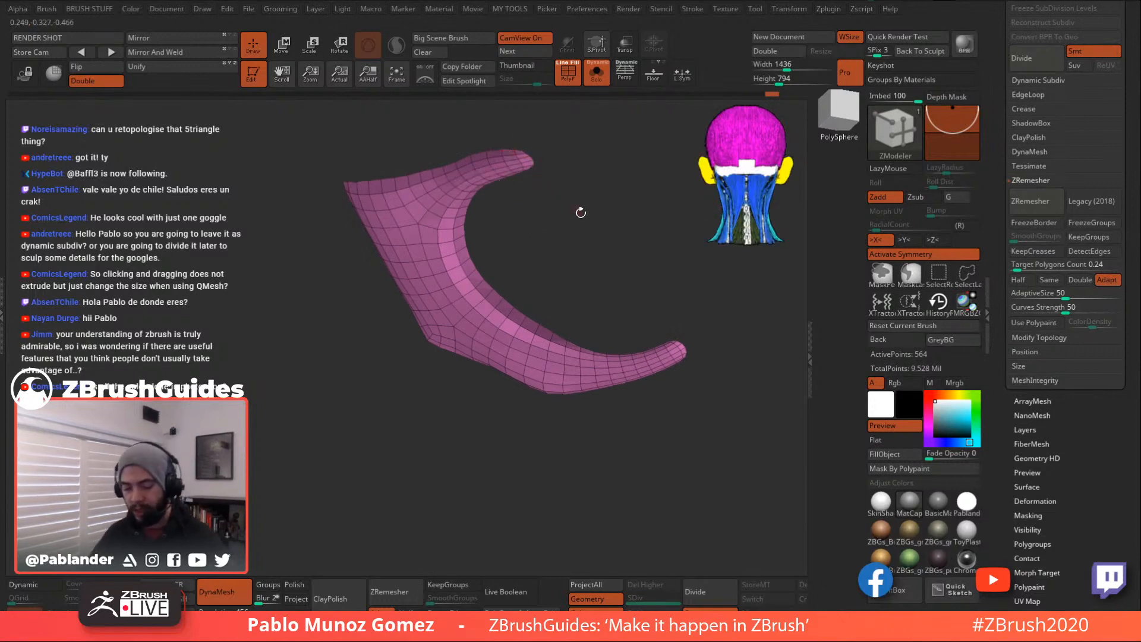
{"action": "left_click_drag", "start_coordinate": [538, 216], "coordinate": [542, 253]}
- Extrude the strap with Polygroup All target into a thick tan-rimmed shell of 728 points
{"action": "key", "text": "space"}
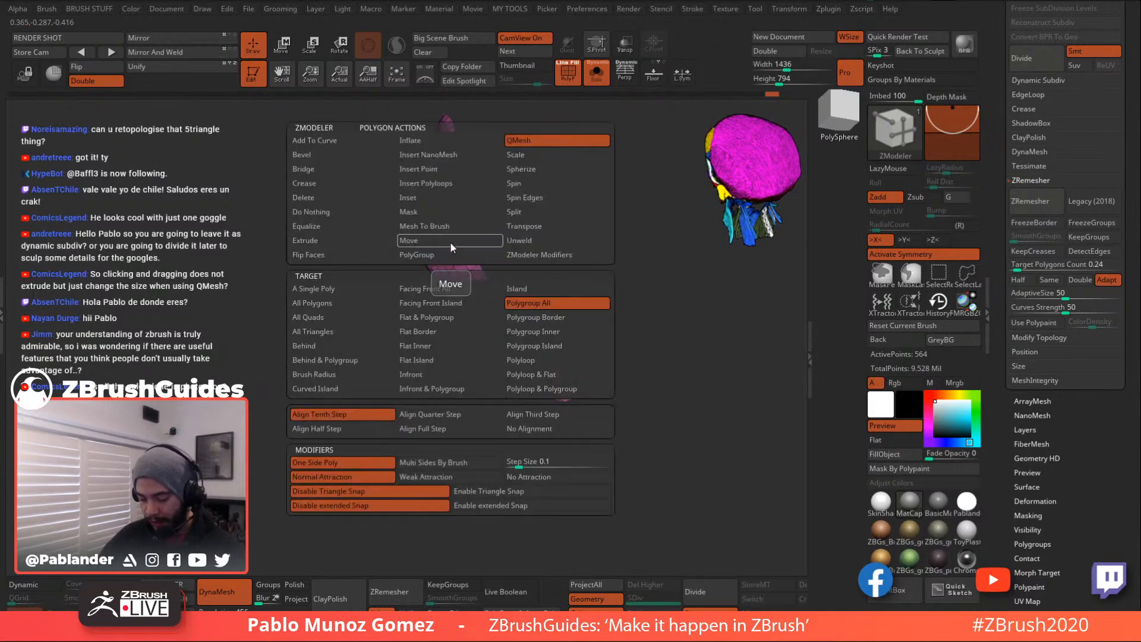
{"action": "left_click", "coordinate": [319, 239]}
{"action": "left_click", "coordinate": [542, 303]}
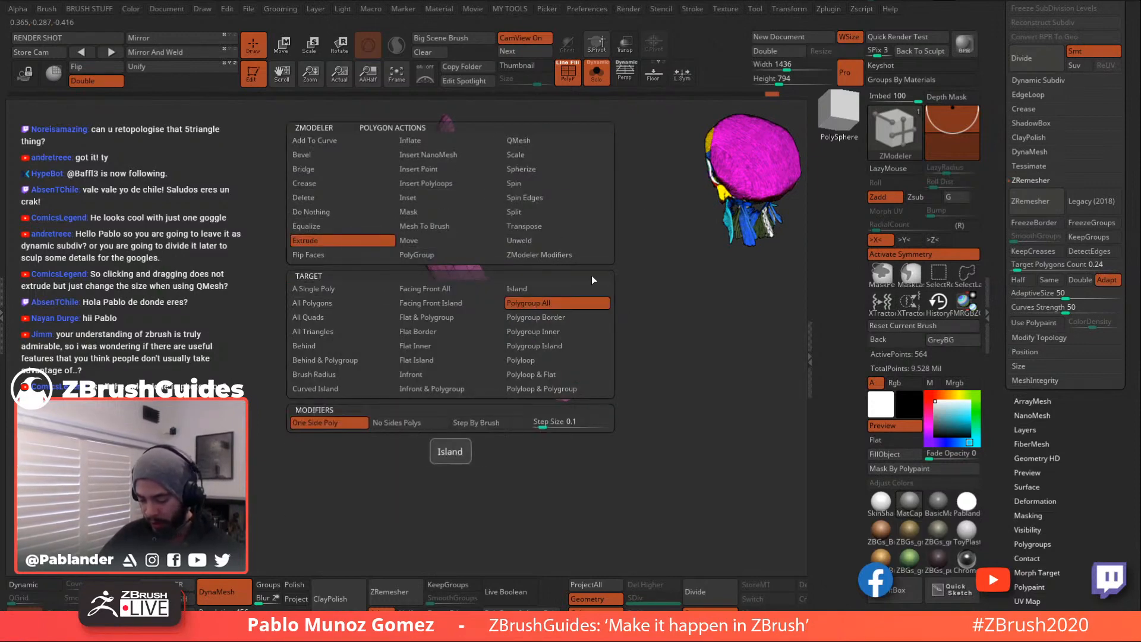
{"action": "left_click_drag", "start_coordinate": [502, 304], "coordinate": [551, 312]}
{"action": "left_click_drag", "start_coordinate": [564, 257], "coordinate": [589, 247]}
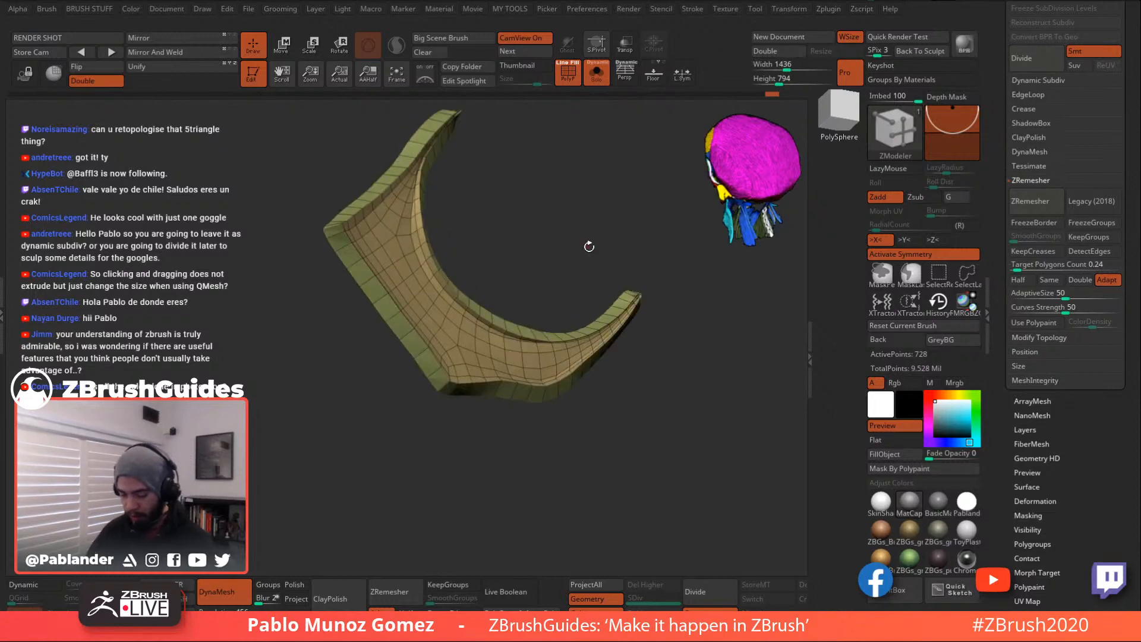
- Smooth the shell's right tip with the Move/Smooth brush, then undo that stroke
{"action": "key", "text": "space"}
{"action": "key", "text": "ctrl+space"}
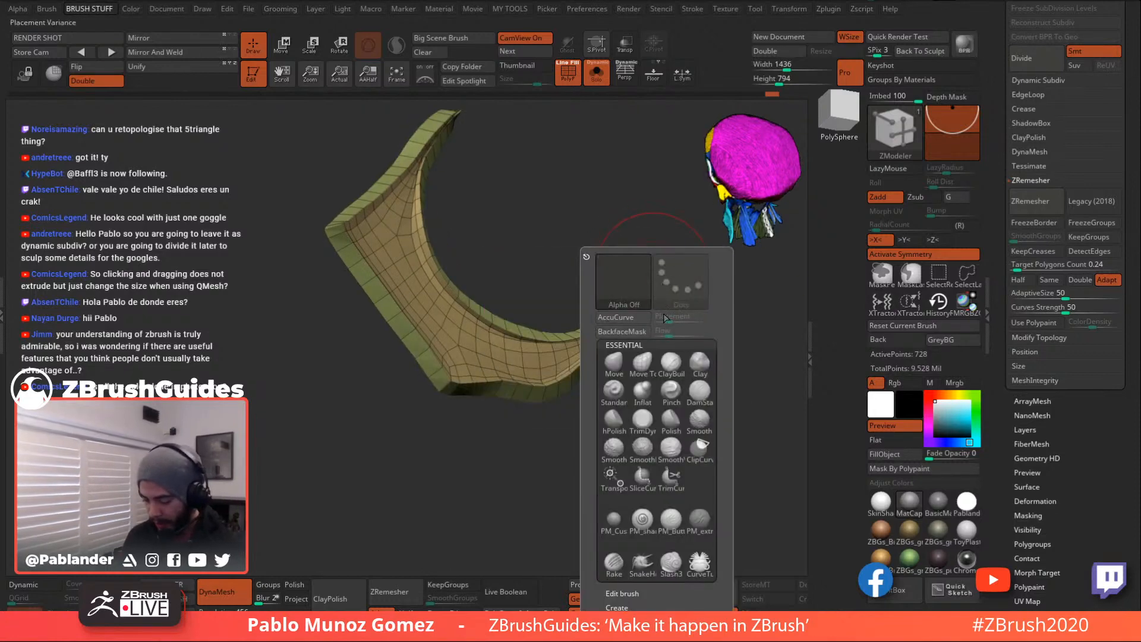
{"action": "left_click", "coordinate": [621, 359]}
{"action": "mouse_move", "coordinate": [732, 313]}
{"action": "left_mouse_down", "text": "alt"}
{"action": "mouse_move", "coordinate": [646, 355]}
{"action": "mouse_move", "coordinate": [683, 315]}
{"action": "left_mouse_up", "text": "alt"}
{"action": "key", "text": "space"}
{"action": "key", "text": "shift+space"}
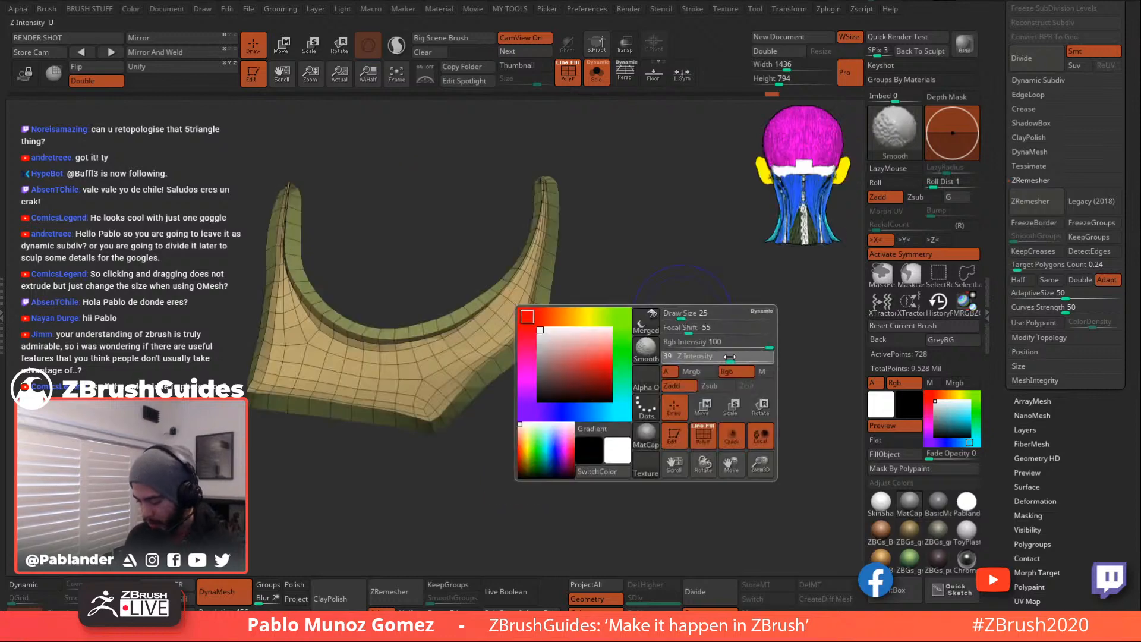
{"action": "left_click_drag", "start_coordinate": [732, 358], "coordinate": [727, 357]}
{"action": "left_click_drag", "start_coordinate": [641, 252], "coordinate": [622, 235]}
{"action": "mouse_move", "coordinate": [544, 180]}
{"action": "left_mouse_down", "text": "shift"}
{"action": "mouse_move", "coordinate": [548, 227]}
{"action": "mouse_move", "coordinate": [496, 324]}
{"action": "mouse_move", "coordinate": [505, 262]}
{"action": "mouse_move", "coordinate": [417, 354]}
{"action": "mouse_move", "coordinate": [291, 212]}
{"action": "mouse_move", "coordinate": [279, 368]}
{"action": "mouse_move", "coordinate": [324, 410]}
{"action": "mouse_move", "coordinate": [457, 433]}
{"action": "mouse_move", "coordinate": [523, 321]}
{"action": "mouse_move", "coordinate": [539, 188]}
{"action": "left_mouse_up", "text": "shift"}
{"action": "key", "text": "ctrl+z"}
- Undo several recent rim edits, orbiting to check the shell between undos
{"action": "left_click_drag", "start_coordinate": [582, 236], "coordinate": [619, 240]}
{"action": "mouse_move", "coordinate": [743, 253]}
{"action": "left_mouse_down"}
{"action": "mouse_move", "coordinate": [654, 250]}
{"action": "mouse_move", "coordinate": [669, 273]}
{"action": "mouse_move", "coordinate": [642, 217]}
{"action": "left_mouse_up"}
{"action": "key", "text": "ctrl+z"}
{"action": "key", "text": "ctrl+z"}
{"action": "key", "text": "ctrl+z"}
{"action": "key", "text": "ctrl+z"}
{"action": "key", "text": "ctrl+z"}
{"action": "key", "text": "ctrl+z"}
{"action": "key", "text": "ctrl+z"}
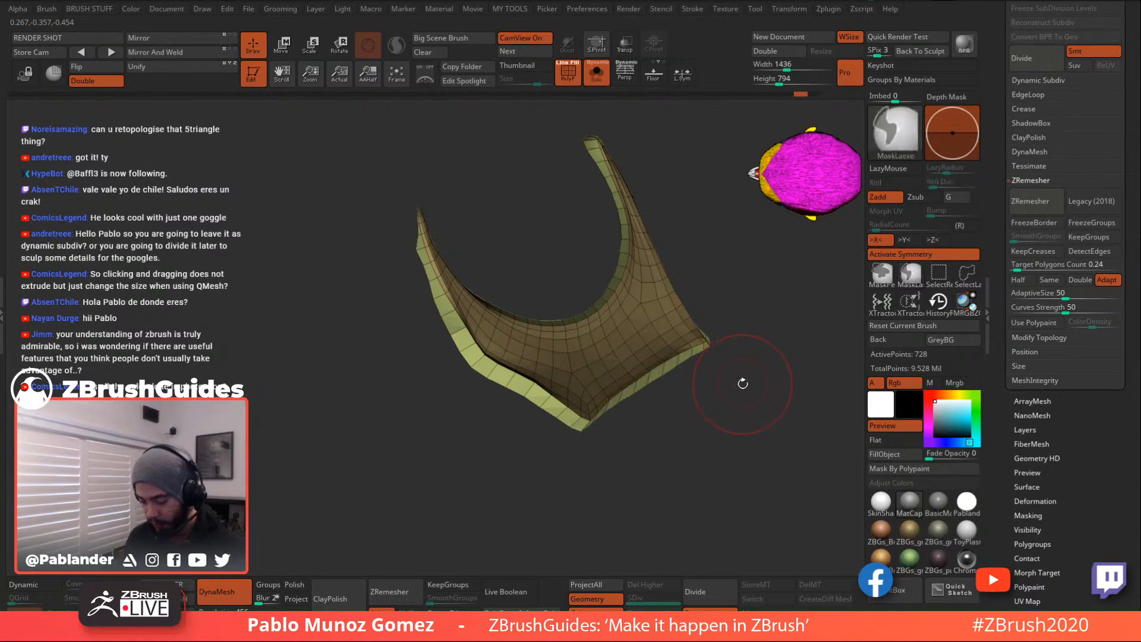
{"action": "left_click_drag", "start_coordinate": [747, 387], "coordinate": [696, 332]}
{"action": "left_click_drag", "start_coordinate": [187, 216], "coordinate": [637, 286]}
{"action": "key", "text": "ctrl+z"}
{"action": "key", "text": "ctrl+z"}
{"action": "key", "text": "ctrl+z"}
{"action": "key", "text": "ctrl+z"}
{"action": "key", "text": "ctrl+z"}
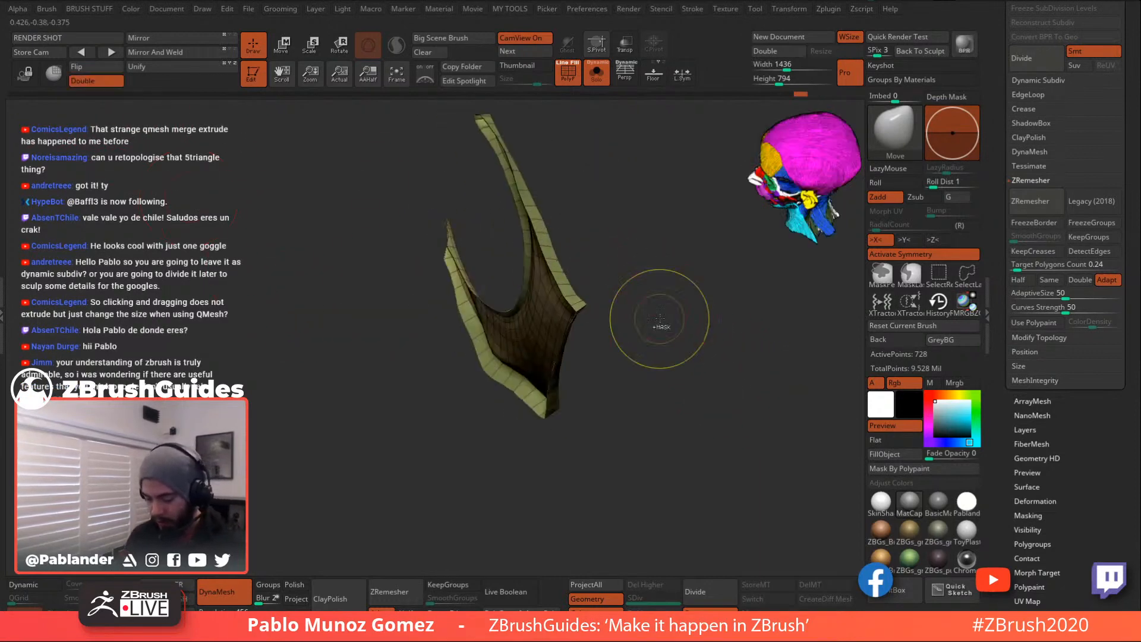
{"action": "key", "text": "ctrl+z"}
{"action": "key", "text": "ctrl+z"}
{"action": "key", "text": "ctrl+z"}
{"action": "key", "text": "ctrl+z"}
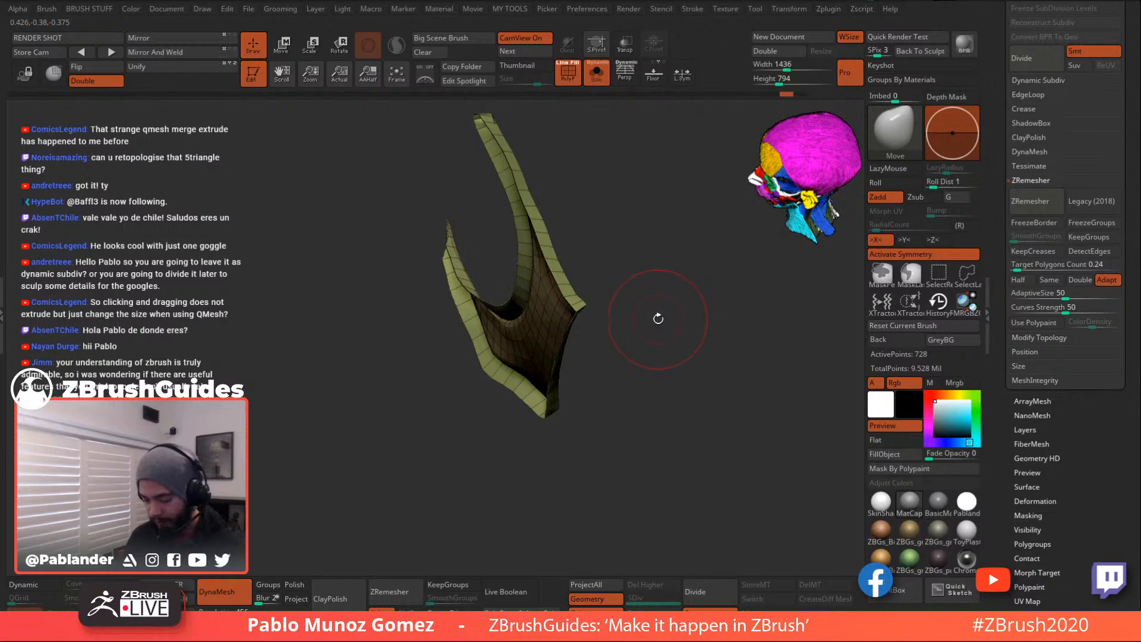
{"action": "mouse_move", "coordinate": [658, 318]}
{"action": "left_mouse_down"}
{"action": "mouse_move", "coordinate": [648, 353]}
{"action": "mouse_move", "coordinate": [565, 329]}
{"action": "mouse_move", "coordinate": [559, 305]}
{"action": "left_mouse_up"}
- Extrude the thin strap into a slab with ZModeler, then undo the extrusion
{"action": "key", "text": "b"}
{"action": "key", "text": "z"}
{"action": "key", "text": "m"}
{"action": "left_click_drag", "start_coordinate": [494, 337], "coordinate": [564, 271]}
{"action": "key", "text": "ctrl+z"}
{"action": "left_click_drag", "start_coordinate": [676, 400], "coordinate": [592, 311]}
{"action": "key", "text": "space"}
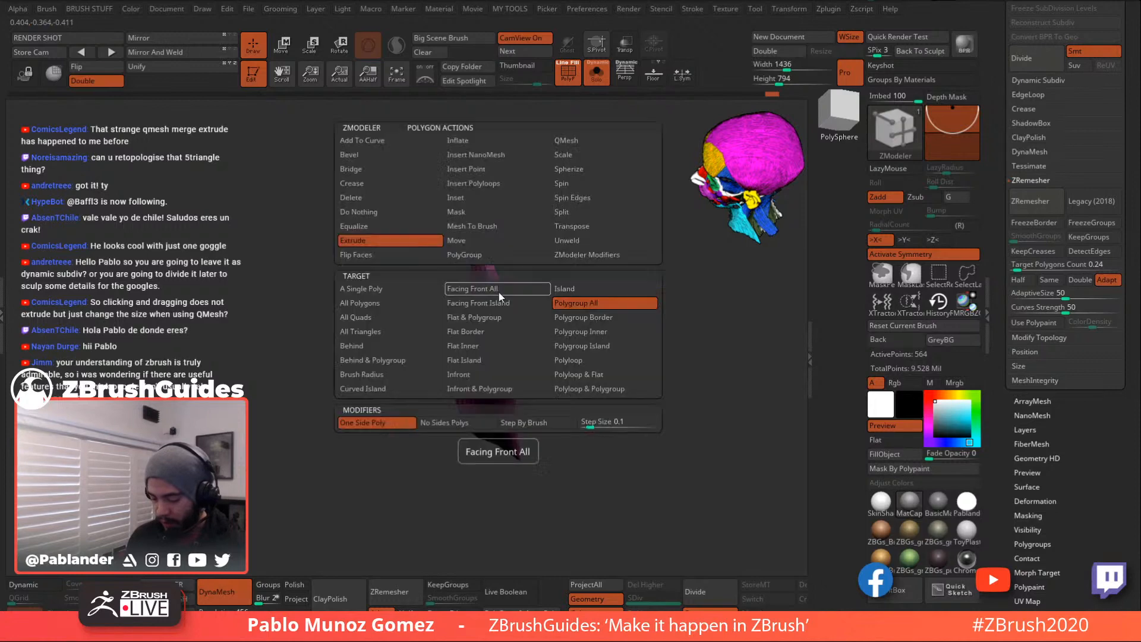
- Extrude the strap polygons with the ZModeler QMesh action, then undo it
{"action": "left_click", "coordinate": [576, 145]}
{"action": "left_click_drag", "start_coordinate": [612, 247], "coordinate": [537, 322]}
{"action": "key", "text": "ctrl+z"}
{"action": "left_click_drag", "start_coordinate": [635, 323], "coordinate": [615, 343]}
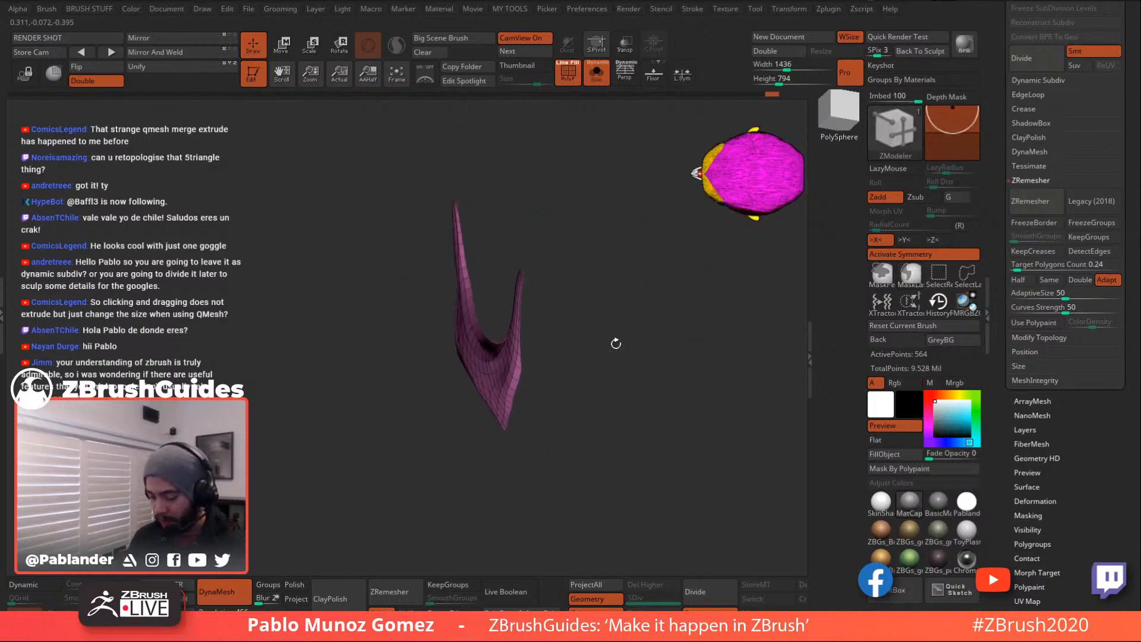
- Test rotating and masking the upper horn piece with the Transpose gizmo
{"action": "left_click", "coordinate": [283, 45]}
{"action": "left_click_drag", "start_coordinate": [617, 286], "coordinate": [628, 298], "text": "alt"}
{"action": "mouse_move", "coordinate": [719, 321]}
{"action": "left_mouse_down", "text": "alt"}
{"action": "mouse_move", "coordinate": [676, 262]}
{"action": "mouse_move", "coordinate": [609, 380]}
{"action": "mouse_move", "coordinate": [584, 323]}
{"action": "mouse_move", "coordinate": [601, 367]}
{"action": "left_mouse_up", "text": "alt"}
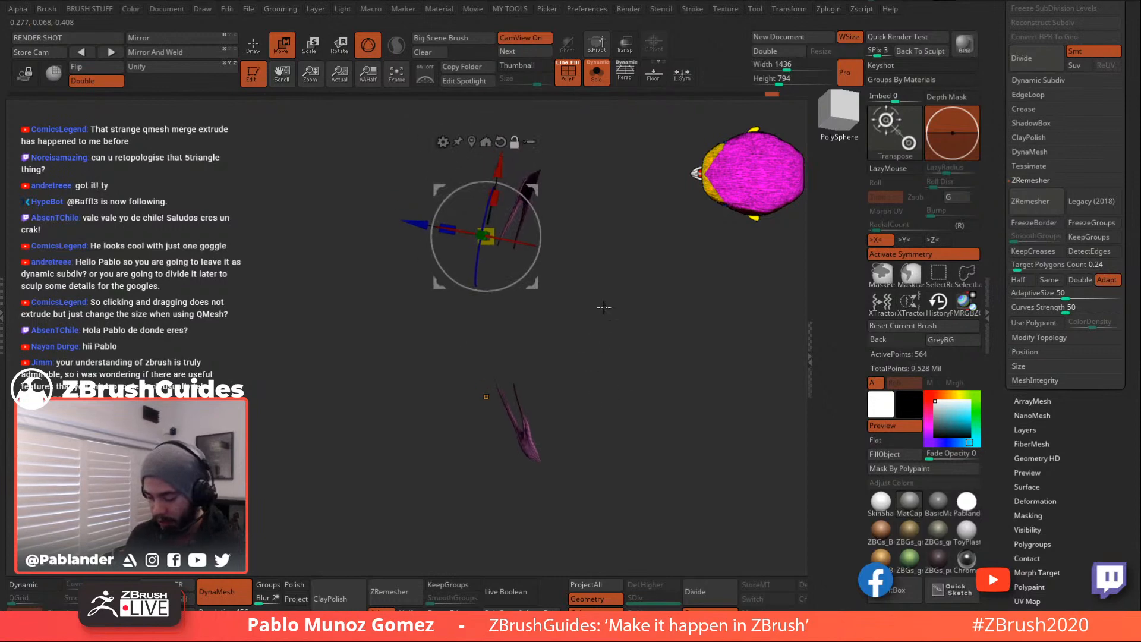
{"action": "left_click", "coordinate": [472, 141]}
{"action": "left_click_drag", "start_coordinate": [609, 252], "coordinate": [618, 306], "text": "alt"}
{"action": "left_click_drag", "start_coordinate": [617, 306], "coordinate": [625, 259]}
{"action": "left_click_drag", "start_coordinate": [625, 258], "coordinate": [573, 287]}
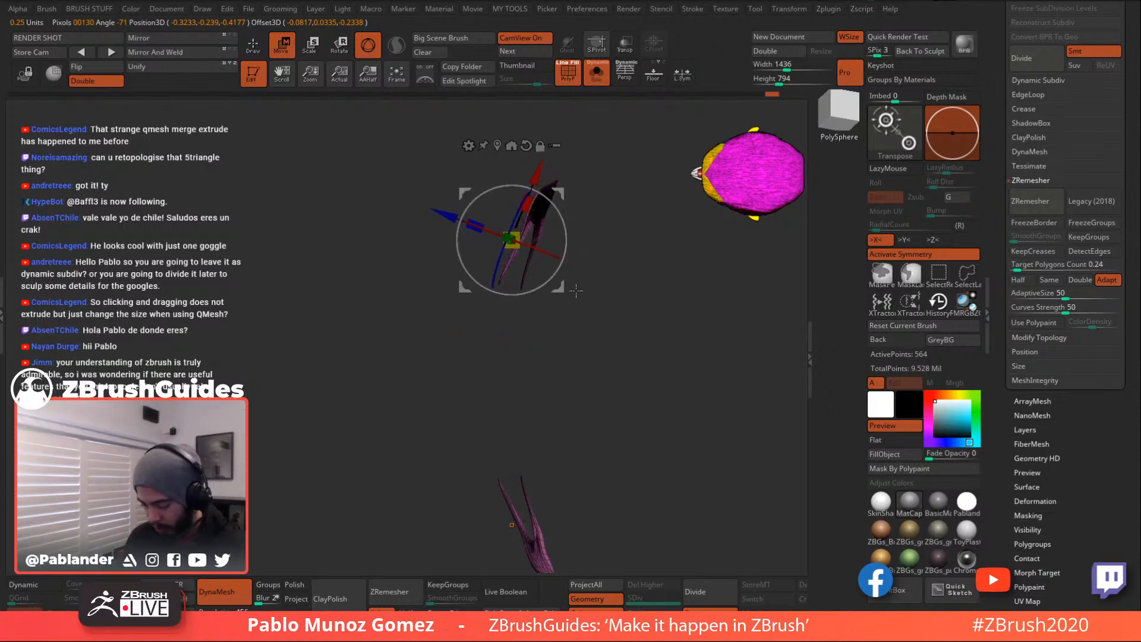
{"action": "left_click", "coordinate": [621, 289], "text": "ctrl"}
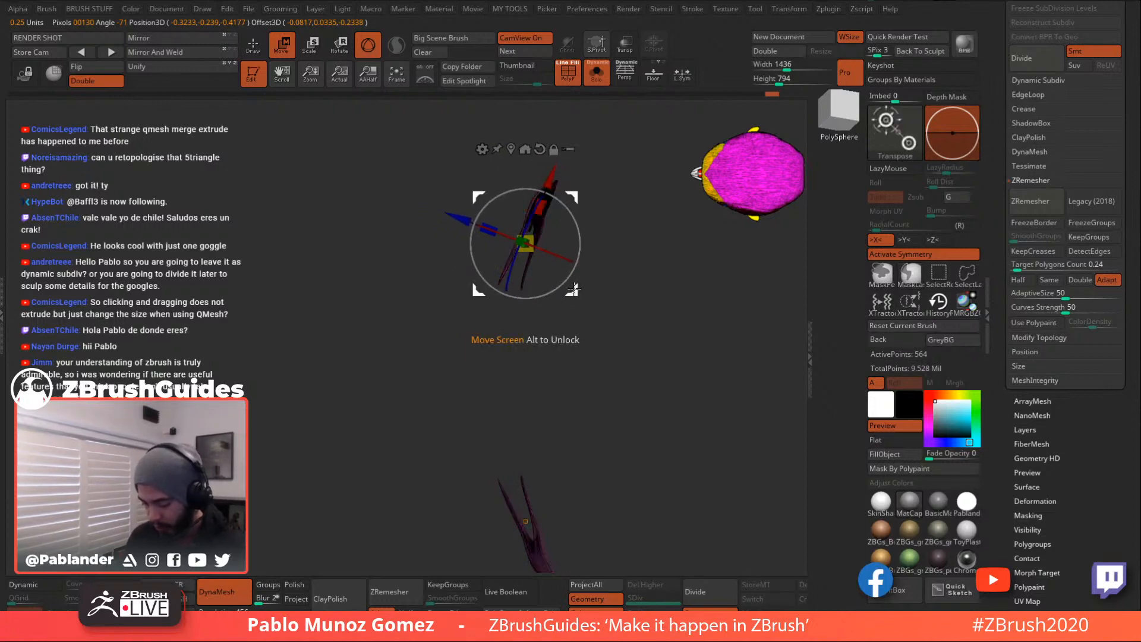
{"action": "left_click_drag", "start_coordinate": [572, 289], "coordinate": [567, 280], "text": "ctrl"}
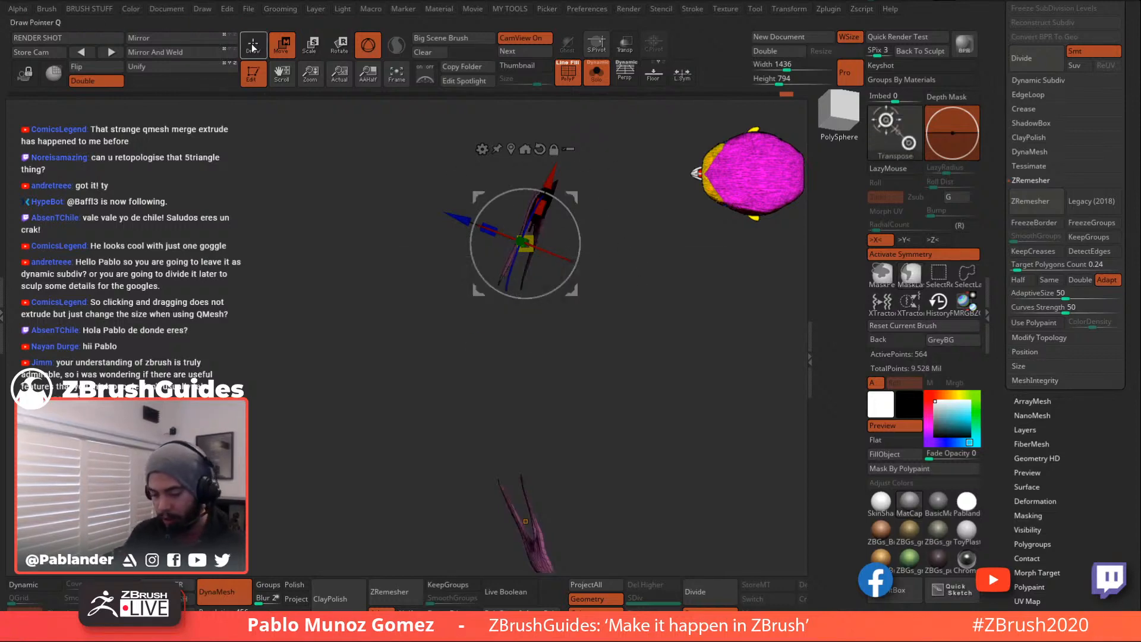
- Unhide all faces, then hide the teal faces with SelectRect, keeping the purple strip
{"action": "key", "text": "q"}
{"action": "mouse_move", "coordinate": [624, 382]}
{"action": "left_mouse_down"}
{"action": "mouse_move", "coordinate": [611, 348]}
{"action": "mouse_move", "coordinate": [641, 290]}
{"action": "left_mouse_up"}
{"action": "left_click", "coordinate": [611, 351], "text": "ctrl+shift"}
{"action": "left_click", "coordinate": [625, 385], "text": "ctrl+shift"}
{"action": "left_click_drag", "start_coordinate": [673, 331], "coordinate": [567, 329]}
- Delete the hidden teal faces with Edit Mesh > Del Hidden
{"action": "key", "text": "space"}
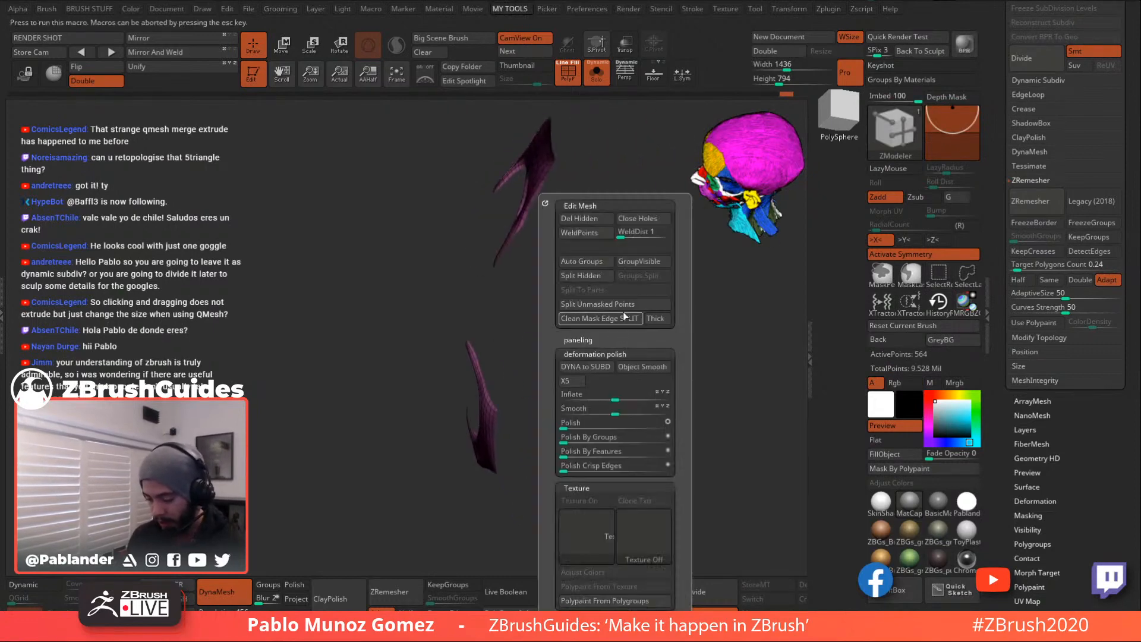
{"action": "left_click", "coordinate": [593, 220]}
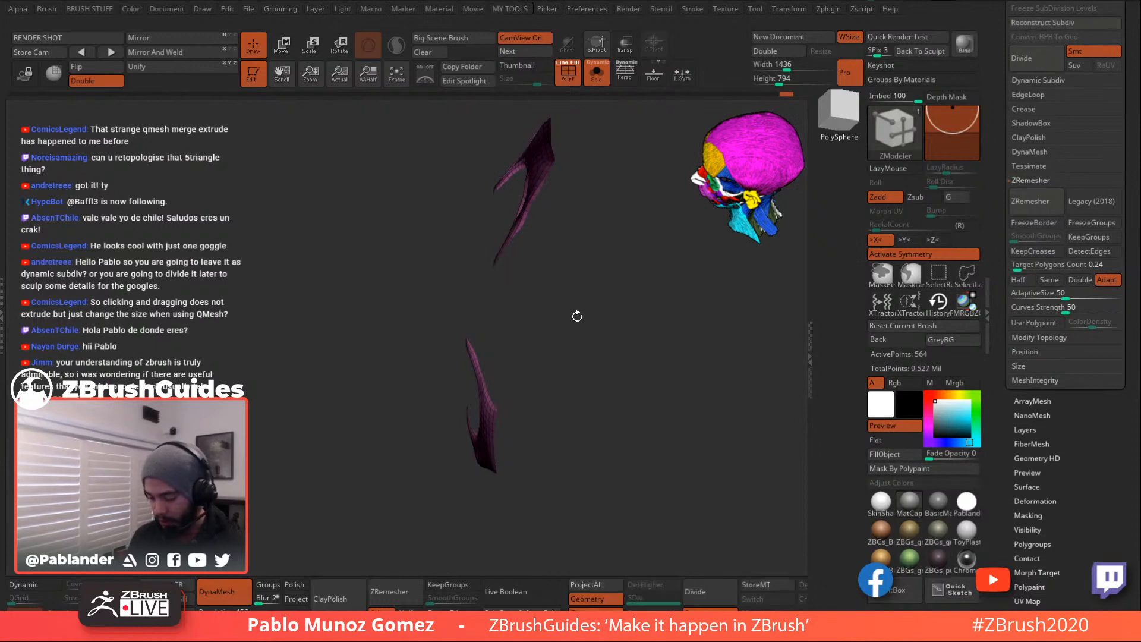
{"action": "left_click_drag", "start_coordinate": [598, 342], "coordinate": [371, 405]}
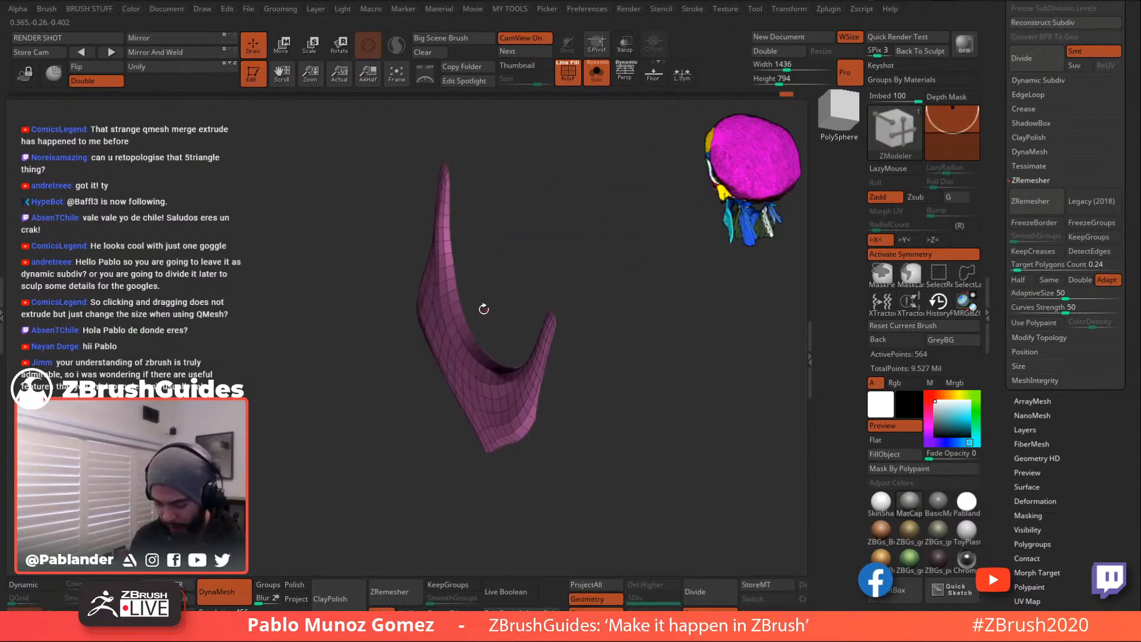
- Thicken the purple strip into a shell with ZModeler QMesh (Polygroup All), then turn Solo off
{"action": "key", "text": "space"}
{"action": "left_click", "coordinate": [421, 199]}
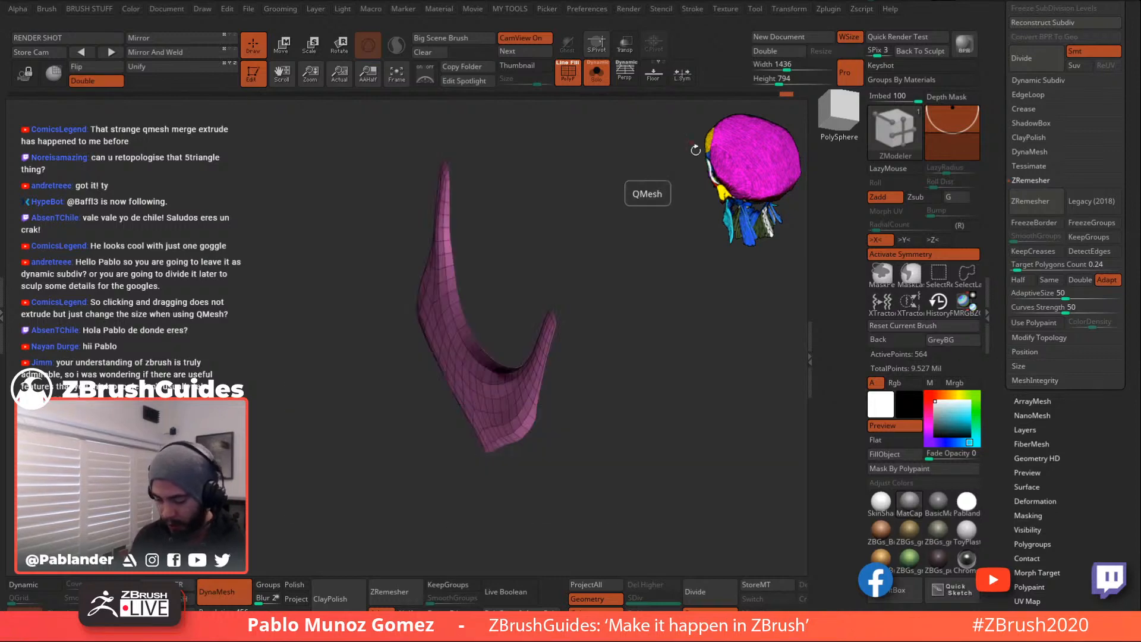
{"action": "left_click", "coordinate": [471, 325]}
{"action": "left_click_drag", "start_coordinate": [471, 325], "coordinate": [480, 317]}
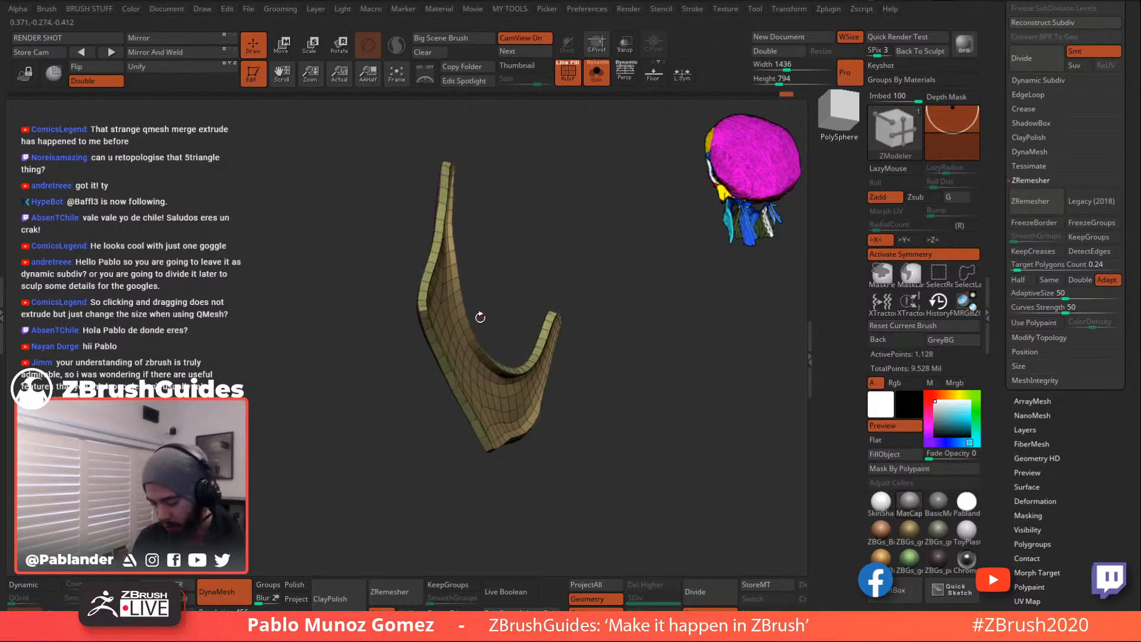
{"action": "left_click_drag", "start_coordinate": [627, 437], "coordinate": [596, 375]}
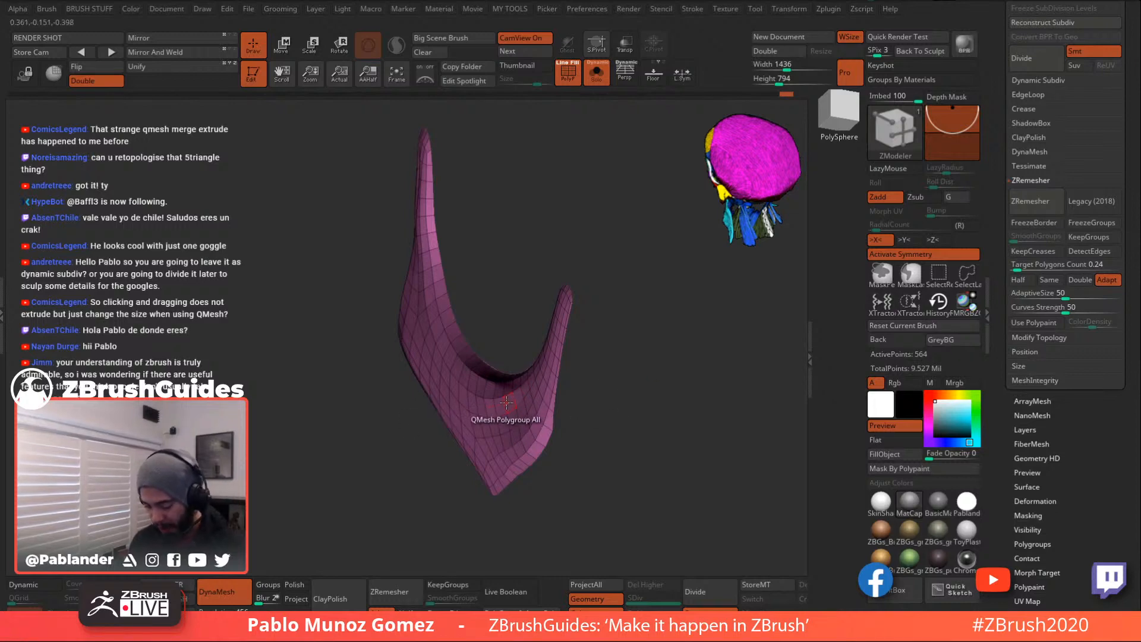
{"action": "left_click_drag", "start_coordinate": [509, 402], "coordinate": [539, 401]}
{"action": "left_click_drag", "start_coordinate": [624, 386], "coordinate": [641, 269]}
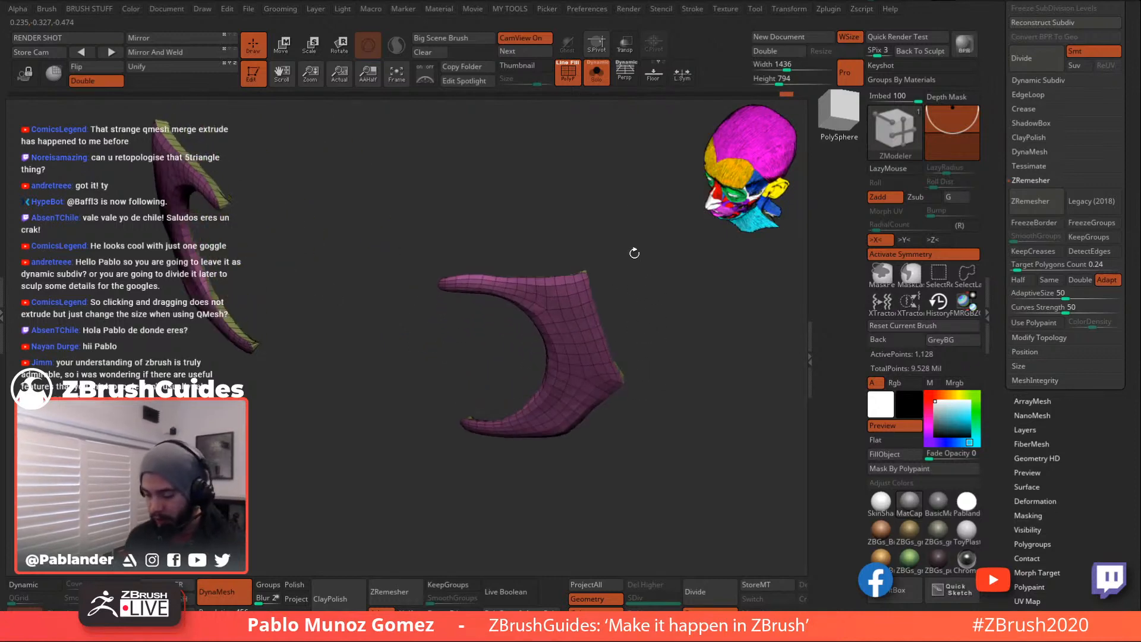
{"action": "left_click", "coordinate": [585, 75]}
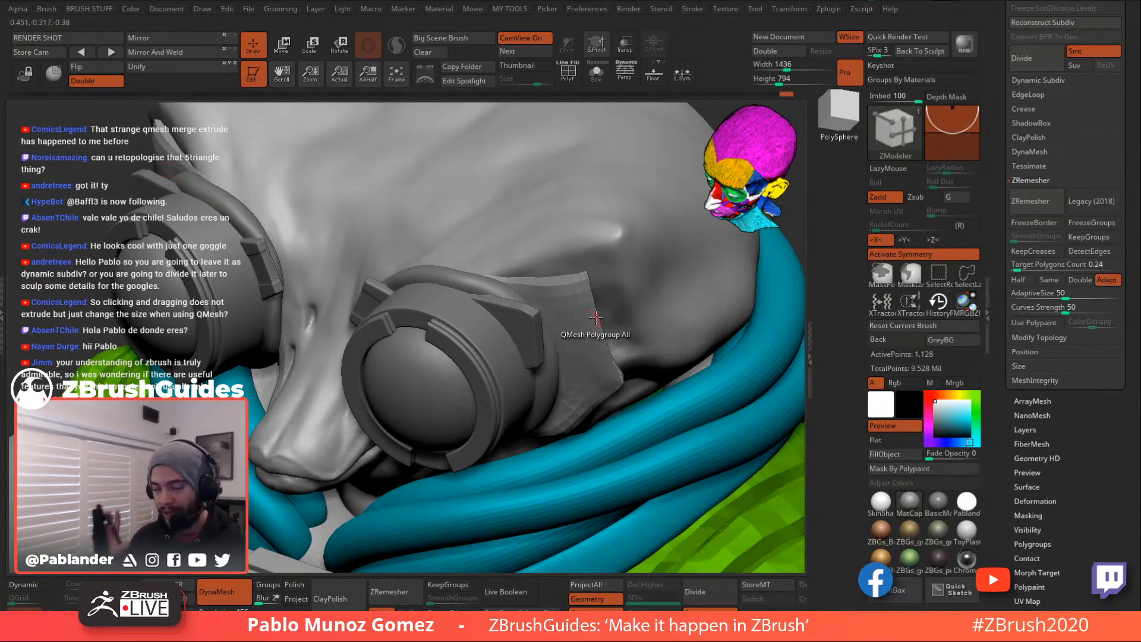
- Solo the strap shell and open Tool > Display Properties
{"action": "left_click", "coordinate": [596, 79]}
{"action": "left_click_drag", "start_coordinate": [644, 282], "coordinate": [310, 253]}
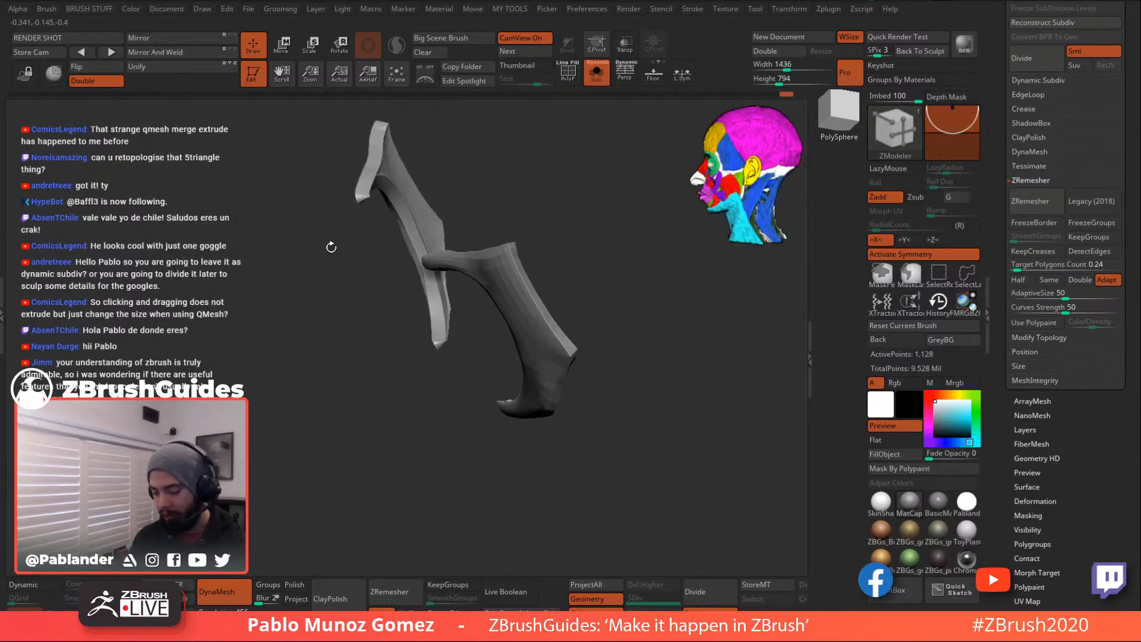
{"action": "mouse_move", "coordinate": [1039, 397]}
{"action": "left_mouse_down"}
{"action": "mouse_move", "coordinate": [1072, 302]}
{"action": "mouse_move", "coordinate": [1090, 102]}
{"action": "mouse_move", "coordinate": [1055, 77]}
{"action": "left_mouse_up"}
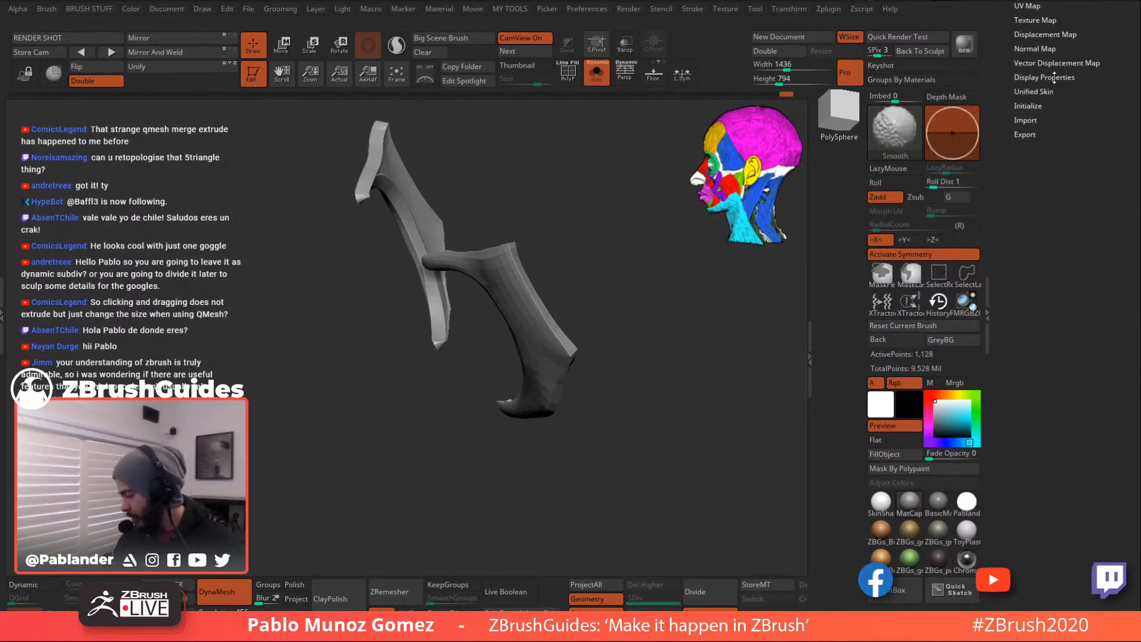
{"action": "left_click", "coordinate": [1054, 77]}
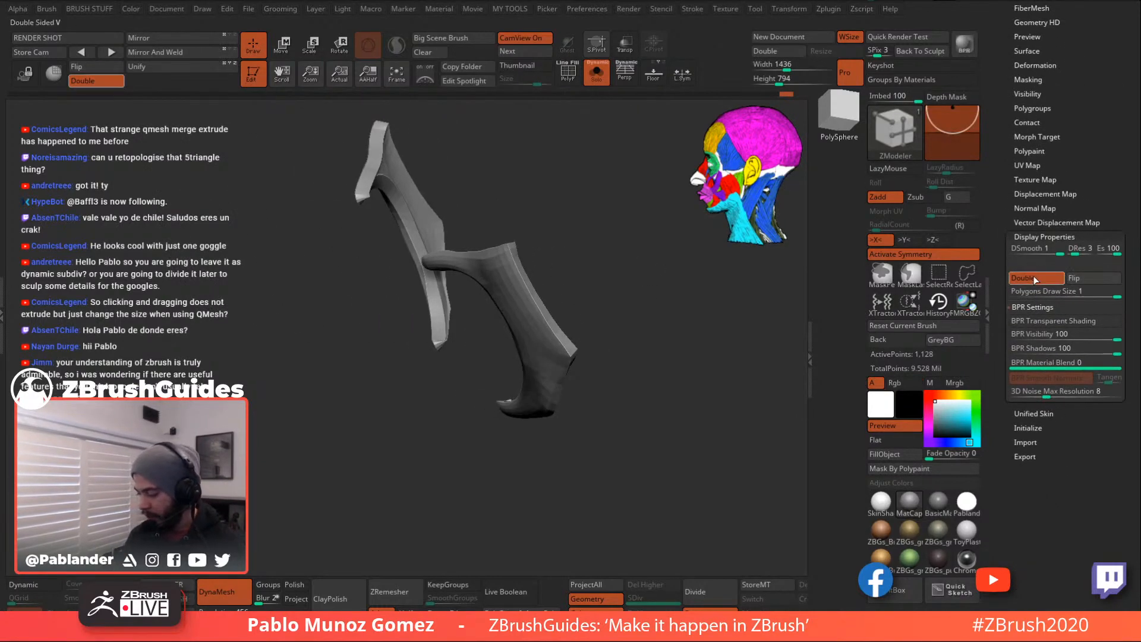
- Toggle Double-sided display off and on to compare, leaving it on
{"action": "left_click", "coordinate": [1036, 277]}
{"action": "mouse_move", "coordinate": [743, 333]}
{"action": "left_mouse_down"}
{"action": "mouse_move", "coordinate": [699, 353]}
{"action": "mouse_move", "coordinate": [670, 408]}
{"action": "mouse_move", "coordinate": [619, 448]}
{"action": "mouse_move", "coordinate": [695, 349]}
{"action": "mouse_move", "coordinate": [604, 403]}
{"action": "left_mouse_up"}
{"action": "left_click_drag", "start_coordinate": [631, 357], "coordinate": [637, 428]}
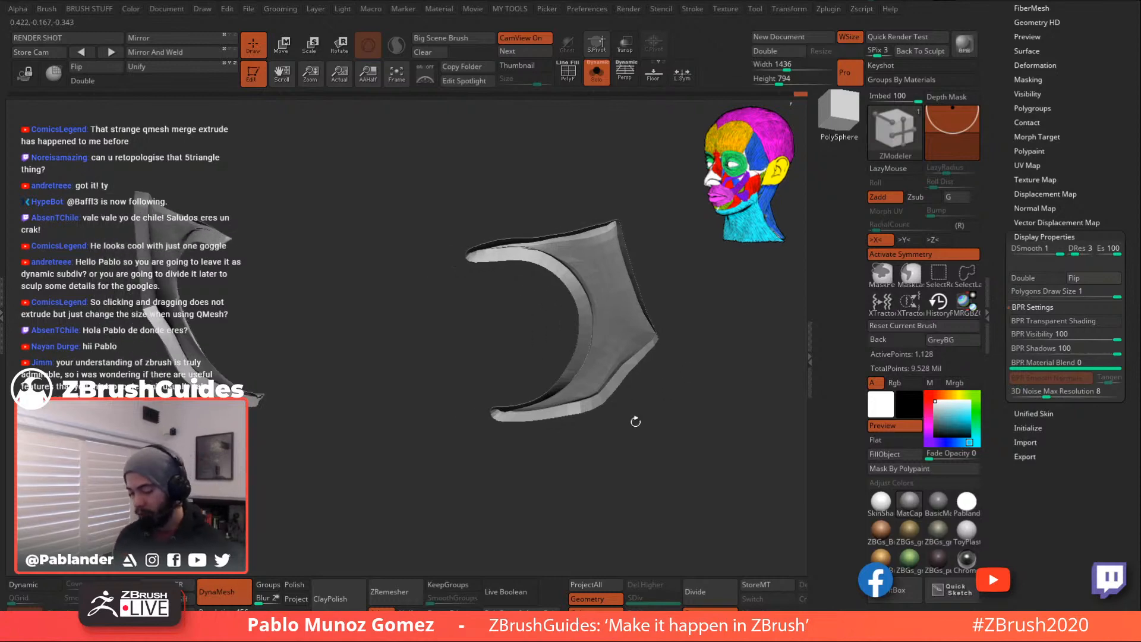
{"action": "left_click", "coordinate": [1039, 277]}
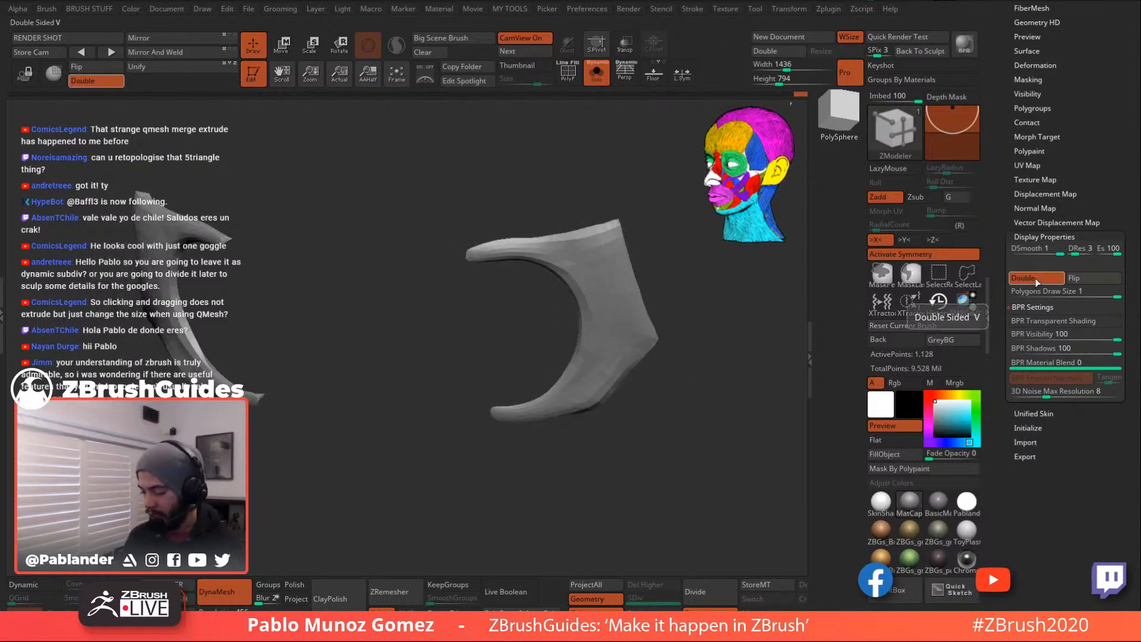
{"action": "left_click", "coordinate": [1036, 277]}
{"action": "left_click", "coordinate": [1036, 278]}
{"action": "left_click", "coordinate": [1036, 278]}
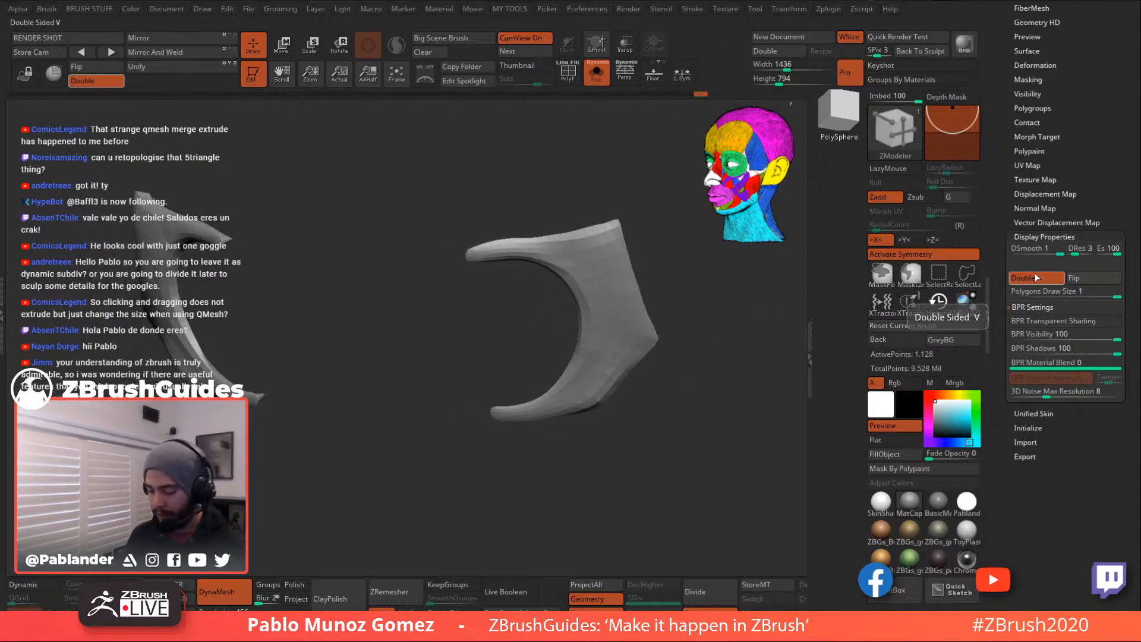
{"action": "left_click", "coordinate": [1036, 277]}
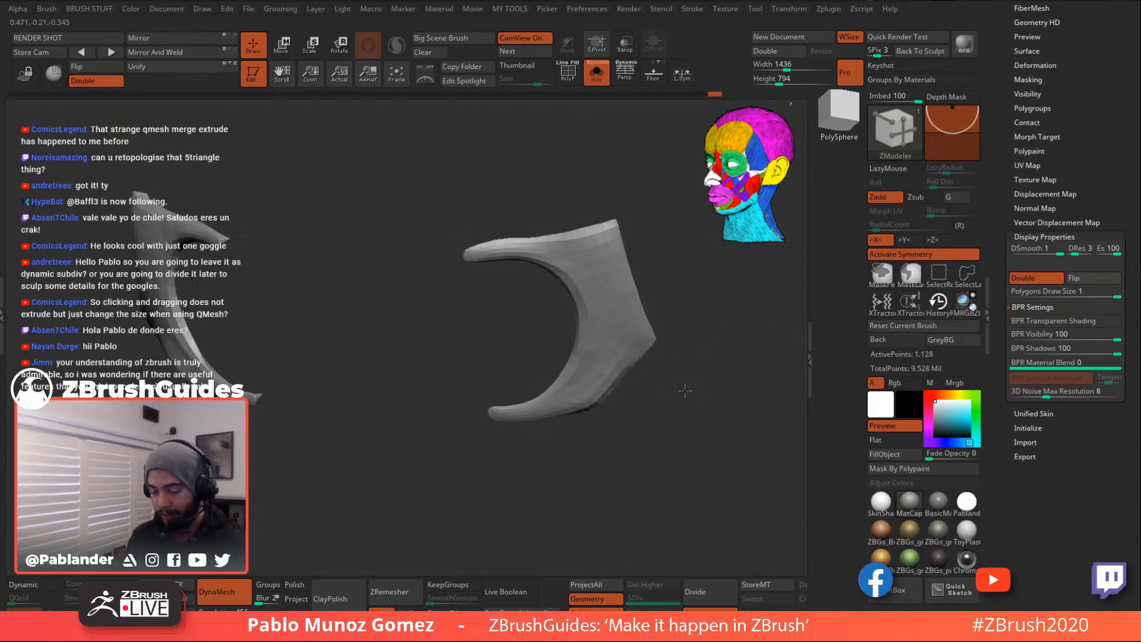
- Compare the Flip normals option on and off, ending with Double still enabled
{"action": "left_click_drag", "start_coordinate": [667, 351], "coordinate": [558, 431]}
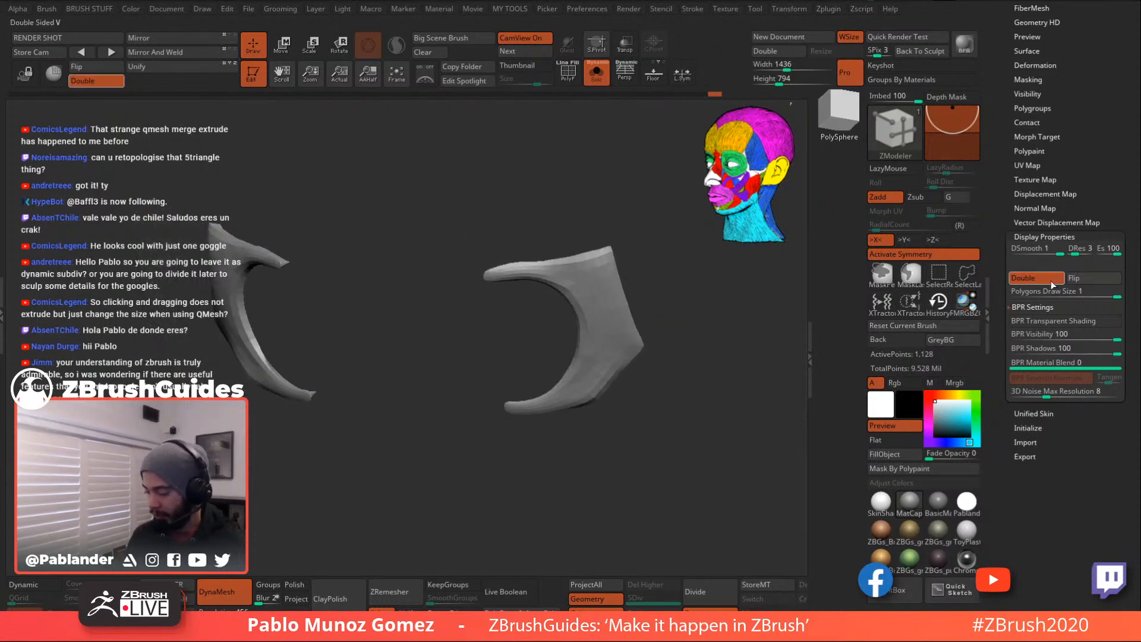
{"action": "left_click", "coordinate": [1076, 278]}
{"action": "left_click", "coordinate": [1077, 279]}
{"action": "left_click", "coordinate": [1035, 278]}
{"action": "left_click", "coordinate": [1034, 278]}
{"action": "left_click_drag", "start_coordinate": [723, 333], "coordinate": [751, 324]}
{"action": "left_click", "coordinate": [1035, 278]}
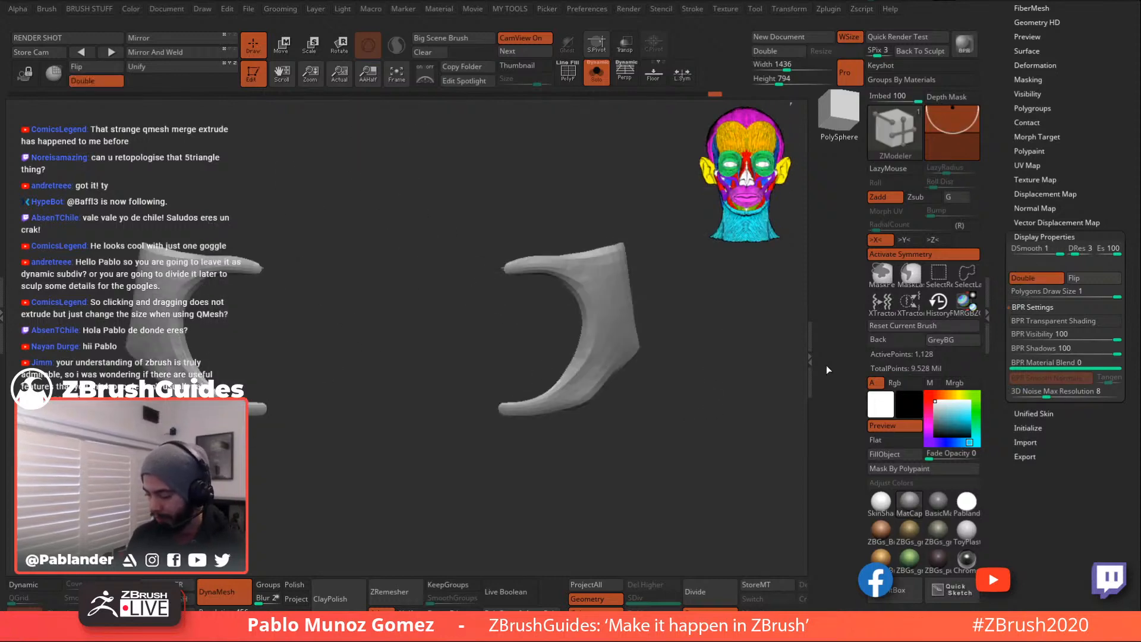
- Re-isolate the strap and turn on PolyF to show its polygon wireframe
{"action": "left_click", "coordinate": [596, 73]}
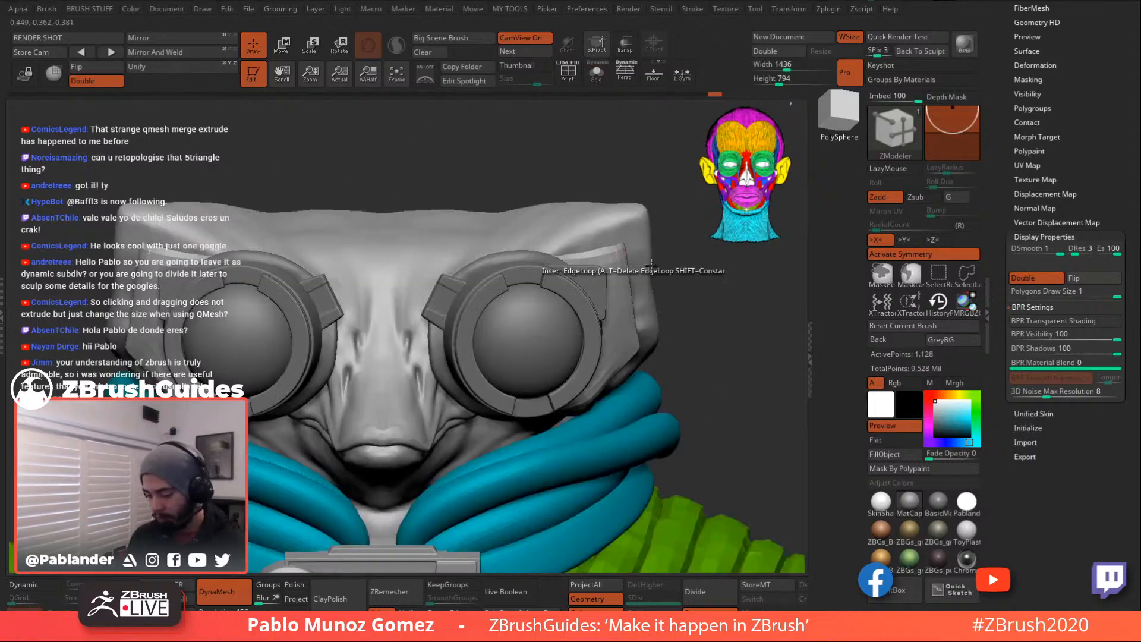
{"action": "left_click", "coordinate": [596, 72]}
{"action": "left_click", "coordinate": [568, 71]}
{"action": "mouse_move", "coordinate": [523, 333]}
{"action": "left_mouse_down"}
{"action": "mouse_move", "coordinate": [520, 394]}
{"action": "mouse_move", "coordinate": [550, 275]}
{"action": "left_mouse_up"}
- Pick the Move brush and smooth the tips, inner surfaces and edges of both horns
{"action": "key", "text": "b"}
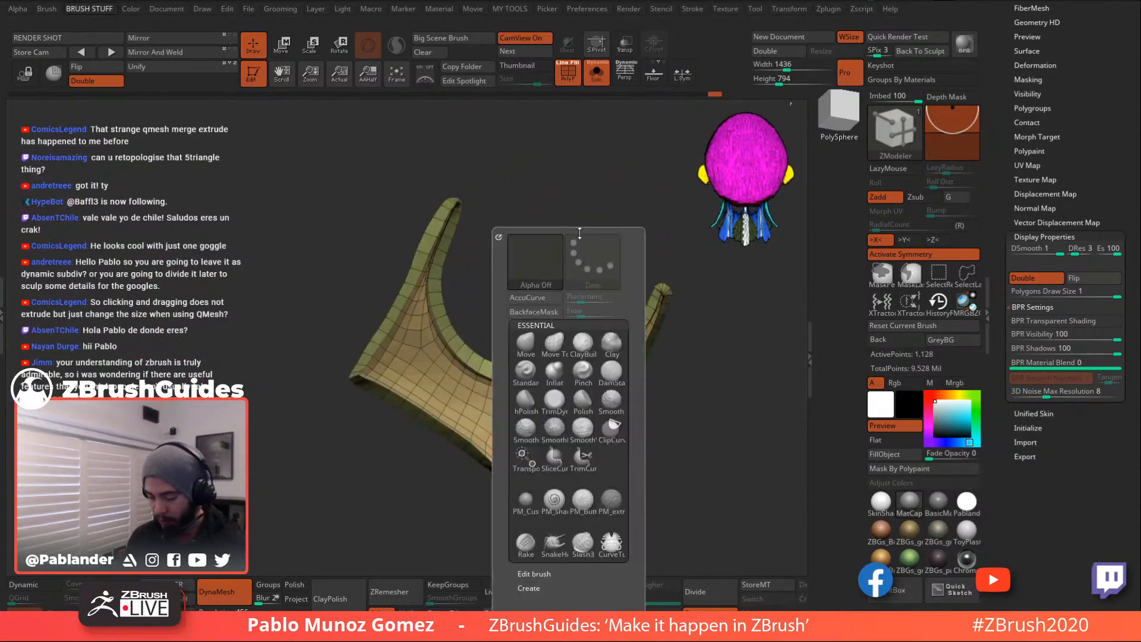
{"action": "left_click", "coordinate": [526, 343]}
{"action": "key", "text": "space"}
{"action": "left_click_drag", "start_coordinate": [488, 209], "coordinate": [472, 242], "text": "shift"}
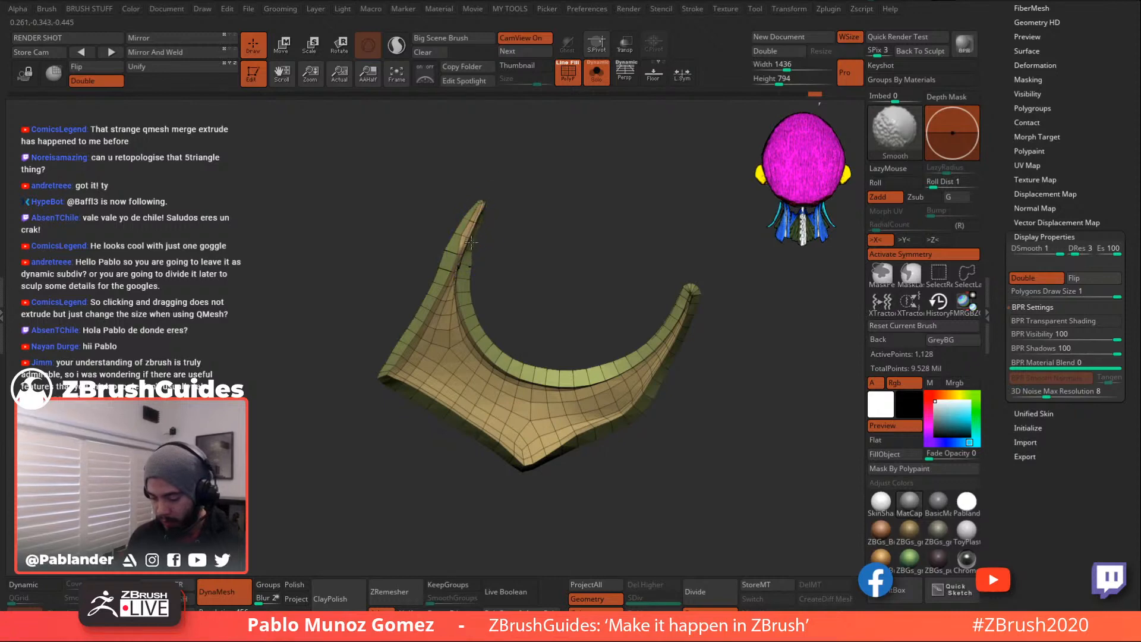
{"action": "left_click_drag", "start_coordinate": [459, 295], "coordinate": [475, 319], "text": "shift"}
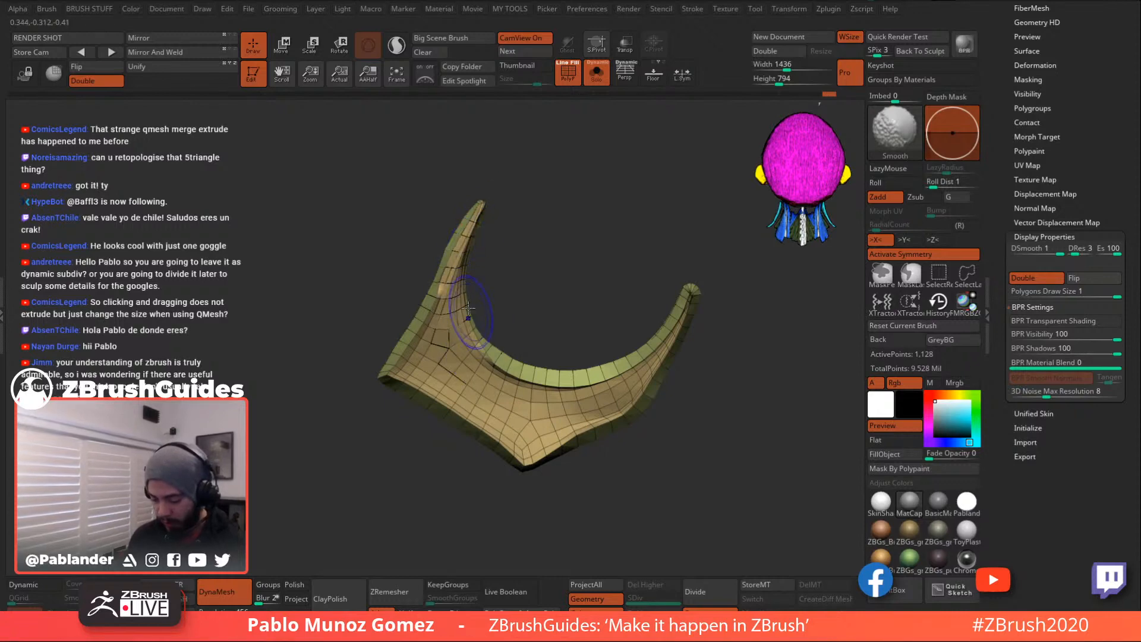
{"action": "mouse_move", "coordinate": [391, 378]}
{"action": "left_mouse_down", "text": "shift"}
{"action": "mouse_move", "coordinate": [464, 419]}
{"action": "mouse_move", "coordinate": [529, 416]}
{"action": "mouse_move", "coordinate": [565, 380]}
{"action": "mouse_move", "coordinate": [657, 328]}
{"action": "mouse_move", "coordinate": [700, 264]}
{"action": "mouse_move", "coordinate": [651, 387]}
{"action": "mouse_move", "coordinate": [538, 451]}
{"action": "left_mouse_up", "text": "shift"}
{"action": "left_click_drag", "start_coordinate": [604, 411], "coordinate": [544, 443], "text": "shift"}
{"action": "mouse_move", "coordinate": [685, 306]}
{"action": "left_mouse_down", "text": "shift"}
{"action": "mouse_move", "coordinate": [613, 380]}
{"action": "mouse_move", "coordinate": [463, 241]}
{"action": "mouse_move", "coordinate": [478, 205]}
{"action": "mouse_move", "coordinate": [389, 374]}
{"action": "left_mouse_up", "text": "shift"}
{"action": "mouse_move", "coordinate": [505, 272]}
{"action": "left_mouse_down"}
{"action": "mouse_move", "coordinate": [575, 267]}
{"action": "mouse_move", "coordinate": [586, 293]}
{"action": "left_mouse_up"}
- Smooth the strap's underside and left edges, inspect it, then turn Solo off
{"action": "left_click_drag", "start_coordinate": [491, 360], "coordinate": [453, 260], "text": "shift"}
{"action": "mouse_move", "coordinate": [436, 189]}
{"action": "left_mouse_down", "text": "shift"}
{"action": "mouse_move", "coordinate": [569, 302]}
{"action": "mouse_move", "coordinate": [581, 362]}
{"action": "mouse_move", "coordinate": [594, 351]}
{"action": "left_mouse_up", "text": "shift"}
{"action": "left_click_drag", "start_coordinate": [511, 260], "coordinate": [501, 208], "text": "shift"}
{"action": "left_click_drag", "start_coordinate": [573, 224], "coordinate": [526, 235]}
{"action": "left_click_drag", "start_coordinate": [526, 324], "coordinate": [492, 338]}
{"action": "left_click_drag", "start_coordinate": [334, 363], "coordinate": [342, 416], "text": "shift"}
{"action": "mouse_move", "coordinate": [470, 310]}
{"action": "left_mouse_down"}
{"action": "mouse_move", "coordinate": [505, 291]}
{"action": "mouse_move", "coordinate": [570, 304]}
{"action": "mouse_move", "coordinate": [492, 333]}
{"action": "mouse_move", "coordinate": [638, 332]}
{"action": "mouse_move", "coordinate": [681, 308]}
{"action": "left_mouse_up"}
{"action": "left_click_drag", "start_coordinate": [639, 252], "coordinate": [581, 315]}
{"action": "left_click_drag", "start_coordinate": [676, 360], "coordinate": [648, 215]}
{"action": "left_click", "coordinate": [597, 75]}
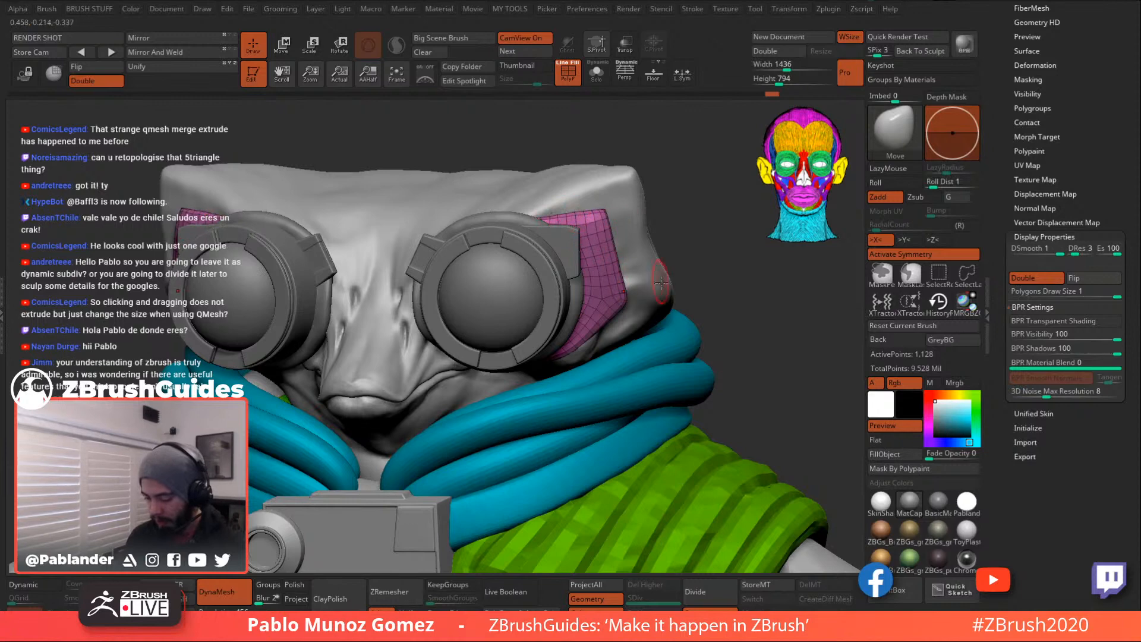
- Orbit around the goggle and character, then solo the goggle strap
{"action": "right_click_drag", "start_coordinate": [711, 268], "coordinate": [672, 243]}
{"action": "right_click", "coordinate": [559, 404]}
{"action": "right_click_drag", "start_coordinate": [695, 324], "coordinate": [588, 349]}
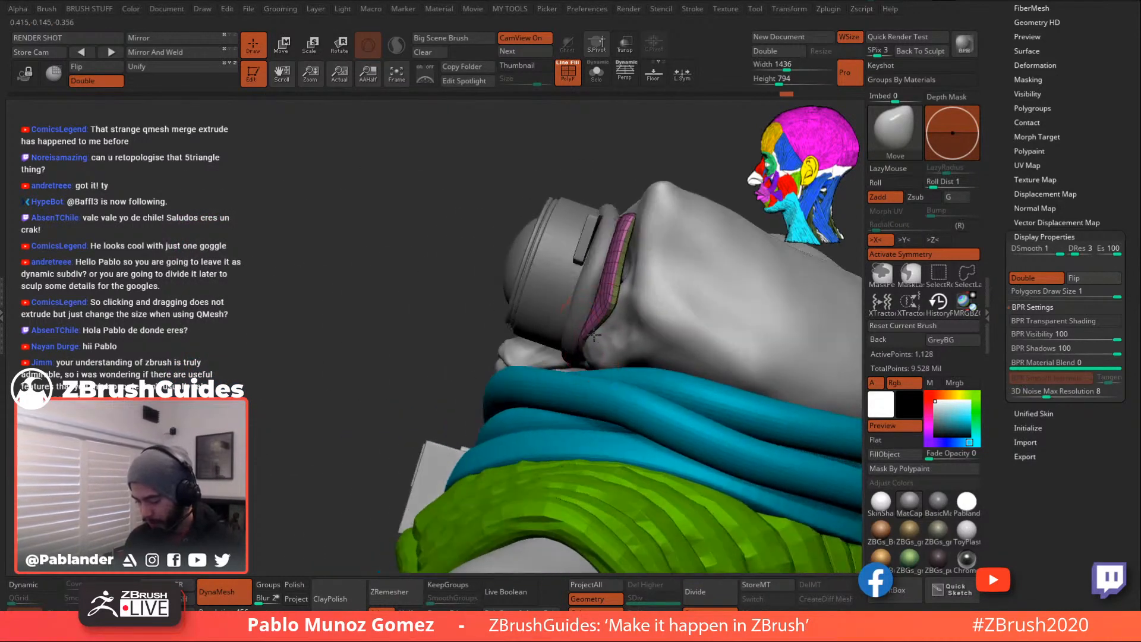
{"action": "right_click_drag", "start_coordinate": [622, 266], "coordinate": [618, 293]}
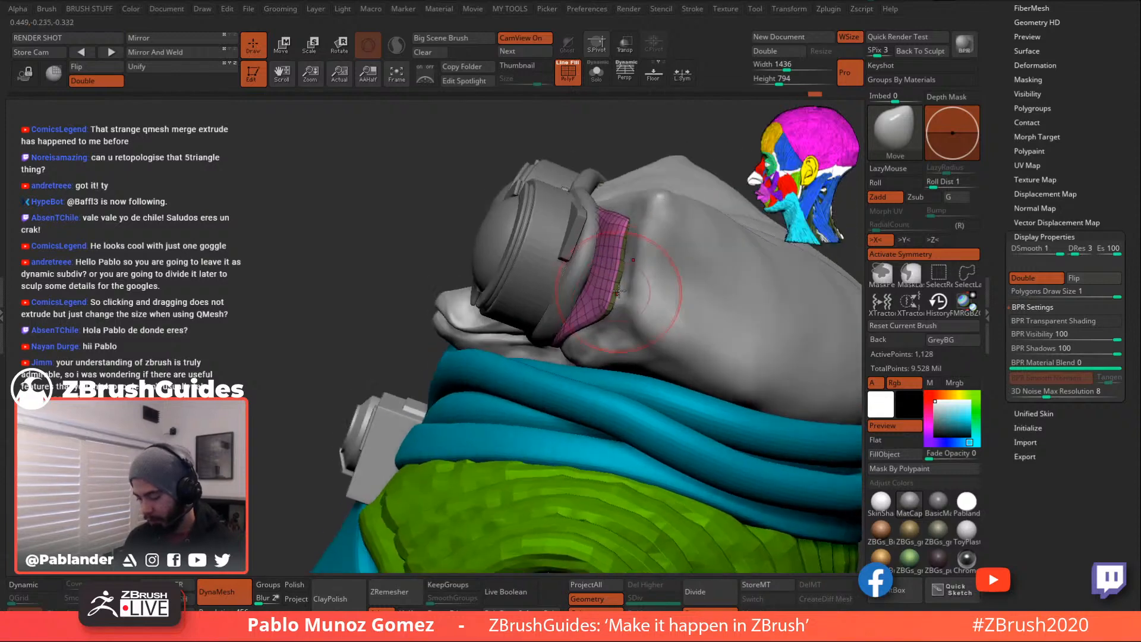
{"action": "right_click_drag", "start_coordinate": [628, 219], "coordinate": [625, 226]}
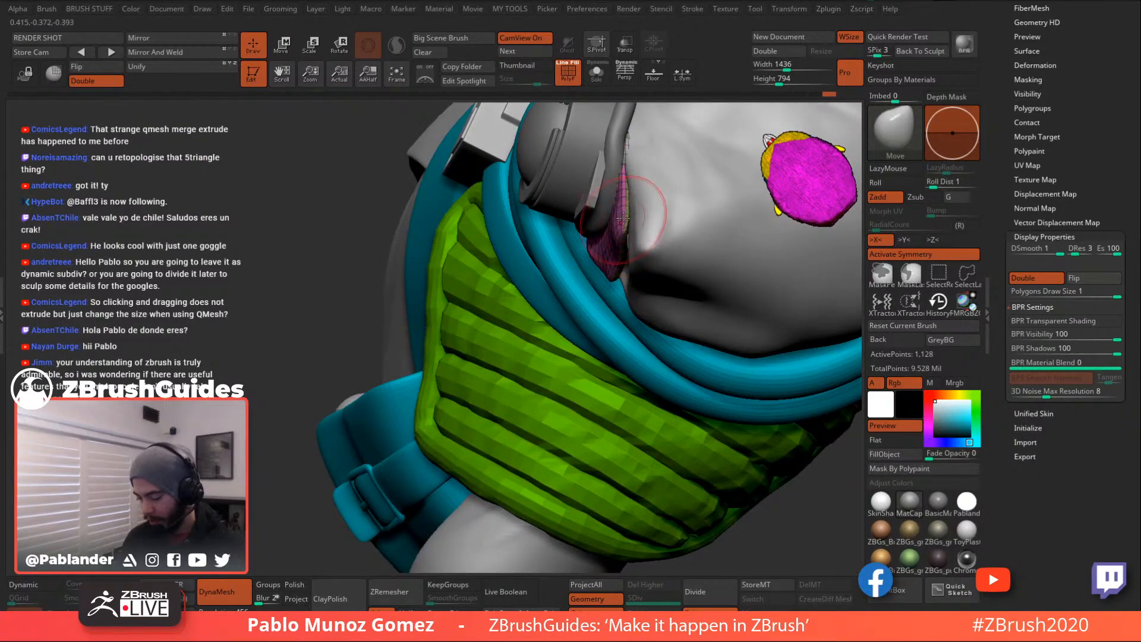
{"action": "right_click_drag", "start_coordinate": [629, 143], "coordinate": [680, 175]}
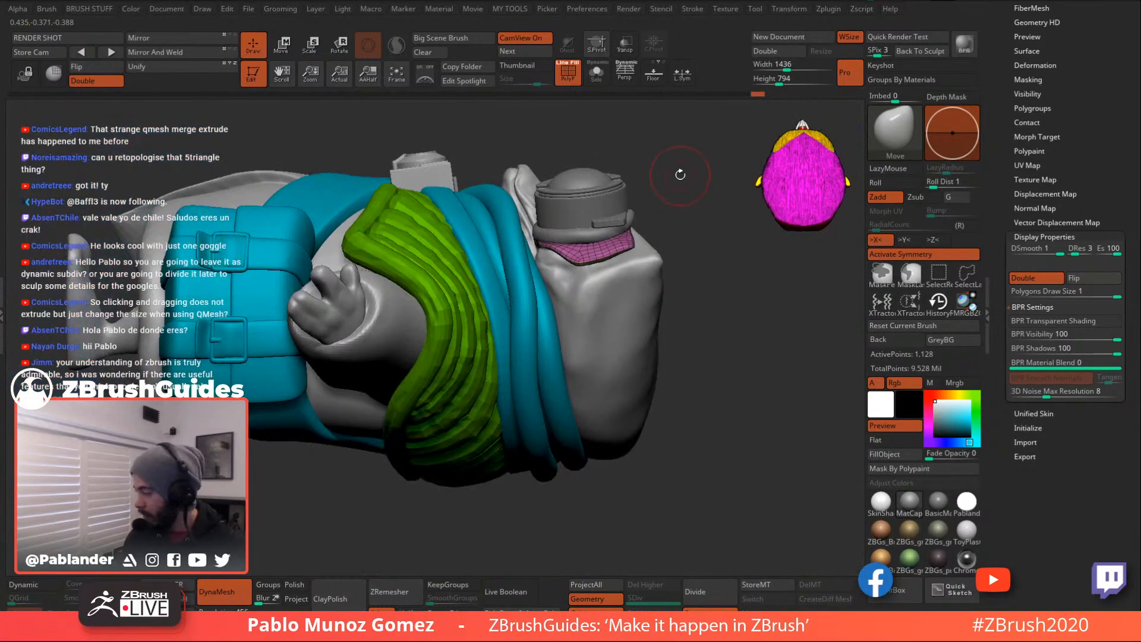
{"action": "right_click_drag", "start_coordinate": [669, 237], "coordinate": [664, 272]}
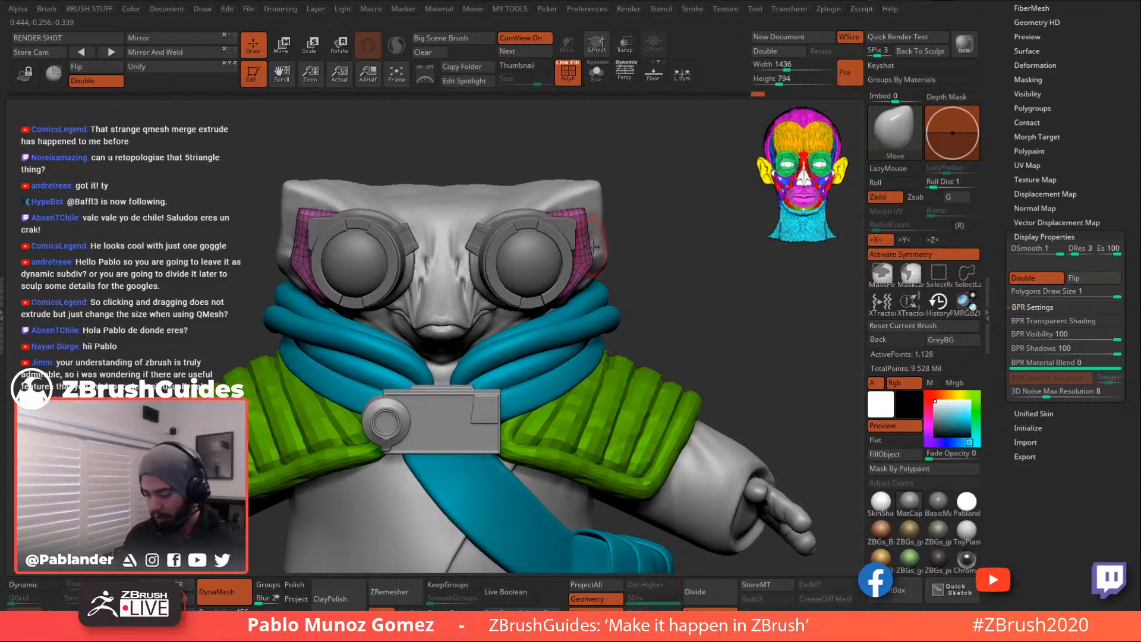
{"action": "left_click_drag", "start_coordinate": [676, 263], "coordinate": [685, 285]}
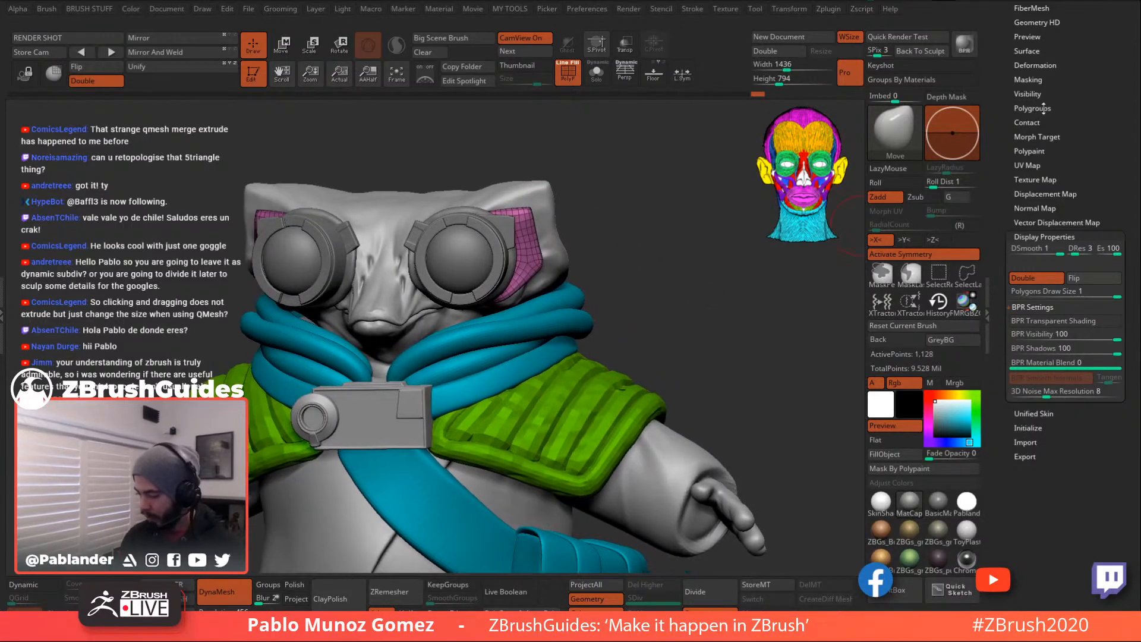
{"action": "left_click_drag", "start_coordinate": [1038, 109], "coordinate": [1050, 131]}
{"action": "left_click_drag", "start_coordinate": [1050, 82], "coordinate": [1048, 157]}
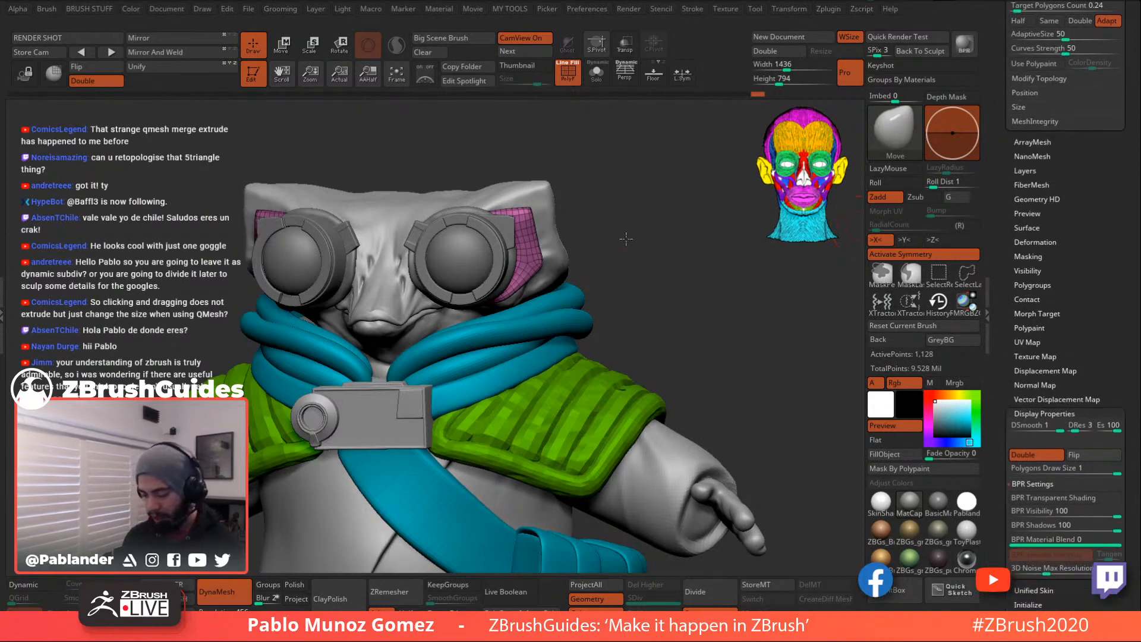
{"action": "key", "text": "ctrl+shift+s"}
{"action": "left_click_drag", "start_coordinate": [635, 364], "coordinate": [594, 313]}
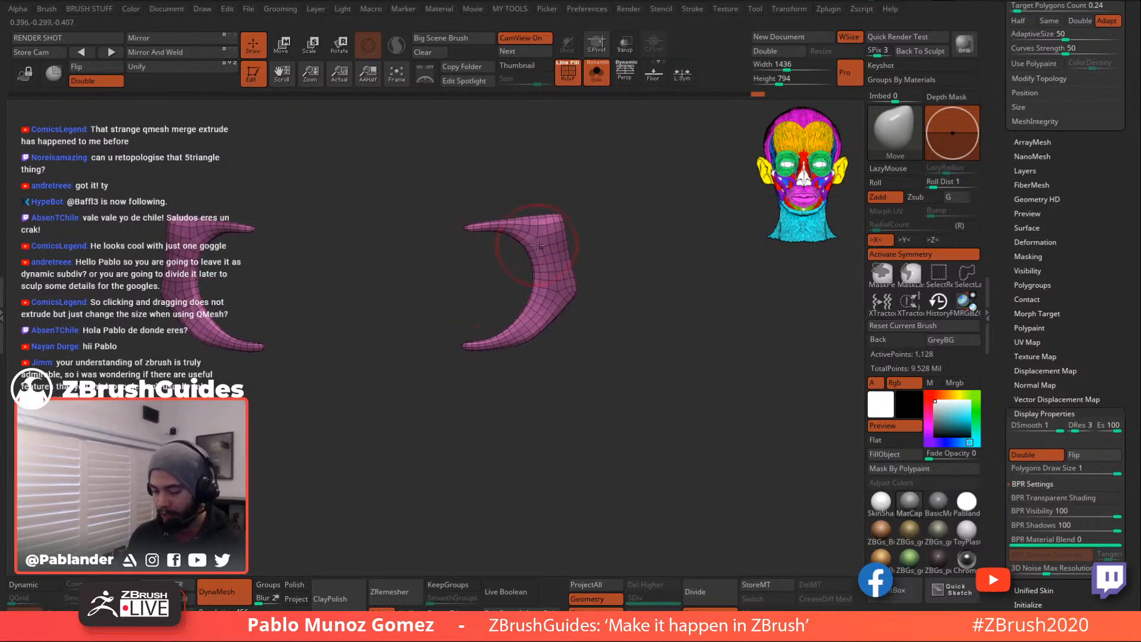
- Show the full character, inspect it including the chest camera, then re-solo the goggle straps
{"action": "left_click", "coordinate": [596, 73]}
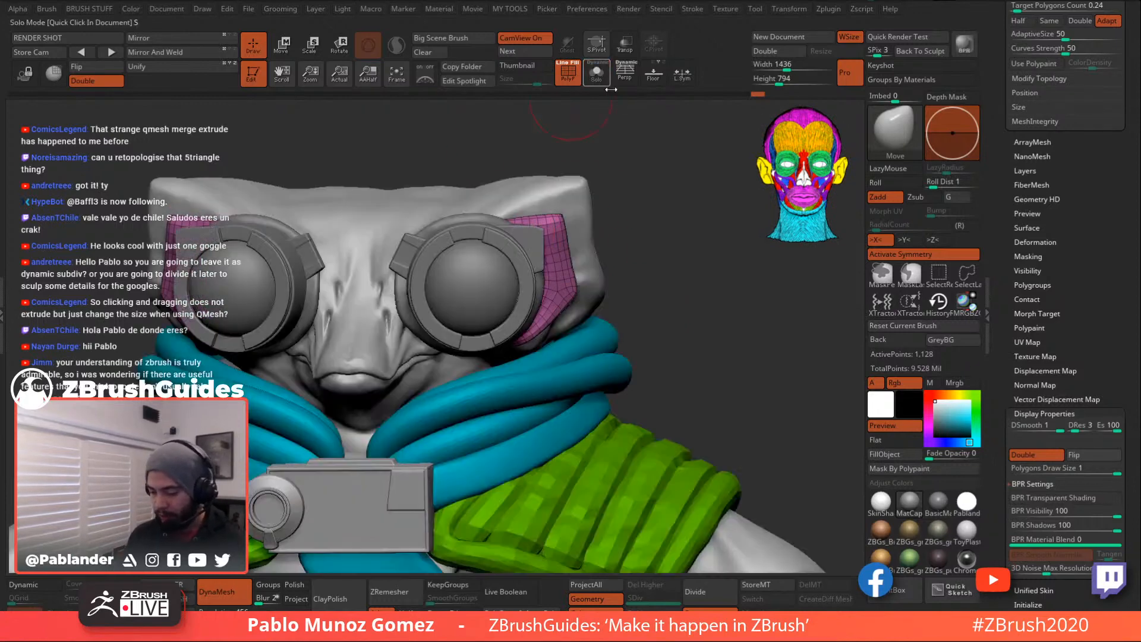
{"action": "mouse_move", "coordinate": [642, 242]}
{"action": "left_mouse_down", "text": "alt"}
{"action": "mouse_move", "coordinate": [658, 277]}
{"action": "mouse_move", "coordinate": [653, 223]}
{"action": "mouse_move", "coordinate": [659, 239]}
{"action": "left_mouse_up", "text": "alt"}
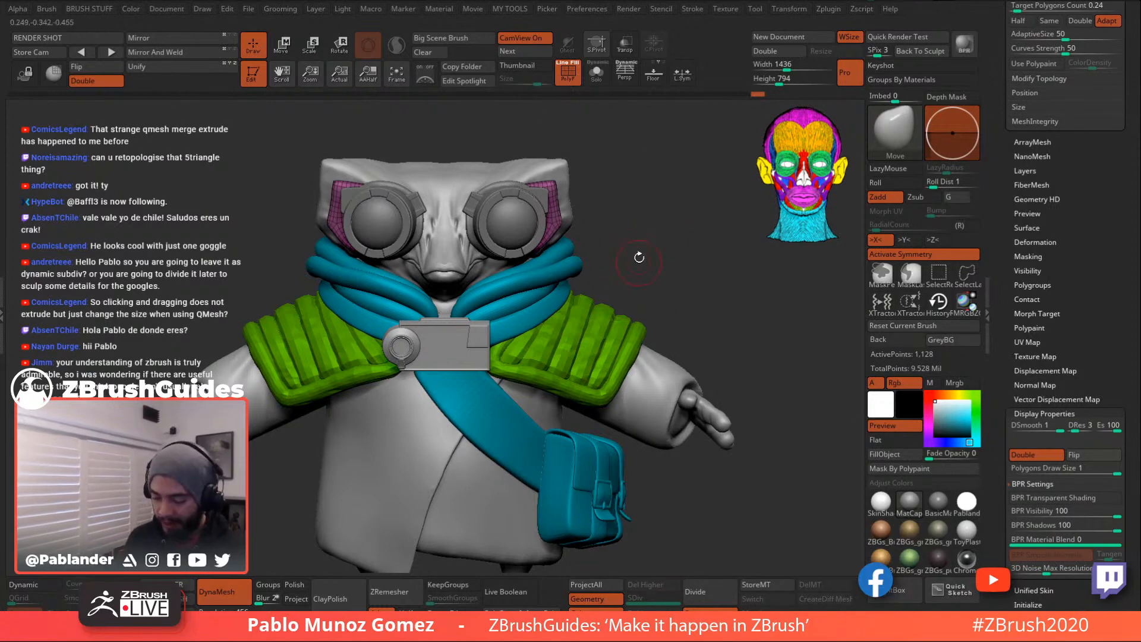
{"action": "left_click_drag", "start_coordinate": [647, 253], "coordinate": [668, 269], "text": "alt"}
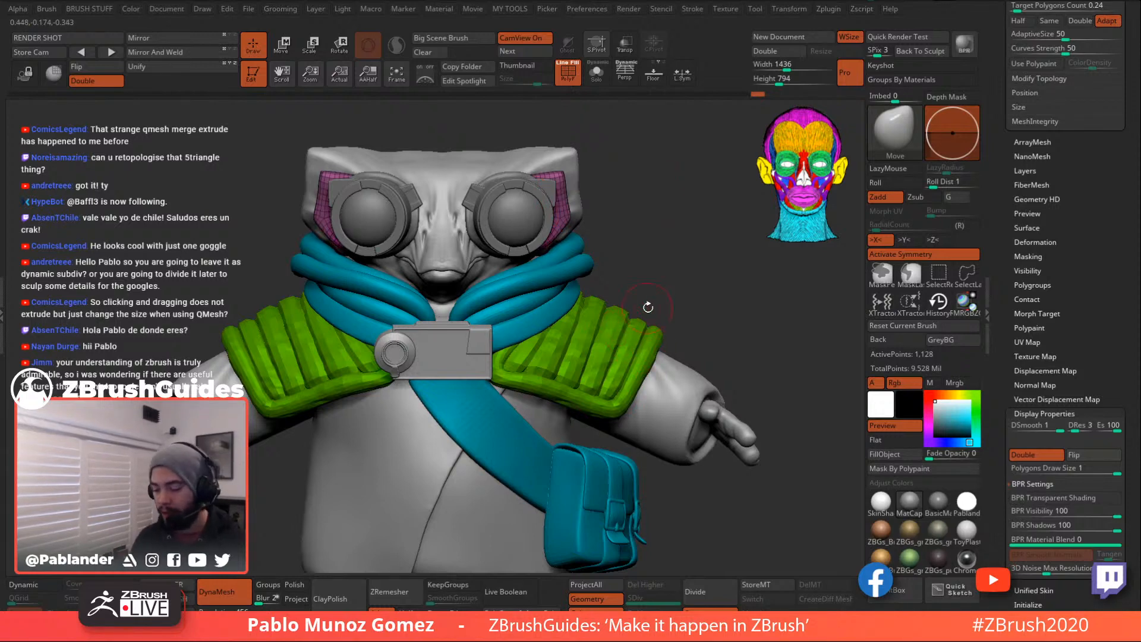
{"action": "left_click_drag", "start_coordinate": [689, 309], "coordinate": [549, 240]}
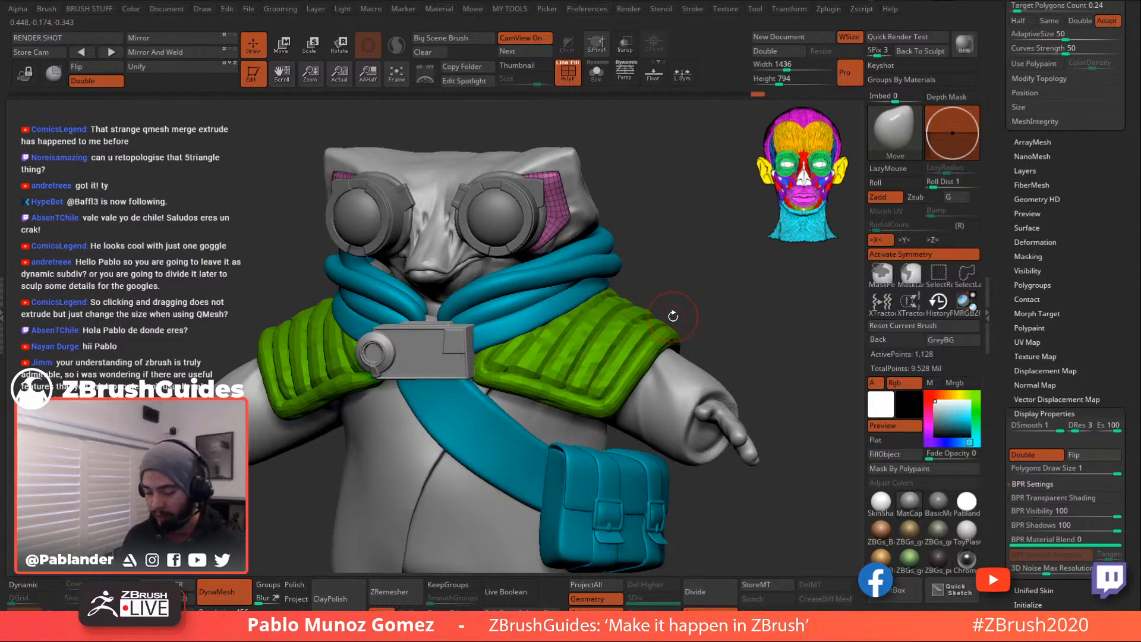
{"action": "left_click_drag", "start_coordinate": [659, 230], "coordinate": [671, 279]}
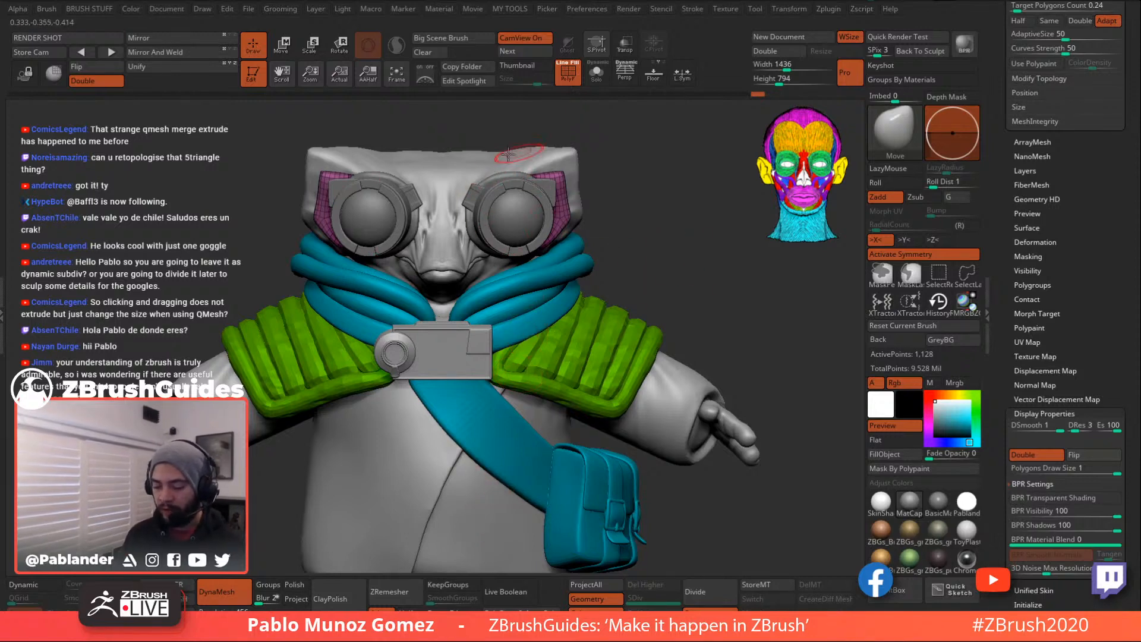
{"action": "left_click_drag", "start_coordinate": [657, 254], "coordinate": [510, 317], "text": "alt"}
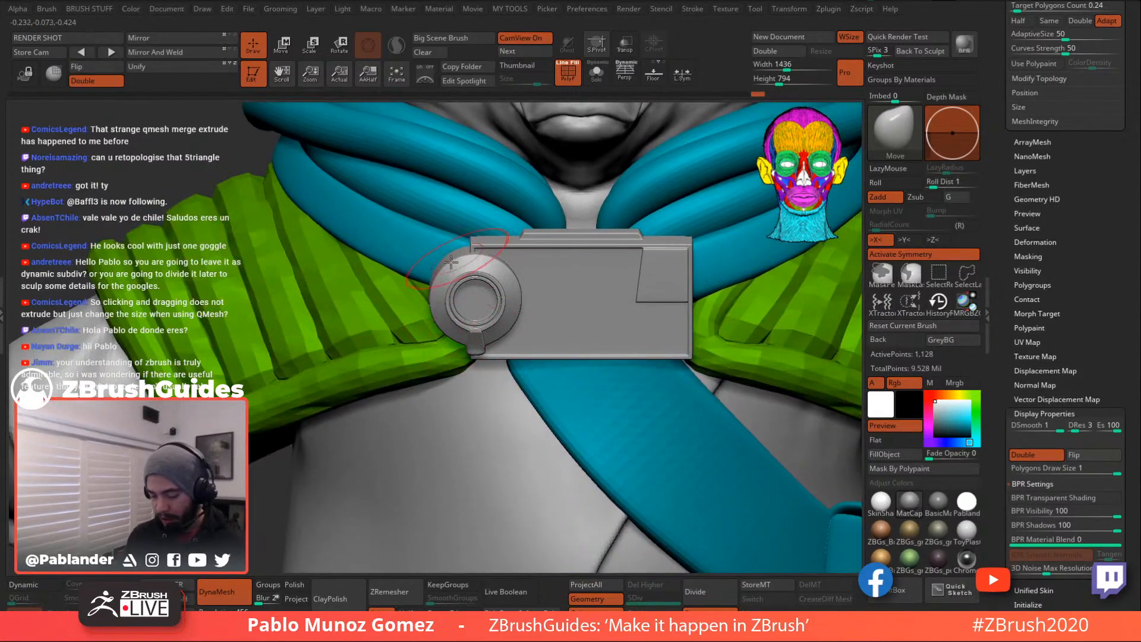
{"action": "right_click_drag", "start_coordinate": [557, 331], "coordinate": [618, 269], "text": "ctrl"}
{"action": "right_click_drag", "start_coordinate": [588, 230], "coordinate": [649, 352]}
{"action": "left_click", "coordinate": [597, 74]}
{"action": "mouse_move", "coordinate": [649, 352]}
{"action": "right_mouse_down"}
{"action": "mouse_move", "coordinate": [667, 405]}
{"action": "mouse_move", "coordinate": [654, 326]}
{"action": "mouse_move", "coordinate": [664, 347]}
{"action": "right_mouse_up"}
- Turn off Creased edges in Stroke > Curve and Frame Mesh to curve the strap borders
{"action": "right_click", "coordinate": [675, 295]}
{"action": "right_click_drag", "start_coordinate": [676, 295], "coordinate": [727, 313], "text": "alt"}
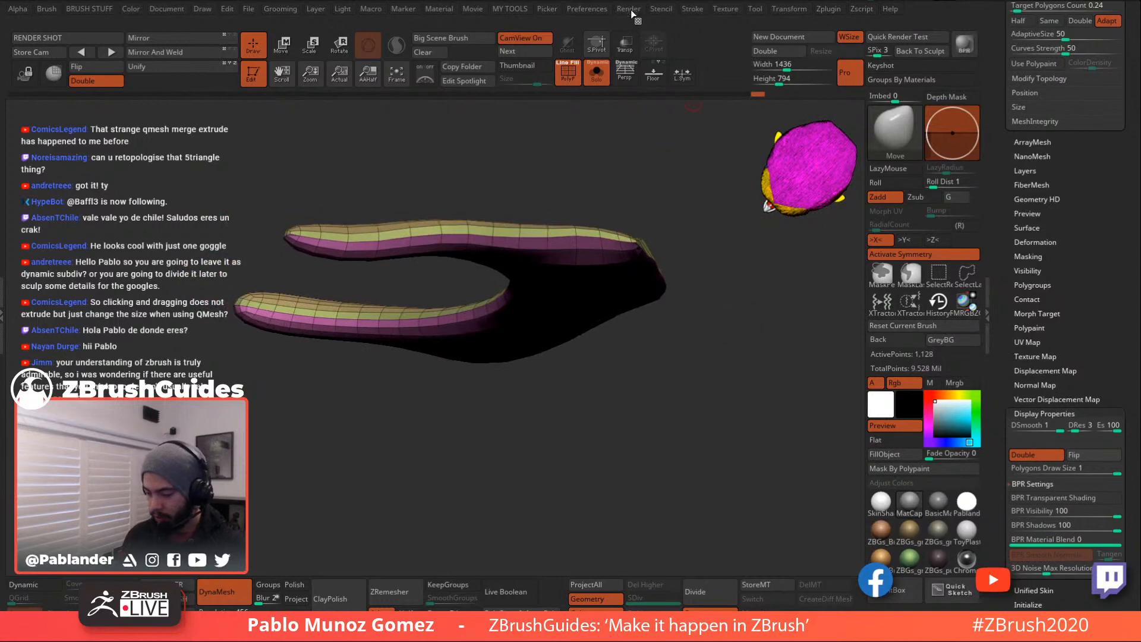
{"action": "left_click", "coordinate": [597, 9]}
{"action": "mouse_move", "coordinate": [696, 12]}
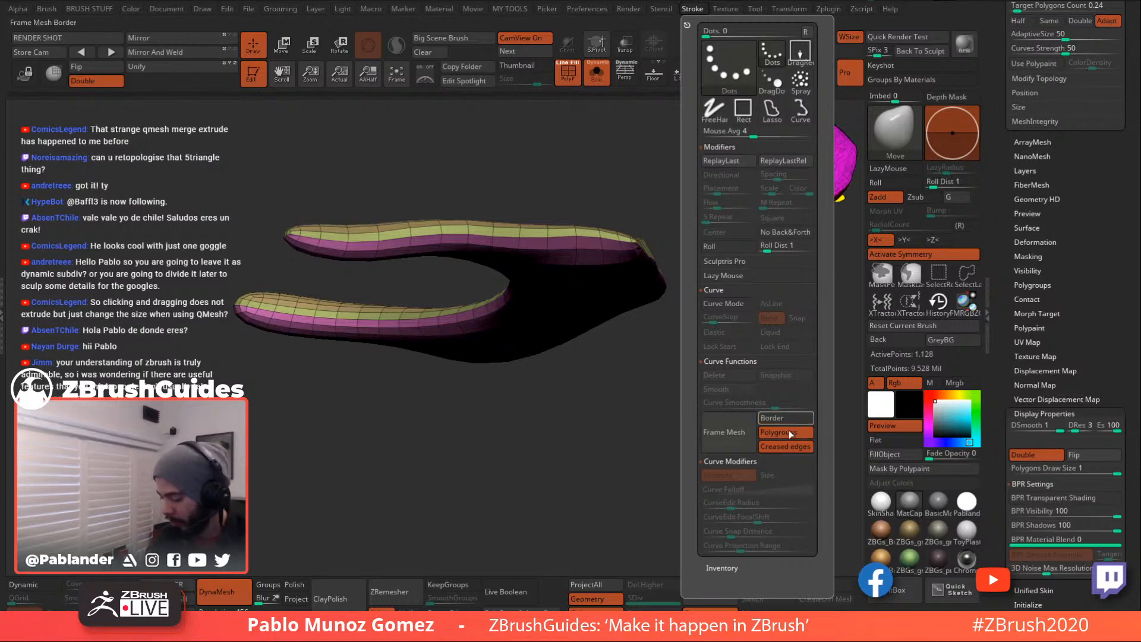
{"action": "left_click", "coordinate": [786, 447]}
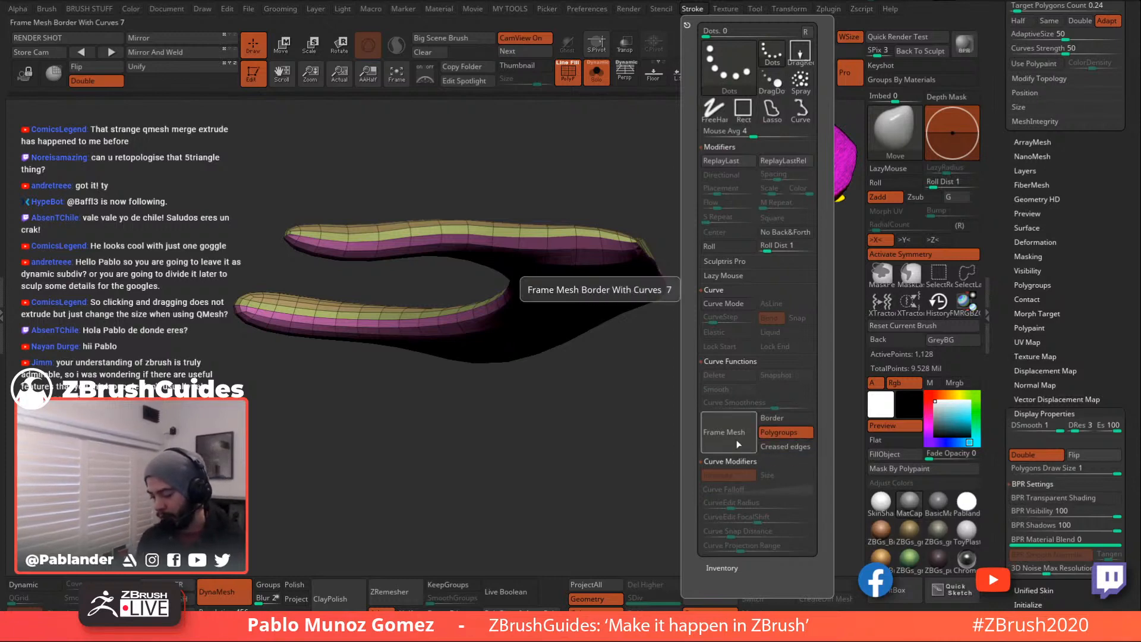
{"action": "left_click", "coordinate": [738, 445]}
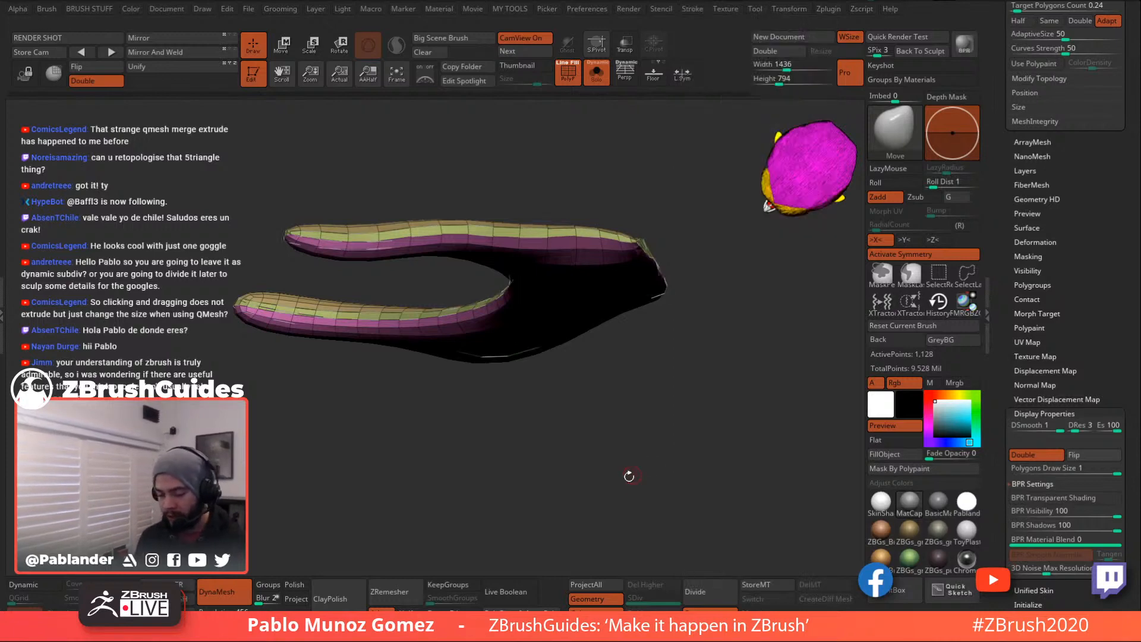
{"action": "left_click_drag", "start_coordinate": [650, 369], "coordinate": [681, 419]}
- Apply the CurveTube brush to the border curves and raise Draw Size for thicker rims
{"action": "left_click", "coordinate": [895, 132]}
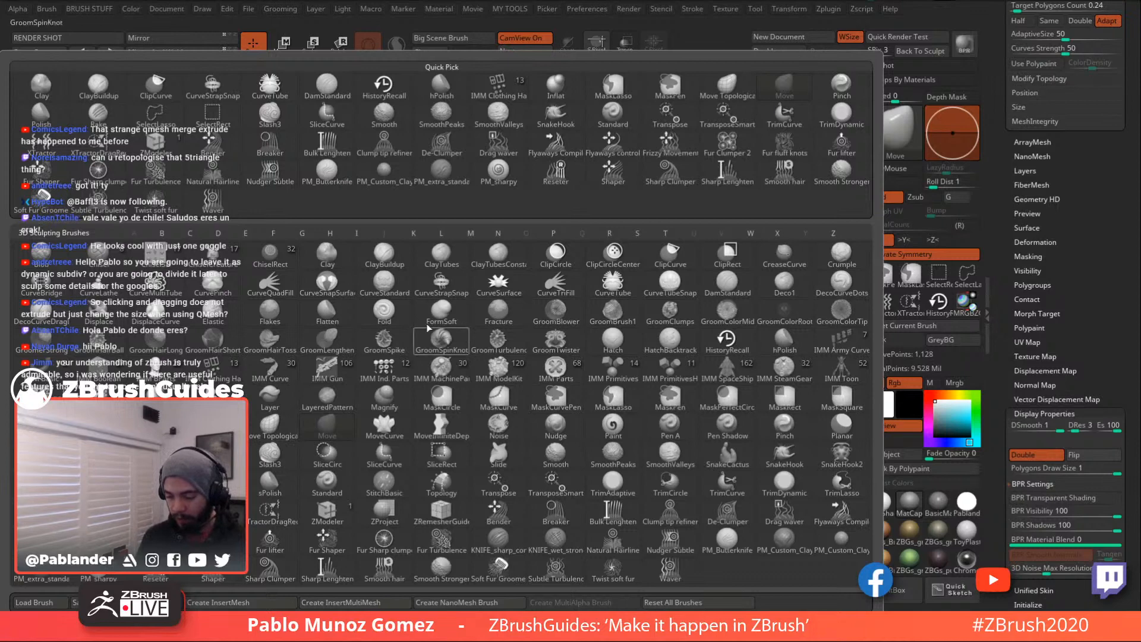
{"action": "left_click", "coordinate": [618, 285]}
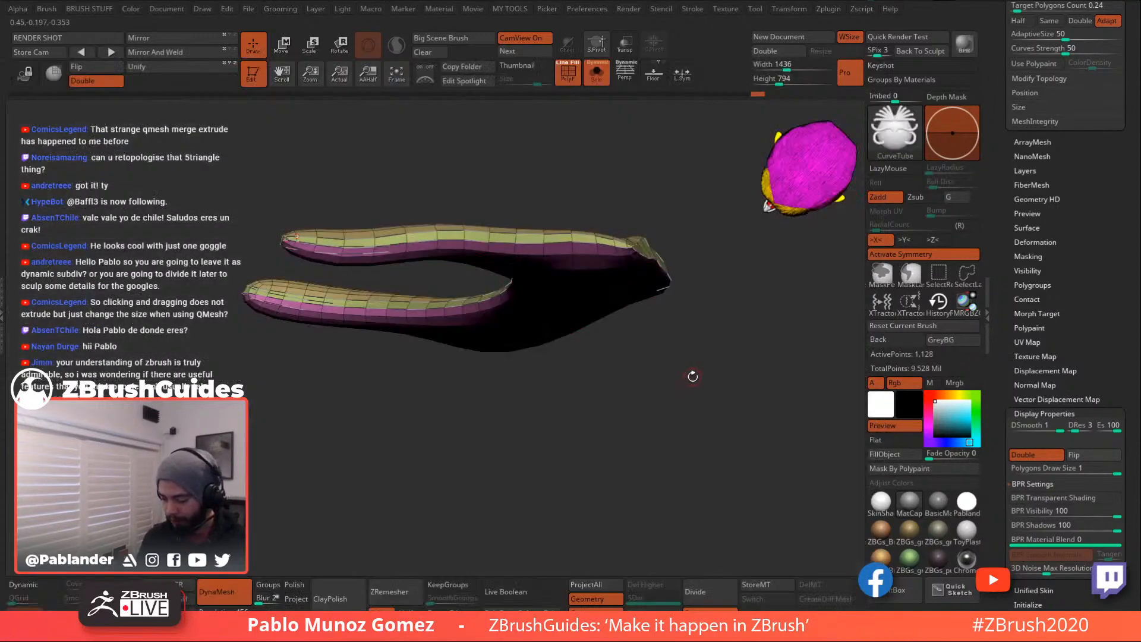
{"action": "key", "text": "space"}
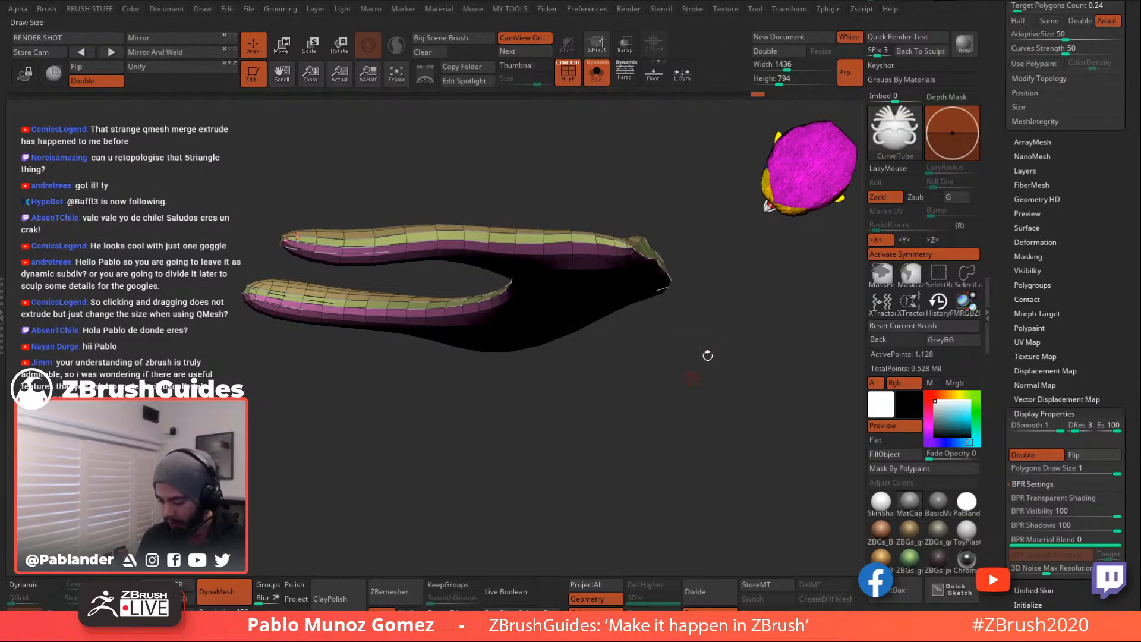
{"action": "left_click", "coordinate": [586, 243]}
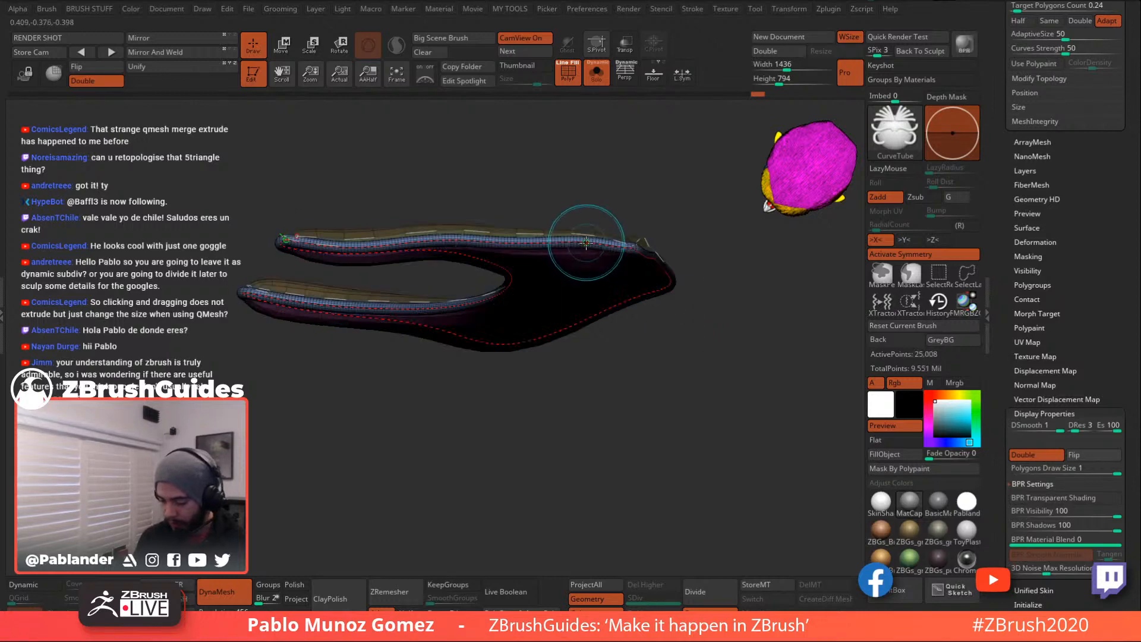
{"action": "mouse_move", "coordinate": [644, 347]}
{"action": "left_mouse_down"}
{"action": "mouse_move", "coordinate": [716, 399]}
{"action": "mouse_move", "coordinate": [737, 386]}
{"action": "mouse_move", "coordinate": [716, 340]}
{"action": "mouse_move", "coordinate": [718, 348]}
{"action": "mouse_move", "coordinate": [721, 331]}
{"action": "mouse_move", "coordinate": [733, 336]}
{"action": "mouse_move", "coordinate": [711, 331]}
{"action": "mouse_move", "coordinate": [723, 299]}
{"action": "mouse_move", "coordinate": [686, 283]}
{"action": "mouse_move", "coordinate": [697, 239]}
{"action": "left_mouse_up"}
{"action": "key", "text": "space"}
{"action": "key", "text": "space"}
{"action": "left_click", "coordinate": [601, 250]}
- Turn Solo off to show the whole character and hide the PolyF wireframe
{"action": "left_click", "coordinate": [602, 76]}
{"action": "mouse_move", "coordinate": [698, 239]}
{"action": "left_mouse_down", "text": "shift"}
{"action": "mouse_move", "coordinate": [705, 259]}
{"action": "mouse_move", "coordinate": [688, 269]}
{"action": "left_mouse_up", "text": "shift"}
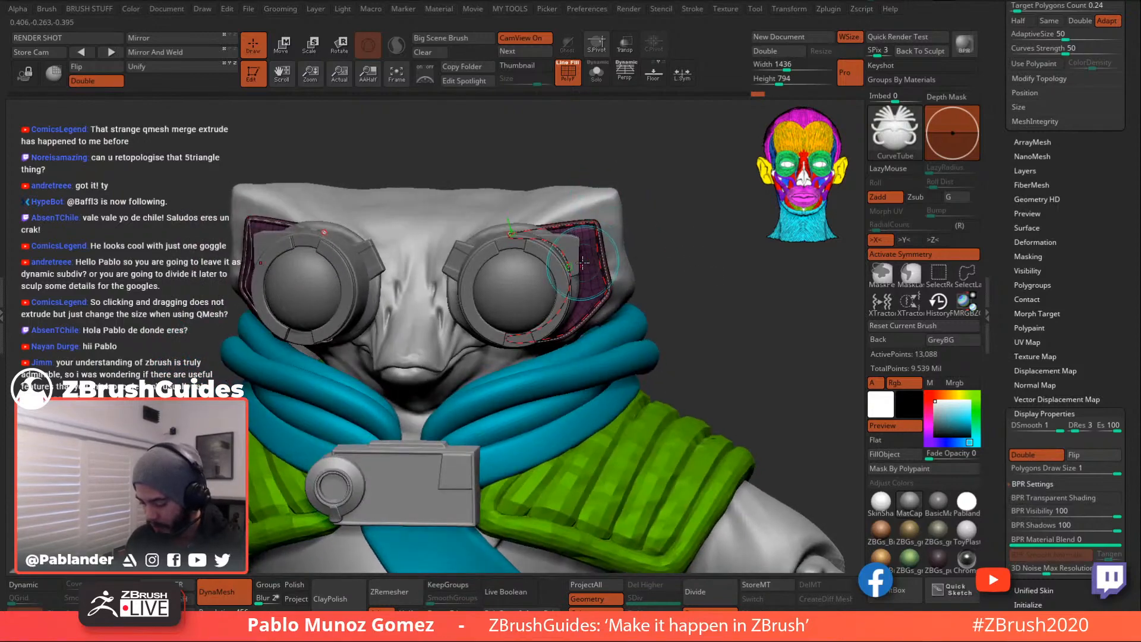
{"action": "mouse_move", "coordinate": [678, 229]}
{"action": "left_mouse_down", "text": "alt"}
{"action": "mouse_move", "coordinate": [679, 289]}
{"action": "mouse_move", "coordinate": [651, 257]}
{"action": "mouse_move", "coordinate": [699, 218]}
{"action": "mouse_move", "coordinate": [684, 265]}
{"action": "mouse_move", "coordinate": [661, 253]}
{"action": "left_mouse_up", "text": "alt"}
{"action": "left_click", "coordinate": [570, 78]}
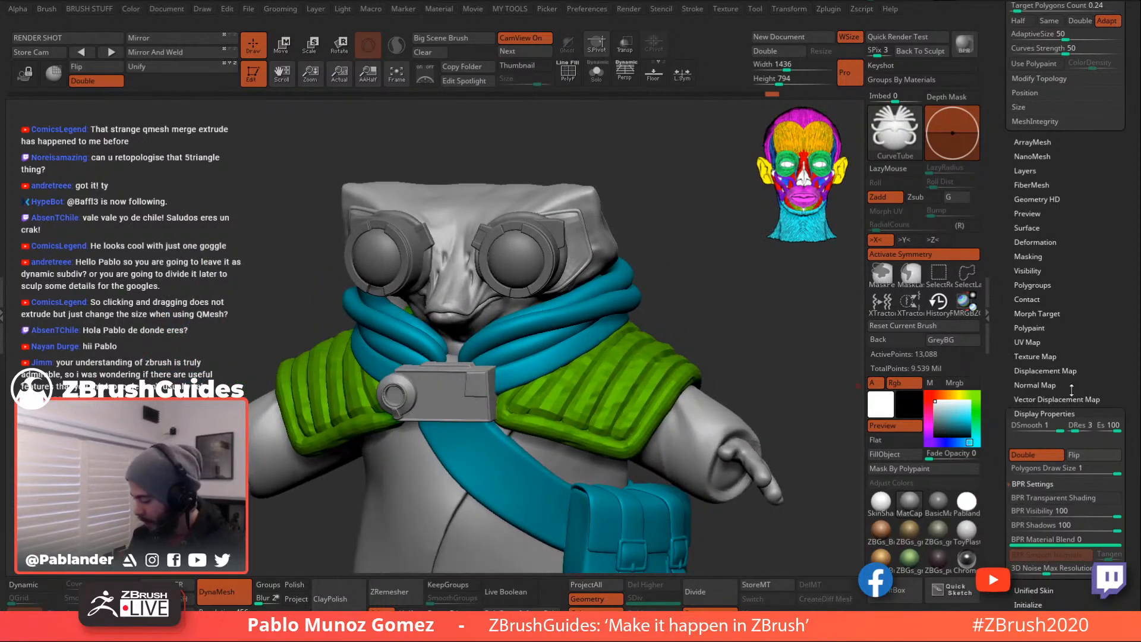
- Turn on dynamic subdivision smoothing and angle the character to a three-quarter view
{"action": "scroll", "coordinate": [1041, 155], "scroll_direction": "up", "scroll_amount": 6}
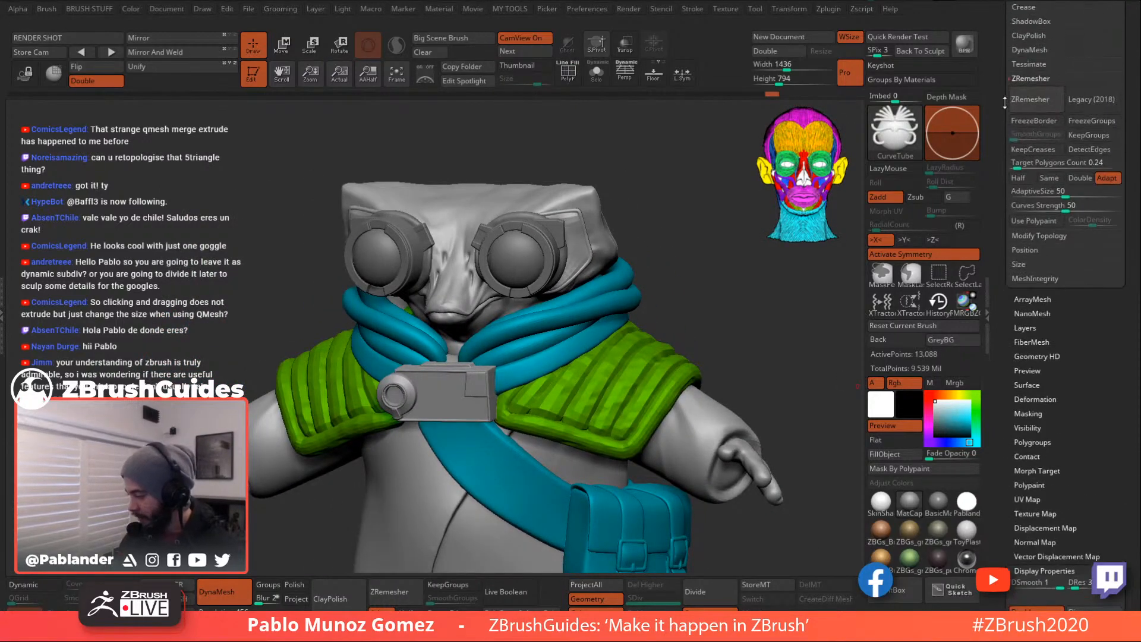
{"action": "left_click", "coordinate": [1055, 163]}
{"action": "left_click", "coordinate": [1041, 176]}
{"action": "mouse_move", "coordinate": [690, 281]}
{"action": "left_mouse_down"}
{"action": "mouse_move", "coordinate": [739, 290]}
{"action": "mouse_move", "coordinate": [684, 292]}
{"action": "mouse_move", "coordinate": [701, 288]}
{"action": "mouse_move", "coordinate": [688, 269]}
{"action": "left_mouse_up"}
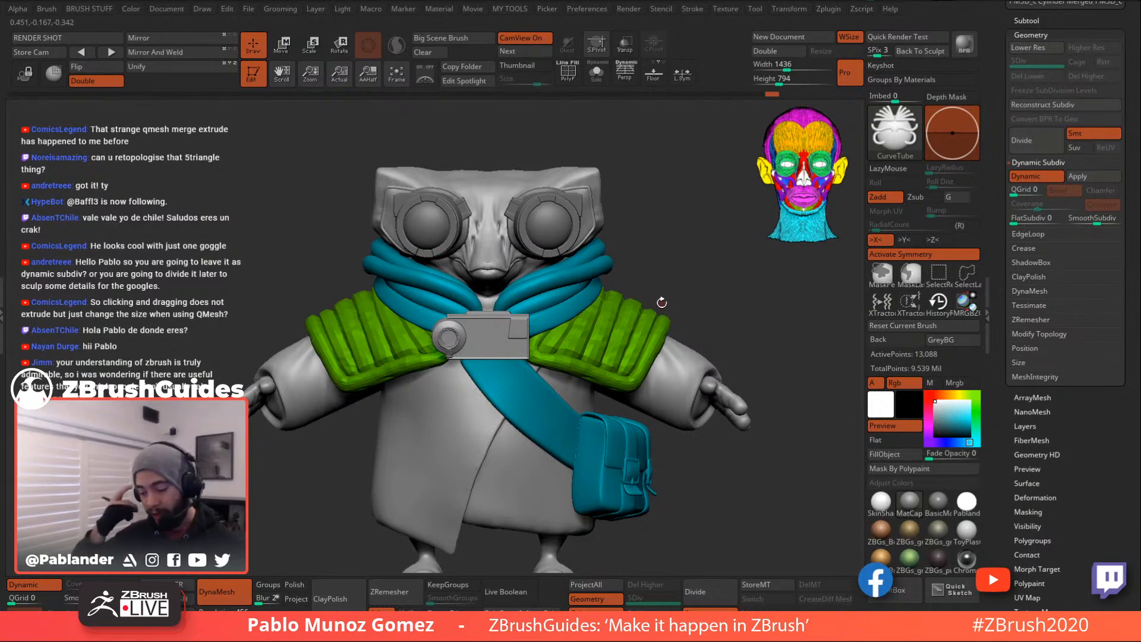
{"action": "left_click_drag", "start_coordinate": [676, 264], "coordinate": [652, 352]}
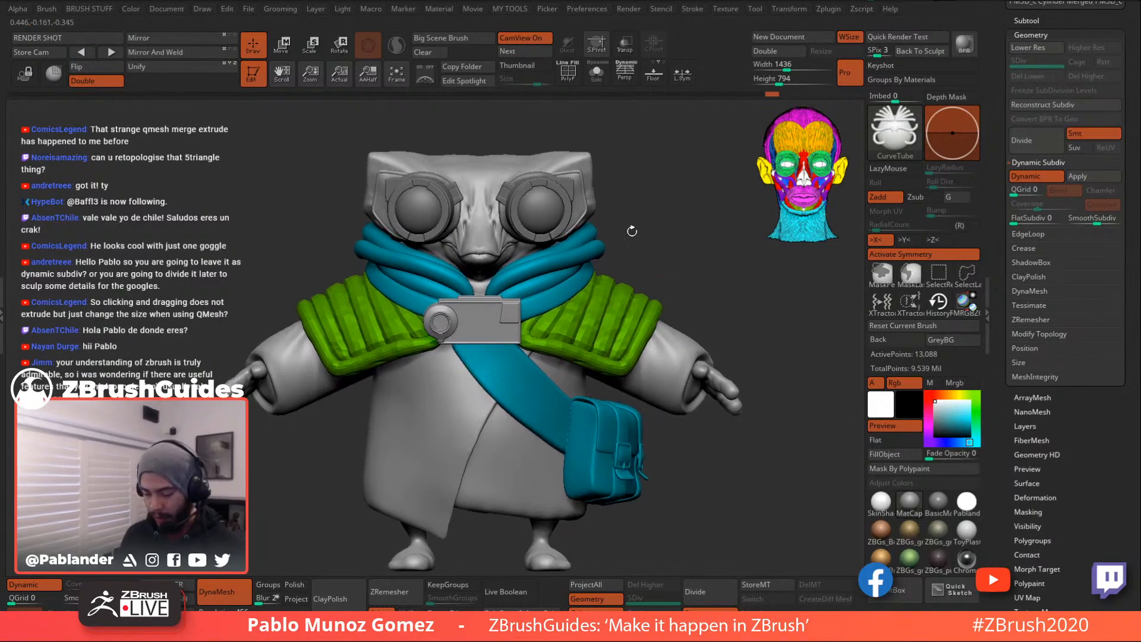
{"action": "left_click_drag", "start_coordinate": [656, 256], "coordinate": [630, 349]}
- Fill the goggles with teal sampled from the satchel, reset the colour to white, and face the character front-on
{"action": "key", "text": "b"}
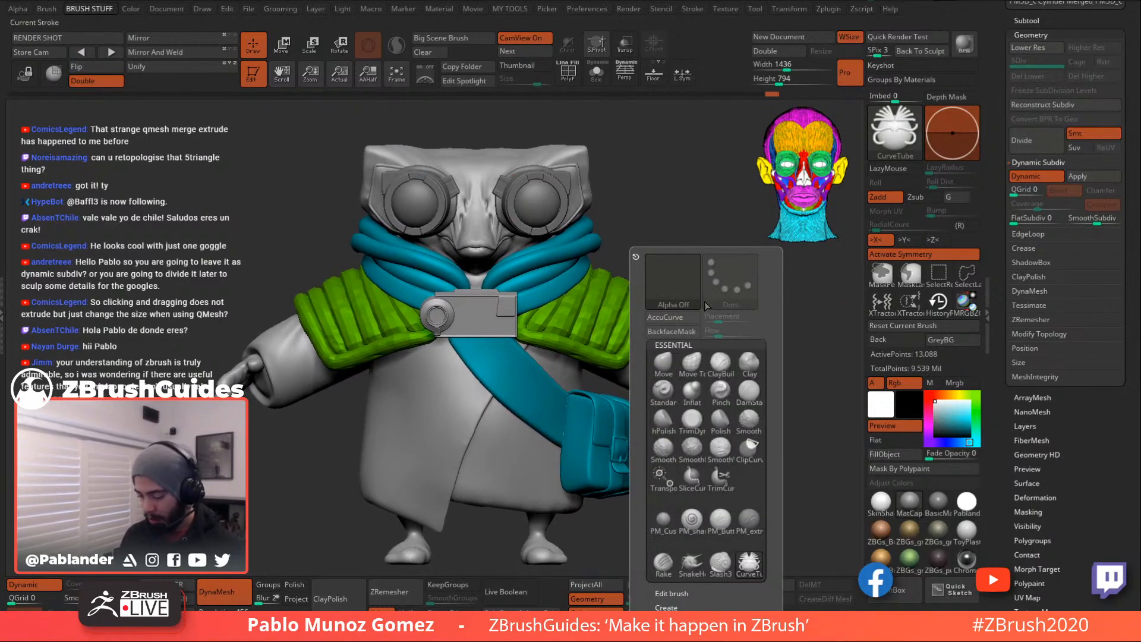
{"action": "key", "text": "m"}
{"action": "key", "text": "v"}
{"action": "left_click_drag", "start_coordinate": [948, 416], "coordinate": [612, 425]}
{"action": "left_click", "coordinate": [900, 453]}
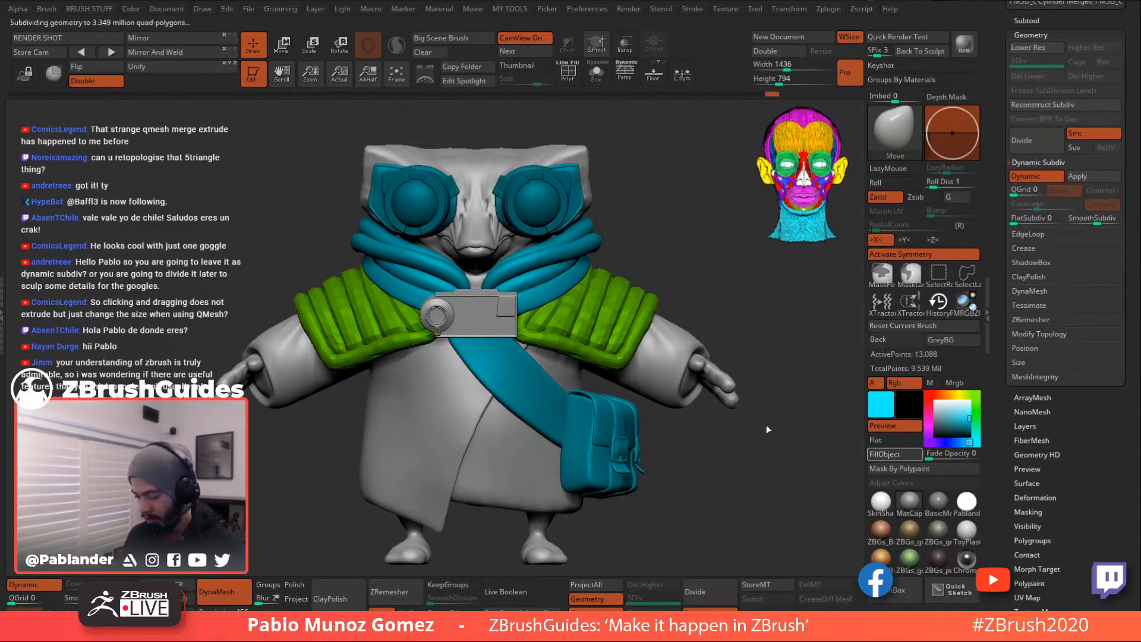
{"action": "left_click", "coordinate": [539, 211], "text": "alt"}
{"action": "left_click", "coordinate": [901, 456]}
{"action": "left_click_drag", "start_coordinate": [947, 407], "coordinate": [934, 400]}
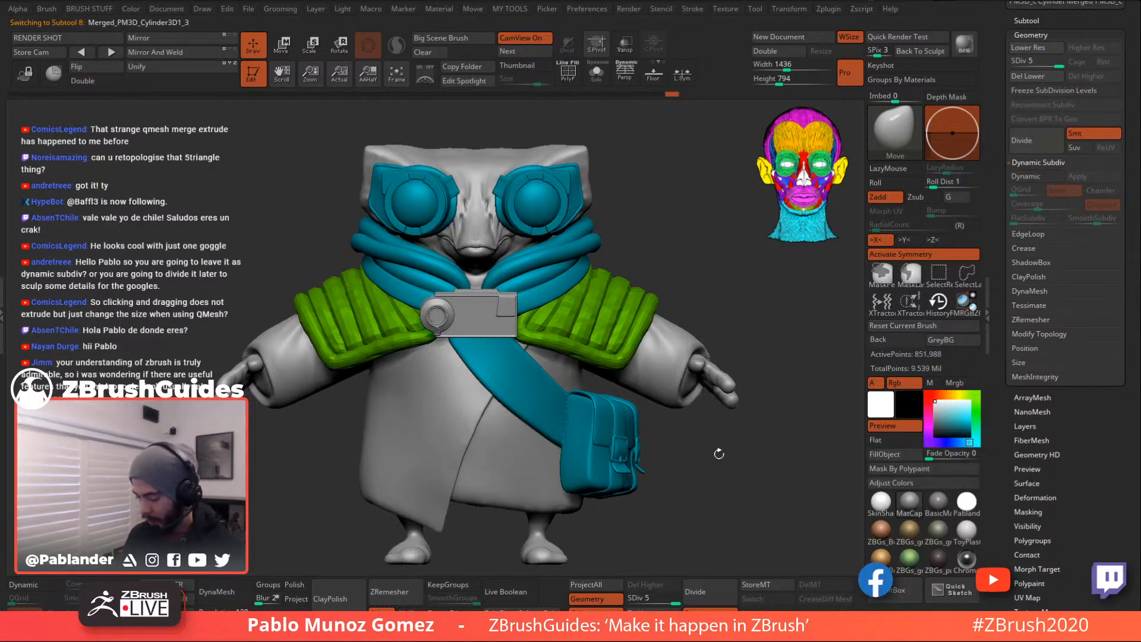
{"action": "left_click_drag", "start_coordinate": [723, 444], "coordinate": [611, 256]}
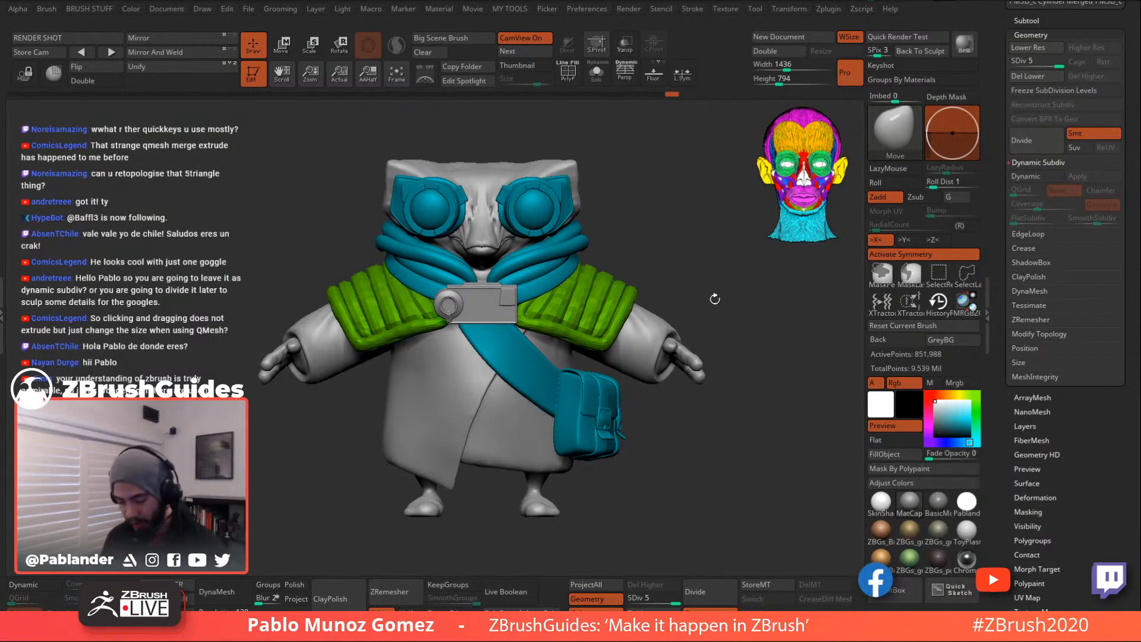
{"action": "left_click_drag", "start_coordinate": [734, 302], "coordinate": [687, 289]}
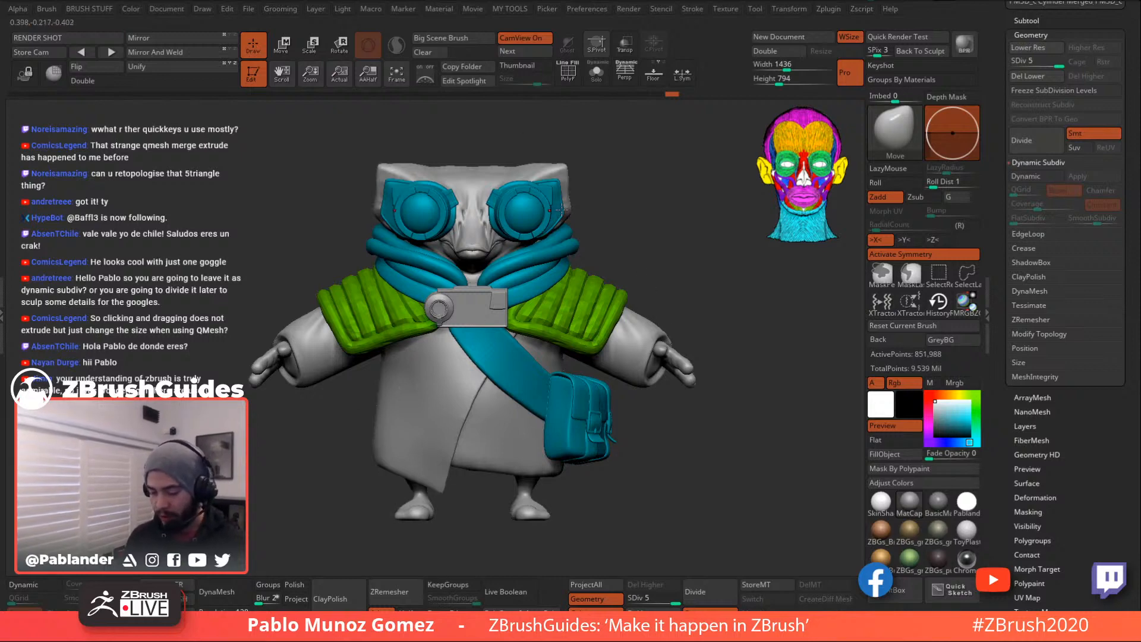
{"action": "mouse_move", "coordinate": [686, 297]}
{"action": "left_mouse_down"}
{"action": "mouse_move", "coordinate": [706, 264]}
{"action": "mouse_move", "coordinate": [734, 268]}
{"action": "mouse_move", "coordinate": [710, 309]}
{"action": "mouse_move", "coordinate": [732, 309]}
{"action": "mouse_move", "coordinate": [691, 298]}
{"action": "mouse_move", "coordinate": [703, 289]}
{"action": "left_mouse_up"}
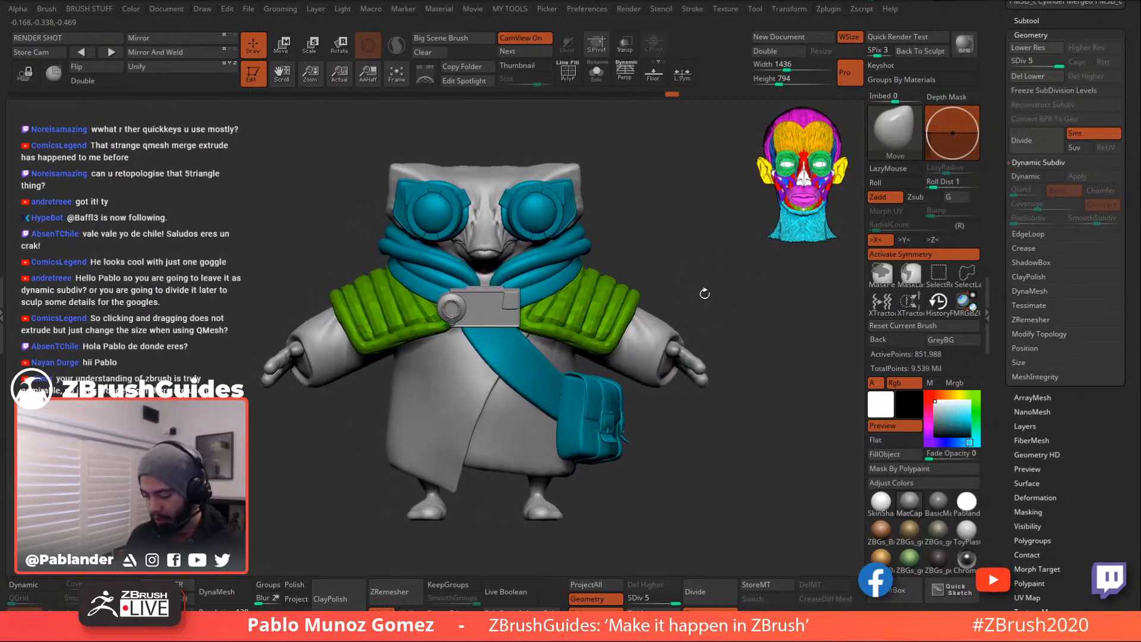
{"action": "left_click_drag", "start_coordinate": [997, 251], "coordinate": [1005, 372]}
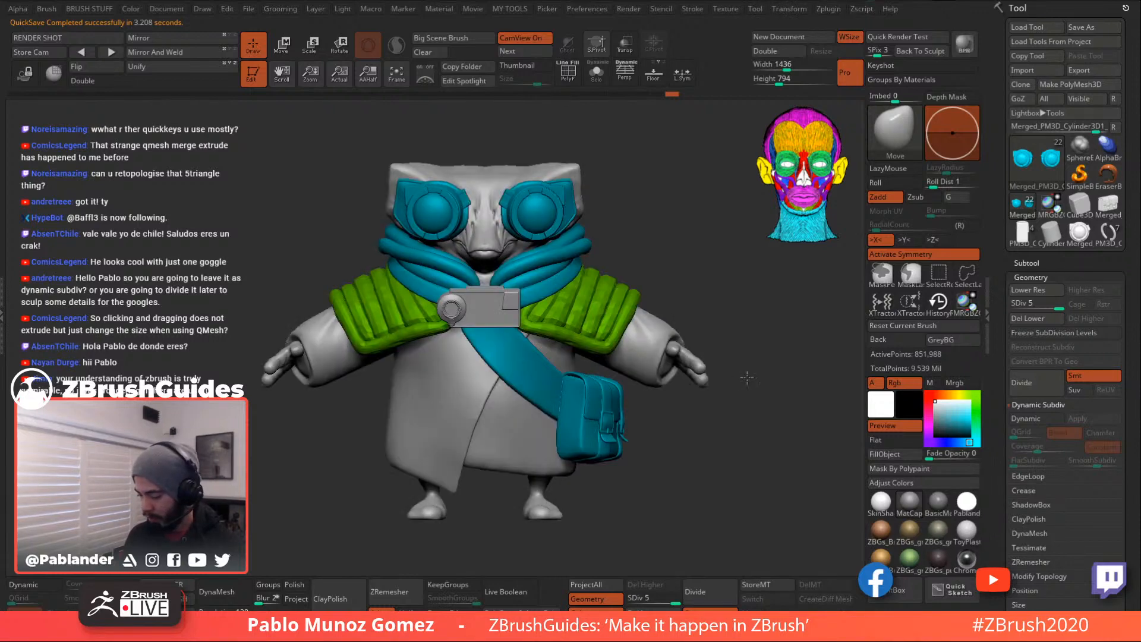
- Turn off Polypaint on all subtools and set BPR shadow strength to 0.75
{"action": "left_click", "coordinate": [1026, 262]}
{"action": "left_click", "coordinate": [1103, 346], "text": "shift"}
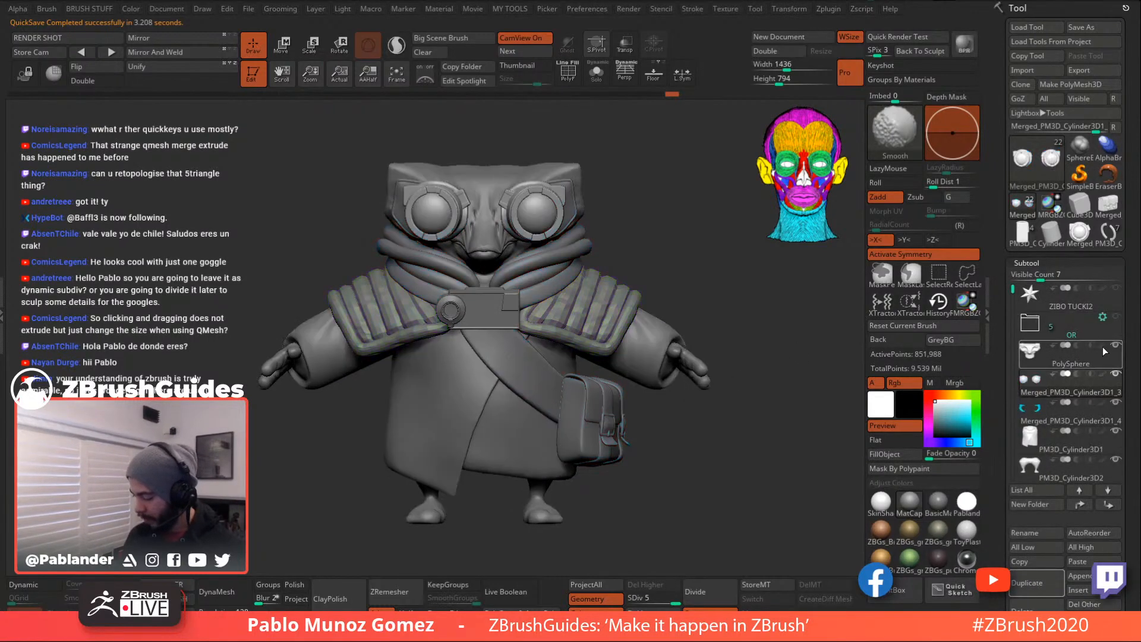
{"action": "left_click", "coordinate": [629, 8]}
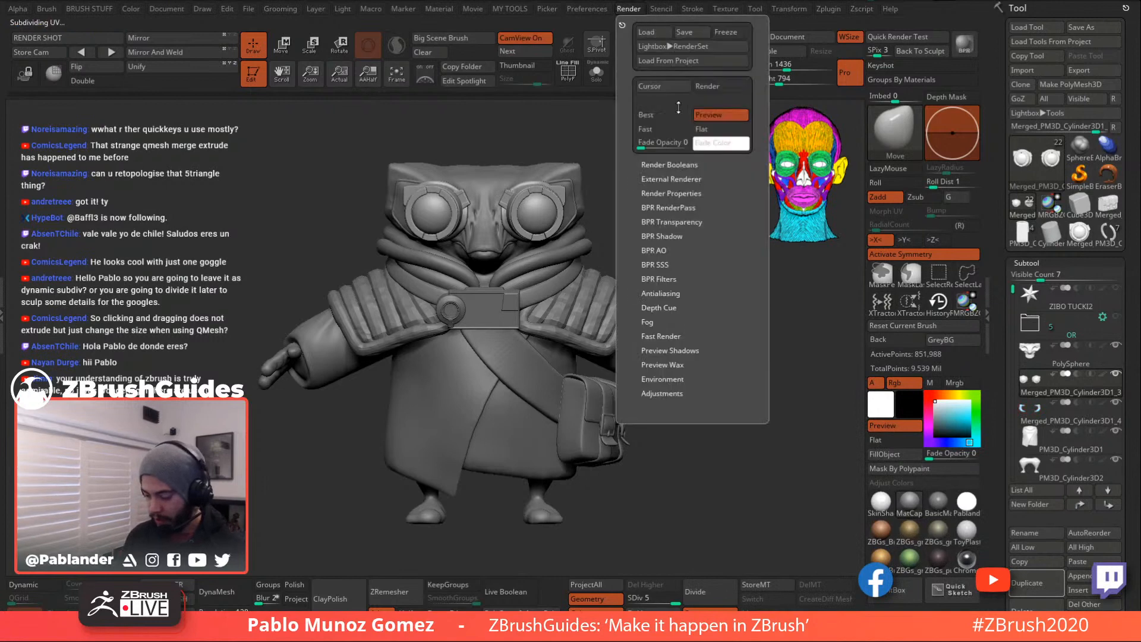
{"action": "left_click", "coordinate": [689, 236]}
{"action": "left_click", "coordinate": [723, 249]}
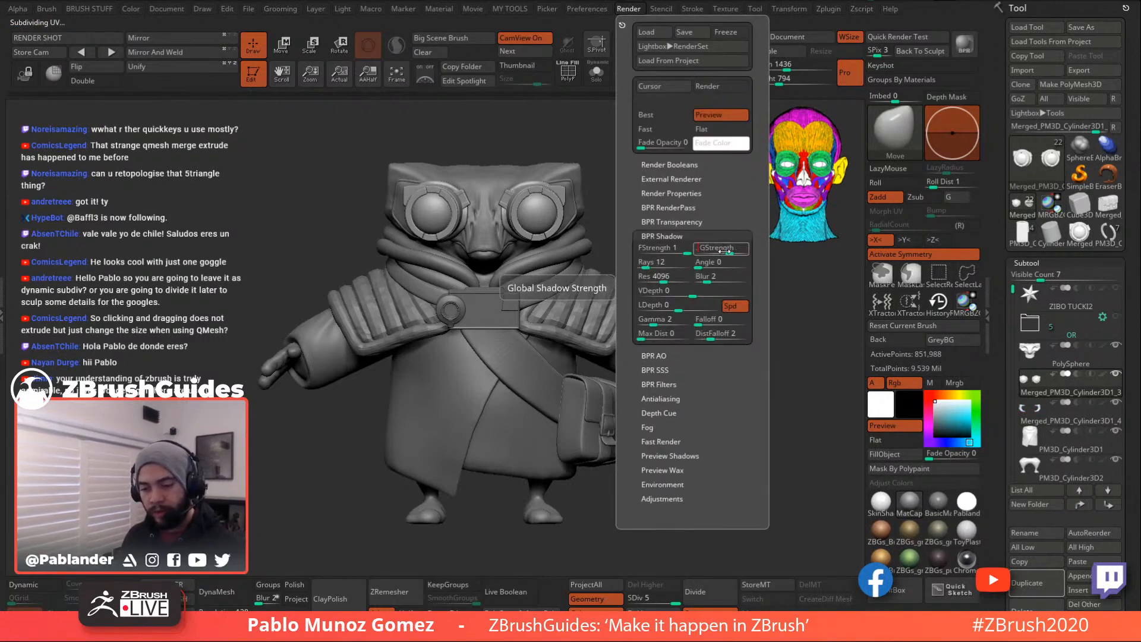
{"action": "type", "text": "0.75"}
{"action": "key", "text": "Return"}
{"action": "left_click", "coordinate": [719, 262]}
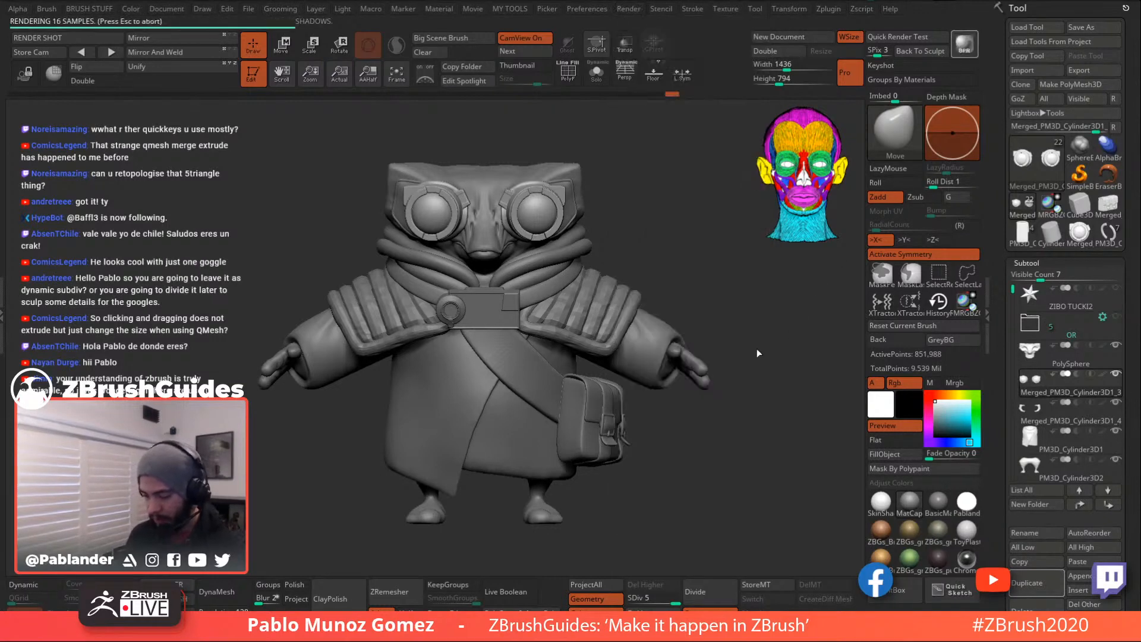
- Enable the floor grid and perspective, tilt the view to the head top, and run a BPR render
{"action": "left_click", "coordinate": [653, 73]}
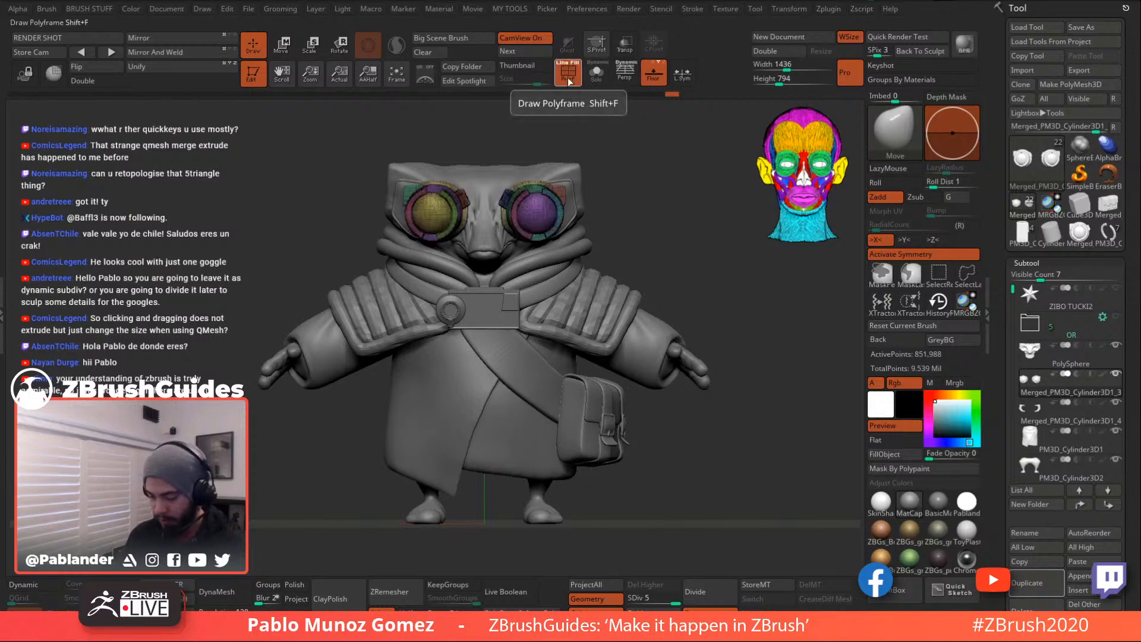
{"action": "key", "text": "p"}
{"action": "left_click_drag", "start_coordinate": [647, 200], "coordinate": [671, 222]}
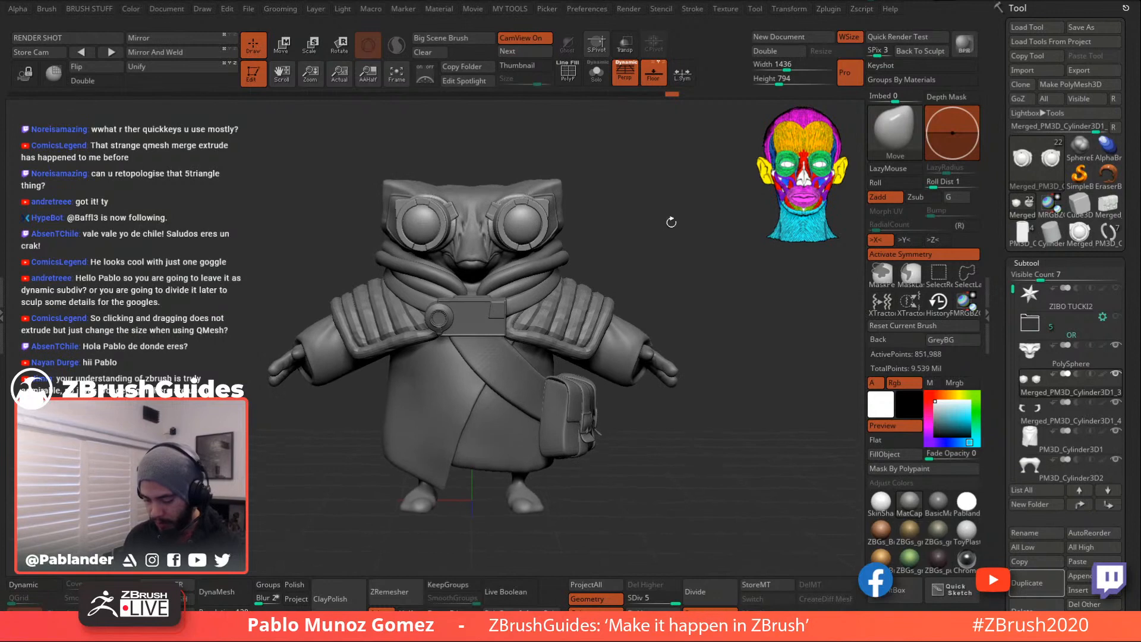
{"action": "left_click", "coordinate": [959, 44]}
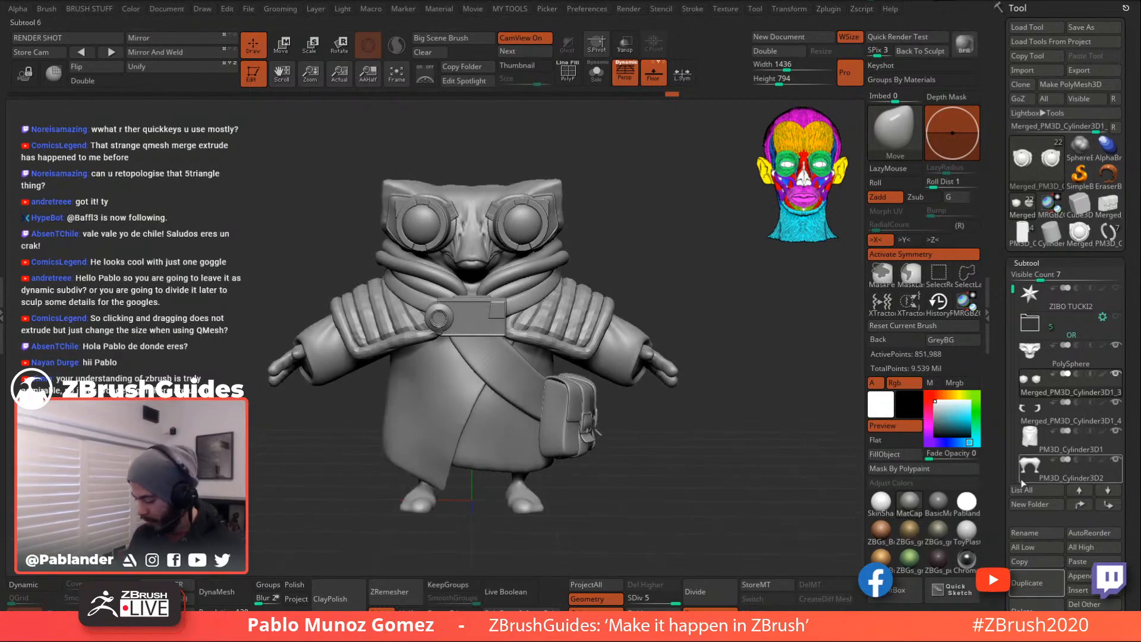
- Raise every subtool to its highest subdivision level and BPR render again from slightly above
{"action": "scroll", "coordinate": [1070, 469], "scroll_direction": "down", "scroll_amount": 3}
{"action": "left_click", "coordinate": [1093, 447]}
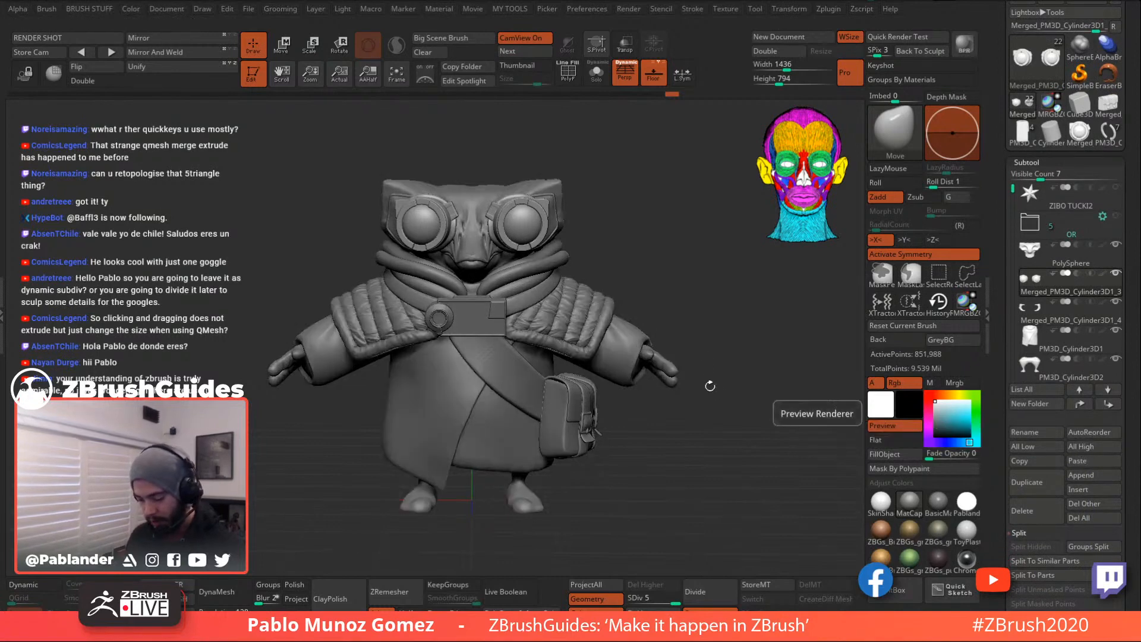
{"action": "left_click_drag", "start_coordinate": [722, 348], "coordinate": [724, 346]}
{"action": "left_click", "coordinate": [964, 44]}
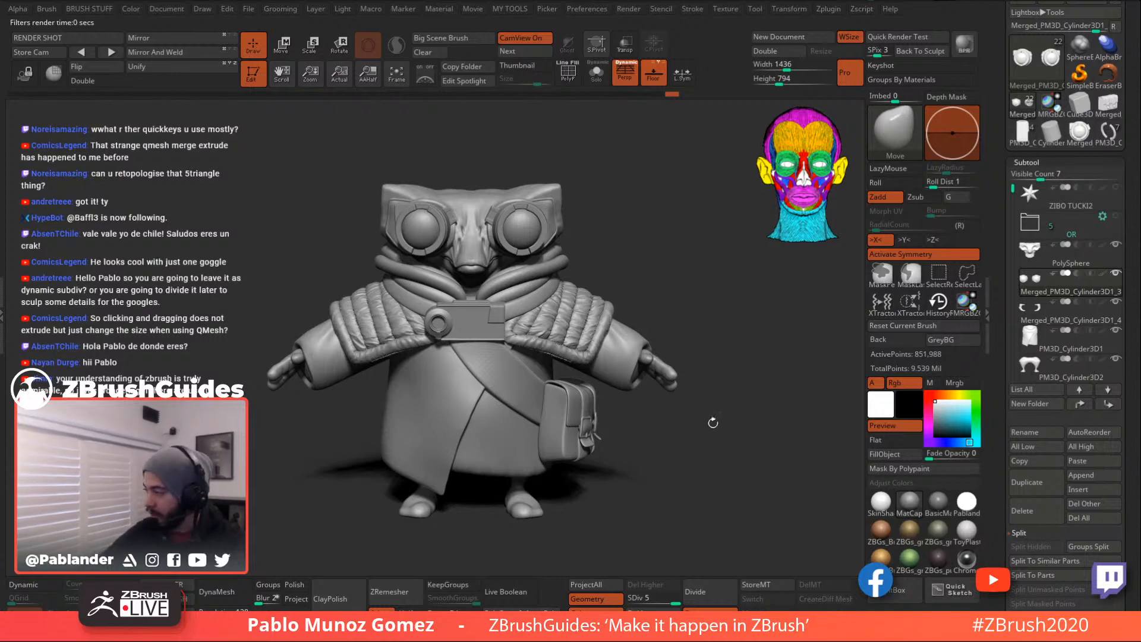
- Turn the character to a frontal view, re-render with BPR, and scroll the tray to the Tool palette header
{"action": "mouse_move", "coordinate": [609, 270]}
{"action": "left_mouse_down"}
{"action": "mouse_move", "coordinate": [700, 270]}
{"action": "mouse_move", "coordinate": [679, 262]}
{"action": "mouse_move", "coordinate": [703, 257]}
{"action": "mouse_move", "coordinate": [694, 264]}
{"action": "left_mouse_up"}
{"action": "left_click", "coordinate": [962, 44]}
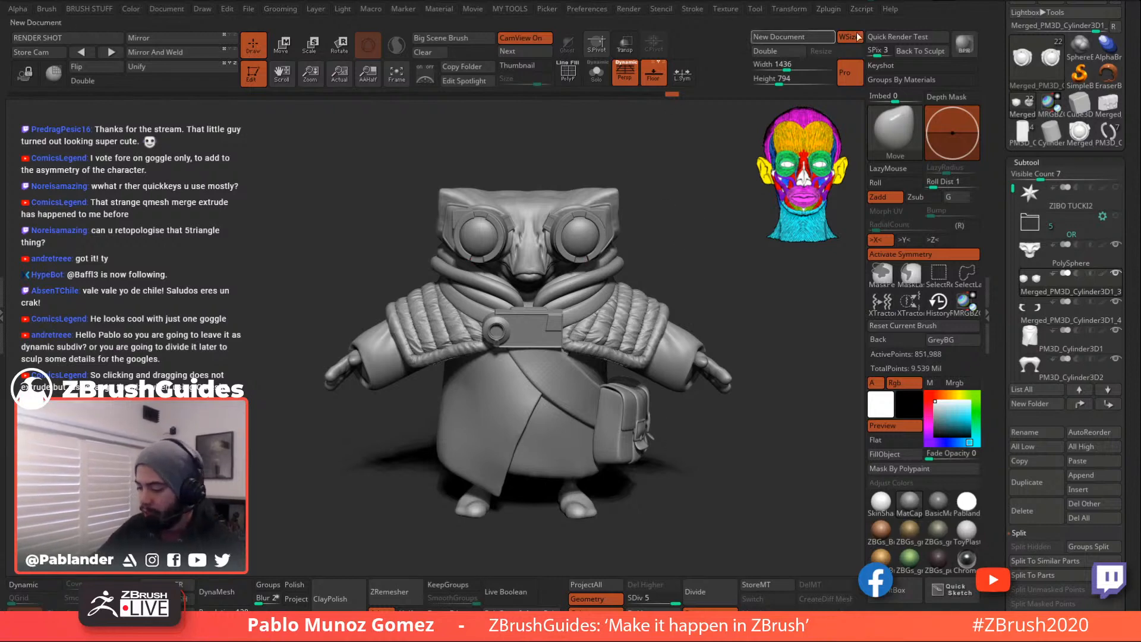
{"action": "left_click_drag", "start_coordinate": [997, 69], "coordinate": [1002, 129]}
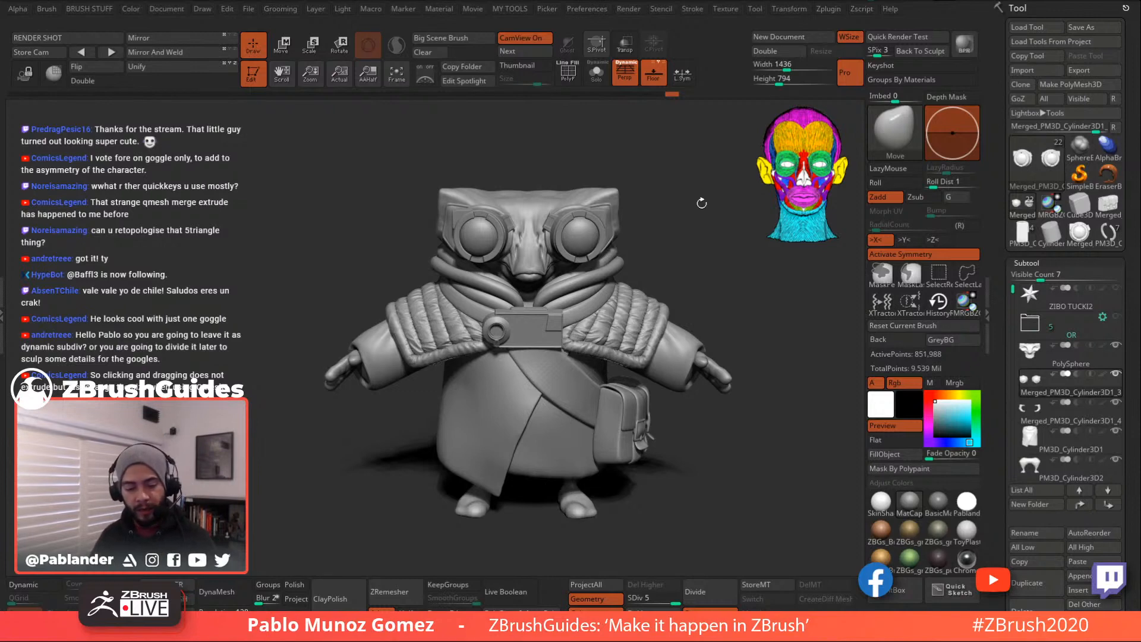
{"action": "key", "text": "space"}
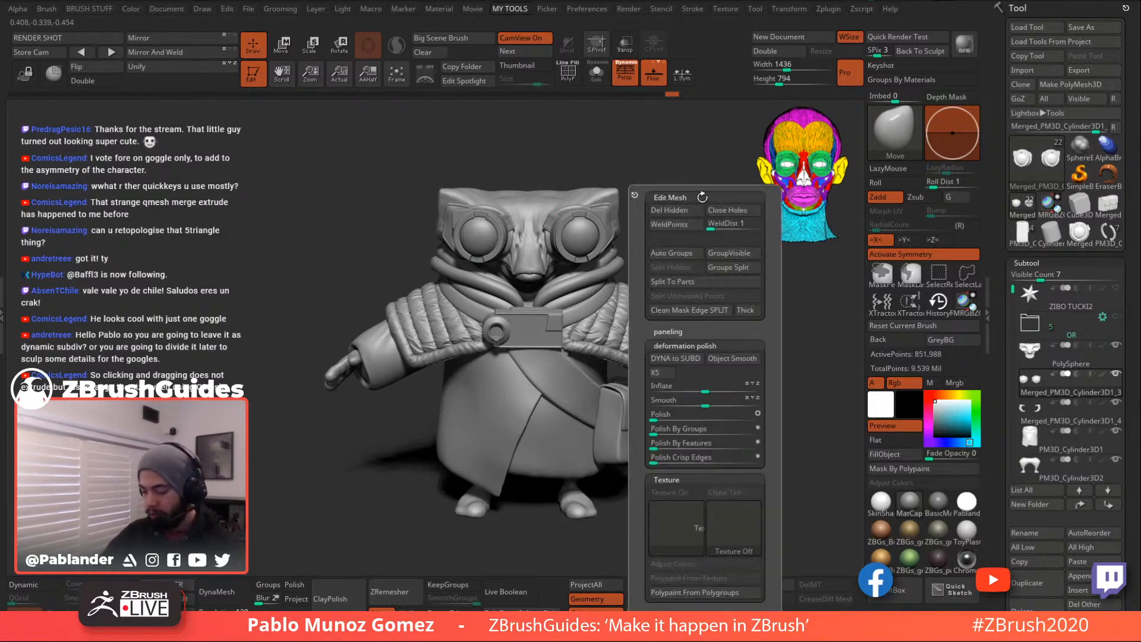
{"action": "key", "text": "space"}
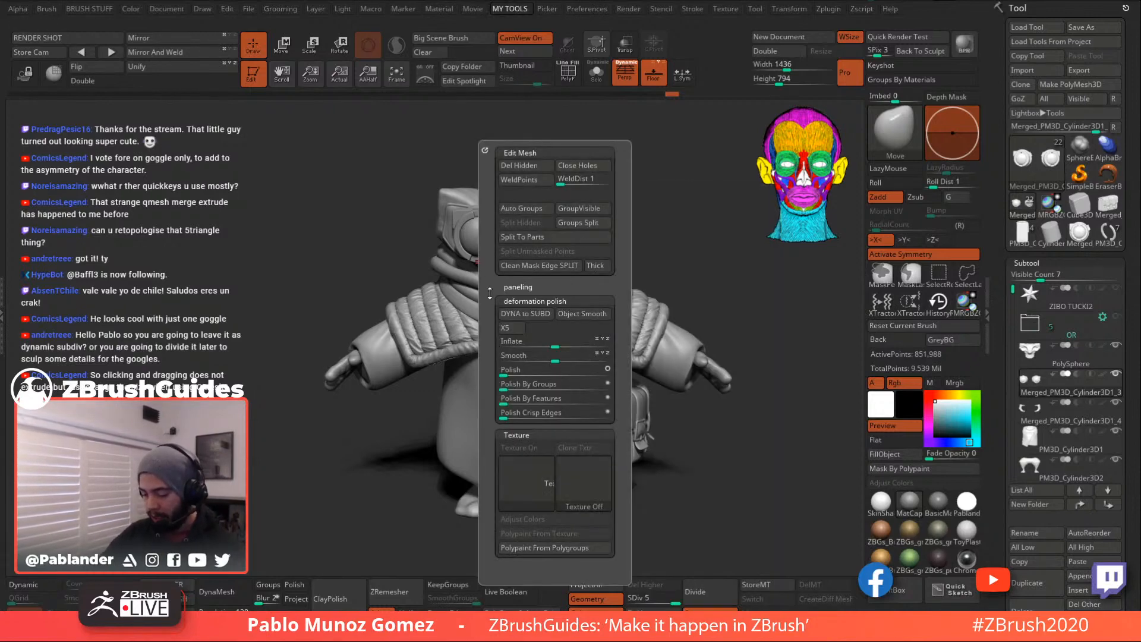
{"action": "key", "text": "space"}
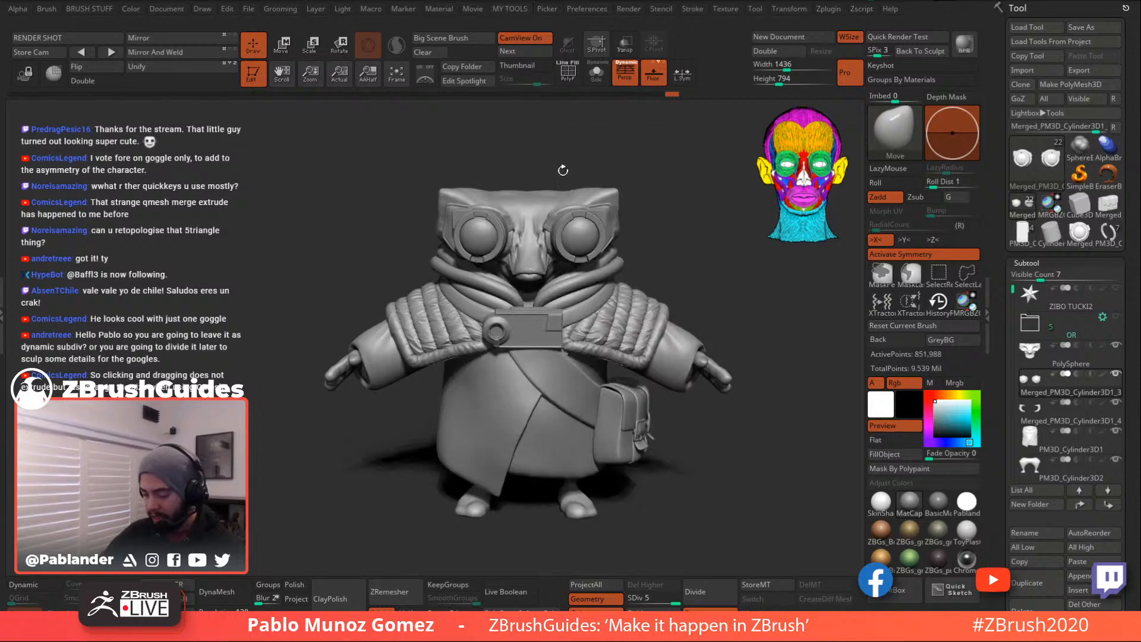
{"action": "key", "text": "space"}
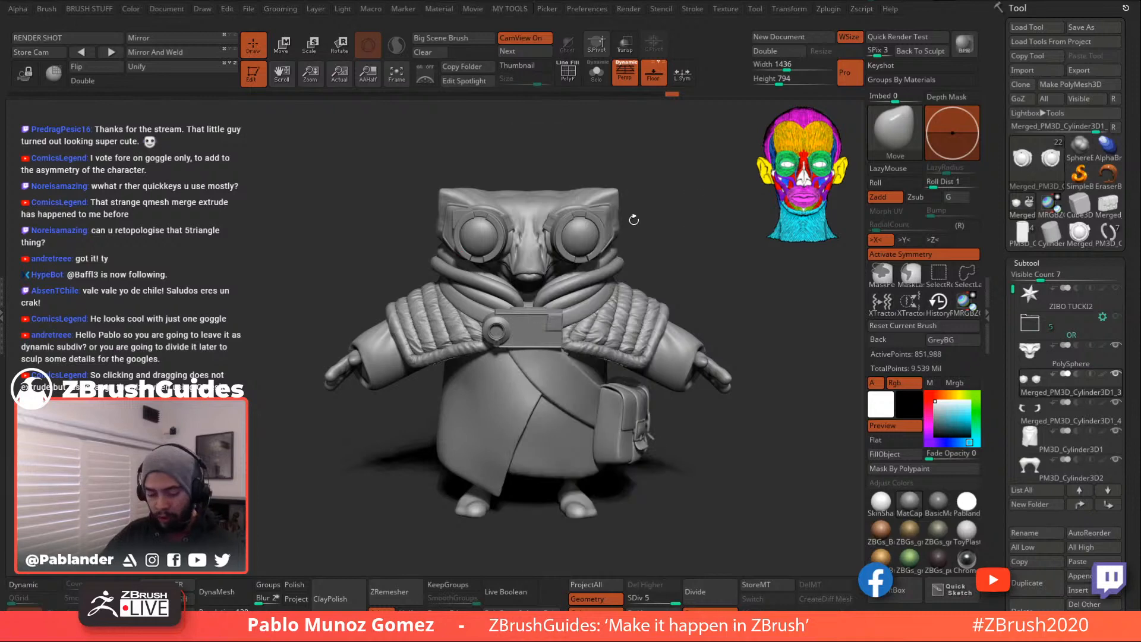
{"action": "key", "text": "b"}
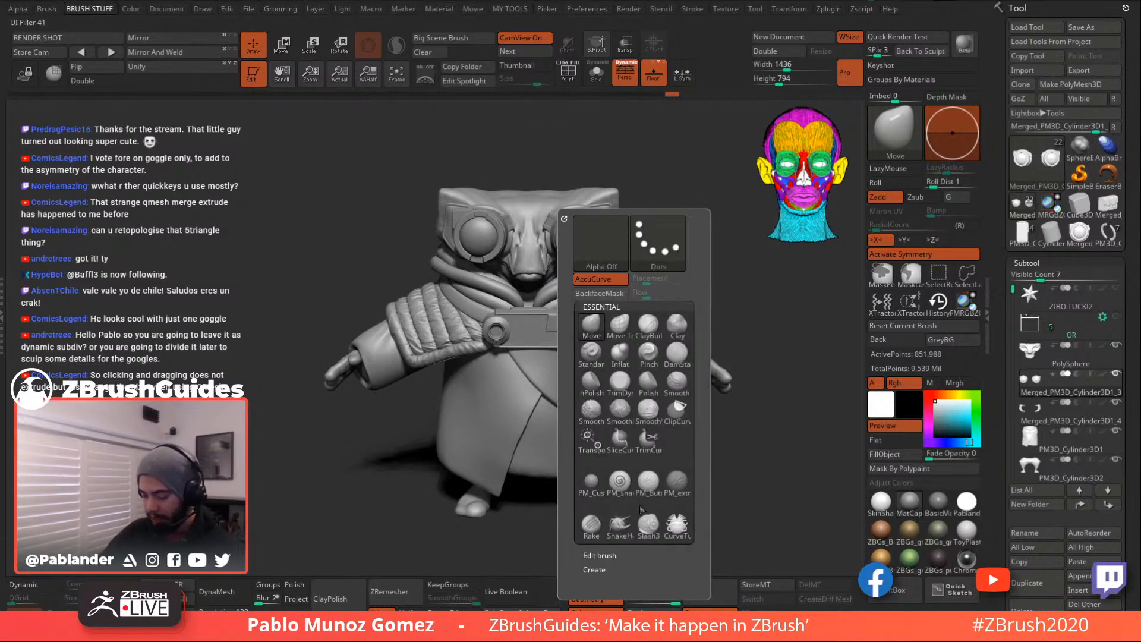
{"action": "key", "text": "b"}
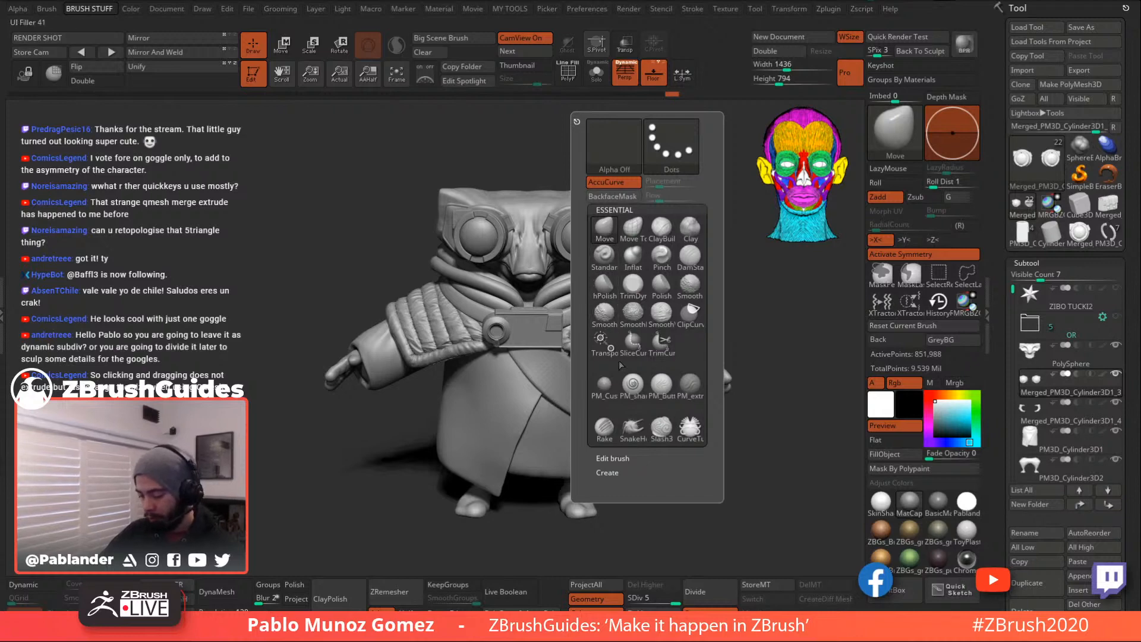
{"action": "left_click", "coordinate": [619, 456]}
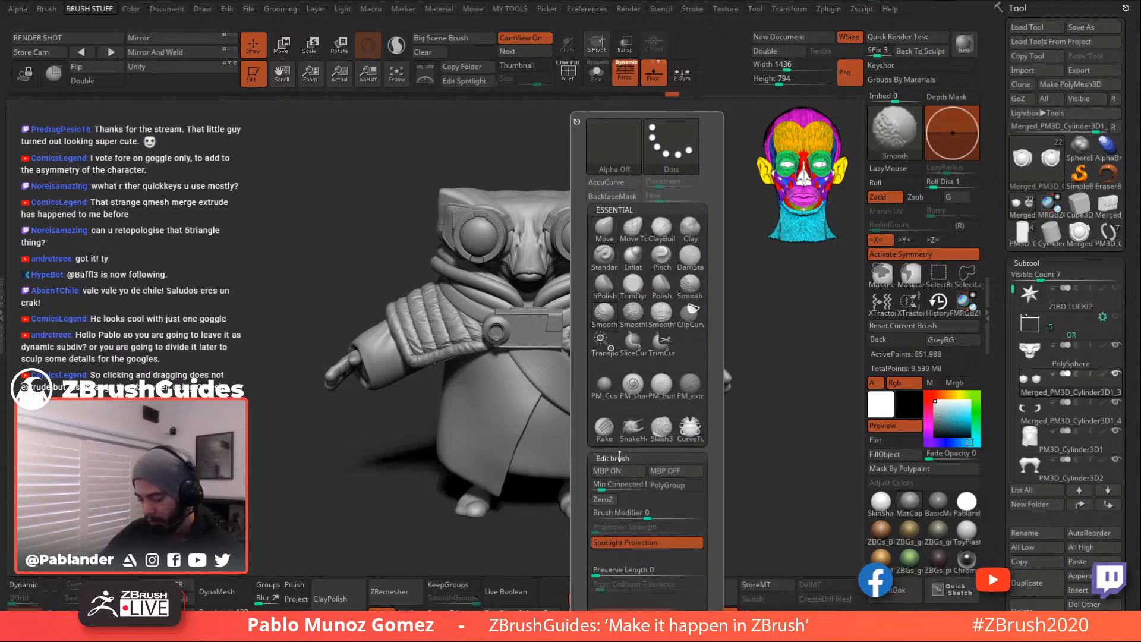
{"action": "left_click_drag", "start_coordinate": [714, 492], "coordinate": [707, 363]}
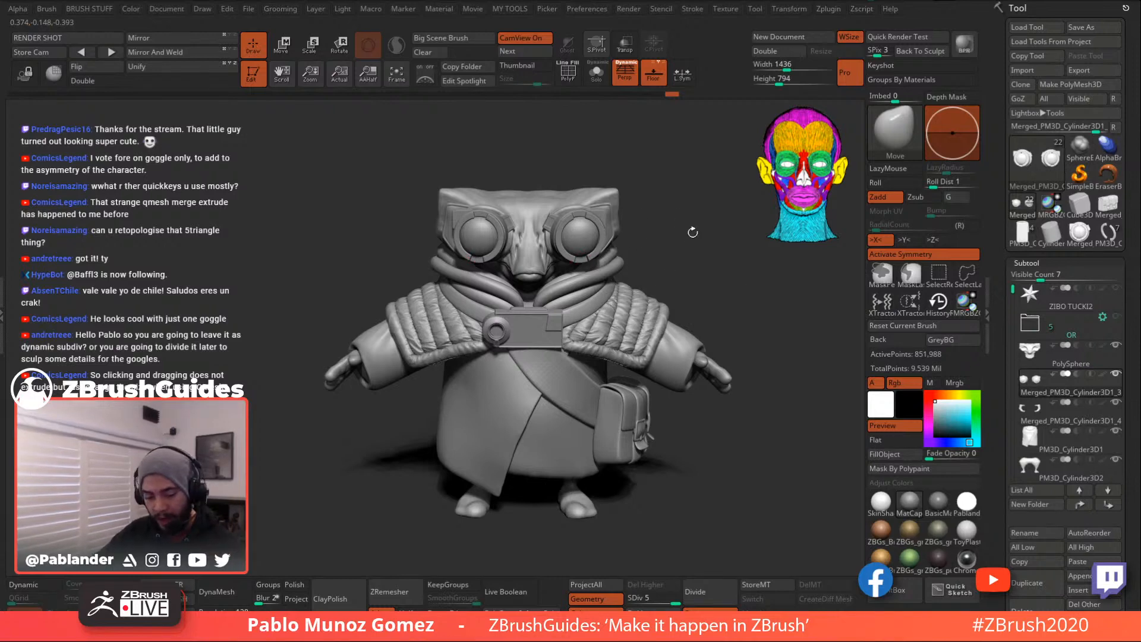
{"action": "key", "text": "2"}
{"action": "key", "text": "1"}
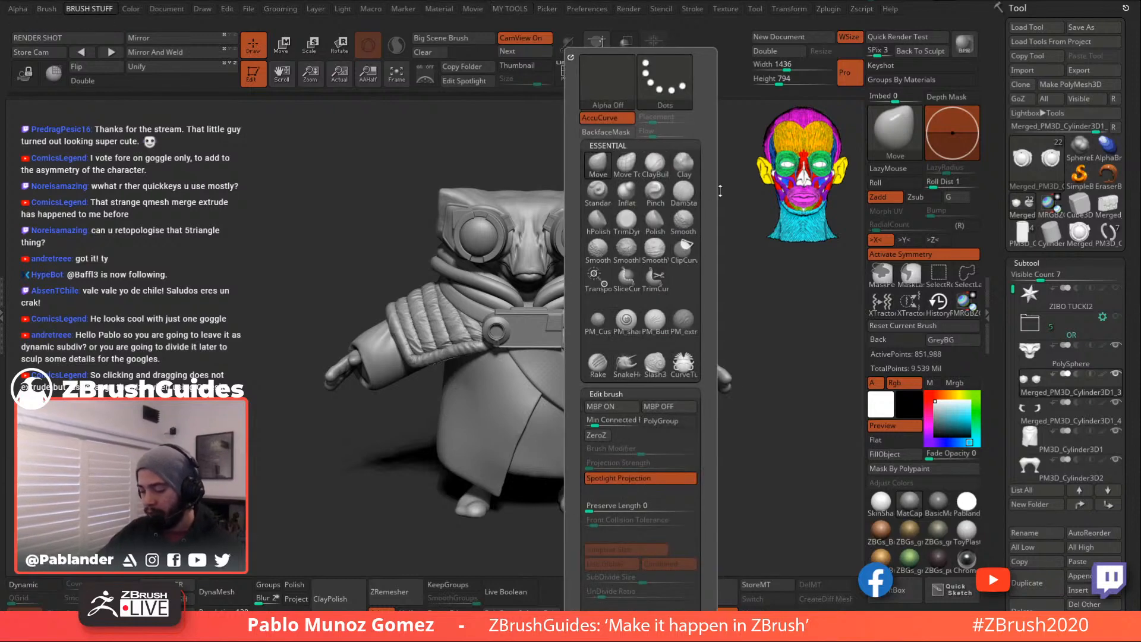
{"action": "key", "text": "2"}
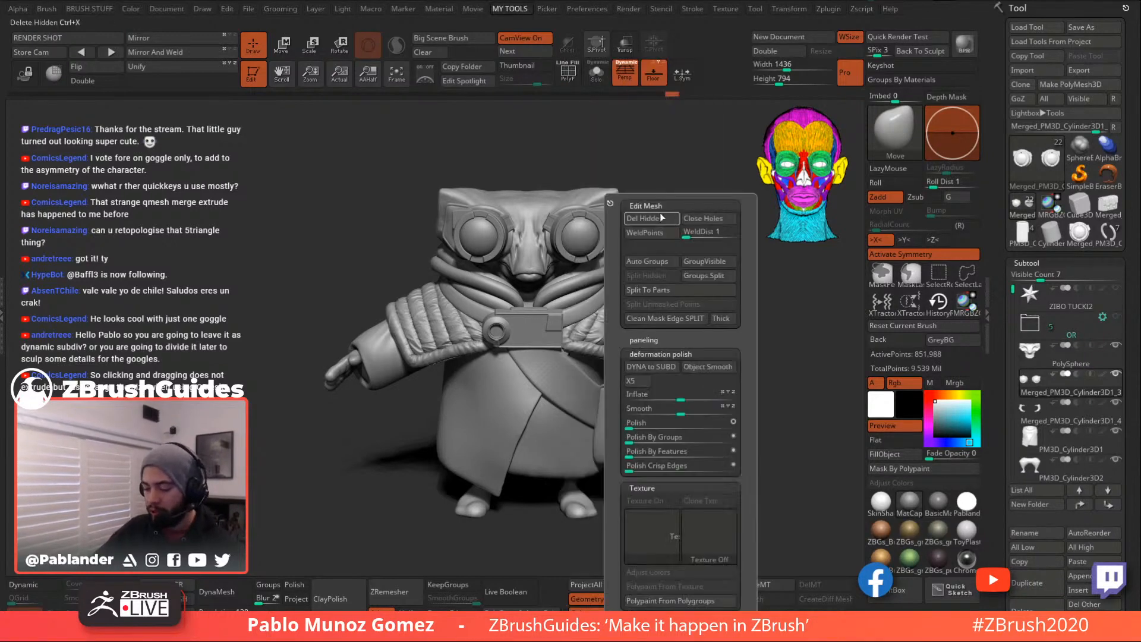
{"action": "key", "text": "1"}
{"action": "key", "text": "2"}
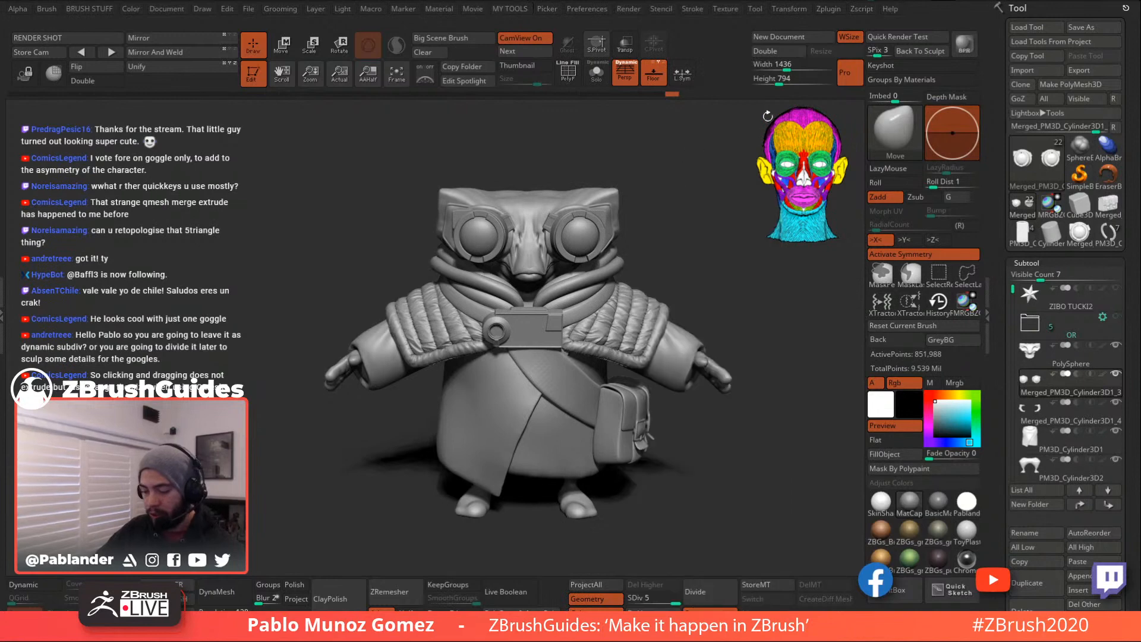